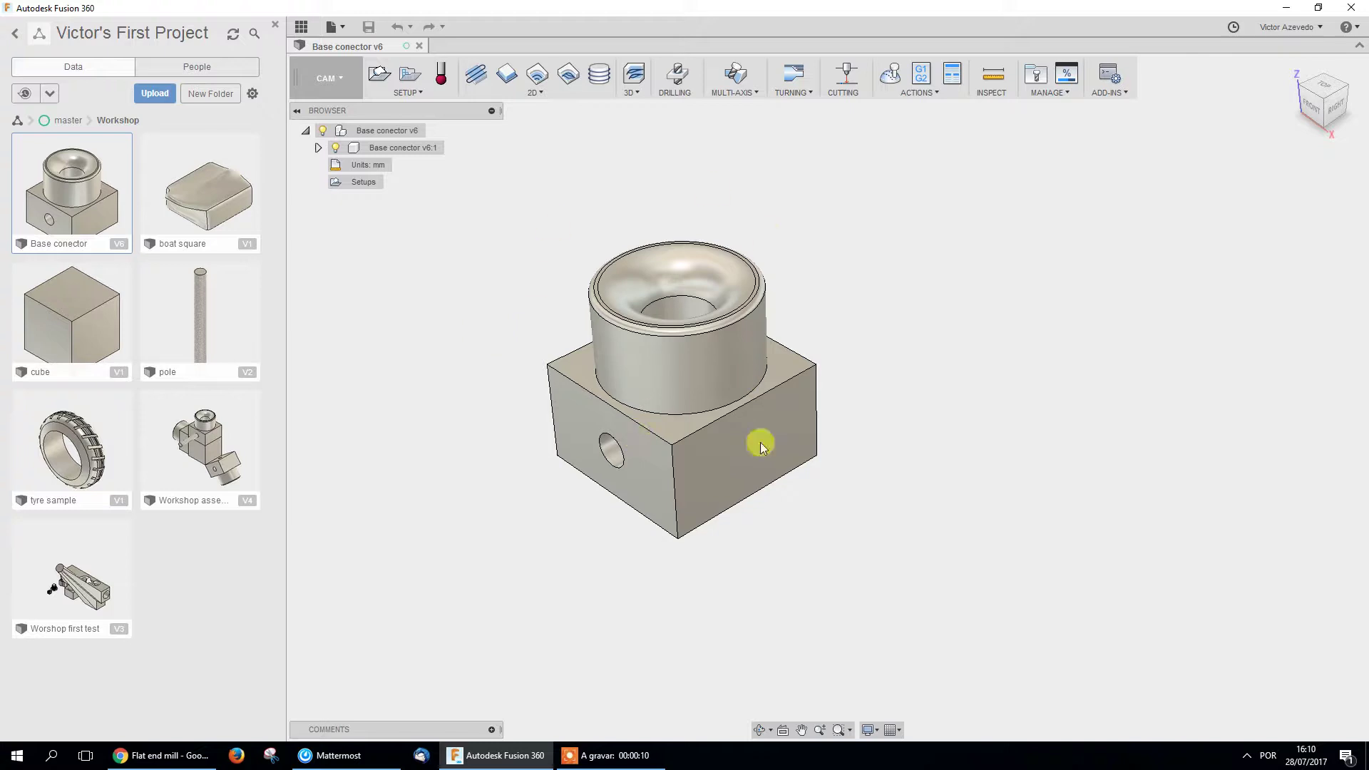
Examine the 2D, 3D, multi-axis, turning and cutting toolpath strategies available for machining the connector.
click(549, 91)
click(550, 93)
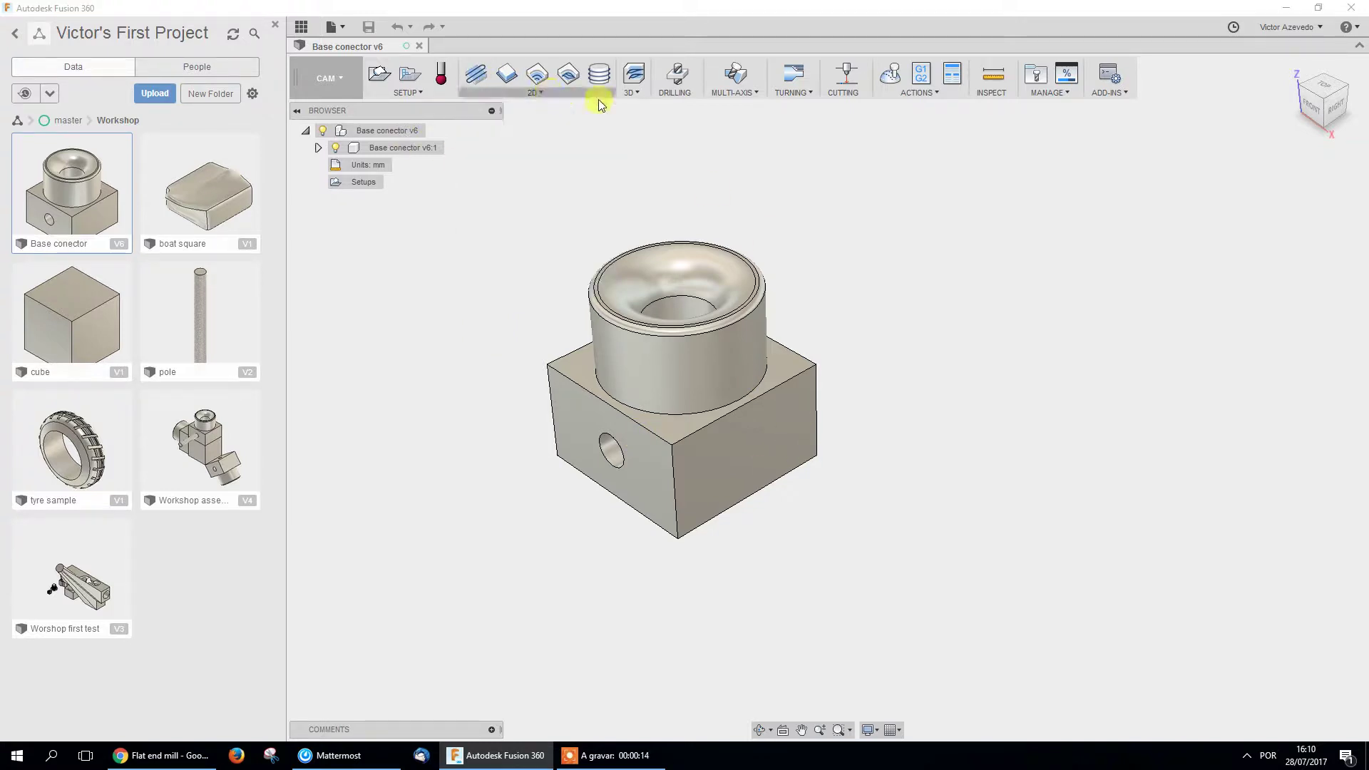
click(632, 95)
click(632, 95)
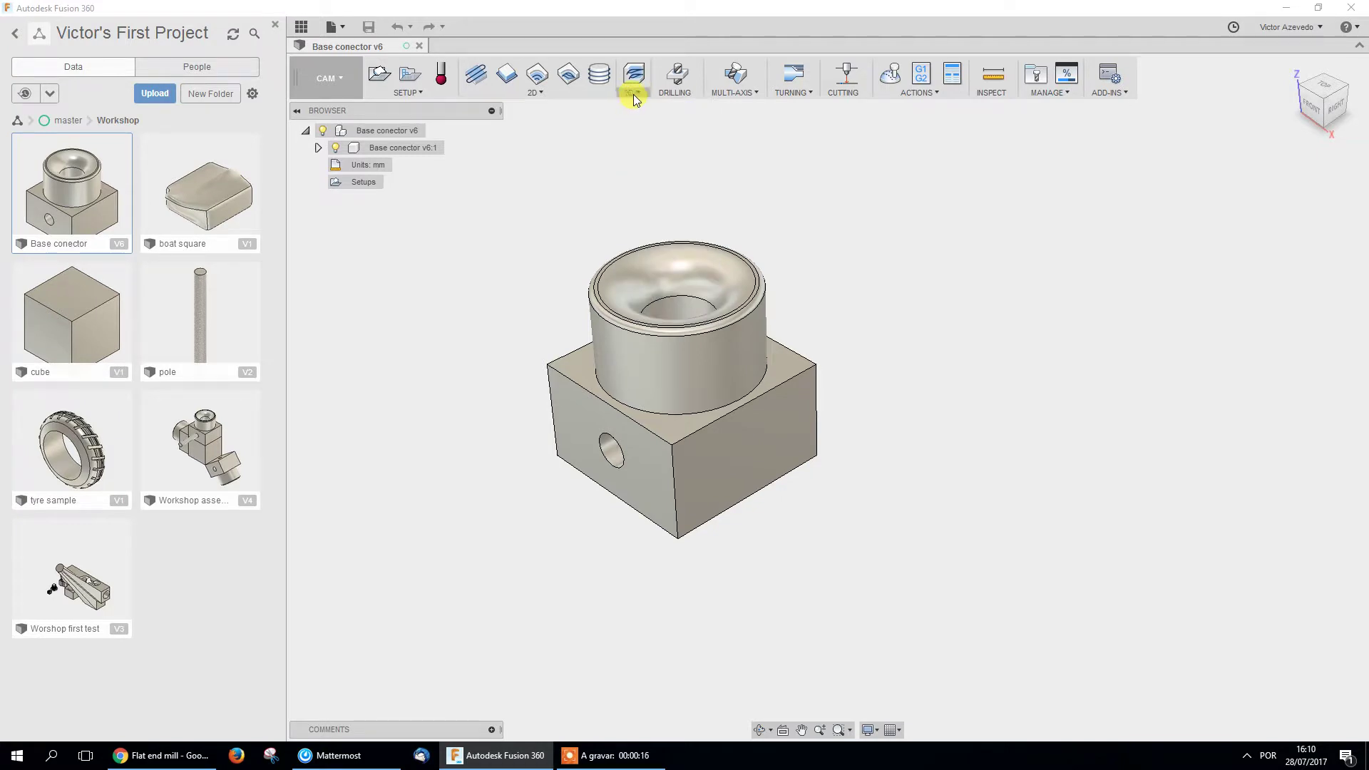
click(745, 94)
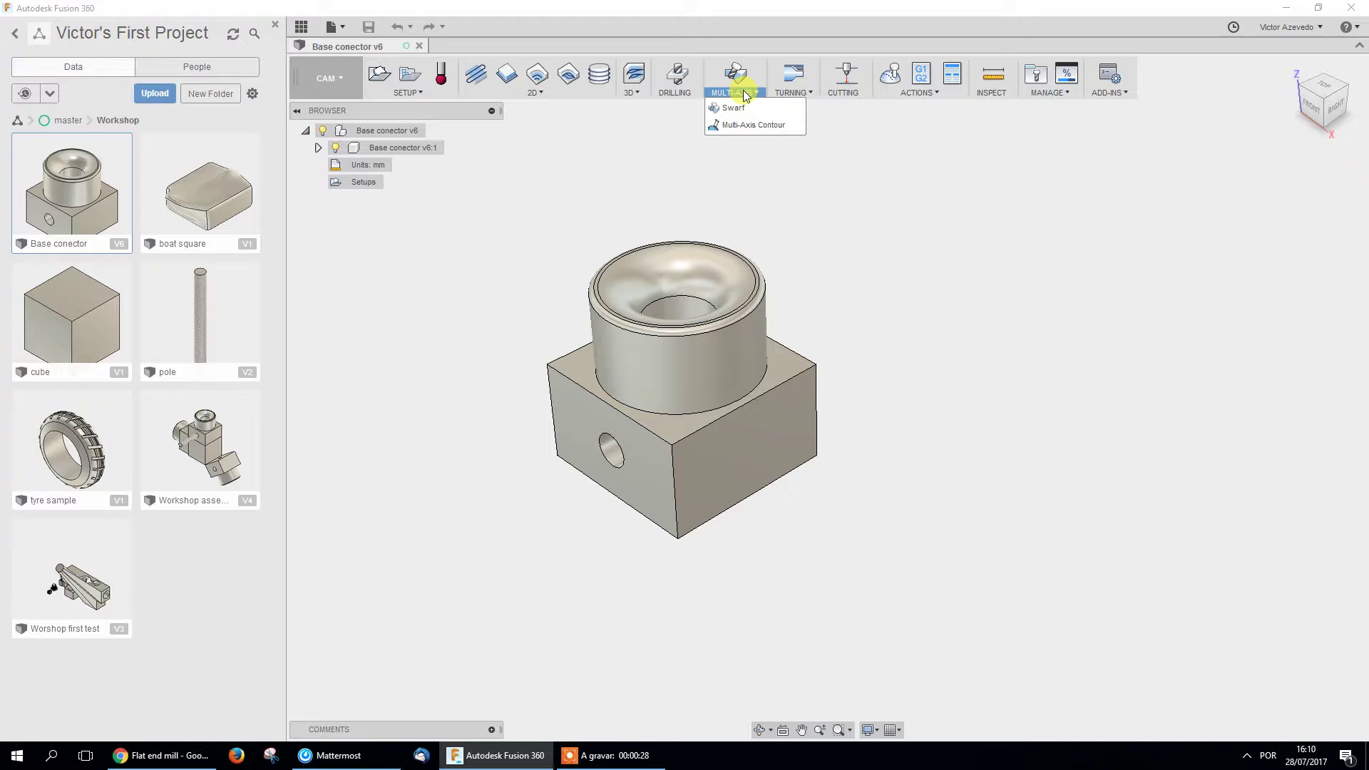
click(745, 95)
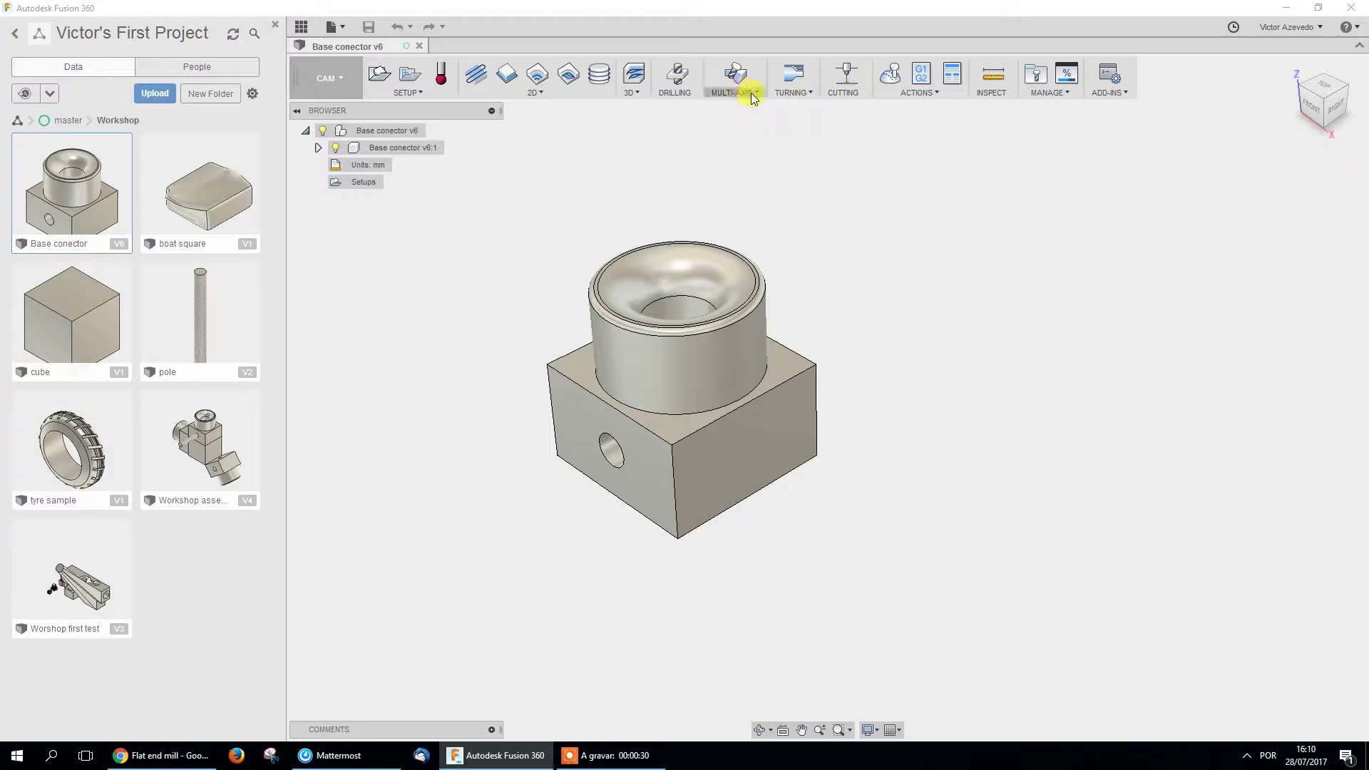
click(753, 94)
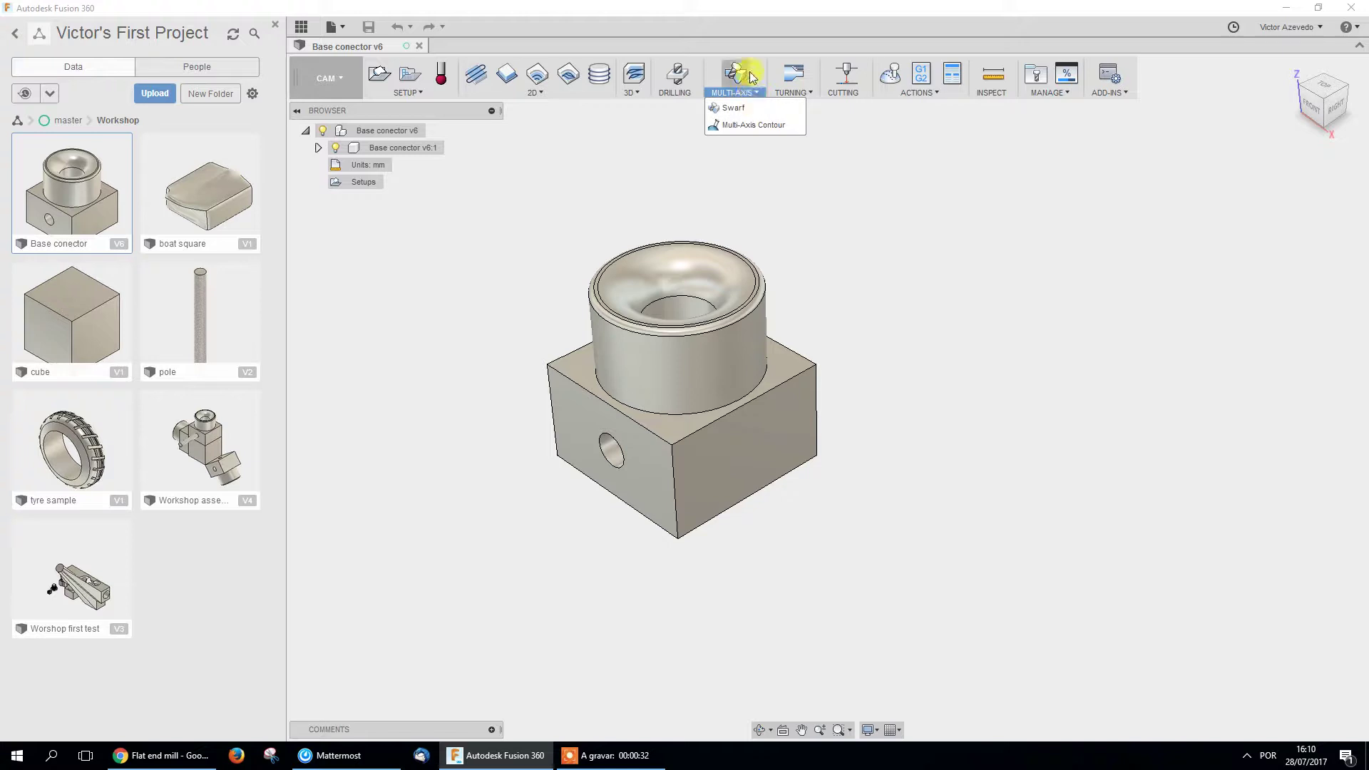
click(753, 95)
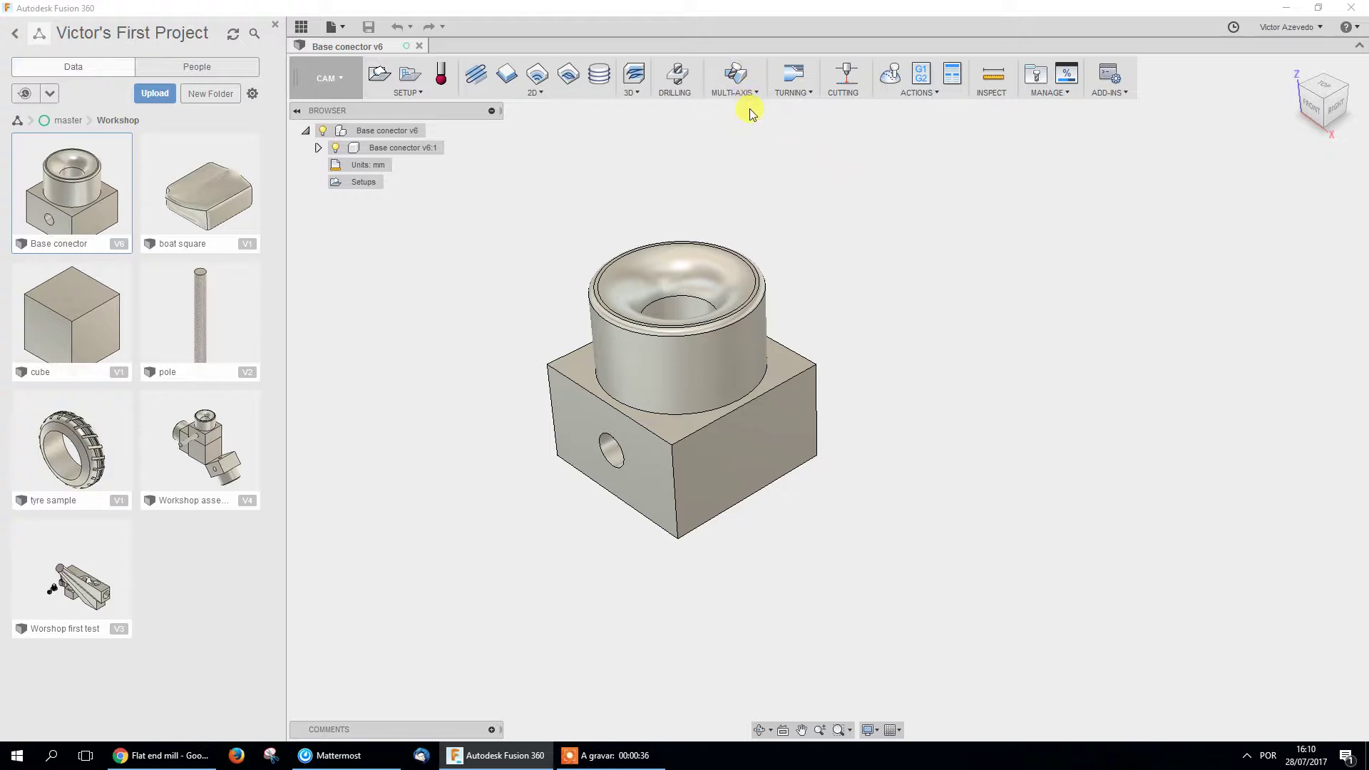
click(799, 93)
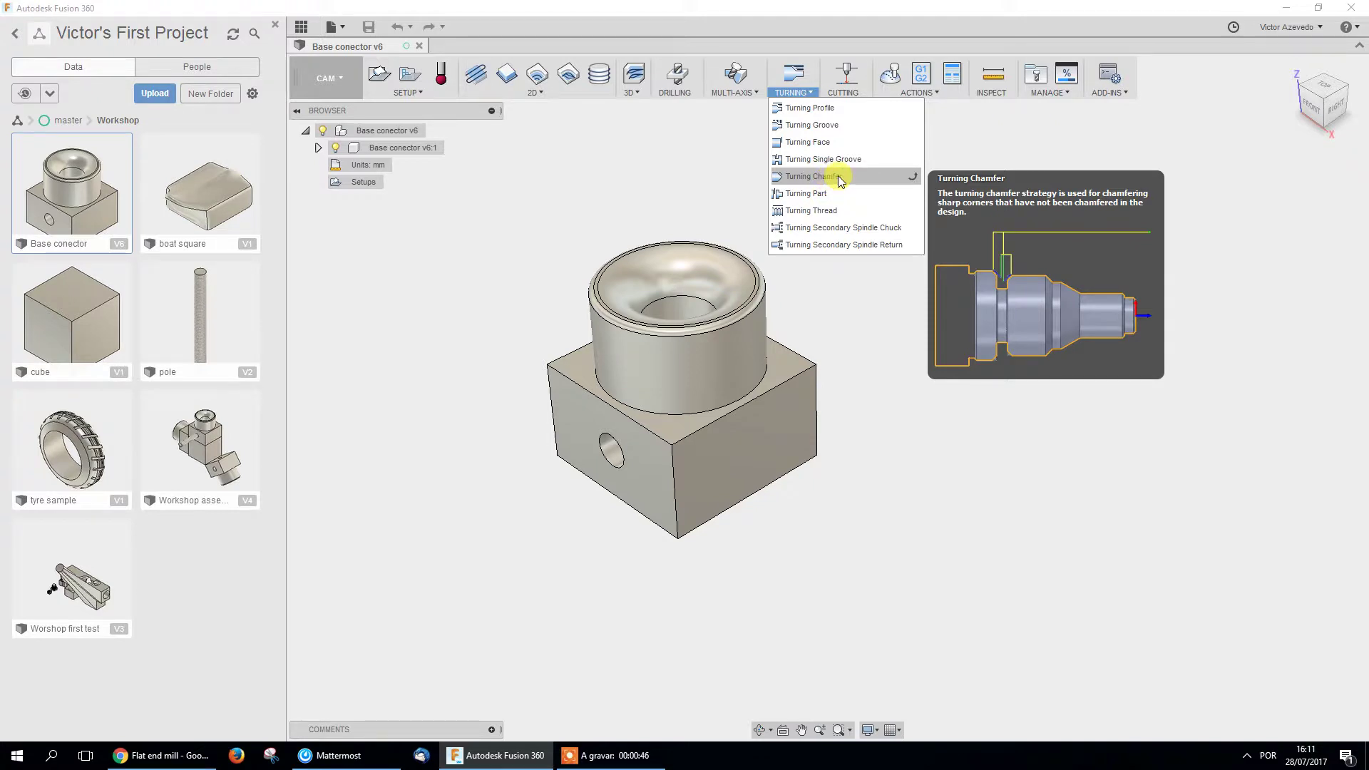
click(843, 88)
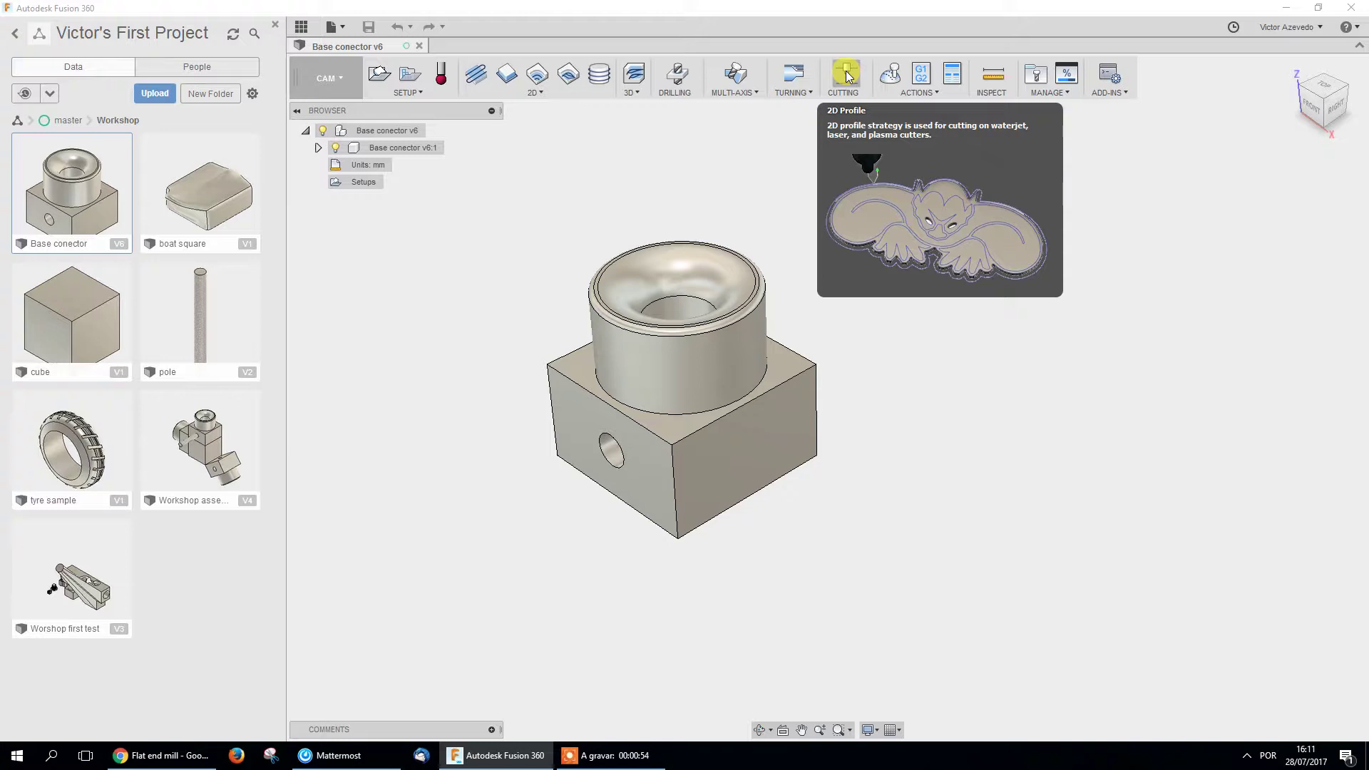
click(852, 79)
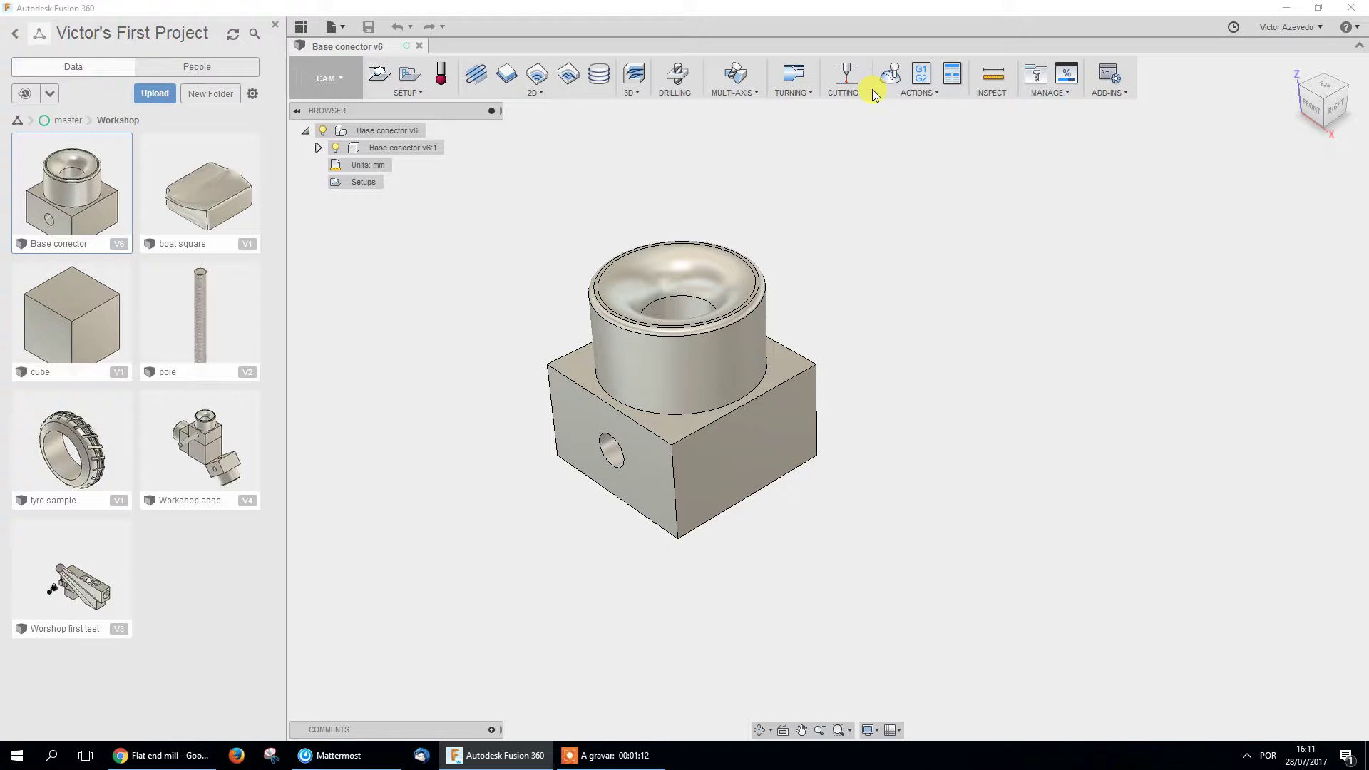
Inspect the CAM Task Manager's list of toolpath tasks and close it.
click(951, 77)
click(645, 378)
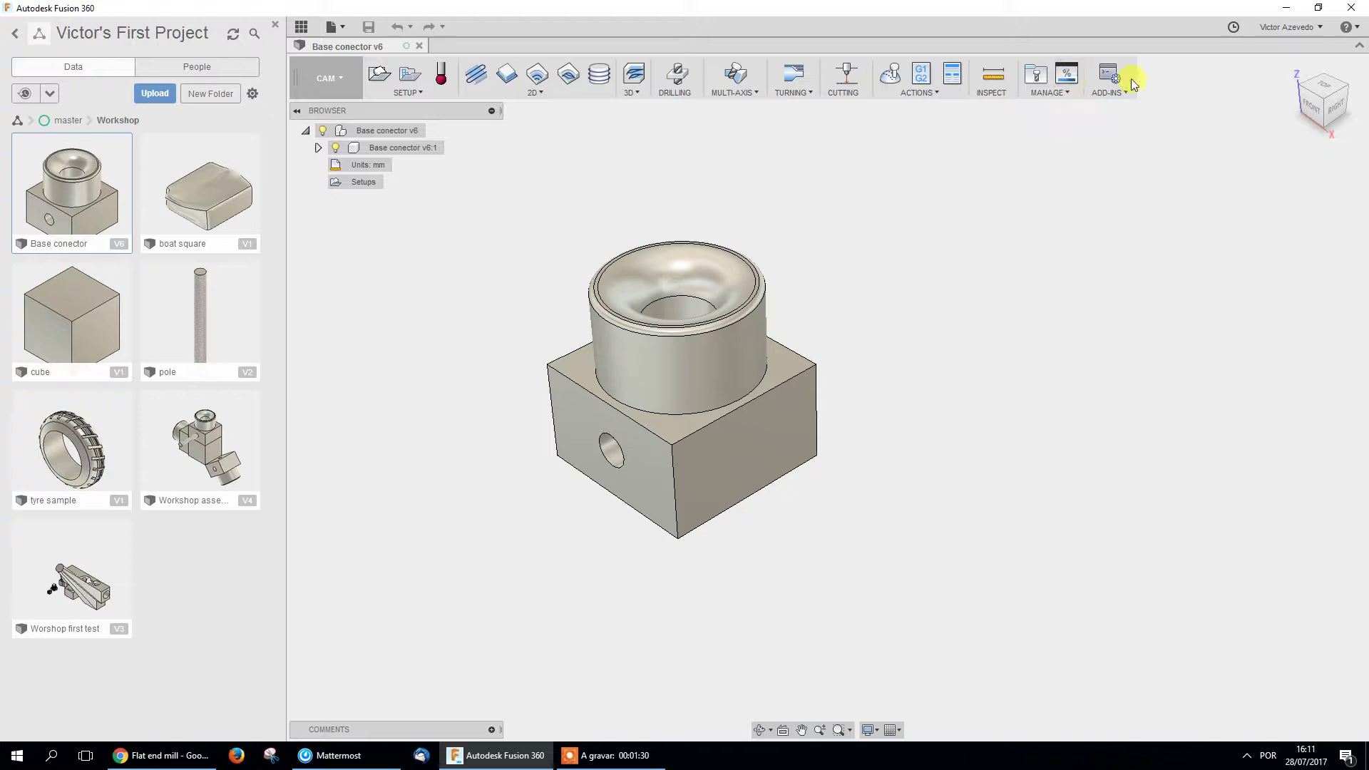
click(1073, 73)
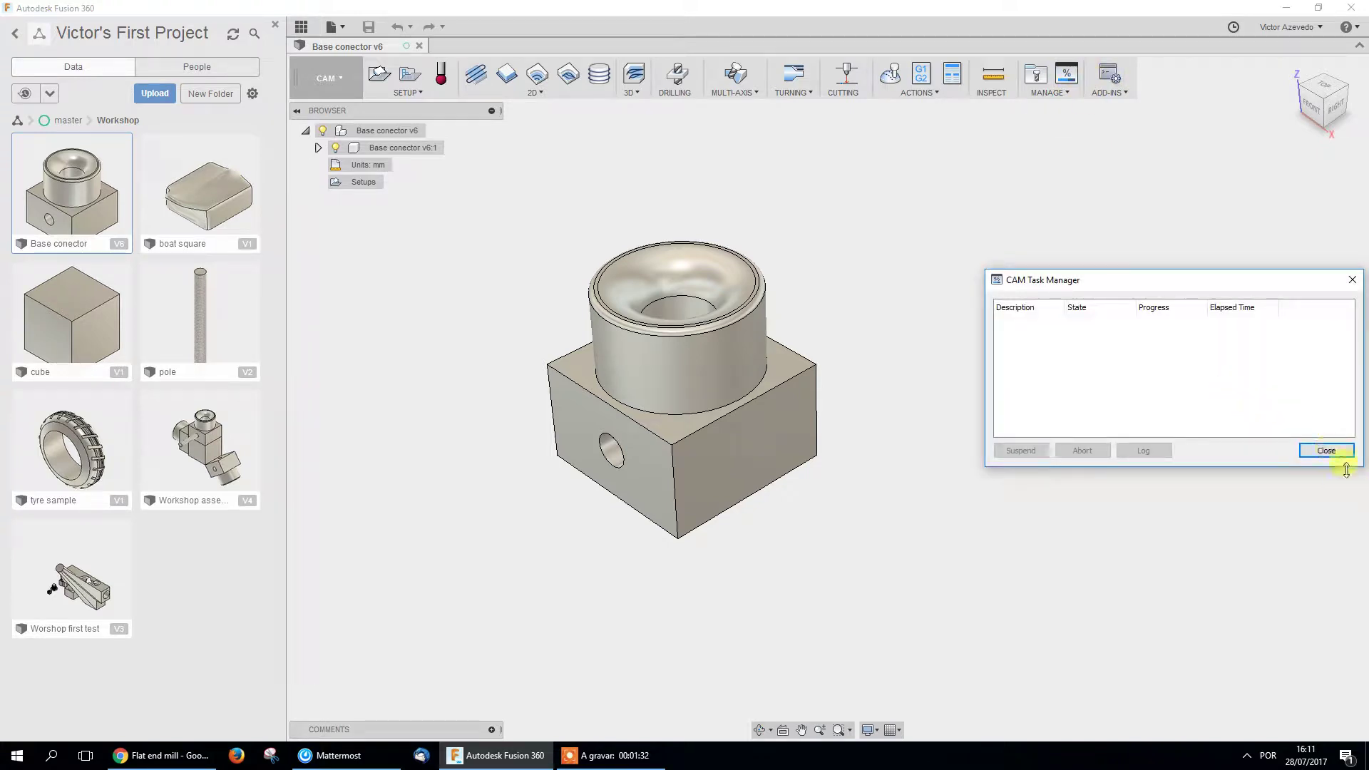
click(1327, 451)
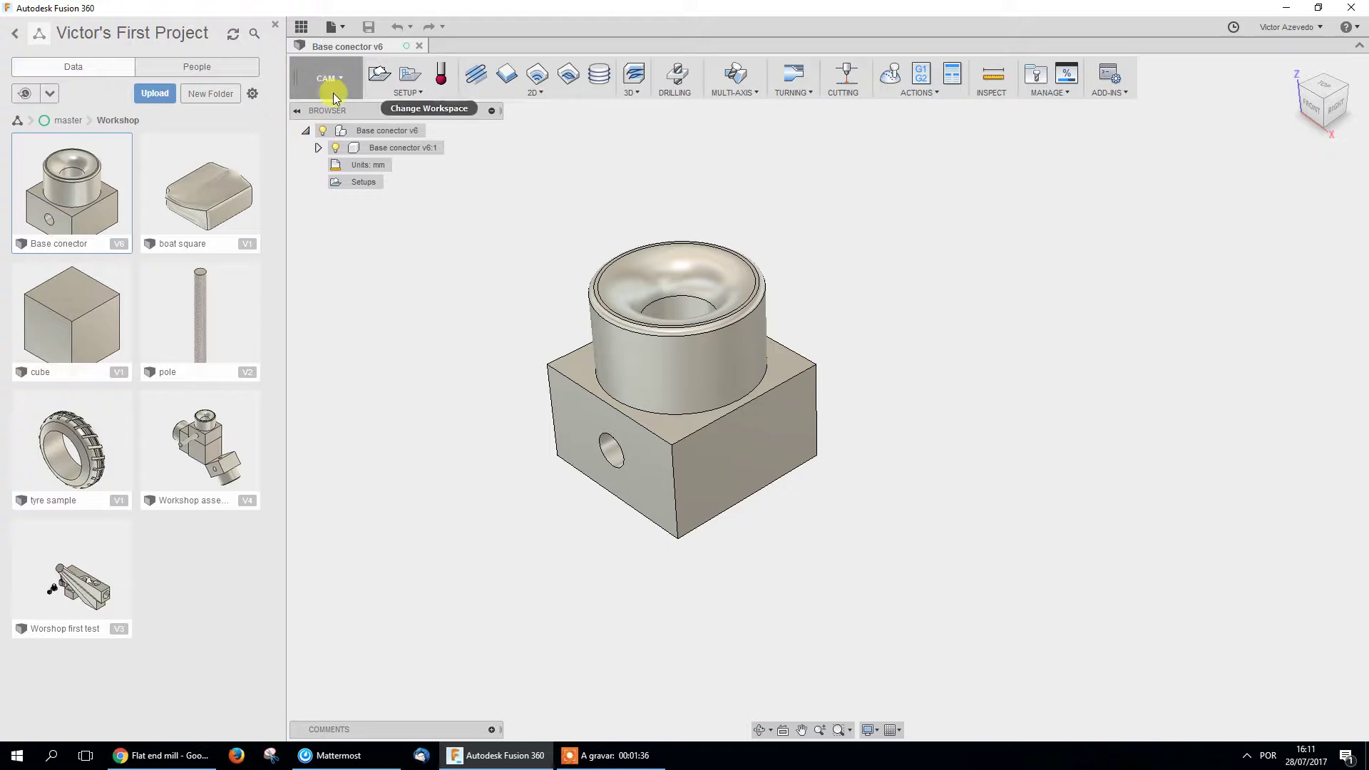
Create a milling setup and reselect the connector body as its model.
click(382, 82)
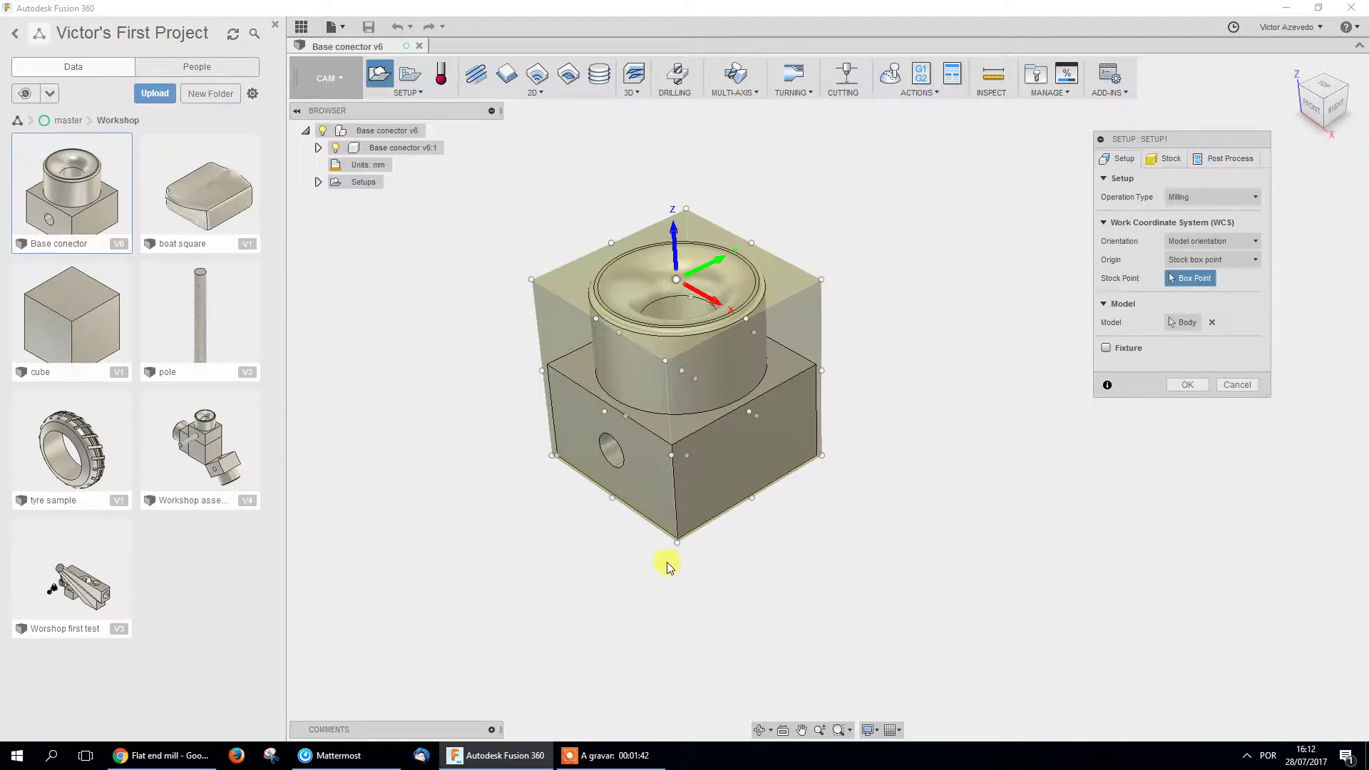
middle_drag(461, 365, 511, 390)
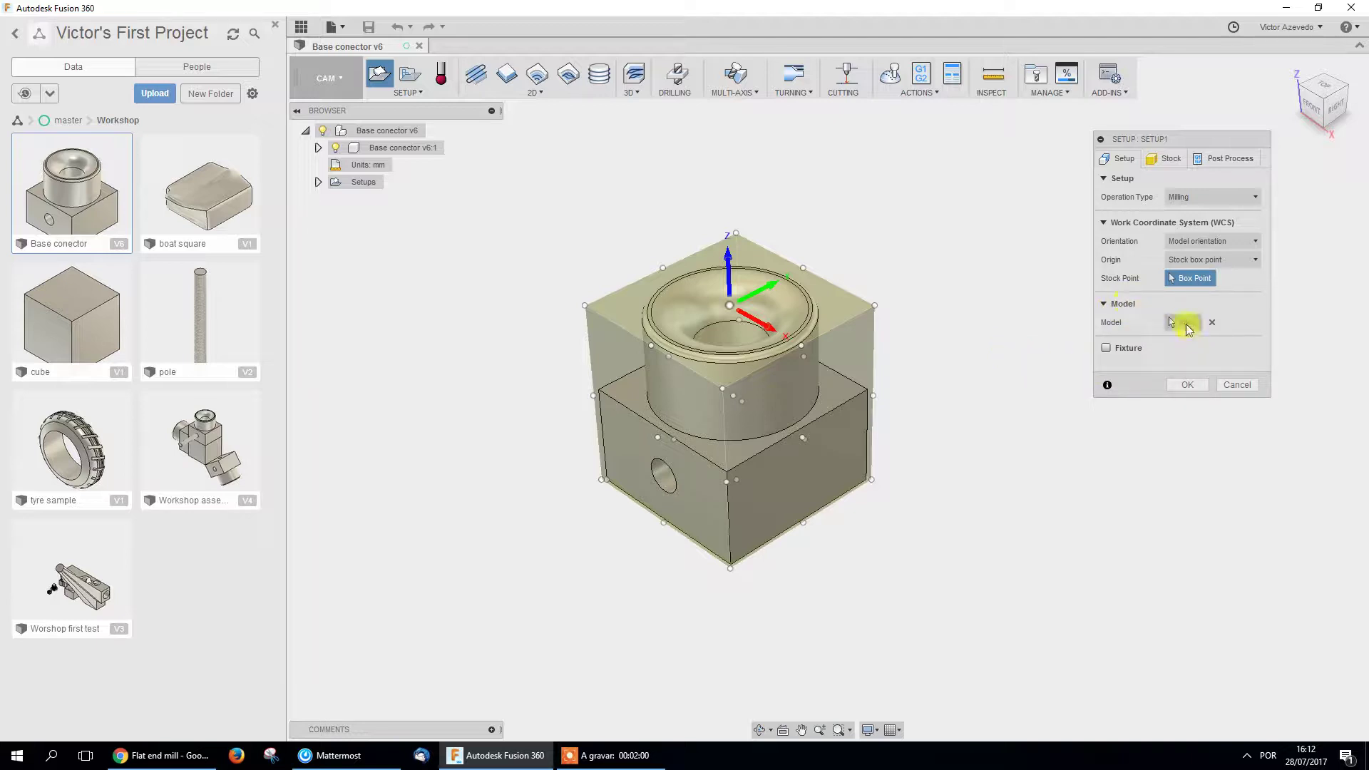
click(1212, 323)
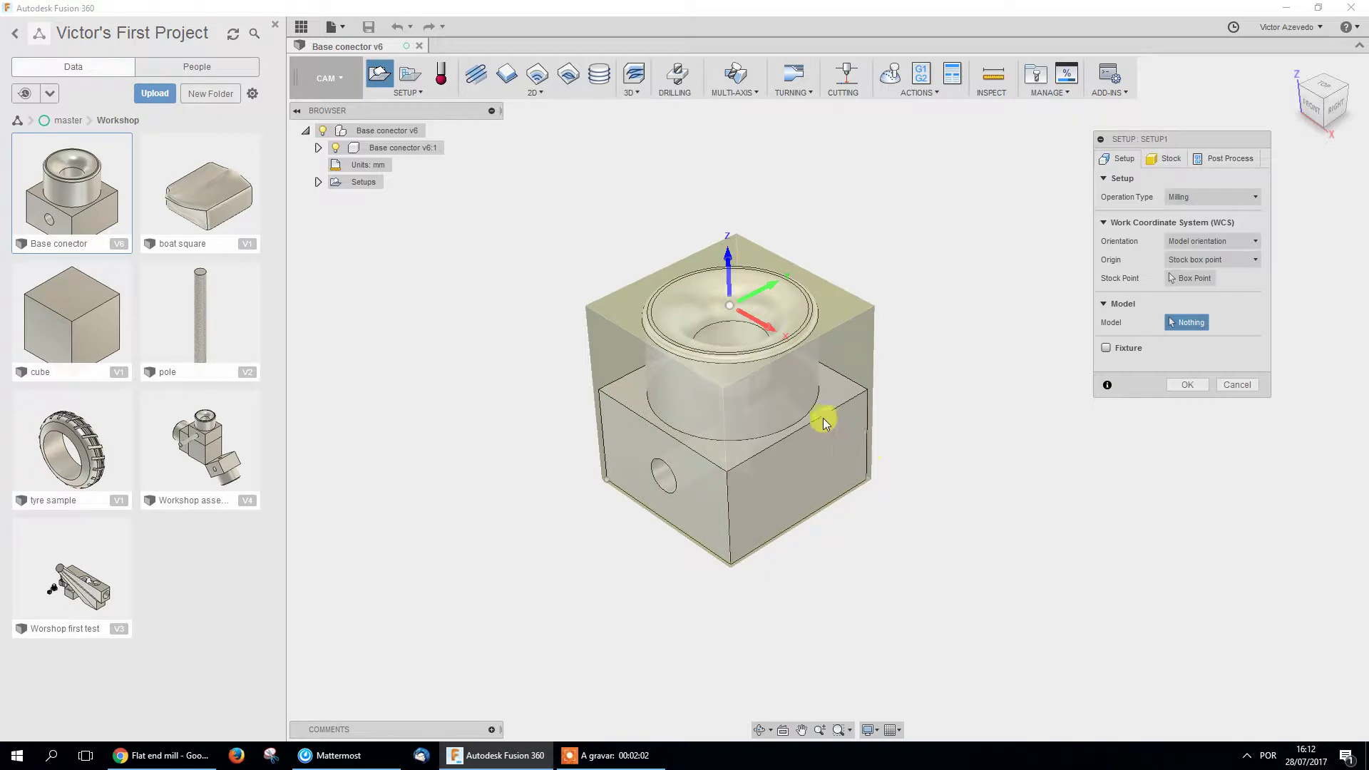
click(838, 445)
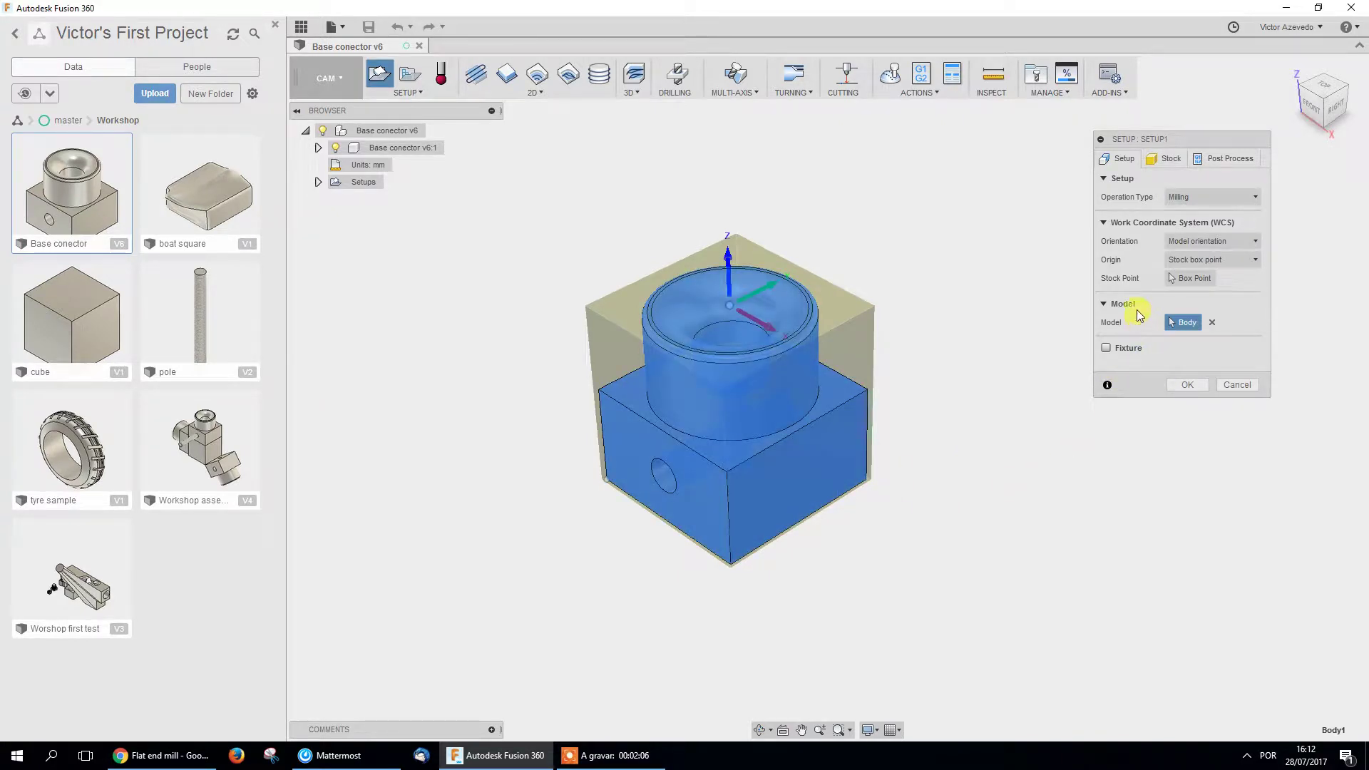
Check the fixture option and the available operation types, leaving the fixture off and Milling selected.
click(1106, 347)
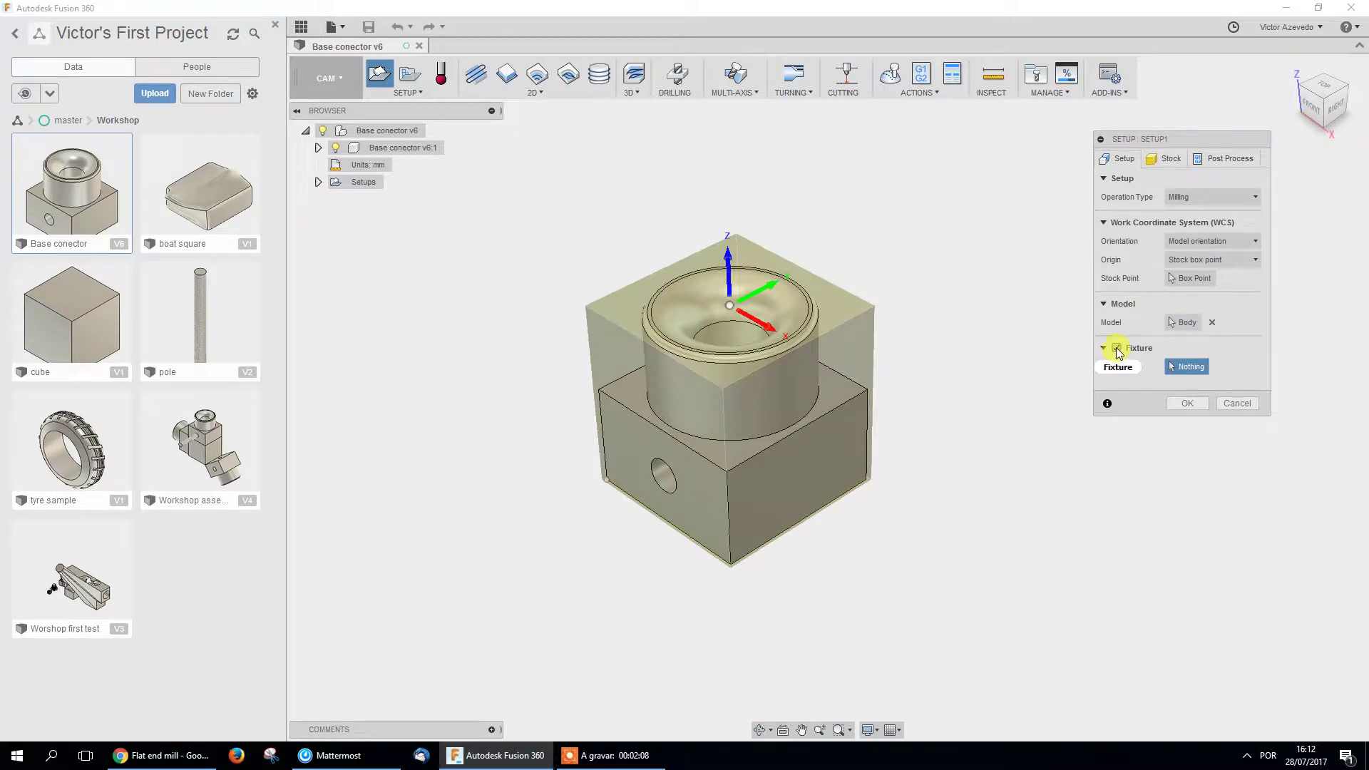
click(1118, 349)
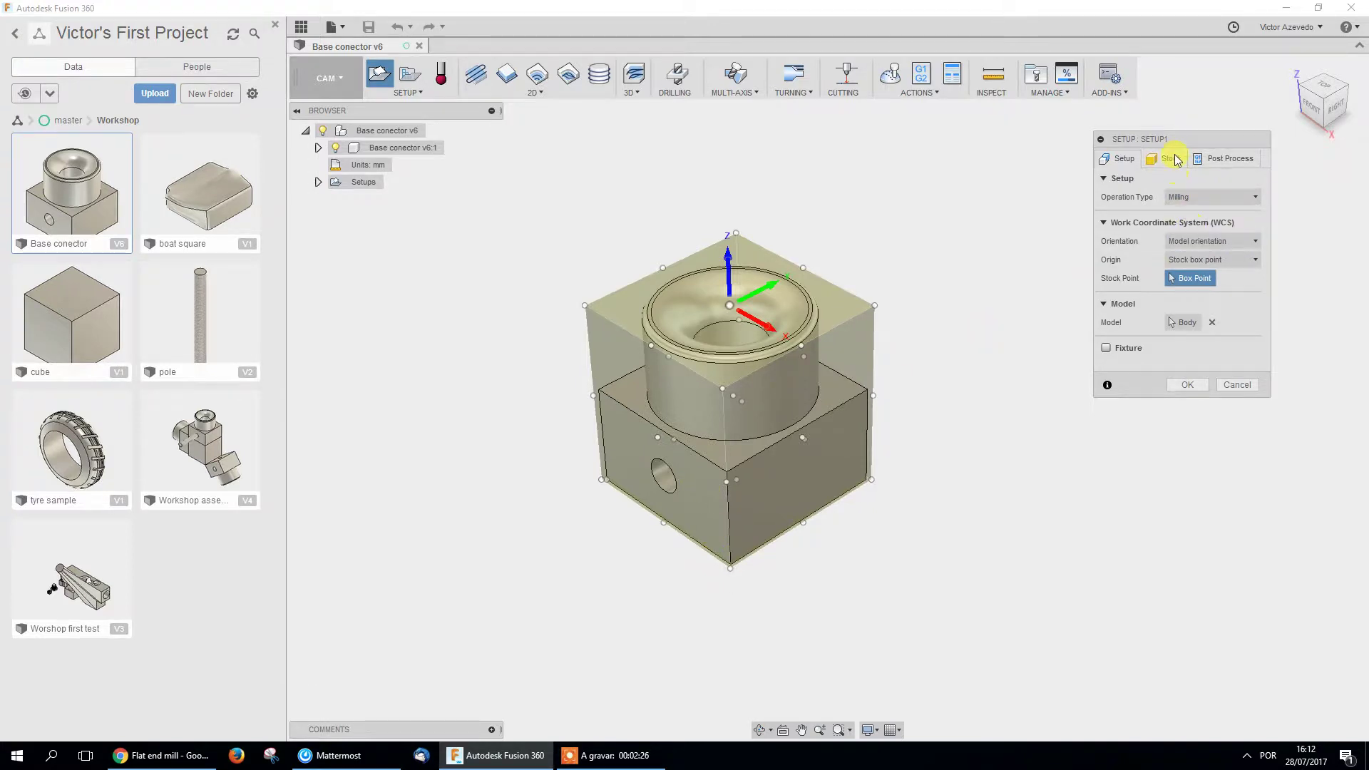
click(1236, 198)
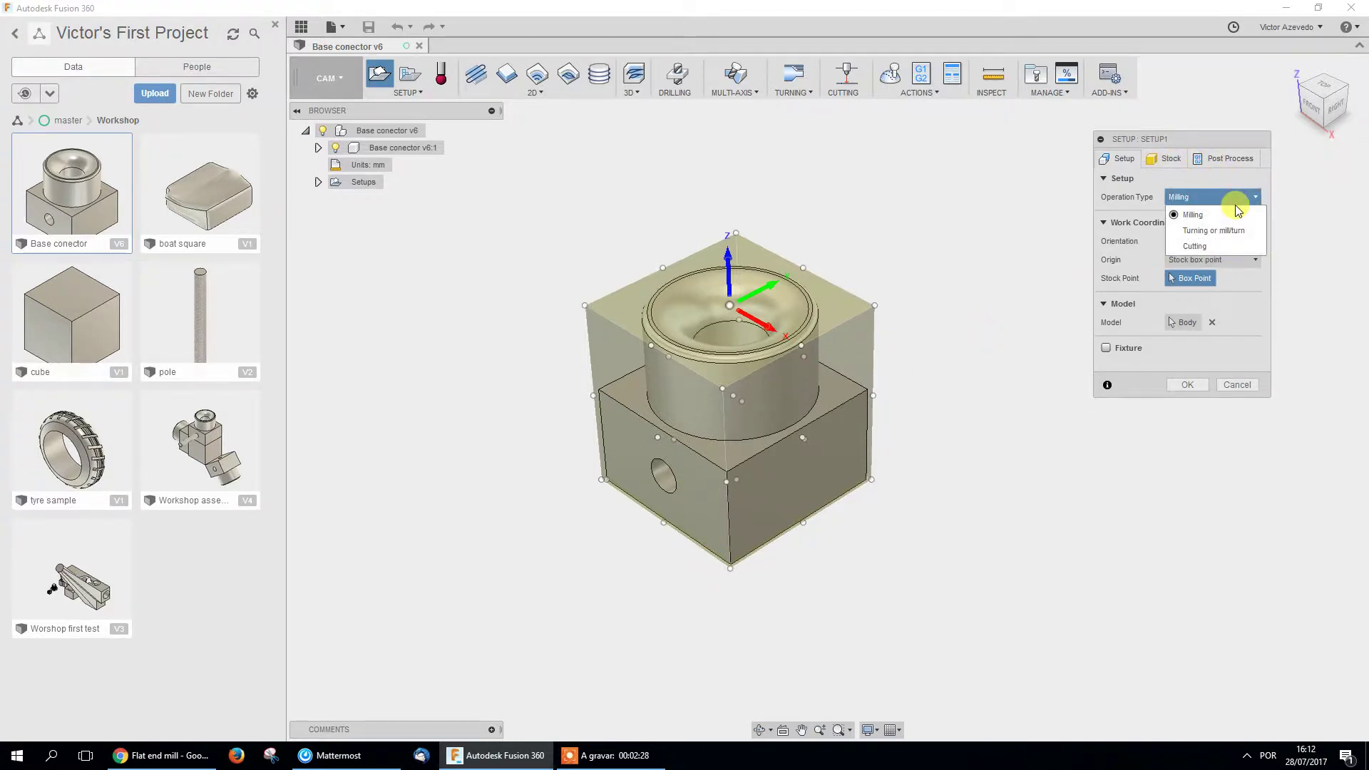
click(1236, 200)
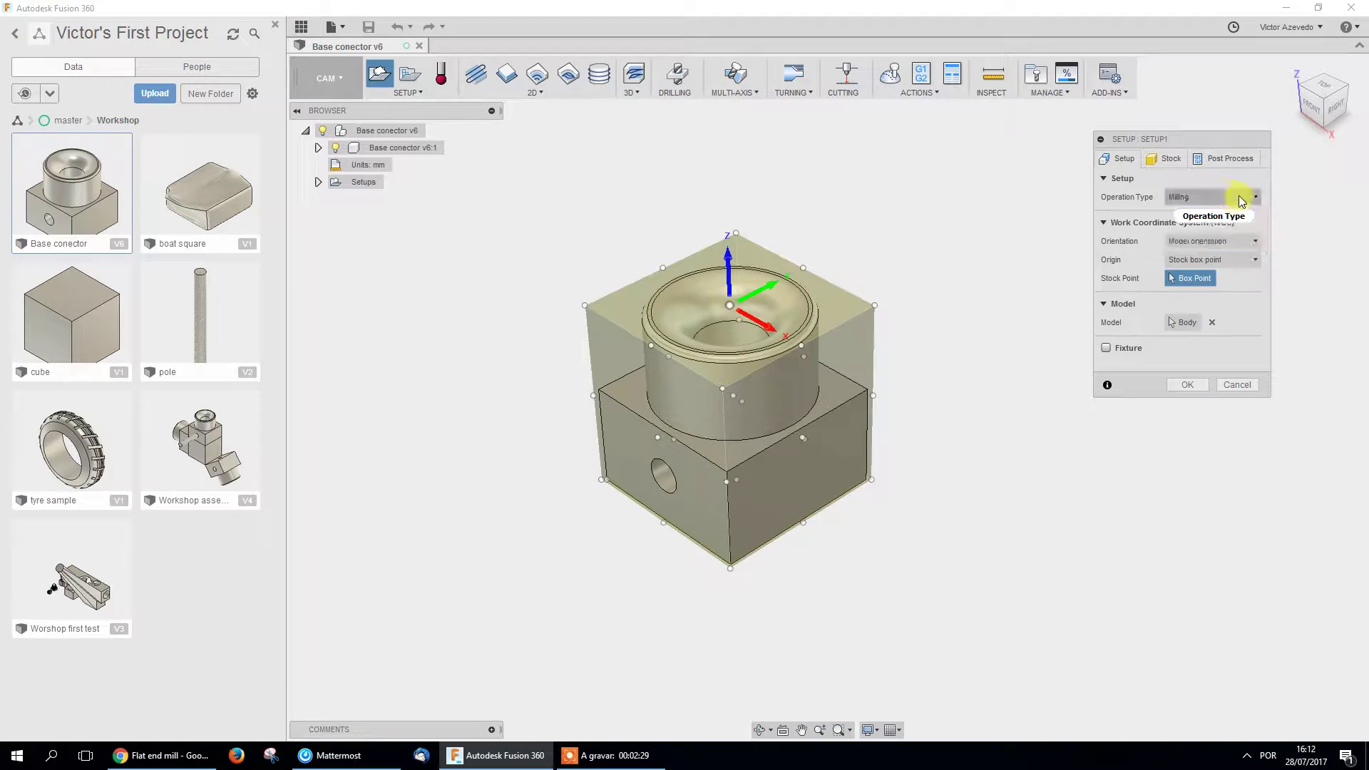
Set the work coordinate system's orientation to Select Z axis/plane & X axis.
click(1226, 243)
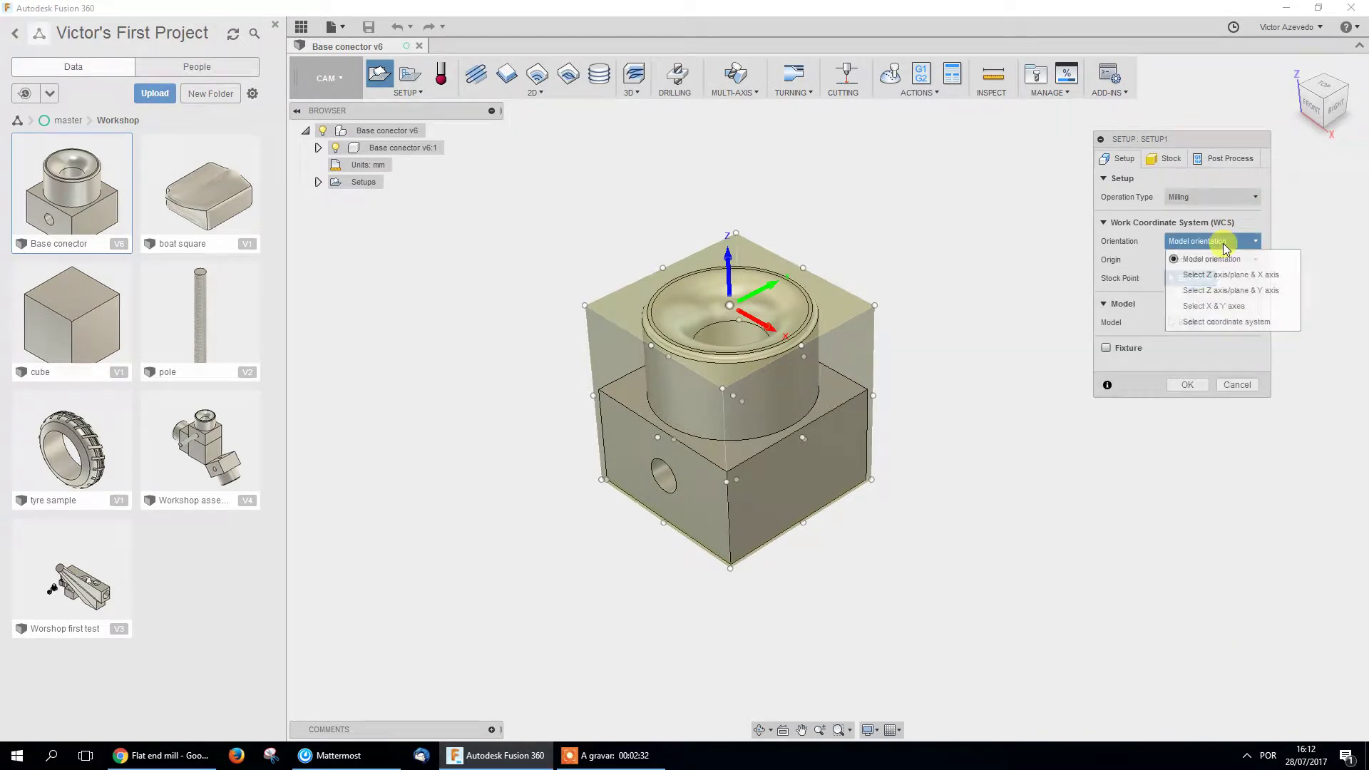
click(1247, 275)
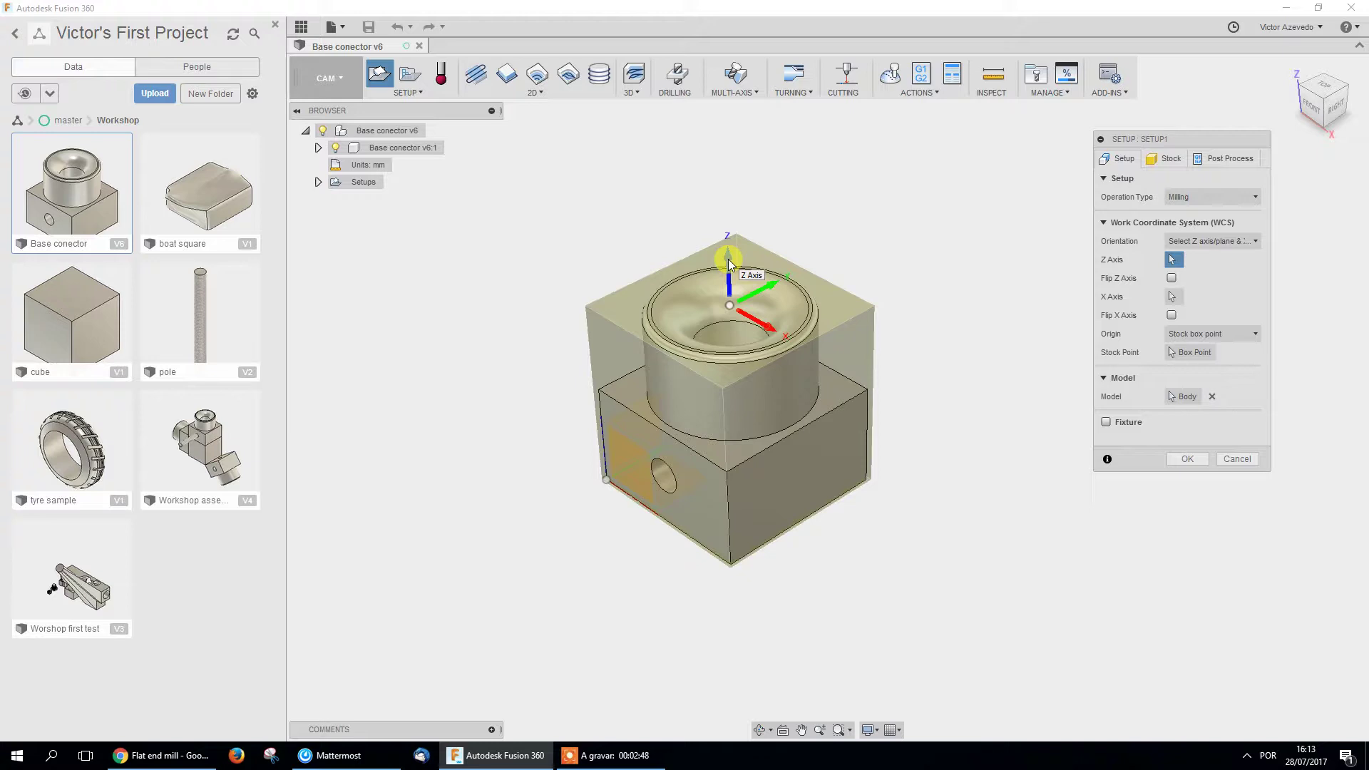
click(1204, 243)
mouse_move(1233, 277)
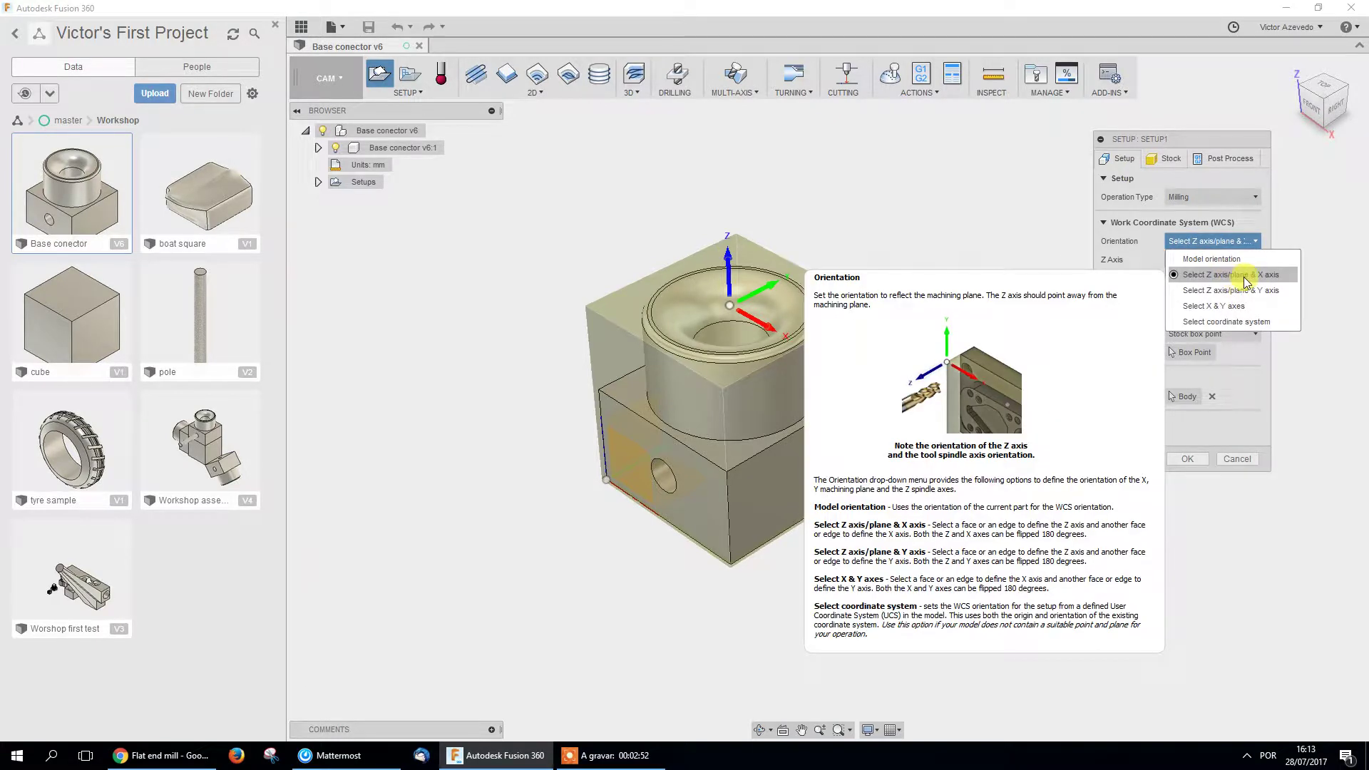
click(1246, 279)
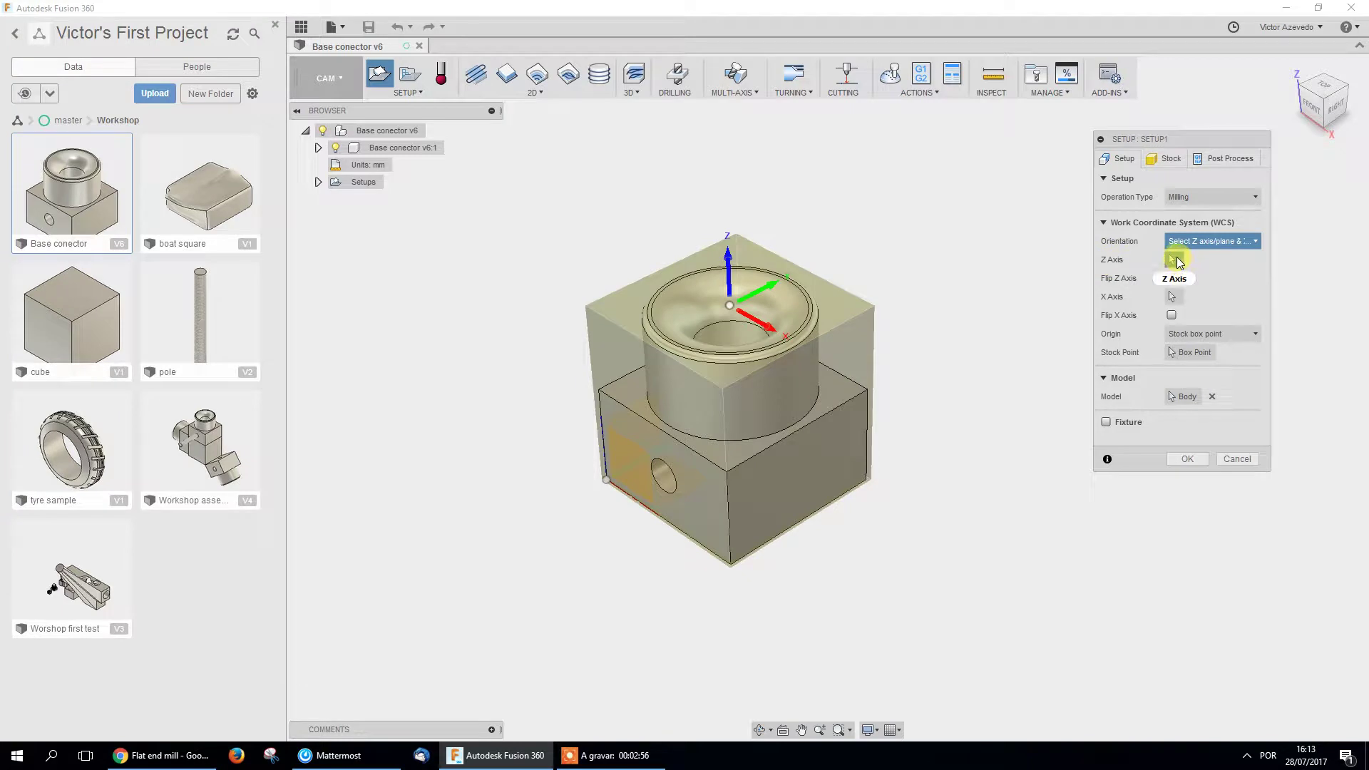
Define the Z axis with the block's upper face and the X axis with its front upper edge, leaving Flip X Axis off.
mouse_move(1177, 263)
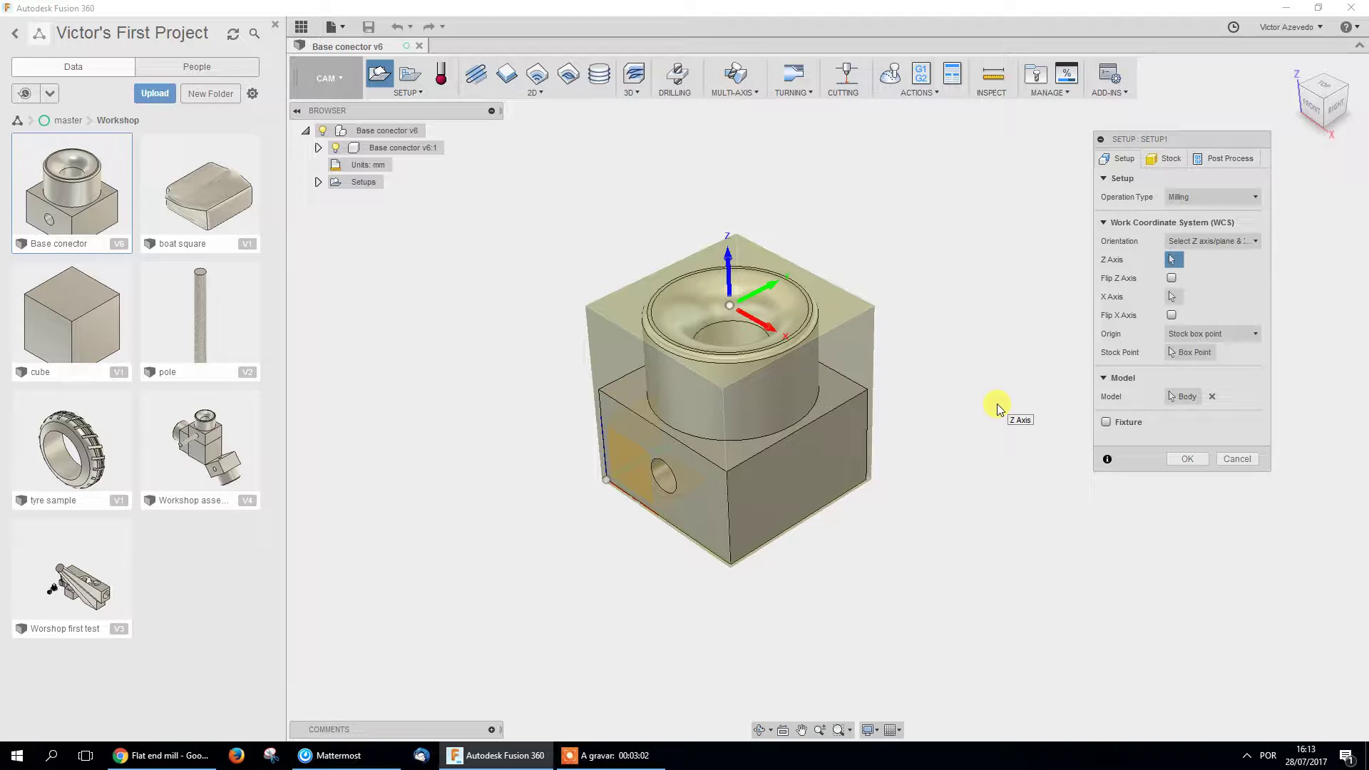
click(843, 396)
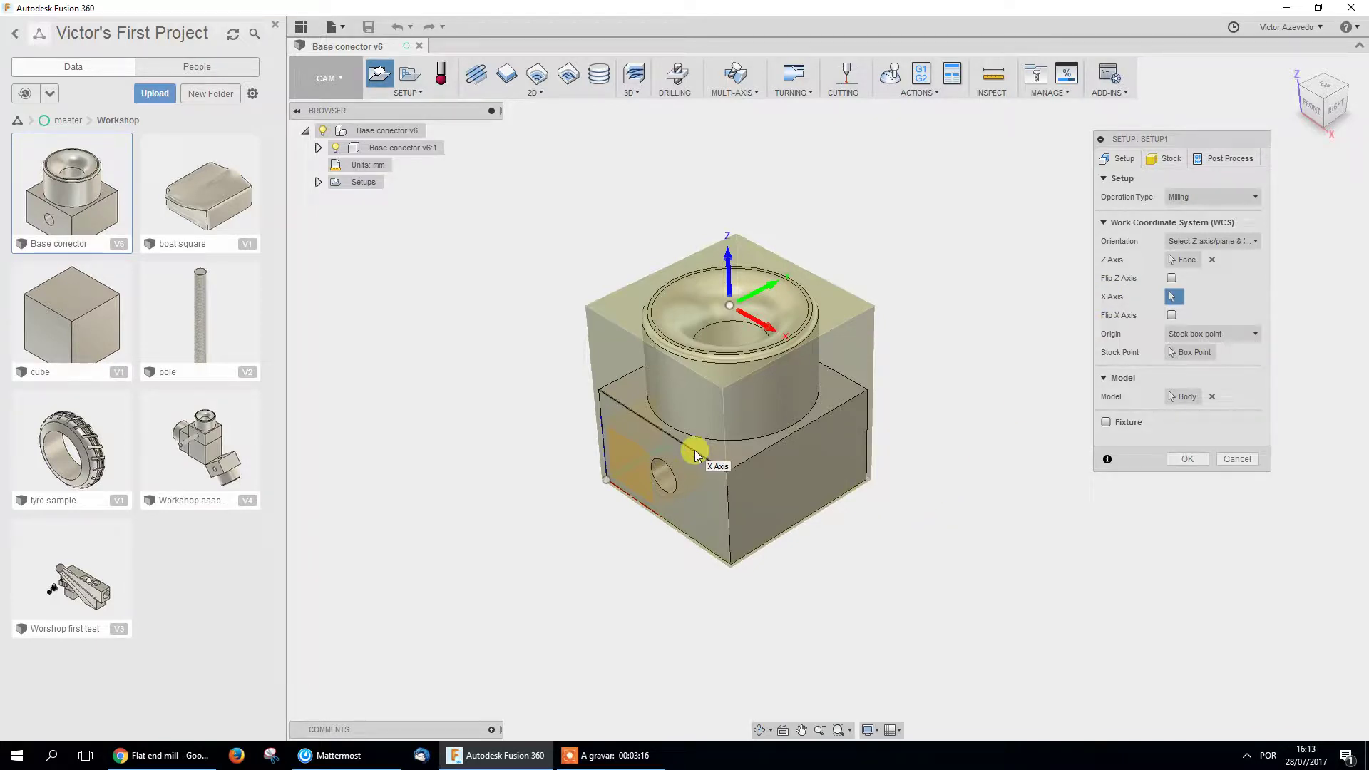
shift+middle_drag(663, 495, 729, 513)
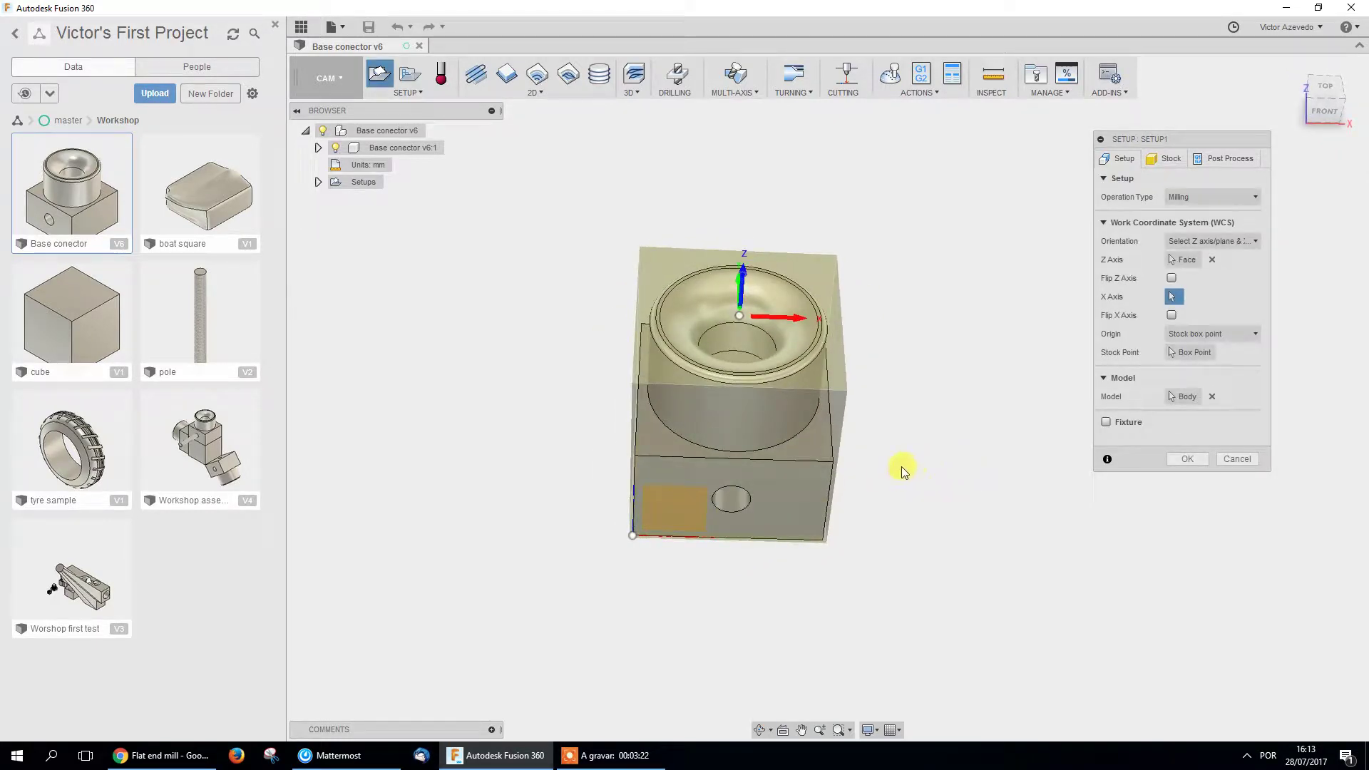
click(748, 459)
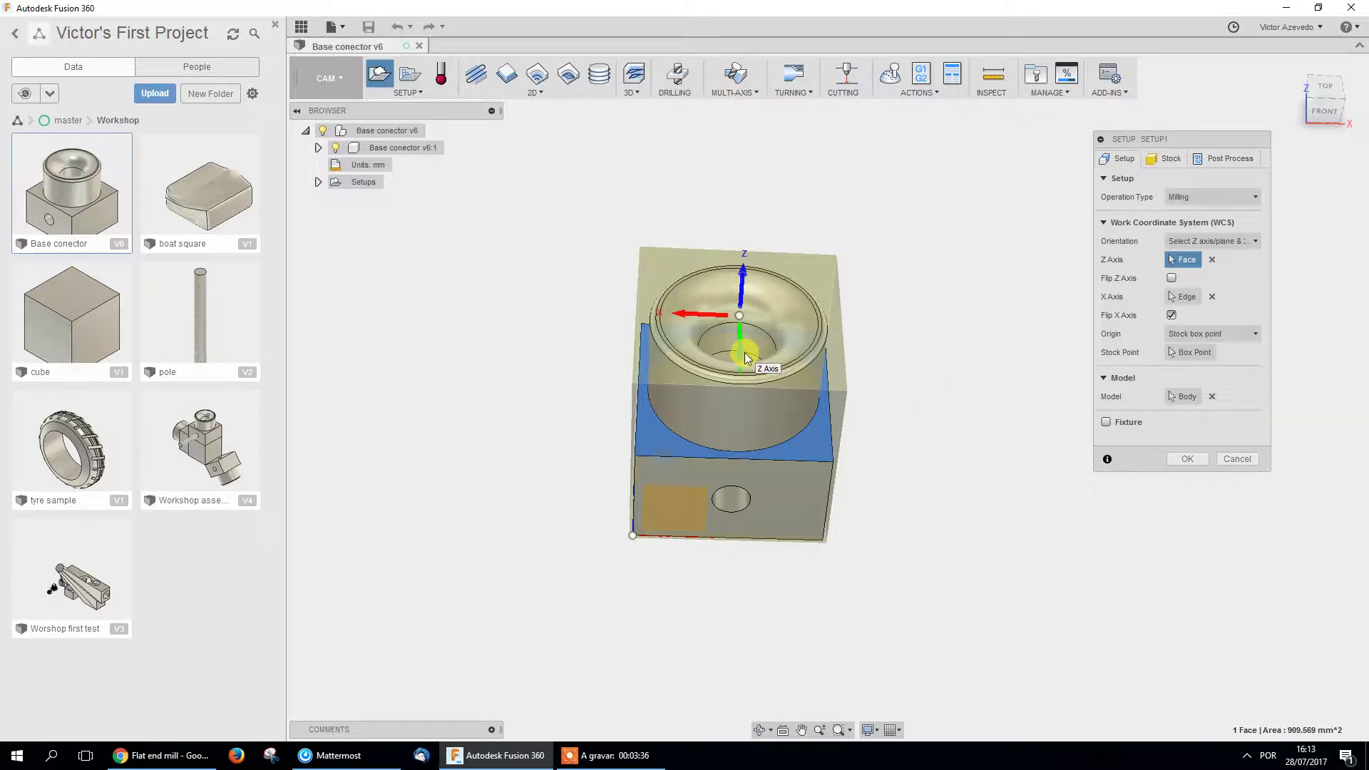
click(691, 320)
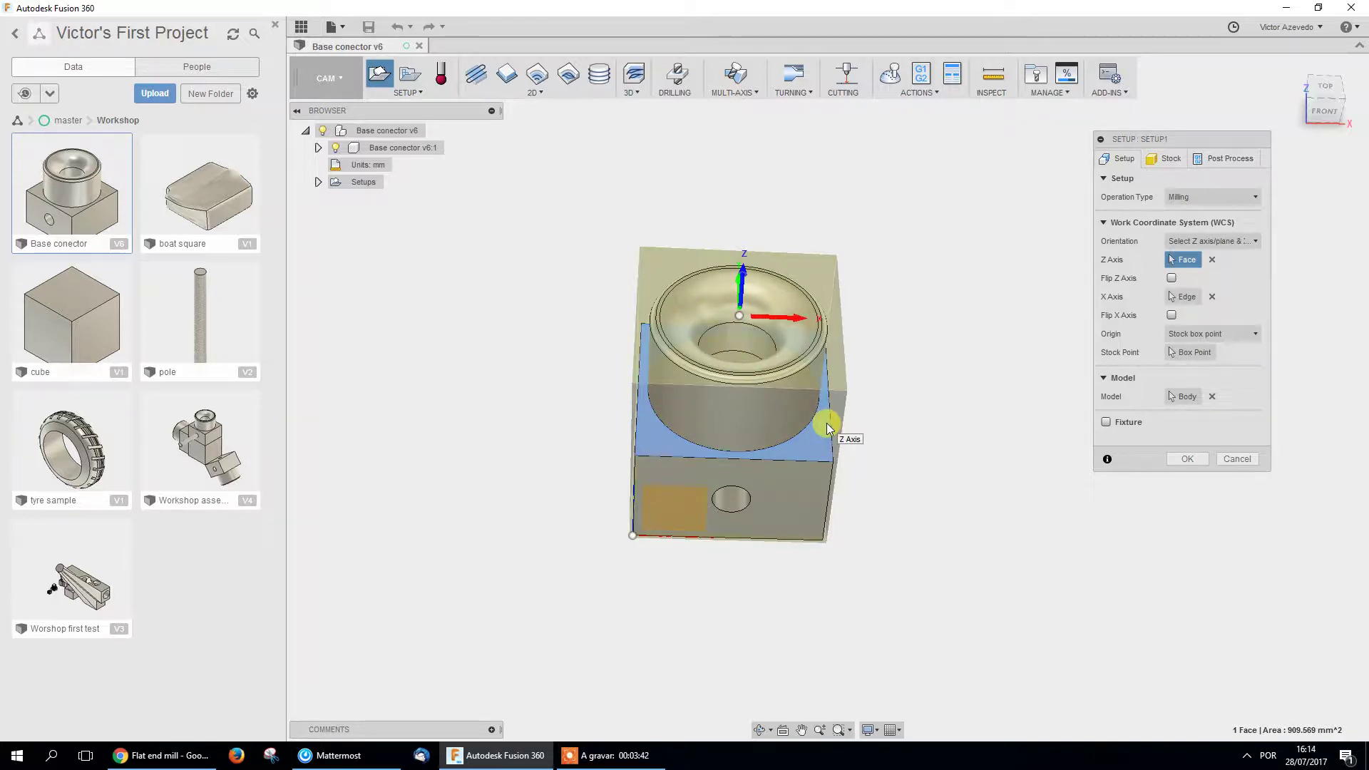
Place the setup origin at the front-left upper corner of the stock box.
click(1189, 353)
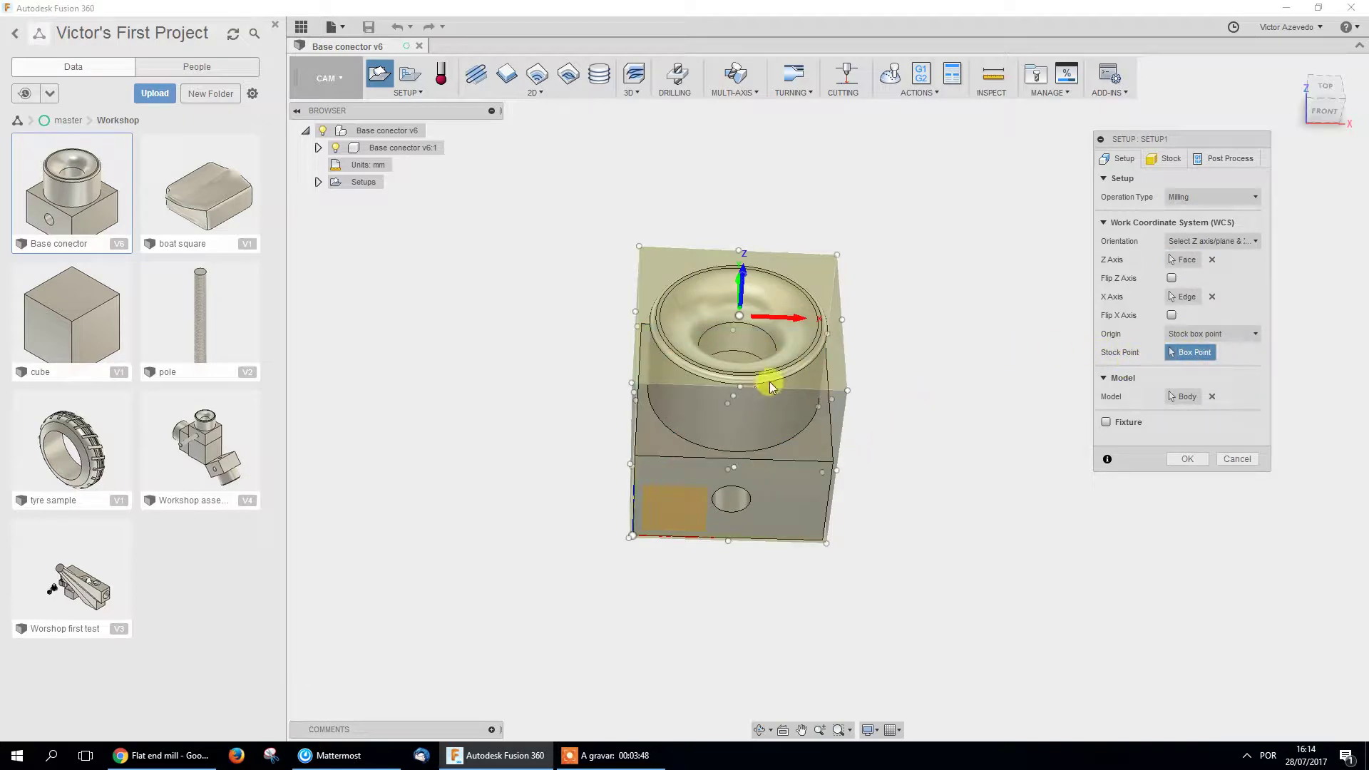
mouse_move(933, 492)
shift+middle_down()
mouse_move(869, 474)
mouse_move(861, 440)
mouse_move(894, 458)
mouse_move(918, 515)
shift+middle_up()
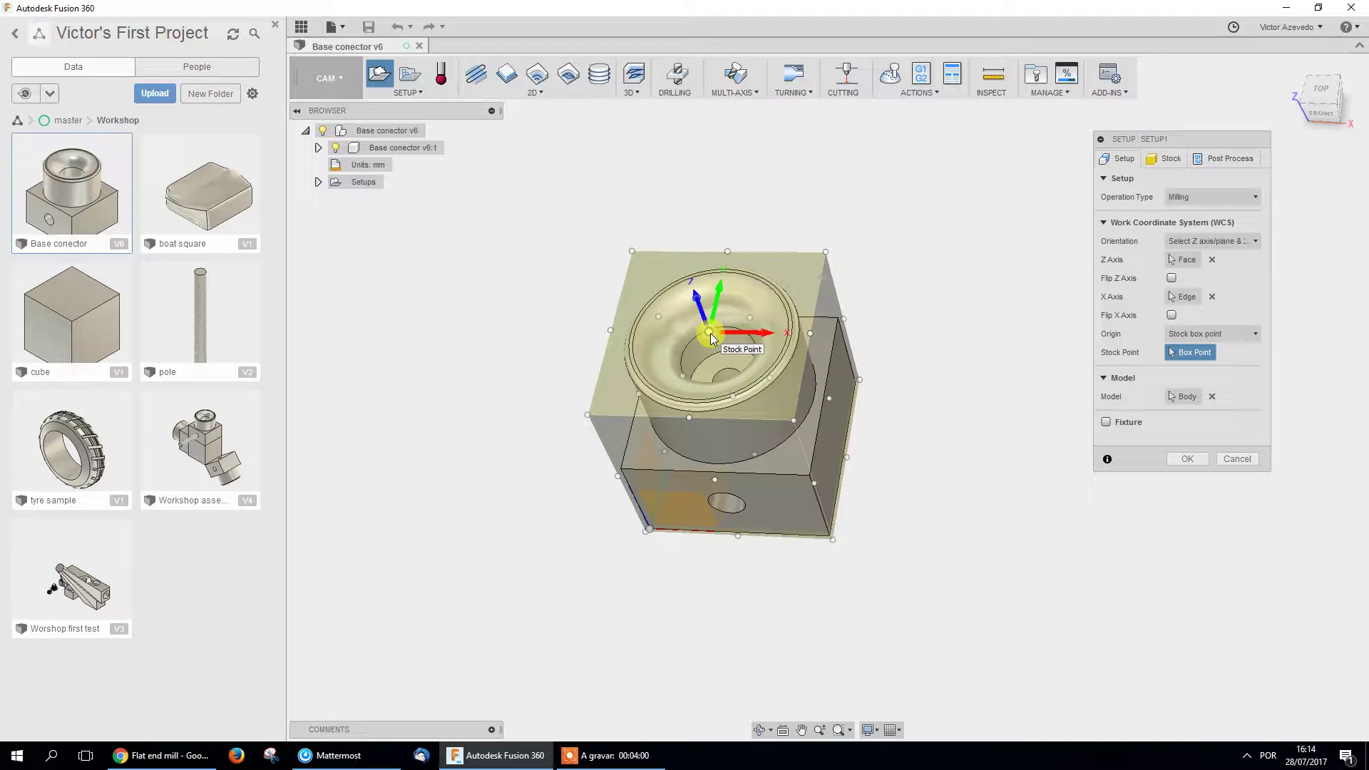
click(588, 413)
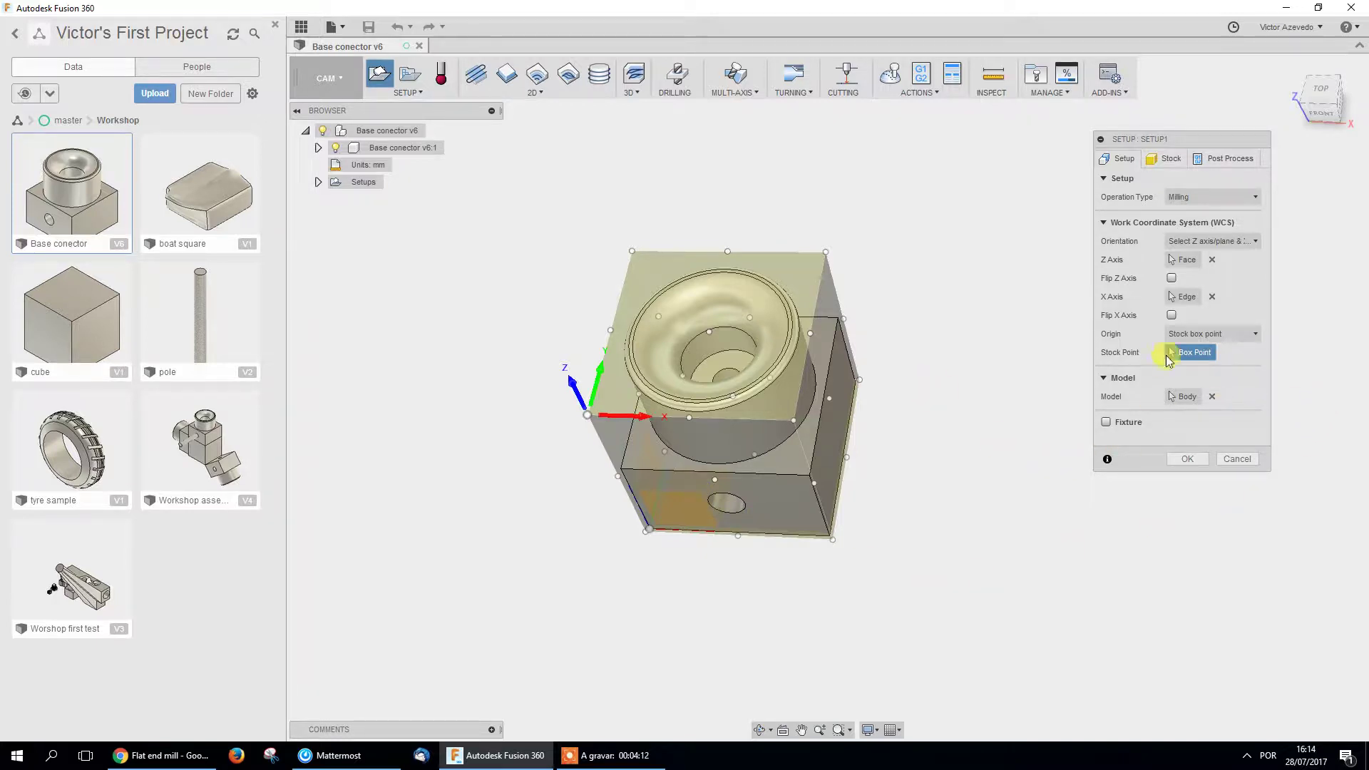
Clear the Z axis and X axis selections, keeping the orientation on Select Z axis/plane & X axis.
click(1209, 243)
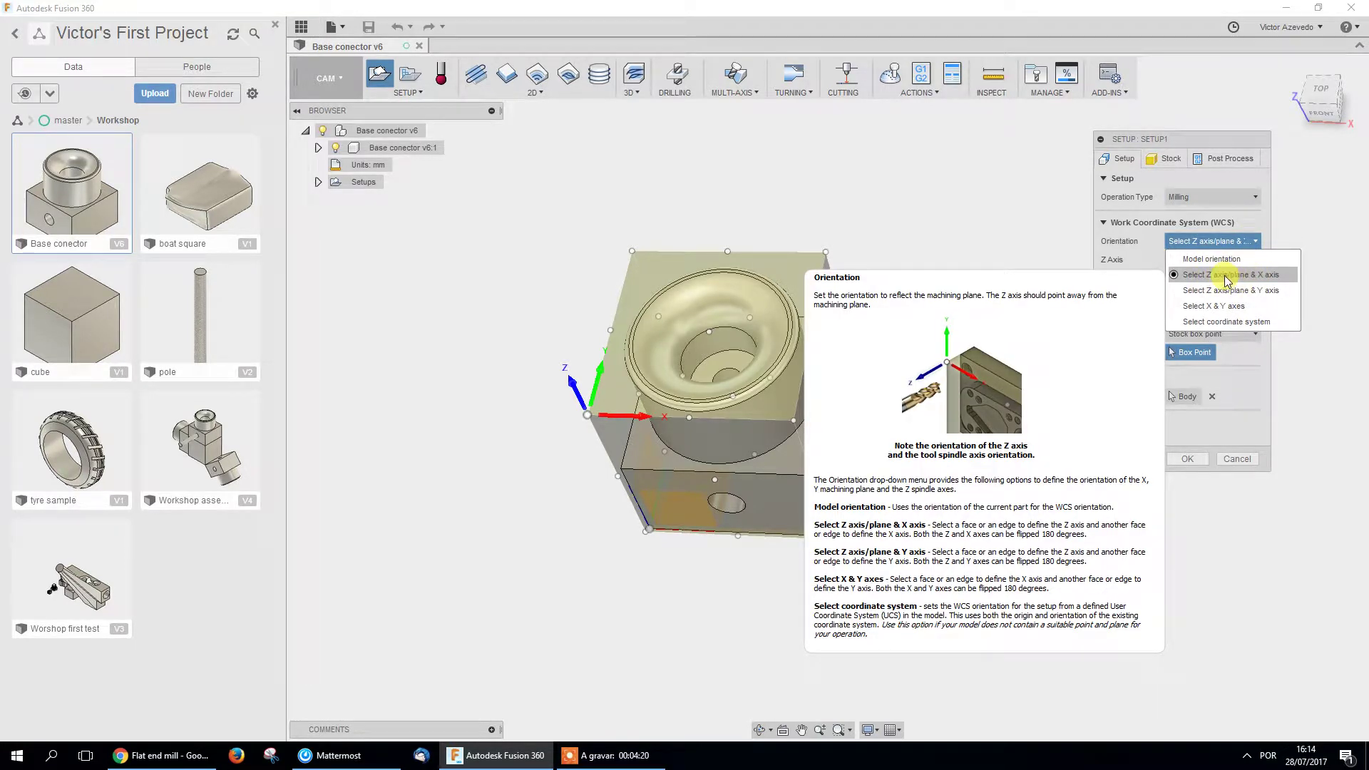
click(1226, 277)
click(1174, 259)
click(1213, 297)
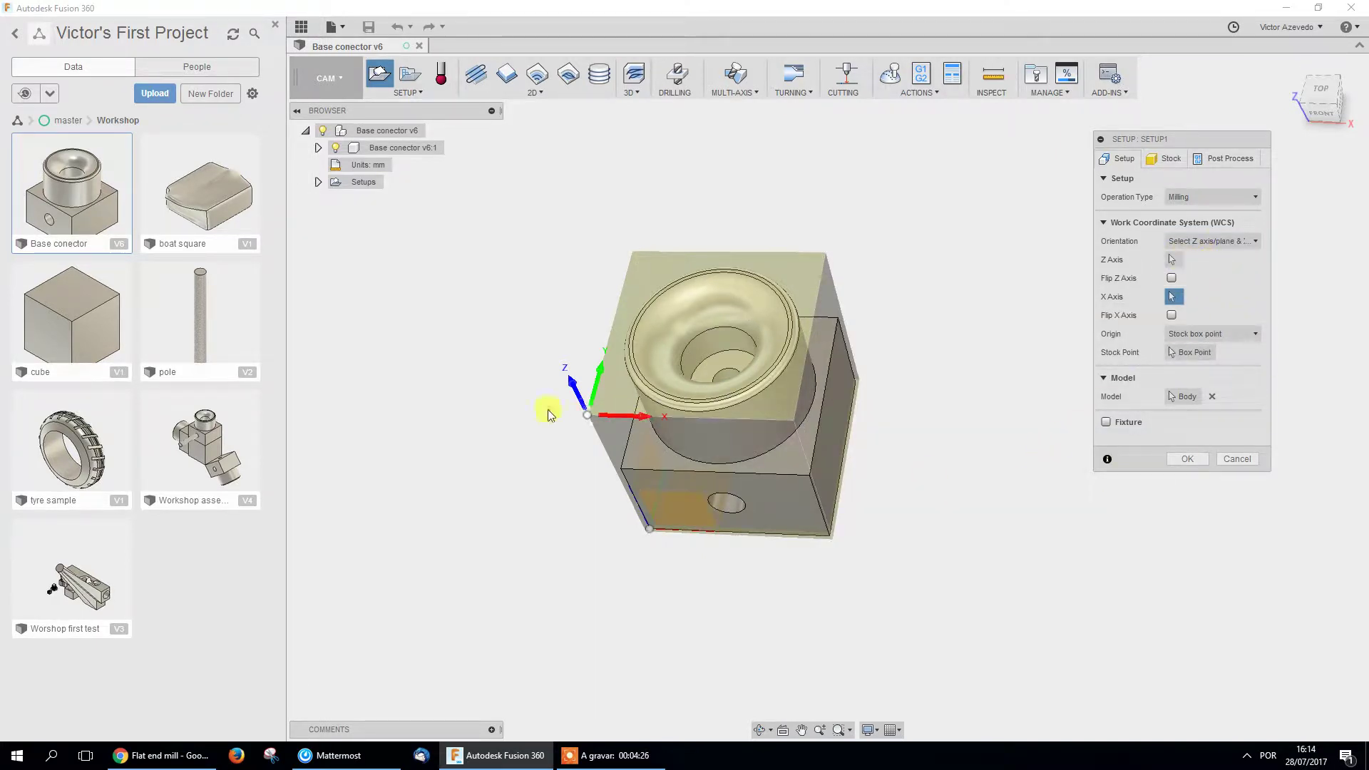
click(1176, 260)
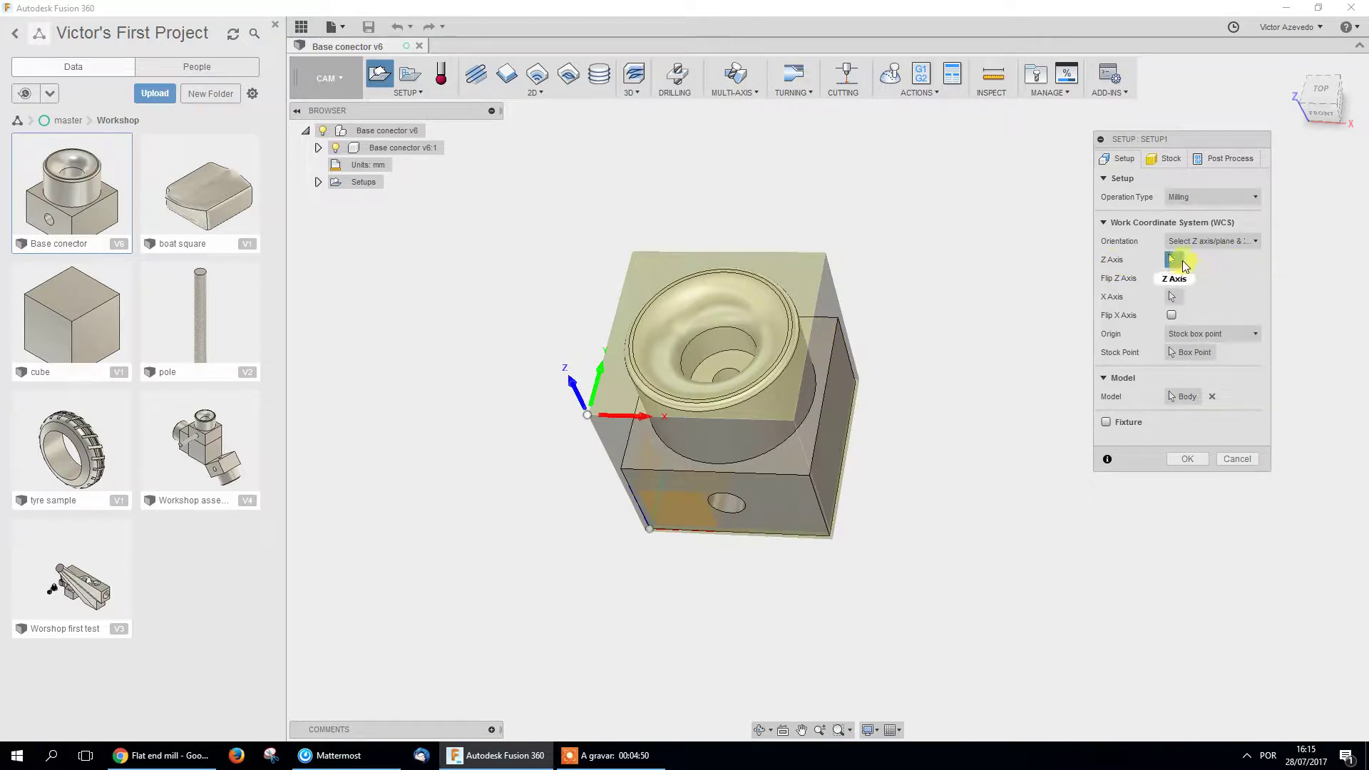
click(1211, 242)
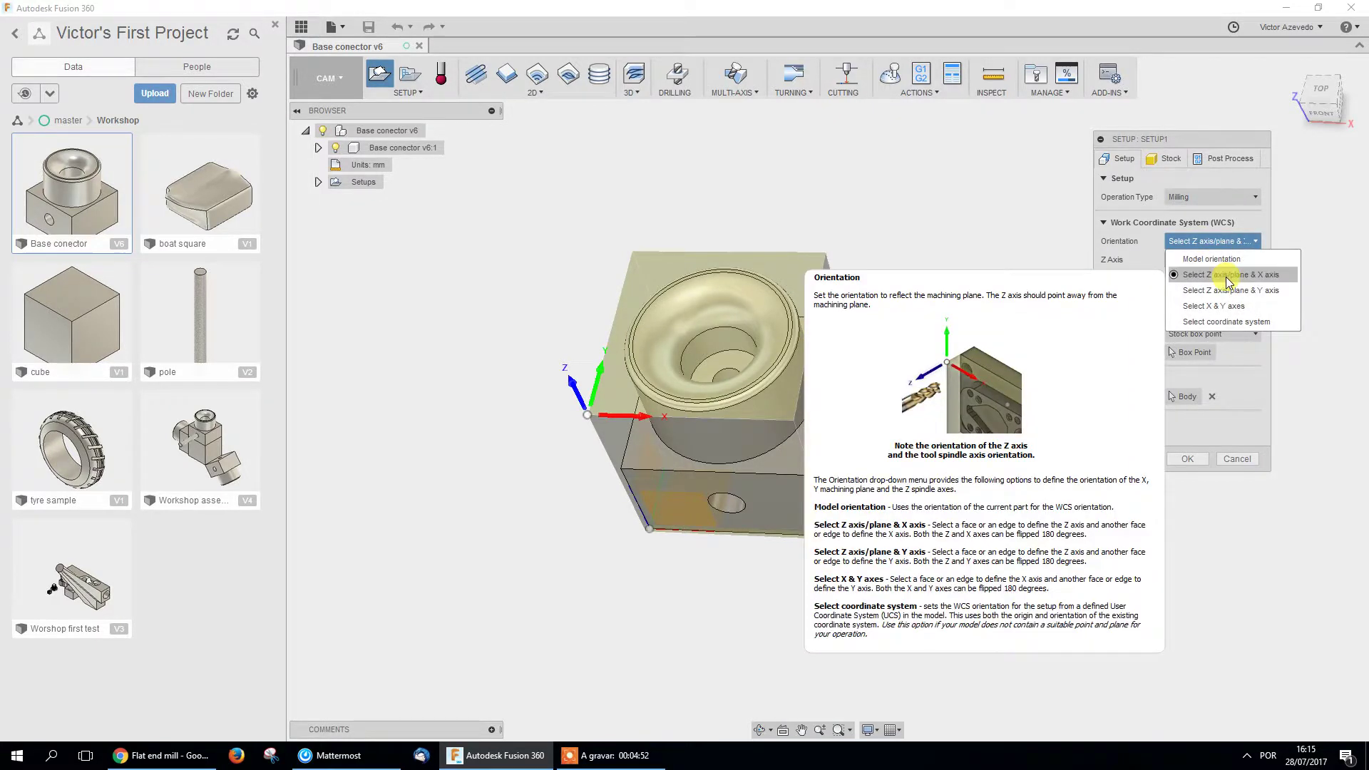
click(1225, 278)
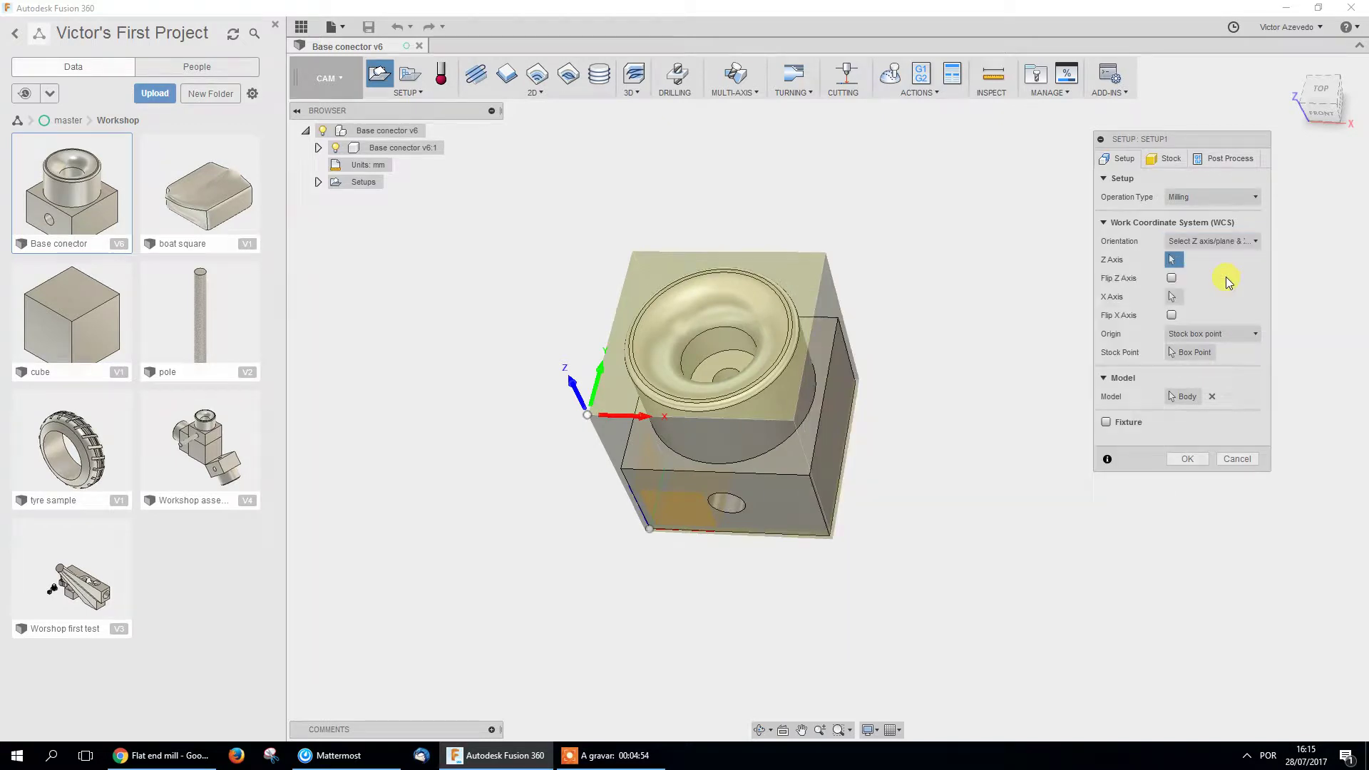
Define the Z axis with the block's upper face and the X axis with the upper edge of its plain side without the hole.
click(824, 332)
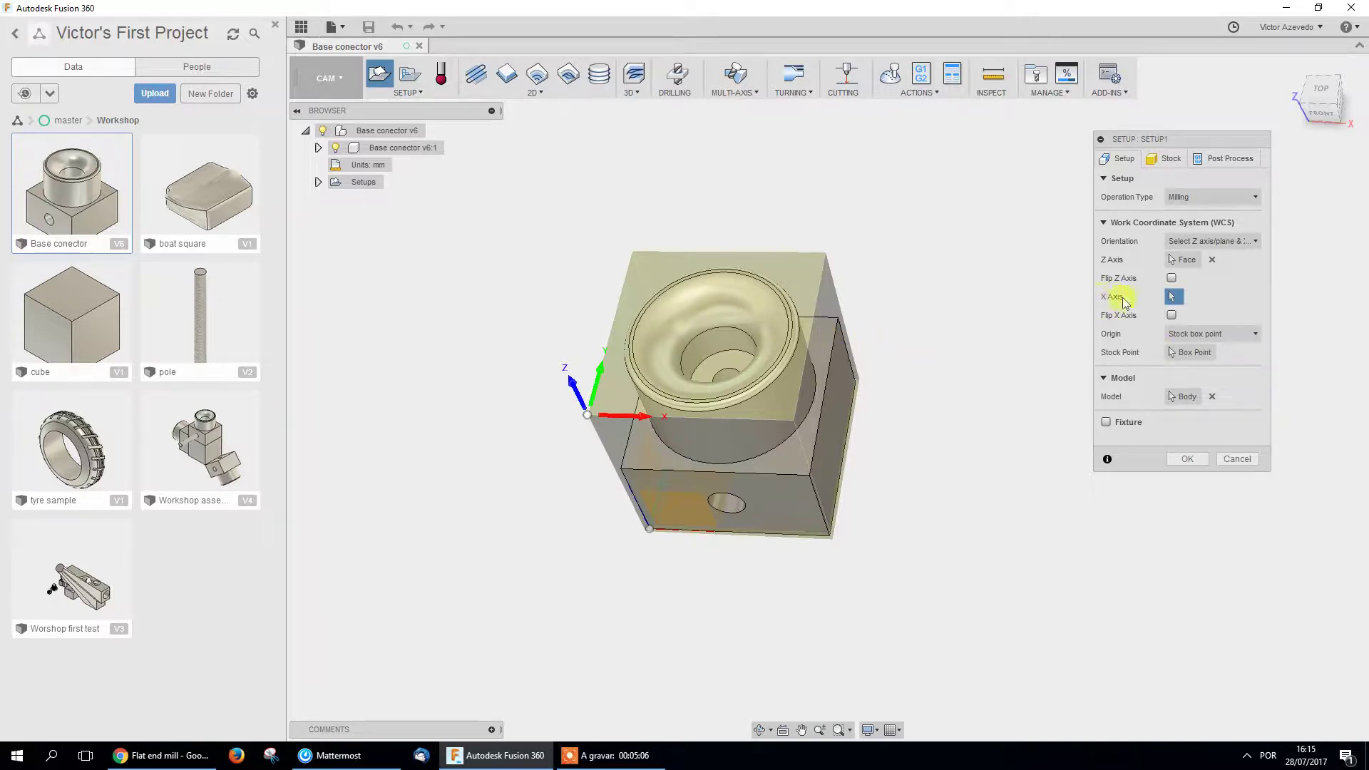
shift+middle_drag(887, 572, 620, 584)
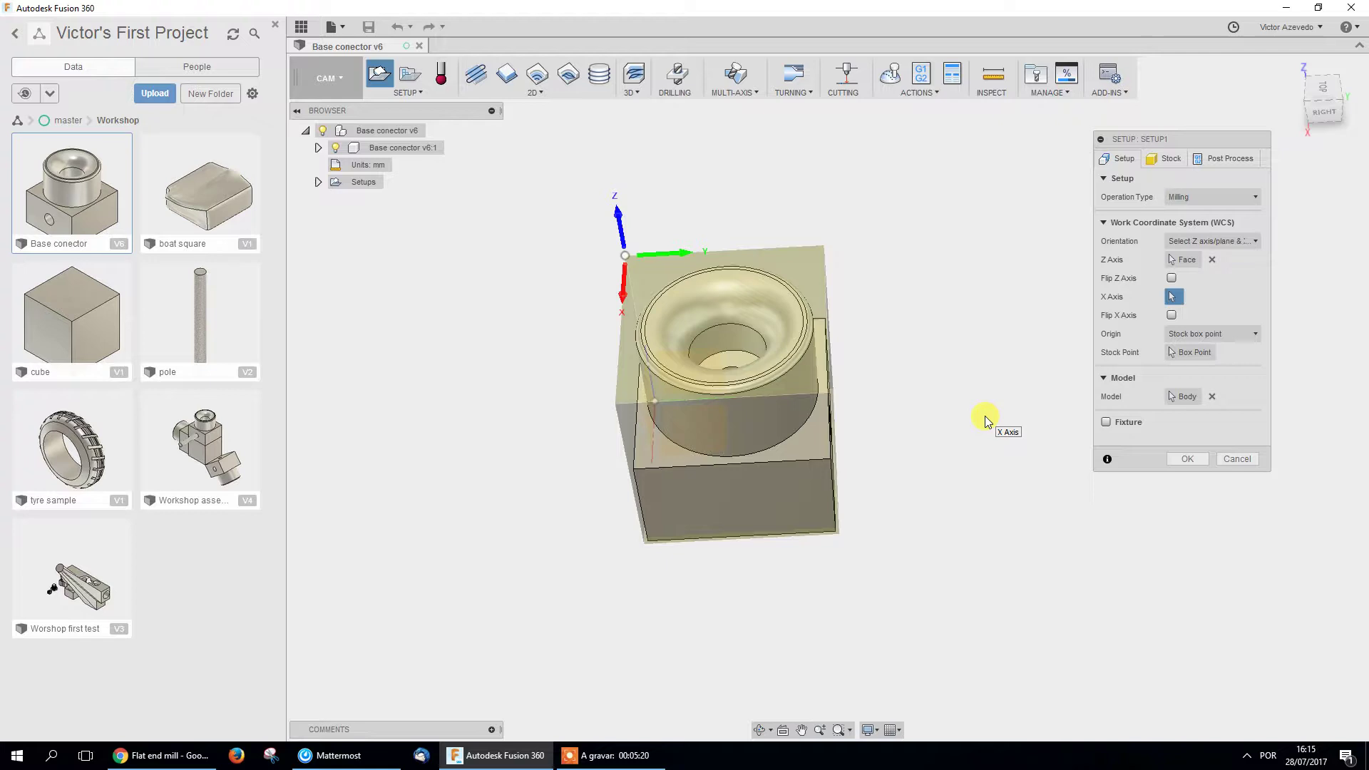
click(782, 462)
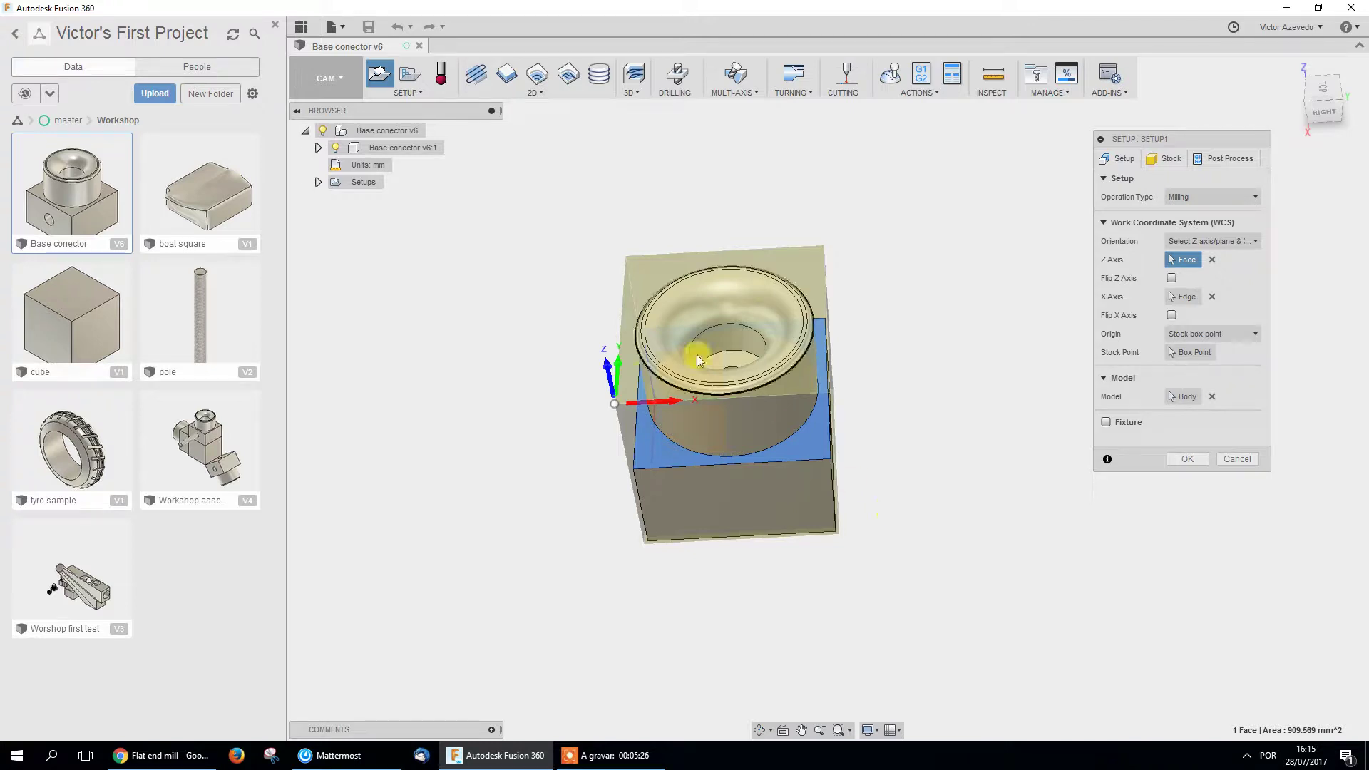
Try alternative axis directions on the coordinate triad, returning to the picked X axis edge with Flip X Axis off.
click(618, 364)
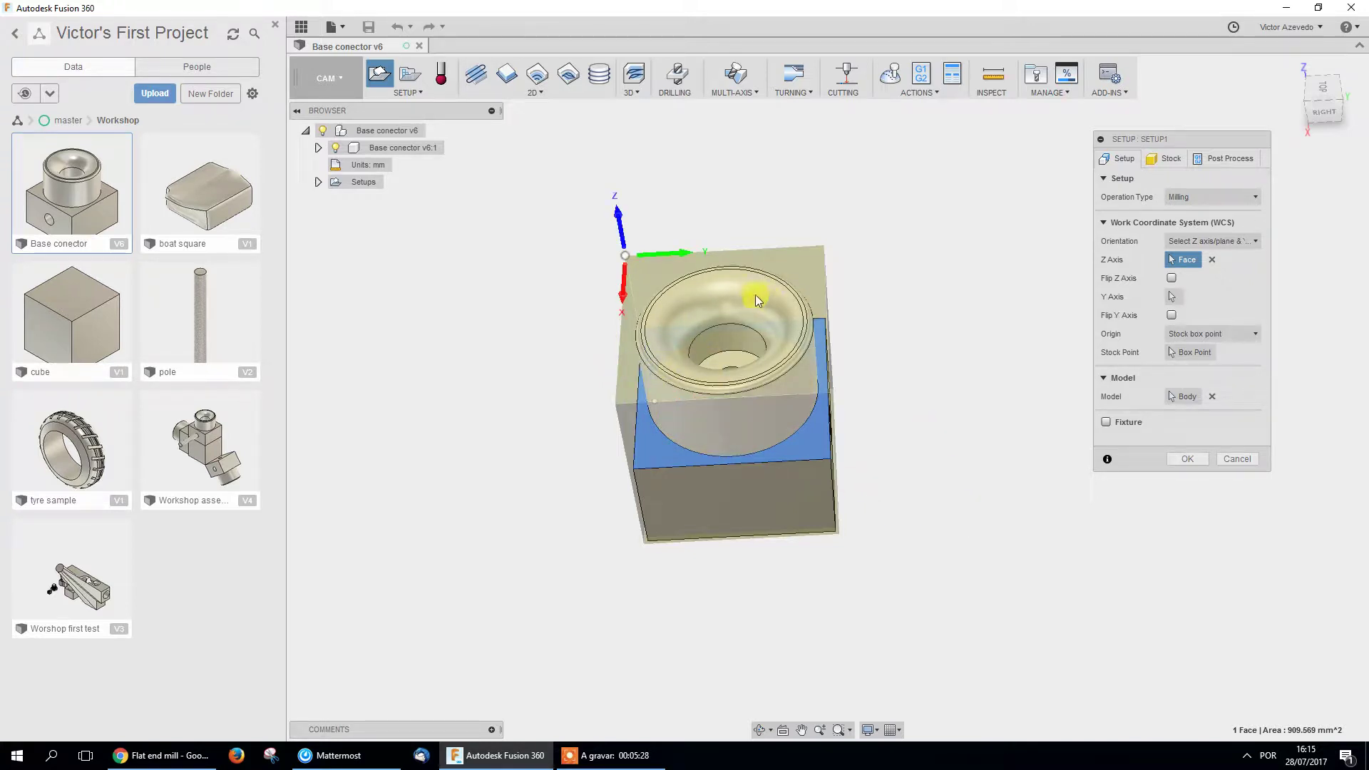
click(684, 252)
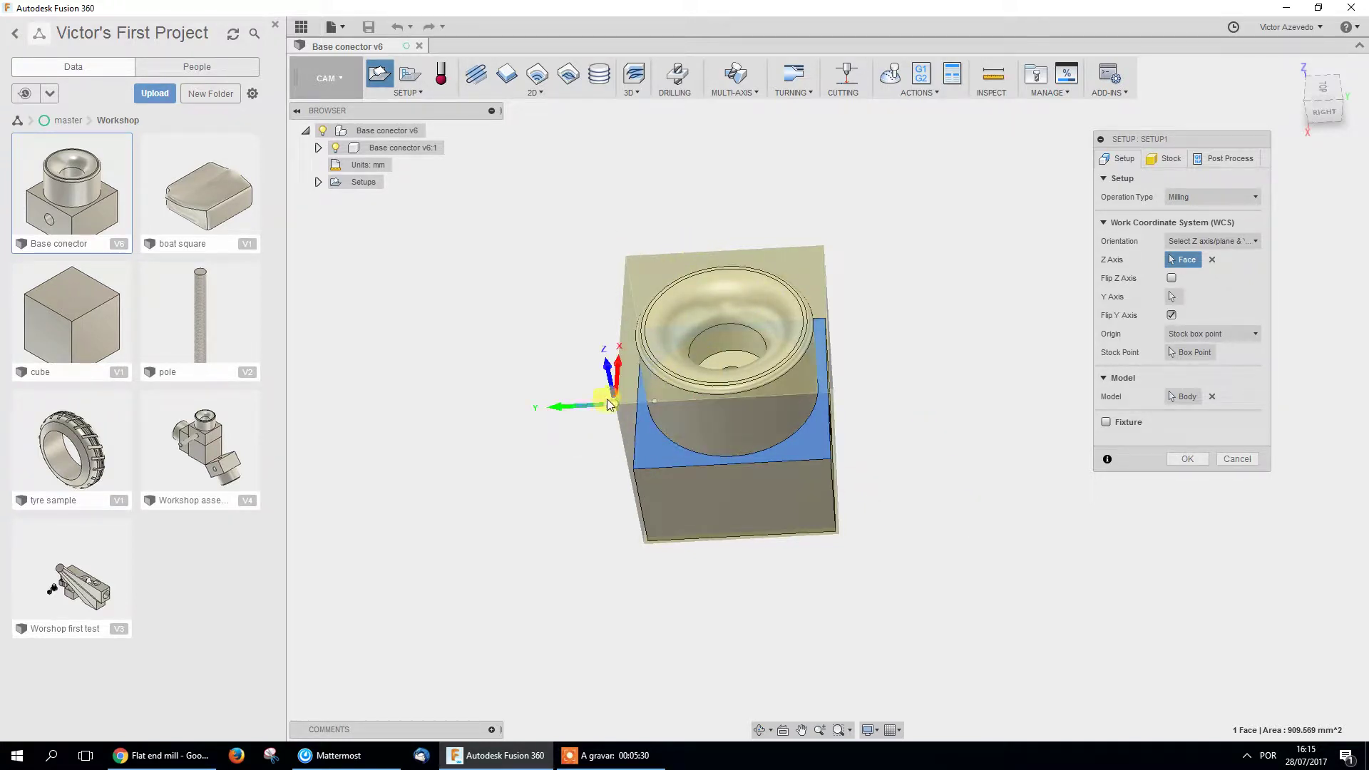
click(619, 366)
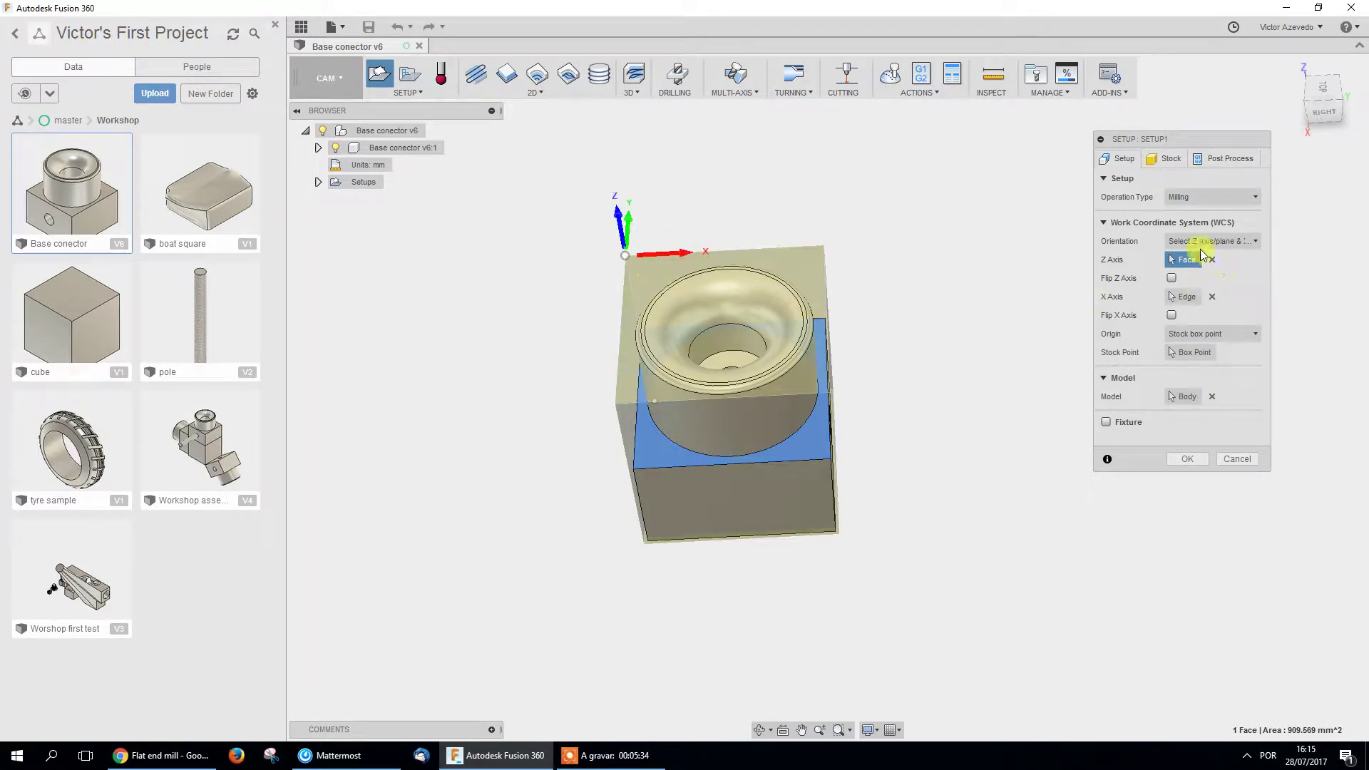
click(1183, 297)
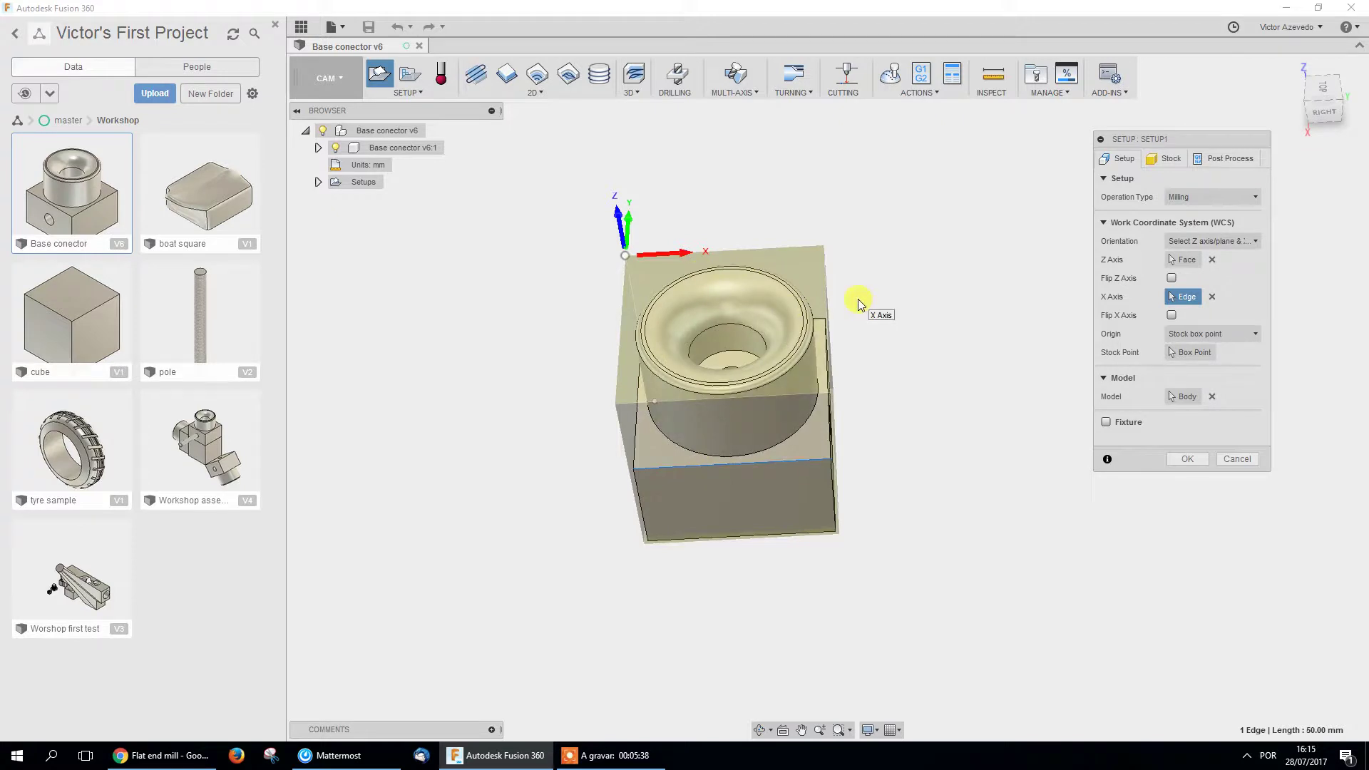
Place the setup origin at the near-left upper corner of the stock box.
click(1191, 352)
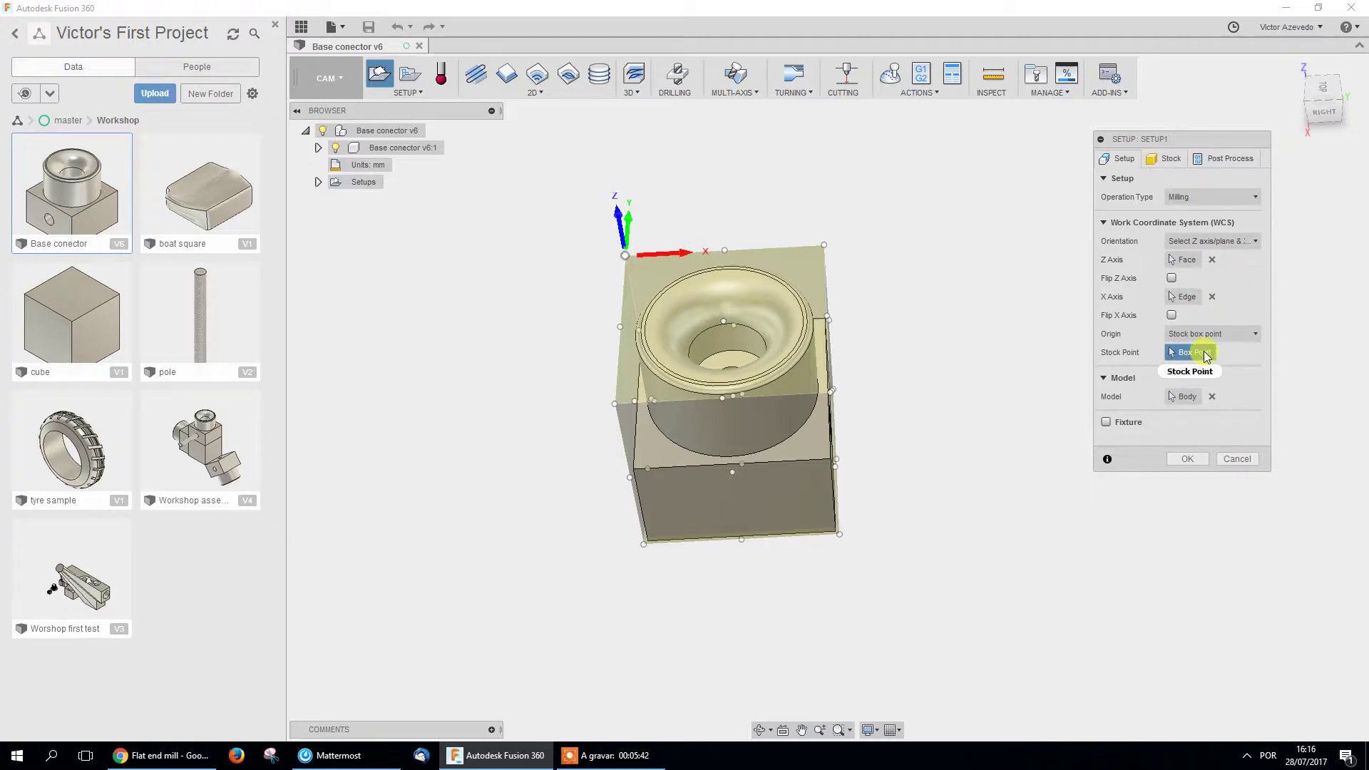
click(615, 404)
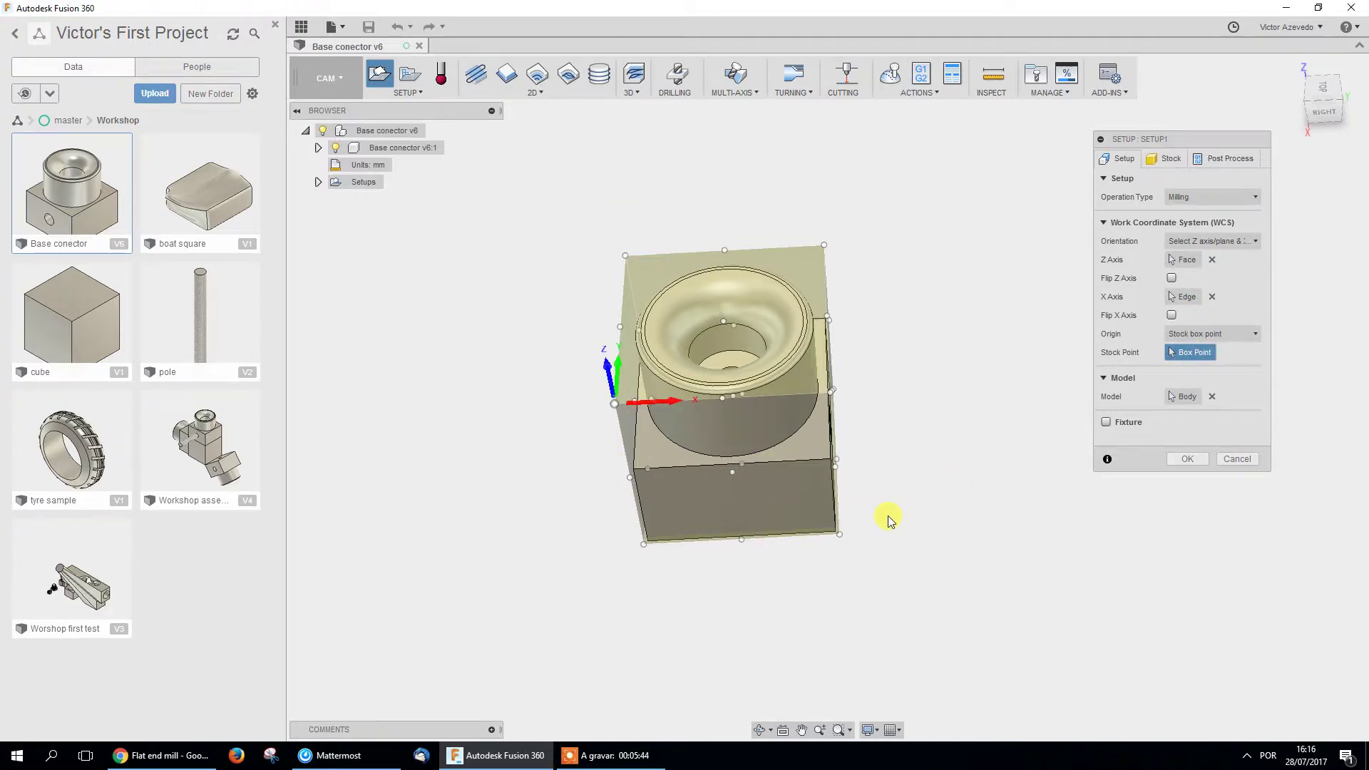
shift+middle_drag(889, 514, 883, 531)
shift+middle_drag(984, 425, 927, 442)
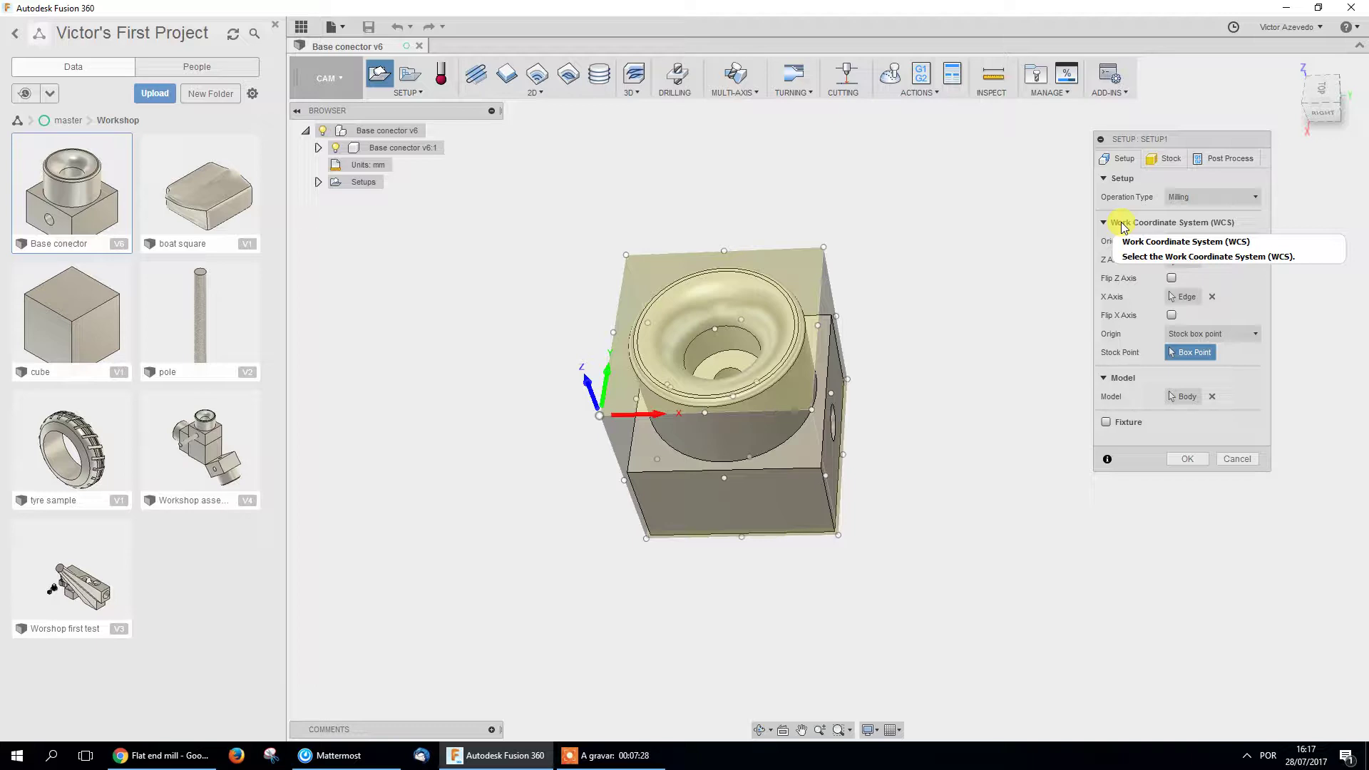
Define the stock as a Fixed size box with width, depth and height of 60 mm each.
click(1165, 159)
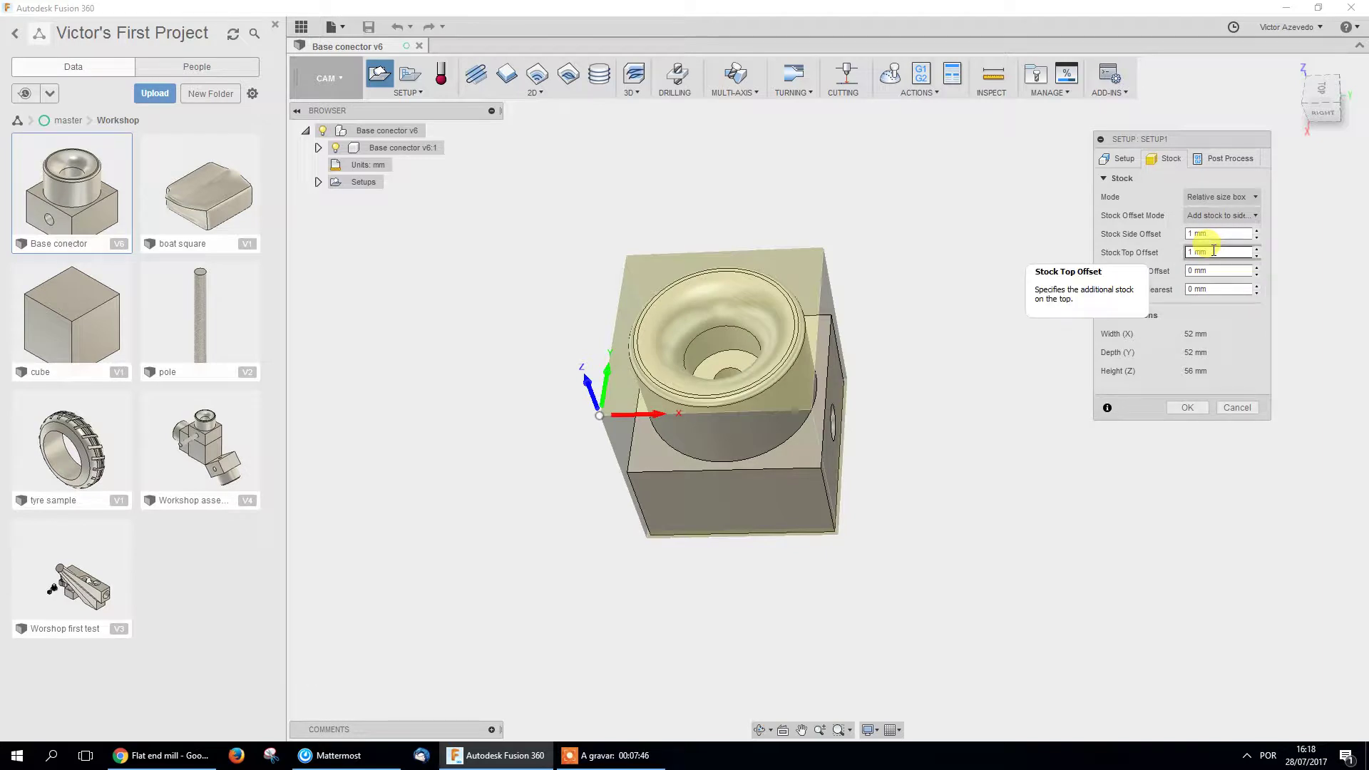
click(1221, 198)
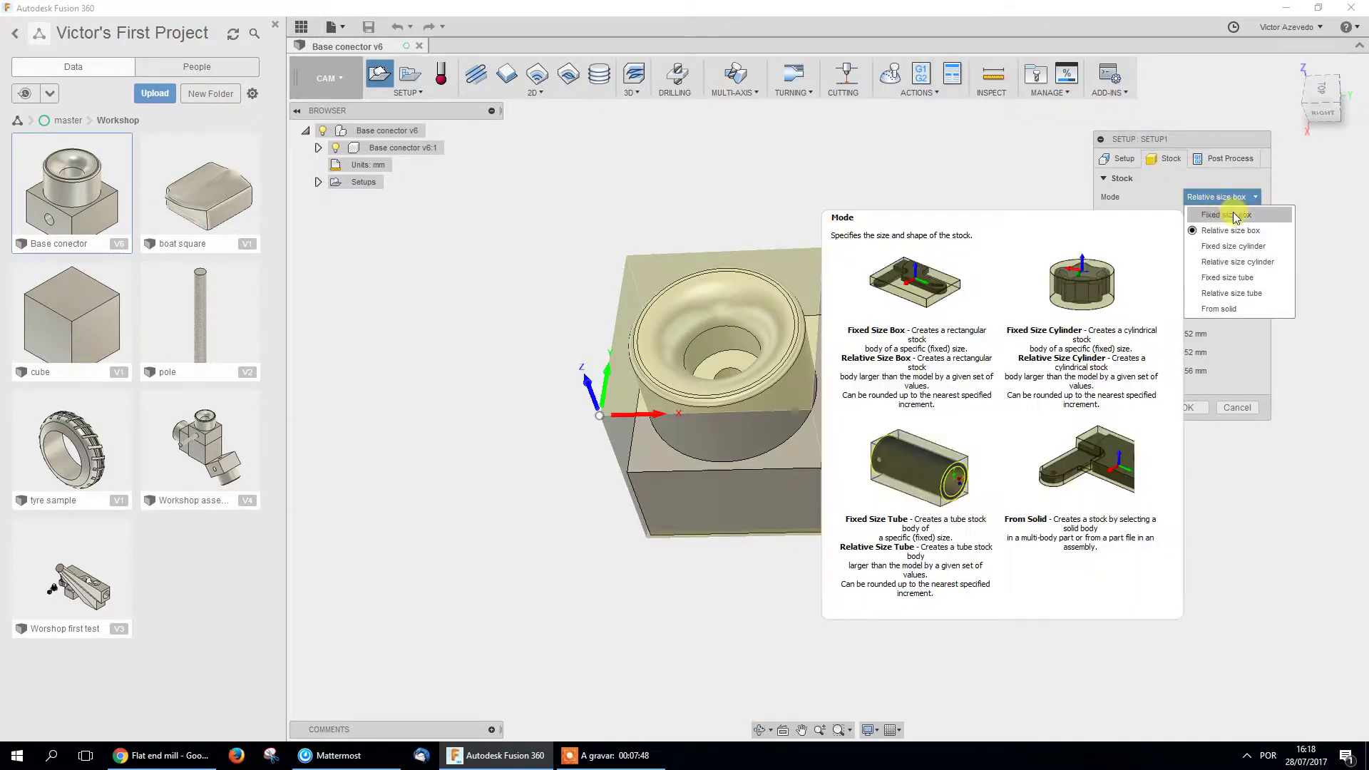
click(1225, 228)
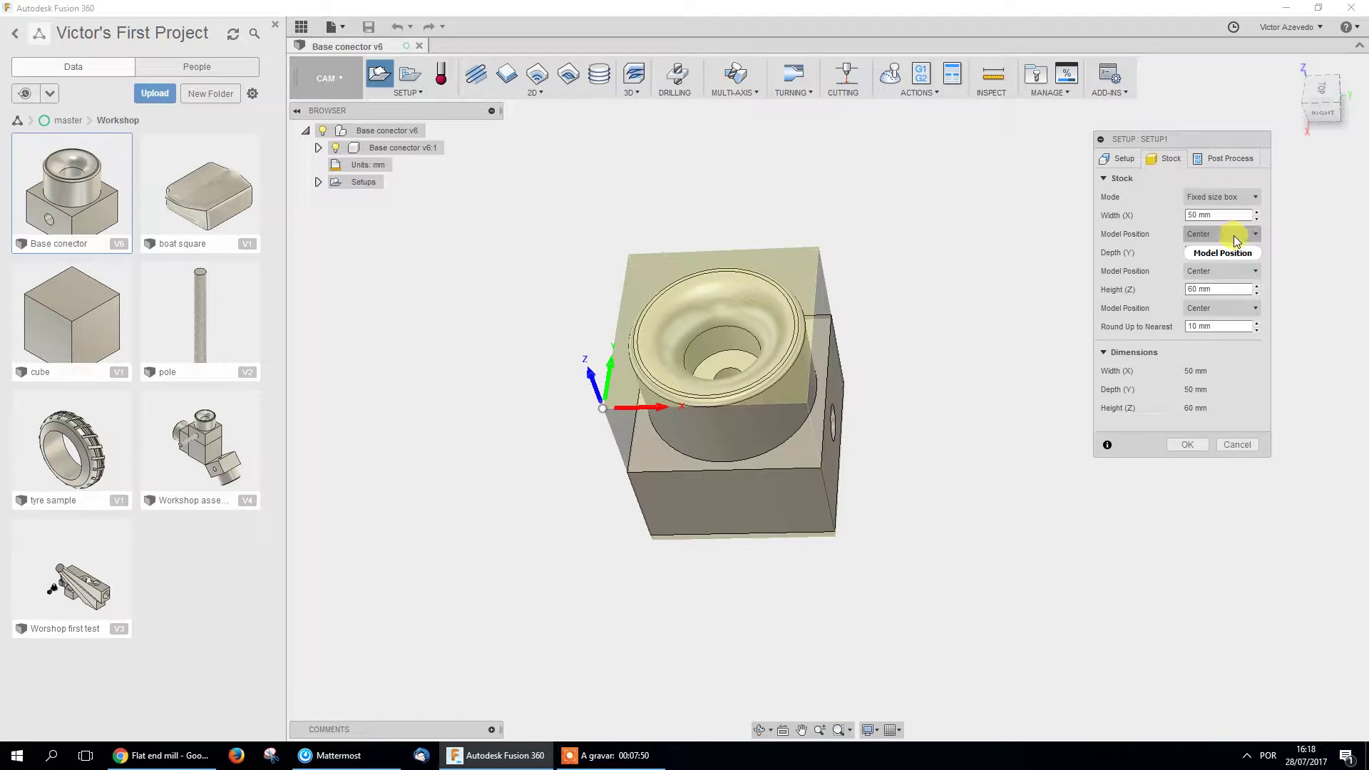
click(1212, 215)
text(60)
key(Tab)
text(60)
key(Tab)
text(60)
Set the model's height position in the stock to Offset from top (+Z) with an offset of 0.2 mm.
shift+middle_drag(813, 383, 770, 505)
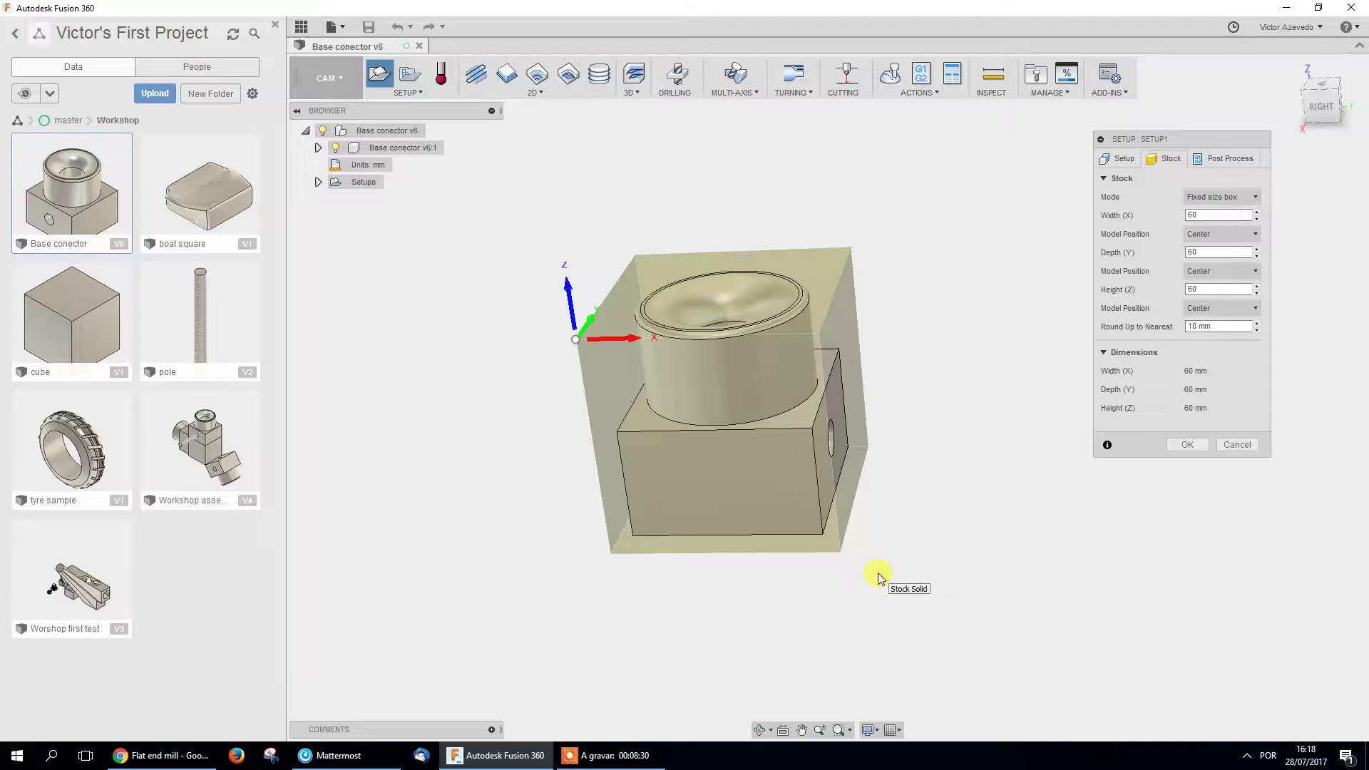
shift+middle_drag(800, 580, 904, 495)
click(1312, 119)
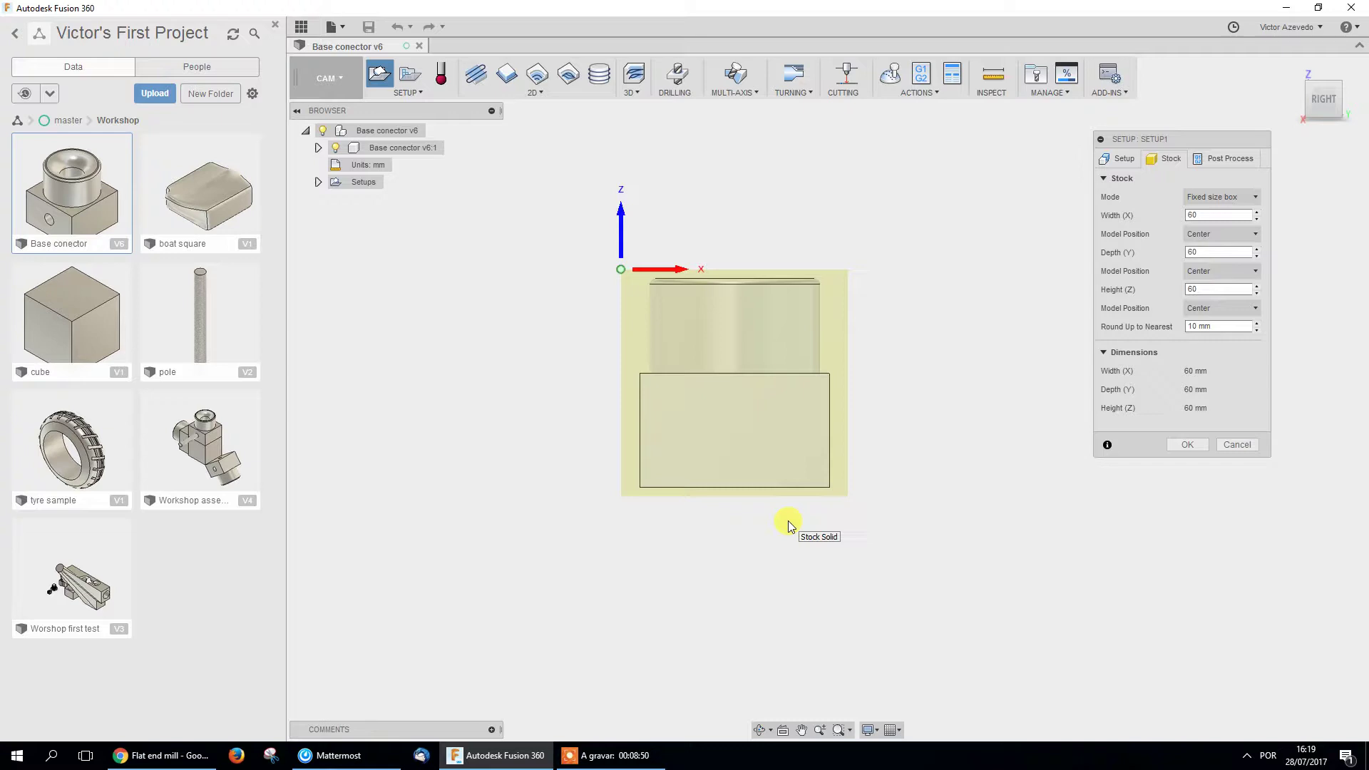
click(1219, 289)
click(1234, 312)
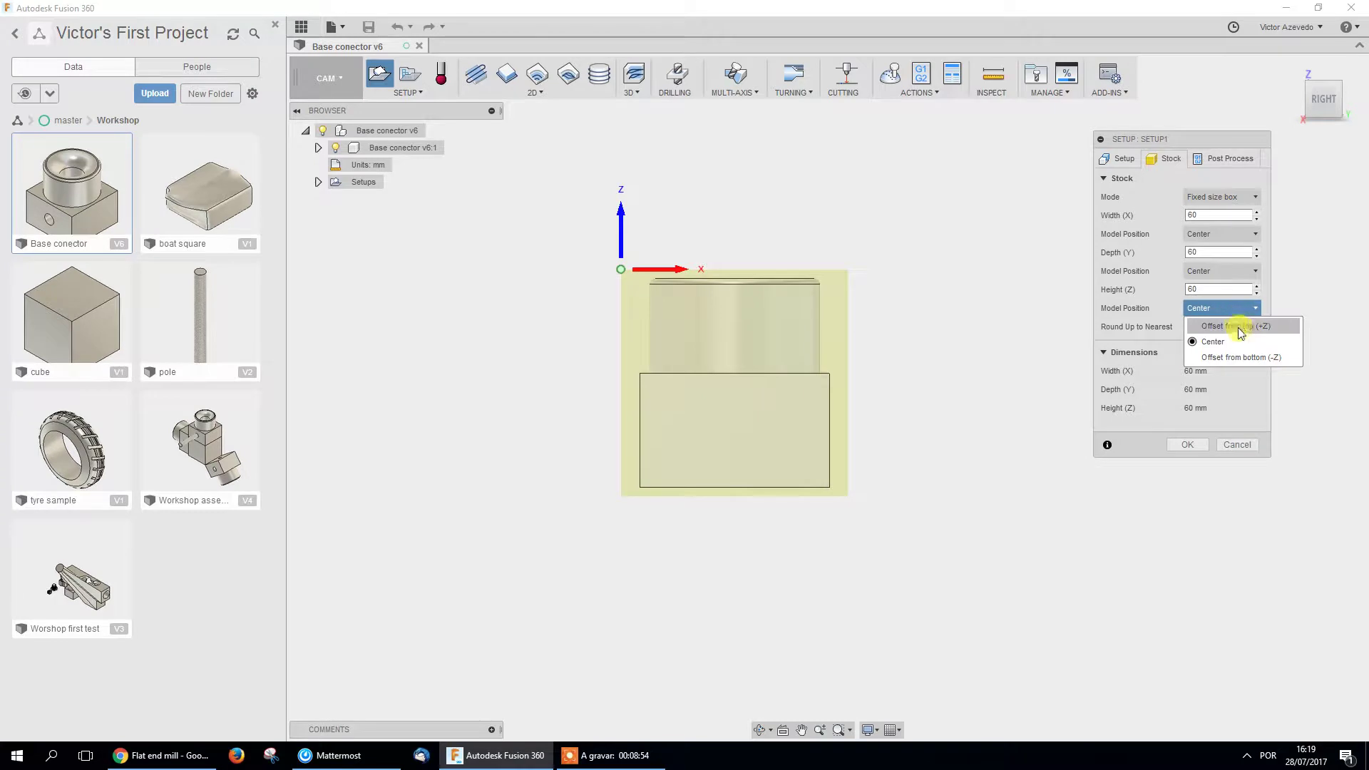
click(1242, 326)
triple_click(1216, 326)
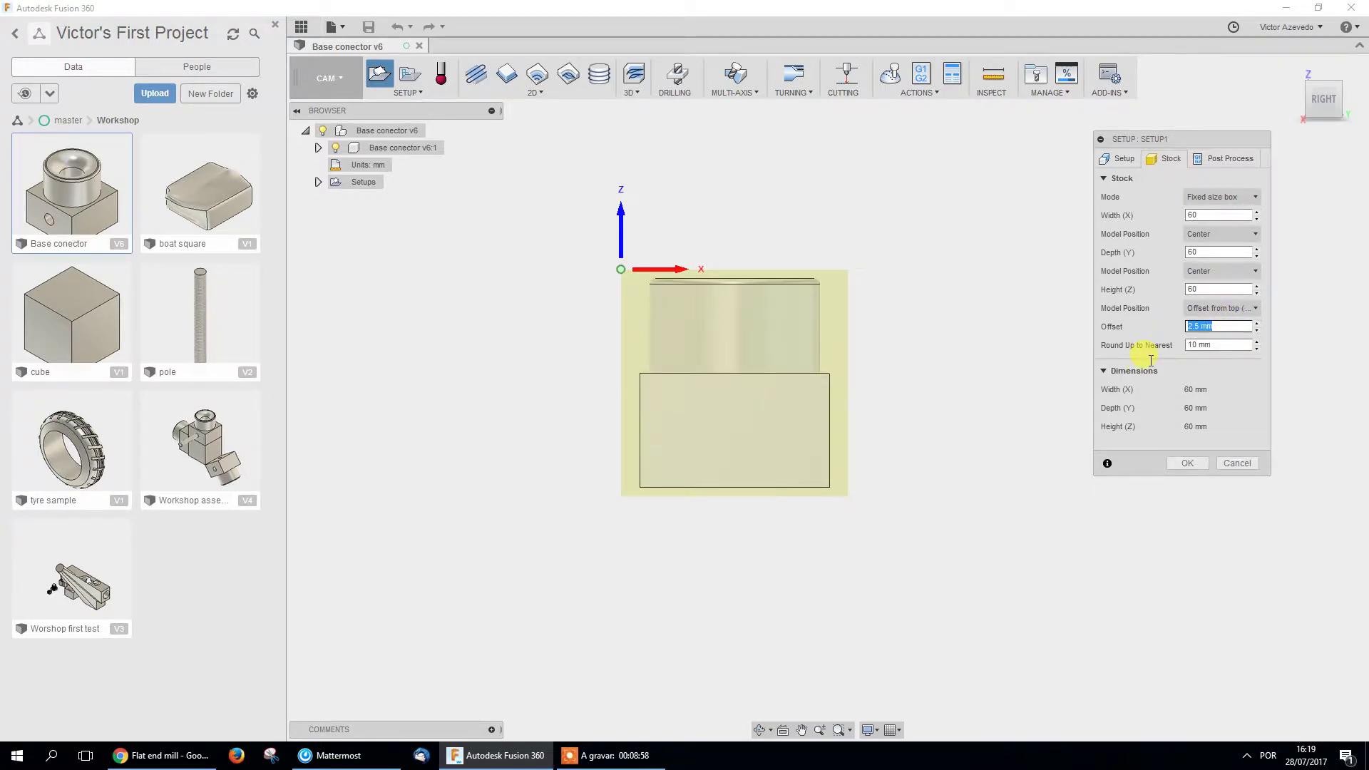
text(0.2)
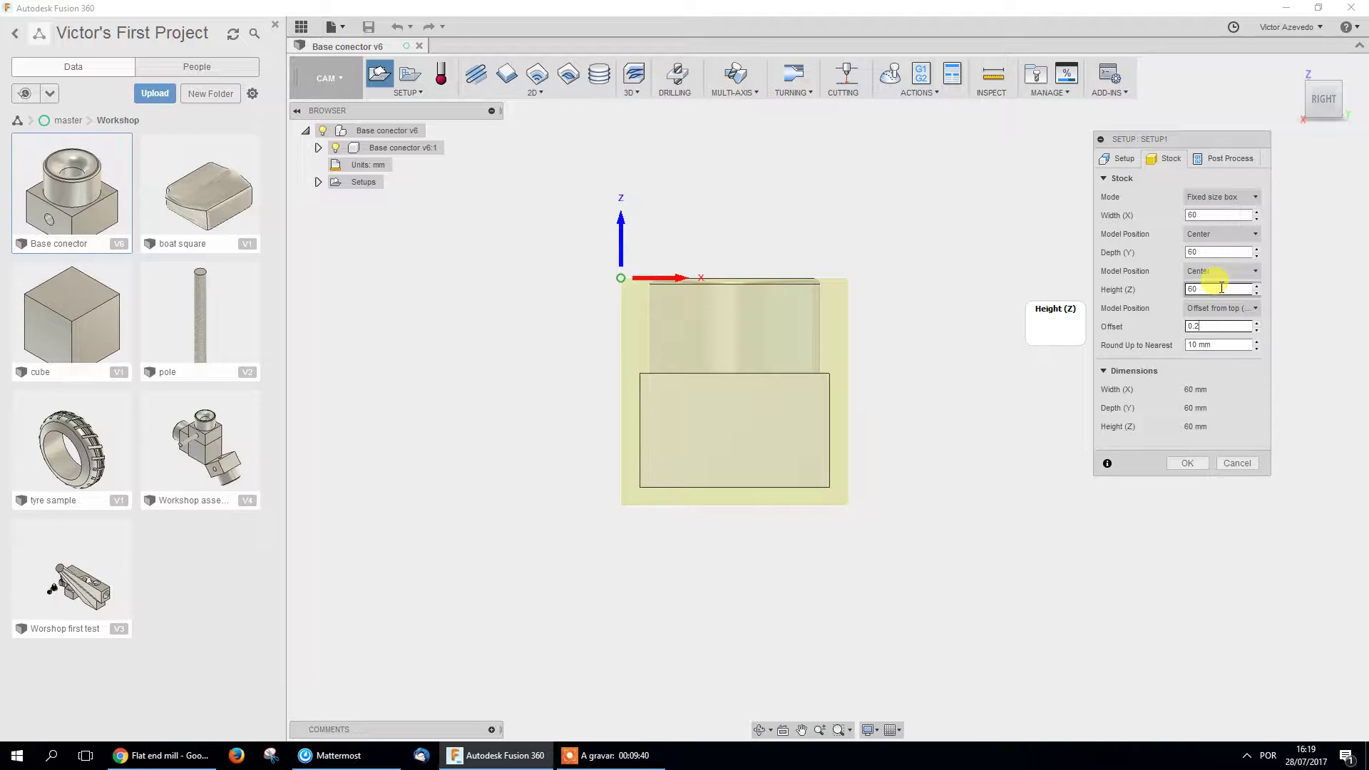
Set the stock's width and depth to 100 mm and inspect the enlarged box around the model.
double_click(1190, 215)
text(10)
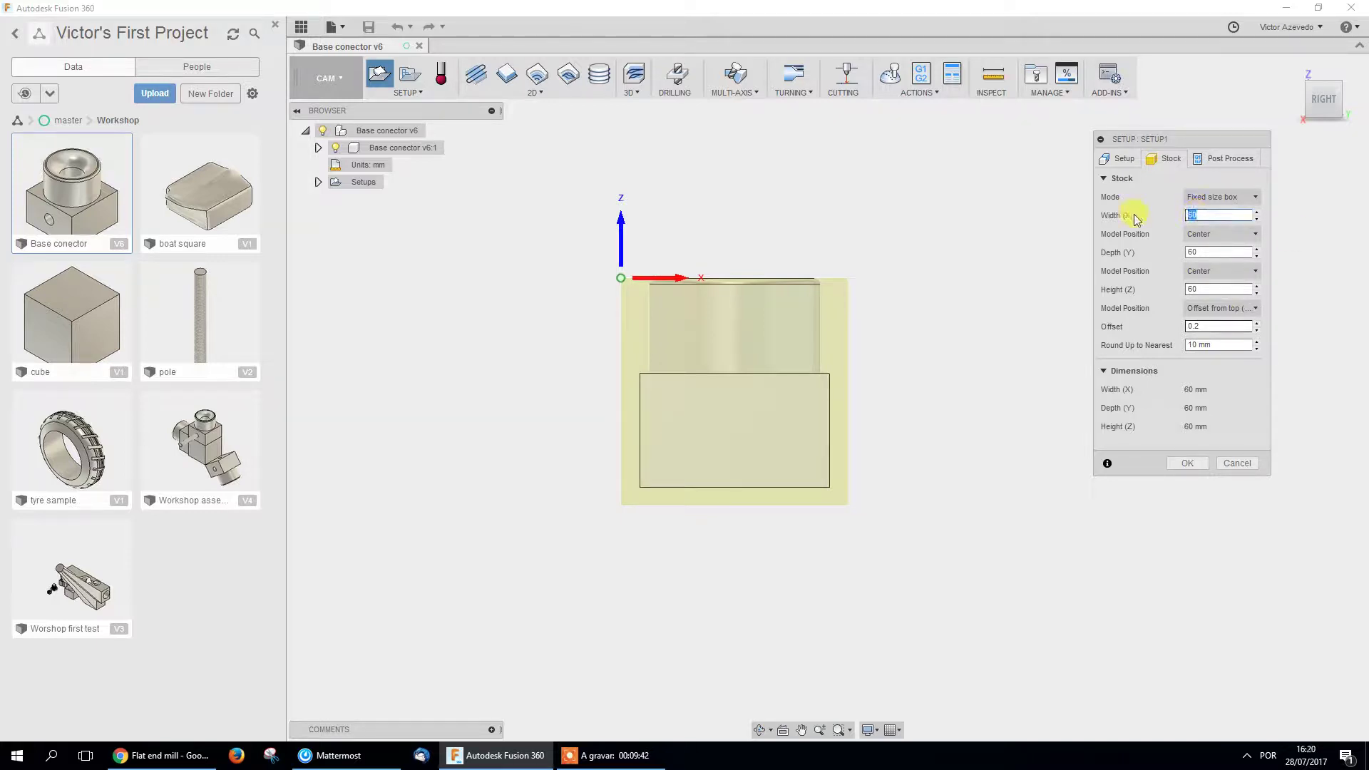
text(0)
key(Tab)
text(100)
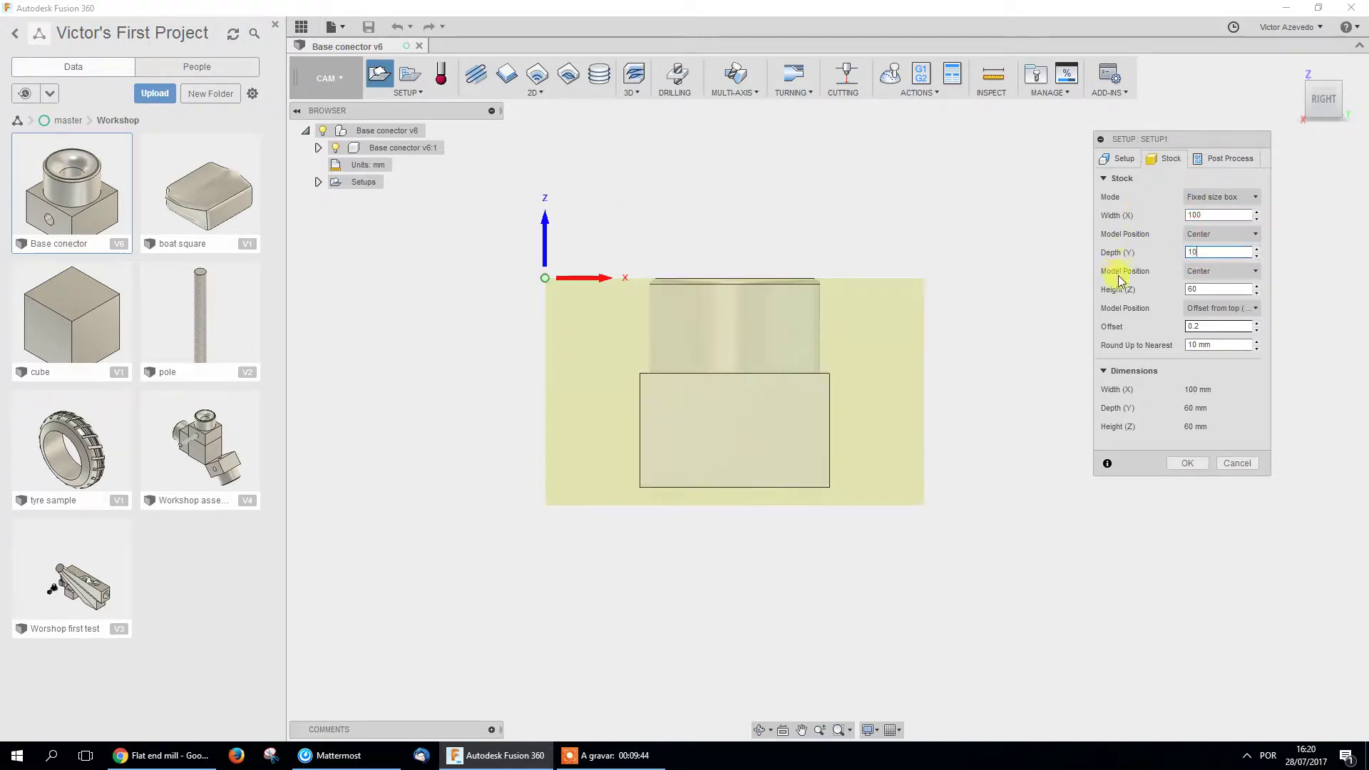
shift+middle_drag(994, 328, 840, 353)
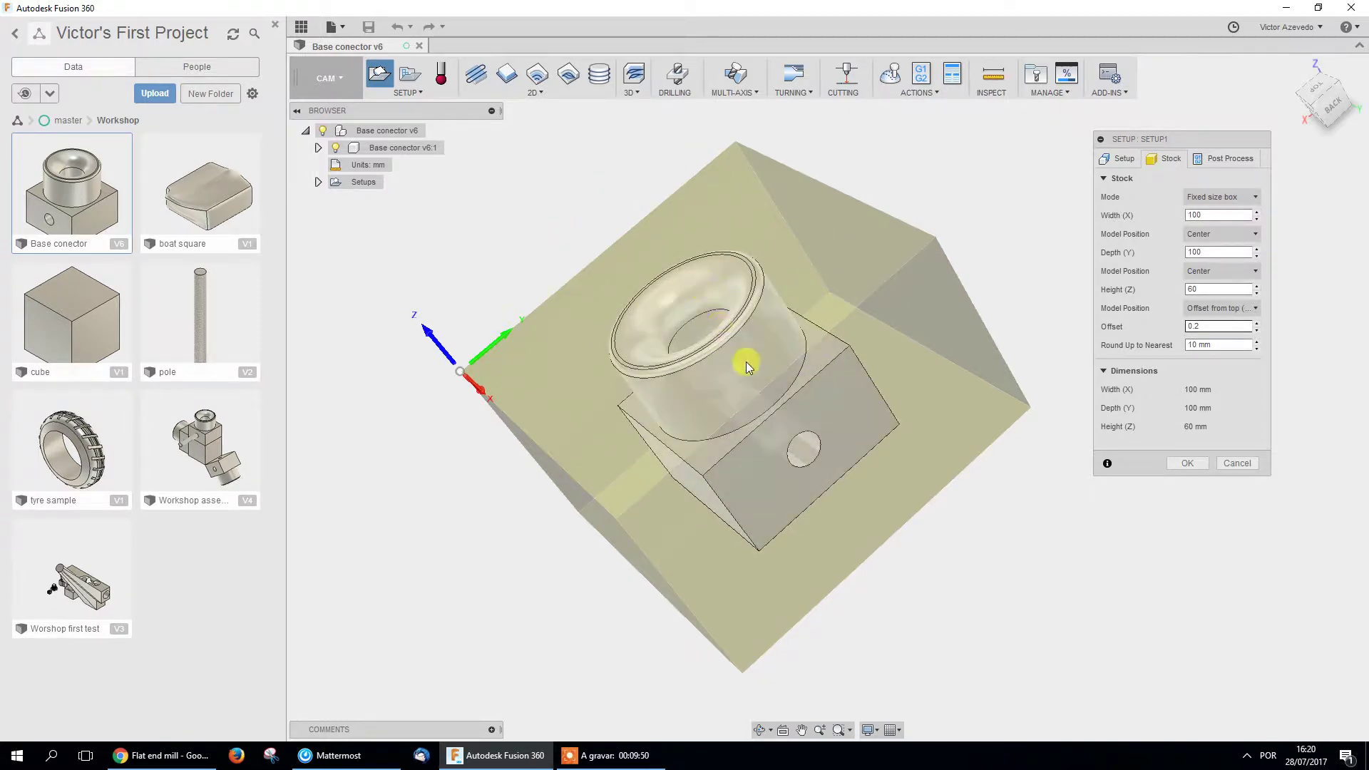
shift+middle_drag(735, 427, 782, 419)
Set the stock's depth and width to 60 mm.
drag(1204, 253, 1122, 260)
double_click(1194, 252)
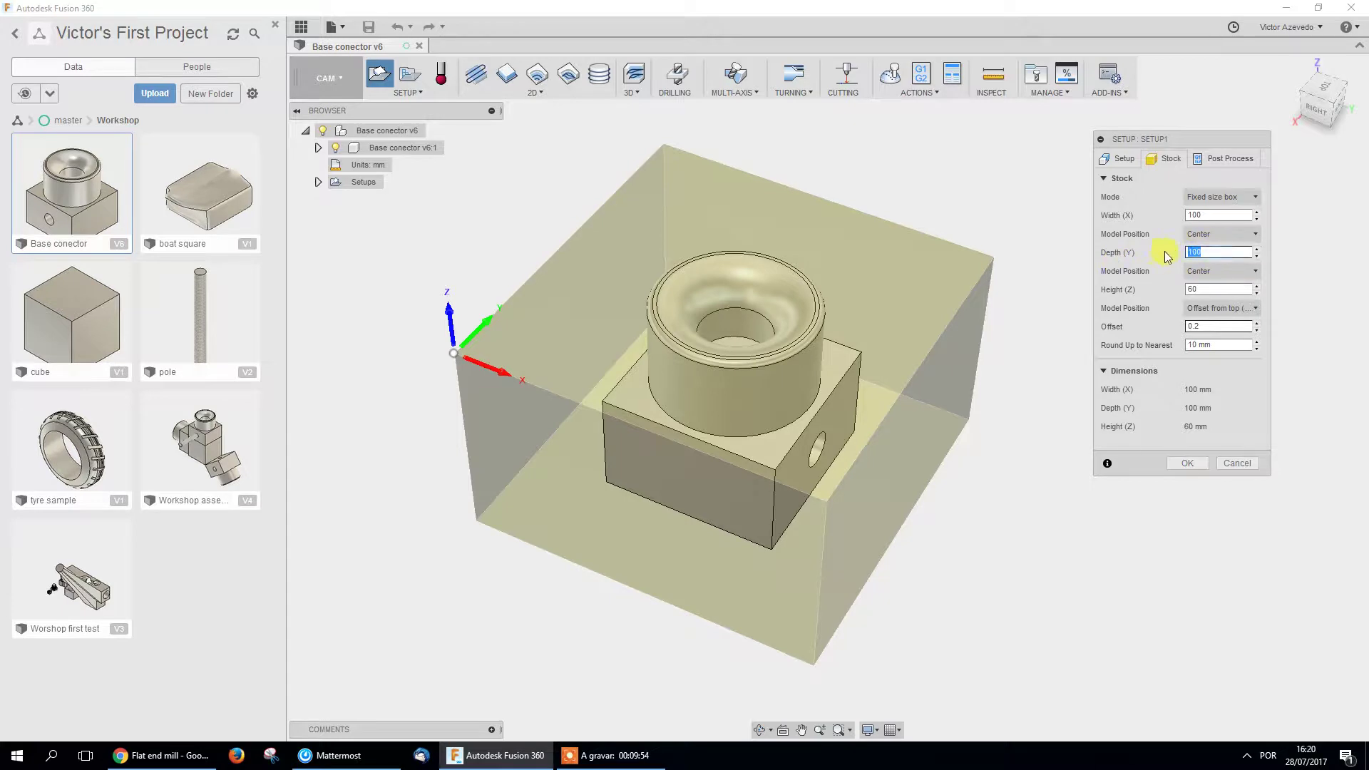
text(60)
double_click(1198, 214)
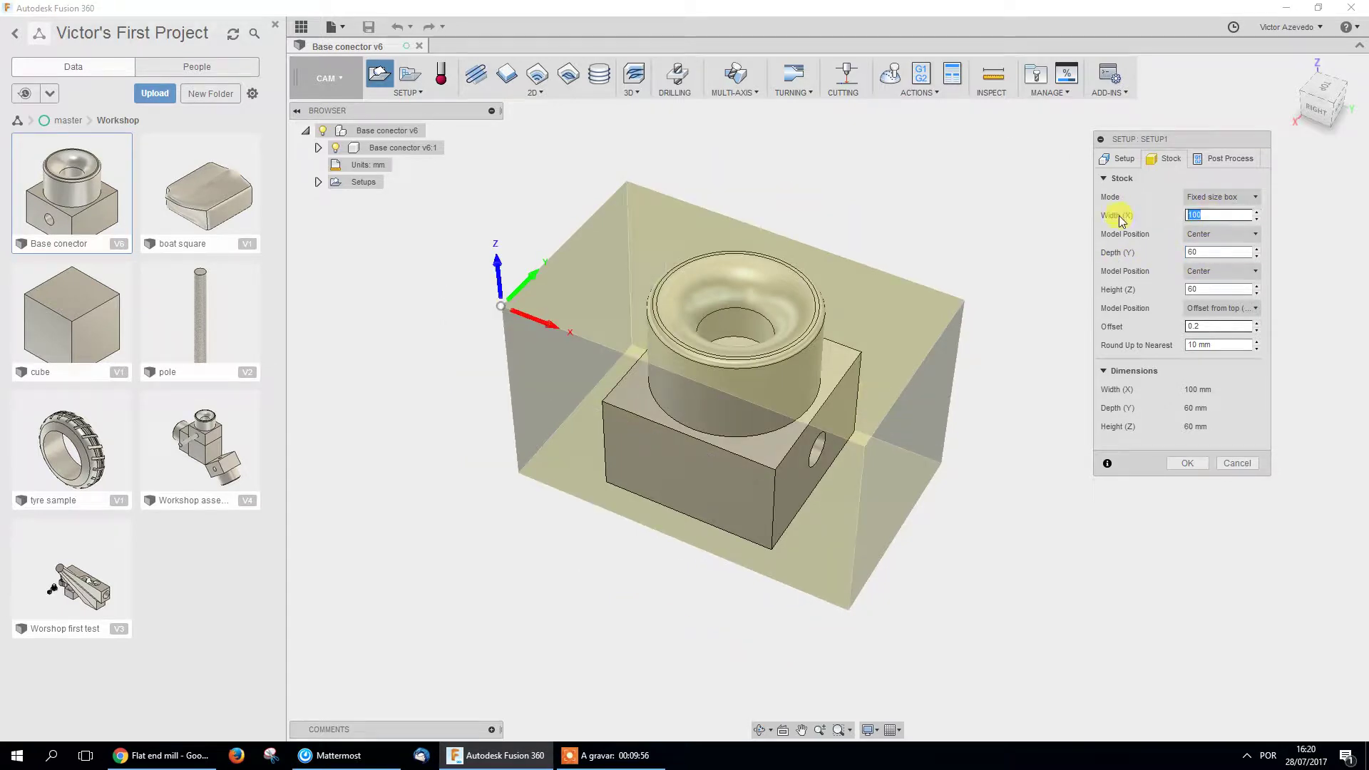
text(60)
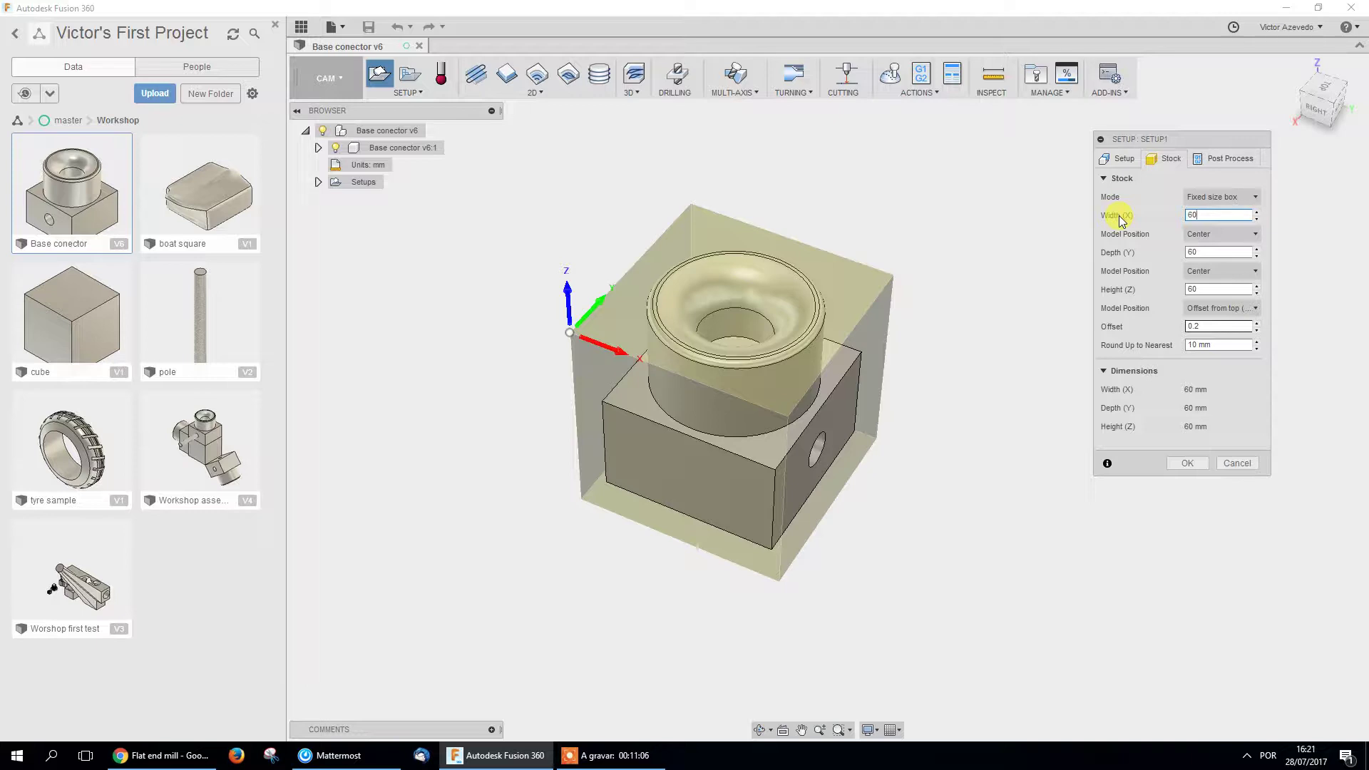
Review the setup's coordinate system and model selections, then the stock's mode, dimensions and vertical model position options.
click(1109, 161)
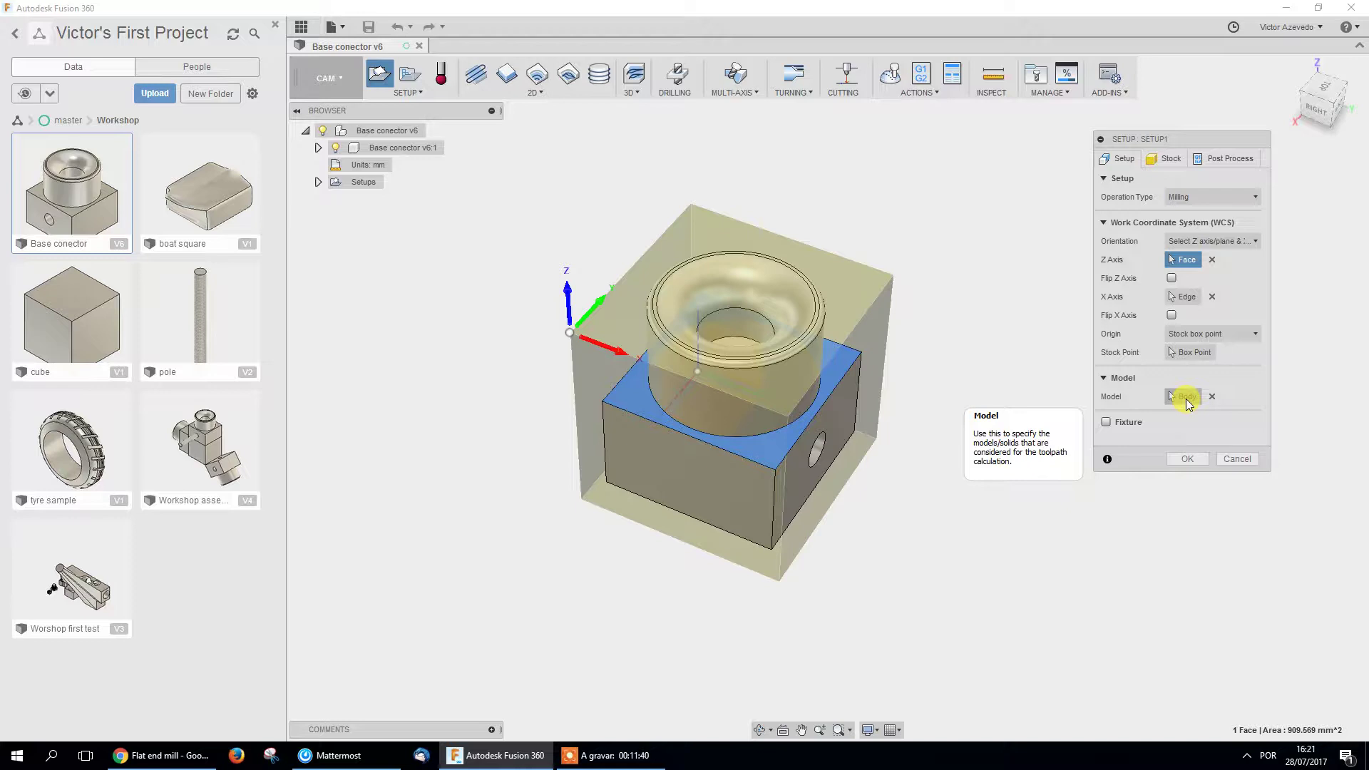
click(1171, 159)
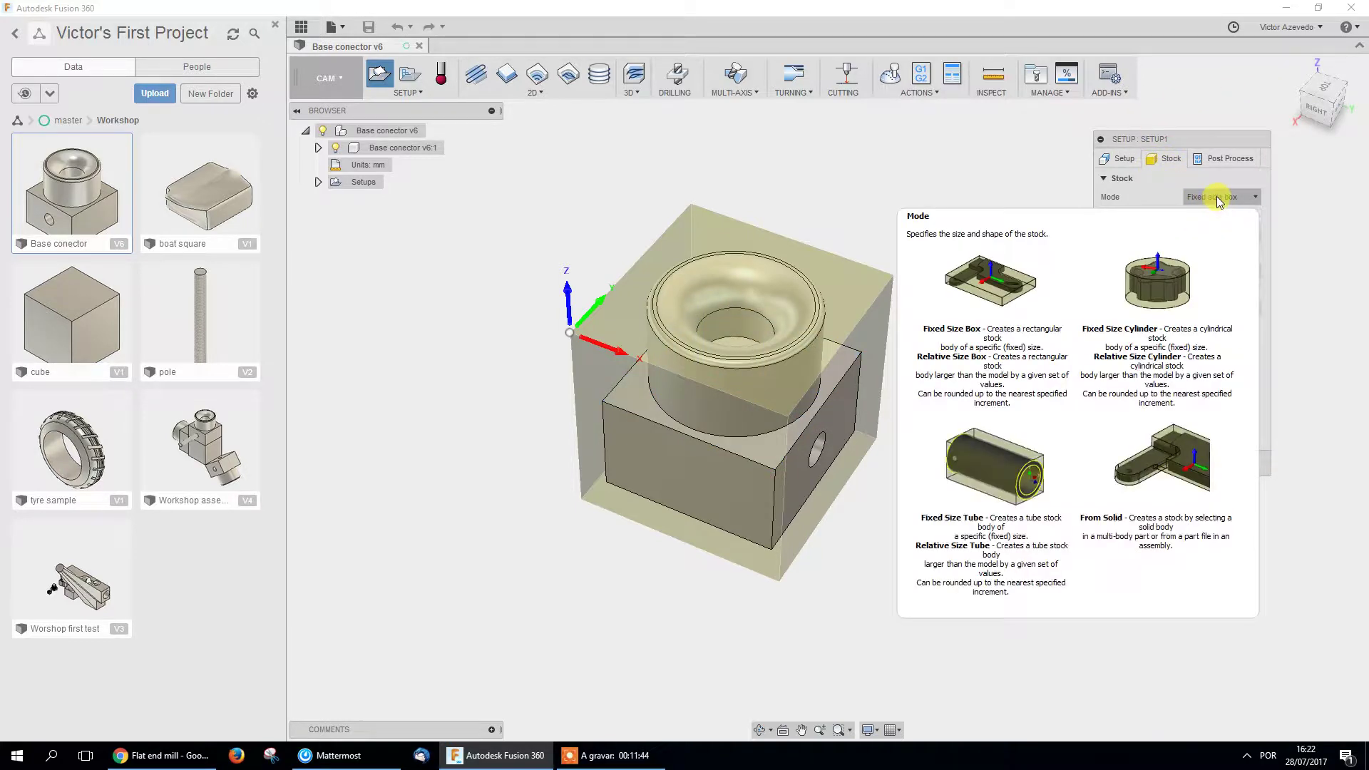
click(1205, 214)
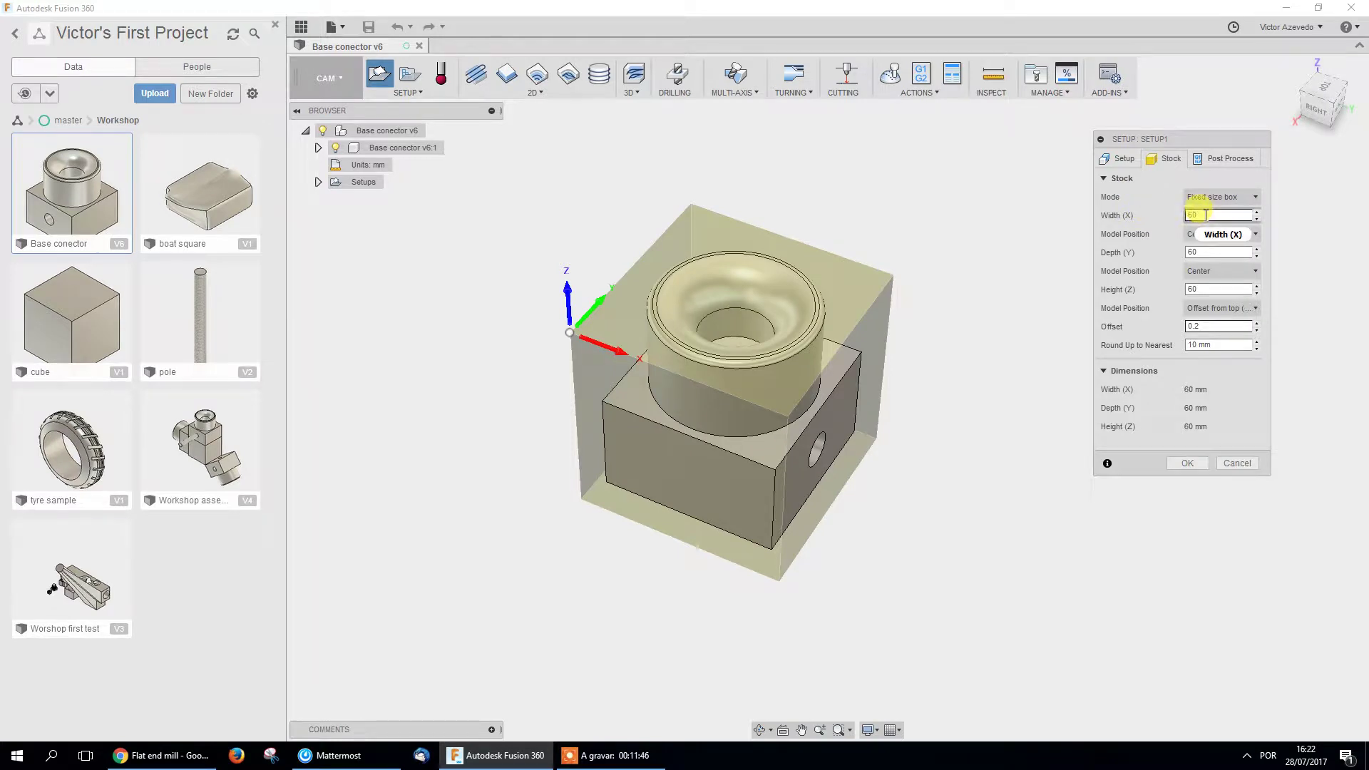
click(1221, 253)
click(1214, 288)
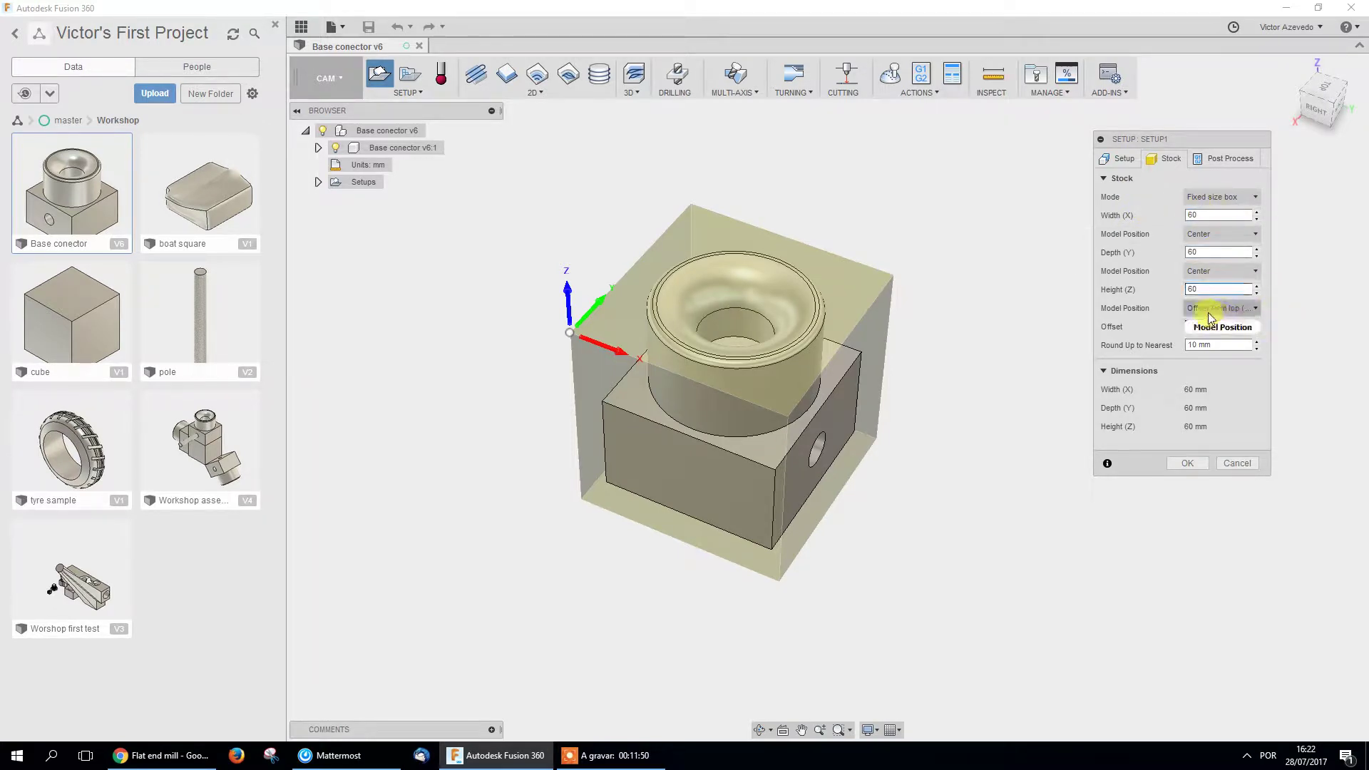
click(1212, 309)
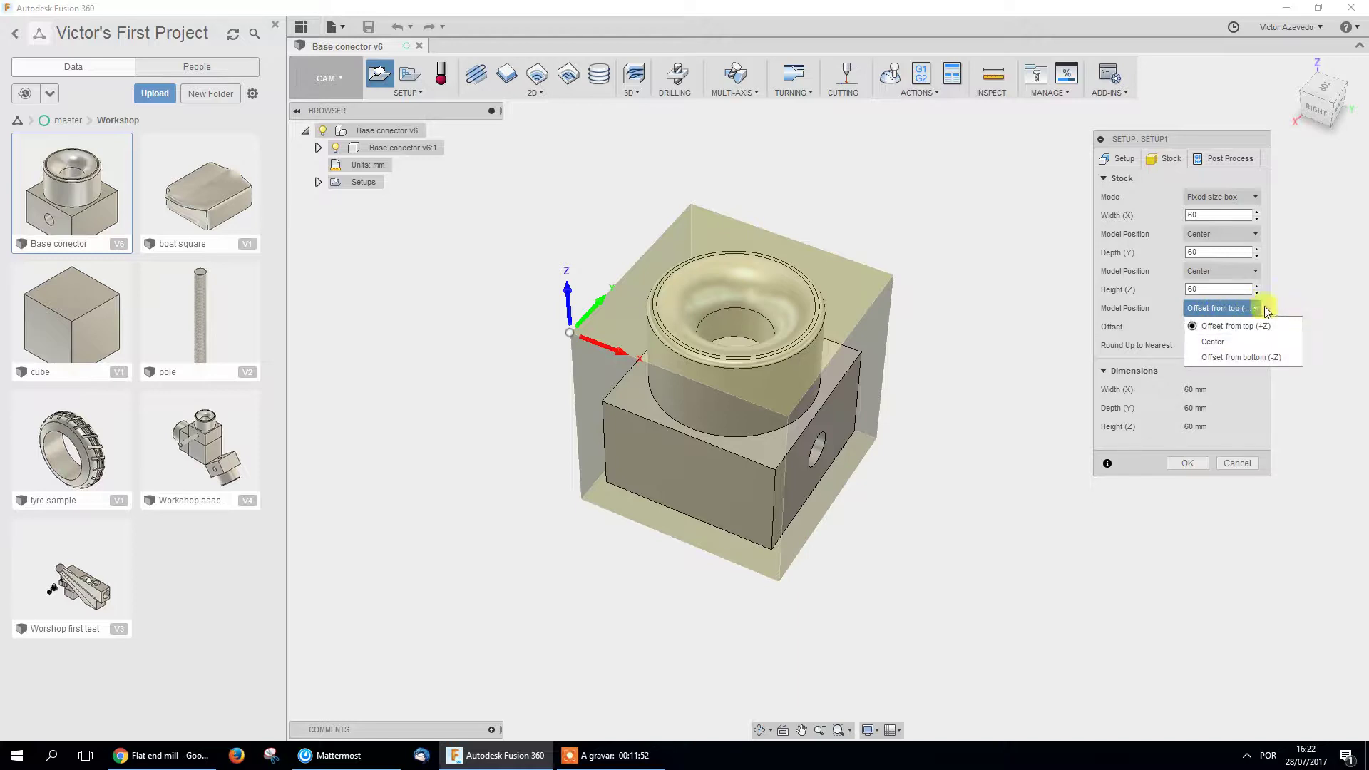
click(1240, 308)
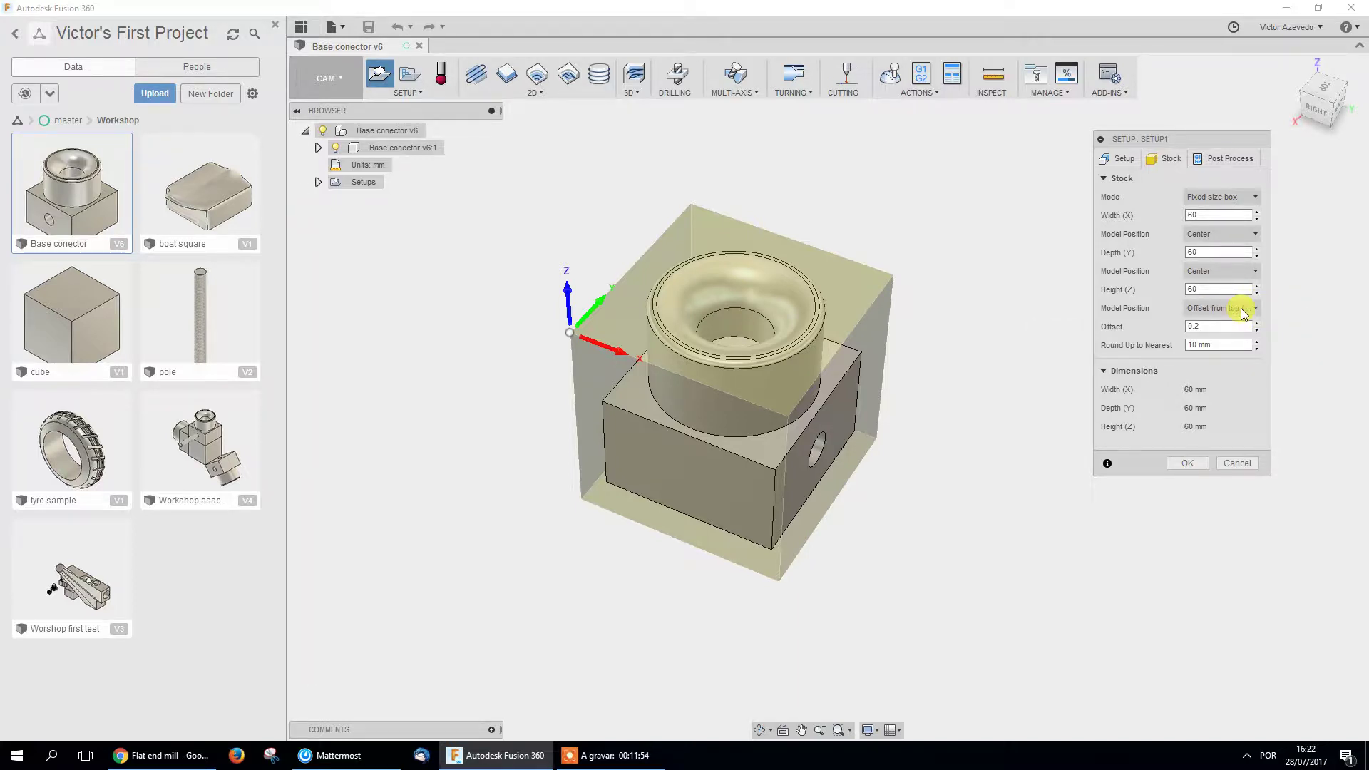
Set the model's offset from the stock top to 0.2 mm, check the material around the model, and accept the setup.
click(1213, 327)
text(0.2)
click(1217, 288)
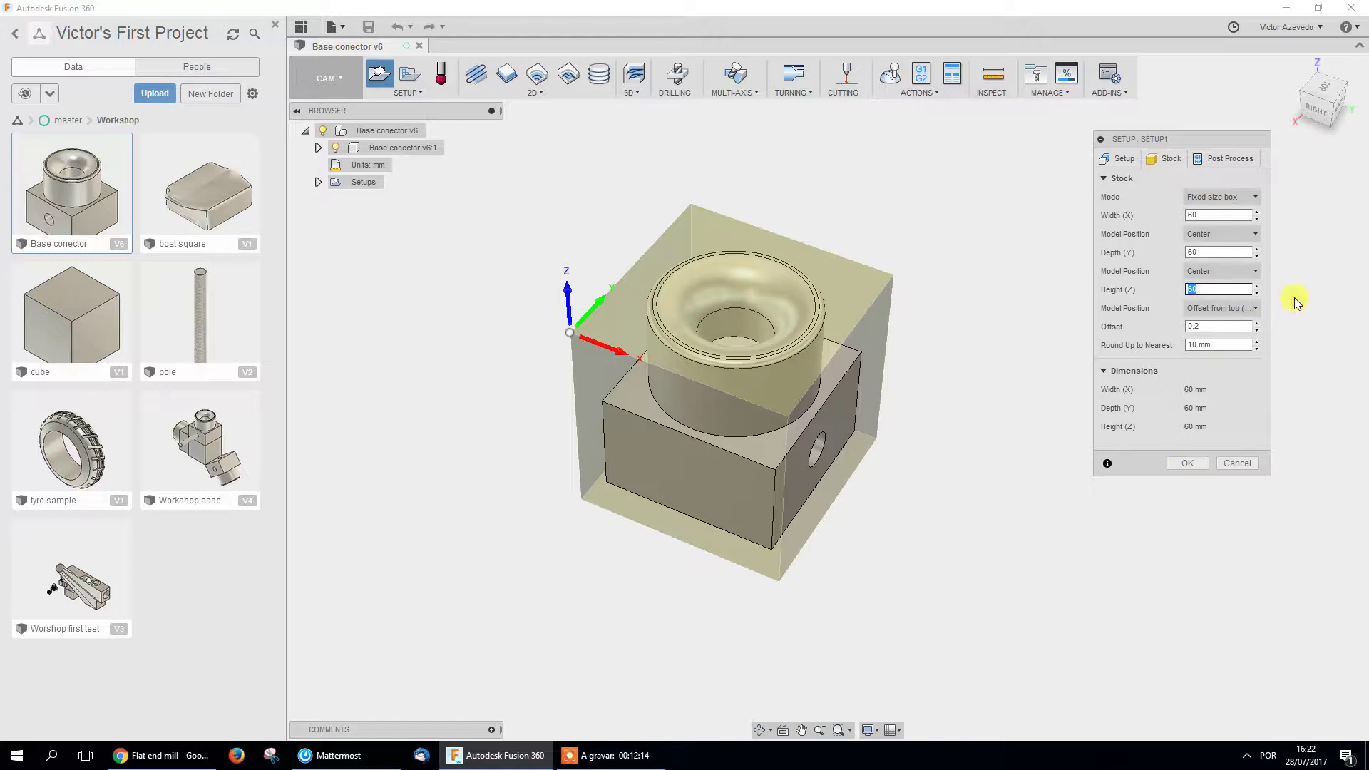
shift+middle_drag(905, 322, 734, 465)
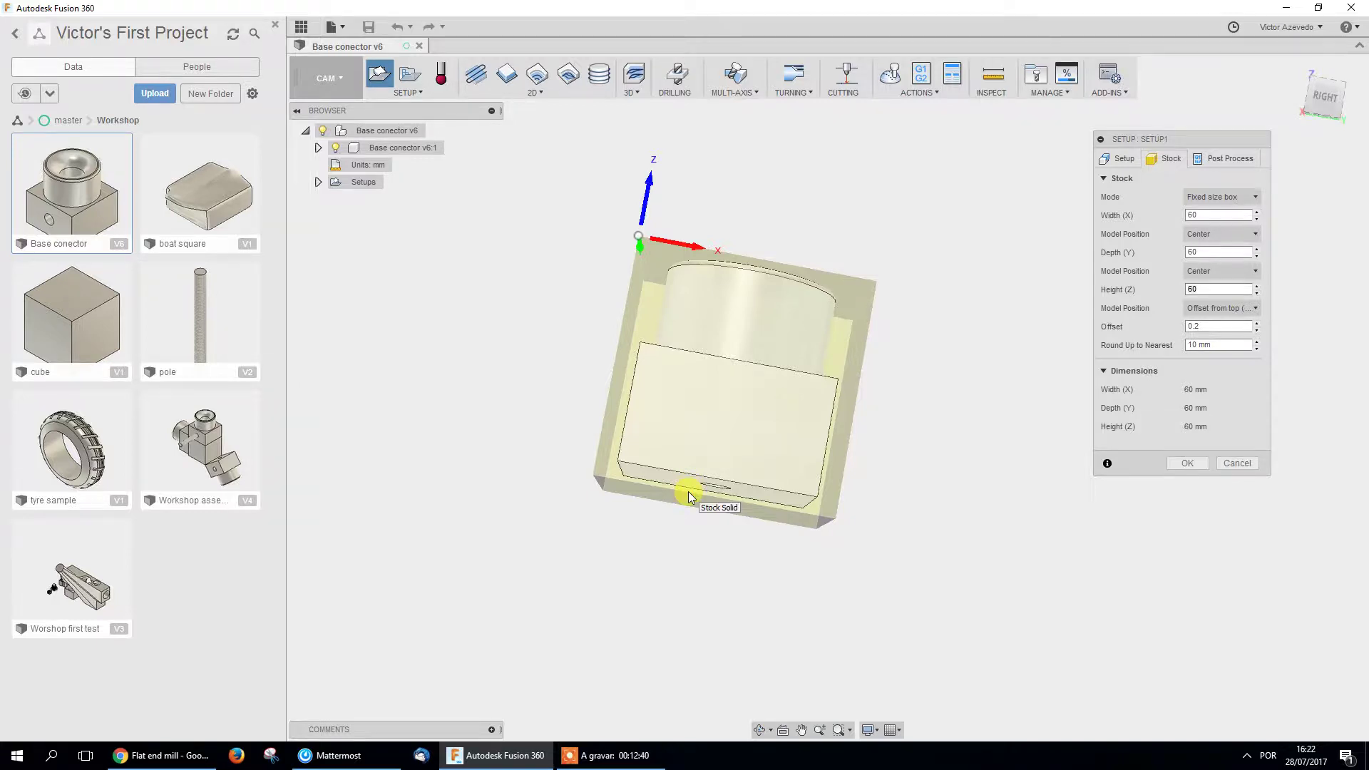
double_click(1213, 289)
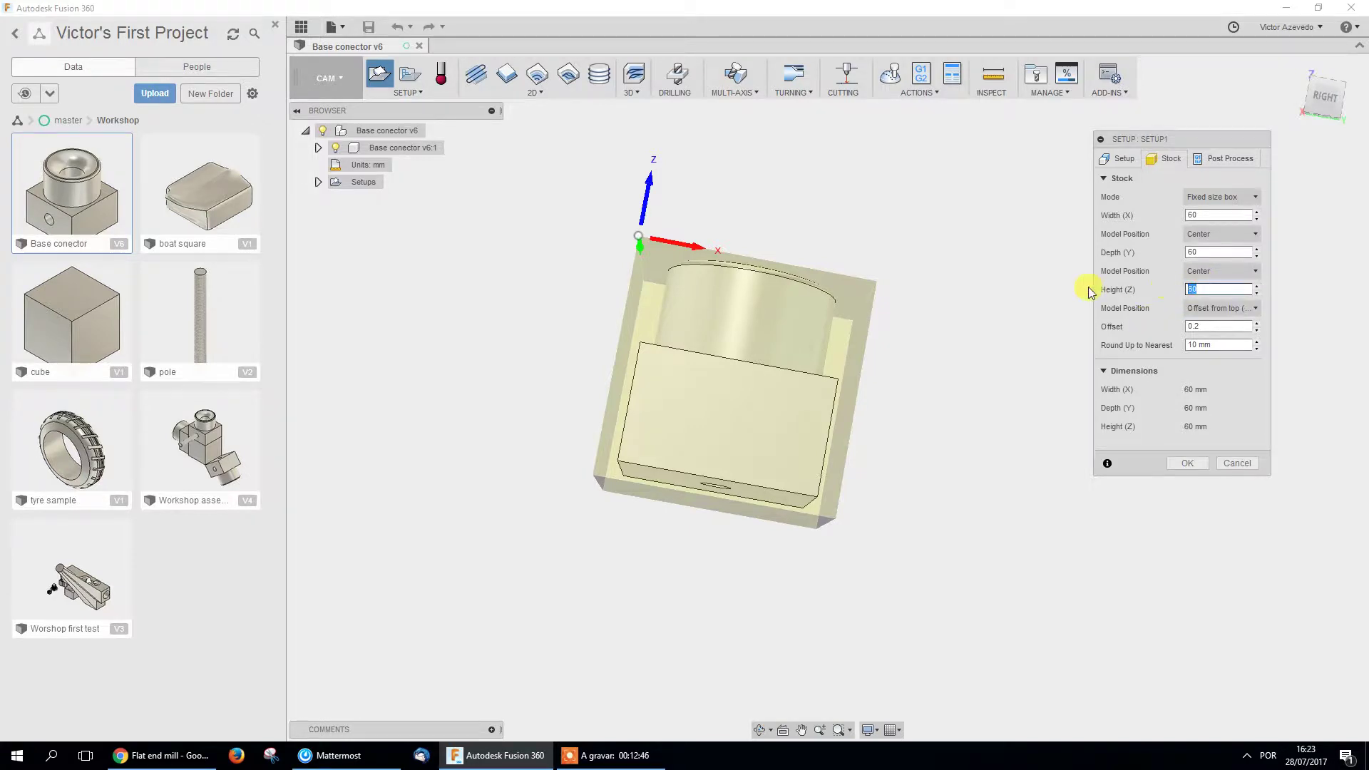
shift+middle_drag(782, 291, 684, 494)
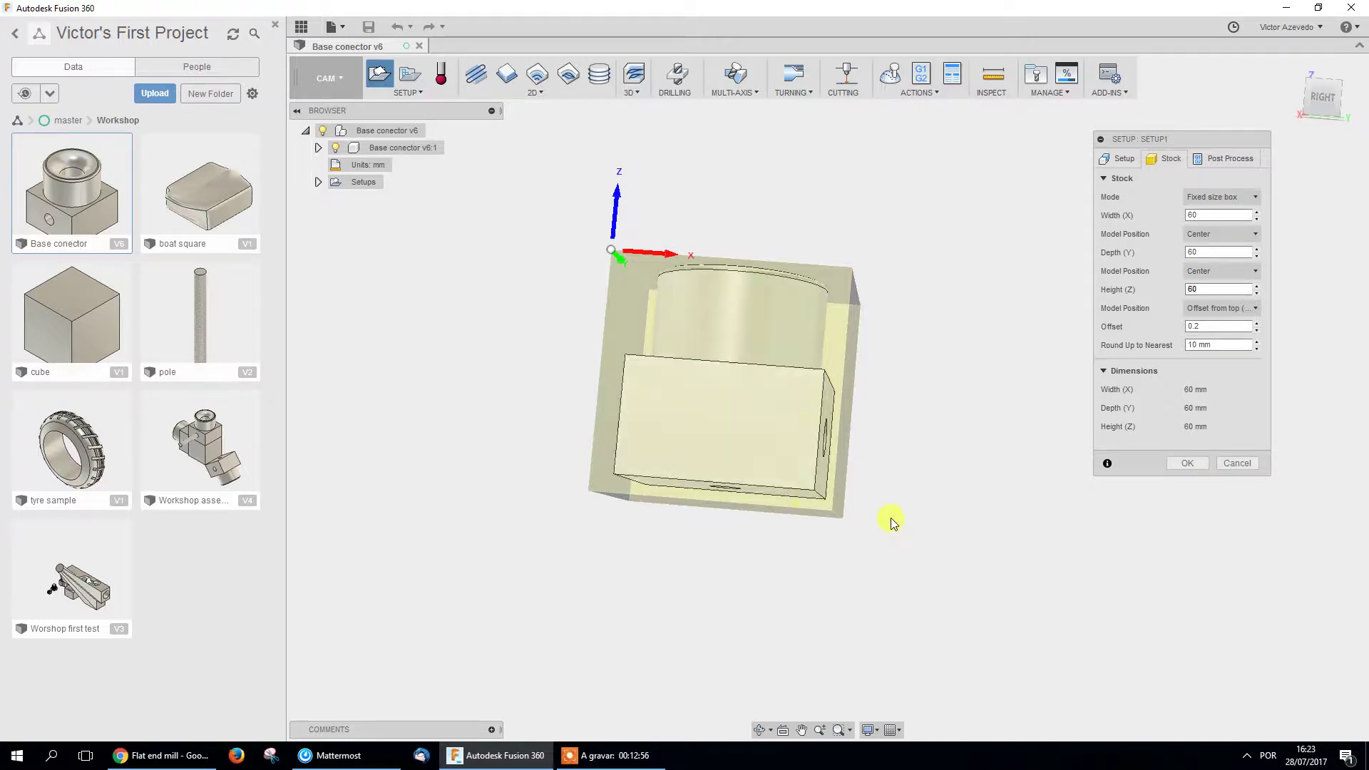
click(1181, 462)
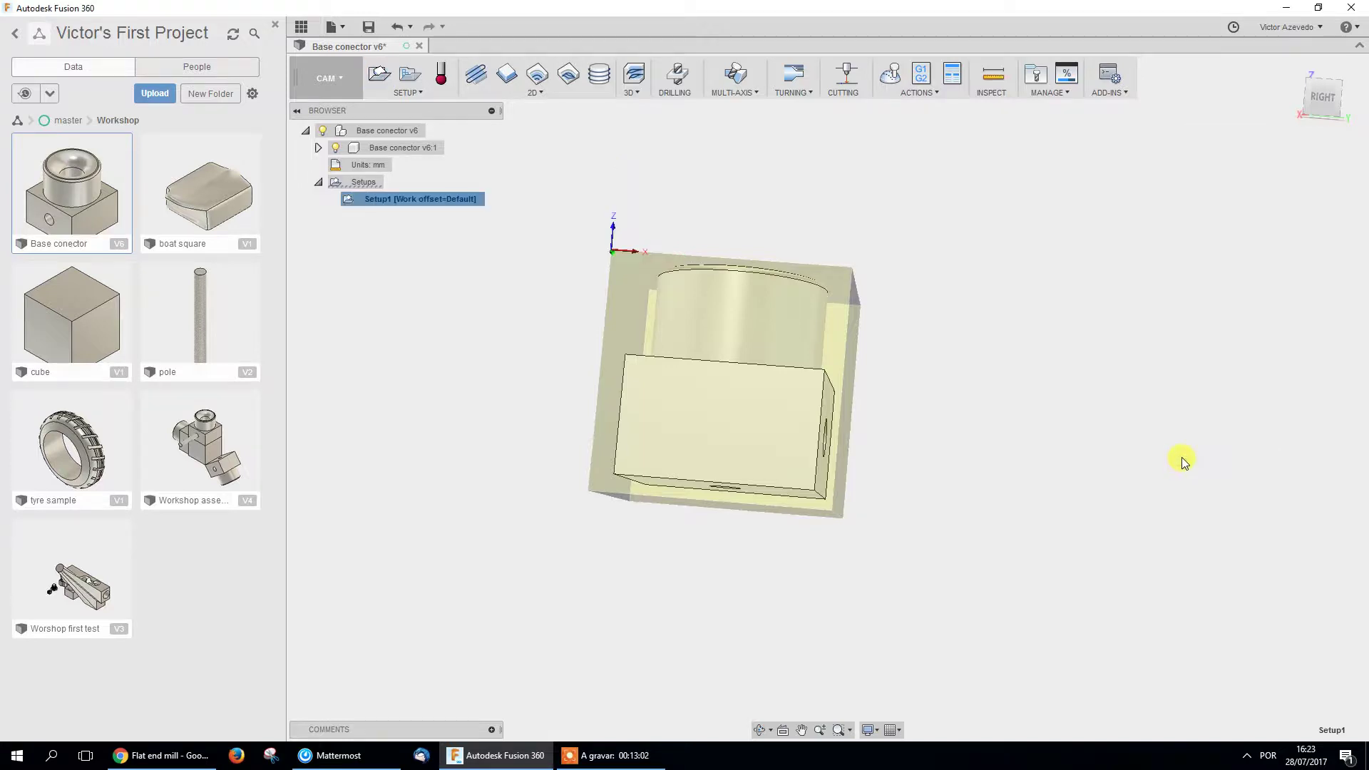
Examine the model inside its stock box from above, the sides and below, including the holes and the cylindrical boss.
drag(573, 411, 612, 481)
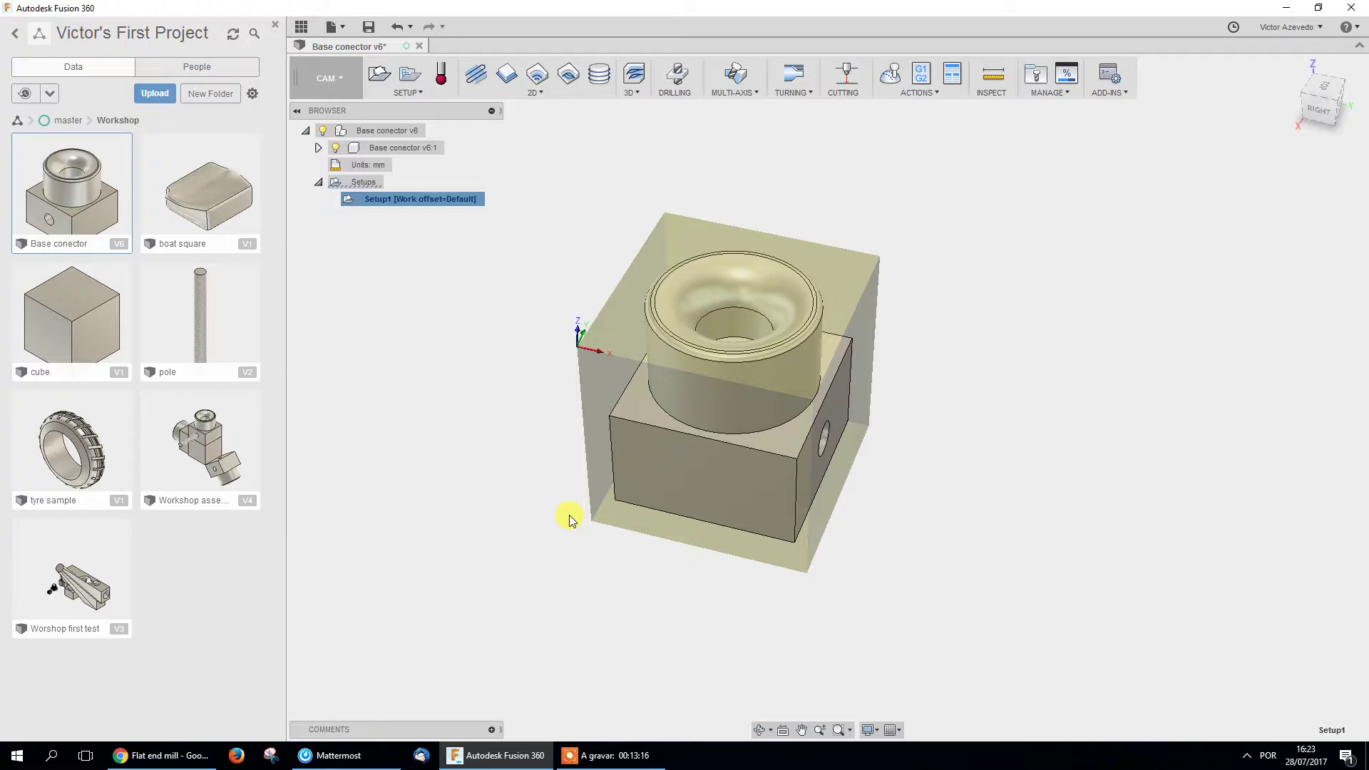
mouse_move(673, 491)
shift+middle_down()
mouse_move(742, 504)
mouse_move(698, 497)
shift+middle_up()
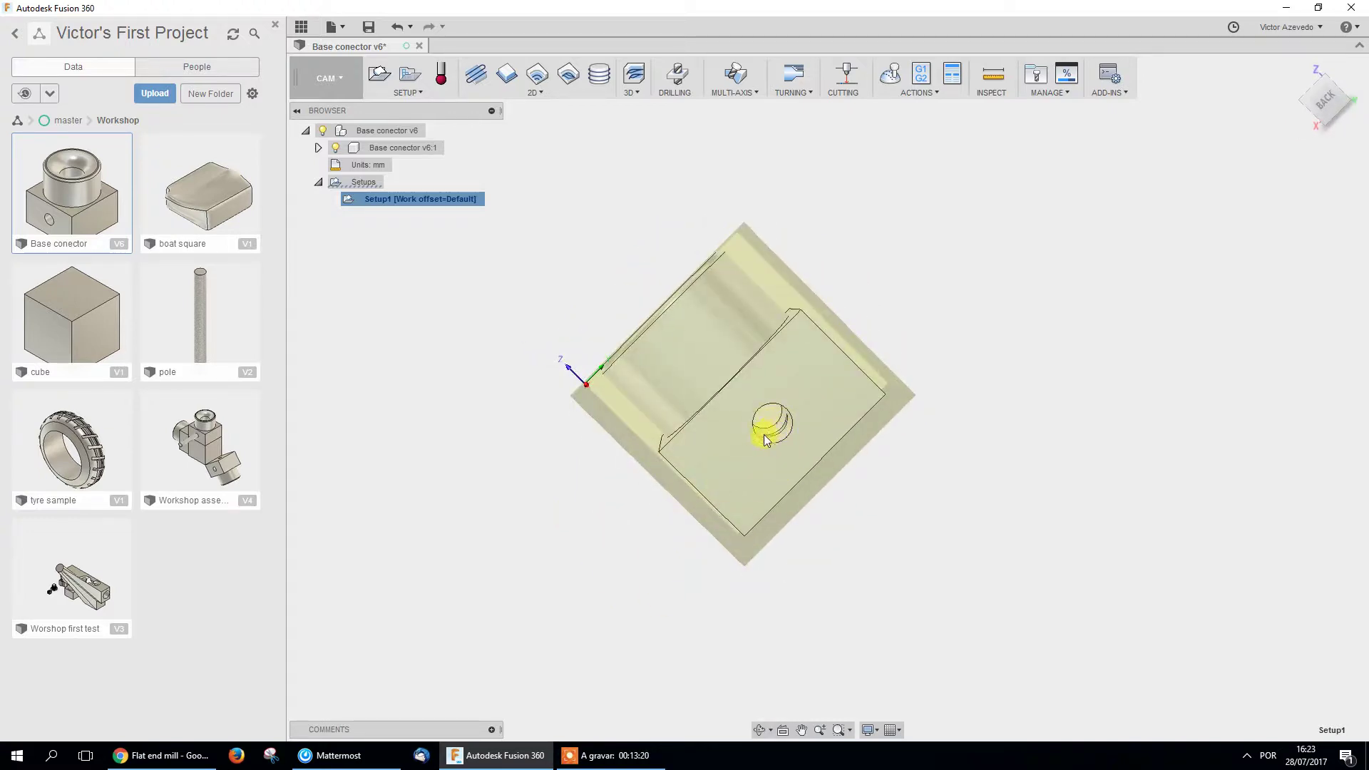
shift+middle_drag(642, 367, 742, 371)
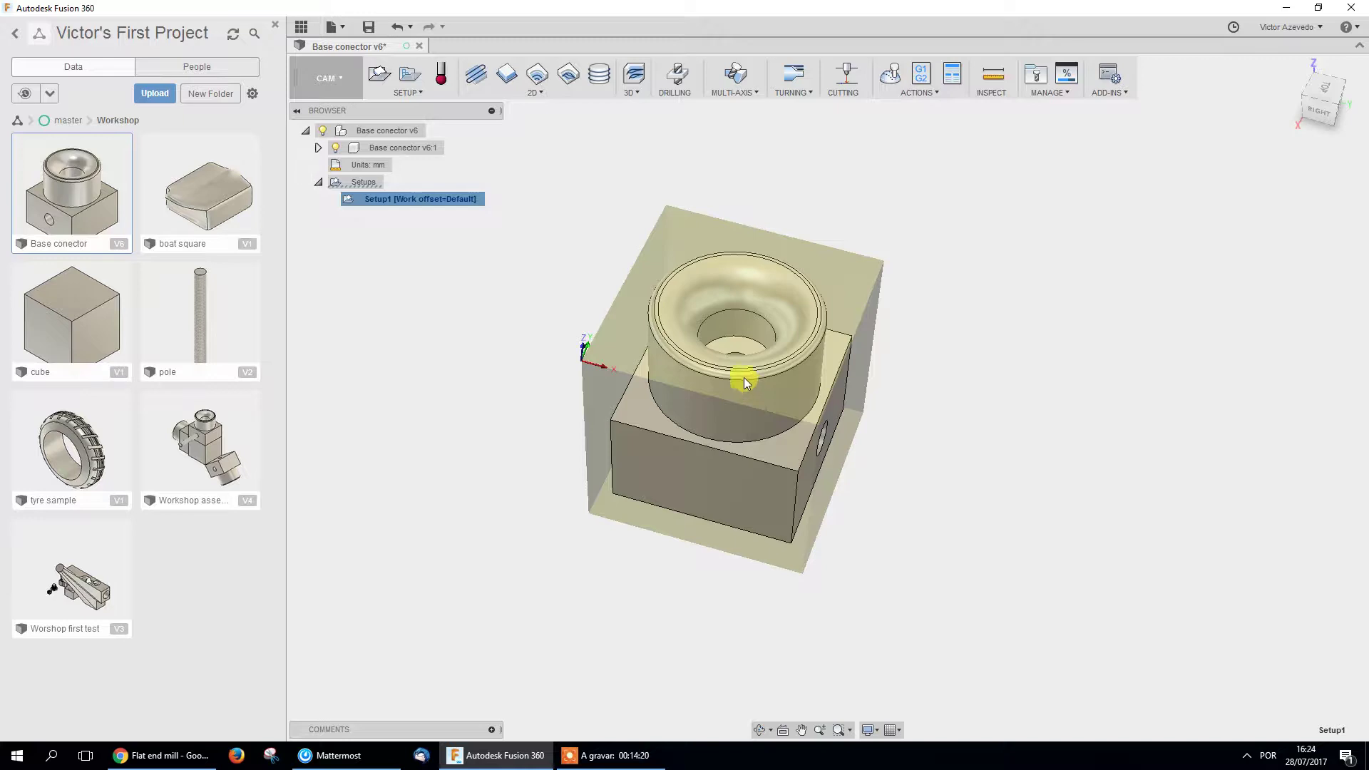
shift+middle_drag(880, 452, 776, 386)
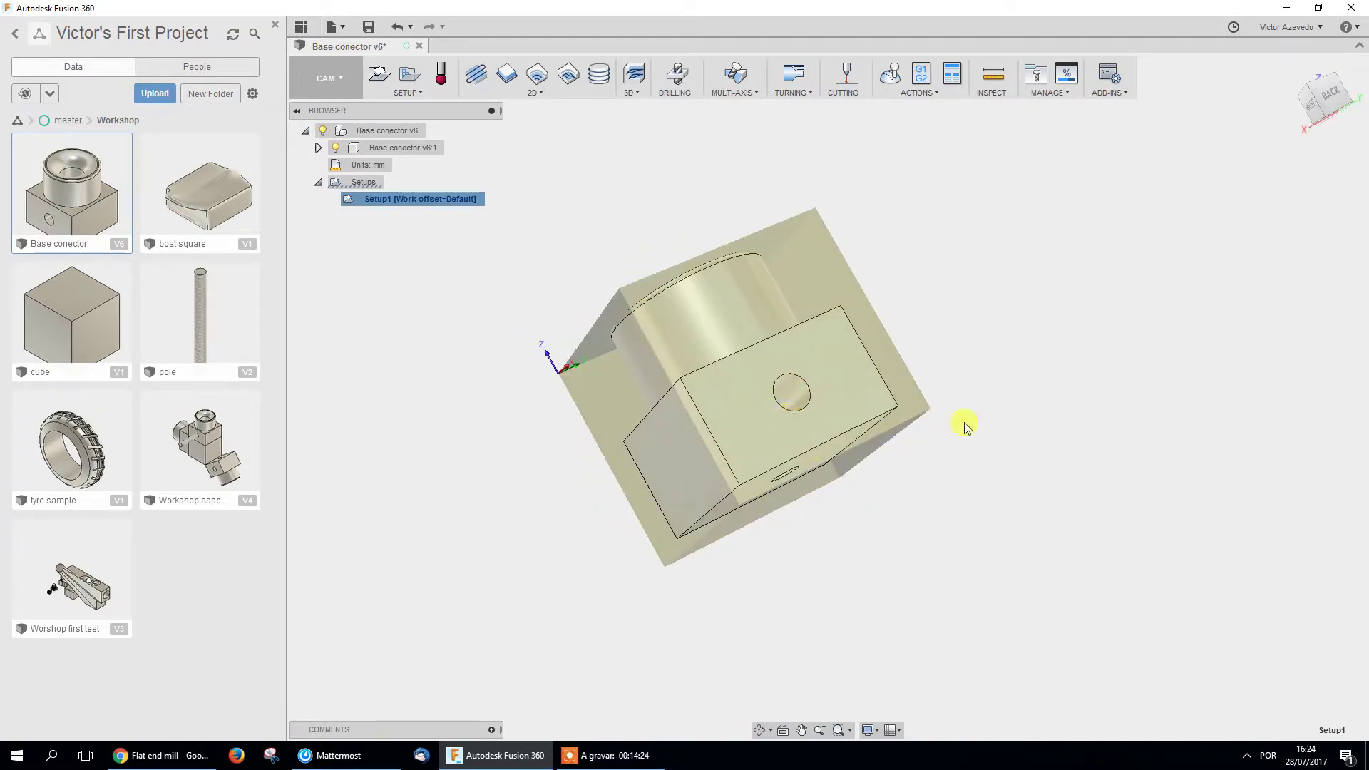
shift+middle_drag(742, 407, 706, 651)
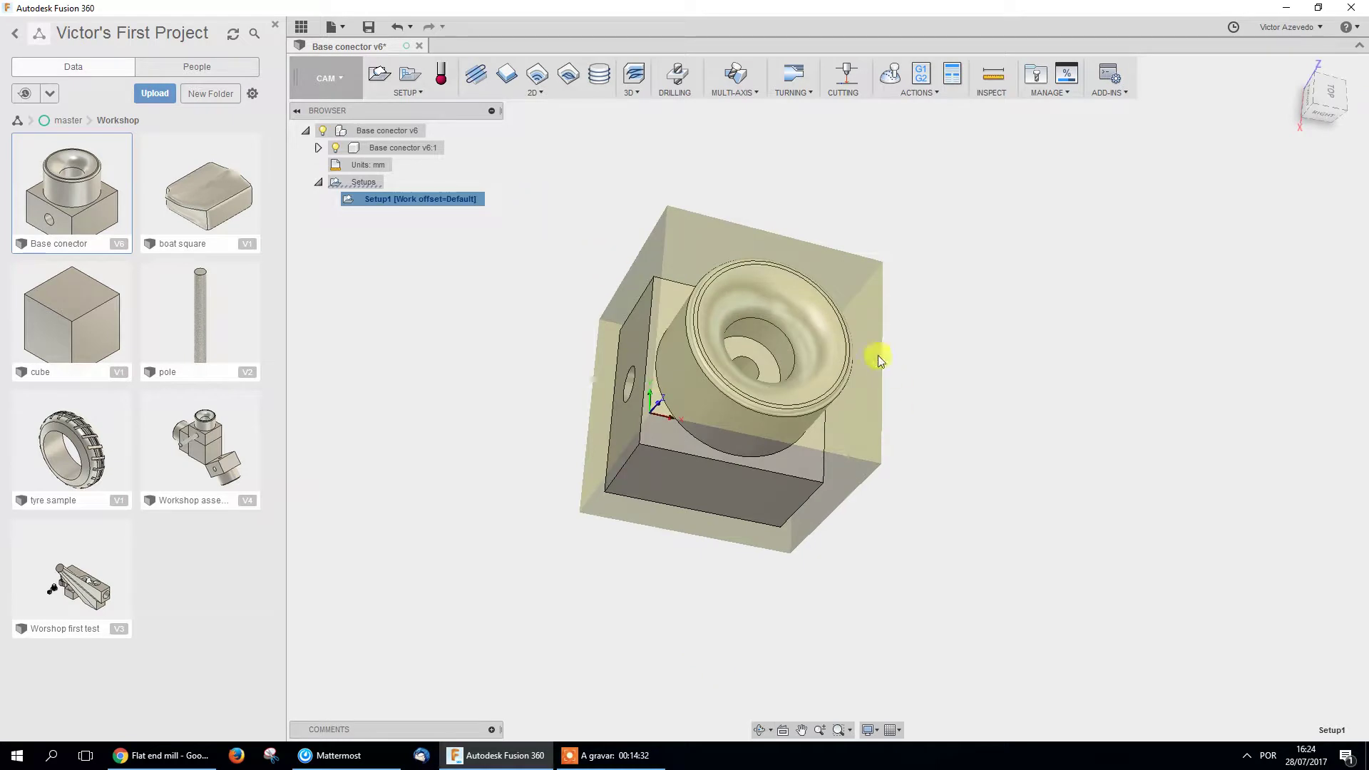
Start a 2D Face operation in the setup and open the tool library for its cutting tool.
click(473, 80)
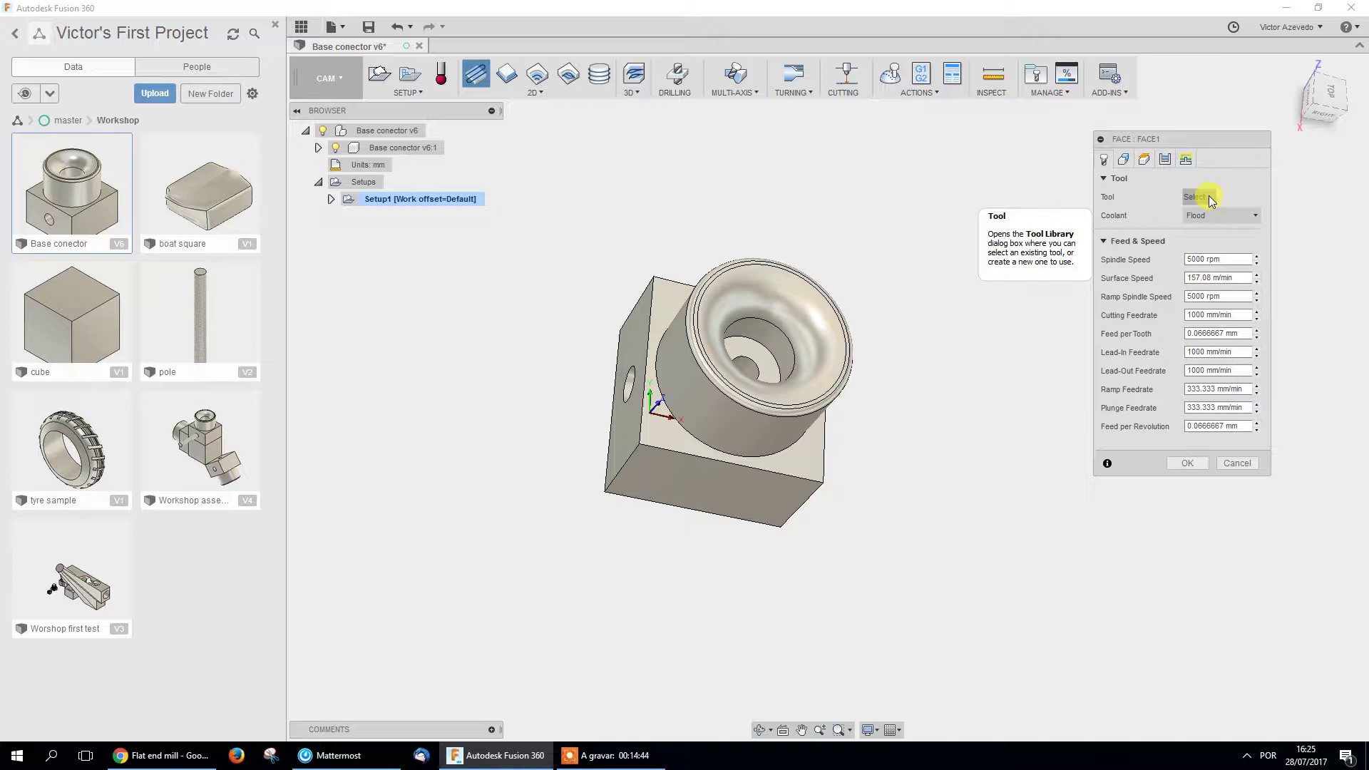
drag(1211, 133, 1148, 119)
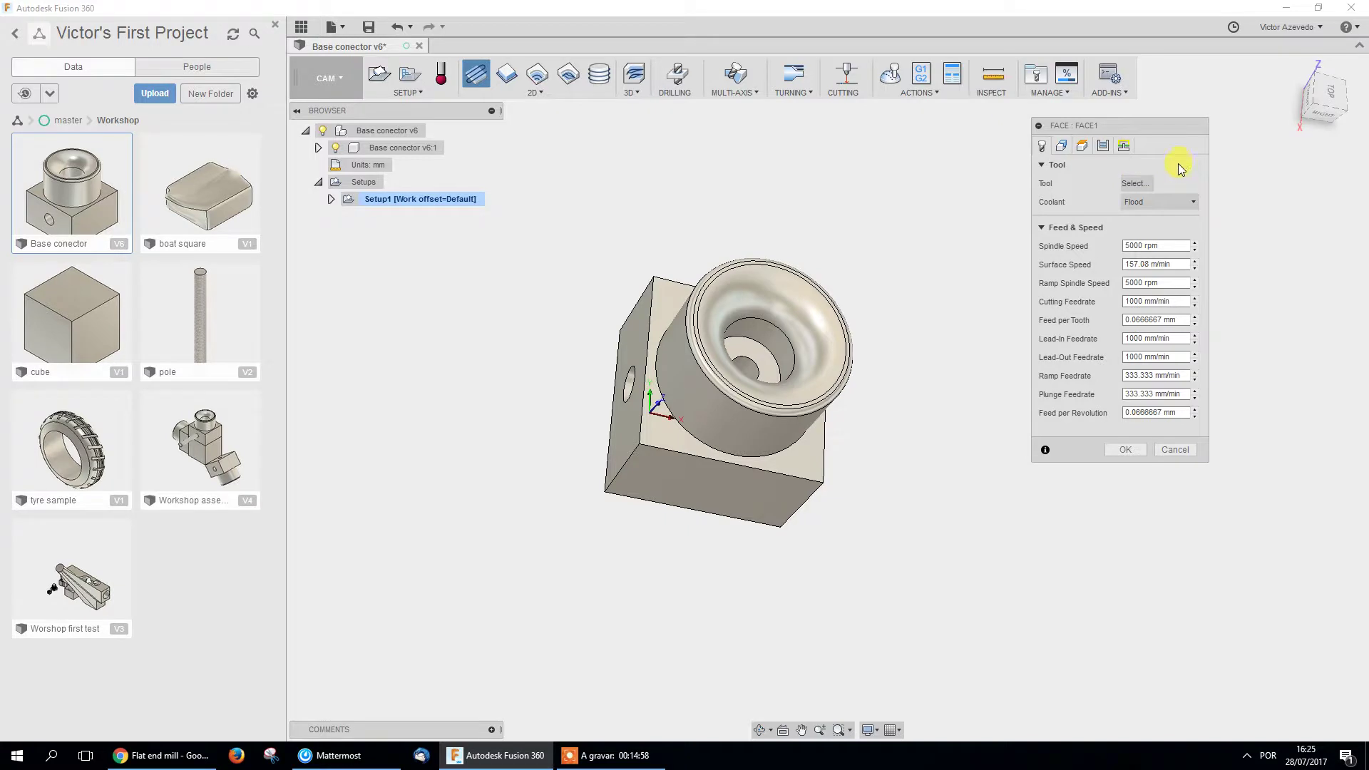
click(1131, 183)
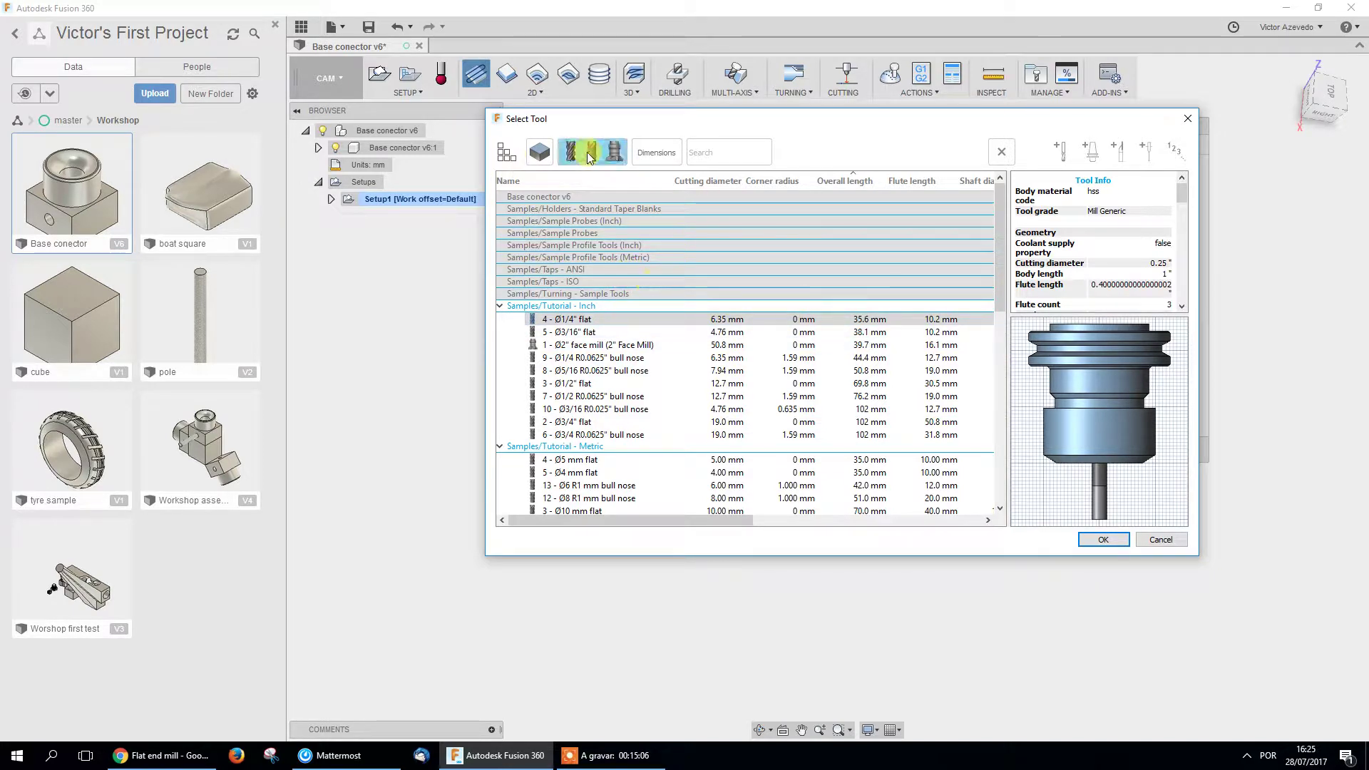
Show the tool libraries, enable Samples, disable Cloud and Local, and list only the Samples tools.
click(505, 153)
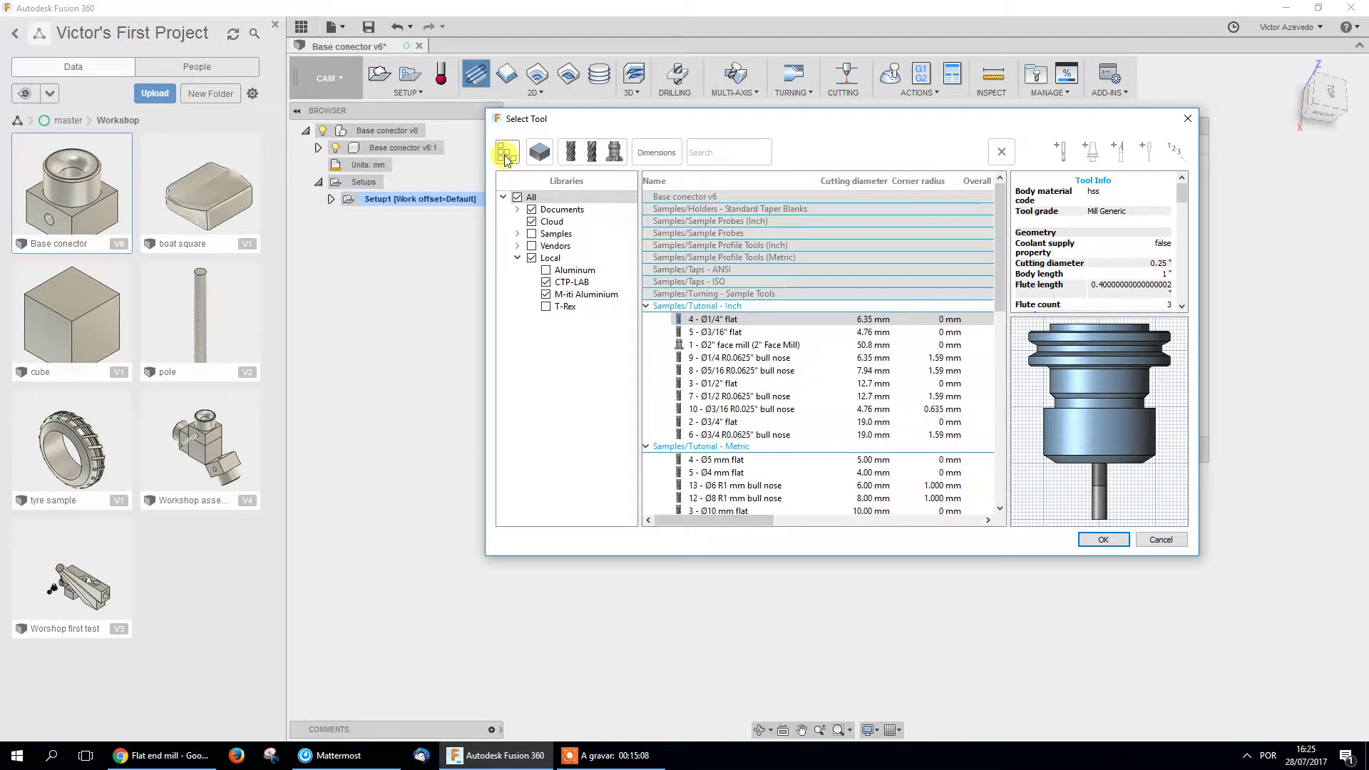
click(531, 234)
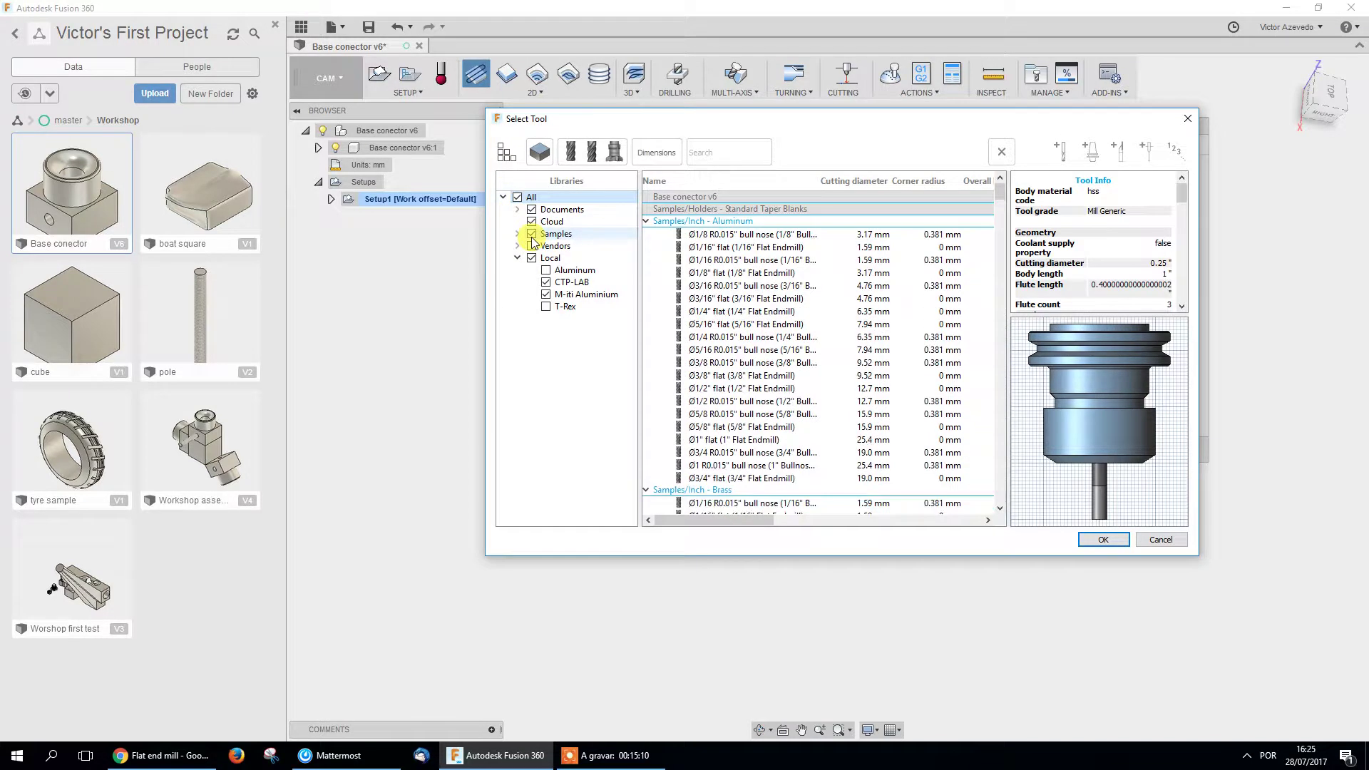
click(531, 221)
click(532, 212)
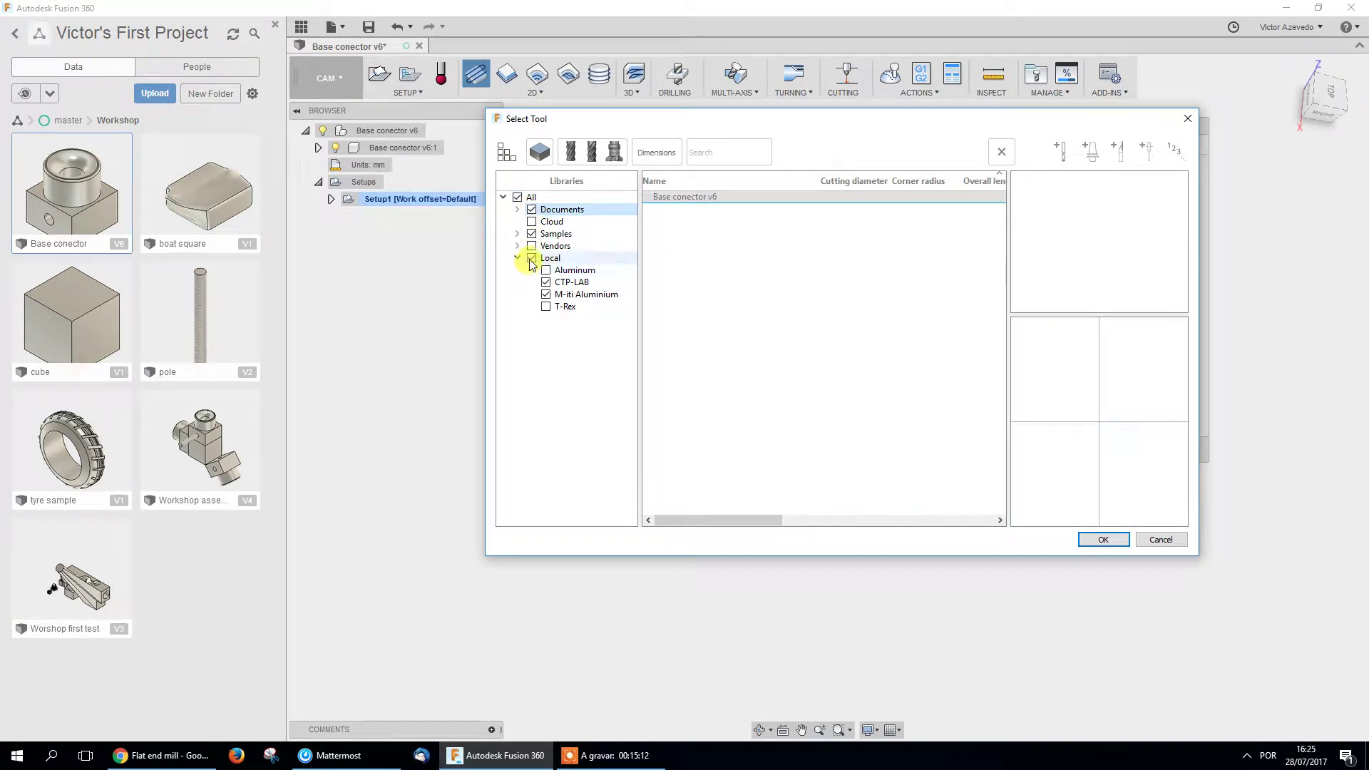
click(556, 233)
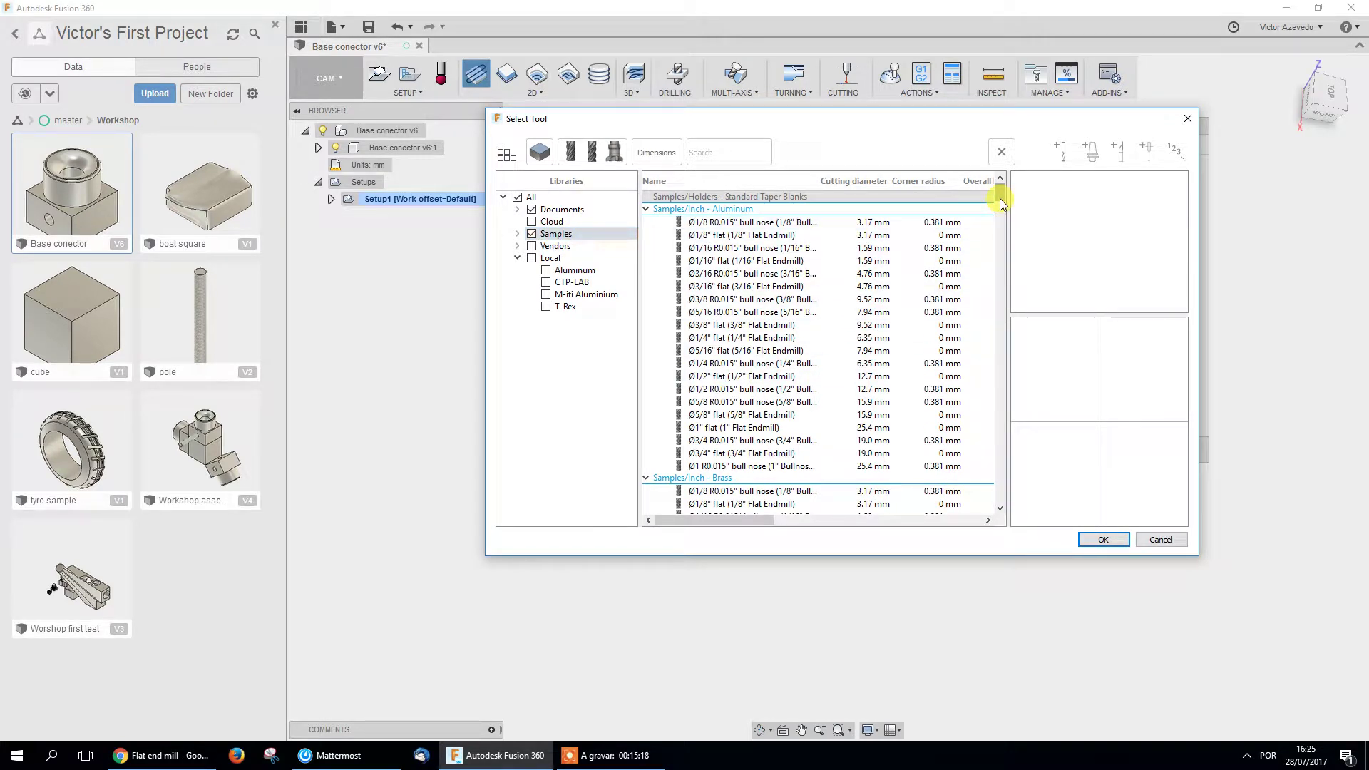
Browse the sample tools by material, comparing the flat and bull nose end mills in the Metric - Aluminum library.
drag(1000, 198, 999, 232)
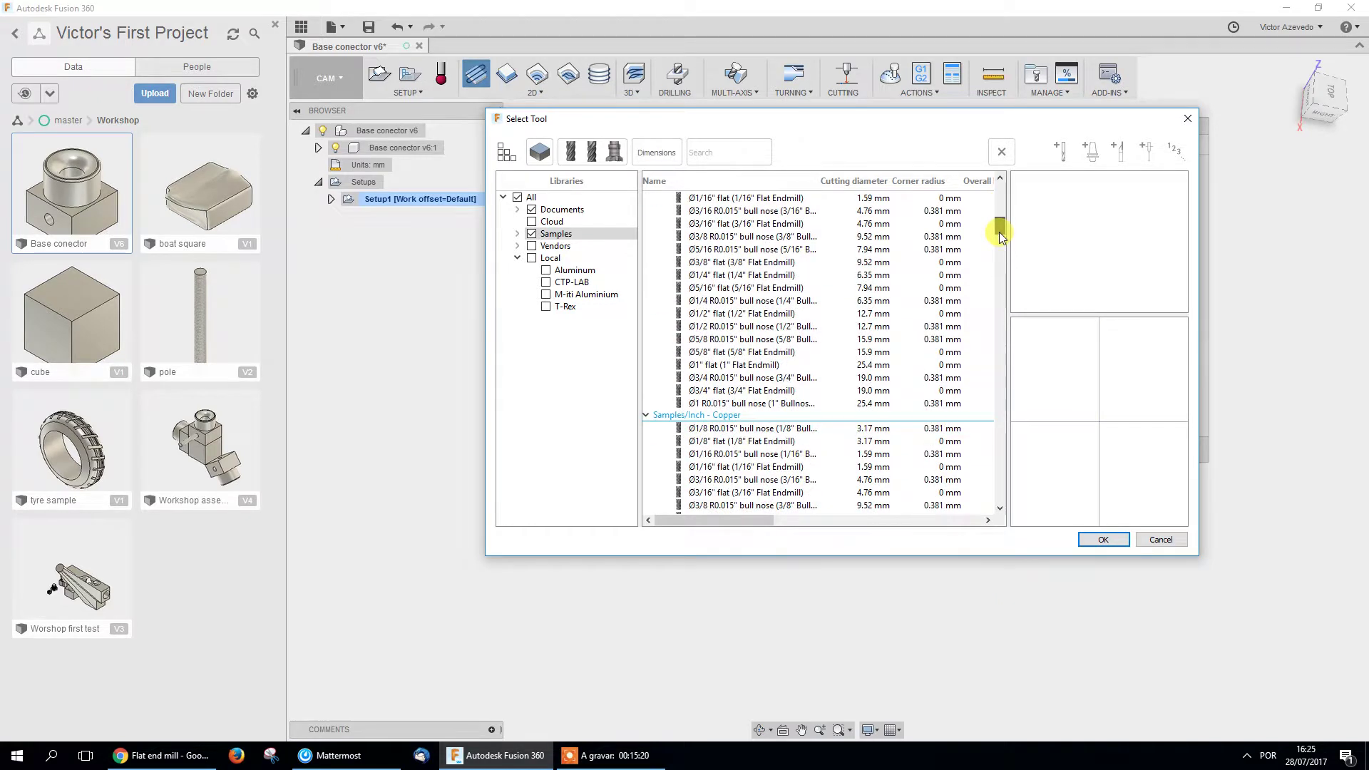
scroll(863, 349, down, 2)
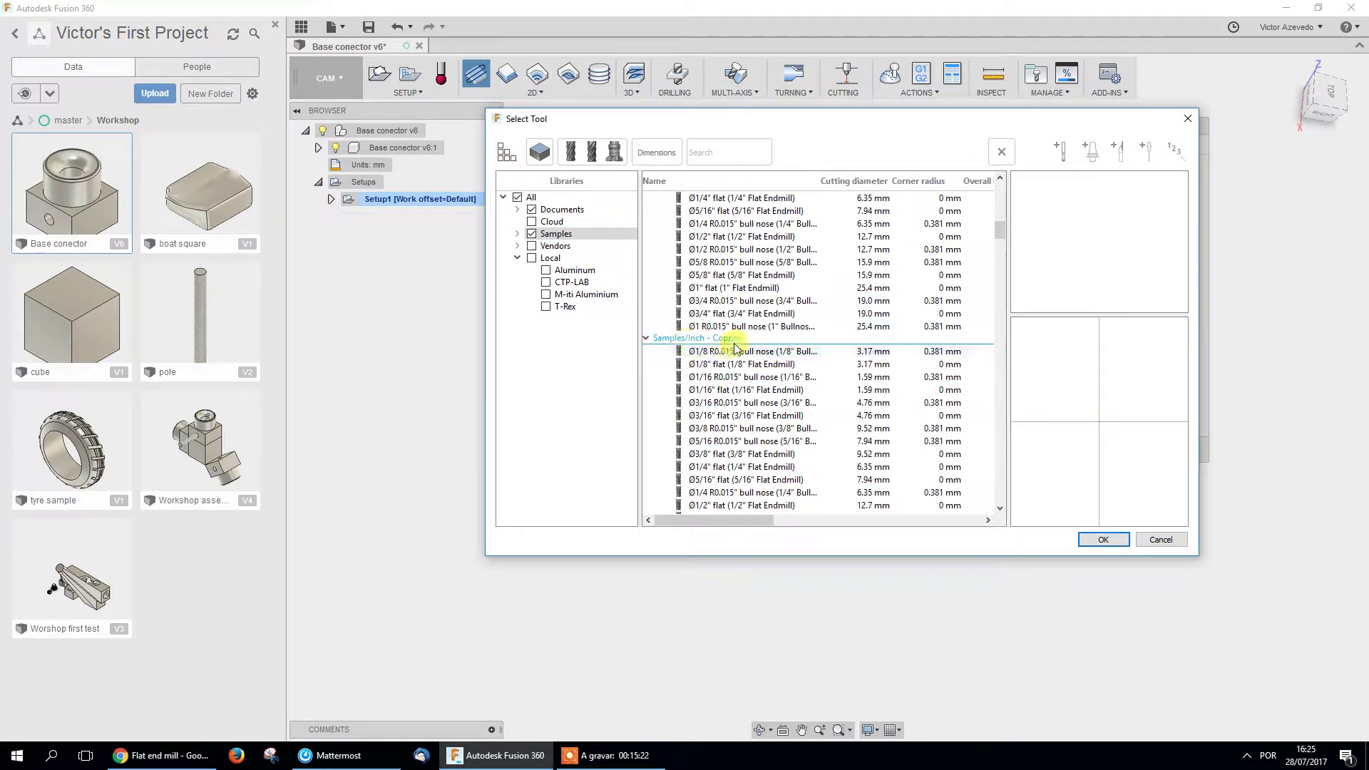
scroll(809, 412, down, 2)
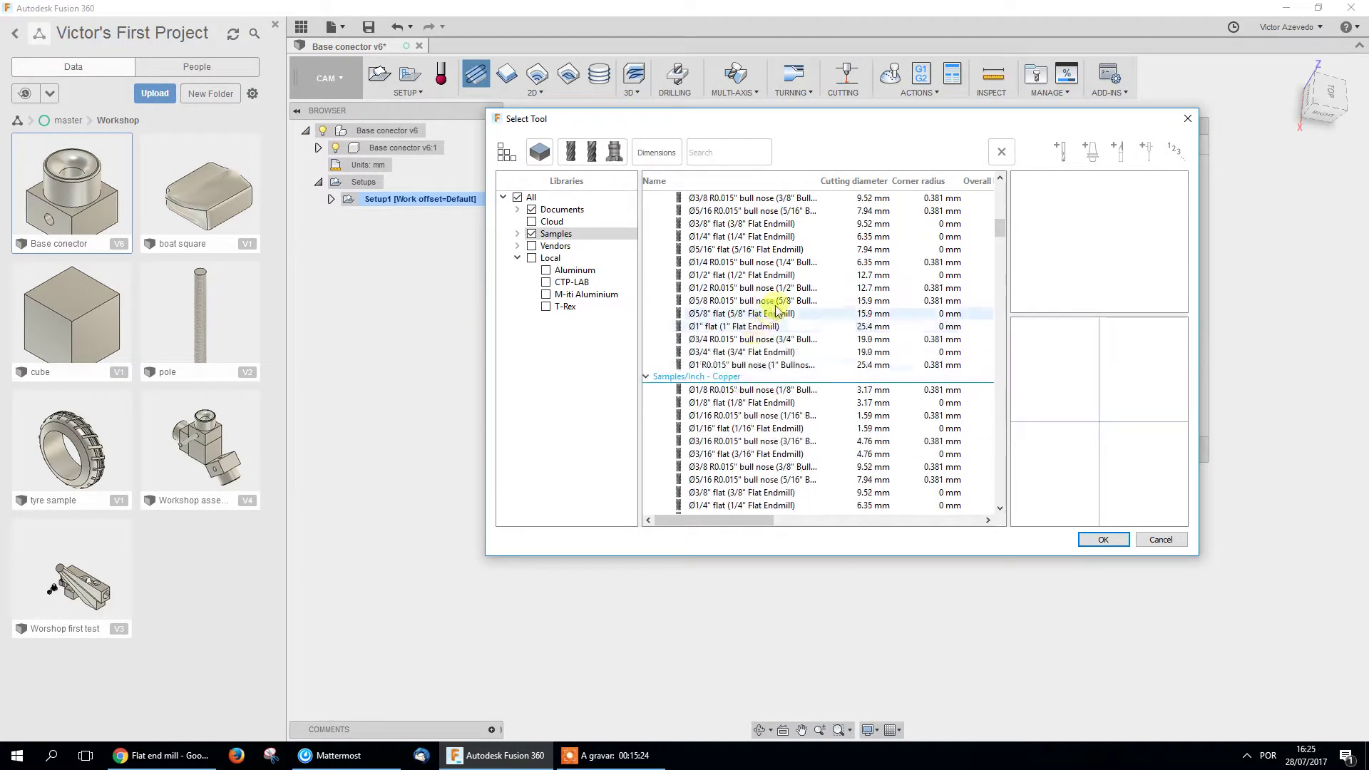
scroll(809, 335, down, 5)
scroll(809, 335, down, 9)
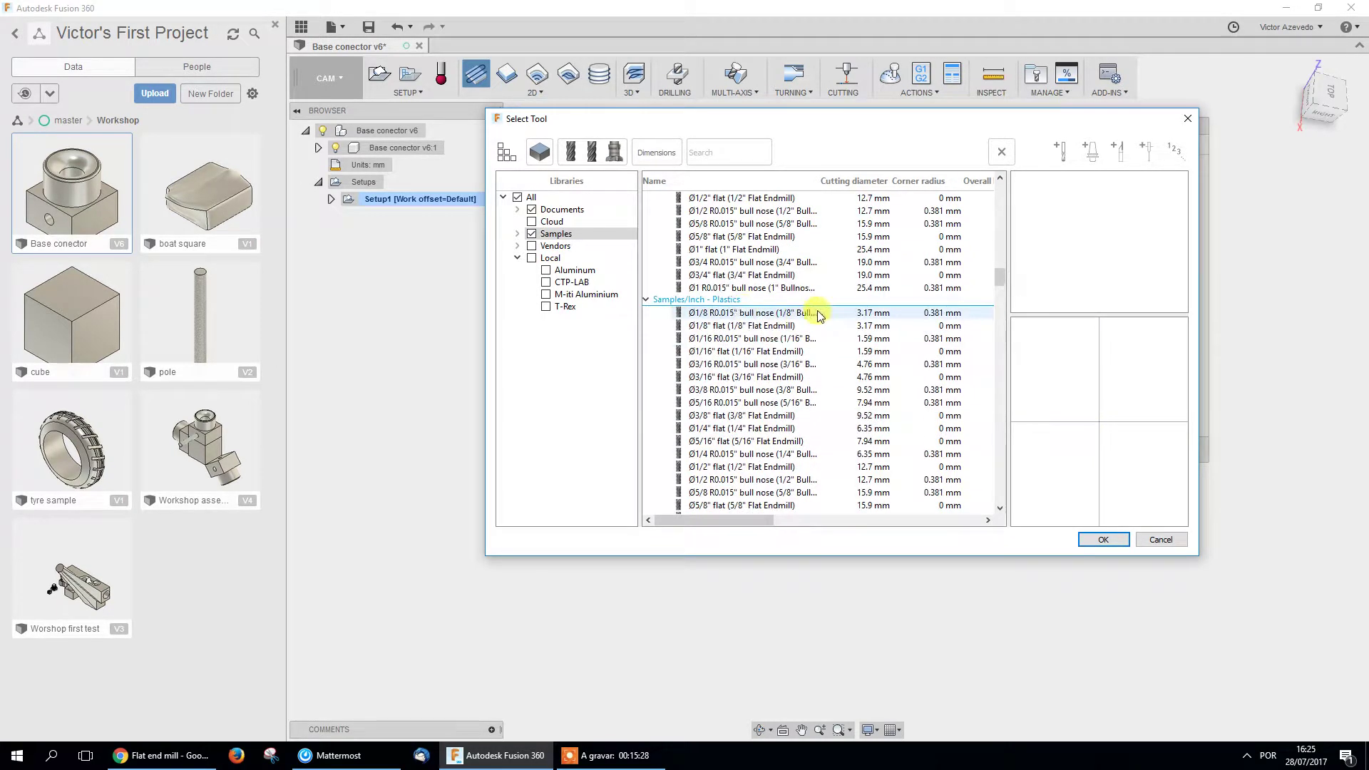
scroll(742, 307, down, 3)
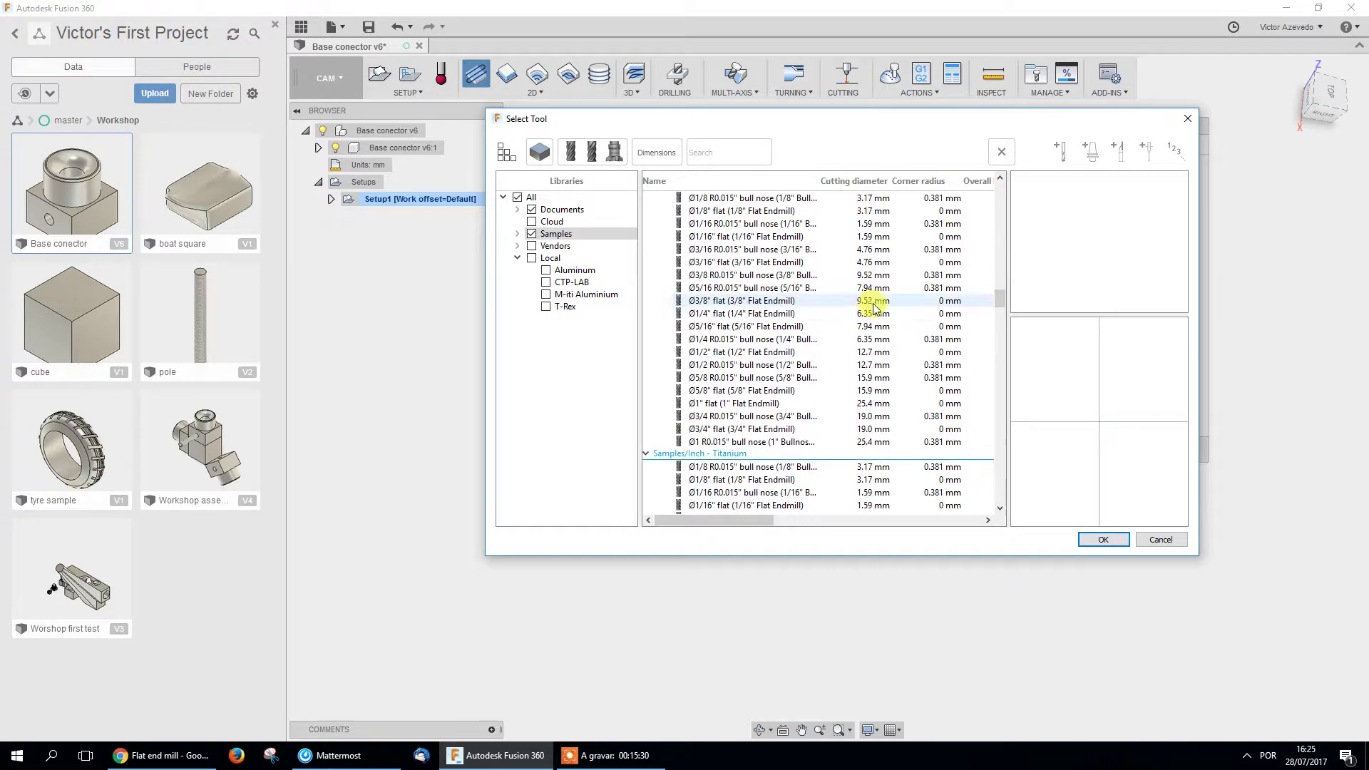
scroll(856, 325, down, 4)
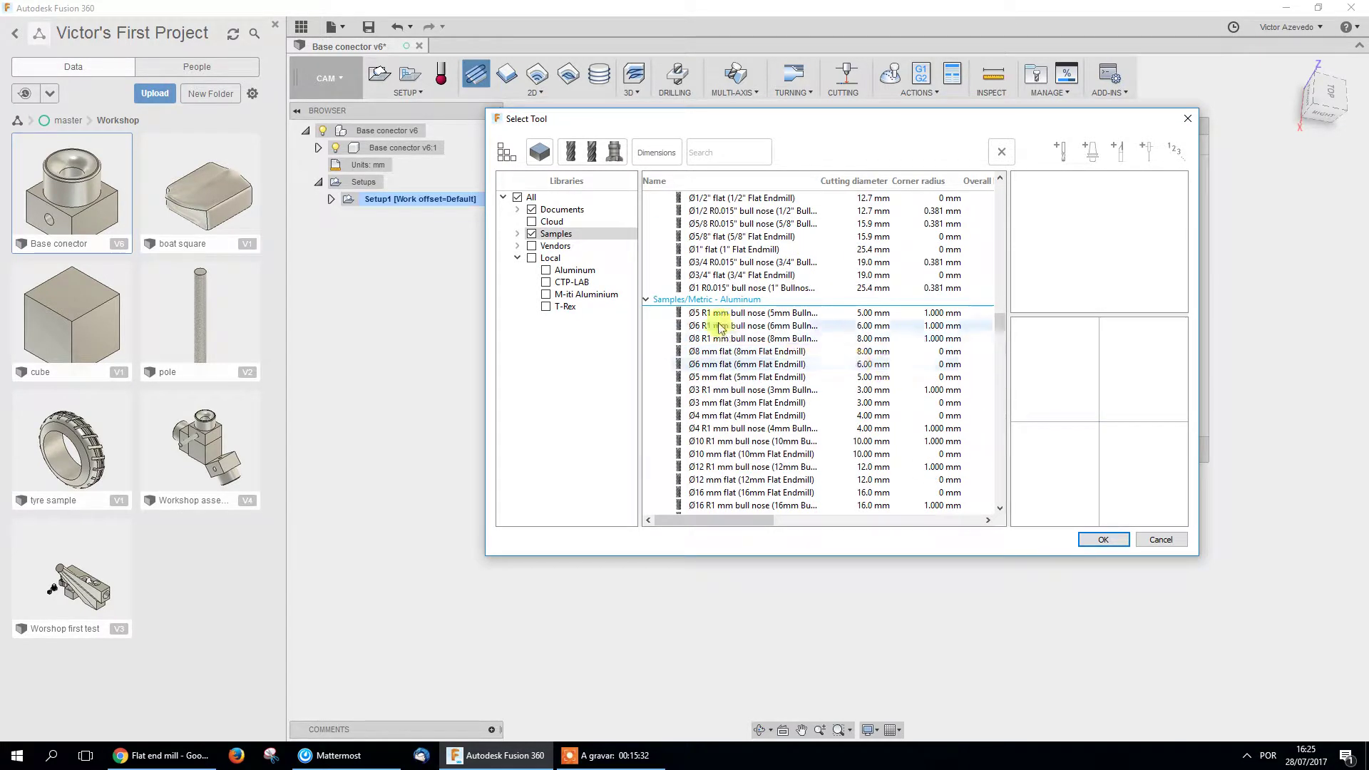
scroll(856, 325, down, 1)
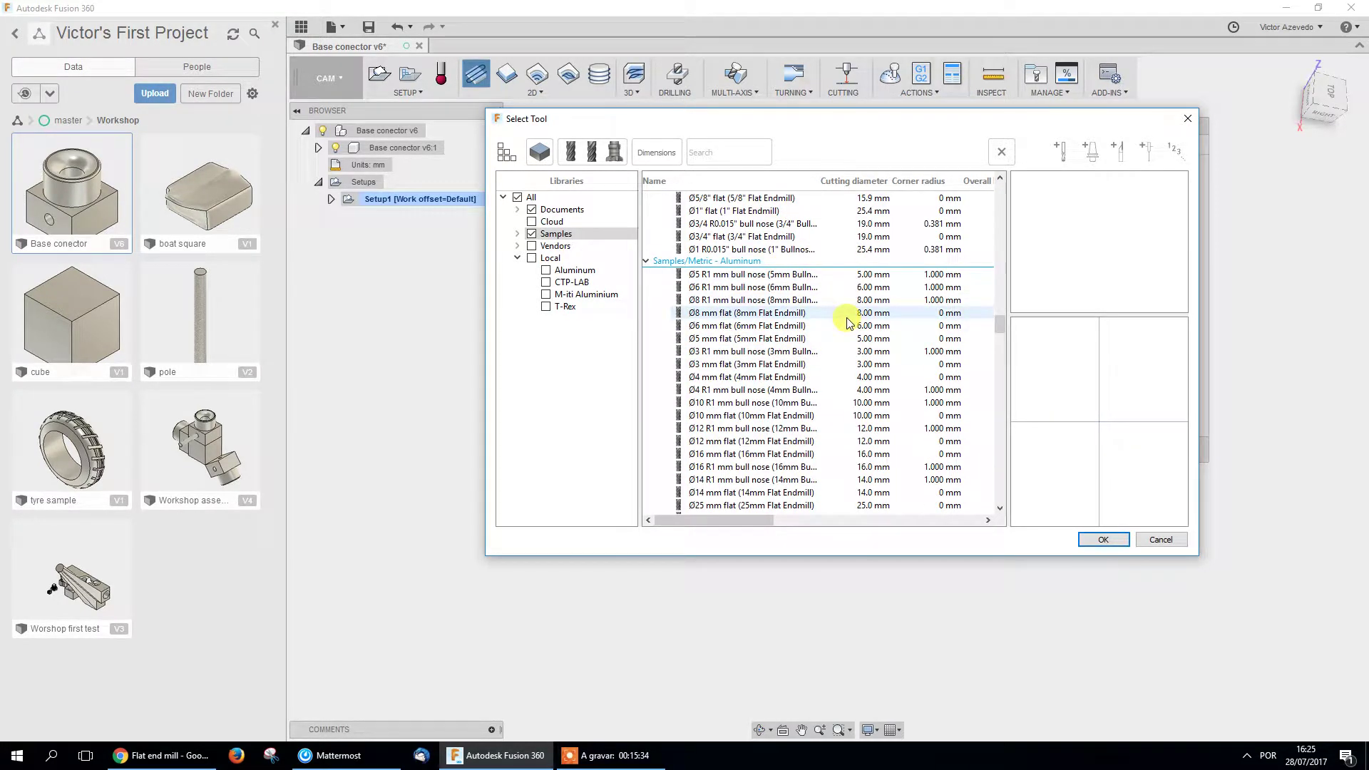
scroll(846, 322, down, 2)
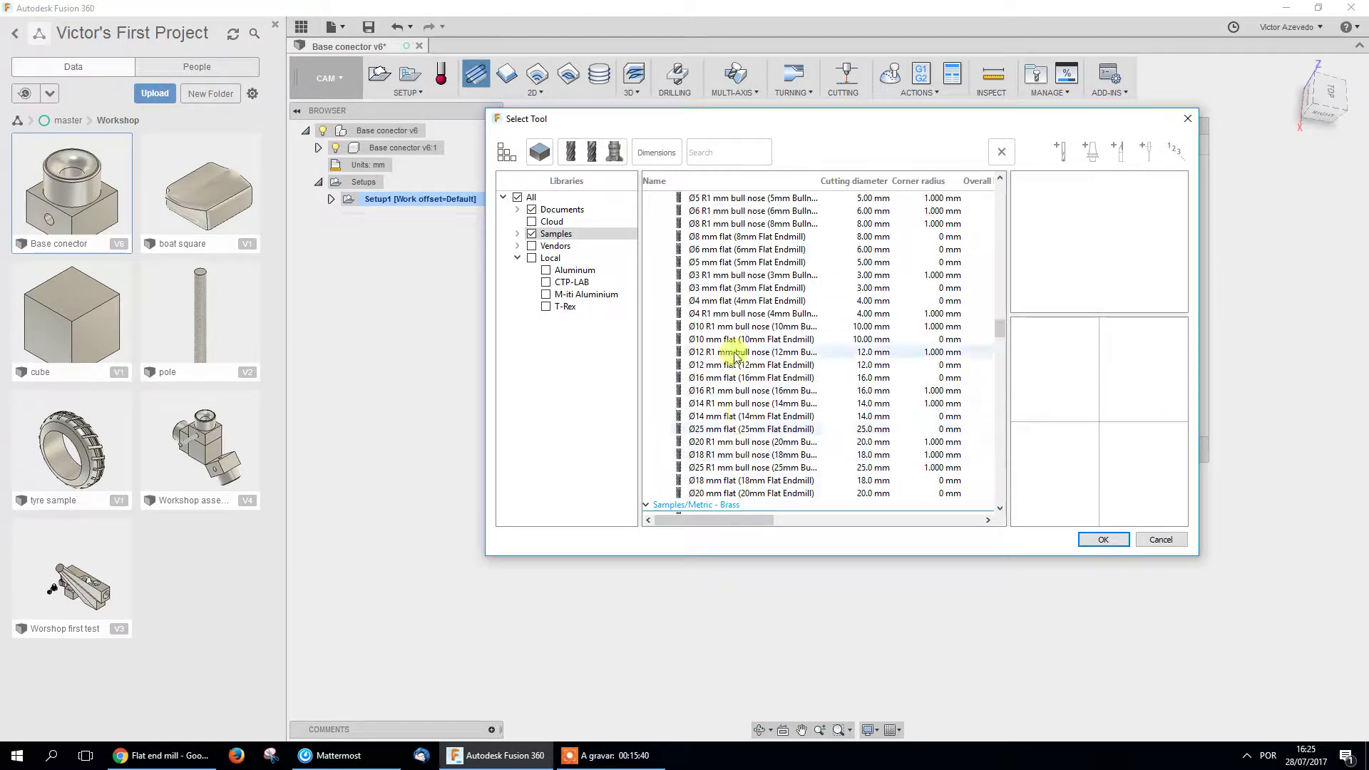
scroll(741, 482, up, 1)
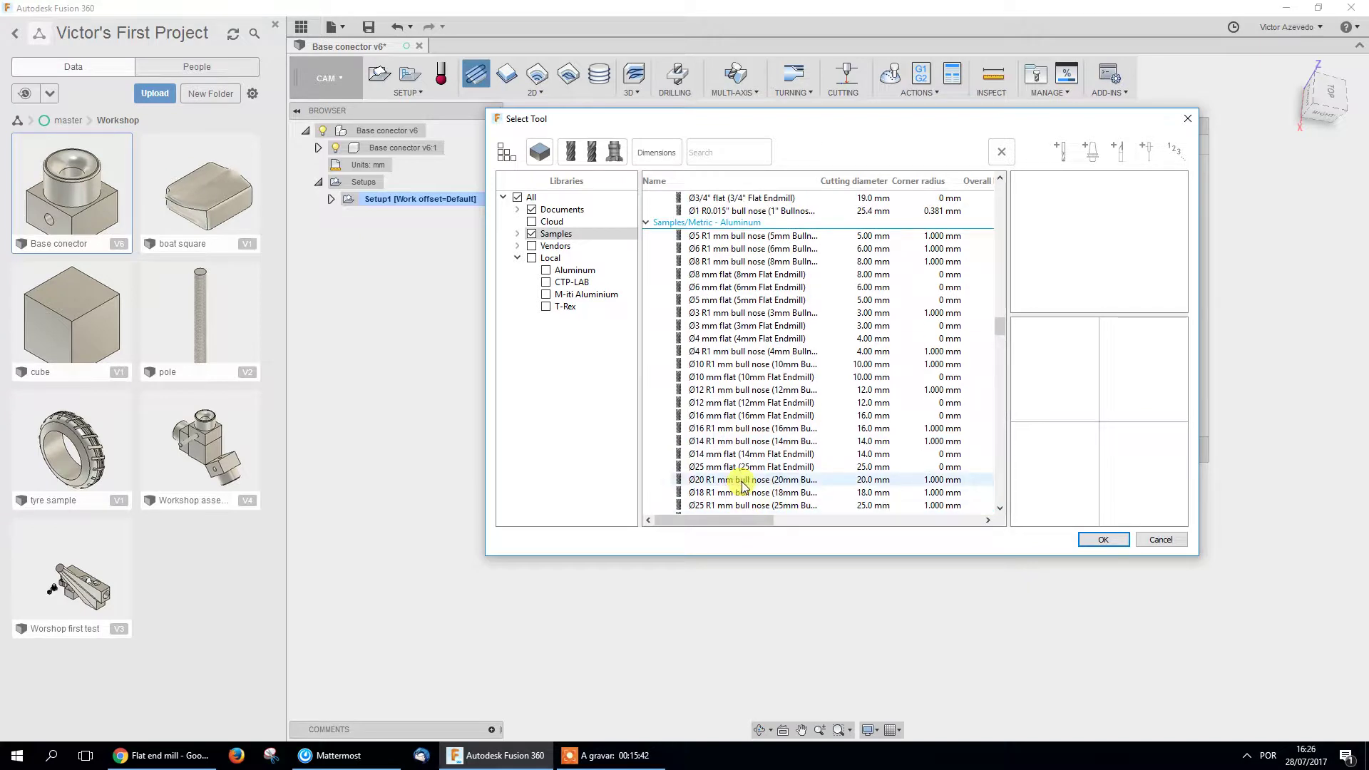
scroll(799, 317, down, 1)
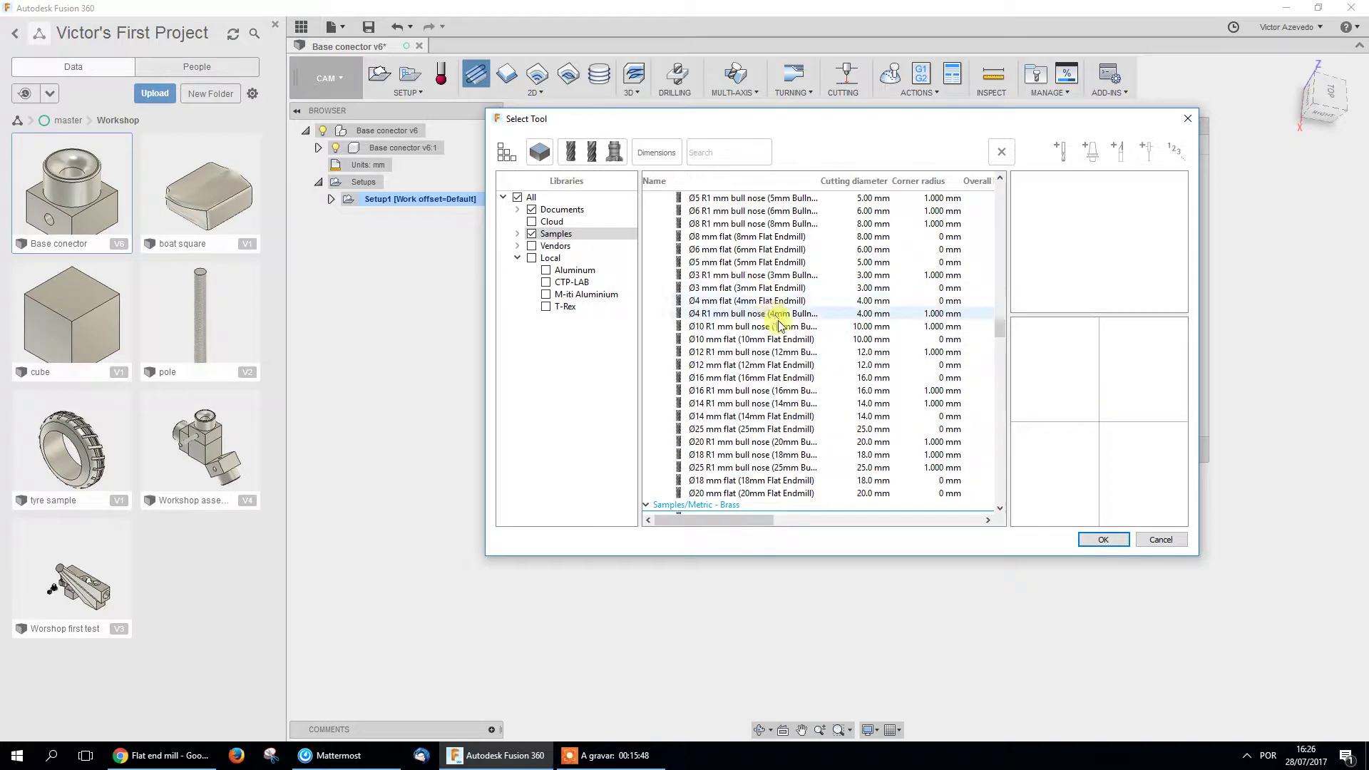
scroll(819, 340, down, 3)
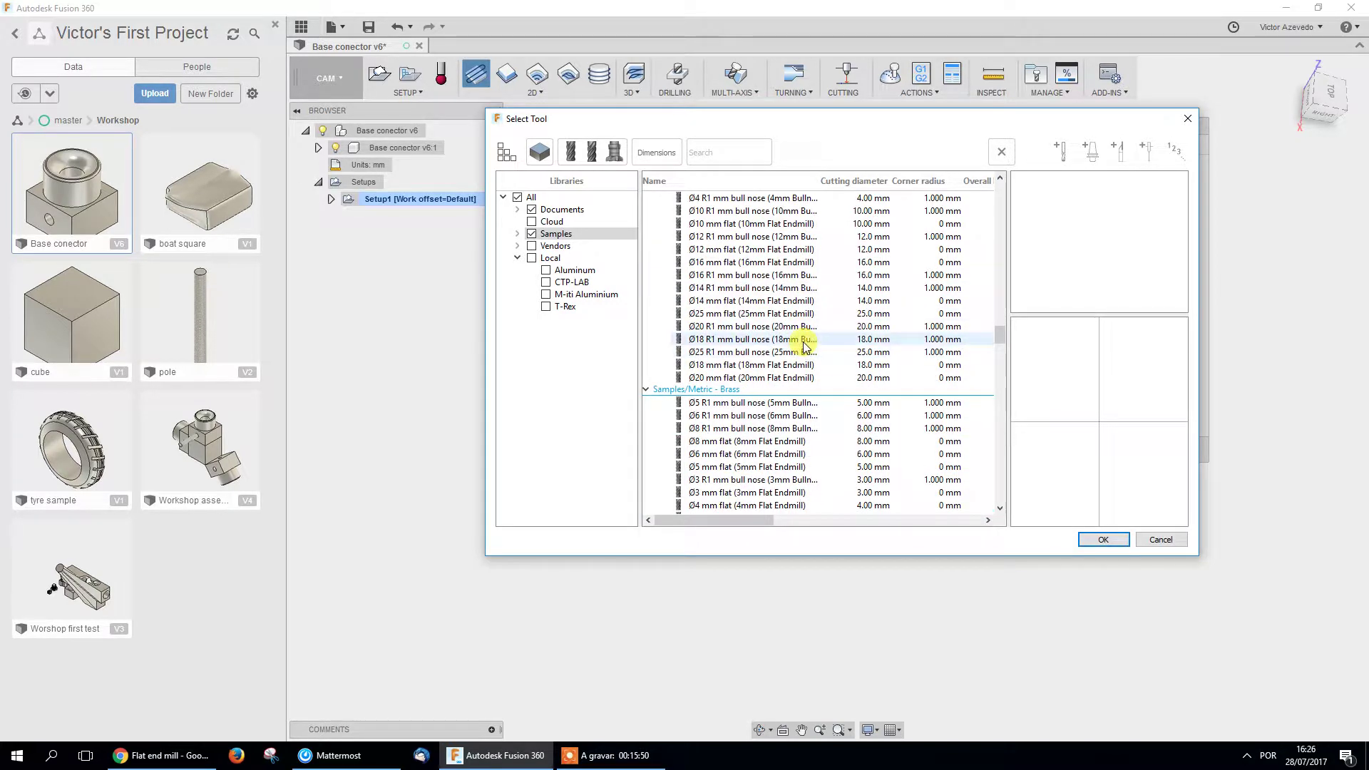
scroll(804, 346, up, 7)
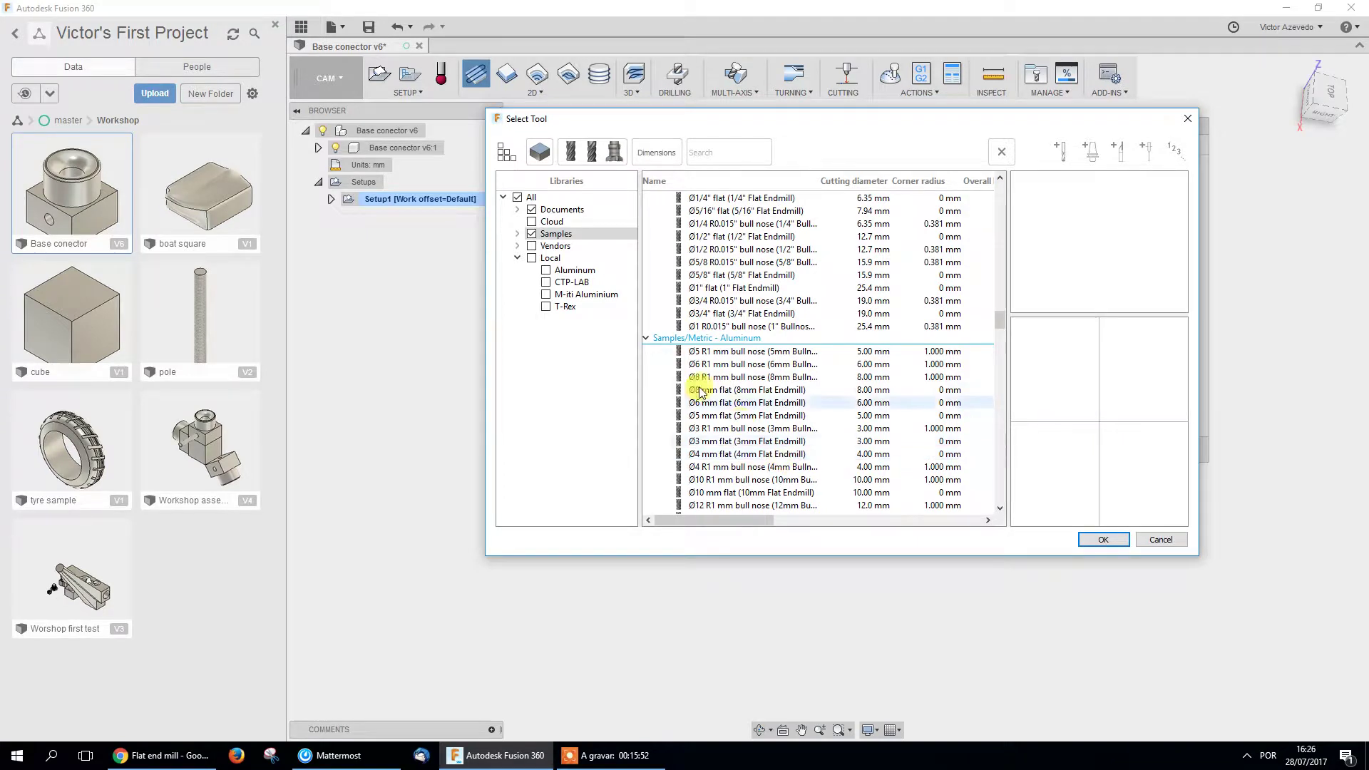
scroll(765, 424, down, 4)
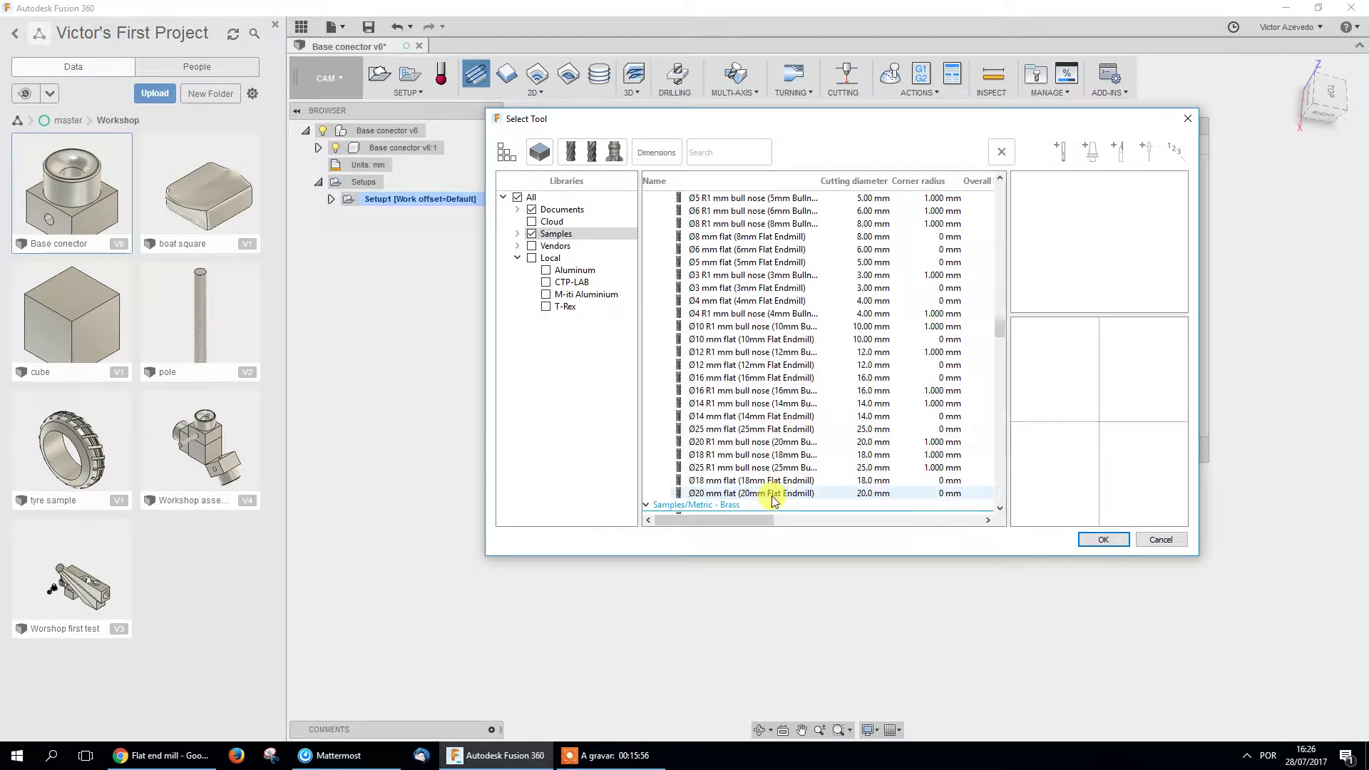
Filter the tool types to face mills only and select the Ø50 mm face mill in the Tutorial - Metric library.
click(592, 151)
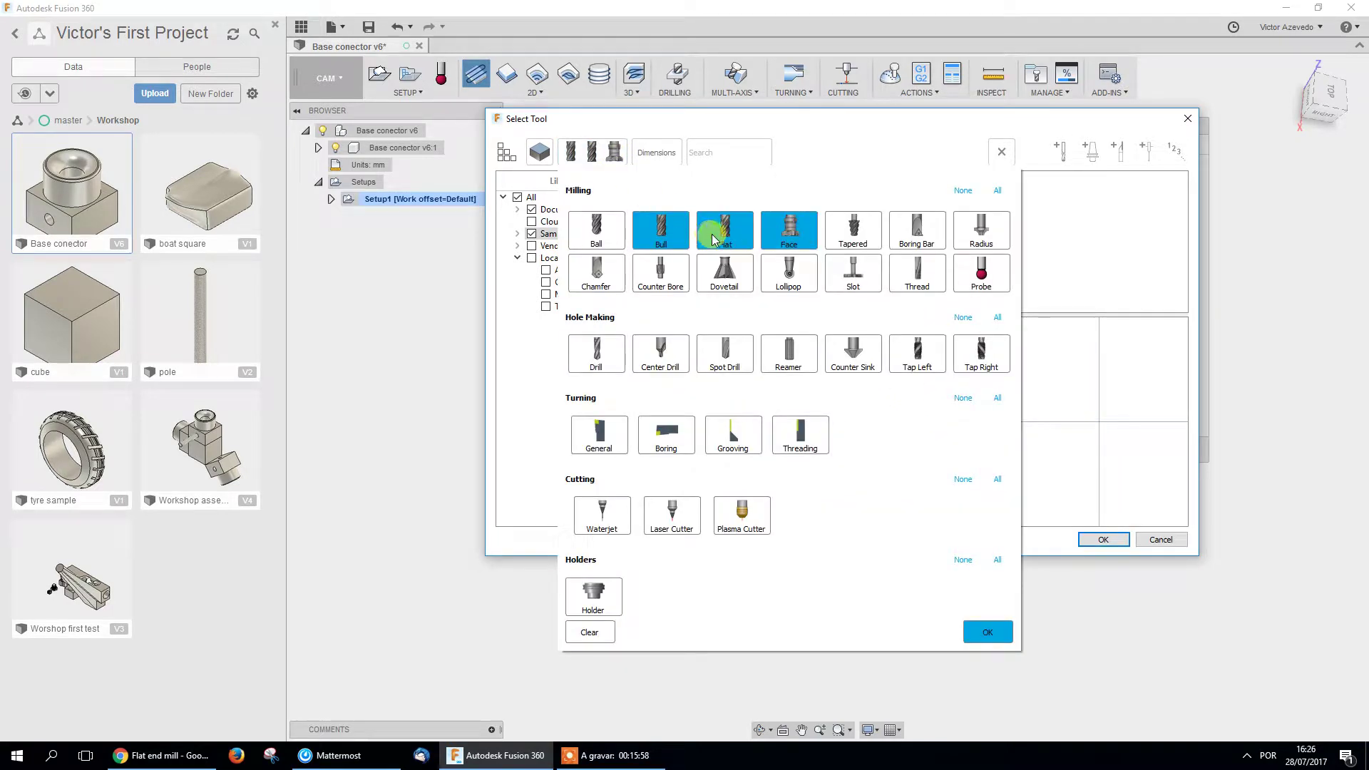
click(713, 239)
click(661, 230)
click(988, 631)
scroll(860, 367, down, 1)
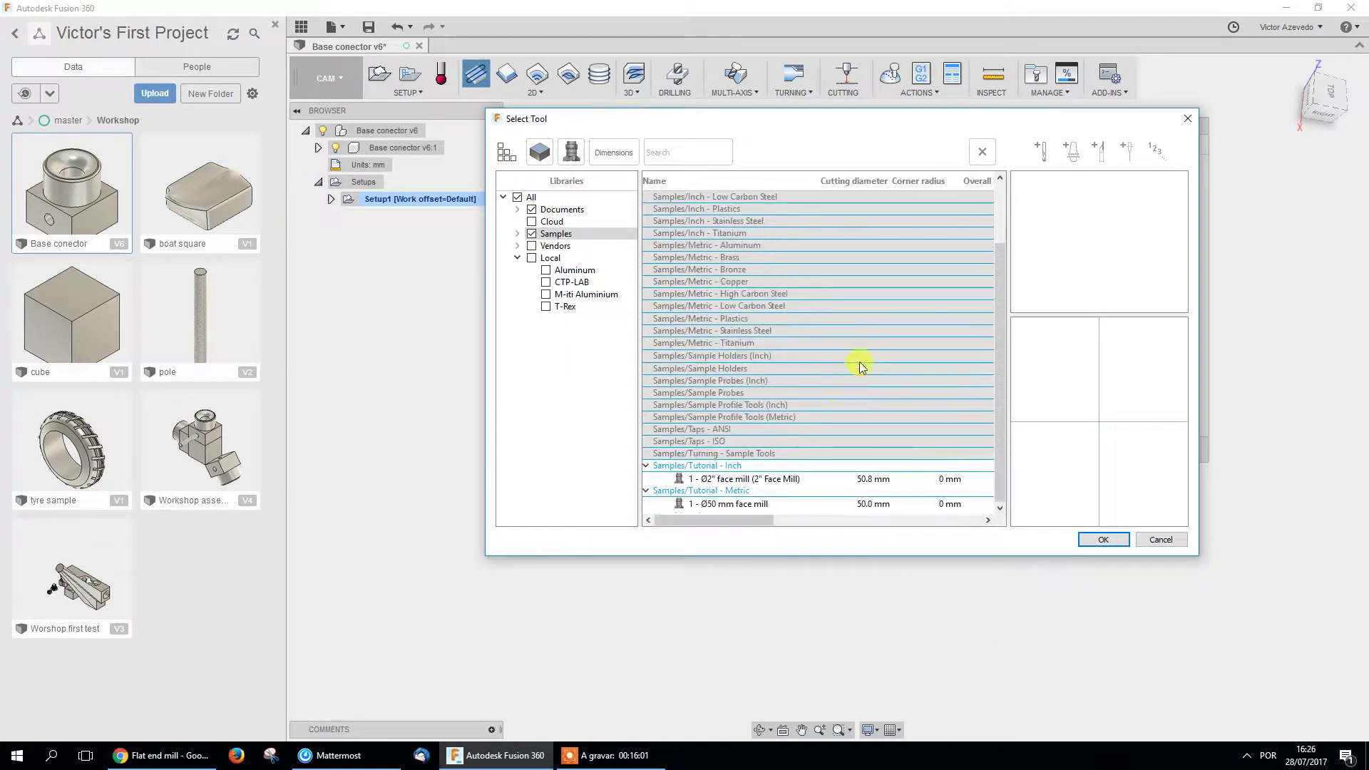
click(747, 504)
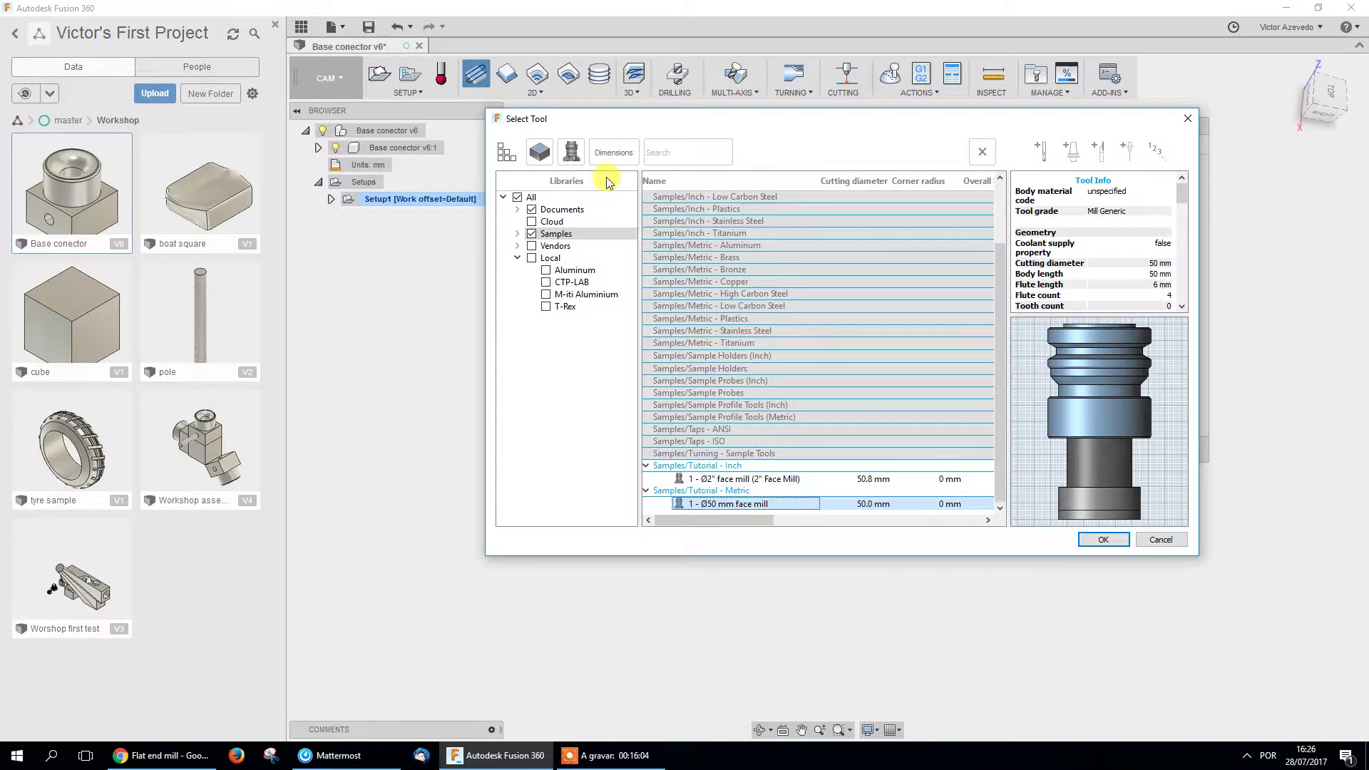
Switch to Chrome and search Google for "face milling" in a new tab.
click(571, 151)
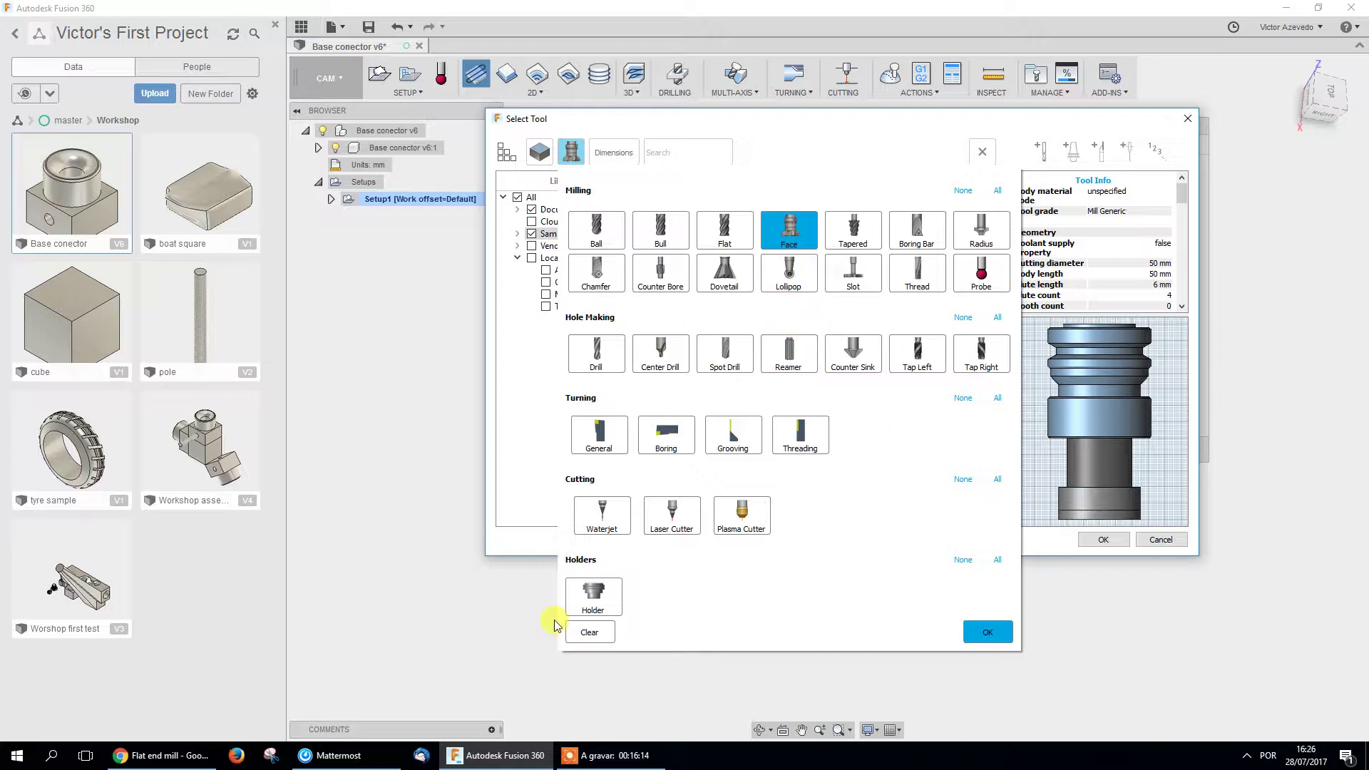
click(172, 755)
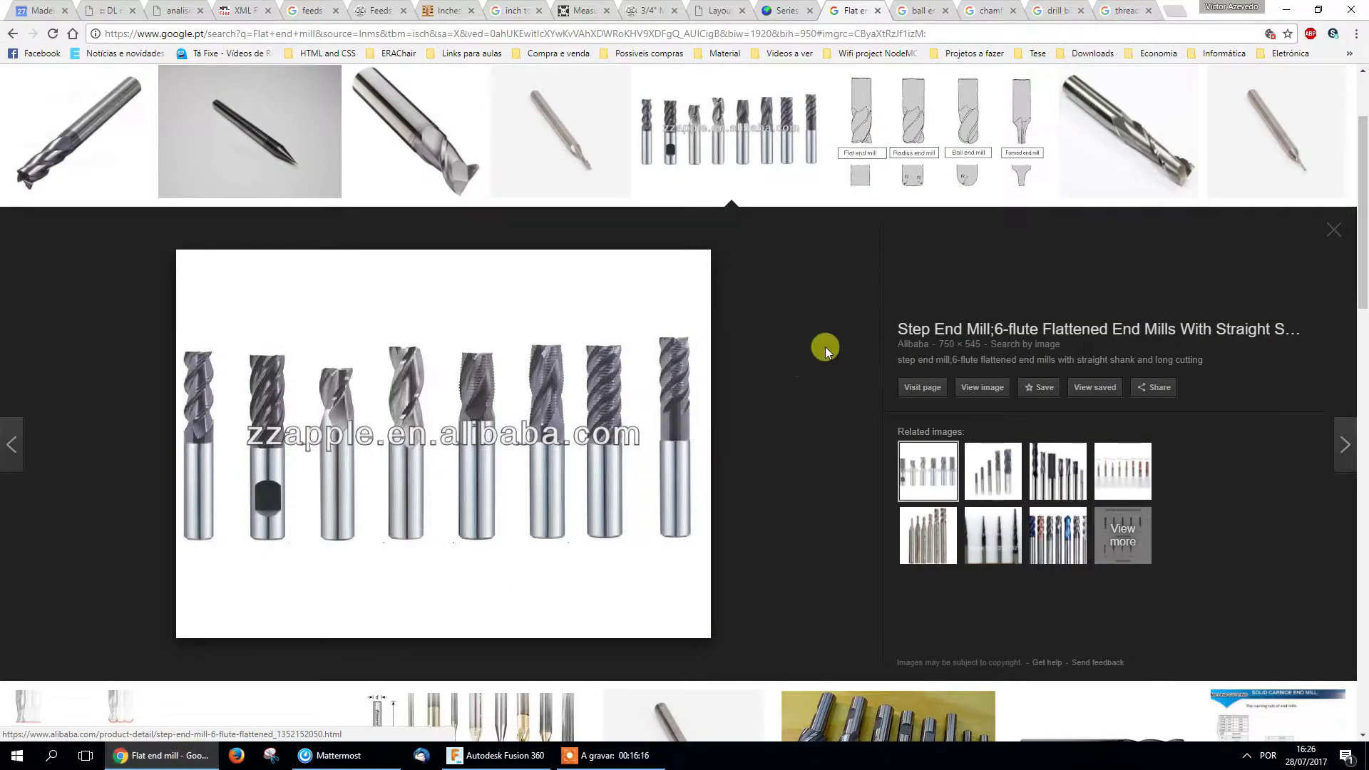
click(1175, 12)
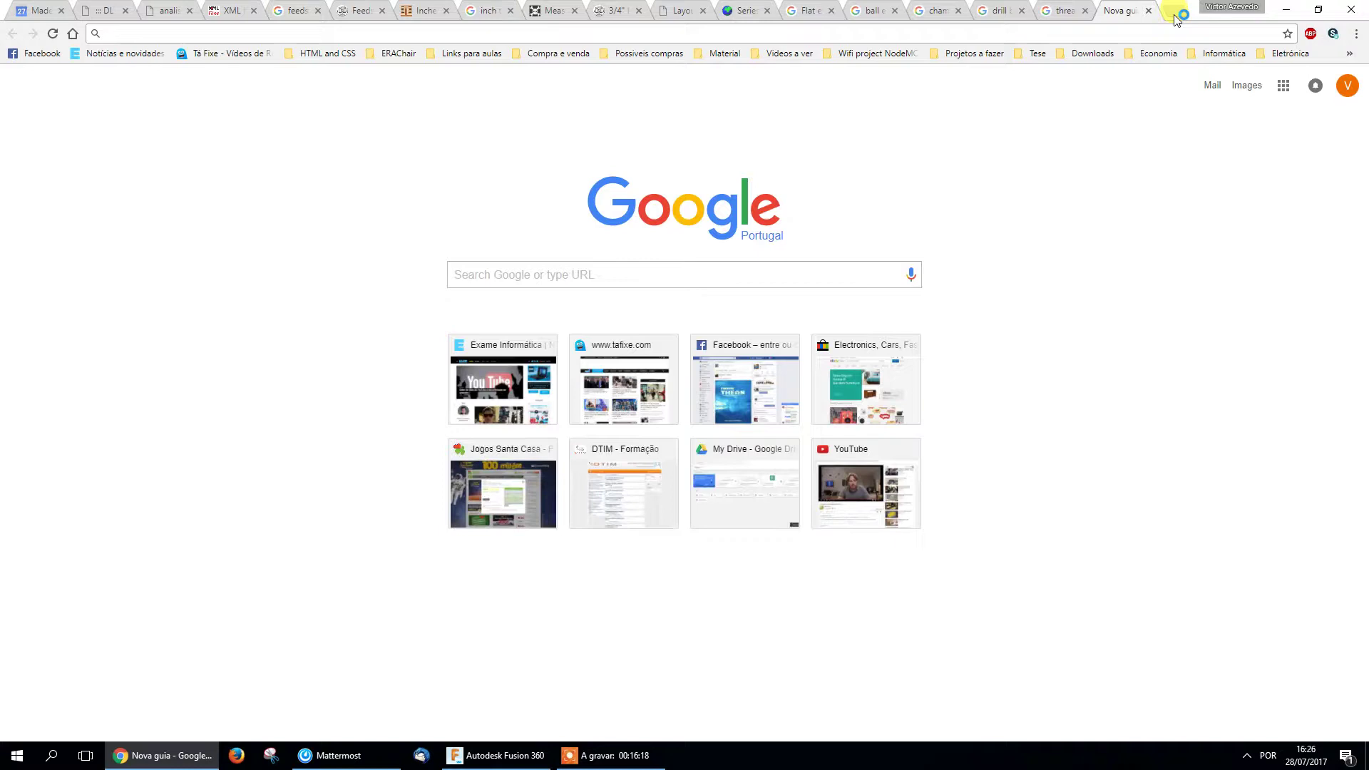
text(flat)
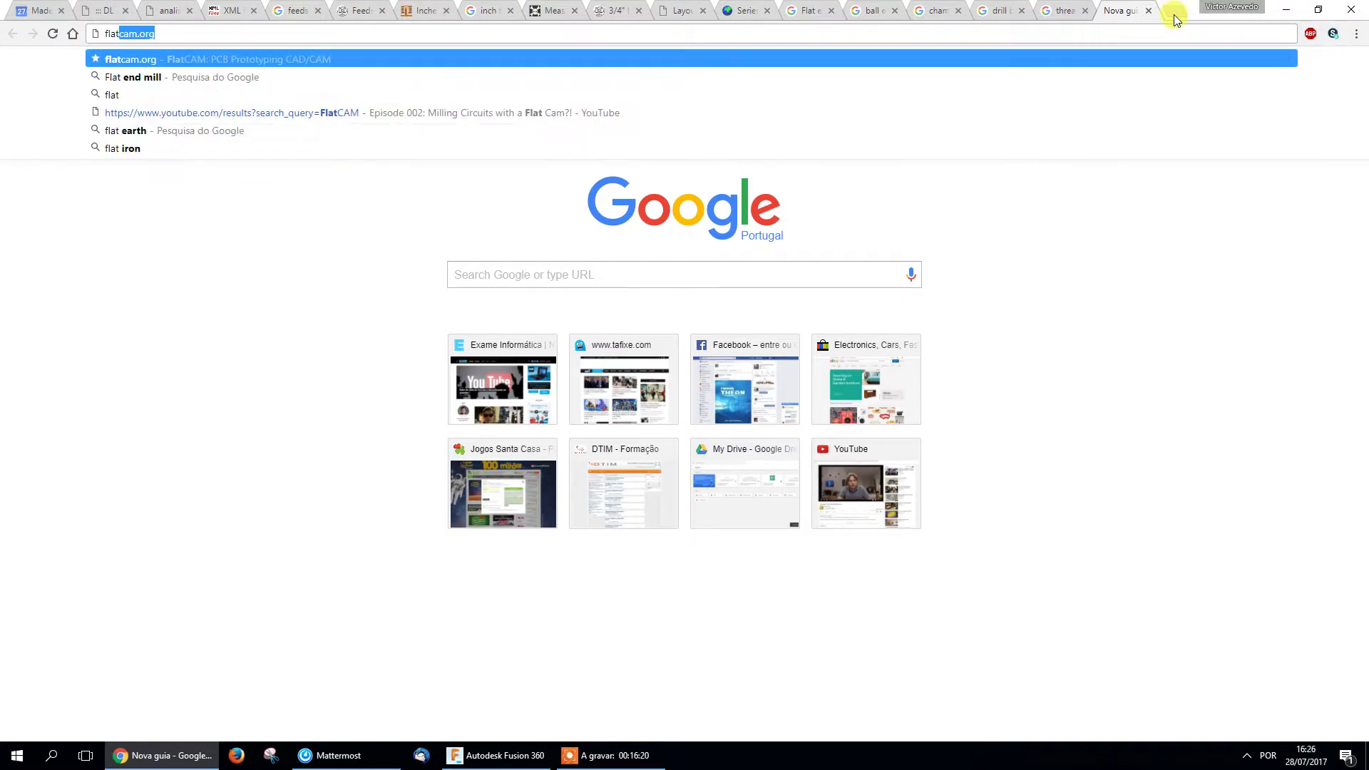
key(BackSpace)
key(BackSpace)
key(BackSpace)
key(BackSpace)
text(ace mil)
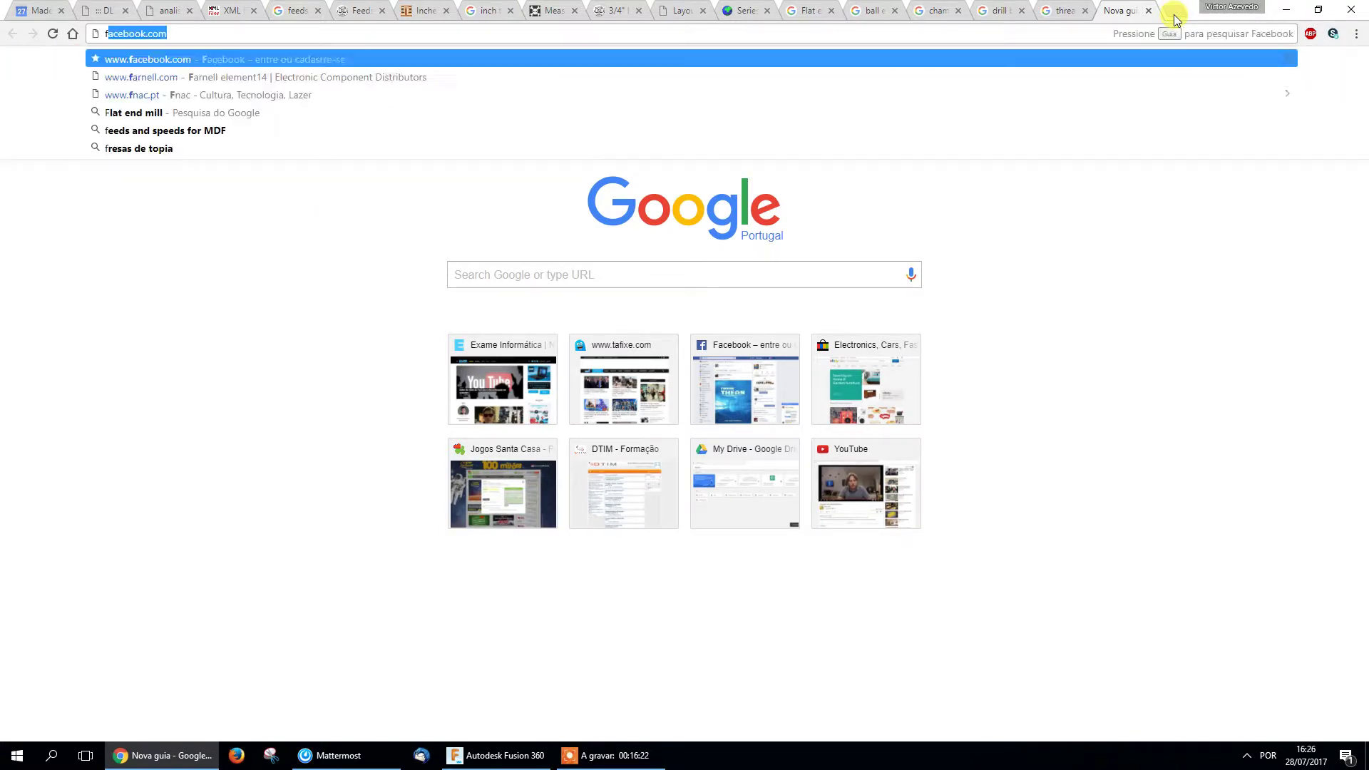
text(ling)
key(Return)
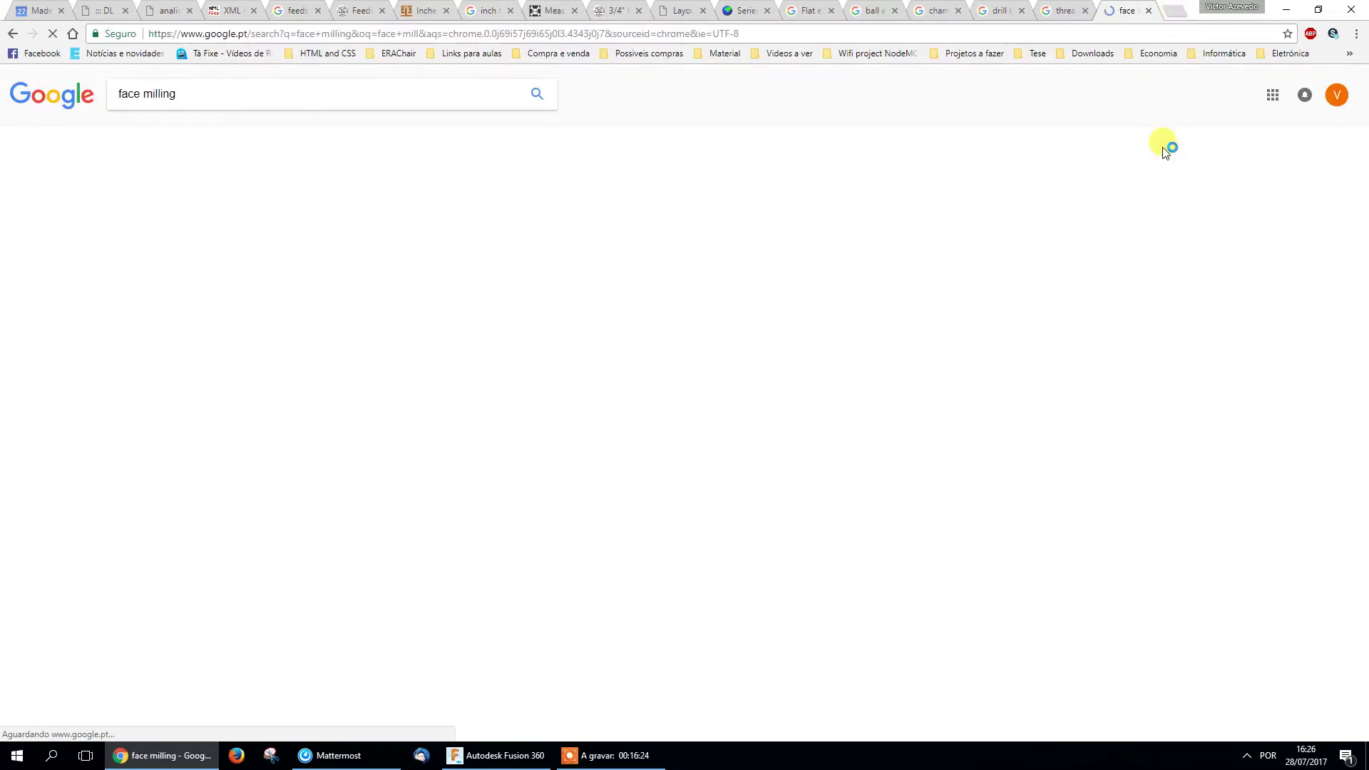
Browse the image results for face milling, examining the Wikipedia face mill shell picture and the other cutter photos.
click(169, 137)
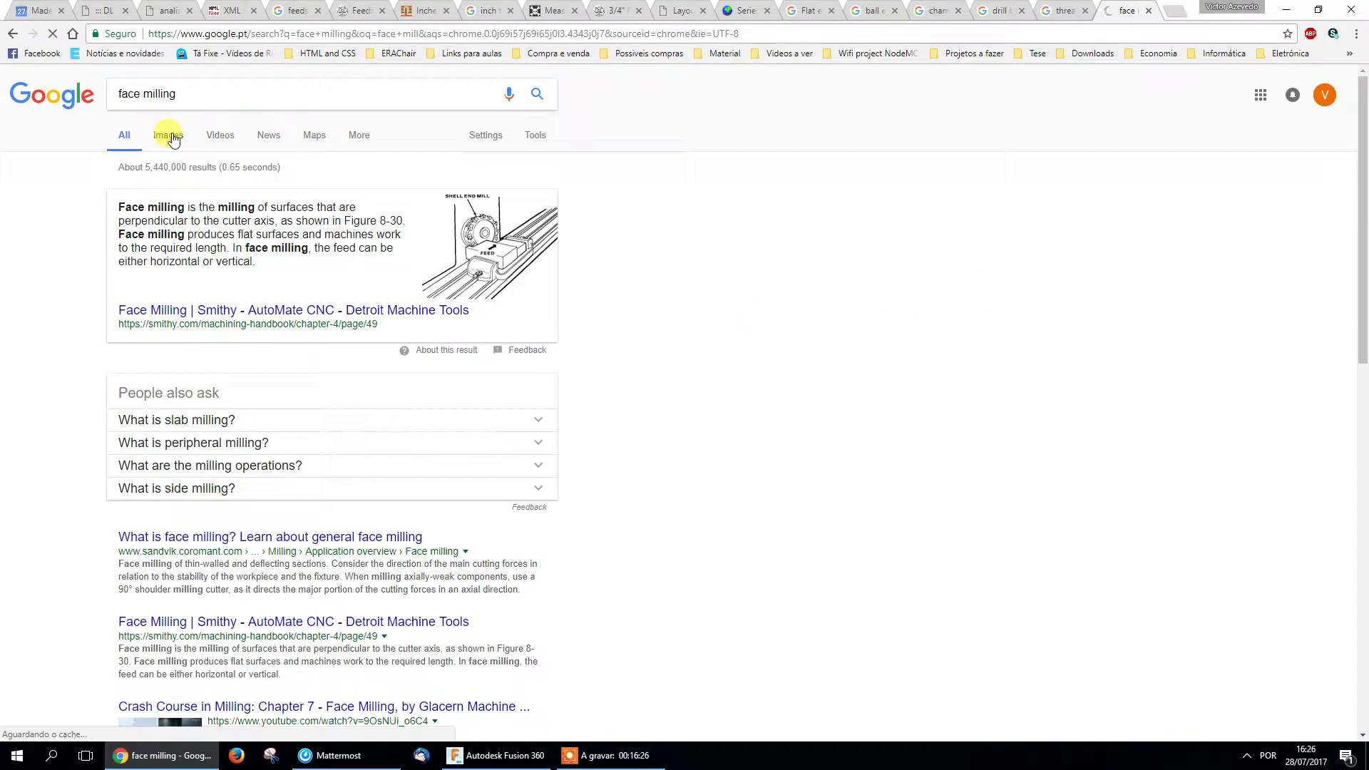
scroll(428, 214, down, 1)
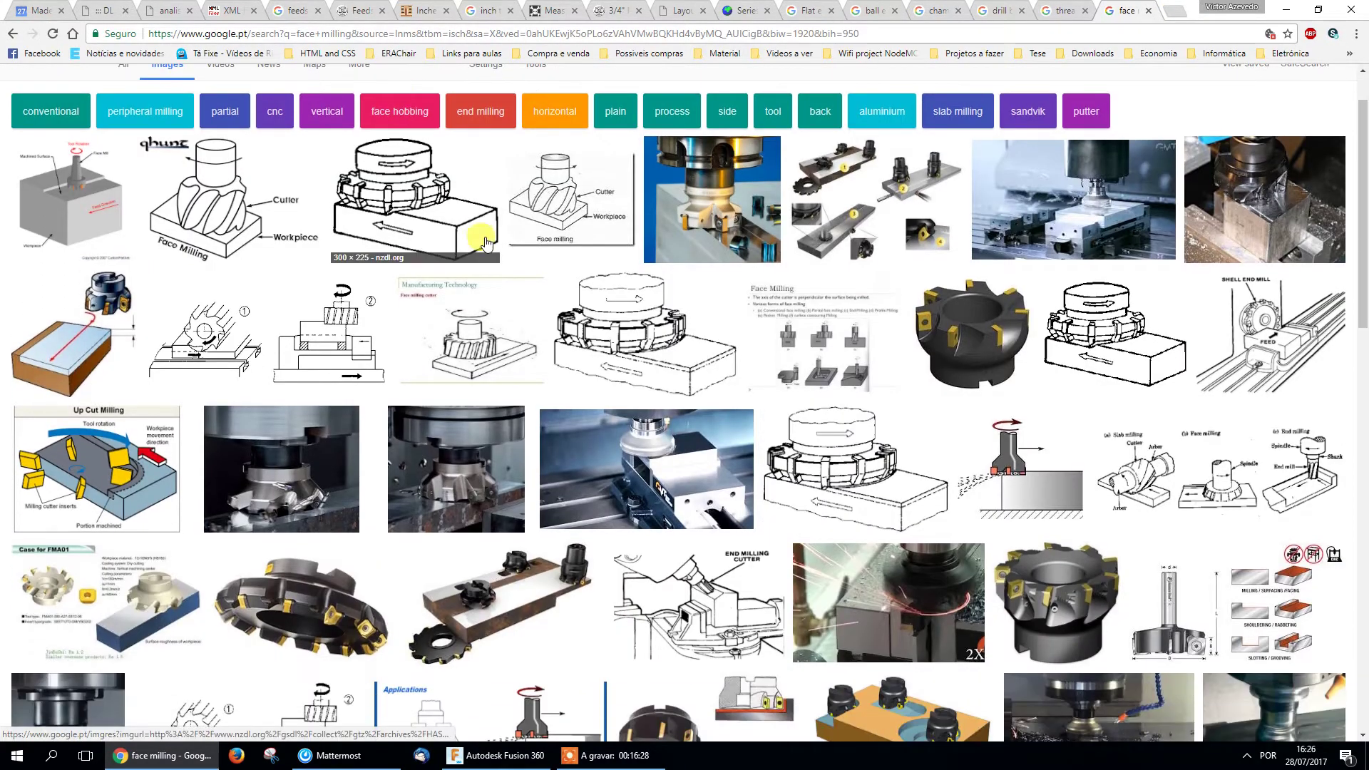
click(966, 330)
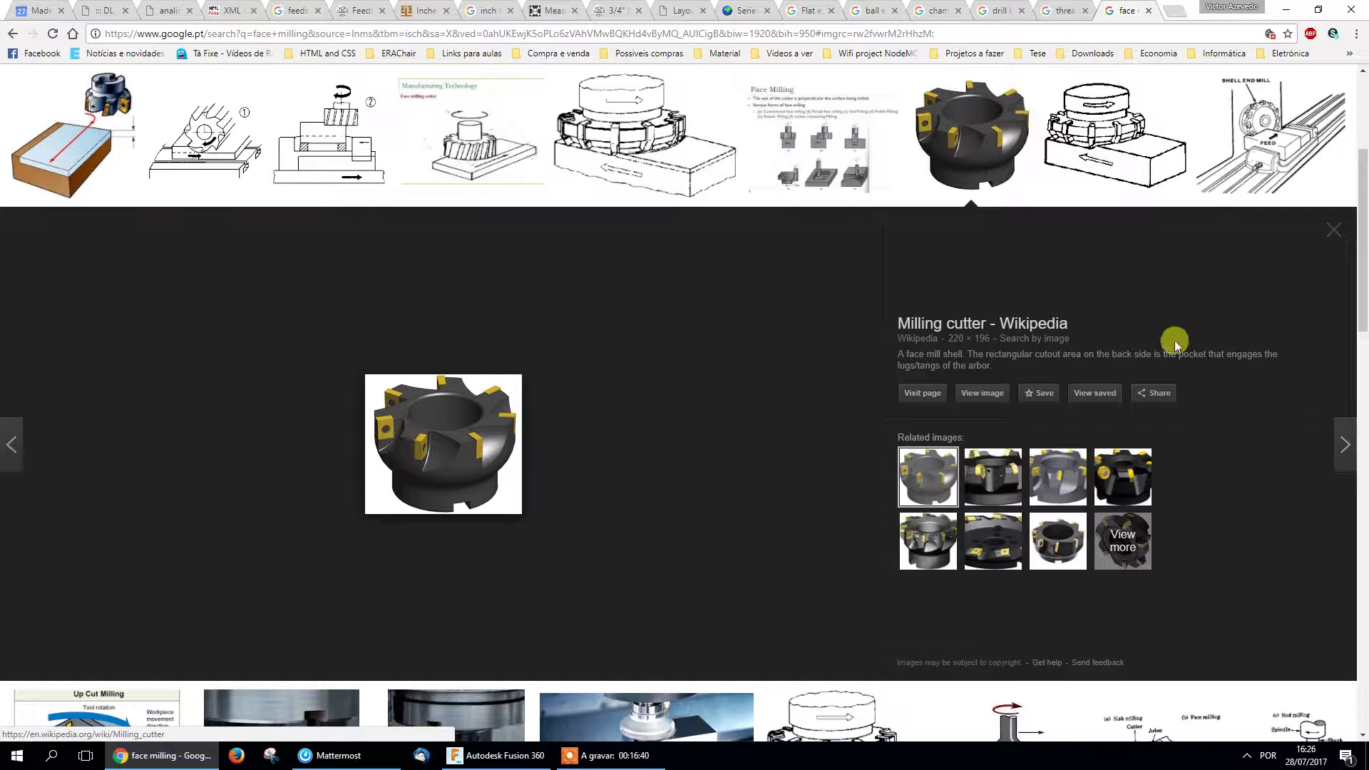
click(1331, 231)
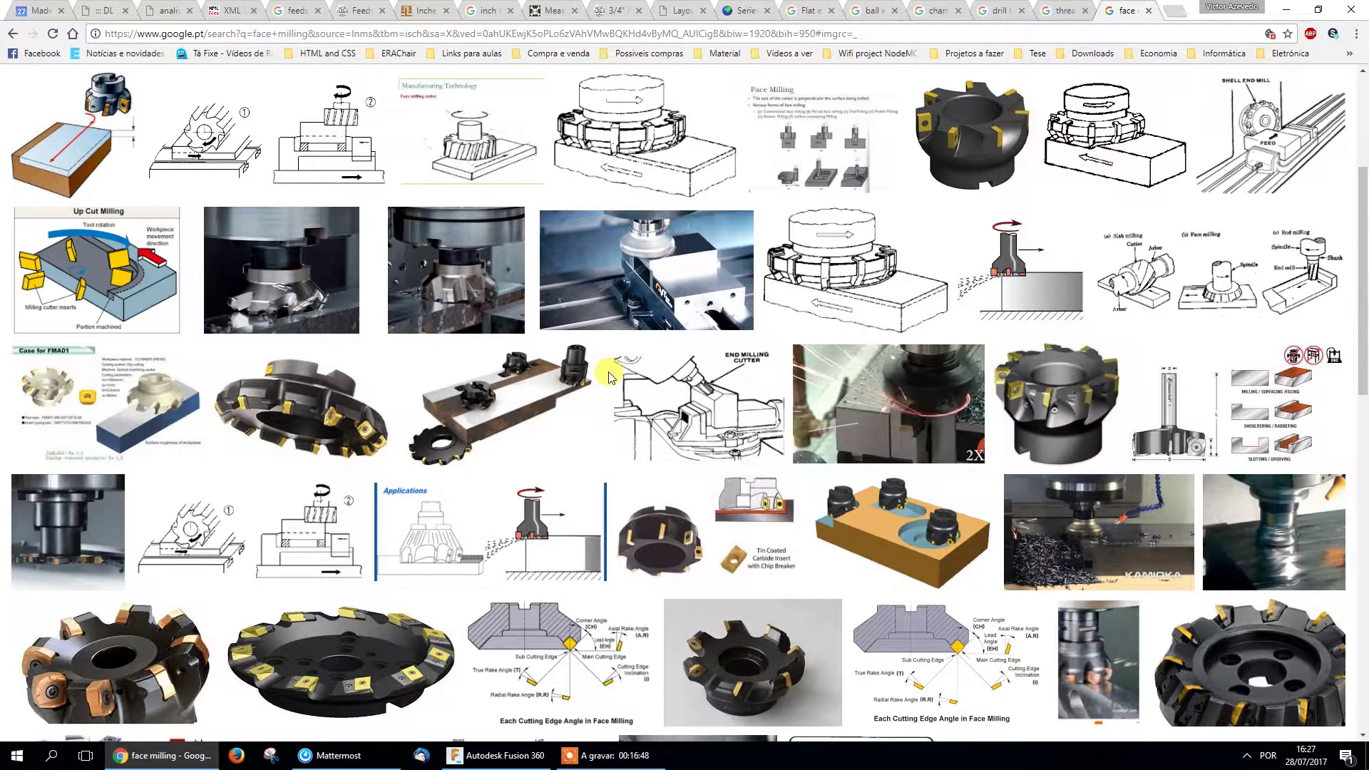
scroll(727, 368, down, 1)
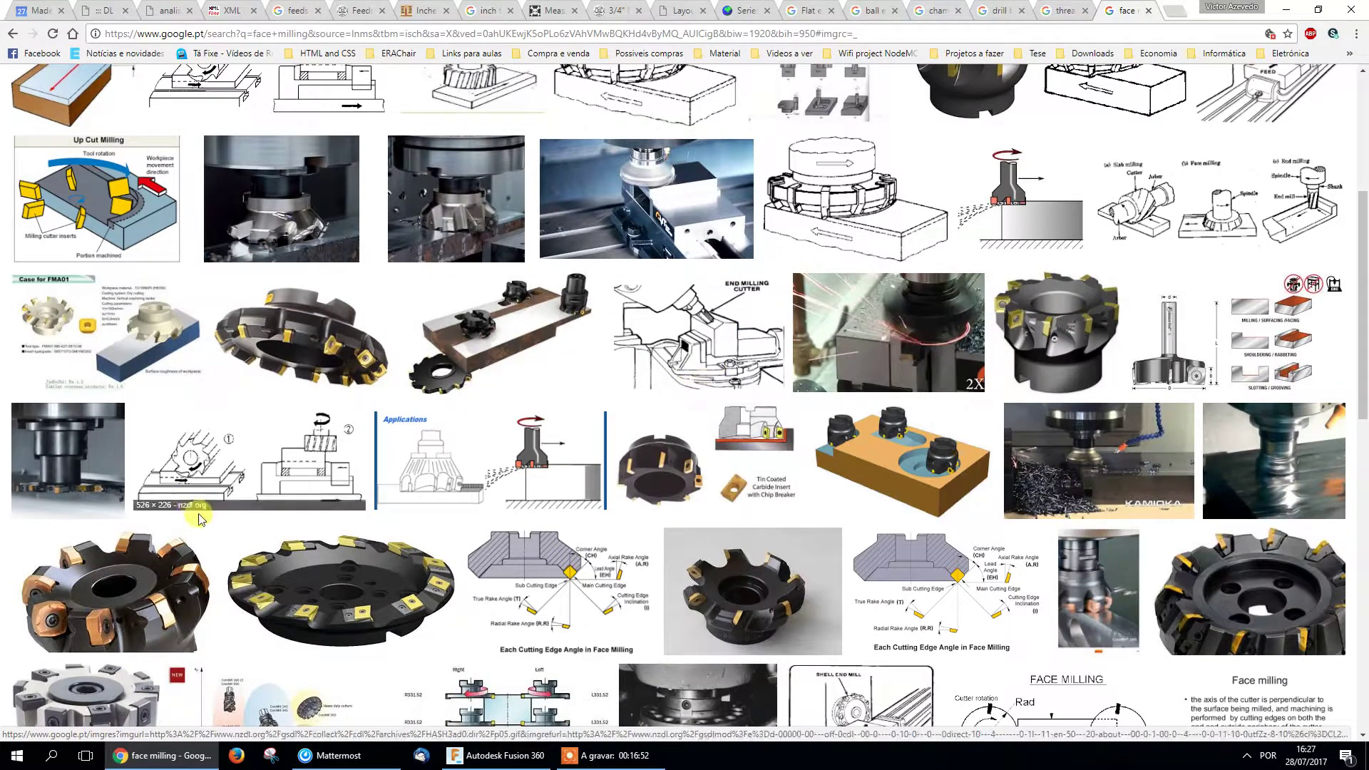
scroll(118, 576, down, 2)
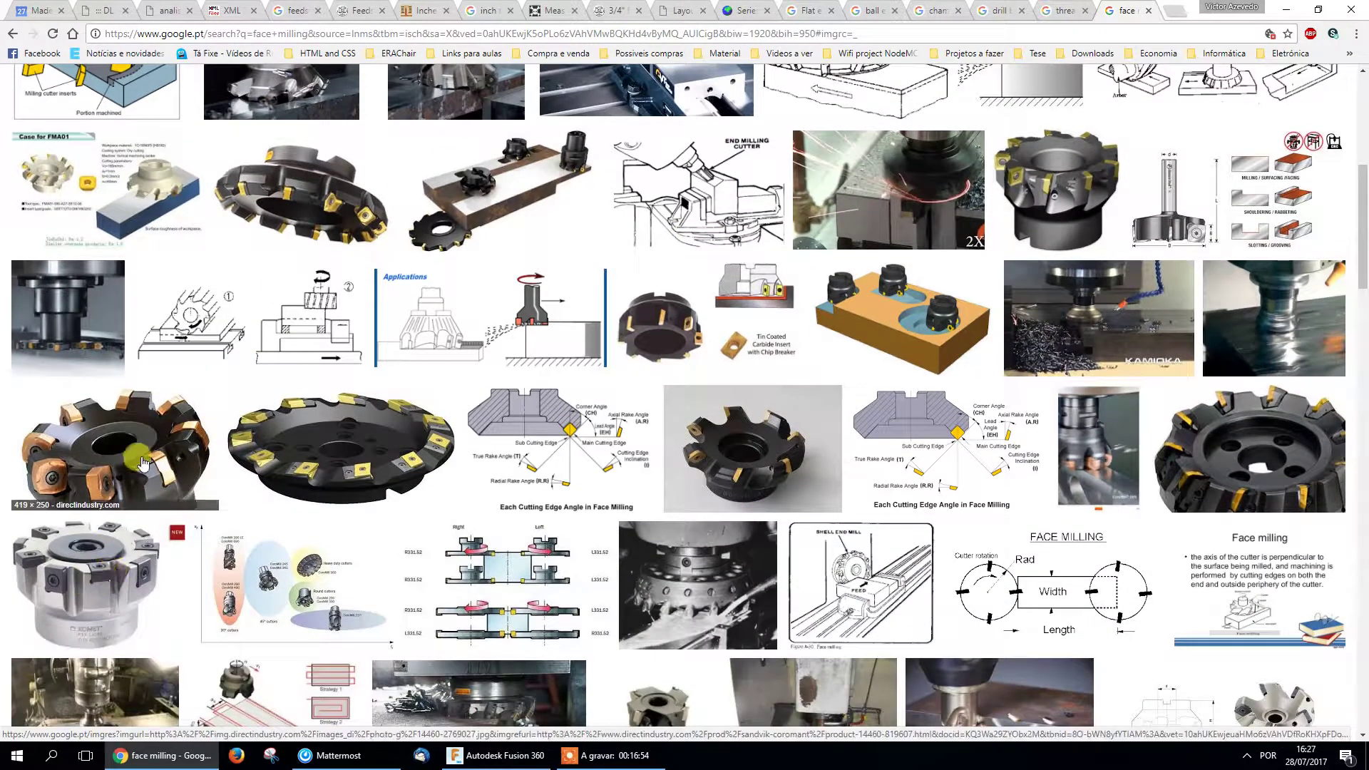
scroll(708, 497, up, 3)
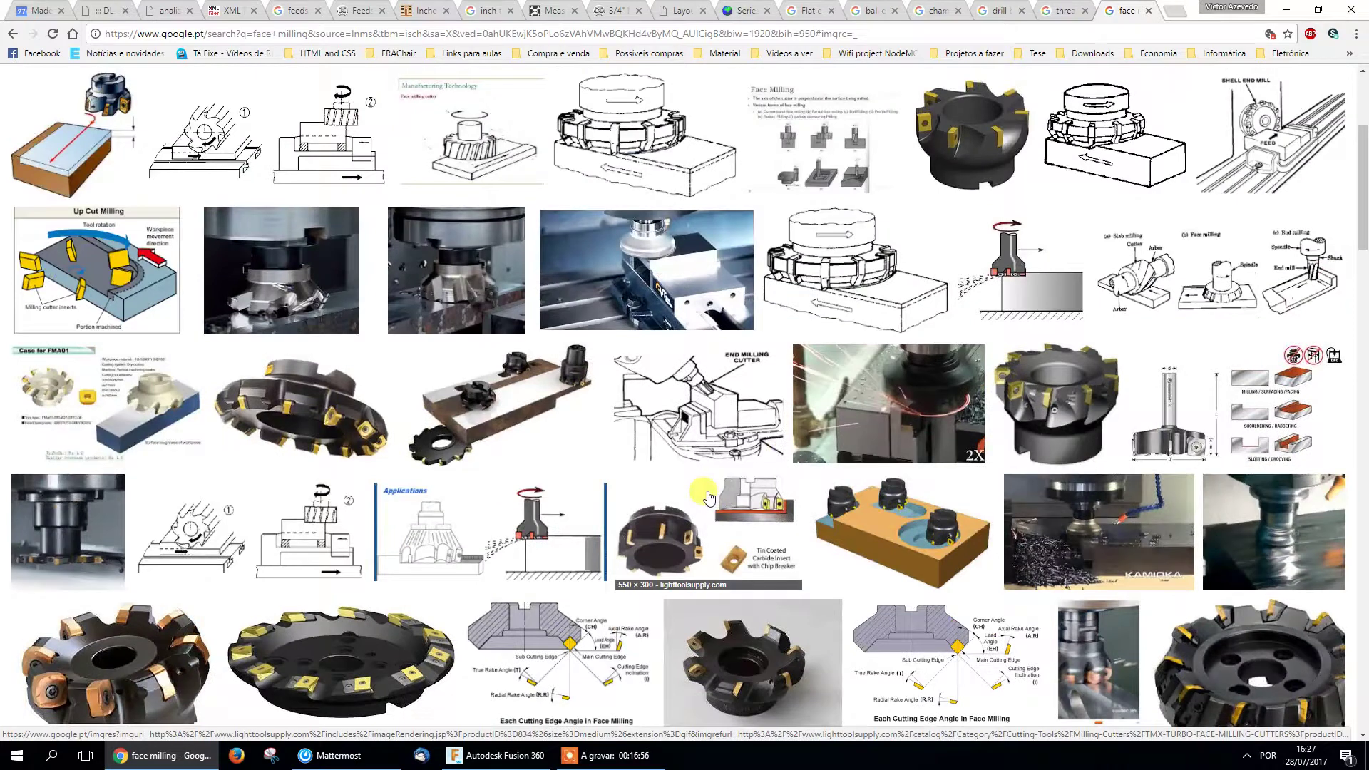
Examine the already open image results for flat end mills, ball end mills, chamfer mills, drill bits and thread bits.
click(811, 13)
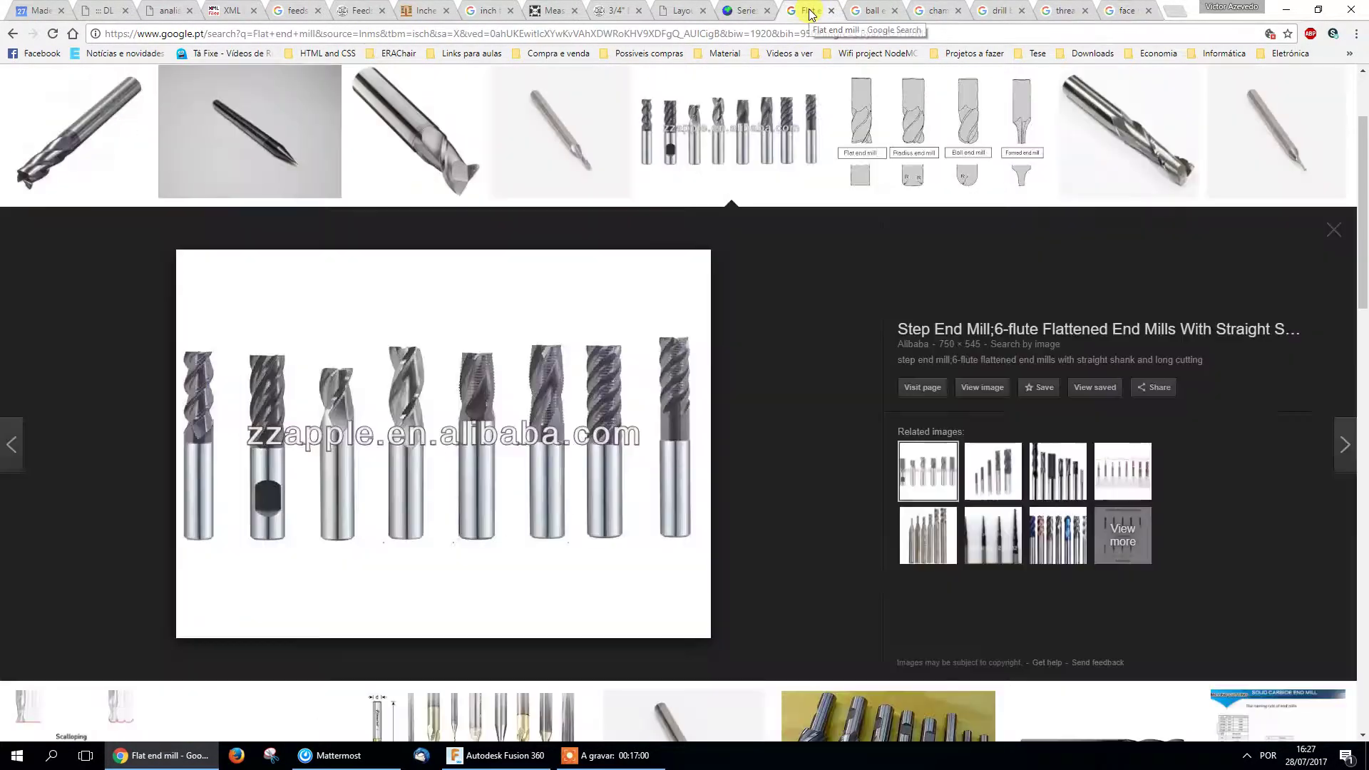
right_click(768, 354)
click(759, 294)
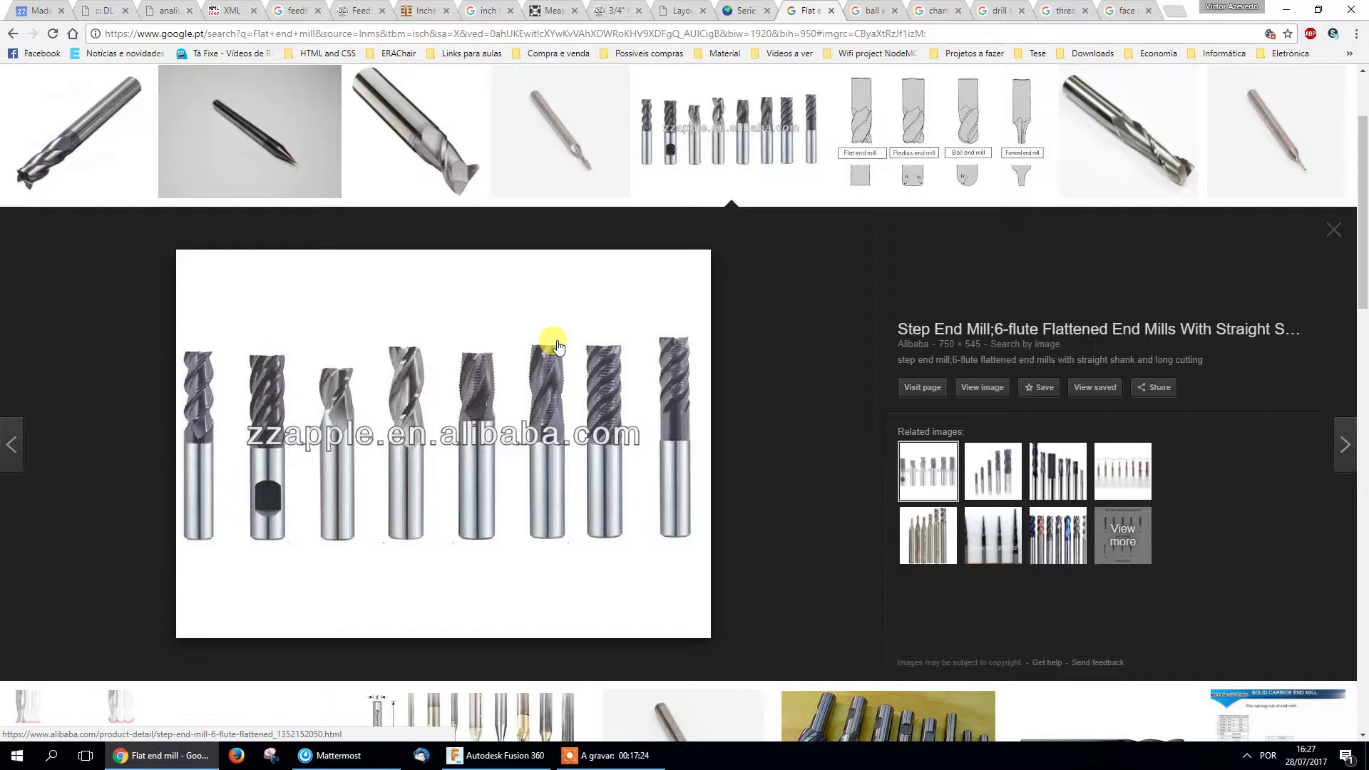
click(871, 13)
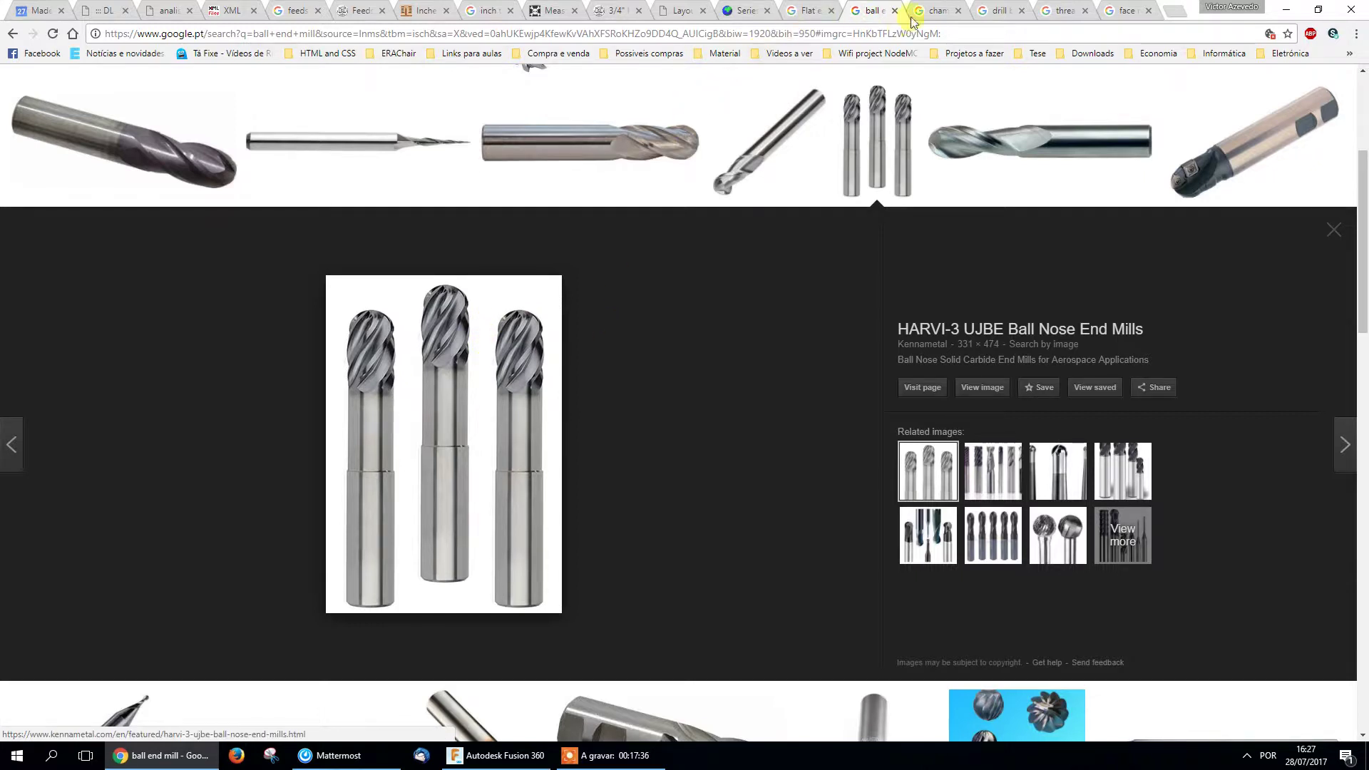
click(932, 13)
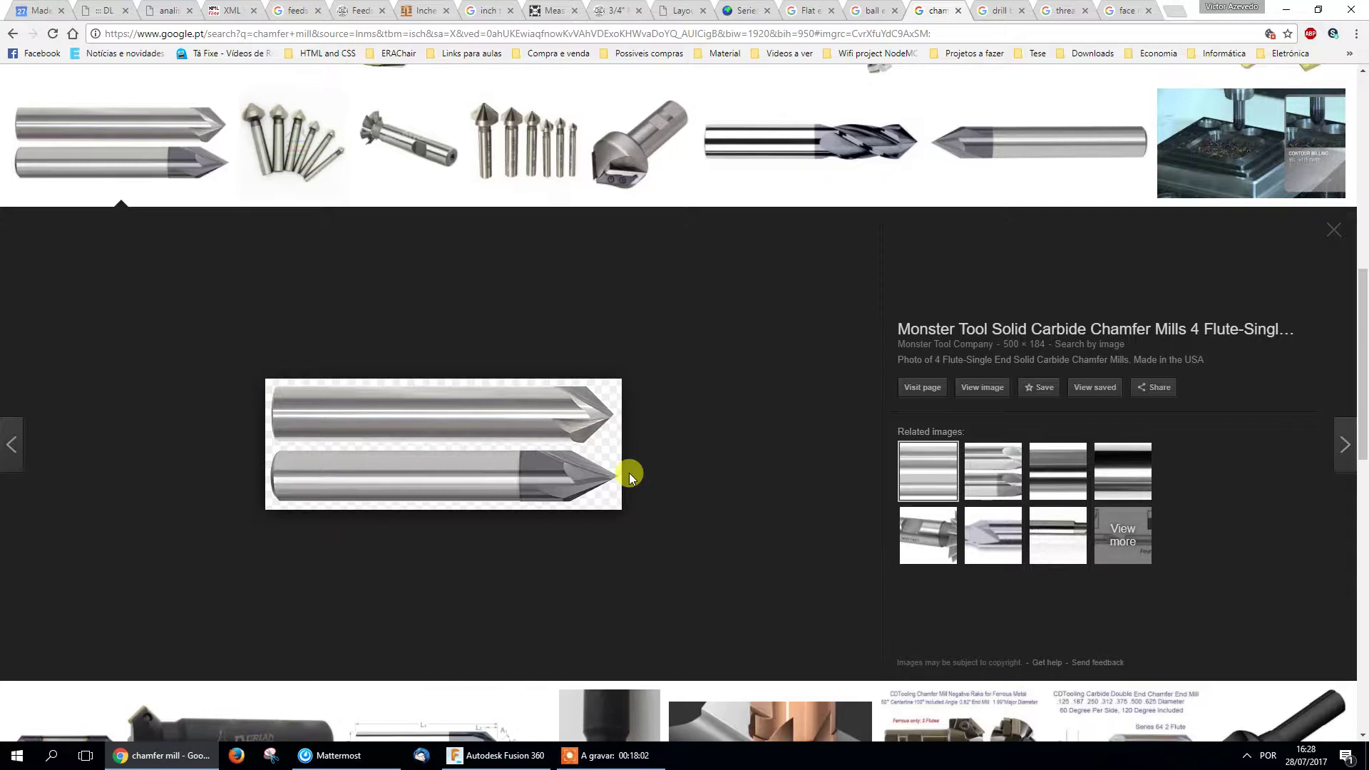
click(996, 10)
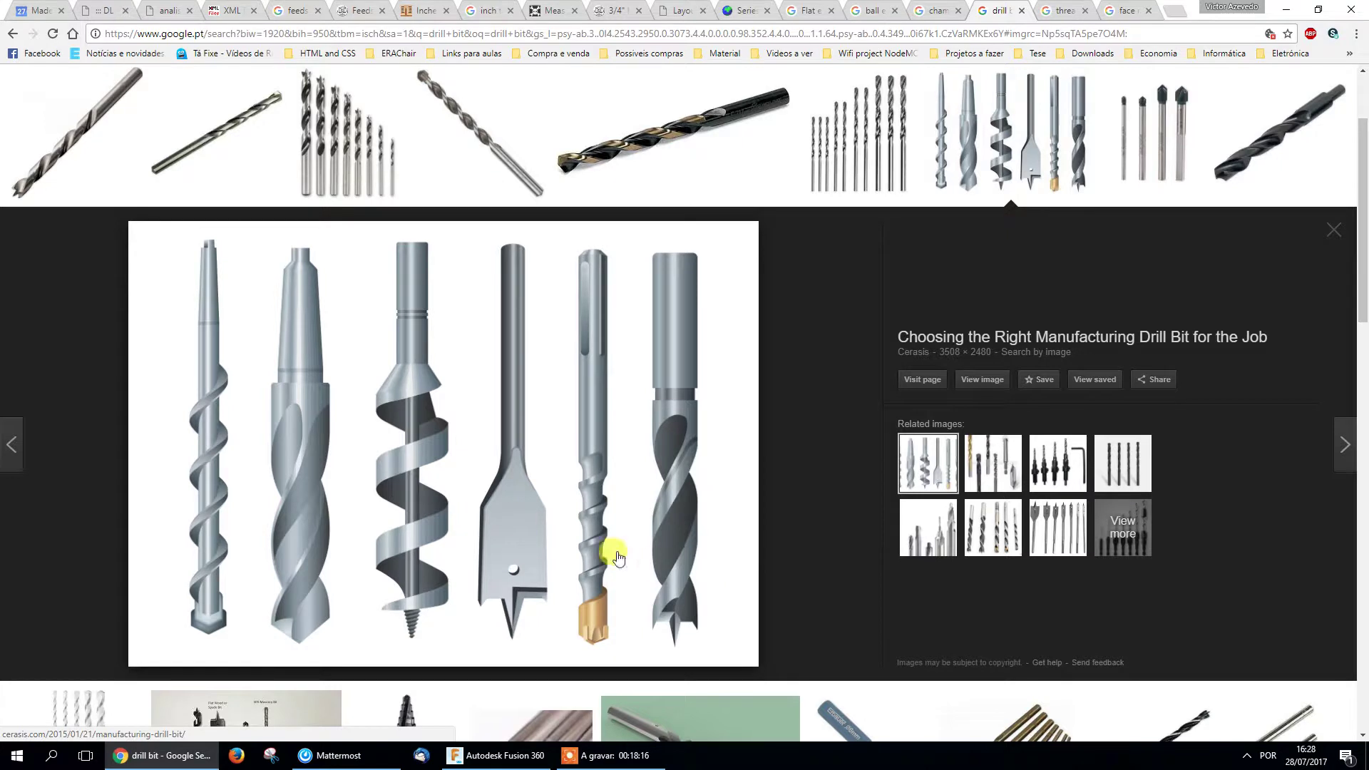
click(1059, 11)
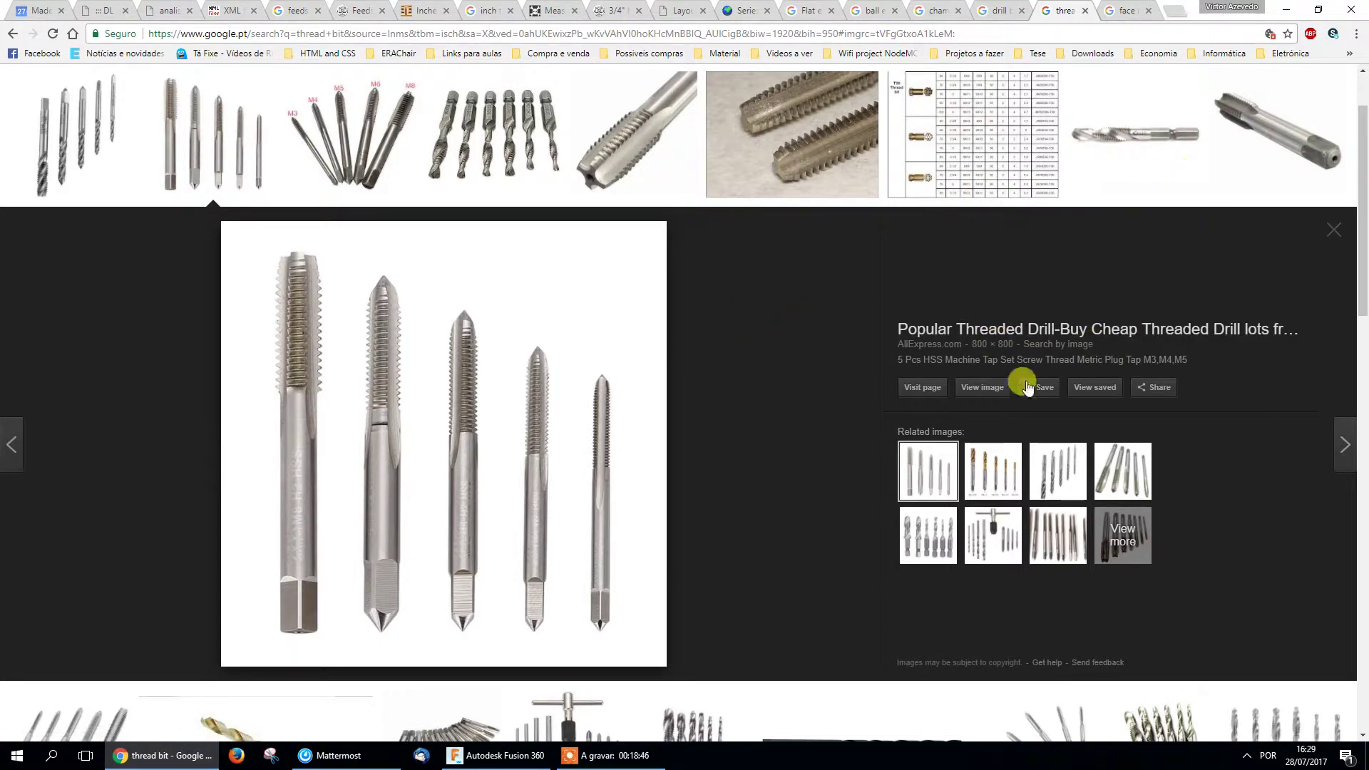
Return to Fusion 360 and, with only face mills listed, assign the Ø50 mm face mill from Tutorial - Metric to the Face operation.
click(522, 757)
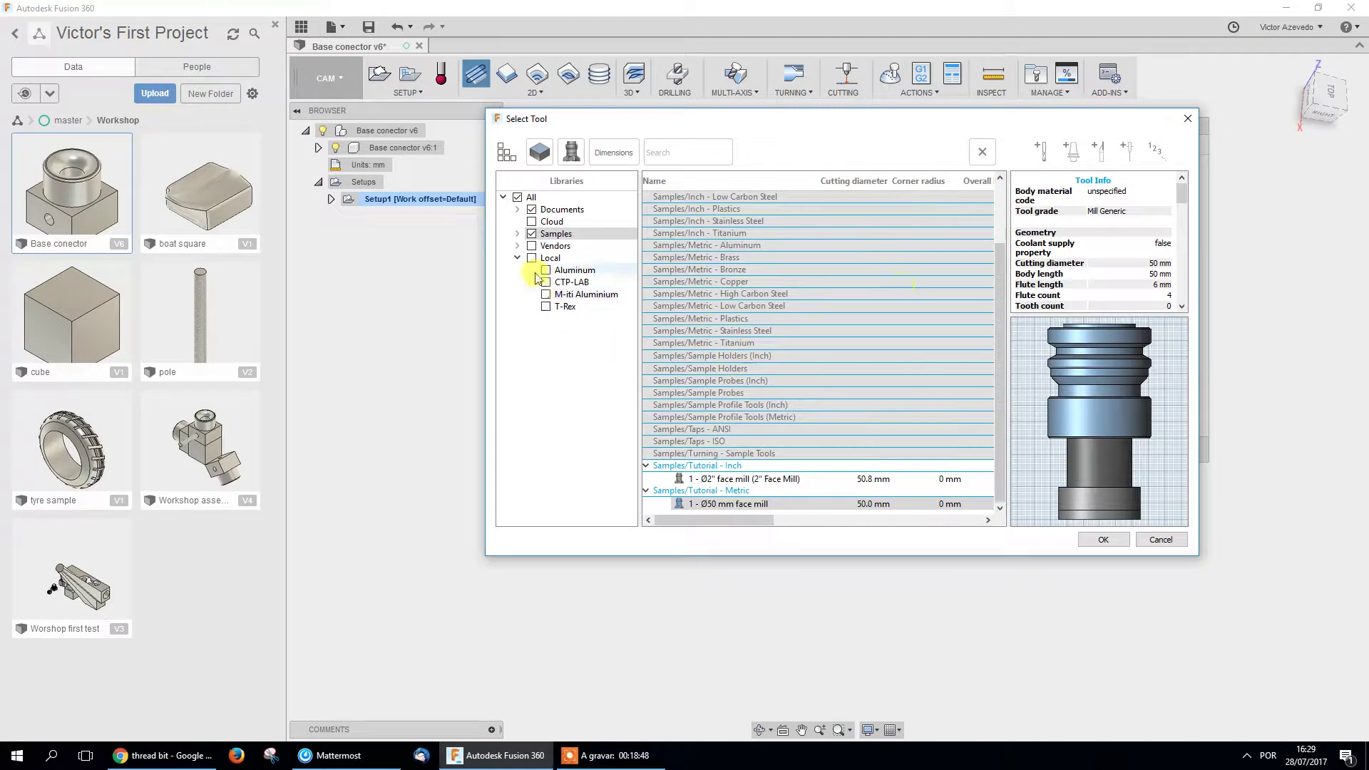
click(570, 156)
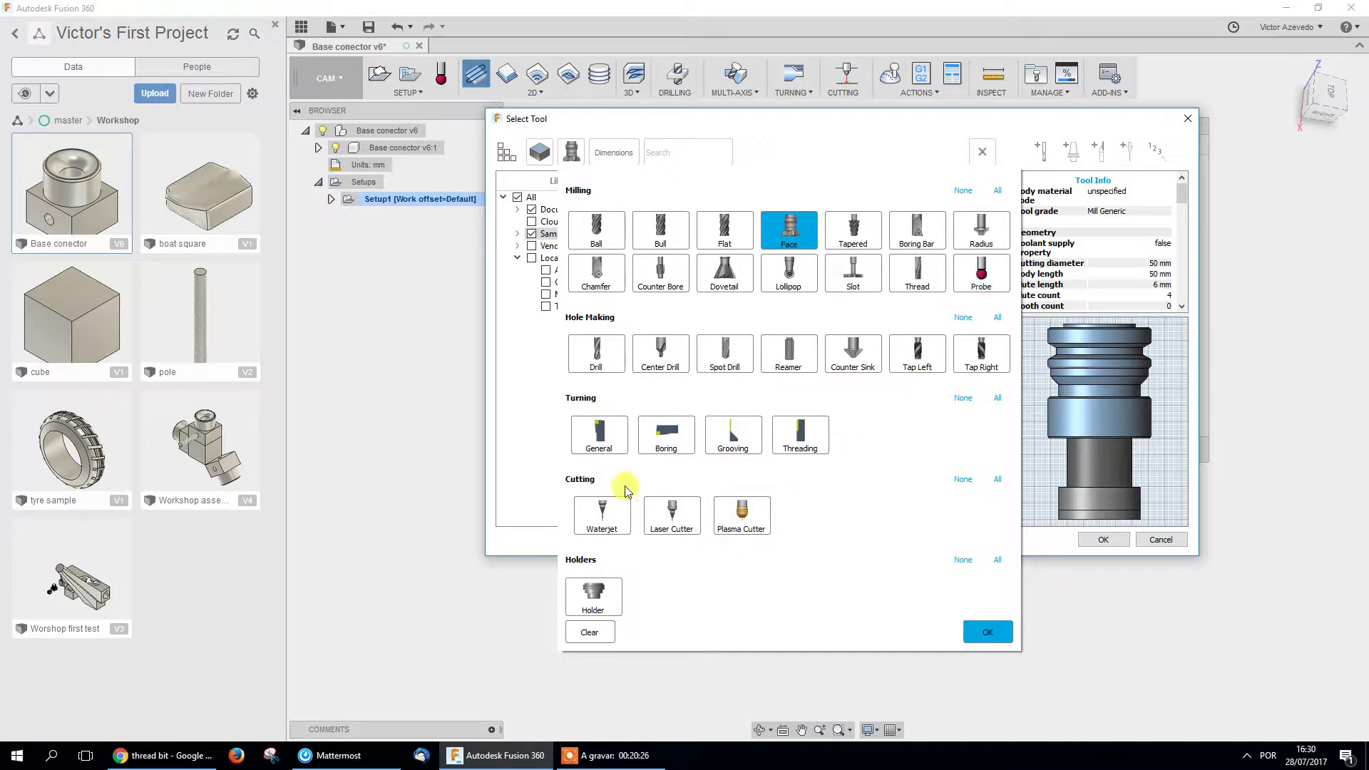
click(991, 635)
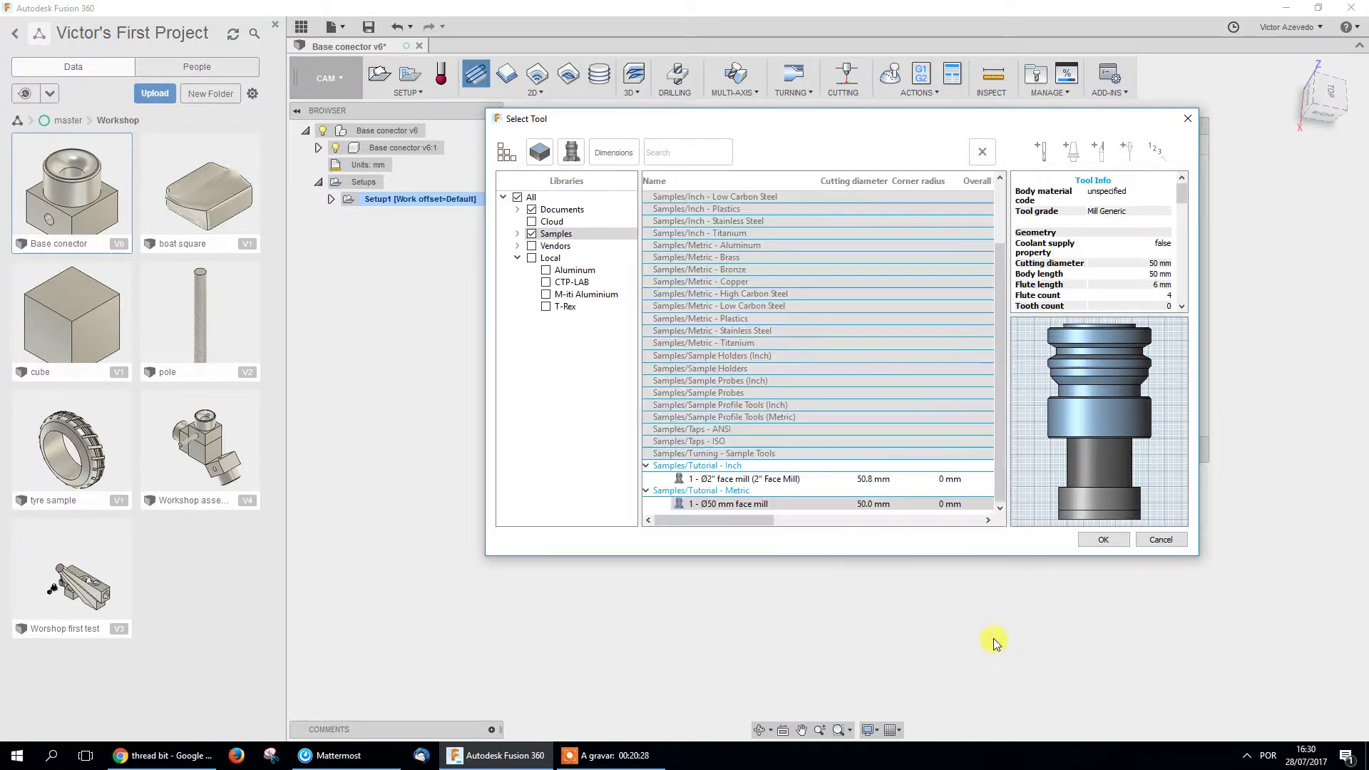
click(749, 479)
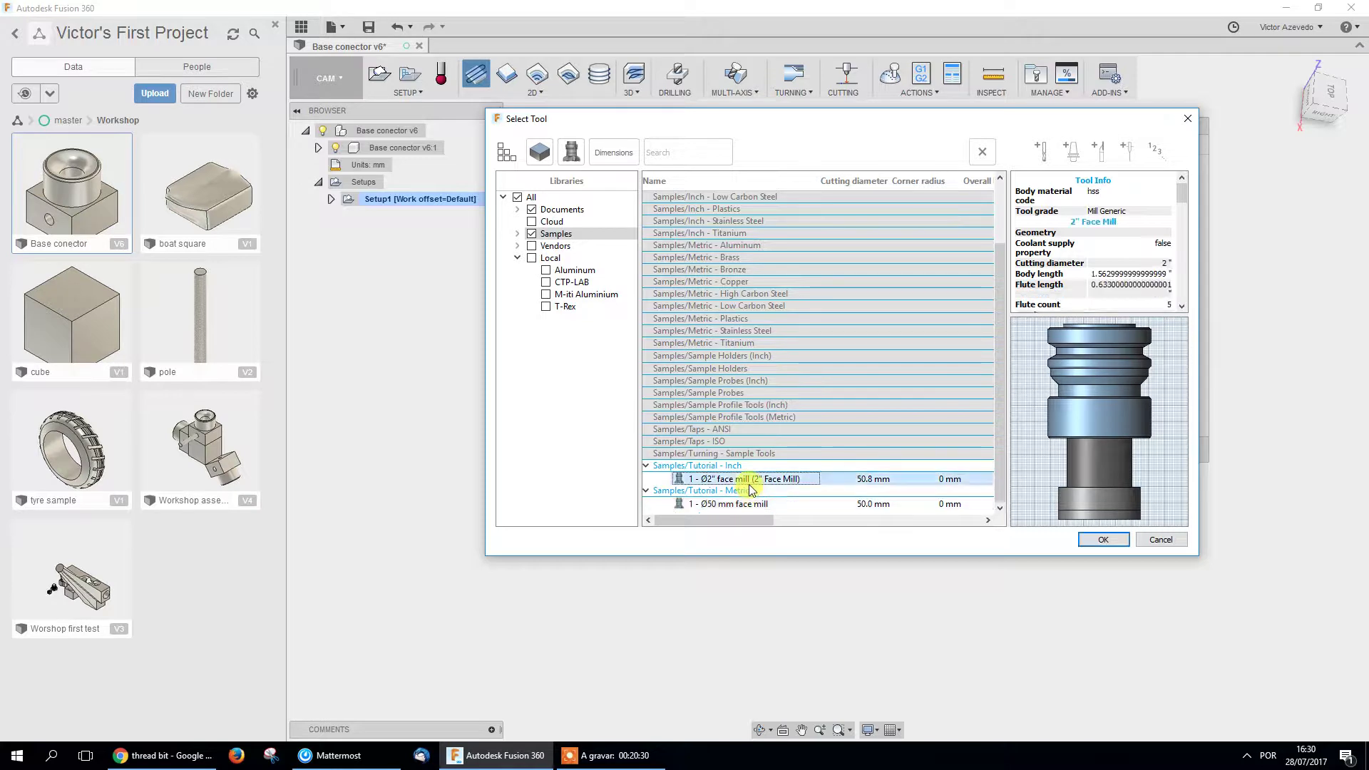
click(751, 507)
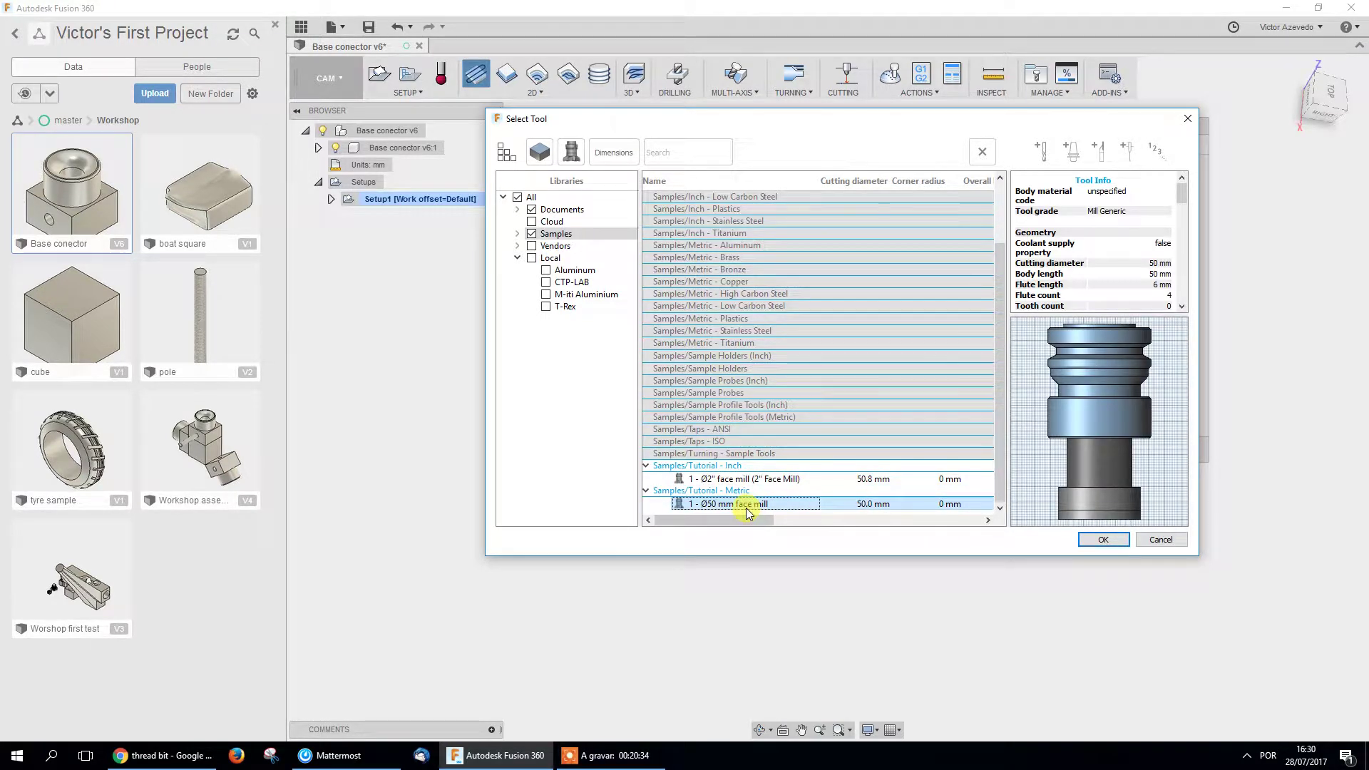
click(571, 152)
click(779, 236)
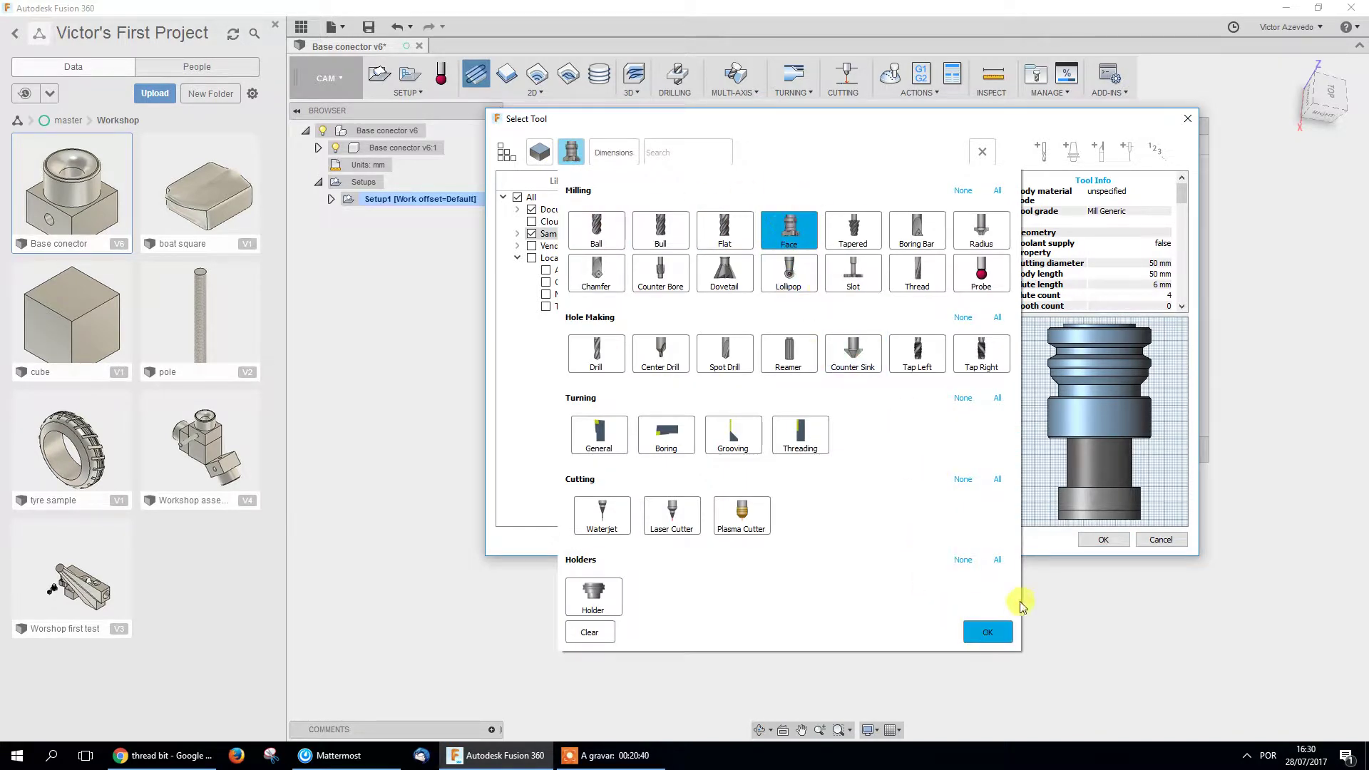
click(987, 630)
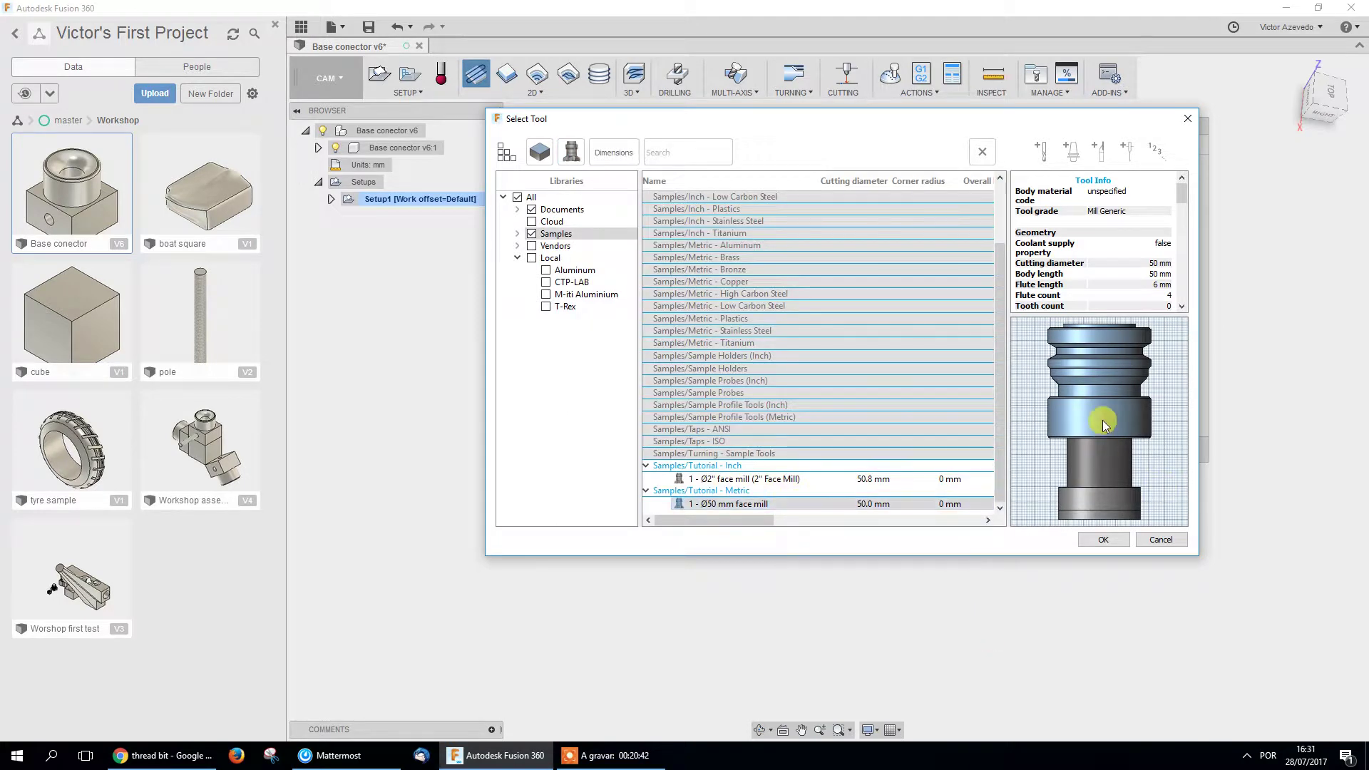
click(1106, 540)
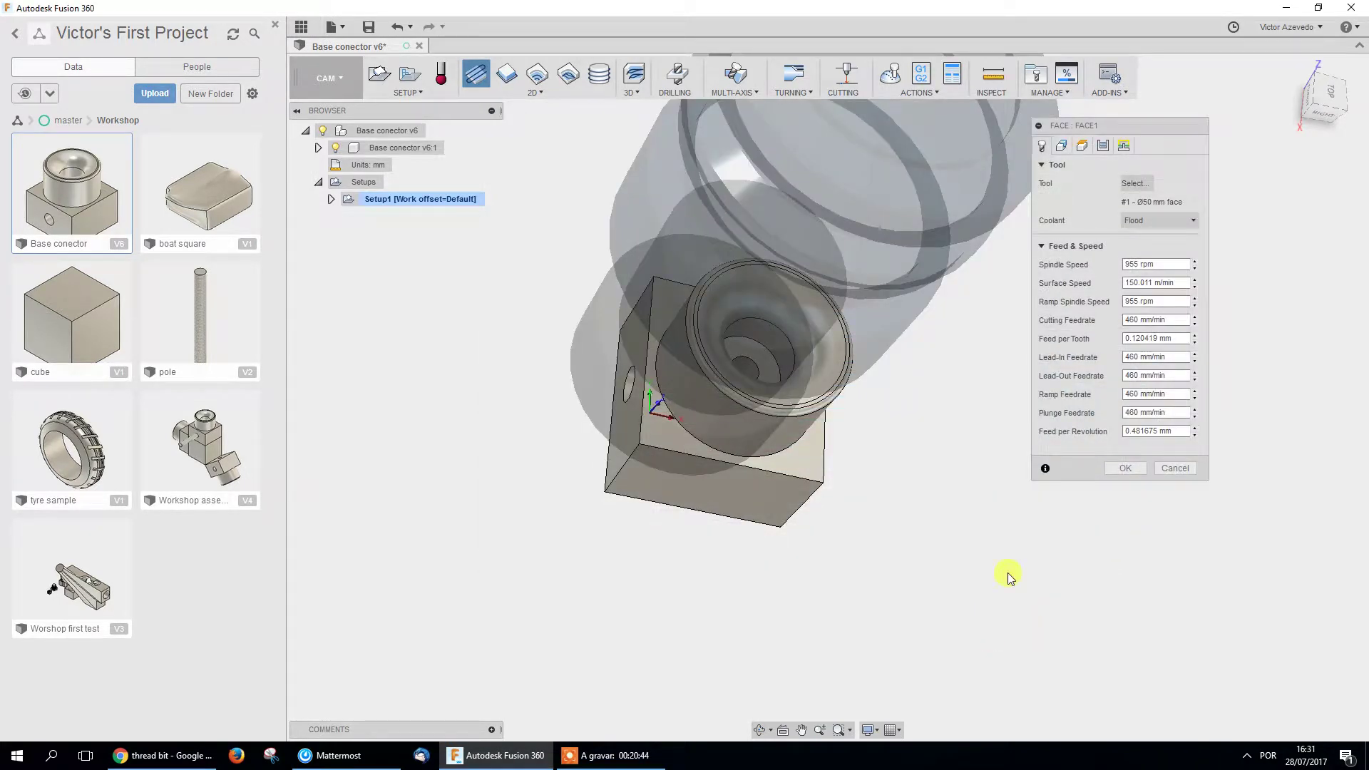
Inspect the face mill relative to the part and review the Face operation's coolant options and feed and speed settings.
scroll(924, 380, down, 3)
shift+middle_drag(963, 378, 811, 437)
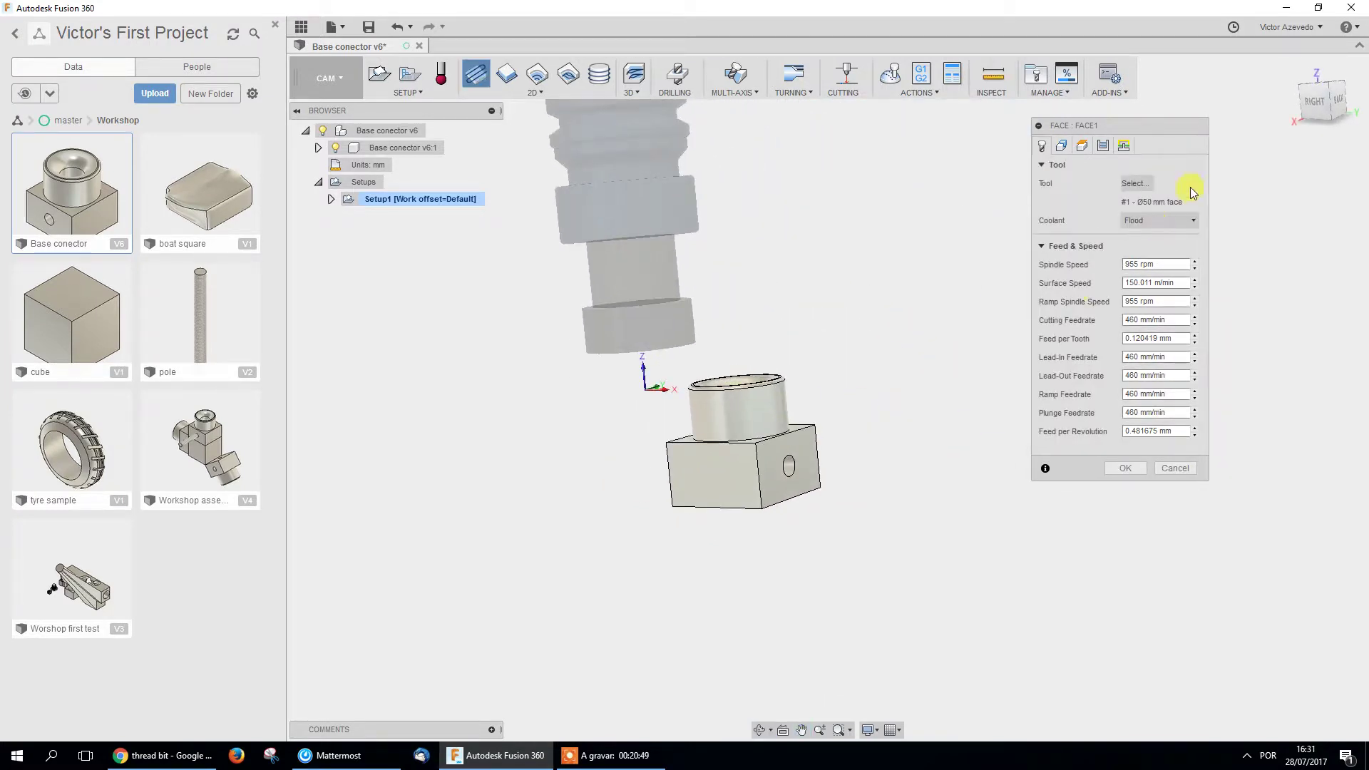
click(1157, 223)
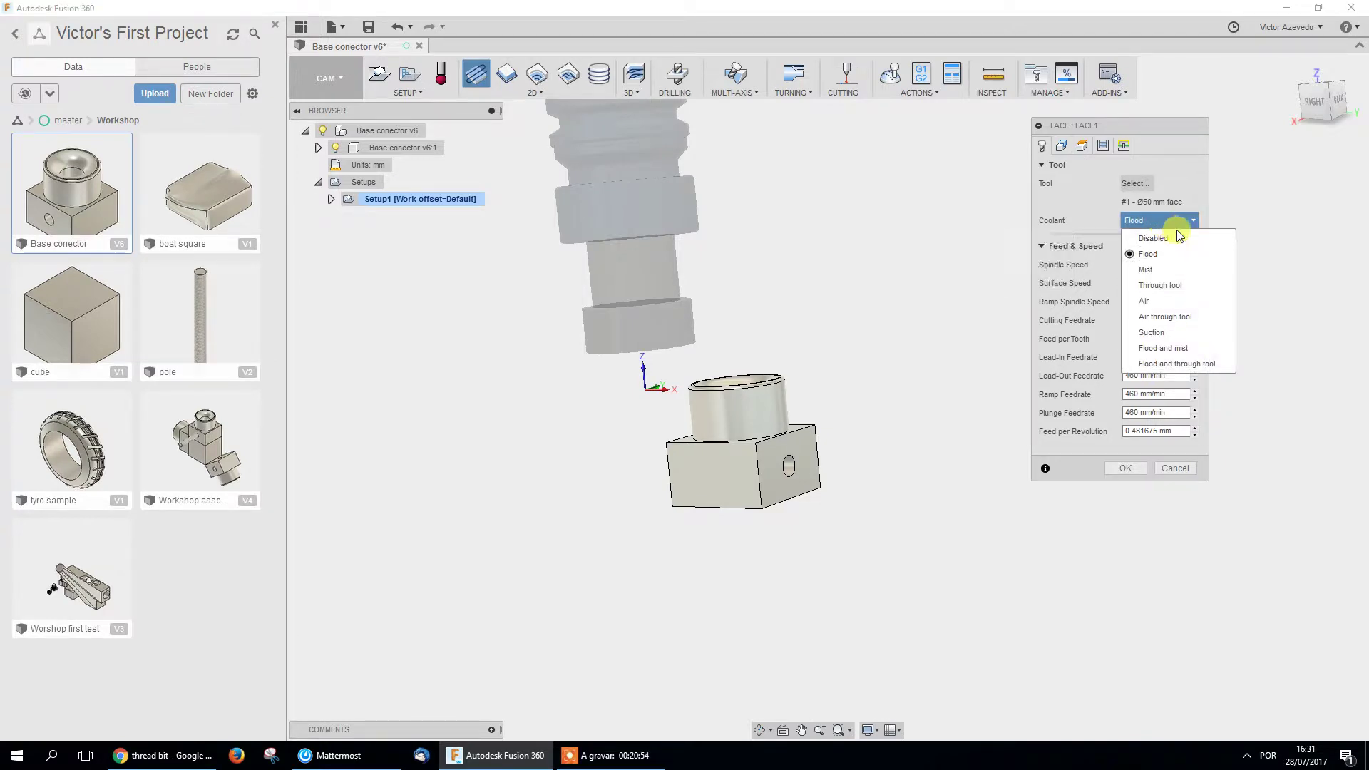
click(1178, 223)
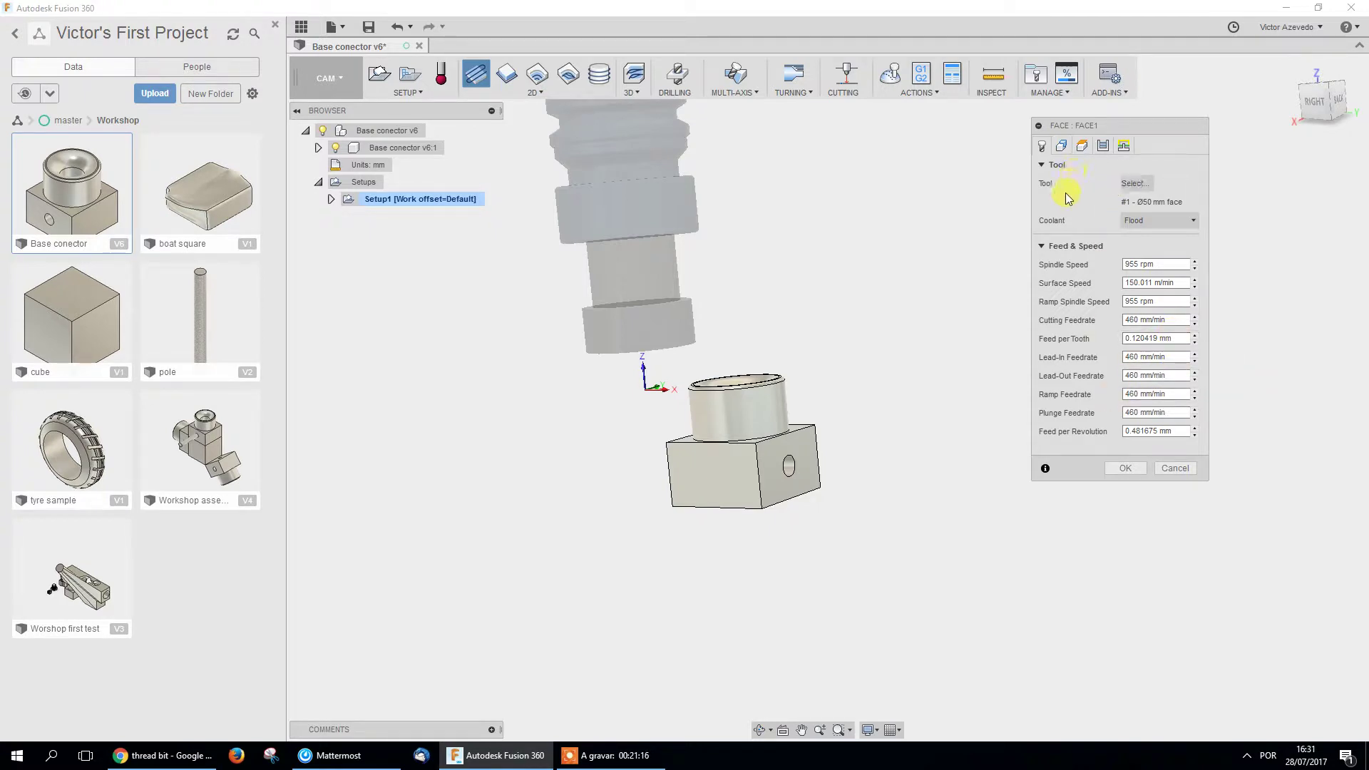
click(1063, 146)
click(1042, 146)
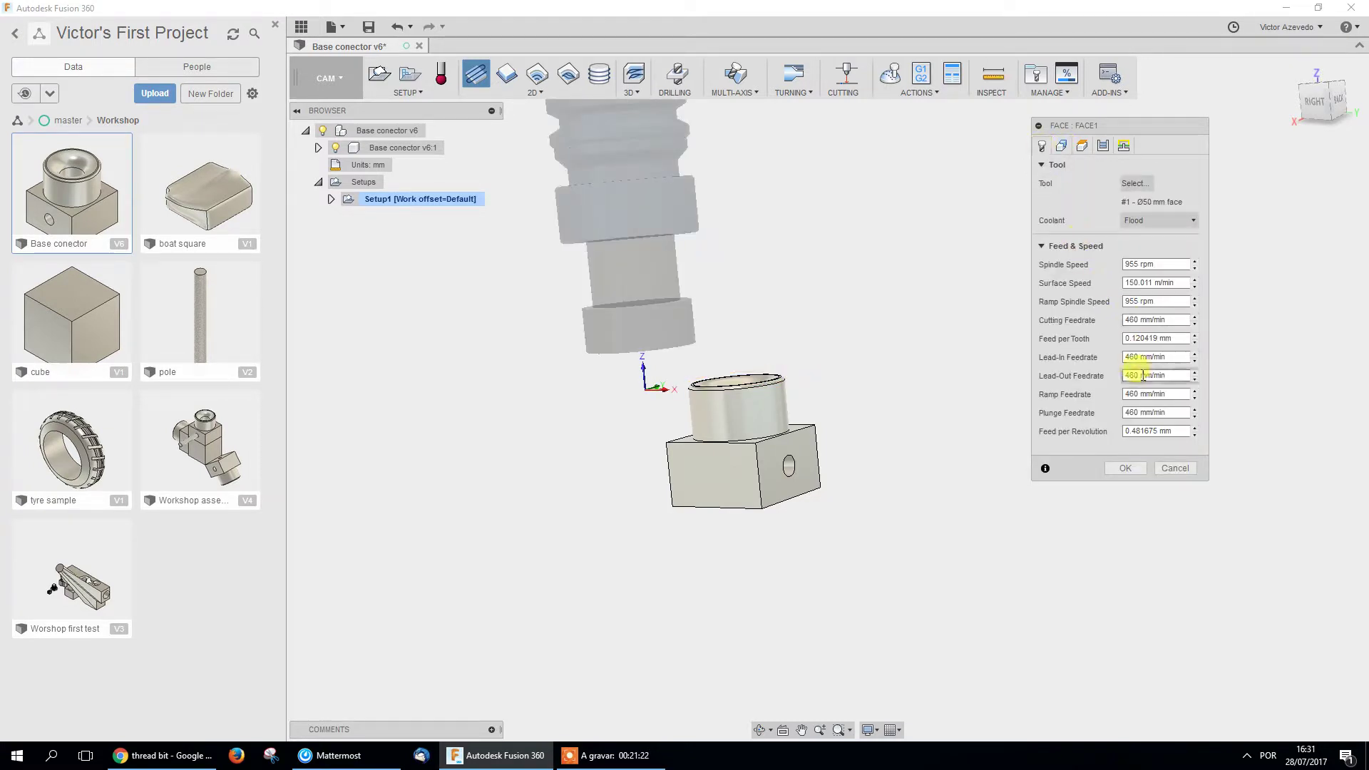
Reopen the tool library for the Face operation and filter out bull nose and flat end mills, leaving only face mills.
click(1136, 184)
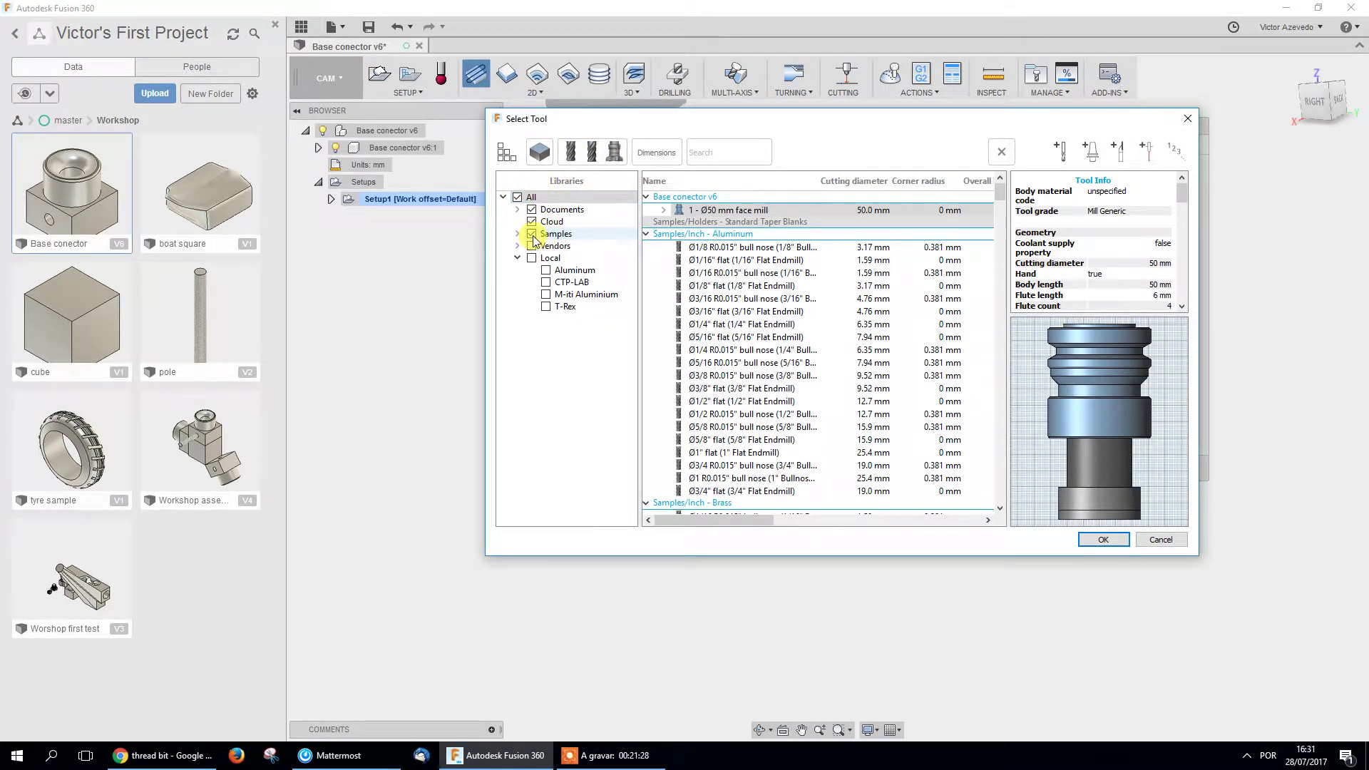
click(591, 151)
click(660, 228)
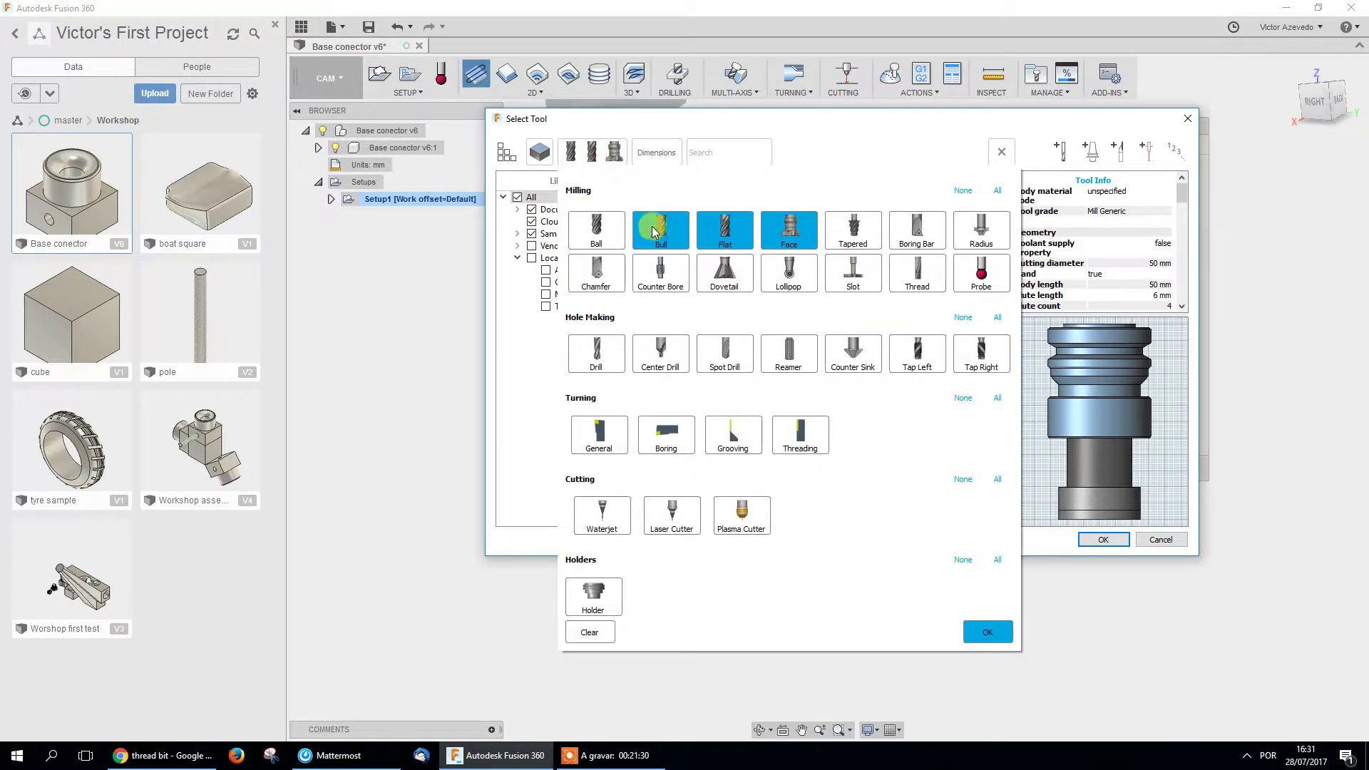
click(705, 235)
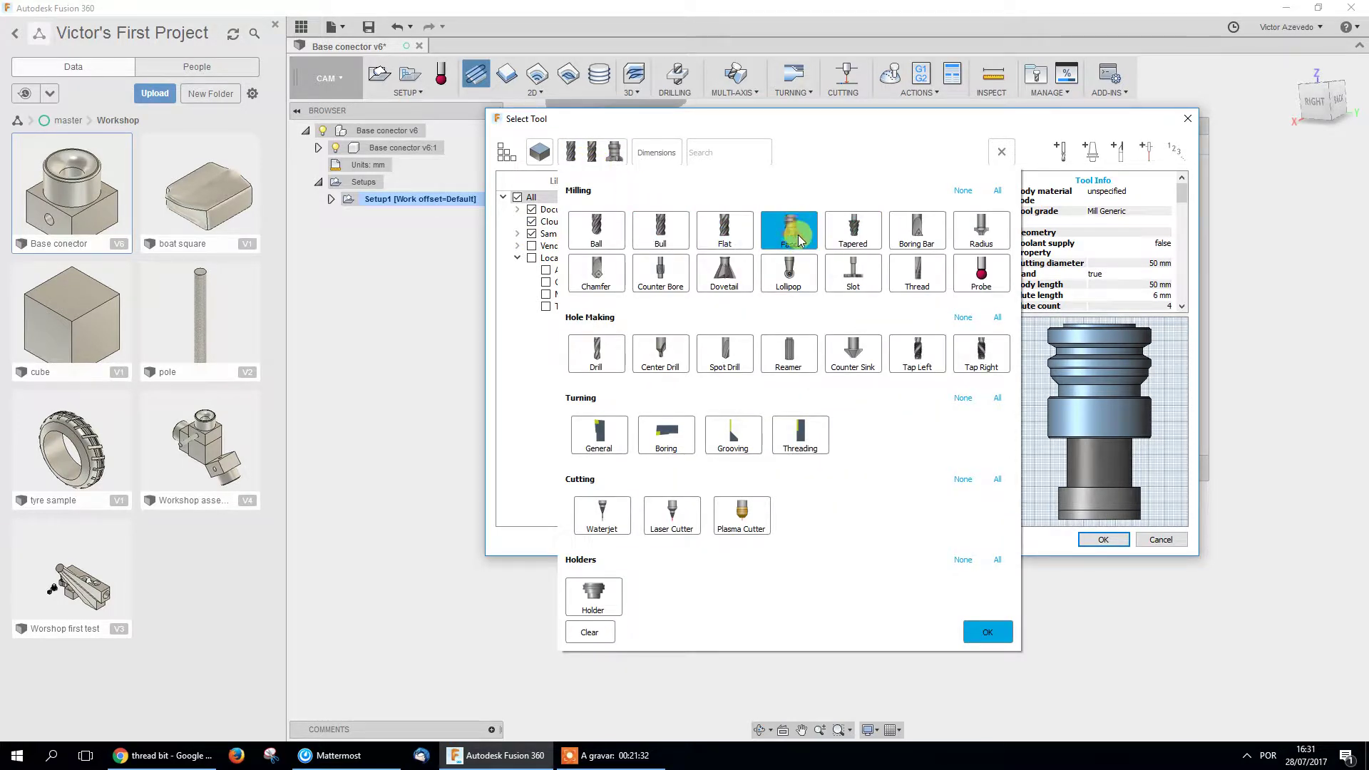
click(989, 632)
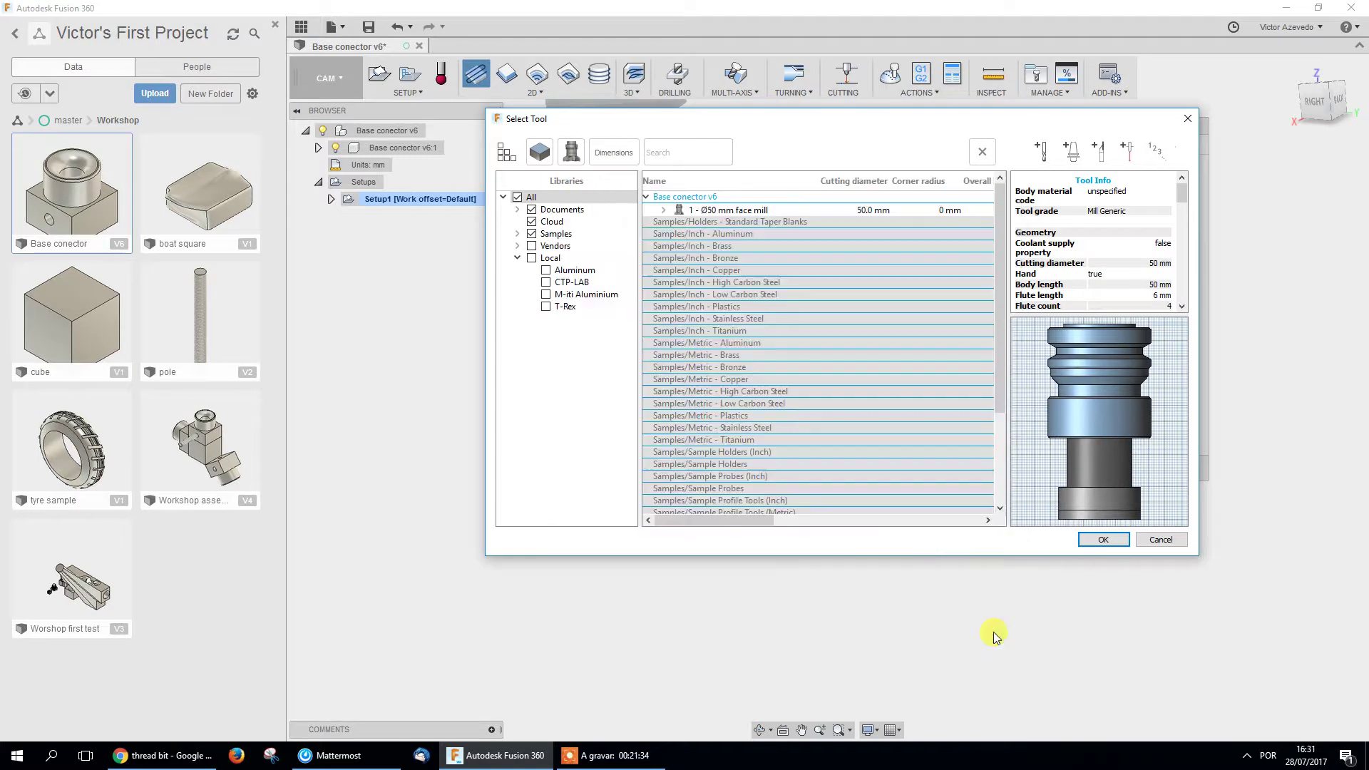
Compare the listed face mills and keep the Ø50 mm face mill from Base conector v6 for the Face operation.
click(742, 211)
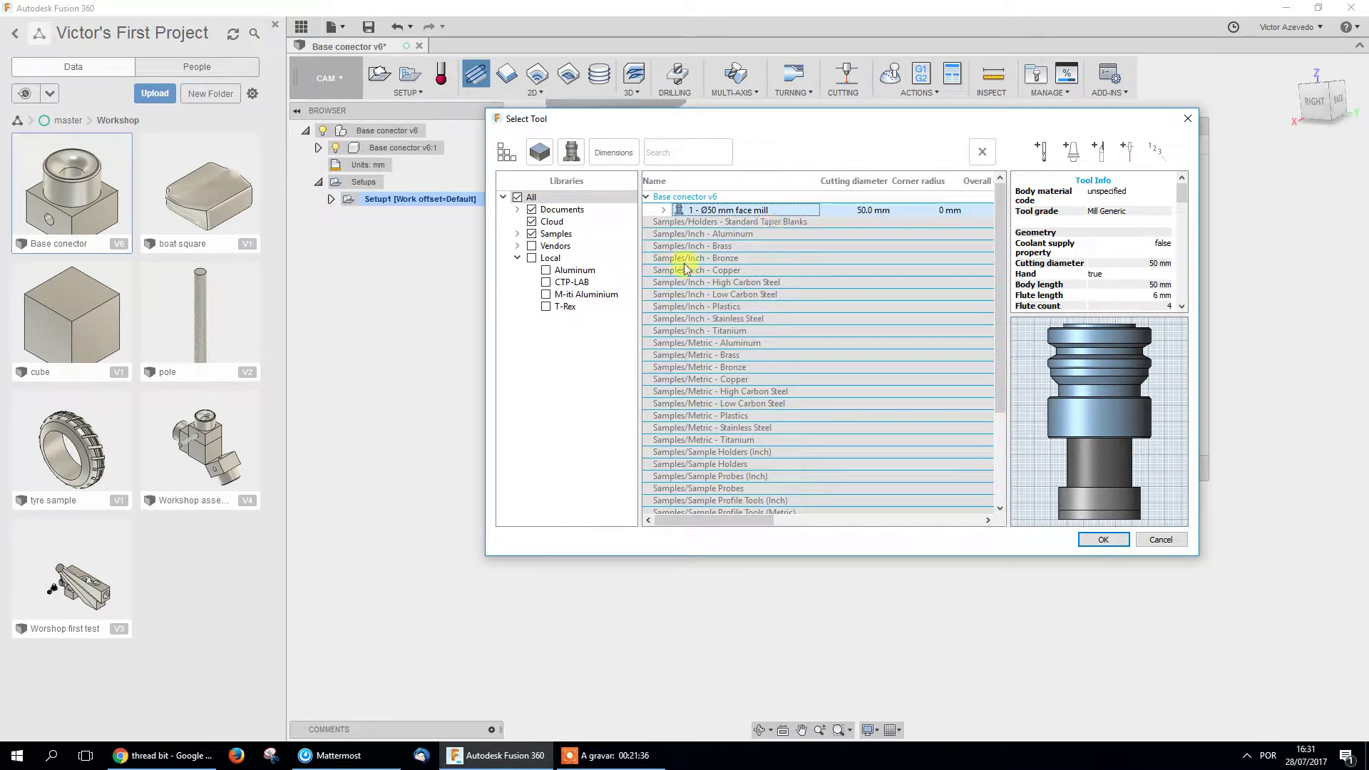
scroll(828, 414, down, 3)
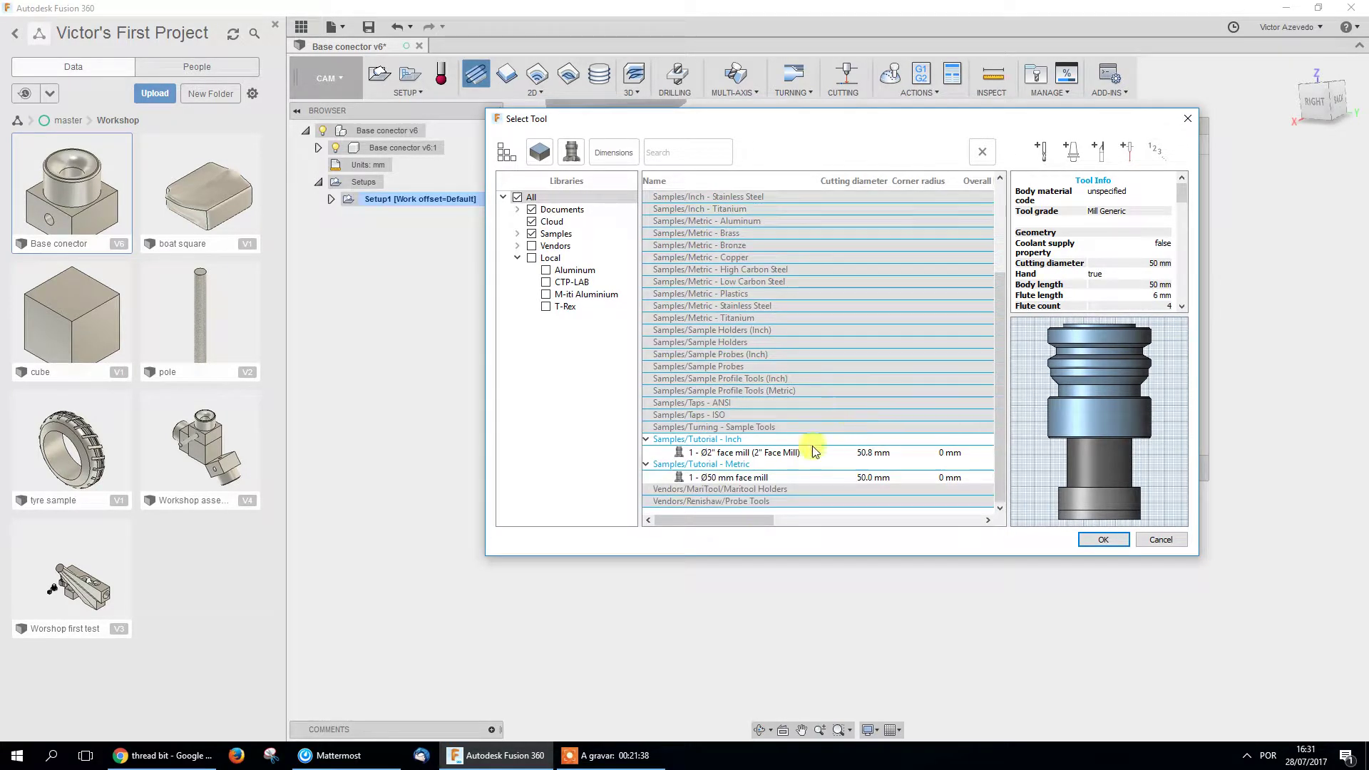
scroll(883, 418, up, 3)
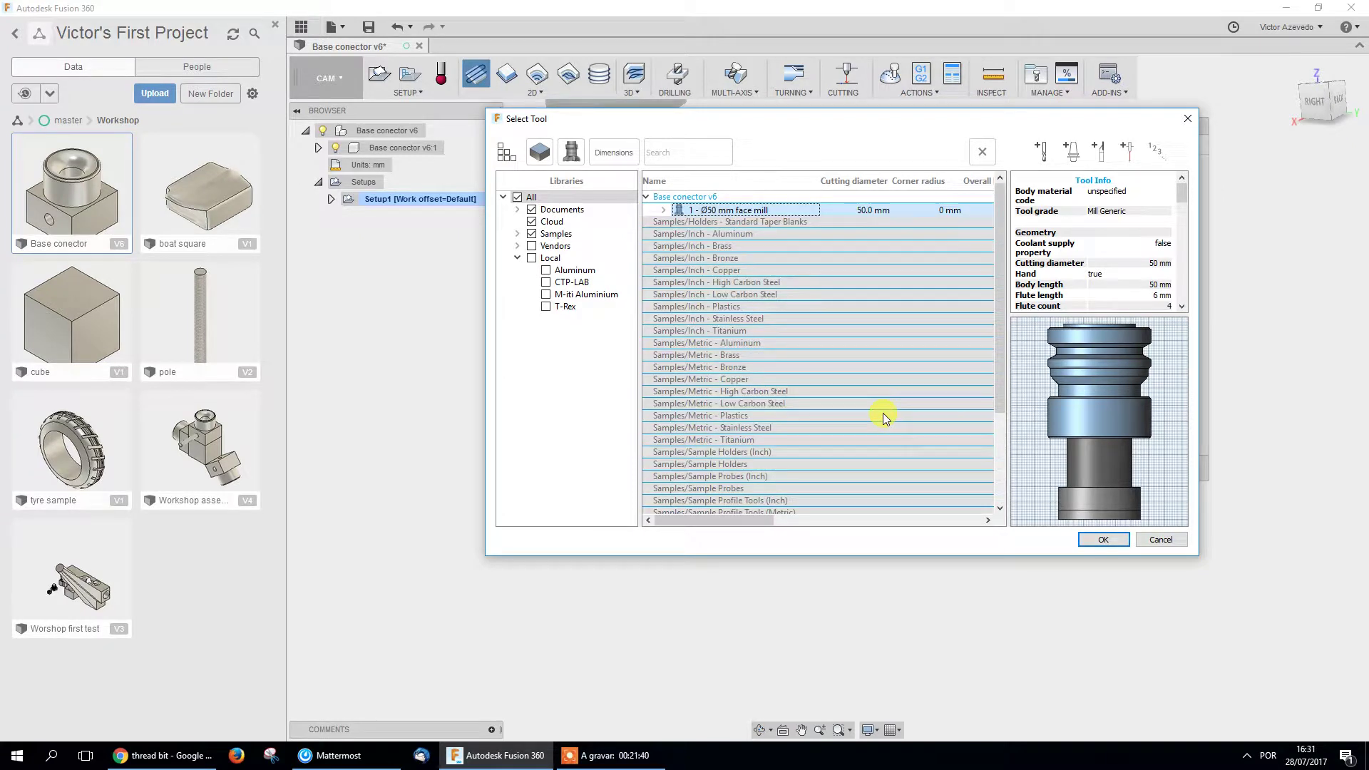
click(1104, 540)
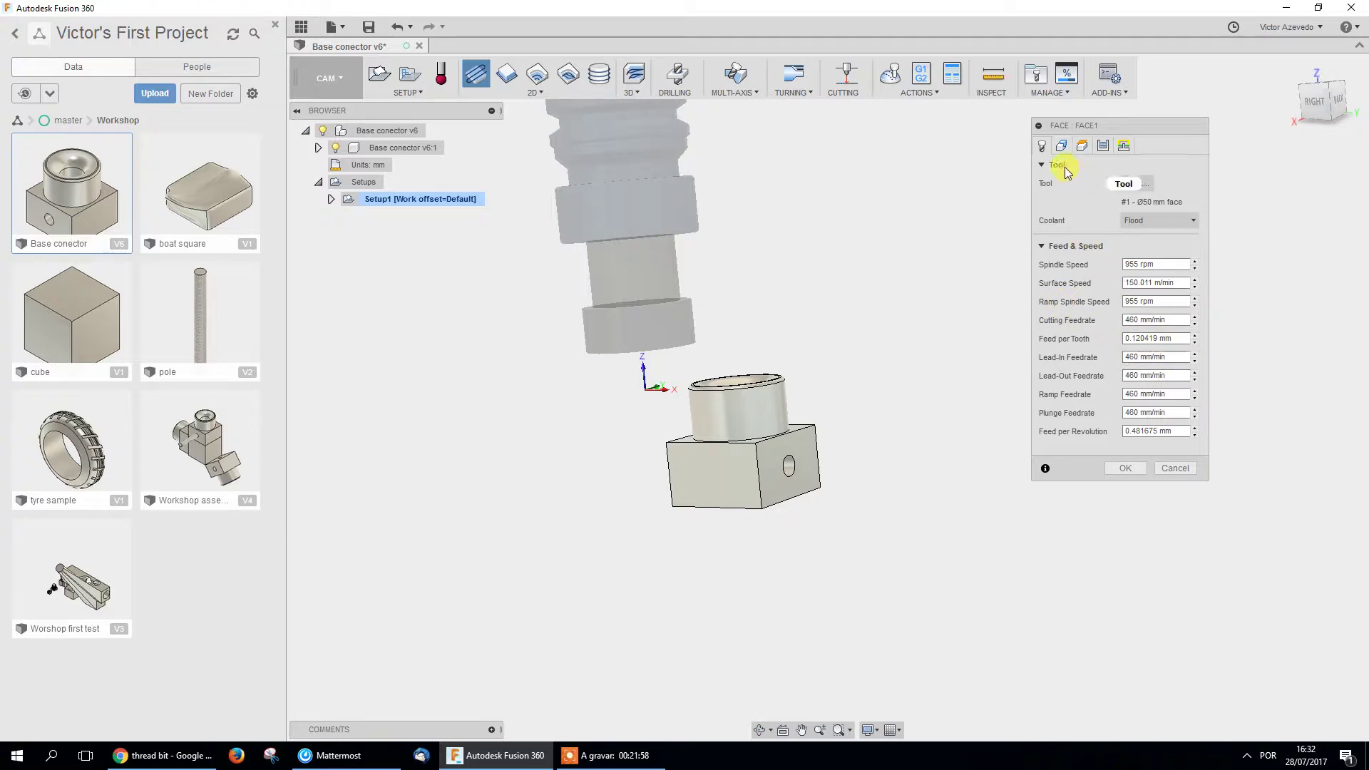
Reopen the tool library for the Face operation and include the Vendors libraries alongside Documents, Cloud and Samples.
click(1152, 190)
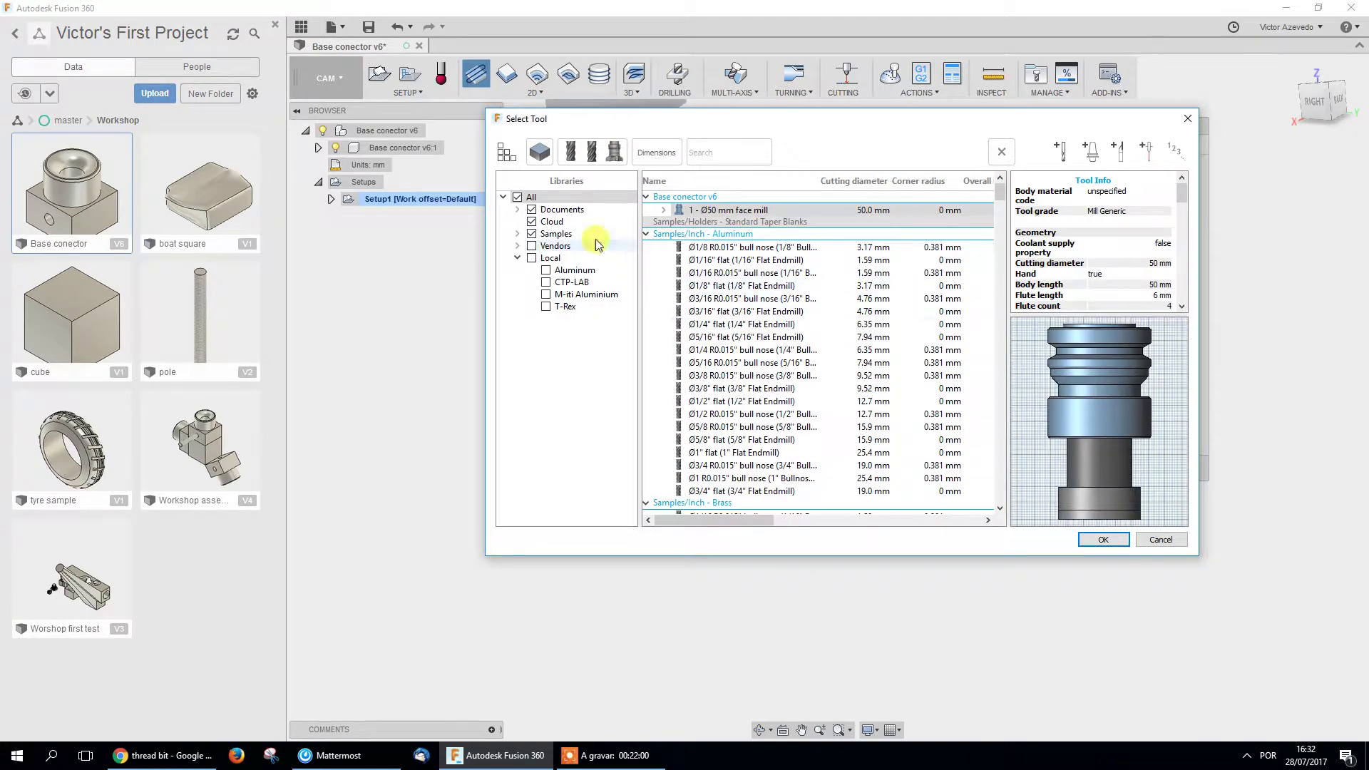
click(532, 209)
click(532, 222)
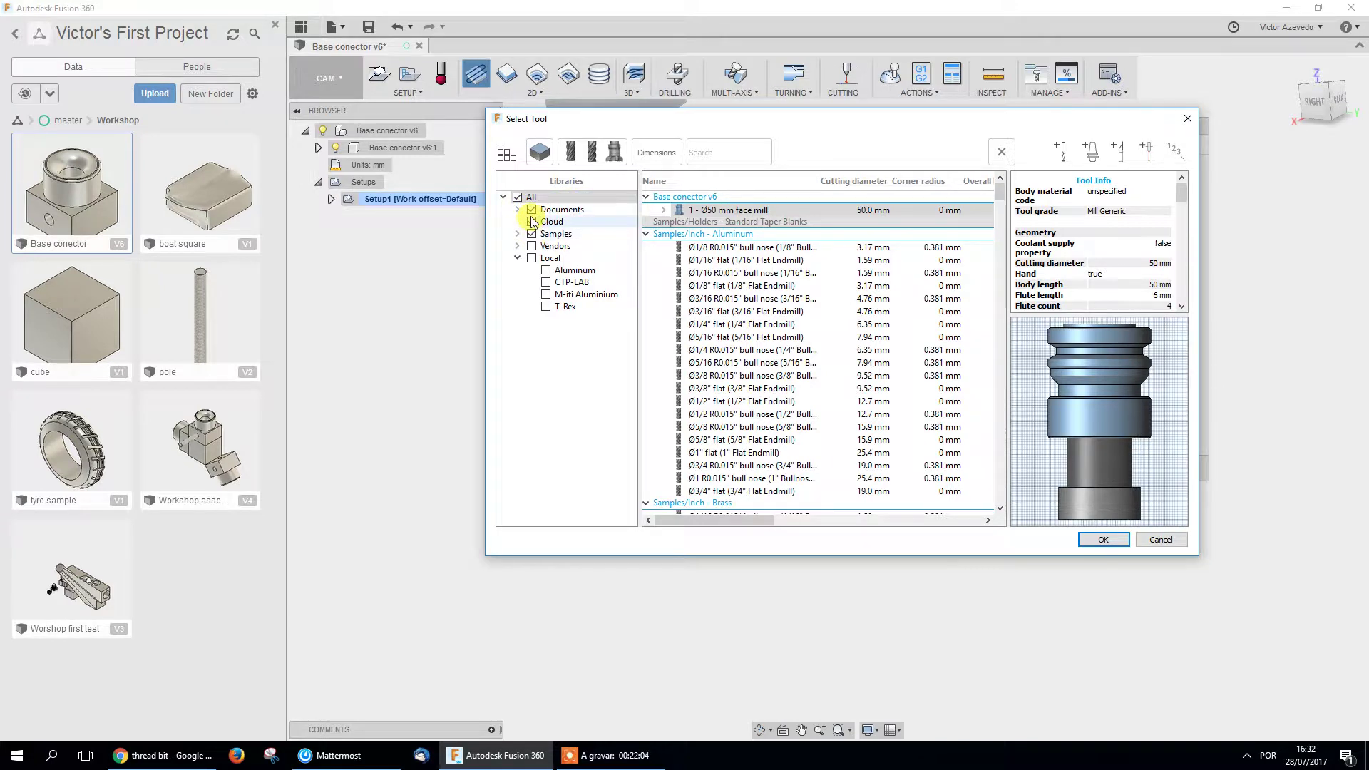
click(532, 234)
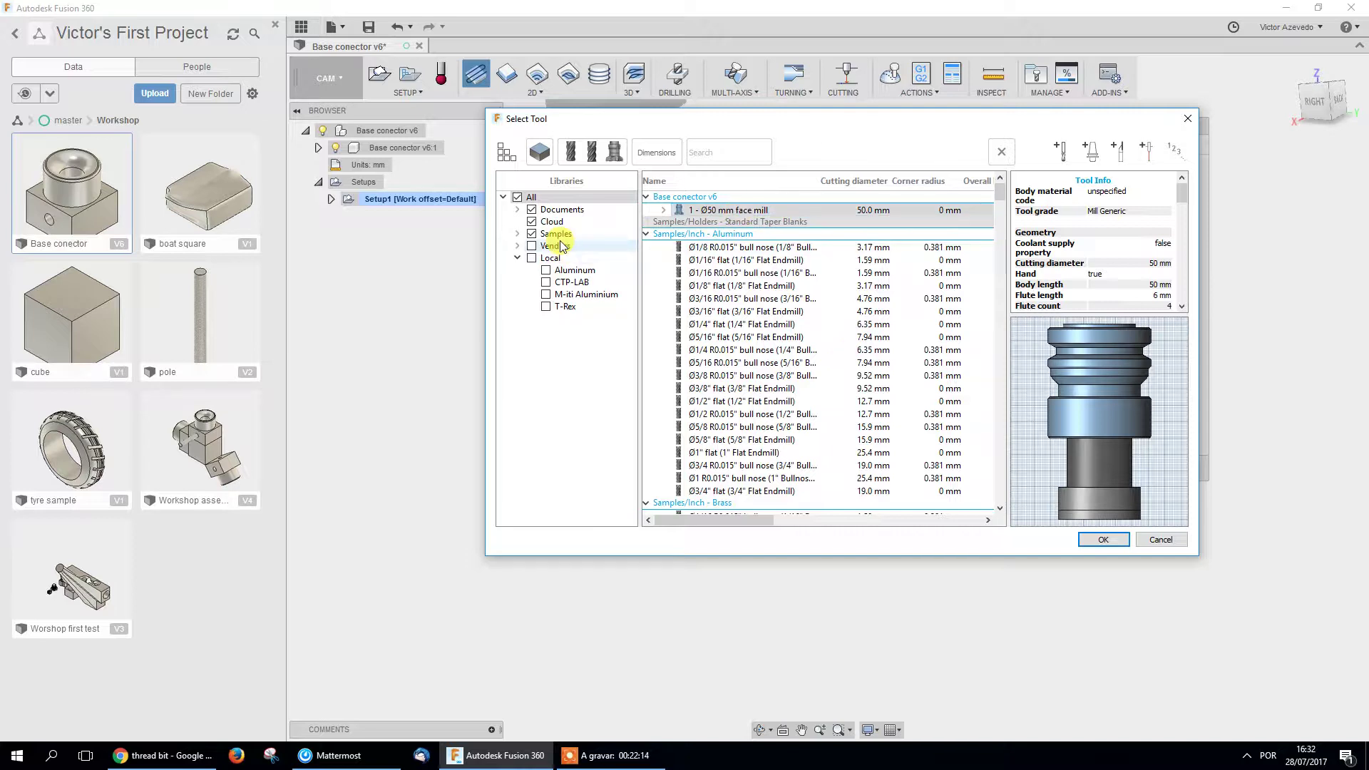
click(532, 246)
drag(1000, 189, 1000, 455)
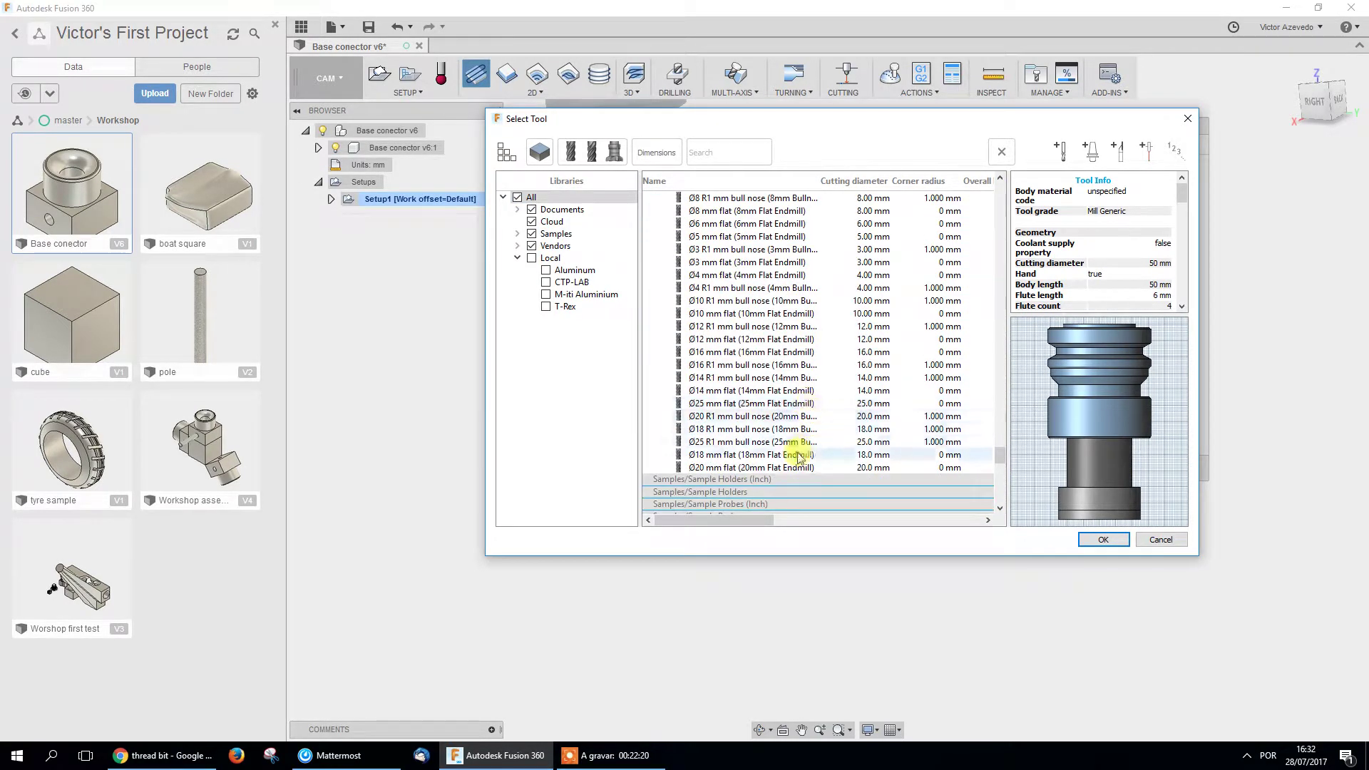
scroll(809, 448, up, 2)
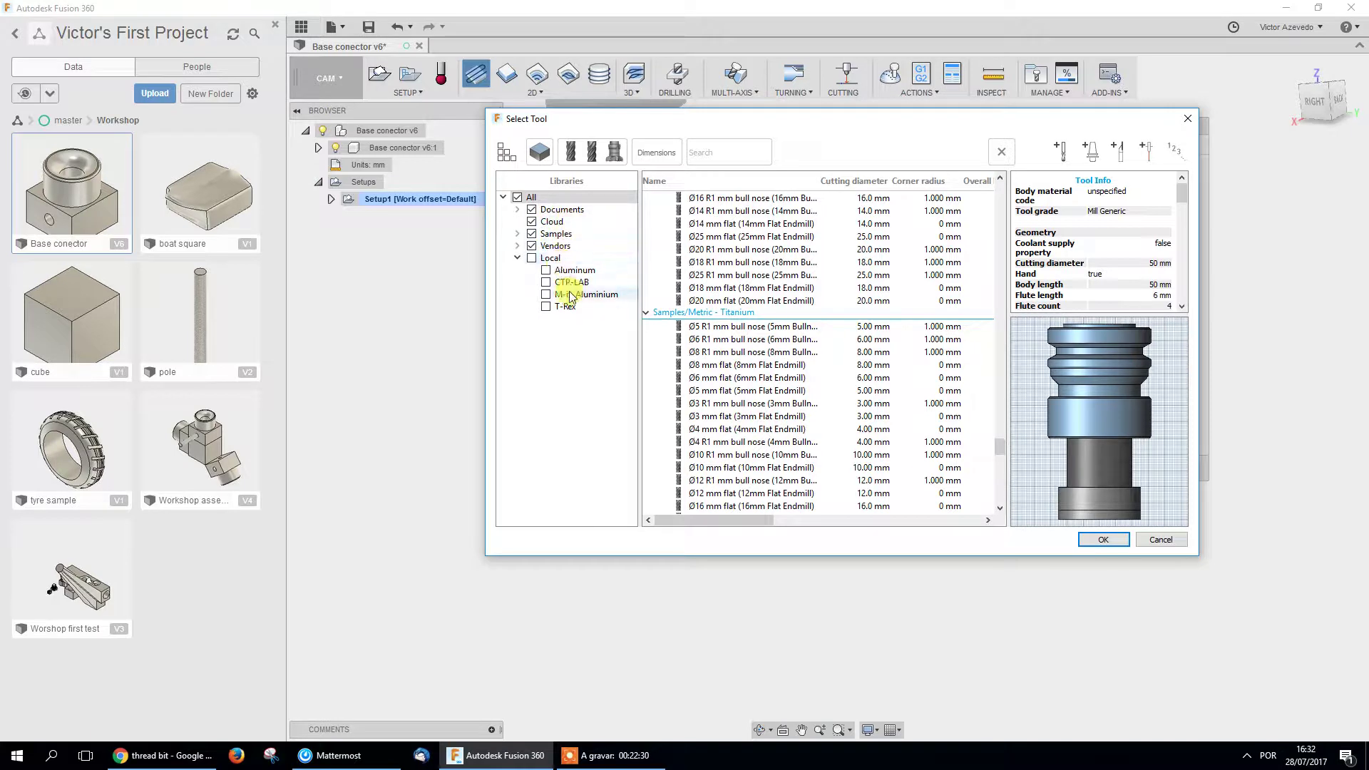
Browse the tools offered in the Samples, Vendors and Cloud libraries.
click(564, 245)
click(556, 234)
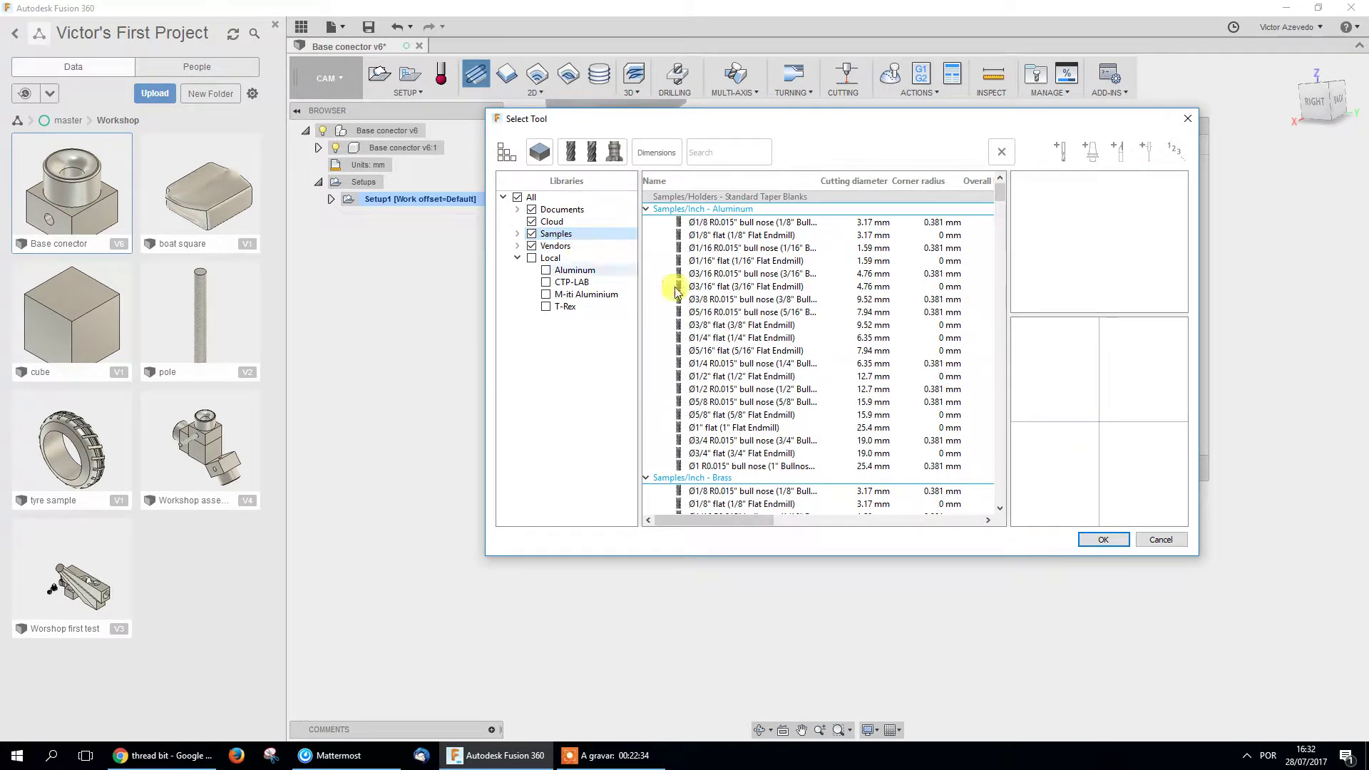
scroll(1004, 241, down, 1)
drag(1004, 241, 1016, 508)
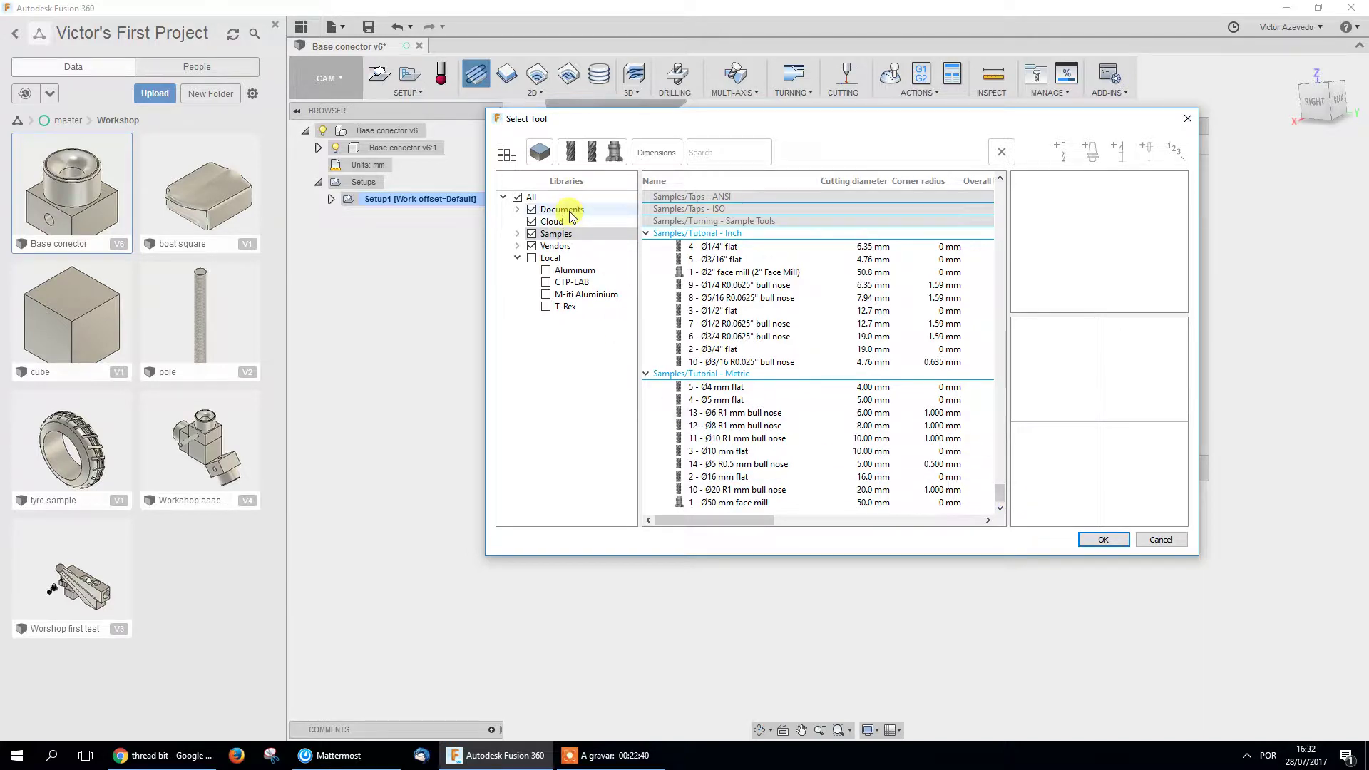
drag(999, 493, 1007, 191)
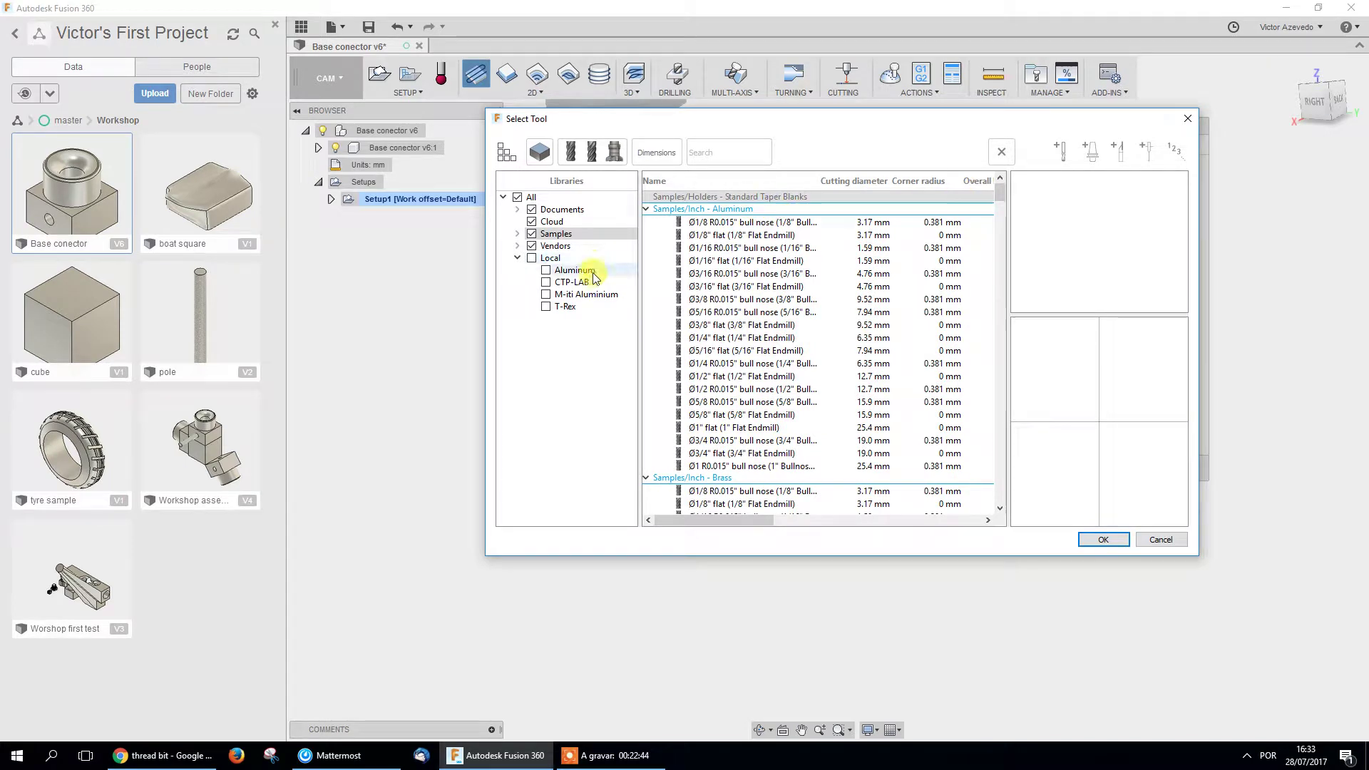
click(551, 245)
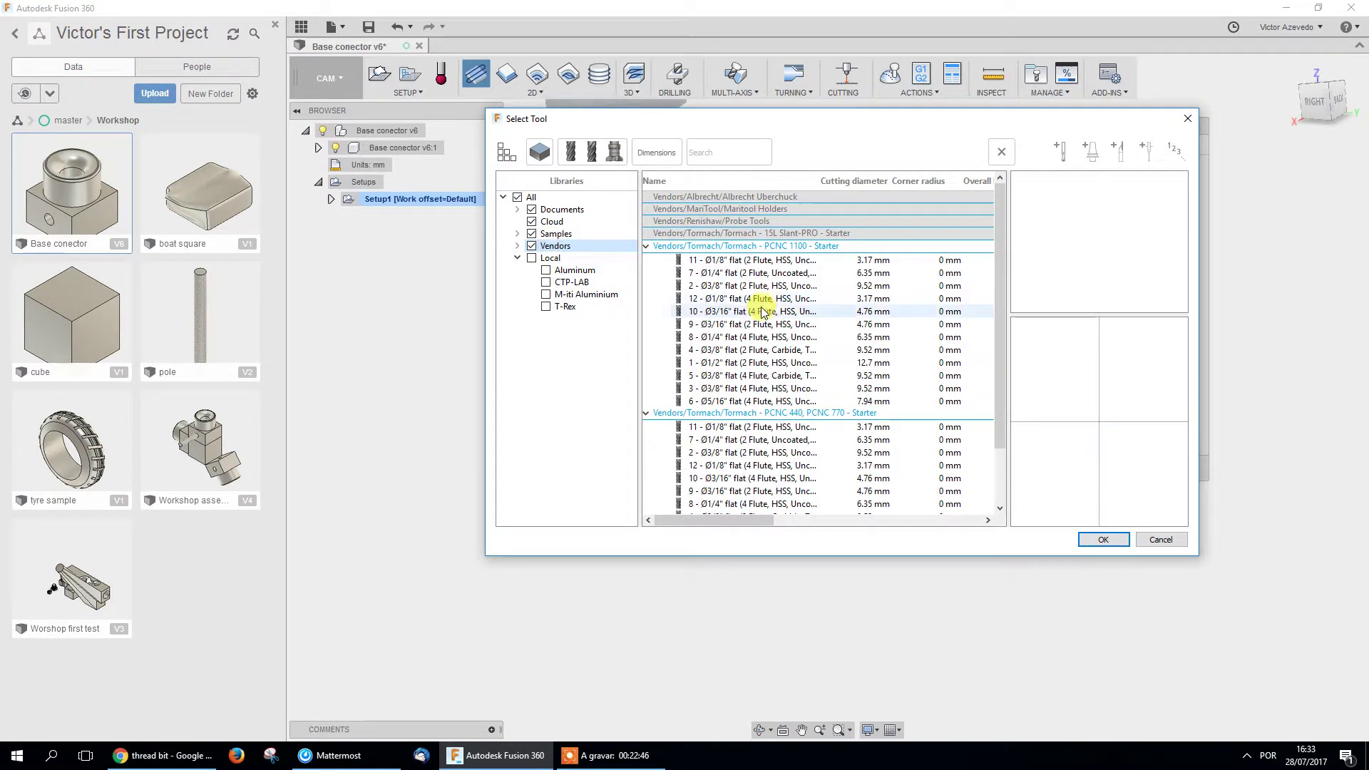
scroll(760, 306, down, 5)
click(553, 222)
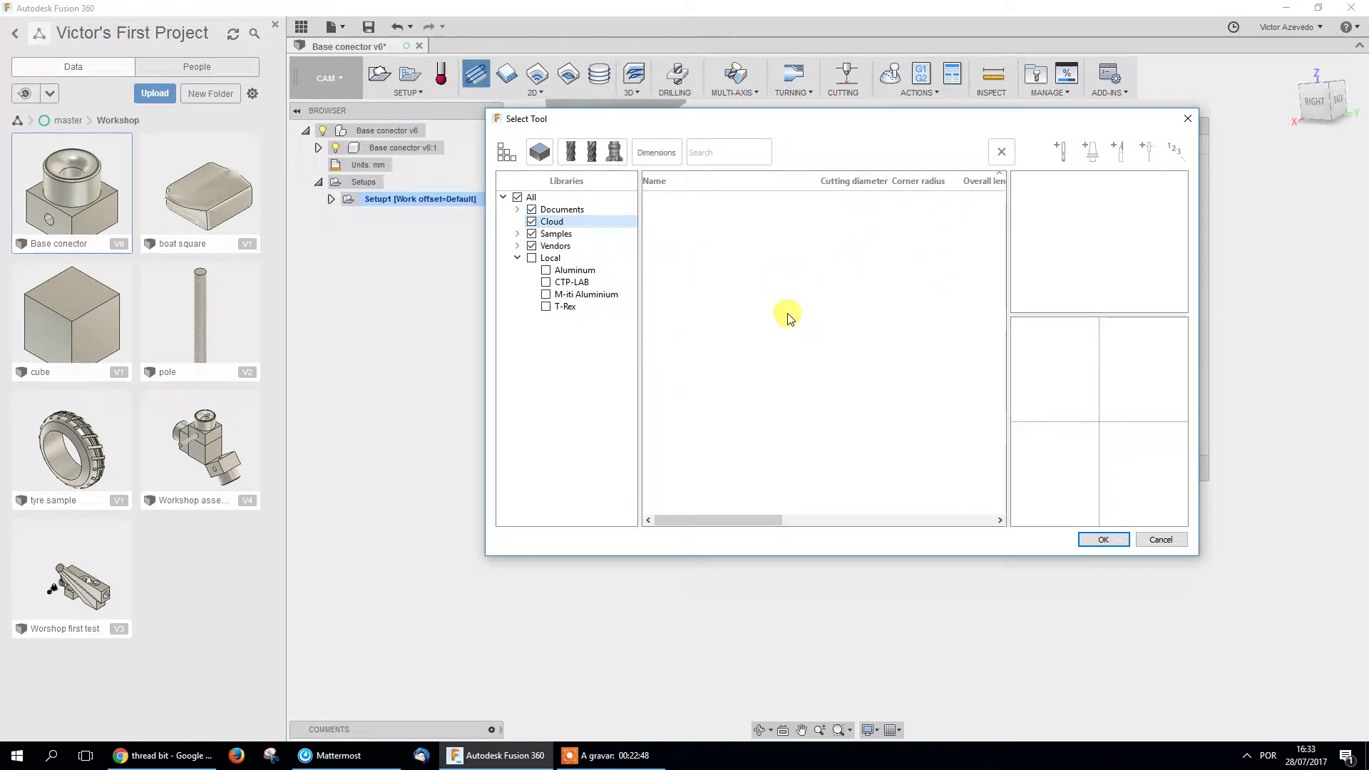
Assign the Ø50 mm face mill from the Documents library to the Face operation and check its feed and speed section.
click(564, 211)
click(727, 209)
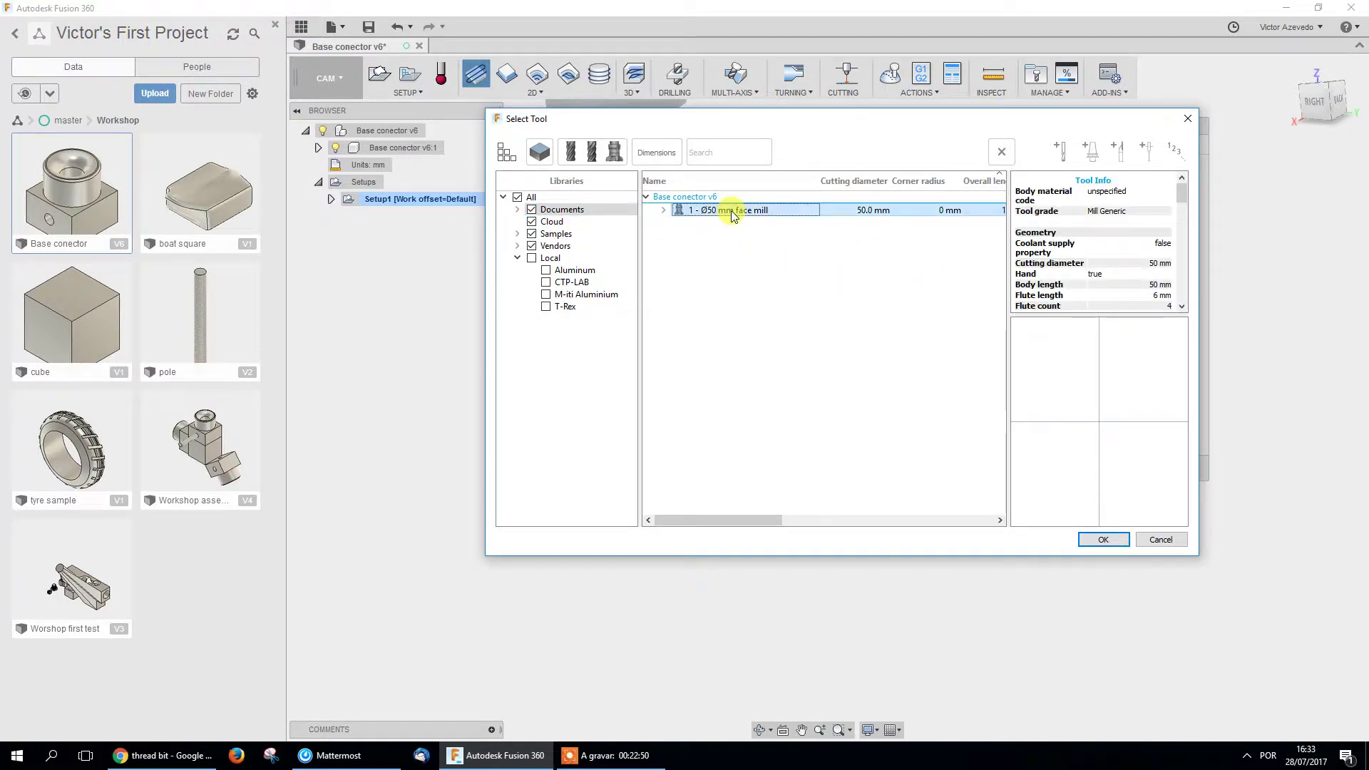
click(1102, 541)
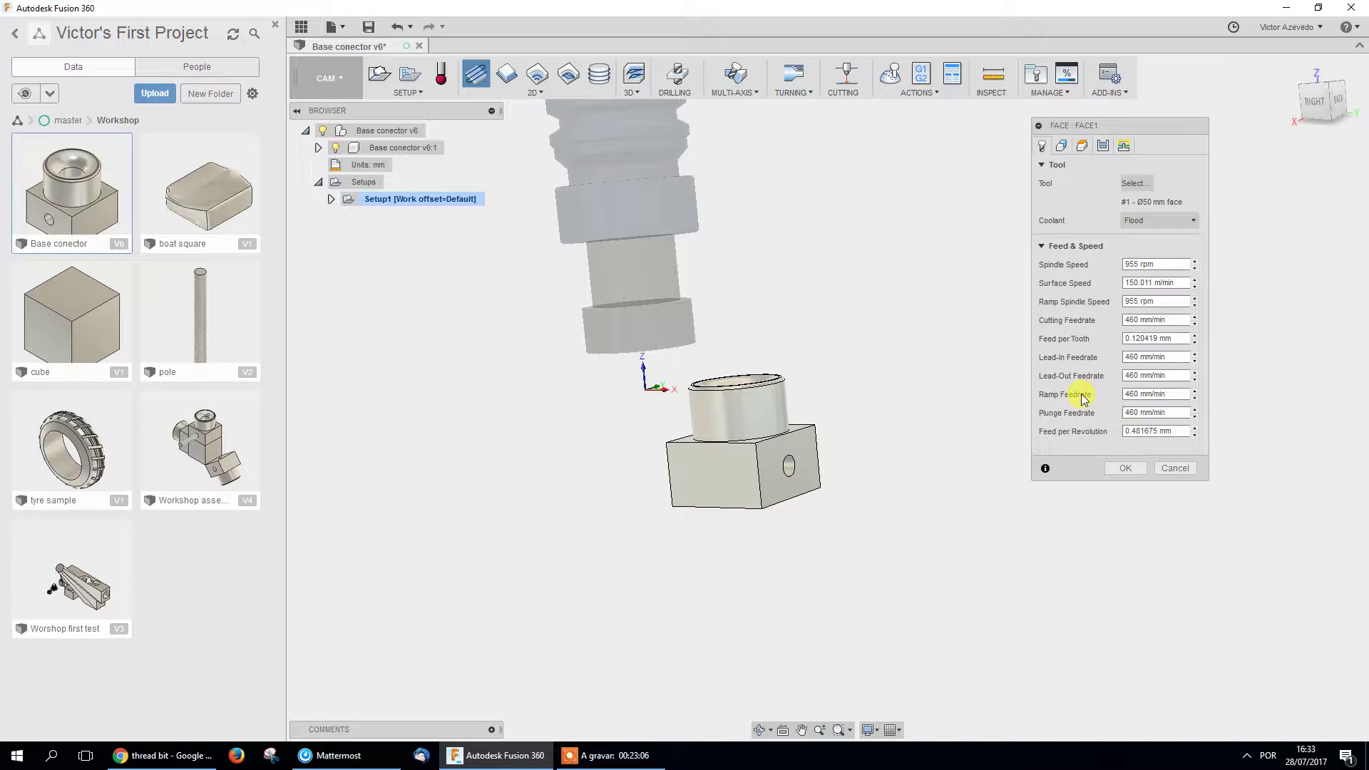
click(1041, 246)
click(1041, 247)
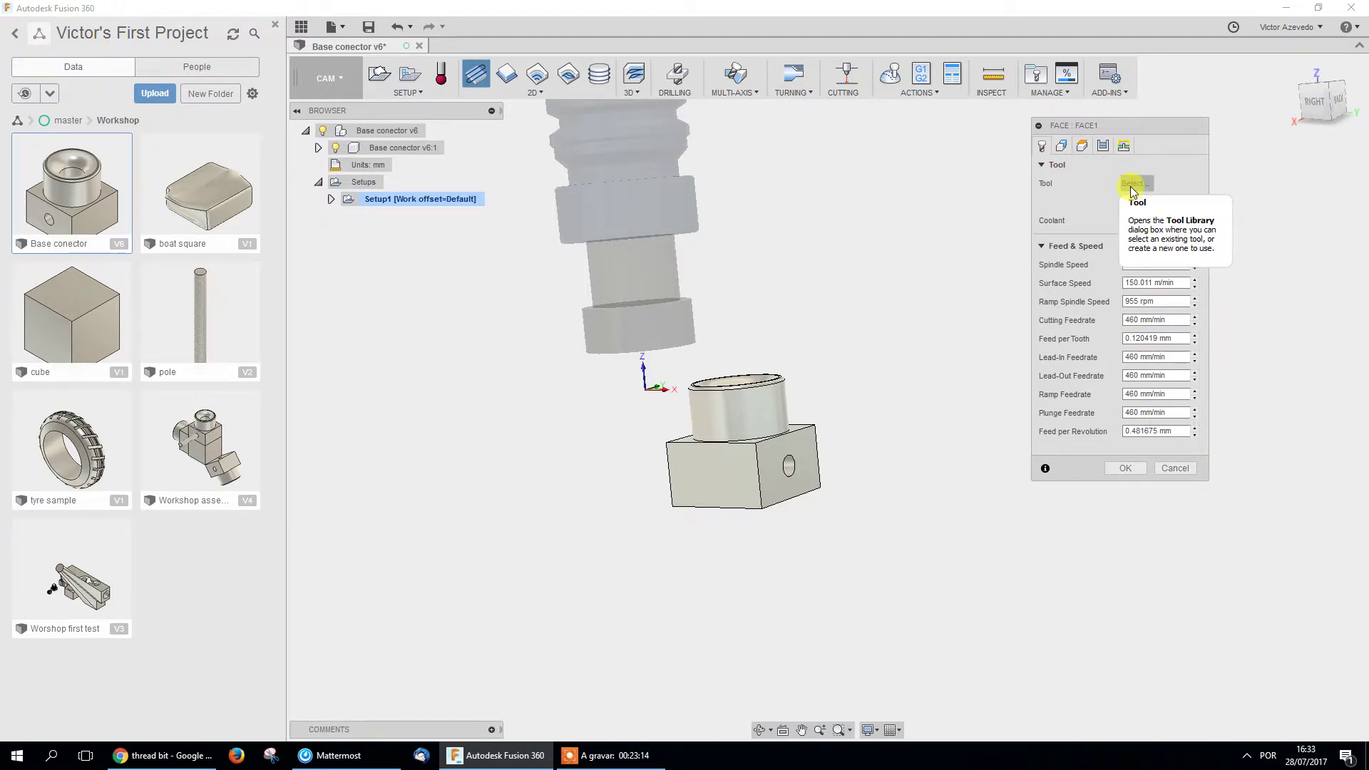
Examine the Face operation's stock contour around the base connector from the top and at an angle.
click(1062, 146)
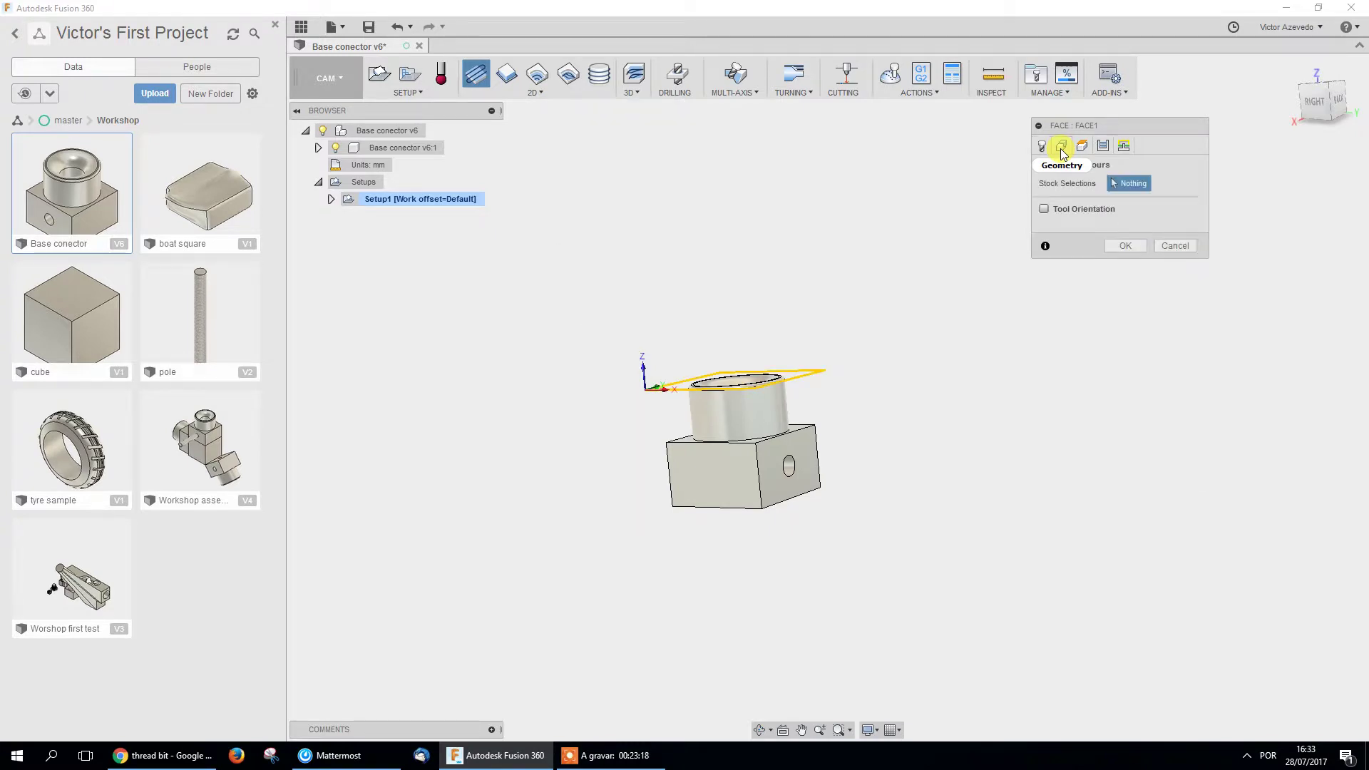
shift+middle_drag(820, 431, 1017, 357)
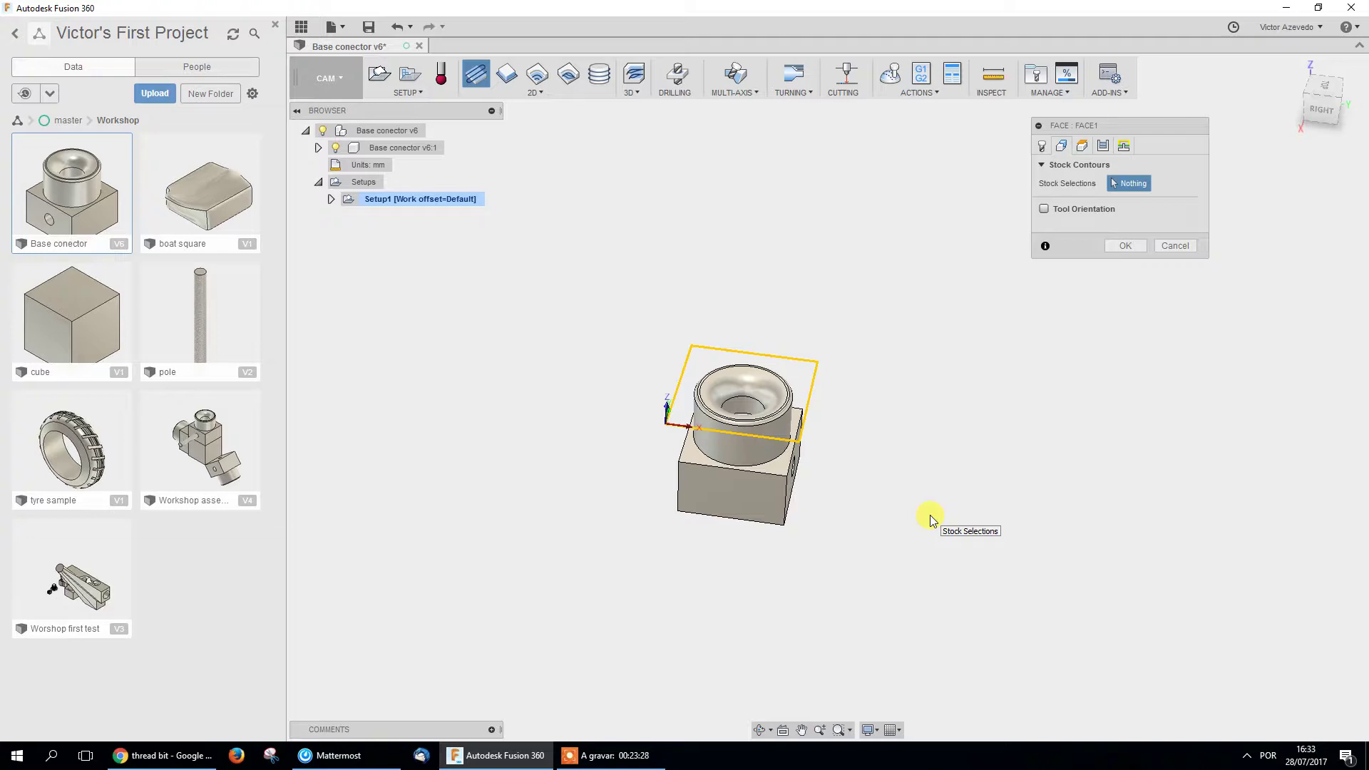
shift+middle_drag(852, 457, 858, 463)
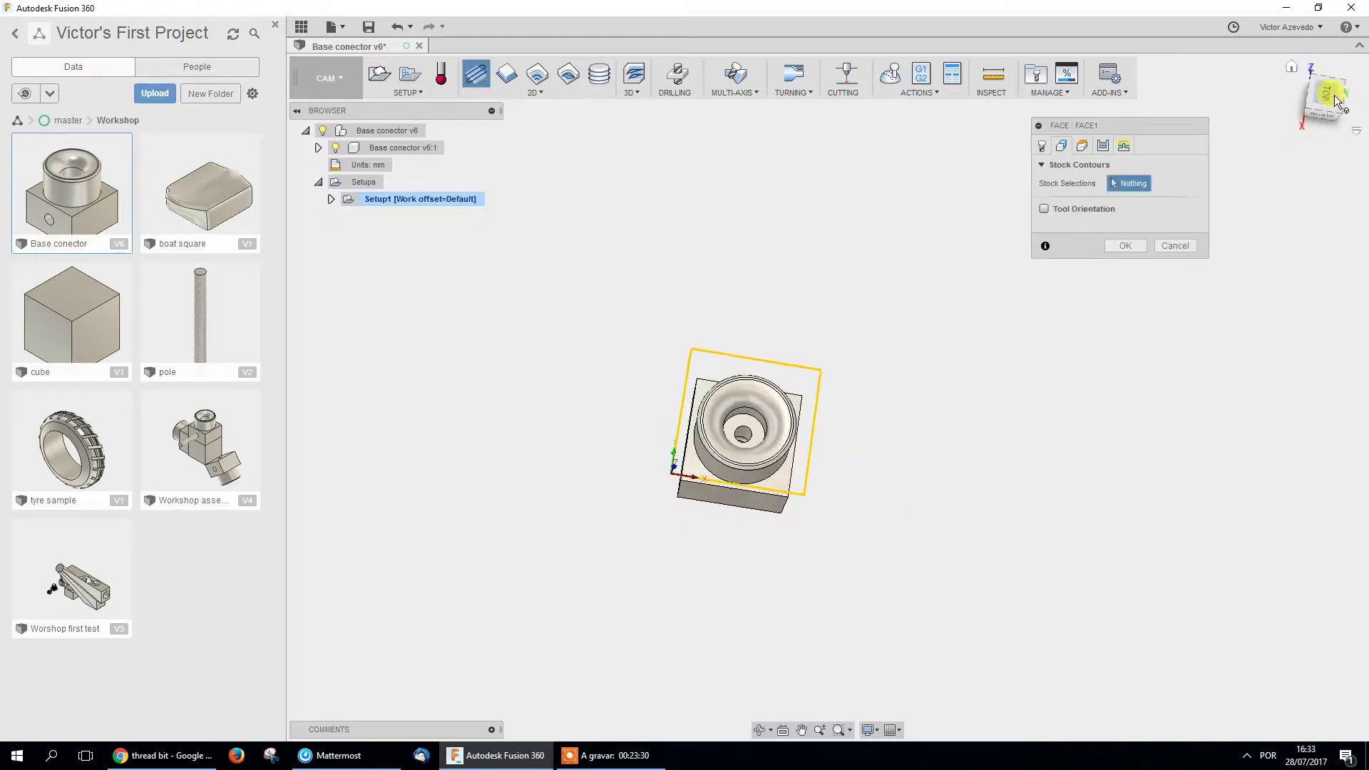
click(1322, 97)
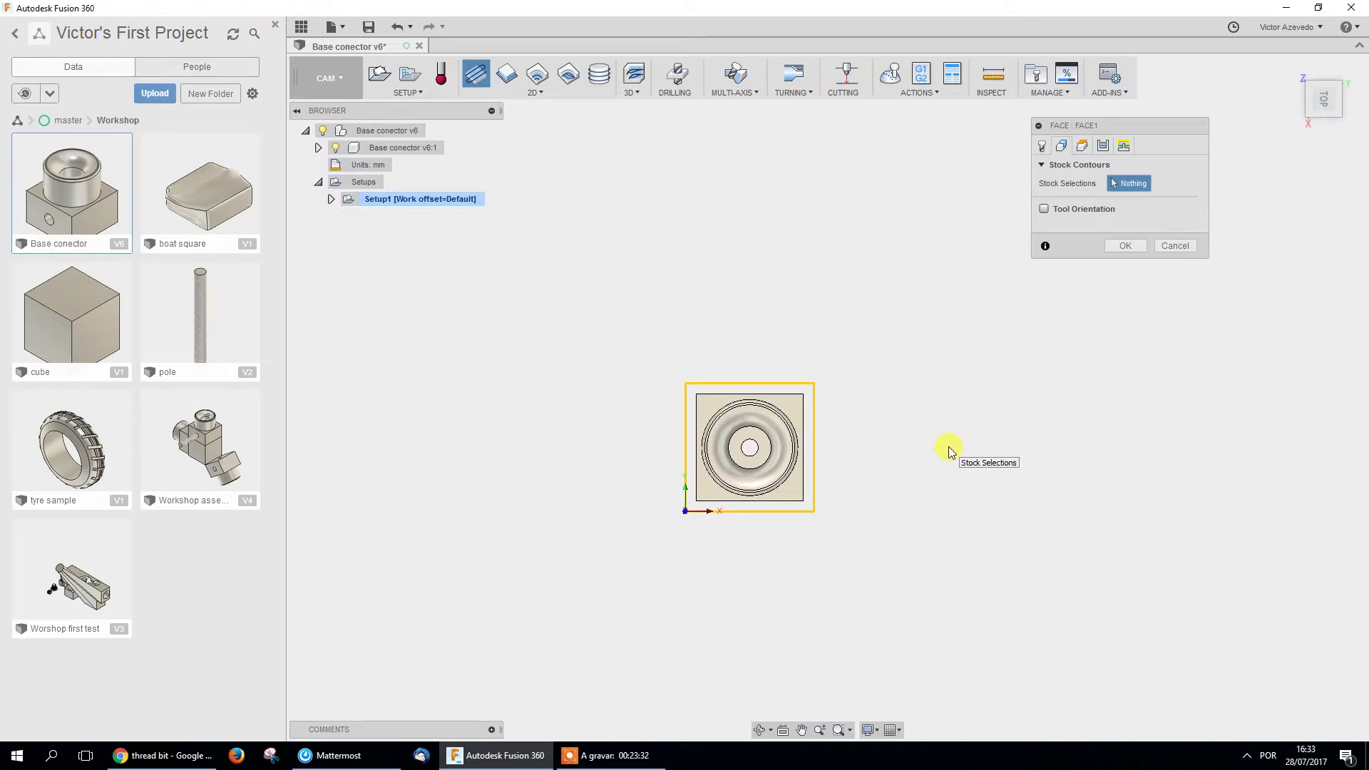
shift+middle_drag(870, 548, 900, 508)
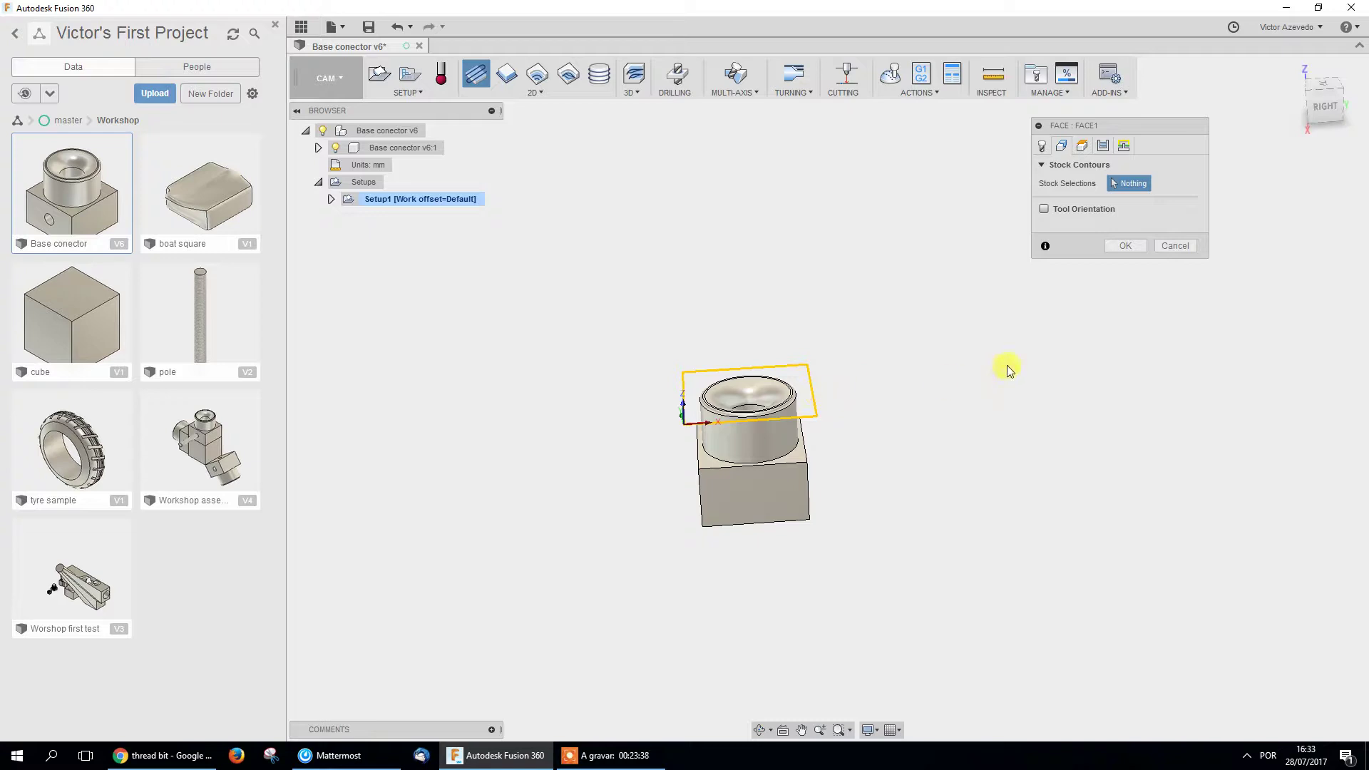
Review the Face operation's height settings, including the retract height reference and the feed height explanation.
click(1085, 146)
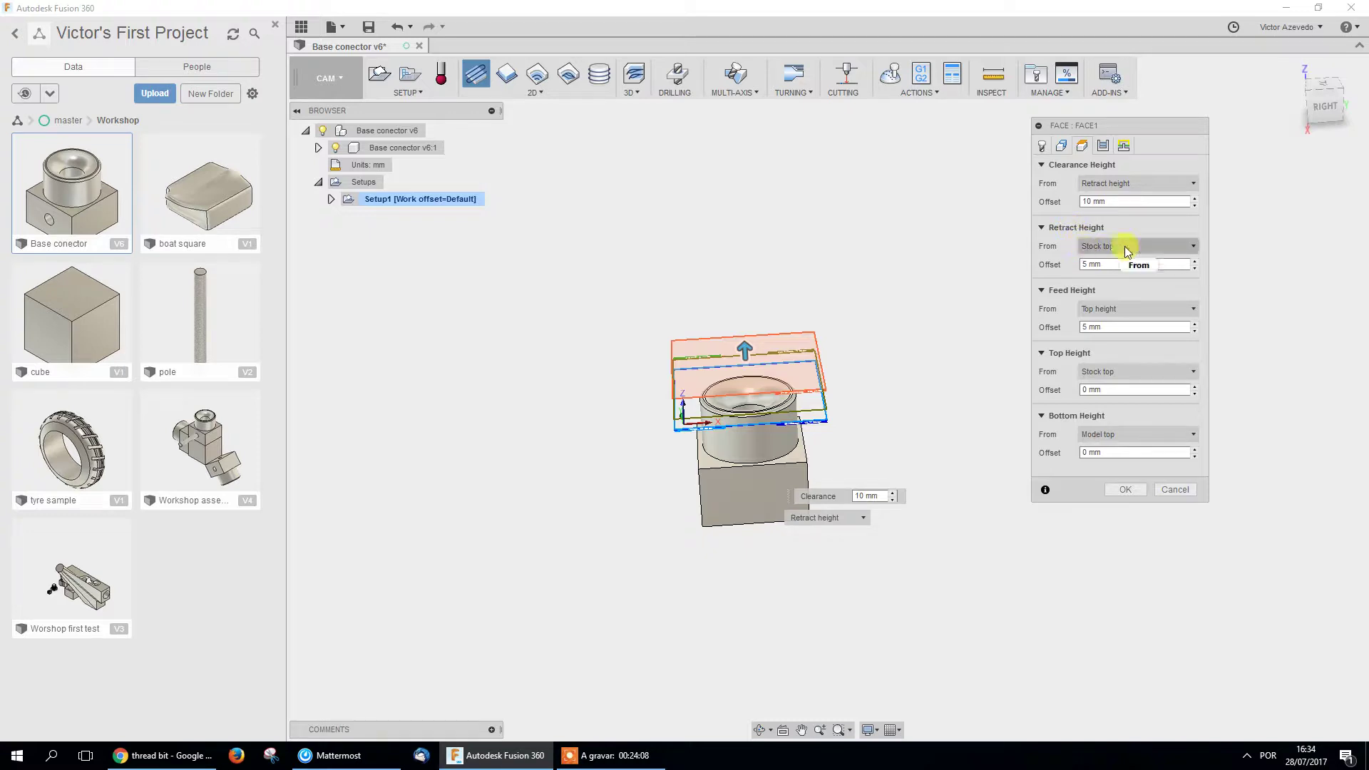
mouse_move(1118, 249)
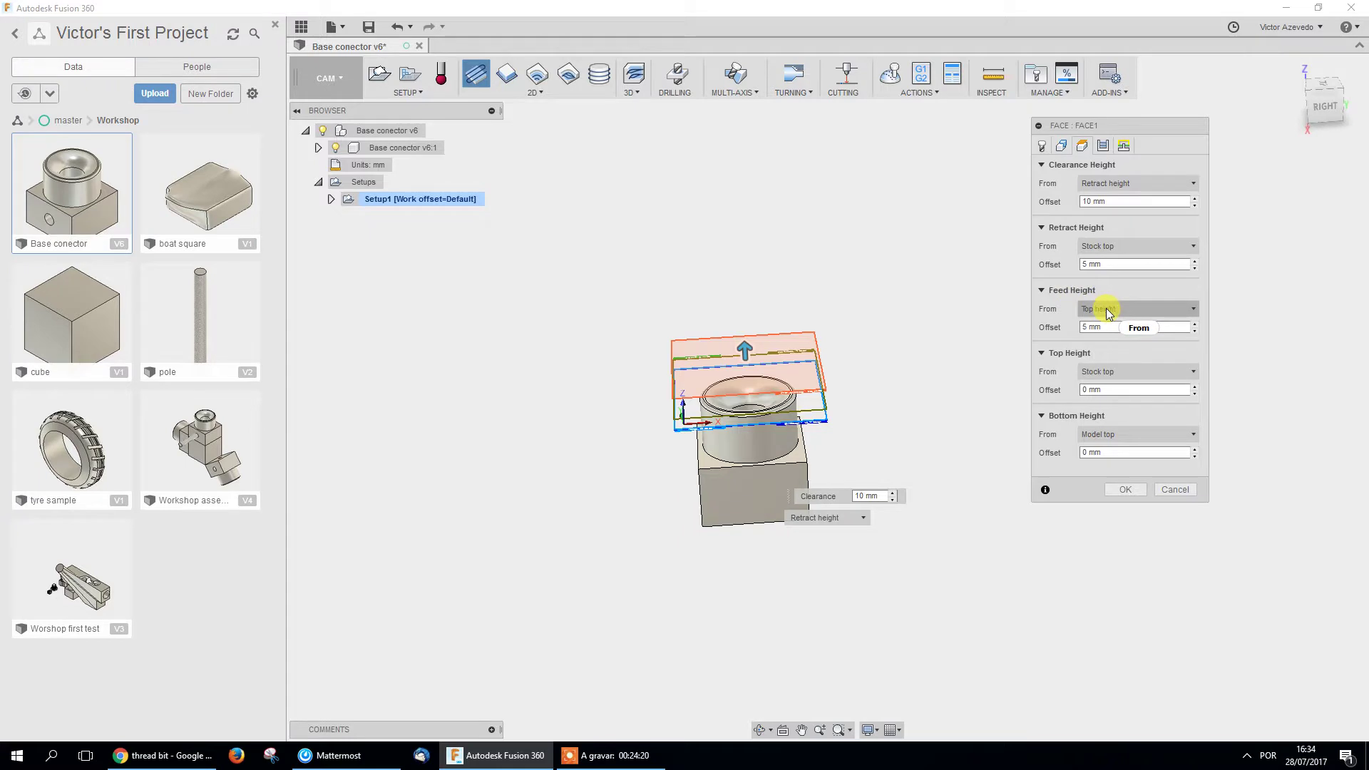
mouse_move(1109, 313)
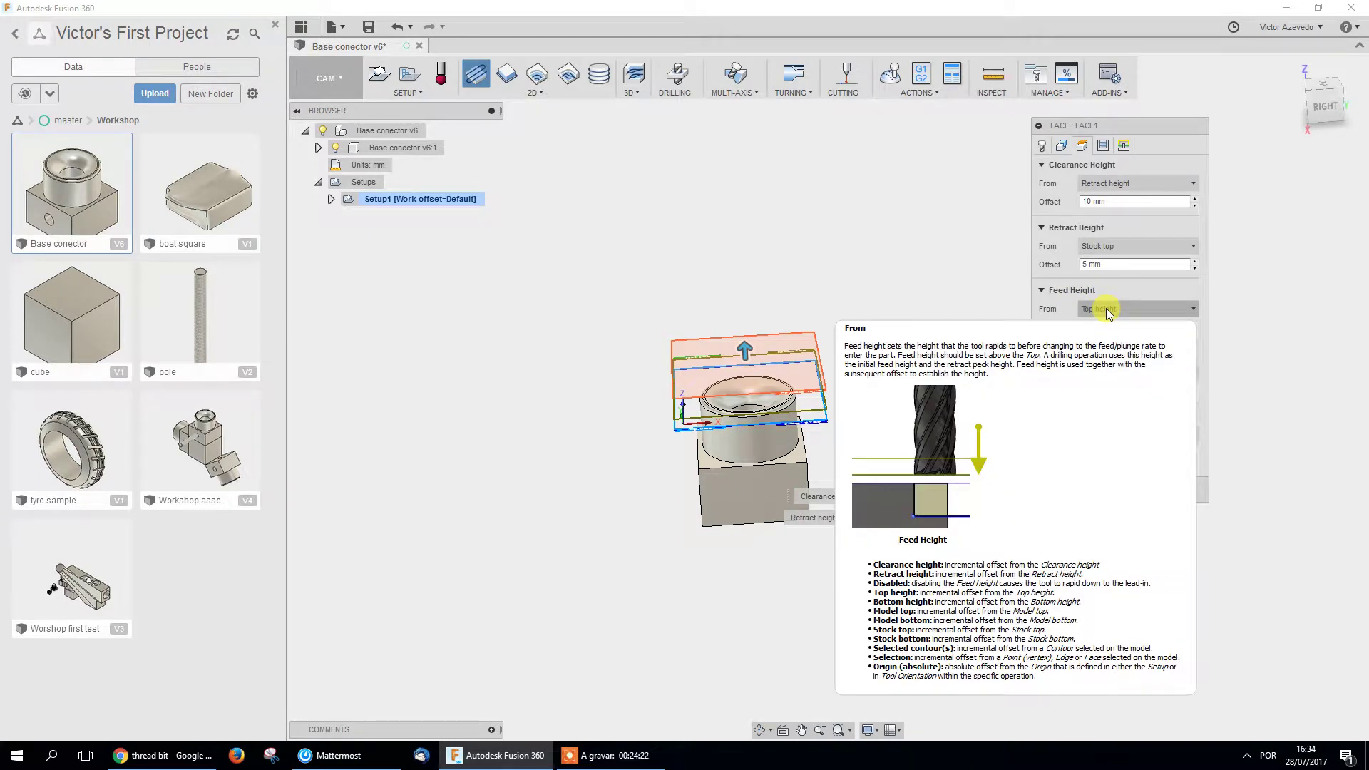
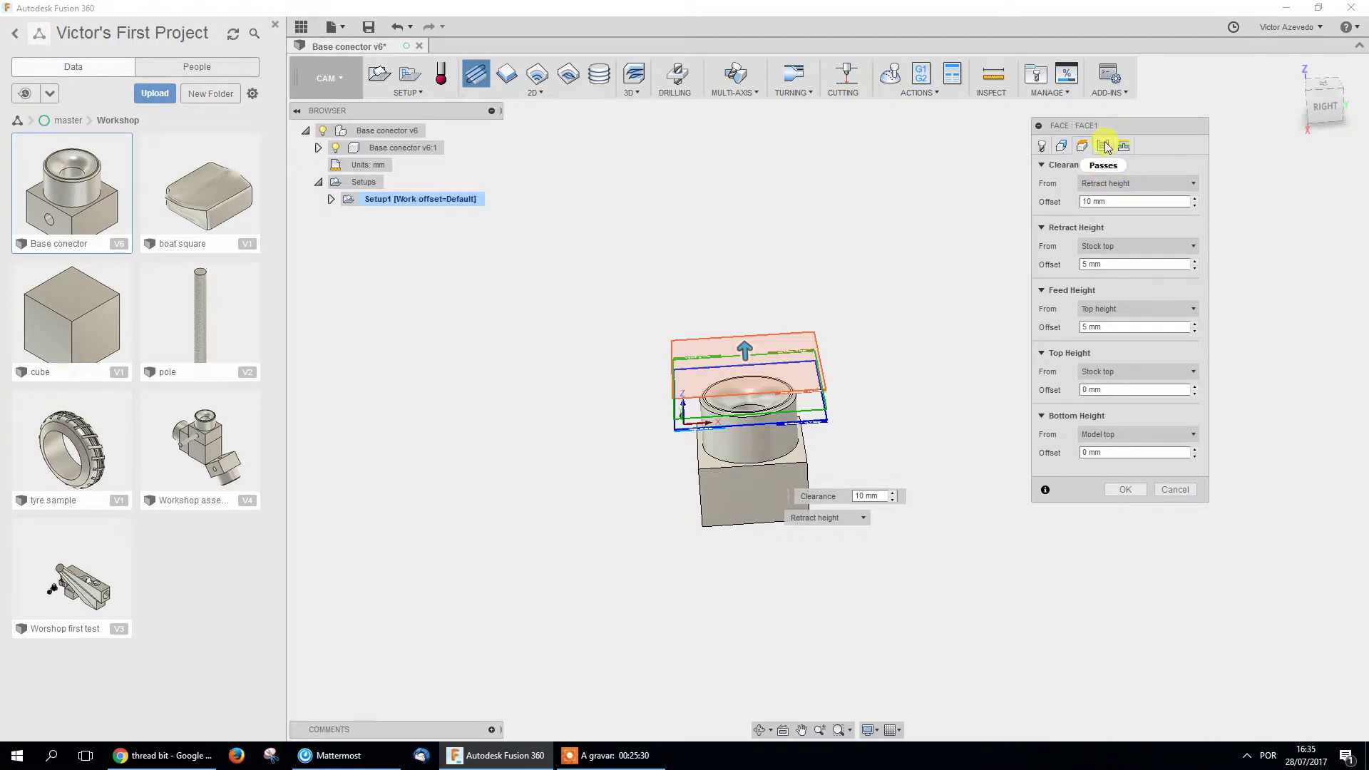
Read the explanation of the Face operation's pass tolerance and set the tolerance to 0.1 mm.
click(1105, 146)
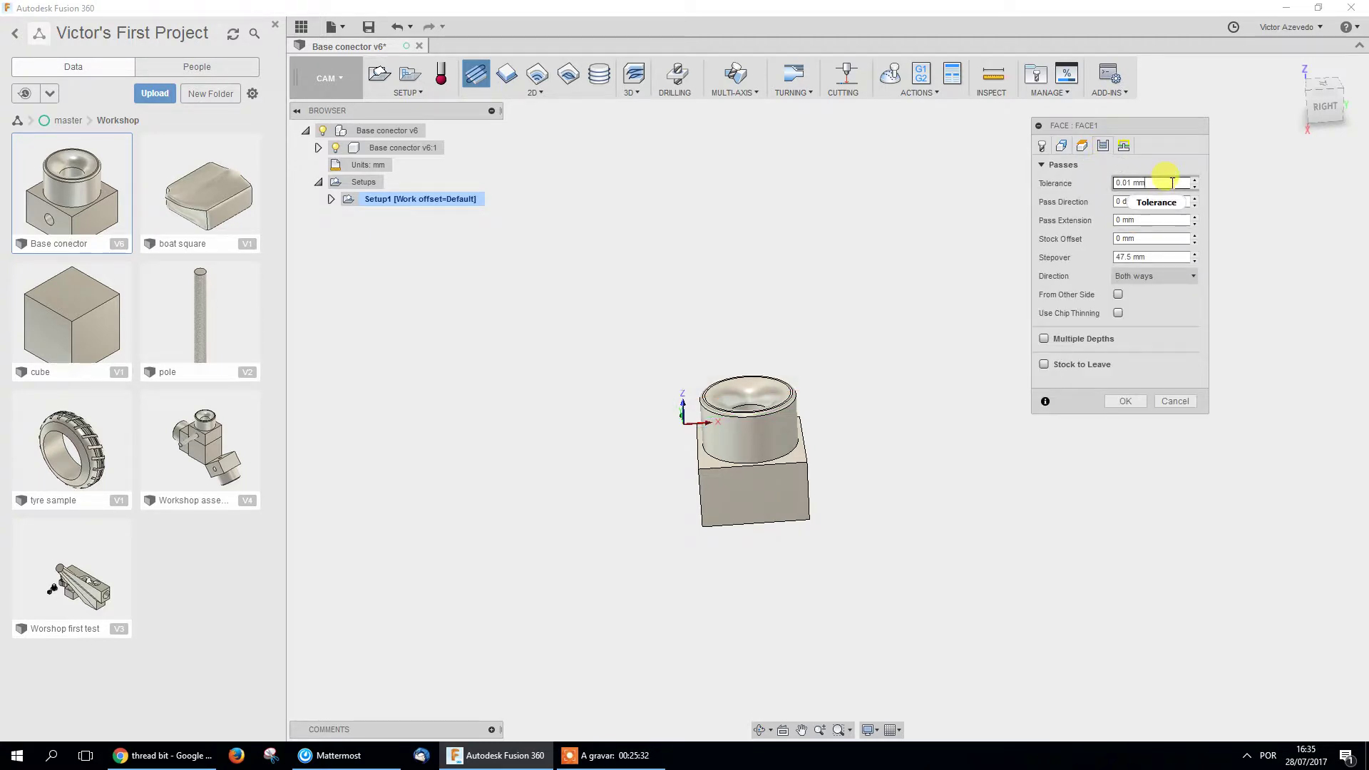
mouse_move(1164, 184)
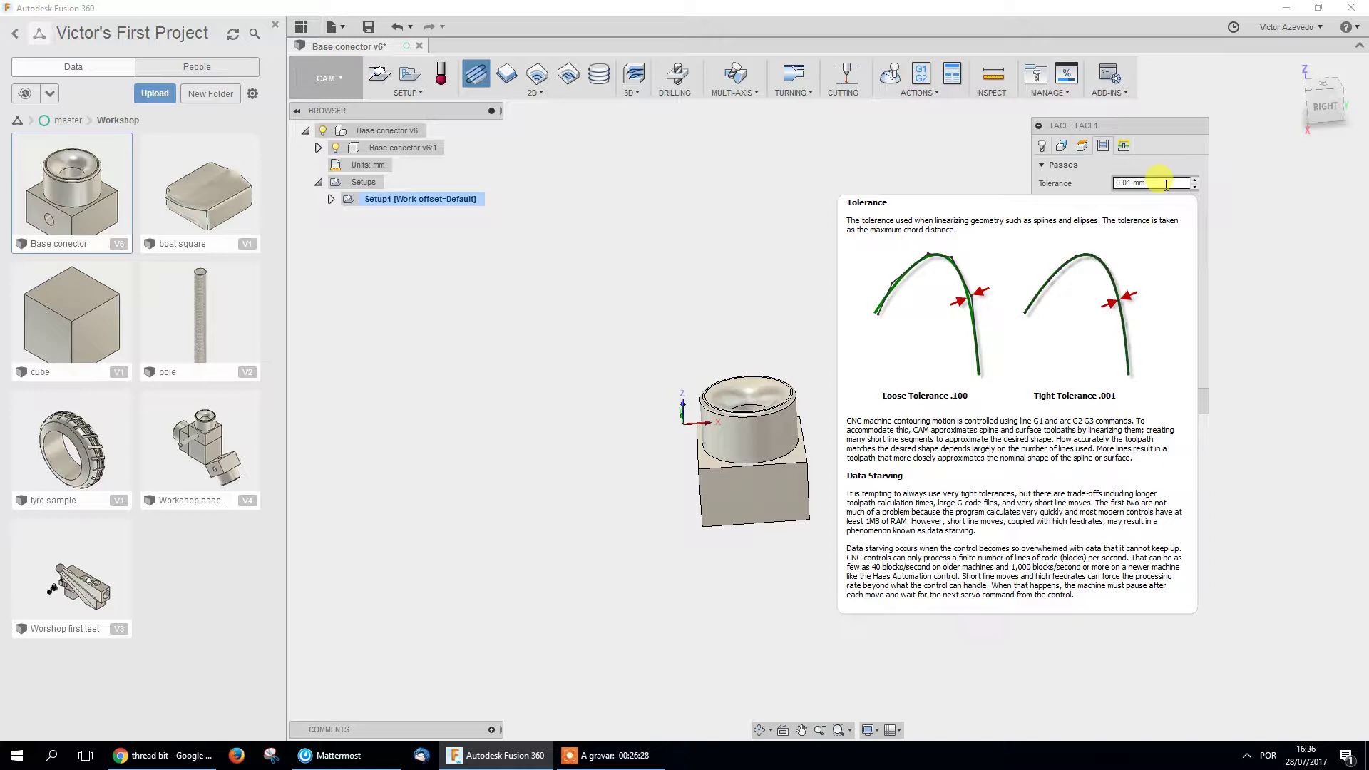
double_click(1147, 183)
text(0.1)
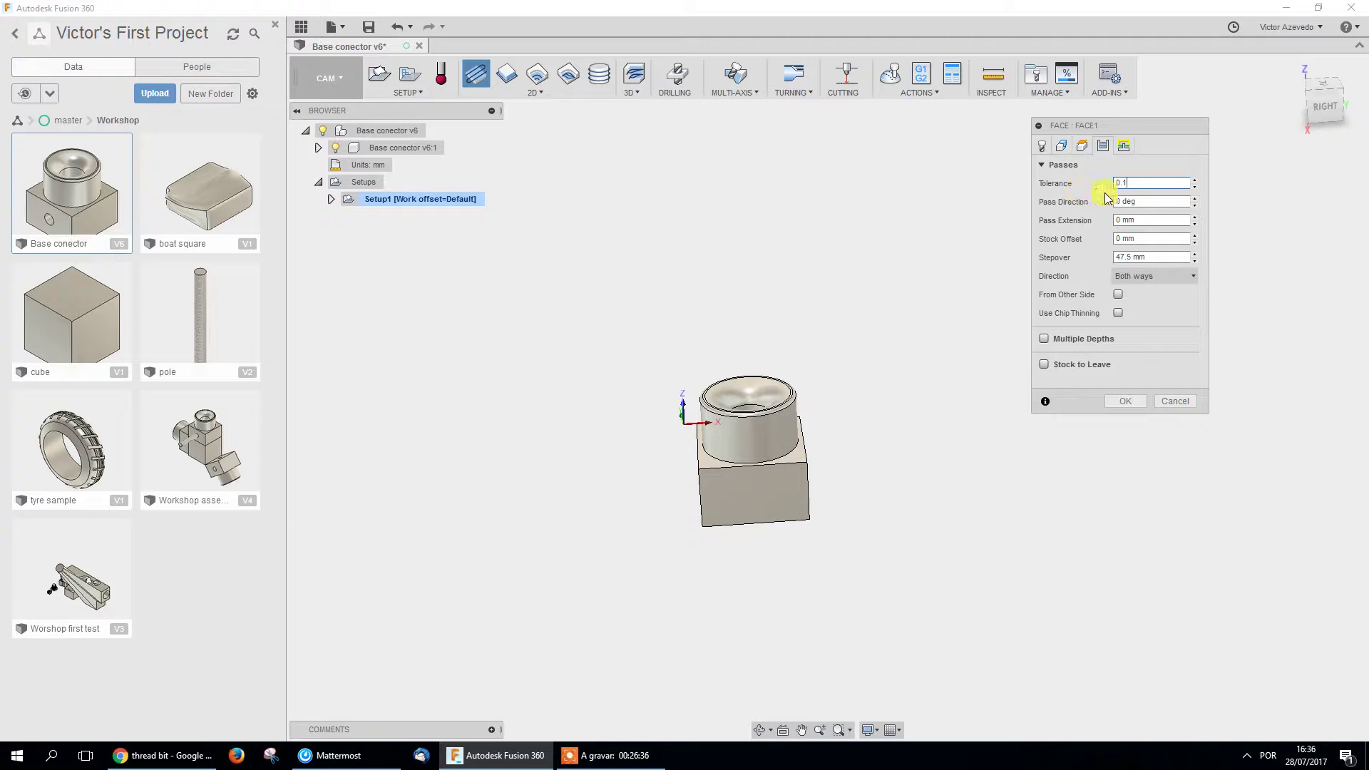
Set the Face operation's pass extension to 20 mm and its stepover to 25 mm.
click(1159, 202)
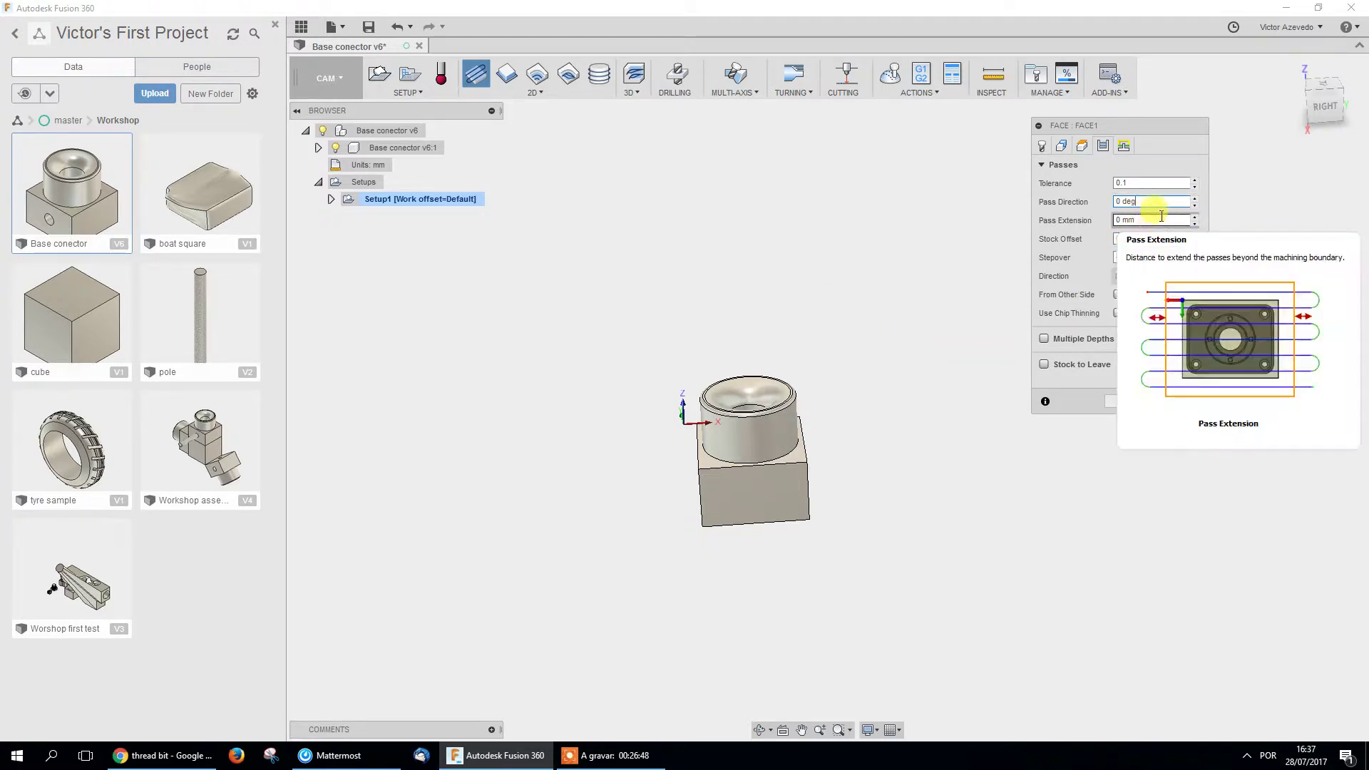
mouse_move(1144, 219)
click(1145, 220)
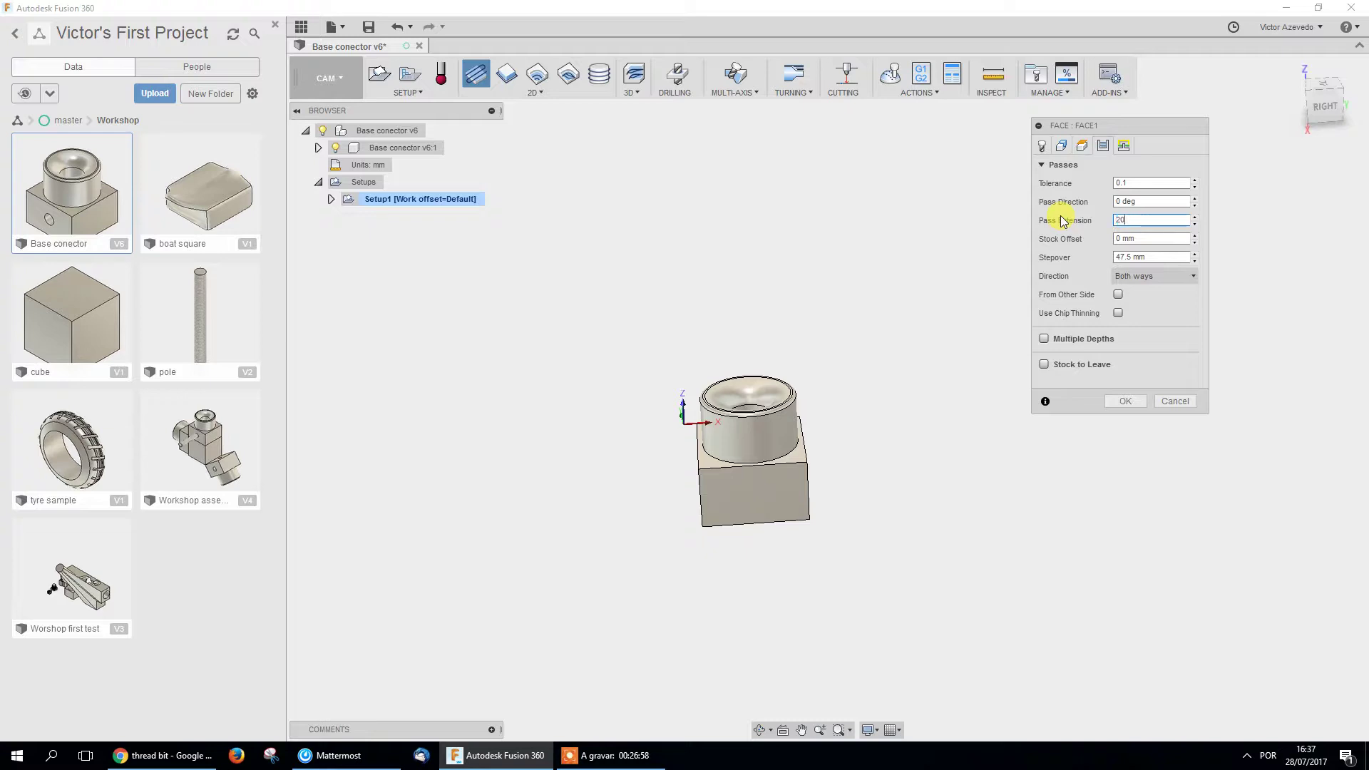
text(20)
click(1141, 238)
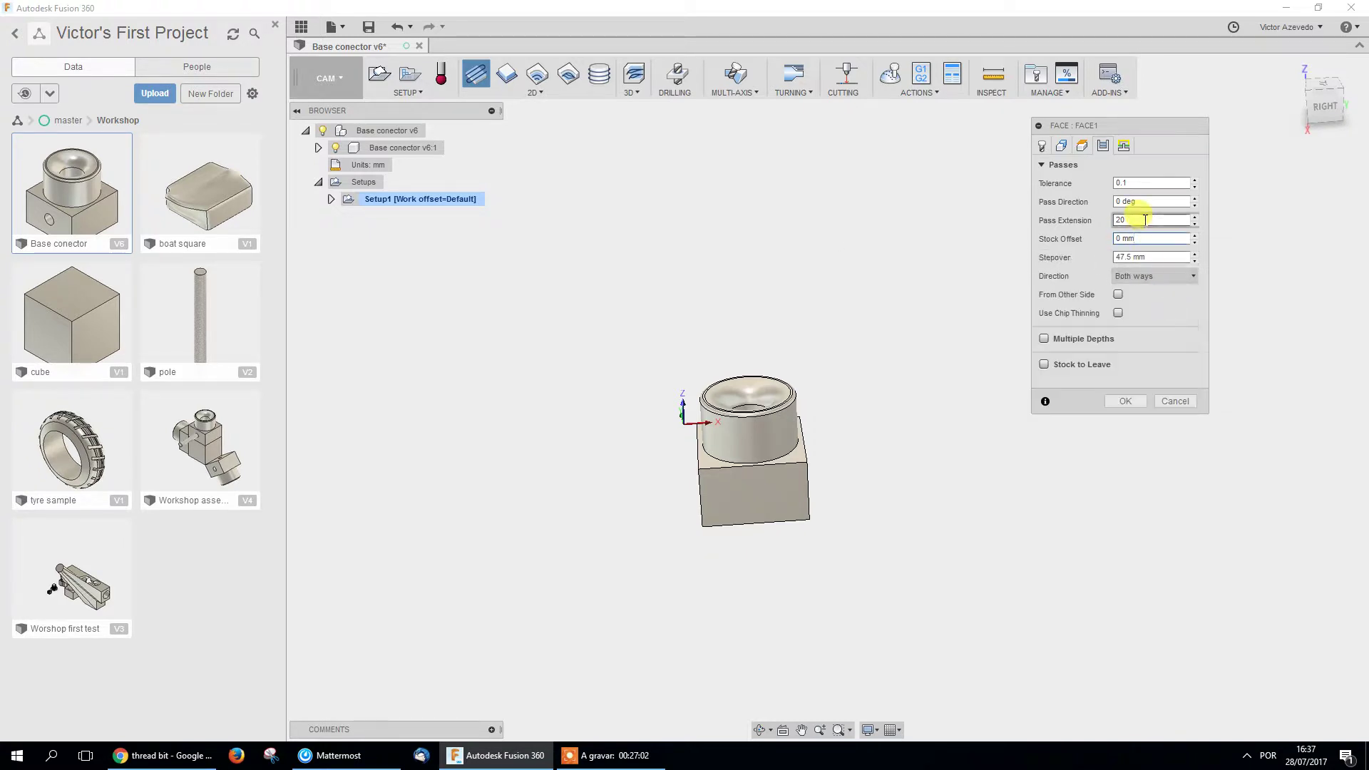
mouse_move(1145, 220)
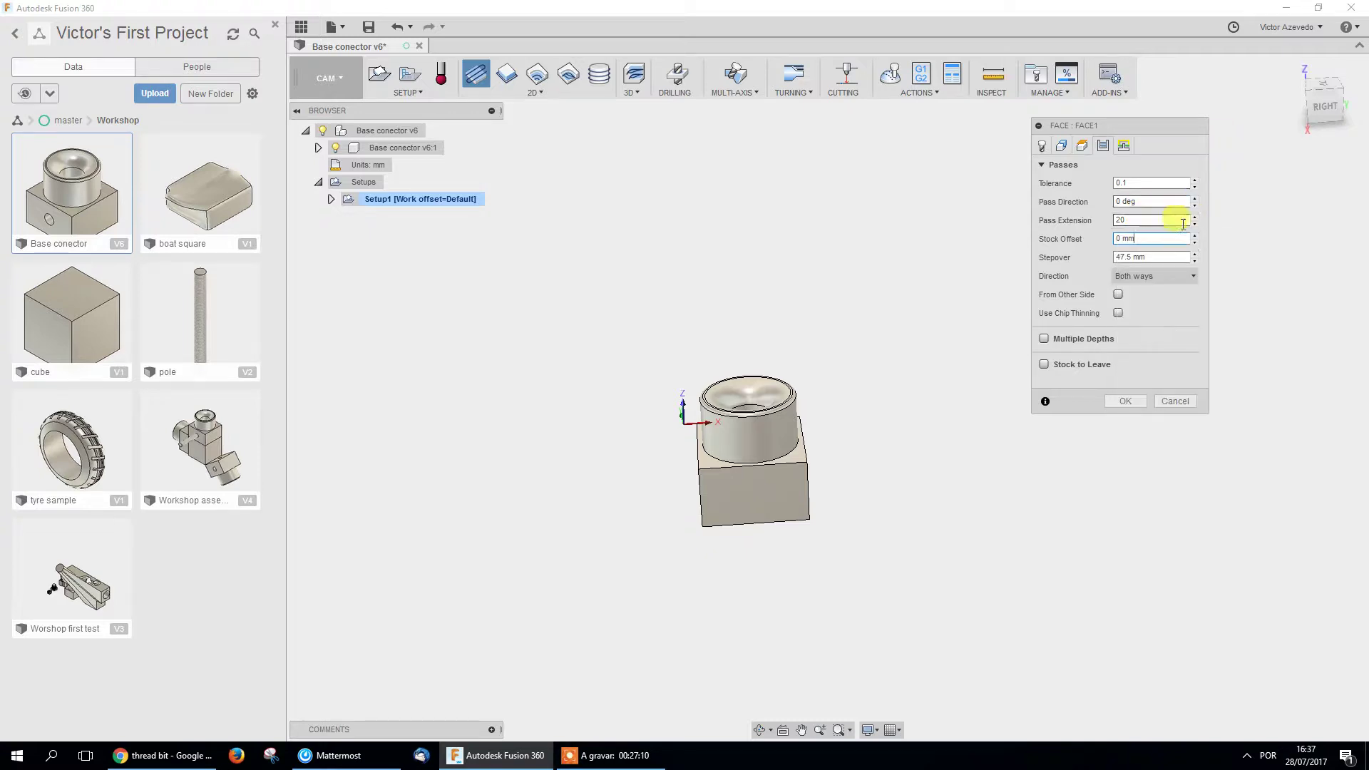
click(1152, 257)
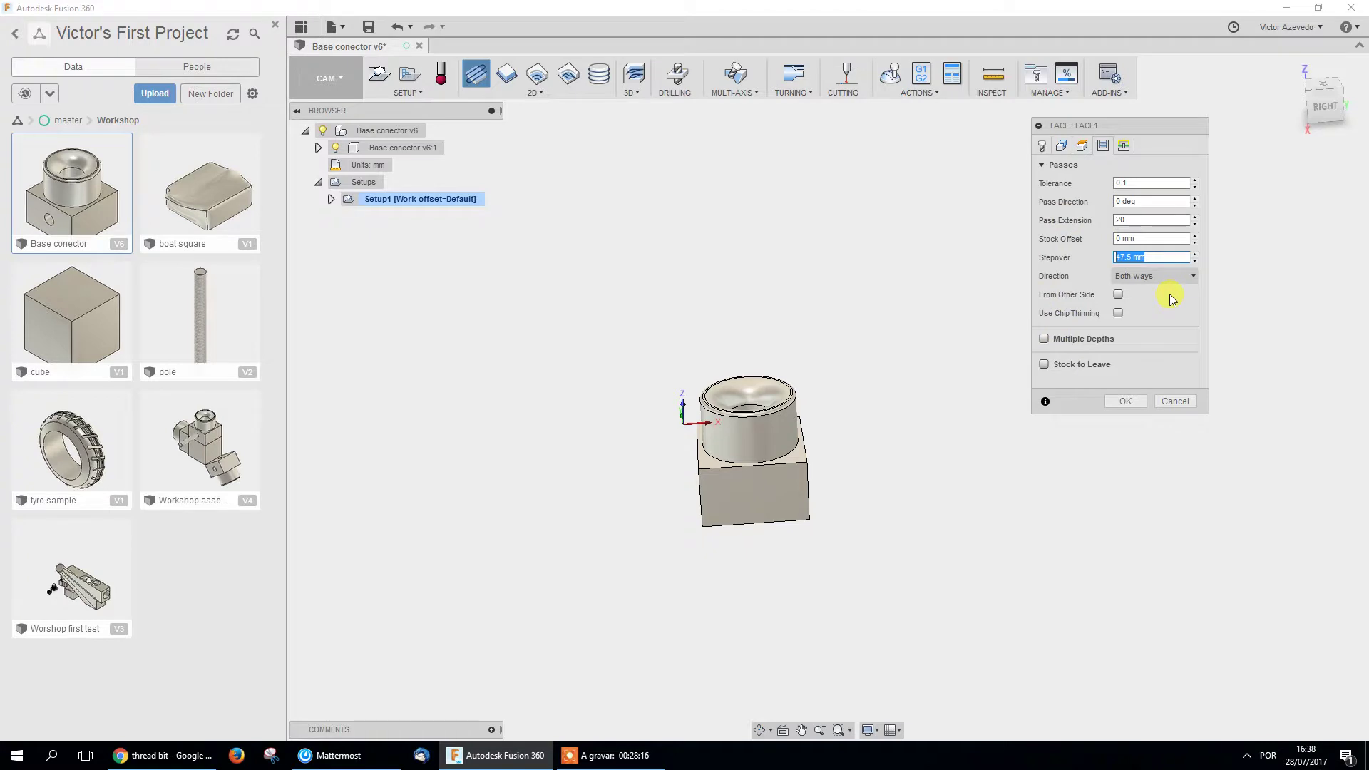
text(25)
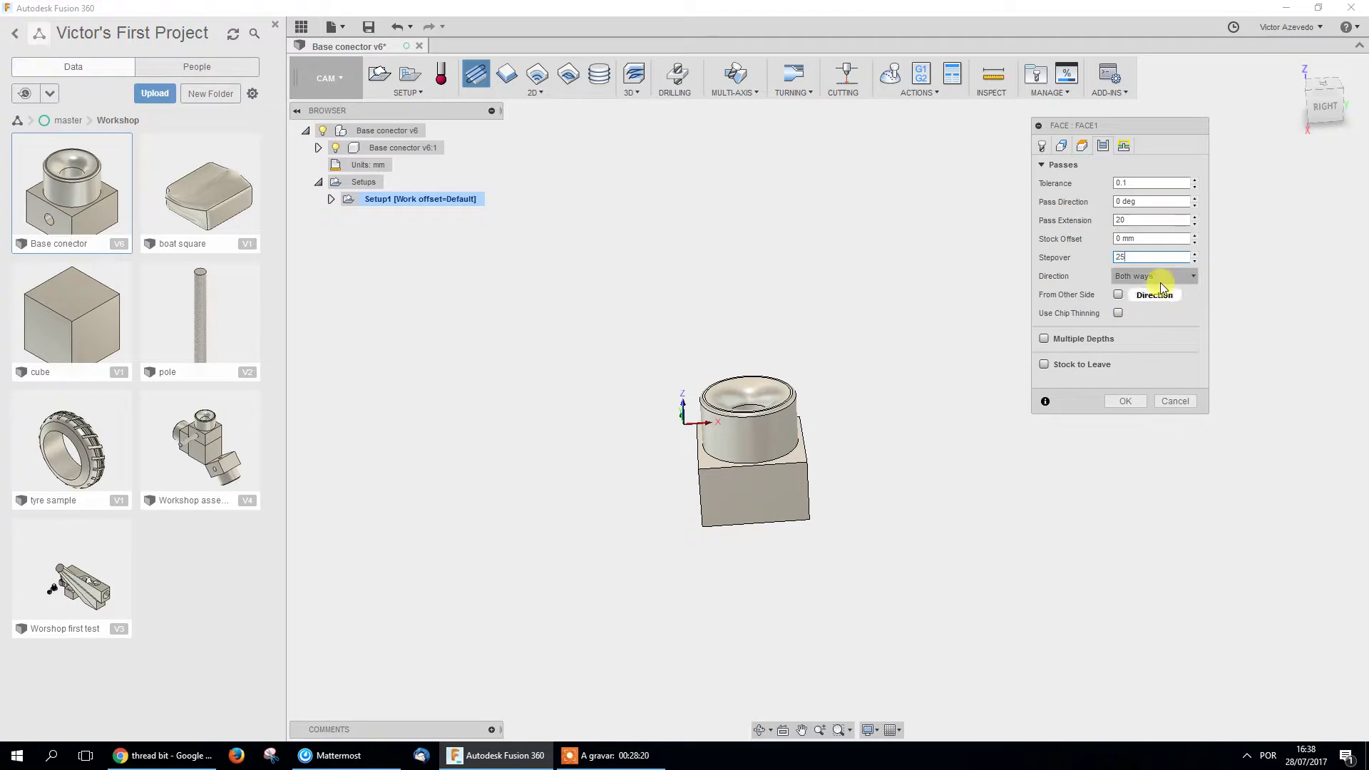
Review the Face operation's cutting direction choices and its multiple depths and stock to leave options.
click(1160, 281)
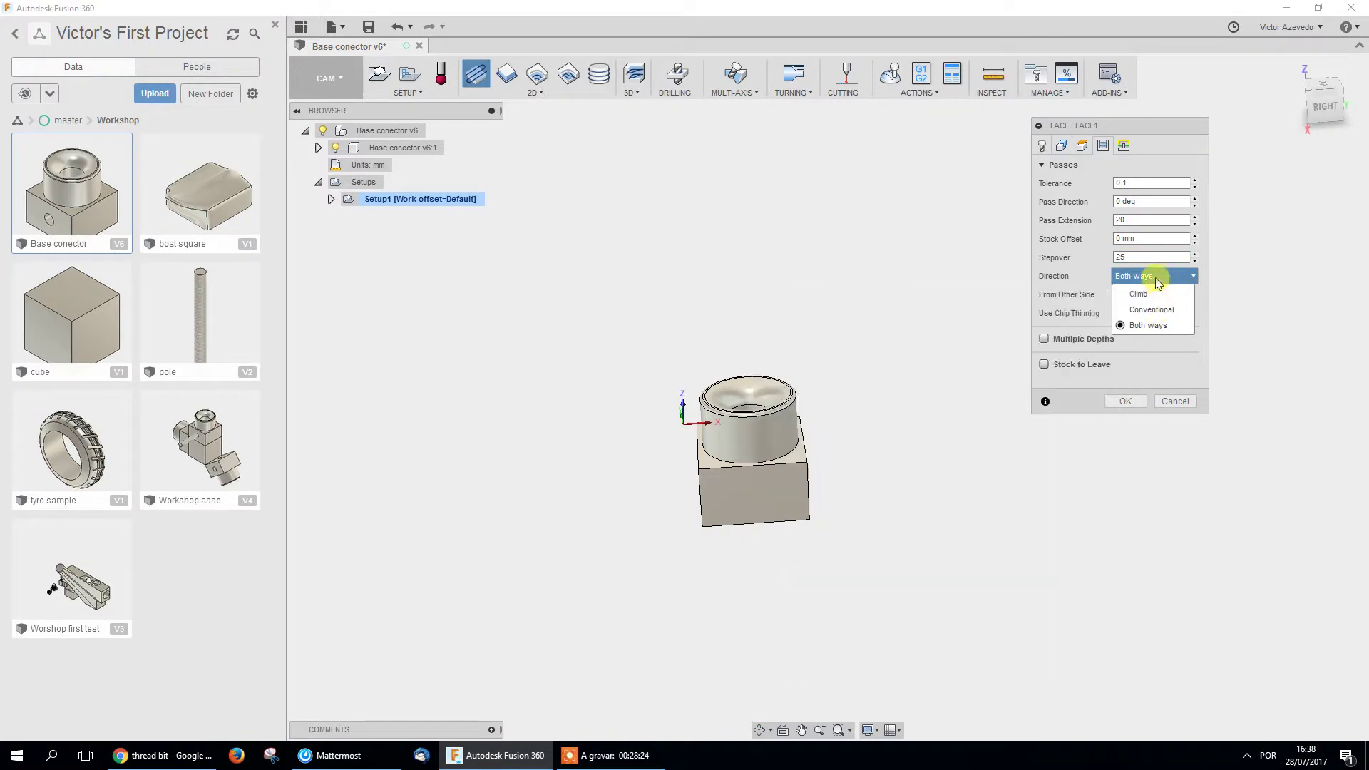
click(1204, 317)
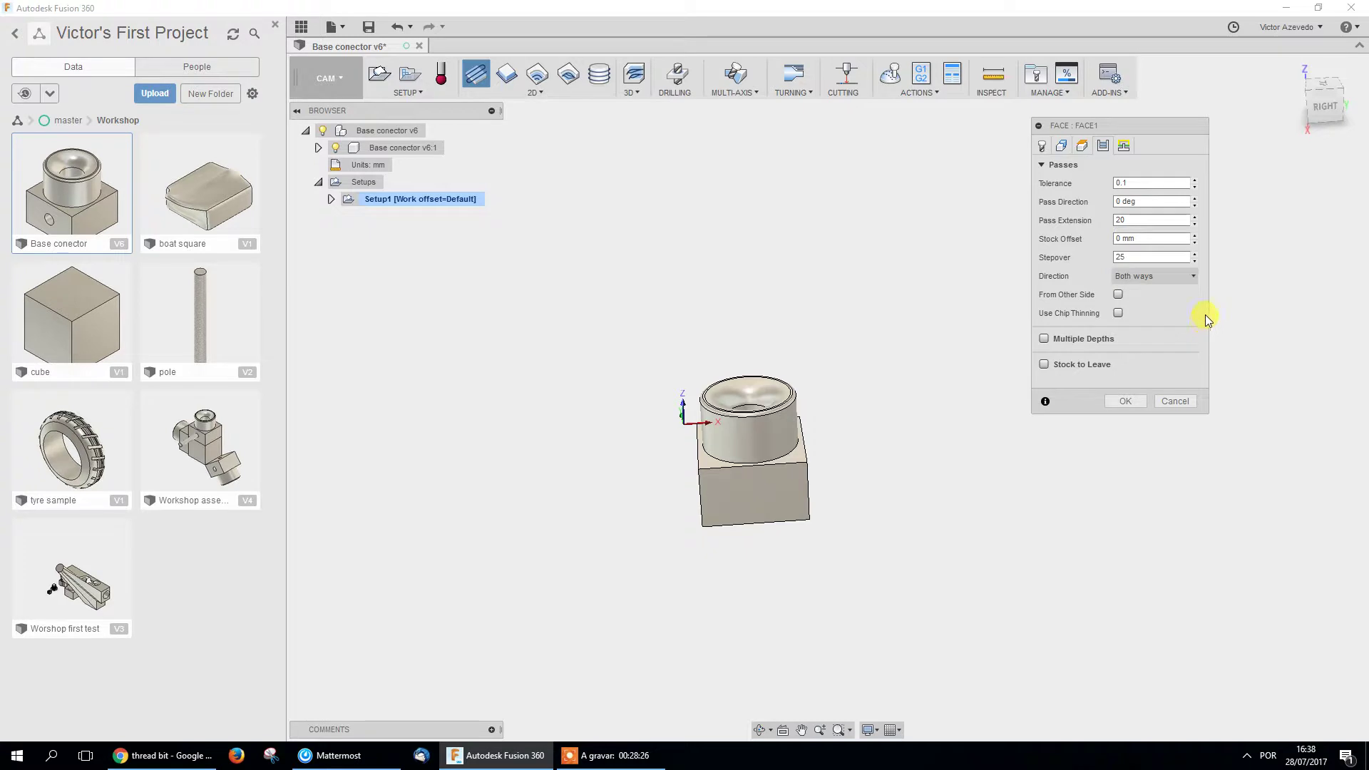
click(1043, 340)
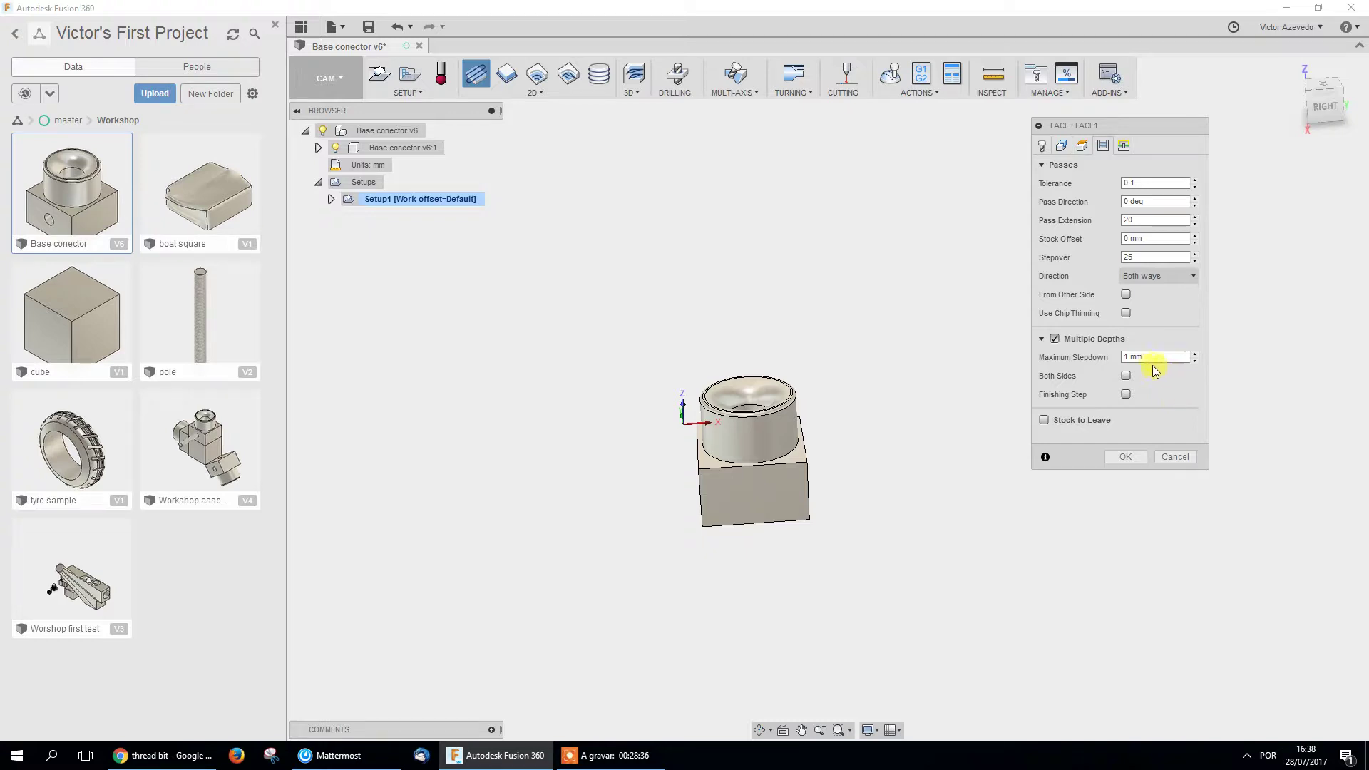
mouse_move(1155, 356)
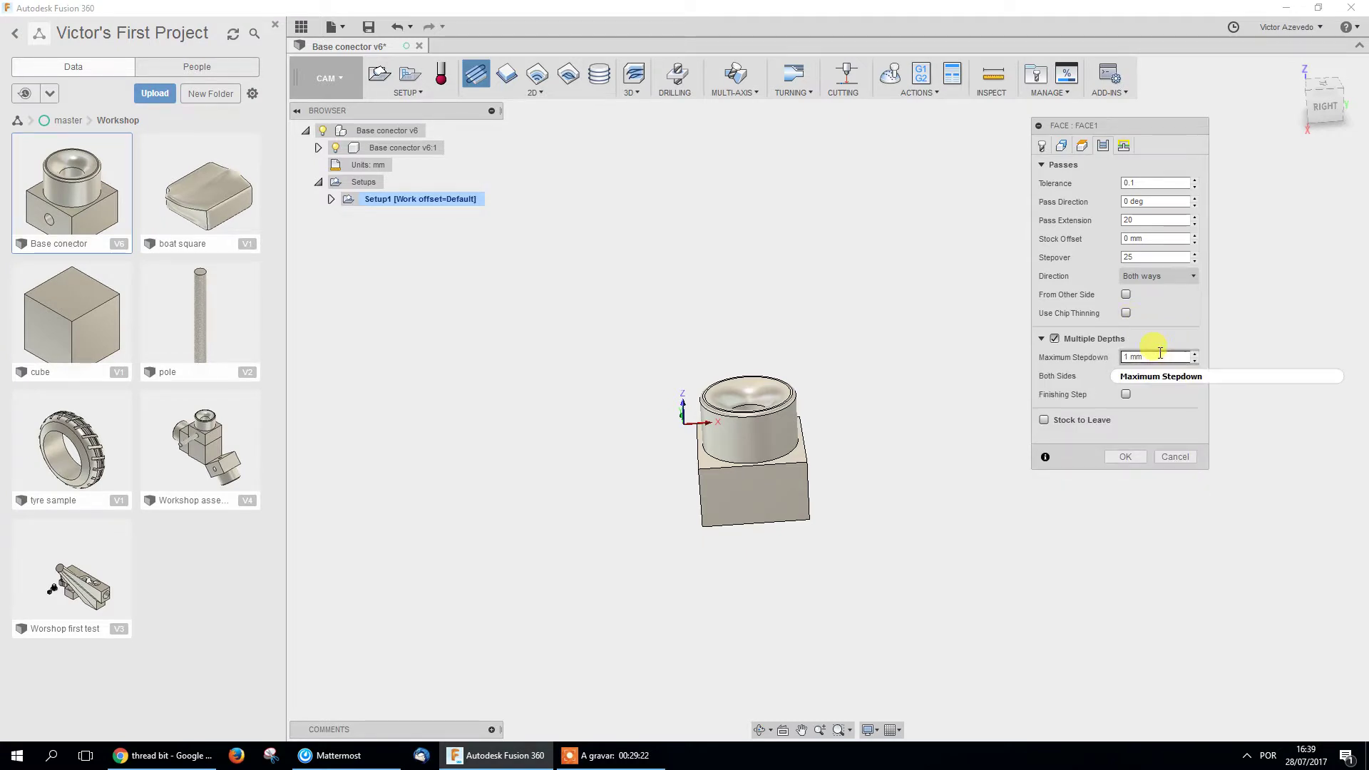
click(1056, 341)
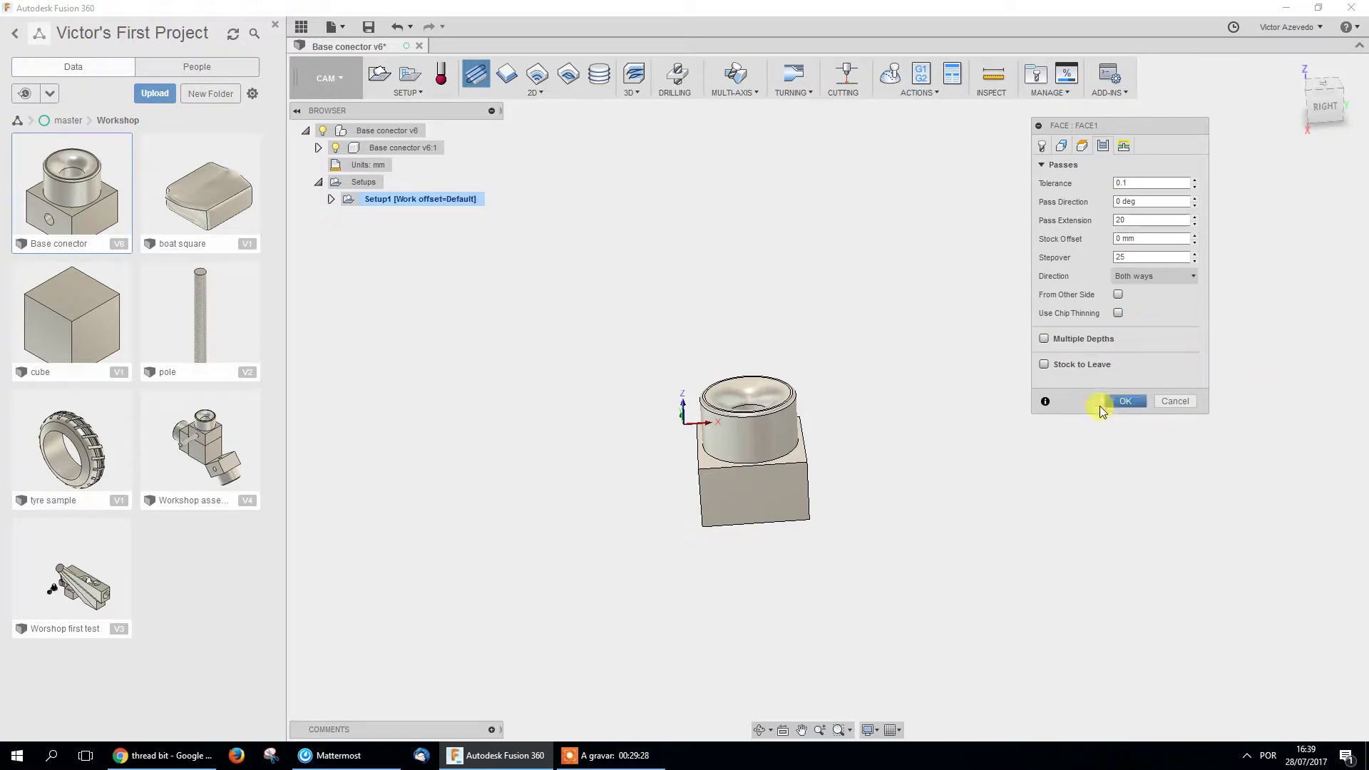
click(1057, 369)
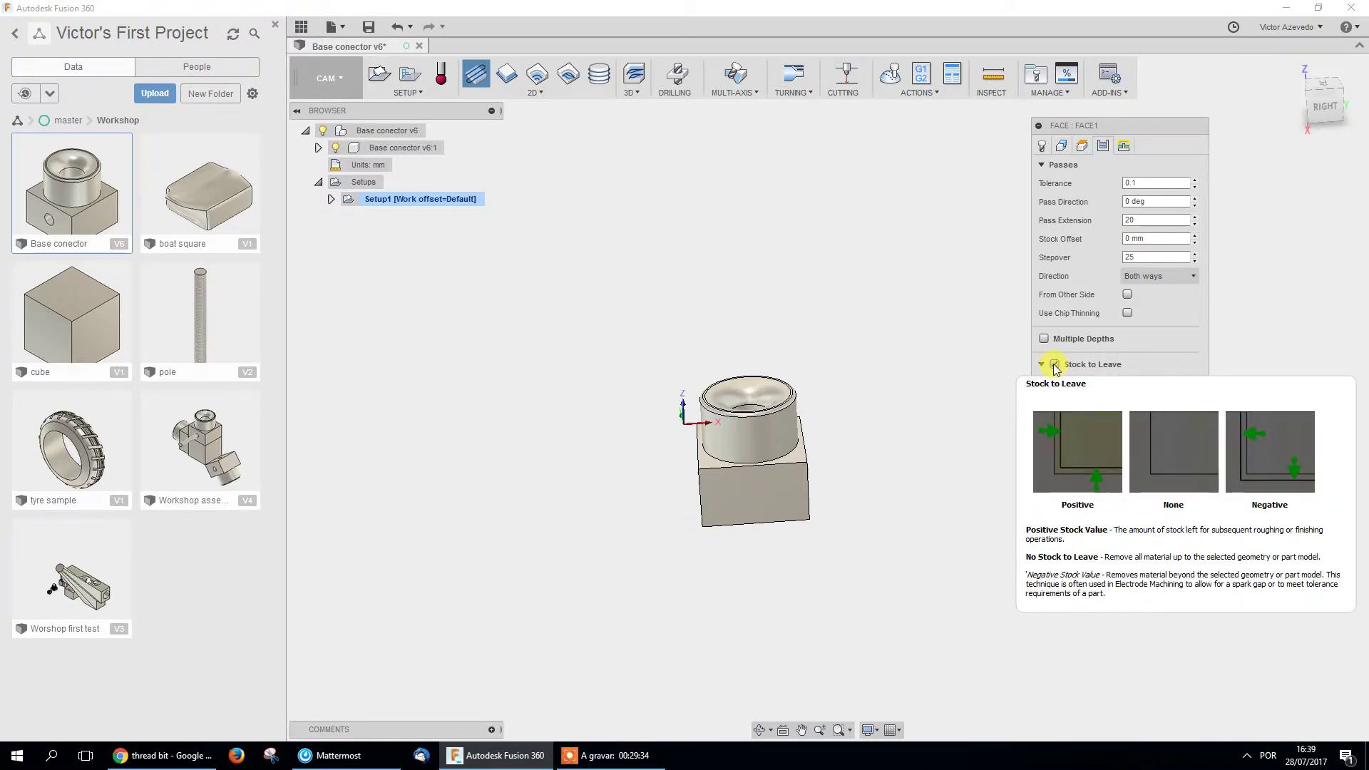
click(1057, 368)
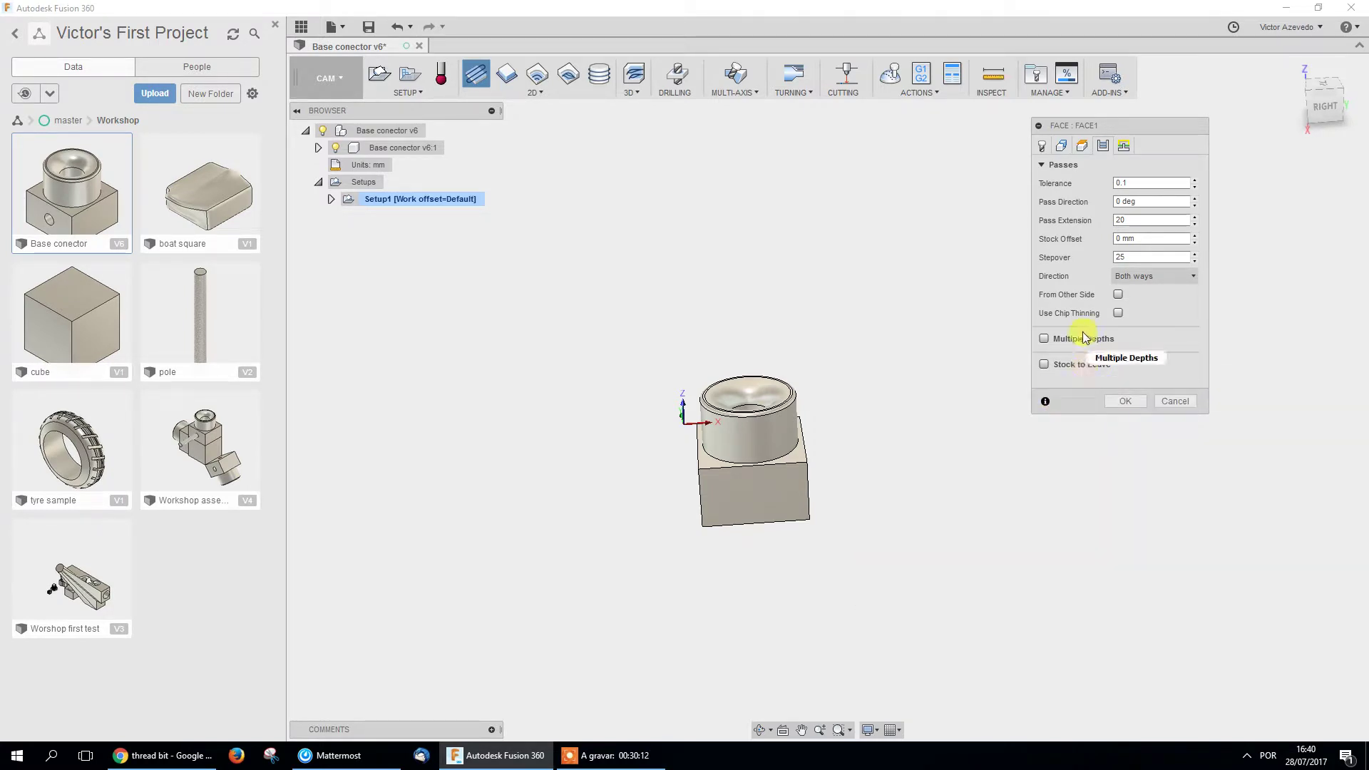
mouse_move(1084, 337)
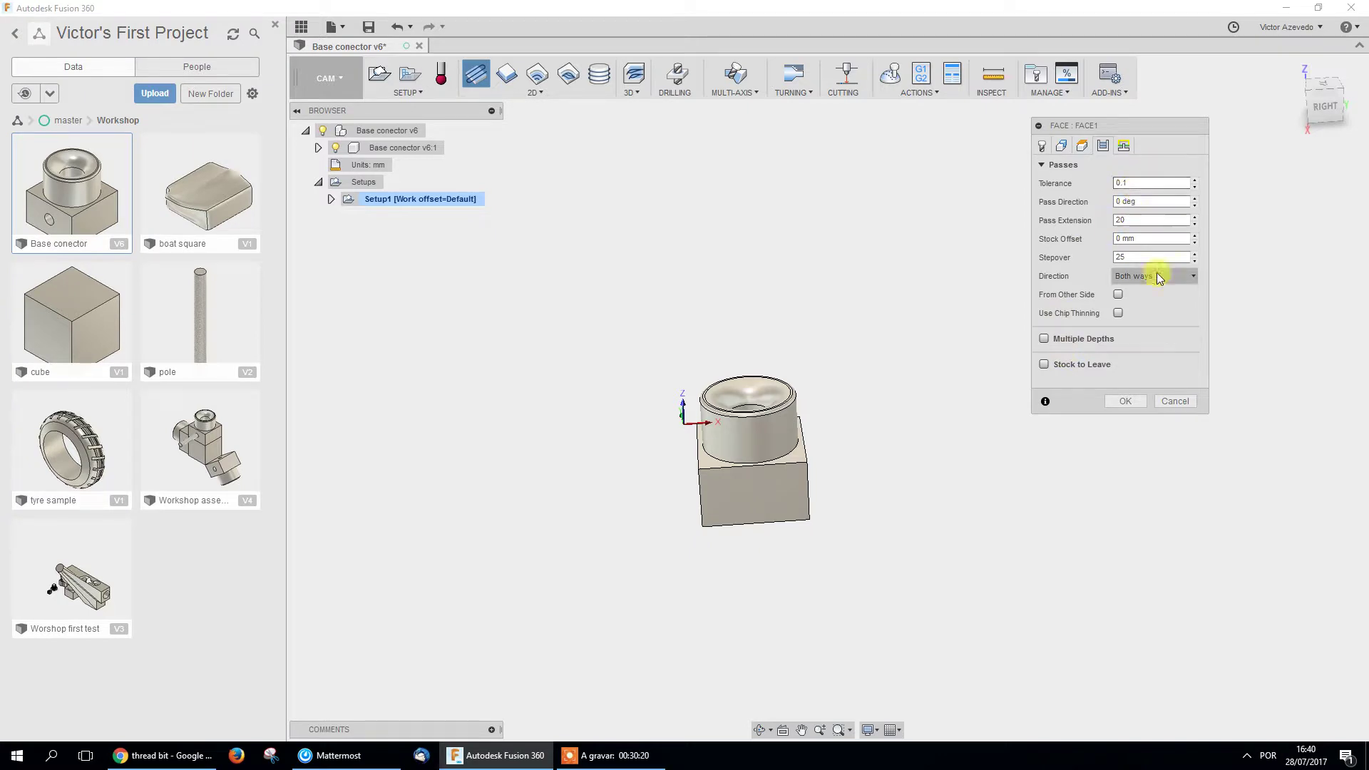
Review the Face operation's linking settings, accept the operation and generate its toolpath.
click(1124, 145)
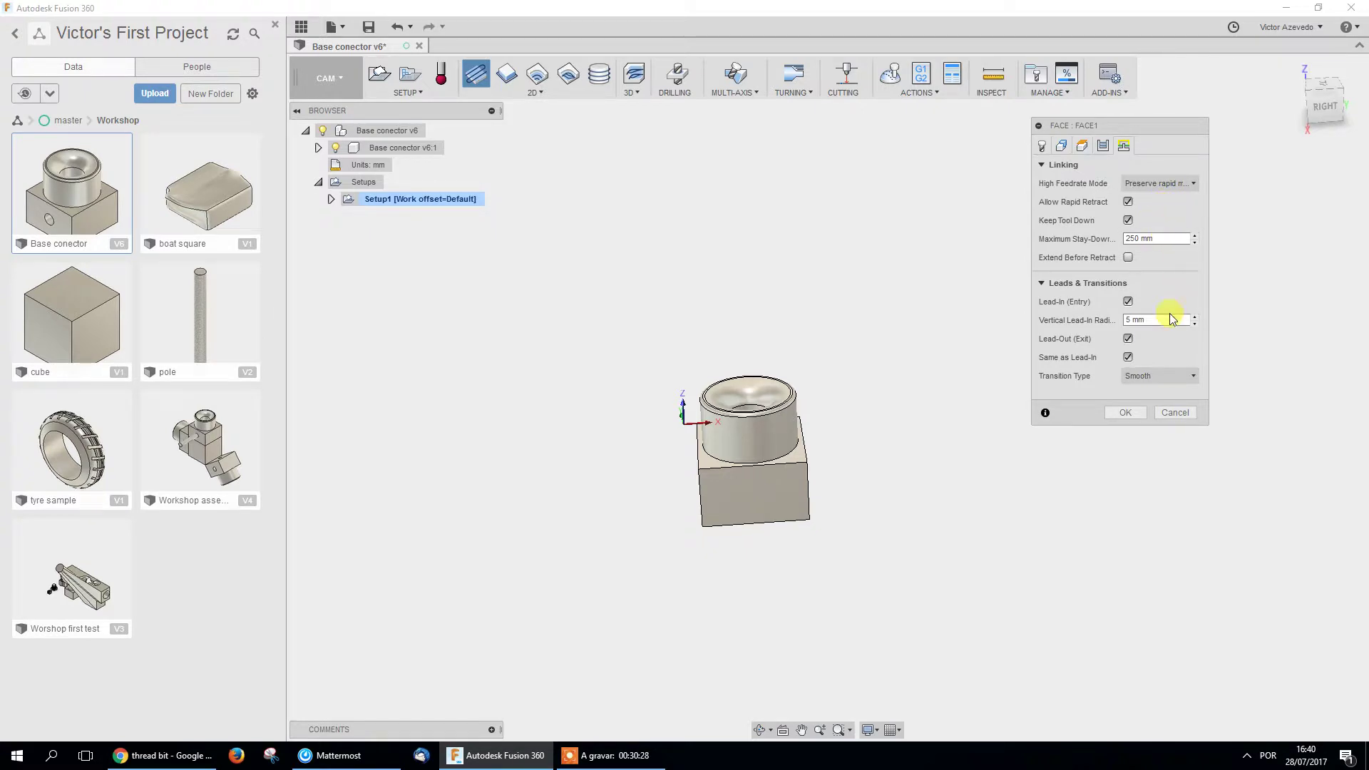
mouse_move(1168, 320)
click(1126, 412)
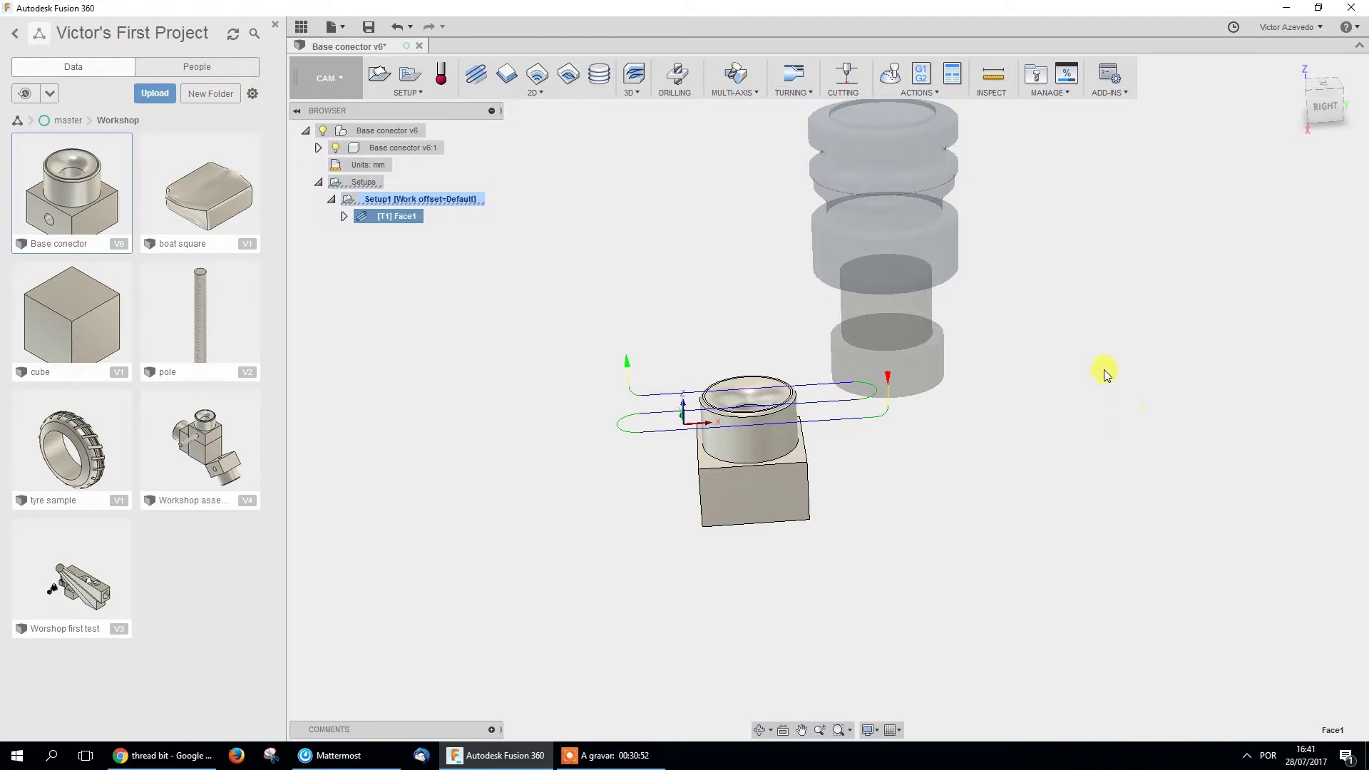
shift+middle_drag(990, 379, 913, 425)
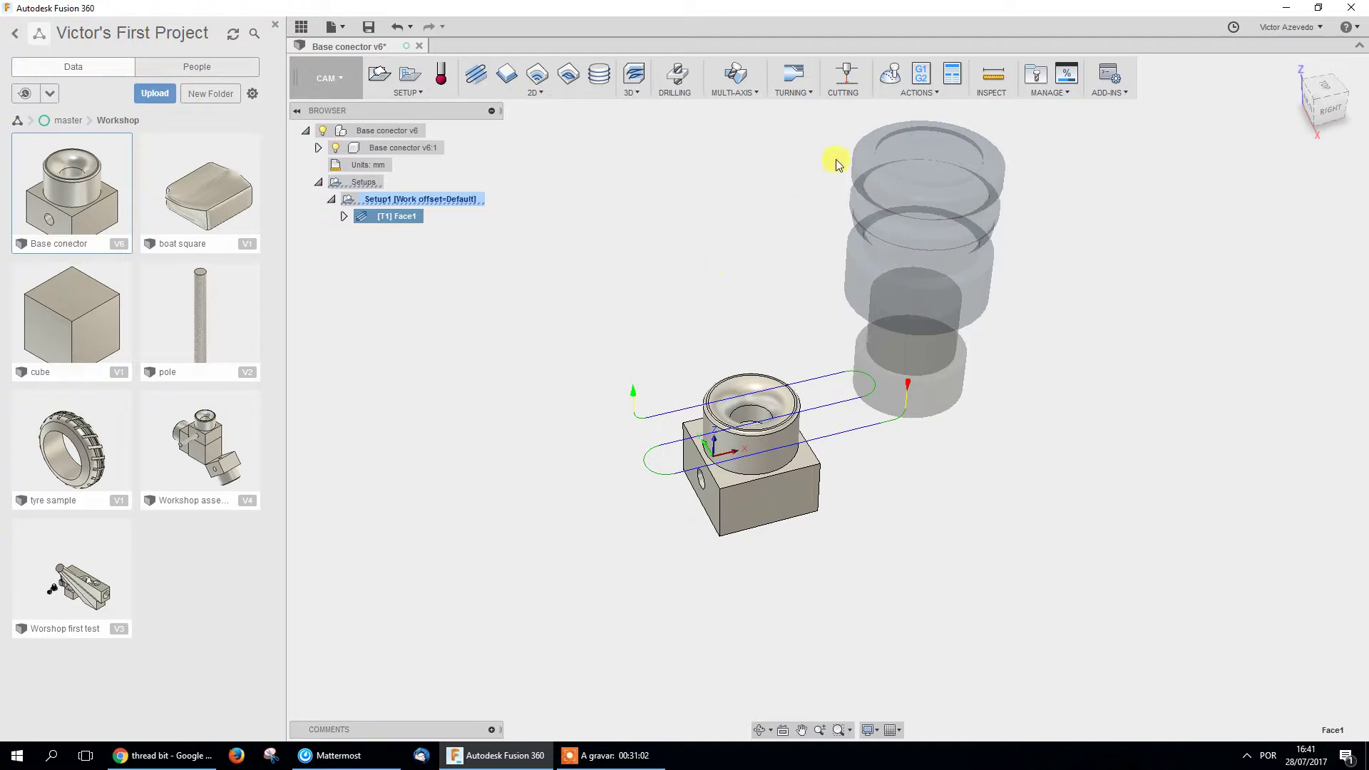
Start simulating the Face operation and display the stock together with the tool and toolpath.
click(891, 74)
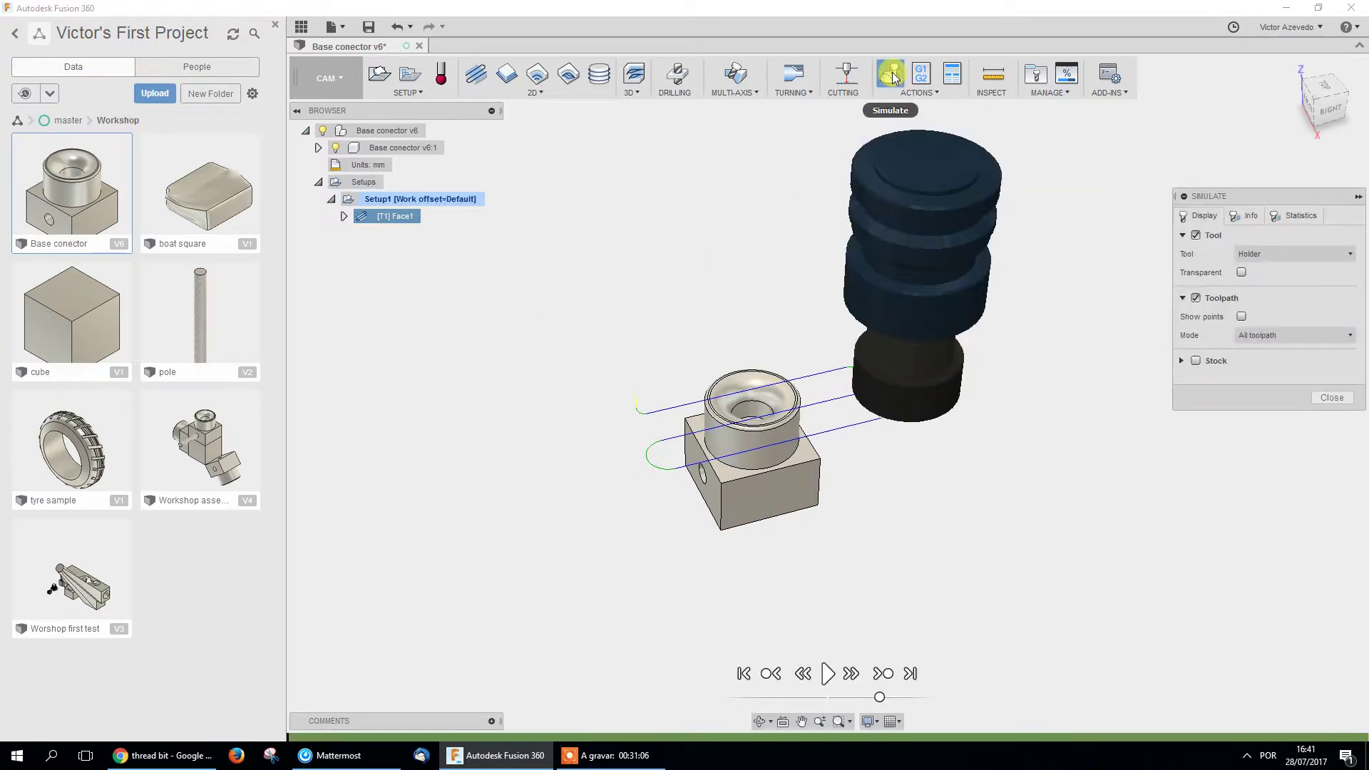
click(1196, 235)
click(1196, 235)
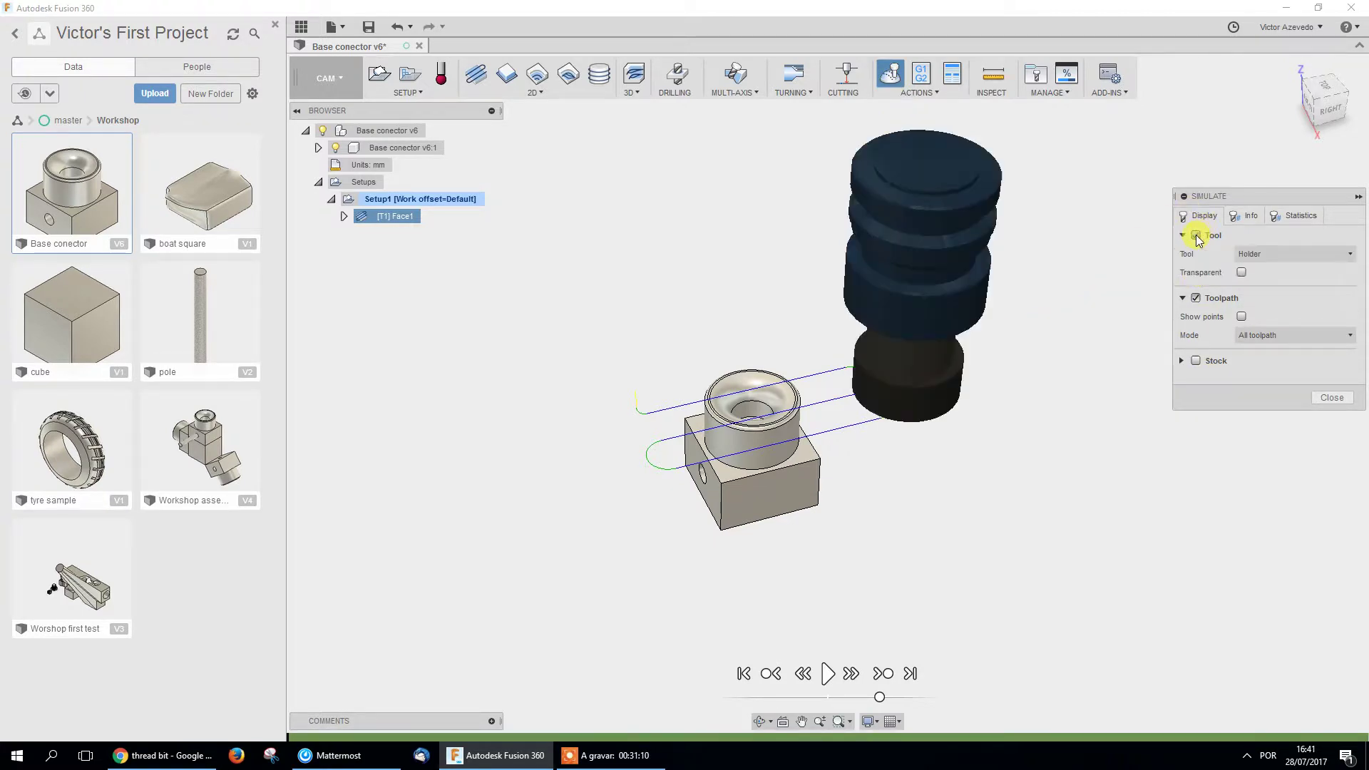
click(1196, 298)
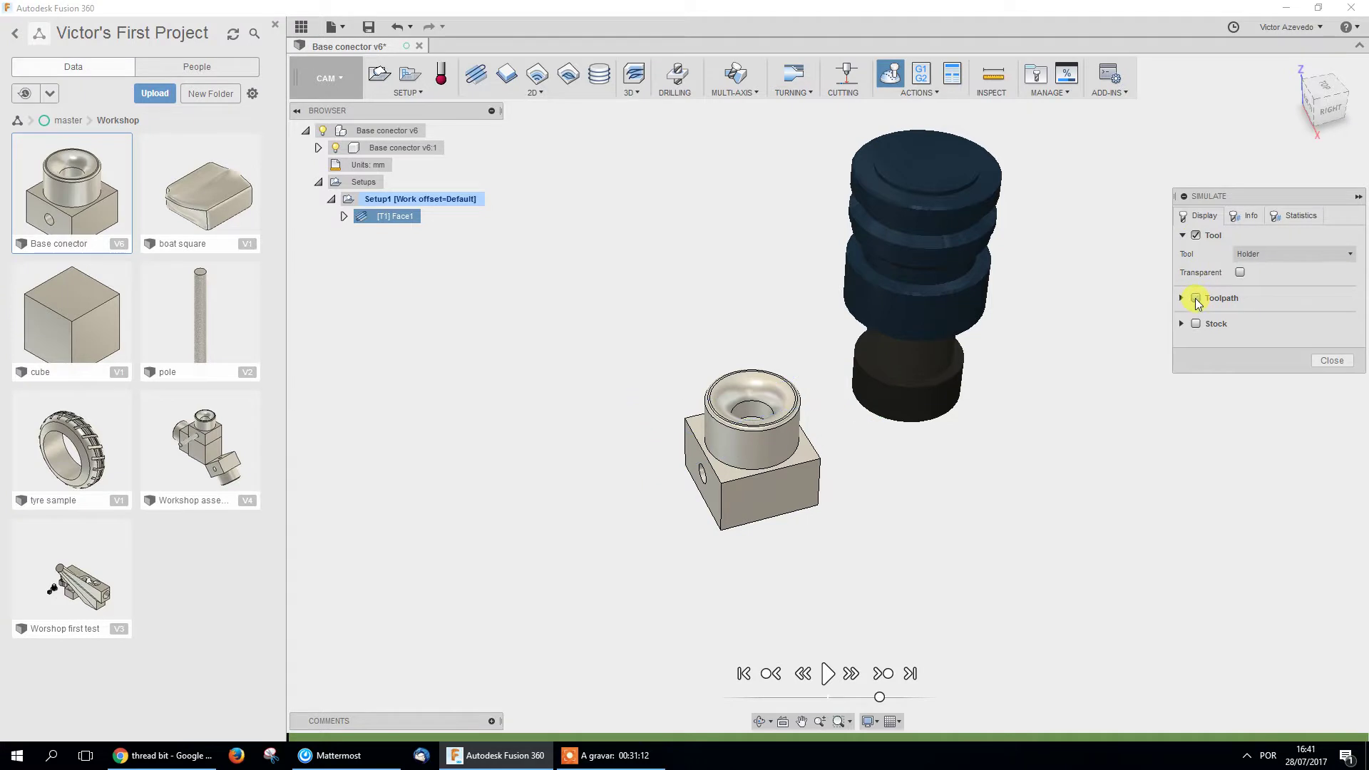
click(1196, 298)
click(1196, 360)
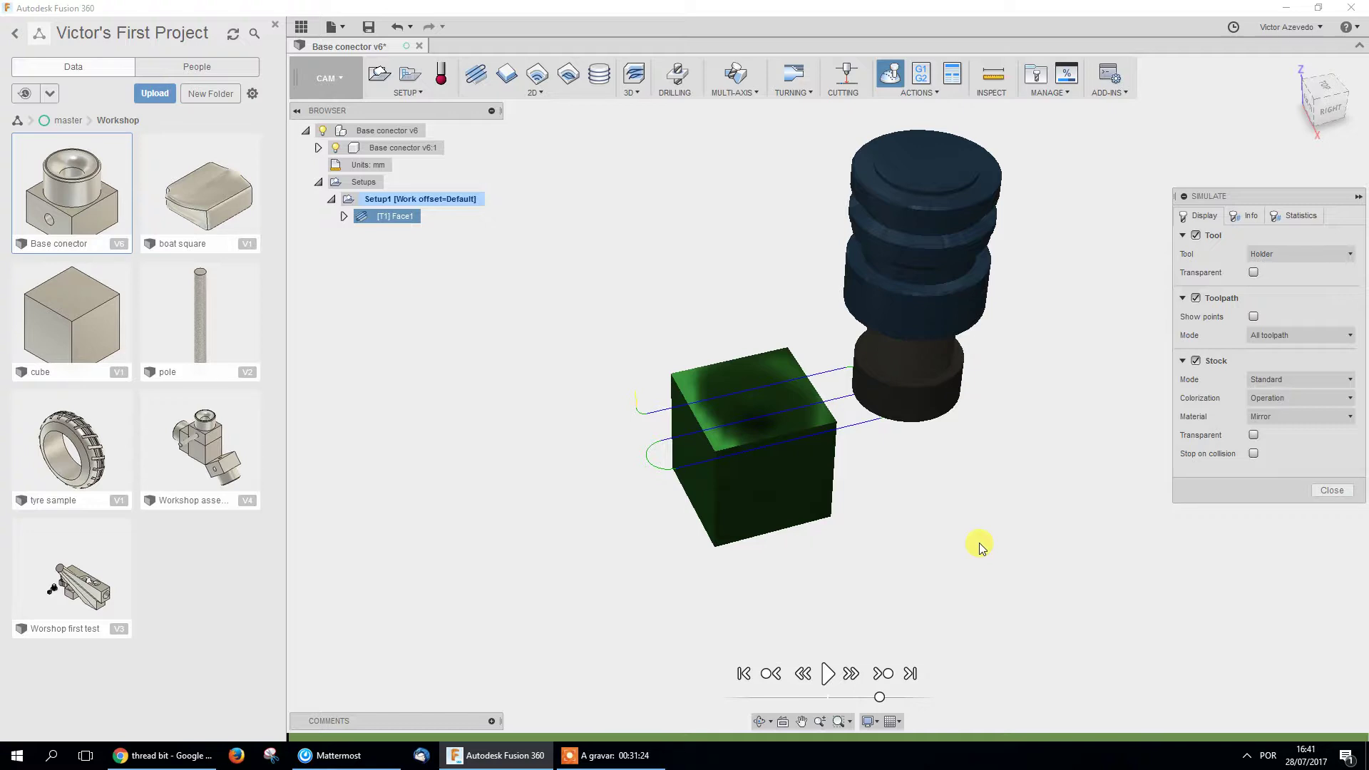
Play the simulation of the single-depth facing pass, inspect the machined stock up close and close the simulation.
click(828, 673)
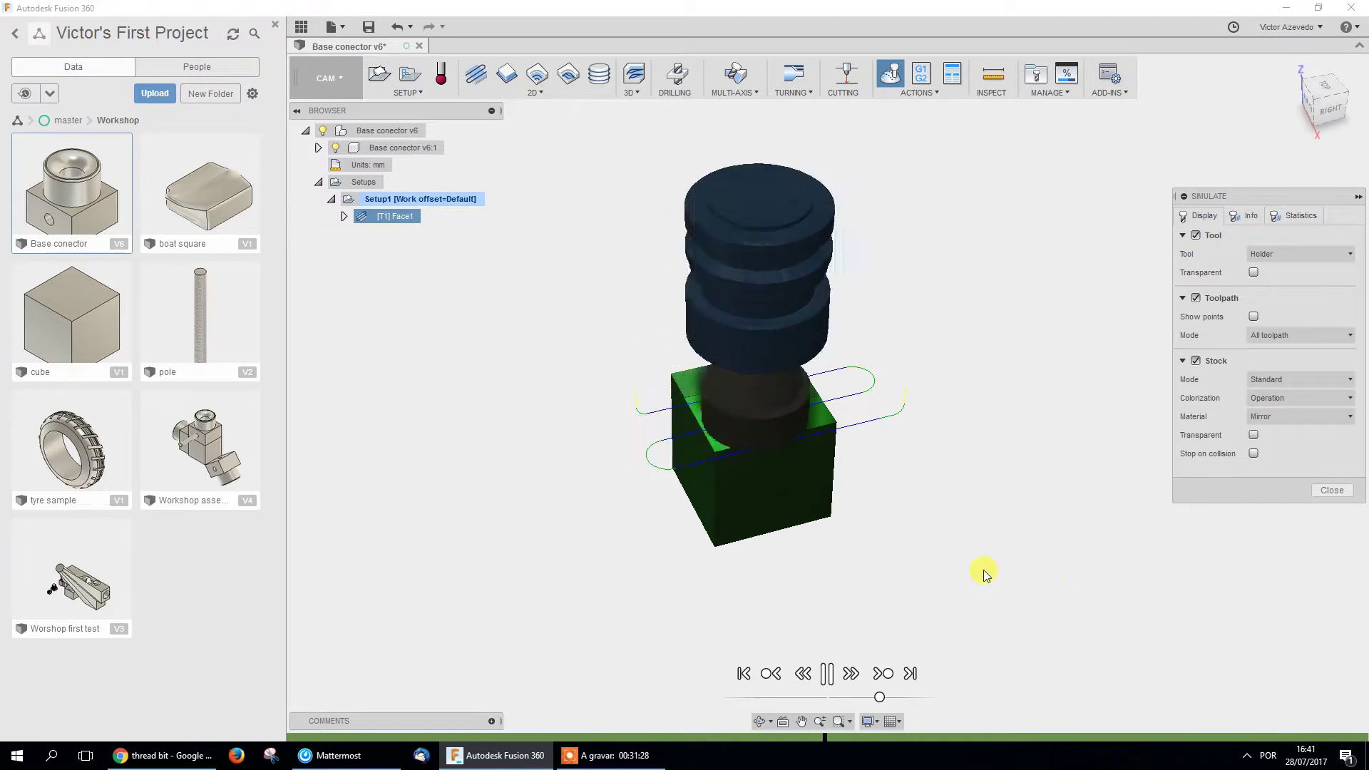
scroll(702, 425, up, 5)
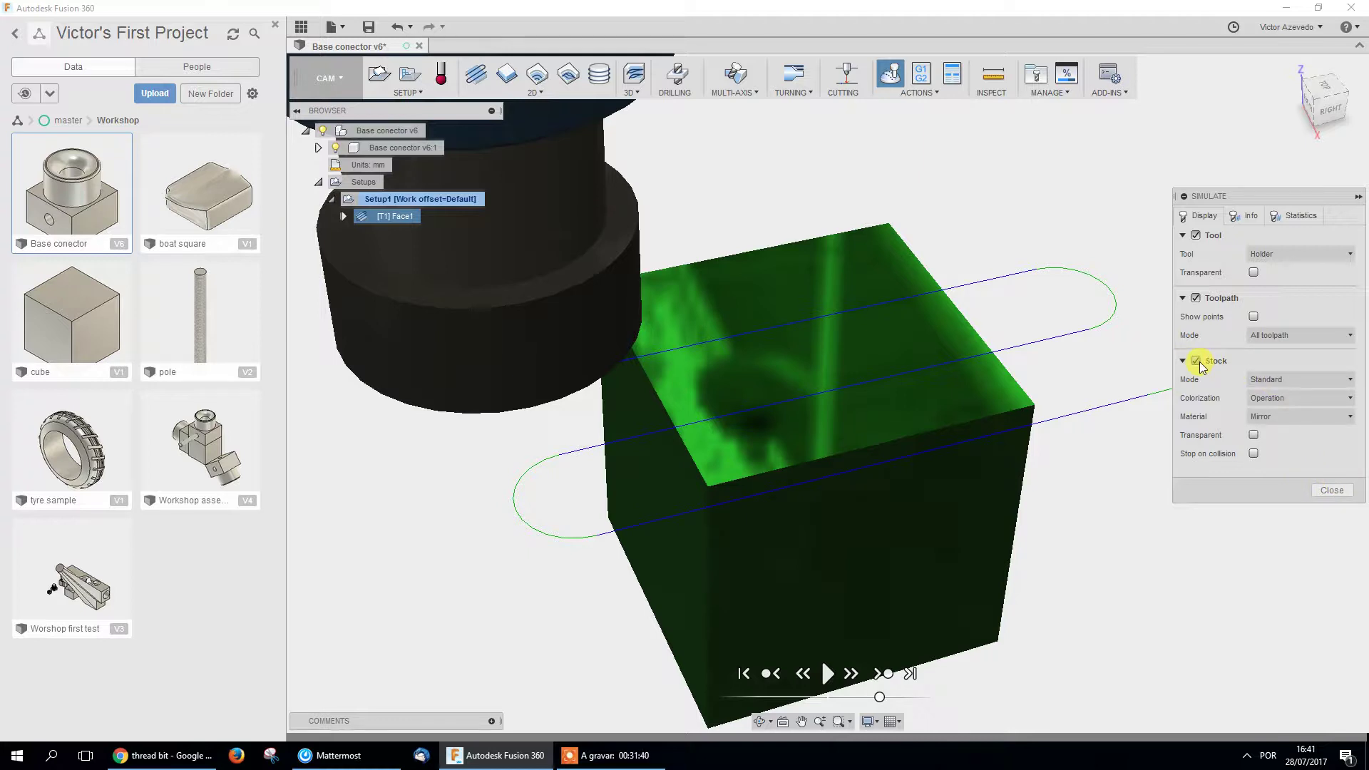
click(1332, 491)
Edit the Face operation so its bottom height is referenced from the model bottom.
right_click(413, 216)
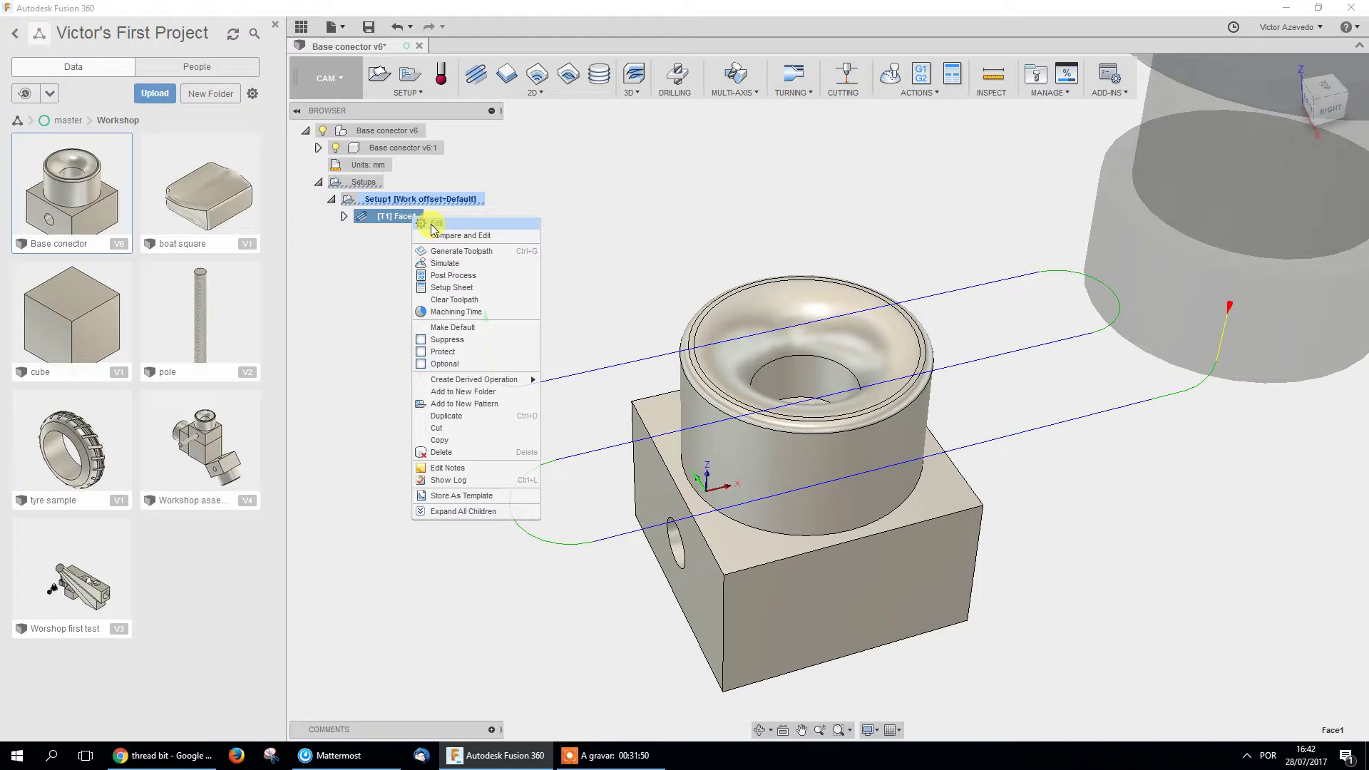
click(433, 224)
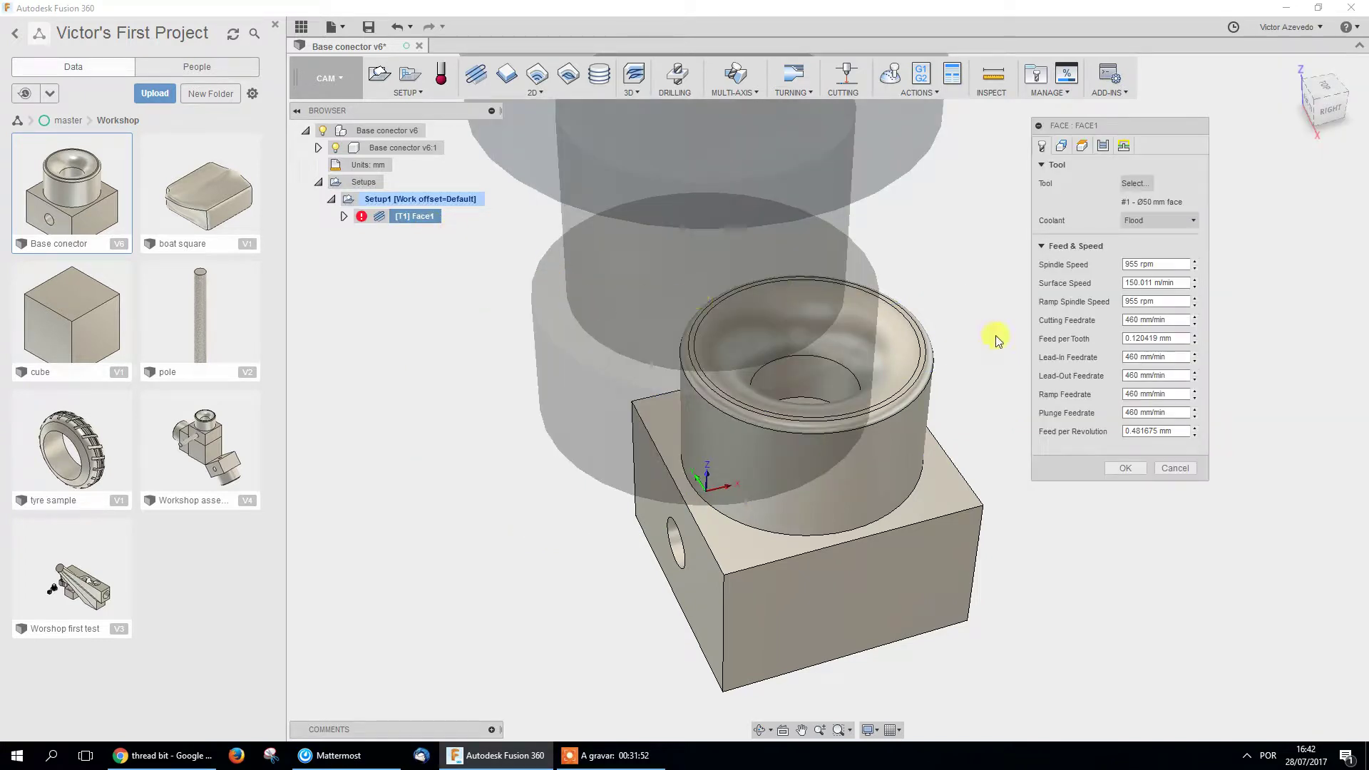
click(1103, 146)
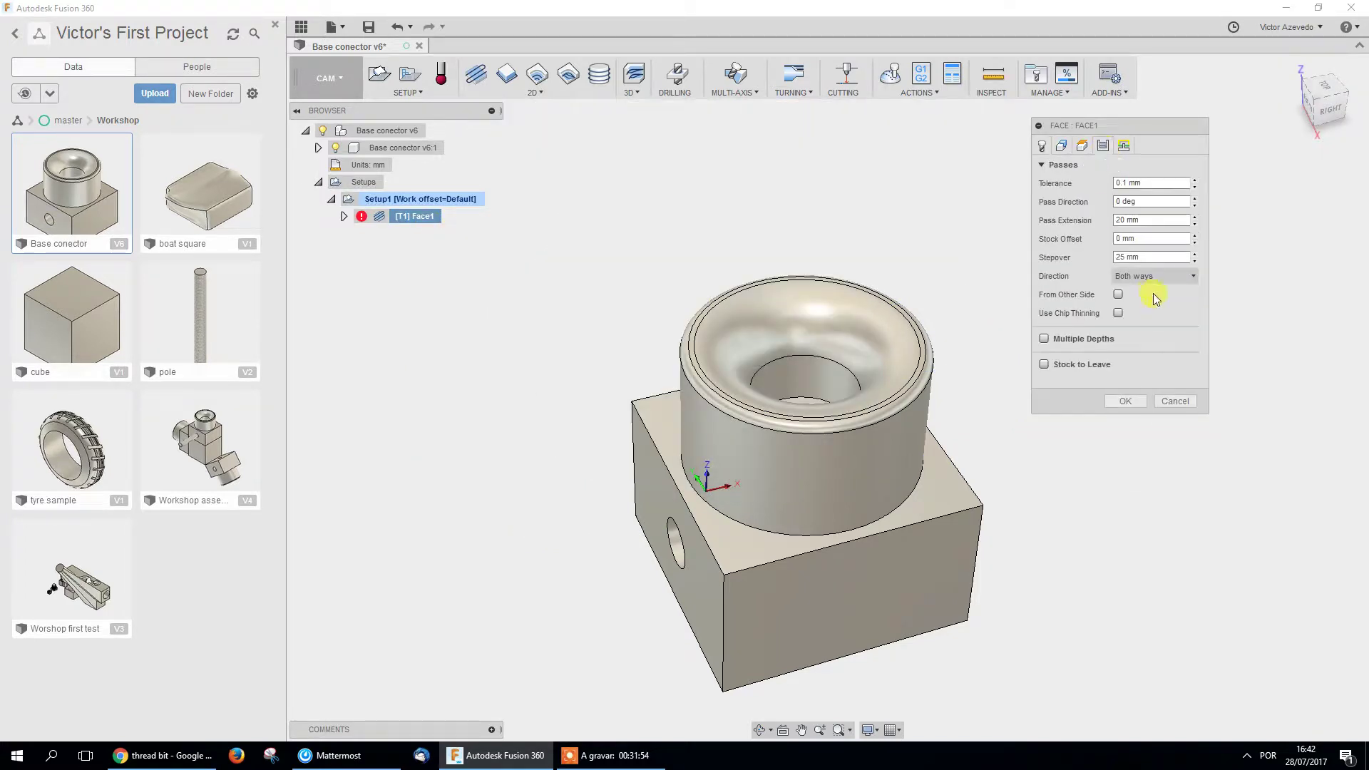
click(1082, 146)
click(1136, 434)
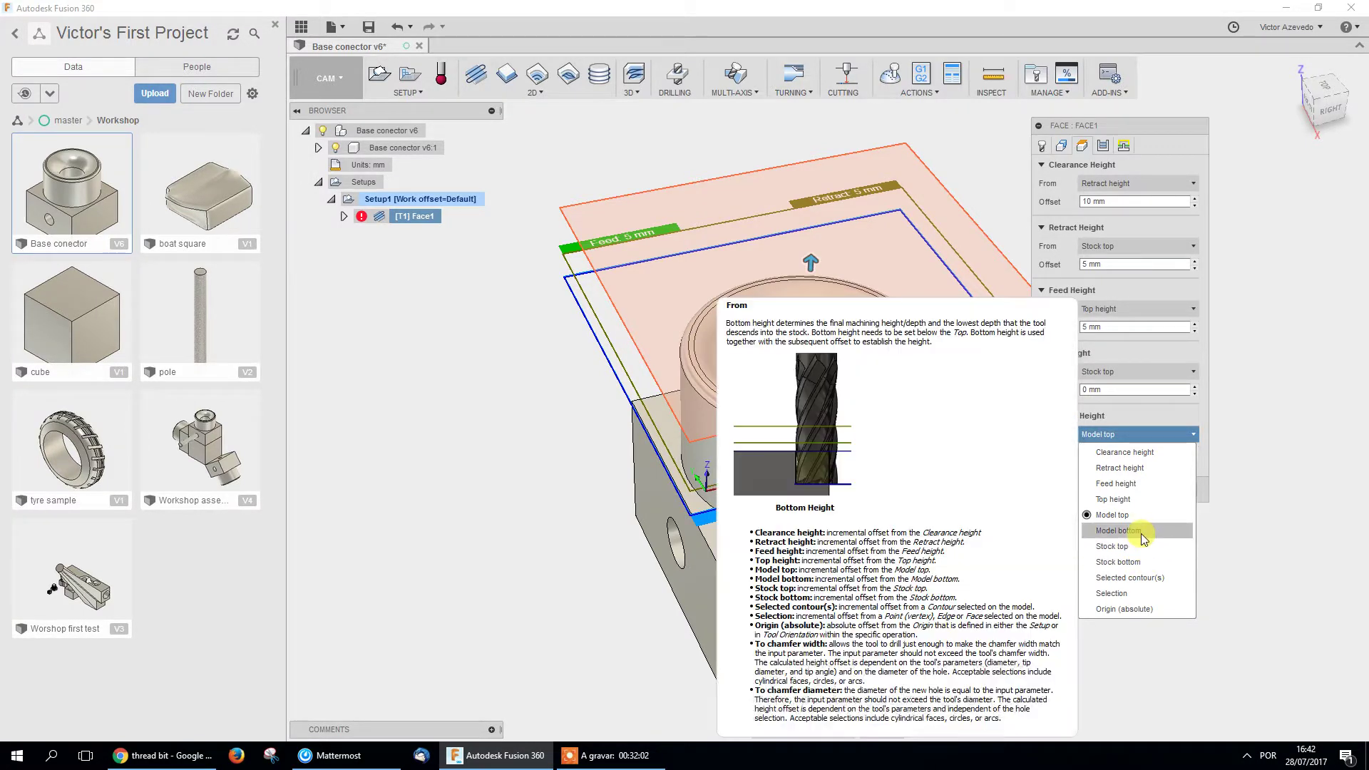
click(1141, 534)
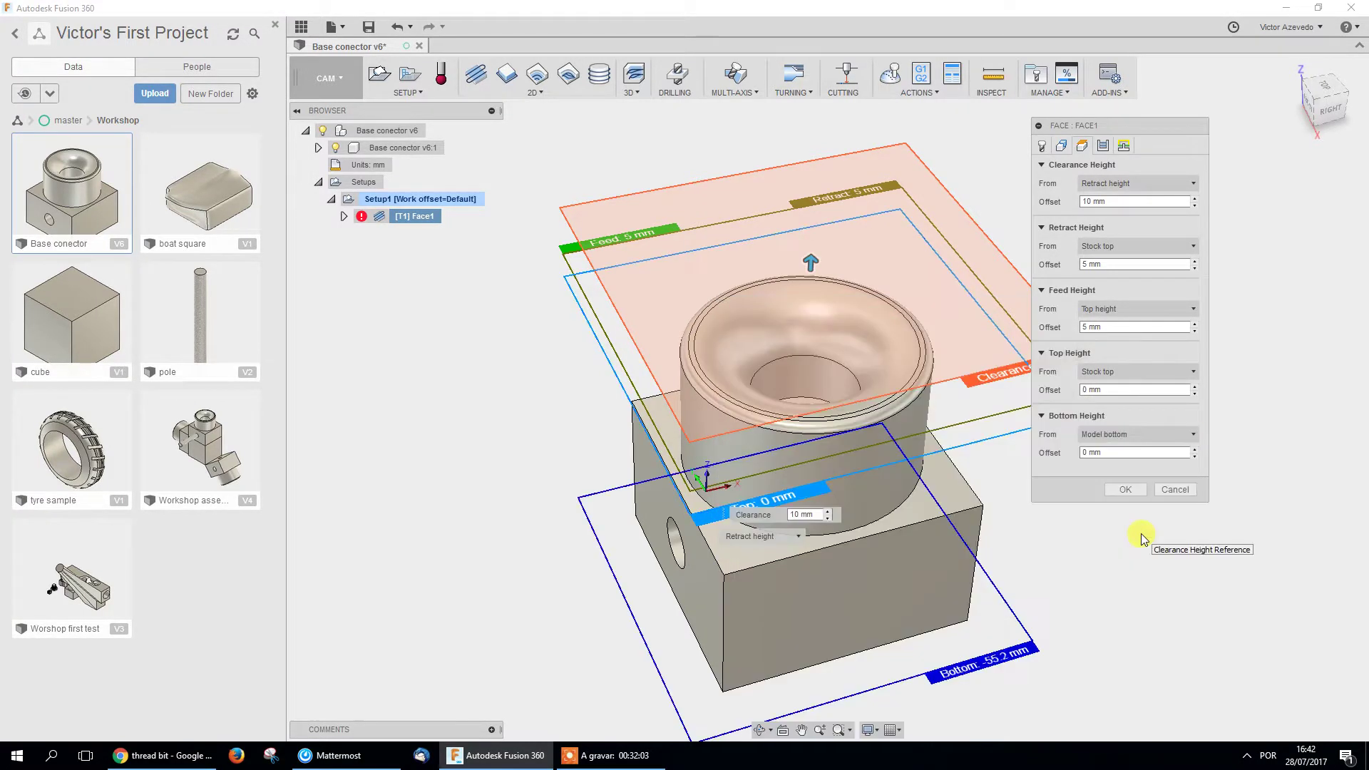
Enable multiple depths for the Face operation with a maximum stepdown of 3 mm and regenerate its toolpath.
click(1102, 146)
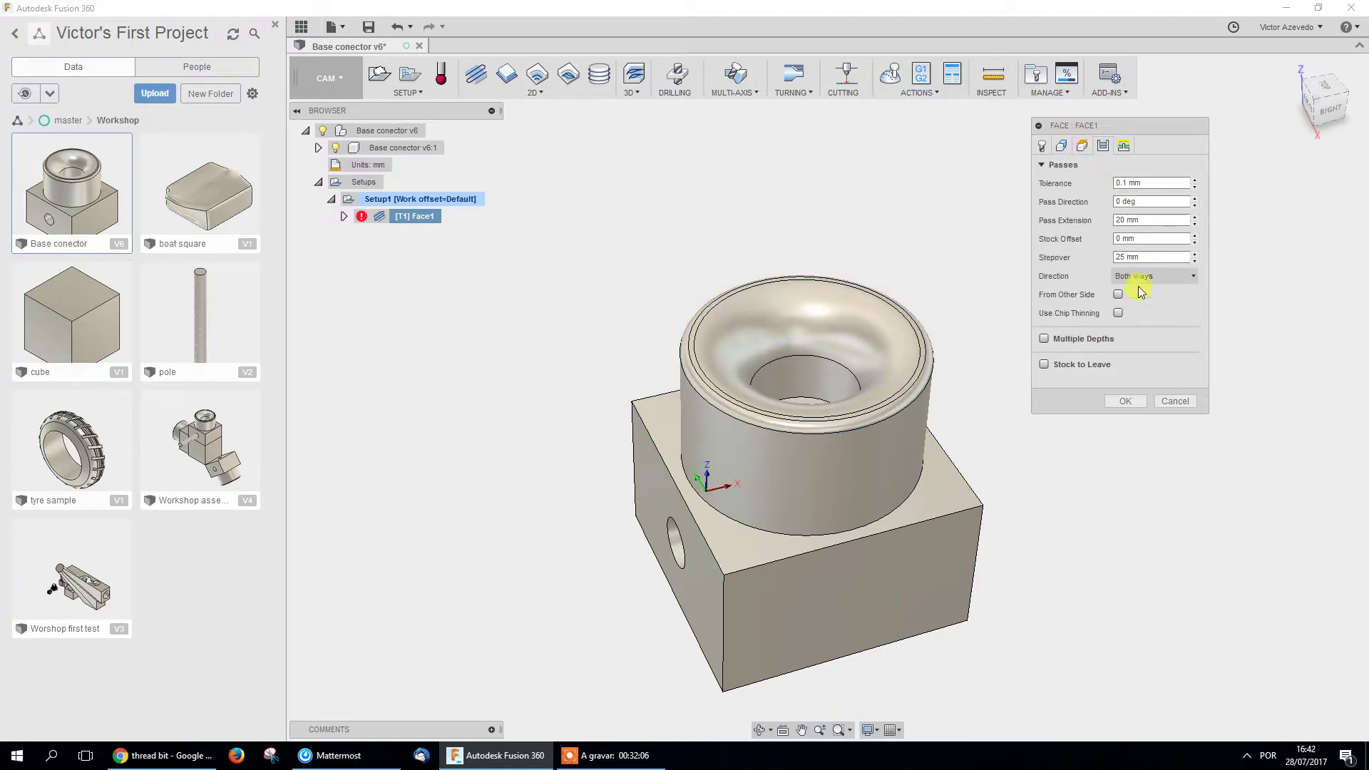
click(1044, 338)
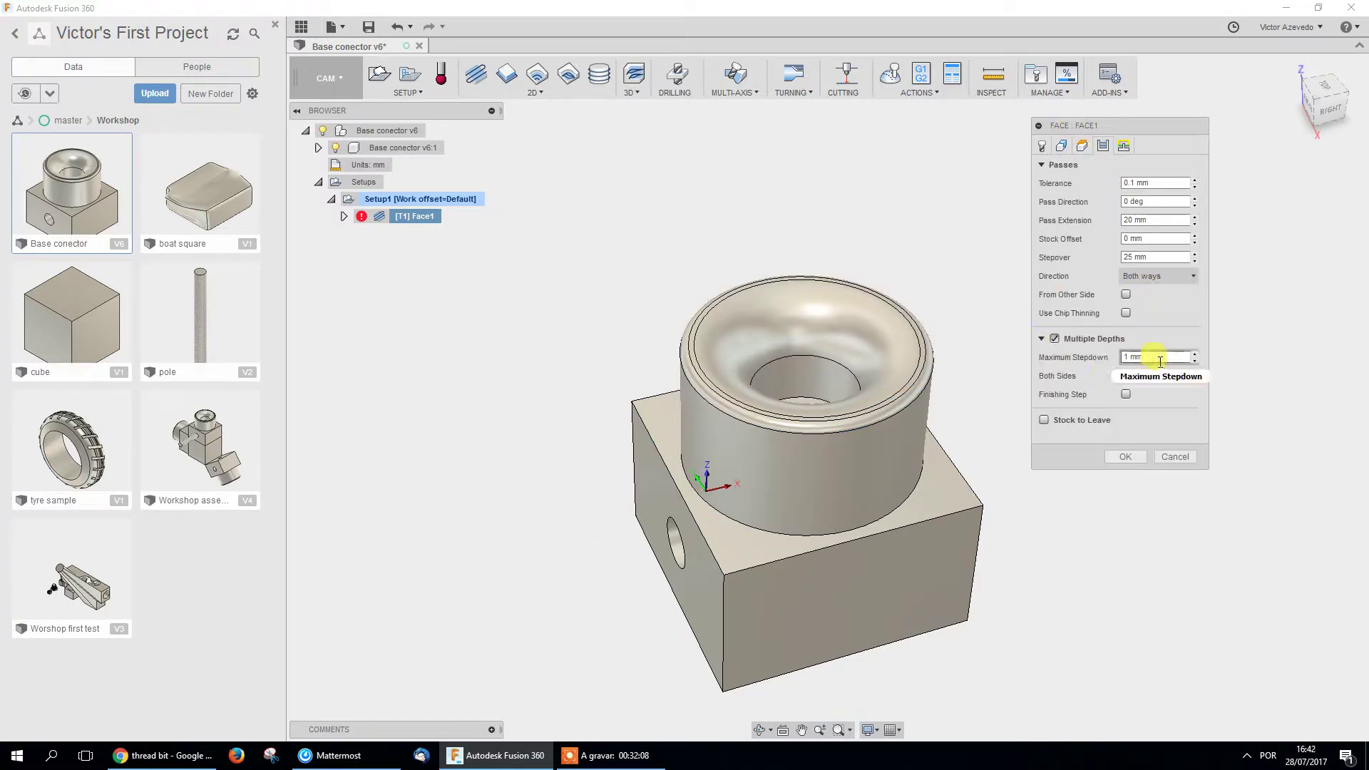
text(3)
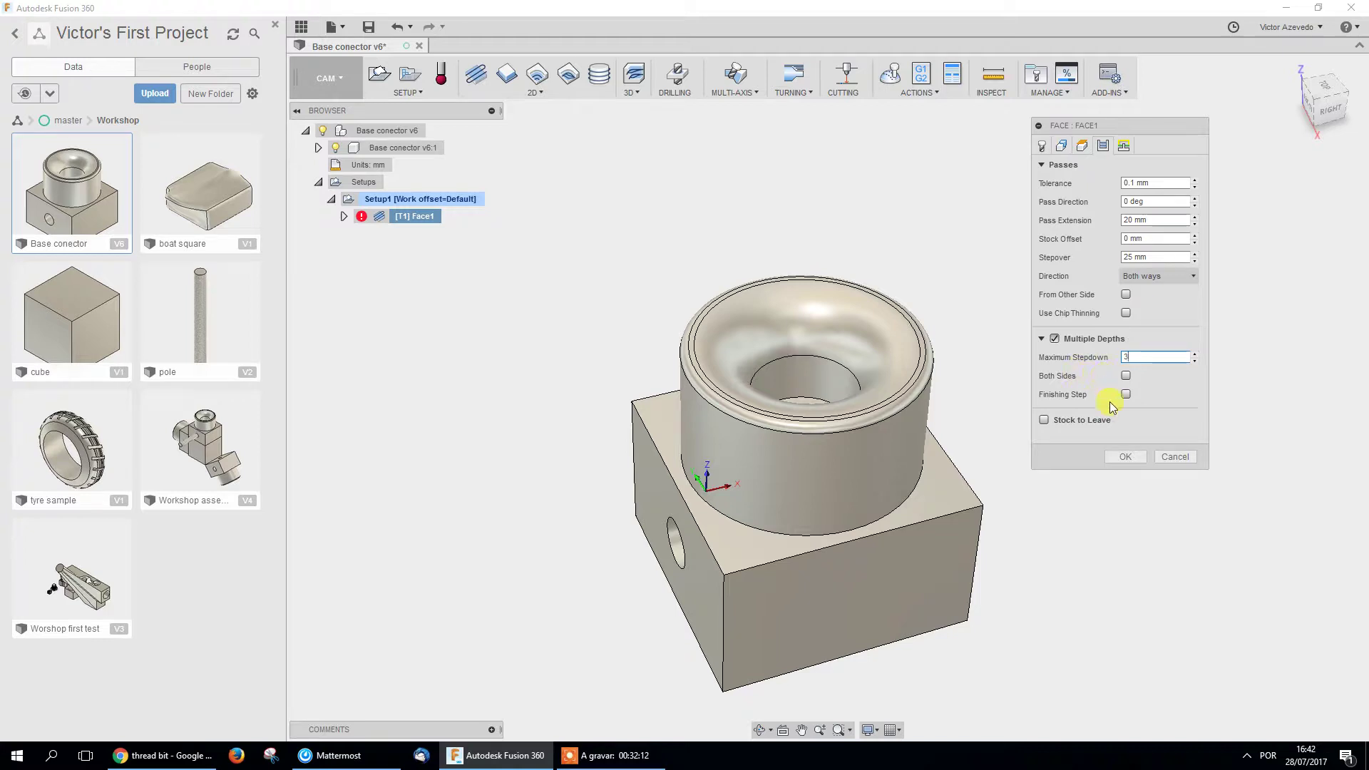
click(1129, 461)
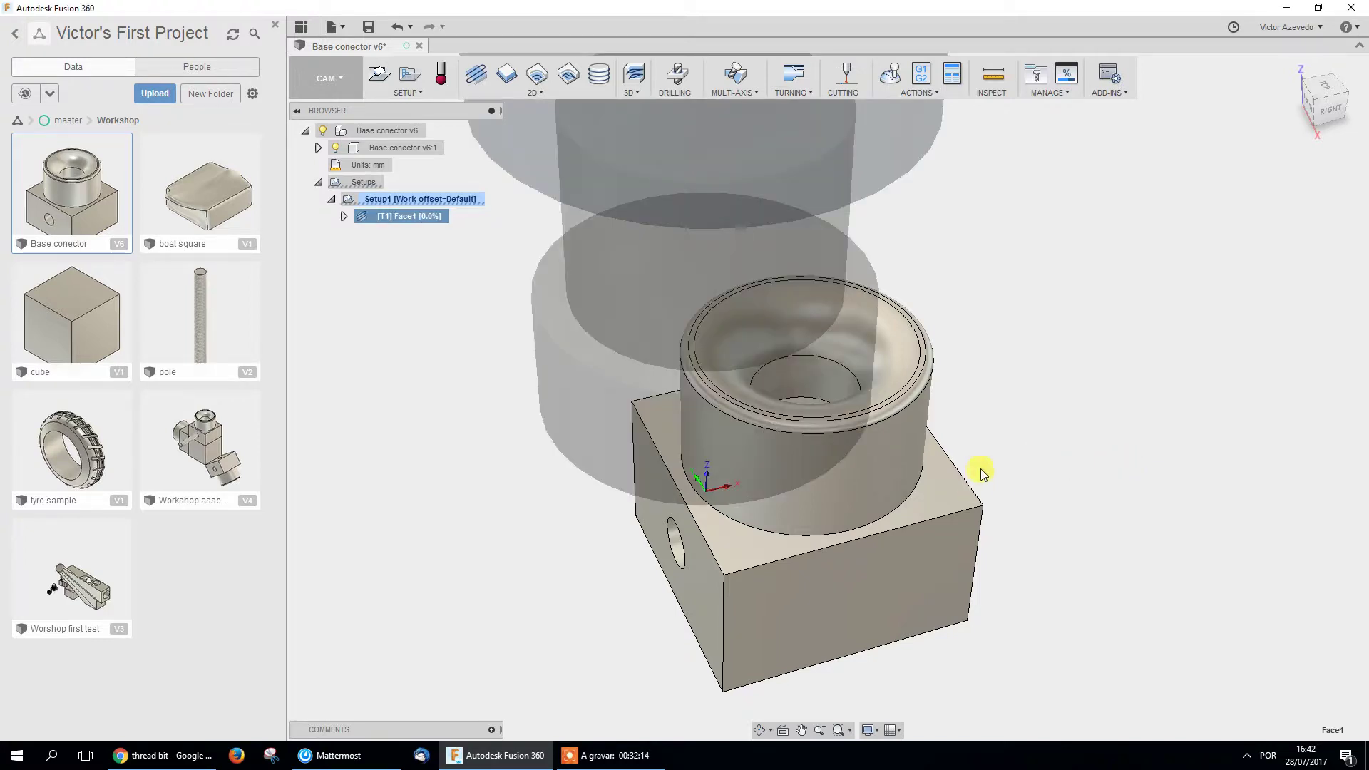
Simulate the multiple-depth facing of the stock down to the model bottom and close the simulation.
scroll(1005, 471, down, 2)
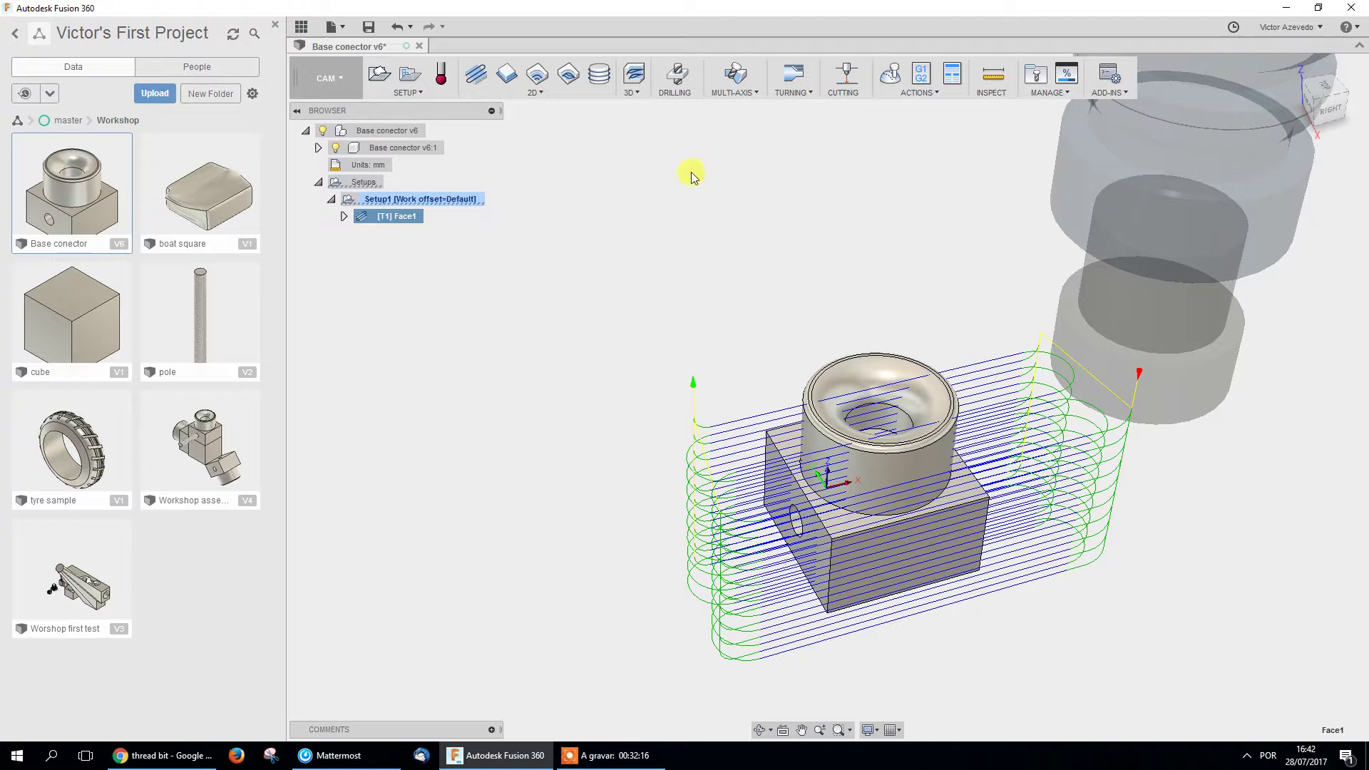
click(889, 84)
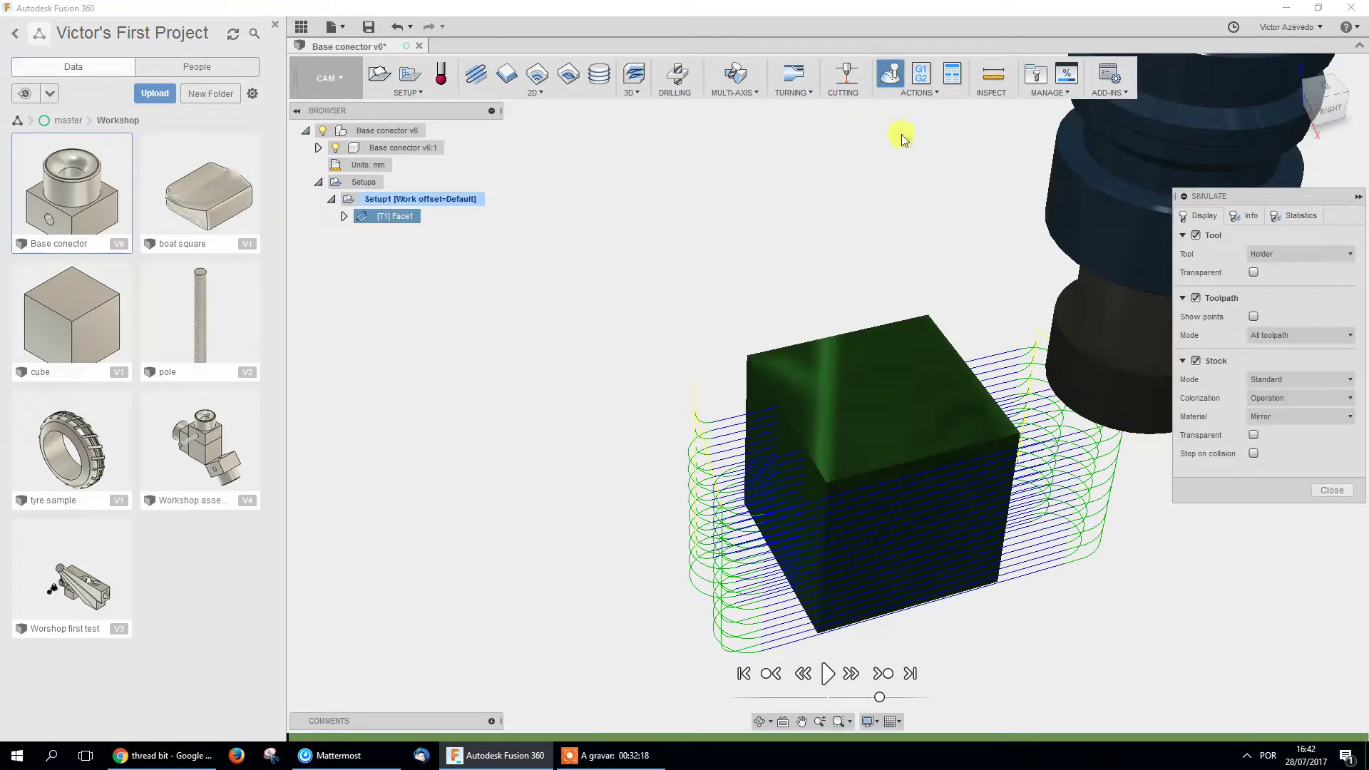
click(828, 673)
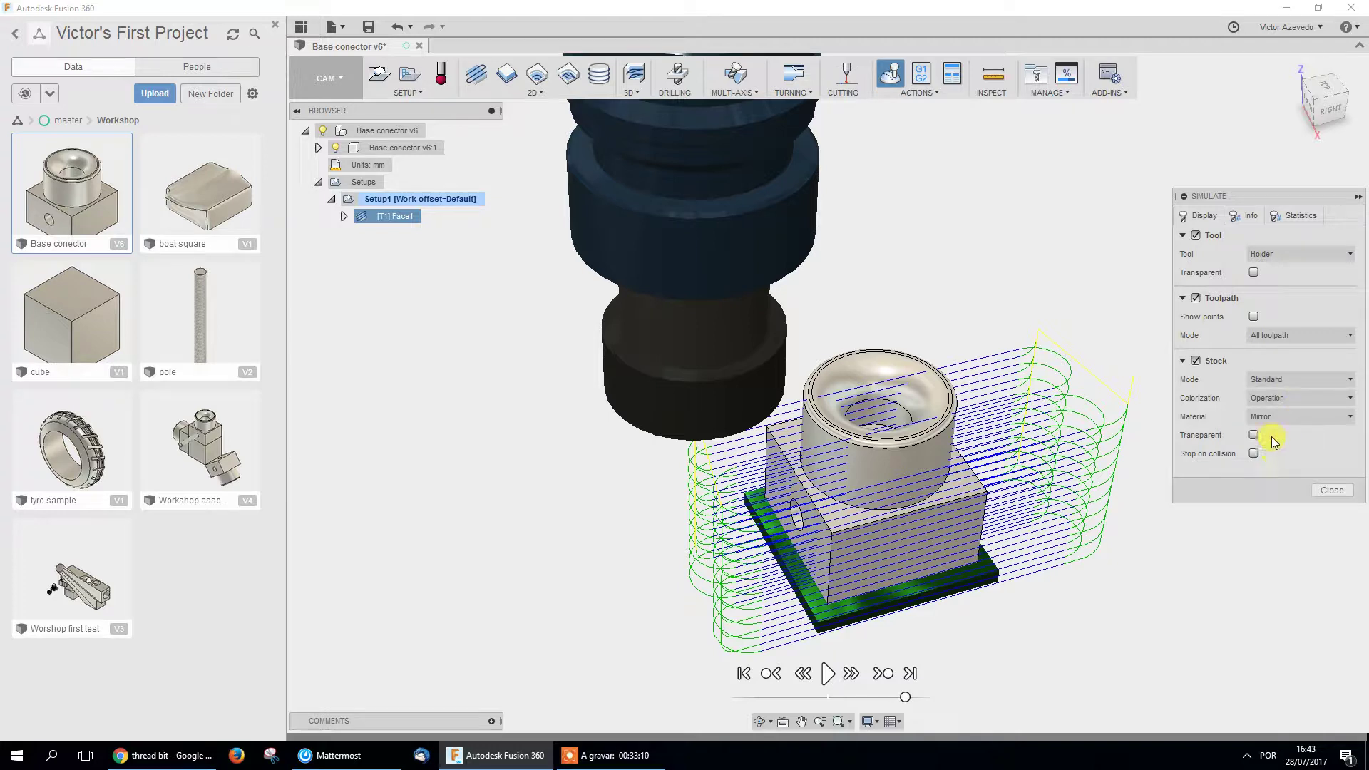
click(1331, 492)
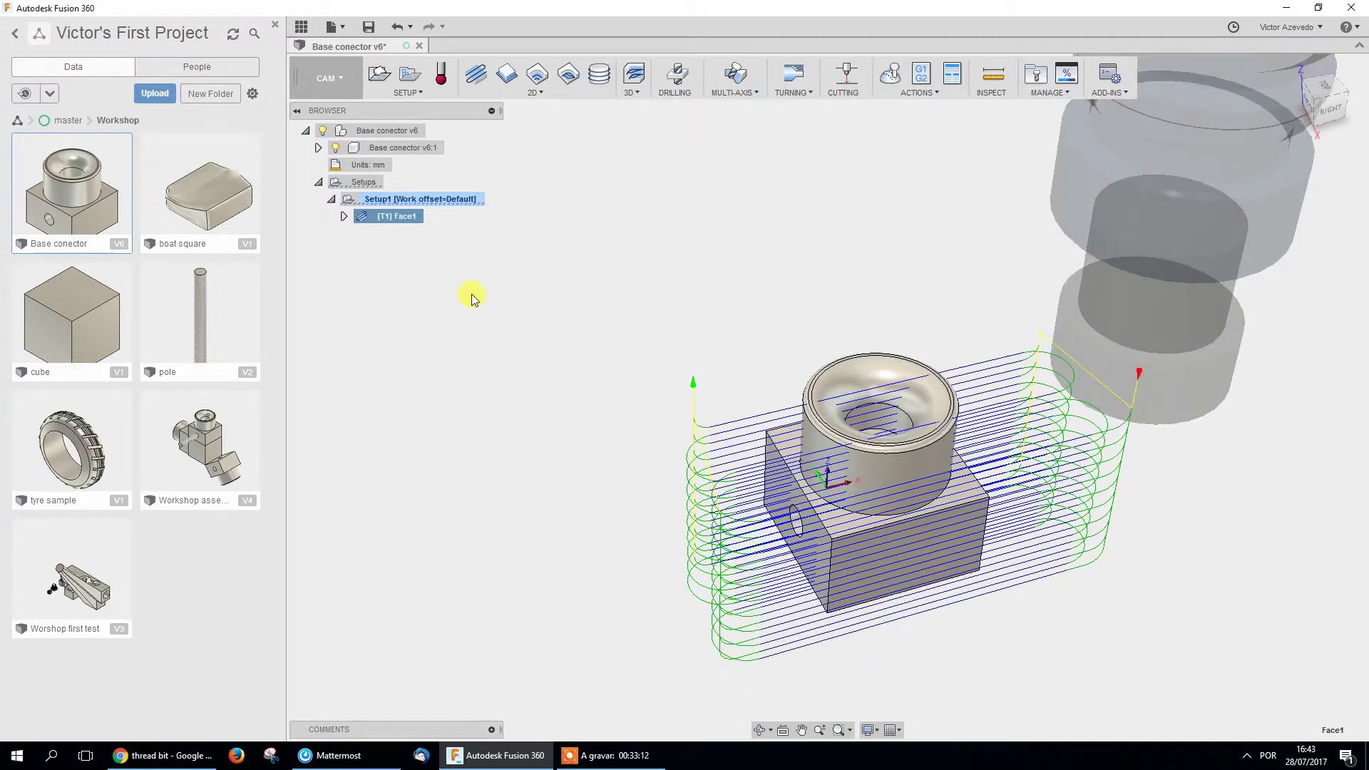
Edit the Face operation to reference its bottom height from the model top and regenerate the toolpath.
right_click(397, 219)
click(426, 222)
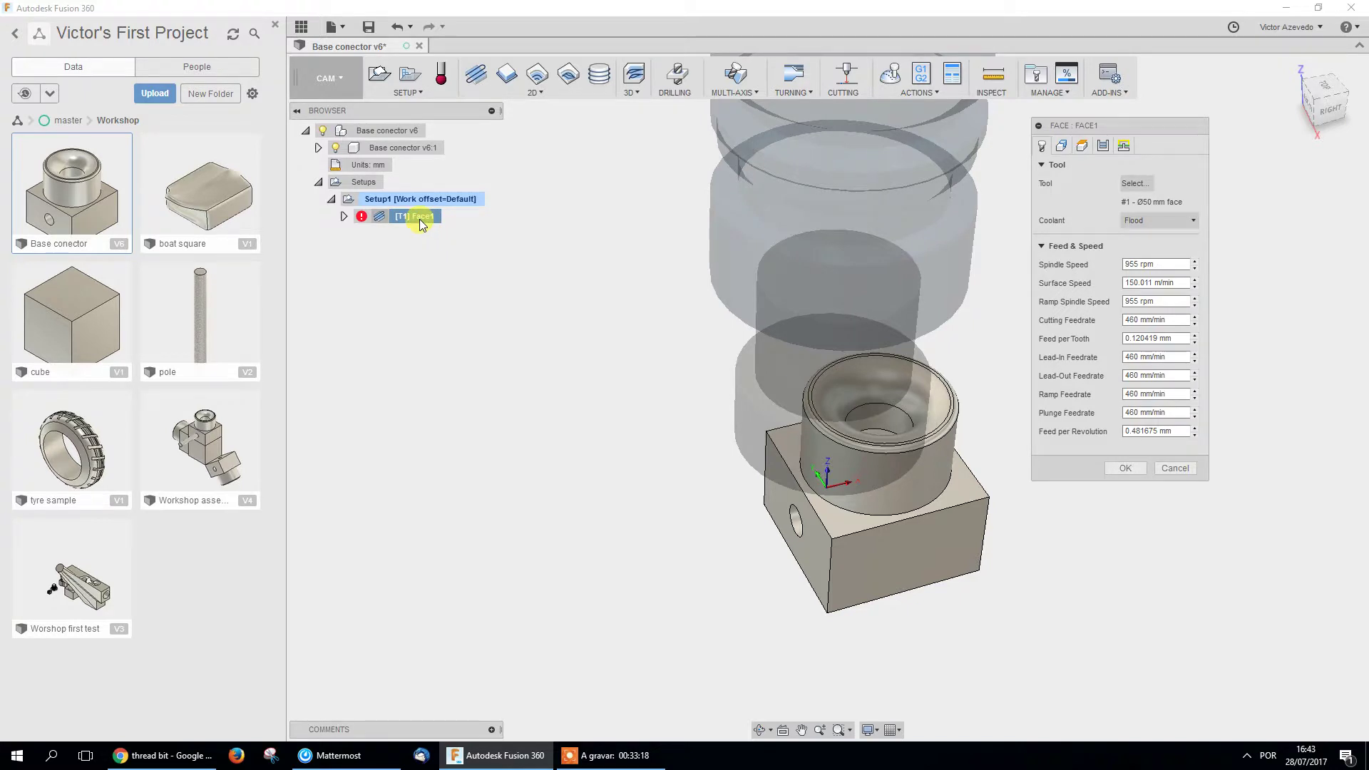
click(1082, 146)
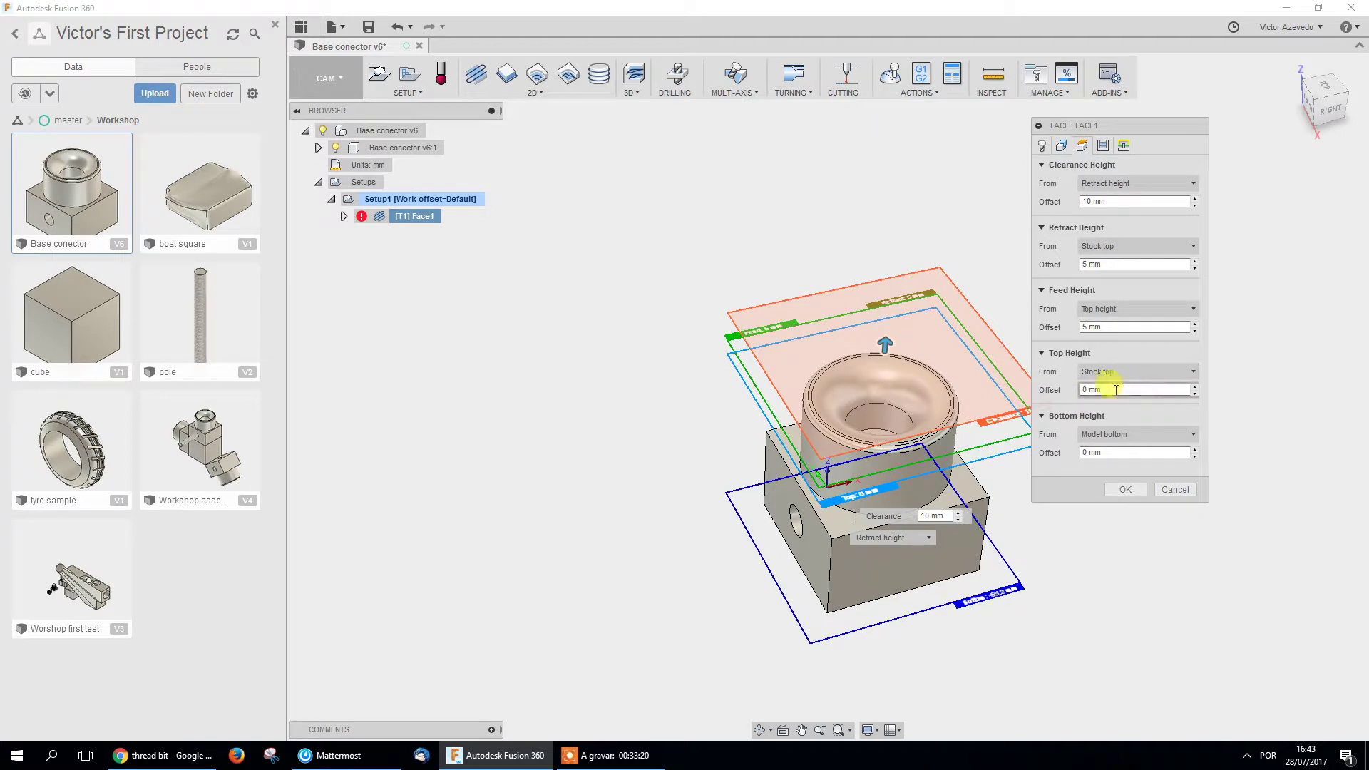
click(1127, 435)
click(1171, 519)
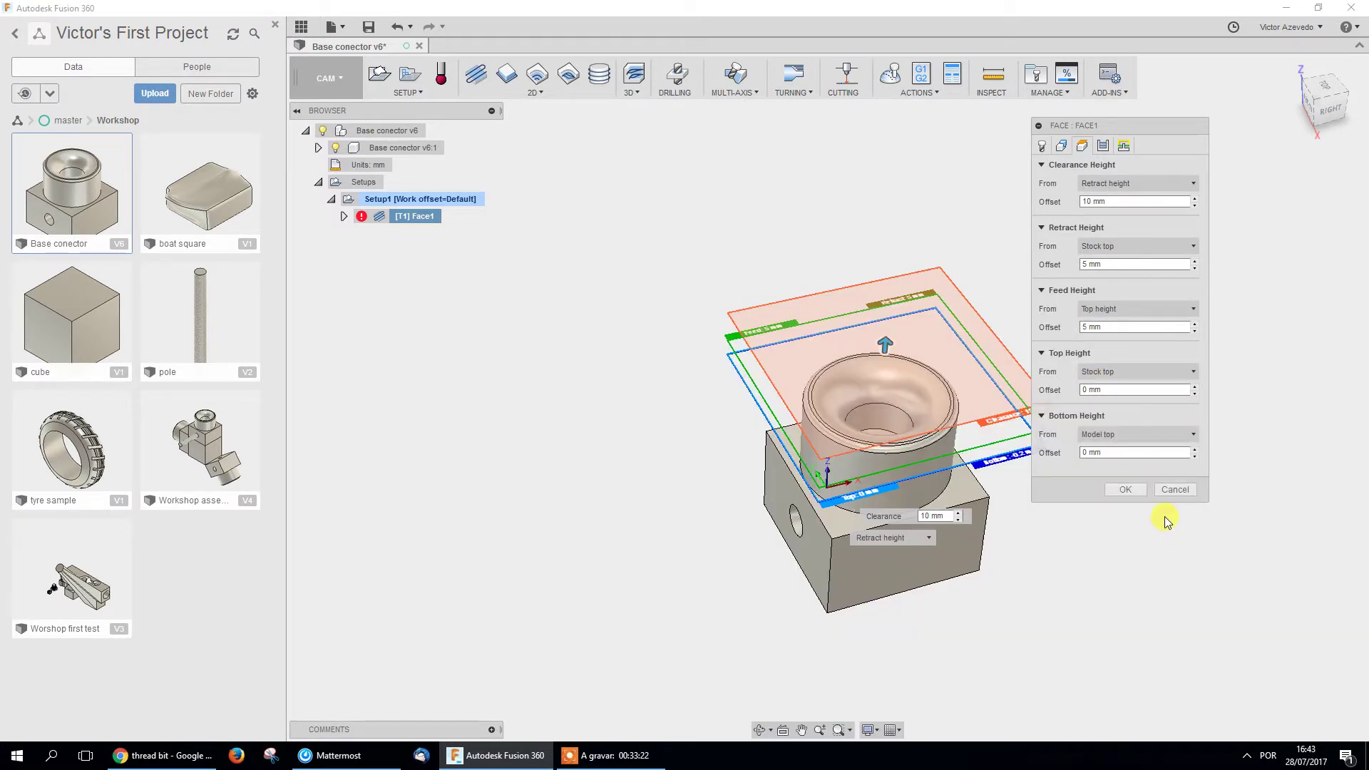
click(1125, 490)
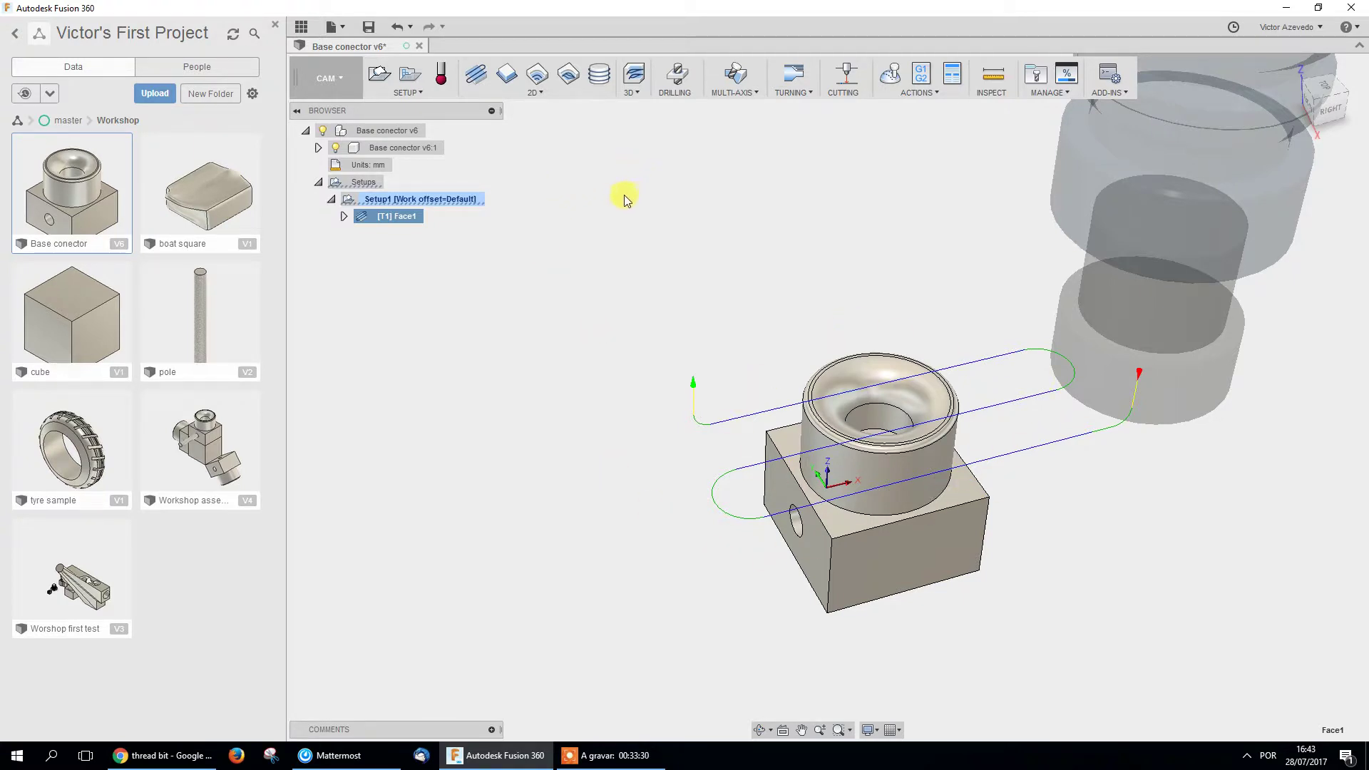
Start a 2D Adaptive Clearing operation in Setup1 and browse the tool library for its cutter.
click(535, 93)
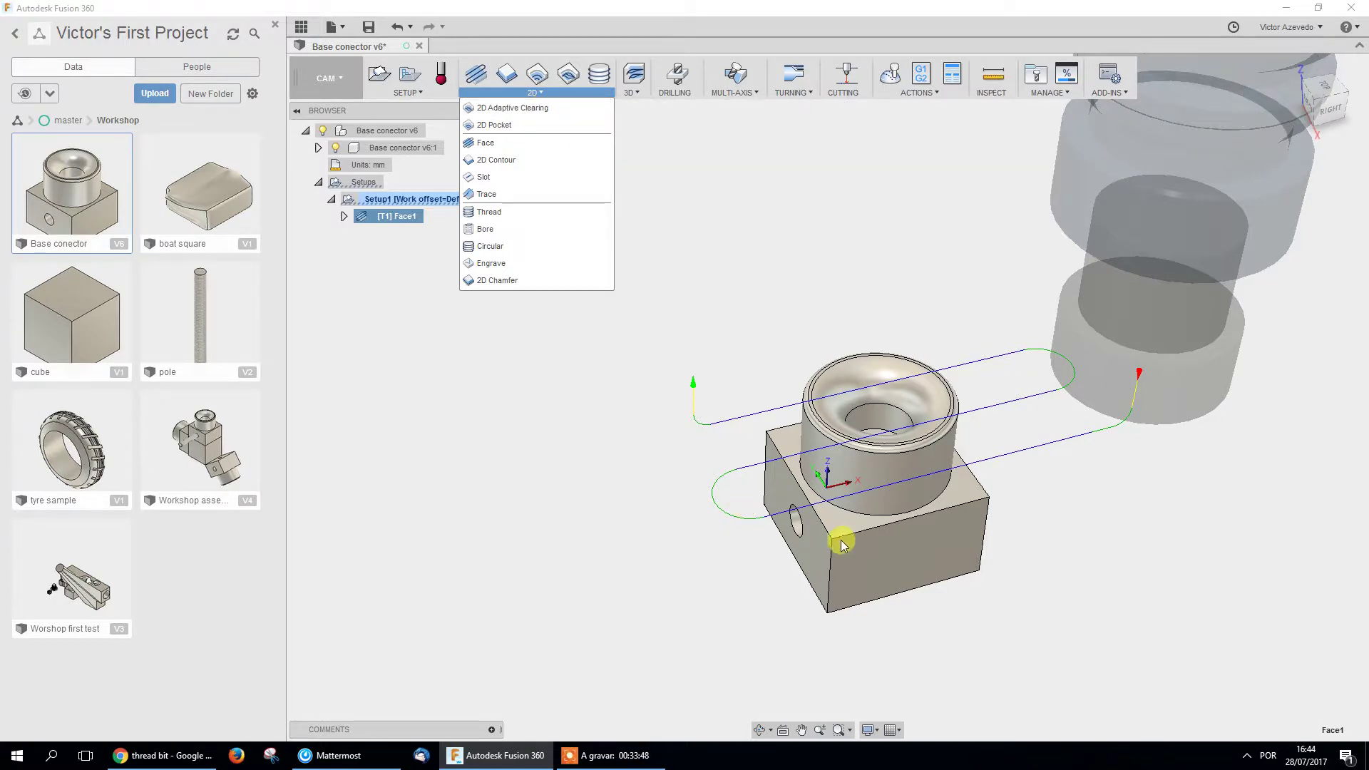
click(508, 109)
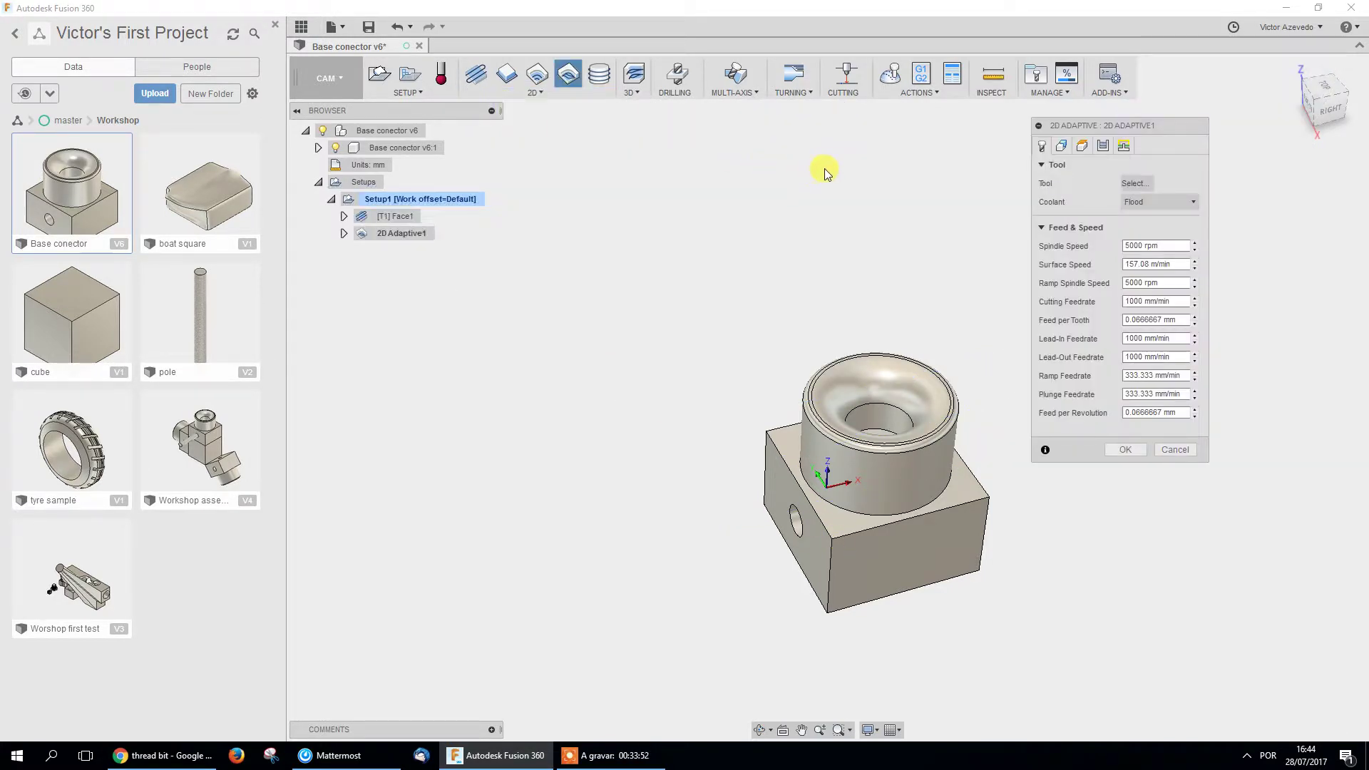
click(1136, 184)
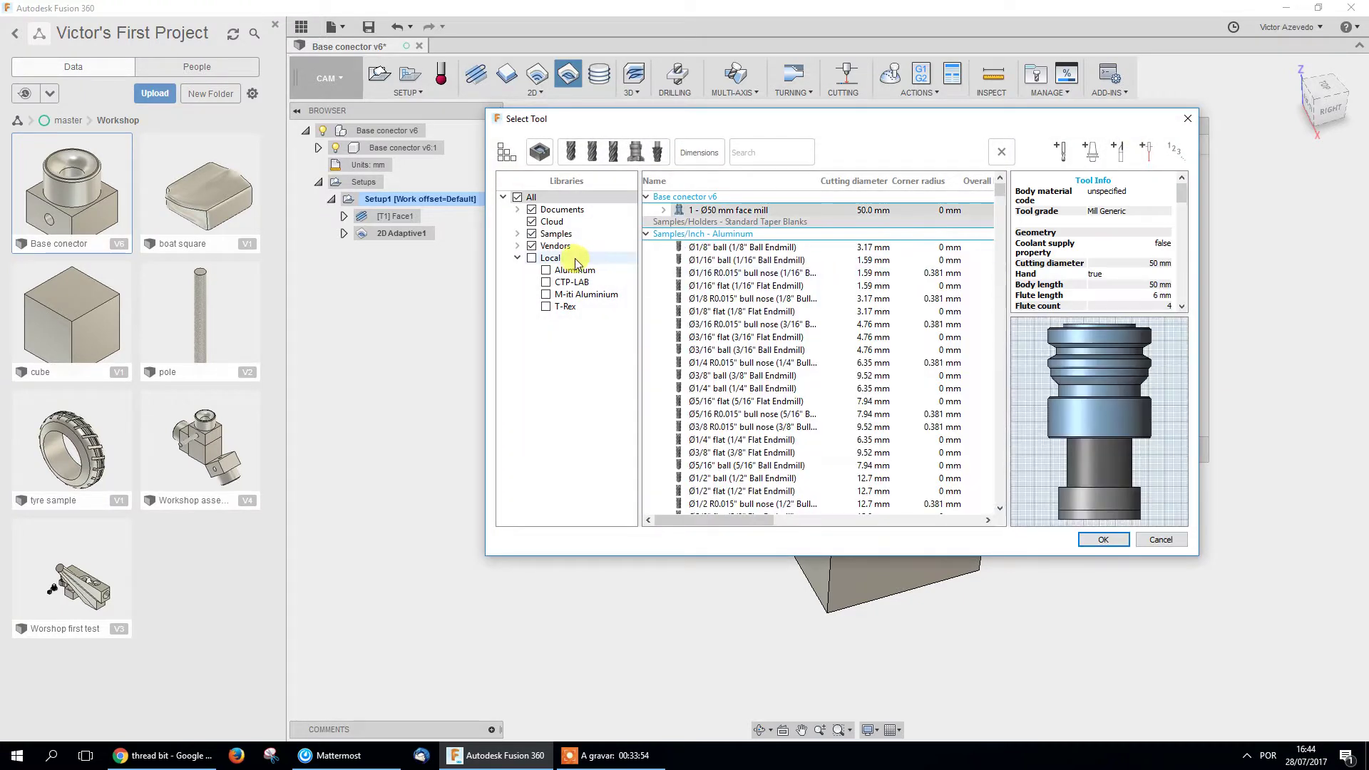
drag(1004, 184, 1000, 370)
scroll(735, 249, down, 4)
scroll(777, 264, down, 8)
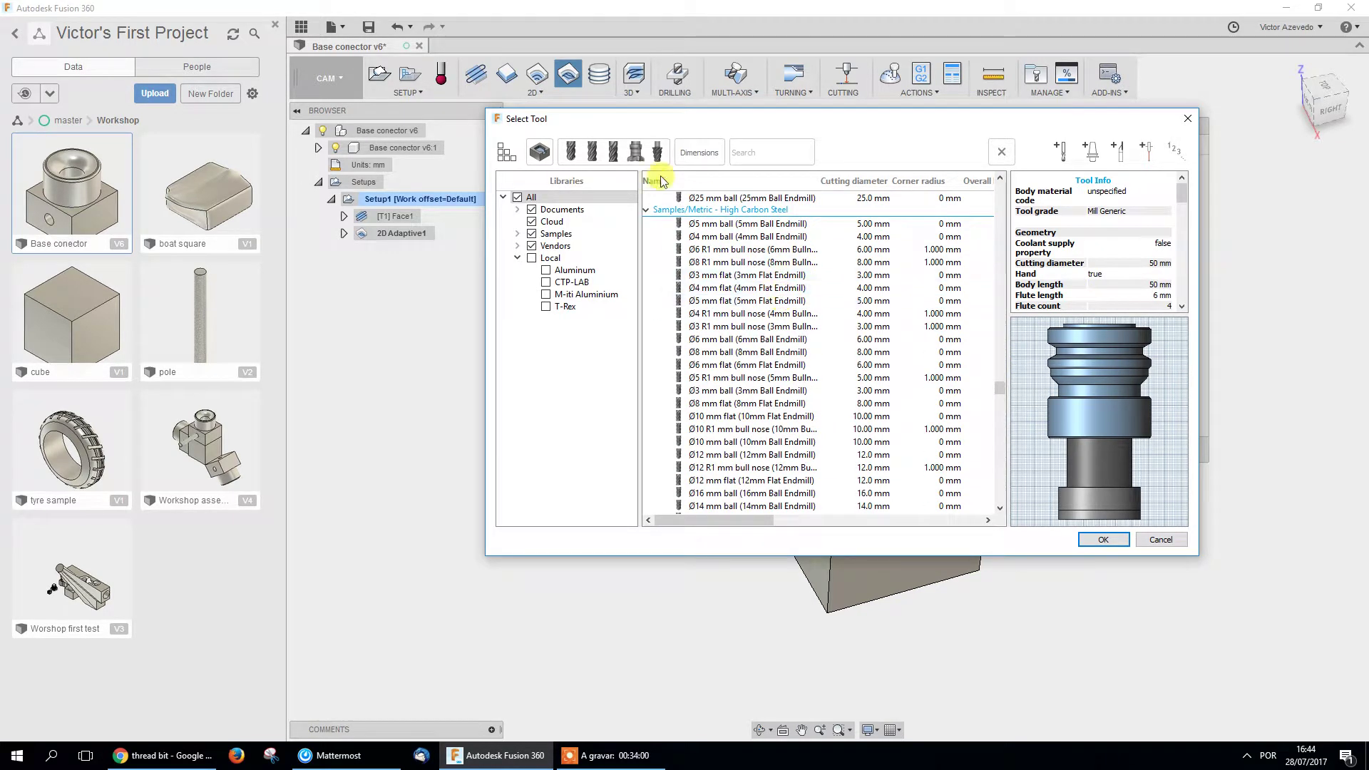
Filter the tool library to show only flat milling tools.
click(573, 154)
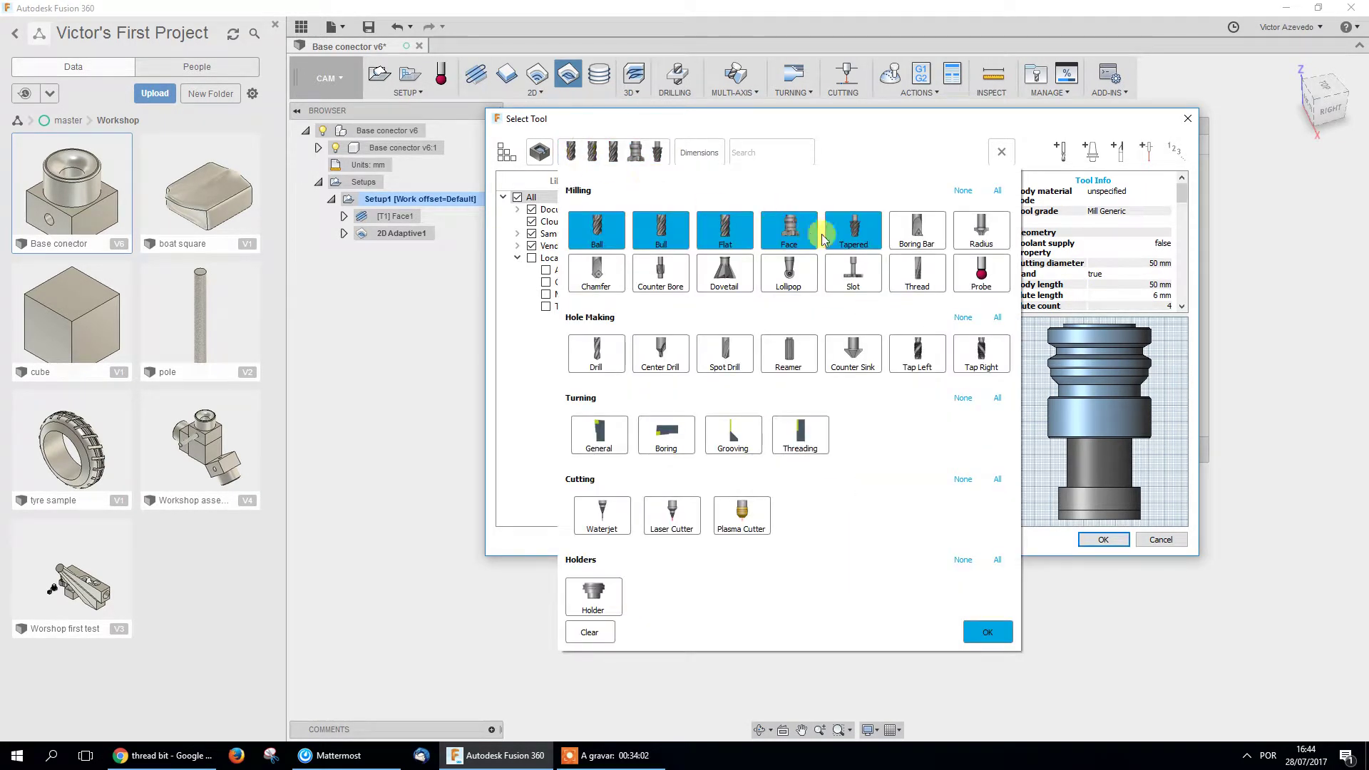
click(853, 229)
click(788, 229)
click(686, 234)
click(596, 230)
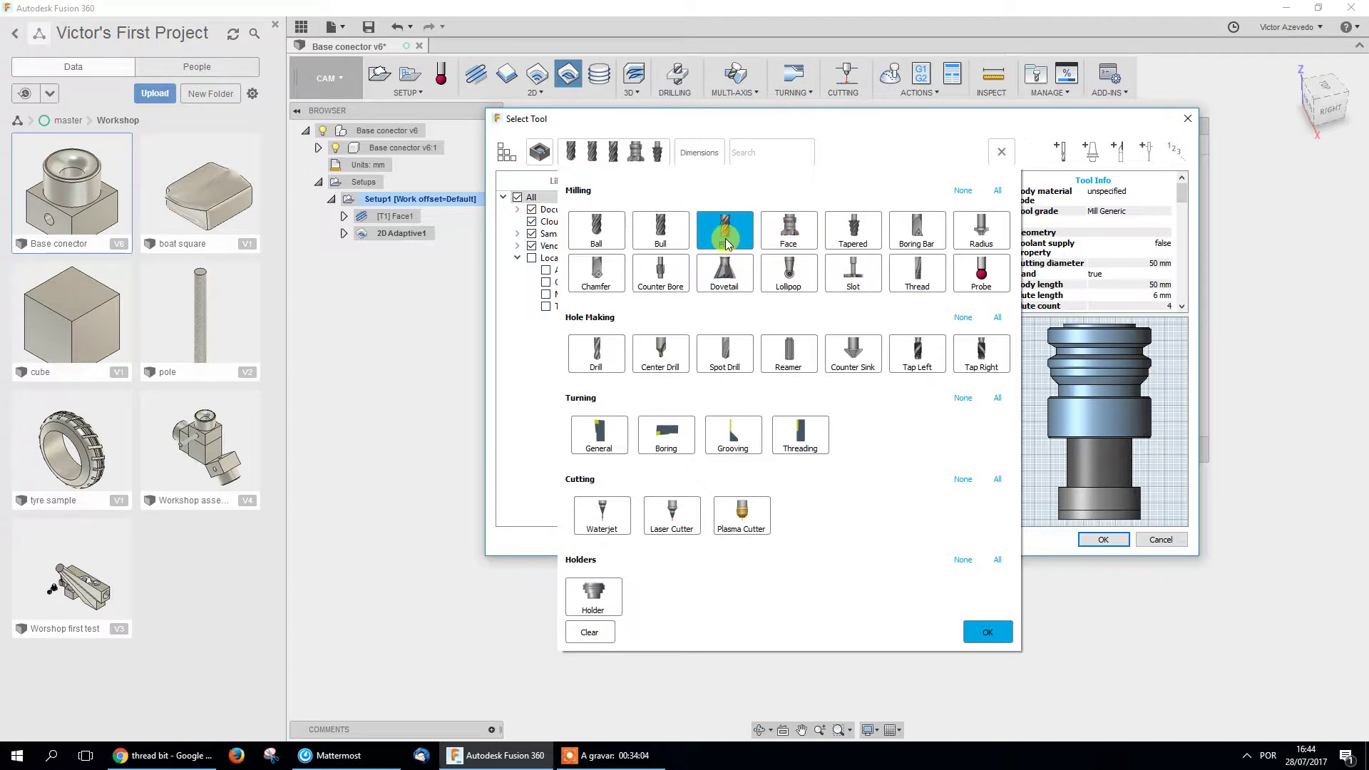
click(988, 633)
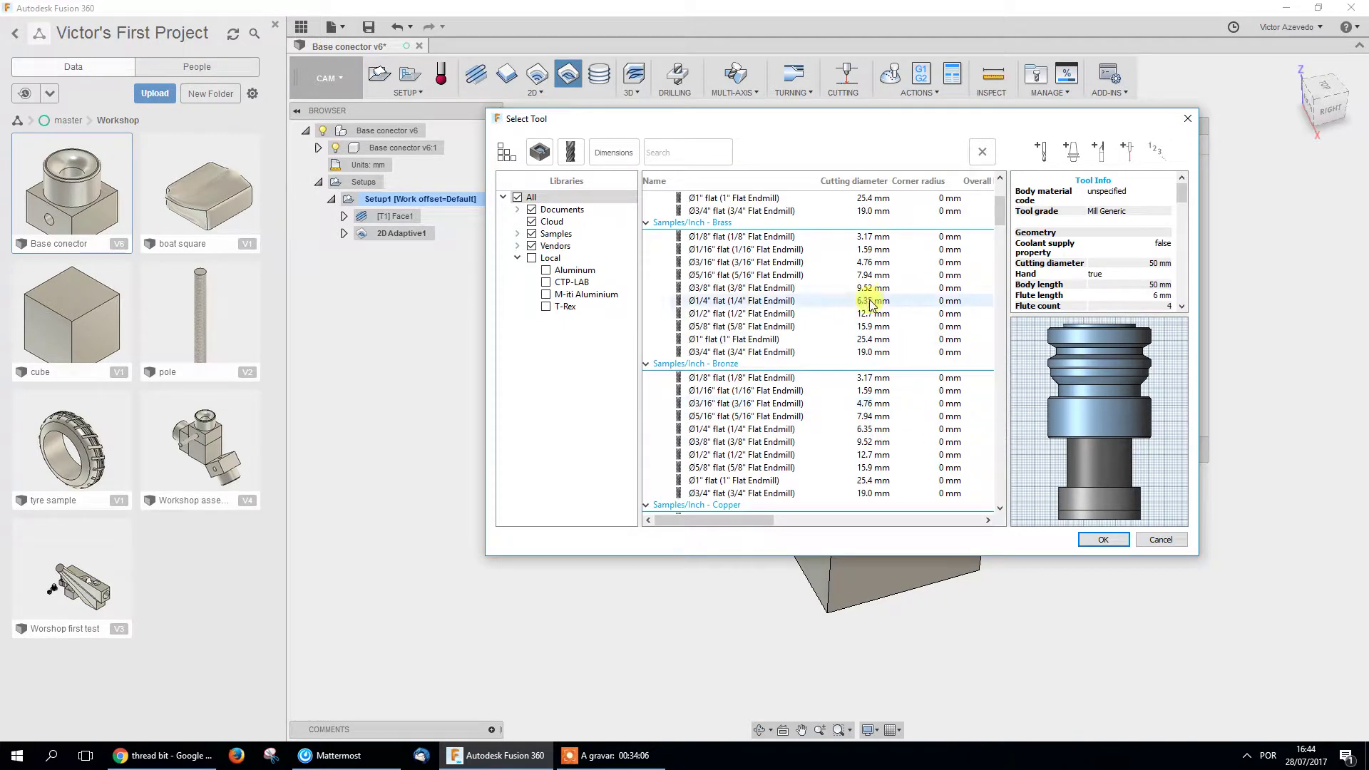
Assign the Ø12 mm flat endmill from the Samples/Metric - Aluminum library to the 2D Adaptive operation.
scroll(868, 302, up, 1)
scroll(910, 314, down, 10)
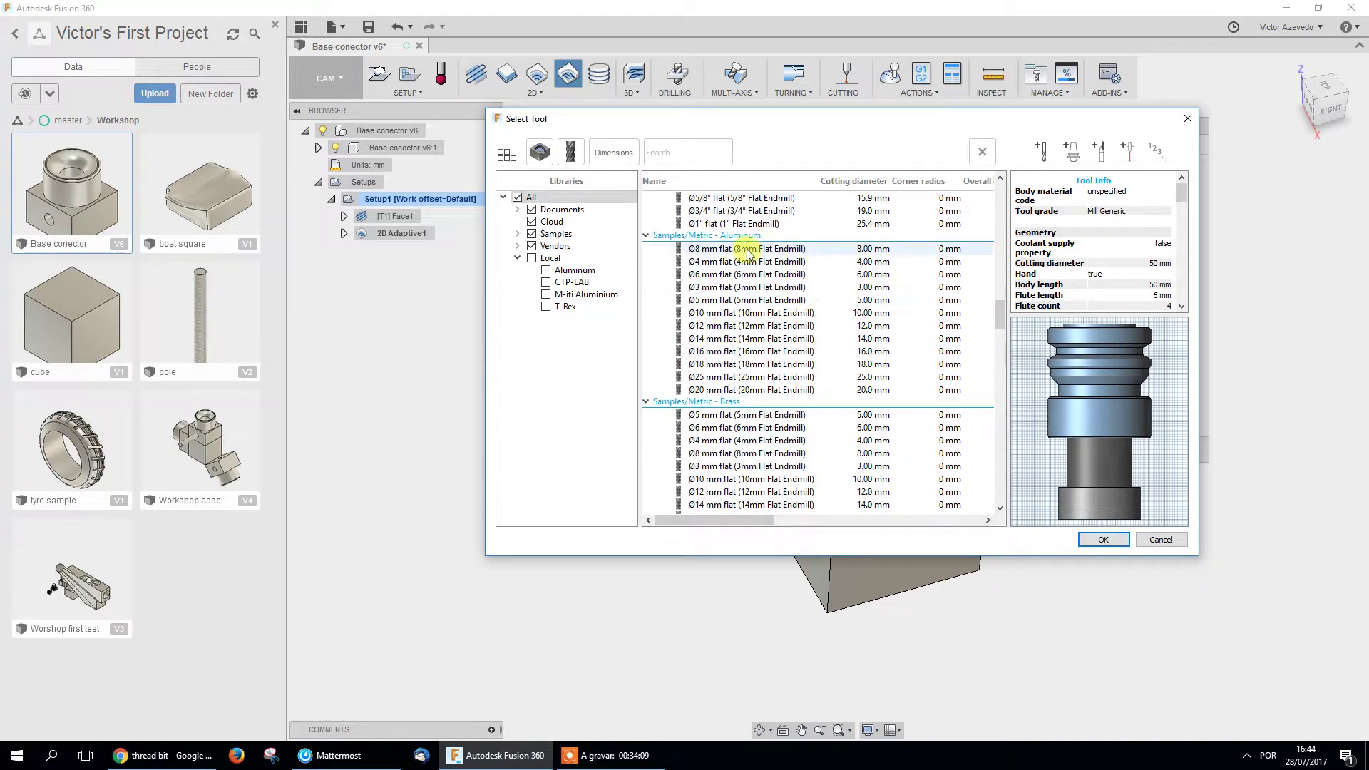
click(734, 327)
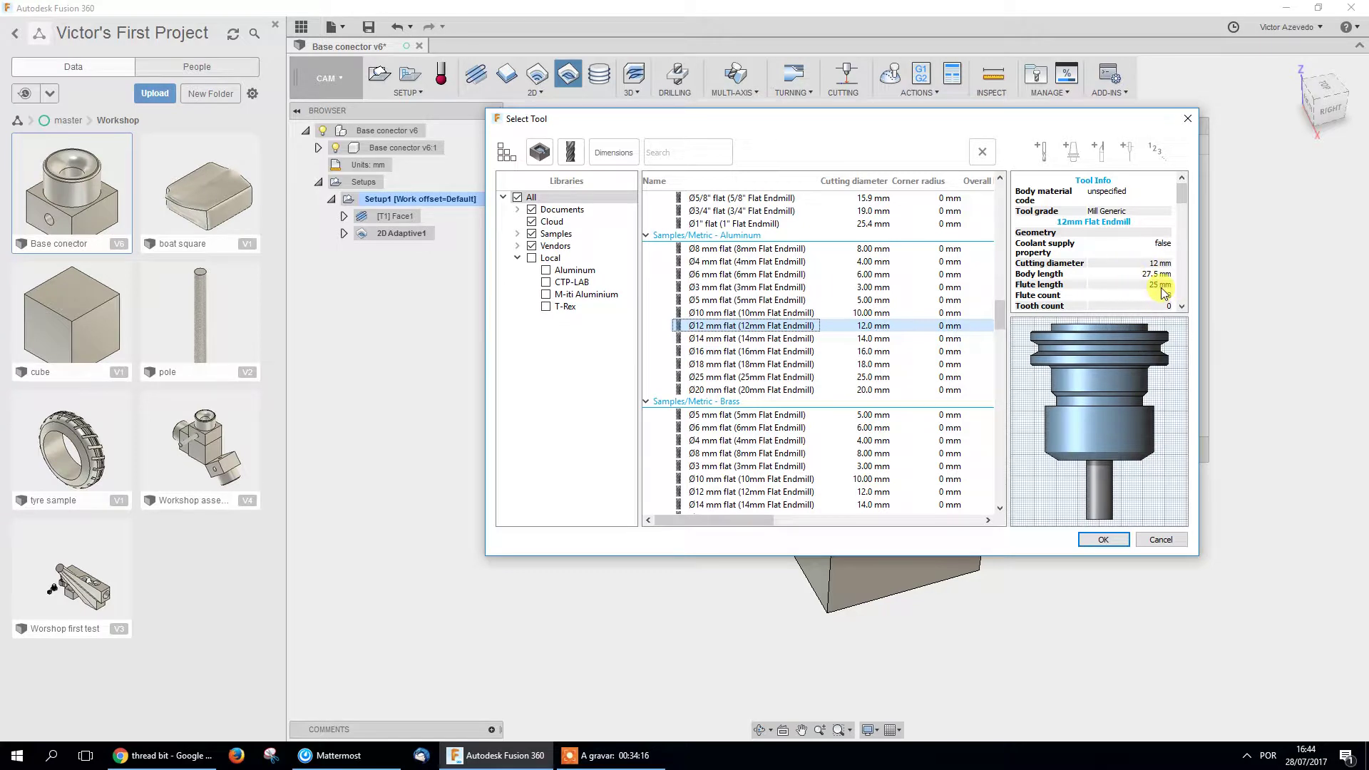
click(1102, 540)
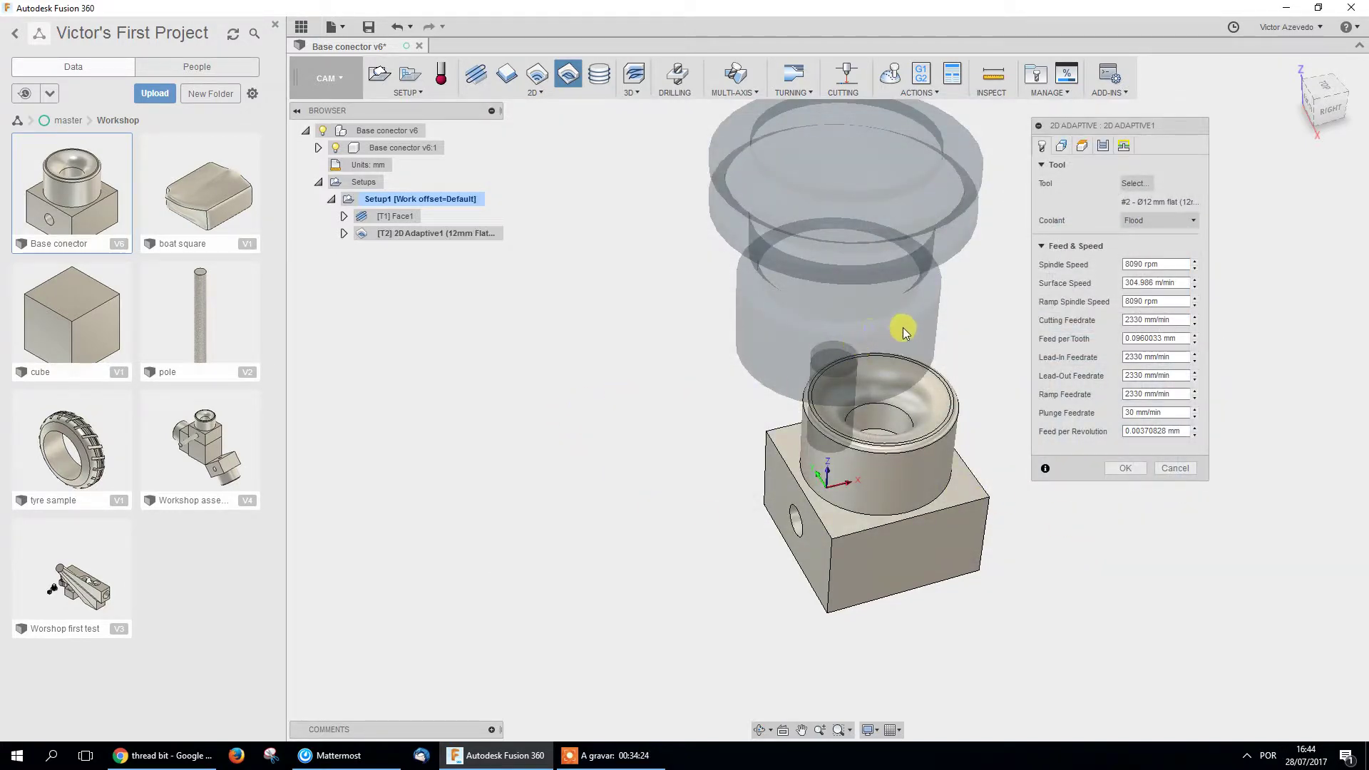
click(1135, 184)
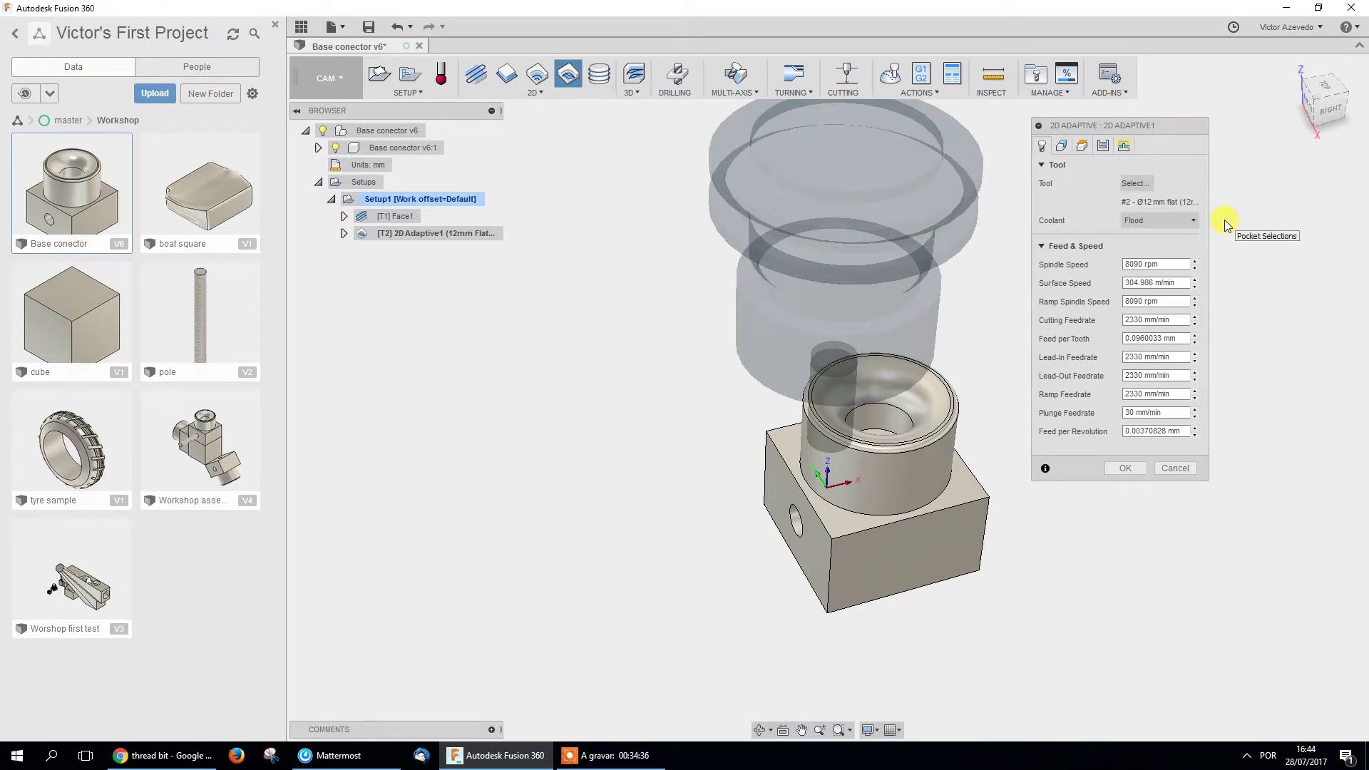
click(1137, 185)
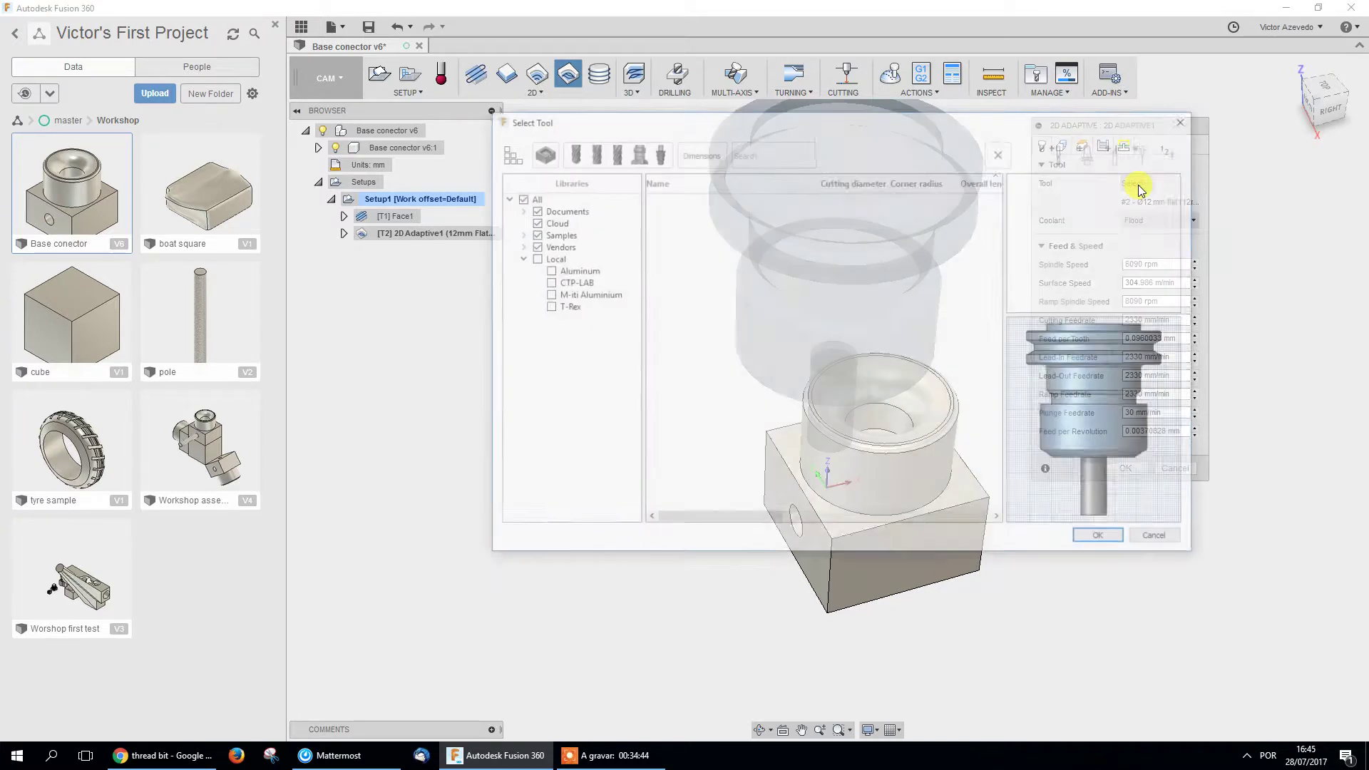
click(1162, 542)
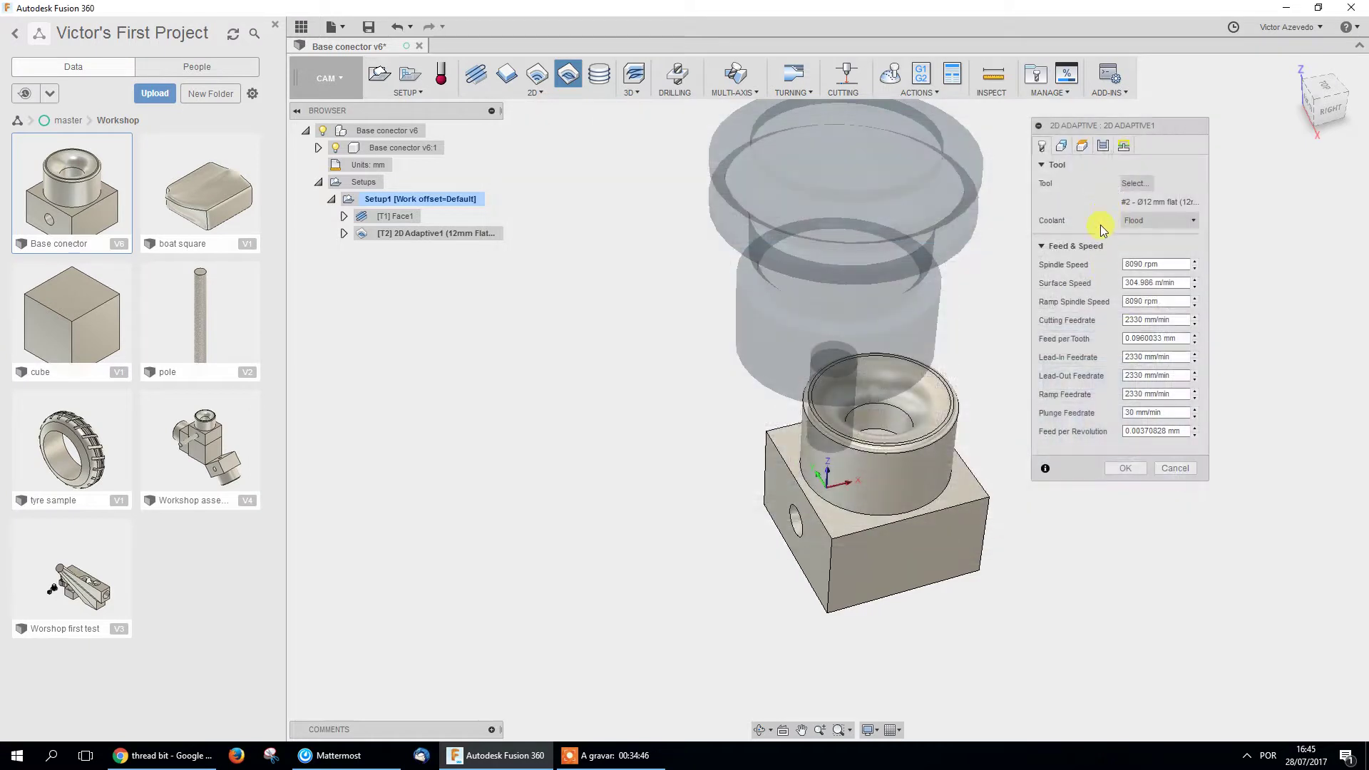
click(1130, 185)
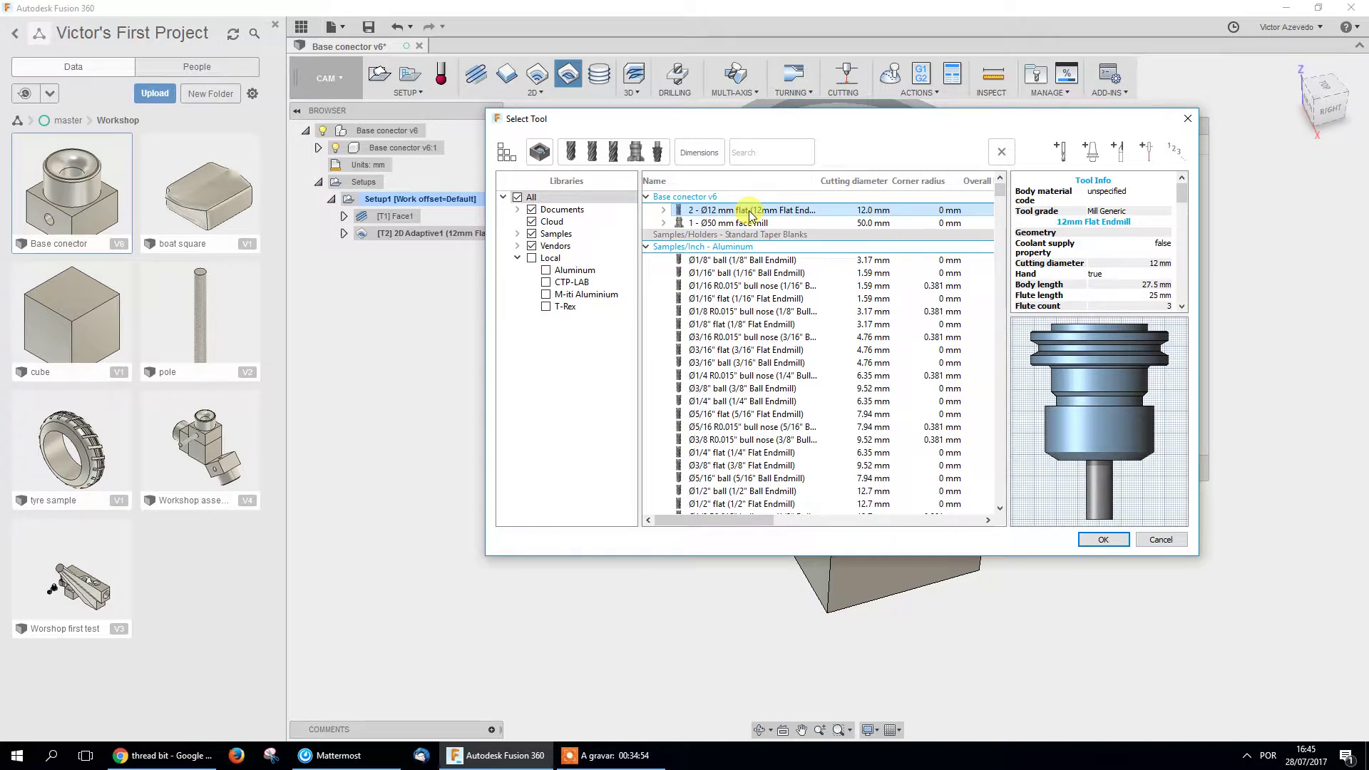
click(1103, 539)
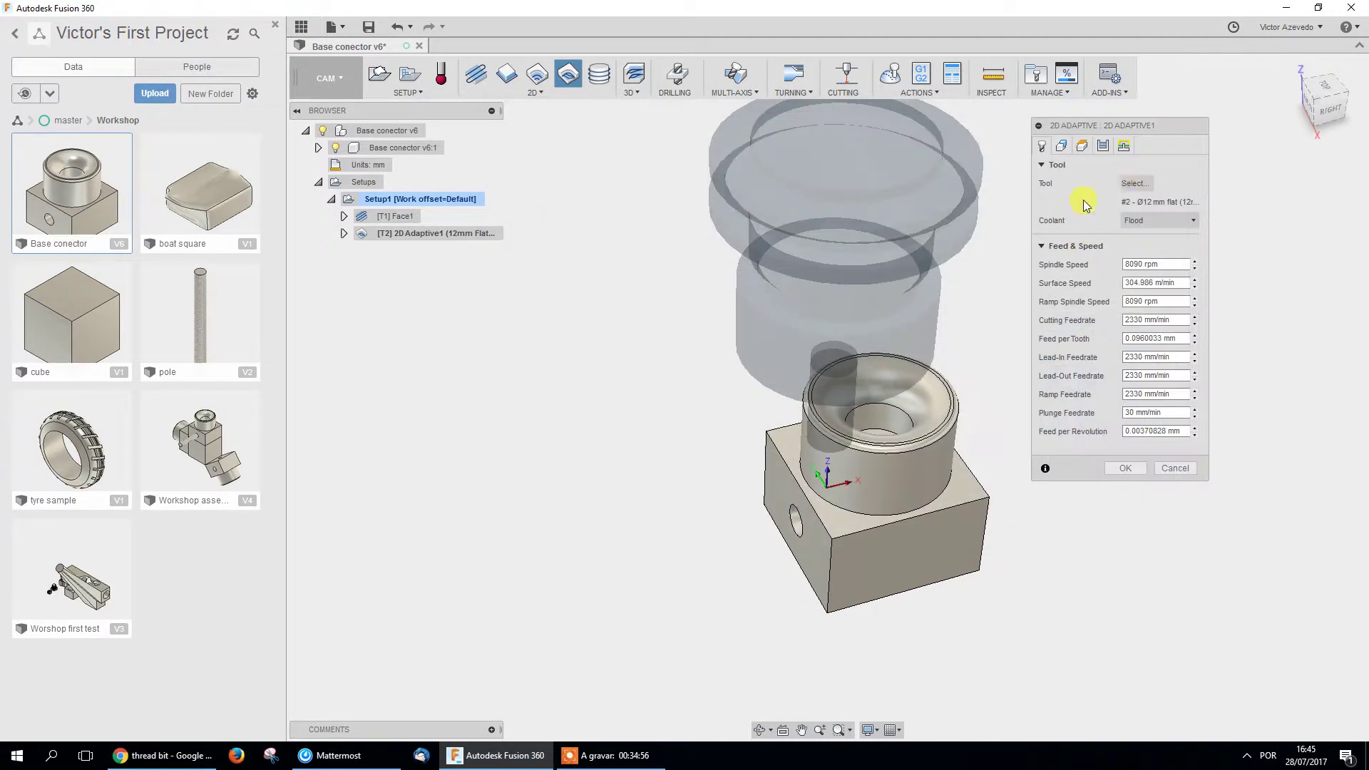
Open the document's Ø12 mm flat endmill for editing and set its material to HSS.
click(1136, 183)
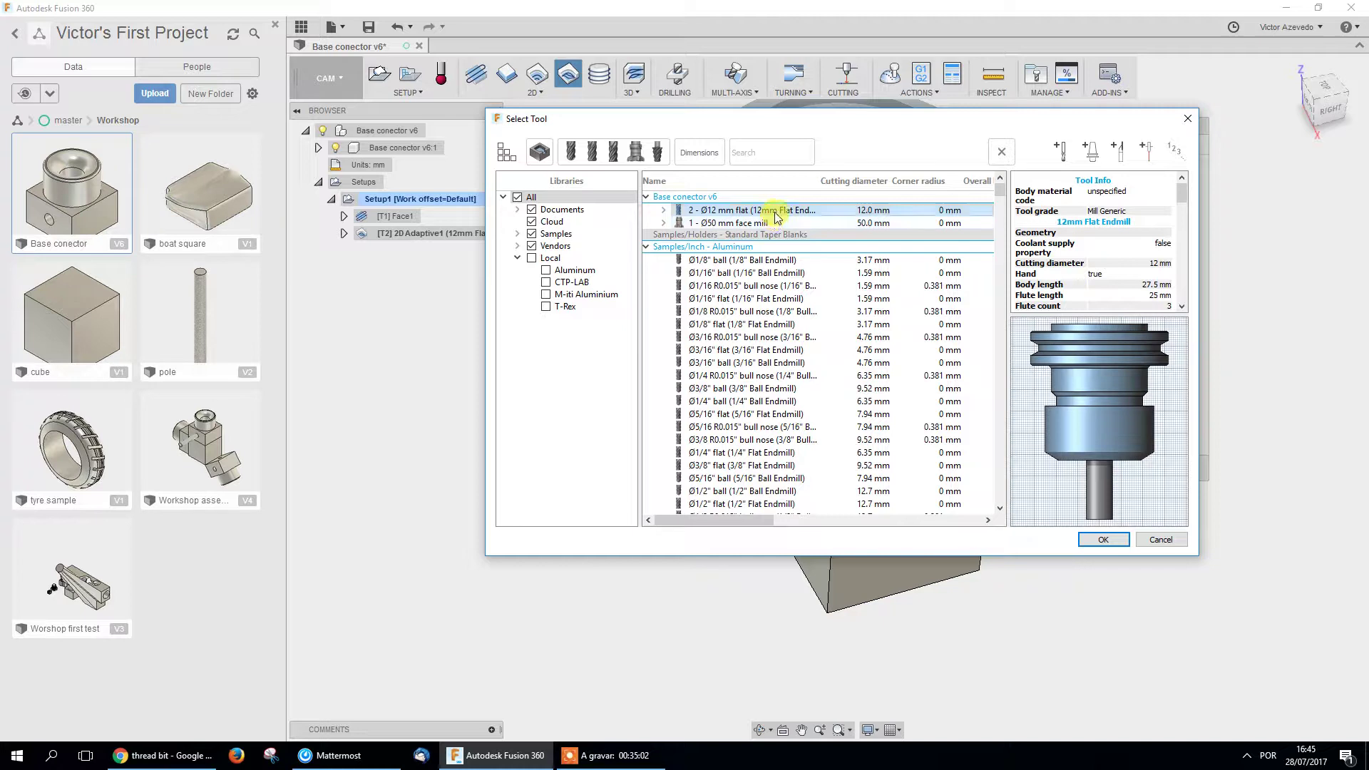
right_click(744, 212)
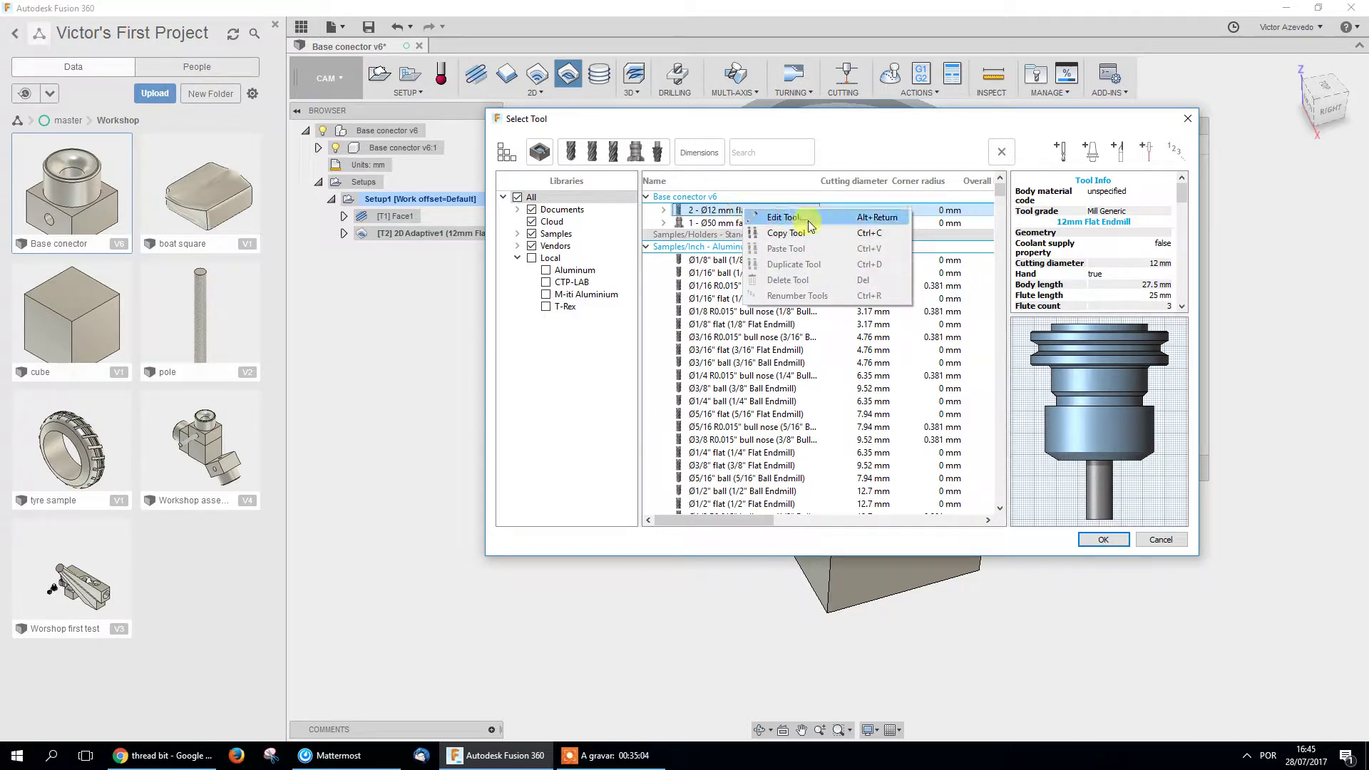
click(781, 217)
drag(855, 150, 787, 136)
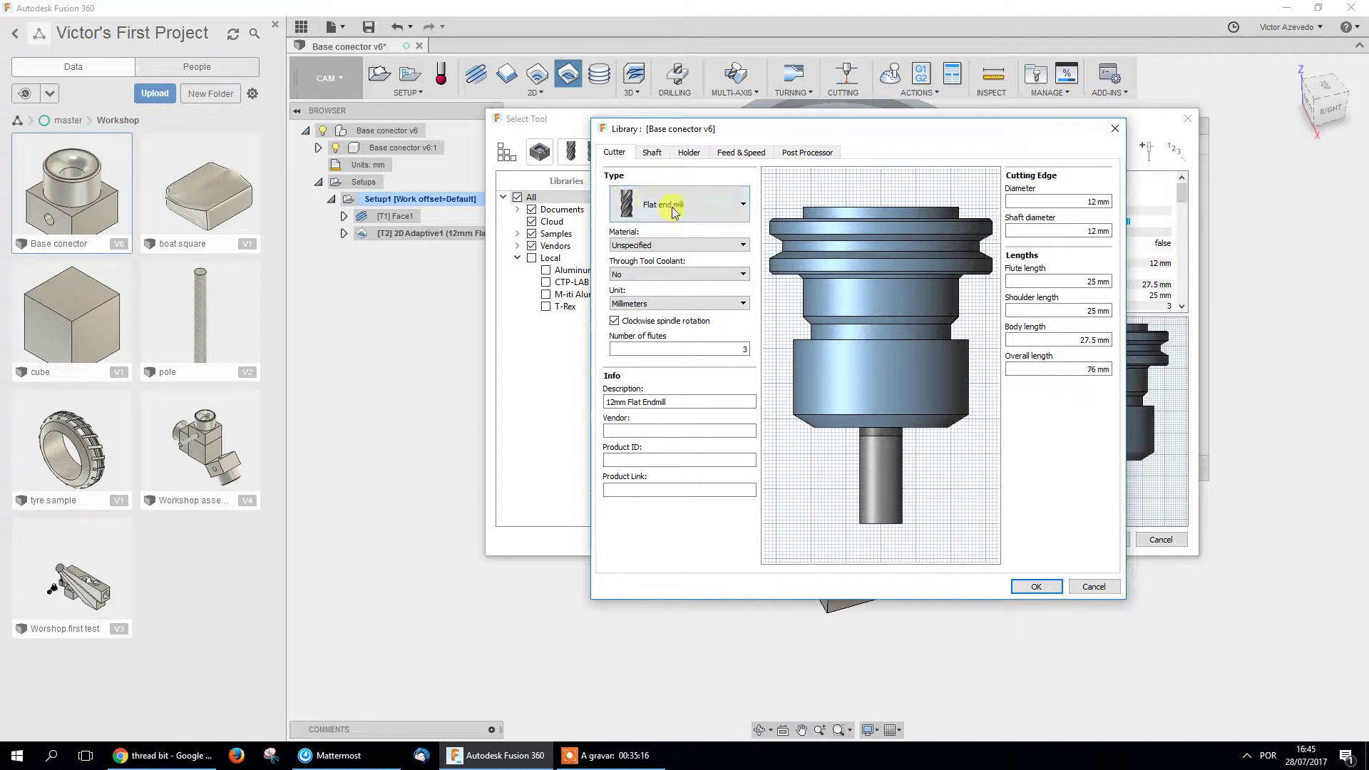
click(656, 244)
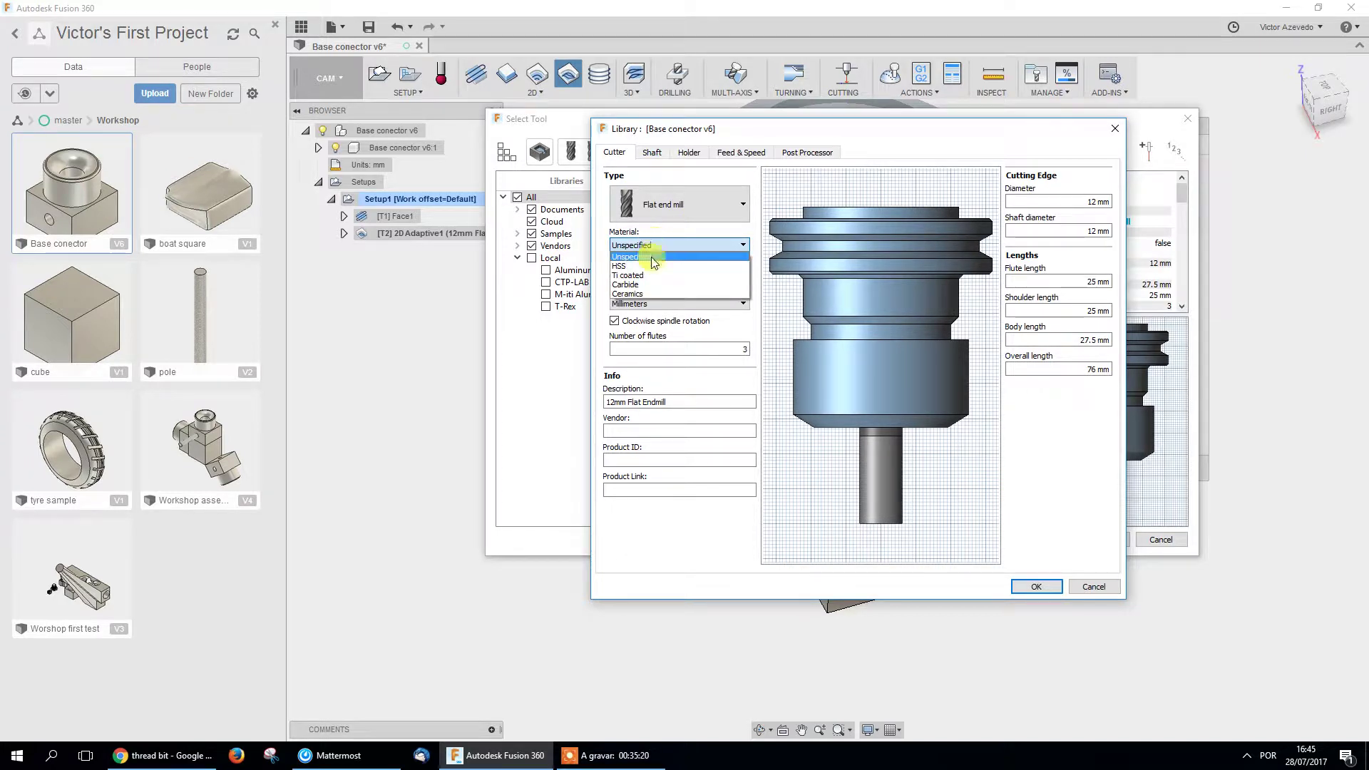
click(657, 271)
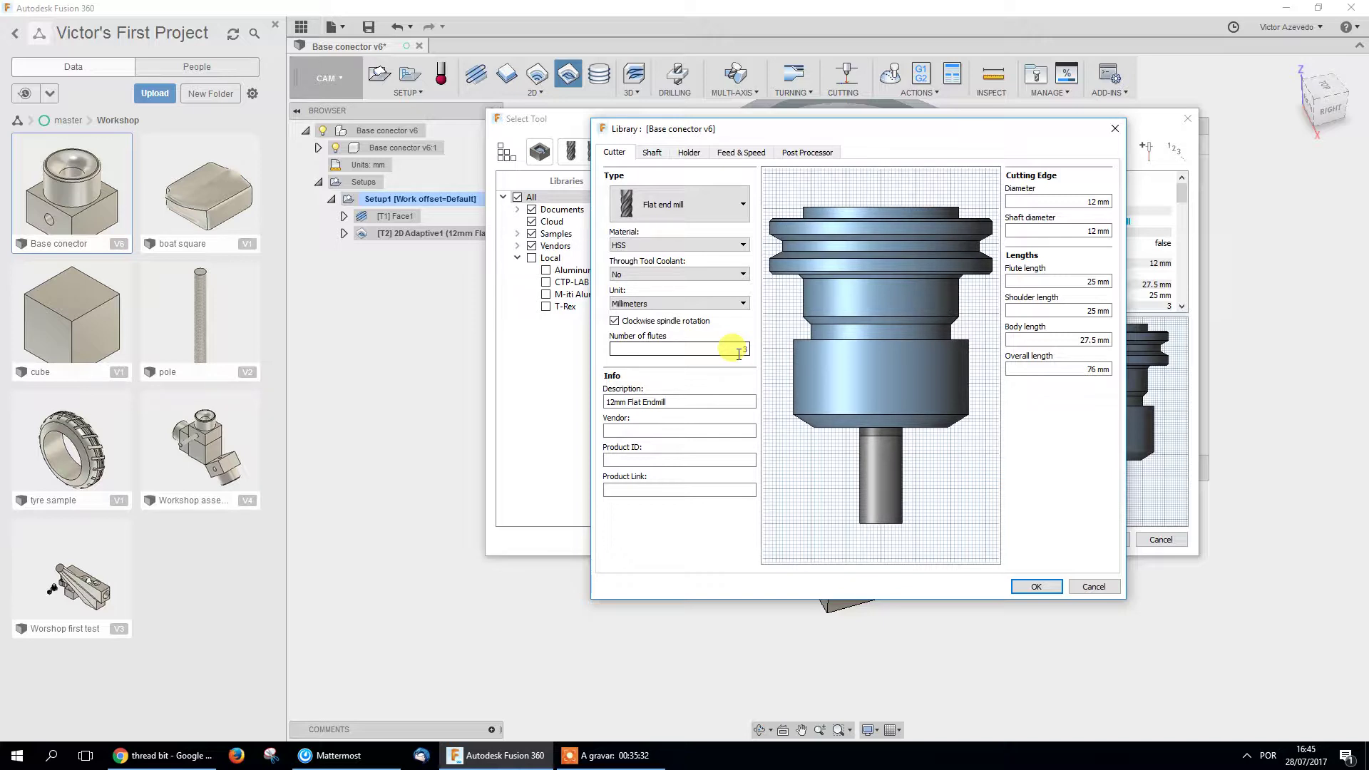
Switch to Chrome to examine the flutes in the flat end mill image results, and return to Fusion 360.
click(164, 755)
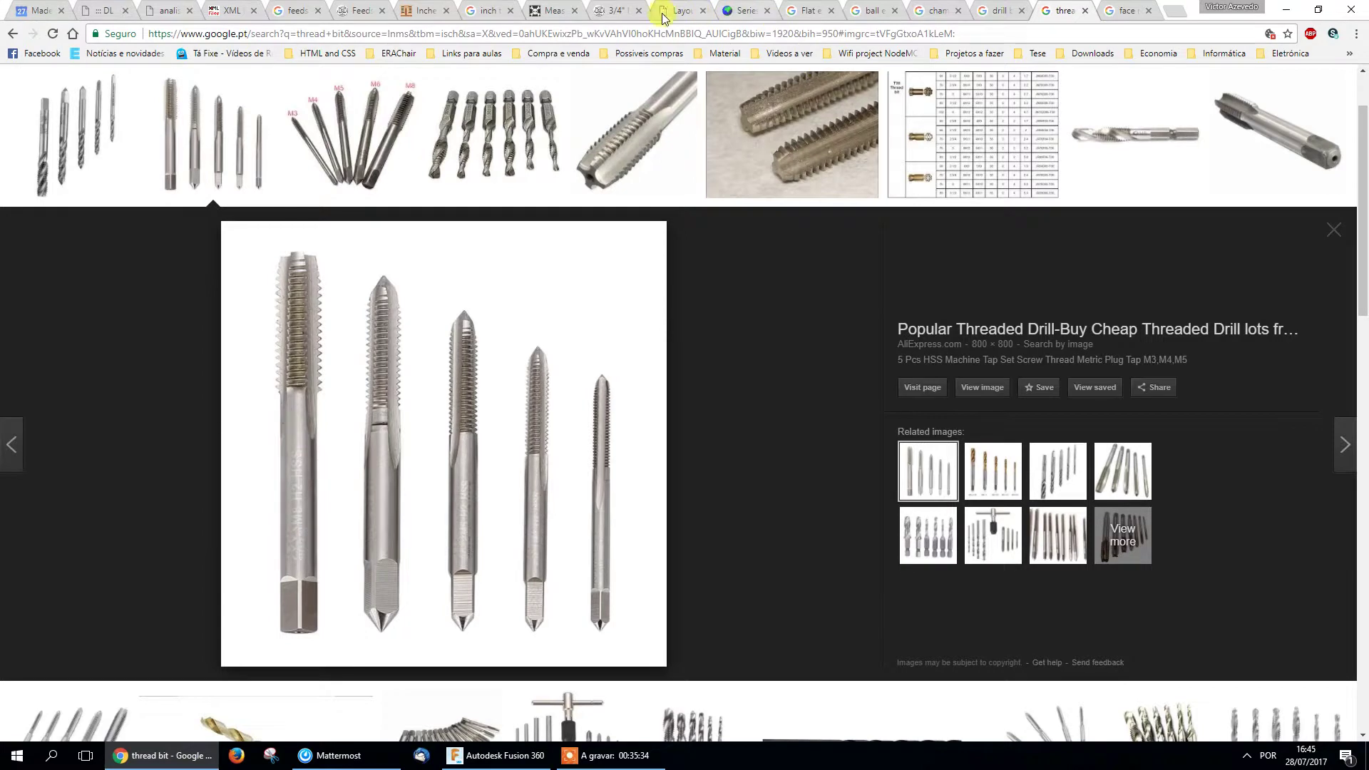
click(877, 14)
click(816, 11)
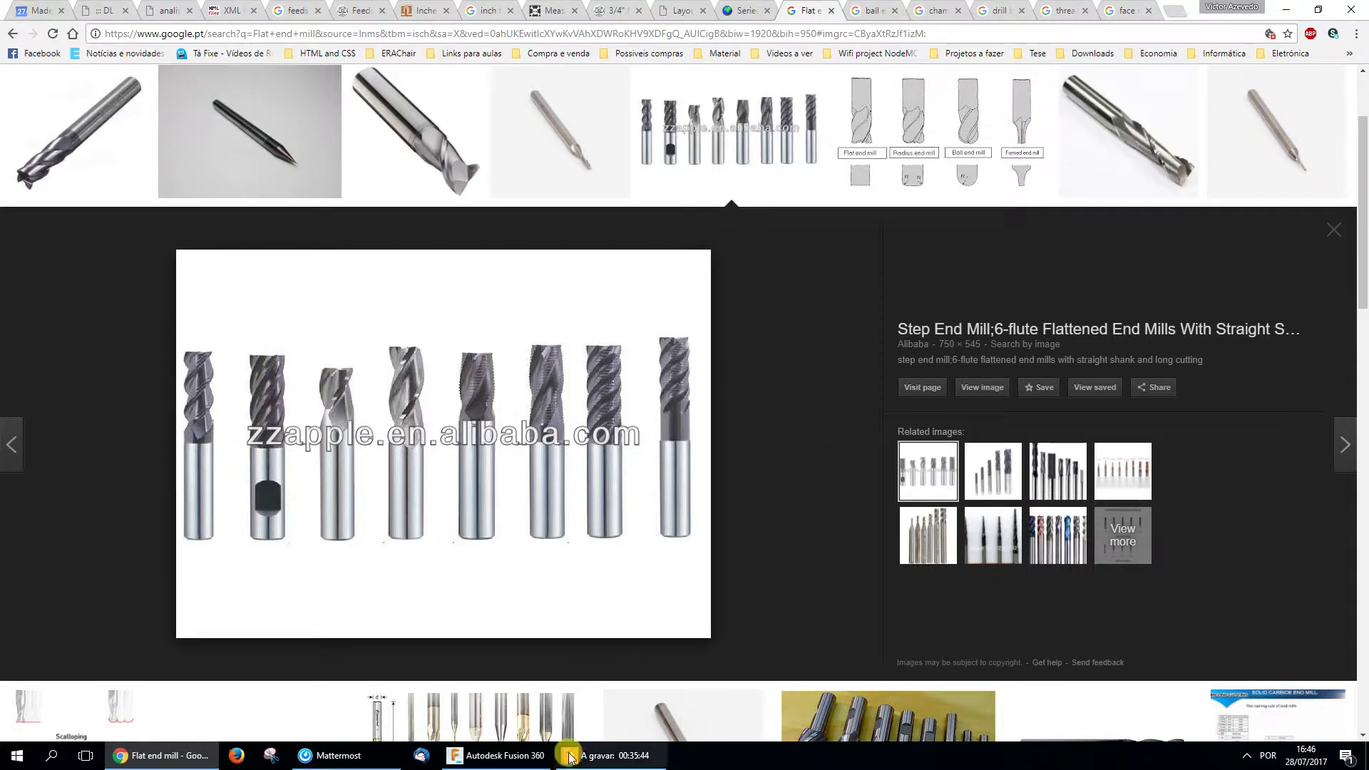
click(485, 755)
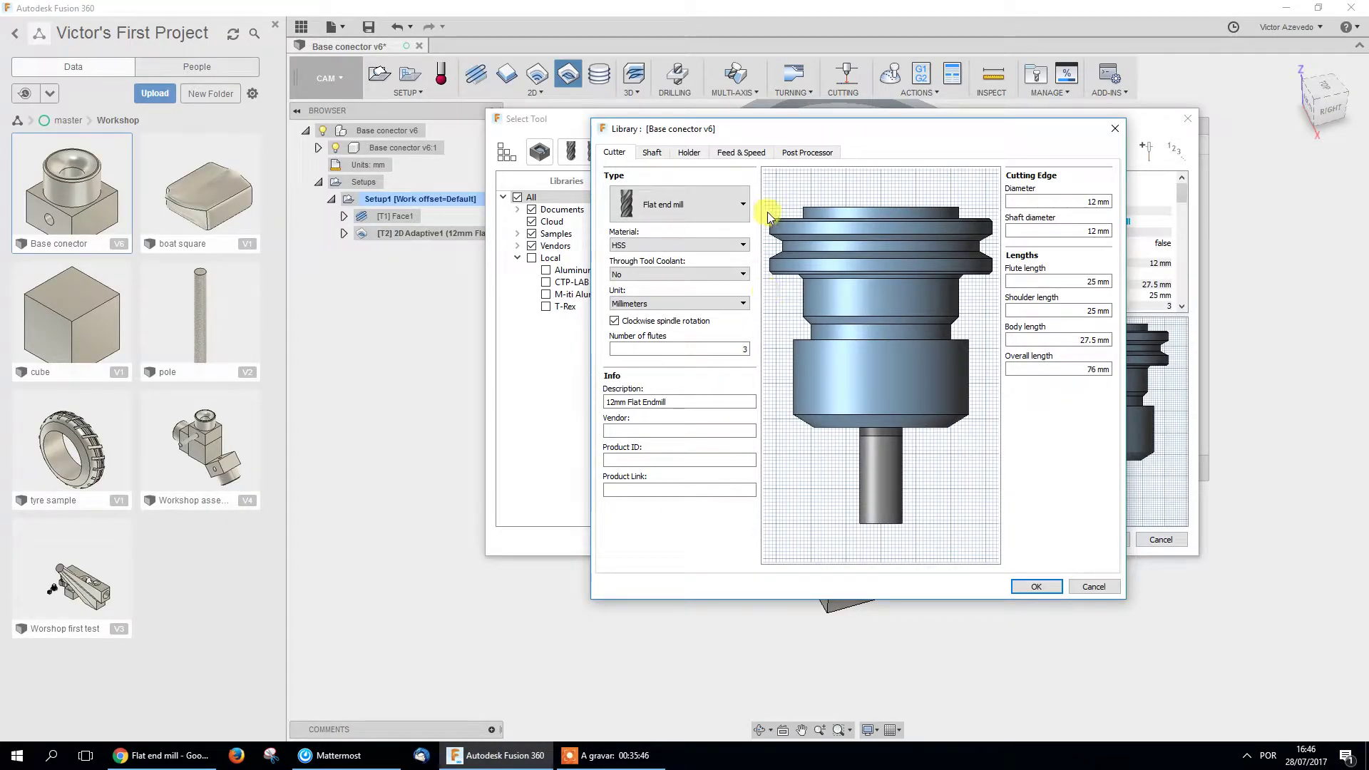
Set the 12 mm flat endmill's flute length to 40 mm.
drag(852, 129, 728, 137)
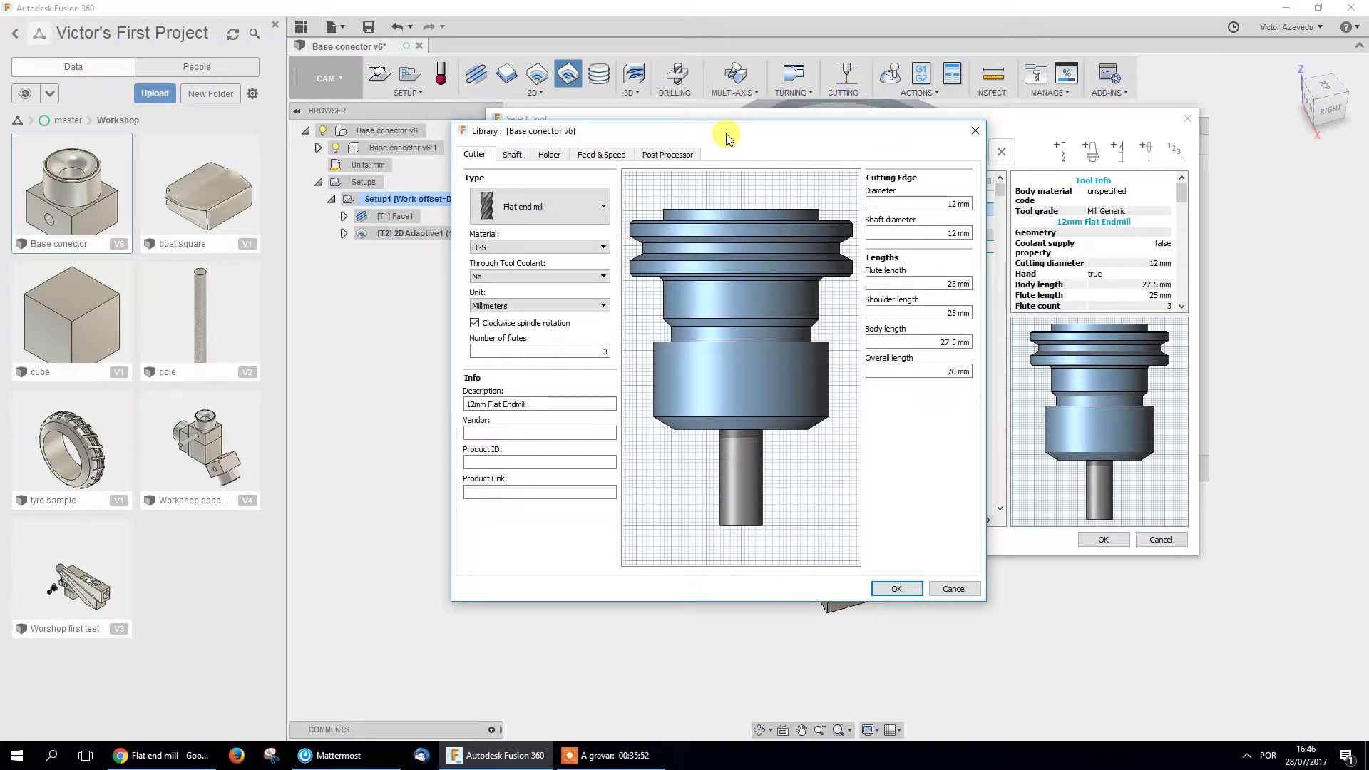
click(924, 202)
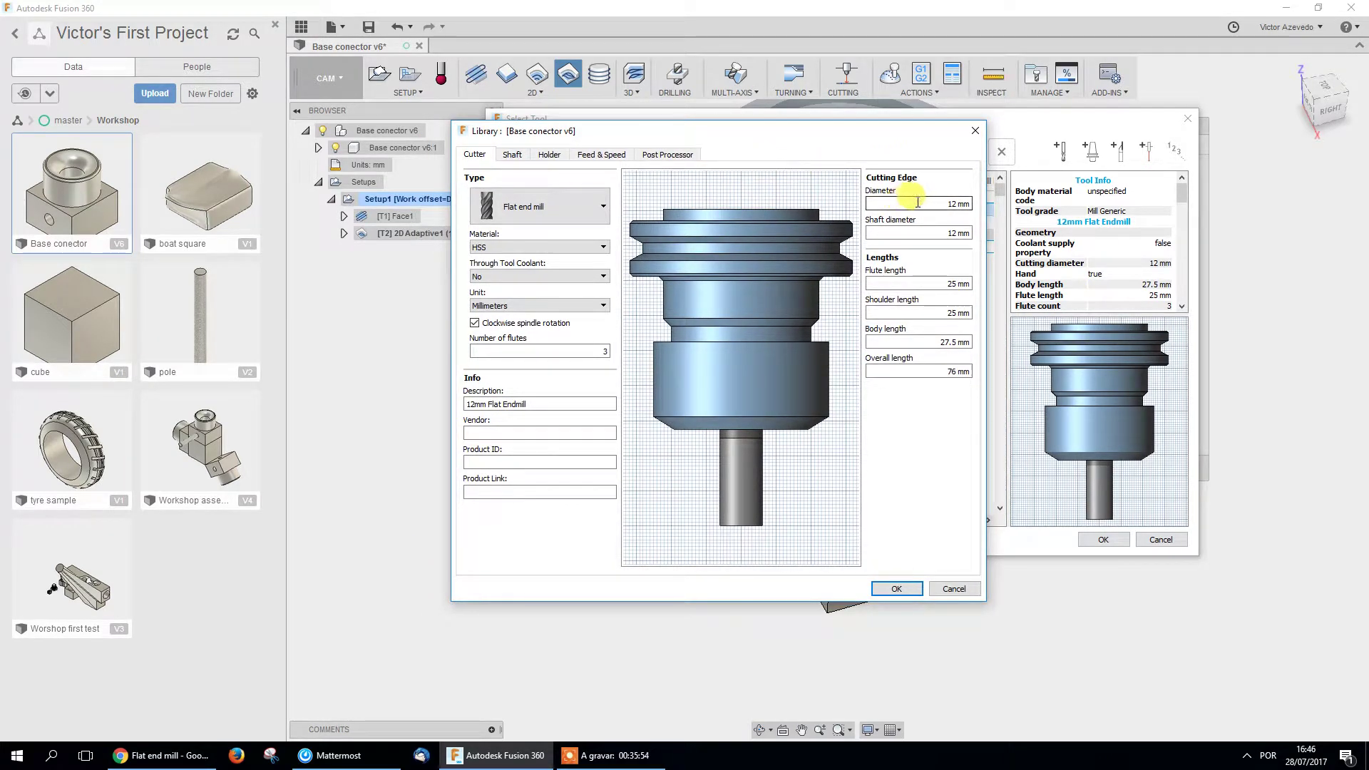
click(942, 234)
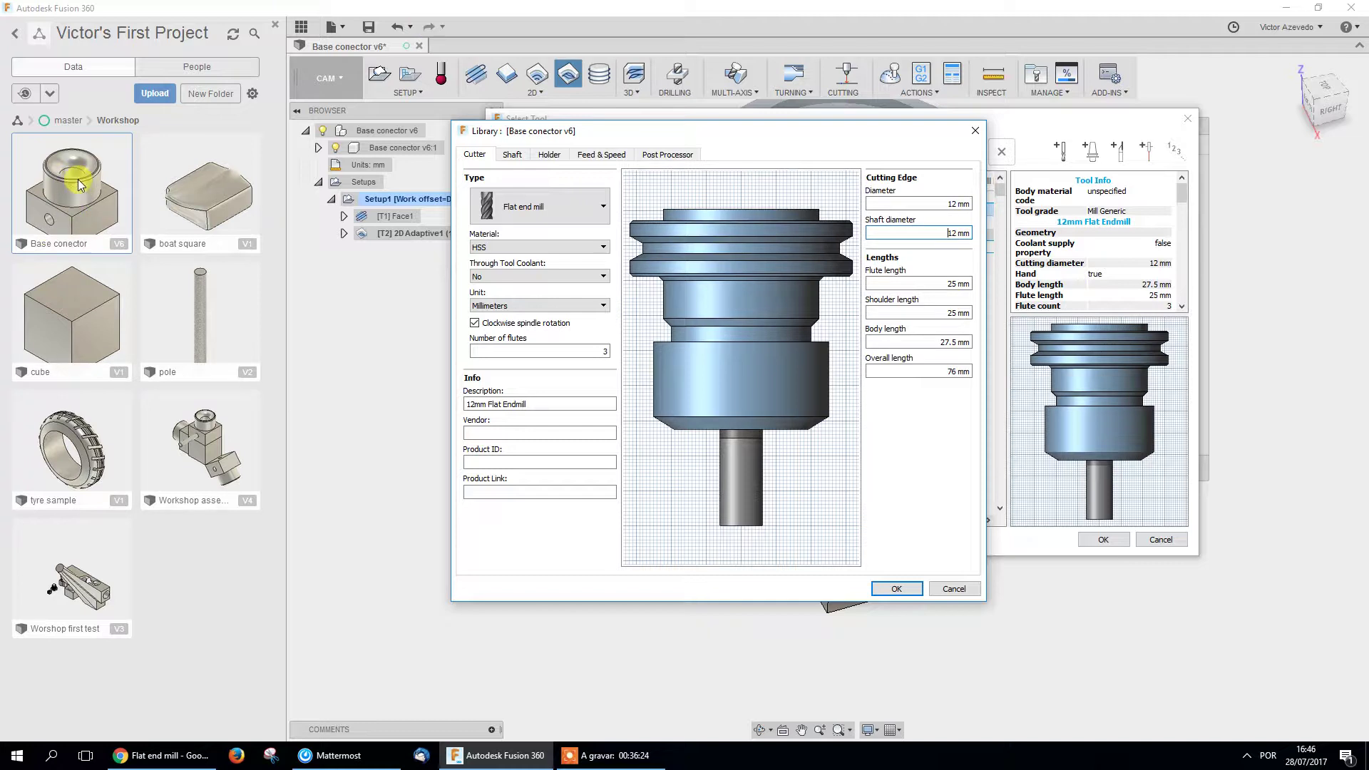
double_click(951, 233)
click(944, 285)
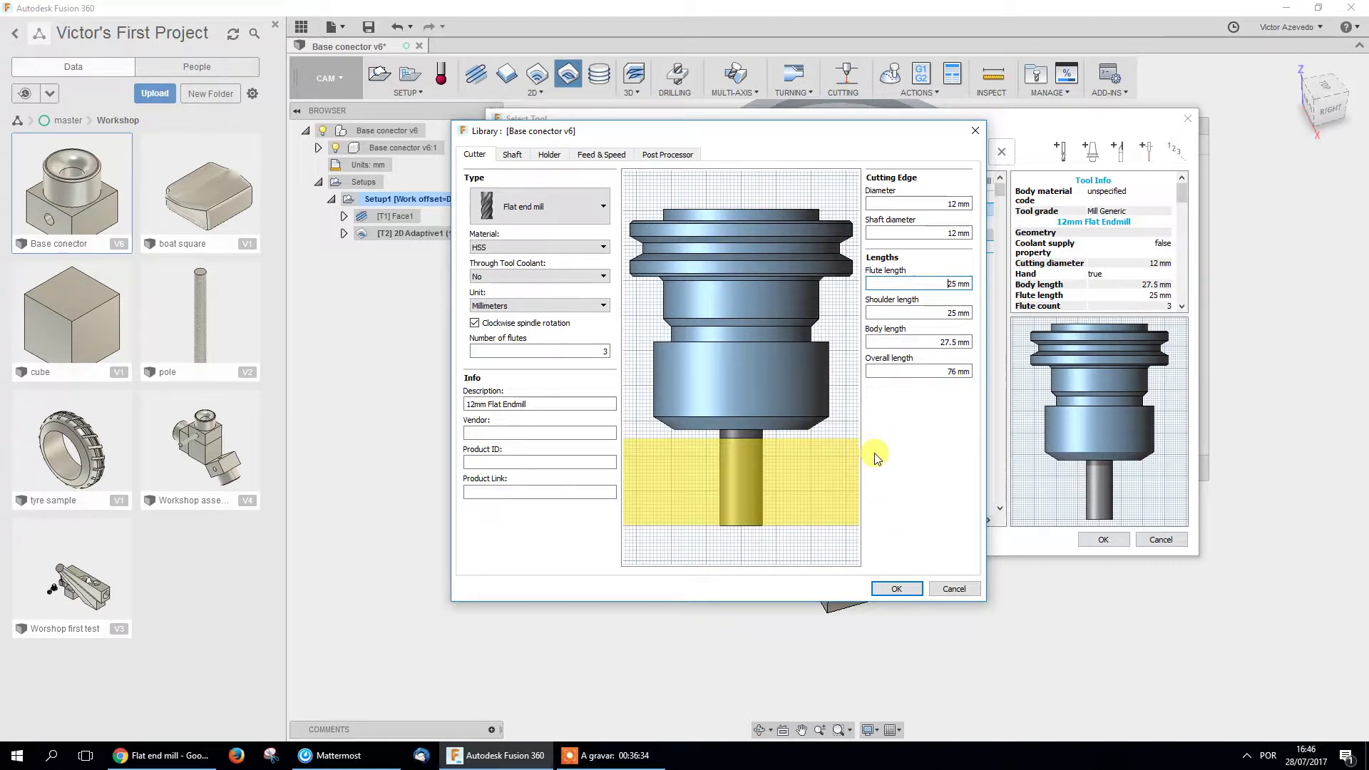
click(948, 284)
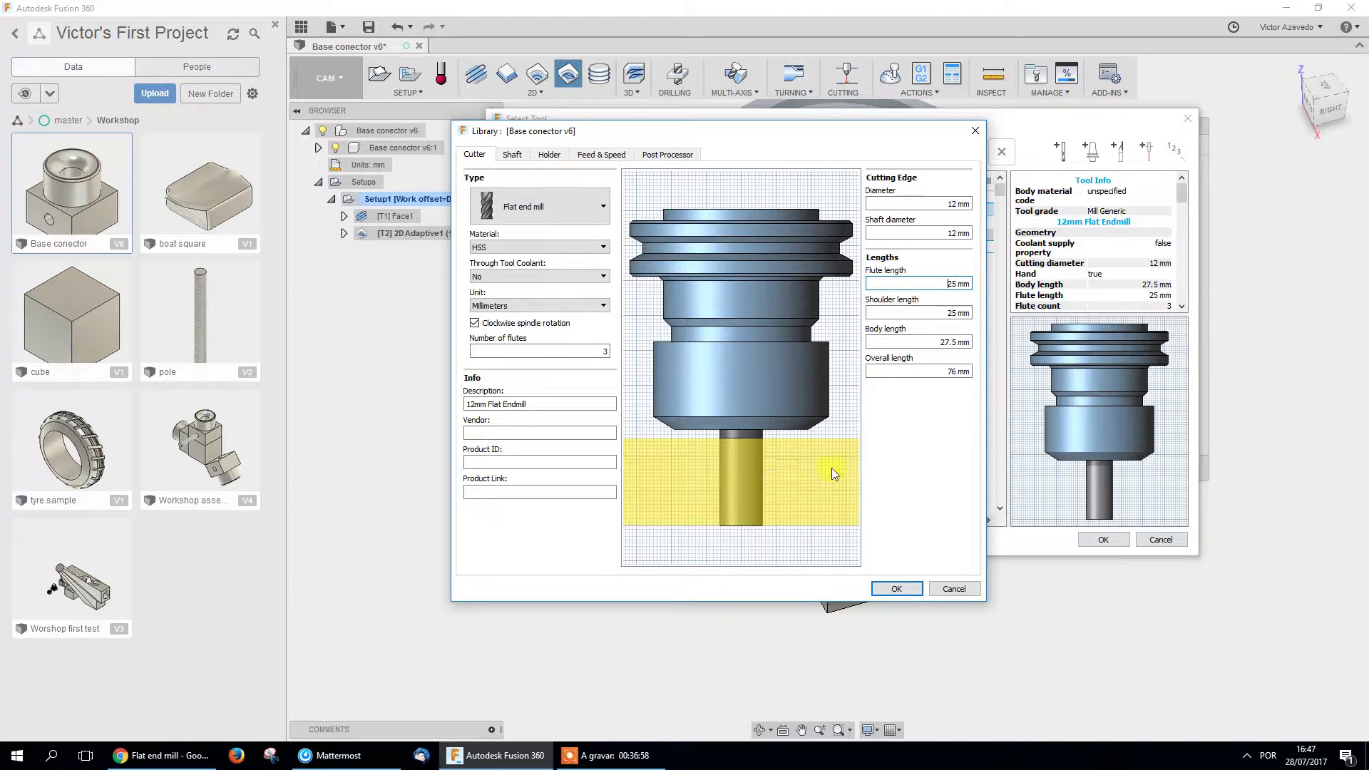
click(949, 284)
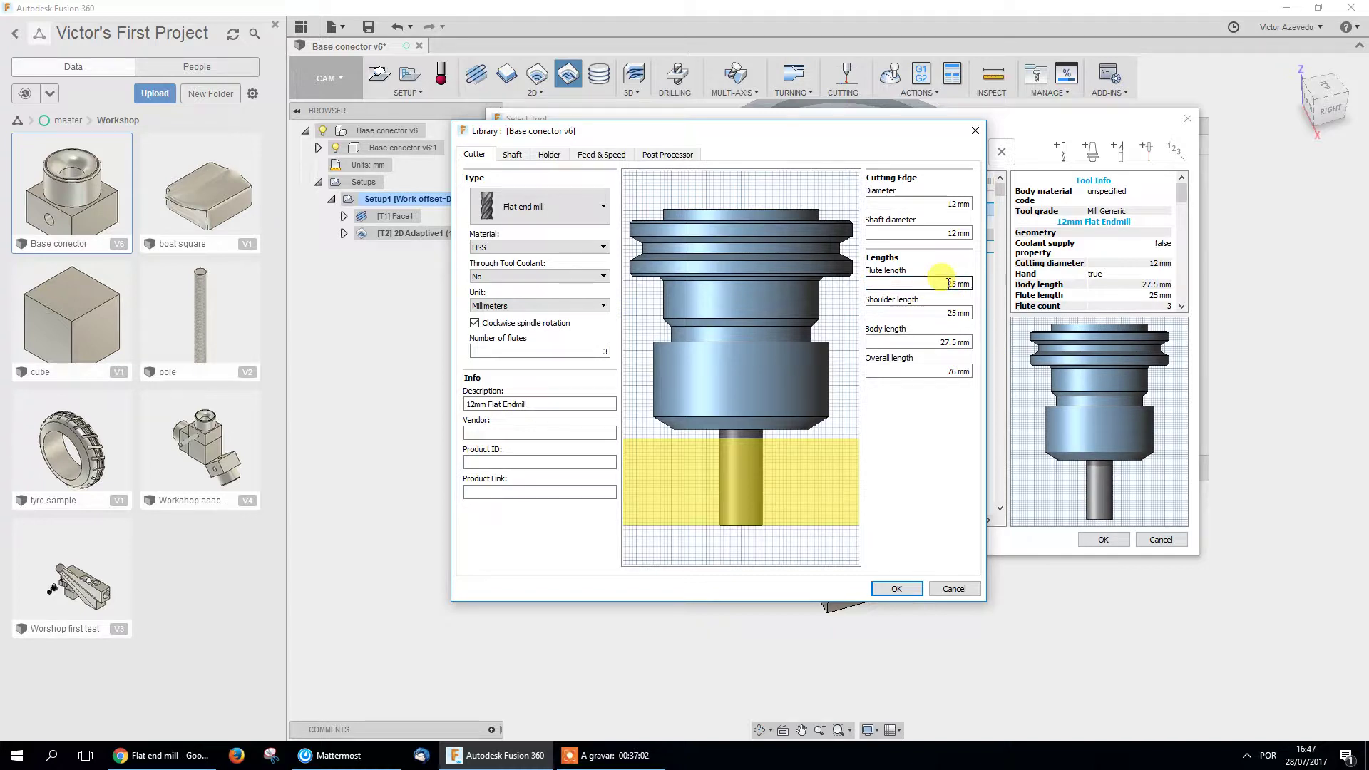
drag(948, 284, 955, 282)
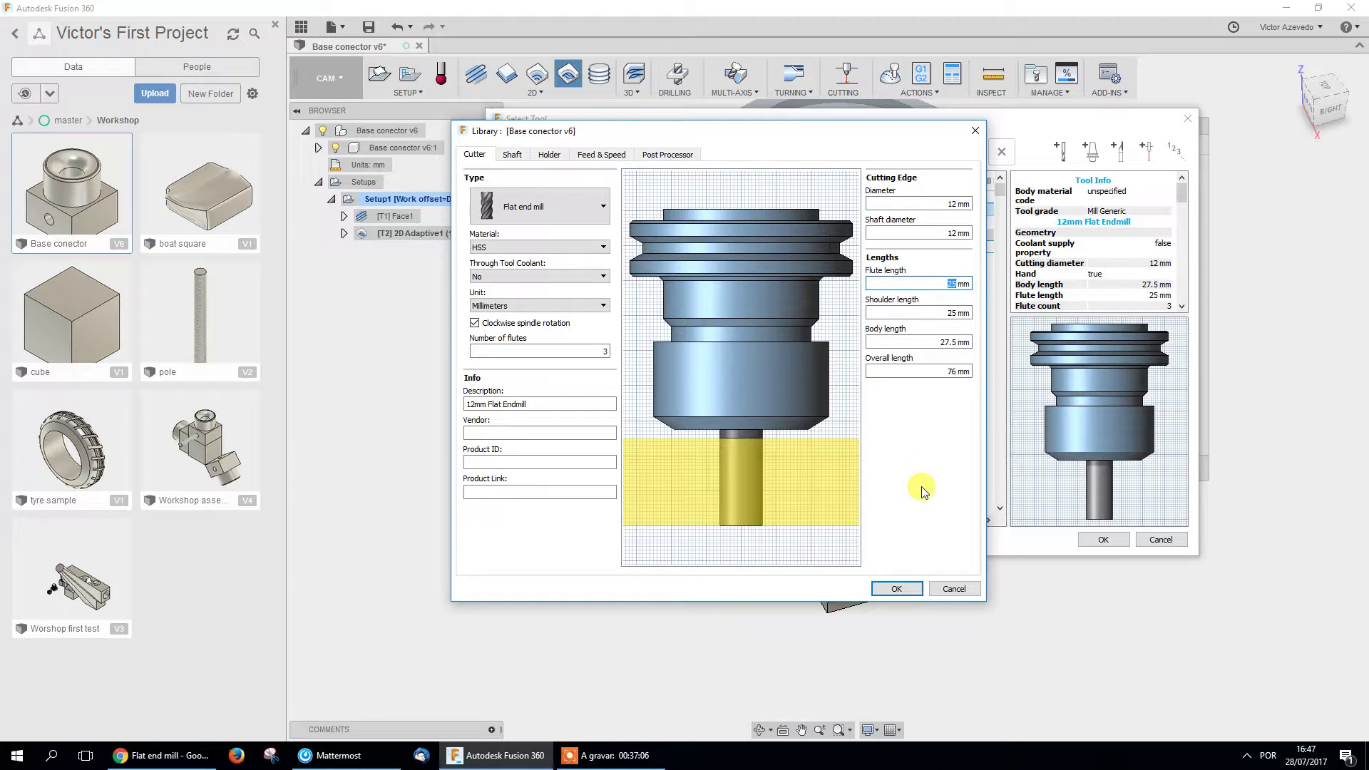
text(40)
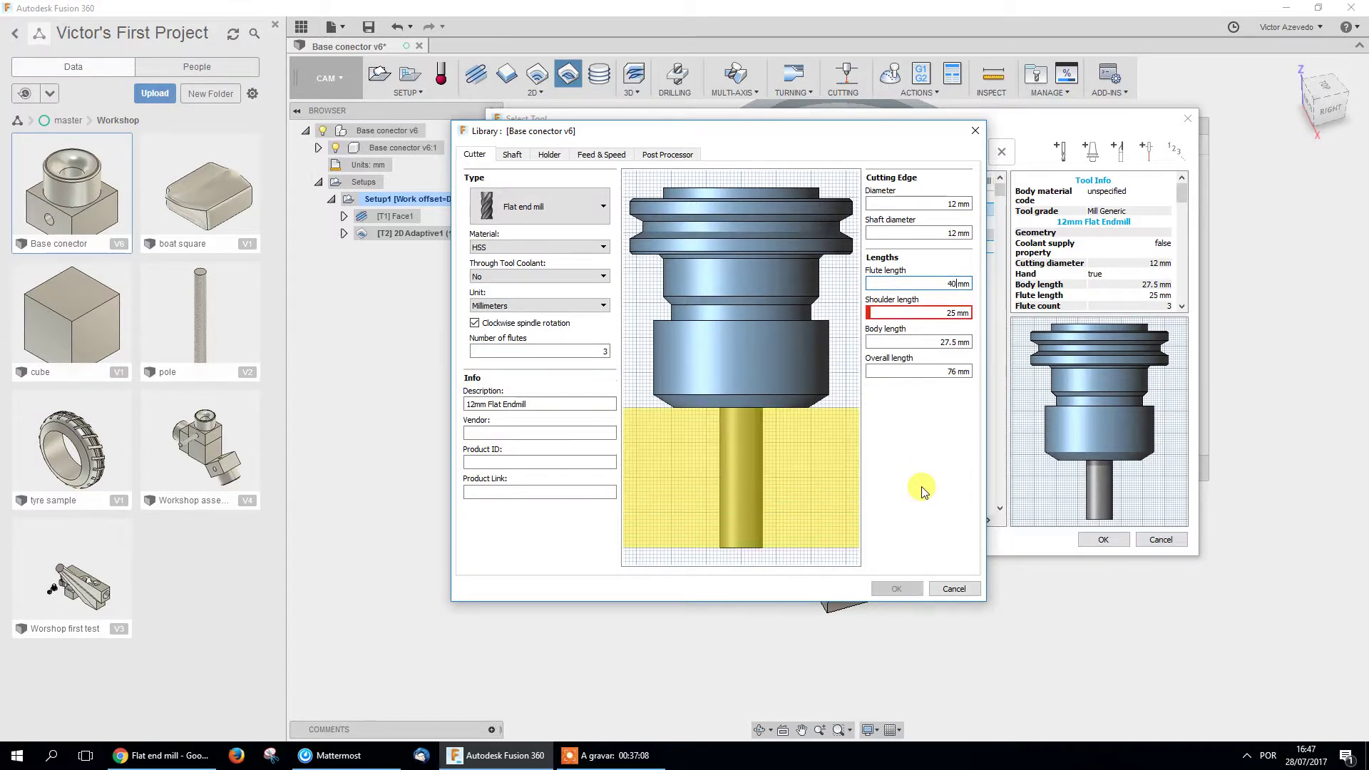
Set the endmill's shoulder length to 45 mm and its body length to 60 mm.
drag(938, 312, 991, 319)
text(45)
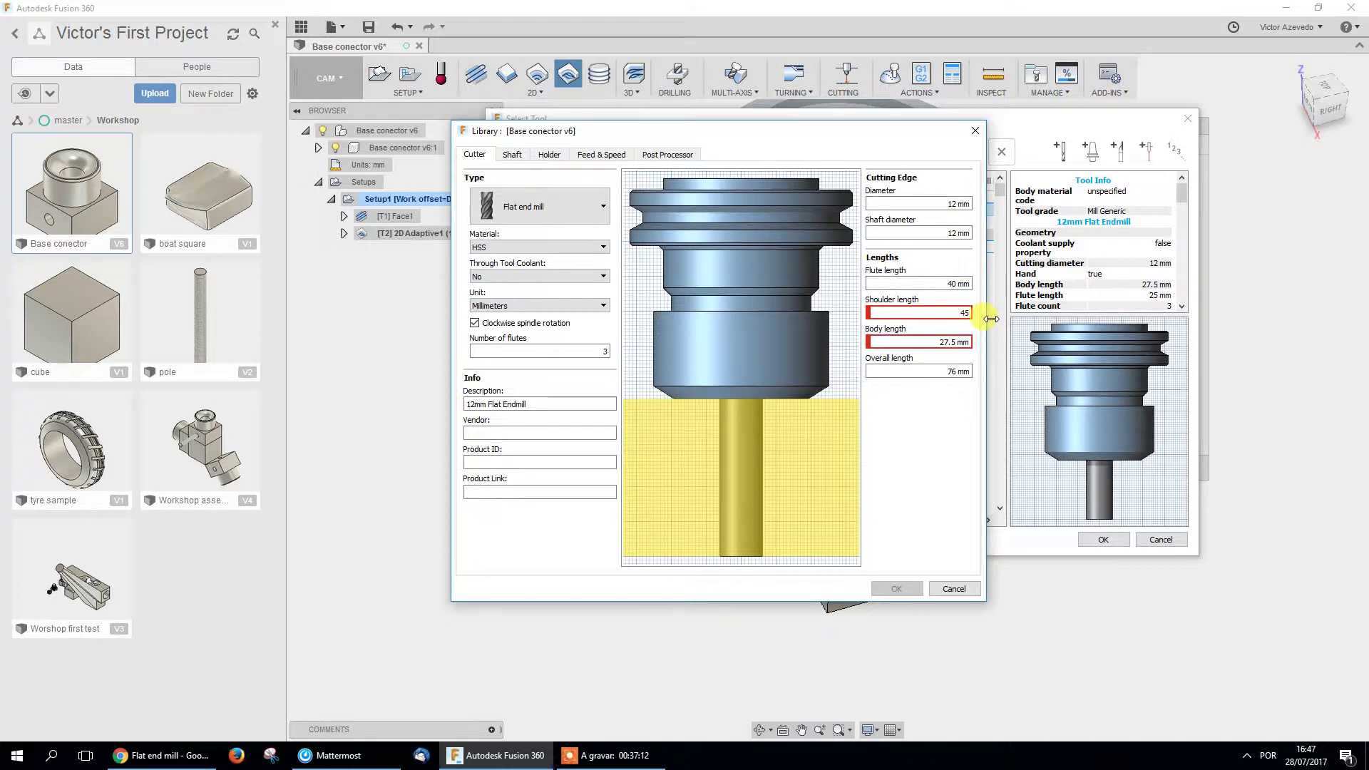
drag(920, 342, 1038, 357)
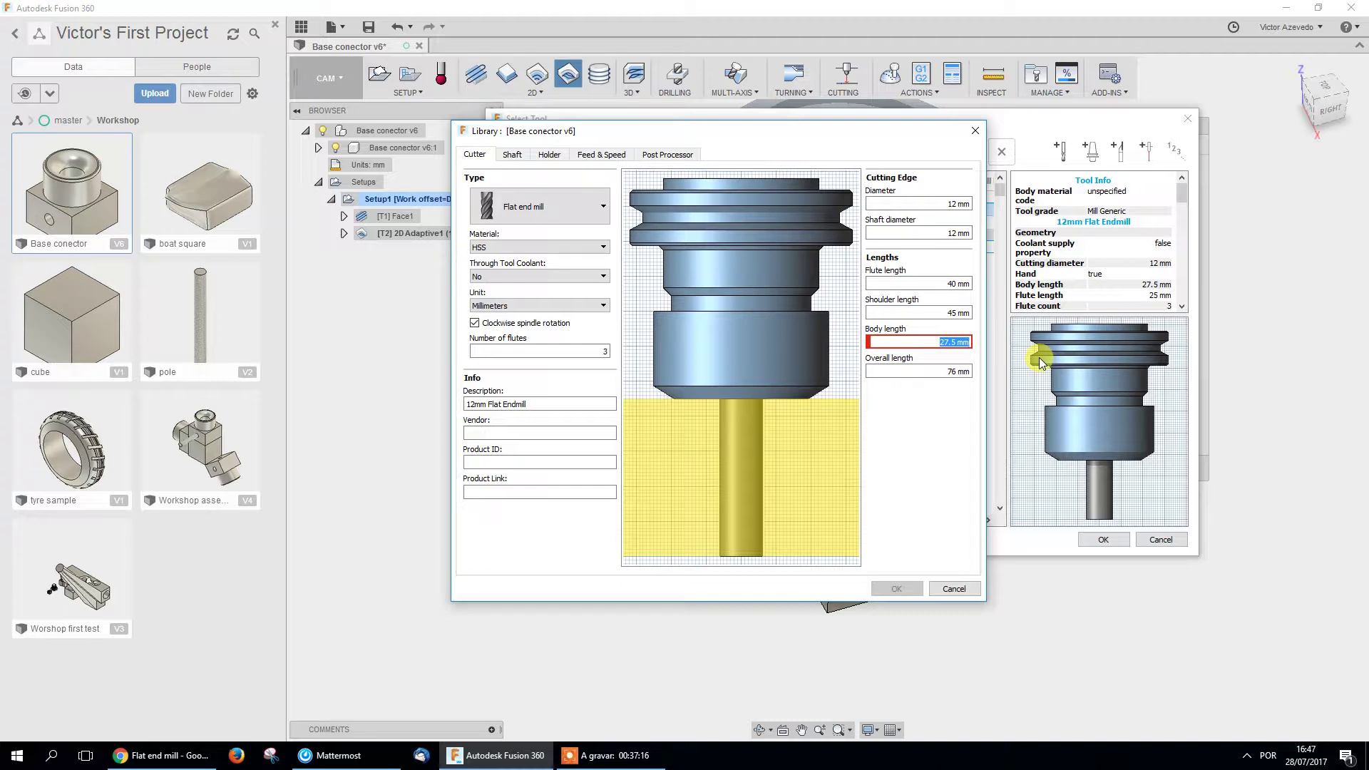
text(60)
click(932, 365)
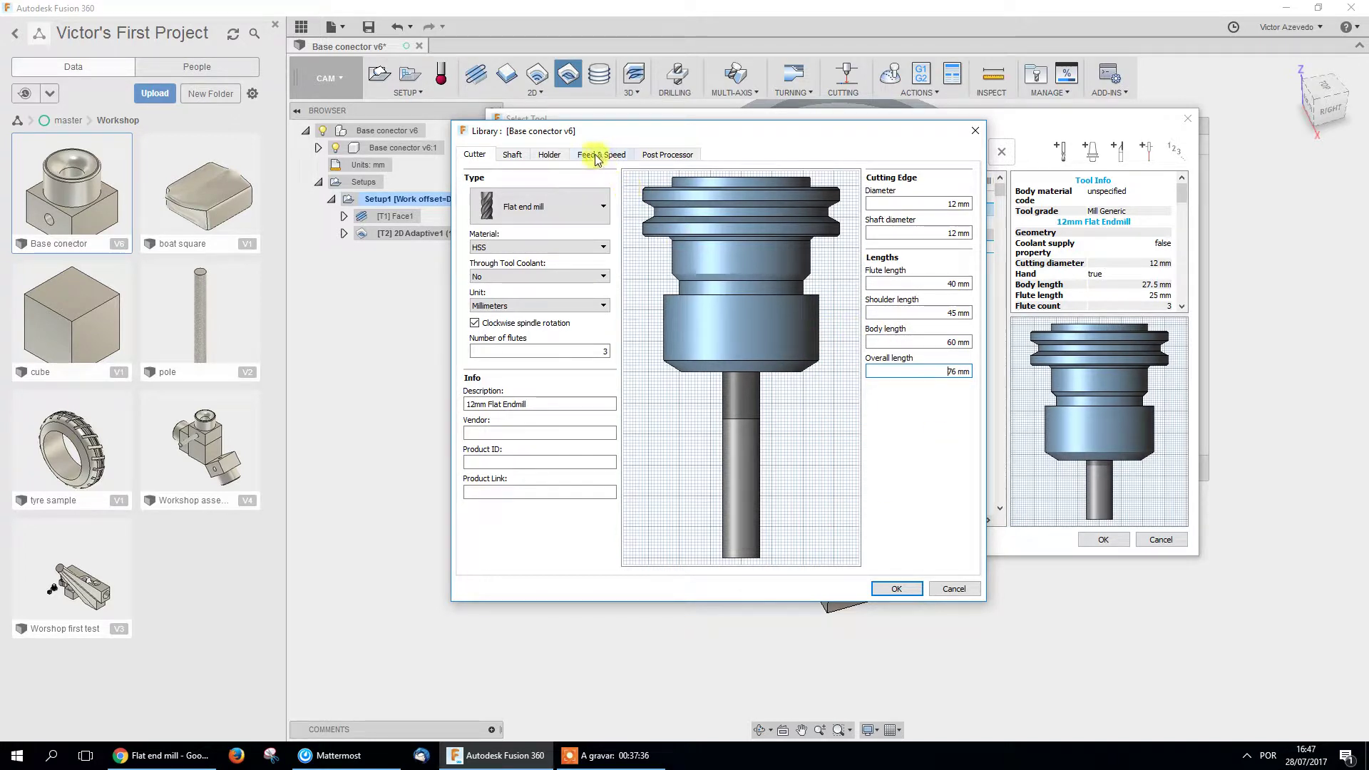
Review the endmill's holder, feed and post-processor settings, save its edits, and override the 2D Adaptive operation's feeds and speeds with the tool's.
click(521, 158)
click(550, 154)
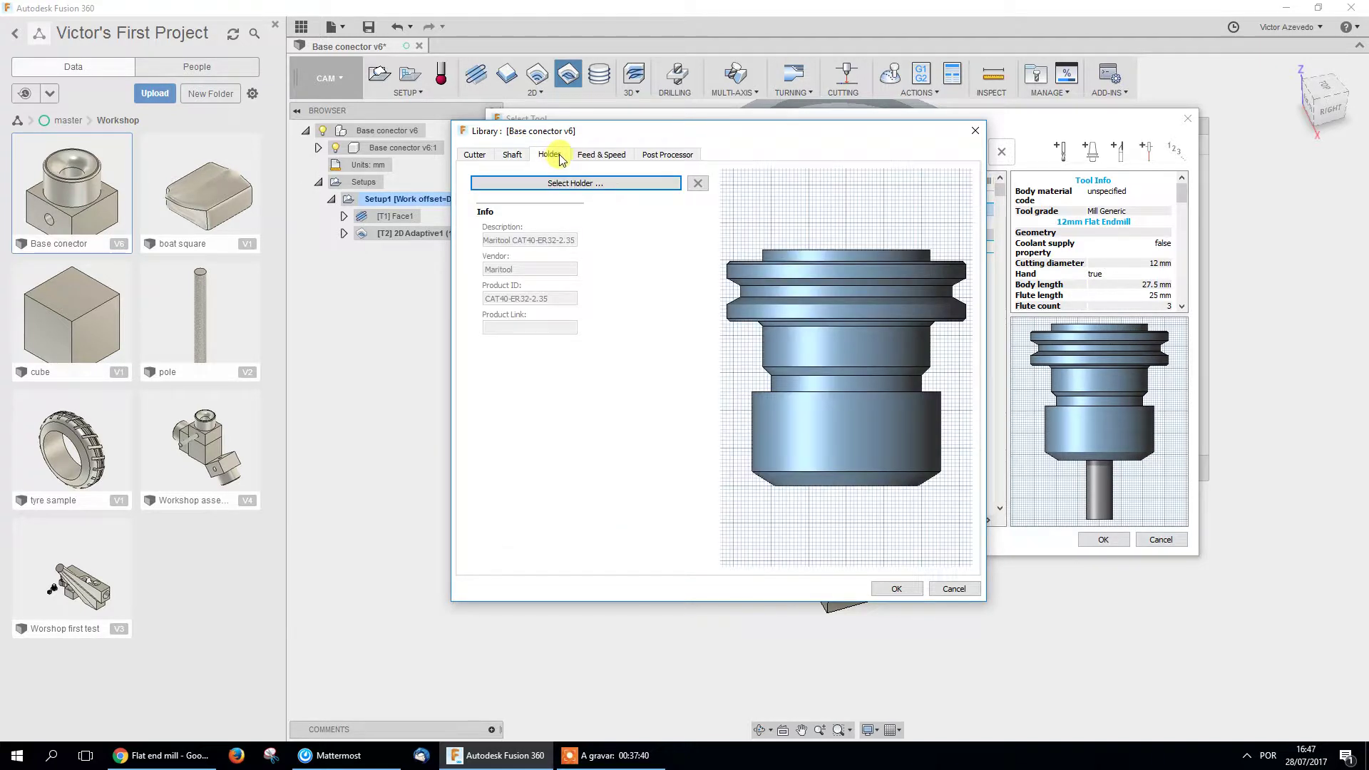
click(602, 155)
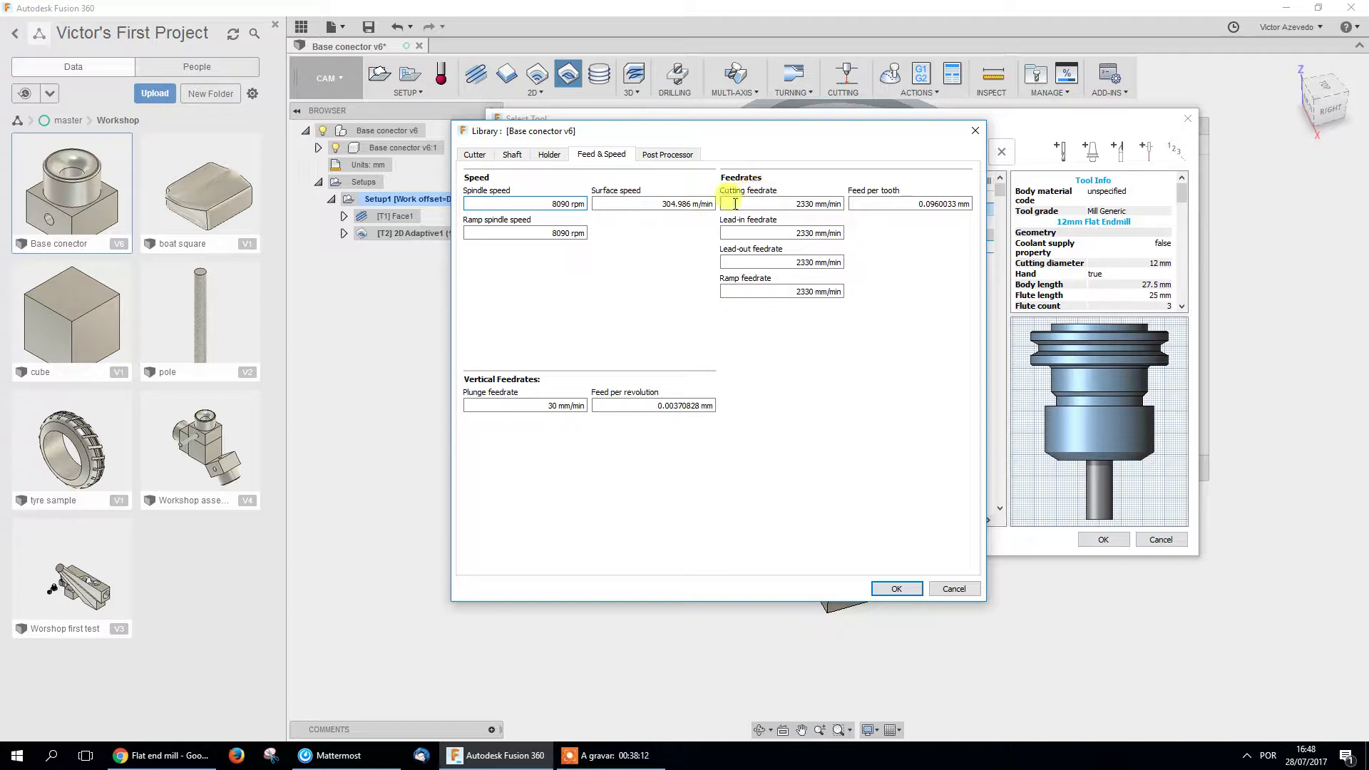
click(673, 156)
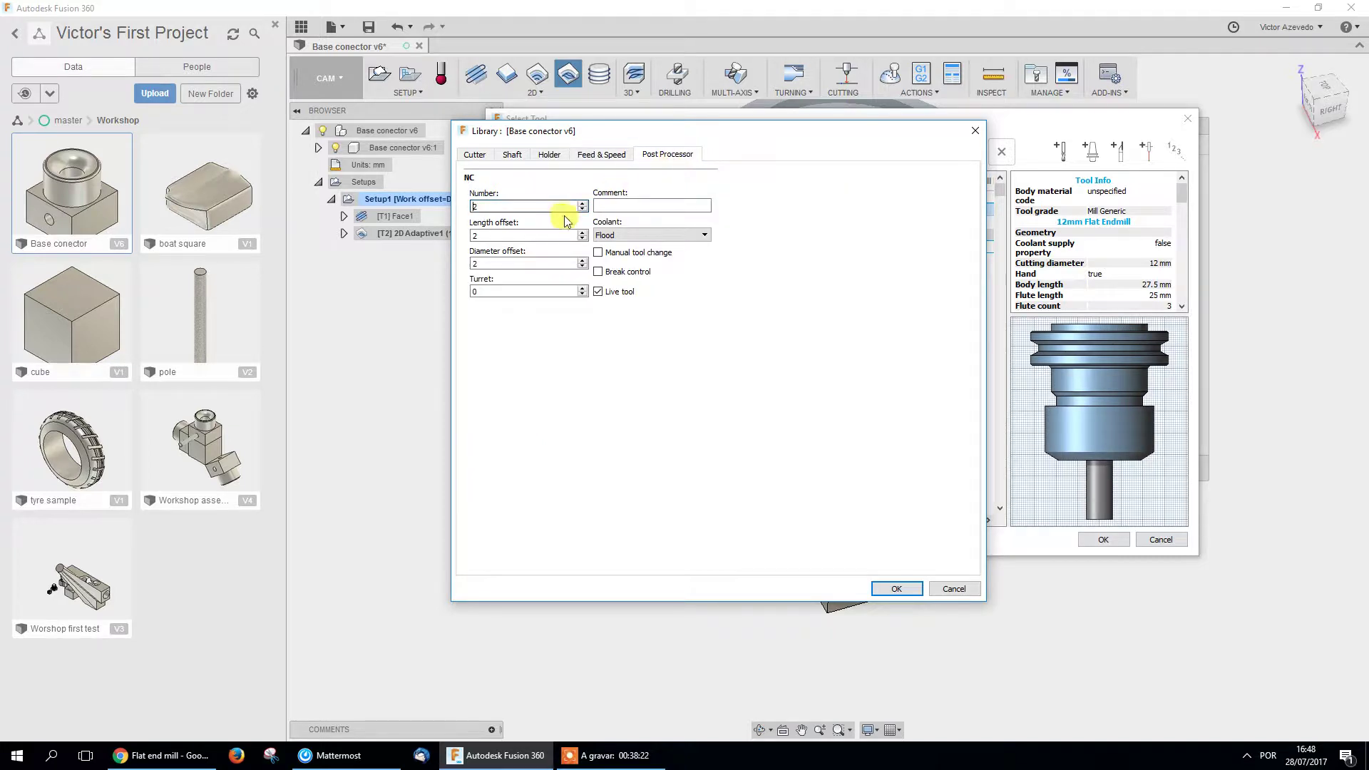
double_click(490, 207)
click(893, 589)
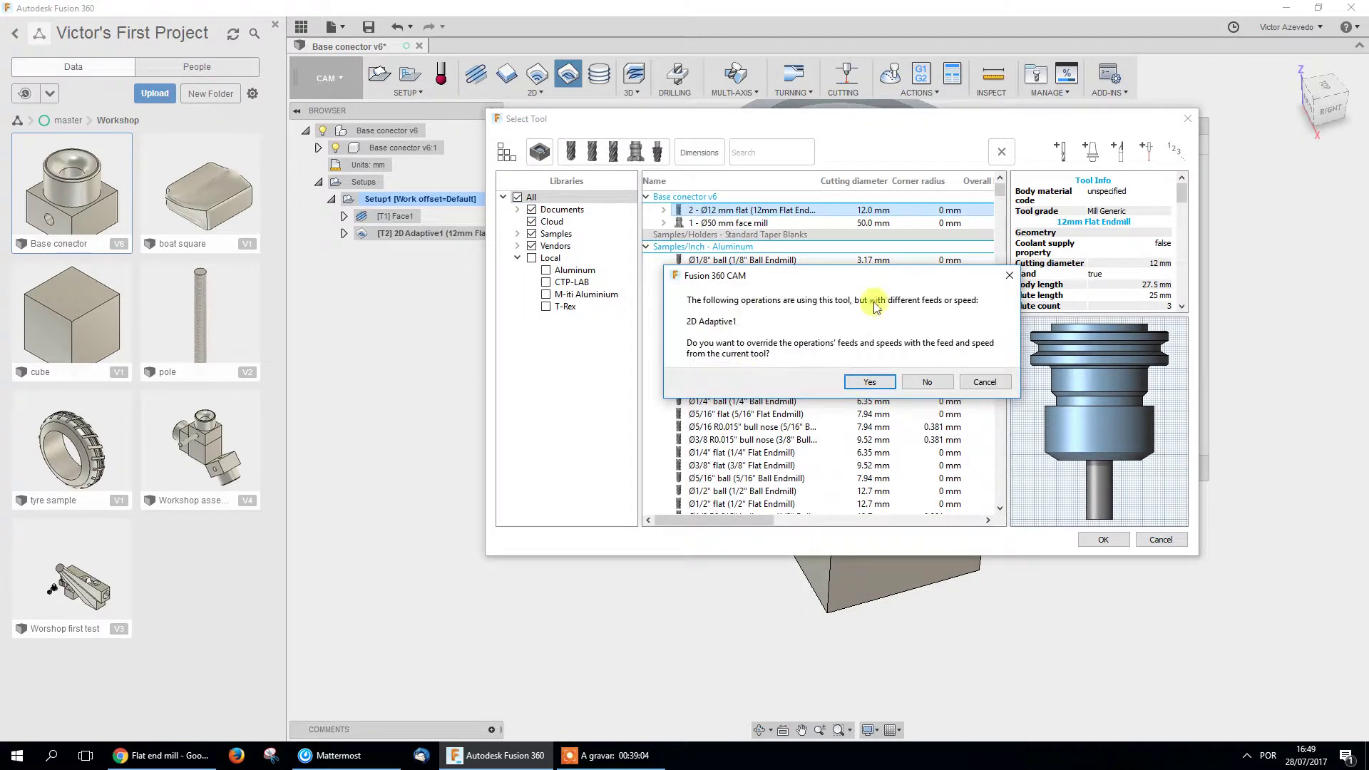
click(870, 383)
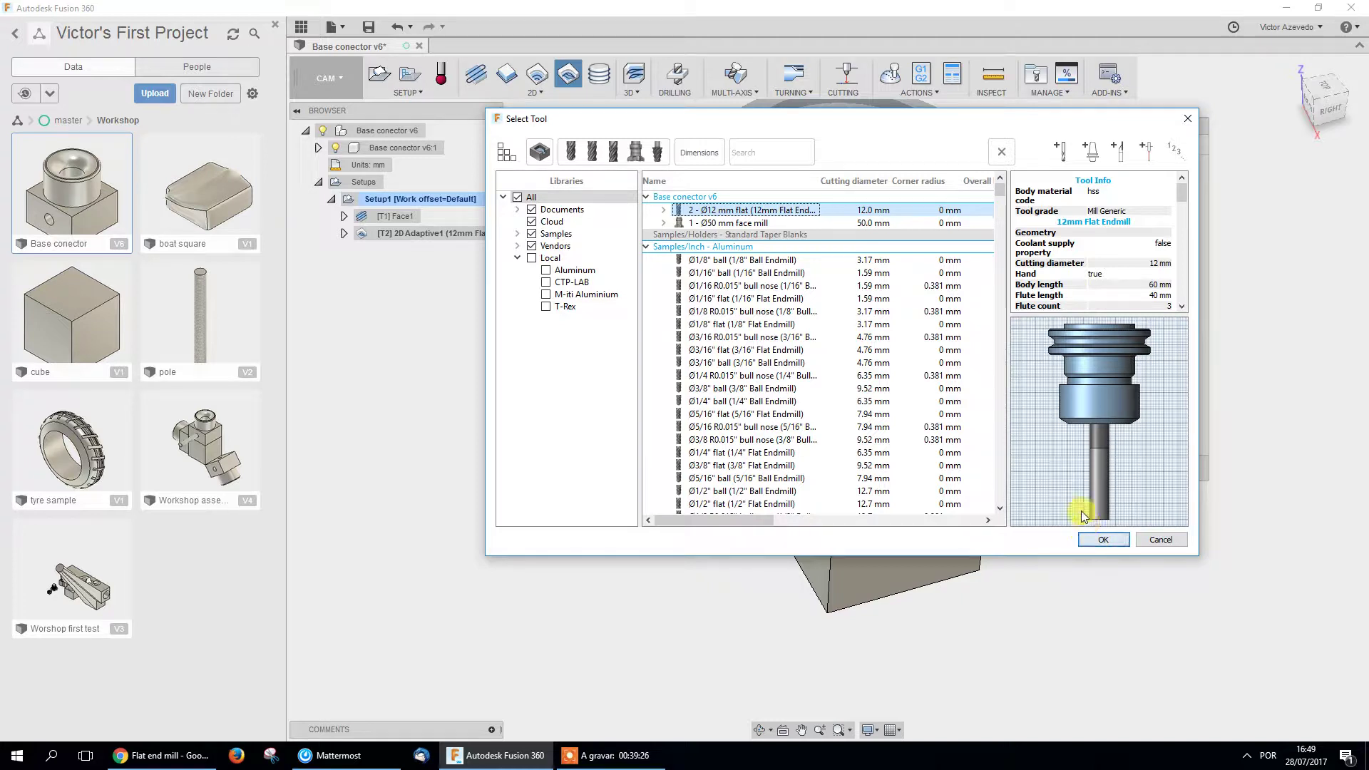
click(1104, 540)
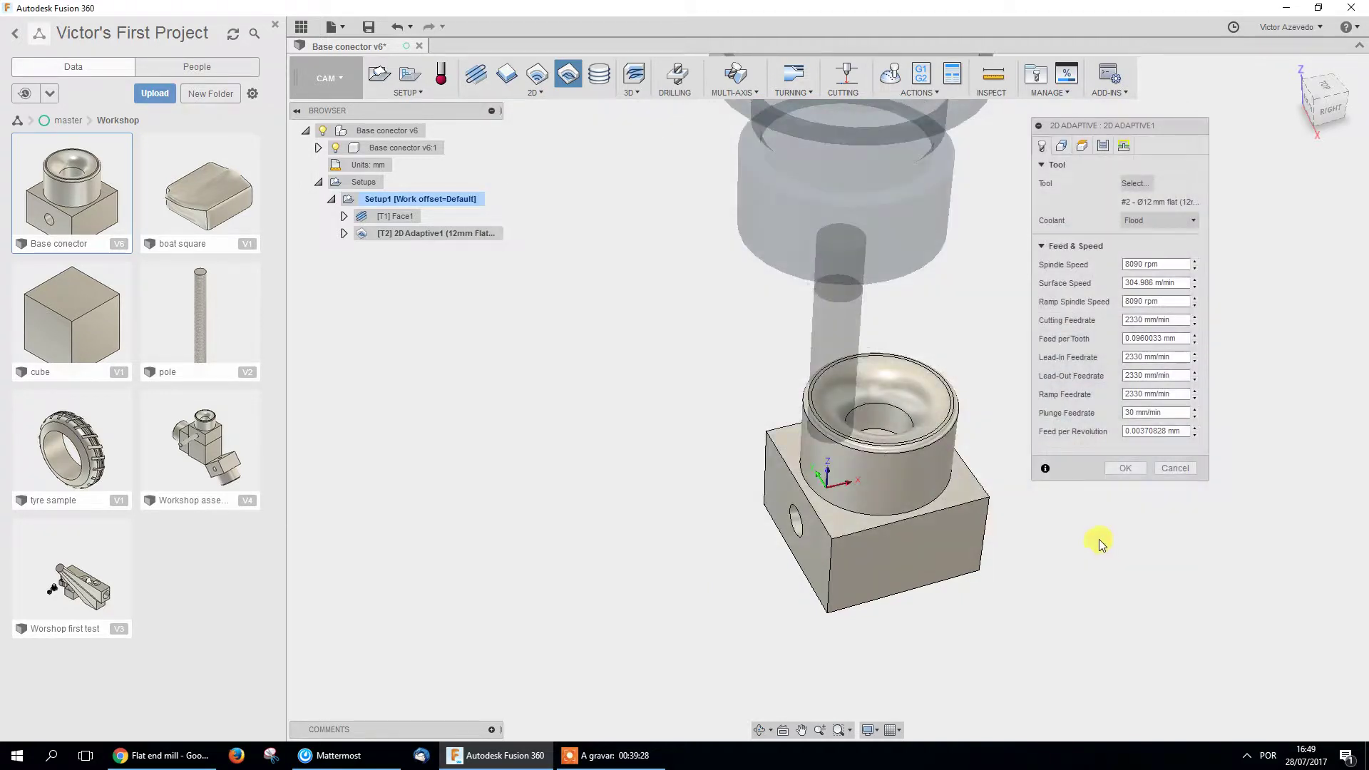
Try the block's upper square outline and the cylinder's base circle together as pocket selections, and clear both chains.
shift+middle_drag(908, 474, 1023, 302)
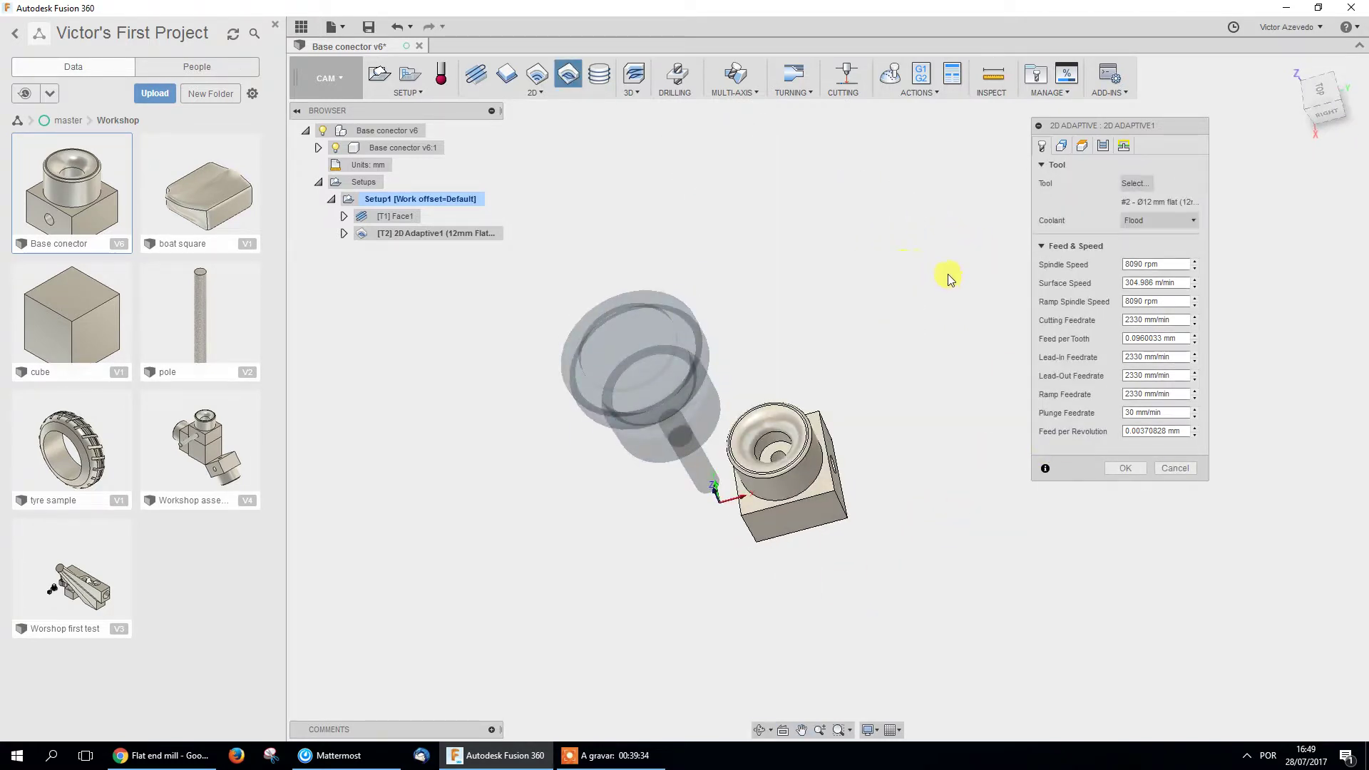
click(1061, 147)
shift+middle_drag(825, 397, 889, 442)
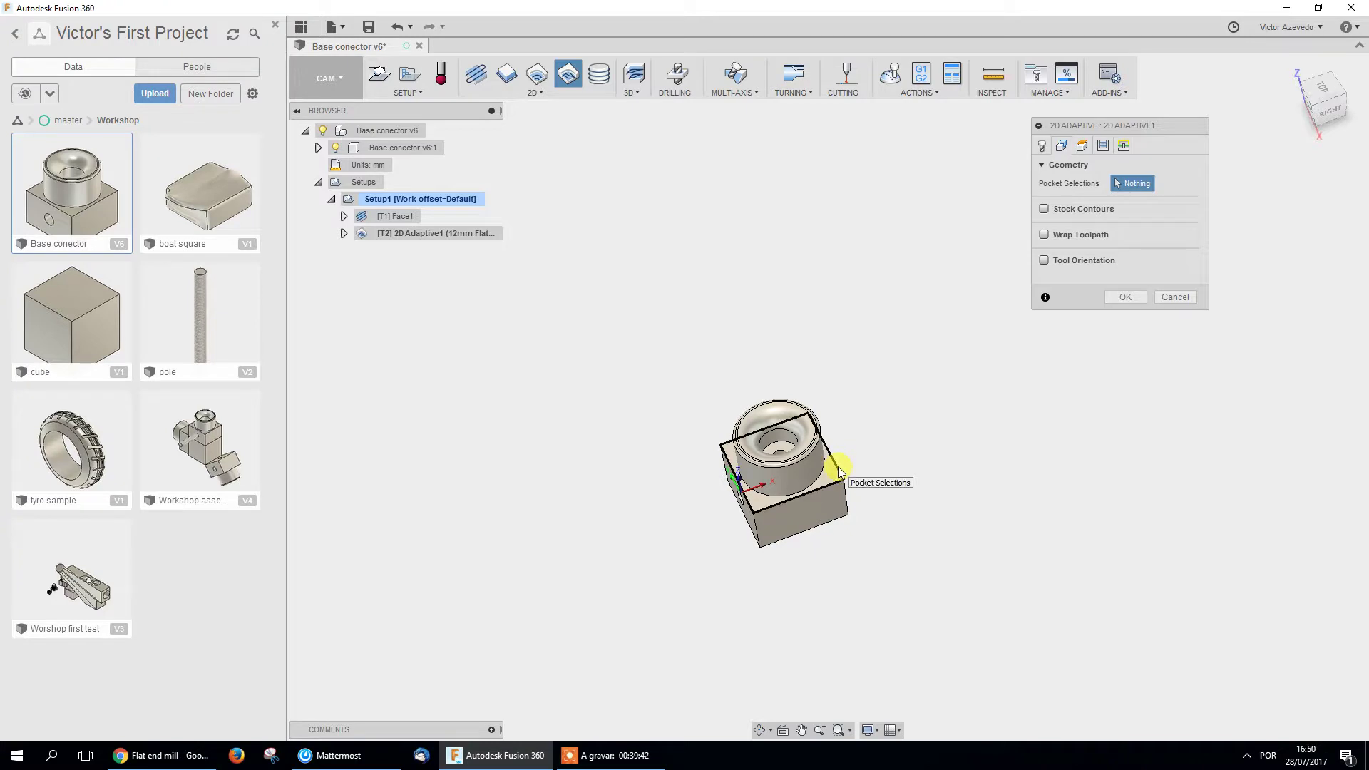
click(838, 467)
shift+middle_drag(940, 485, 939, 531)
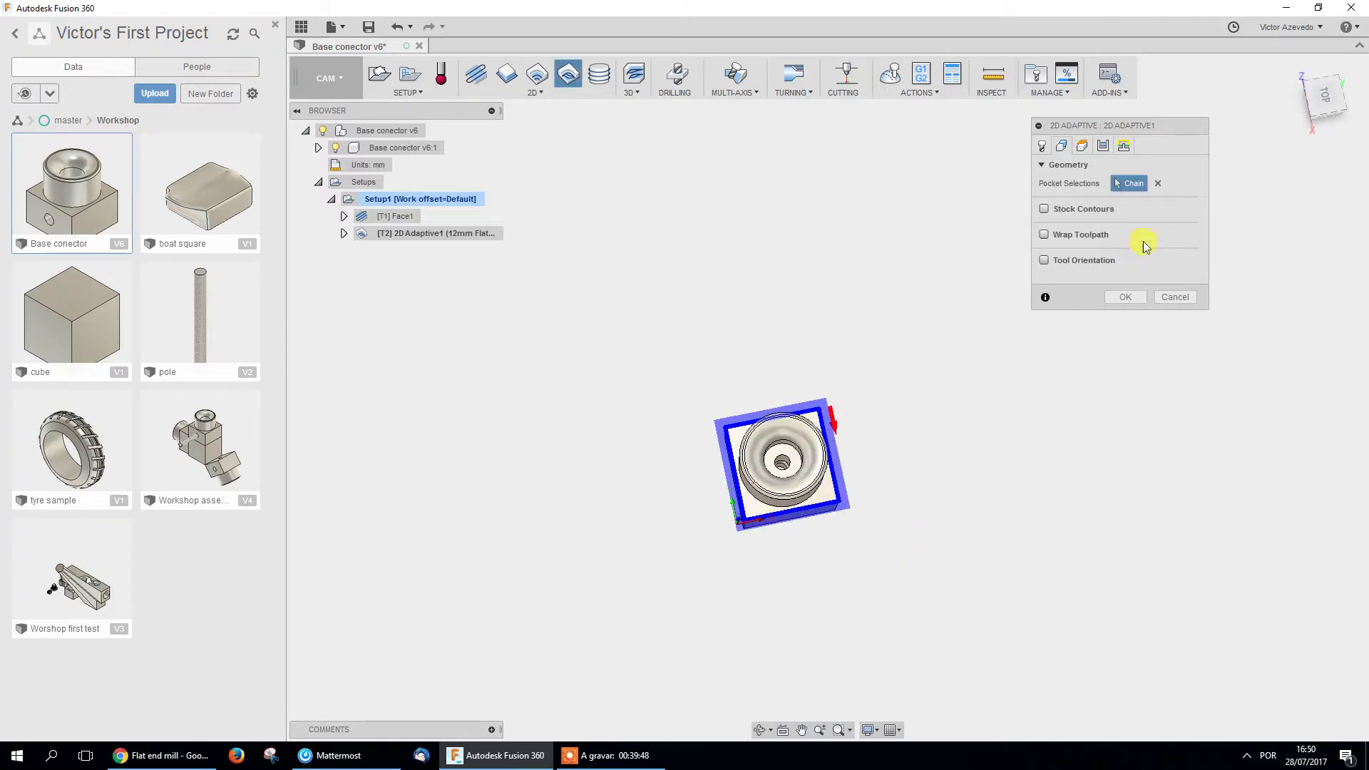
click(1042, 146)
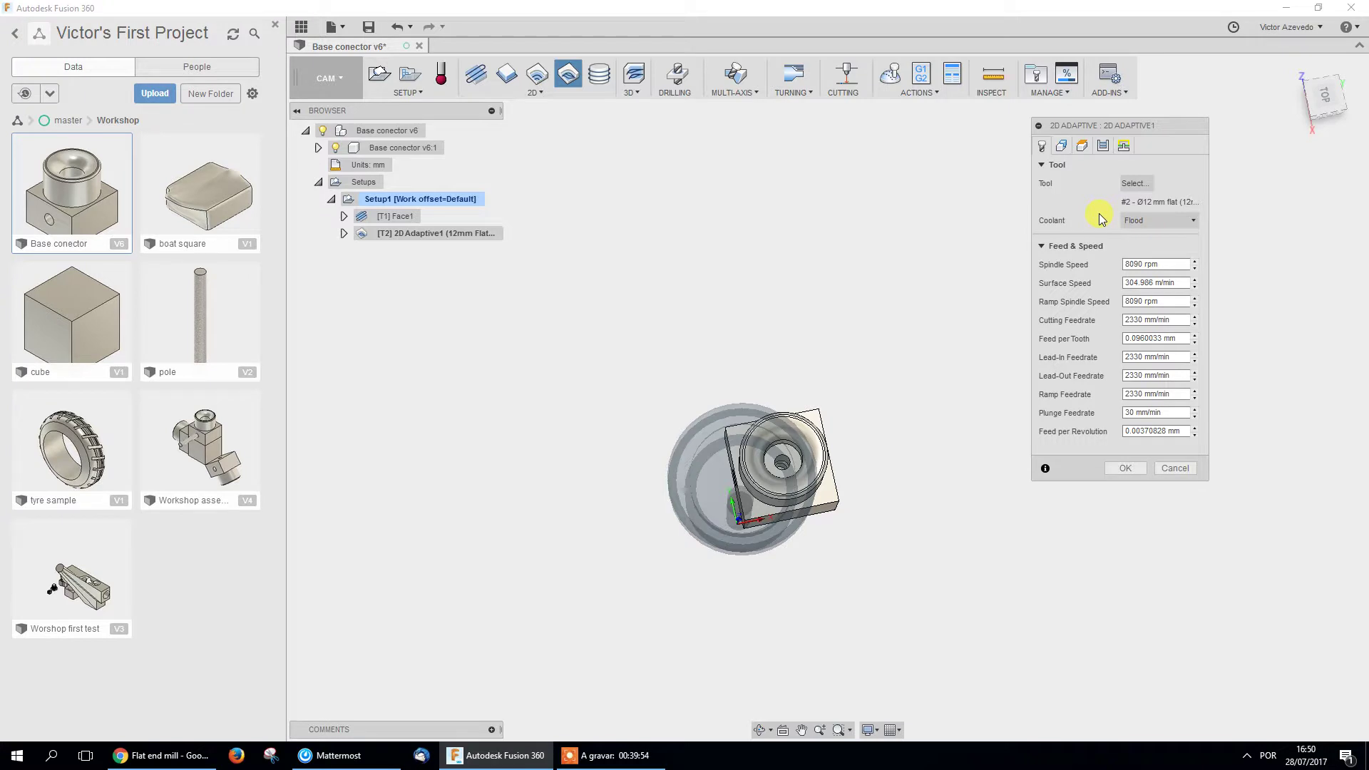
click(1061, 147)
shift+middle_drag(875, 357, 860, 471)
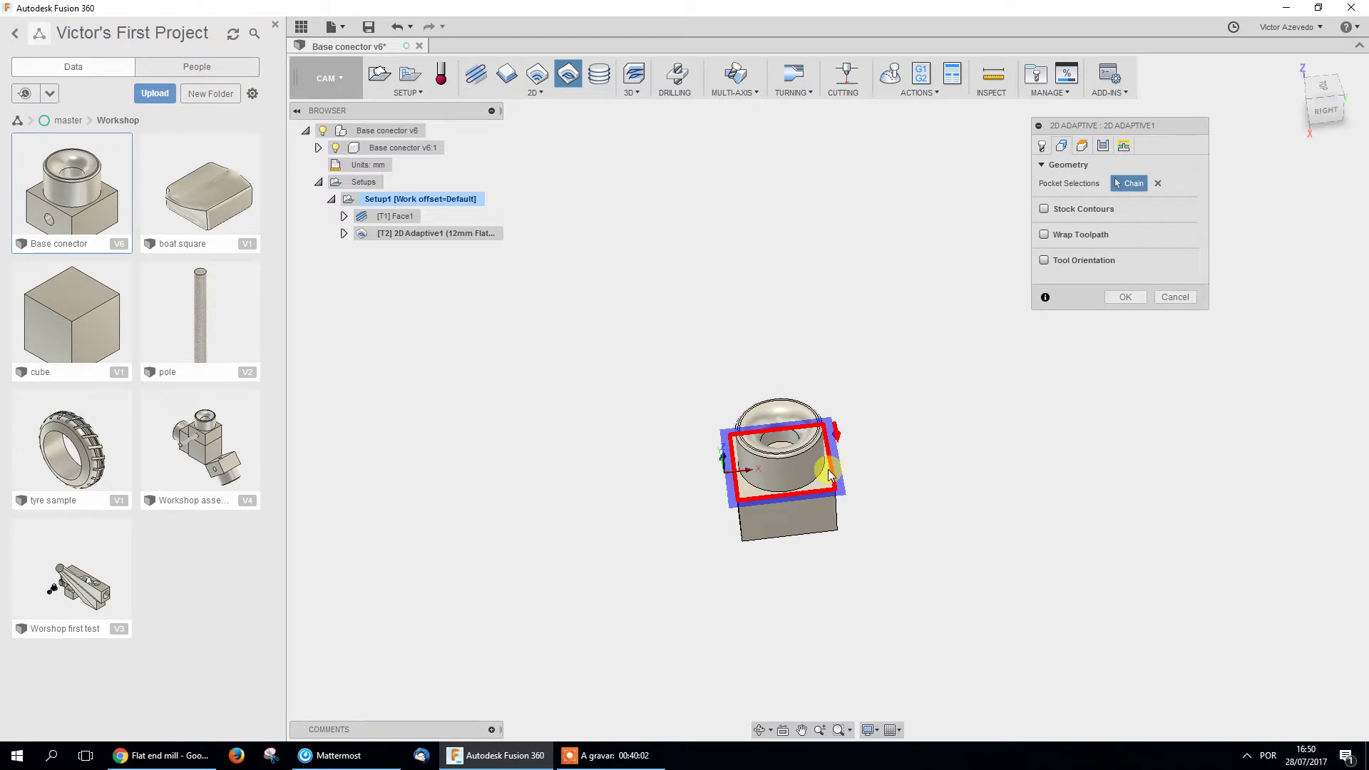
click(824, 476)
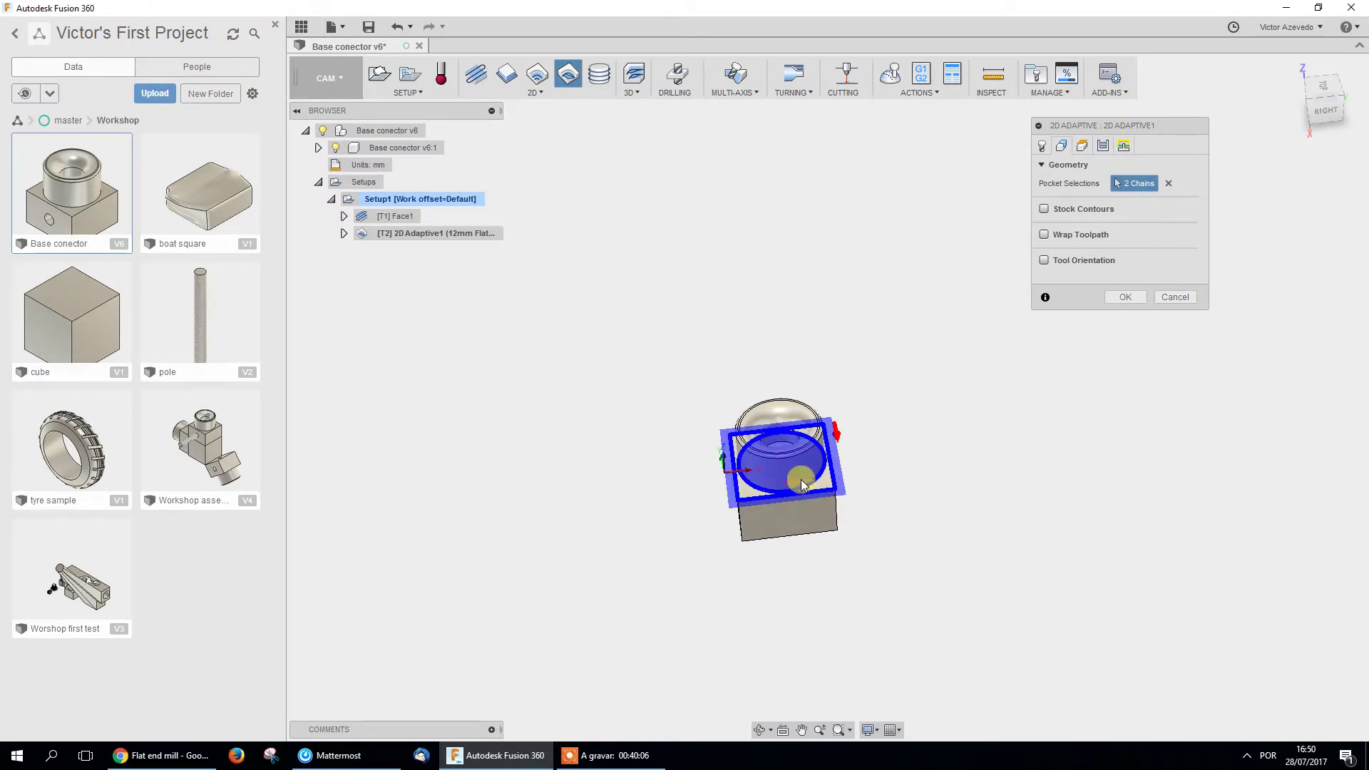
shift+middle_drag(929, 358, 930, 443)
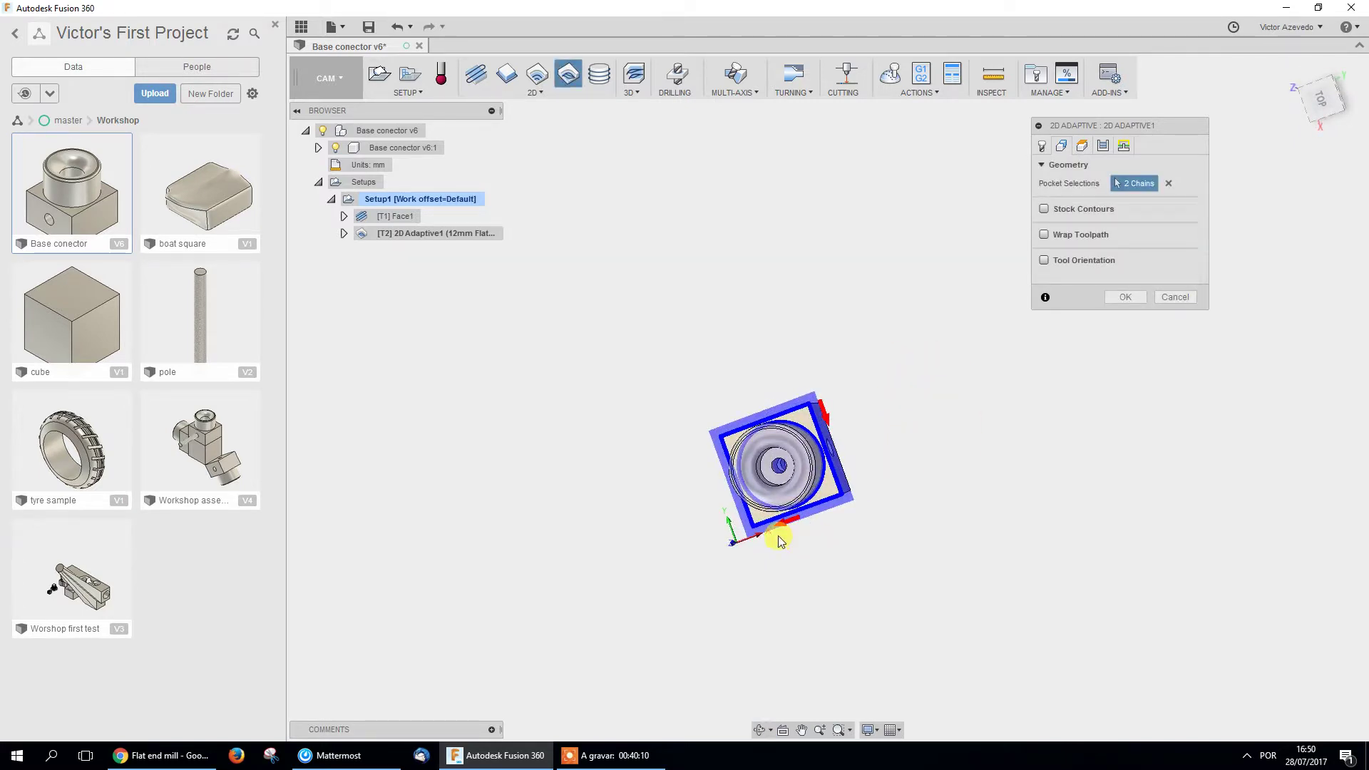
click(1168, 183)
Try the block's upper square outline alone as the pocket, toggle Stock Contours on and off, and clear the selection.
shift+middle_drag(896, 448, 899, 434)
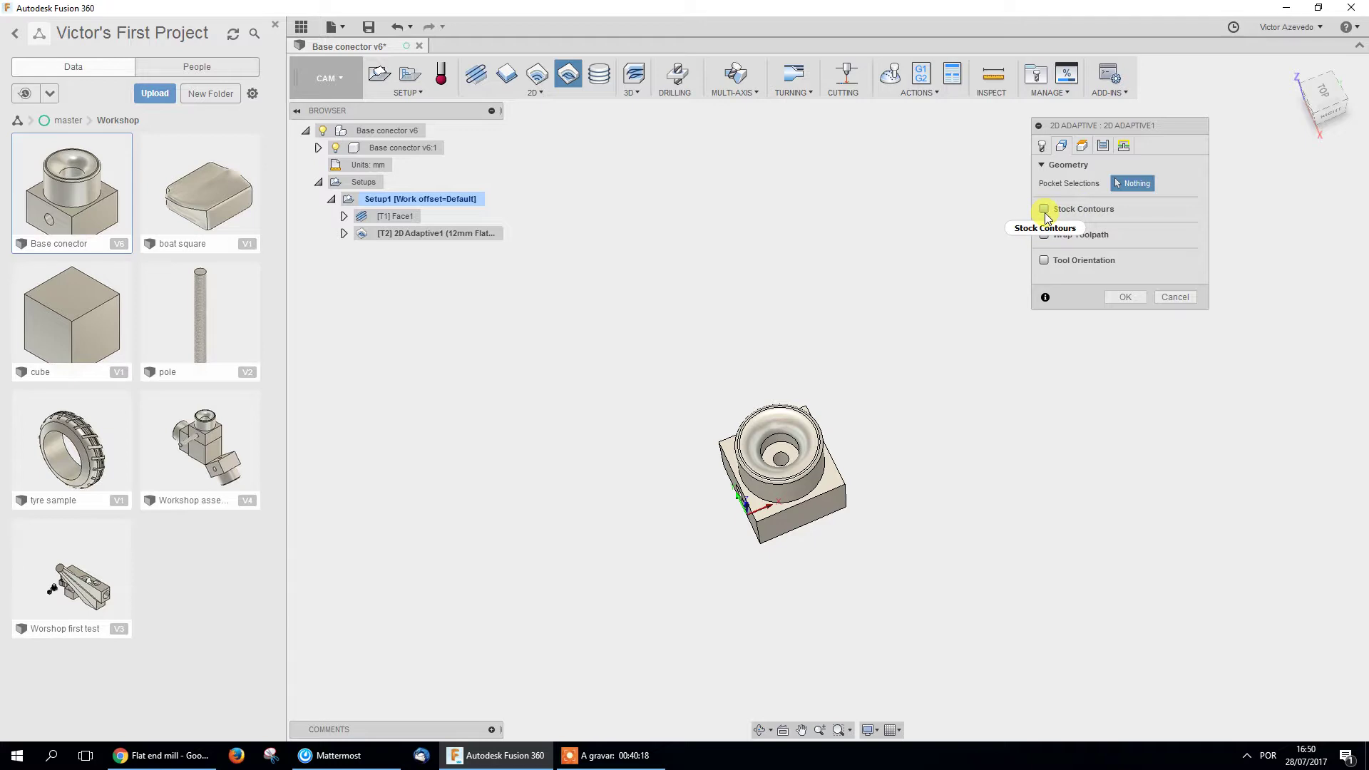
mouse_move(1045, 213)
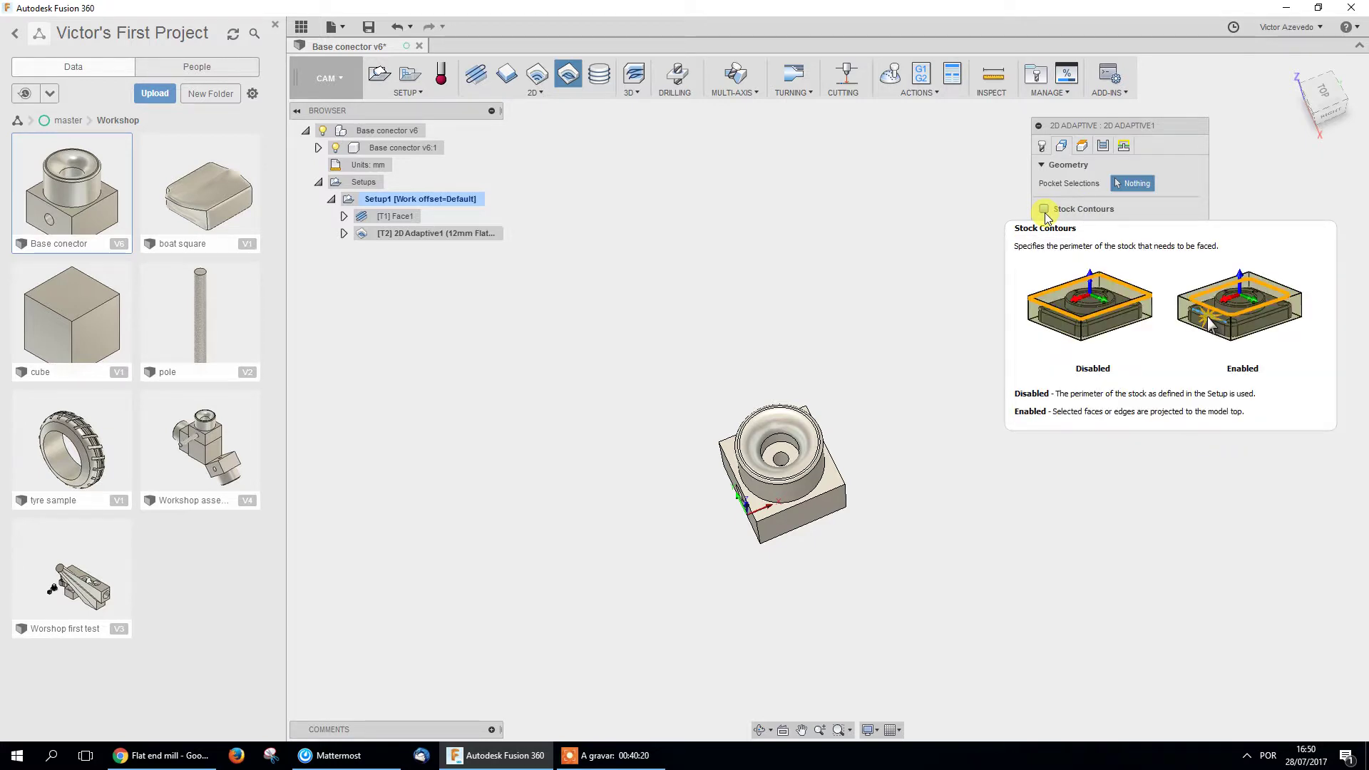
click(838, 465)
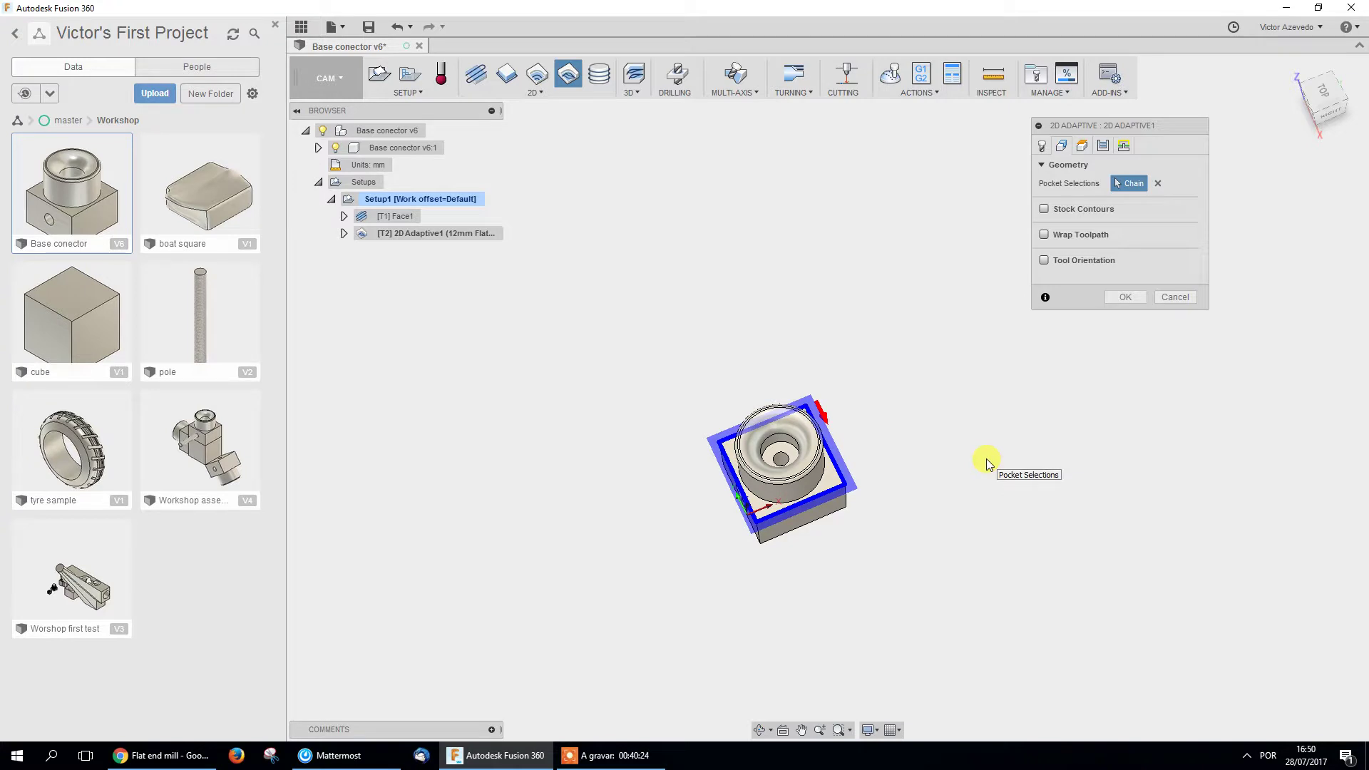
click(1044, 210)
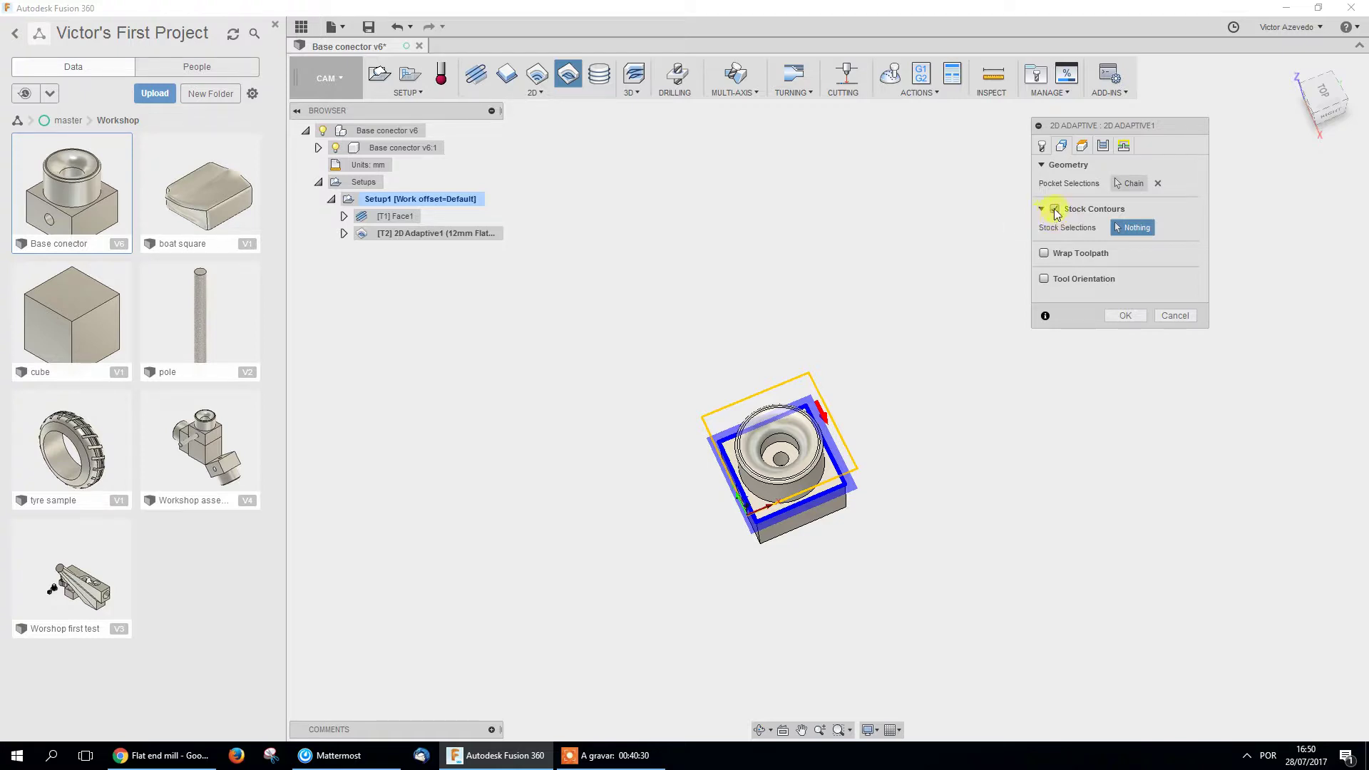
click(1055, 209)
click(1042, 145)
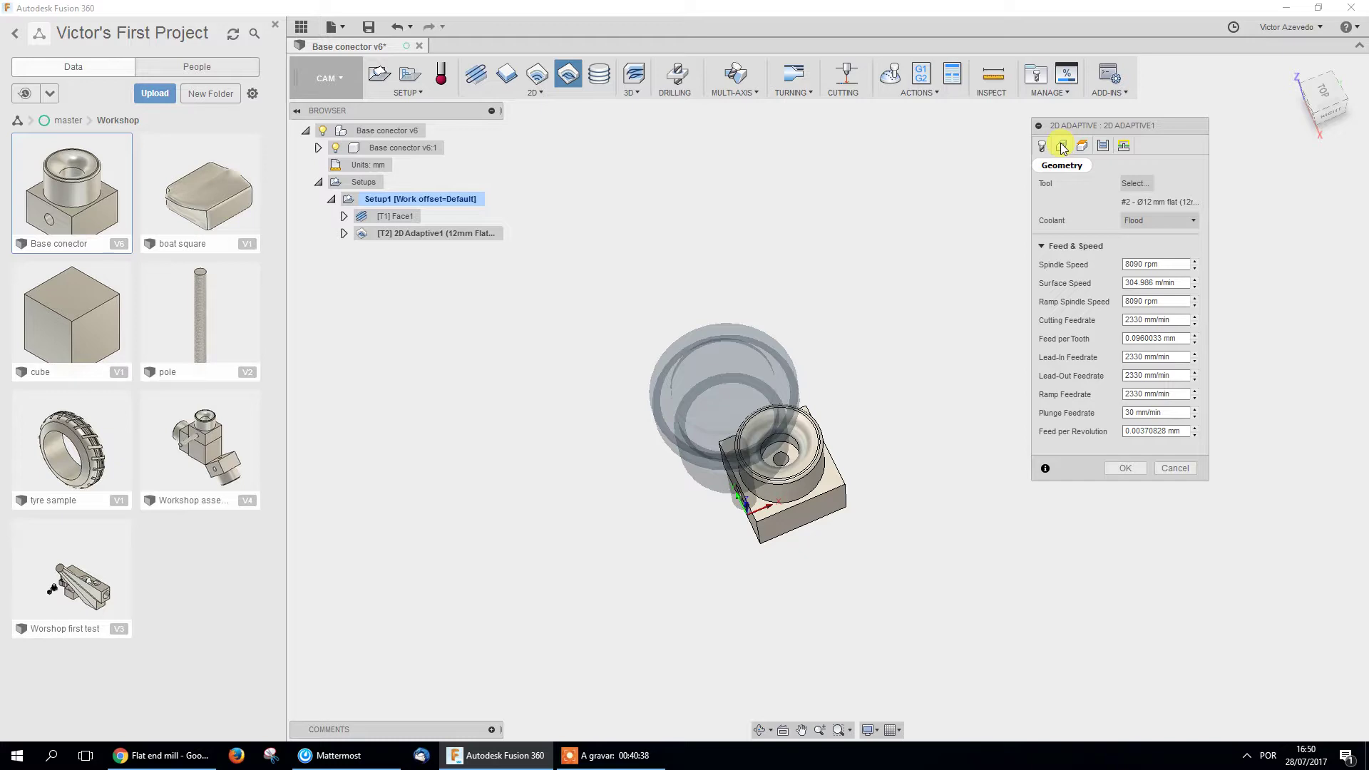
click(1062, 147)
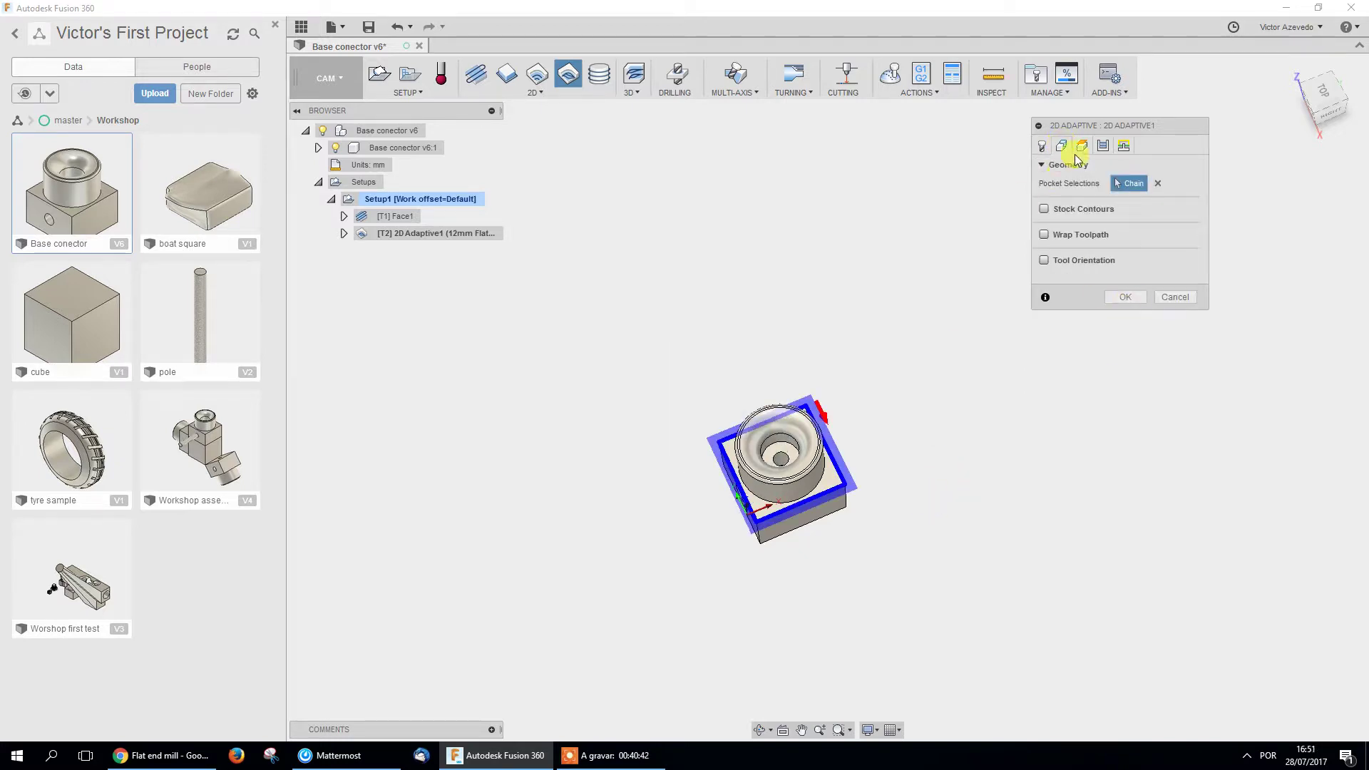
middle_drag(688, 560, 667, 542)
shift+middle_drag(776, 584, 767, 554)
scroll(743, 468, up, 5)
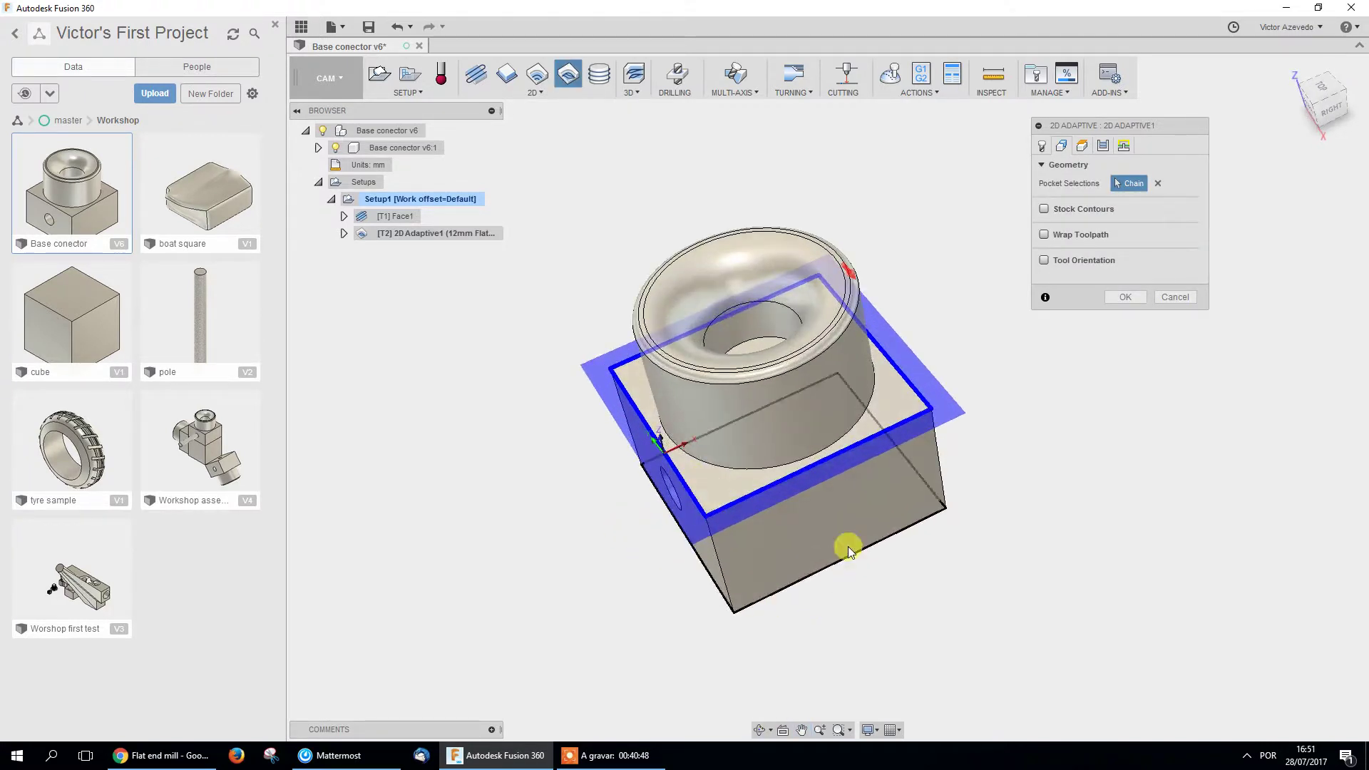
shift+middle_drag(622, 576, 596, 542)
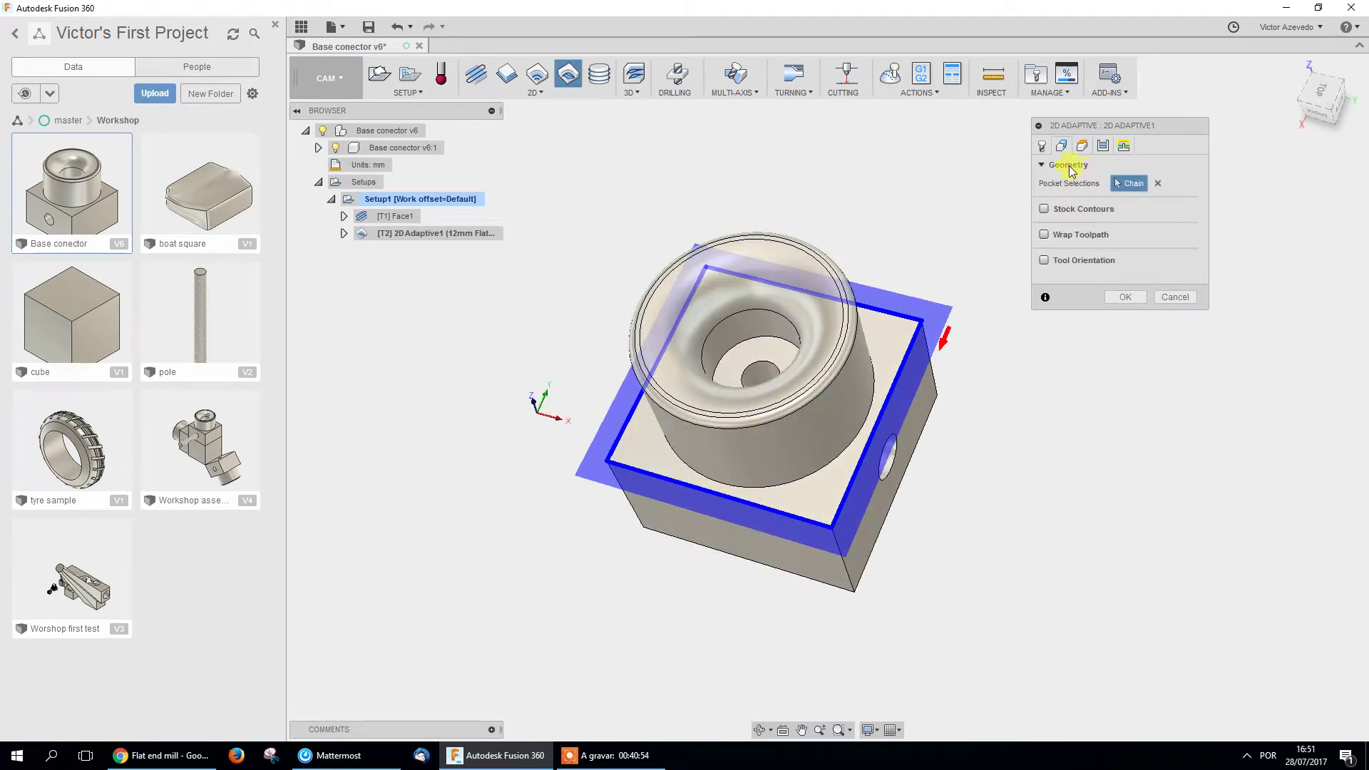
click(1158, 183)
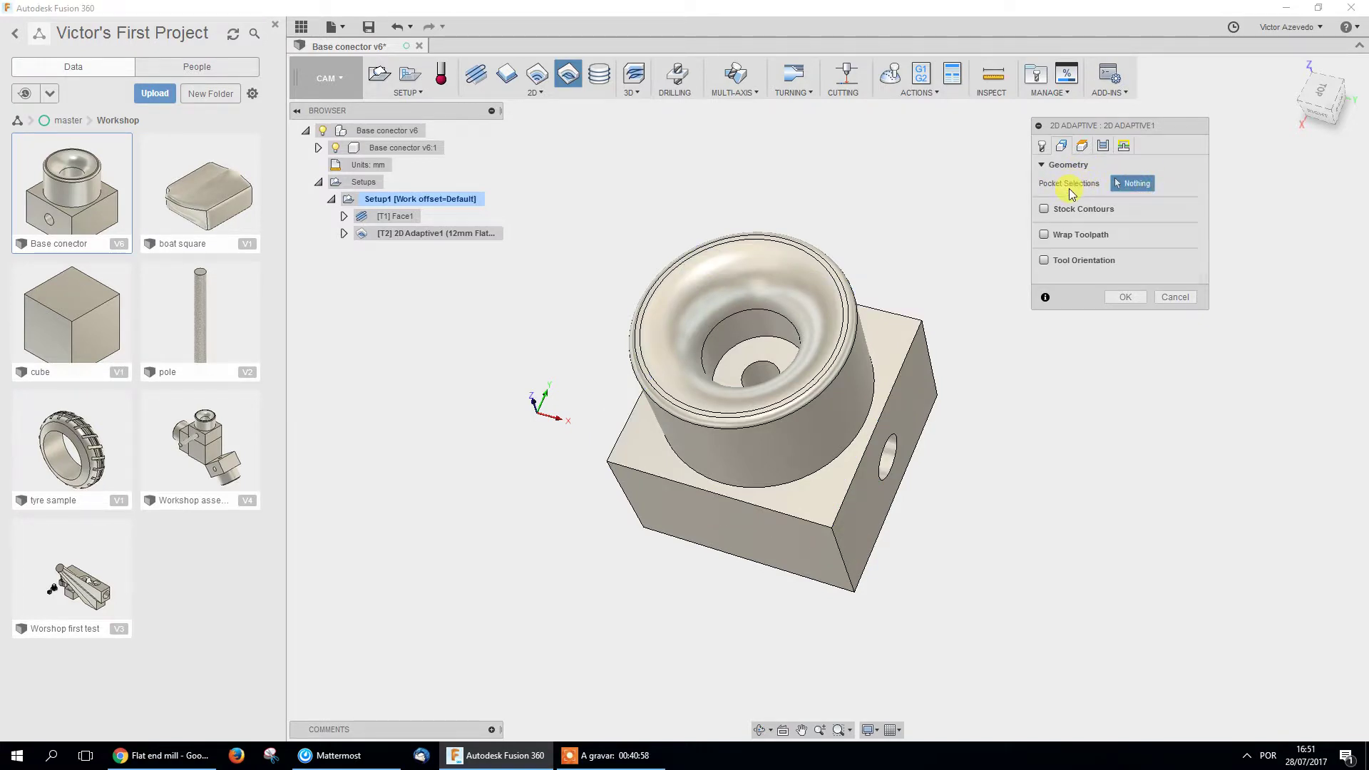
Try the square outline as the pocket from its front edge, reverse the chain's side, and remove the selection.
click(811, 517)
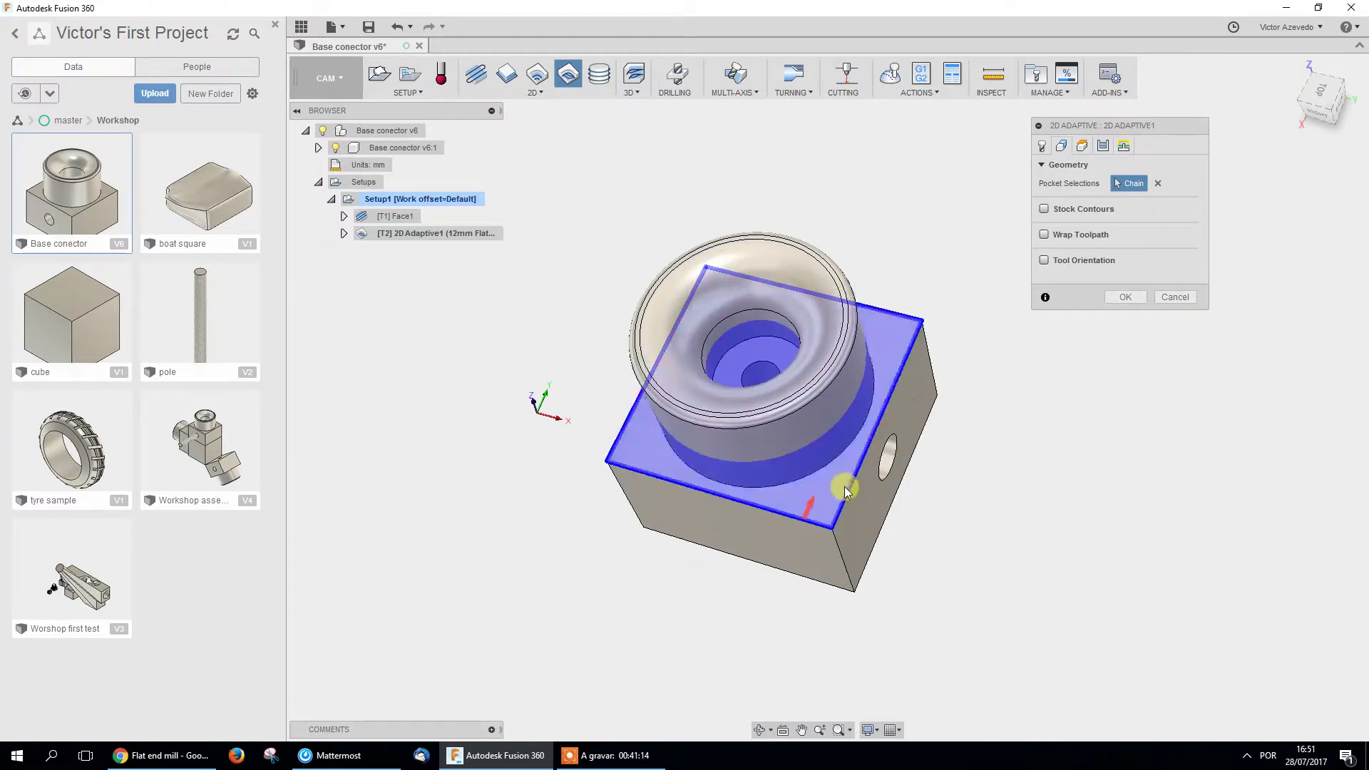
click(810, 513)
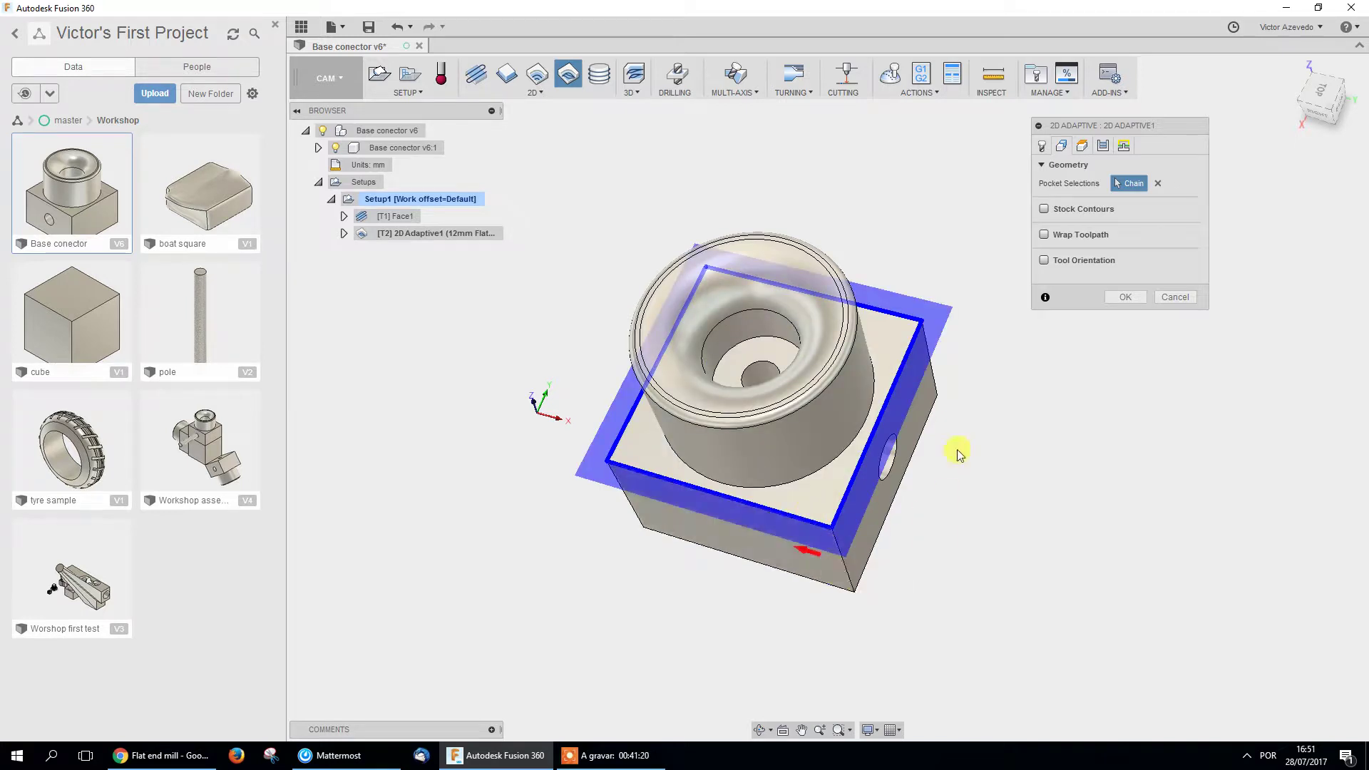
click(1157, 183)
Select the circular edge at the cylinder's base as the pocket selection and review the operation's clearance, retract, top and bottom heights.
click(859, 449)
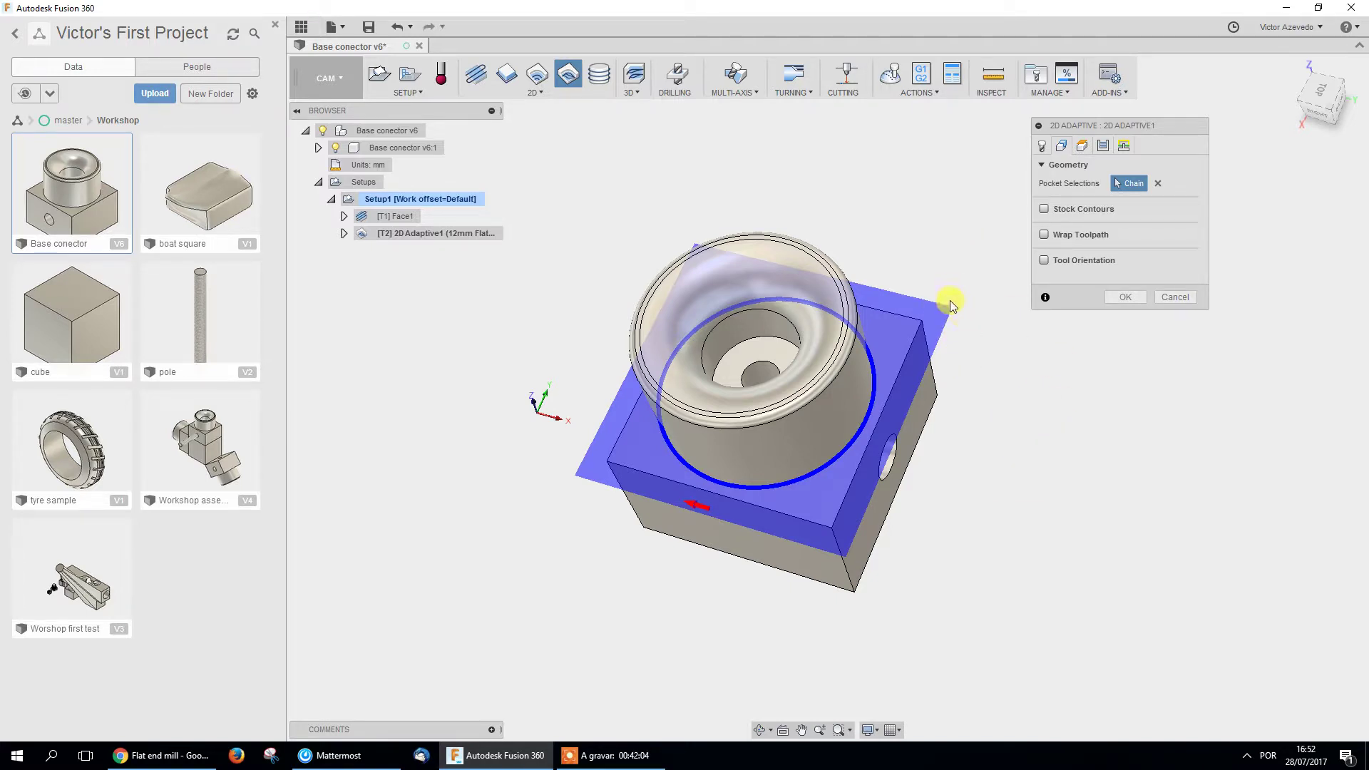
click(1084, 147)
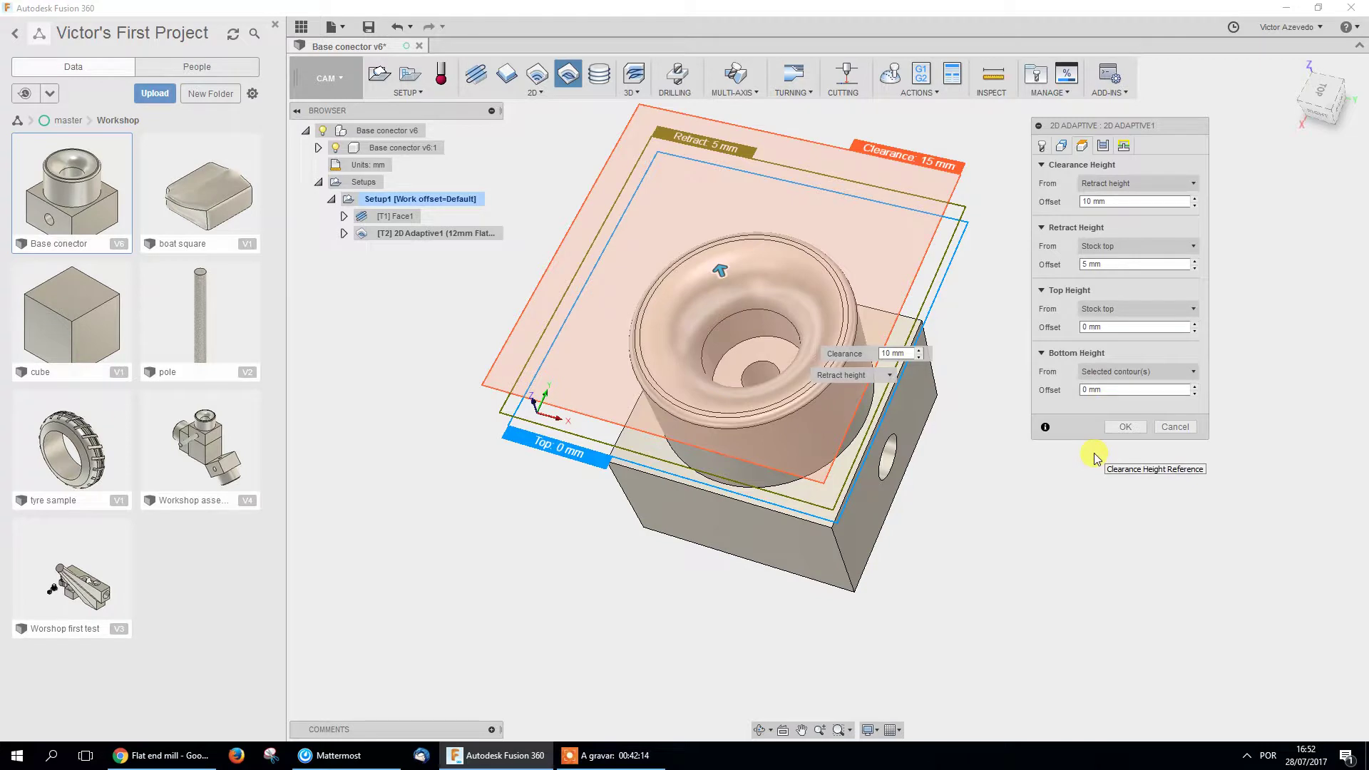
Enable Multiple Depths for the 2D Adaptive passes and set the optimal load to 1 mm.
click(1104, 147)
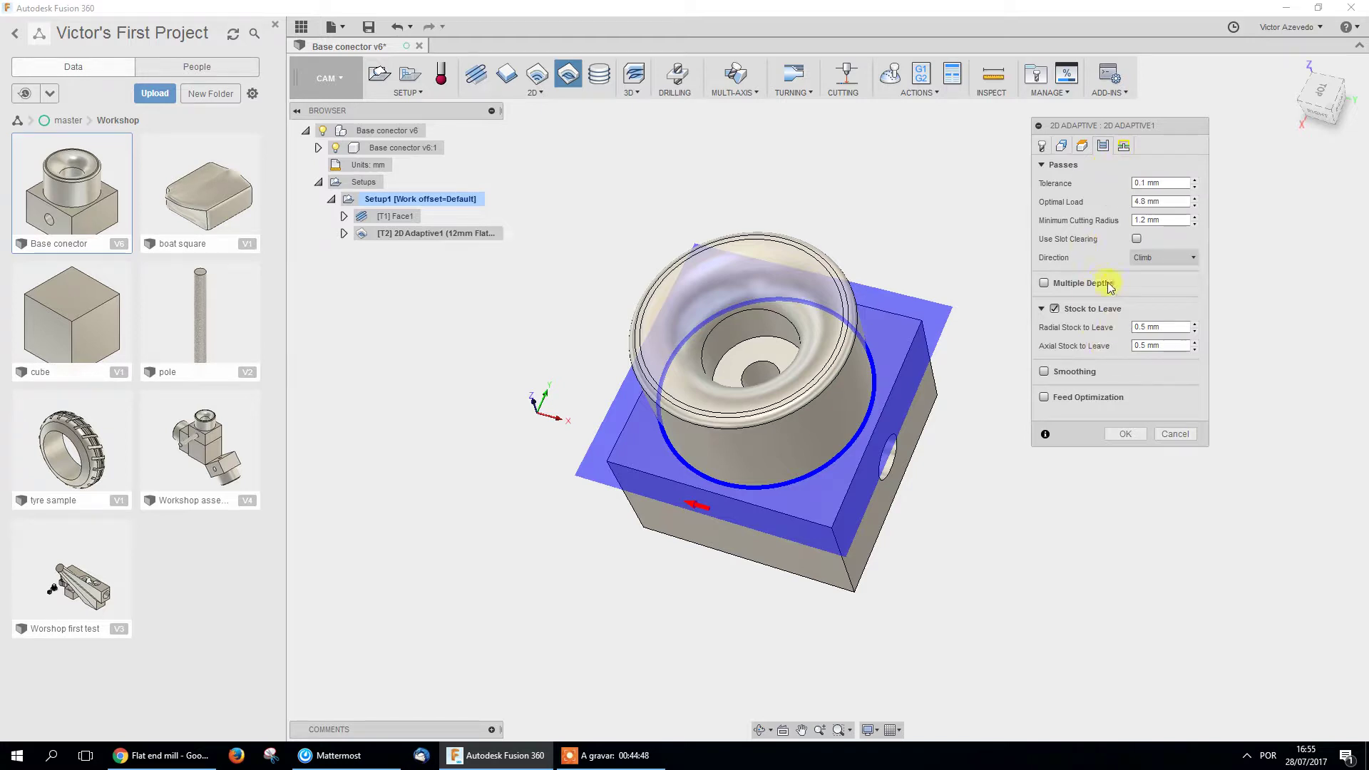
click(1161, 182)
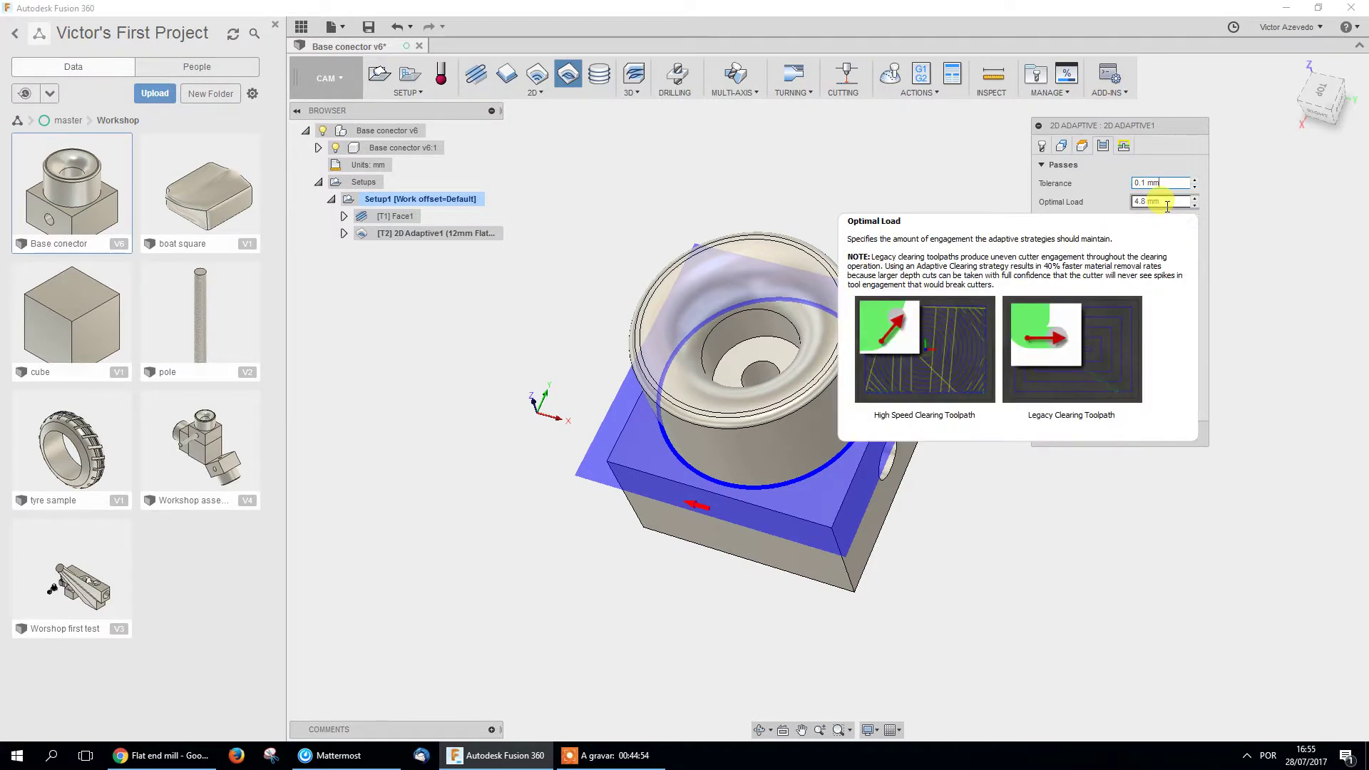
key(Tab)
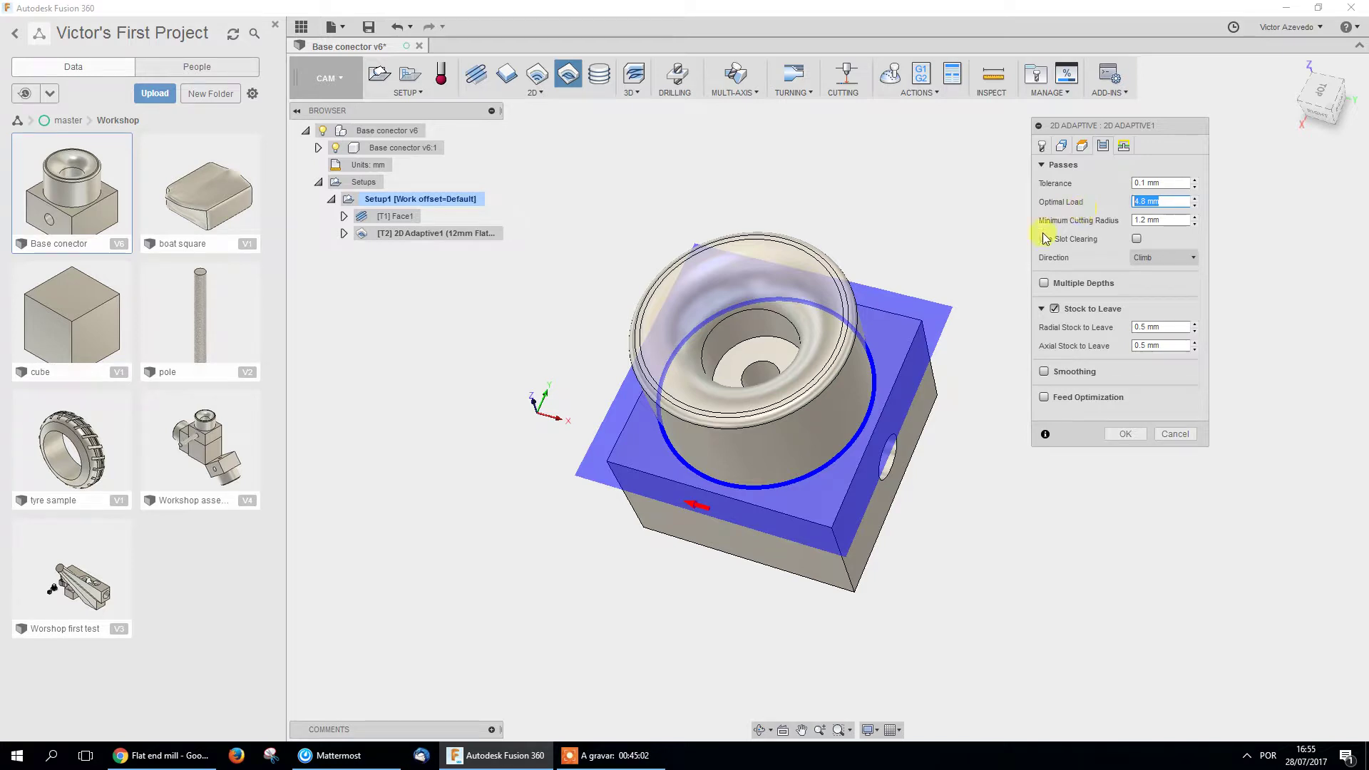
click(1045, 283)
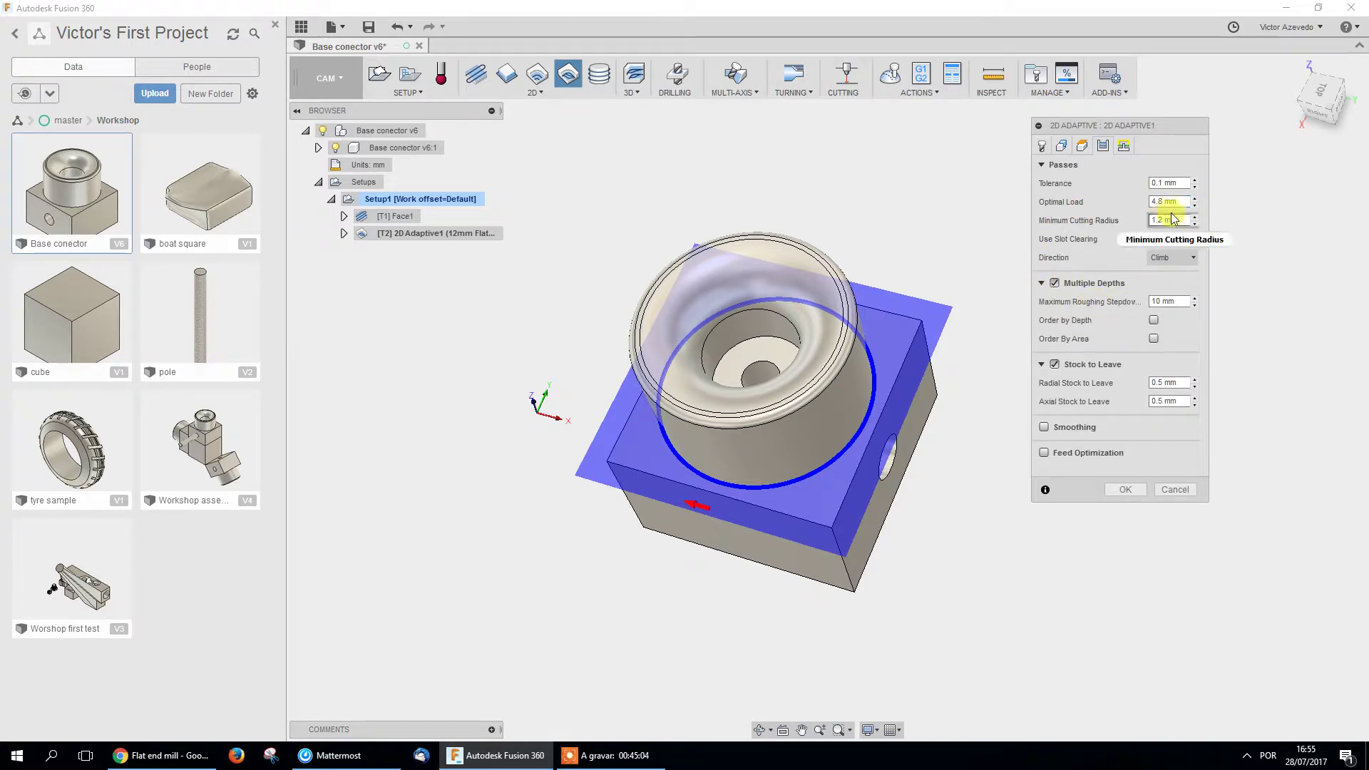
click(1154, 202)
drag(1186, 202, 1144, 201)
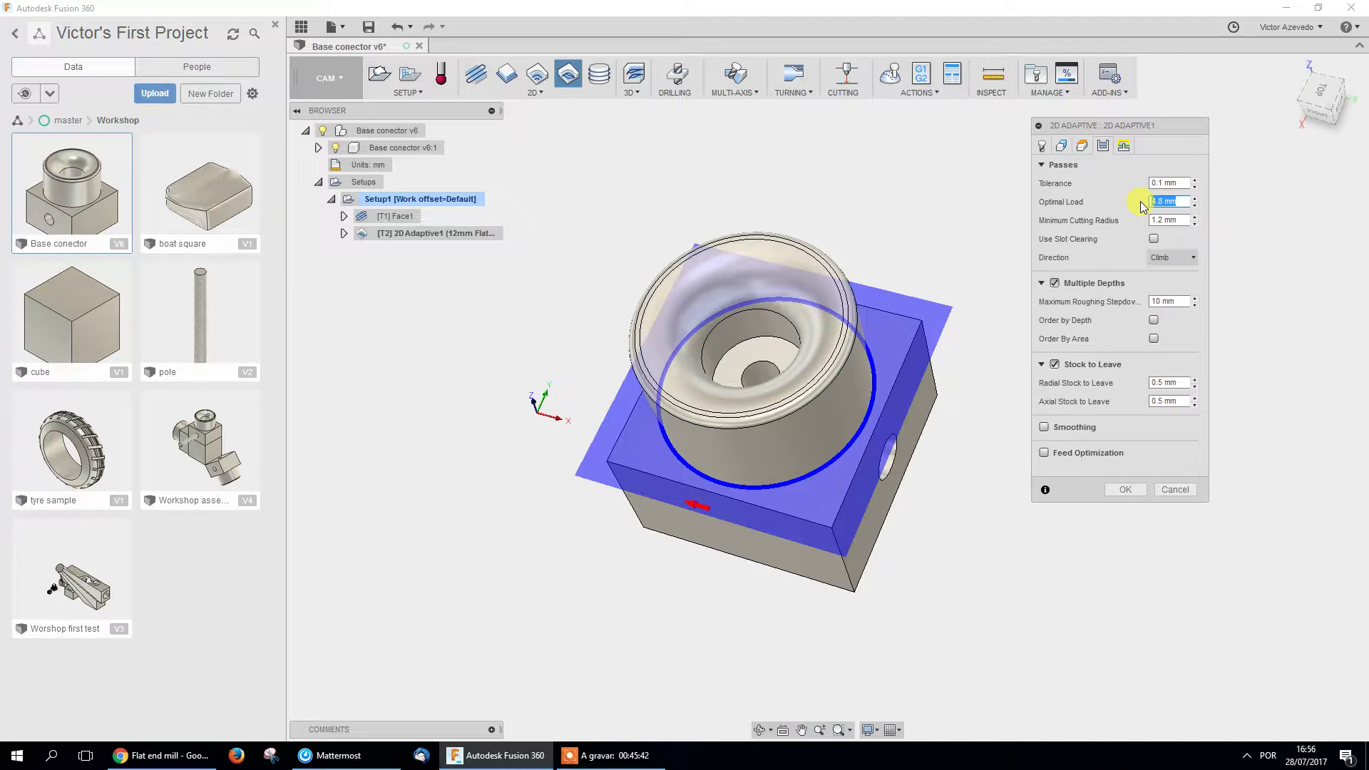
text(0.)
text(0)
Turn off Multiple Depths for the 2D Adaptive passes and set the radial and axial stock to leave to 1 mm.
click(1181, 303)
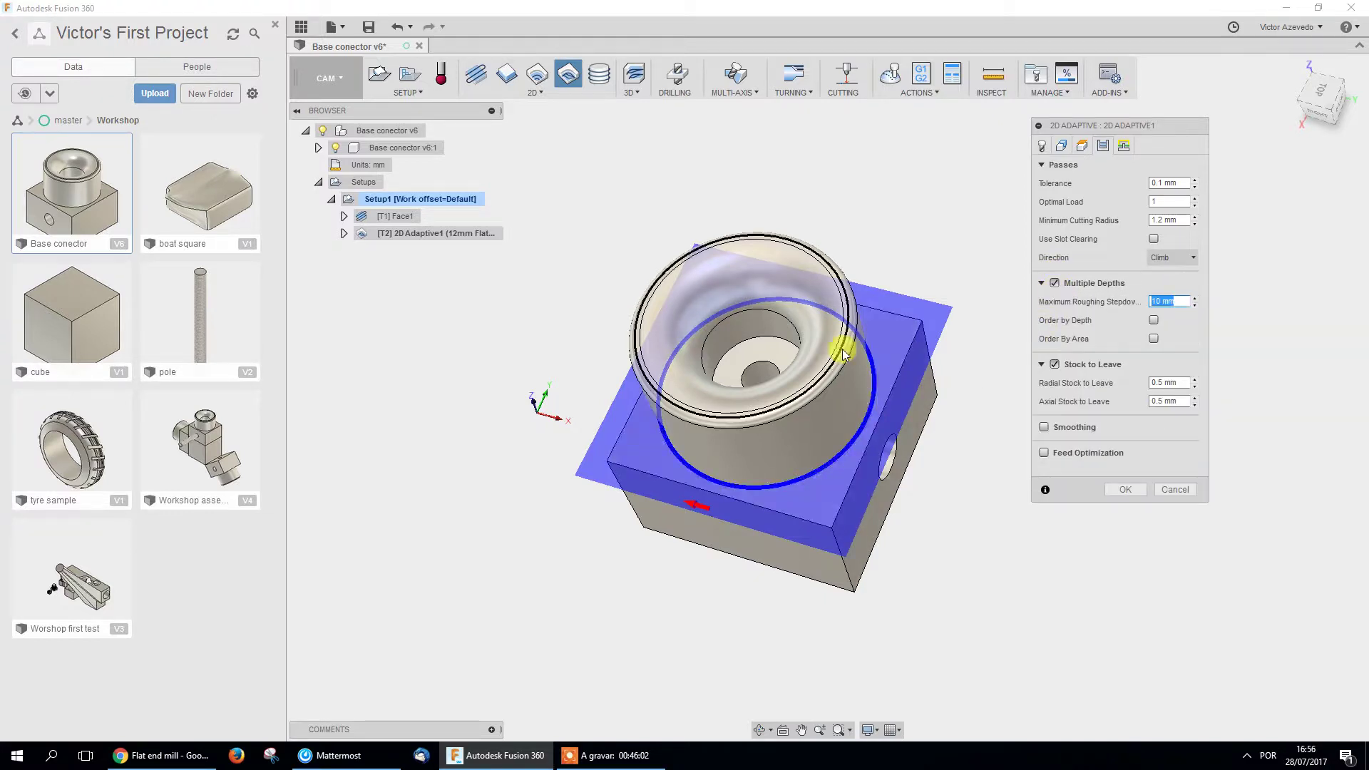
click(1056, 283)
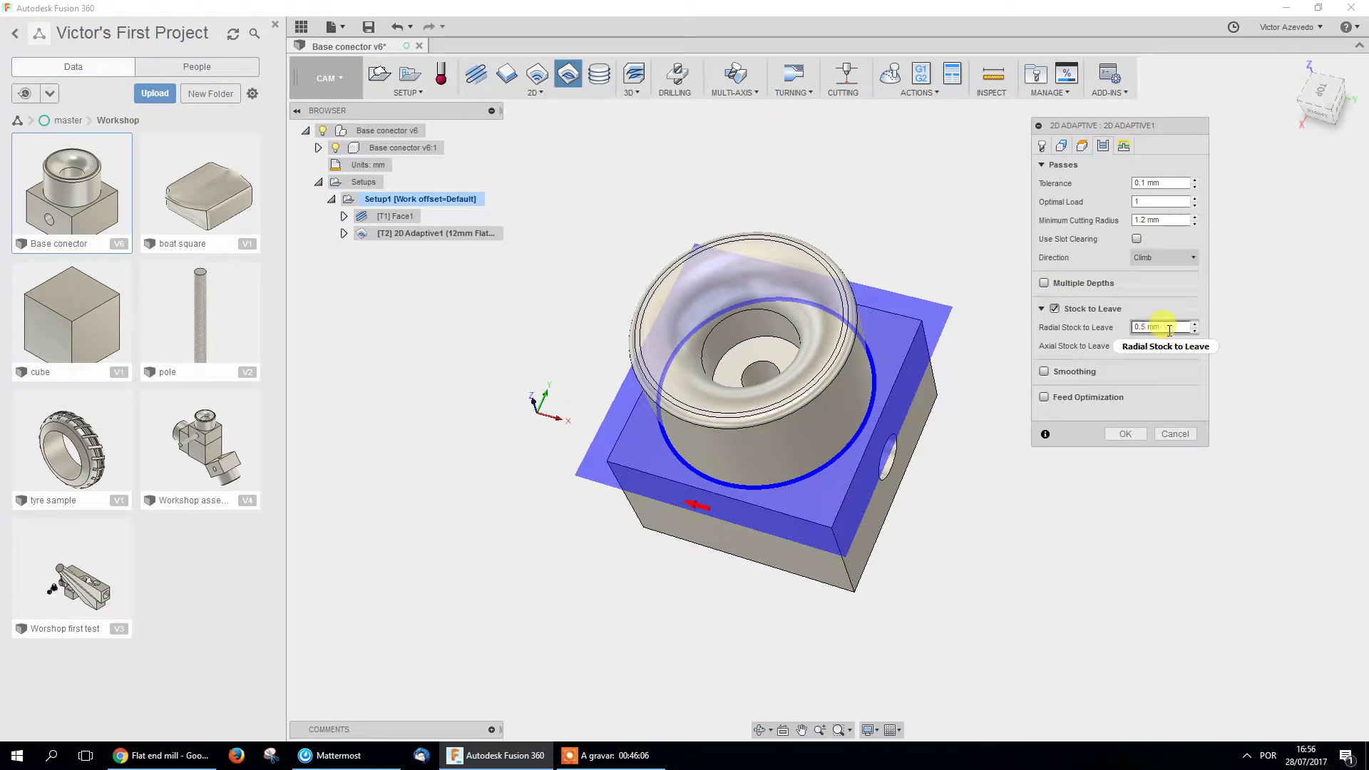
mouse_move(1170, 331)
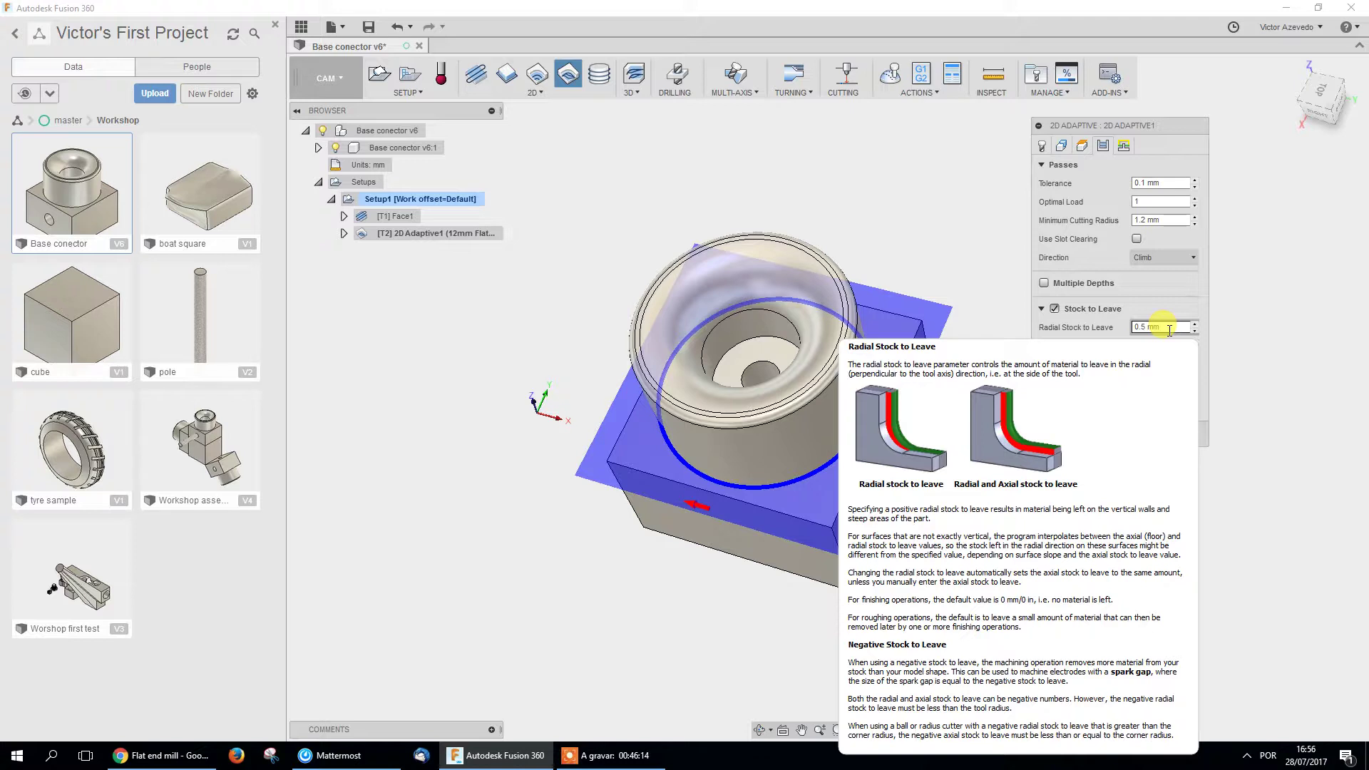
click(1169, 328)
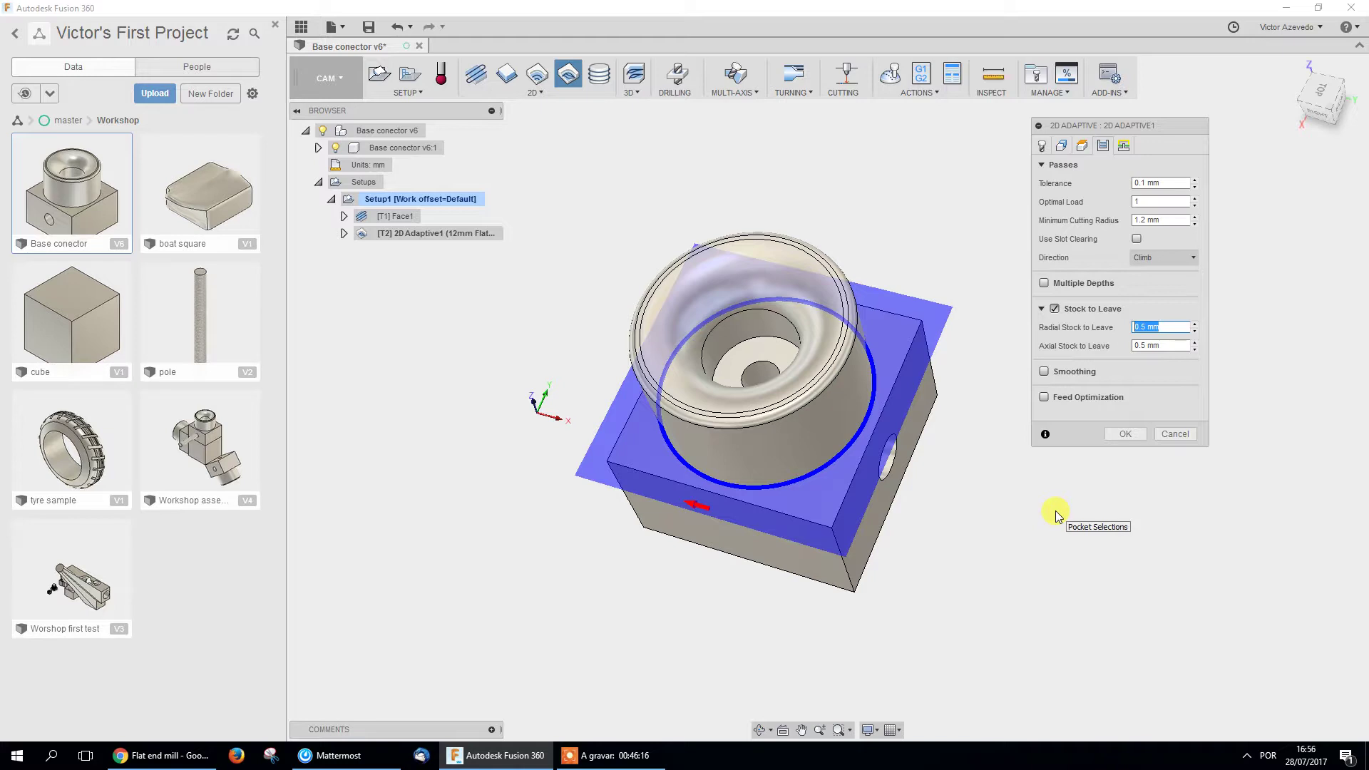
text(1)
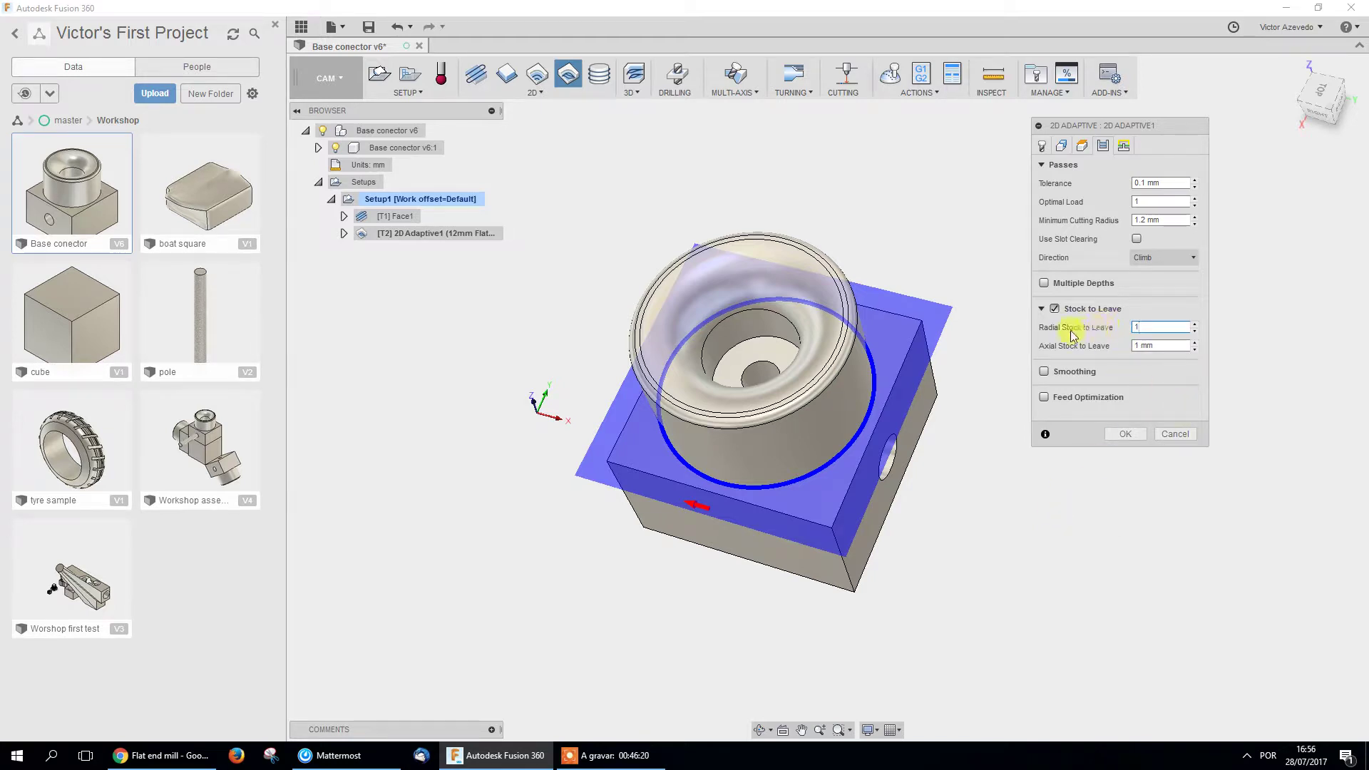
click(1170, 346)
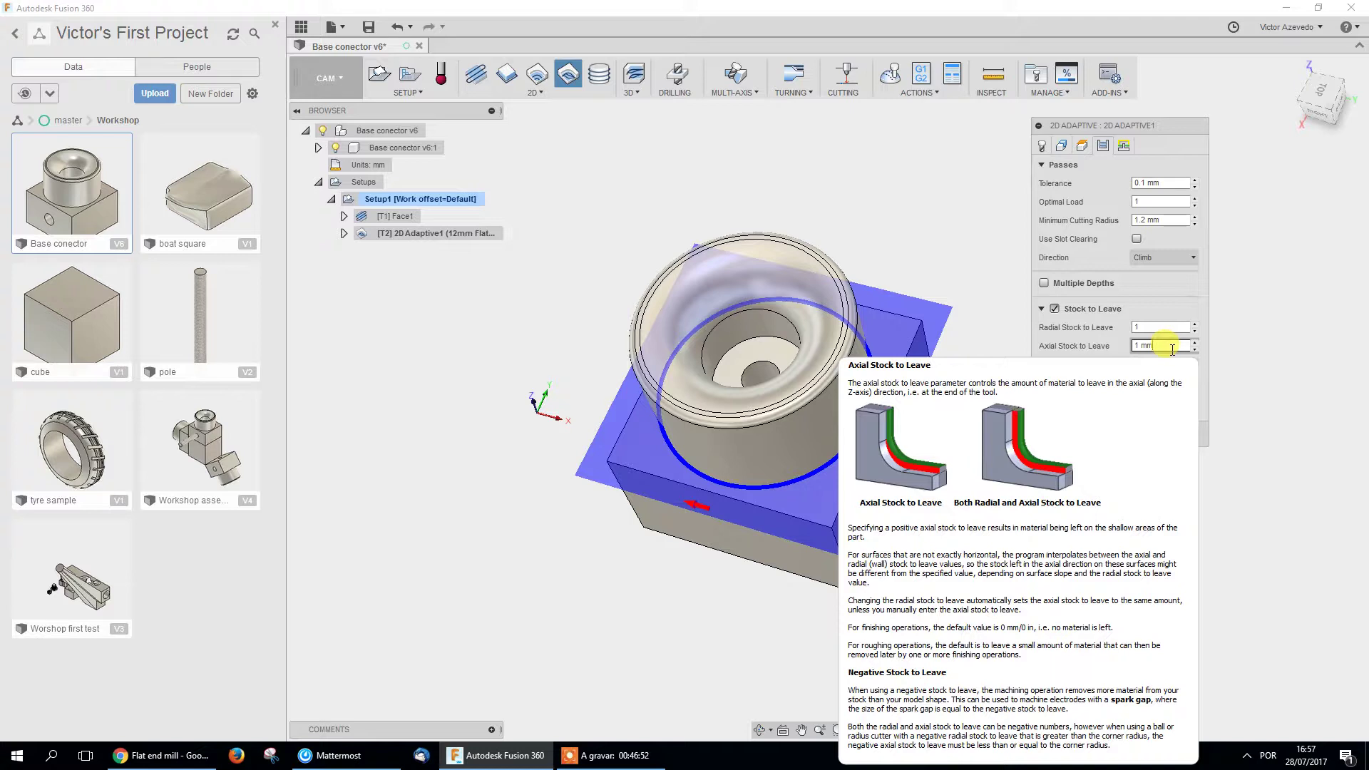
drag(1170, 345, 1074, 344)
click(1156, 326)
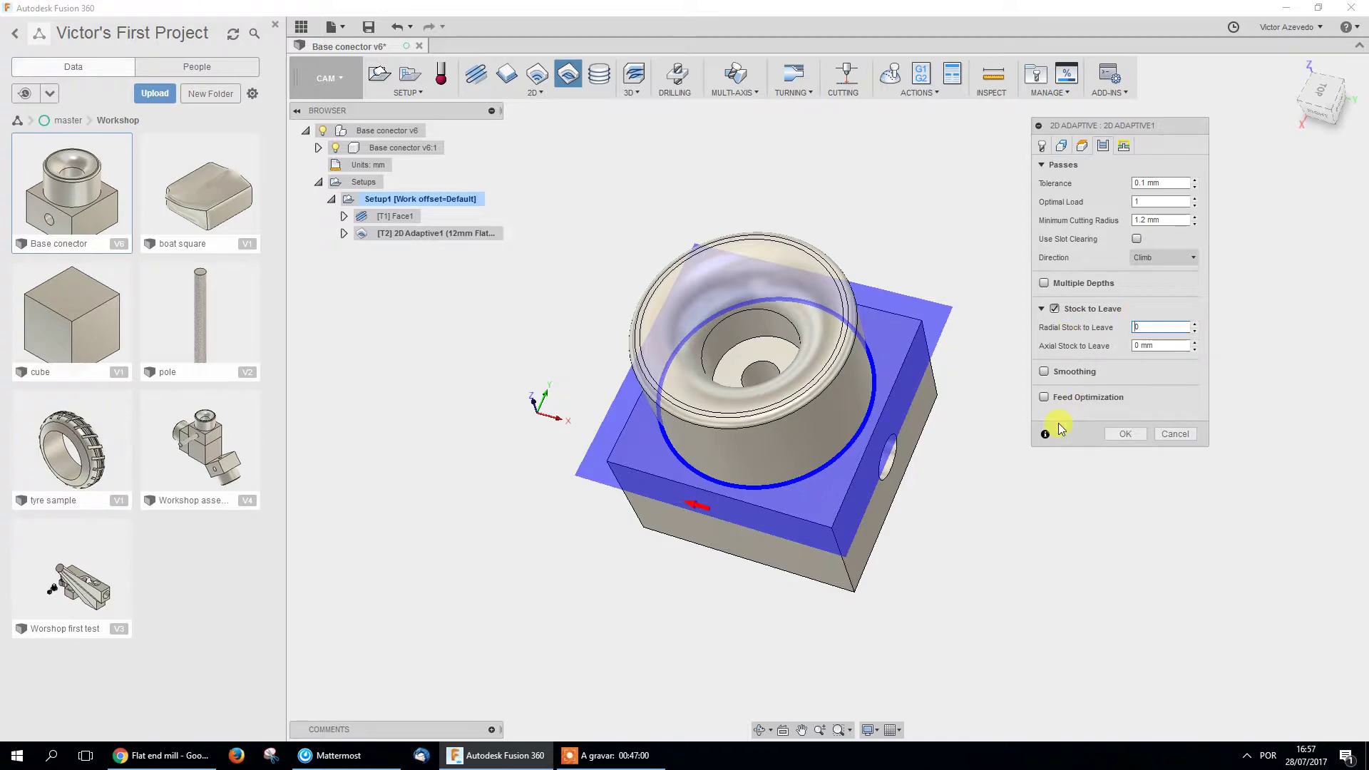
text(1)
Enable Smoothing and Feed Optimization, review the linking settings, and generate the 2D Adaptive toolpath.
click(1046, 374)
click(1048, 372)
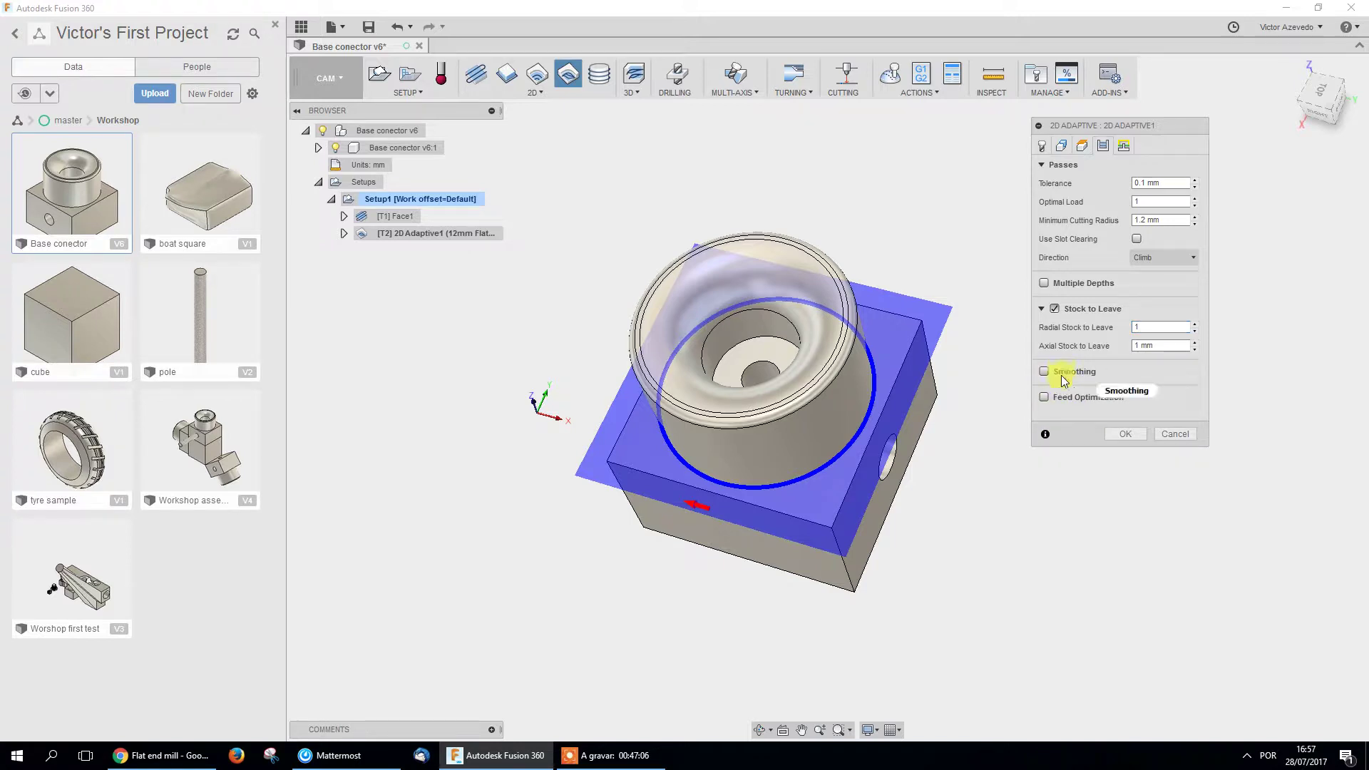
click(1045, 372)
click(1041, 372)
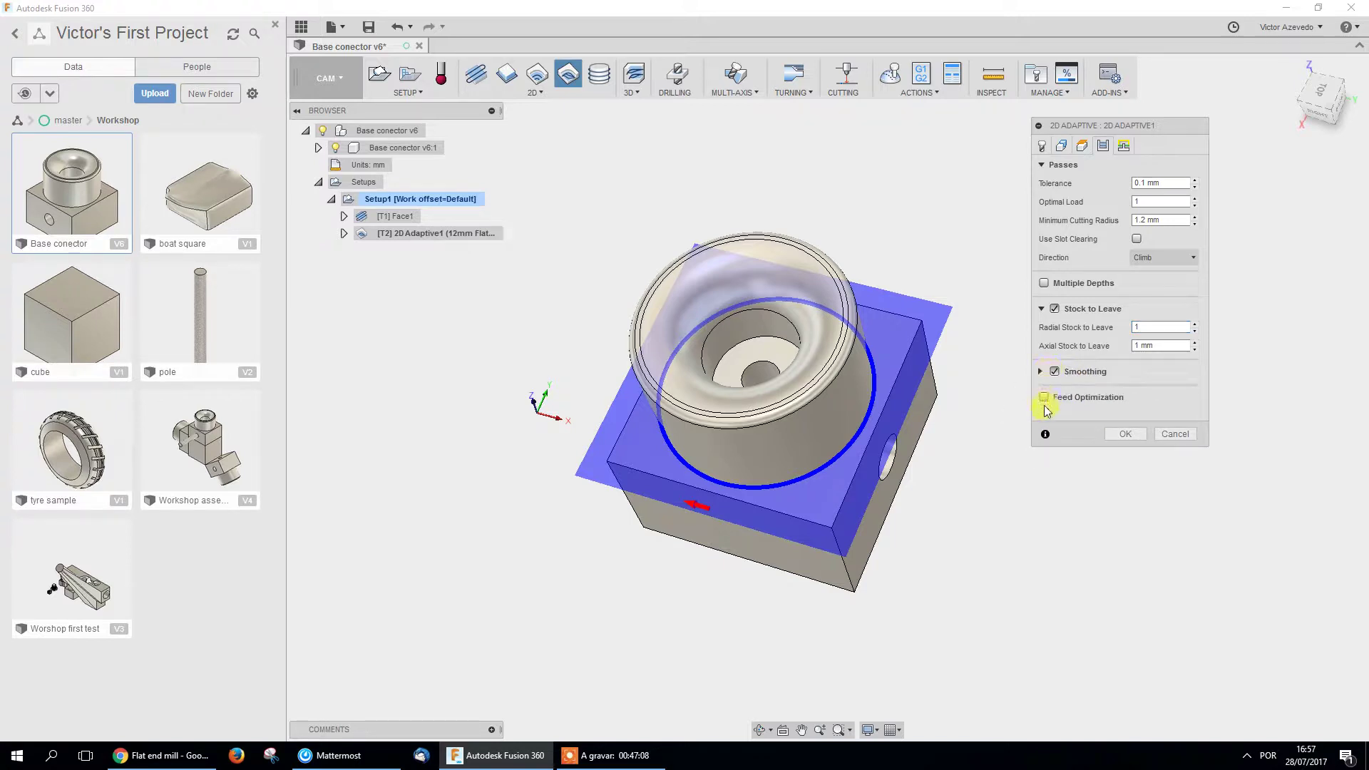
click(1044, 398)
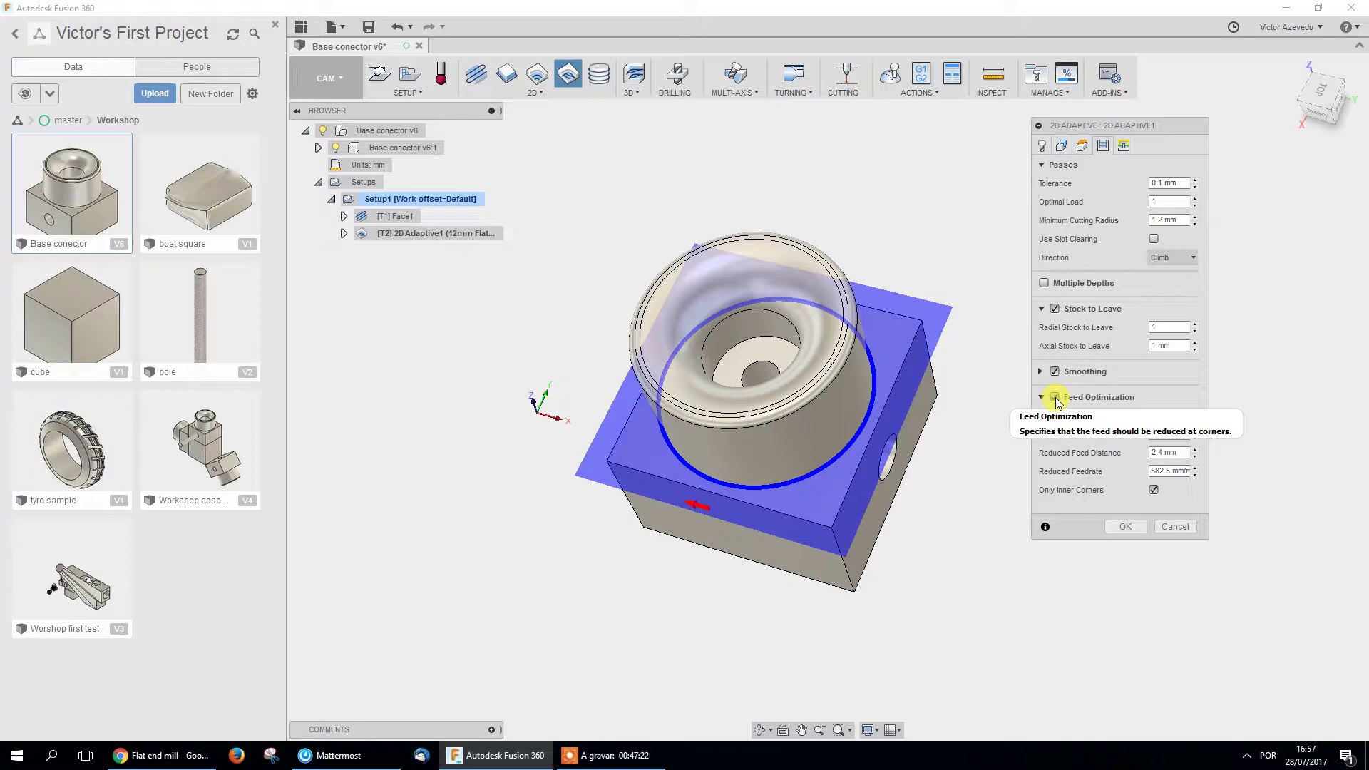
click(1123, 146)
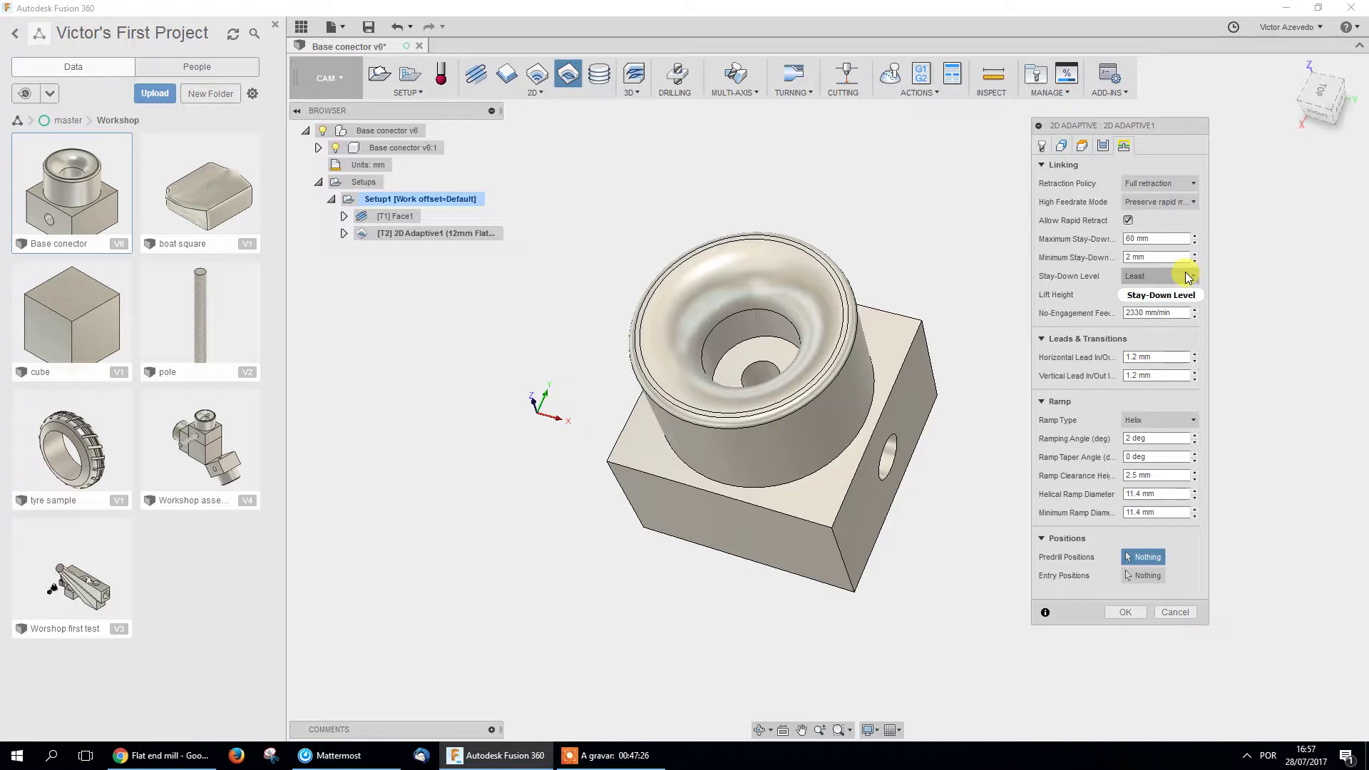
click(1127, 612)
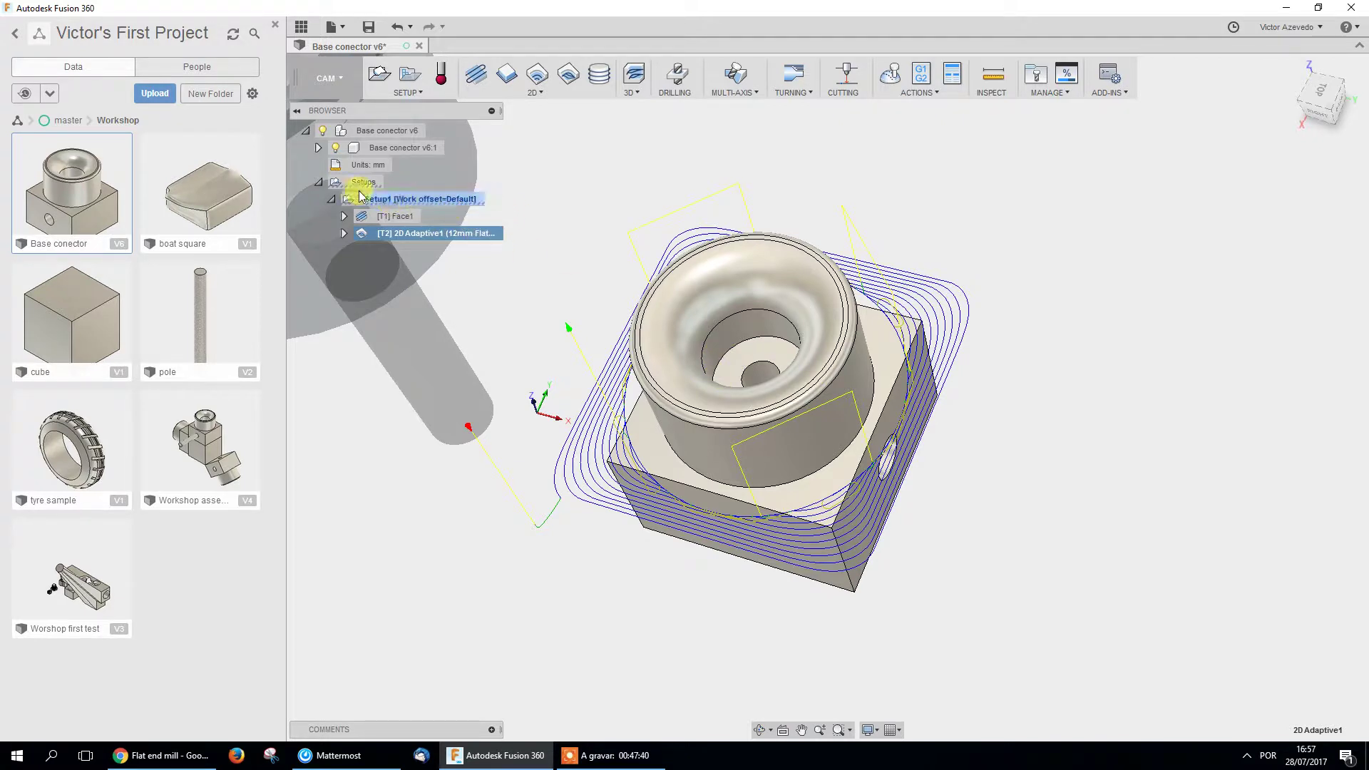
Simulate all toolpaths of Setup1, check the machining statistics, inspect the cut stock from the back, and close the simulation.
click(398, 203)
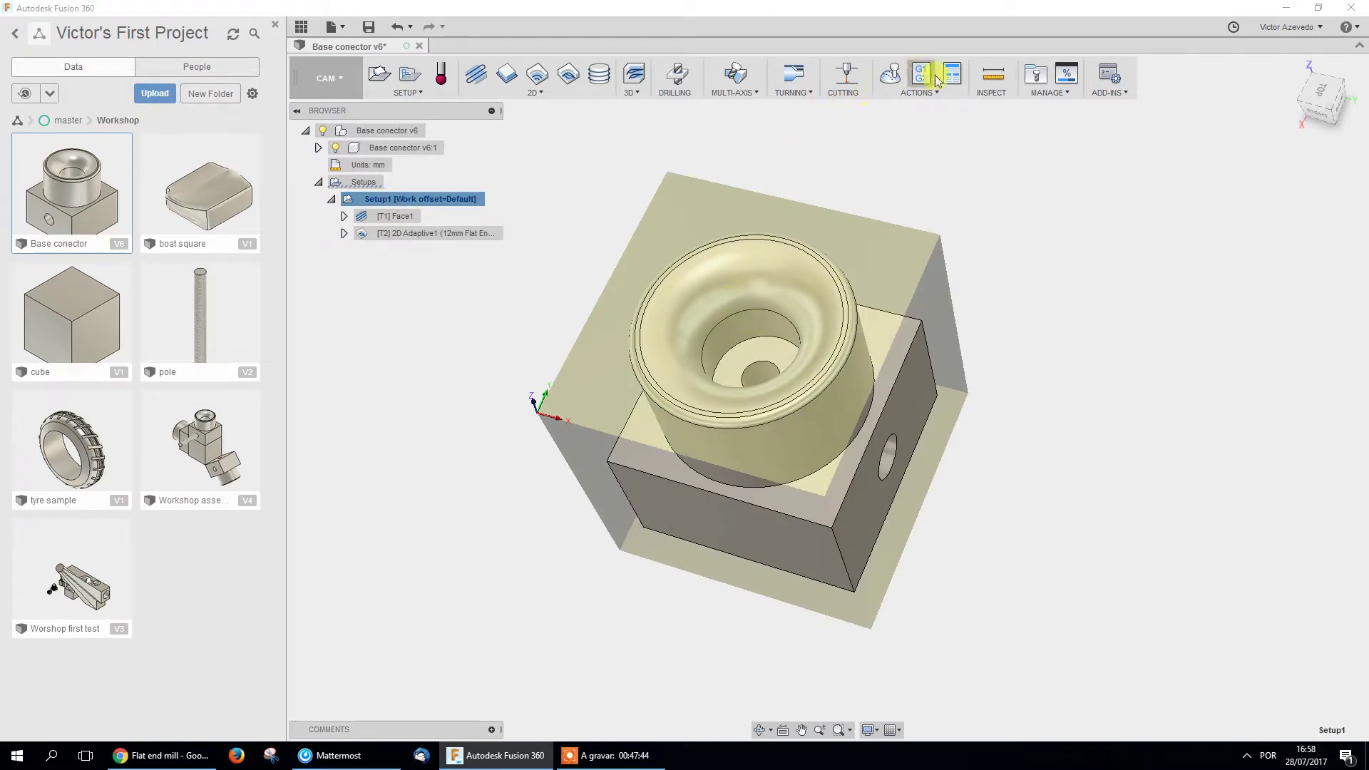
click(893, 74)
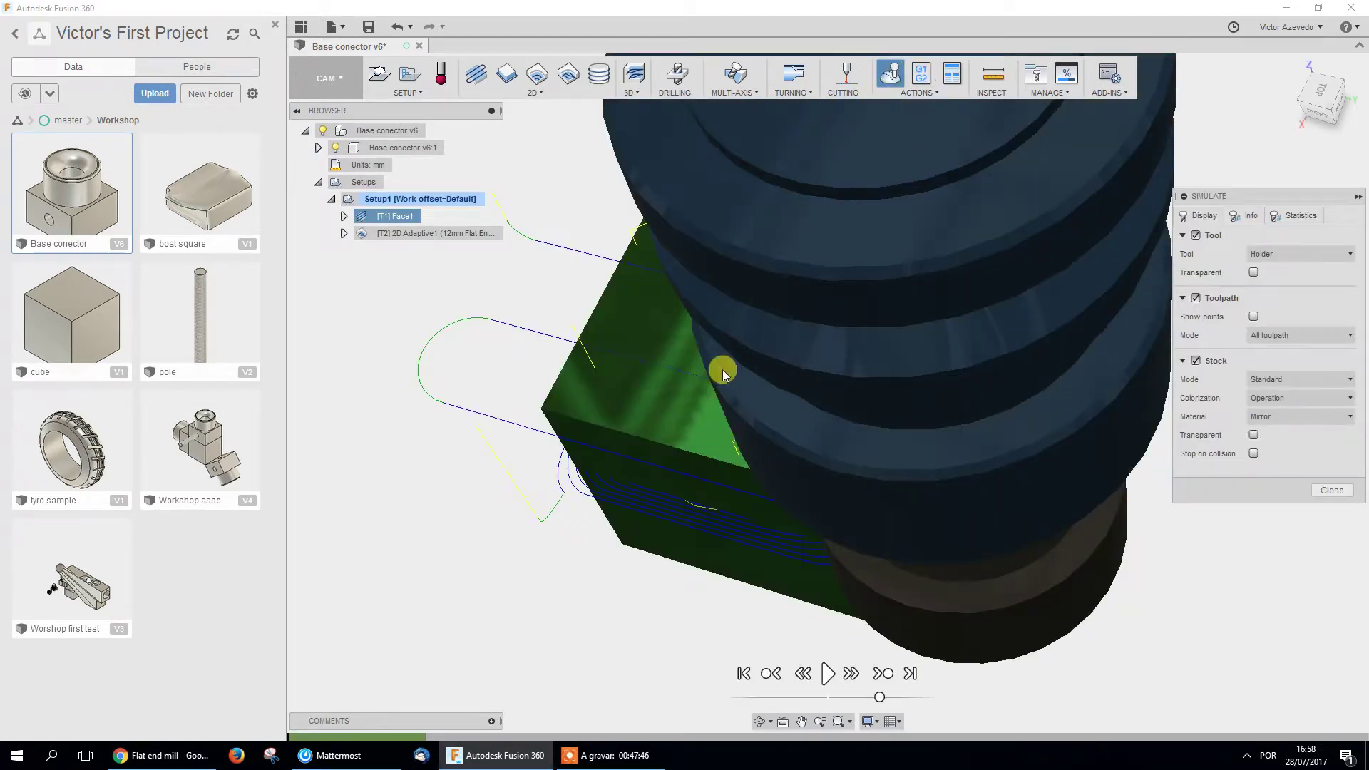
scroll(723, 369, down, 4)
shift+middle_drag(764, 369, 746, 383)
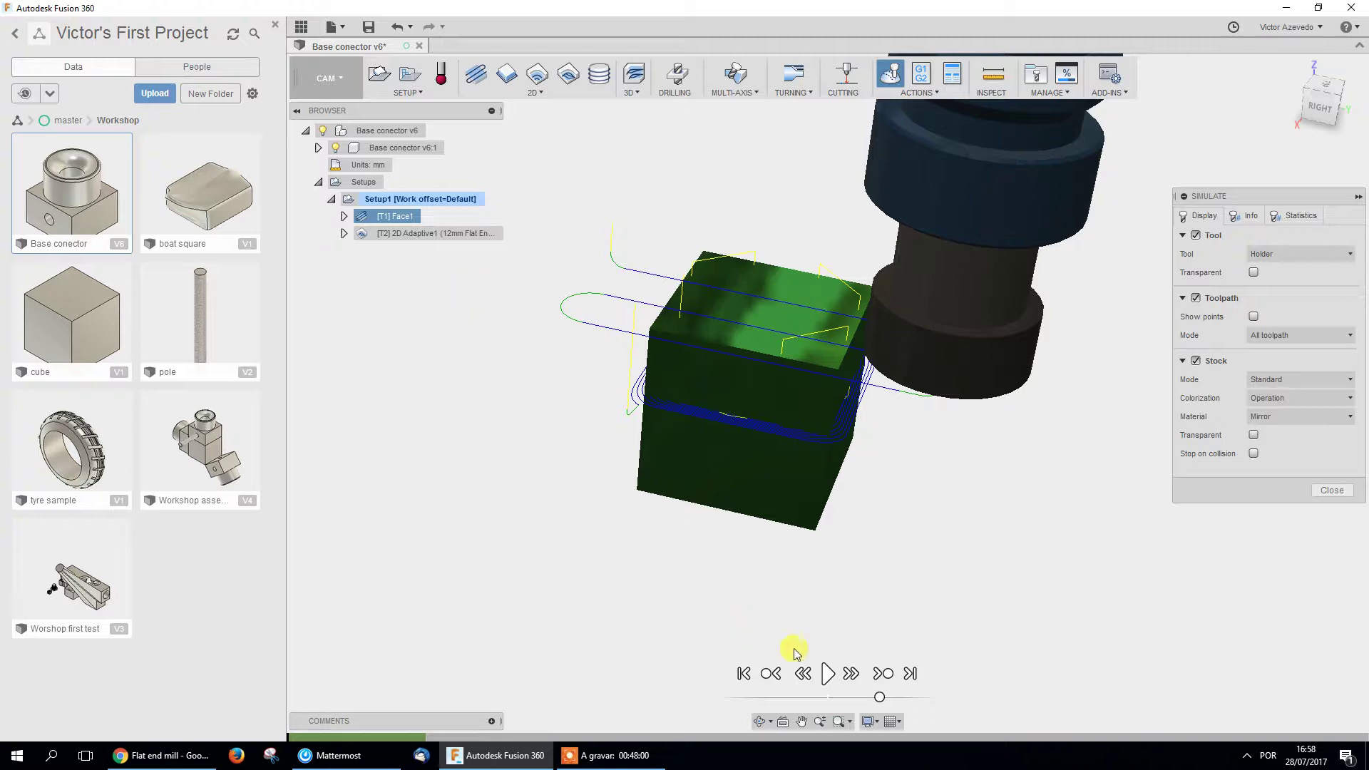
click(827, 674)
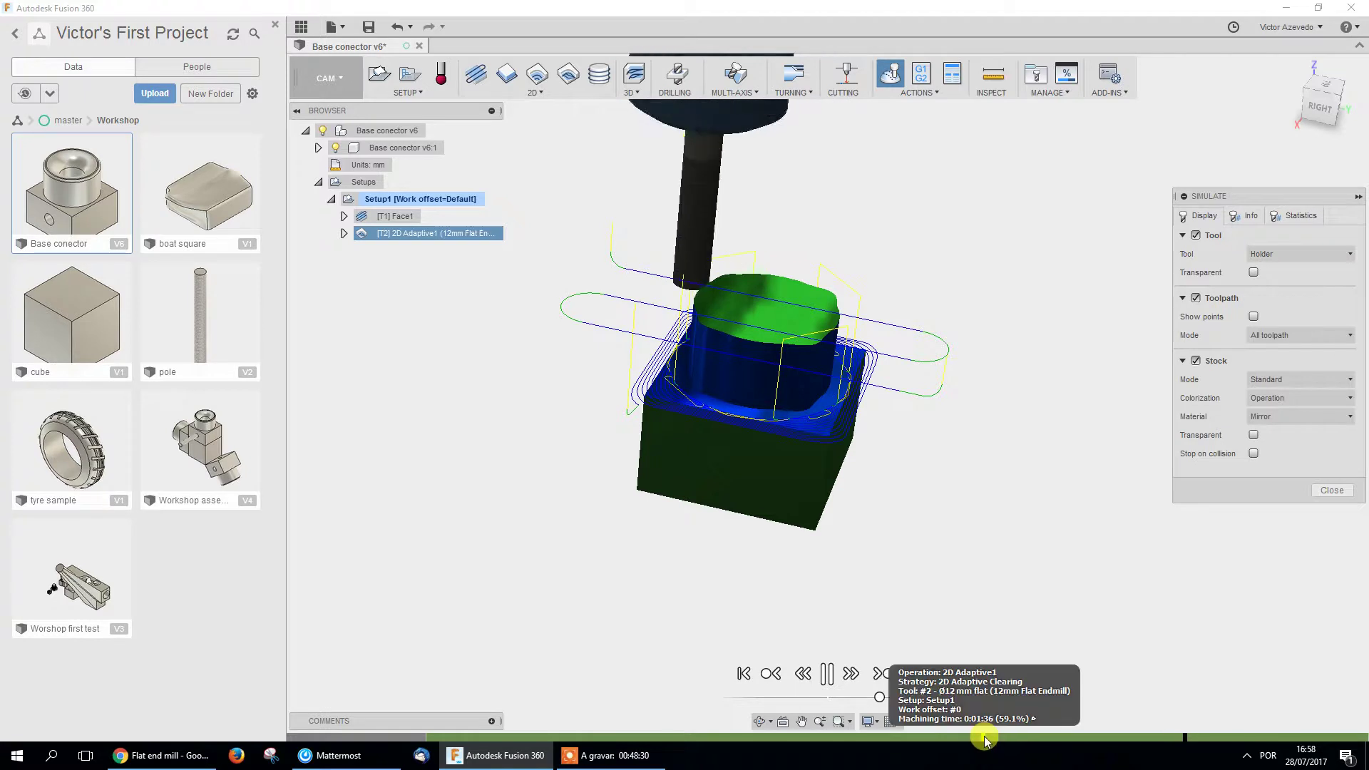
click(1295, 217)
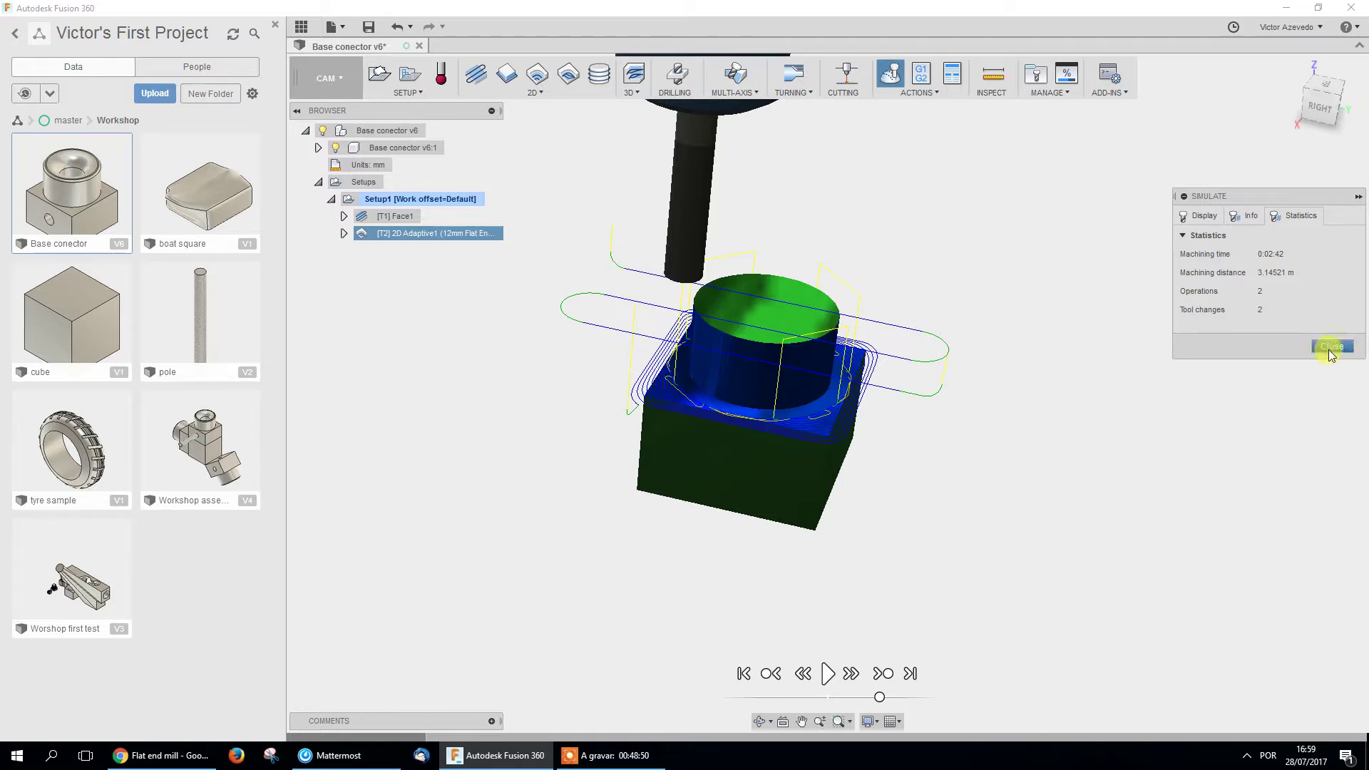
shift+middle_drag(809, 337, 1029, 370)
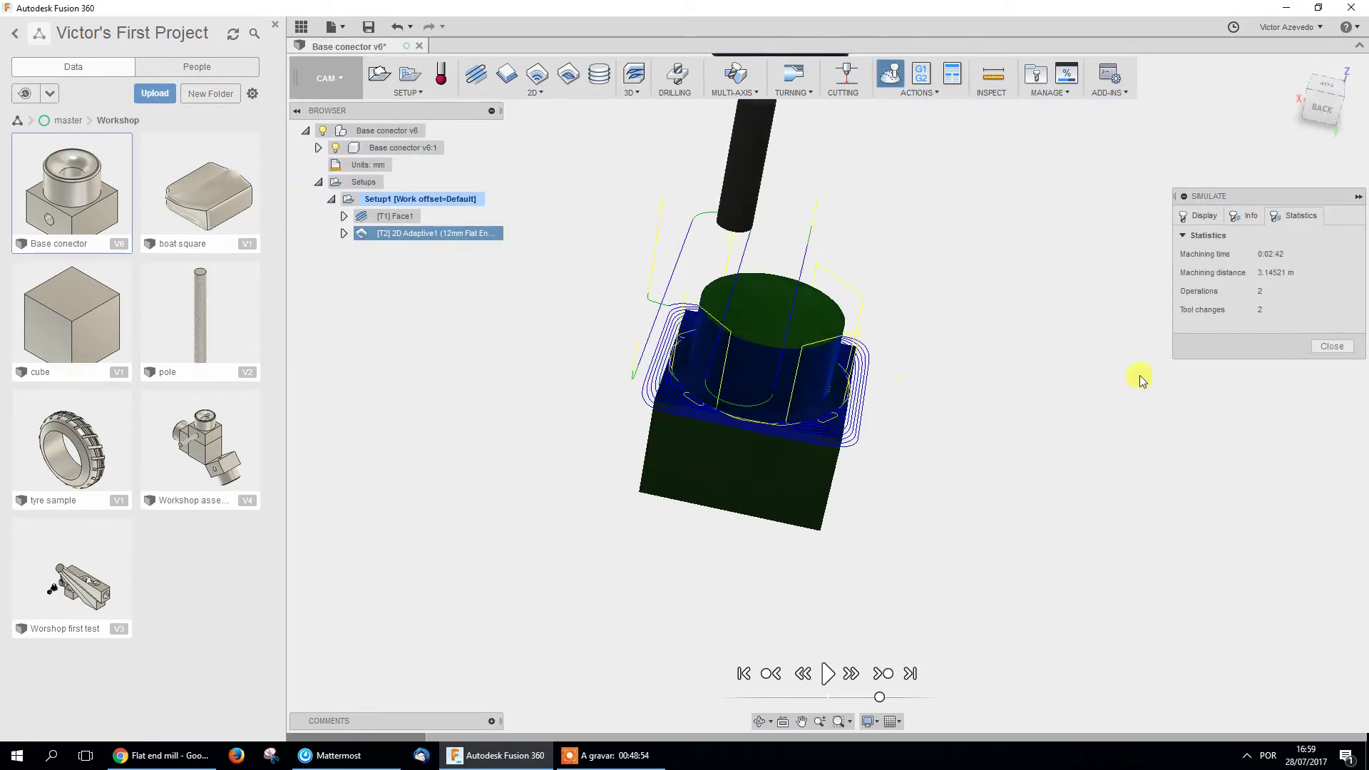
click(1330, 347)
Start a Circular operation in Setup1 with the Ø12 mm flat endmill and select the cylinder's outer face as its geometry.
click(420, 199)
click(542, 95)
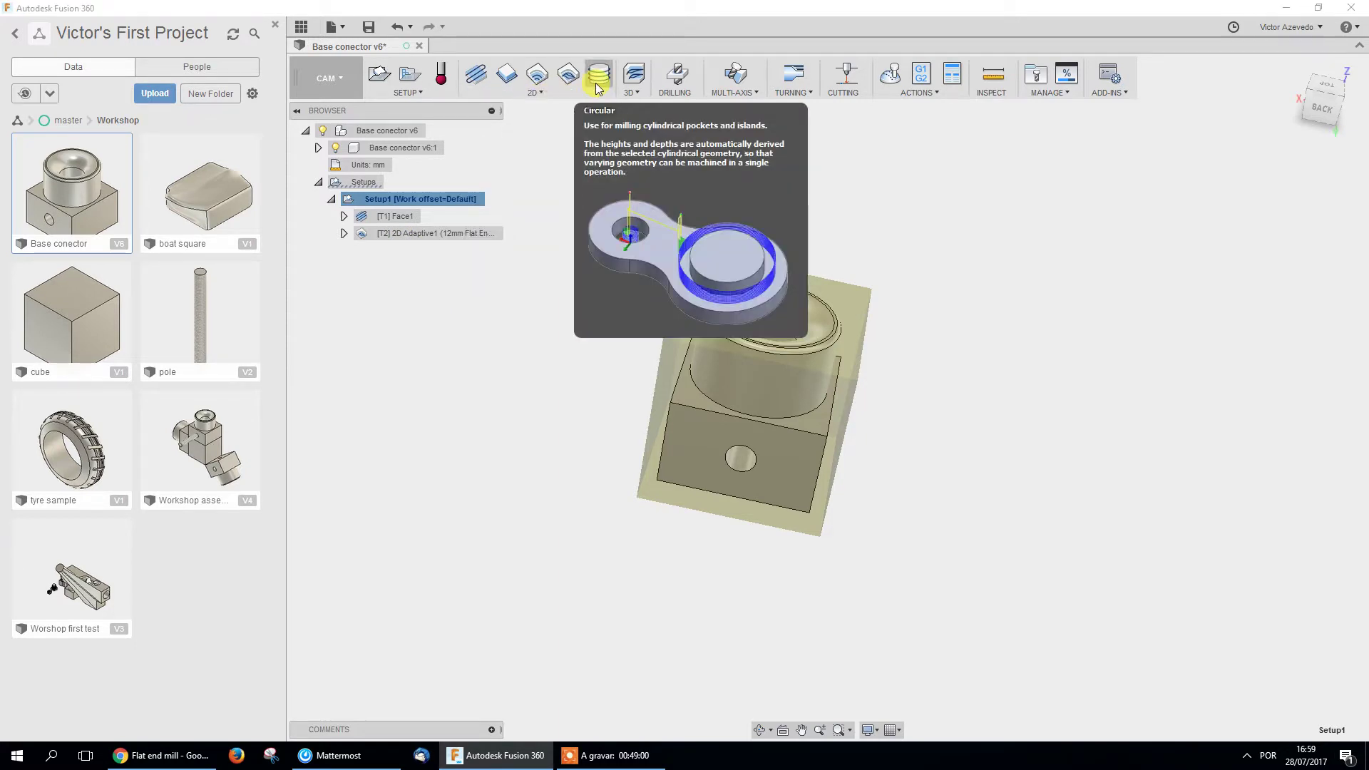
click(598, 76)
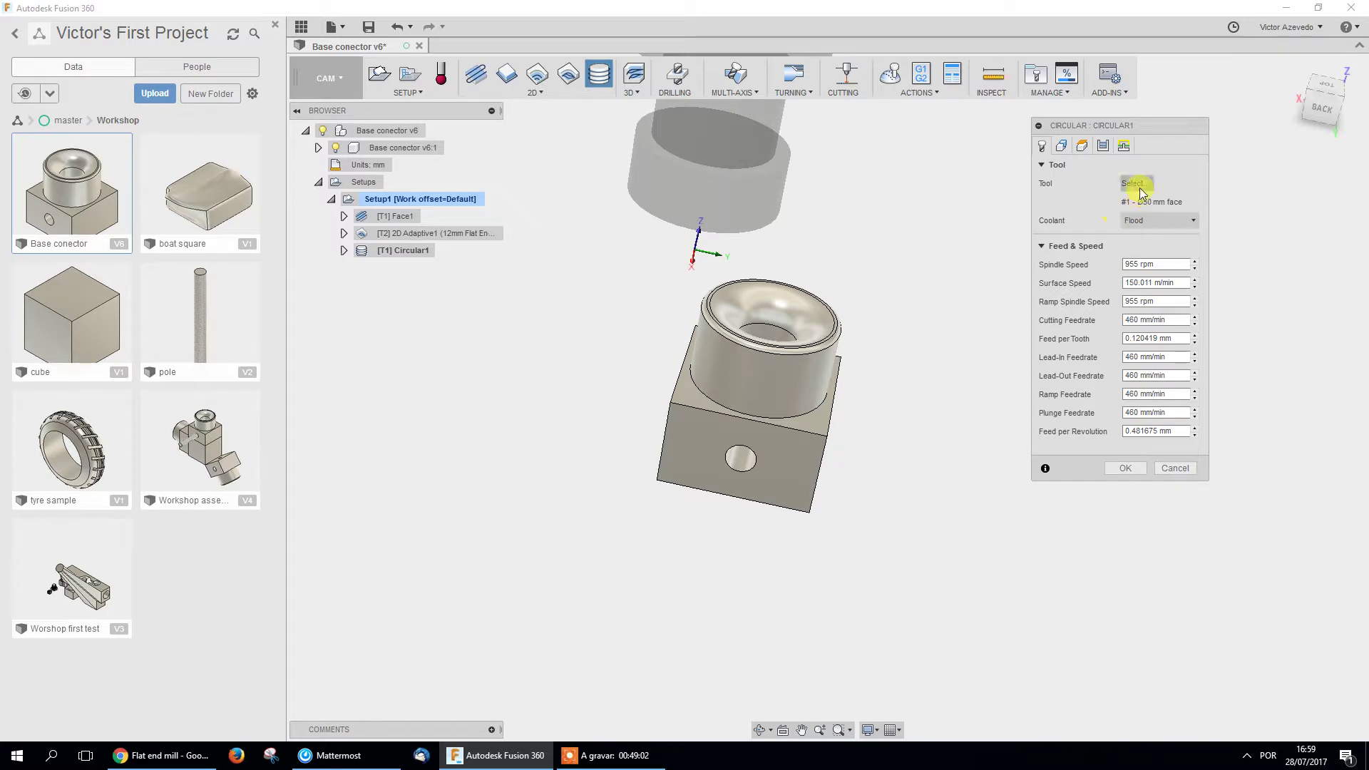
click(1136, 185)
click(741, 212)
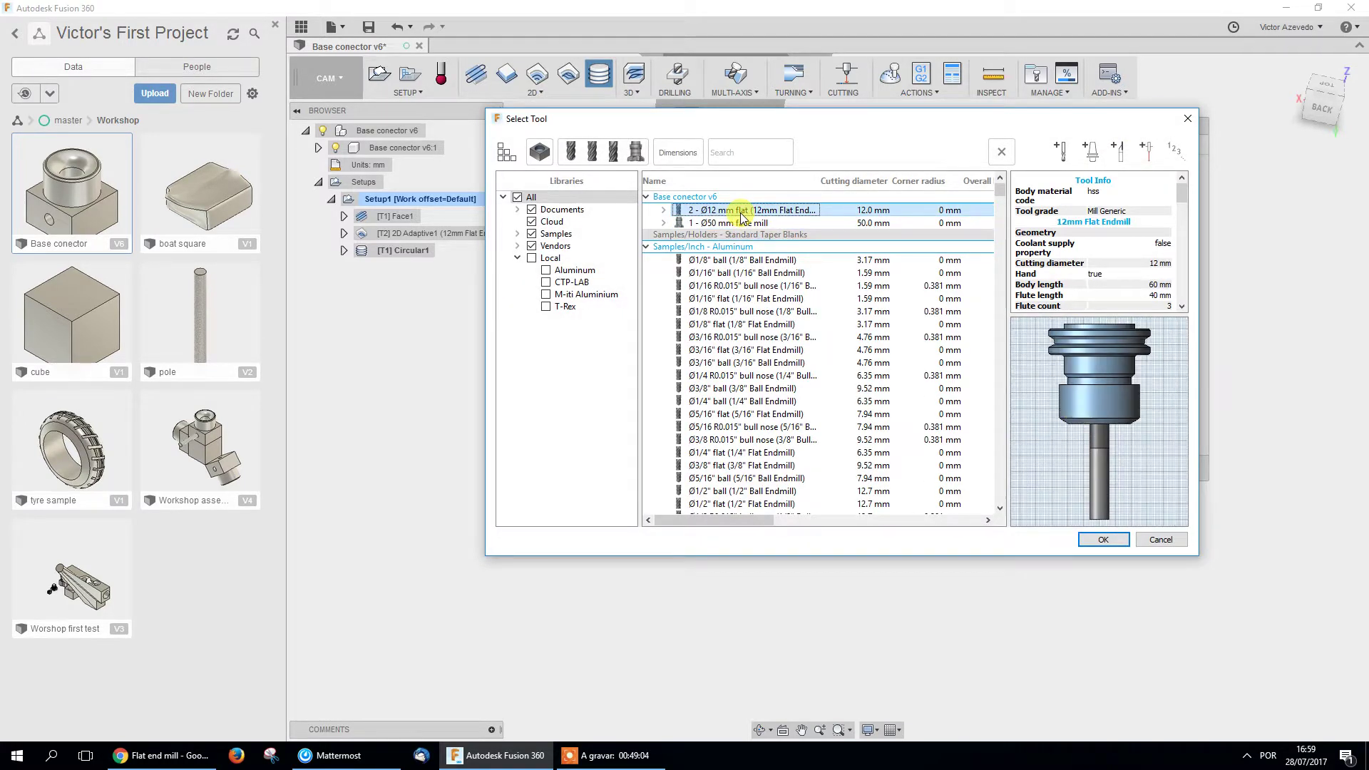
click(1104, 539)
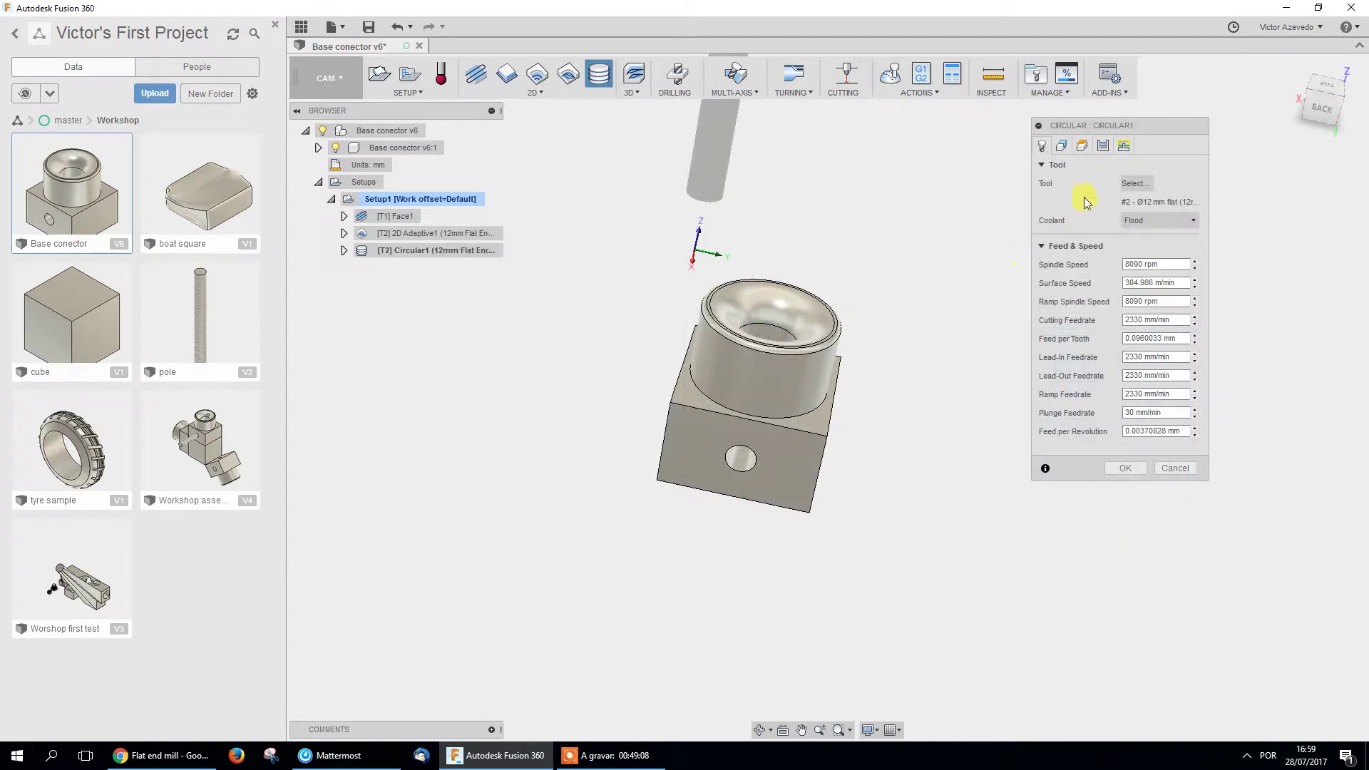
click(1061, 146)
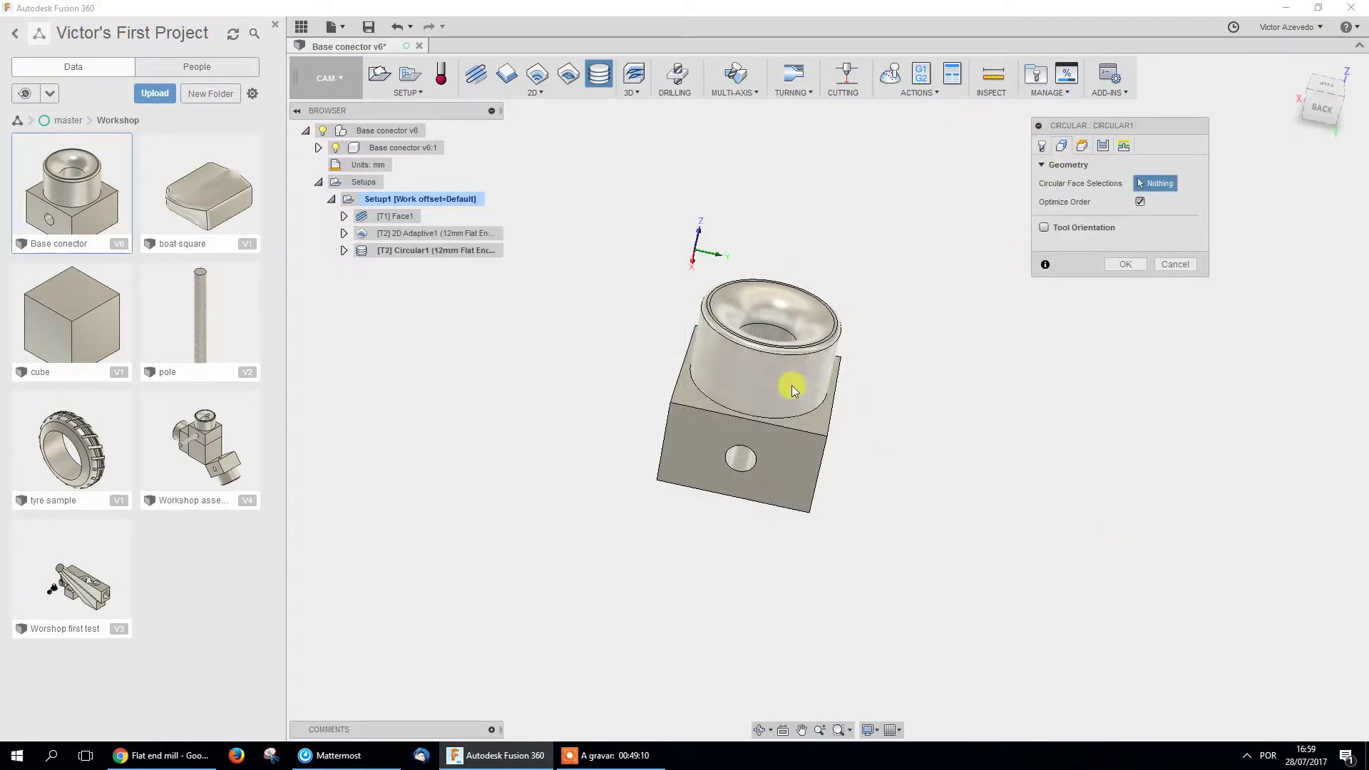
click(793, 384)
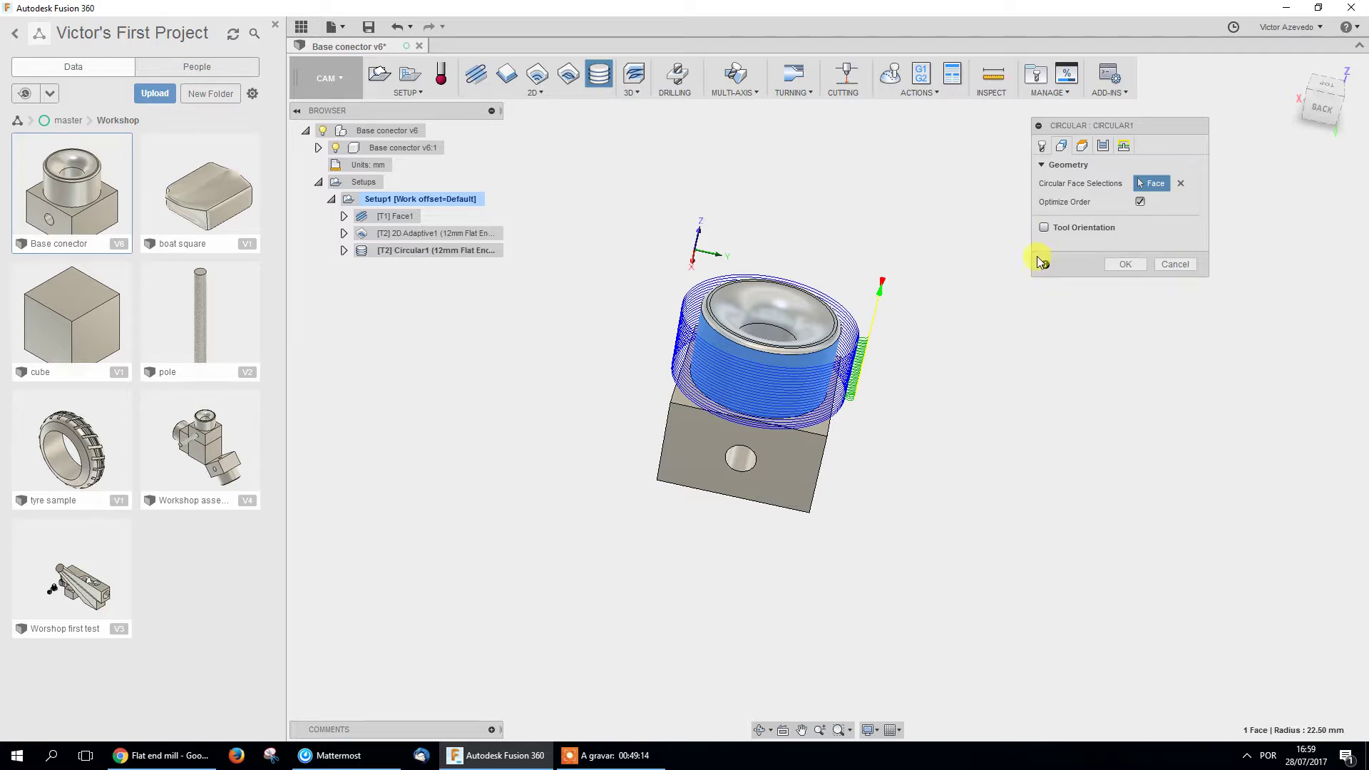
Turn off Multiple Depths for the Circular passes, enable Multiple Passes with a 0.5 mm stepover, and generate the toolpath.
click(1104, 148)
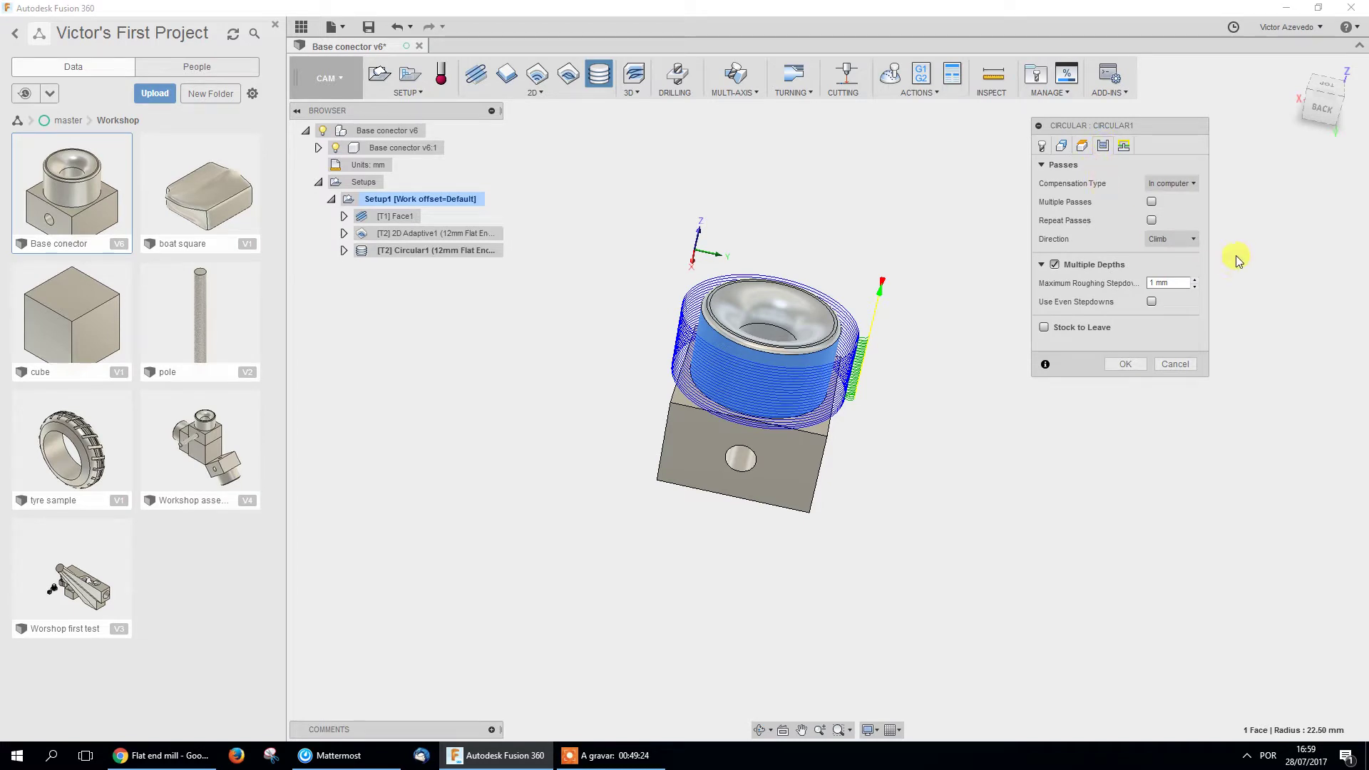
click(1055, 265)
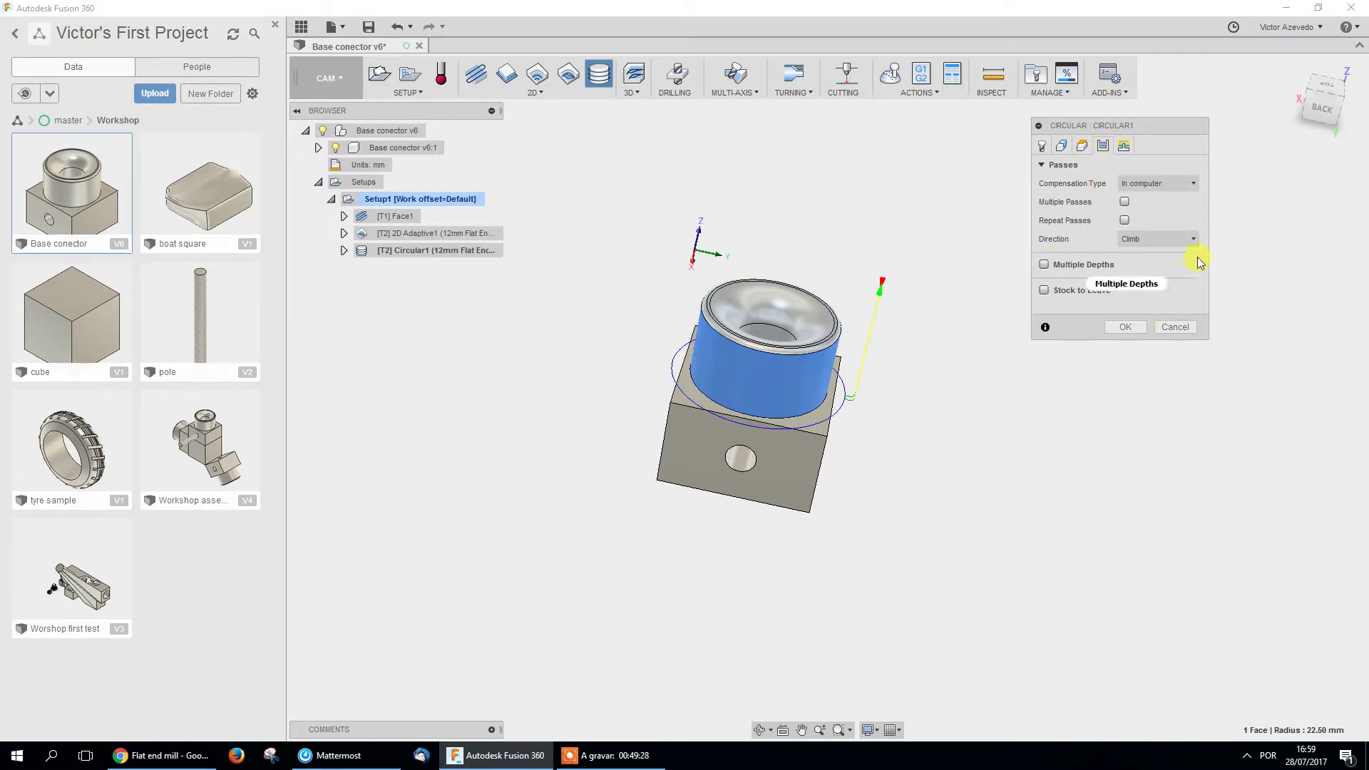
click(1125, 202)
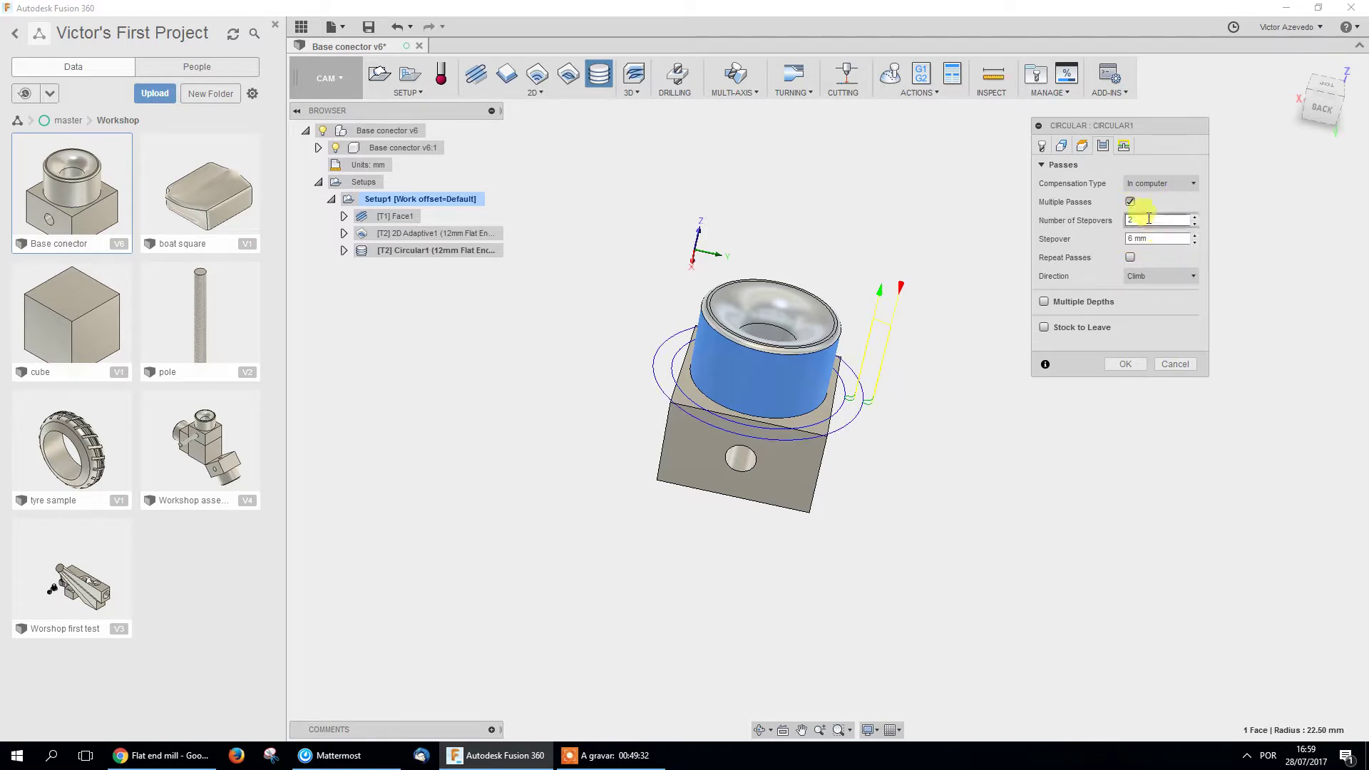
click(1068, 242)
text(0.5)
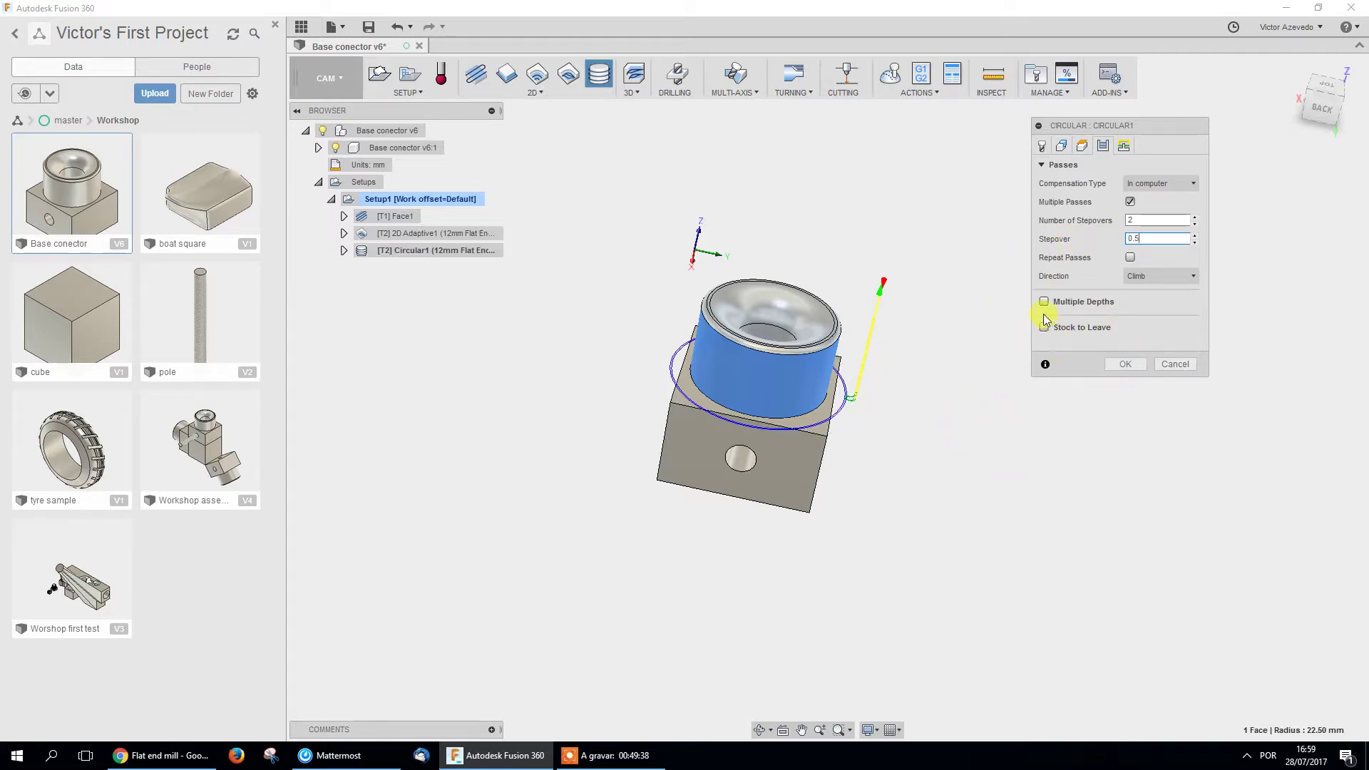
click(1122, 365)
click(1134, 366)
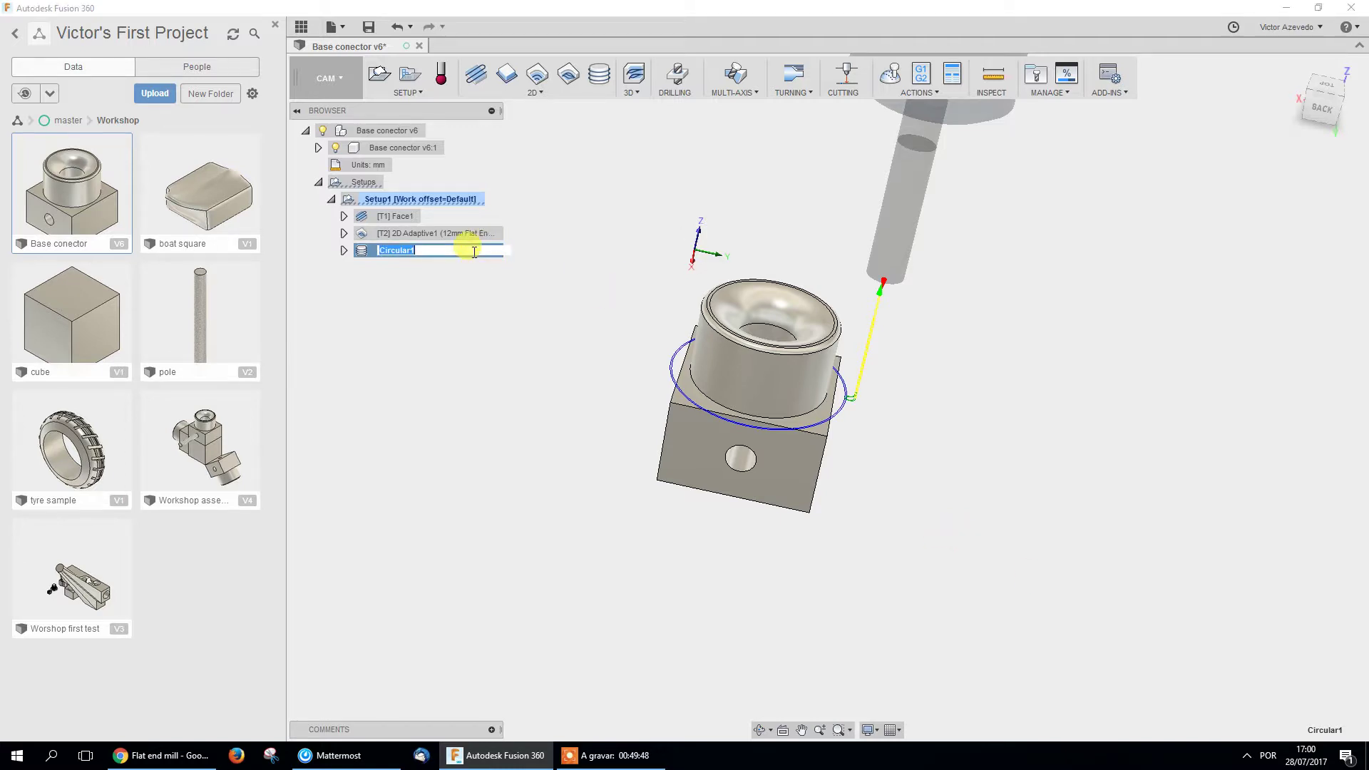
Reopen the Circular operation for editing and review its tool, geometry, height and passes settings.
click(460, 314)
right_click(417, 251)
click(439, 258)
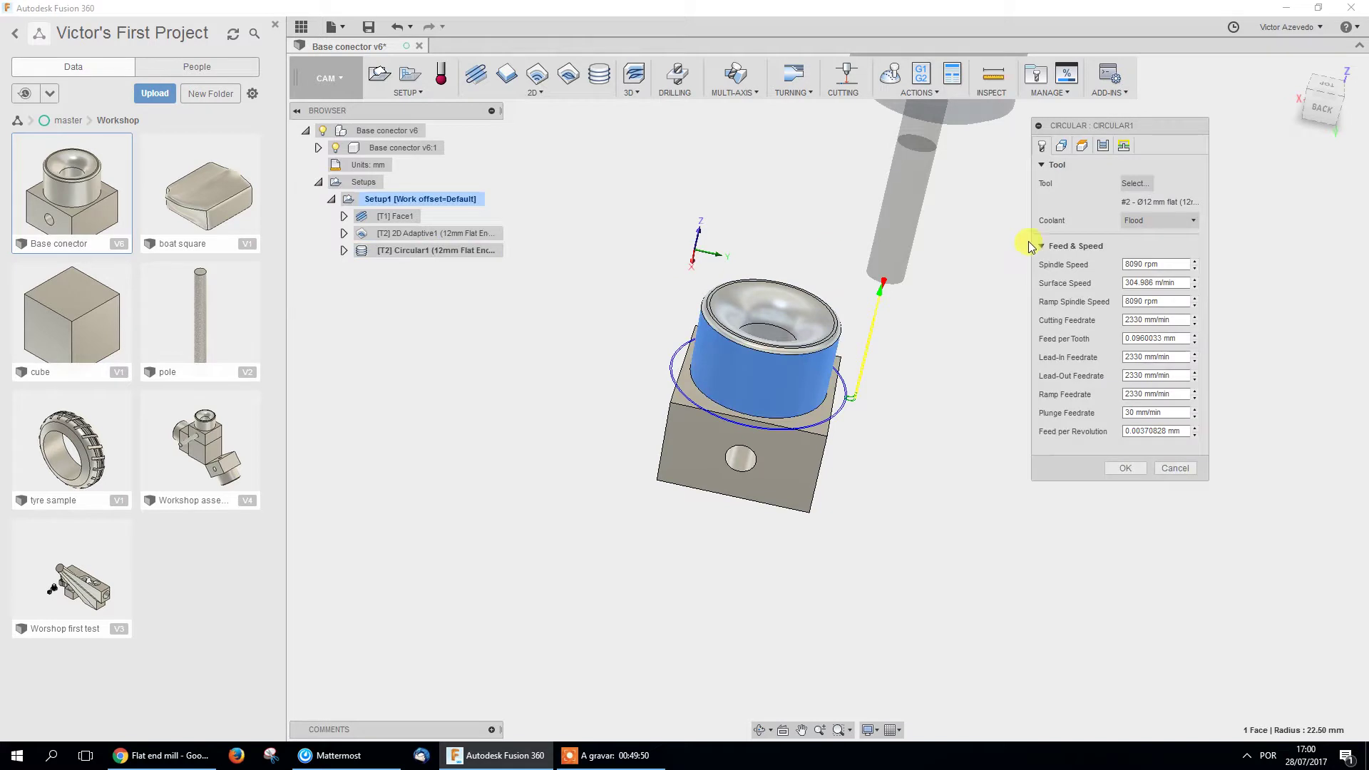
click(1105, 146)
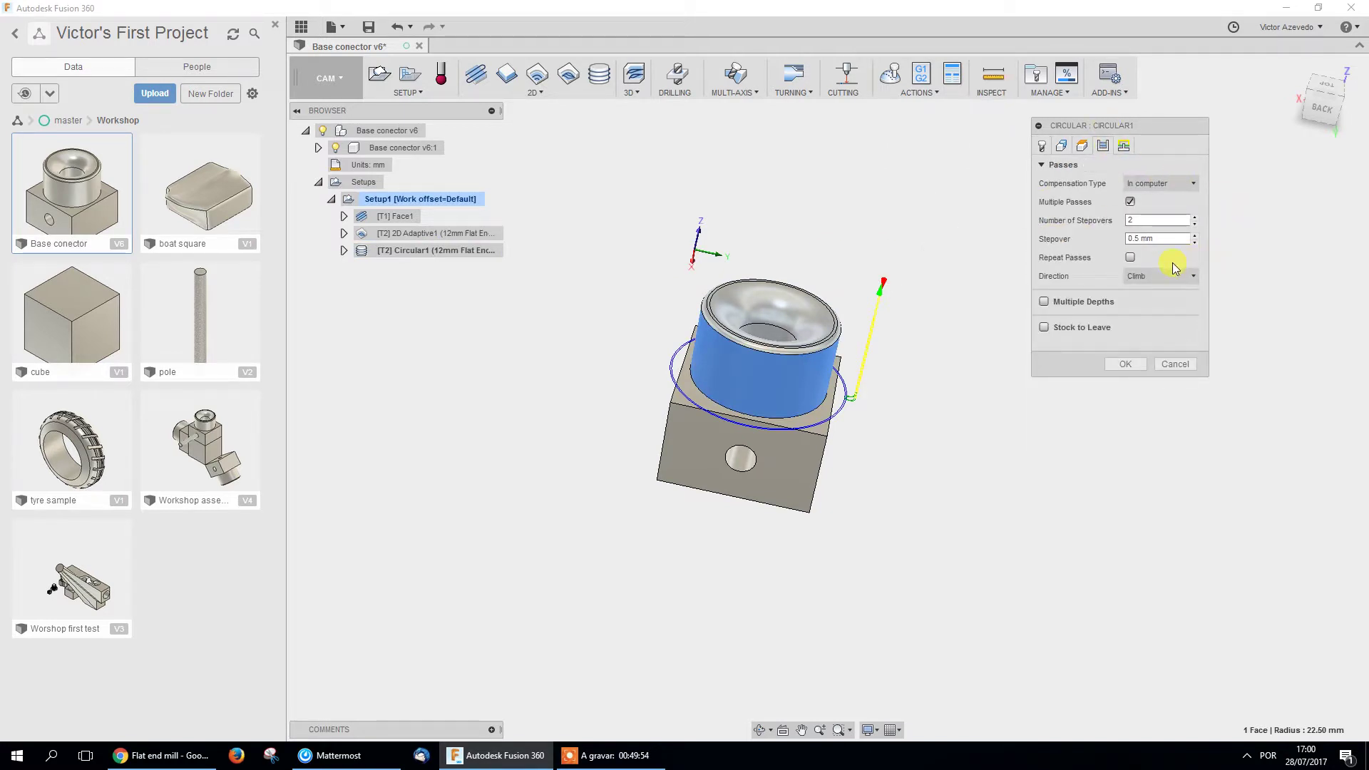
click(1042, 146)
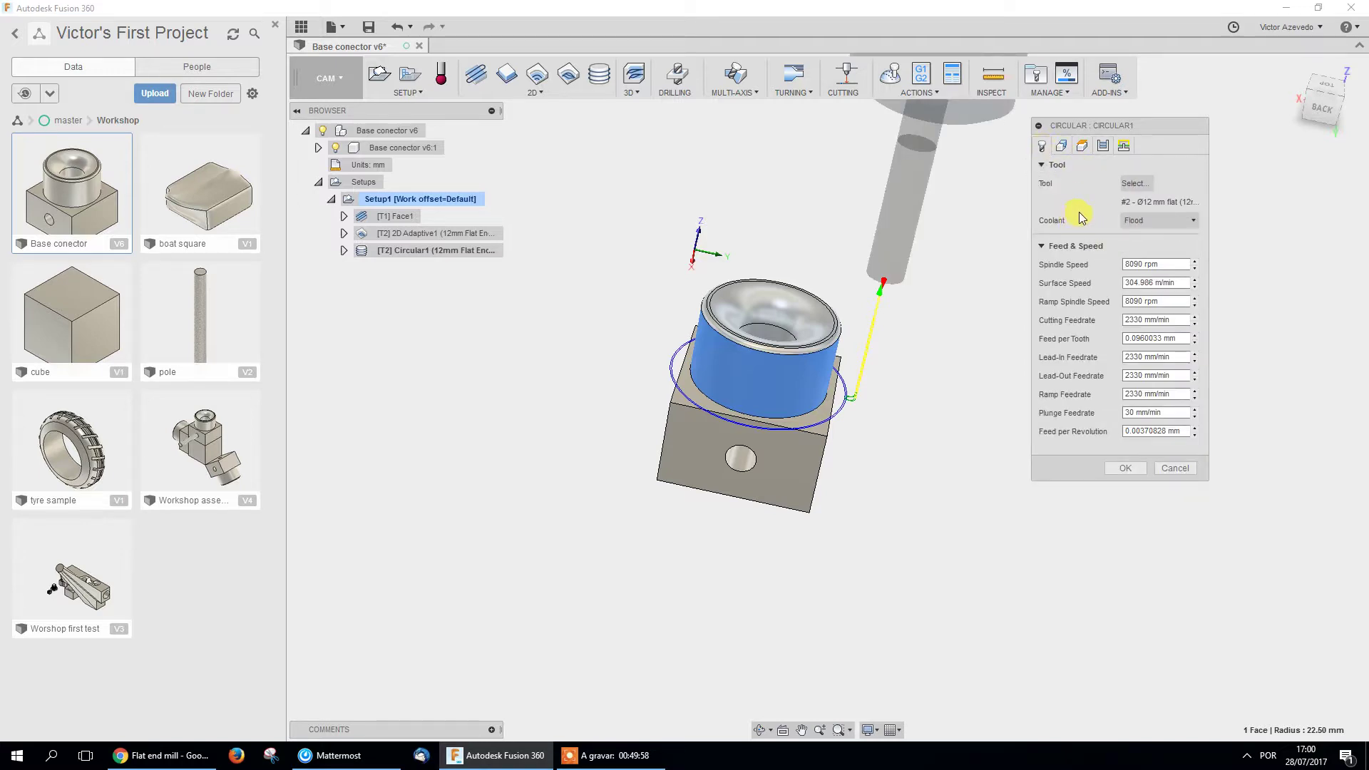
click(1061, 145)
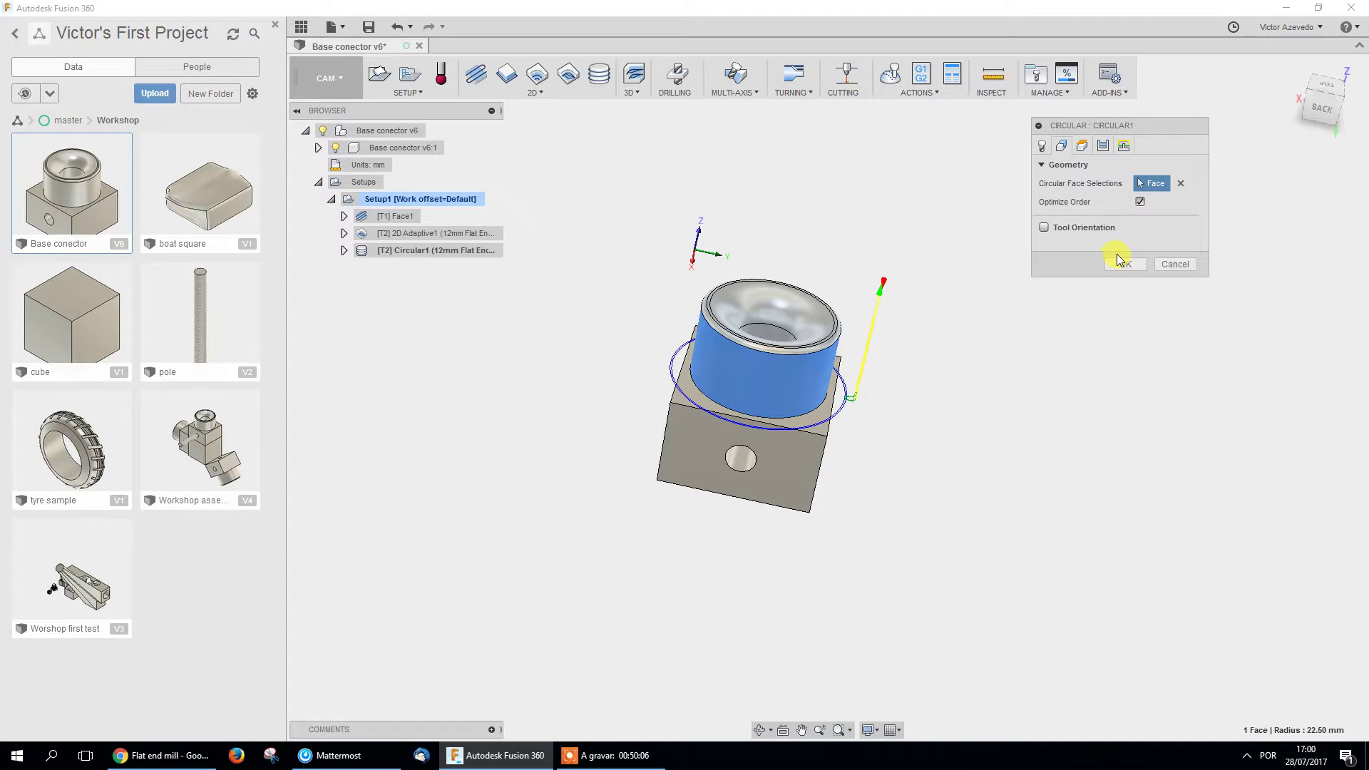
click(1082, 145)
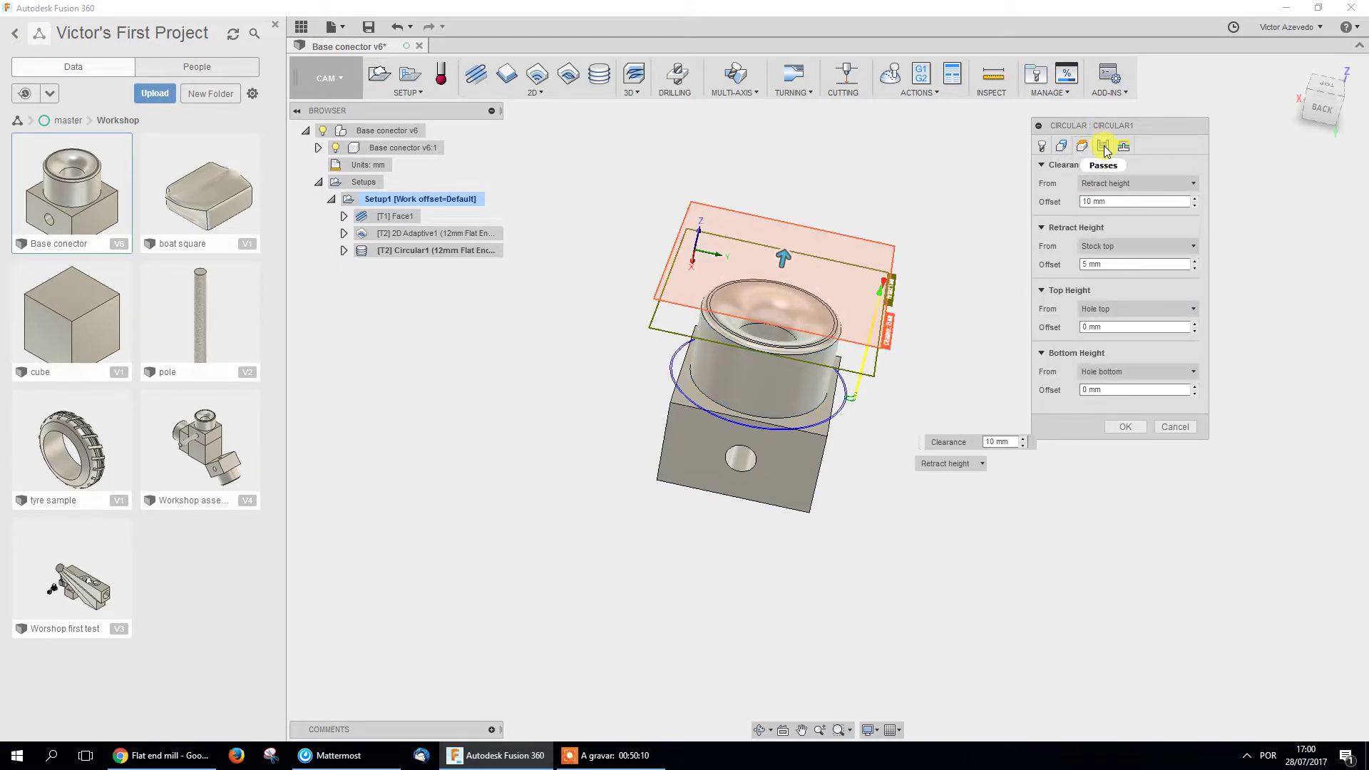
click(1061, 146)
click(1101, 149)
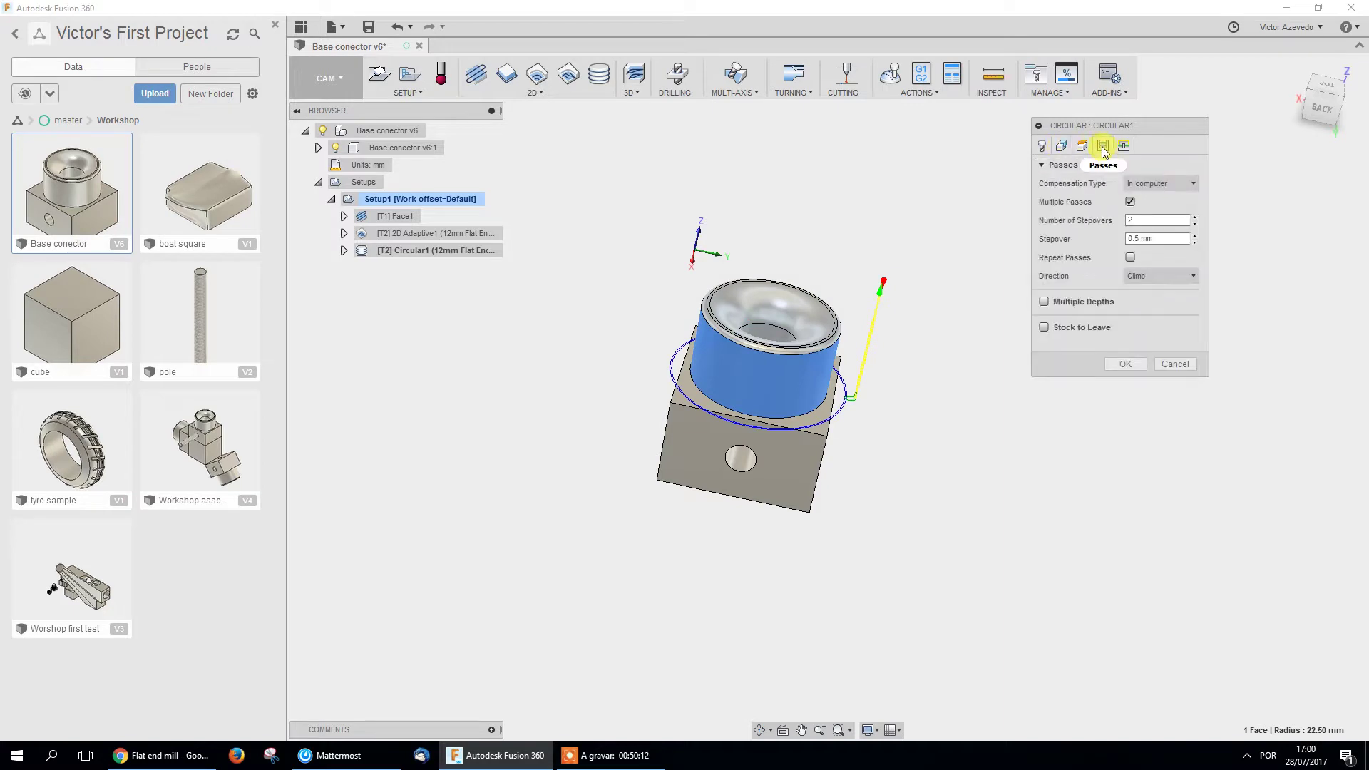
Review the Circular operation's stepover, stock-to-leave and linking settings, accept the operation, and inspect its toolpath up close.
click(1148, 222)
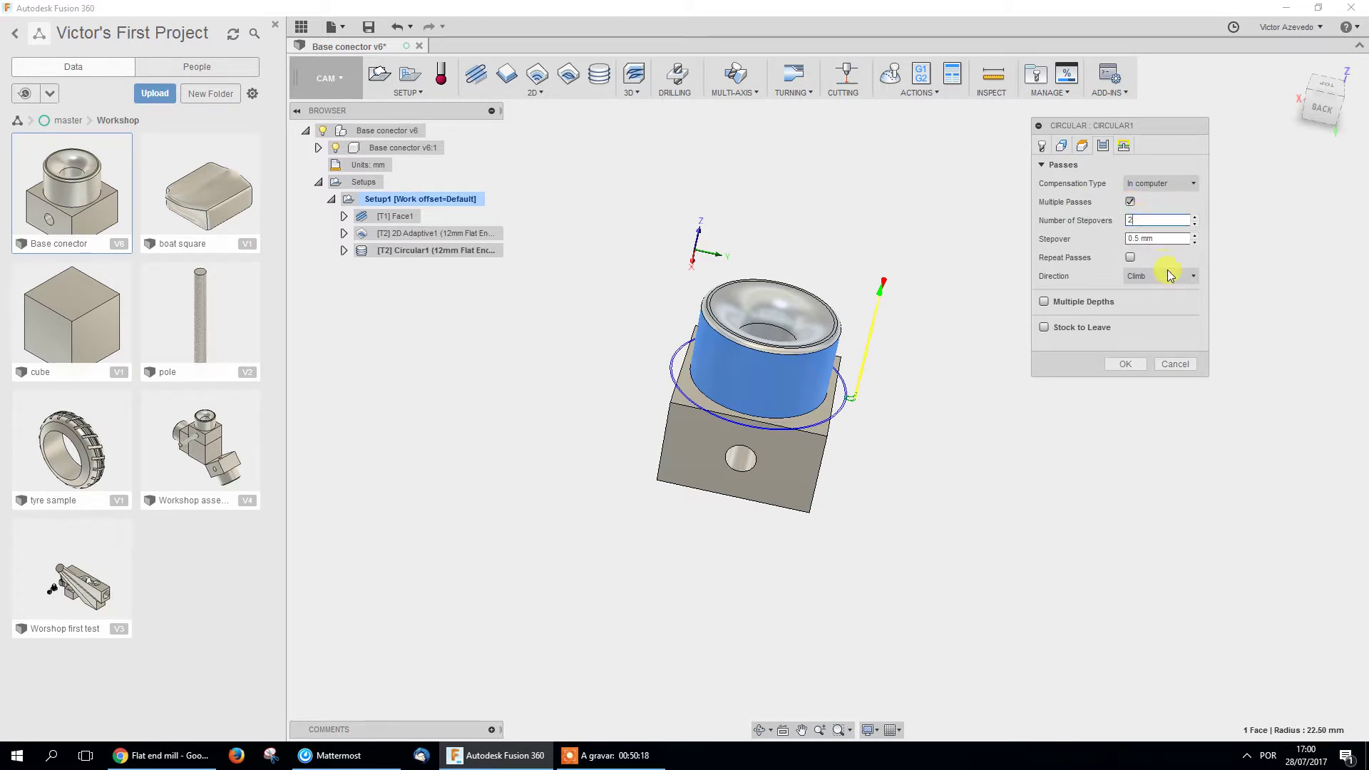
click(1162, 240)
mouse_move(1138, 278)
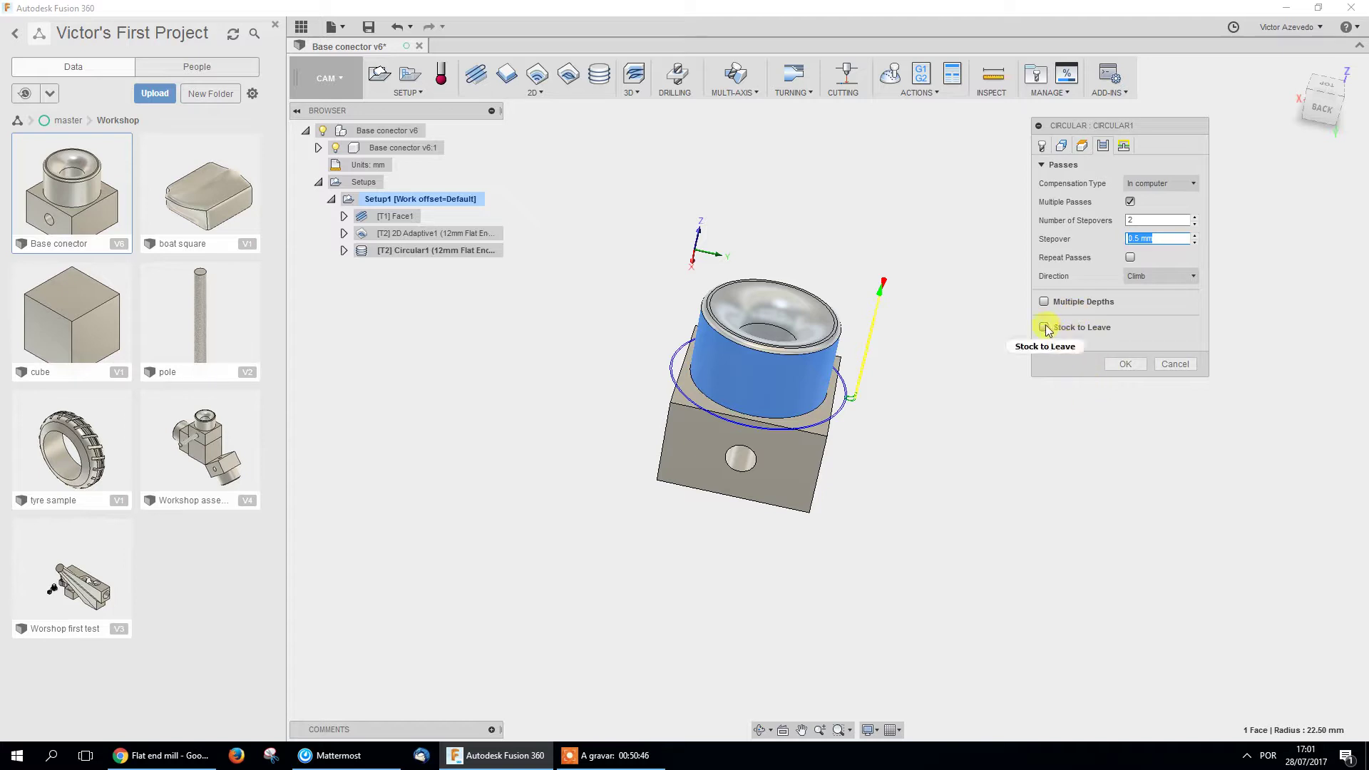
mouse_move(1047, 330)
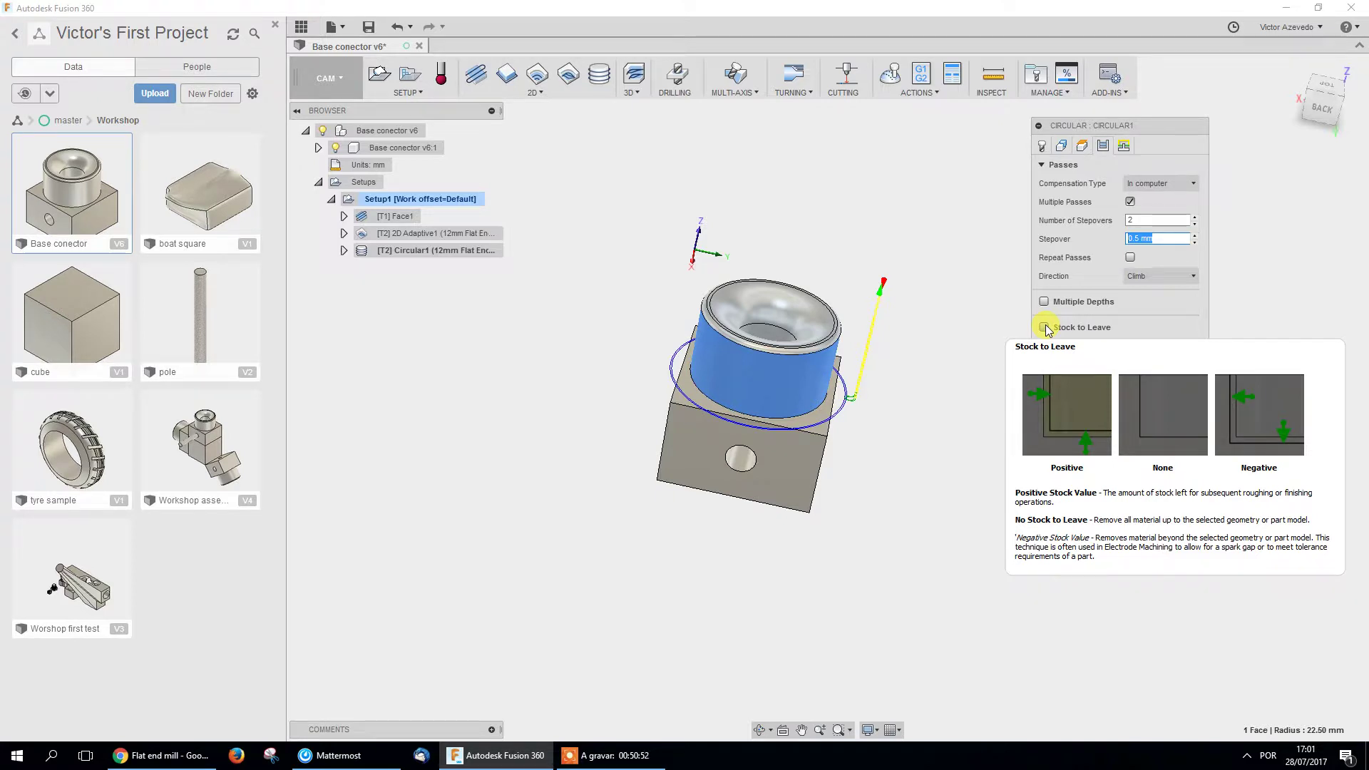
click(1124, 146)
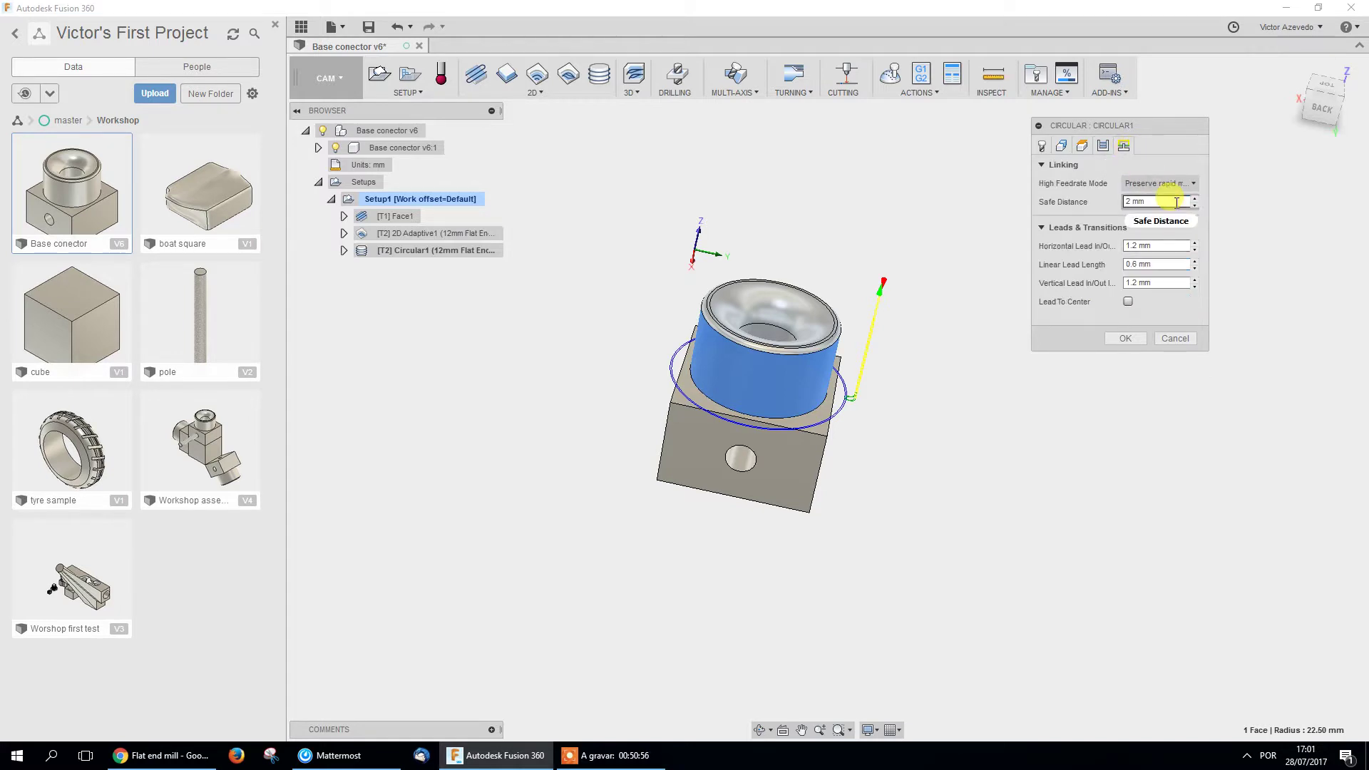
click(1126, 339)
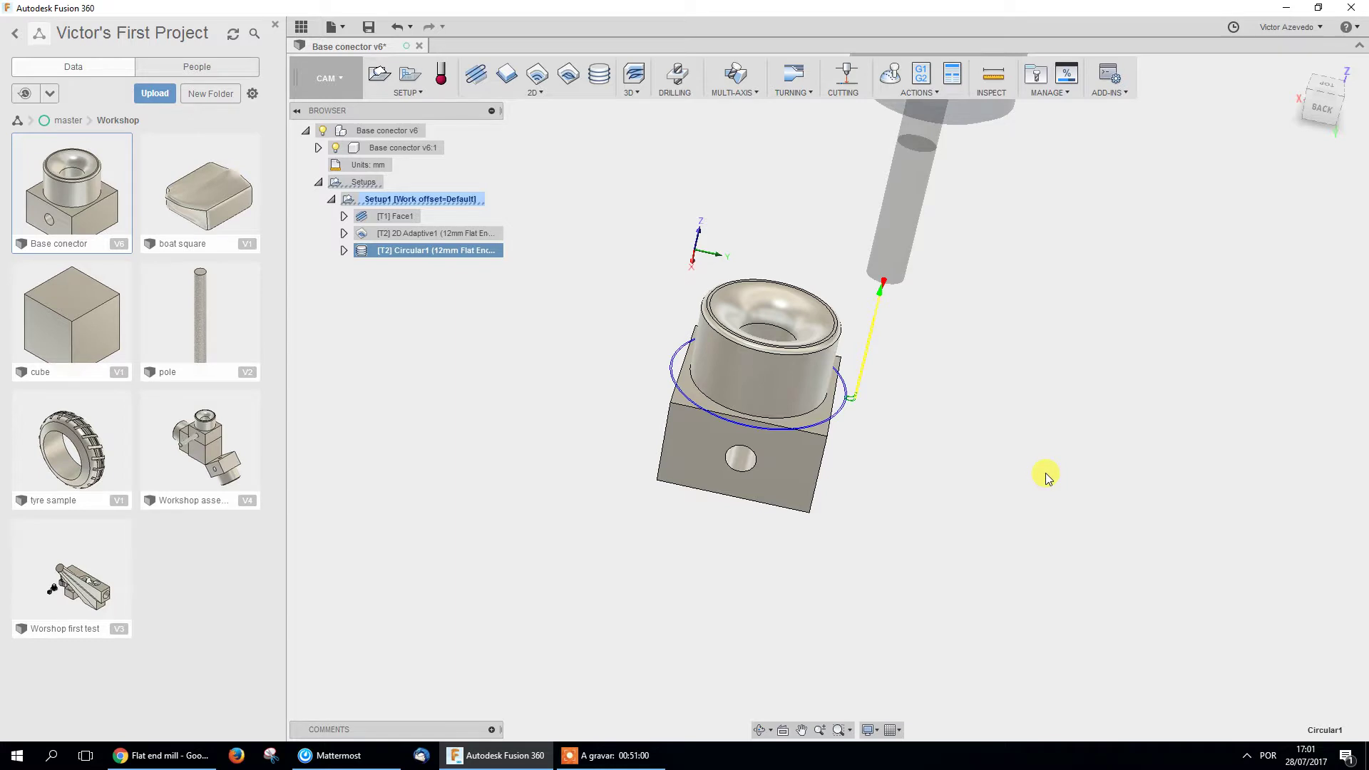
scroll(855, 396, up, 5)
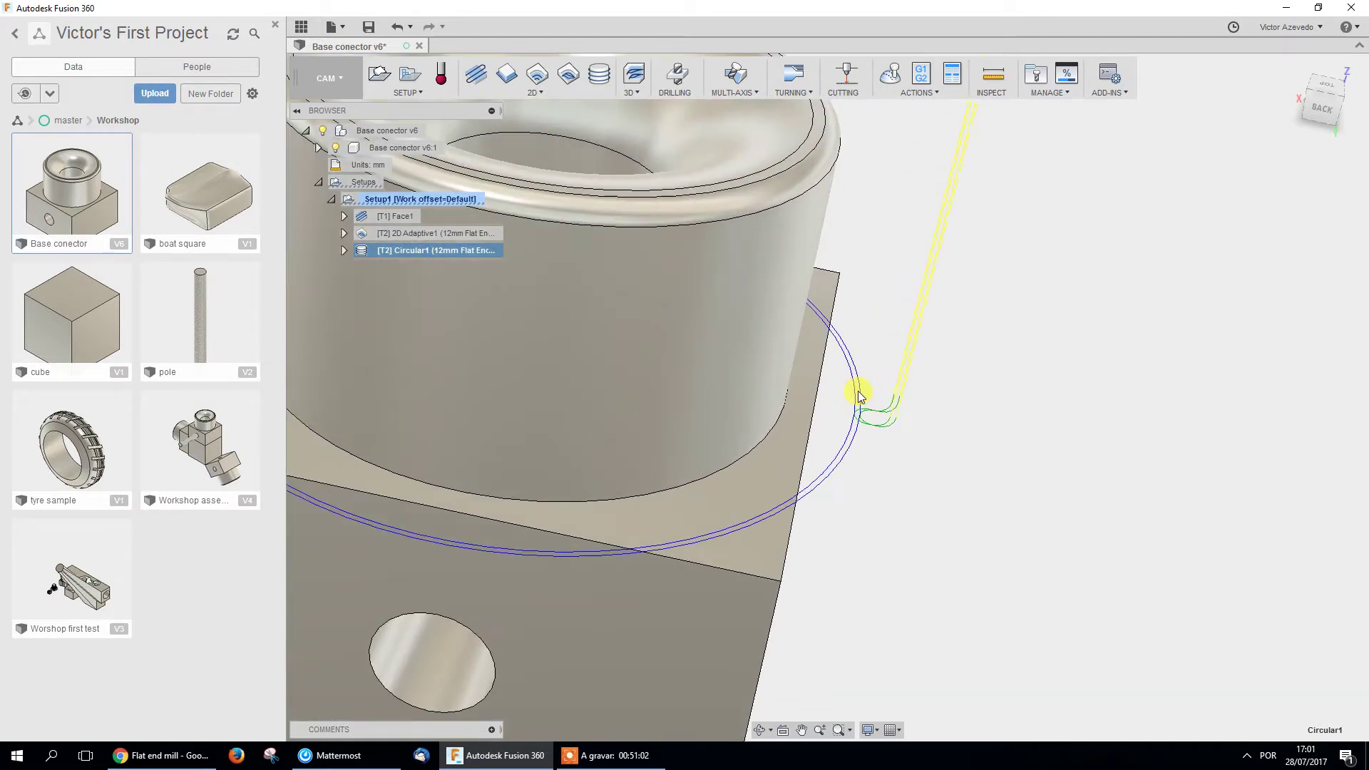
scroll(859, 397, down, 5)
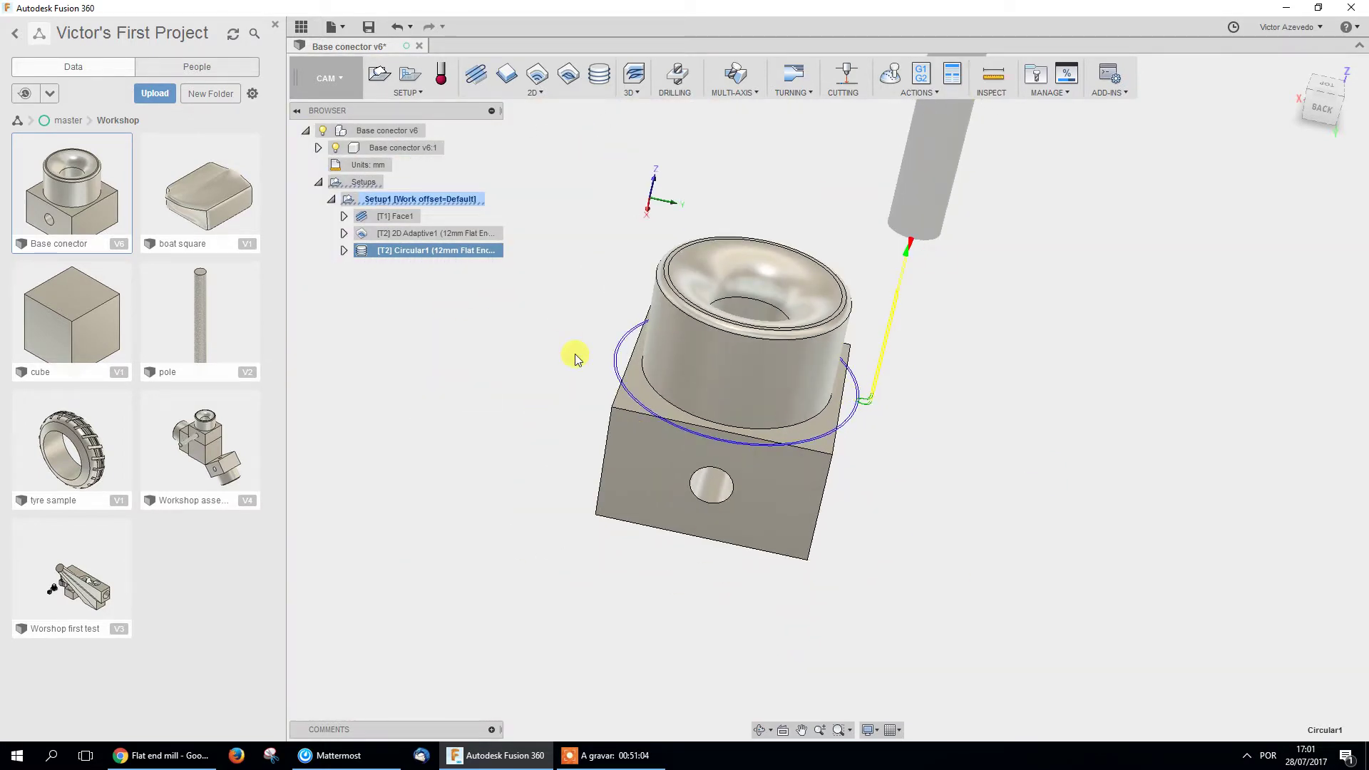
Start a 2D Pocket operation in Setup1 and assign the Ø12 mm flat endmill as its tool.
shift+middle_drag(787, 391, 788, 468)
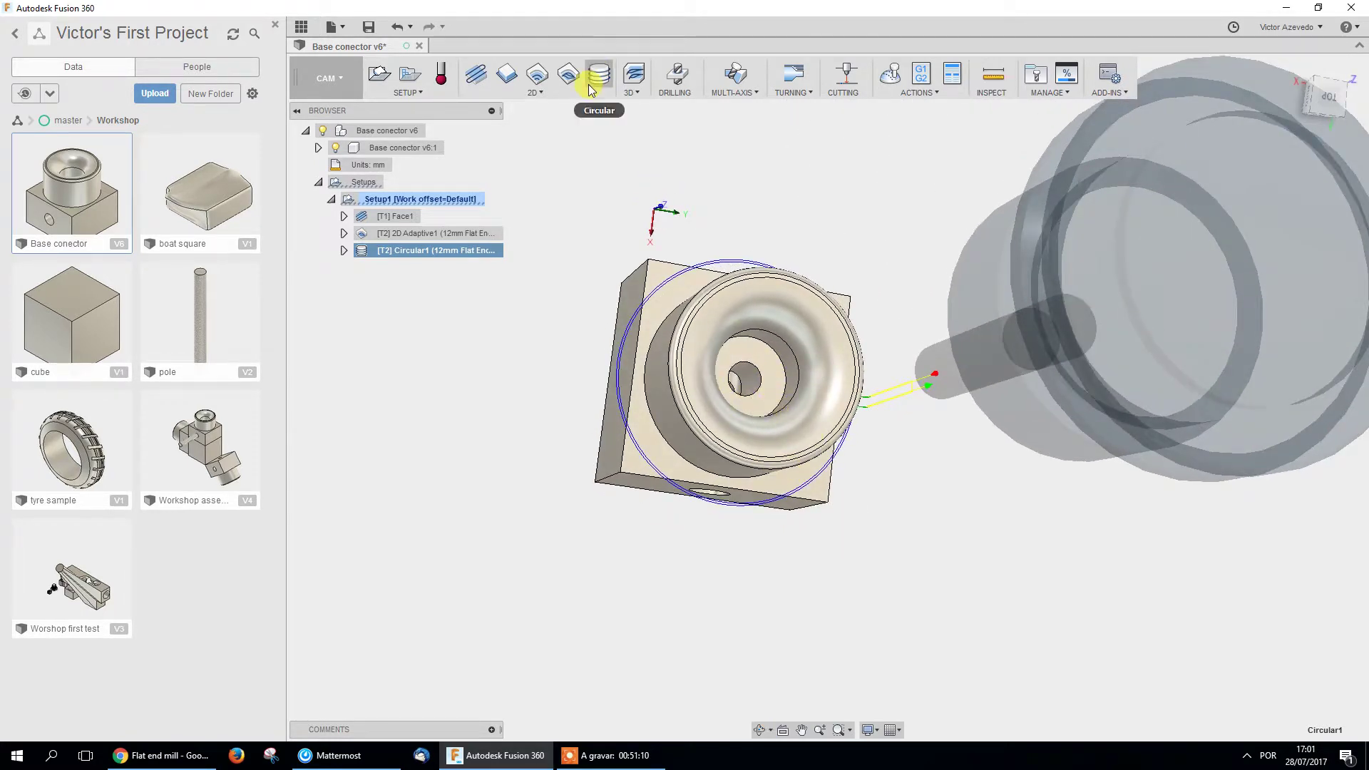
click(557, 99)
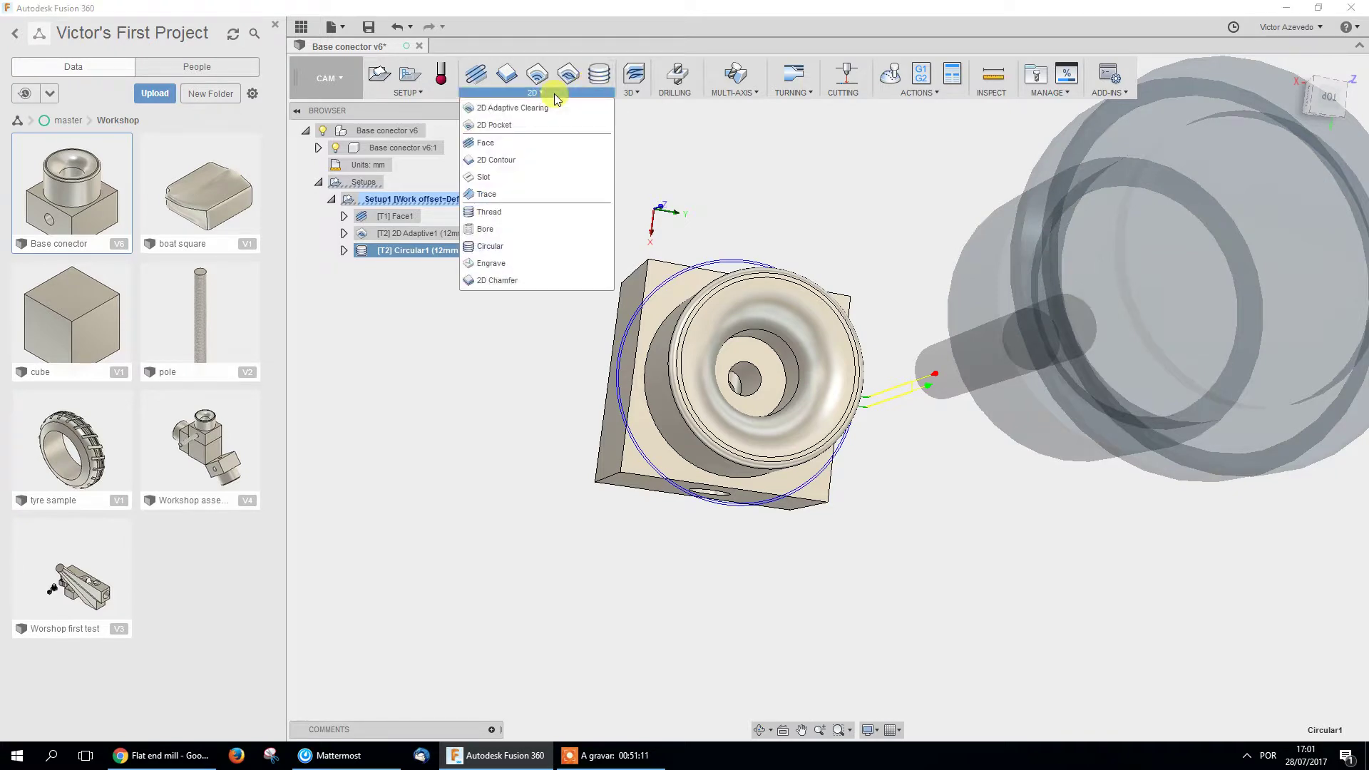
click(500, 125)
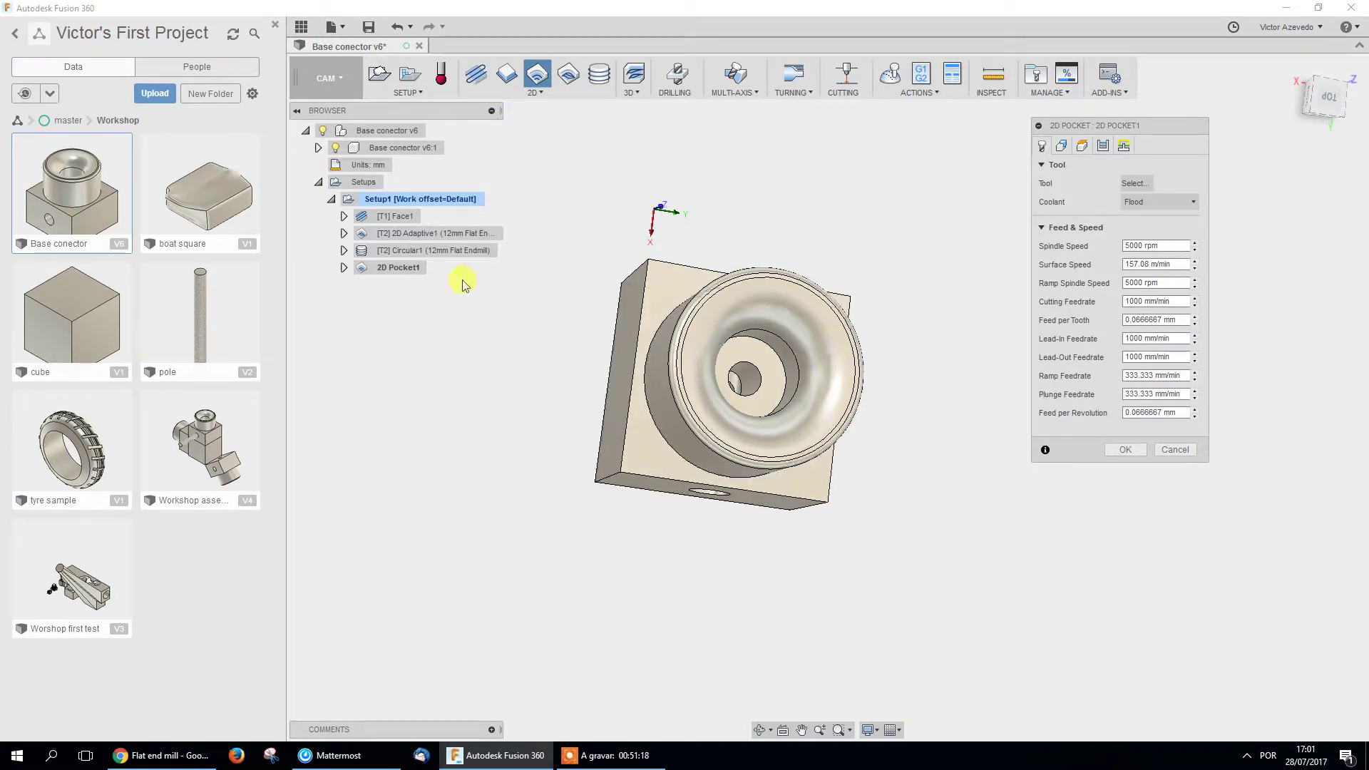
click(1136, 184)
click(927, 209)
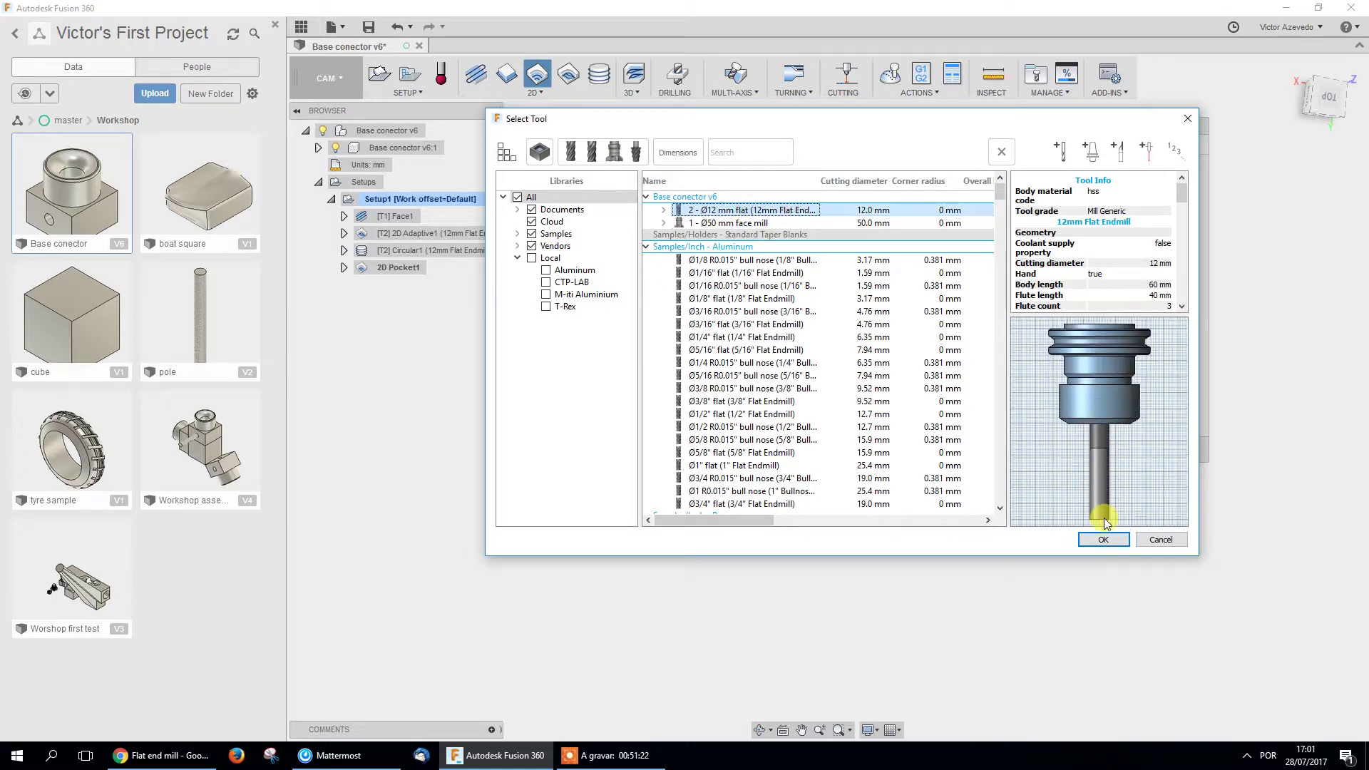
click(1102, 540)
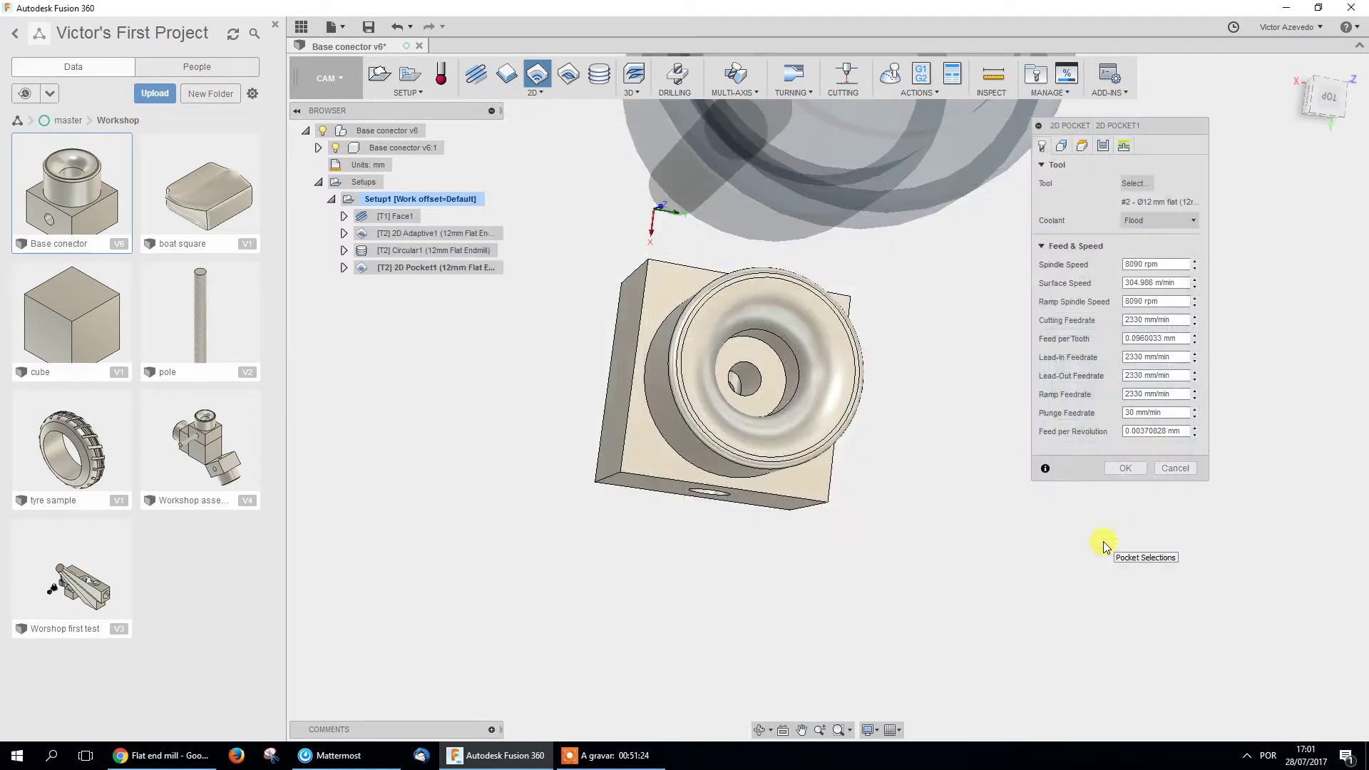
Select the circular edge of the floor inside the cylinder's central bore as the pocket geometry.
click(1062, 146)
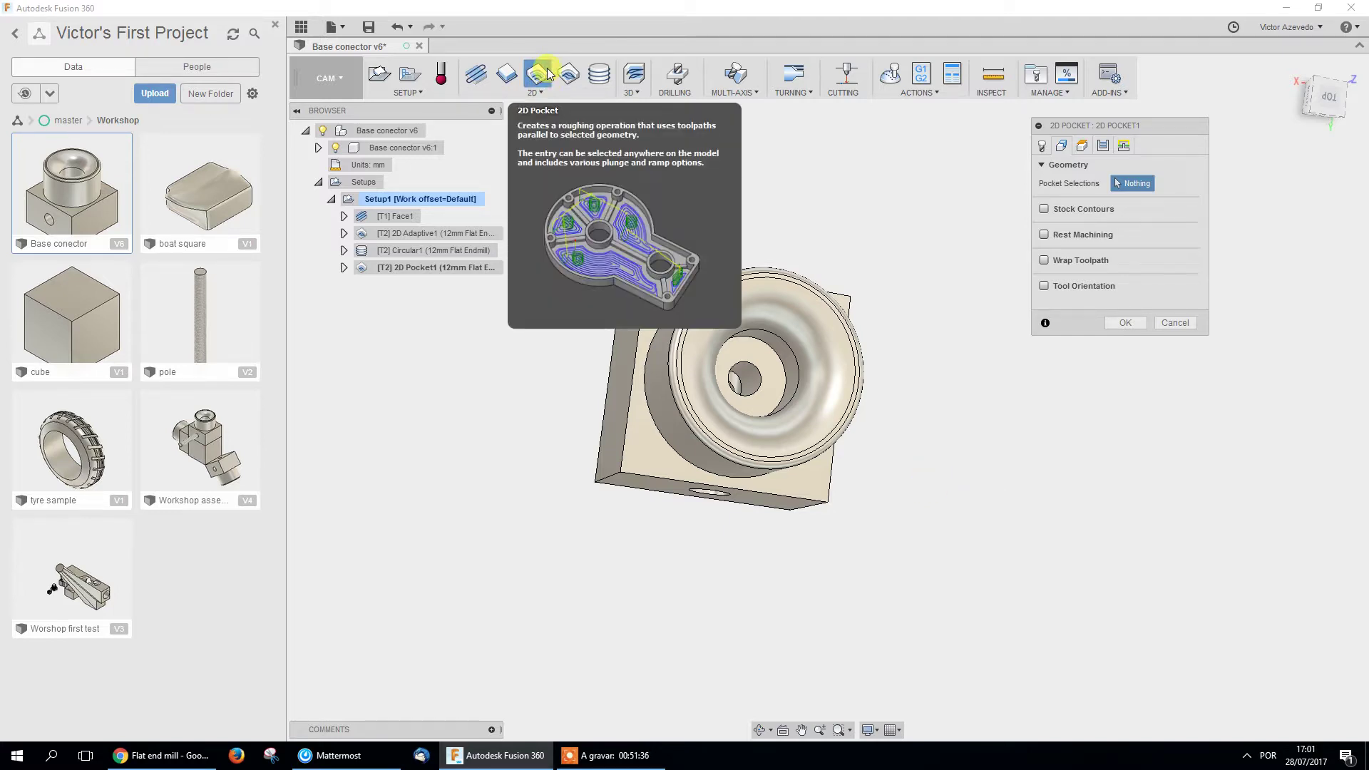
click(526, 96)
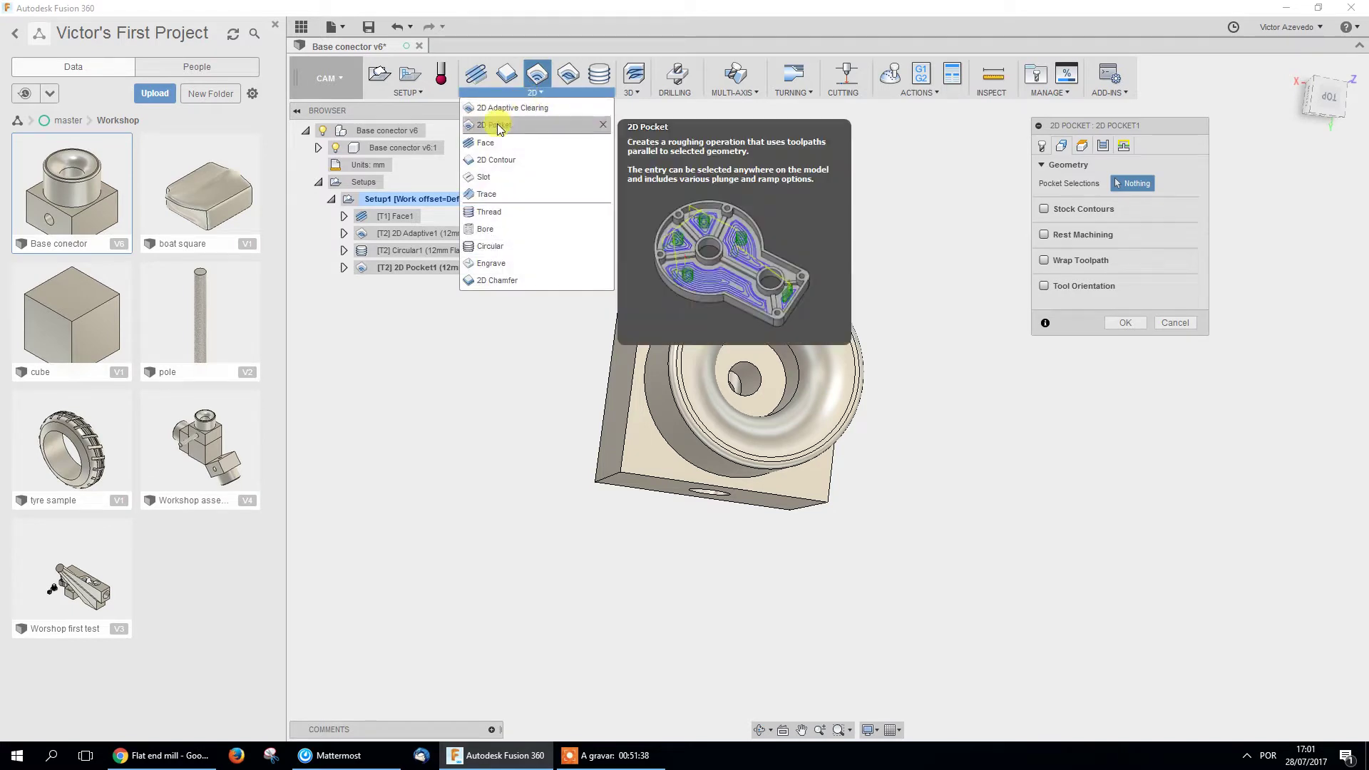
click(1097, 299)
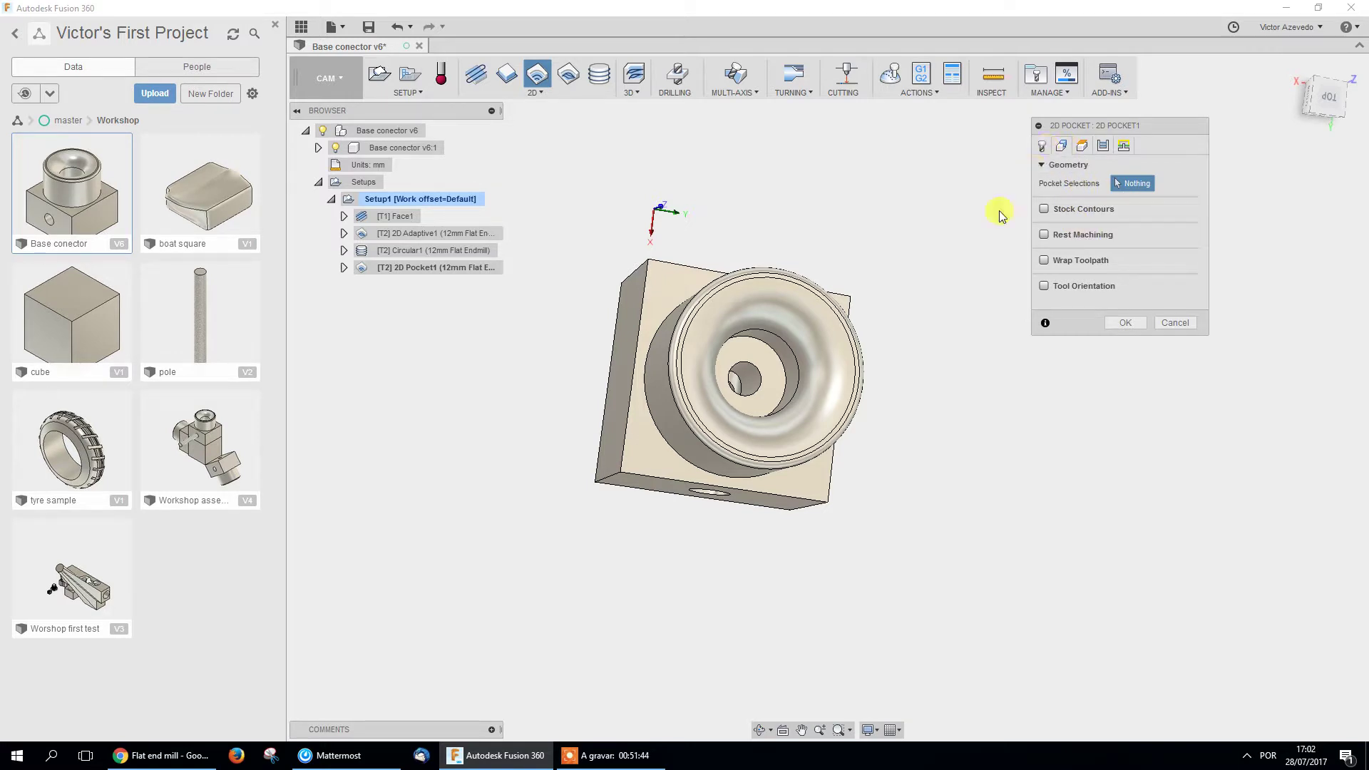
click(780, 361)
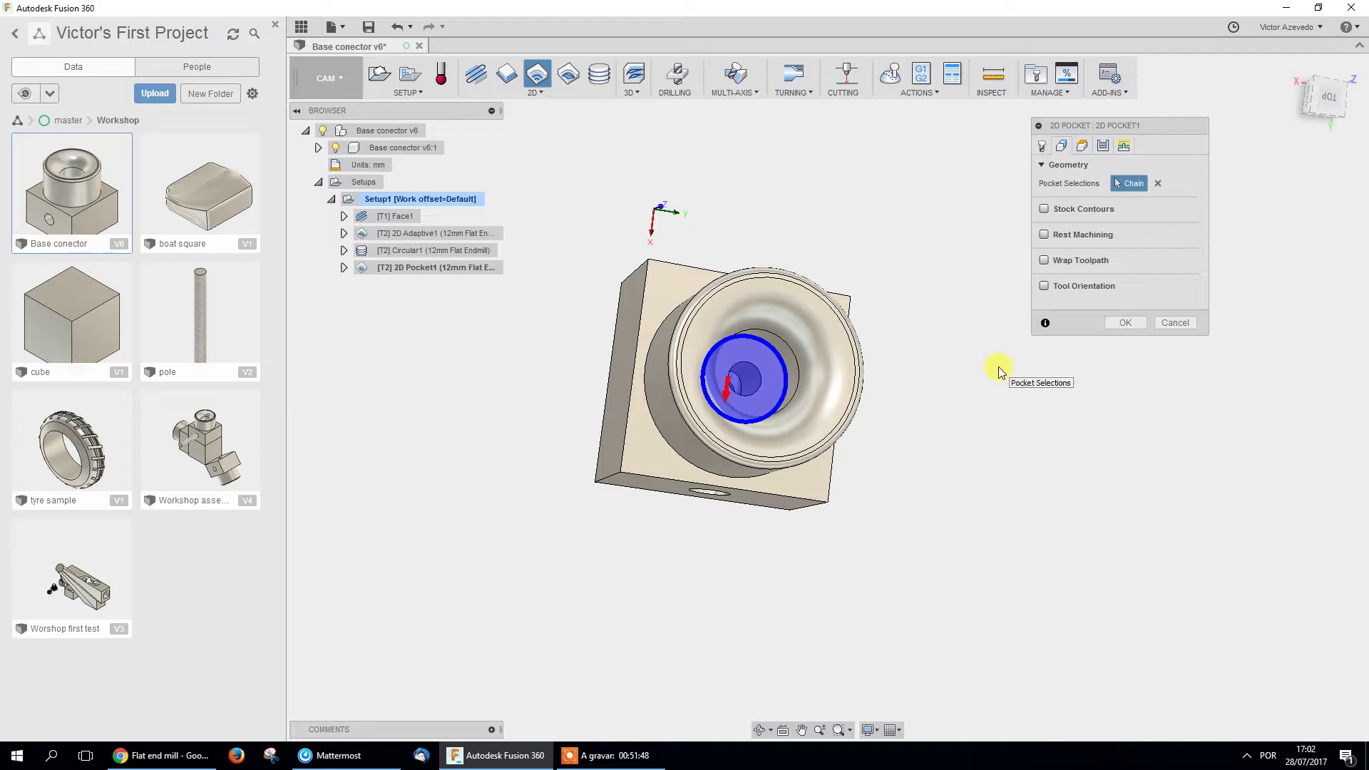
shift+middle_drag(835, 435, 849, 489)
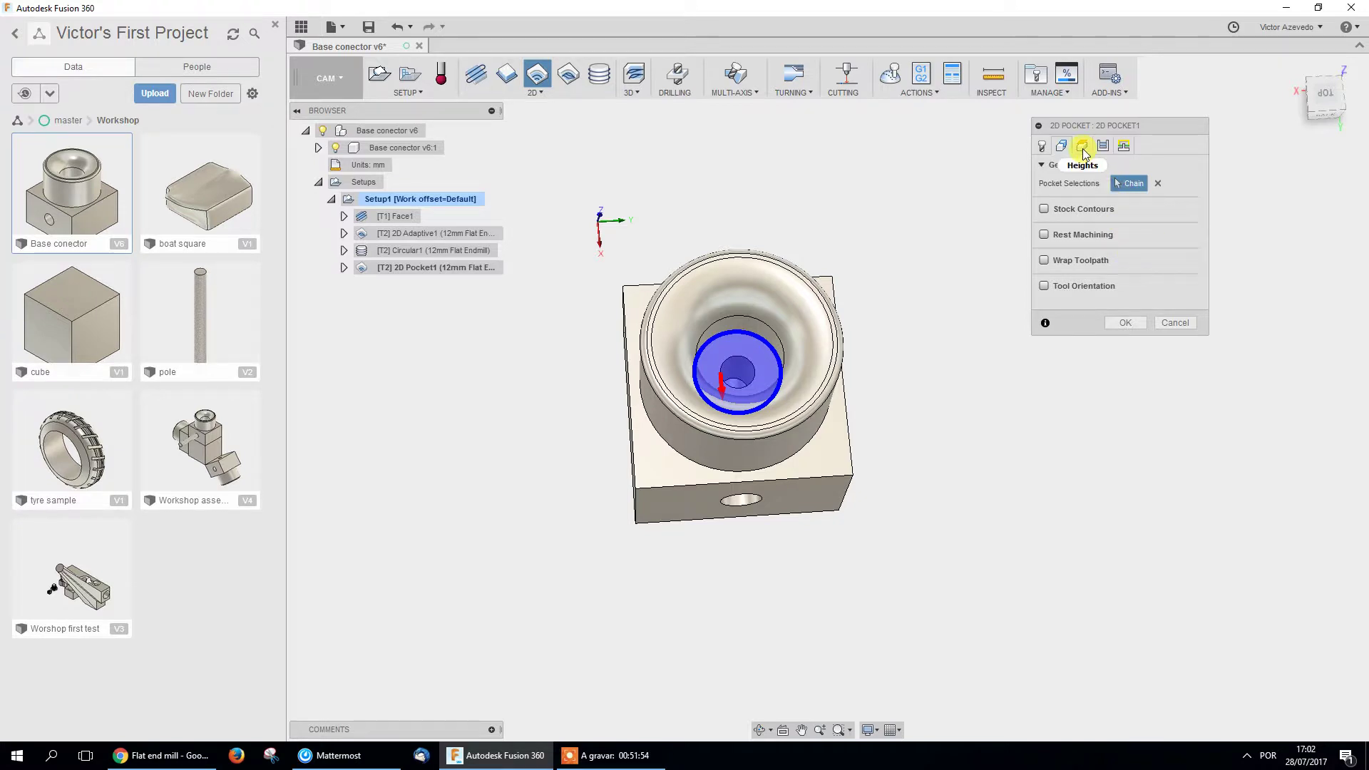
Set the pocket passes to a tolerance of 0.01 and a maximum stepover of 1, and turn off Stock to Leave.
click(1105, 146)
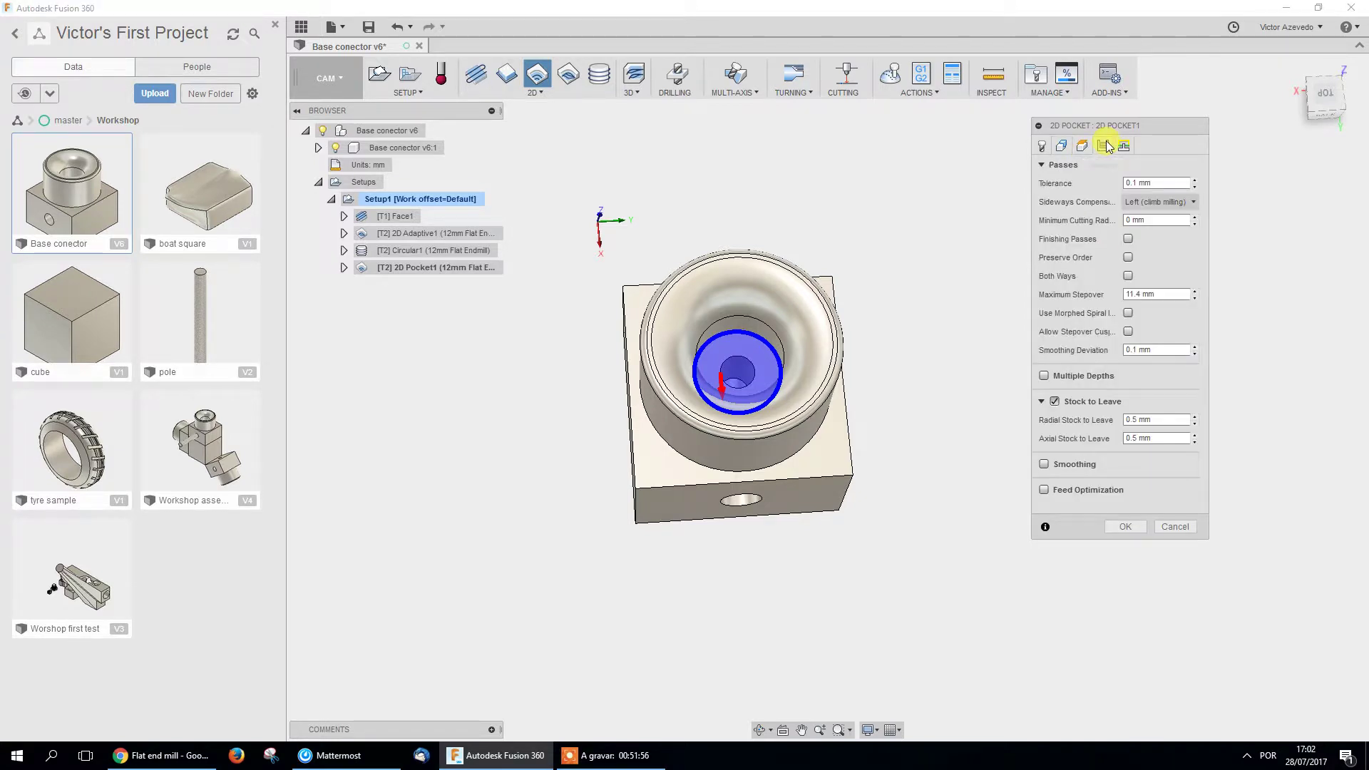
drag(1163, 183, 1136, 185)
key(BackSpace)
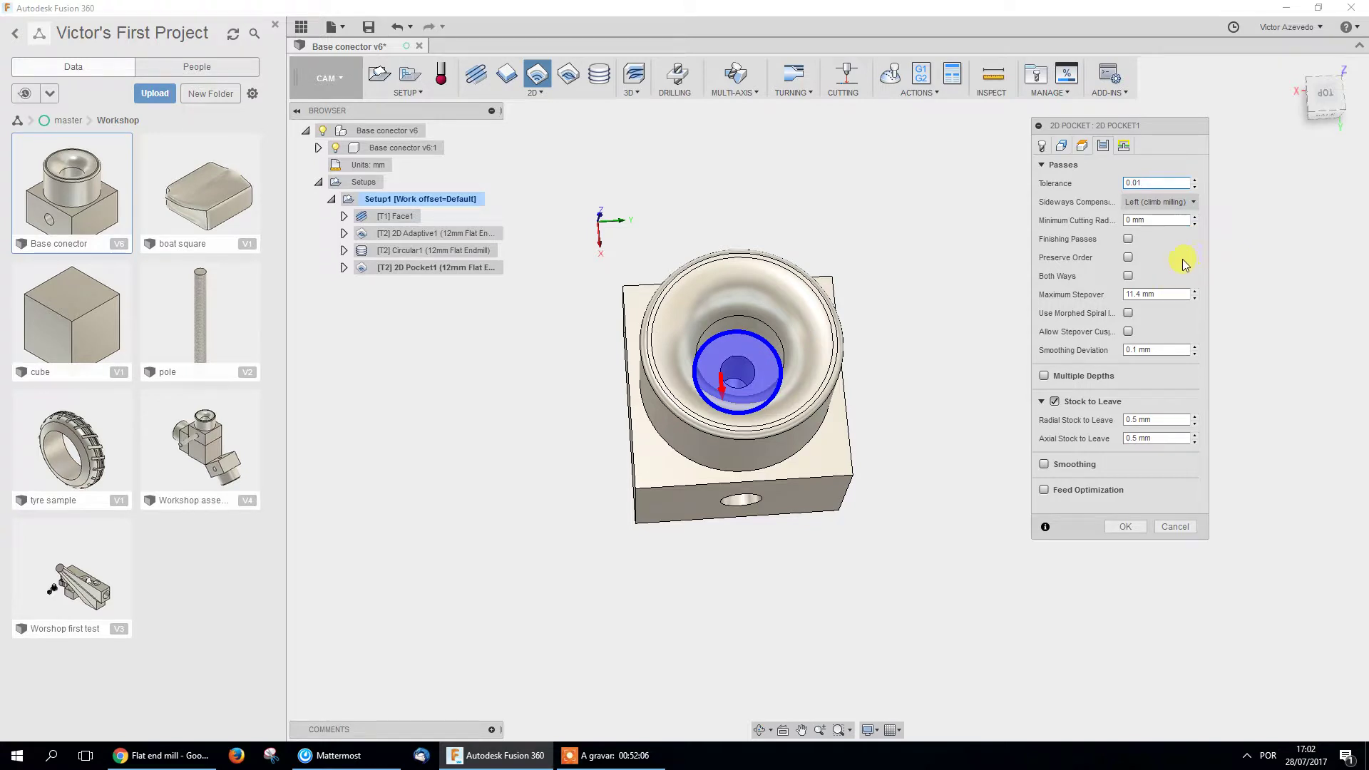
mouse_move(1168, 291)
click(1169, 293)
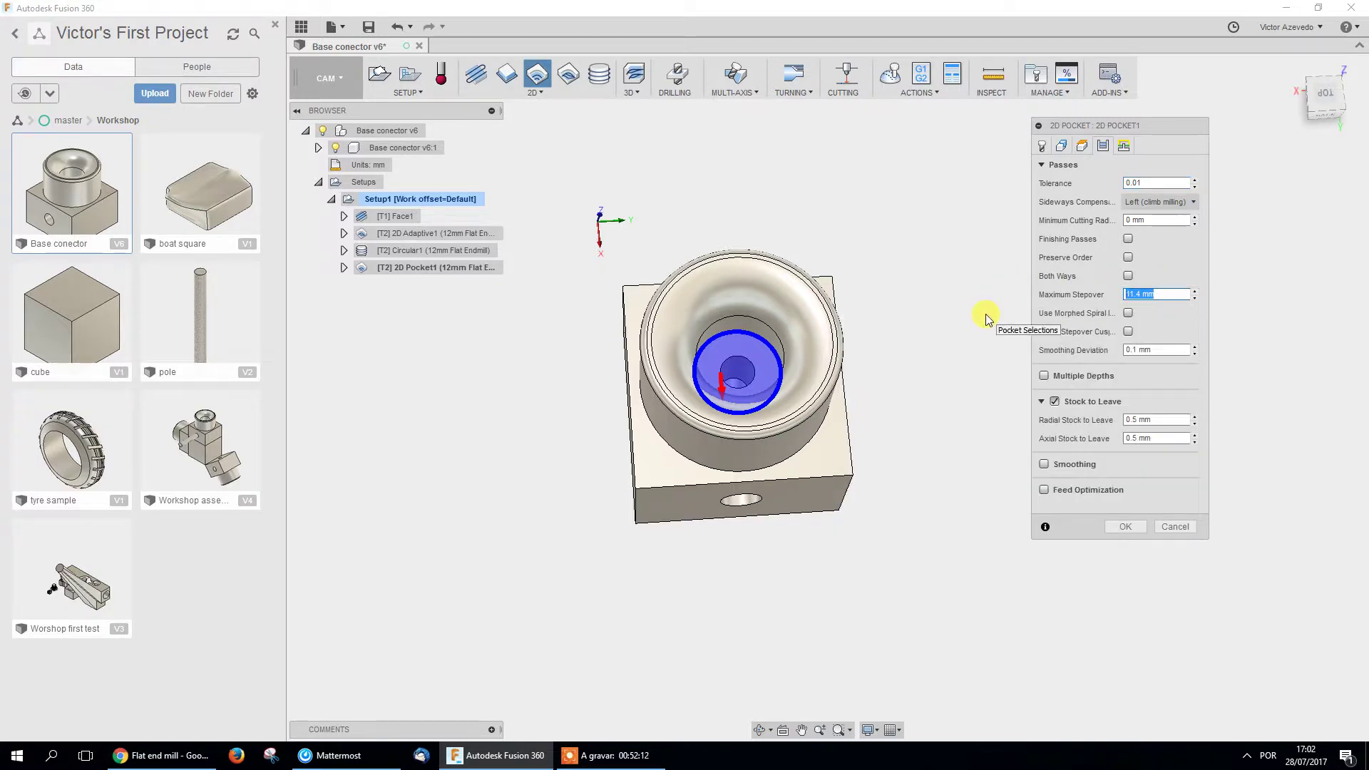
text(1)
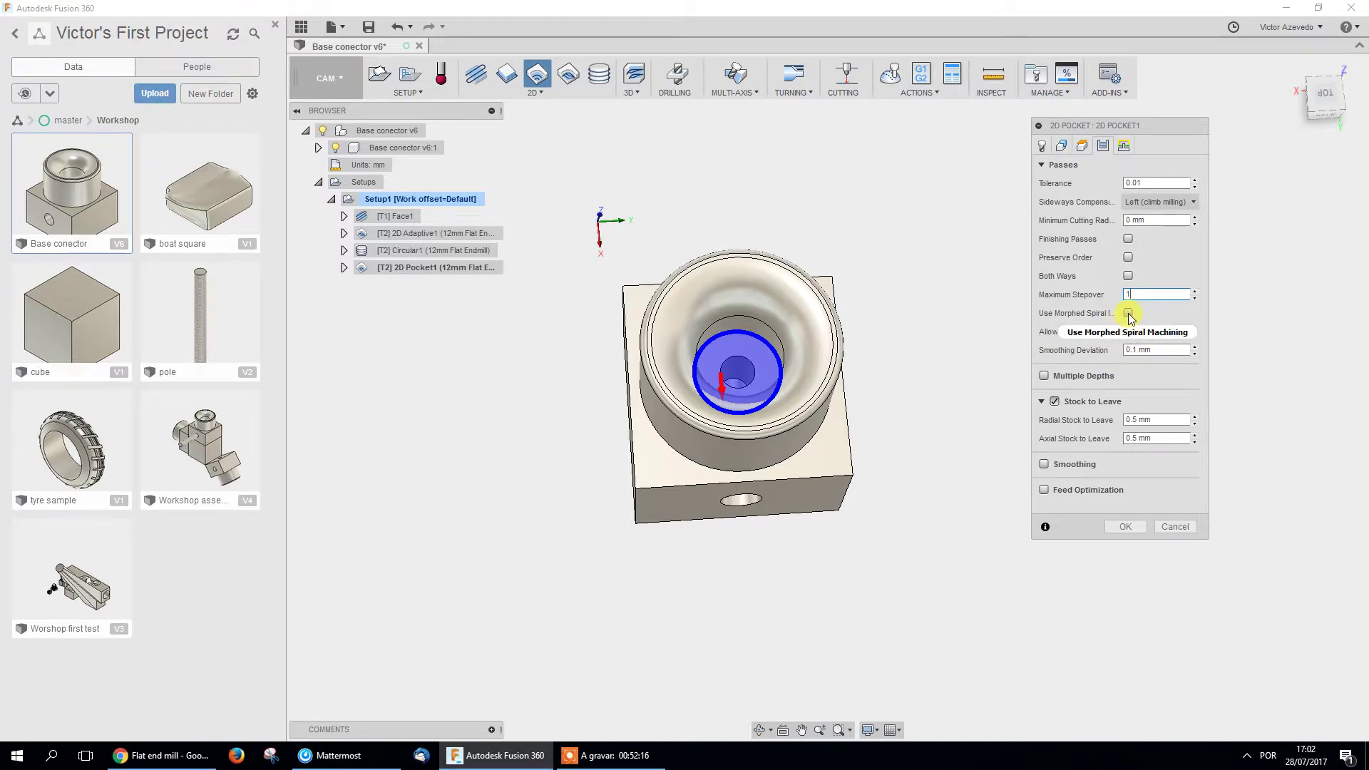
mouse_move(1129, 313)
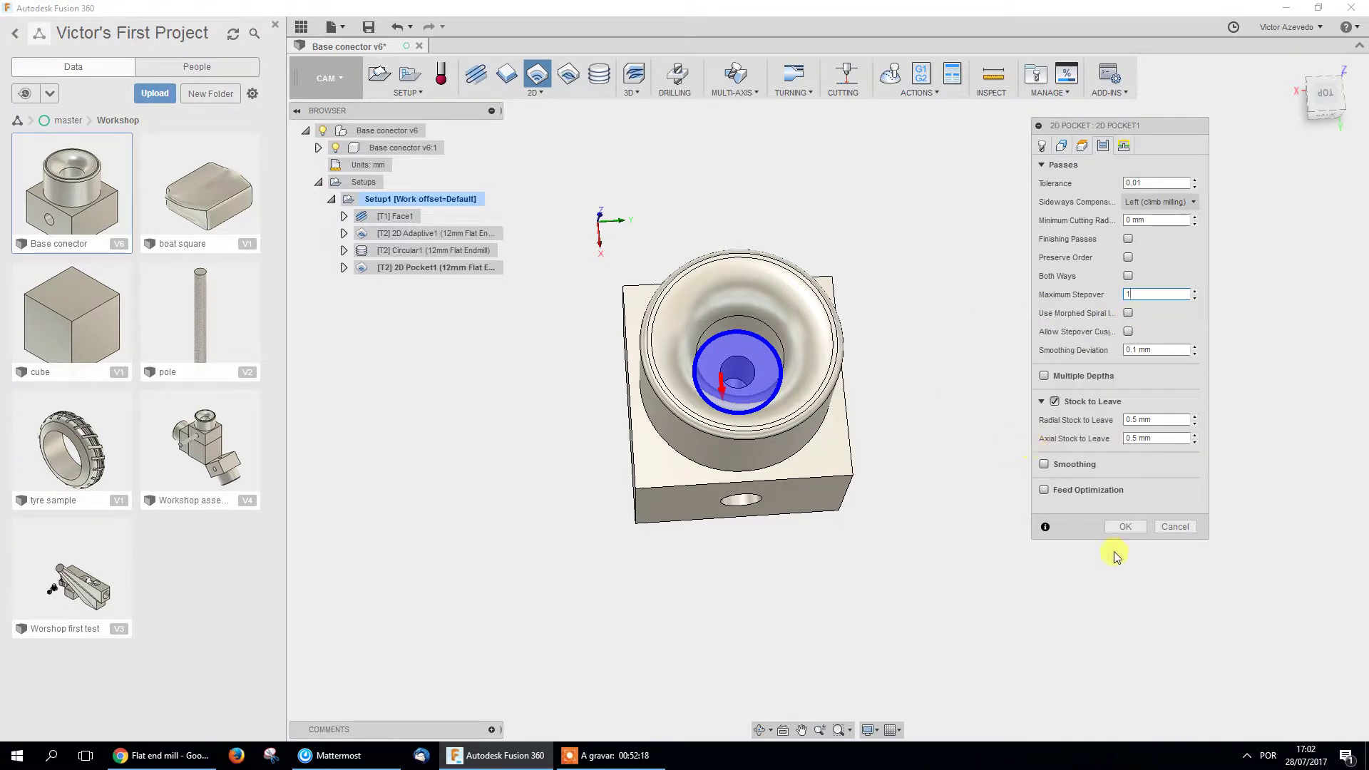
click(1056, 402)
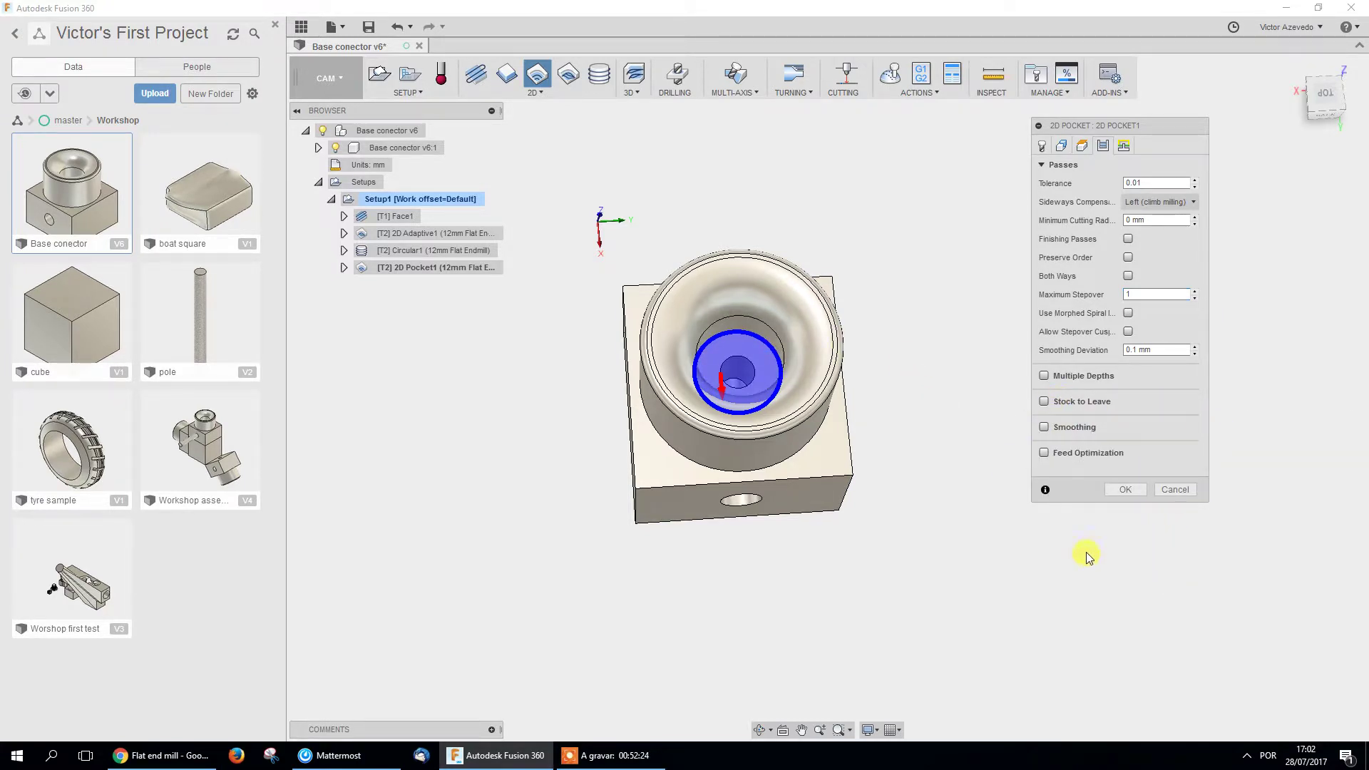
Review the pocket's linking options and available ramp types, keep the Helix ramp, and generate the toolpath.
click(1125, 147)
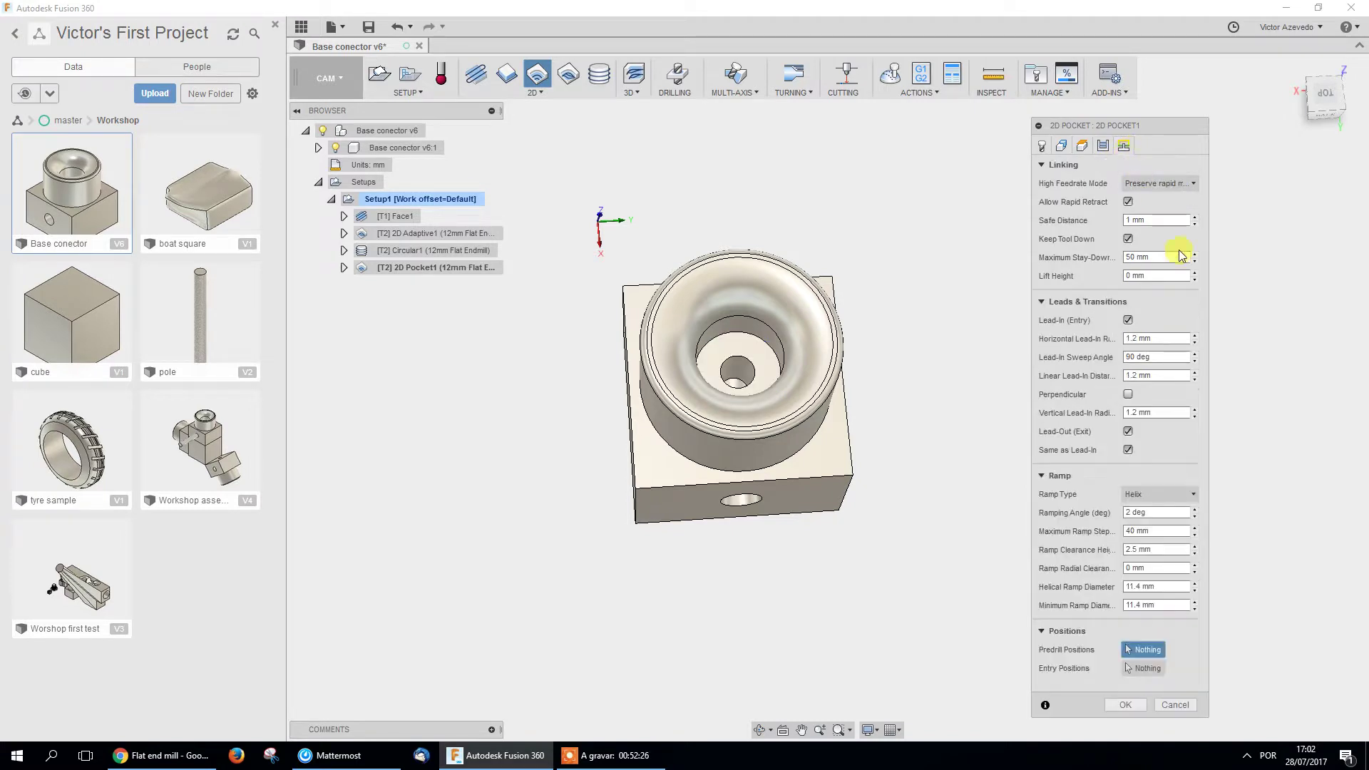
click(1190, 492)
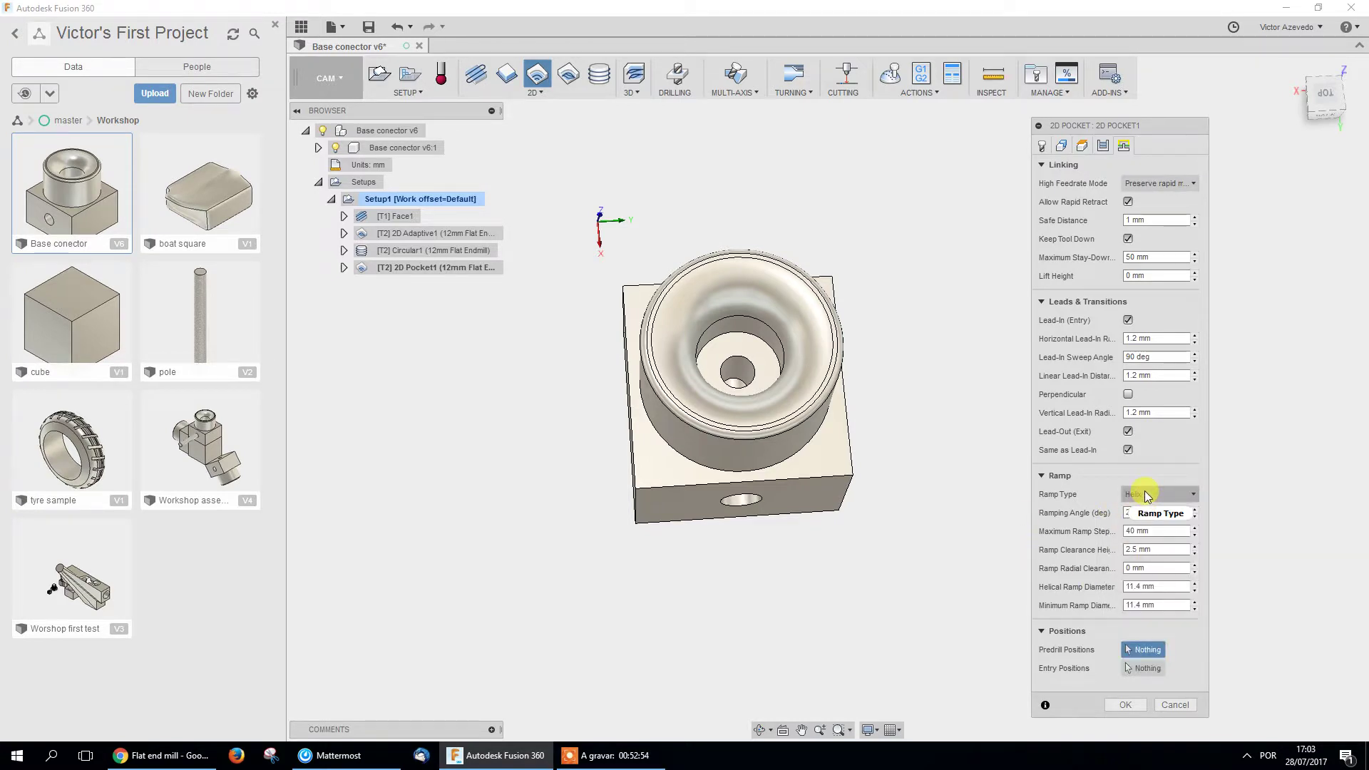
click(1144, 495)
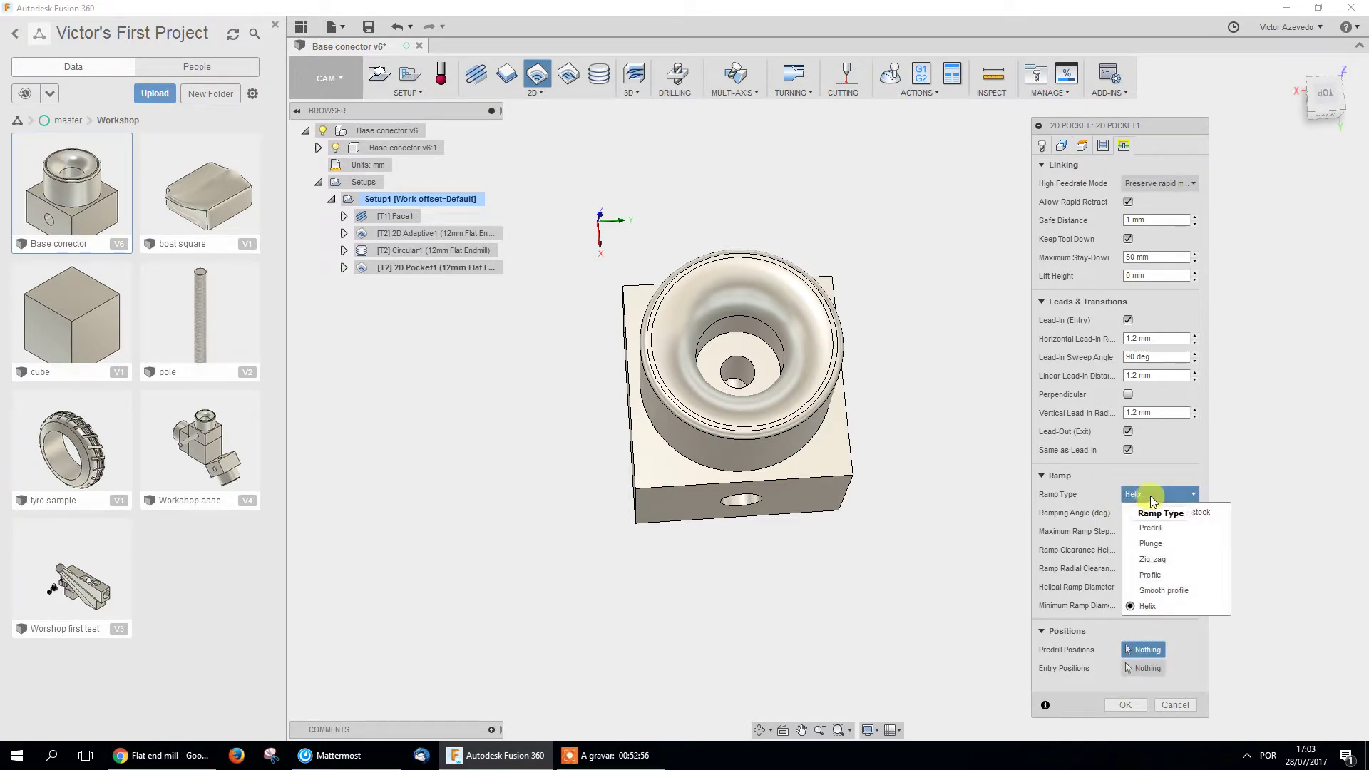
click(1153, 499)
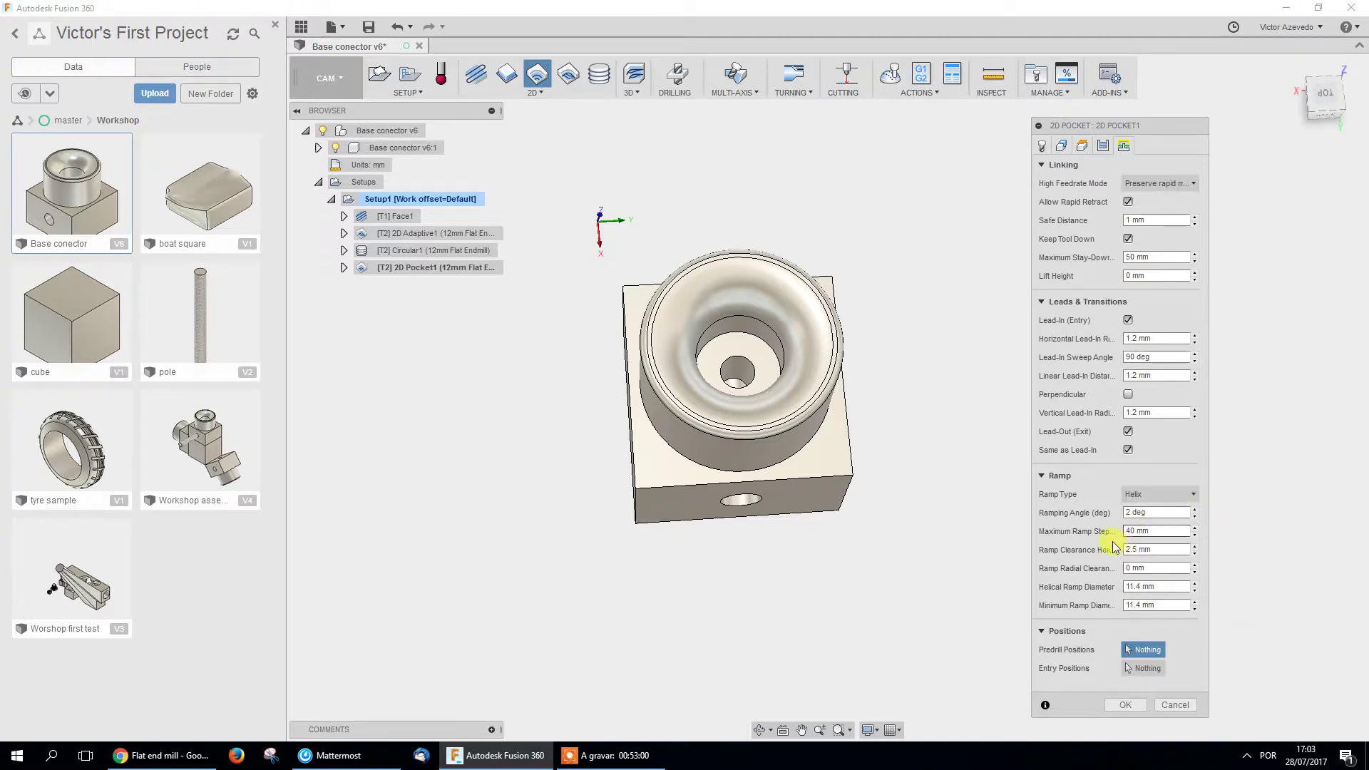
click(1127, 705)
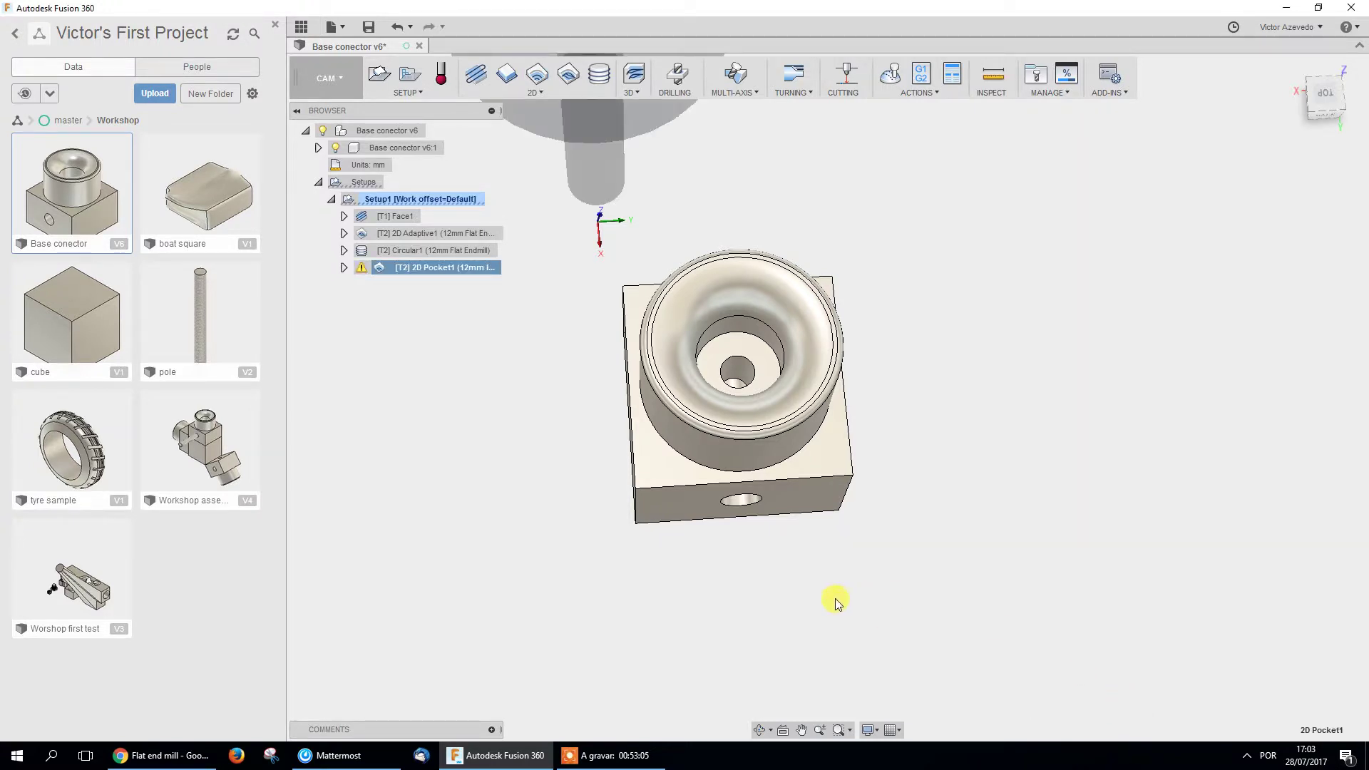
Read the message log of the 2D Pocket operation, then reopen the operation to check its tool settings and accept it.
click(358, 271)
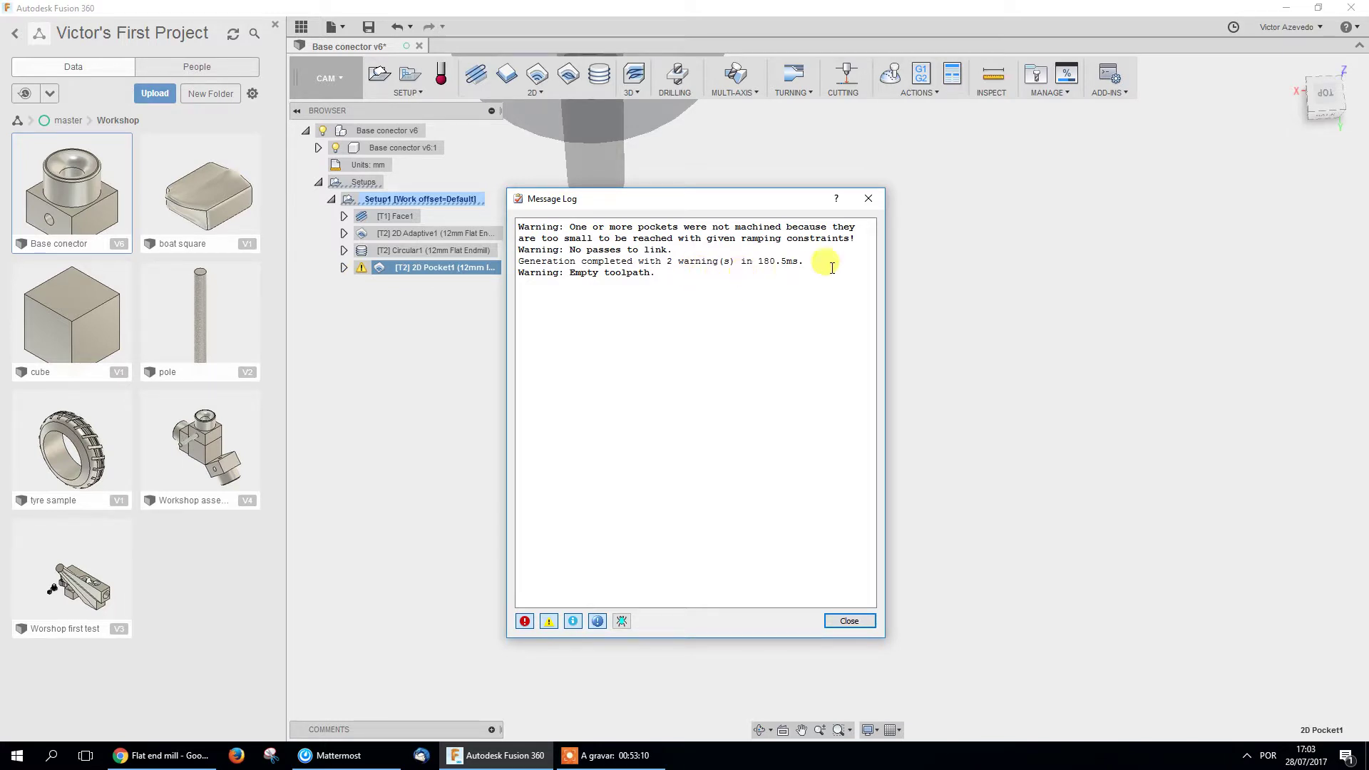
click(870, 199)
right_click(457, 268)
click(486, 277)
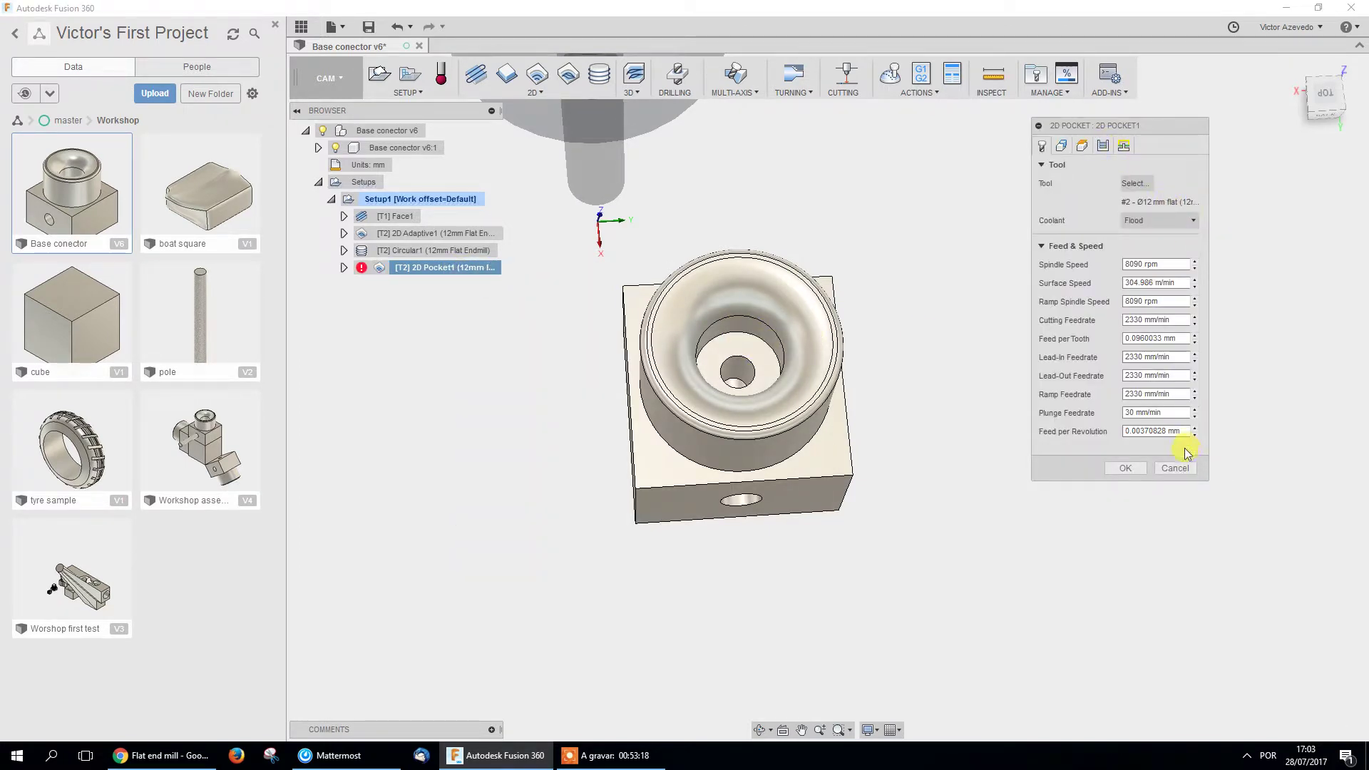
click(1125, 468)
Measure the radius of the circular floor edge inside the central bore and close the measurement.
click(993, 77)
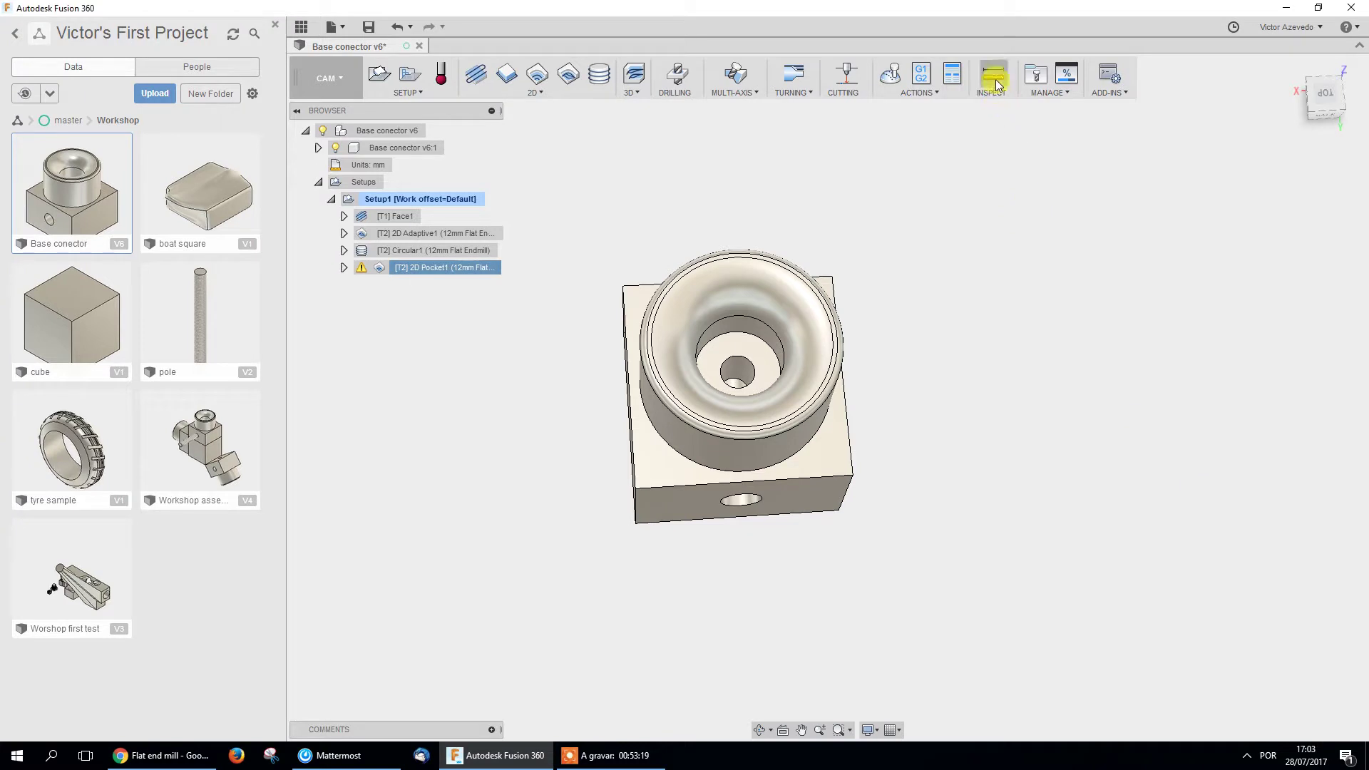
click(768, 348)
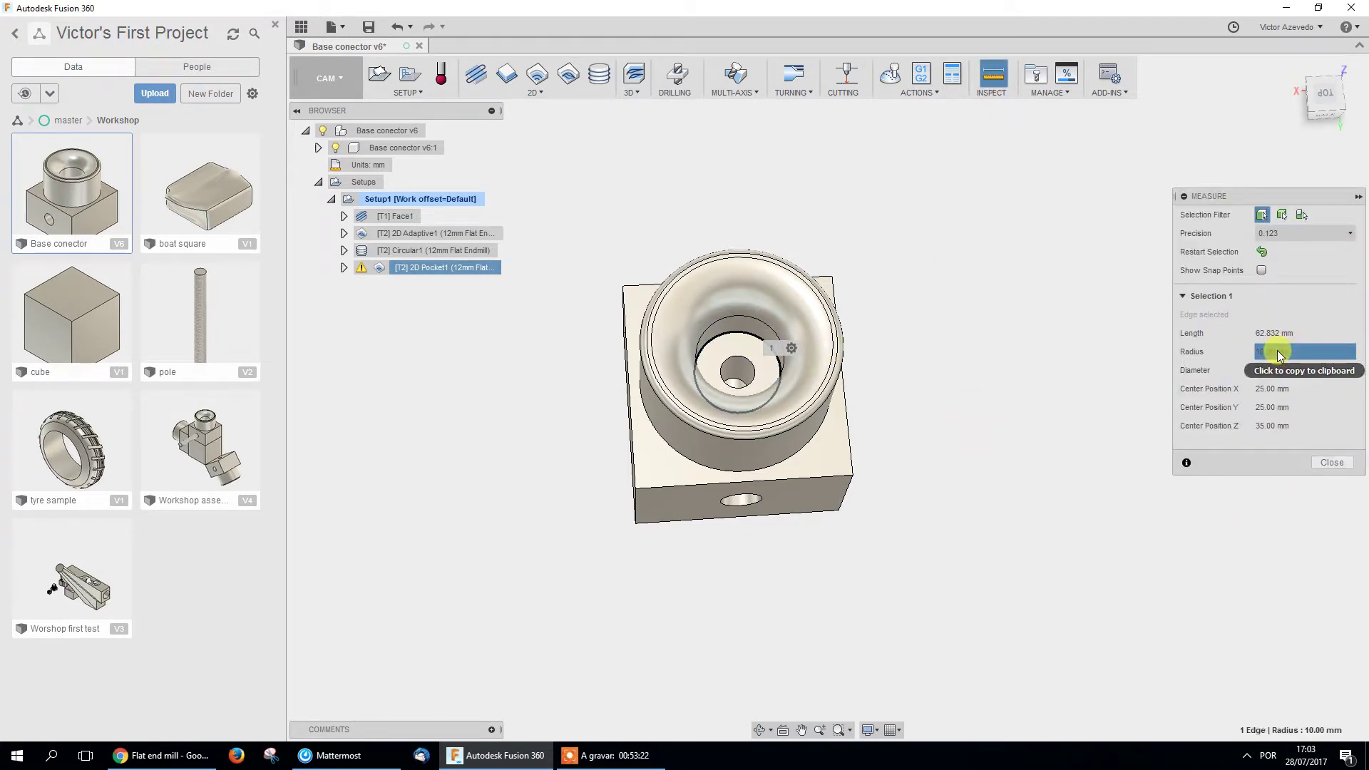
click(1331, 462)
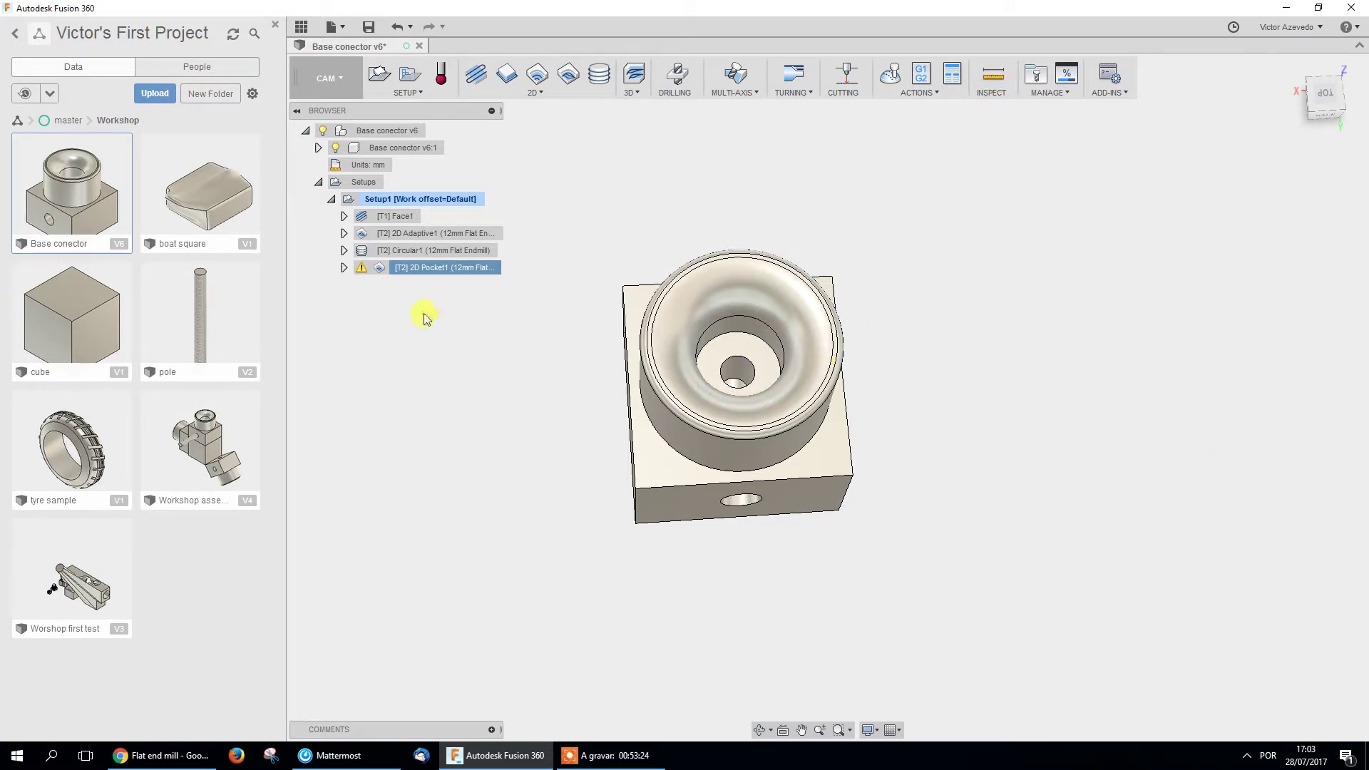
Reopen the 2D Pocket operation to review its linking and passes settings, and close it without changes.
right_click(434, 274)
click(443, 280)
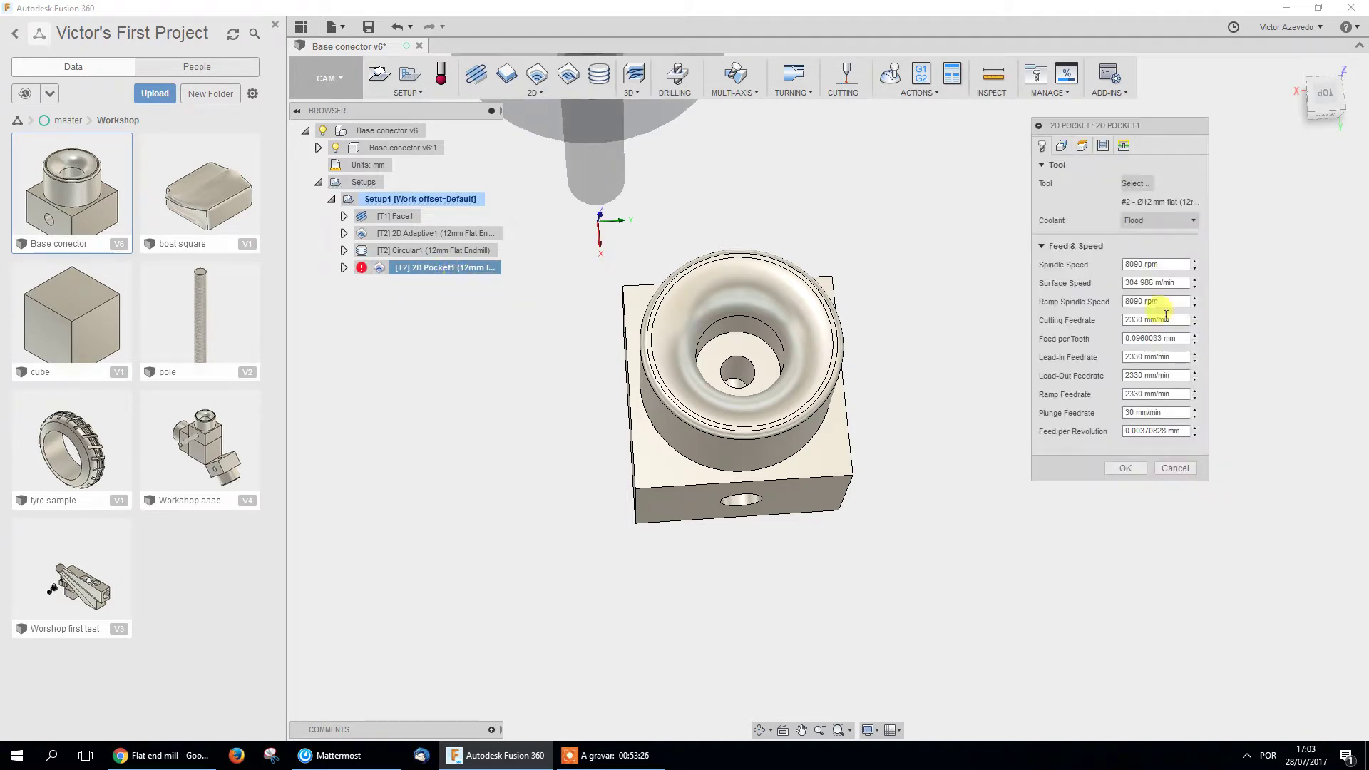
click(1123, 145)
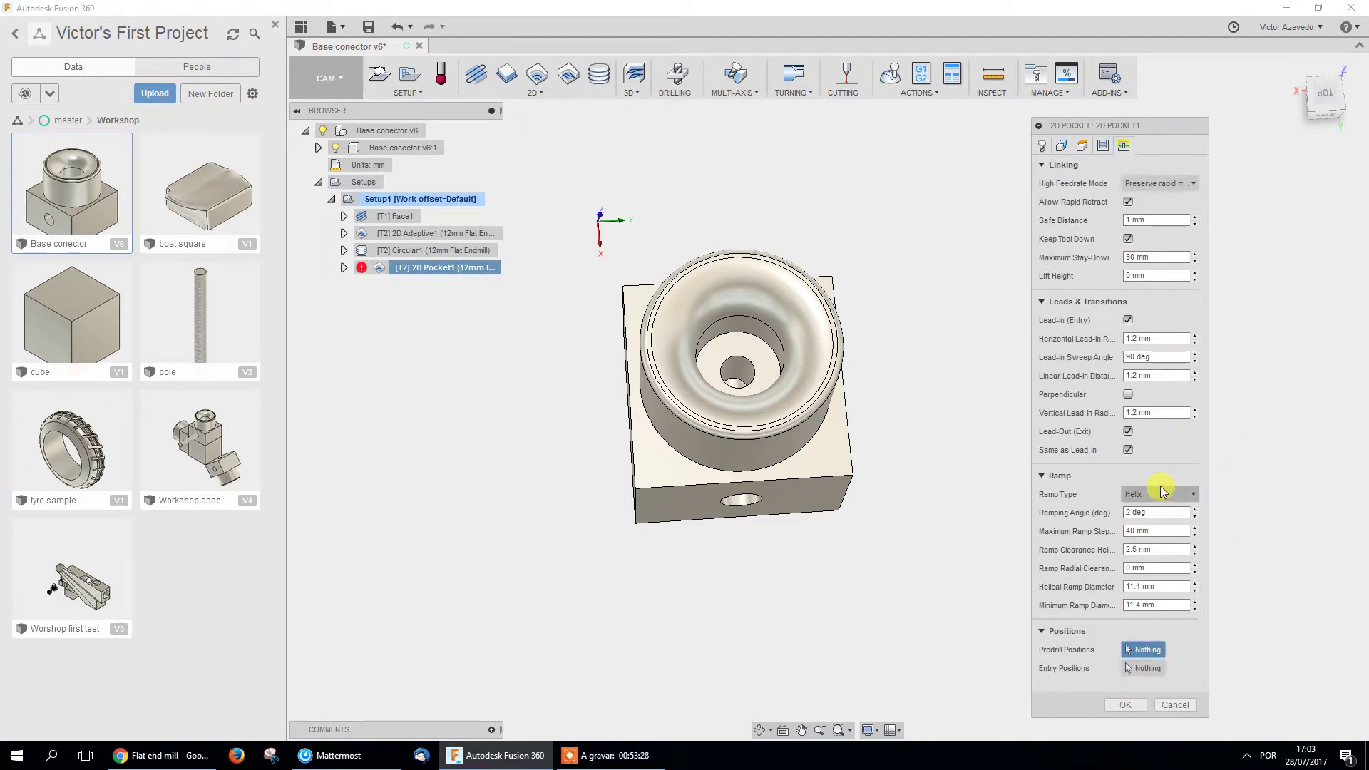
click(1170, 276)
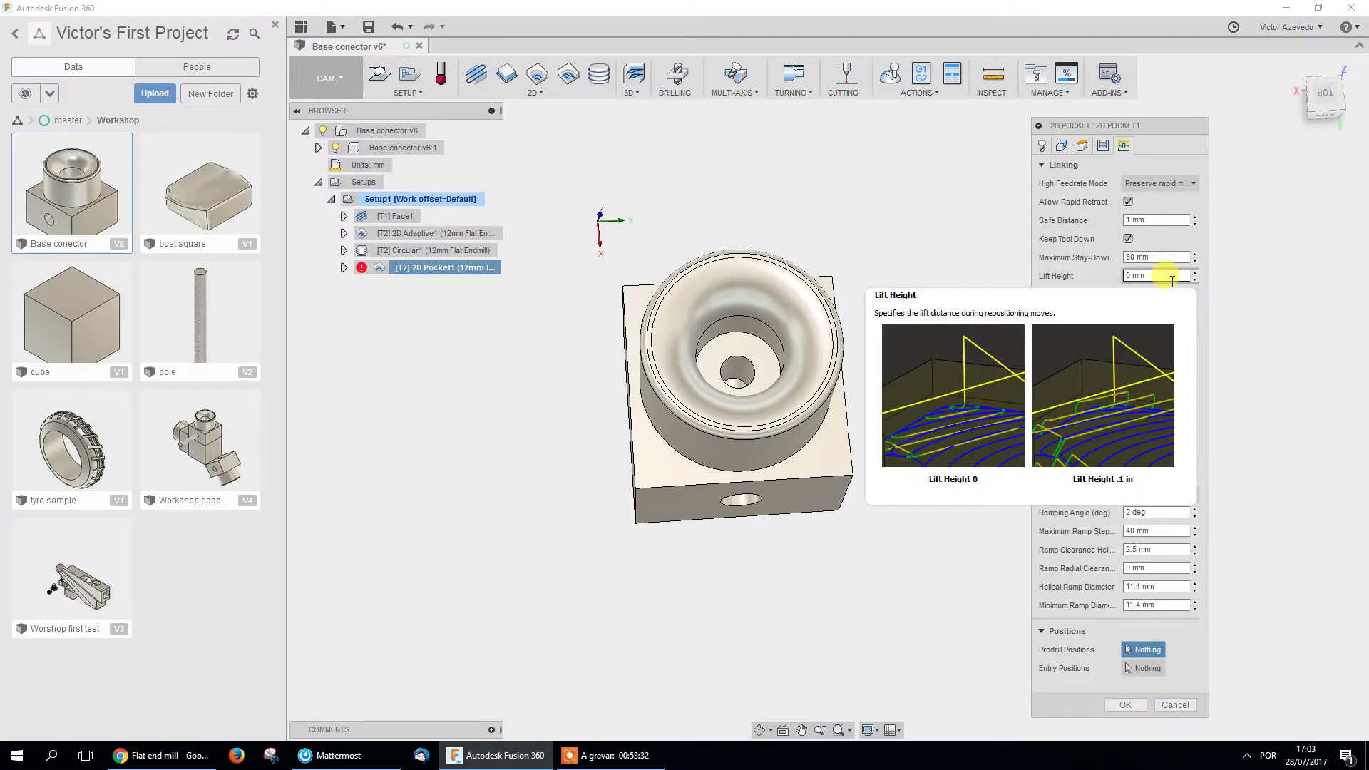
click(1103, 145)
click(1175, 490)
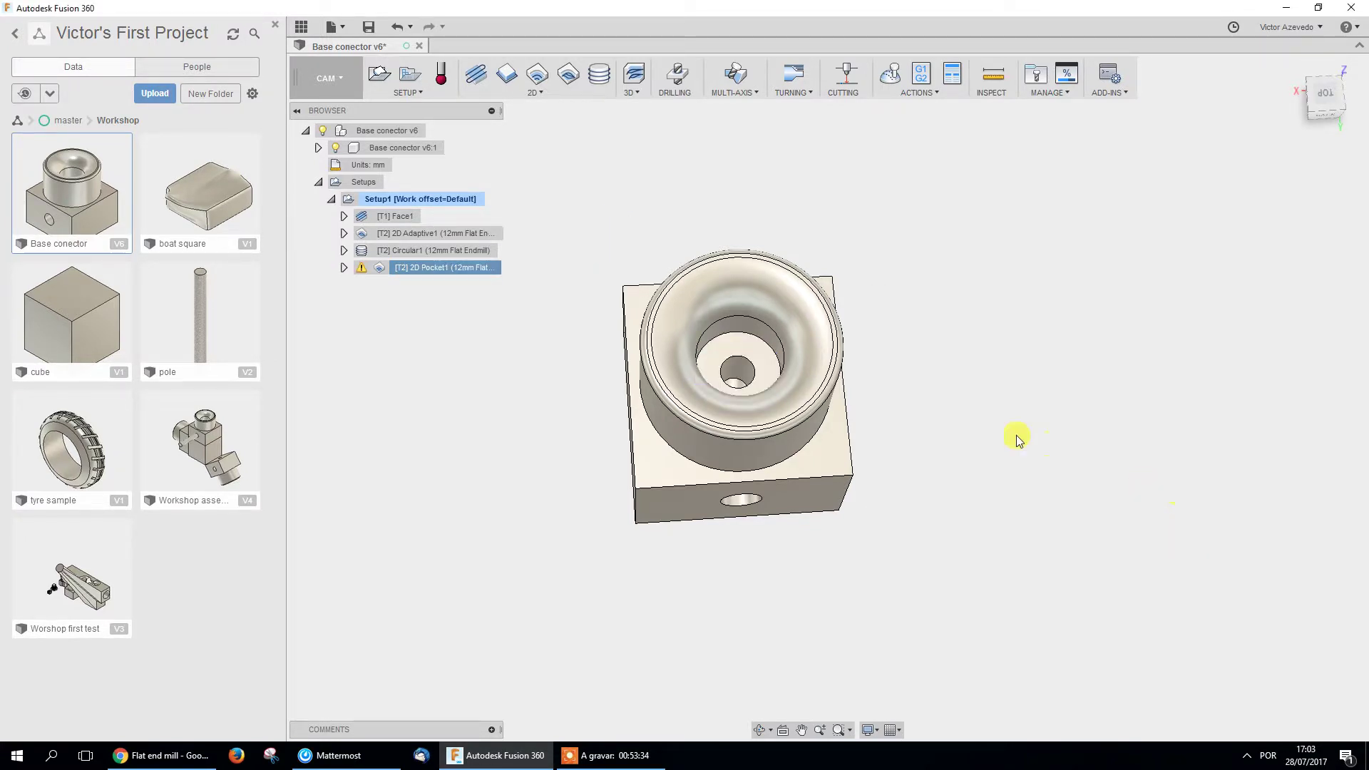
Delete the existing 2D Pocket operation from Setup1.
click(536, 77)
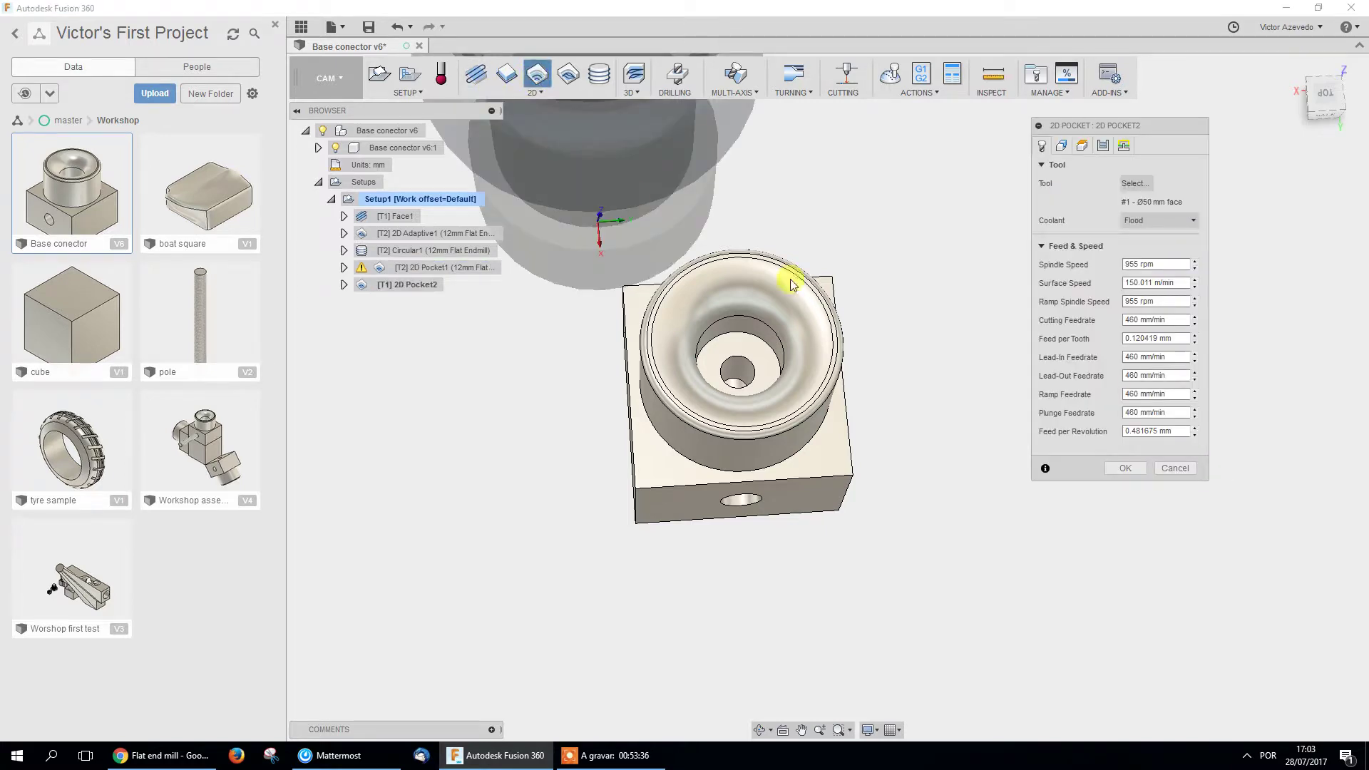
click(1178, 470)
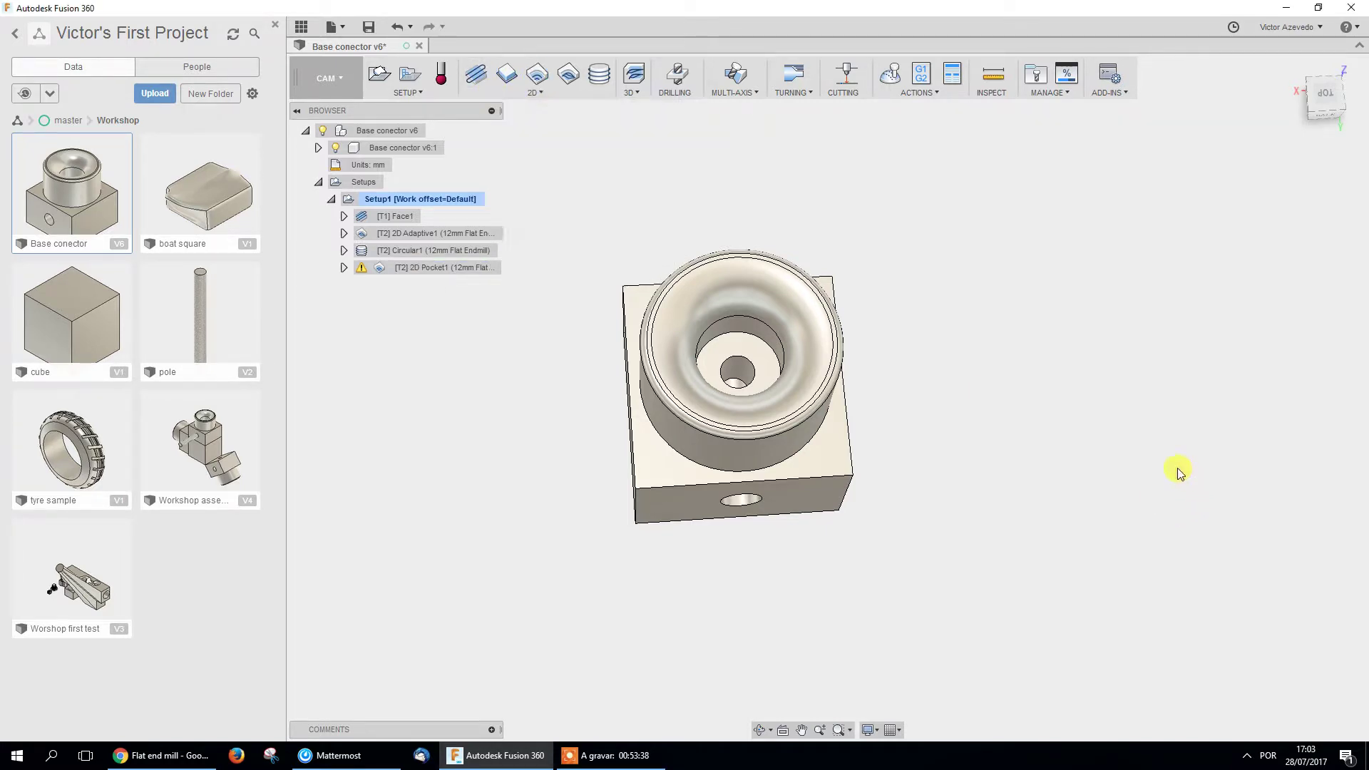
click(428, 267)
key(Delete)
Create a 2D Pocket operation with the 12 mm flat endmill, using the circular floor edge of the central bore as the pocket contour.
click(536, 75)
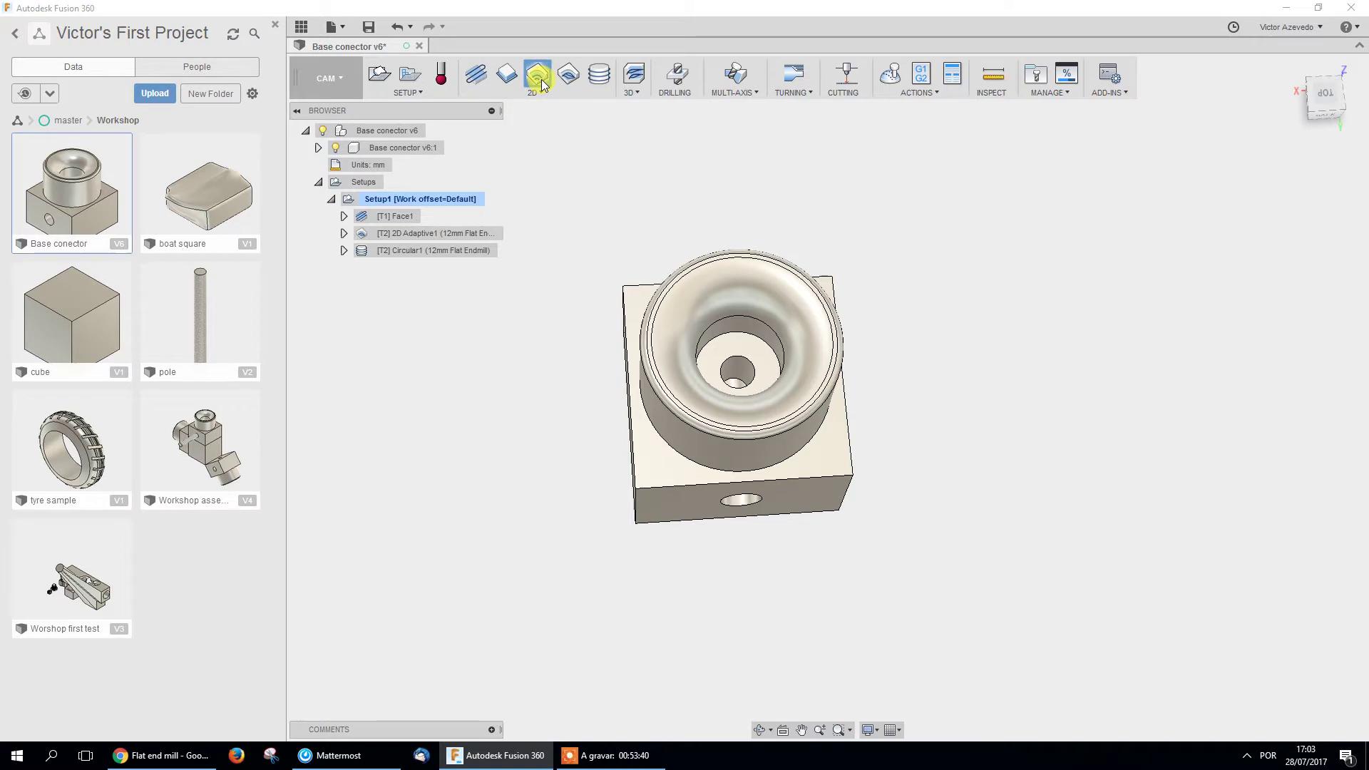
click(1135, 183)
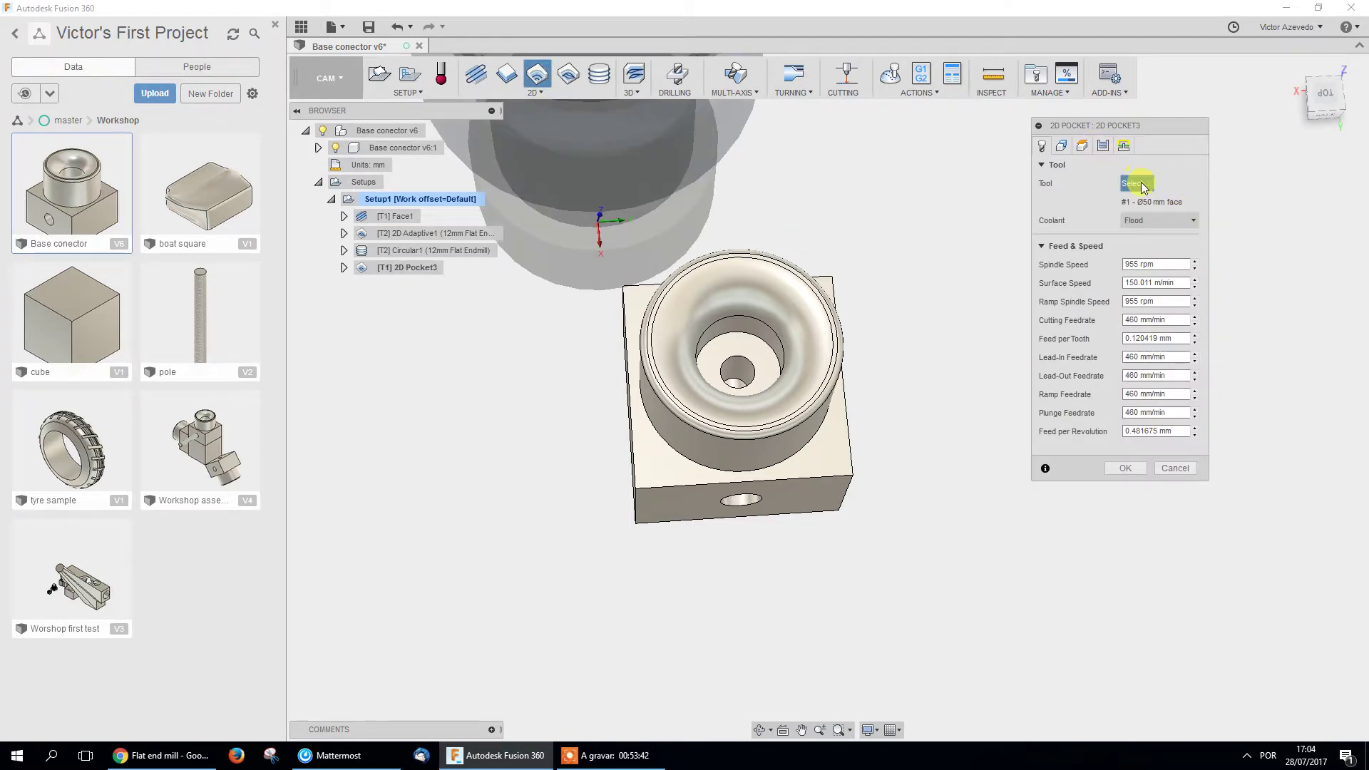
click(763, 211)
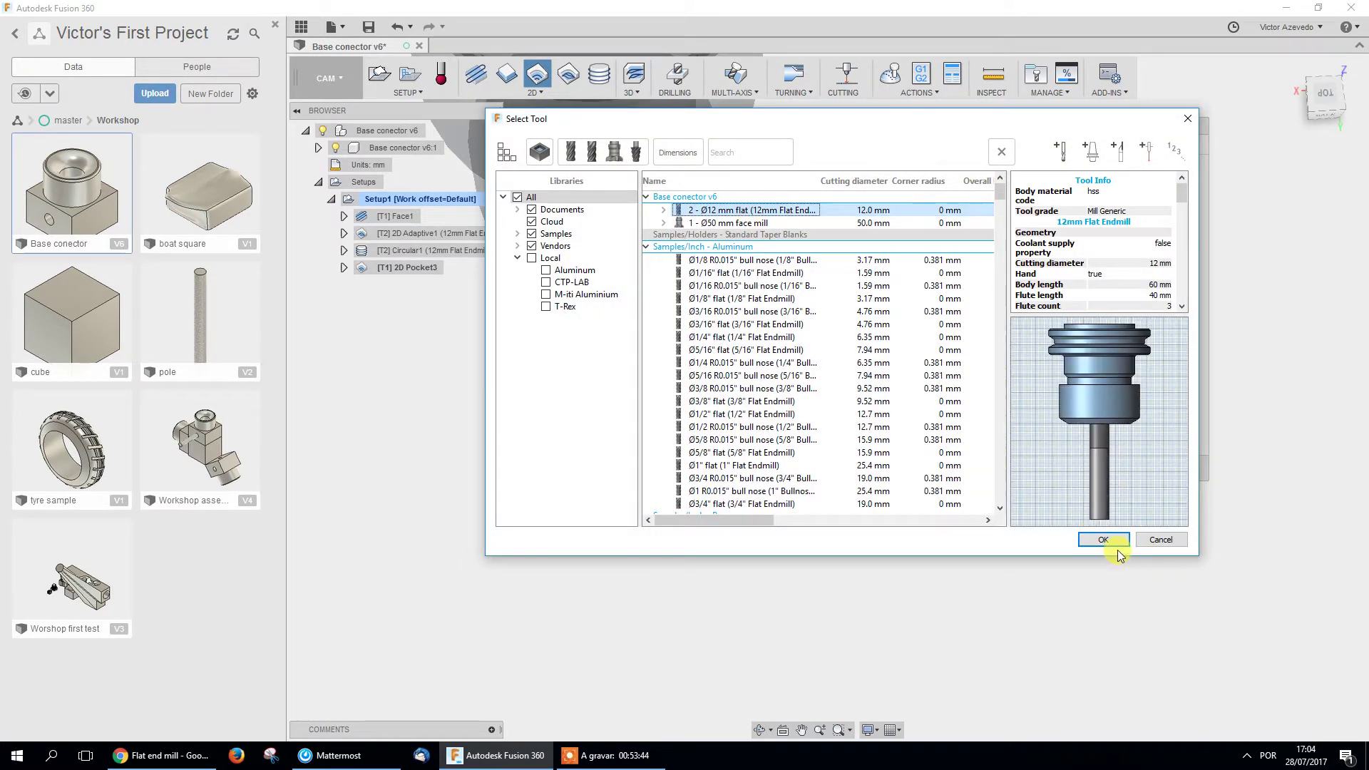
click(1103, 540)
click(1061, 146)
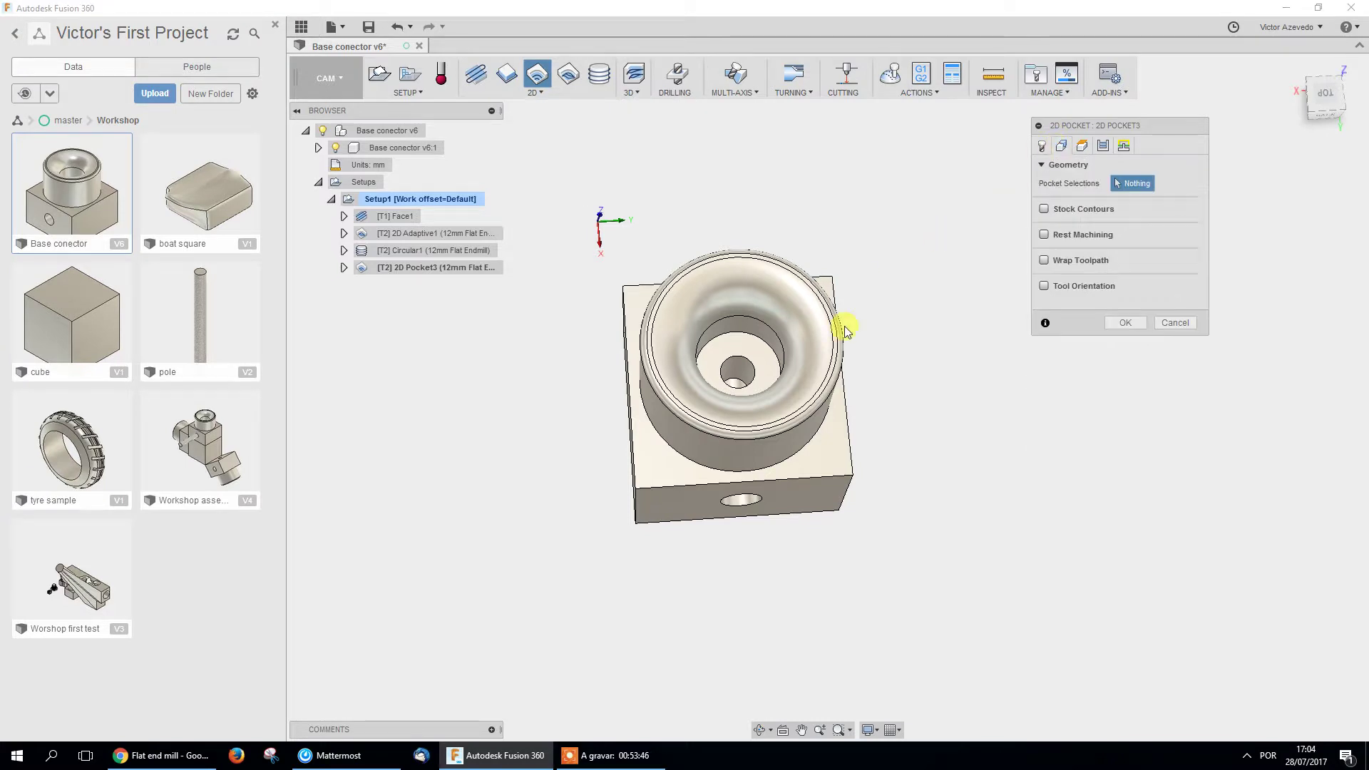
click(752, 341)
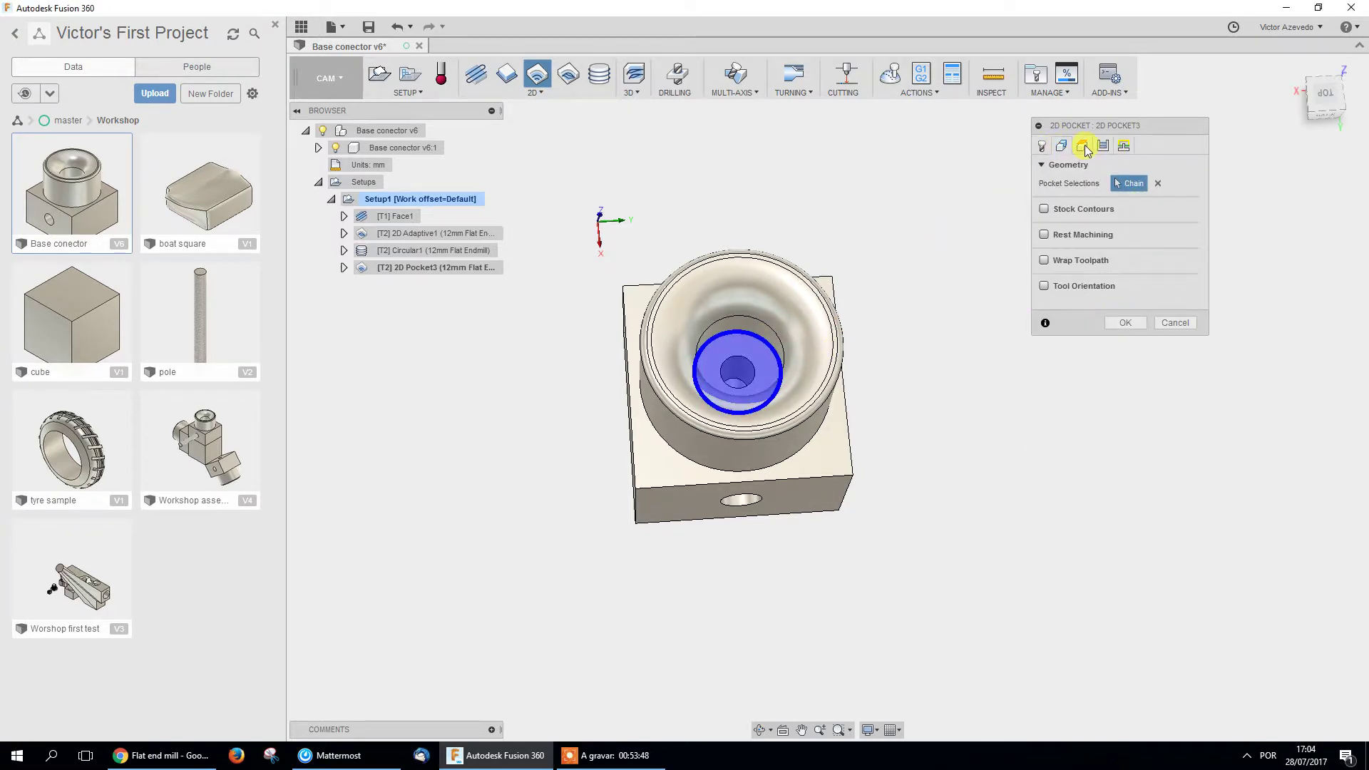
Turn off Stock to Leave, set the pocket's maximum stepover to 1 mm, keep the linking defaults and generate the toolpath.
click(1104, 146)
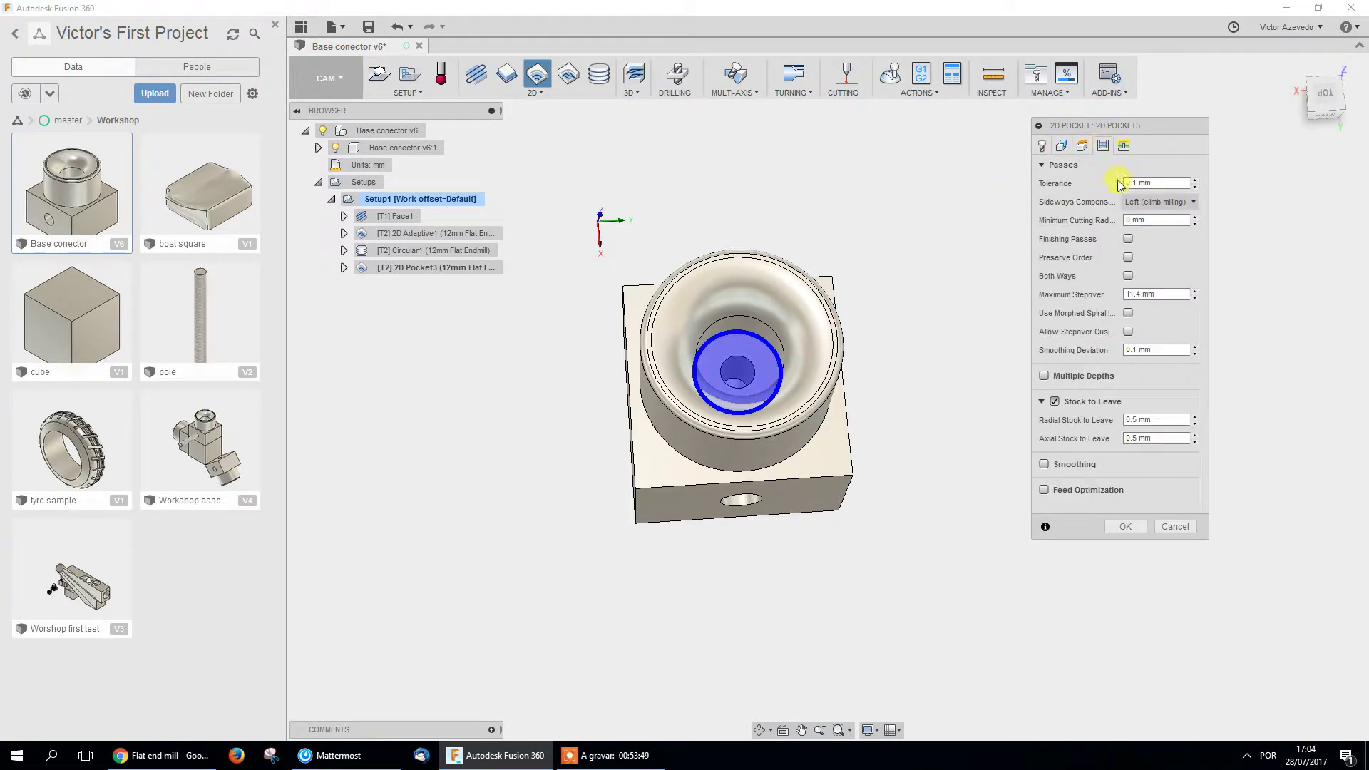
click(1055, 402)
click(1172, 293)
text(0.)
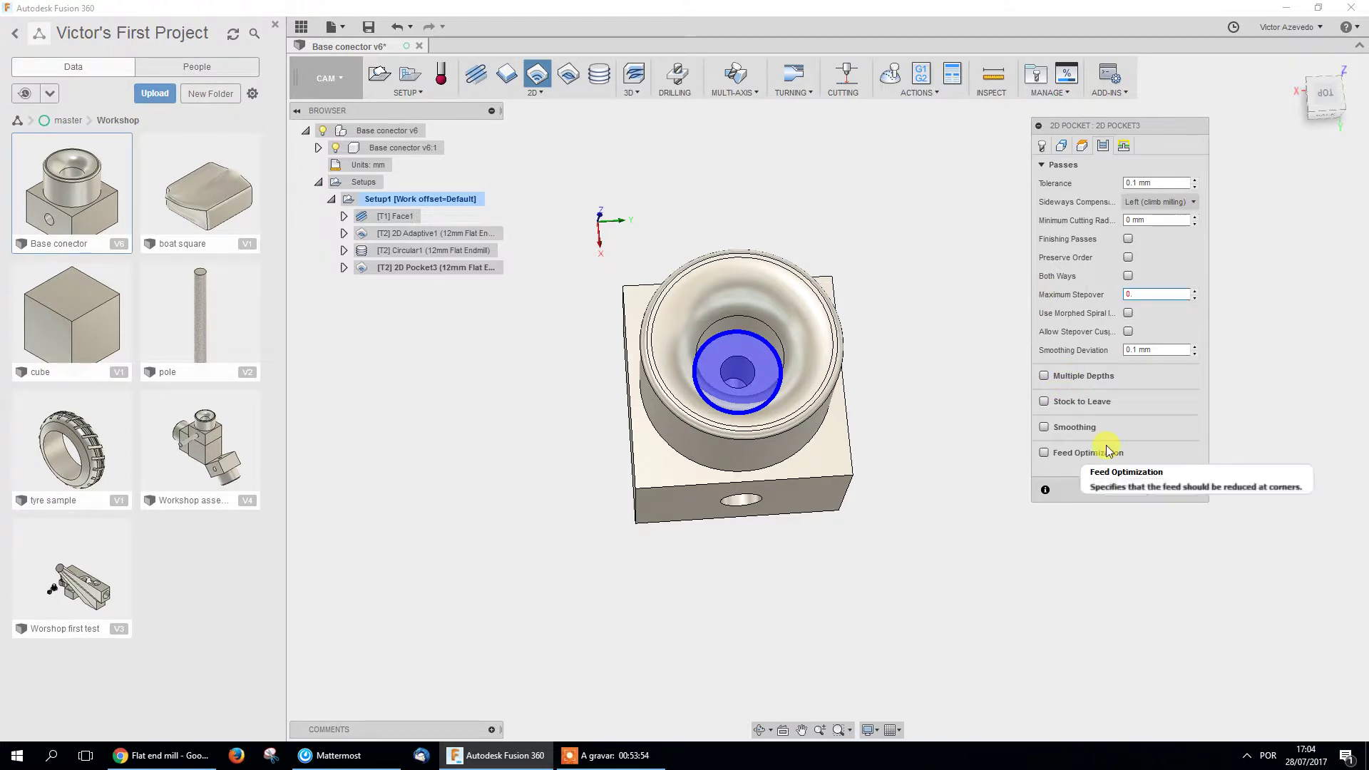
key(BackSpace)
text(1)
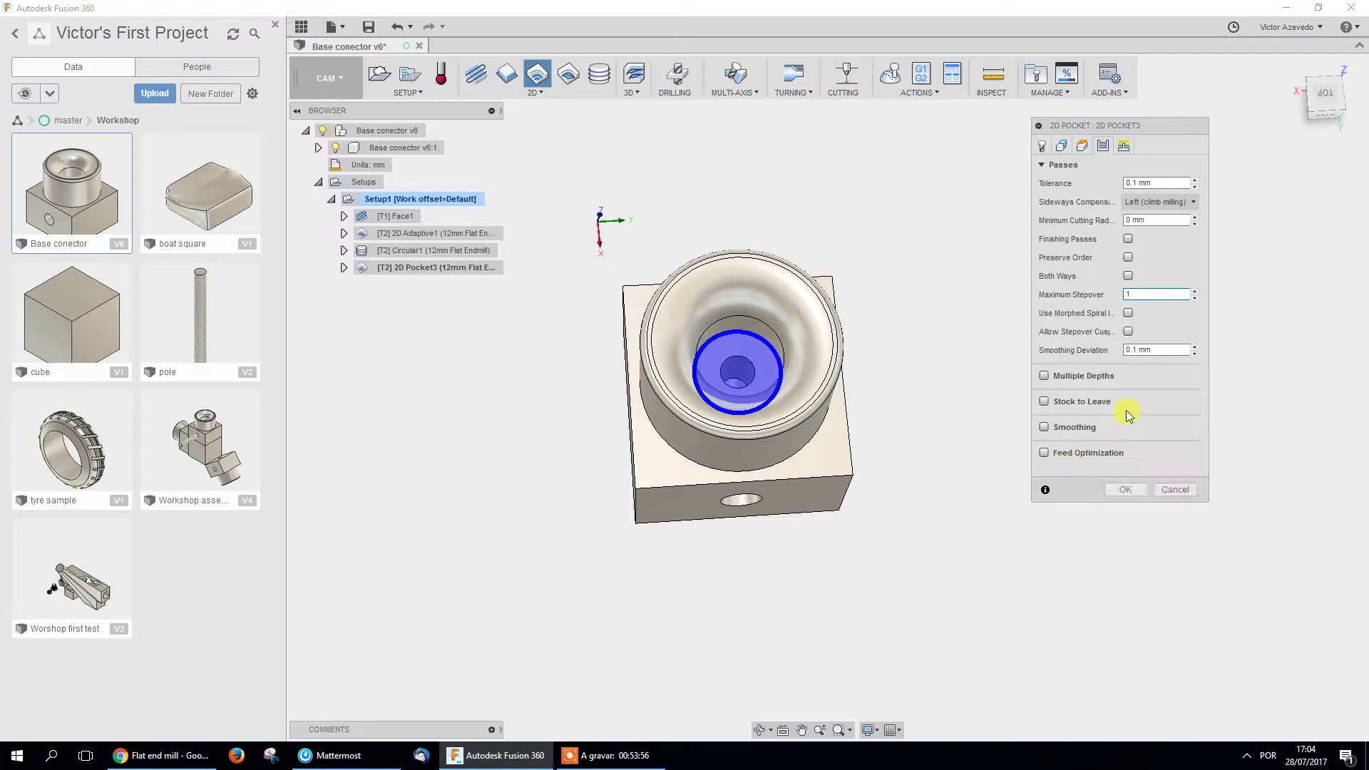
click(1124, 146)
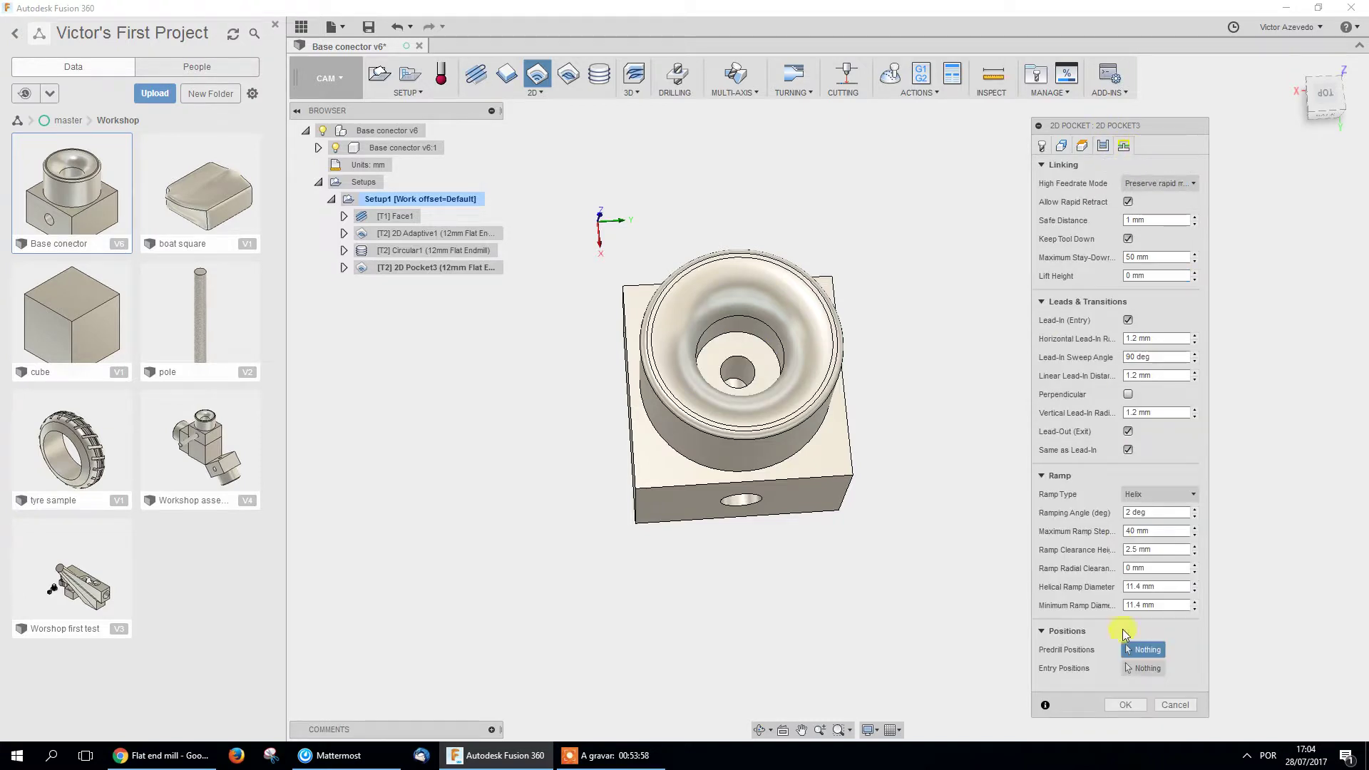
click(1126, 705)
Set the 2D Pocket's ramping angle to 1 degree, regenerate the toolpath and read its message log.
right_click(431, 269)
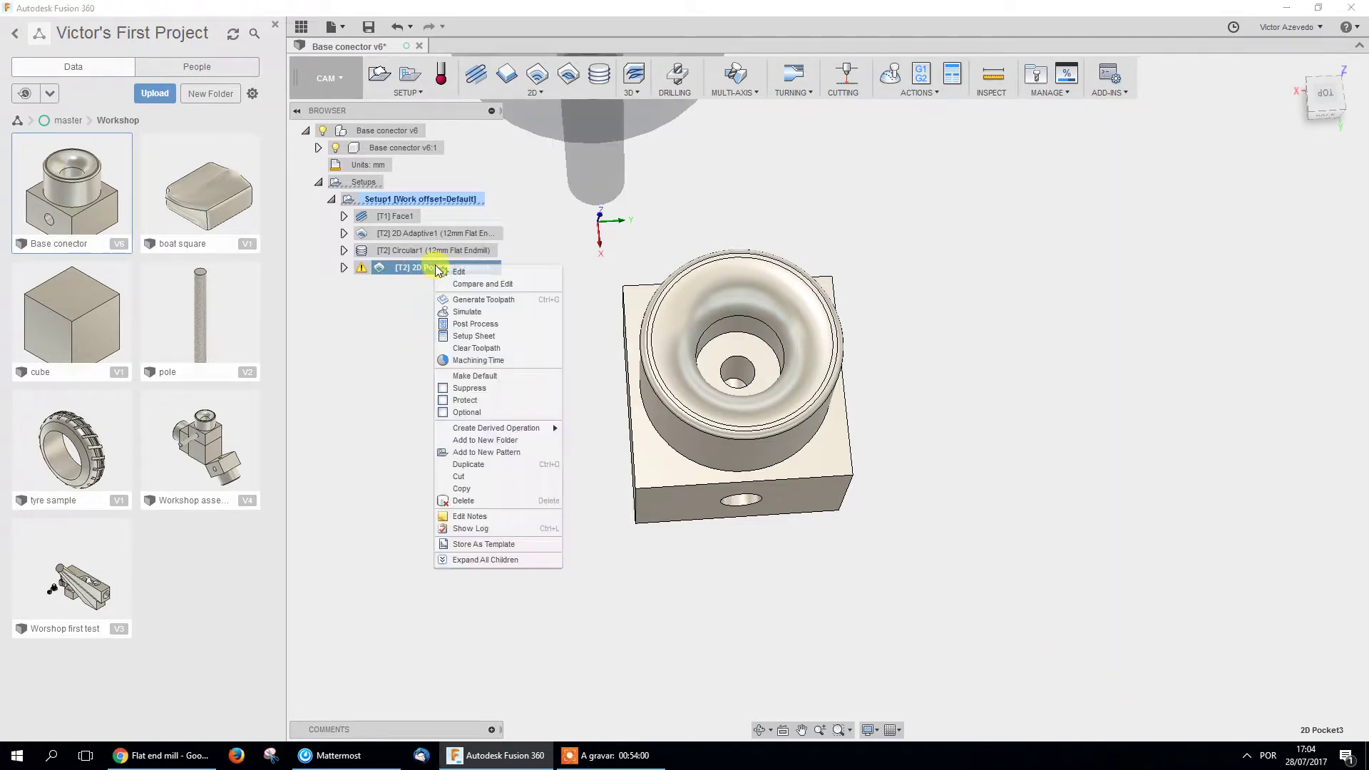
click(413, 271)
right_click(424, 274)
click(438, 279)
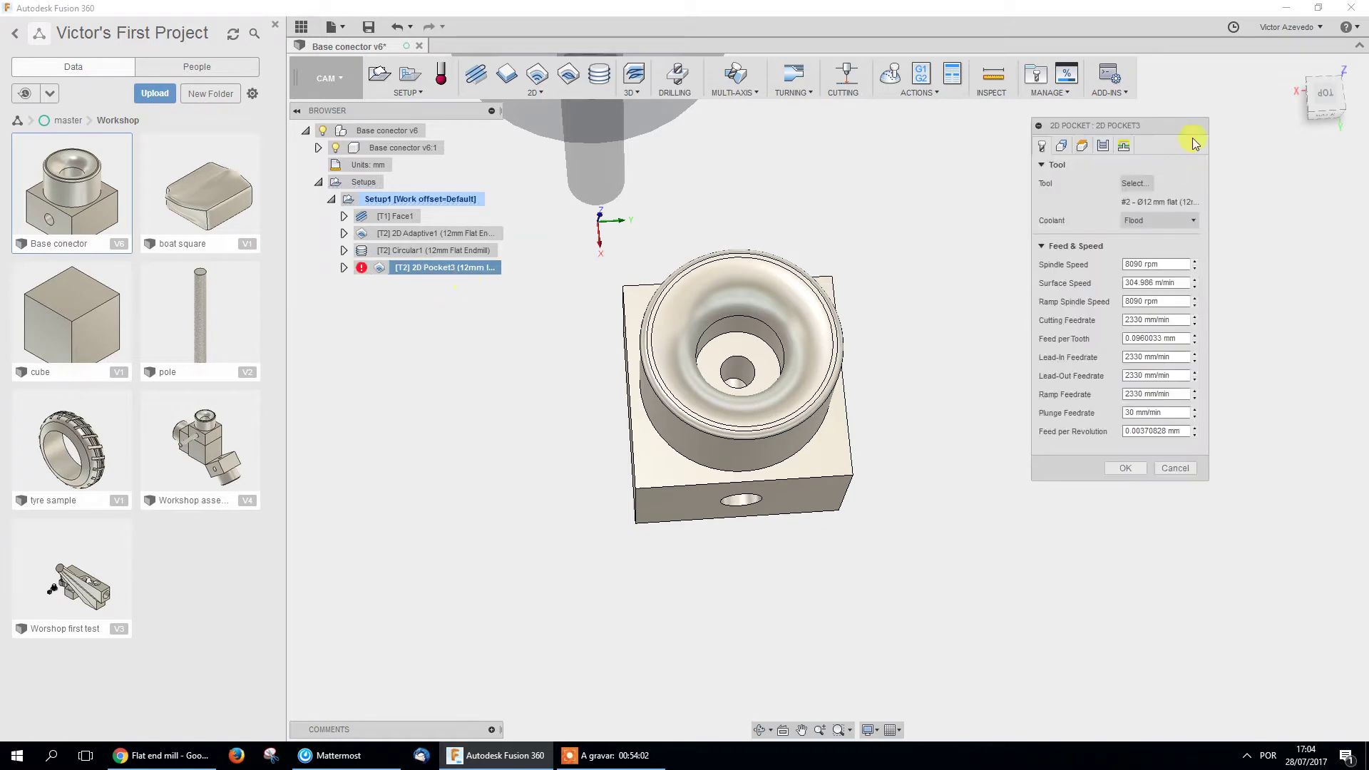
click(1124, 145)
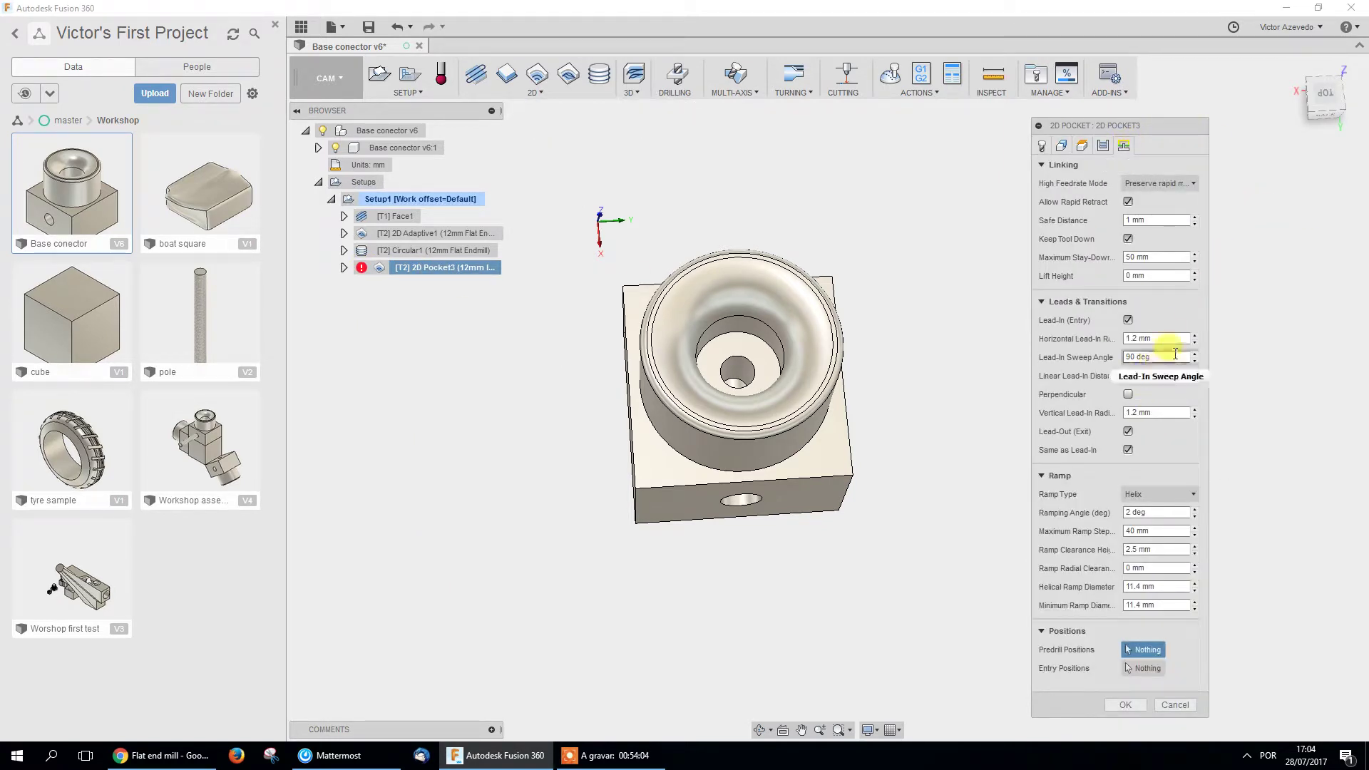
click(1141, 512)
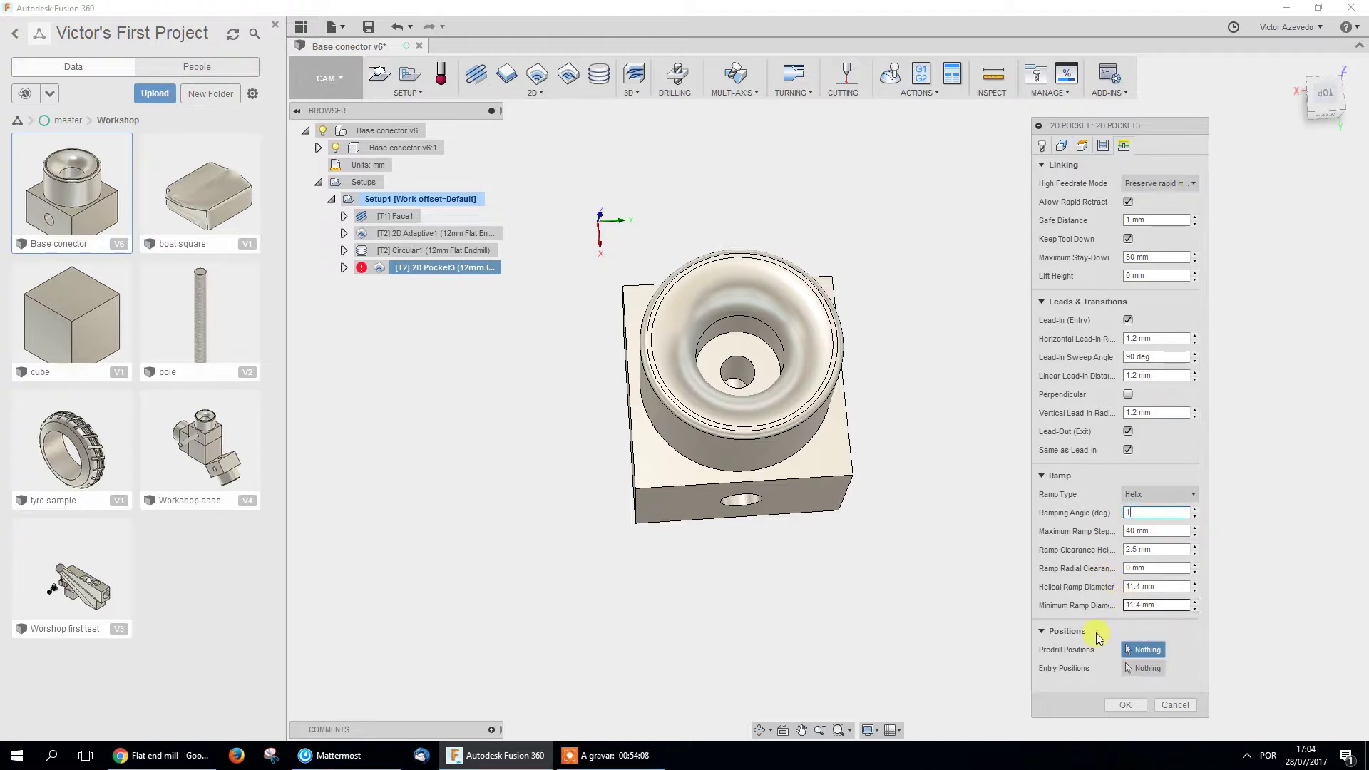
click(1125, 703)
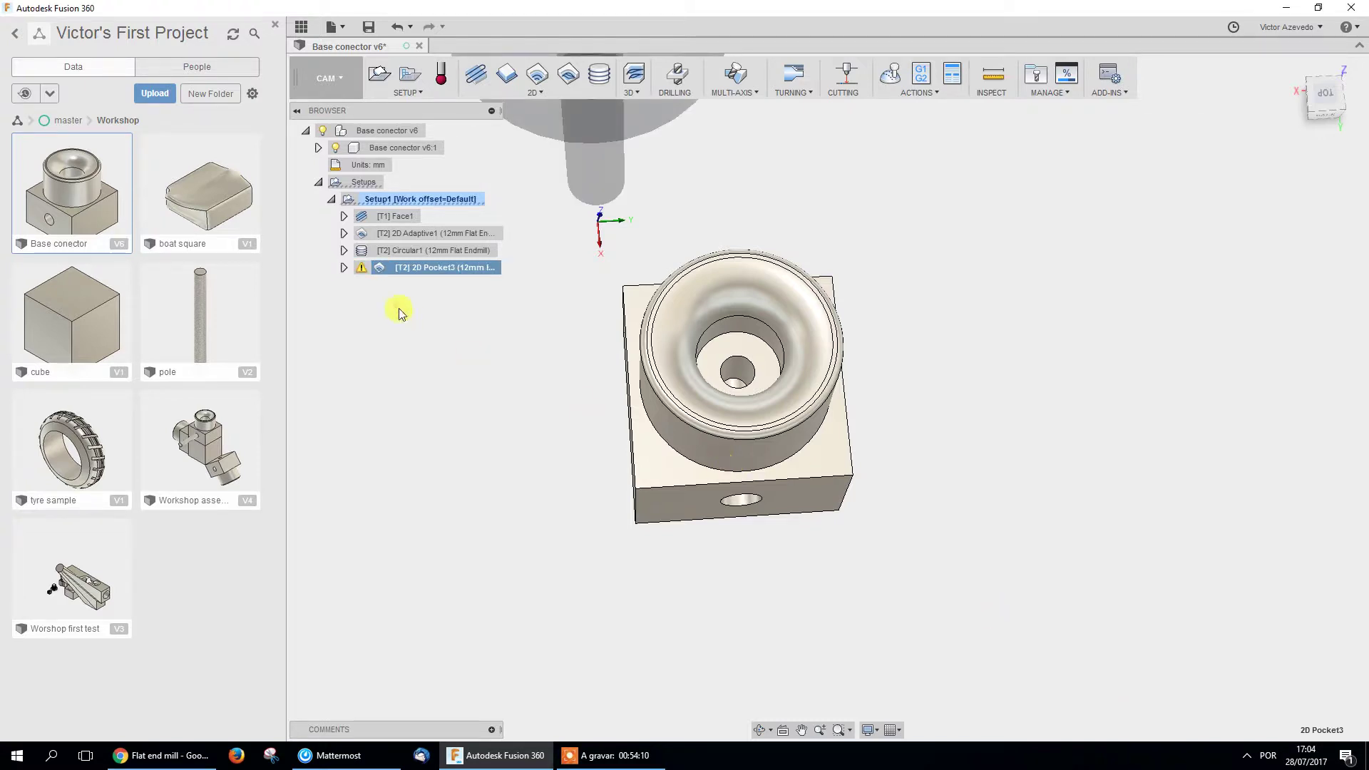
click(362, 268)
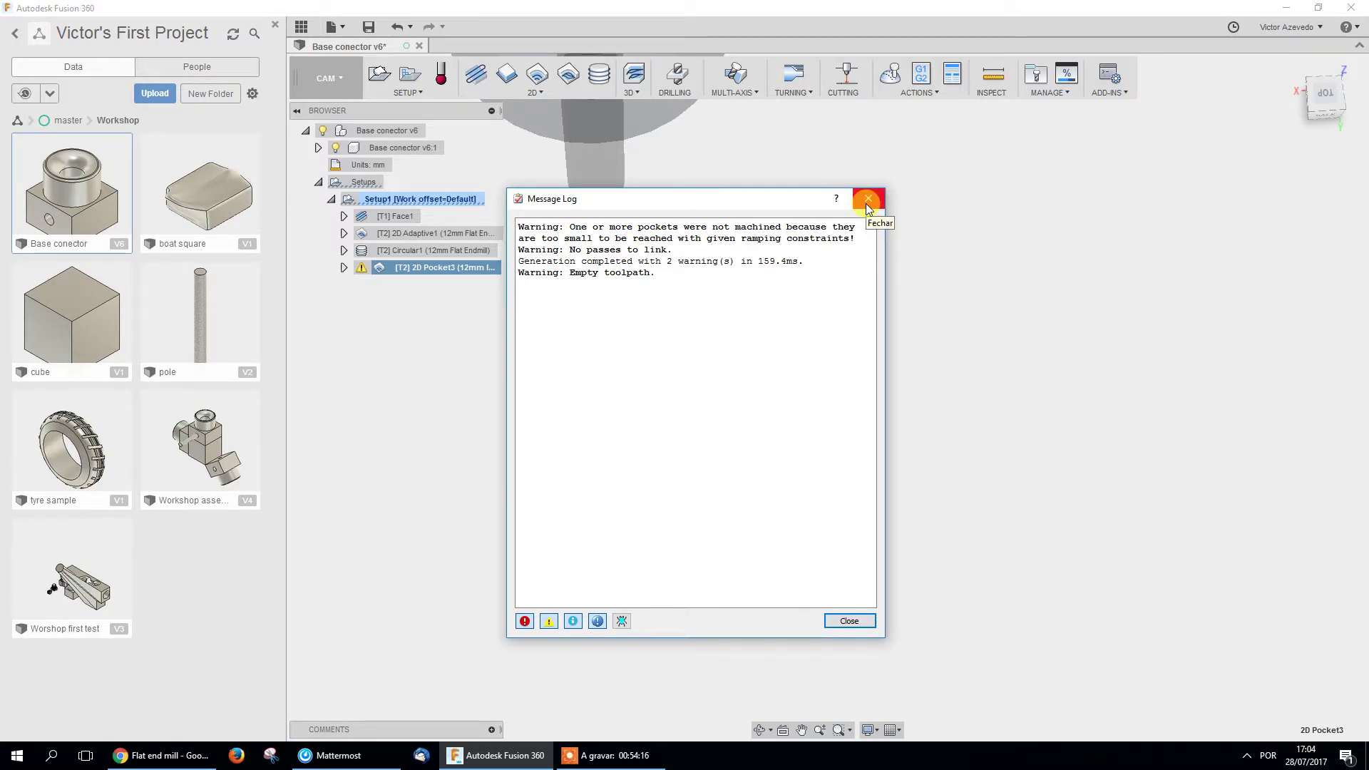
click(868, 199)
Keep the Helix ramp type, set the 2D Pocket's ramping angle to 5 degrees and regenerate the toolpath.
right_click(492, 269)
click(531, 286)
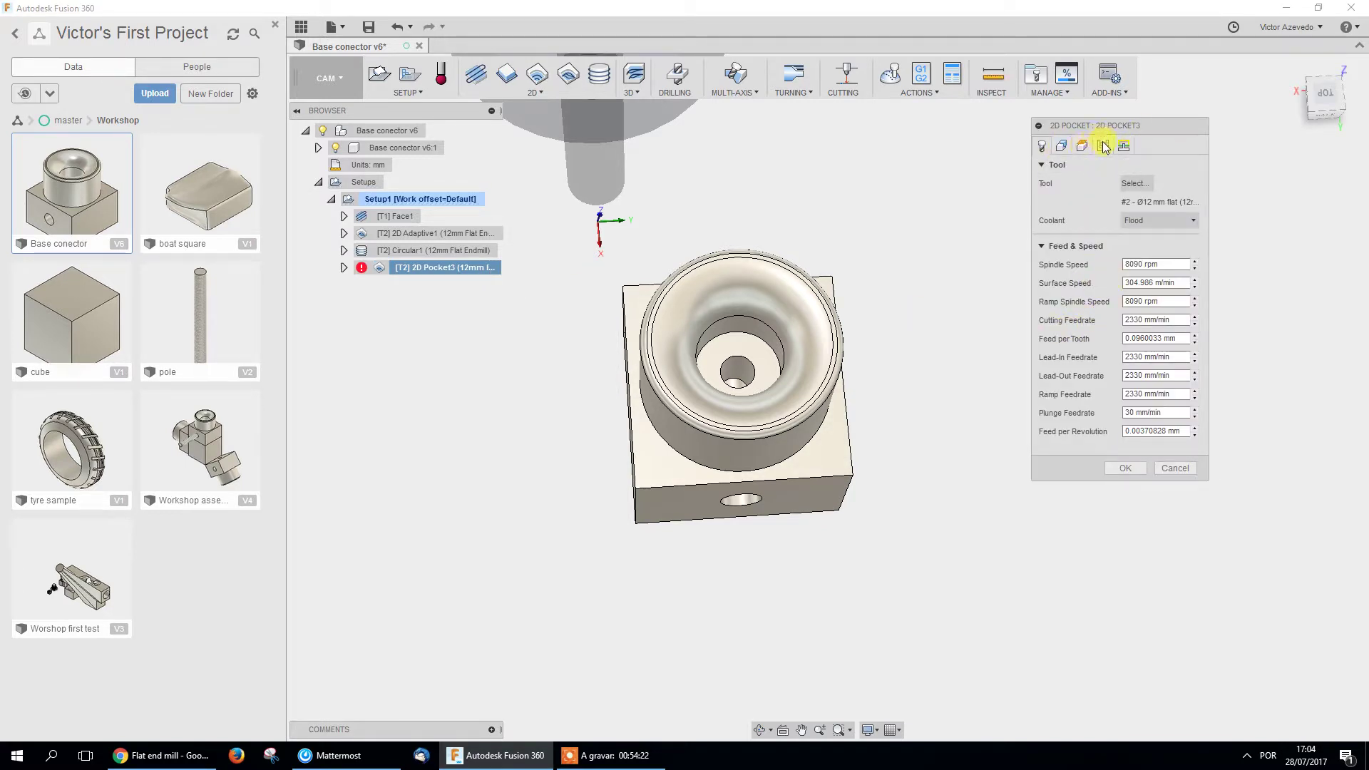
click(1124, 145)
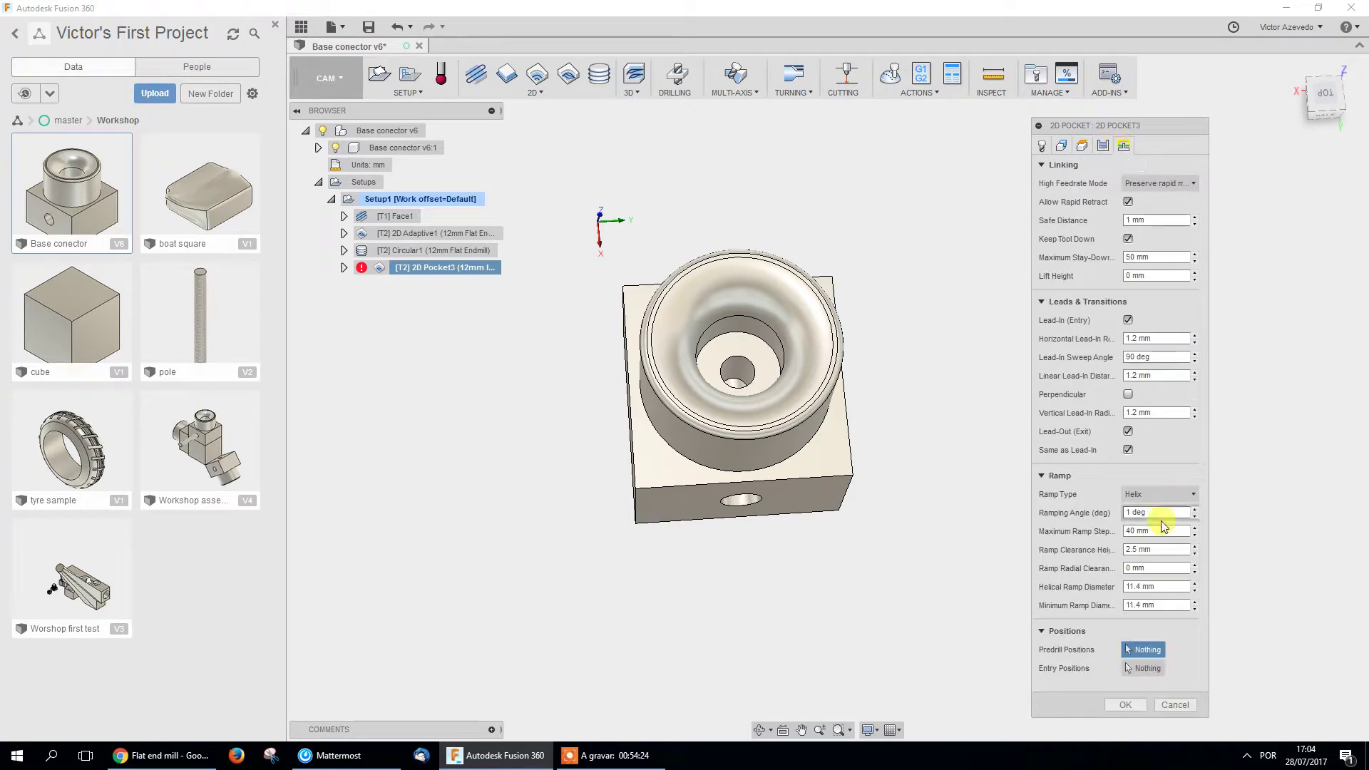
click(1167, 492)
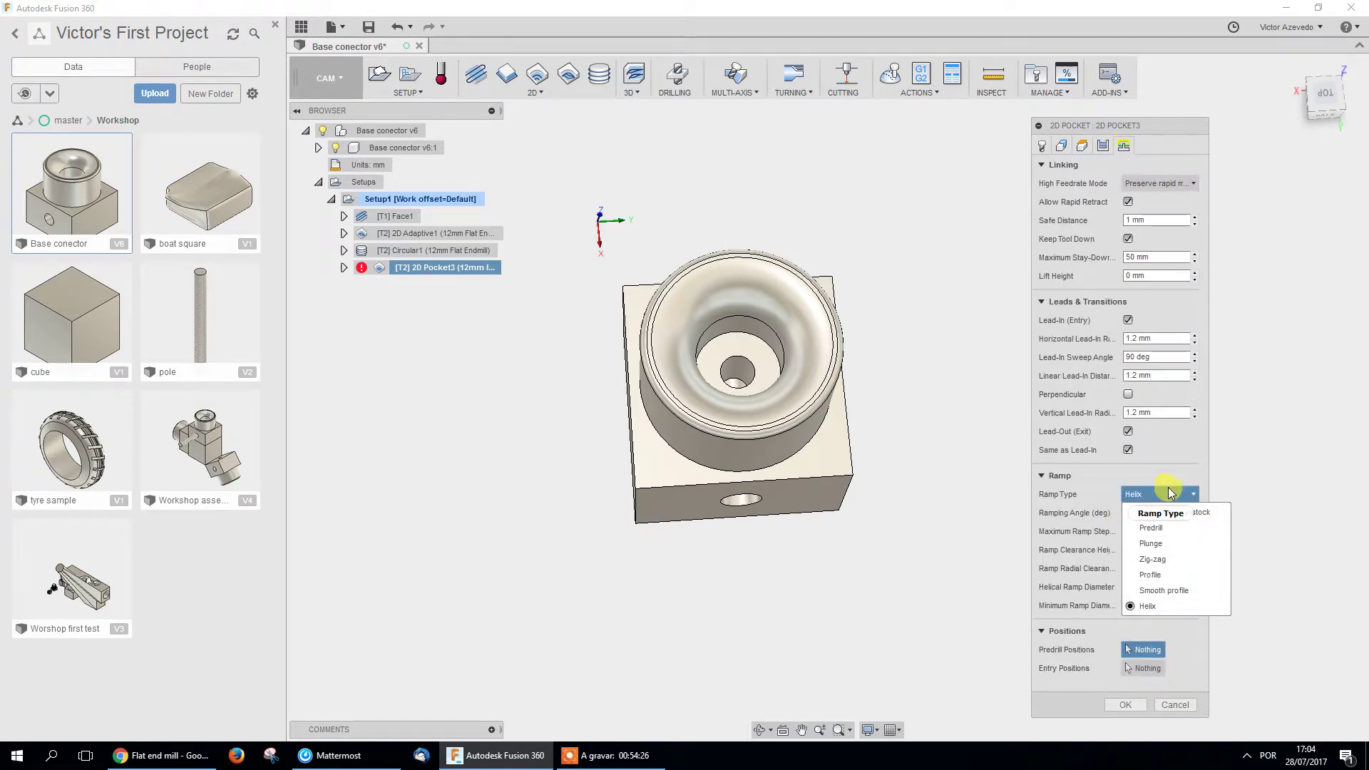
click(1176, 495)
click(1159, 512)
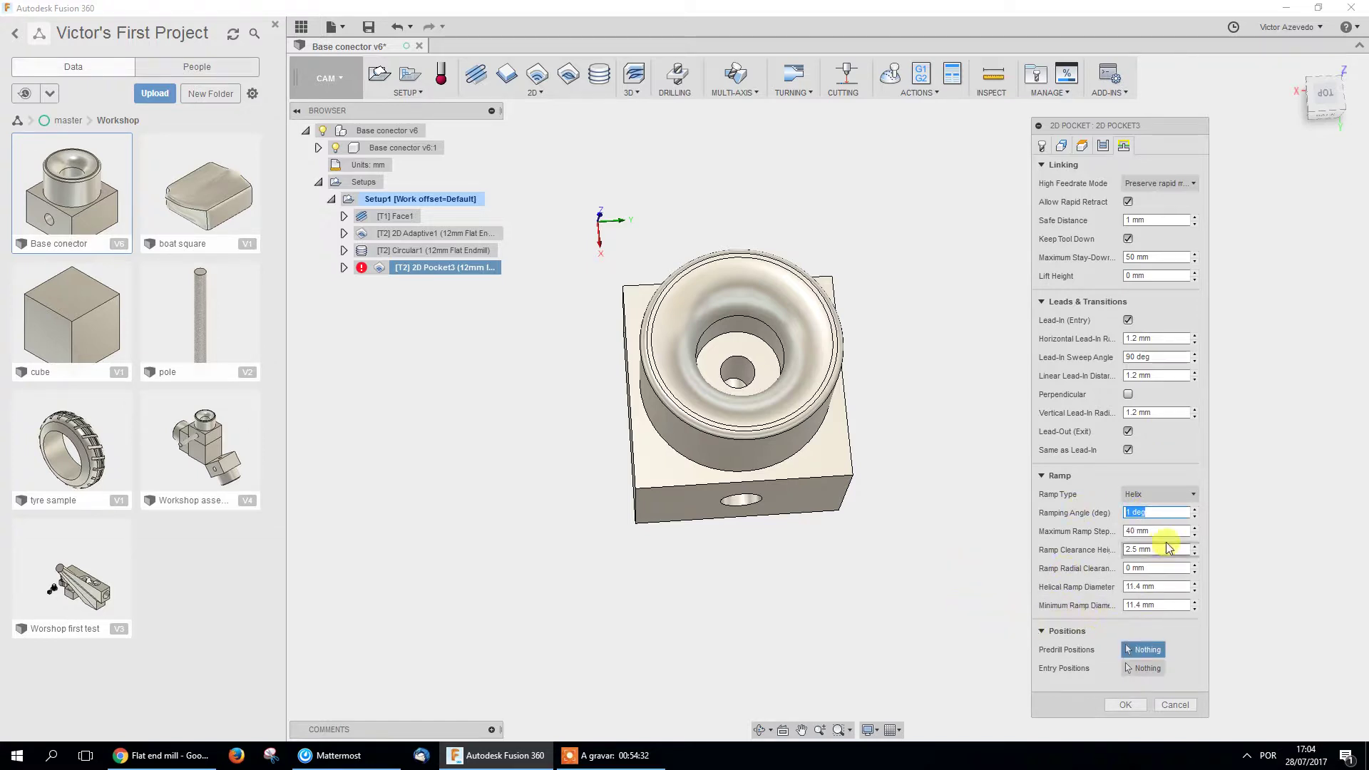
text(5)
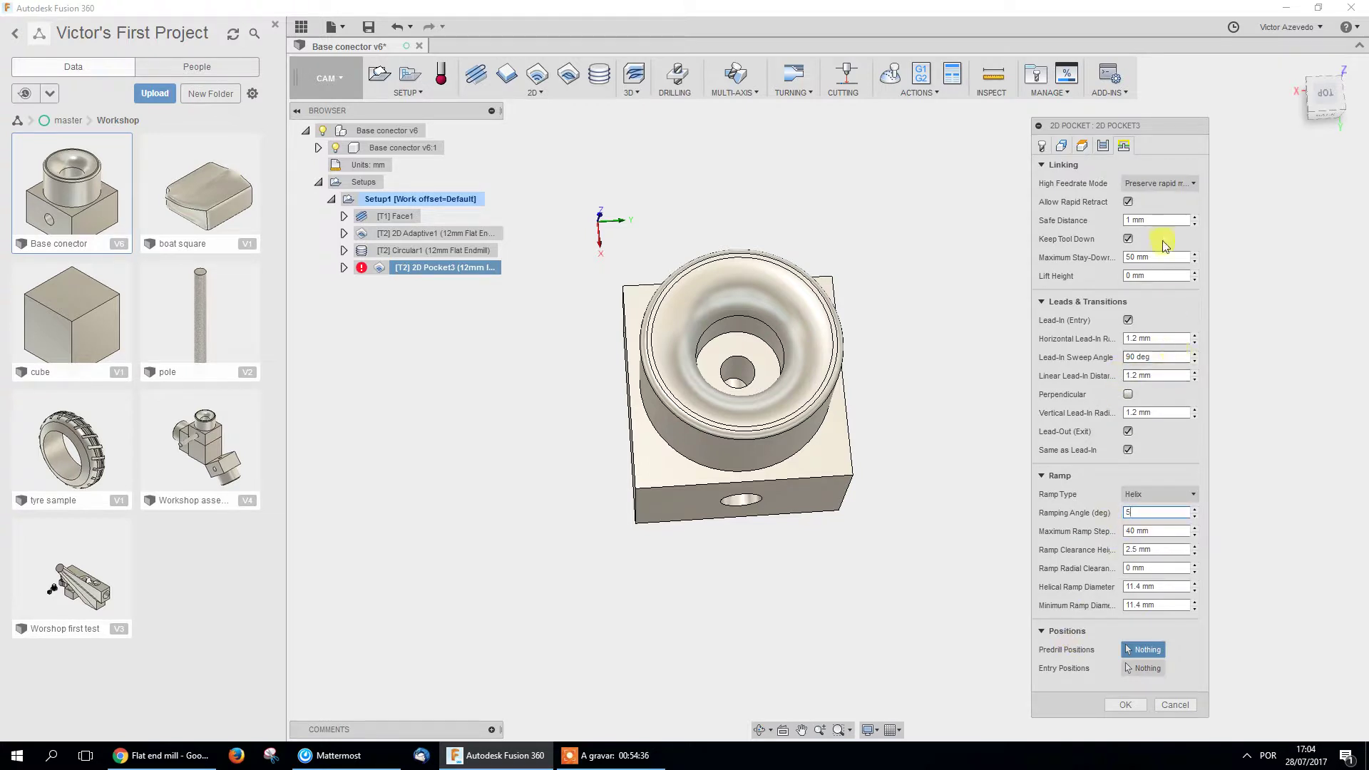
click(1131, 704)
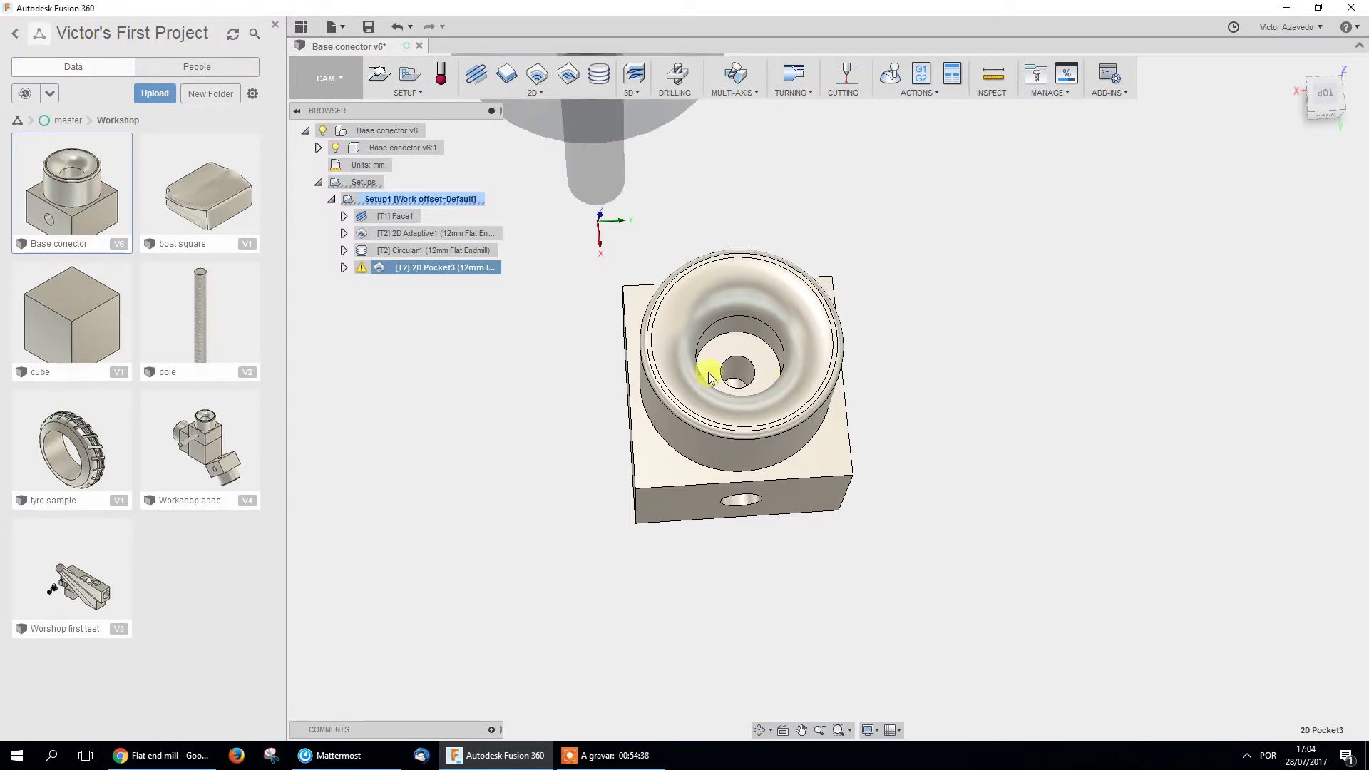
Set the 2D Pocket's ramping angle to 2 degrees and its maximum ramp stepdown to 20 mm, and regenerate the toolpath.
right_click(472, 271)
click(492, 282)
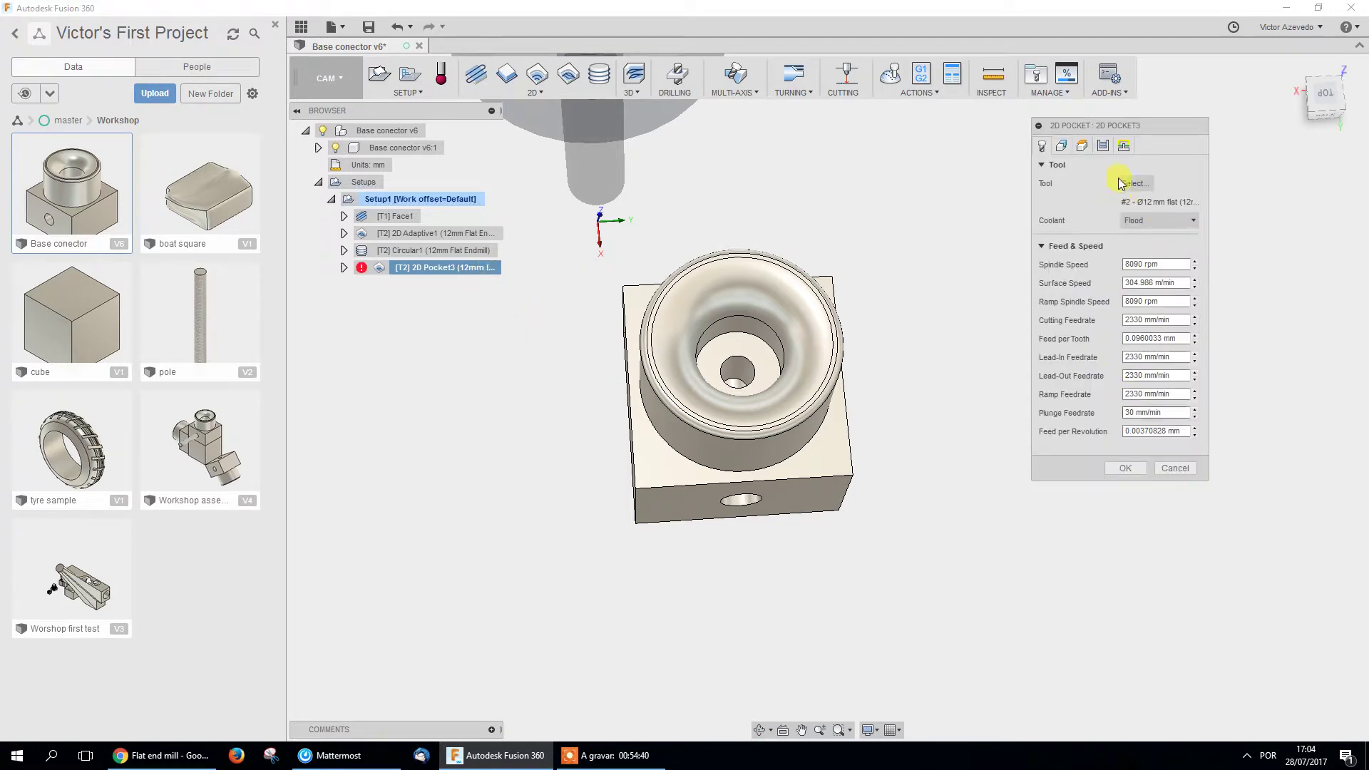
click(1124, 146)
double_click(1145, 513)
text(2)
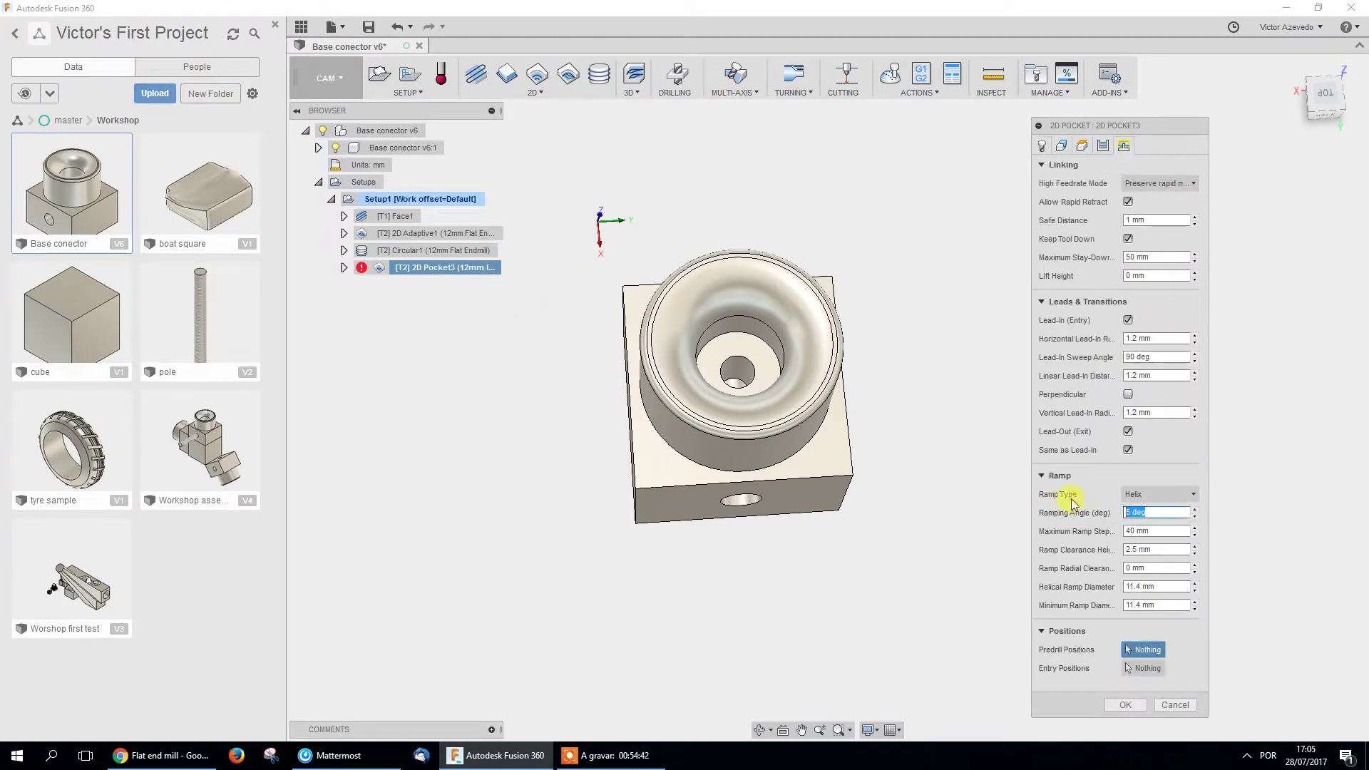
double_click(1166, 531)
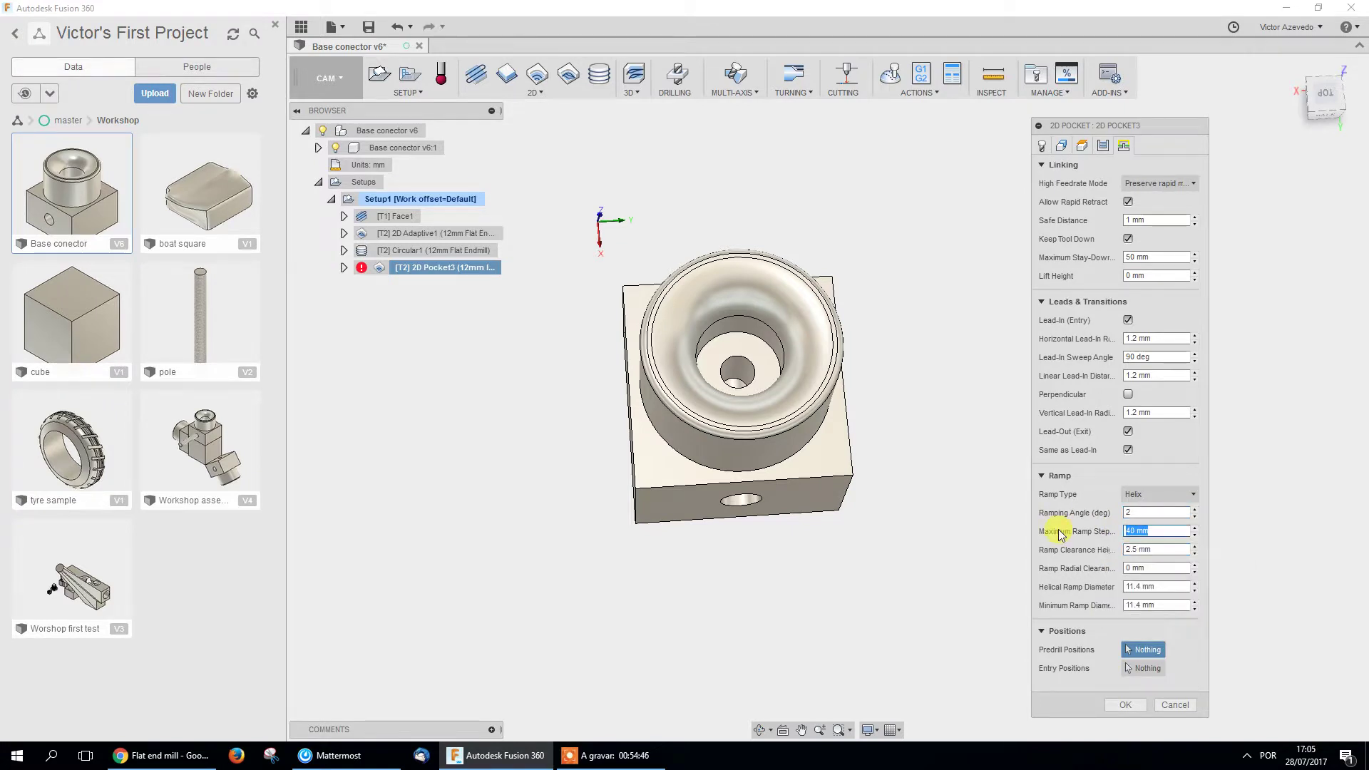
text(20)
click(1176, 550)
click(1126, 705)
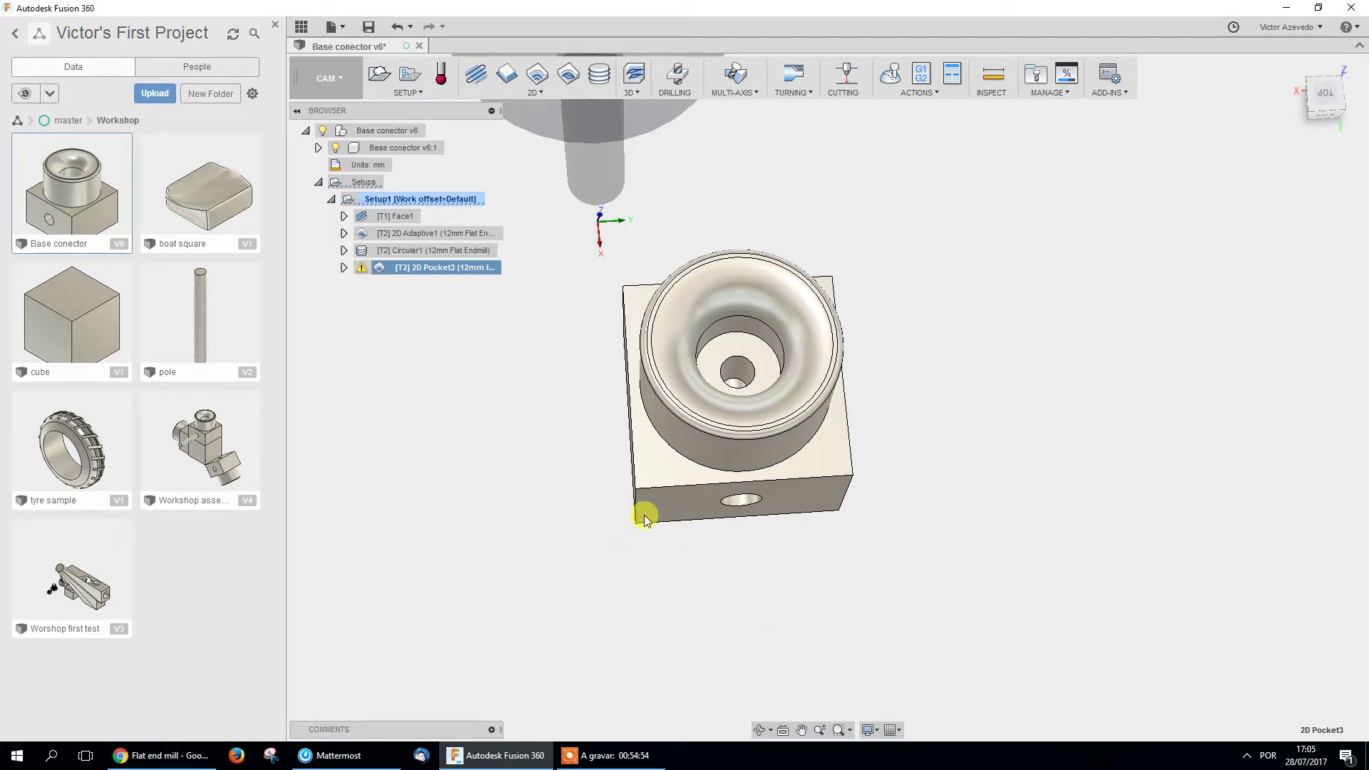
Set the 2D Pocket's helical ramp diameter to 9 mm and regenerate the toolpath.
right_click(462, 266)
click(490, 271)
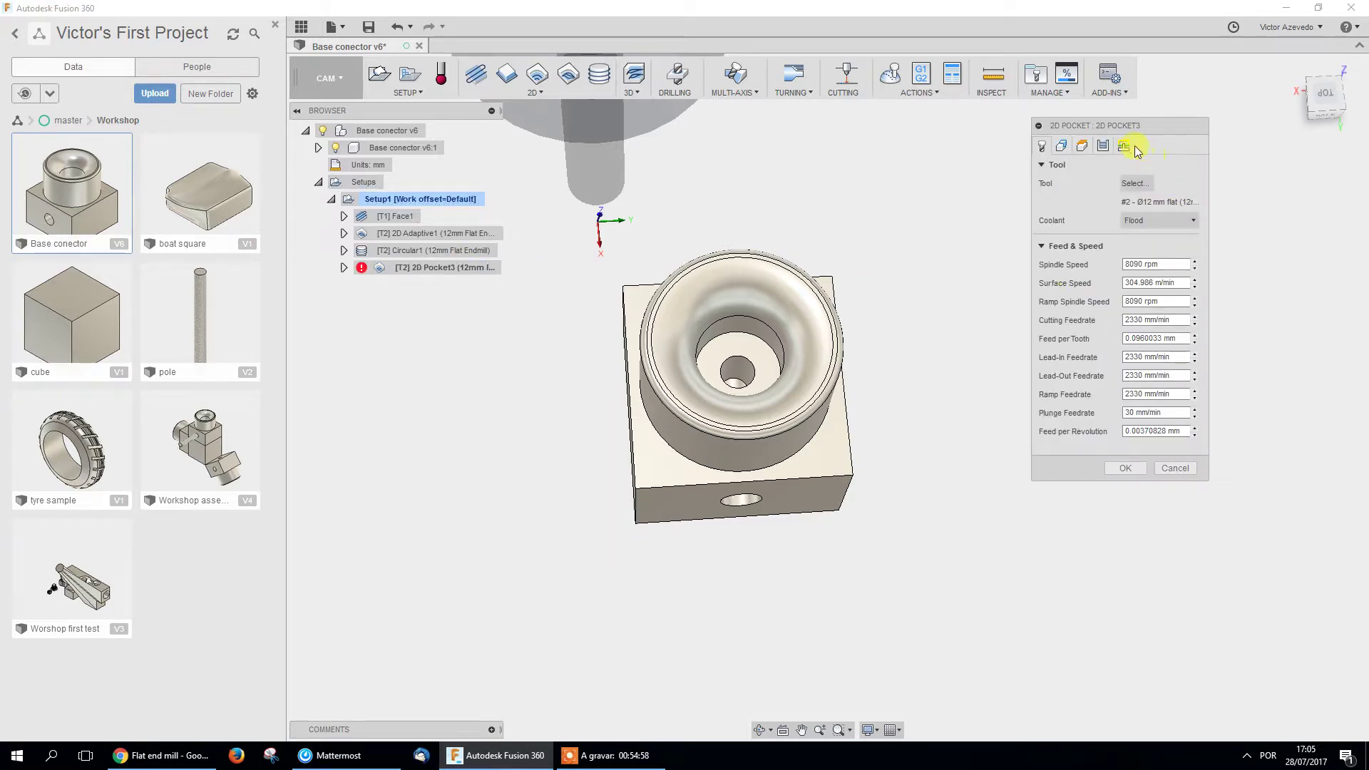
click(1125, 146)
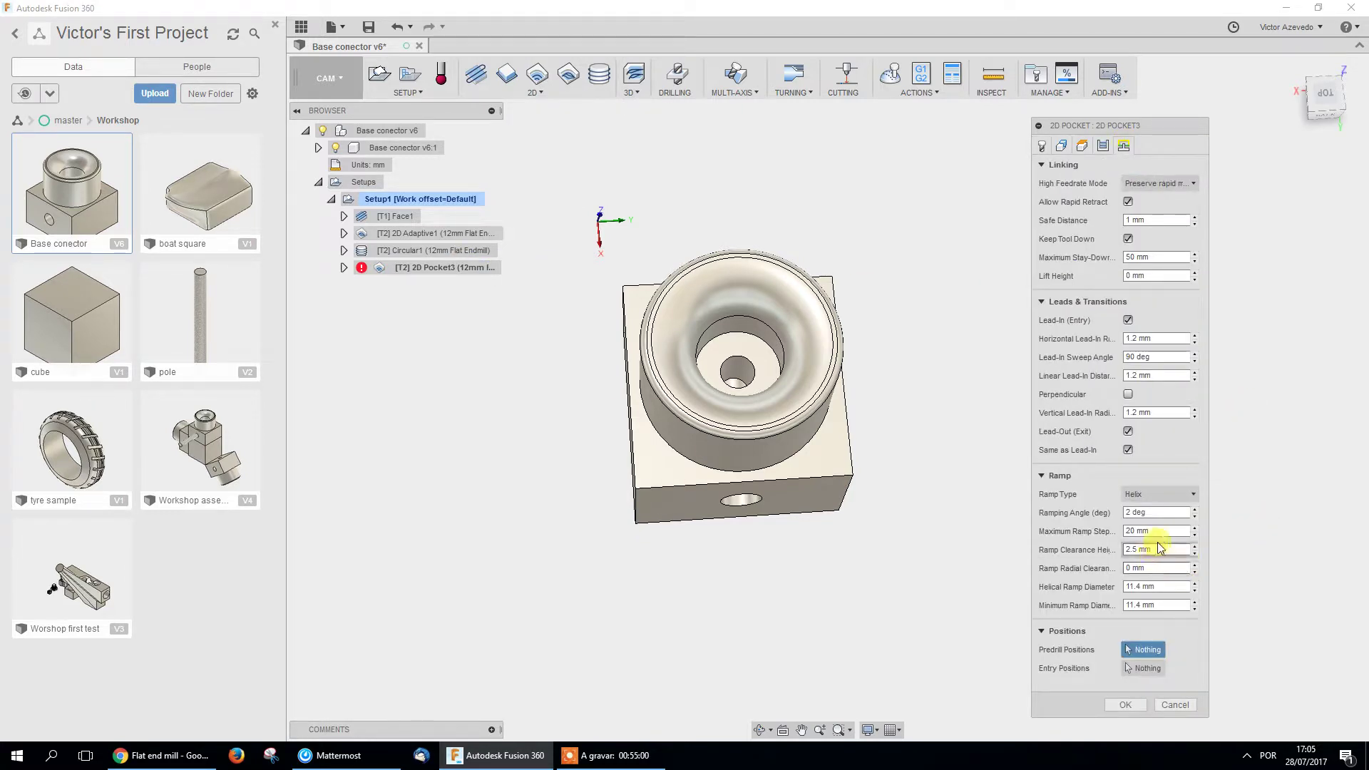
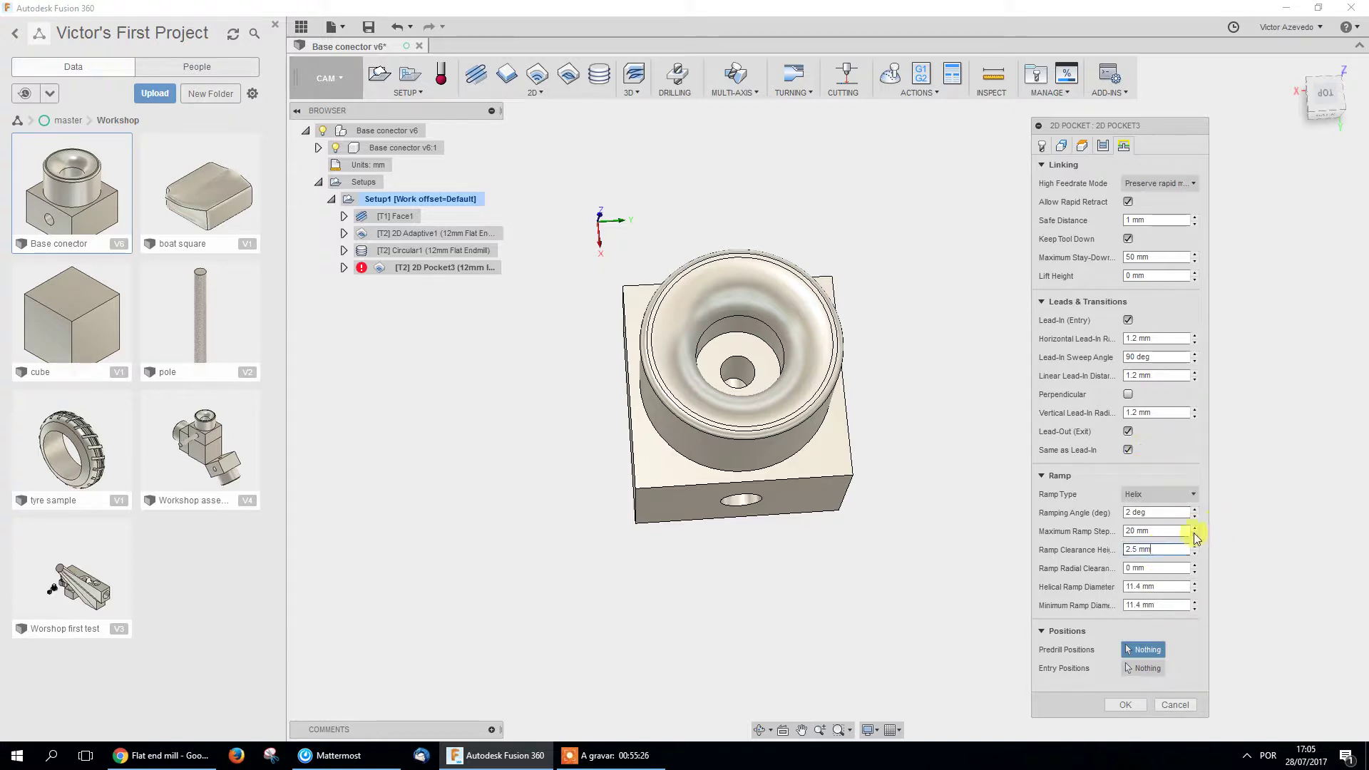
click(1176, 586)
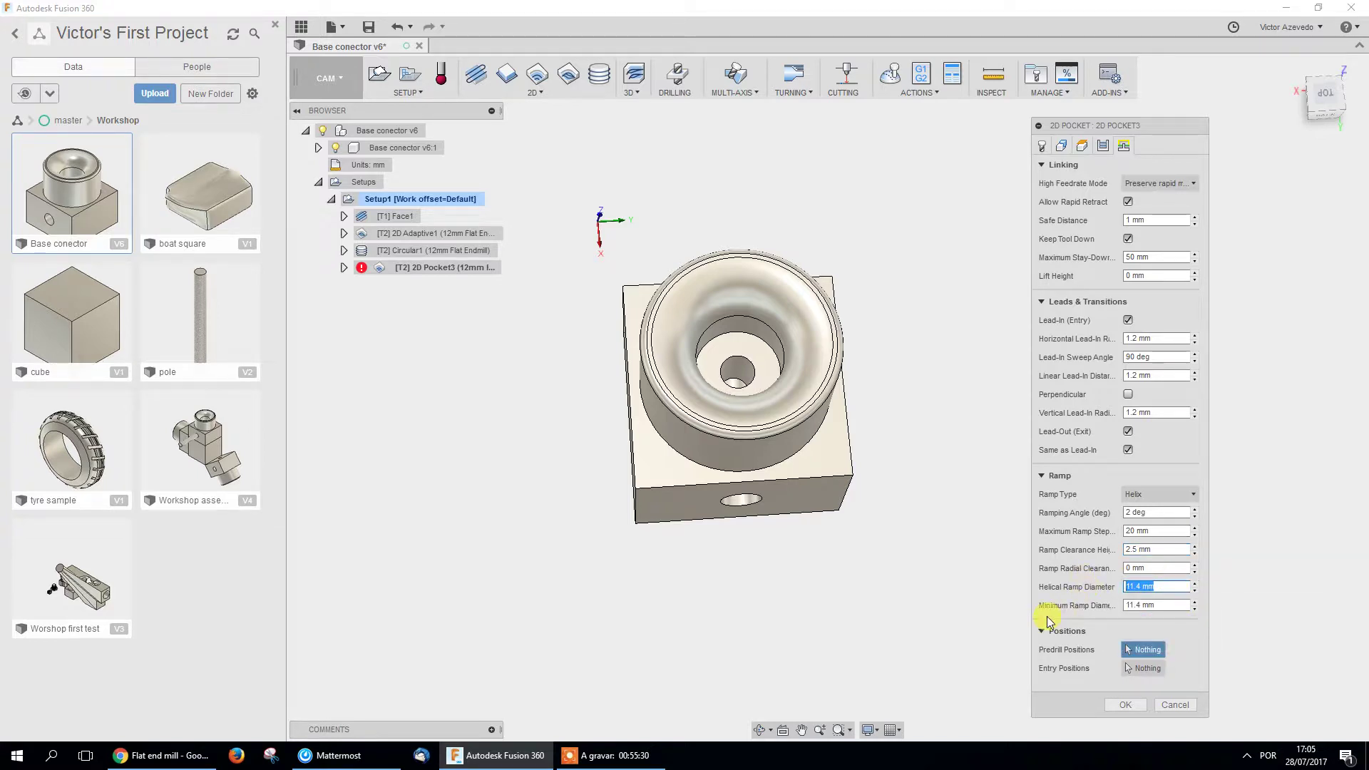
text(9)
click(1126, 705)
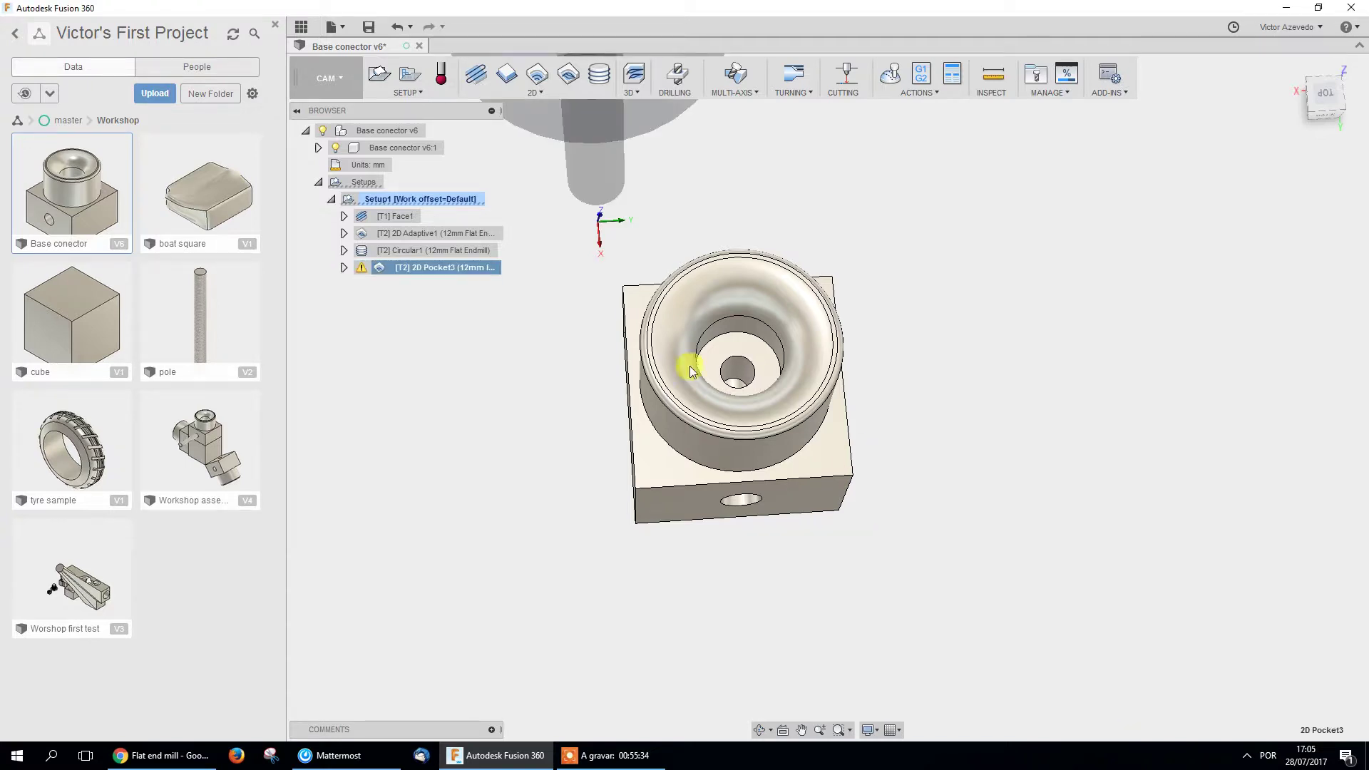
Set the 2D Pocket's helical ramp diameter to 8 mm and regenerate the toolpath.
right_click(452, 267)
click(482, 275)
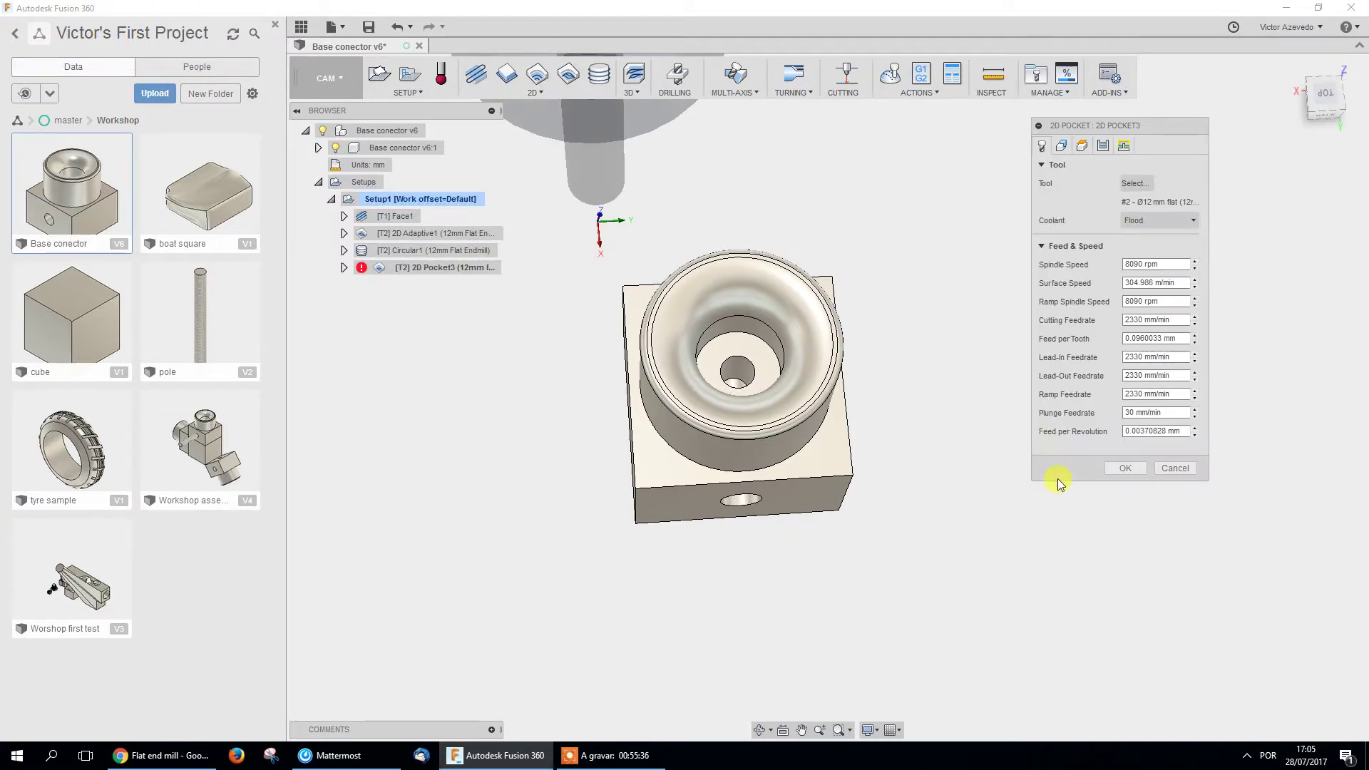
click(1124, 145)
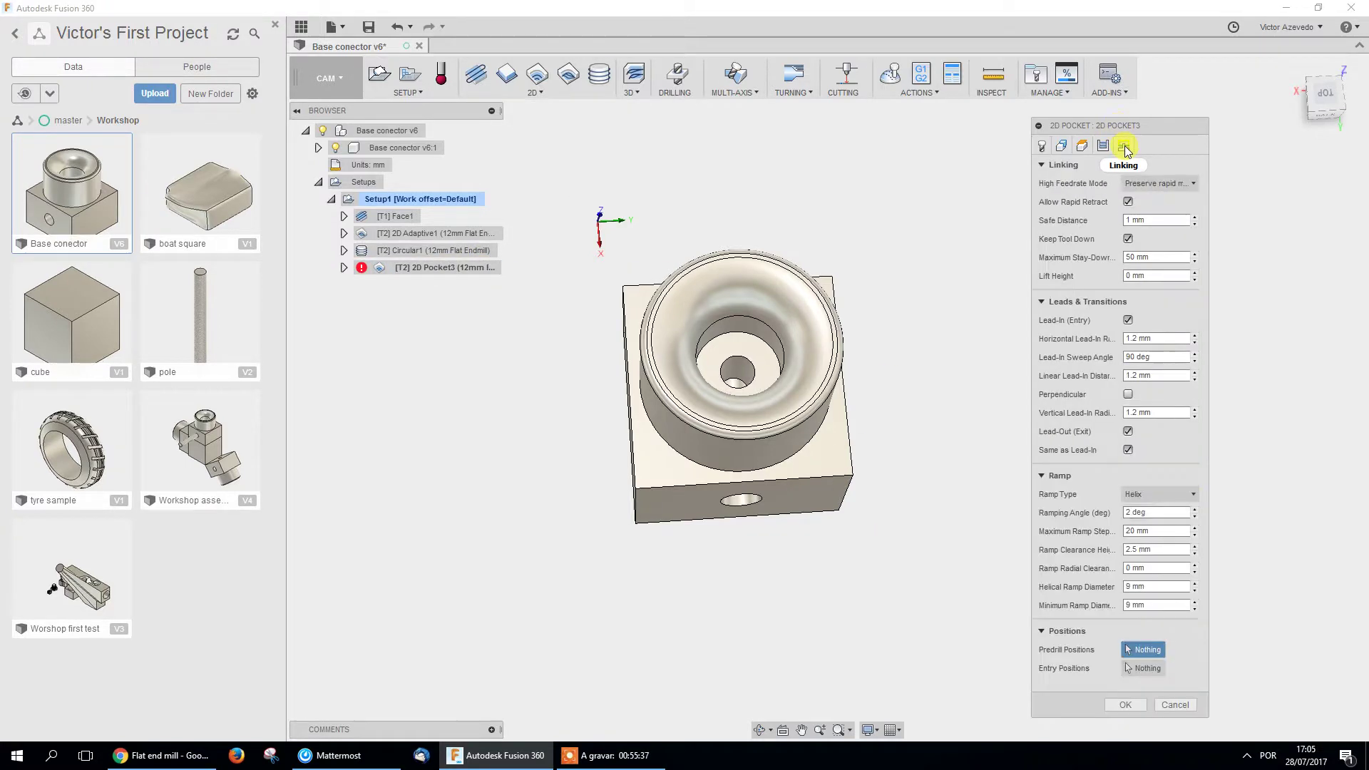
click(1158, 532)
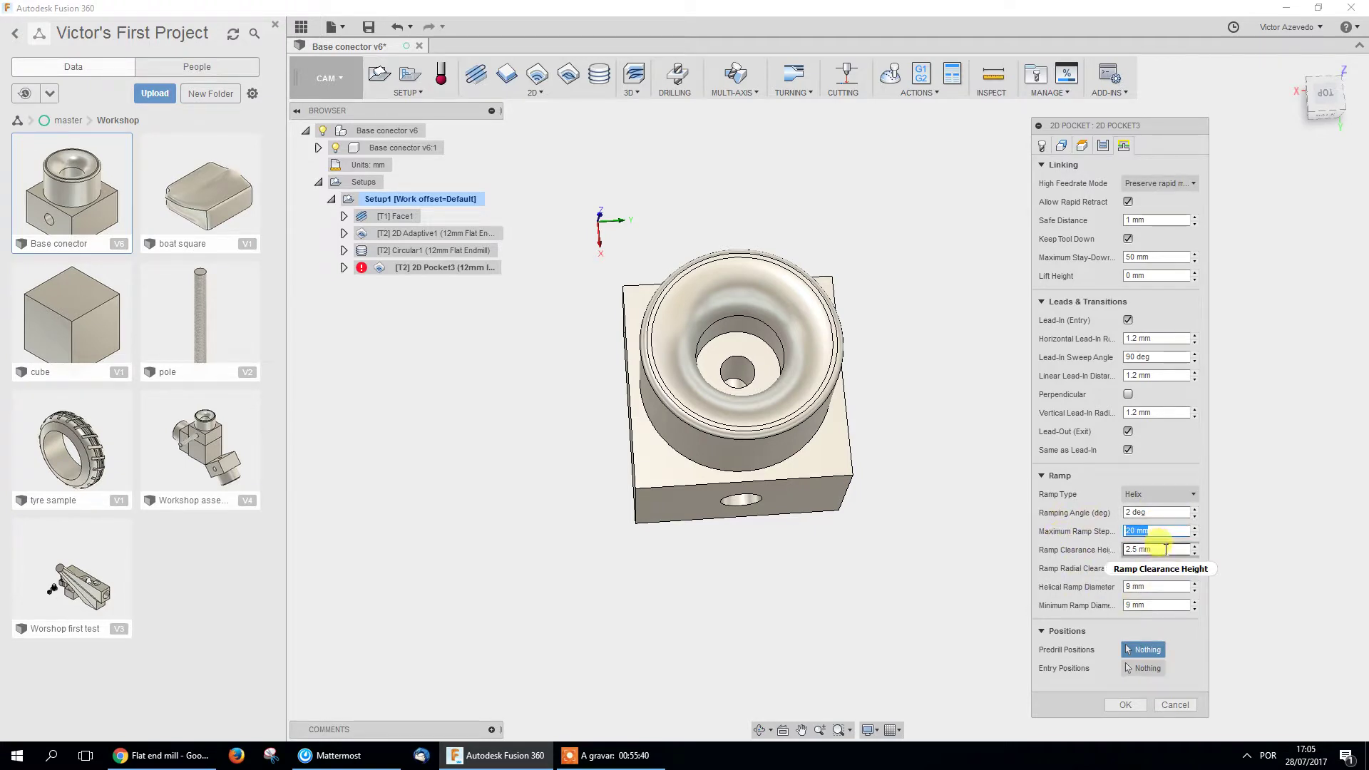
click(1144, 587)
text(8)
click(1125, 705)
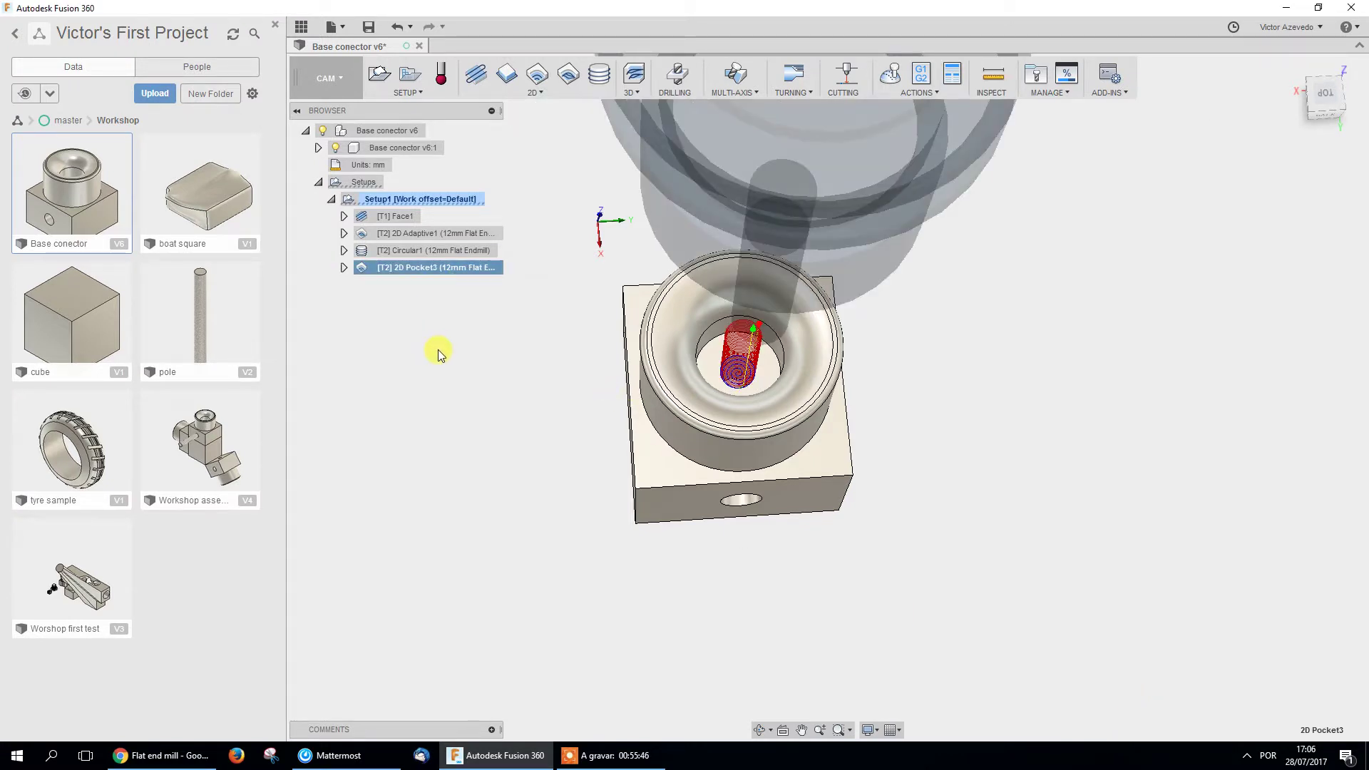
Review the 2D Pocket's helical ramp diameter in its linking settings and accept the operation unchanged.
right_click(427, 270)
click(456, 281)
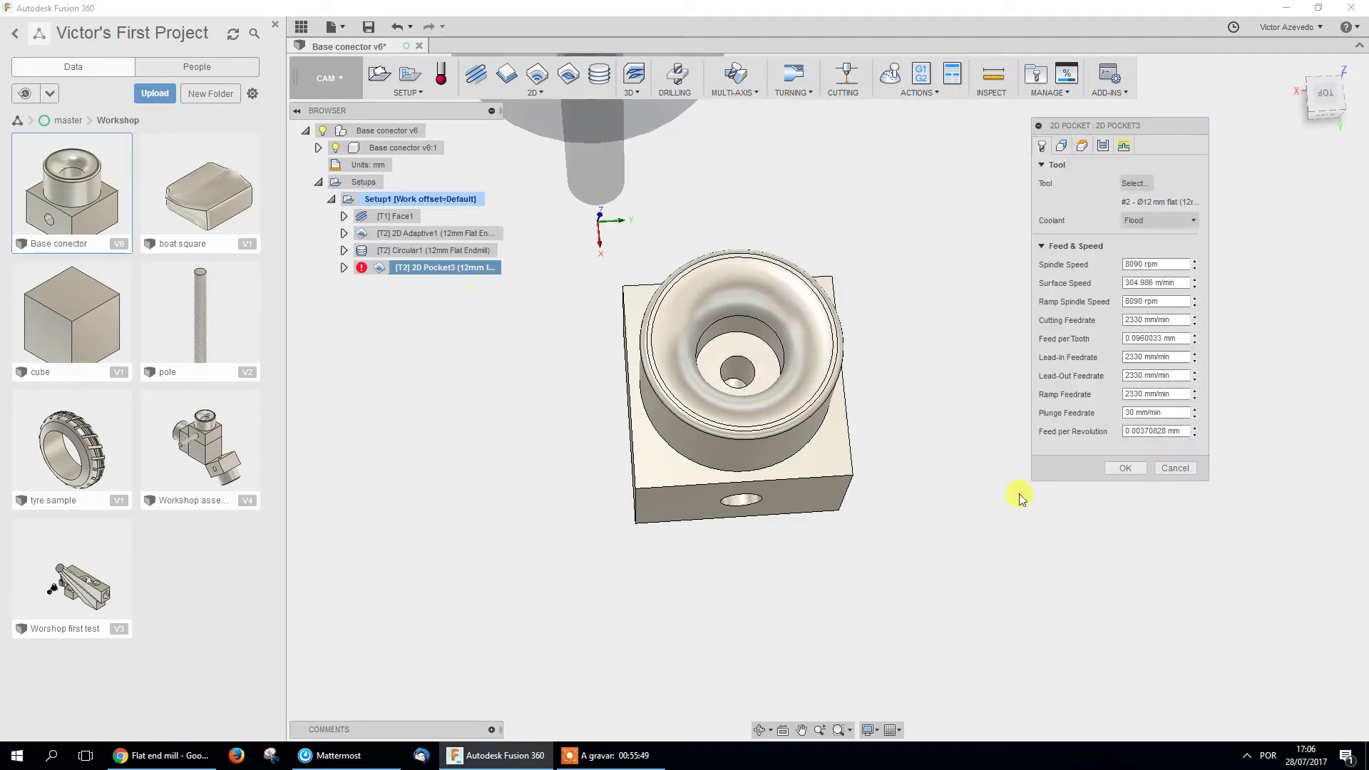
click(1124, 145)
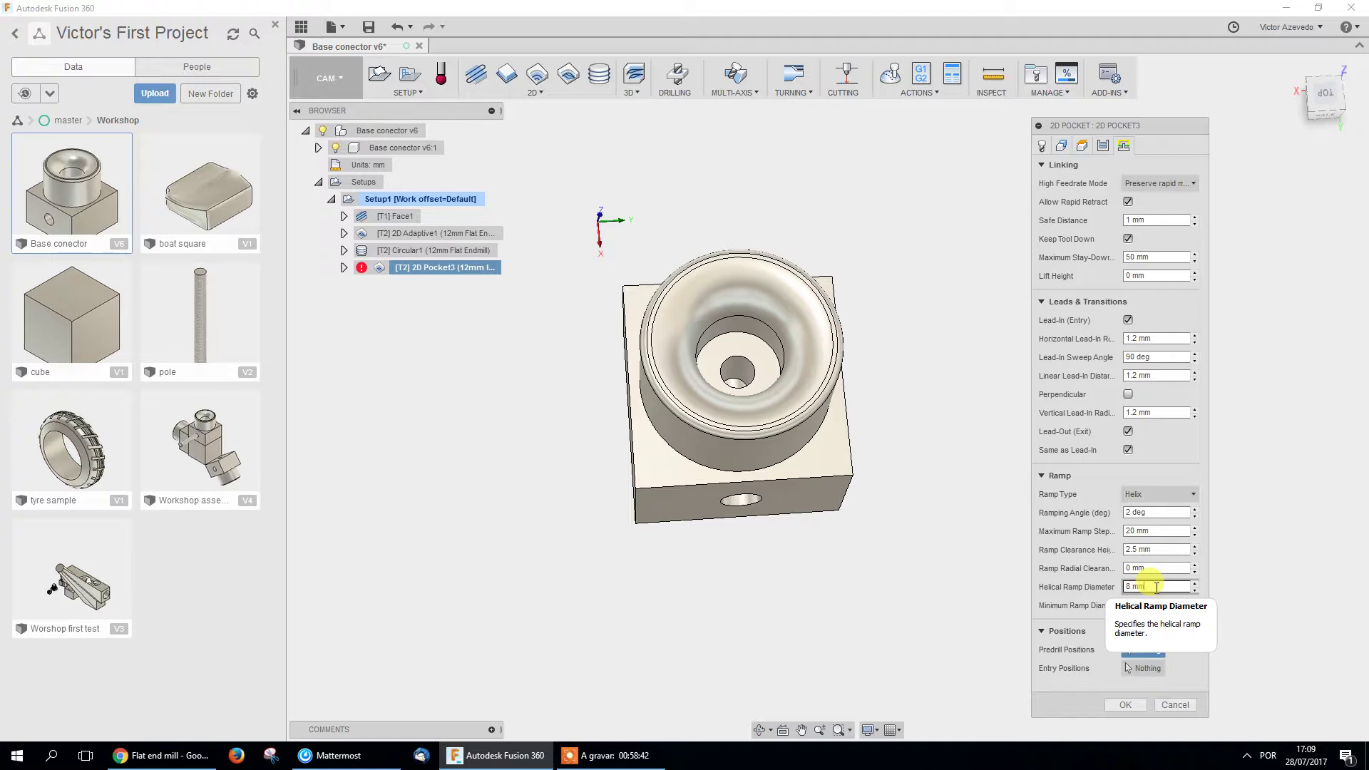
click(1125, 706)
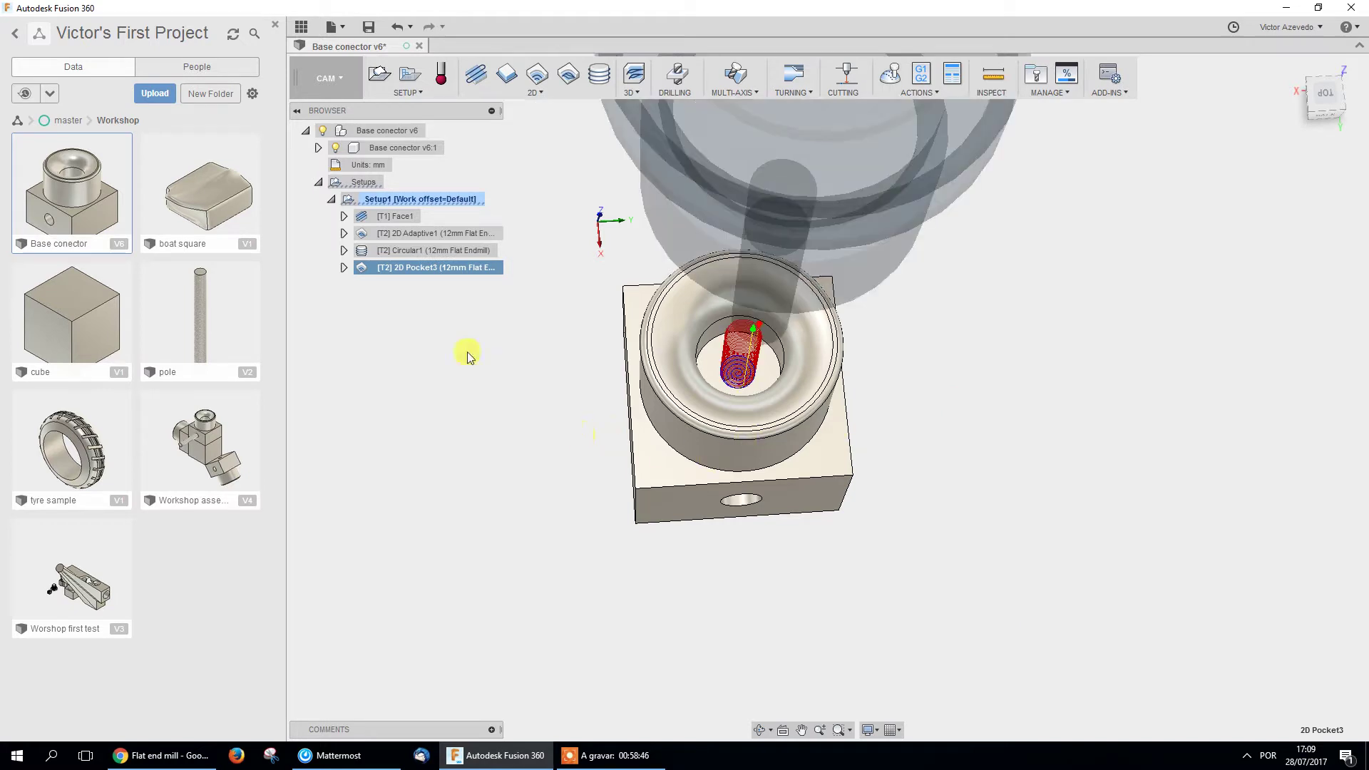
Simulate the machining from the Face operation through the 2D Pocket with stock shown, adjusting the playback speed.
click(395, 216)
click(890, 74)
click(826, 673)
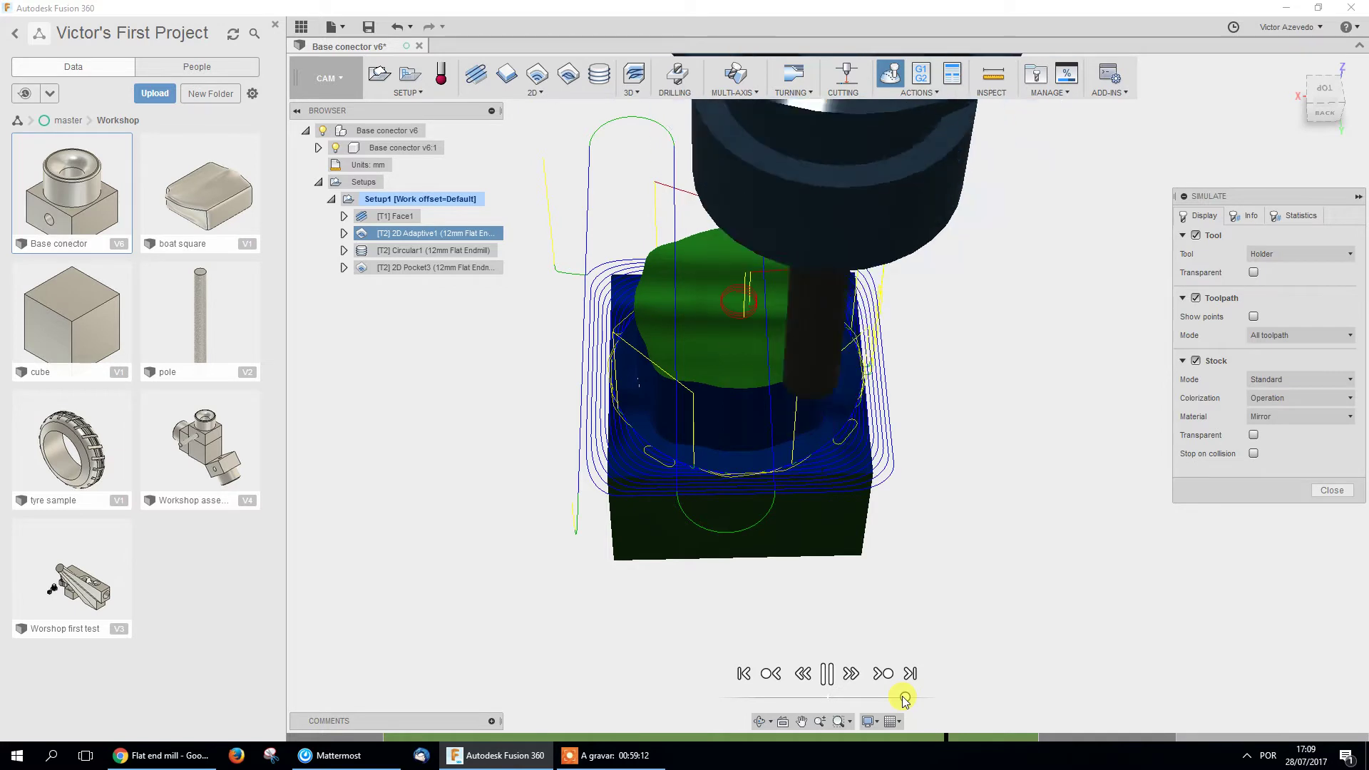
drag(902, 696, 880, 703)
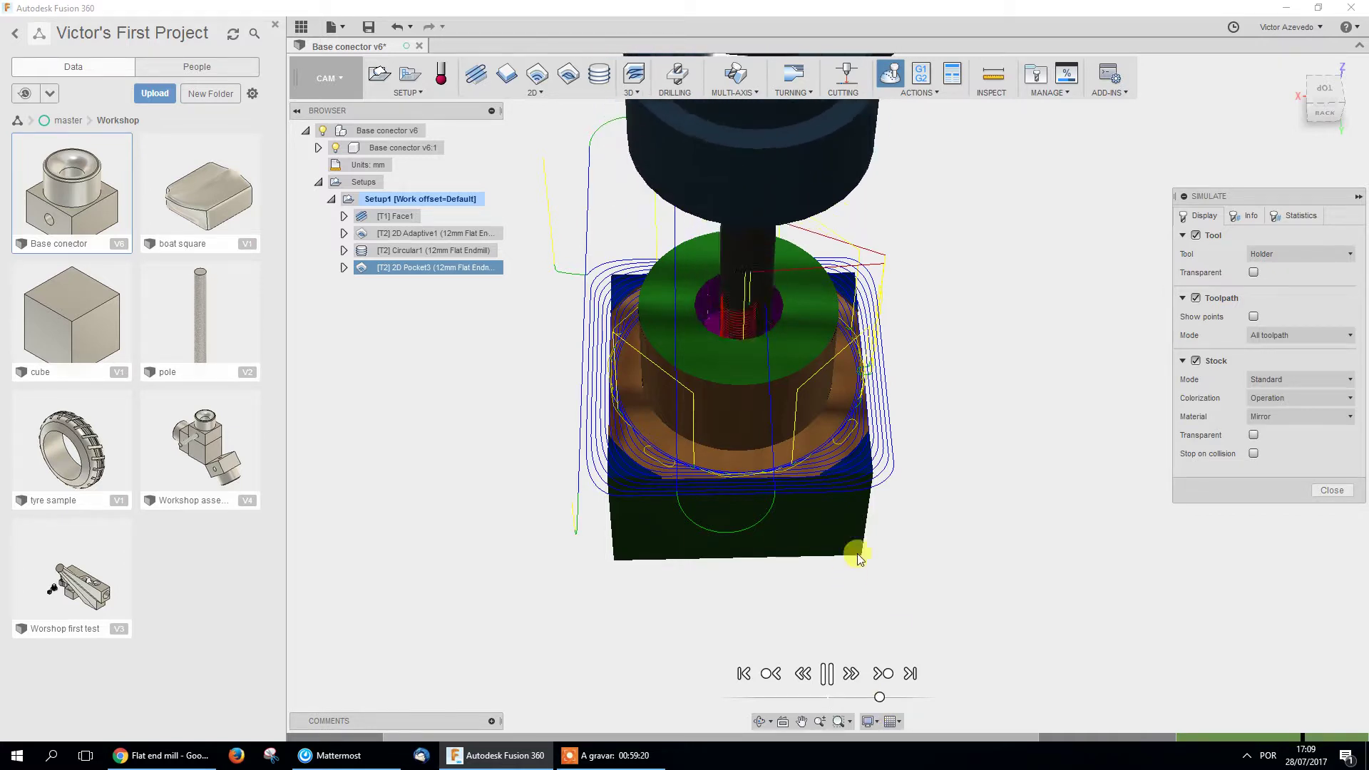
Examine the simulated stock around the bore and the uncut corners of the square base, and close the simulation.
shift+middle_drag(773, 309, 795, 326)
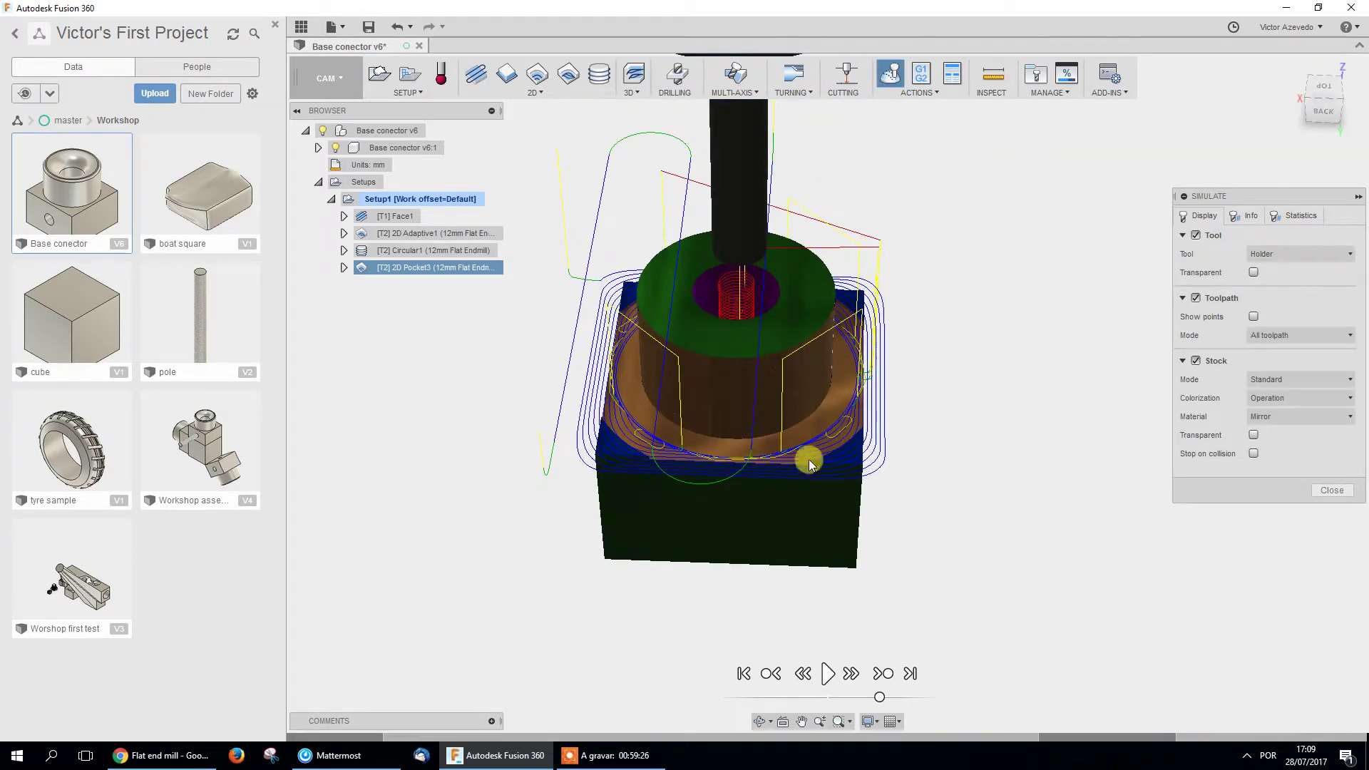
shift+middle_drag(927, 488, 752, 242)
scroll(816, 298, up, 6)
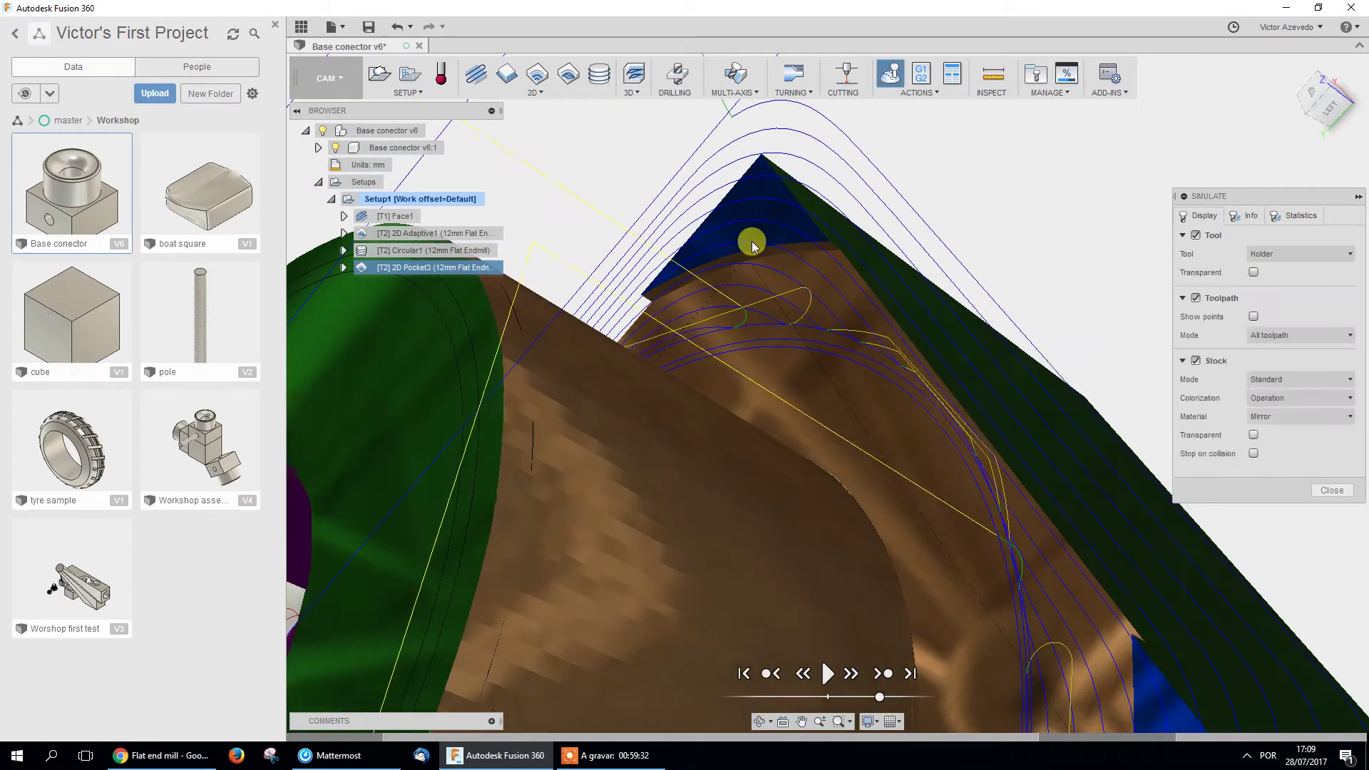
scroll(841, 375, down, 3)
shift+middle_drag(858, 381, 908, 438)
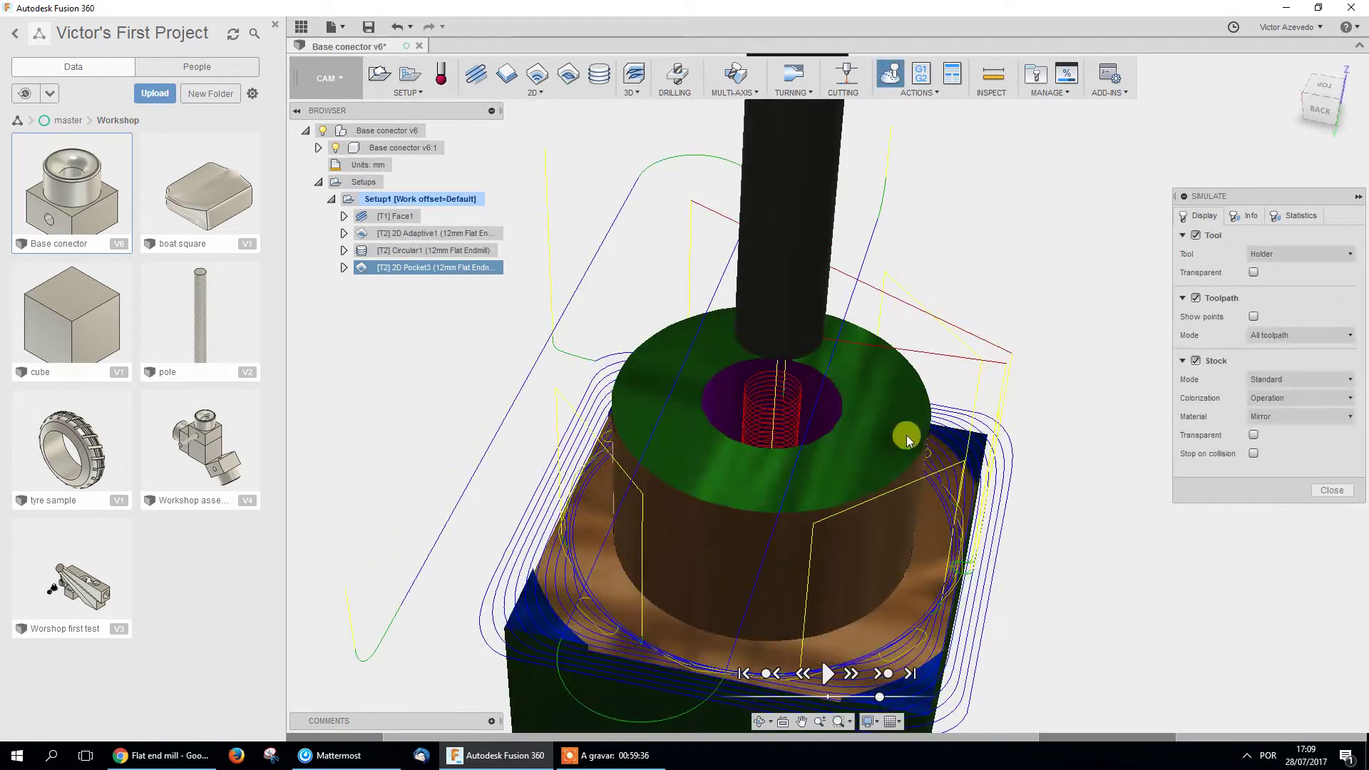
scroll(545, 632, up, 5)
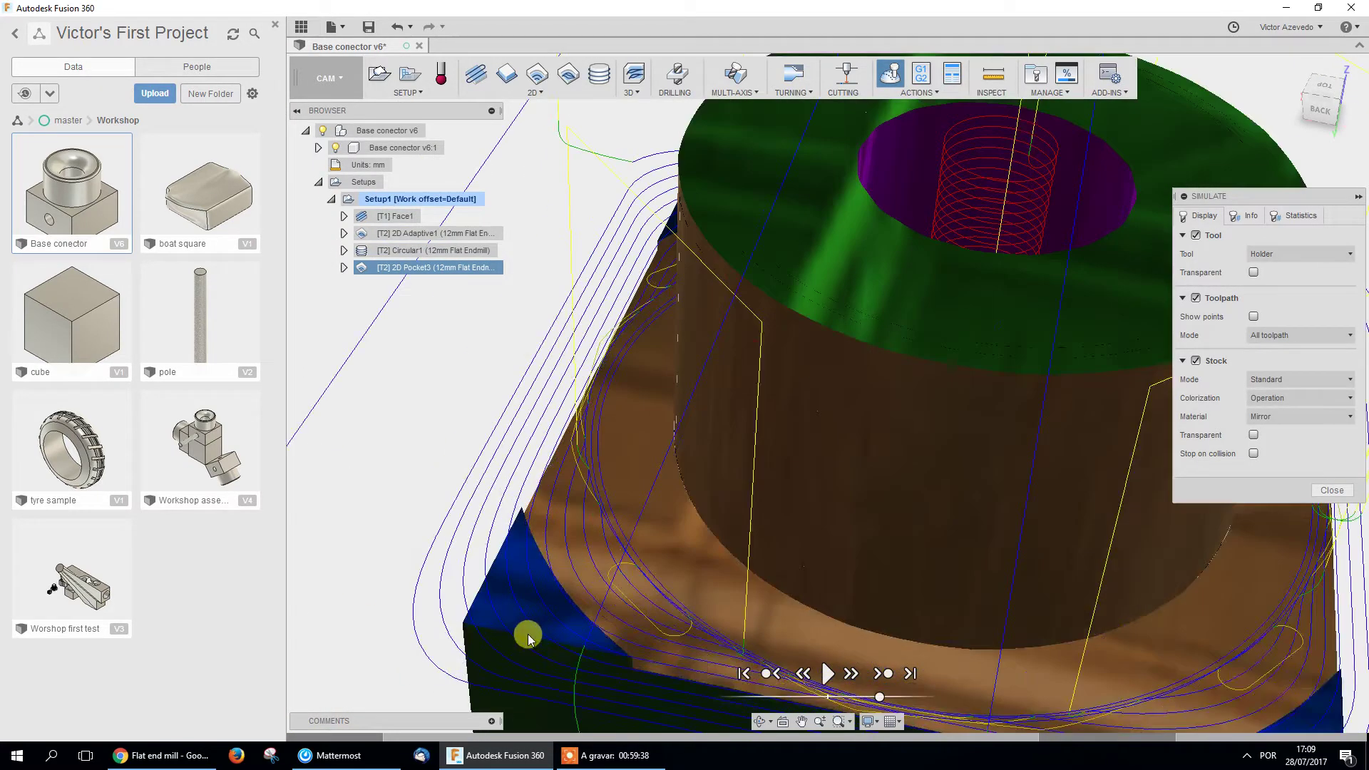
scroll(645, 605, down, 5)
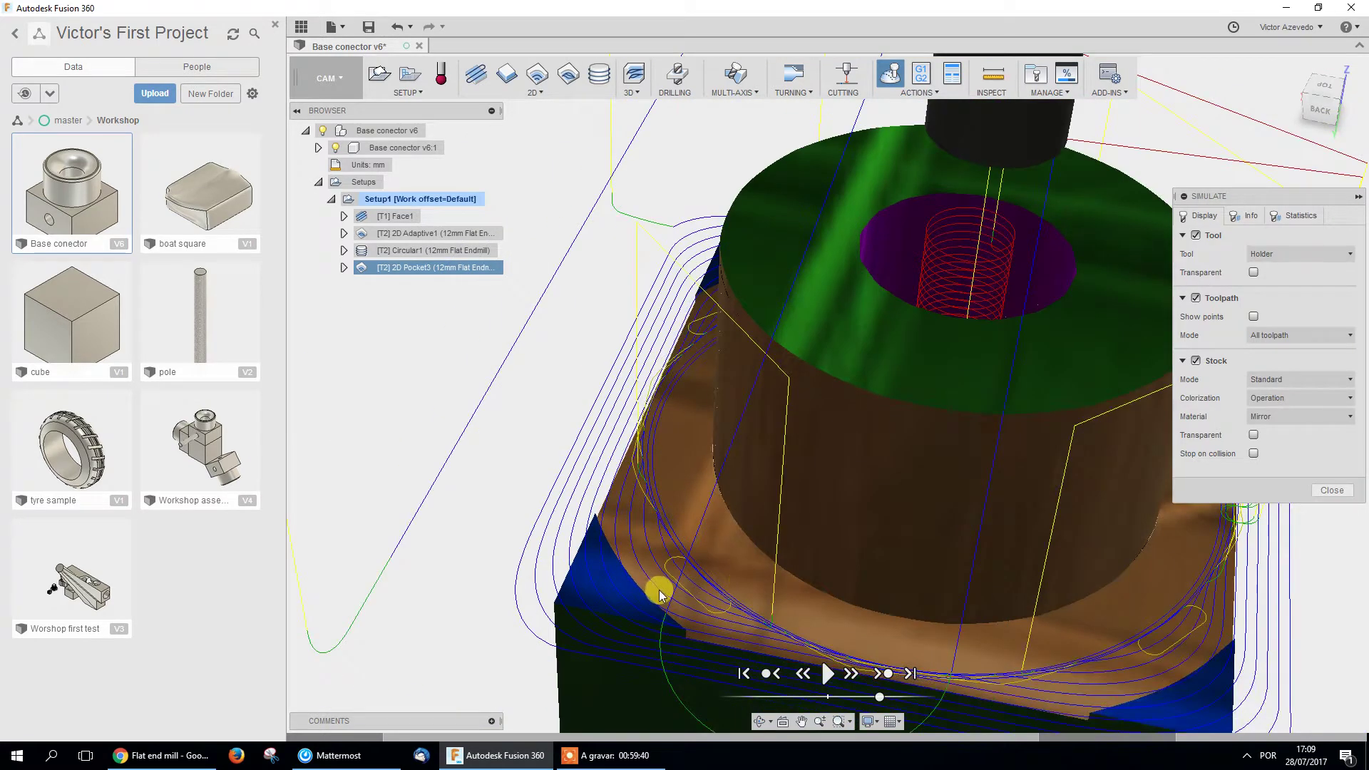
scroll(804, 449, up, 3)
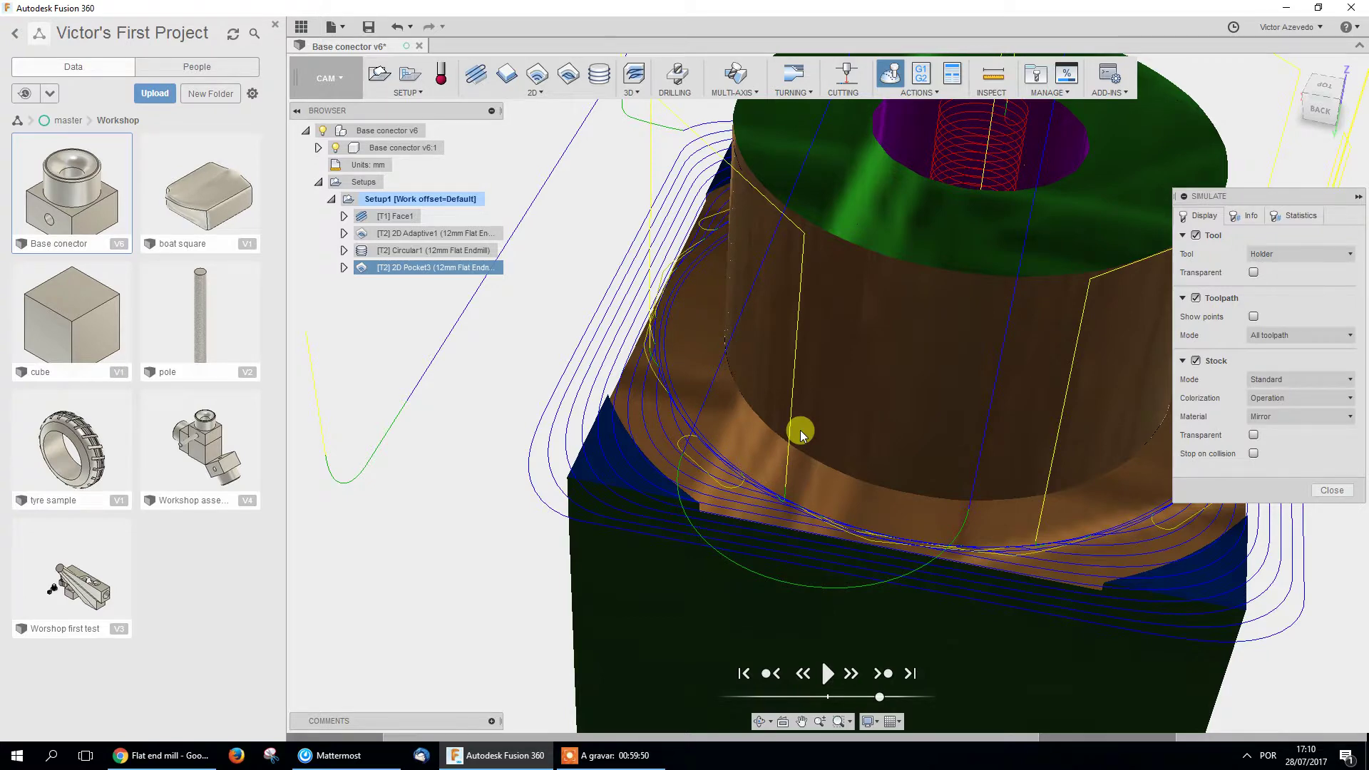
scroll(654, 499, up, 5)
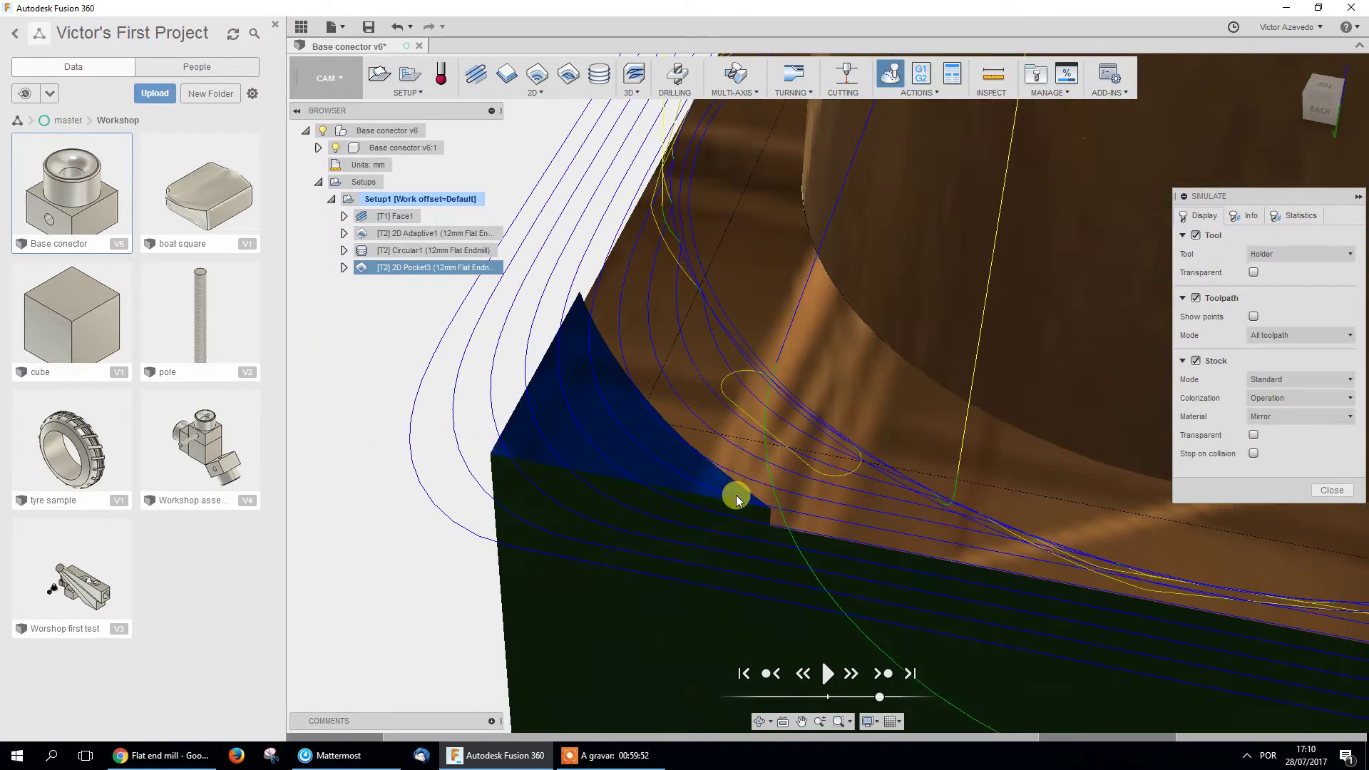
mouse_move(693, 492)
shift+middle_down()
mouse_move(613, 475)
mouse_move(695, 493)
shift+middle_up()
scroll(785, 437, down, 10)
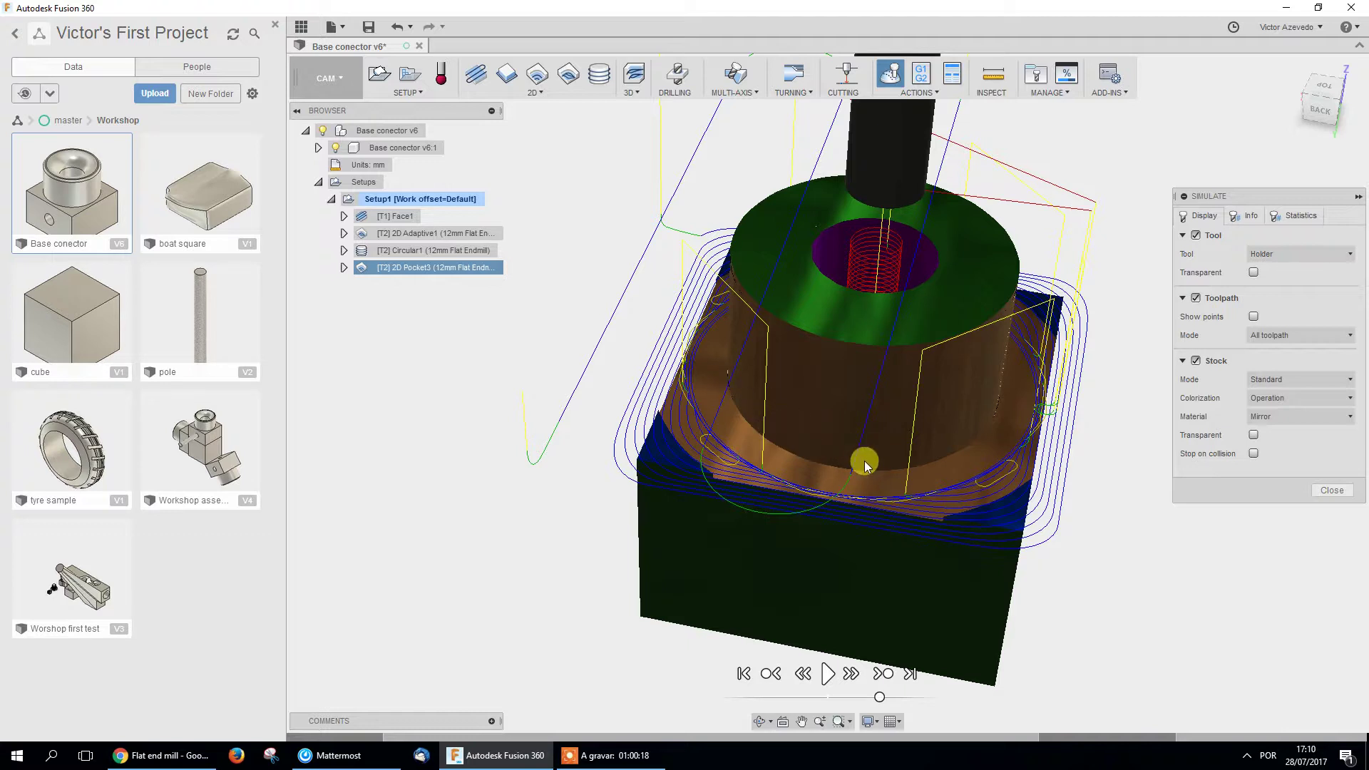
click(1332, 490)
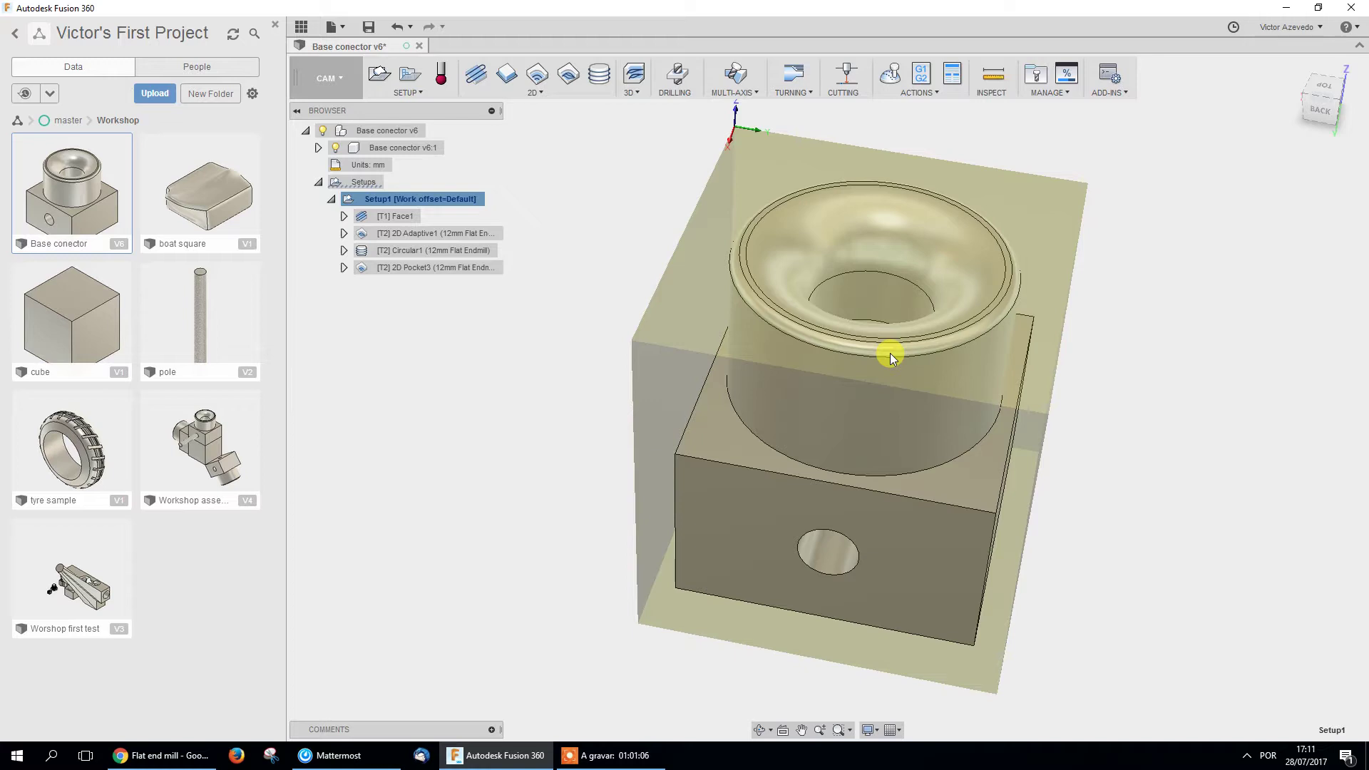
Check the cutting feedrate in the 2D Adaptive operation's feed and speed settings and cancel the edit.
click(468, 233)
right_click(493, 237)
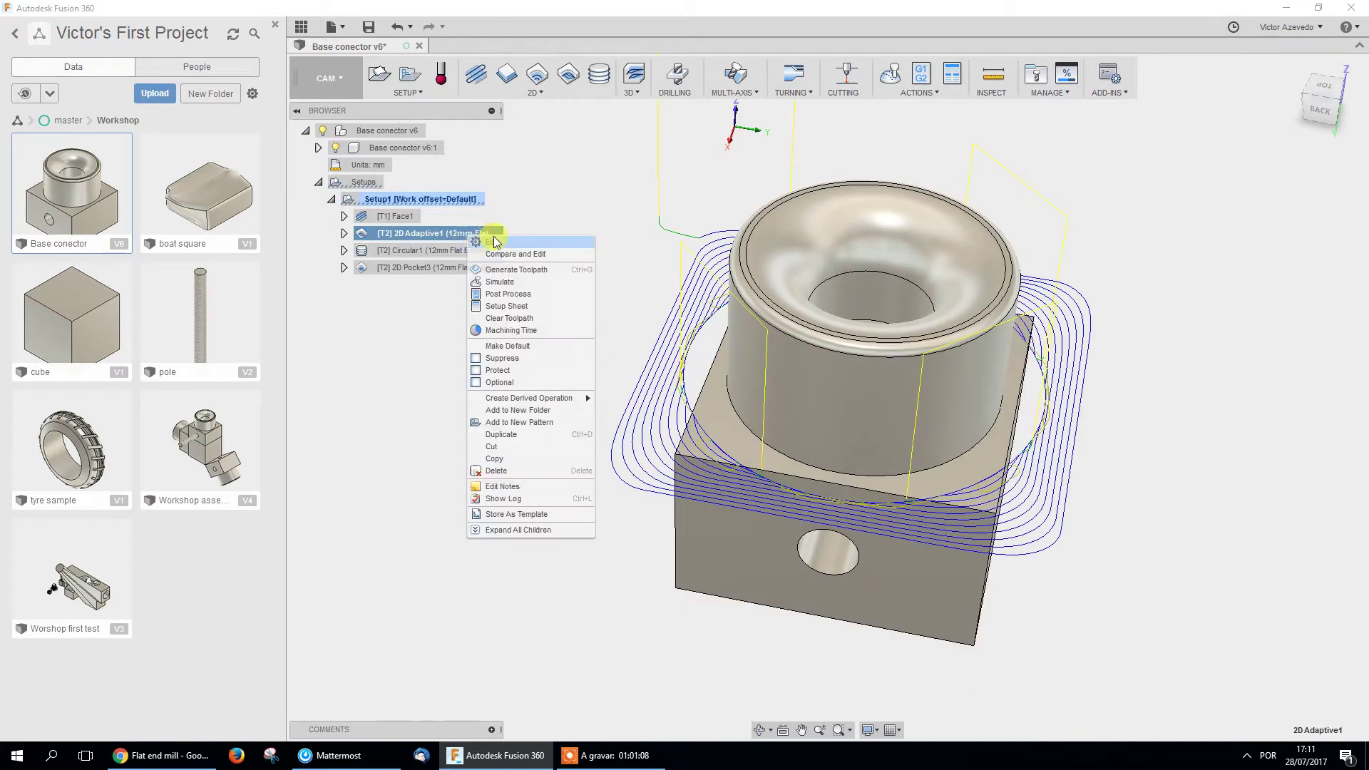
click(606, 242)
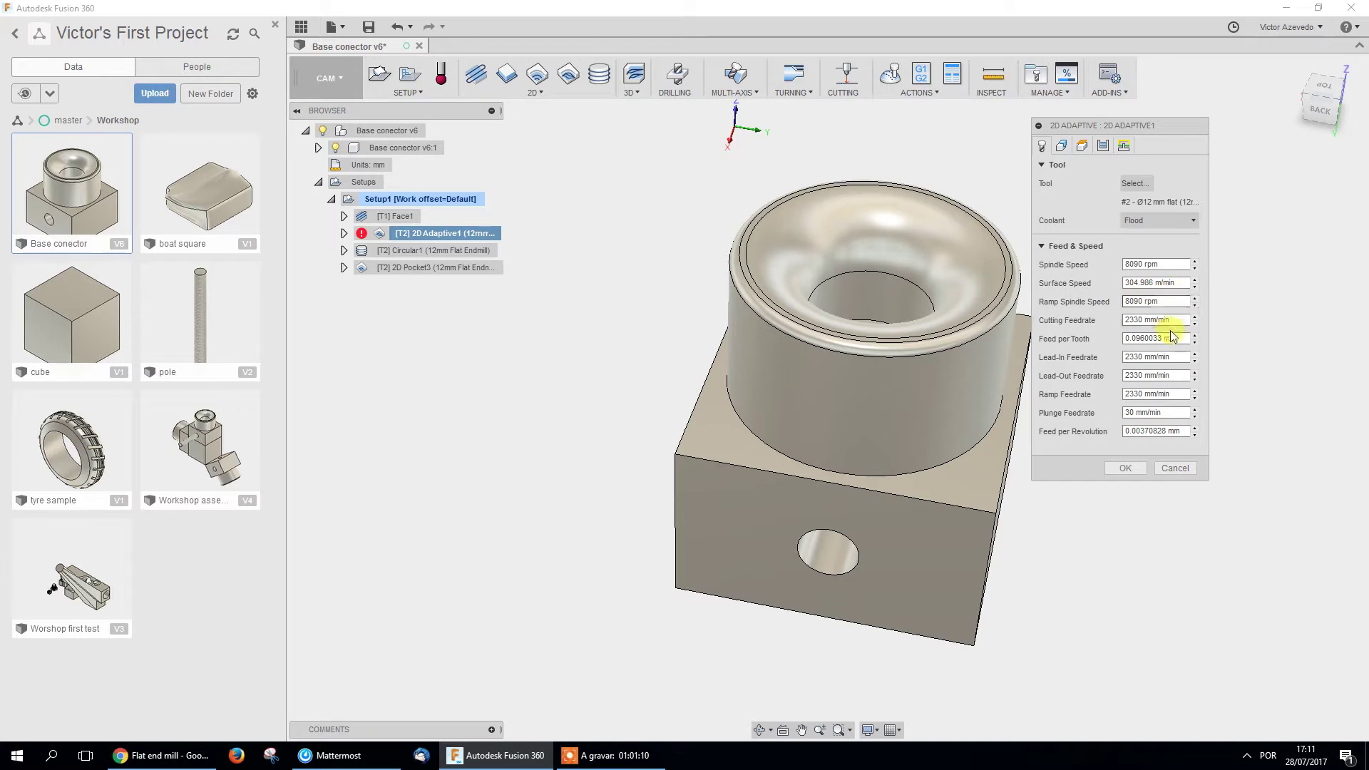
double_click(1144, 320)
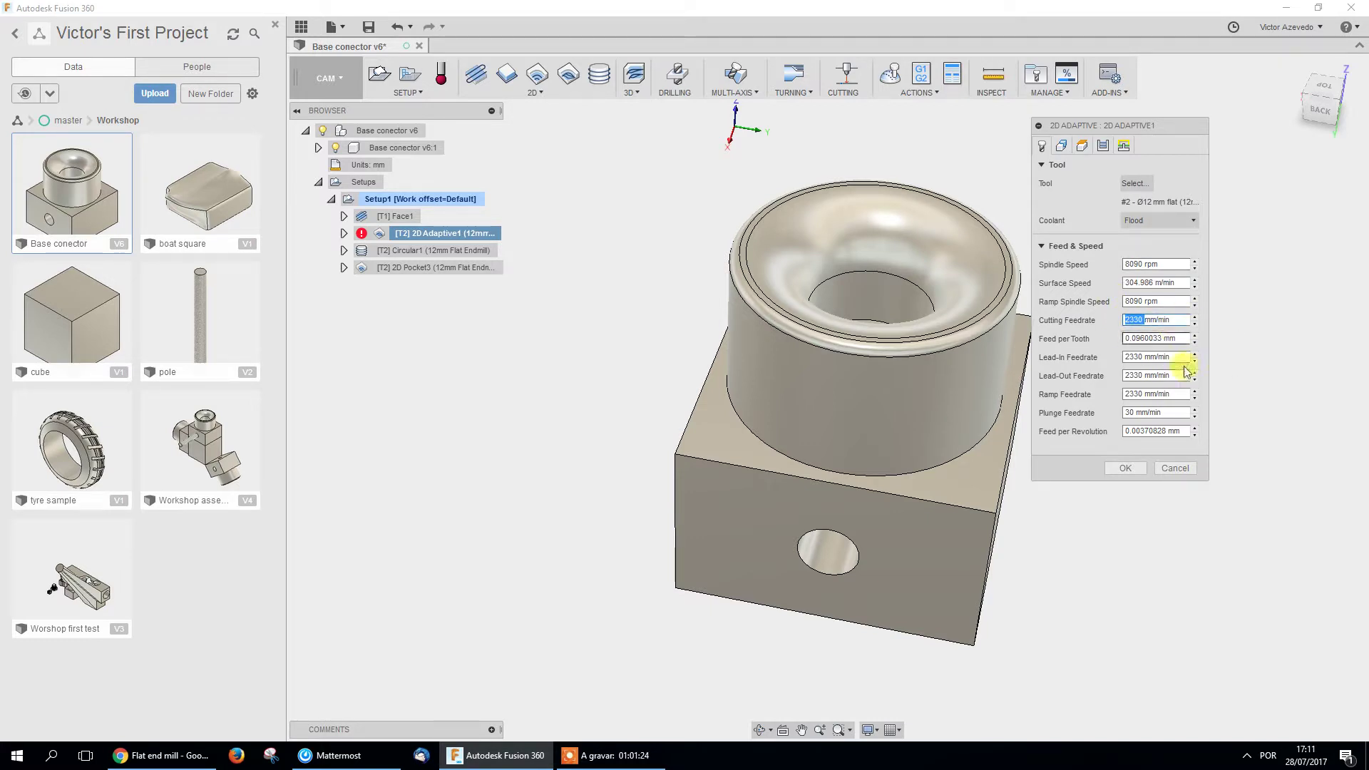
click(1189, 471)
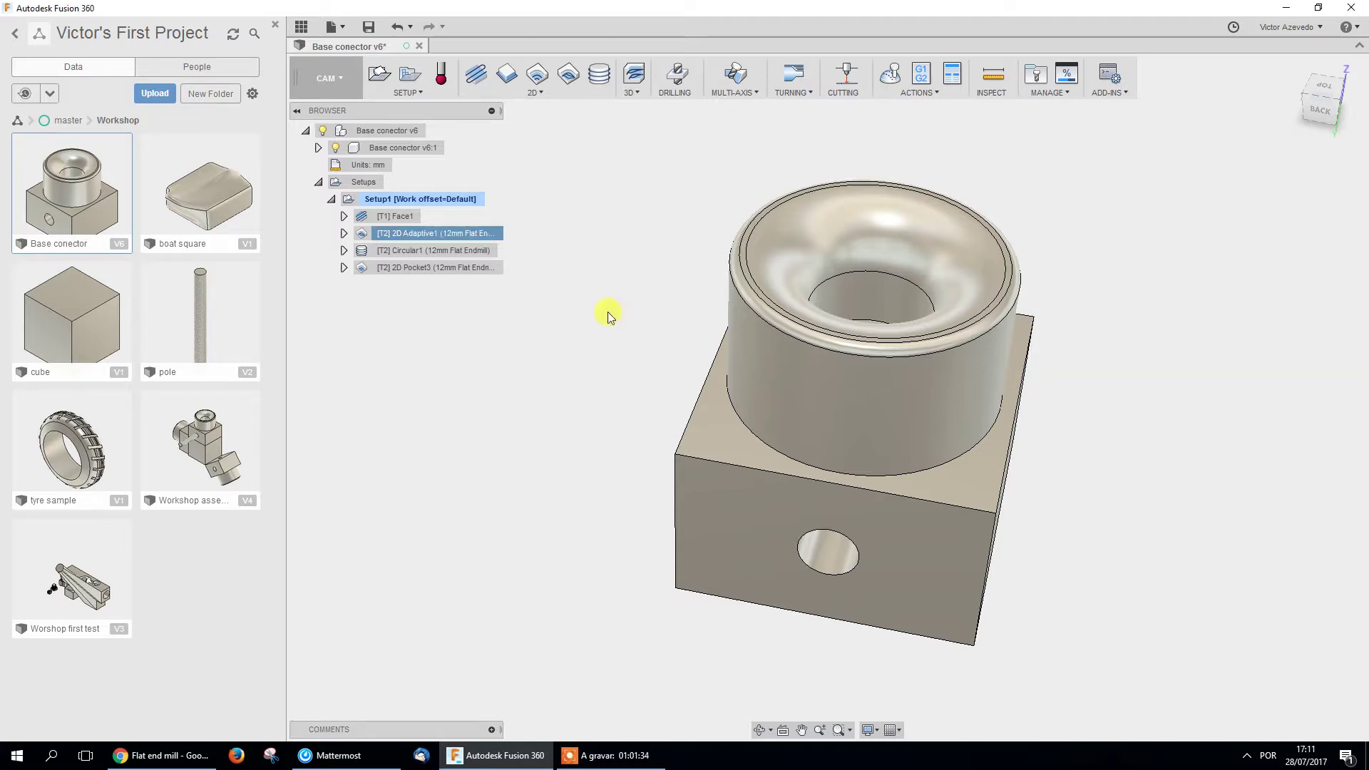
Display the 2D Pocket's toolpath in the bore, and the stock of Setup1 around the part.
click(472, 269)
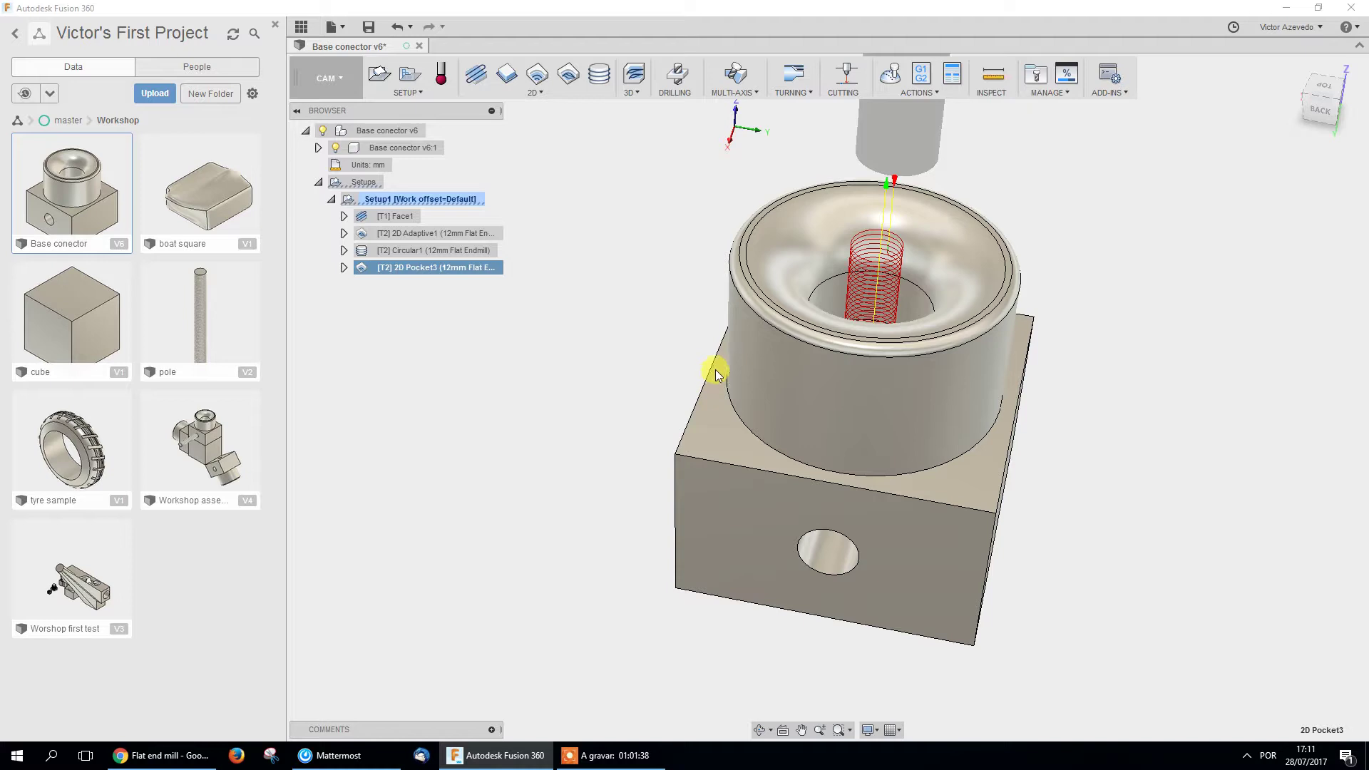
click(398, 200)
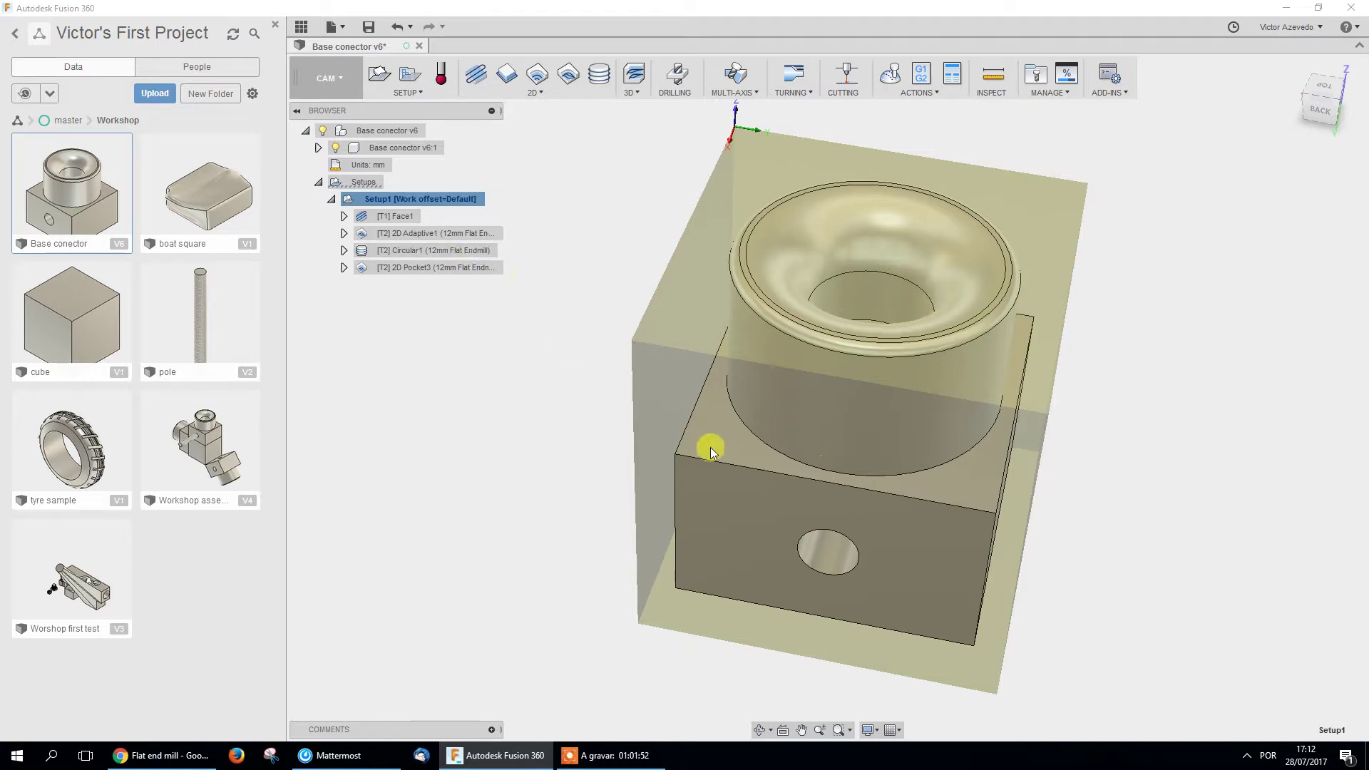
Edit the Circular1 operation's passes to use 5 stepovers with a 1 mm stepover.
click(432, 239)
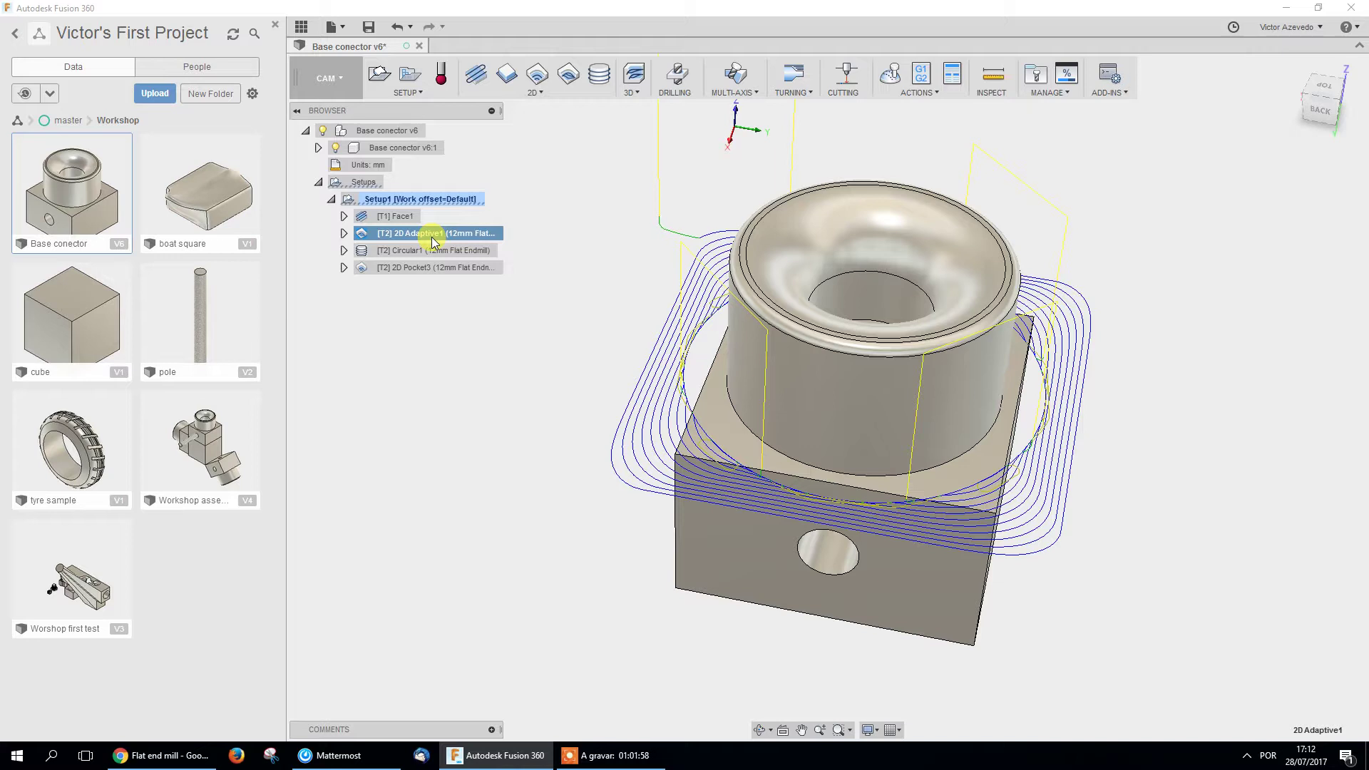
click(435, 251)
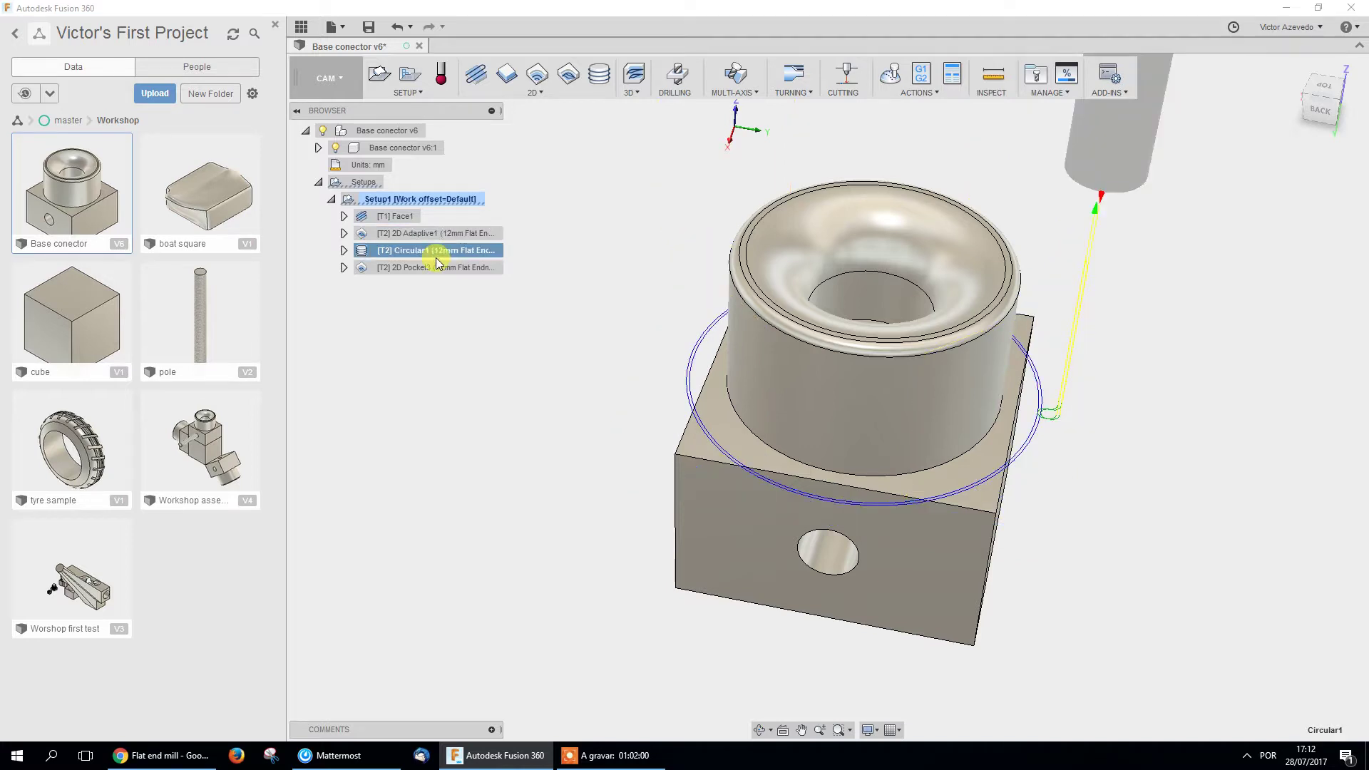
right_click(438, 257)
click(477, 272)
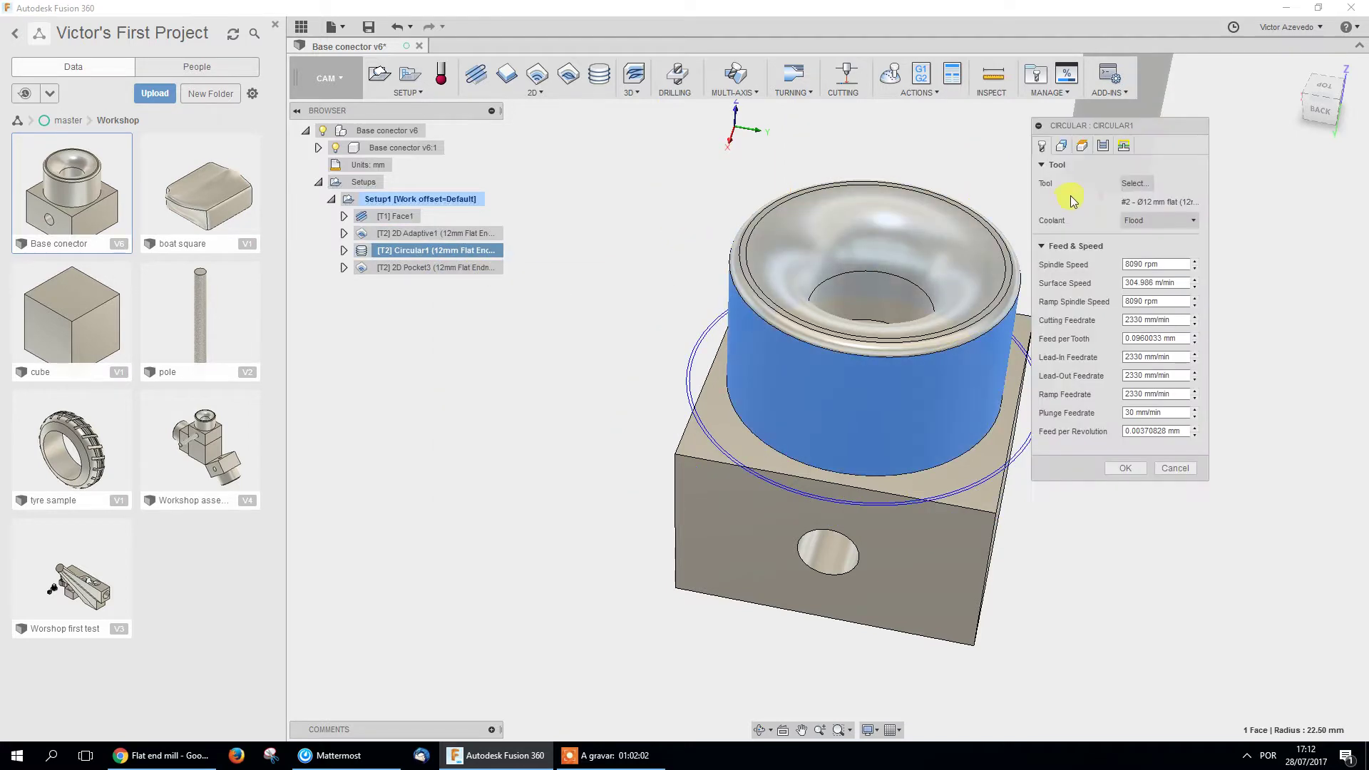
click(1061, 146)
click(1082, 146)
click(1102, 145)
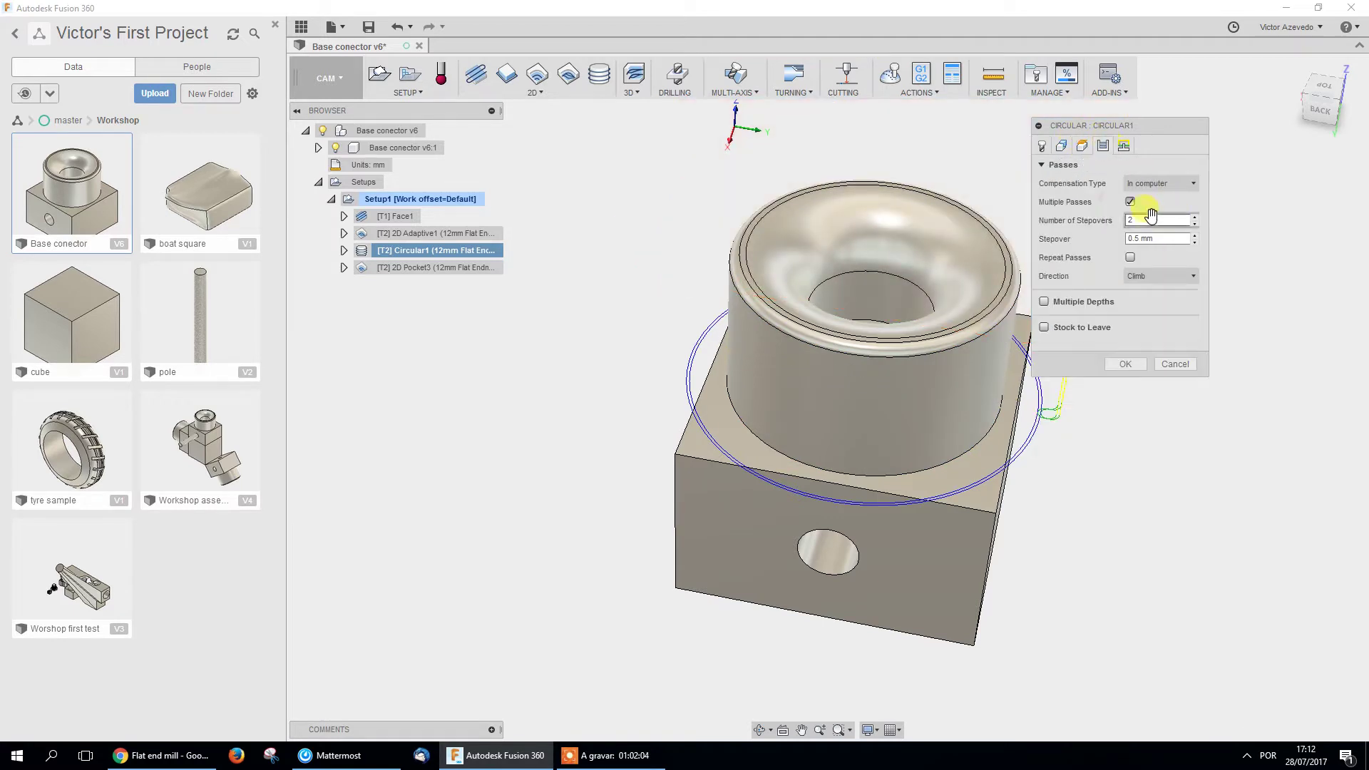
drag(1162, 239, 1076, 240)
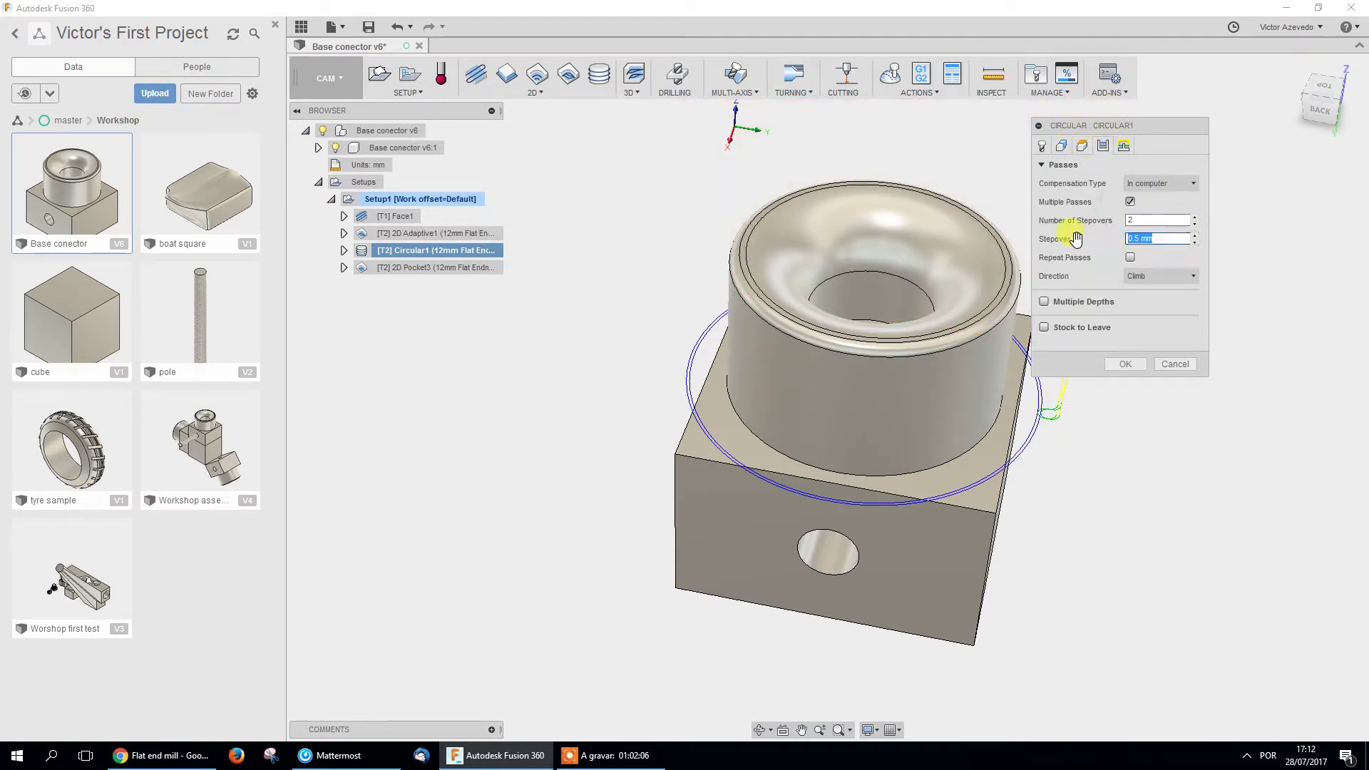
text(1)
drag(1176, 220, 1095, 220)
text(5)
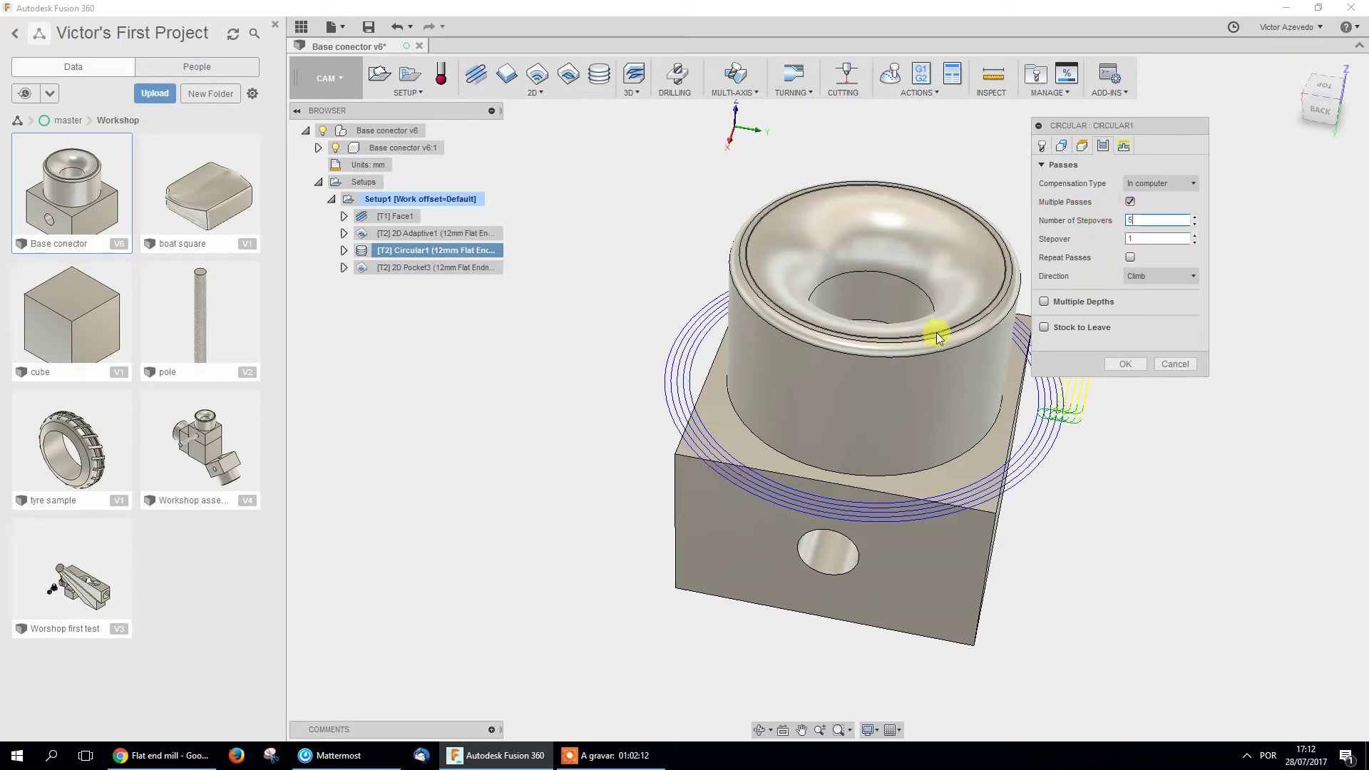
click(1125, 365)
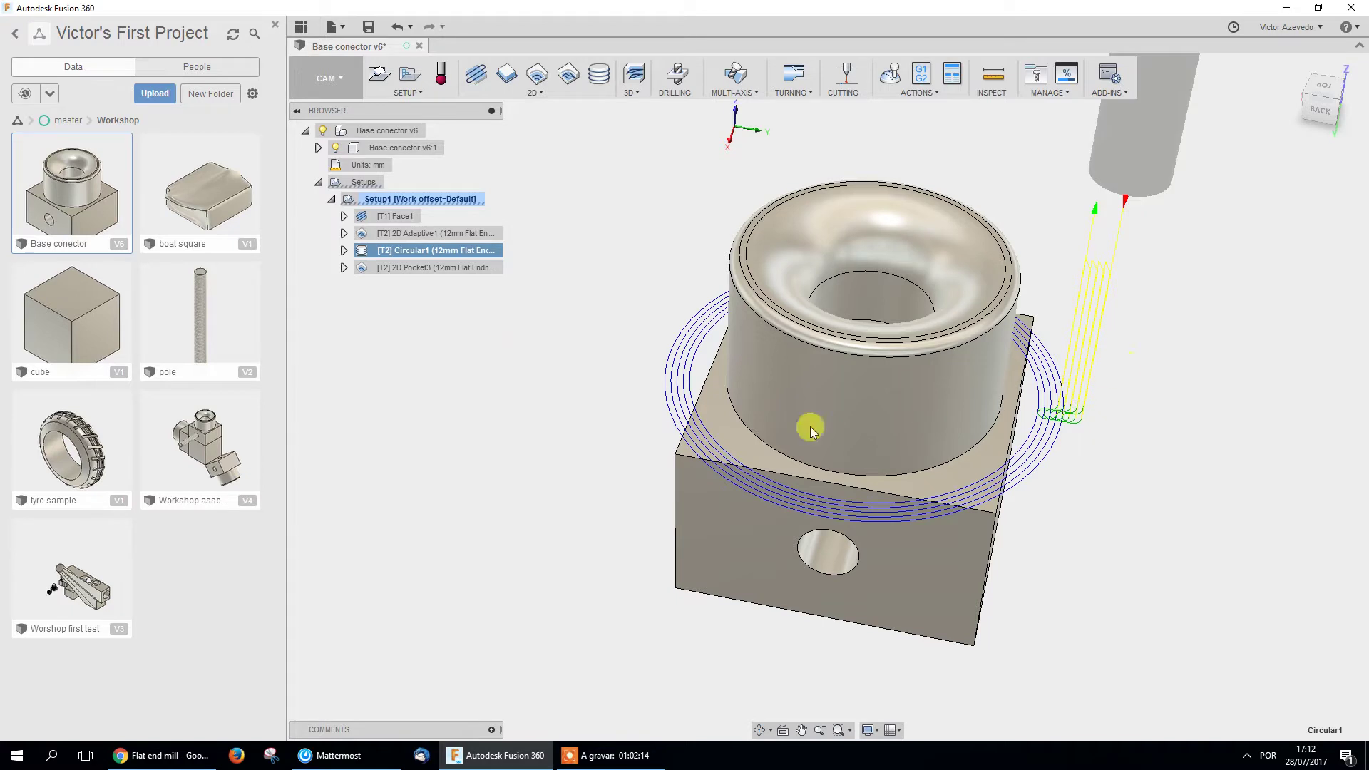
Simulate the machining of Setup1 and examine the stock remaining at the corner of the square base.
click(457, 200)
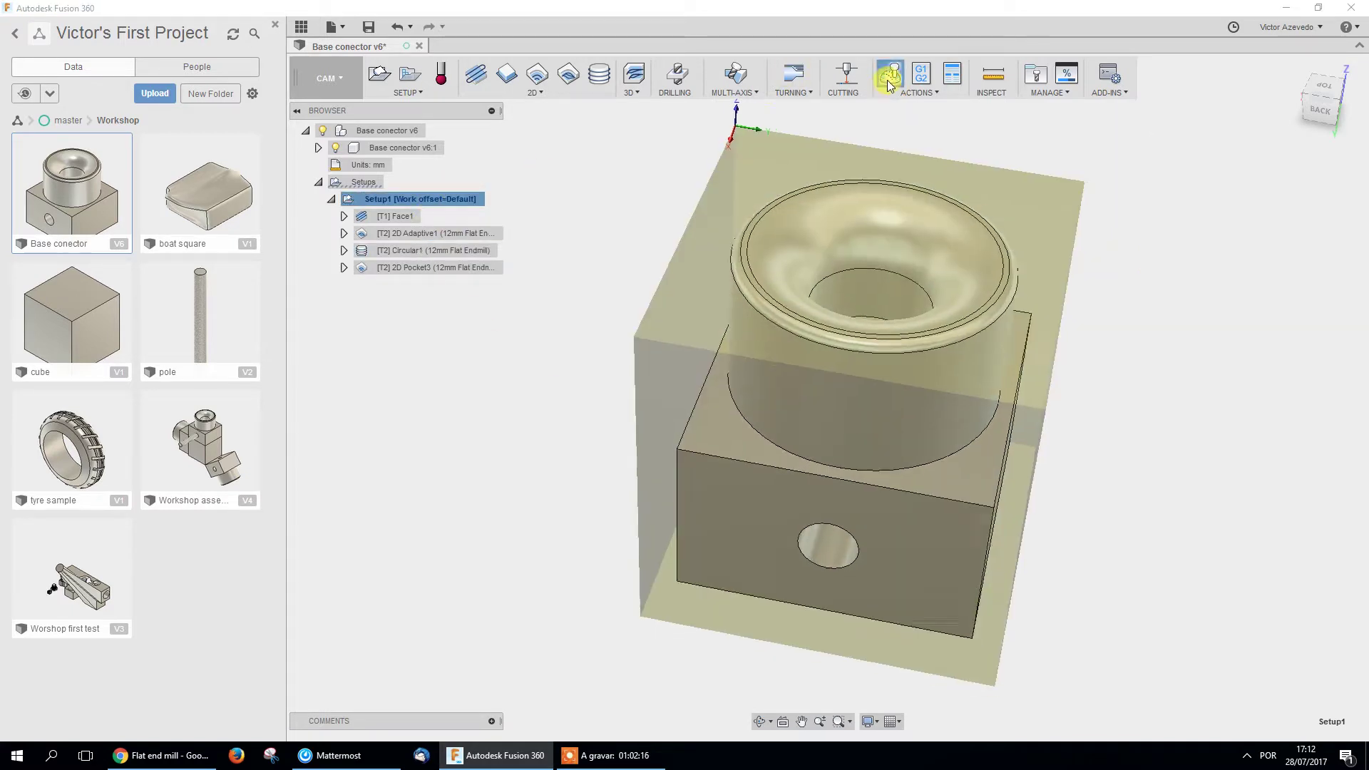
click(890, 74)
click(850, 674)
click(827, 674)
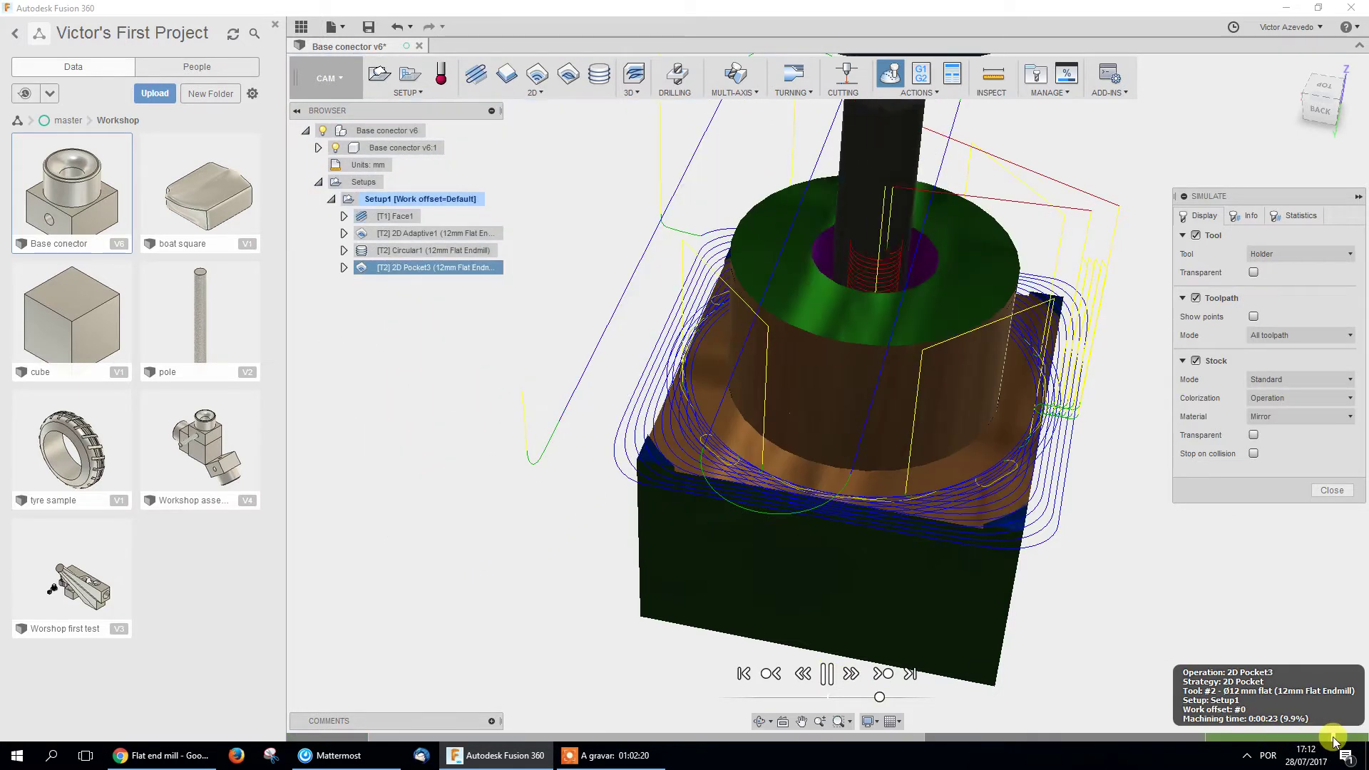
scroll(690, 453, up, 5)
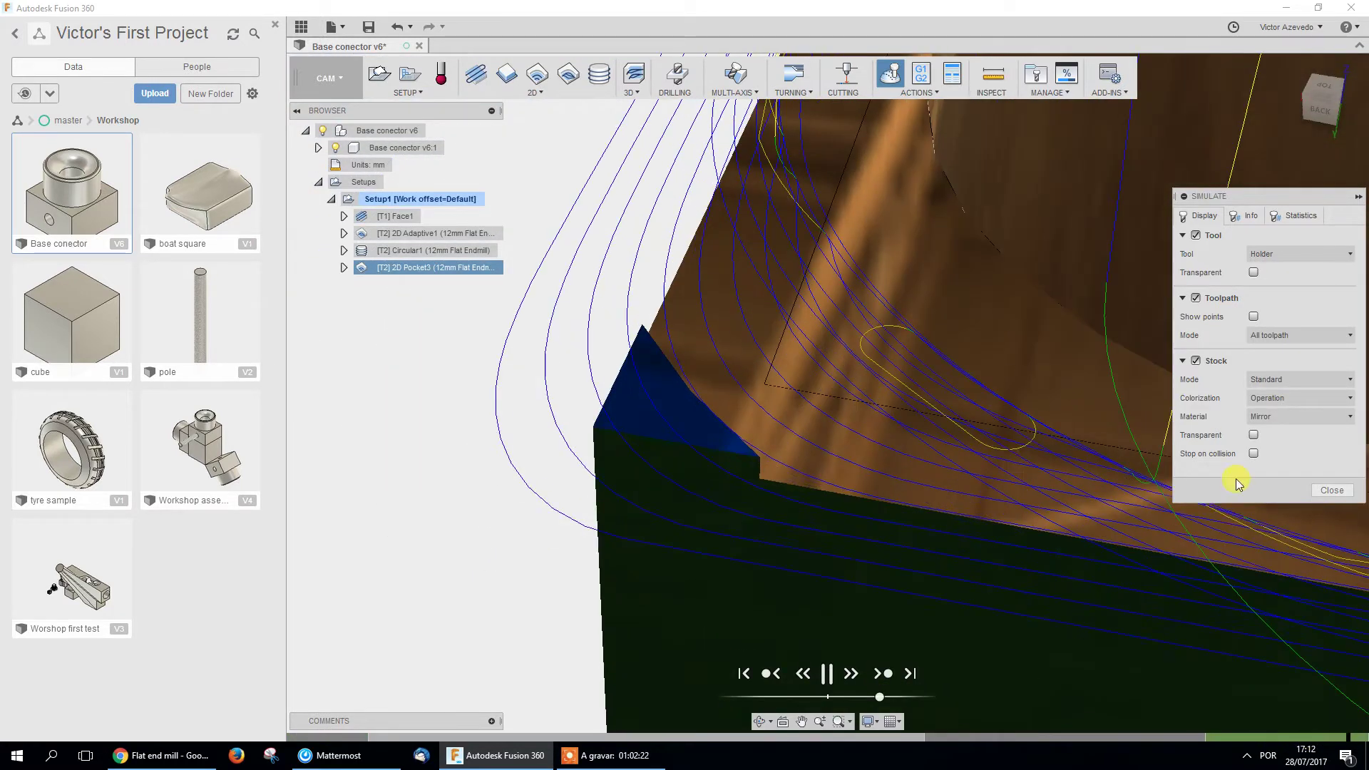
click(1332, 490)
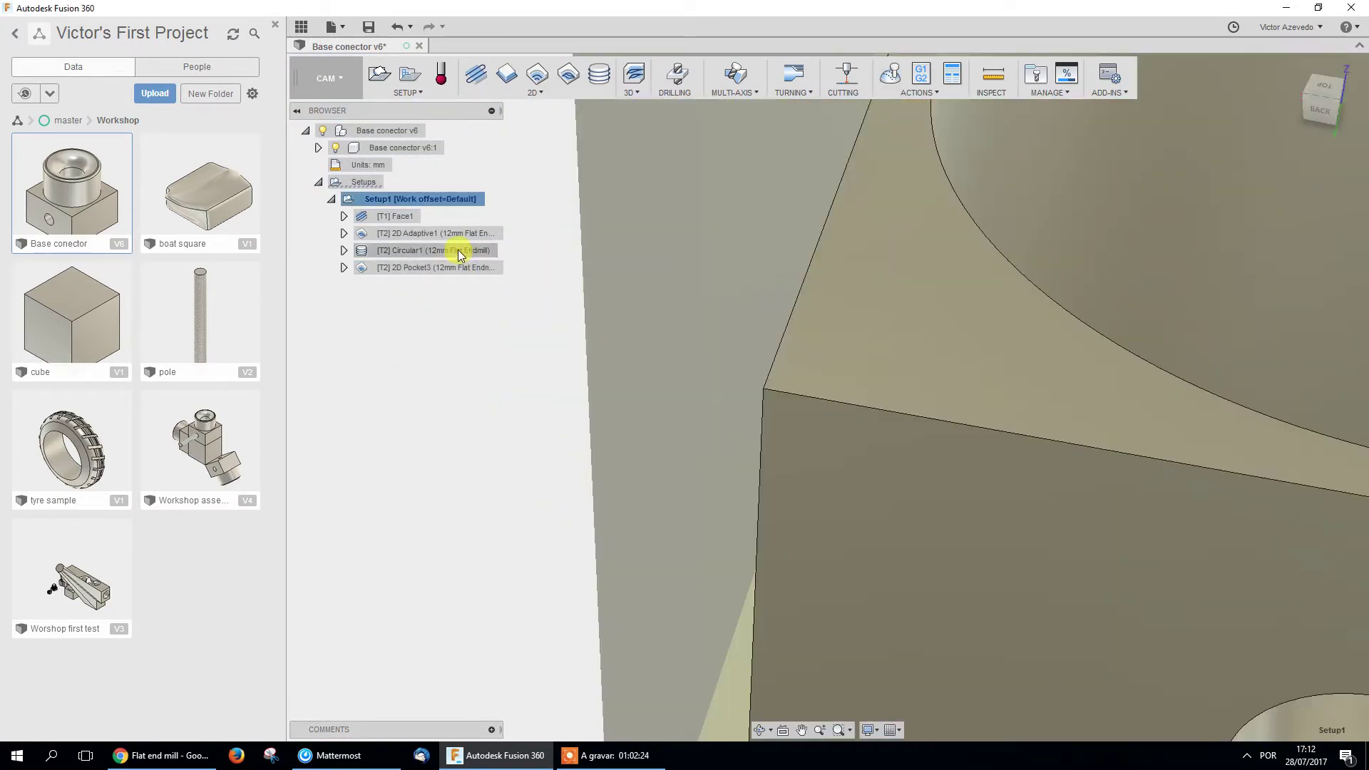
Set the Circular1 operation's stepover to 2 mm.
right_click(458, 251)
click(474, 258)
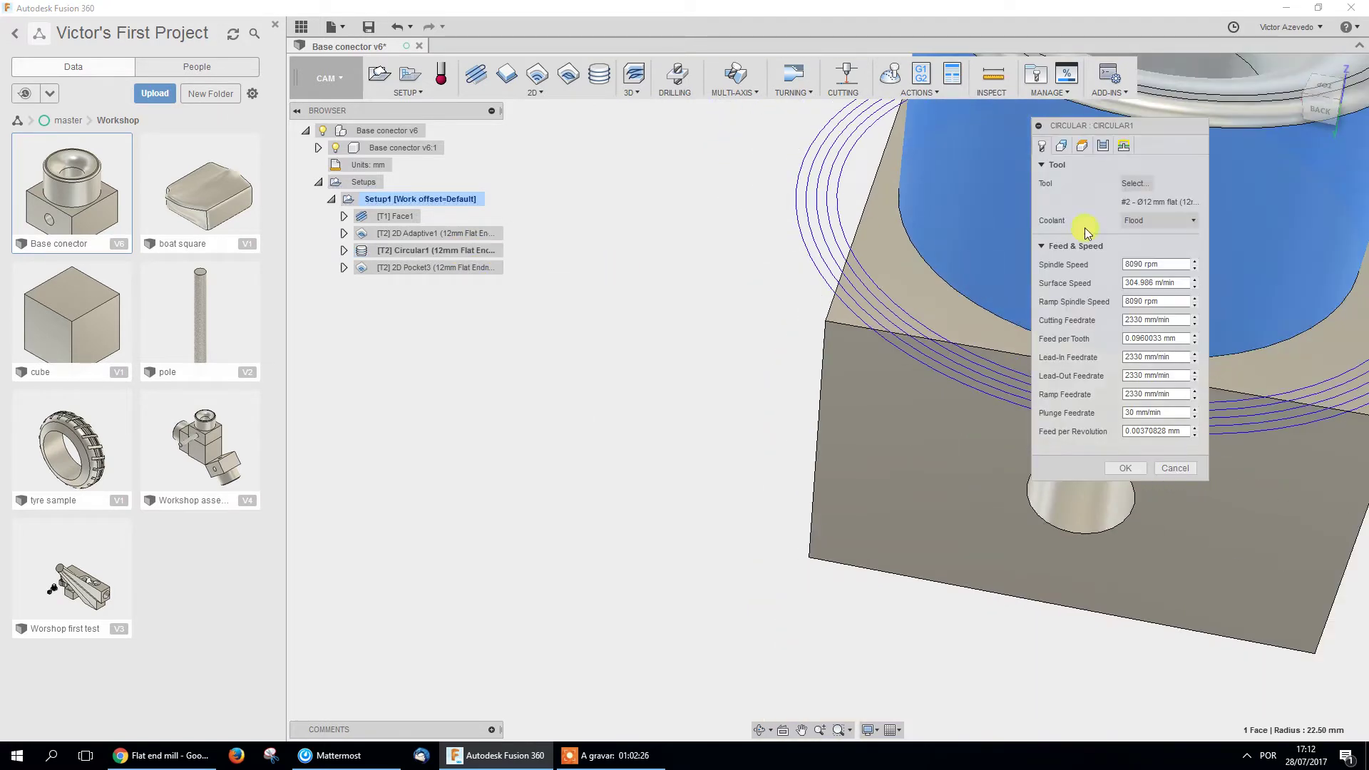
click(1103, 145)
click(1137, 221)
click(1161, 239)
text(2)
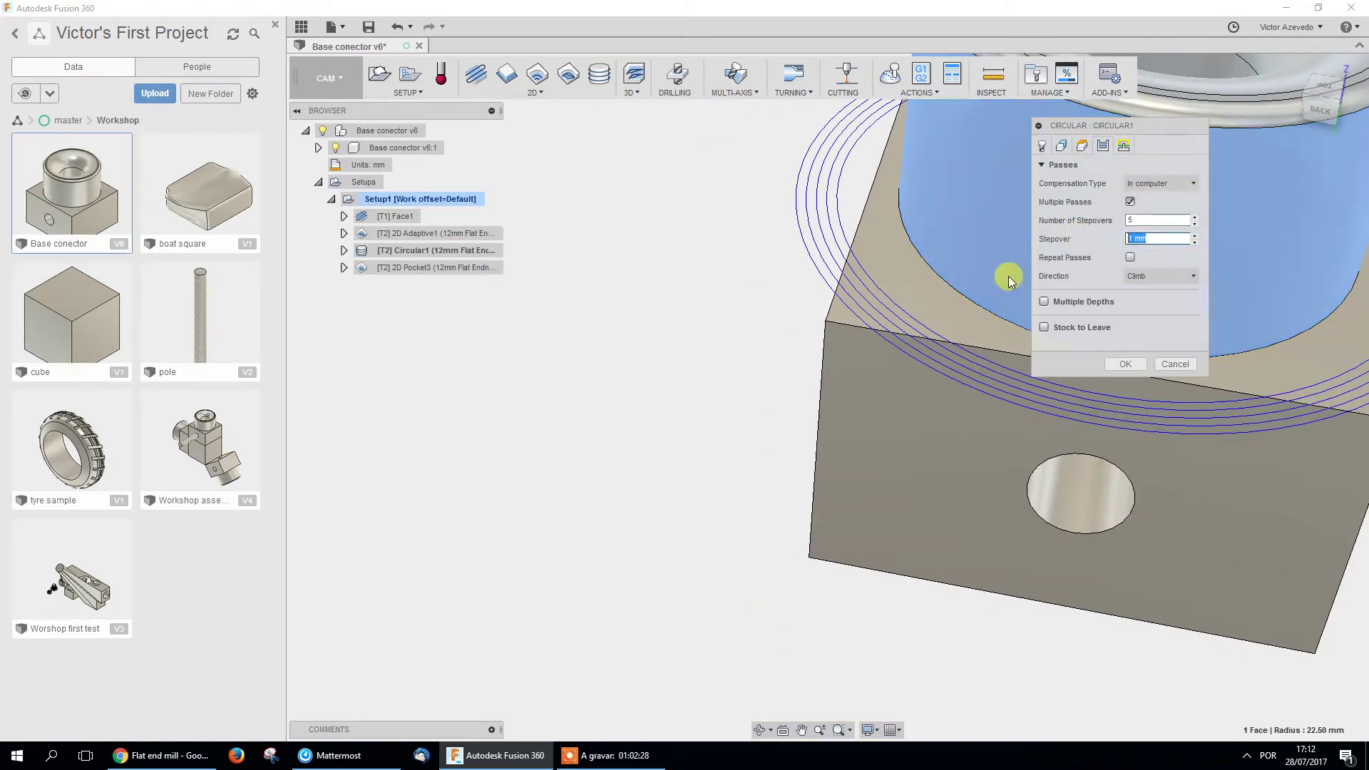
click(1124, 365)
Rerun the Setup1 simulation and check whether the base's upper face is cleared out to its corners.
shift+middle_drag(773, 366, 923, 422)
scroll(1039, 345, down, 3)
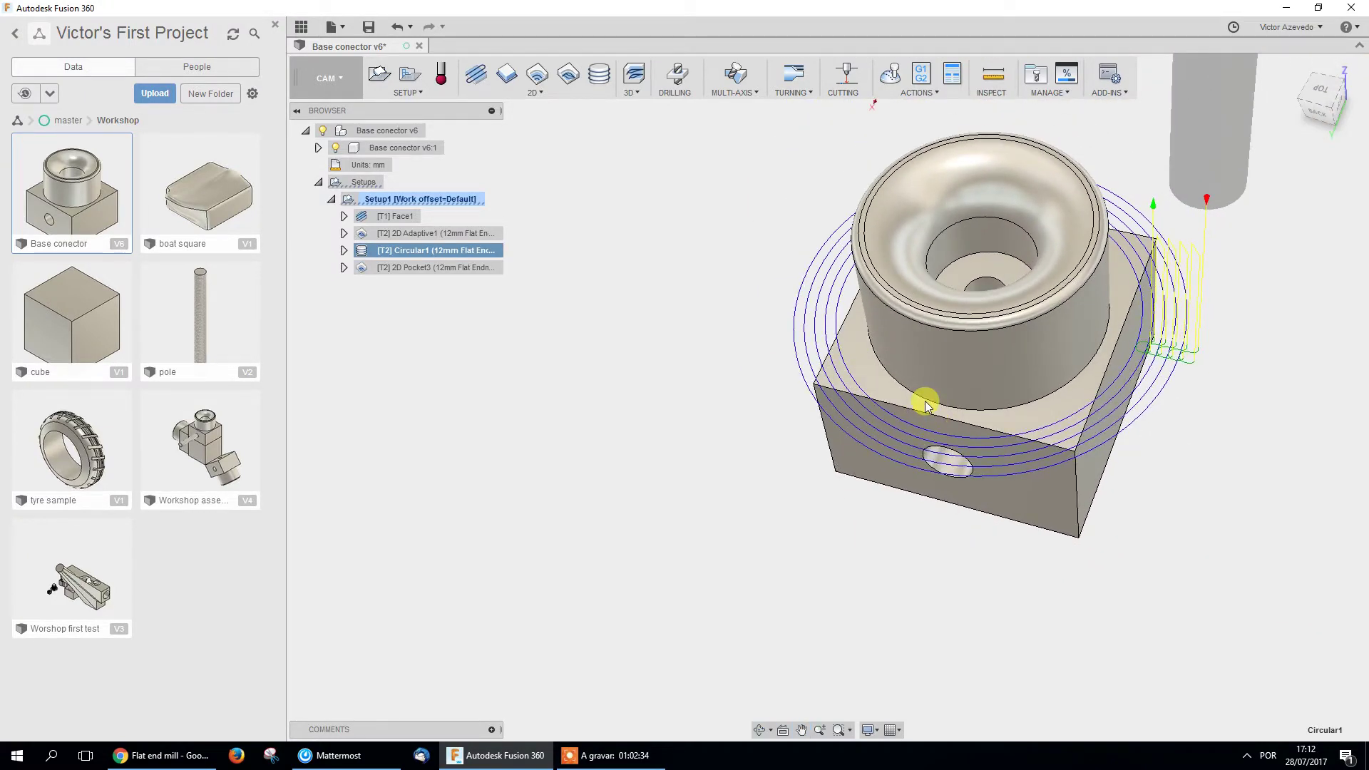
click(422, 204)
click(890, 73)
click(827, 673)
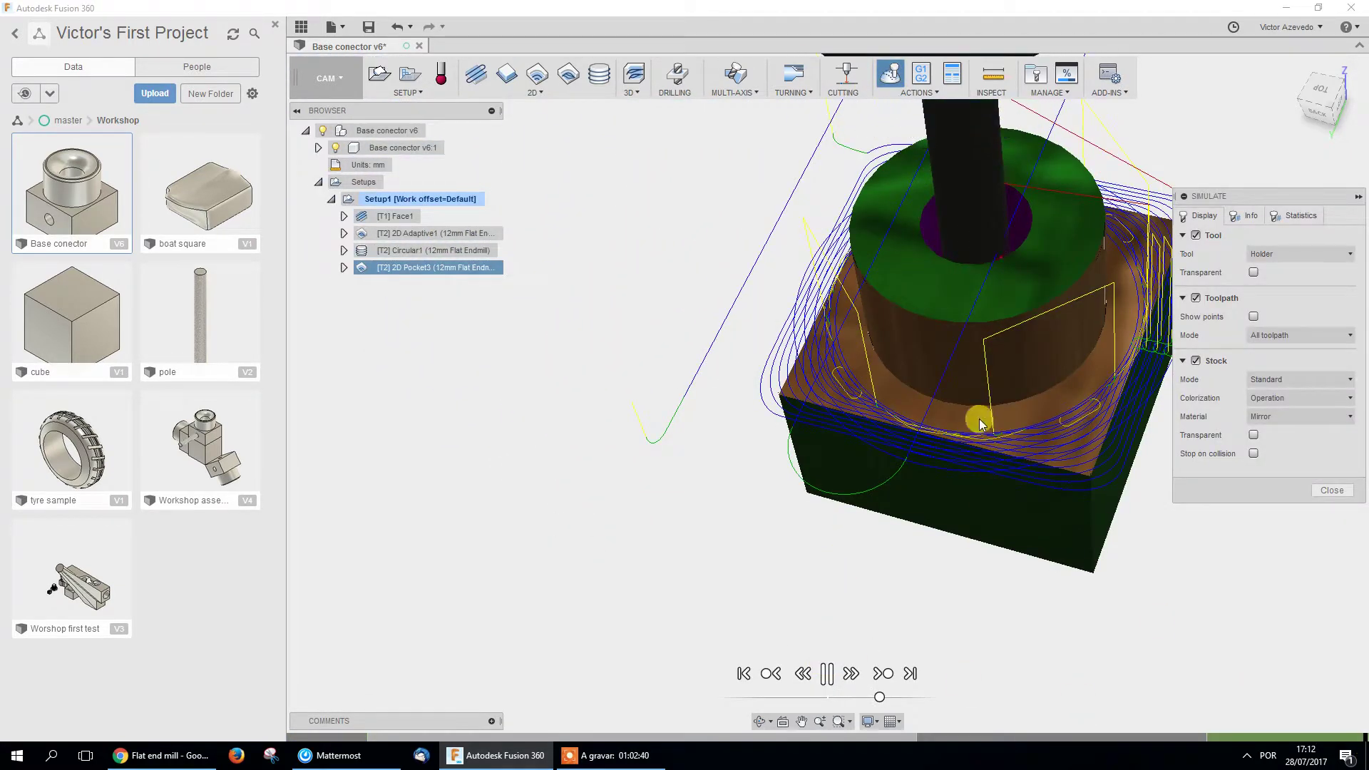
scroll(908, 422, up, 5)
middle_drag(788, 403, 477, 414)
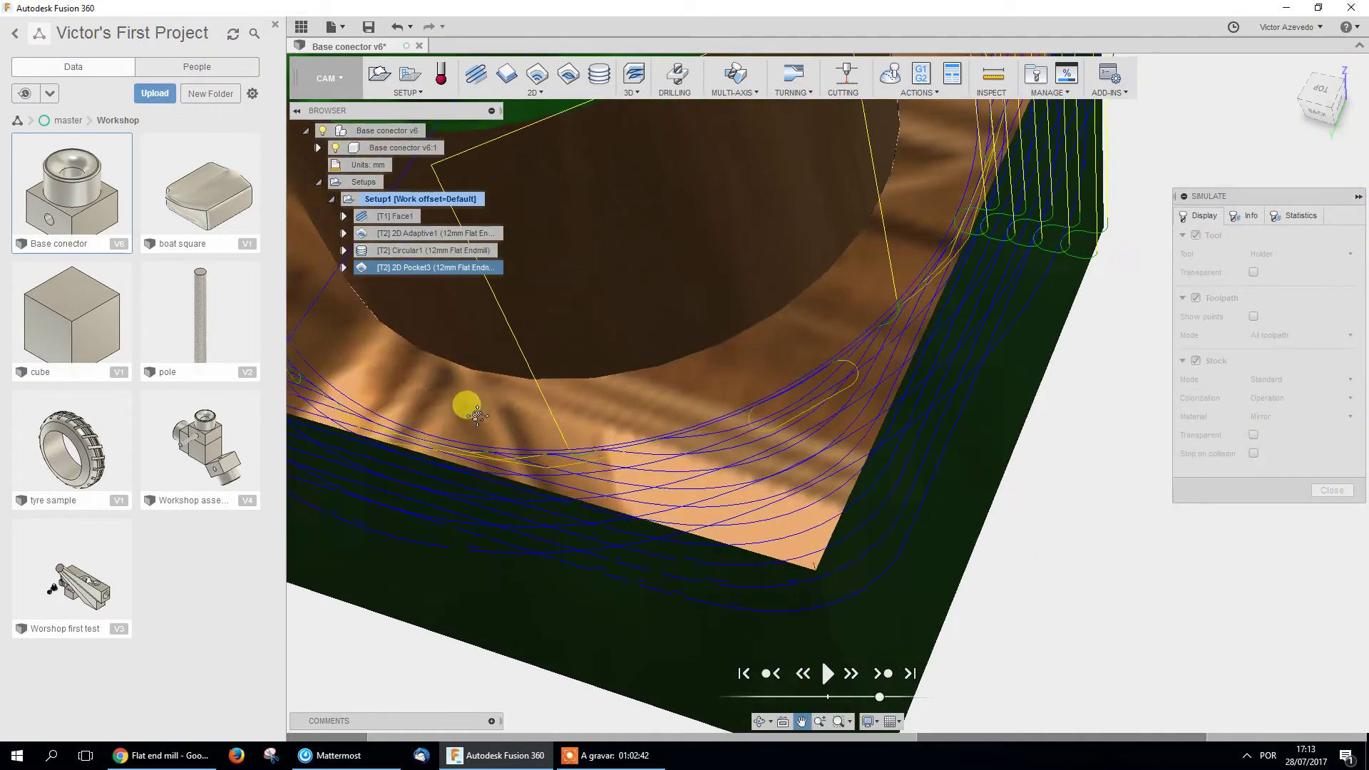
scroll(477, 414, down, 10)
click(1332, 490)
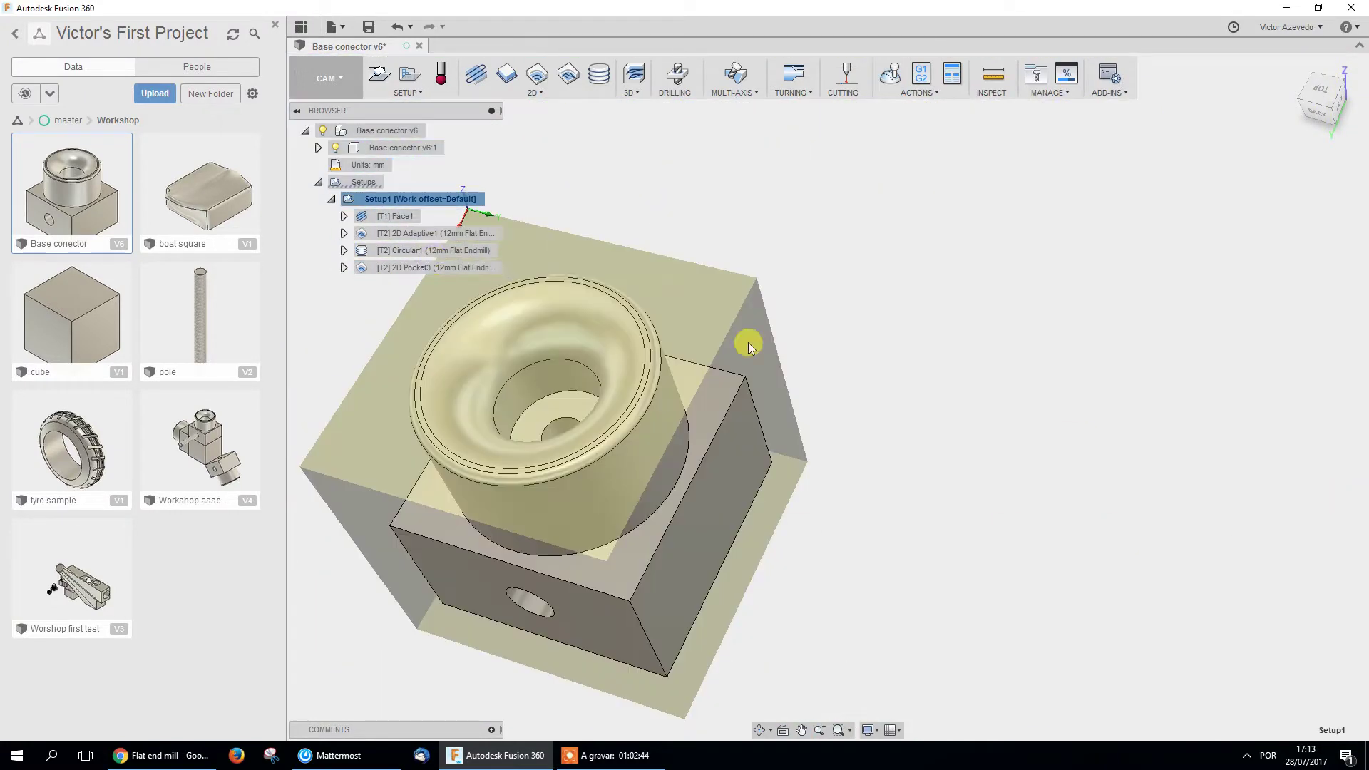
Review the passes settings of the Circular1 operation without changing them.
click(457, 250)
right_click(457, 250)
click(480, 267)
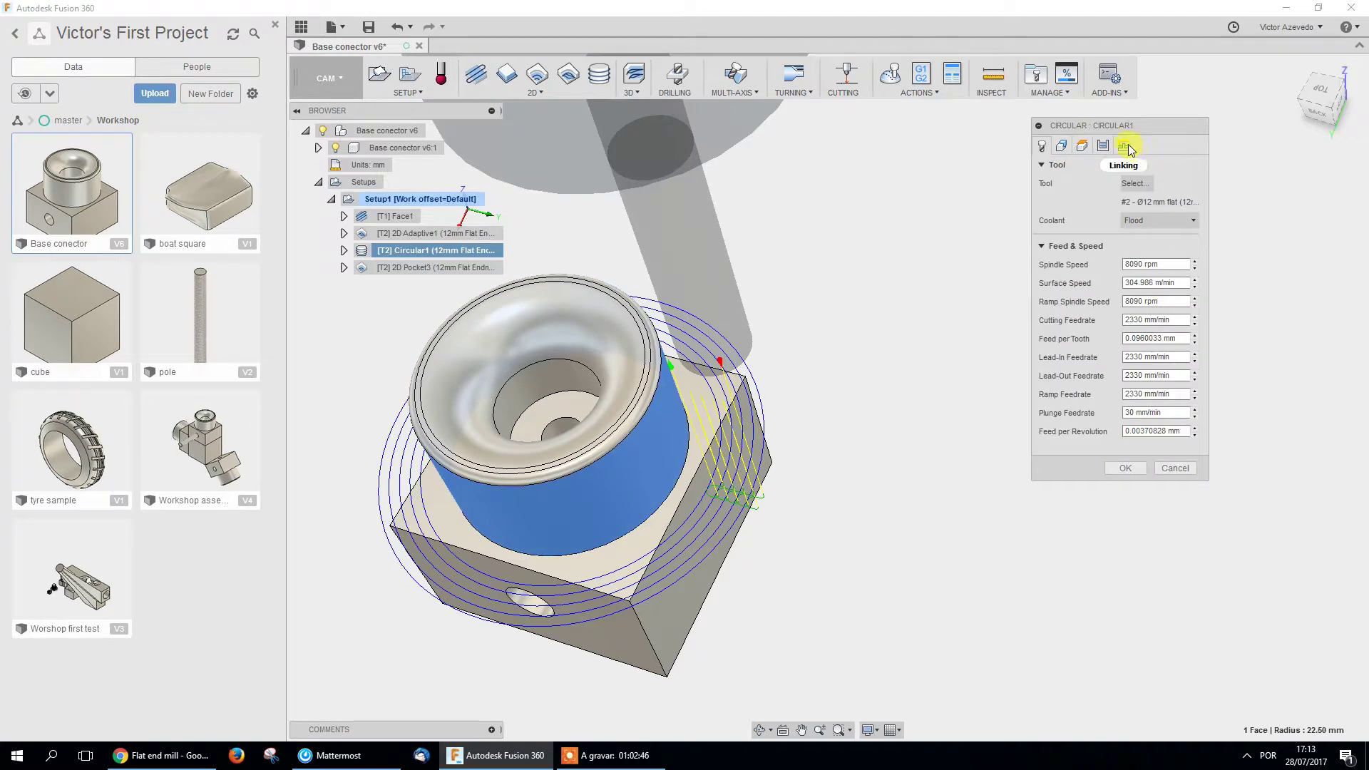
click(1103, 145)
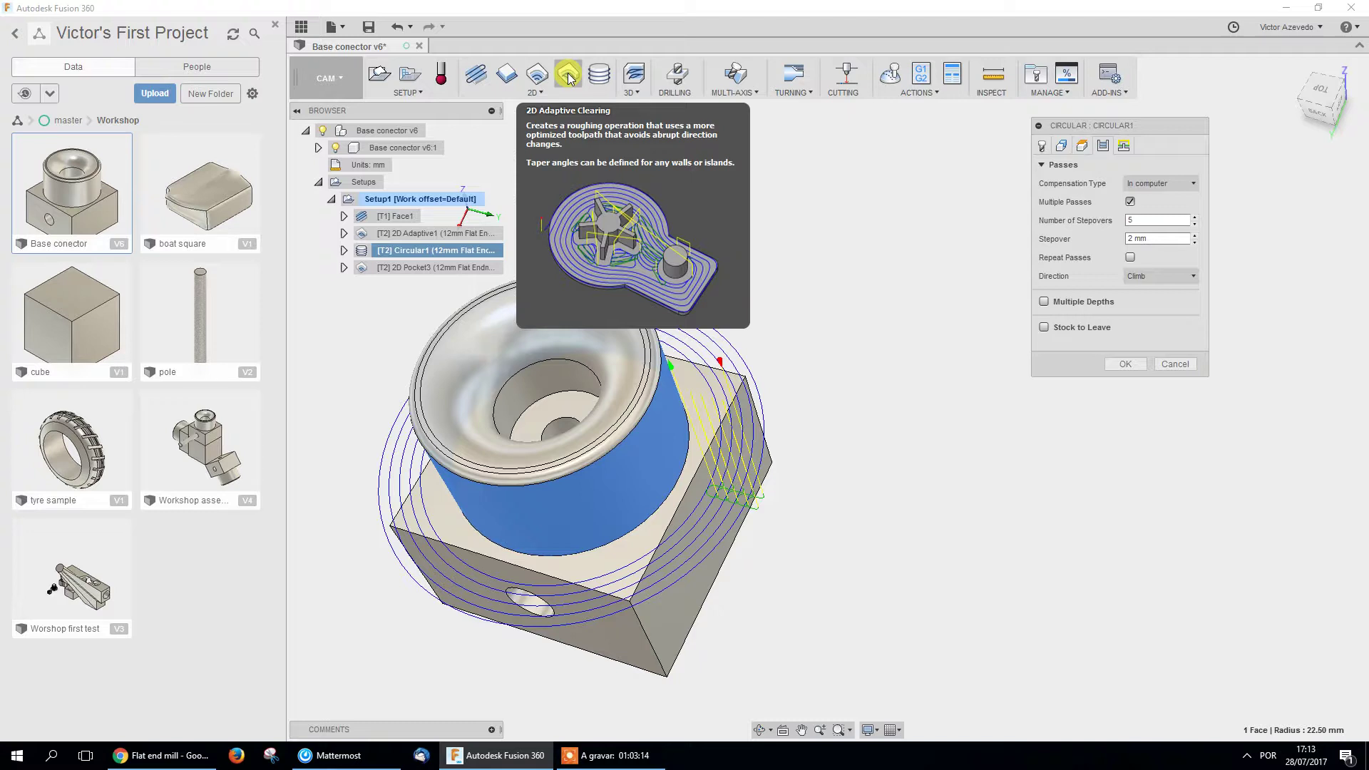
click(1174, 365)
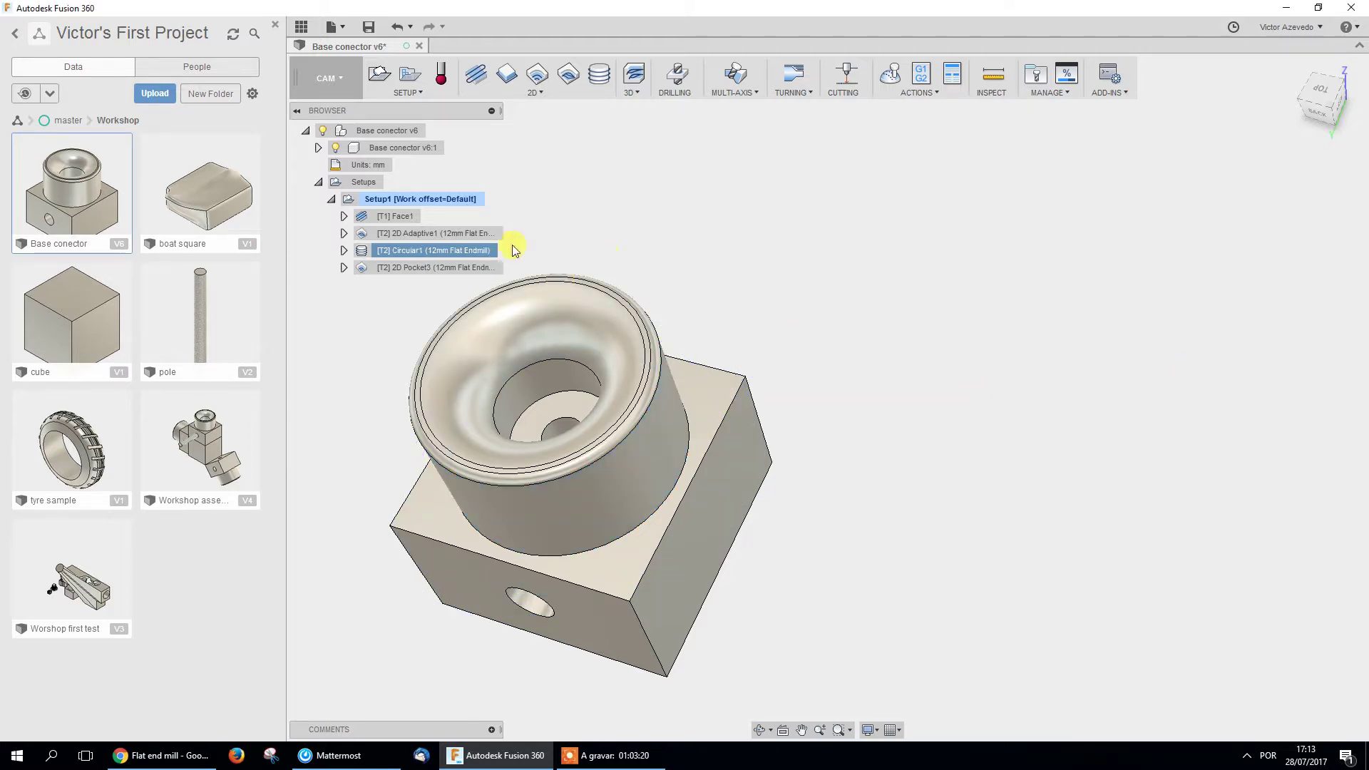
Add a 2D Bore operation after 2D Pocket3, using the Ø6 mm ball endmill from Samples/Metric - Aluminum.
click(419, 271)
middle_drag(578, 335, 713, 374)
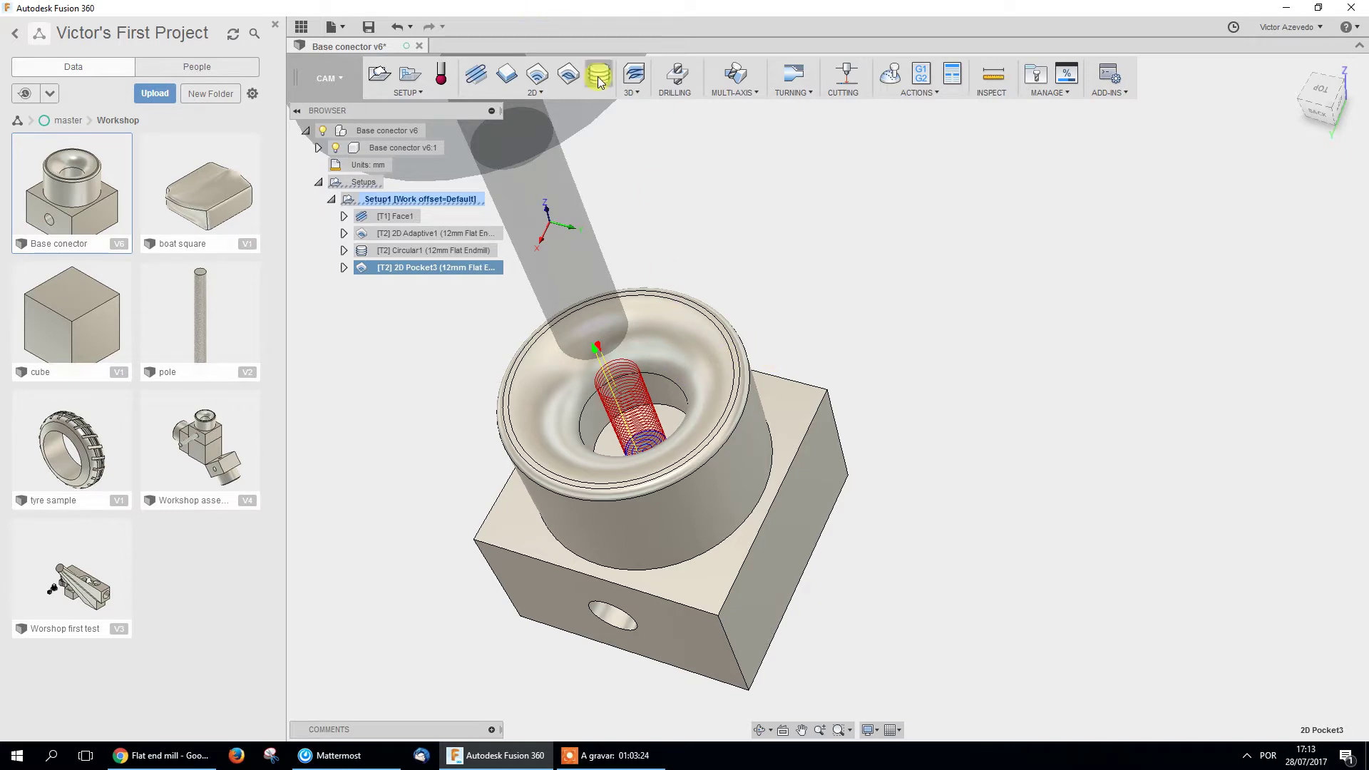
click(549, 94)
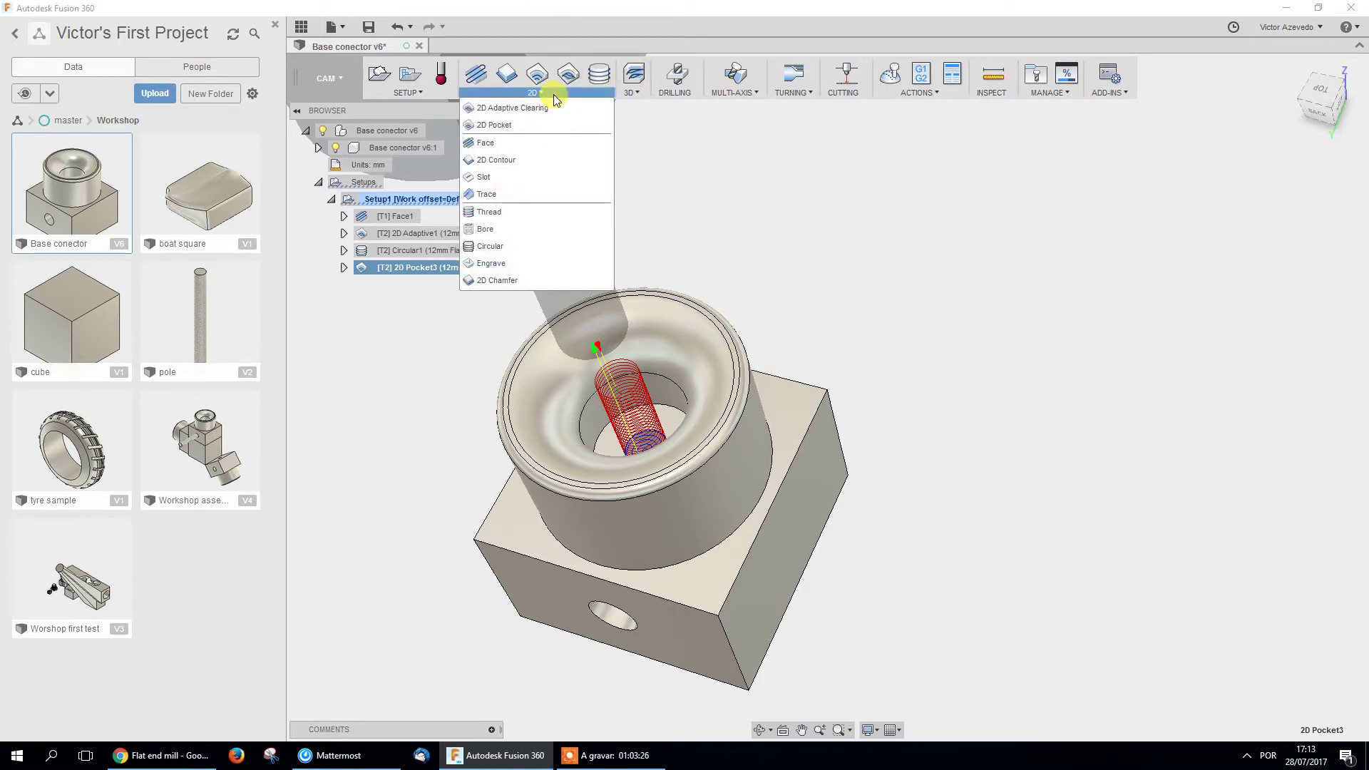
click(486, 229)
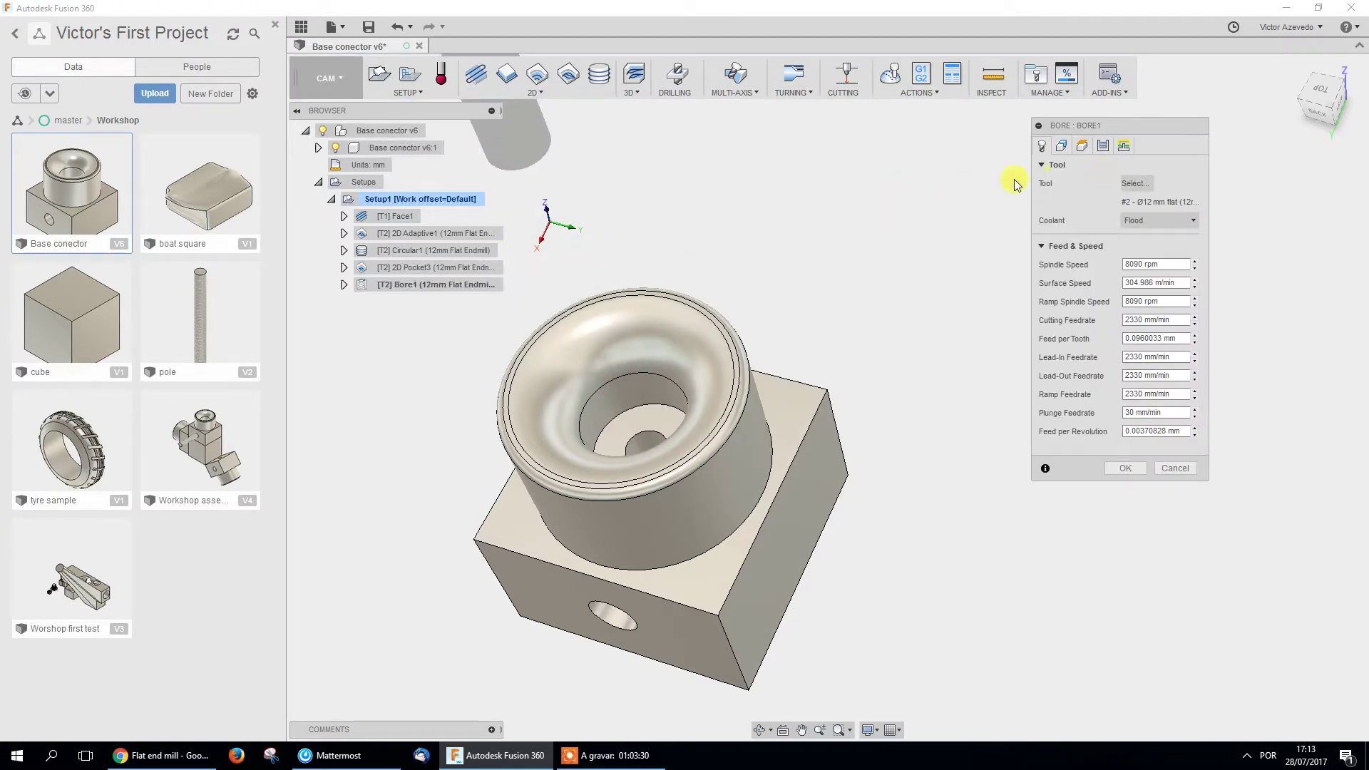
click(1132, 184)
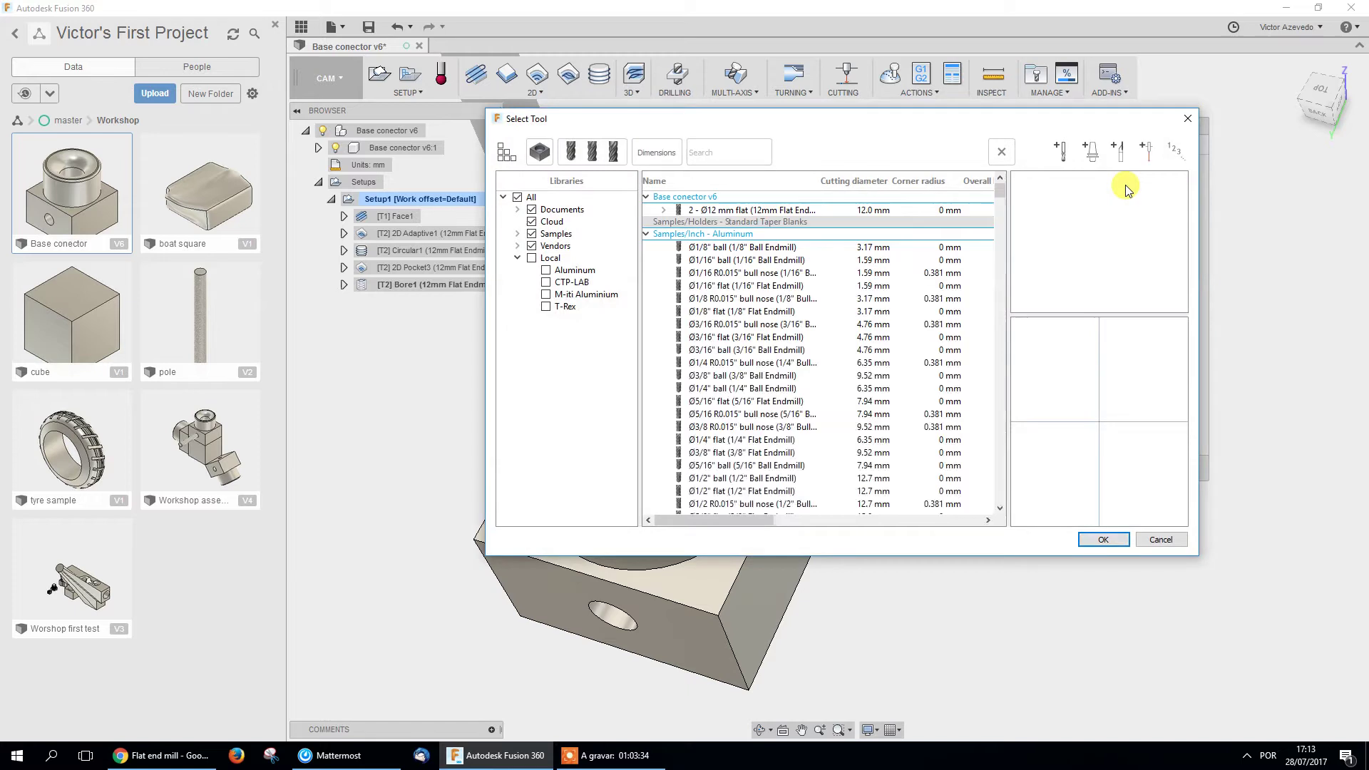
click(591, 153)
click(661, 228)
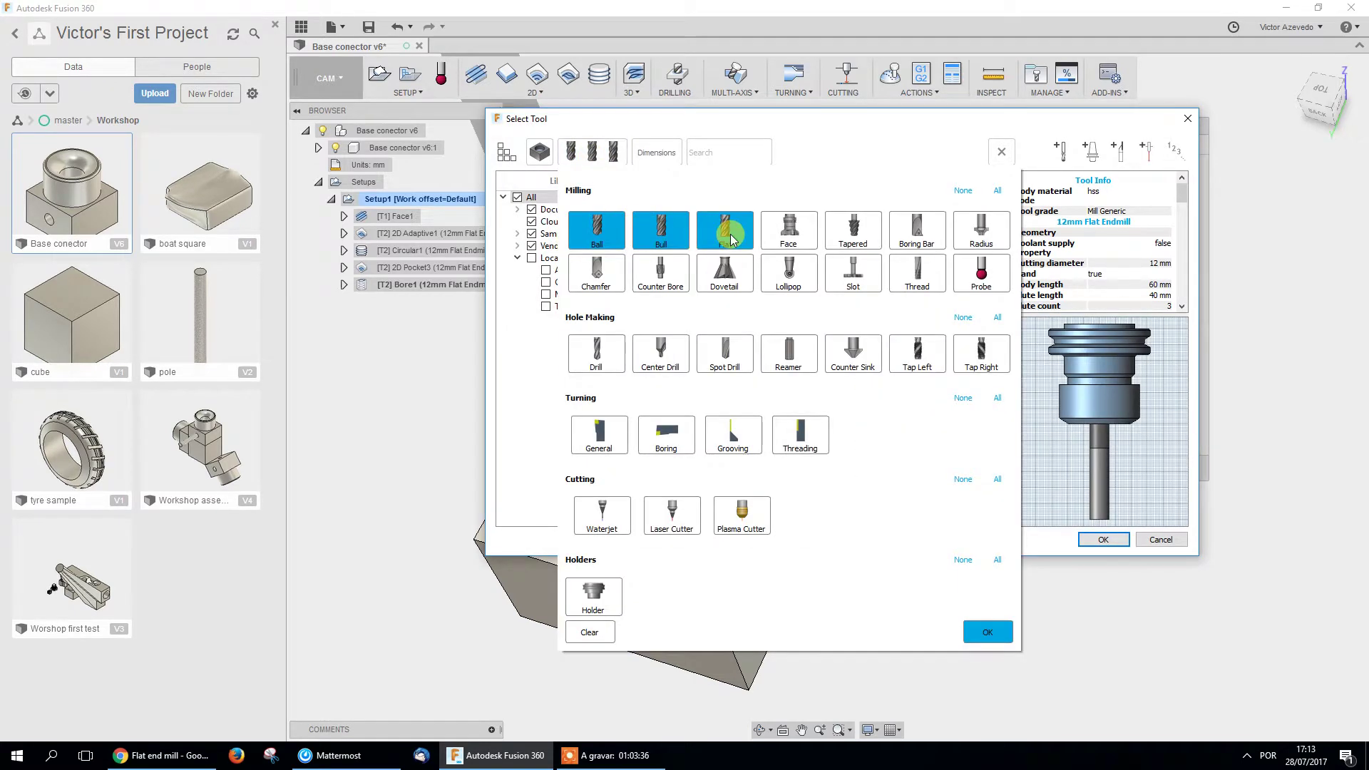
click(724, 228)
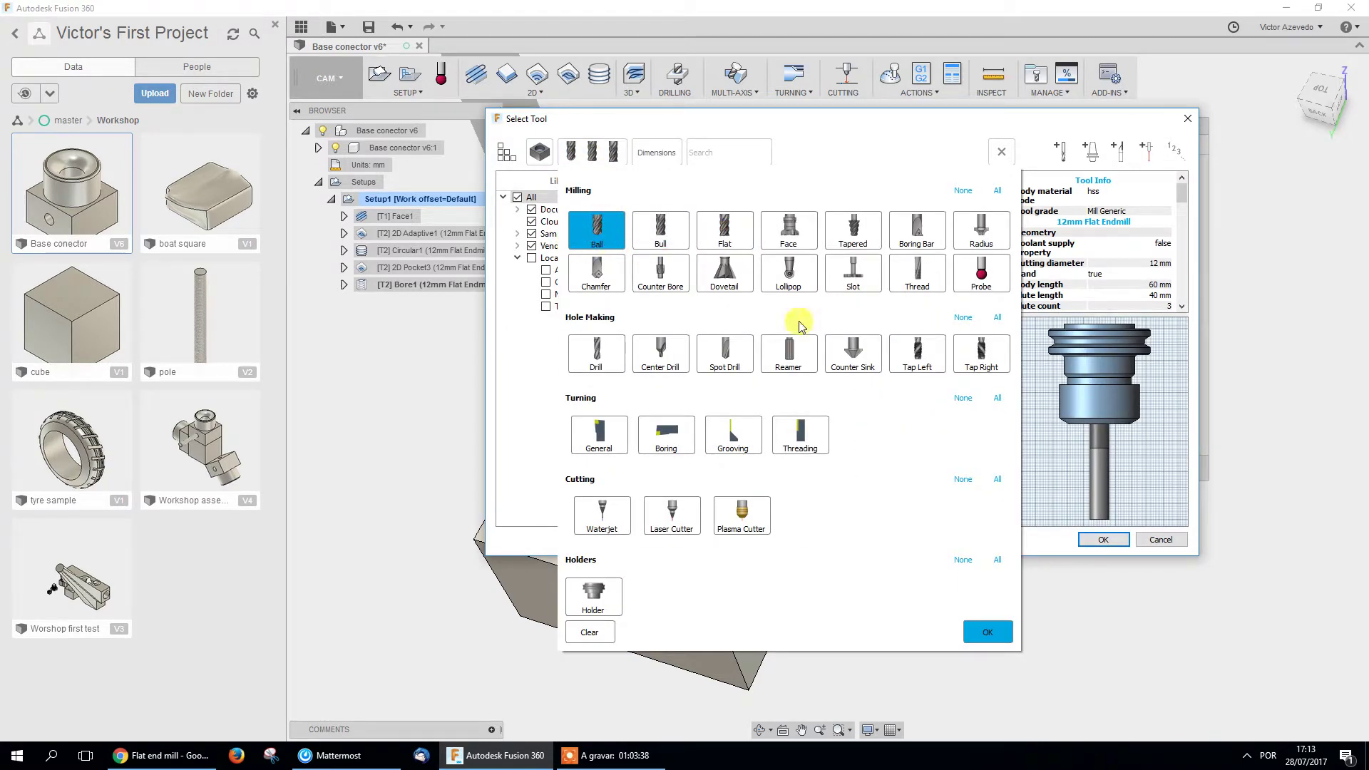
click(990, 632)
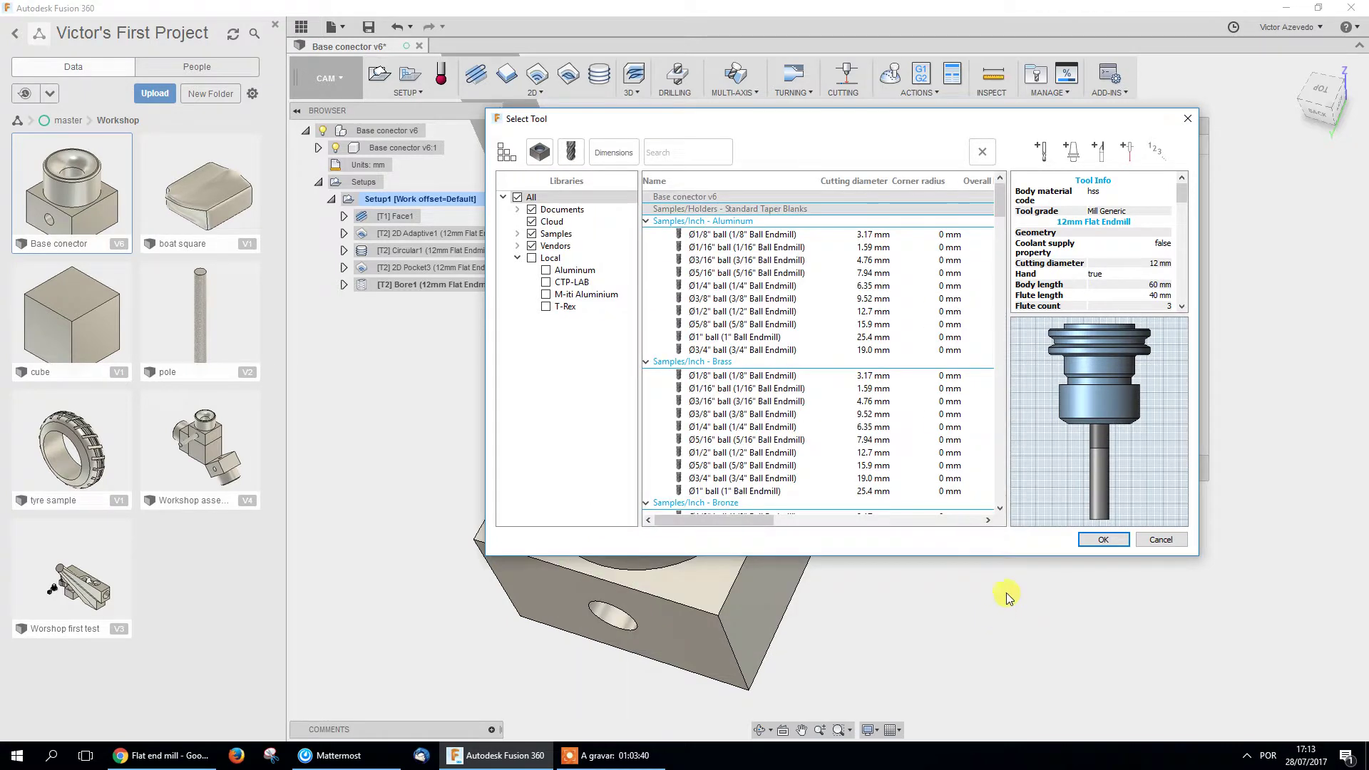
drag(995, 209, 1003, 331)
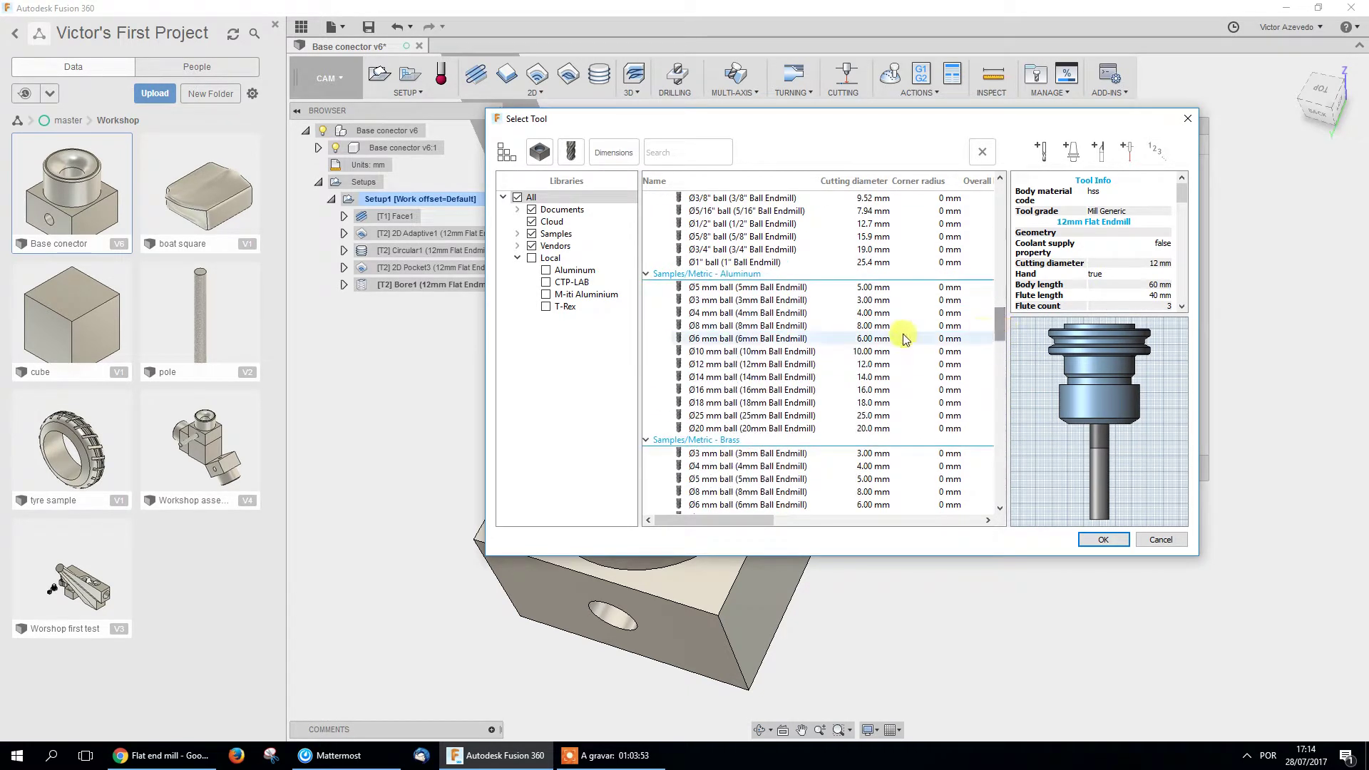
click(738, 339)
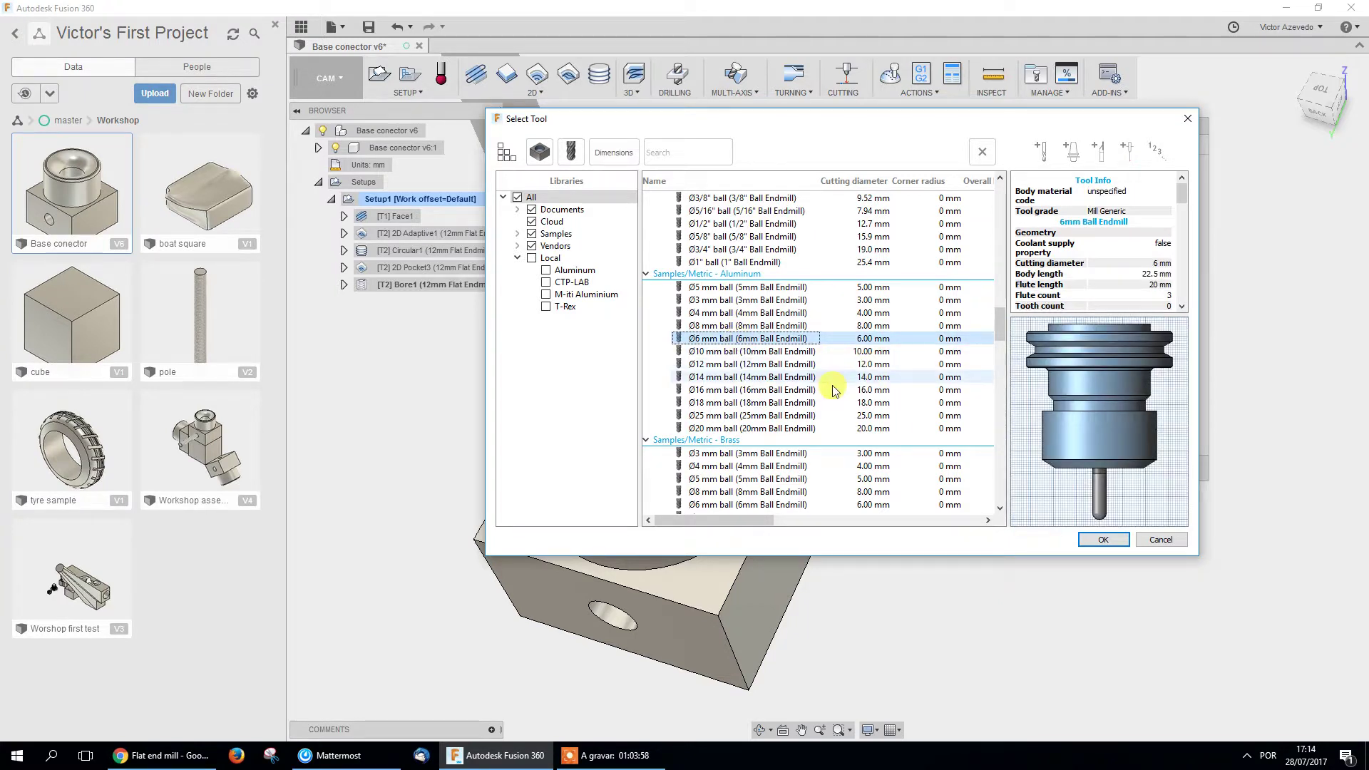
click(1102, 540)
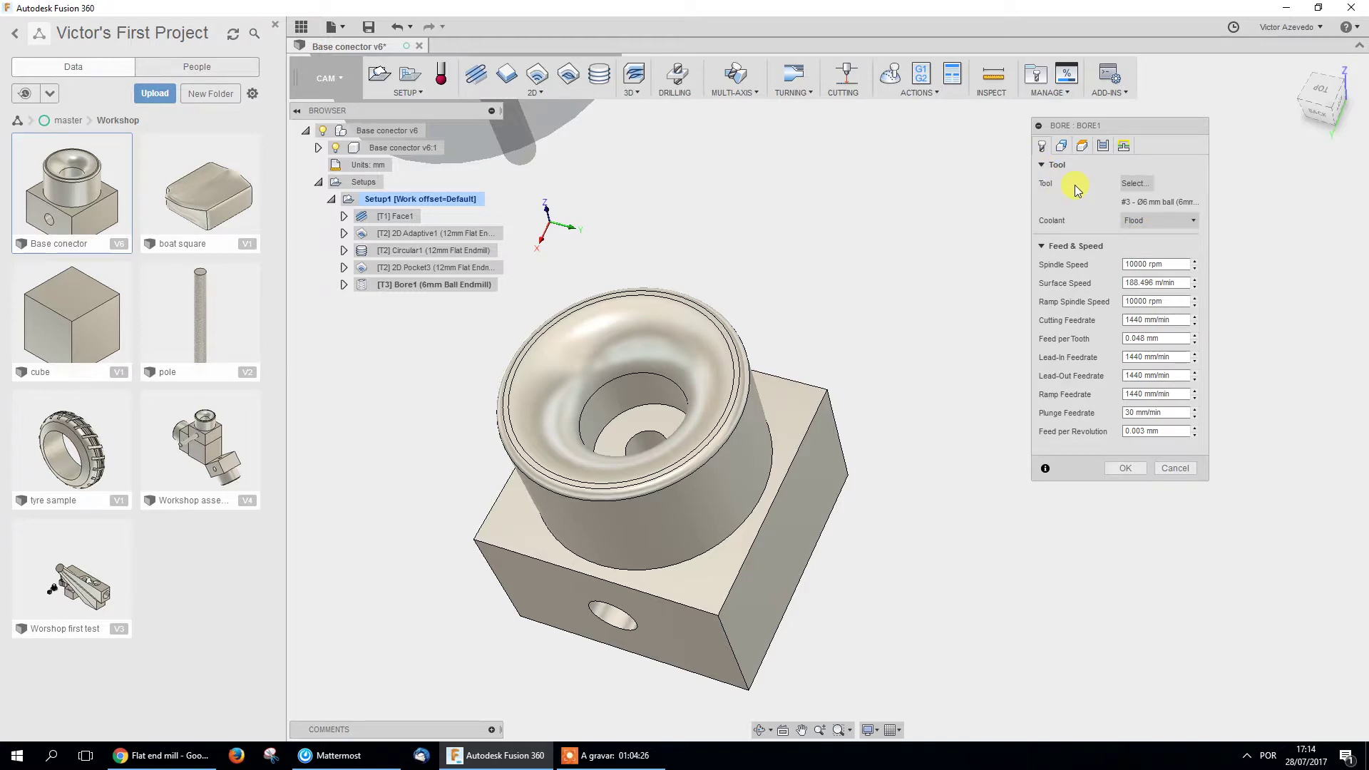
Filter the tool library to ball endmills and assign the Ø6 mm ball endmill from Samples/Metric - Aluminum to Bore1.
click(1134, 183)
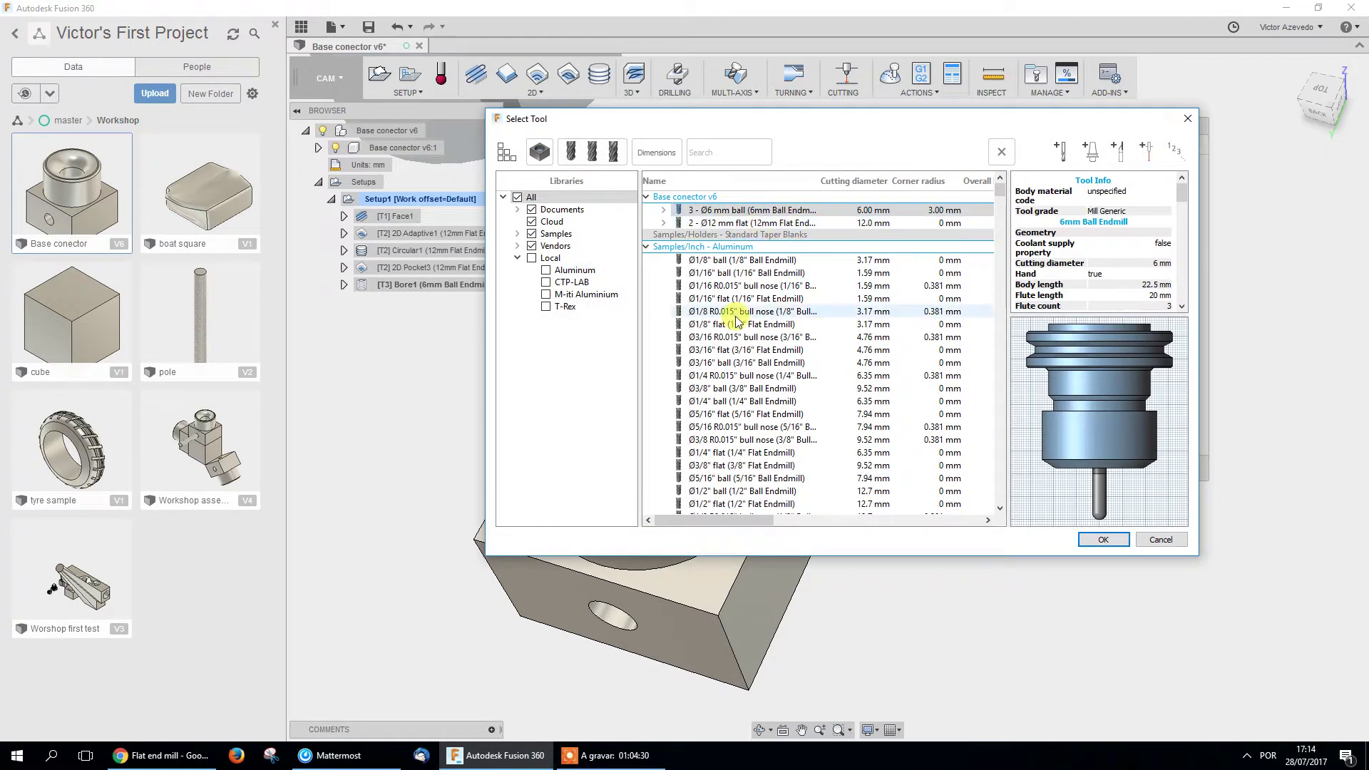
click(581, 156)
click(661, 228)
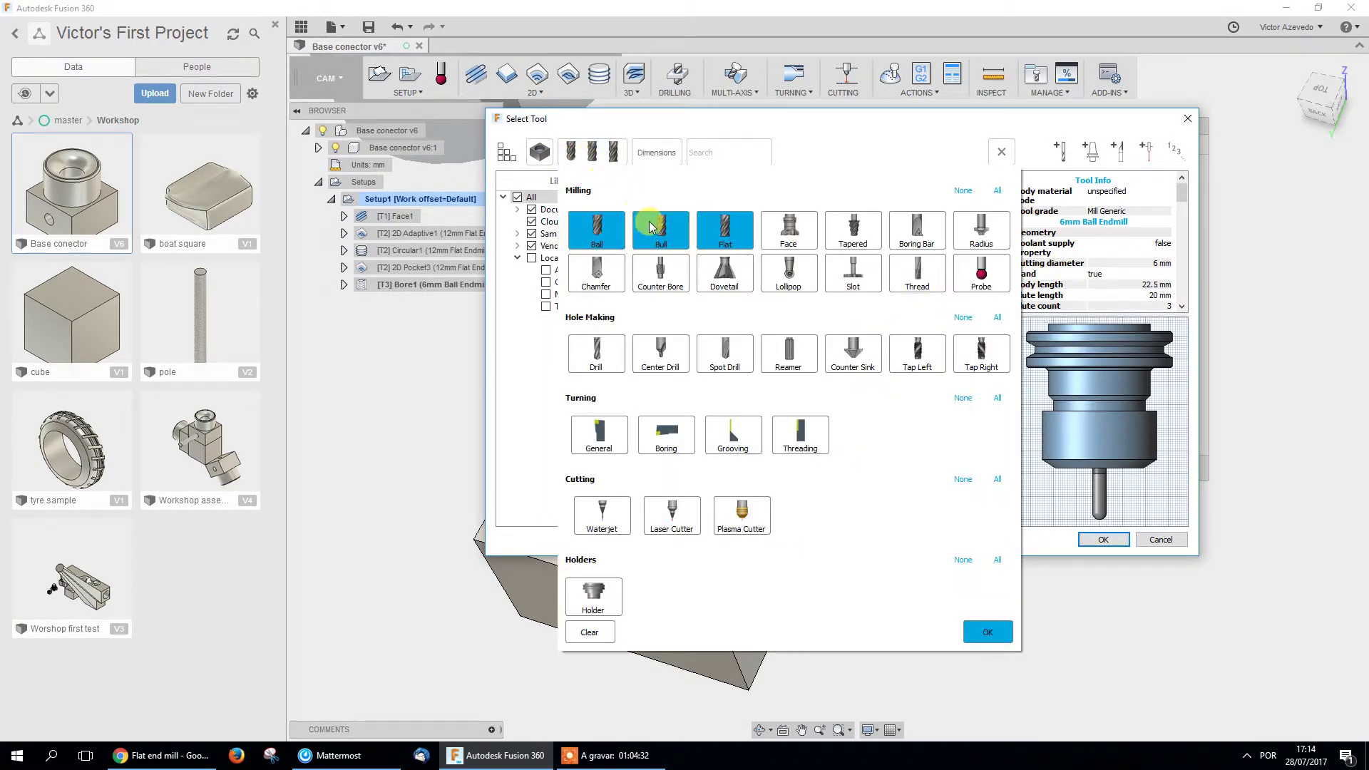
click(725, 228)
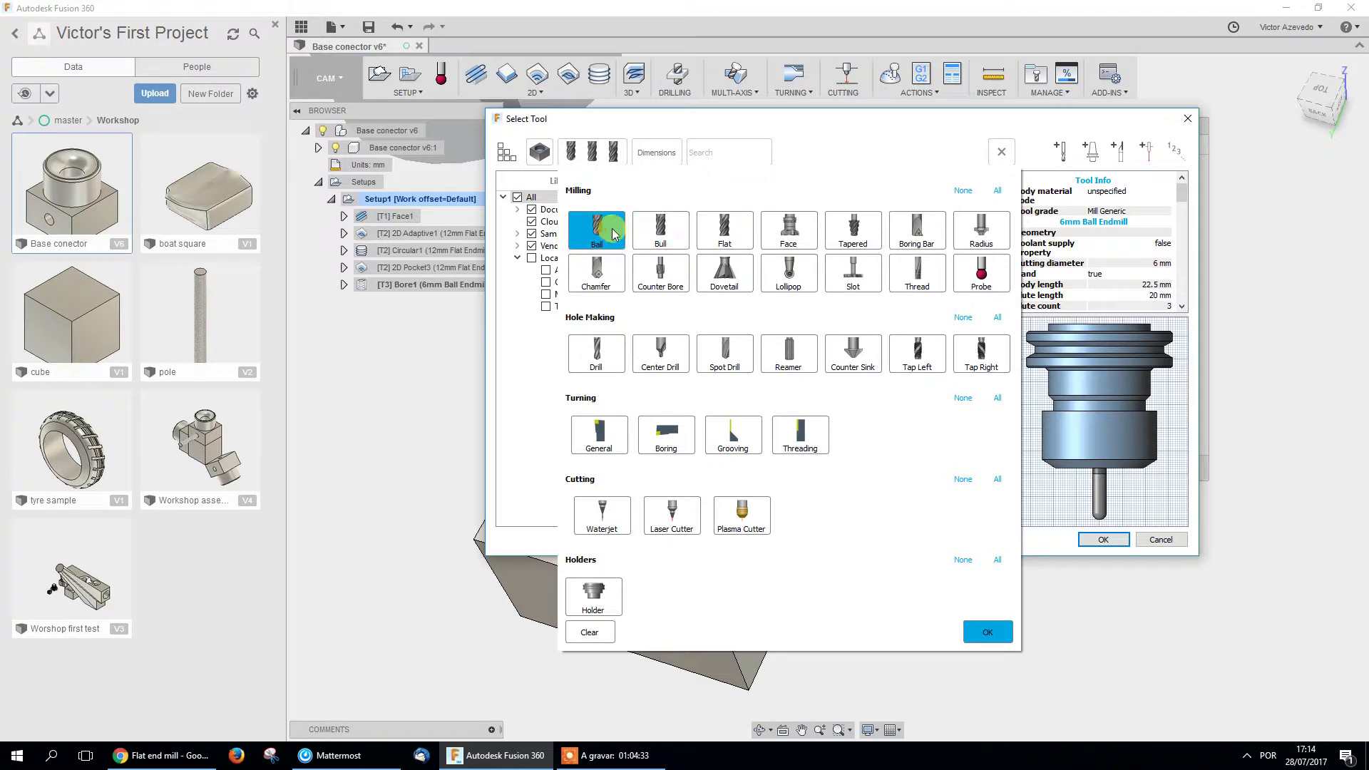
click(988, 632)
drag(1003, 203, 1002, 334)
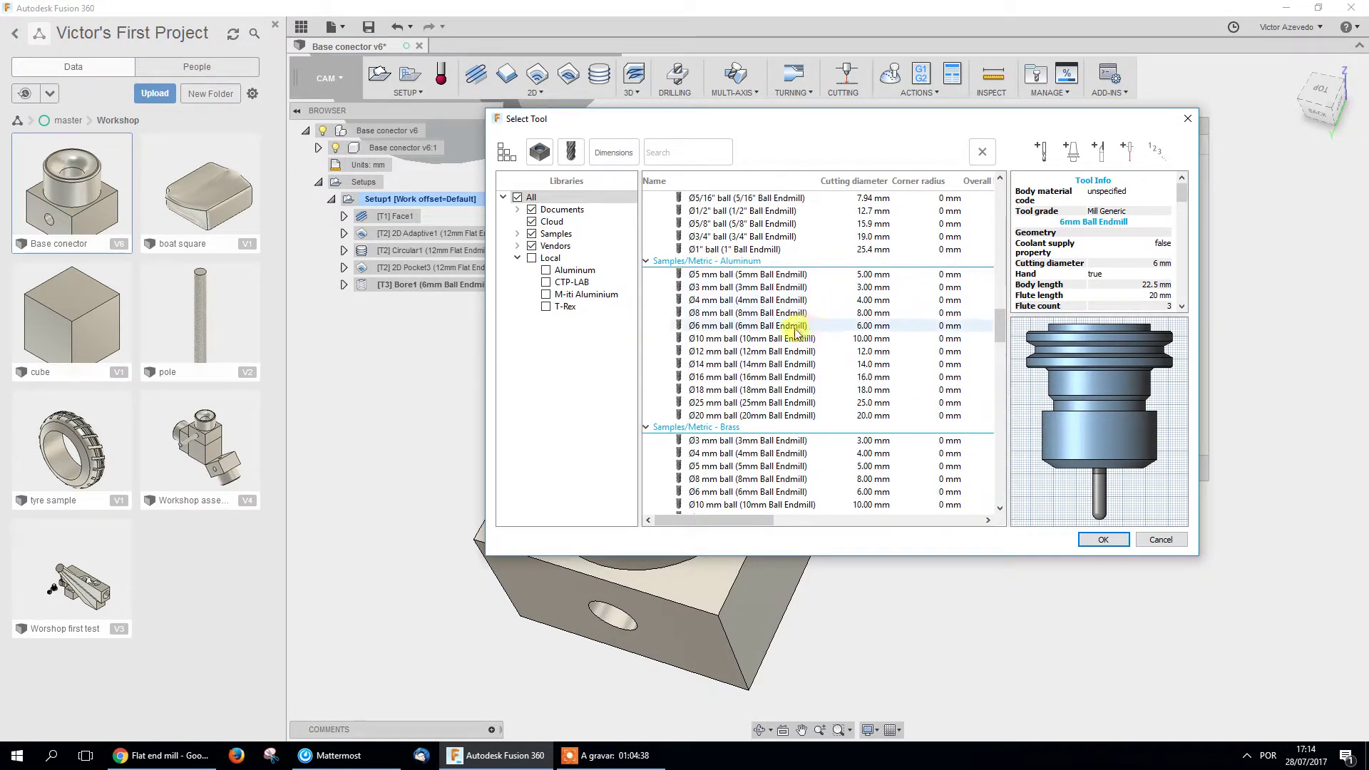
click(704, 328)
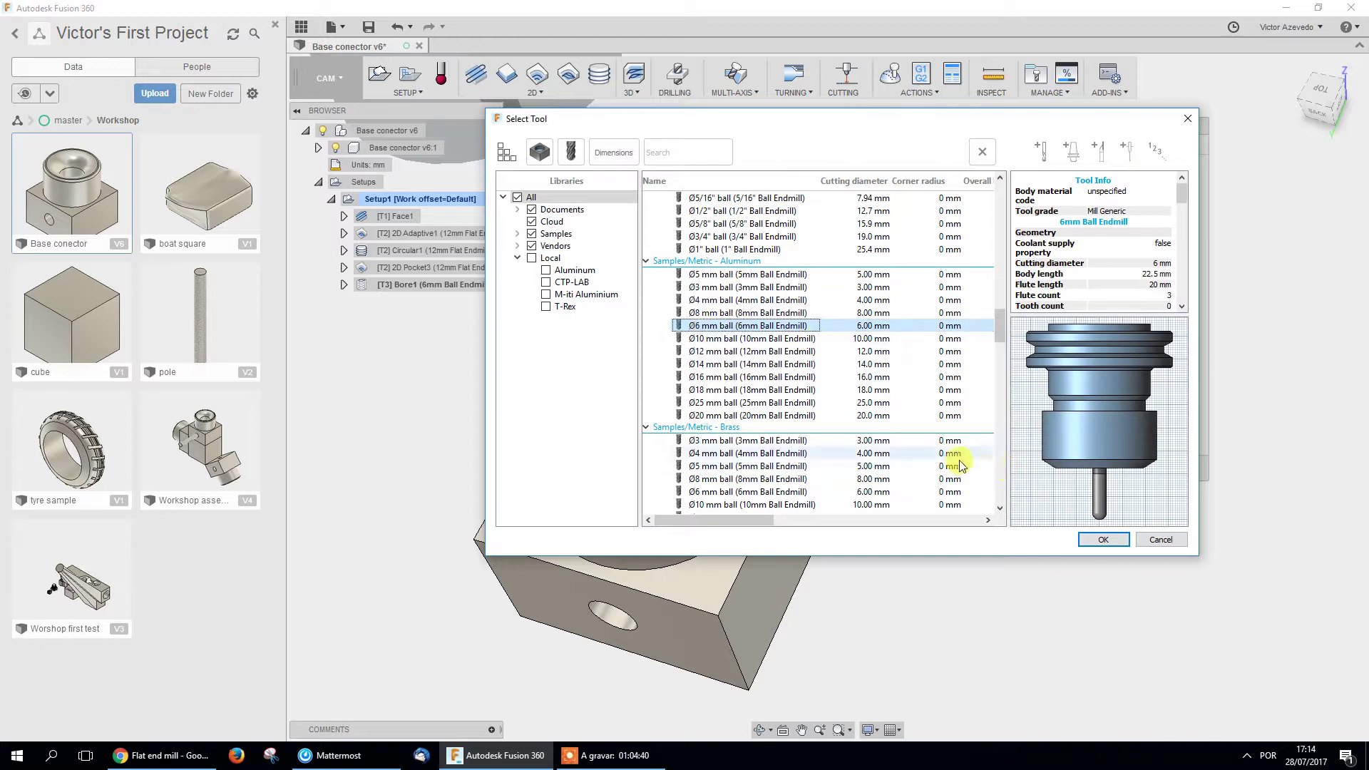
click(1106, 541)
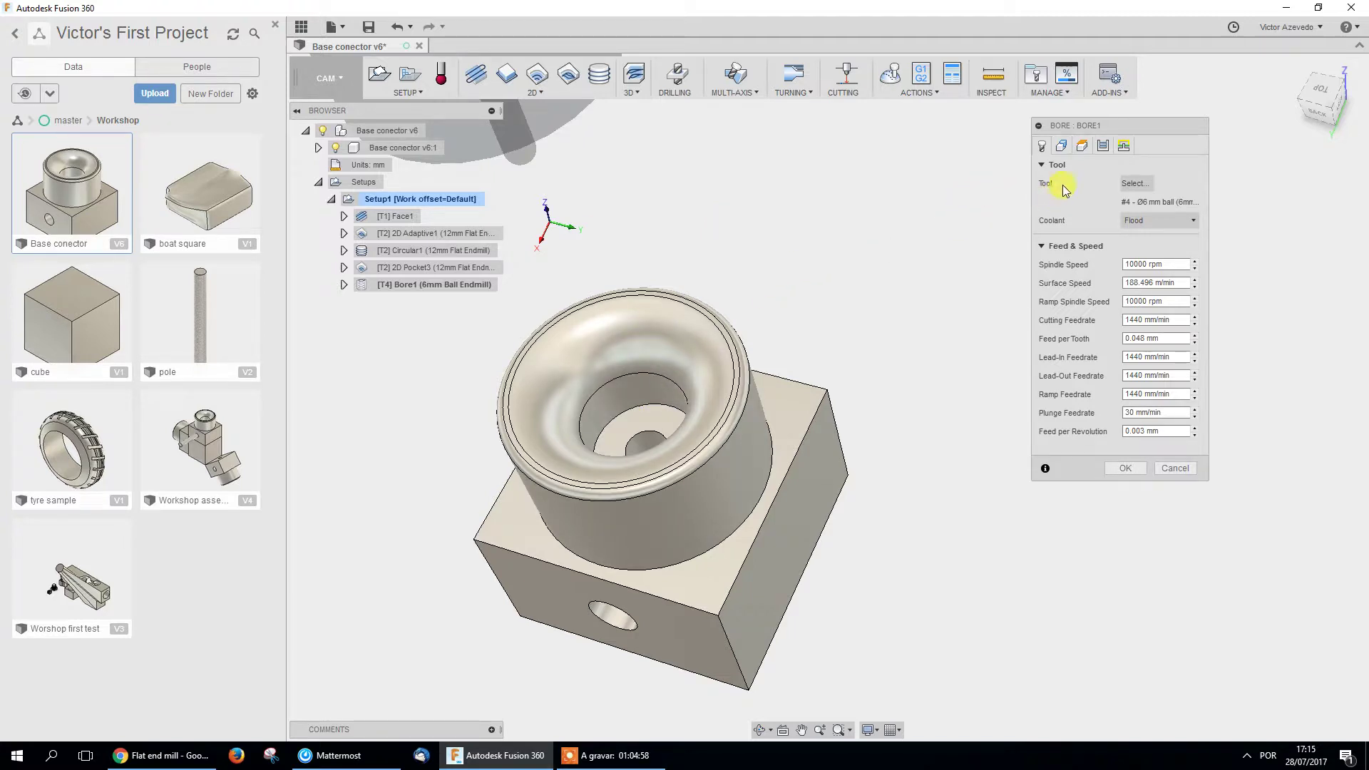
Select only the cylindrical wall of the central hole as Bore1's circular face, keeping Optimize Order enabled.
click(1063, 146)
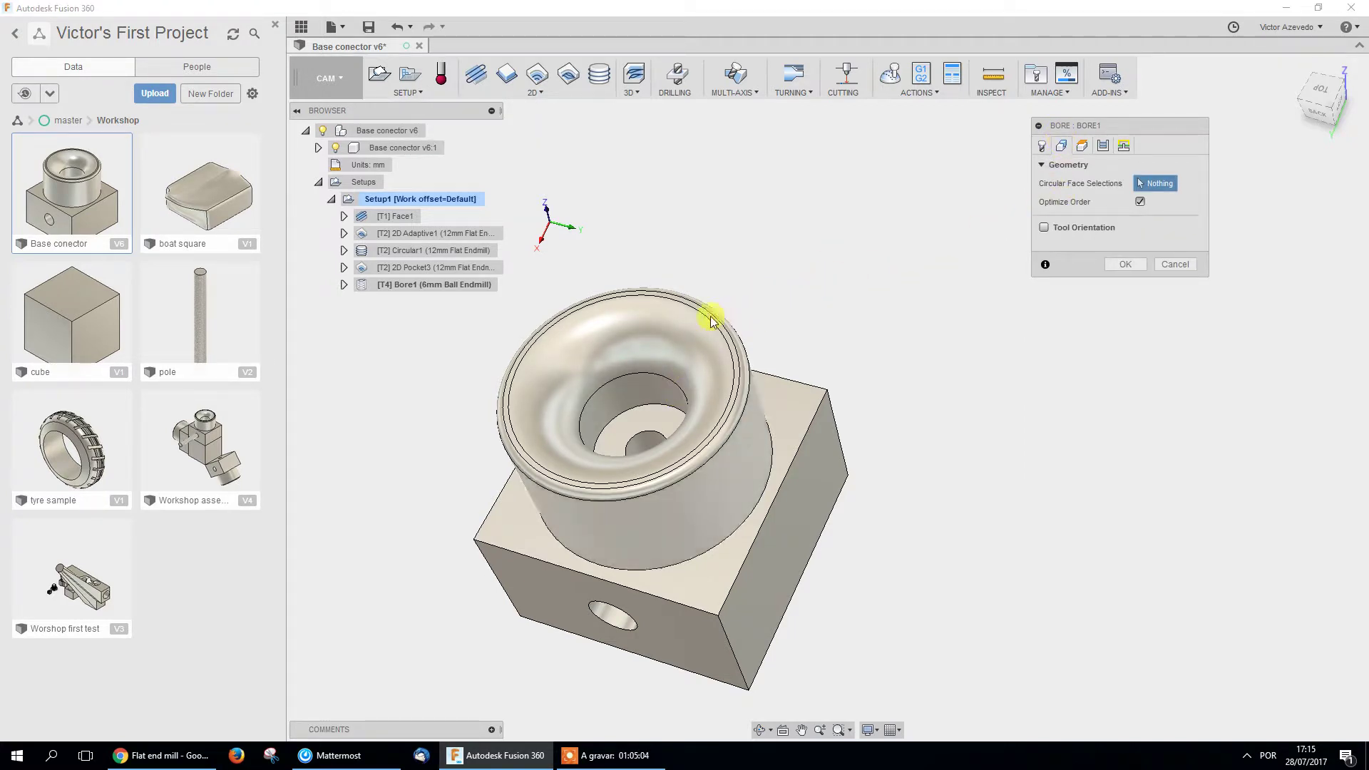
click(653, 393)
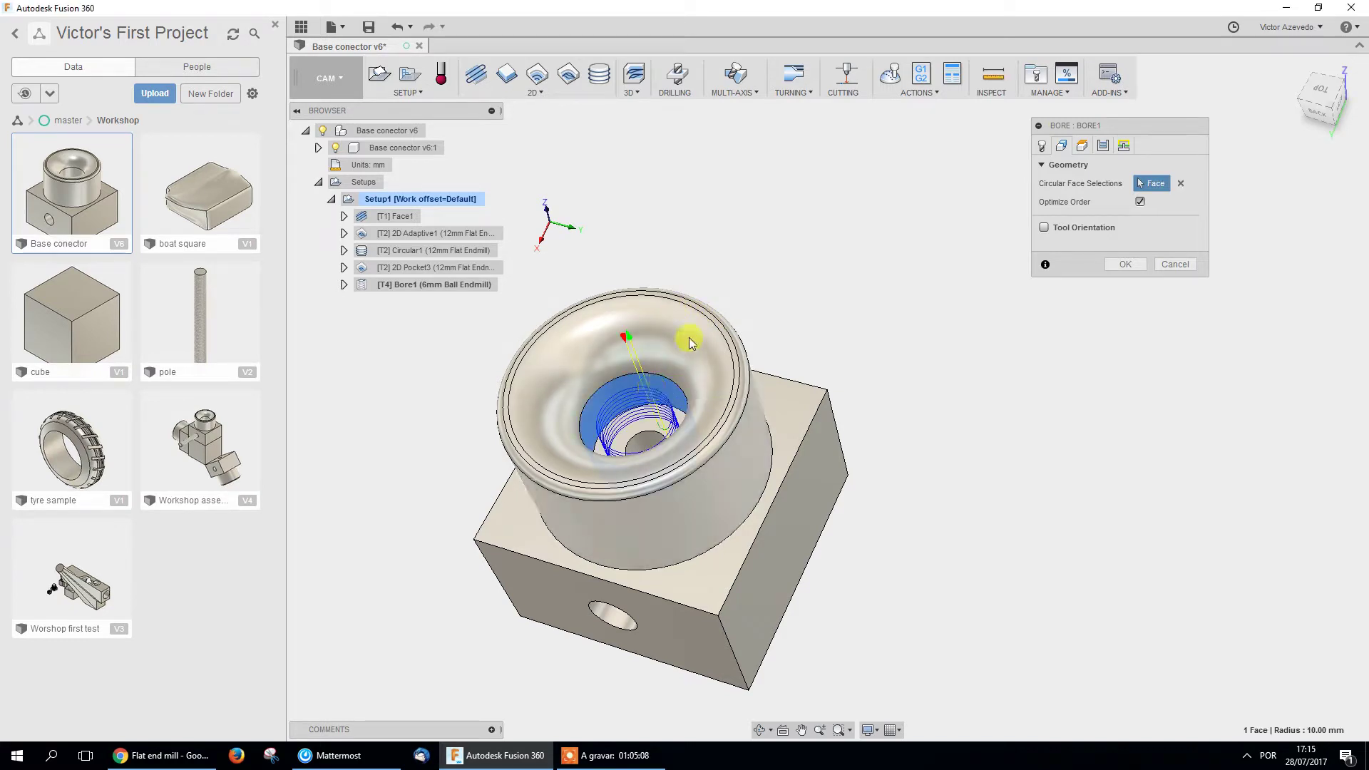
click(702, 314)
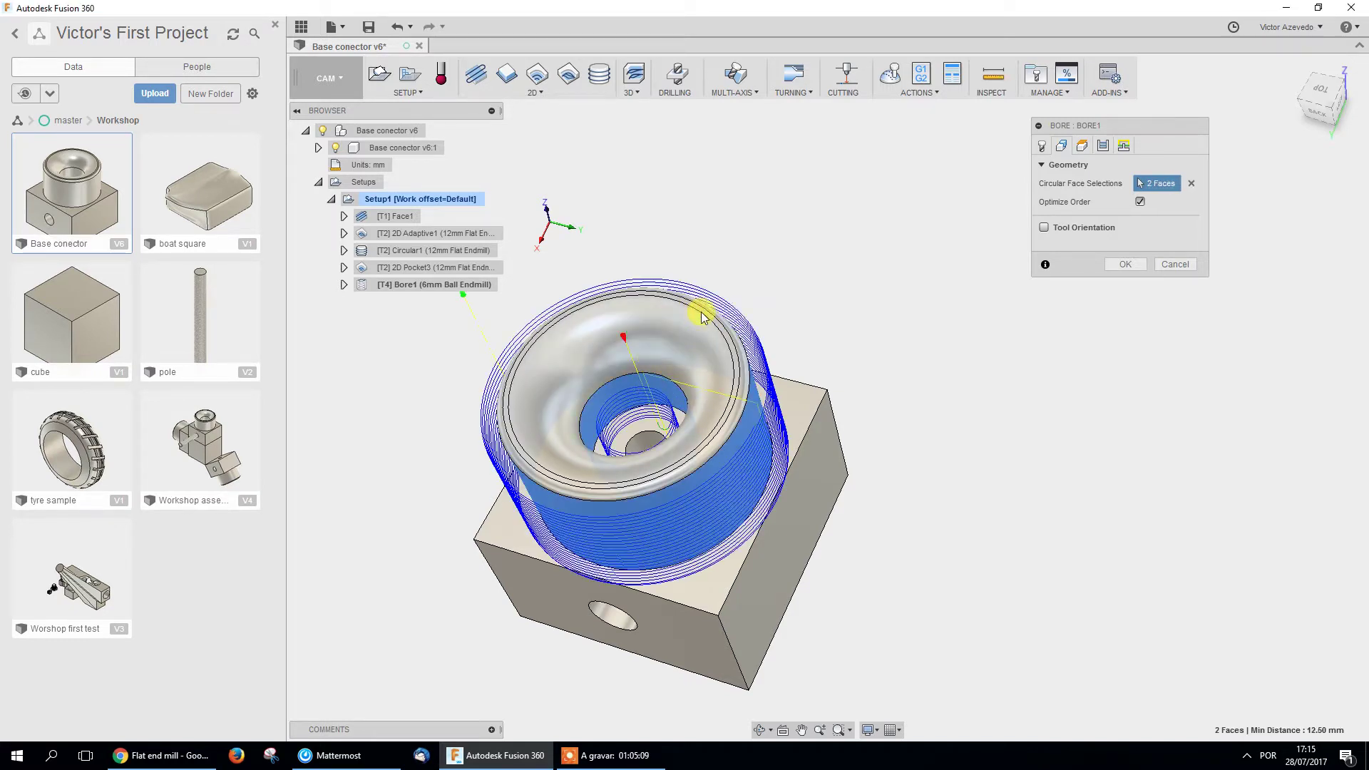
click(1191, 183)
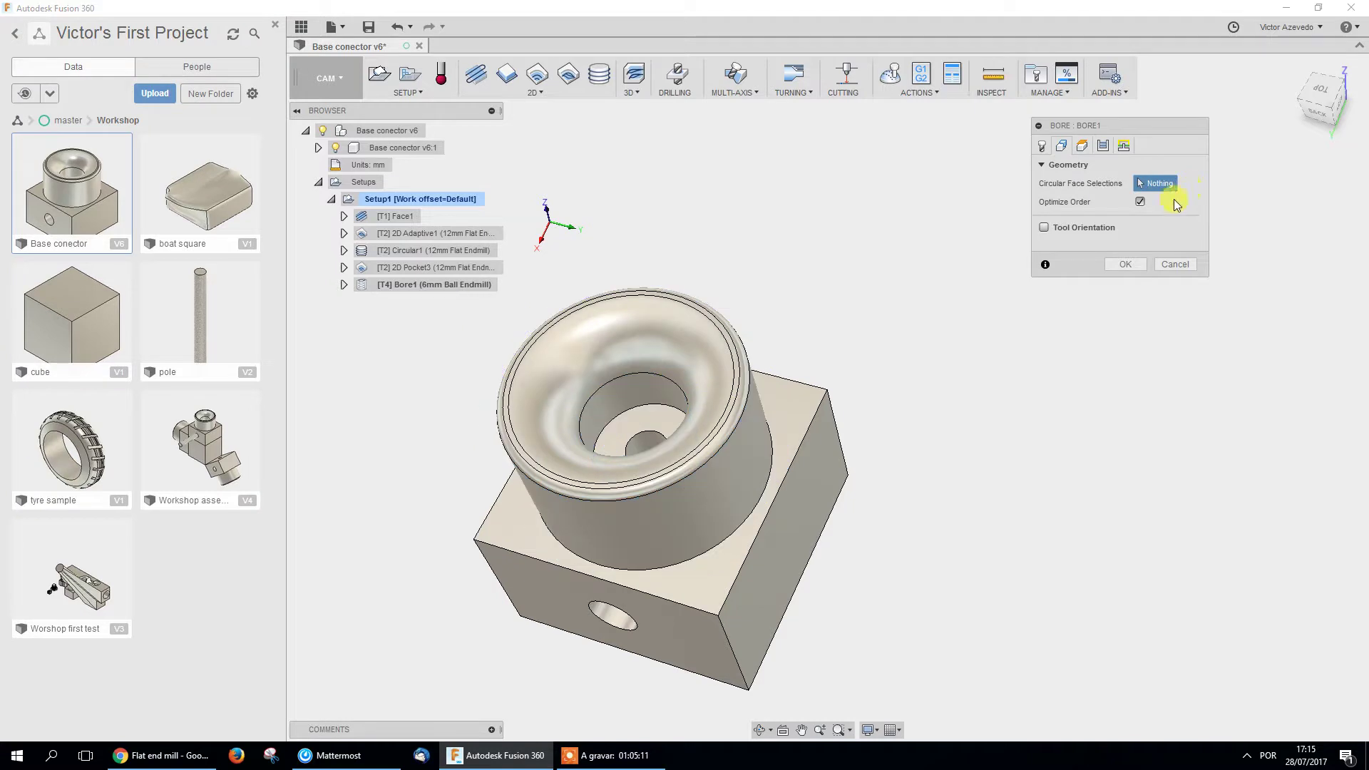
click(666, 385)
click(542, 93)
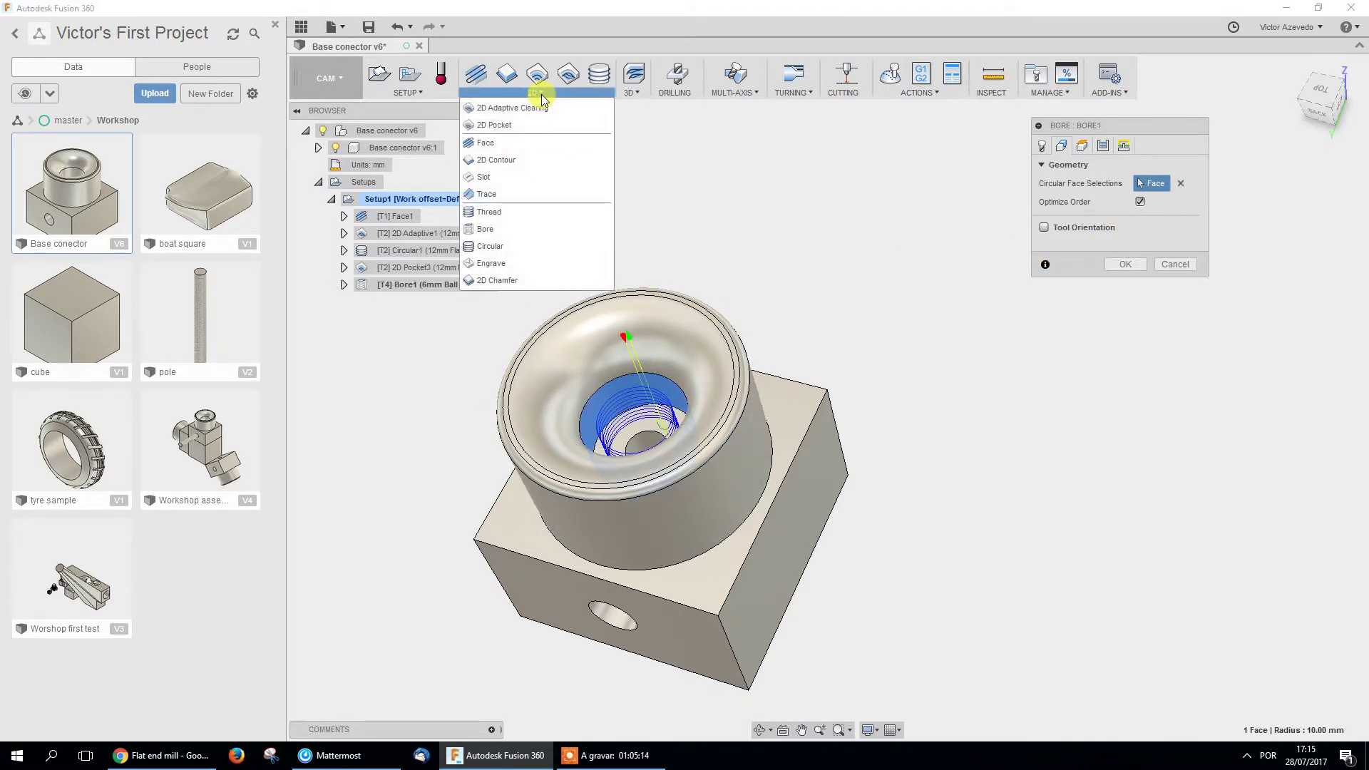
click(541, 94)
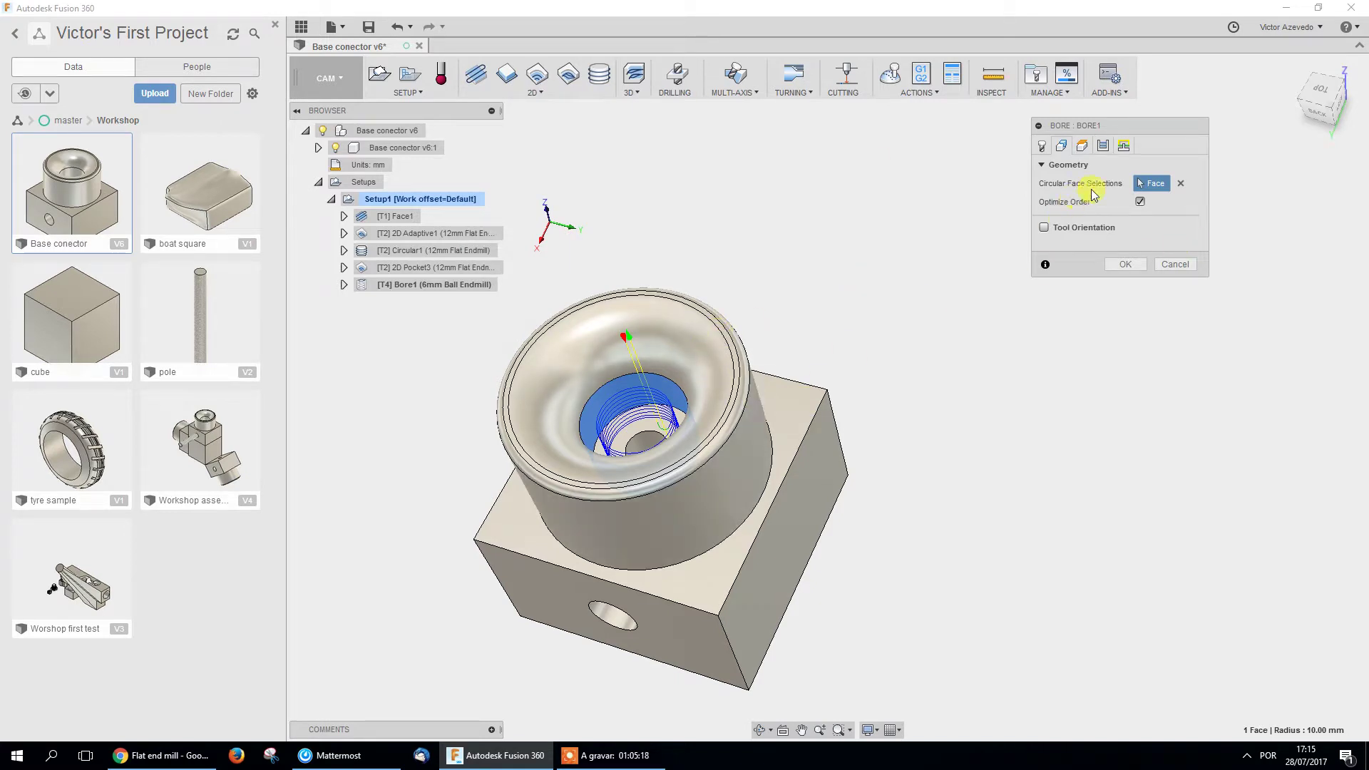
click(1145, 204)
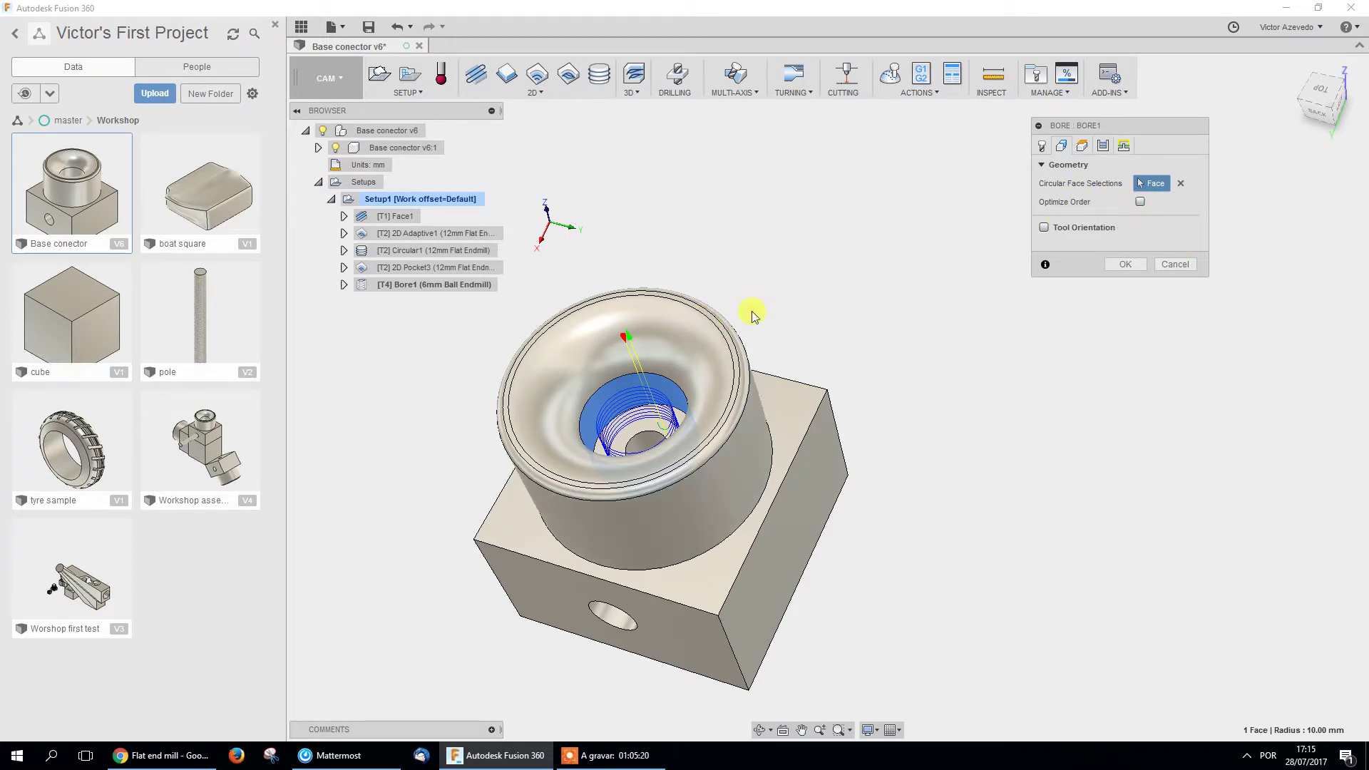
click(1141, 203)
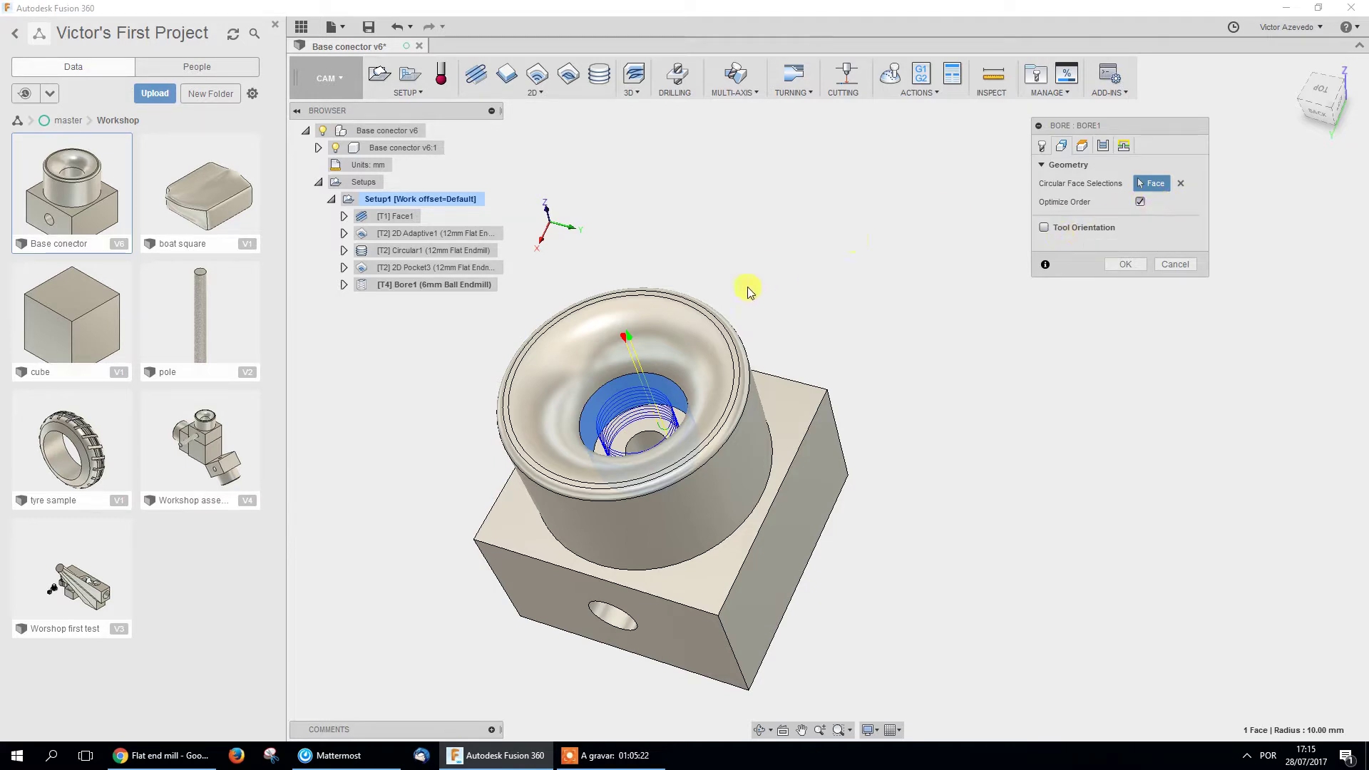
Try to set Bore1's top height from a selected circular edge on the upper rim, and discard the operation.
click(1087, 146)
shift+middle_drag(840, 539, 847, 484)
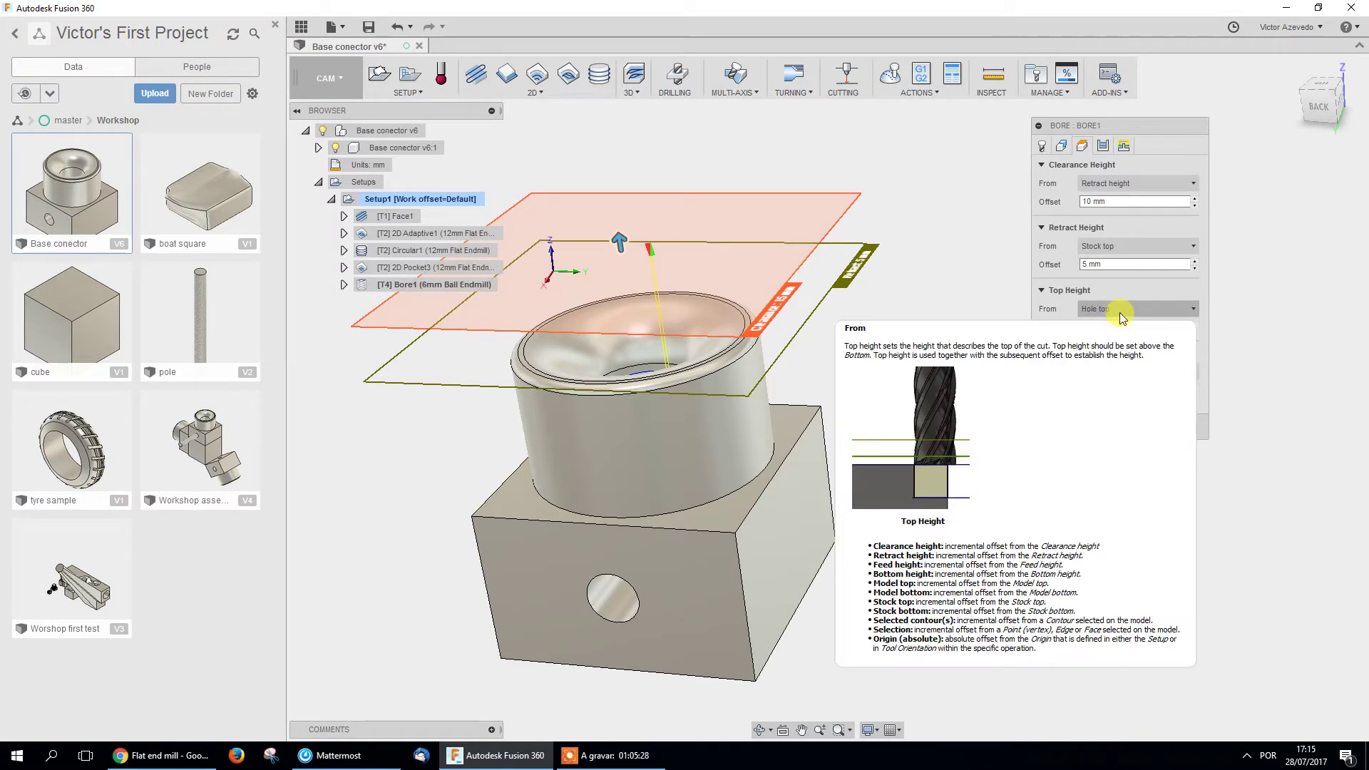
click(1119, 314)
click(1111, 467)
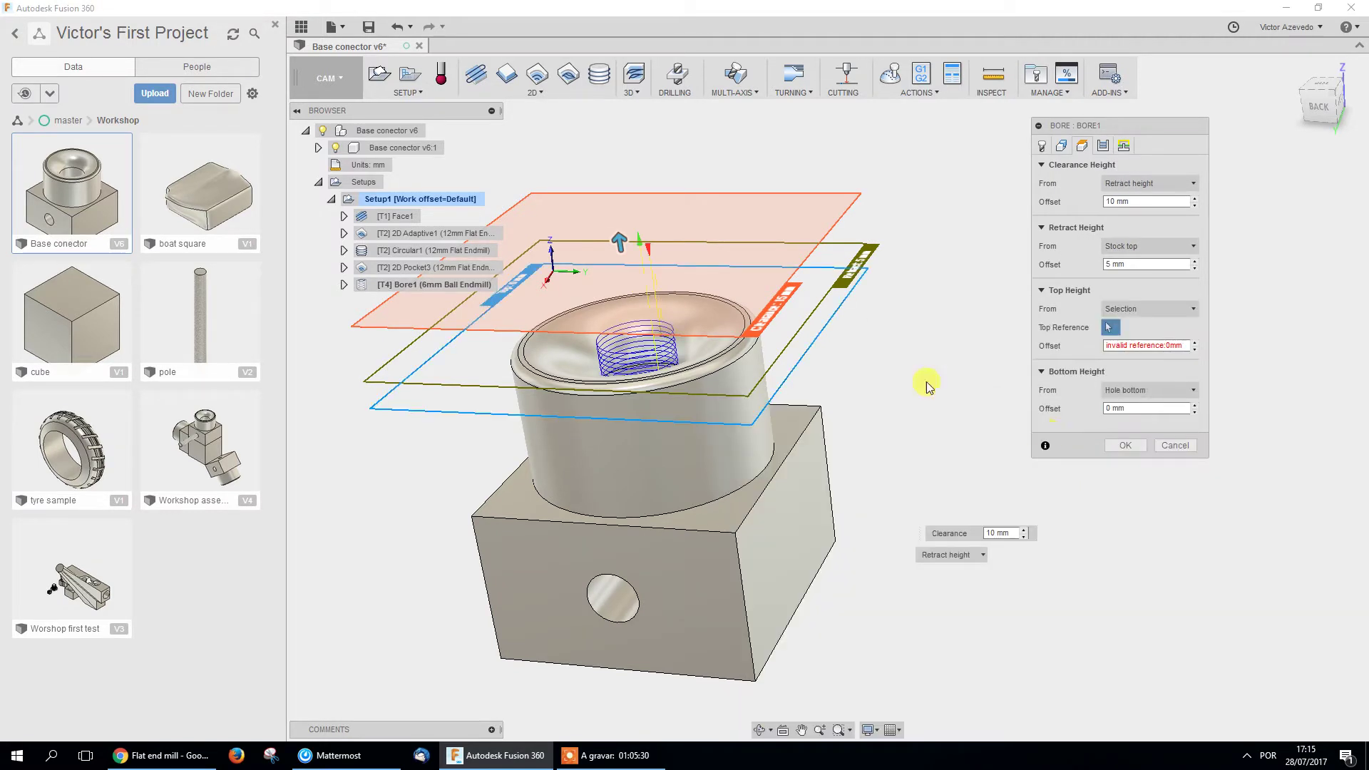
scroll(749, 310, up, 5)
click(748, 312)
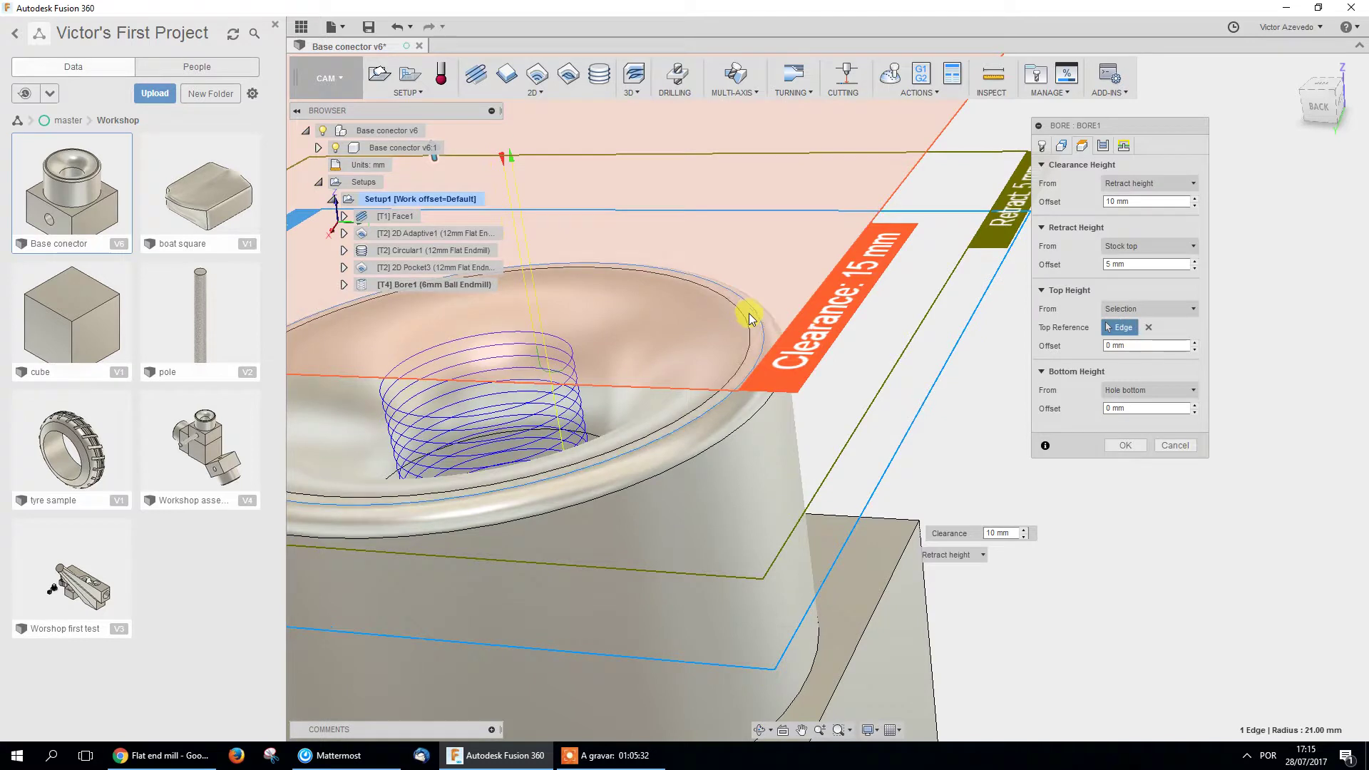
shift+middle_drag(776, 362, 788, 428)
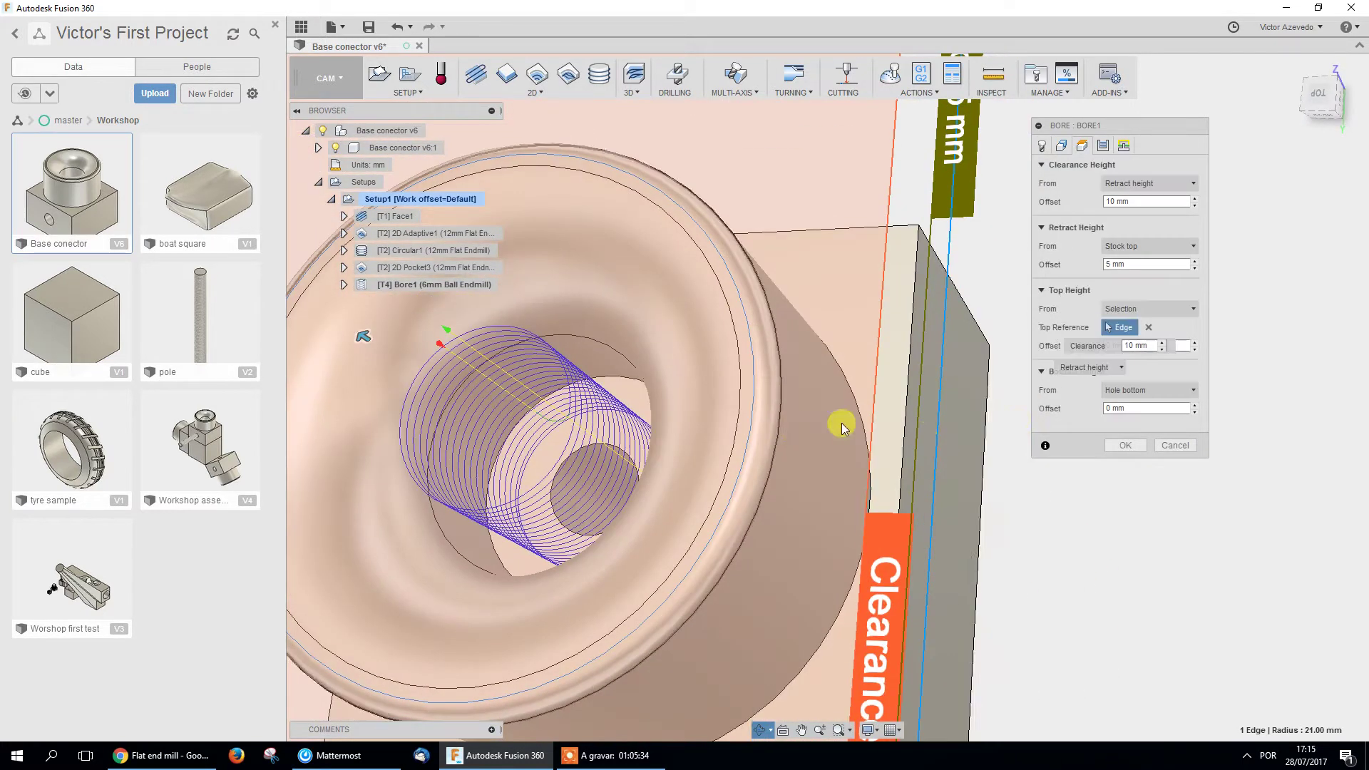
click(1175, 446)
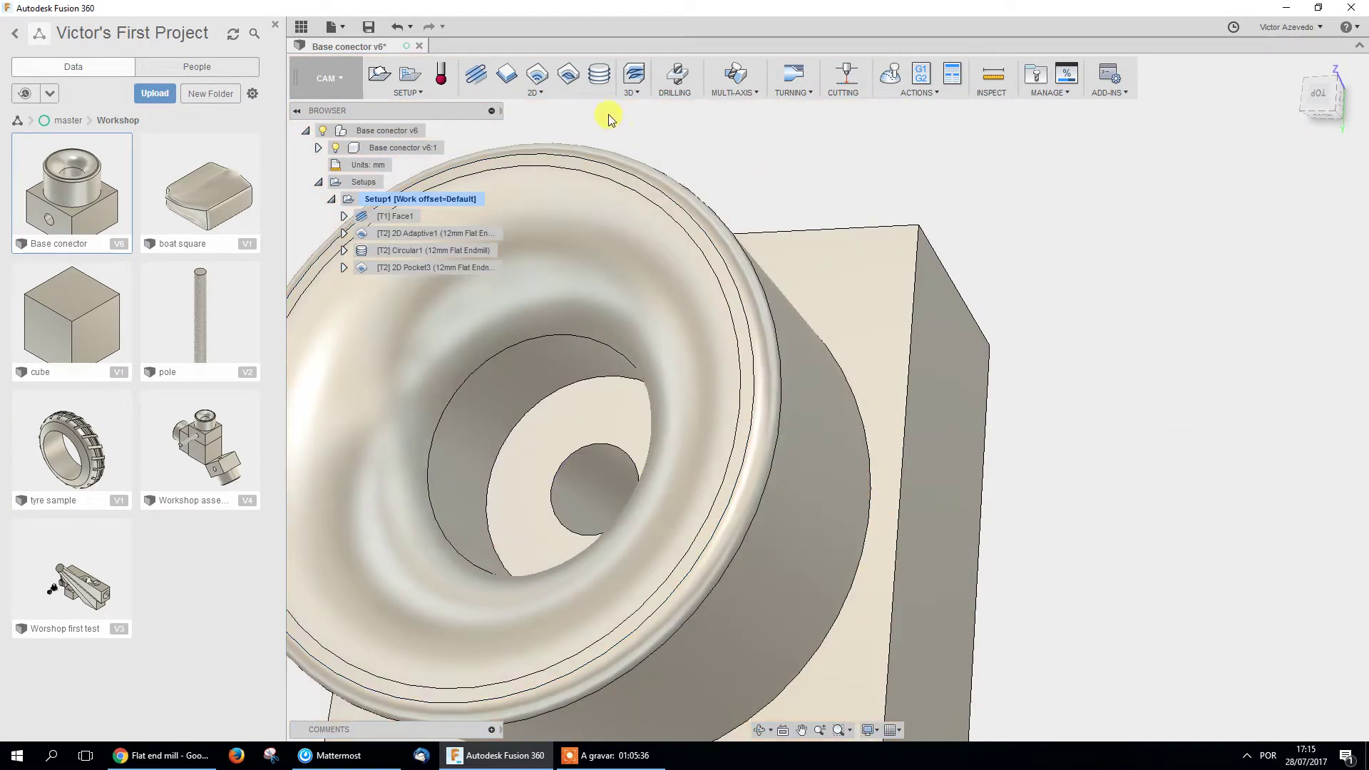
Try a new 2D Bore operation with tool 4, the Ø6 mm ball endmill, and cancel it before selecting any face.
click(542, 93)
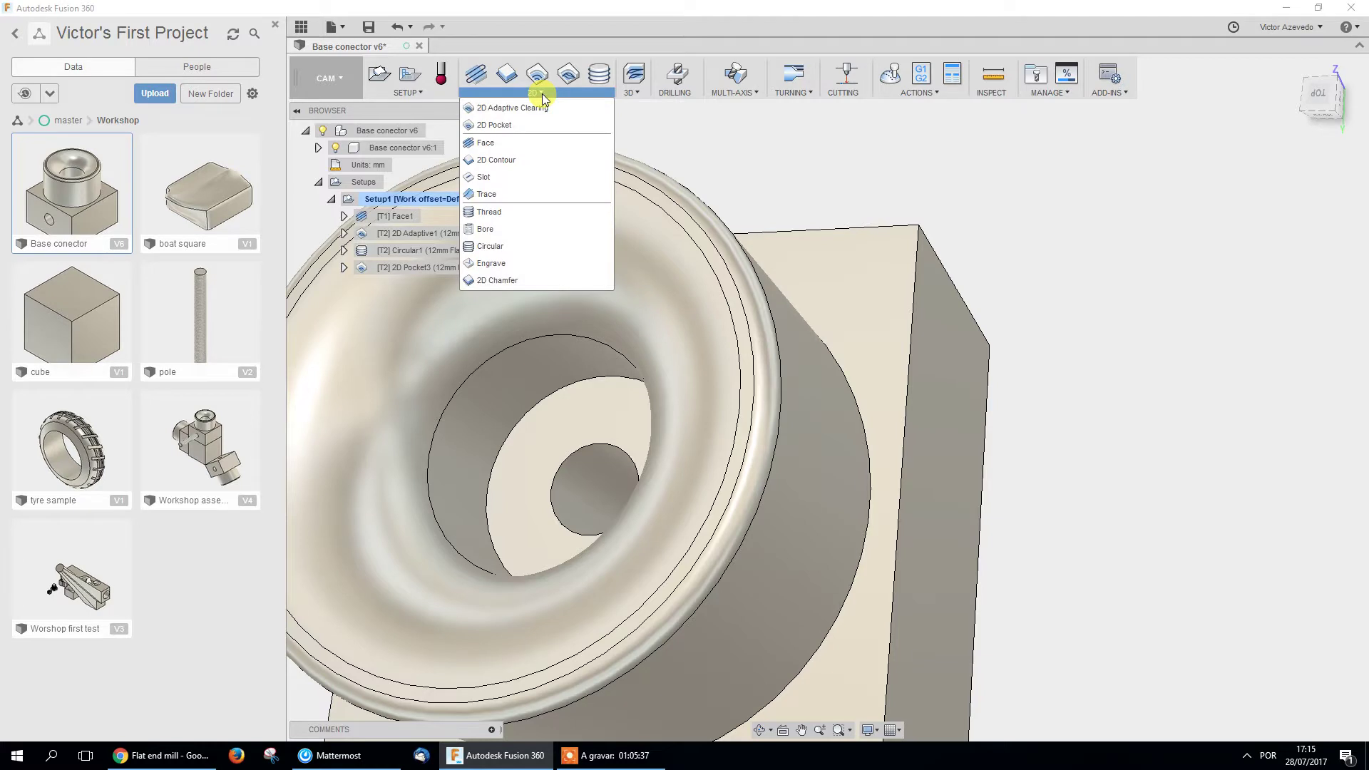
click(504, 234)
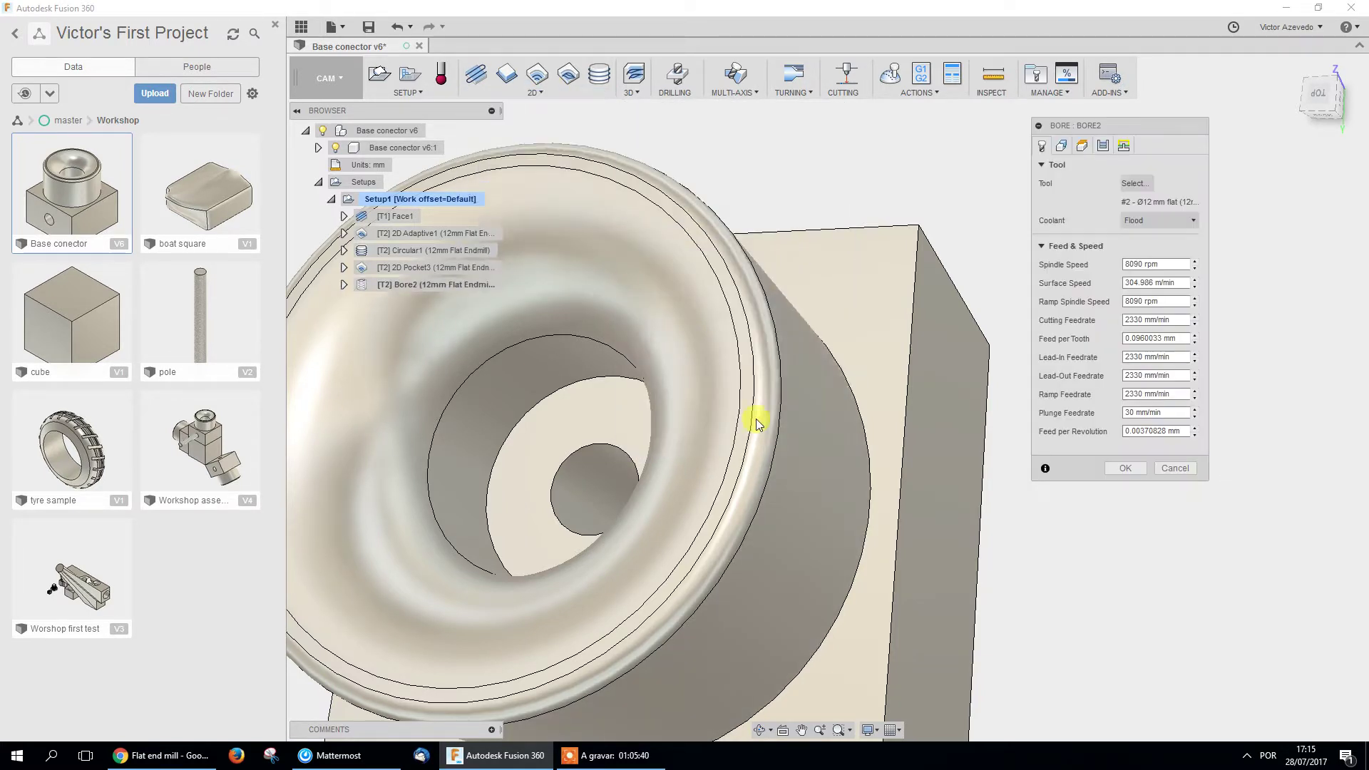
scroll(862, 345, down, 5)
shift+middle_drag(917, 361, 959, 321)
click(1135, 183)
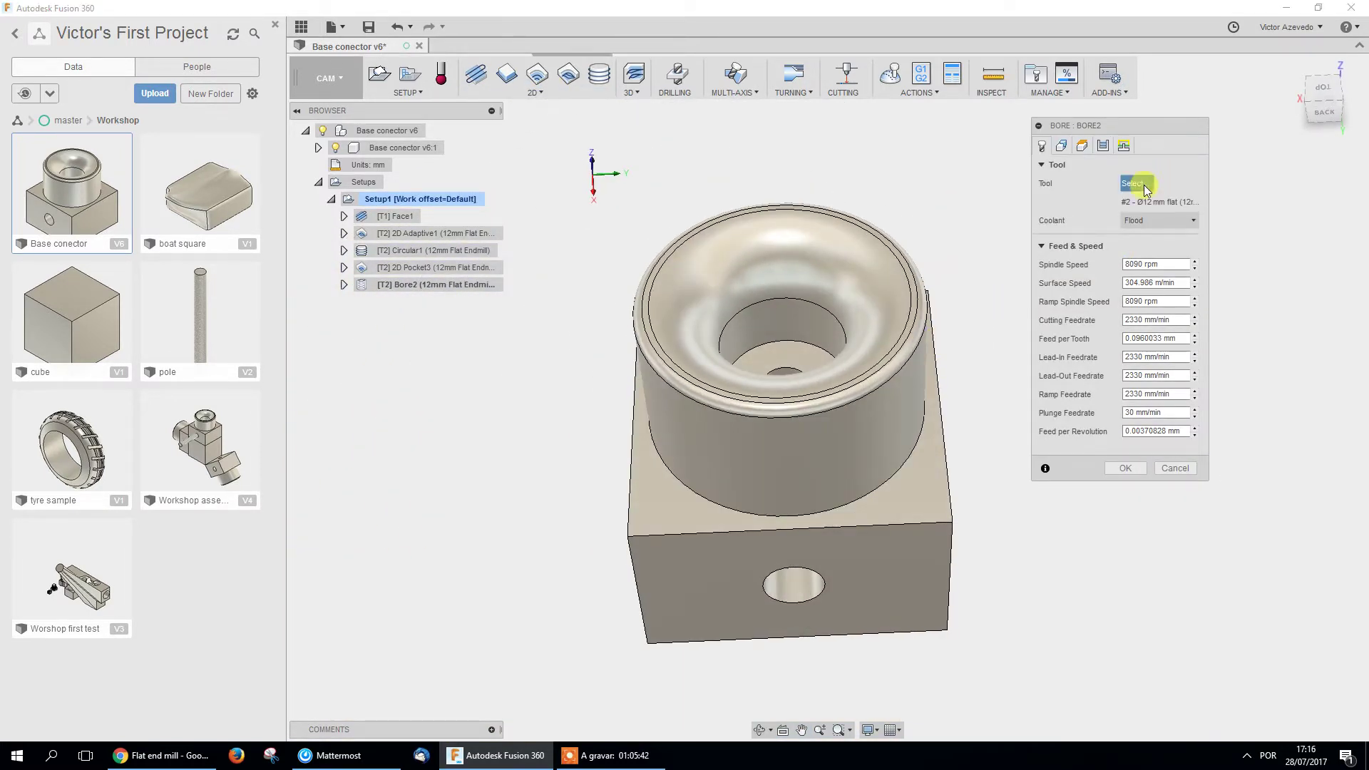
click(736, 213)
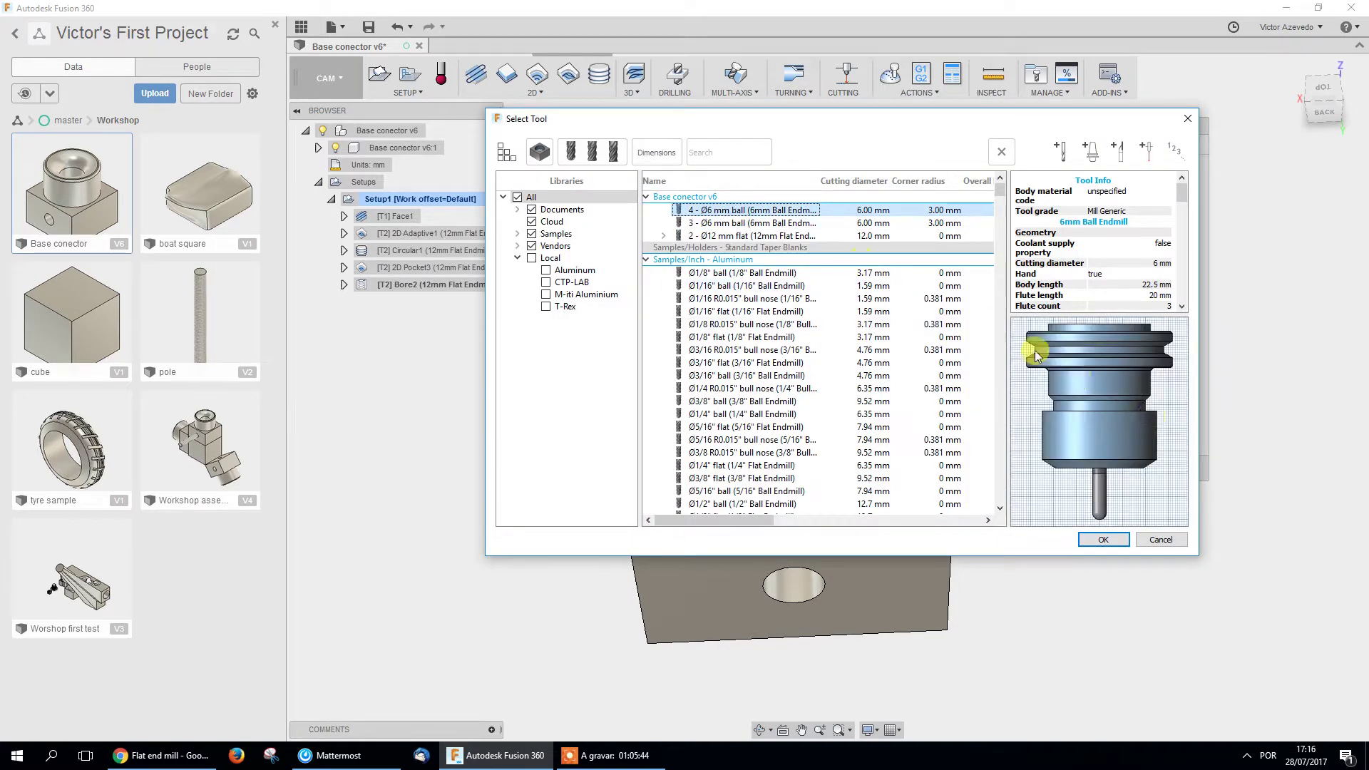
click(1124, 539)
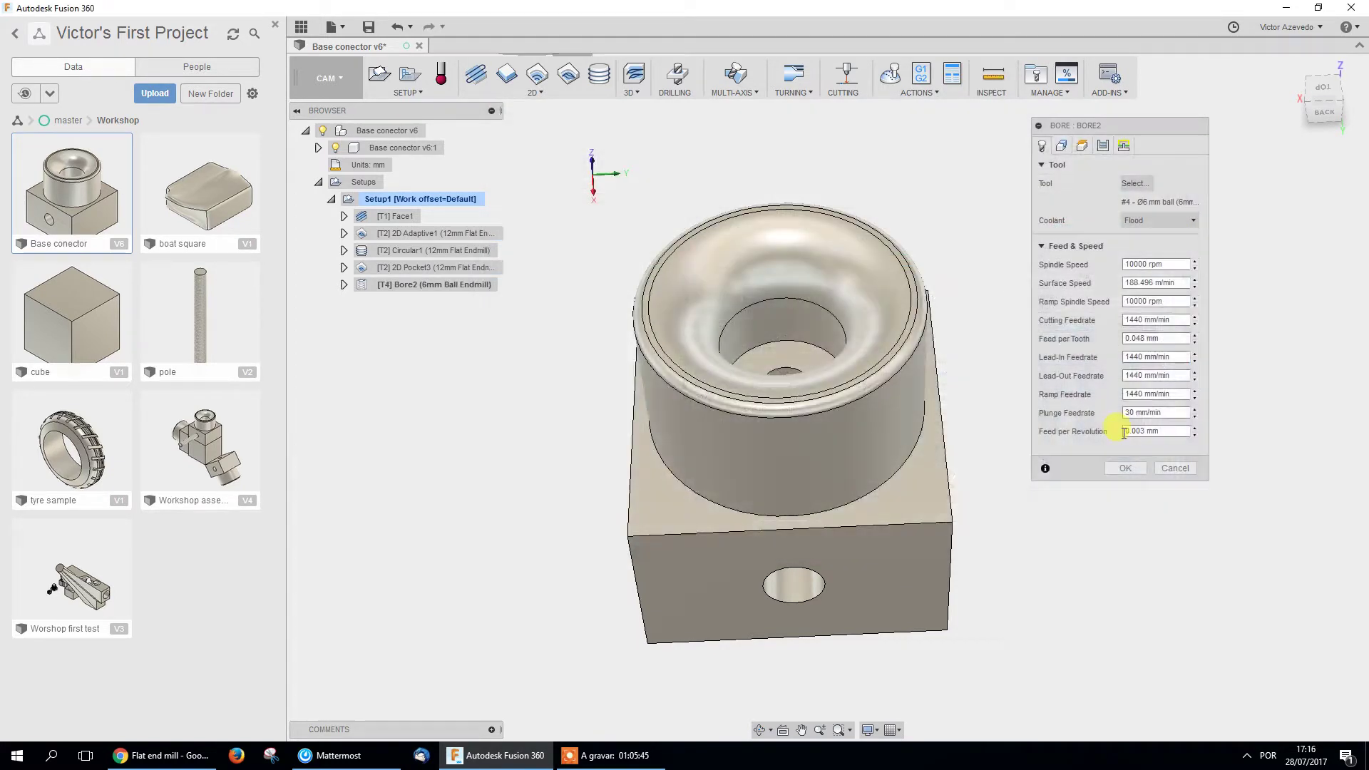
click(1061, 145)
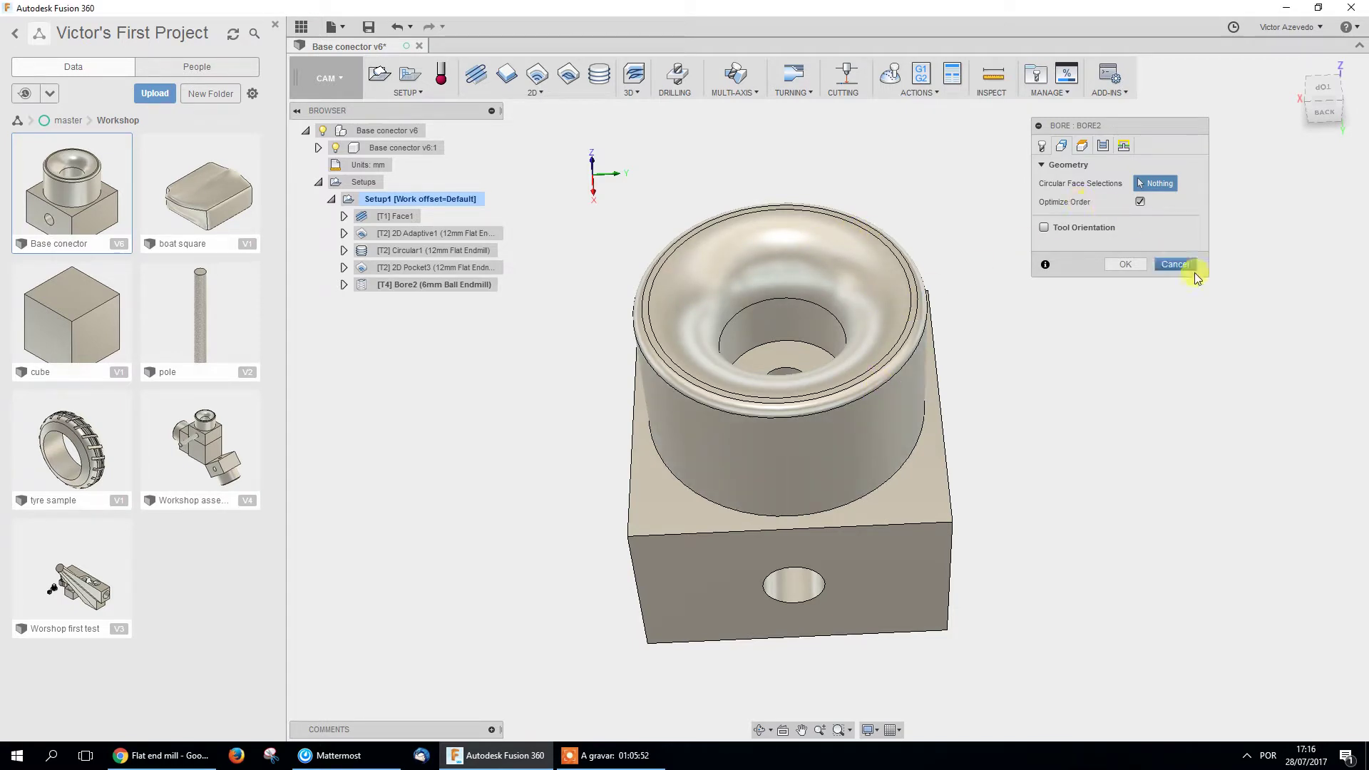
click(1175, 265)
click(554, 92)
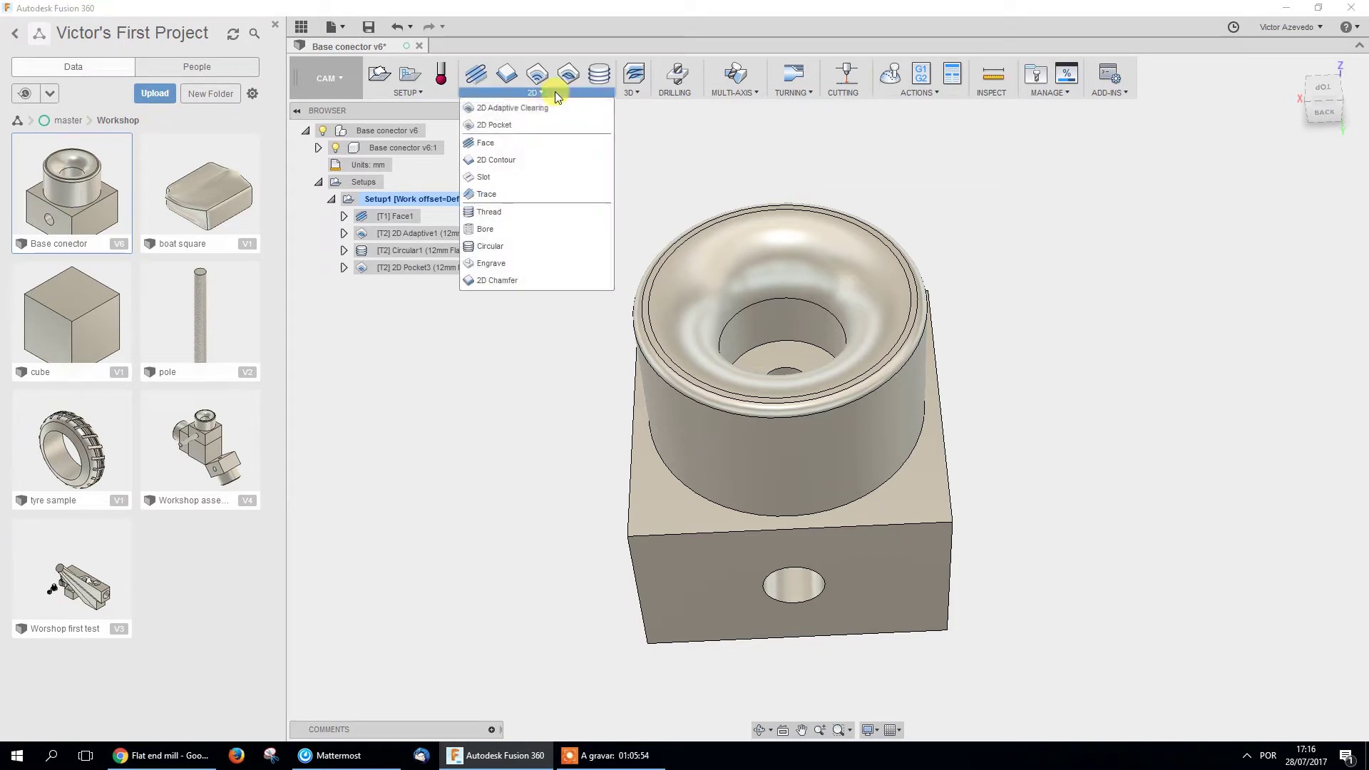
click(533, 211)
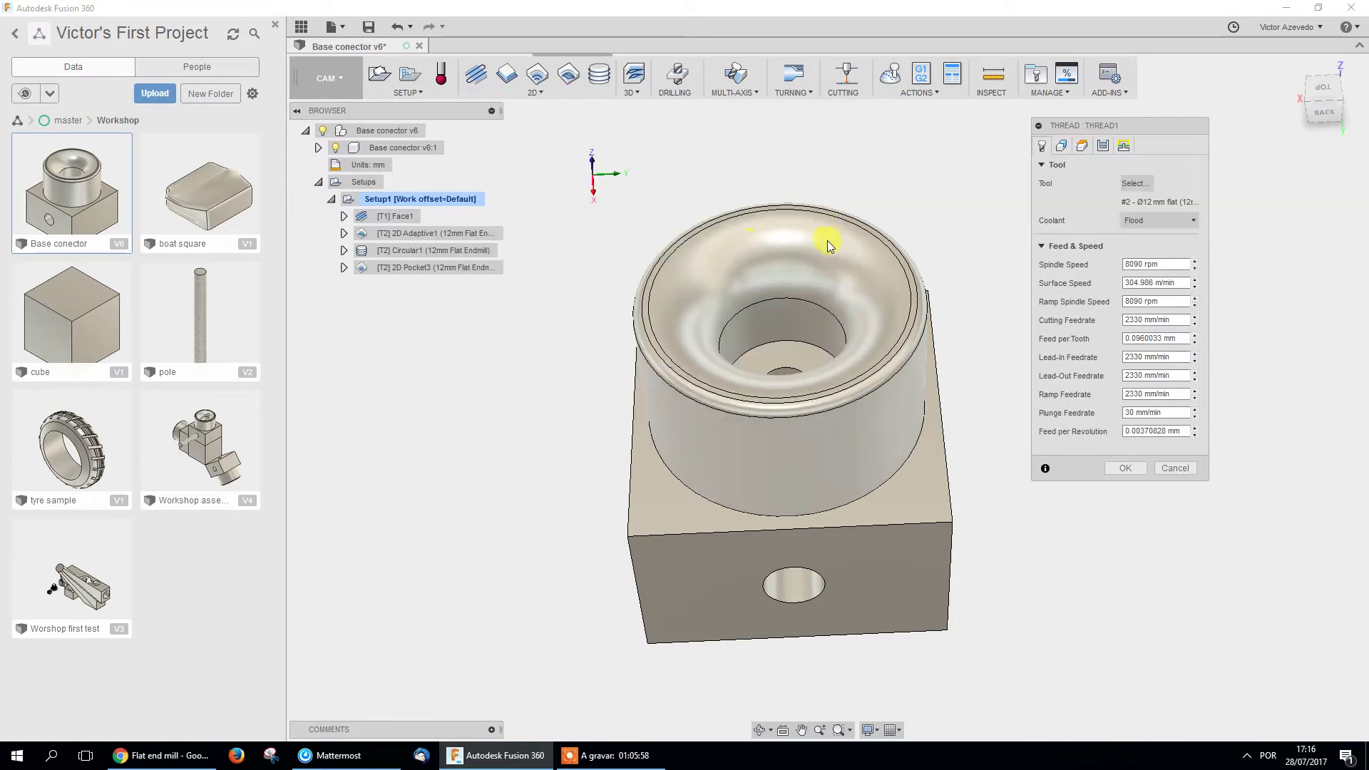
click(1134, 184)
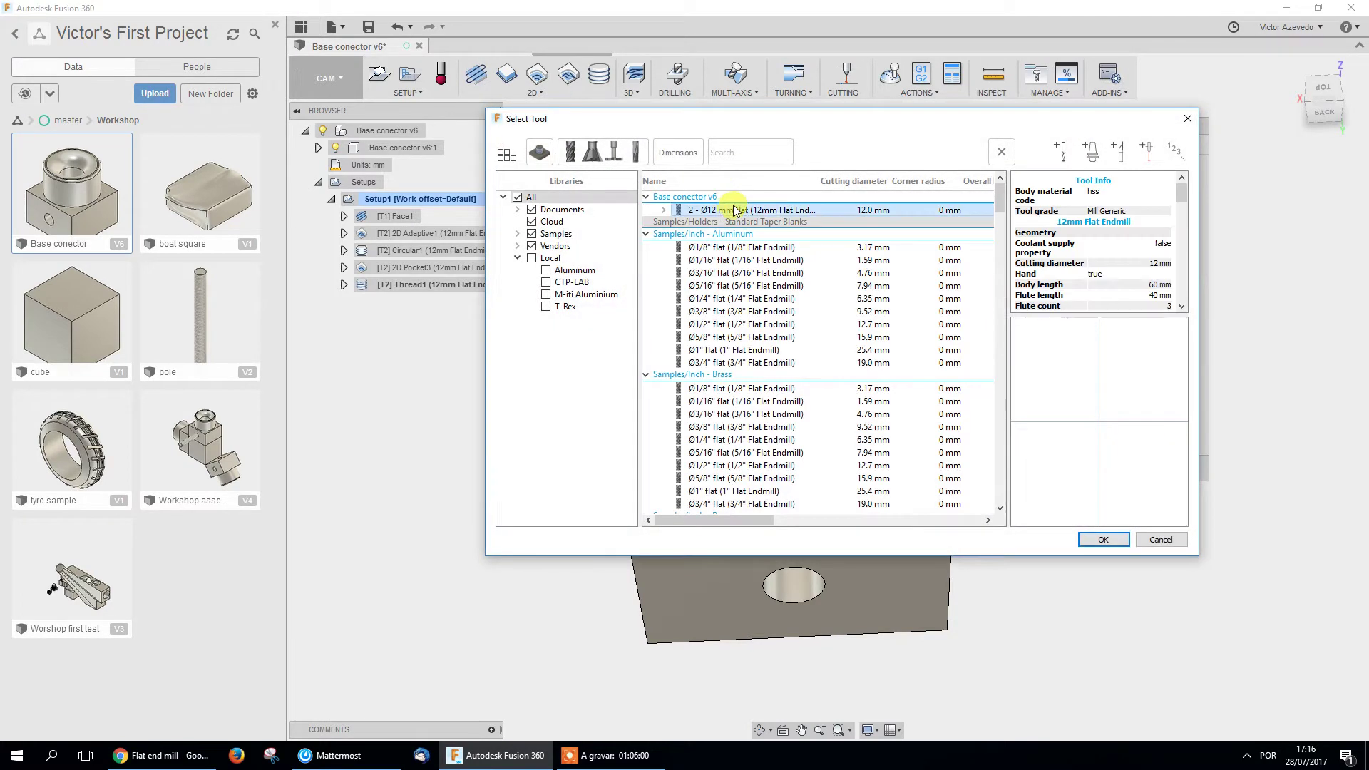
drag(1001, 194, 1001, 413)
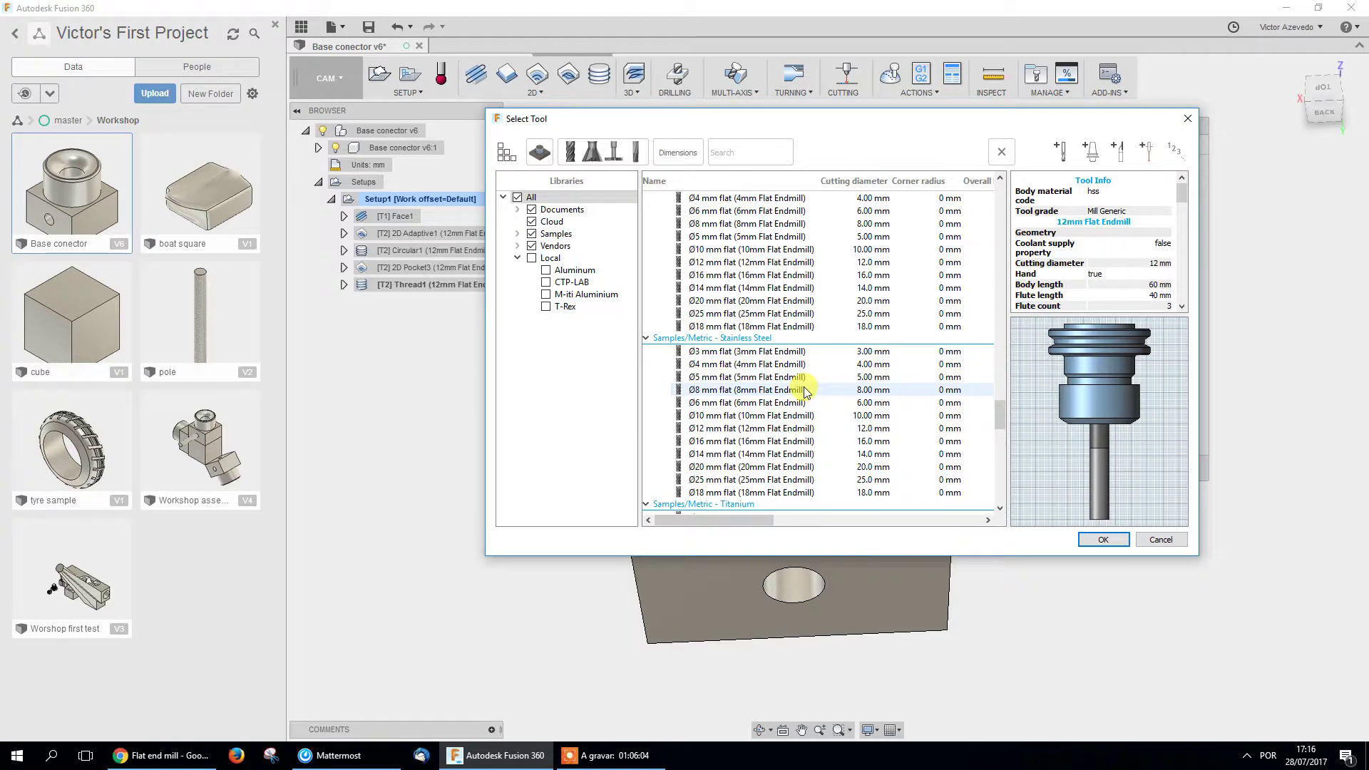
click(602, 151)
click(661, 228)
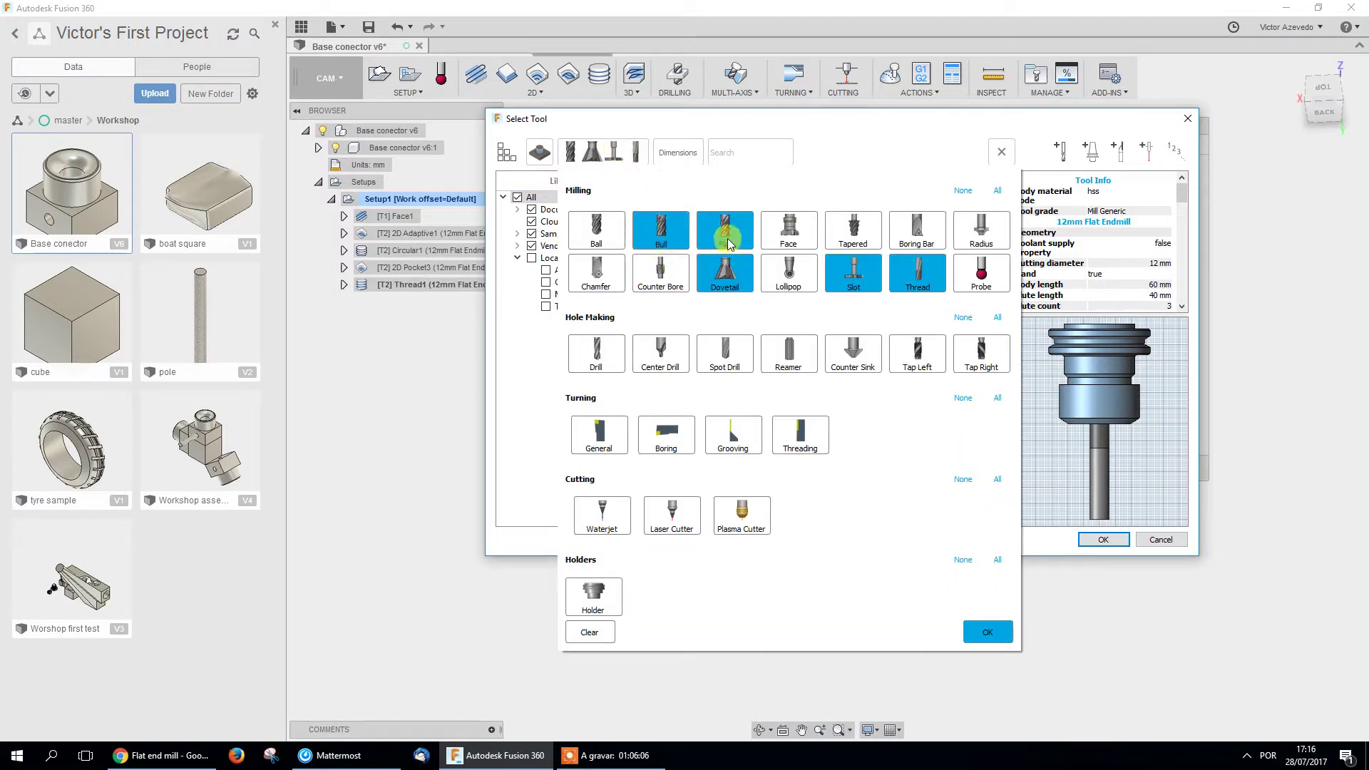
click(724, 229)
click(984, 633)
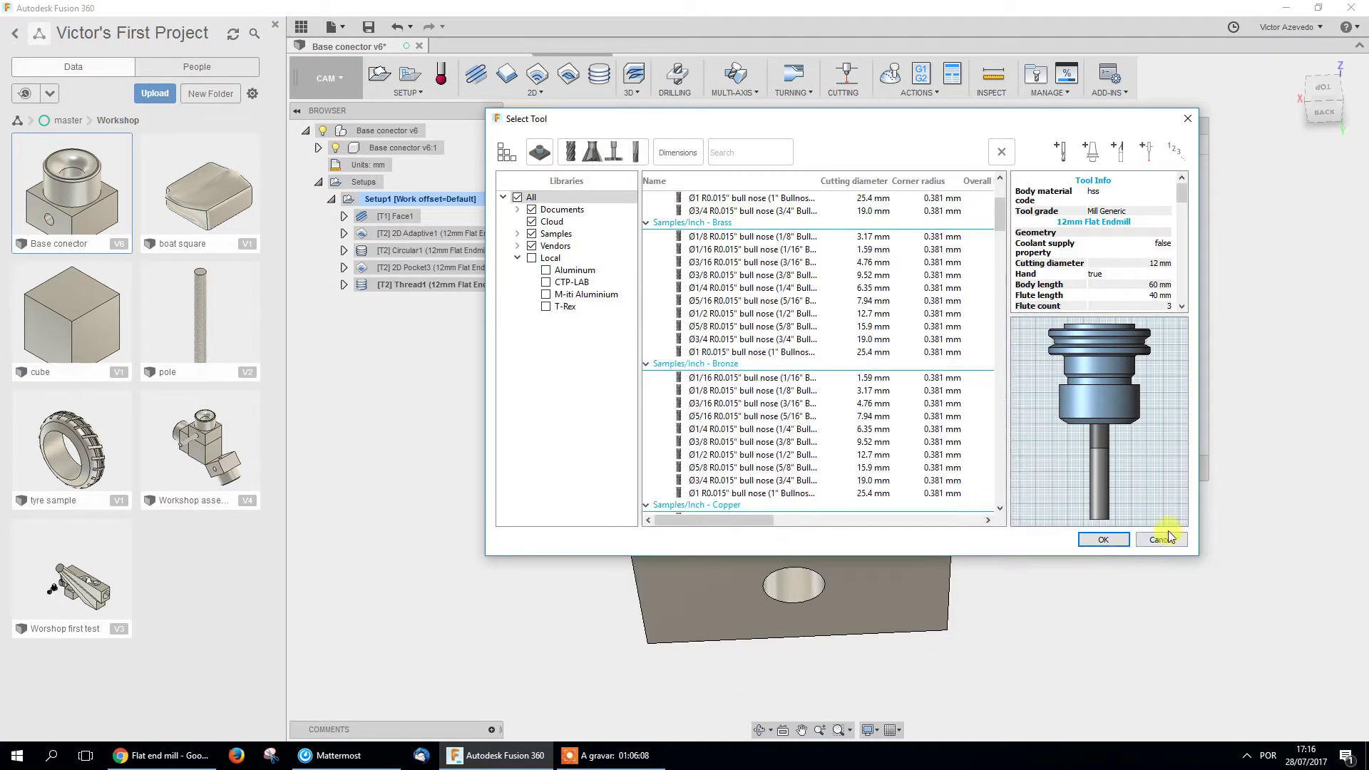
click(1103, 539)
click(1176, 468)
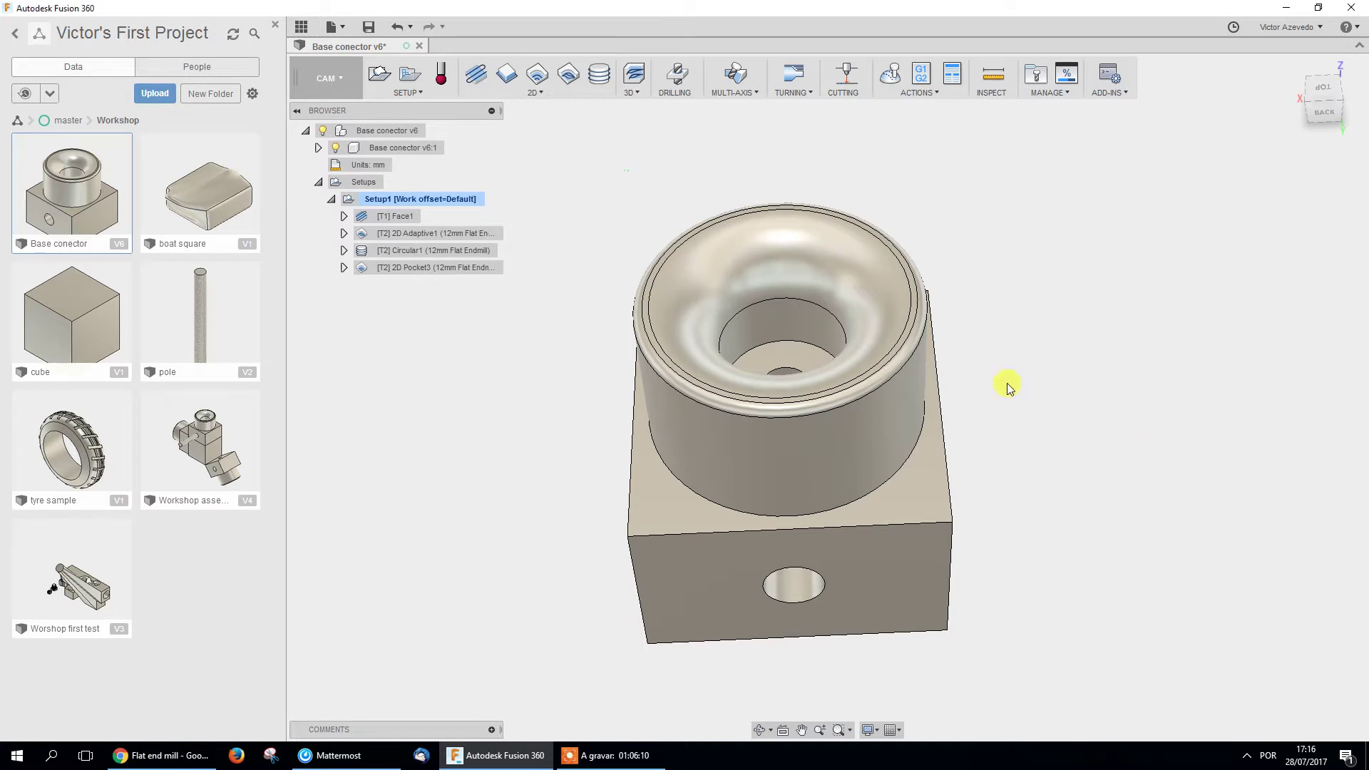
Try another 2D Bore operation with tool 4, the Ø6 mm ball endmill.
click(548, 93)
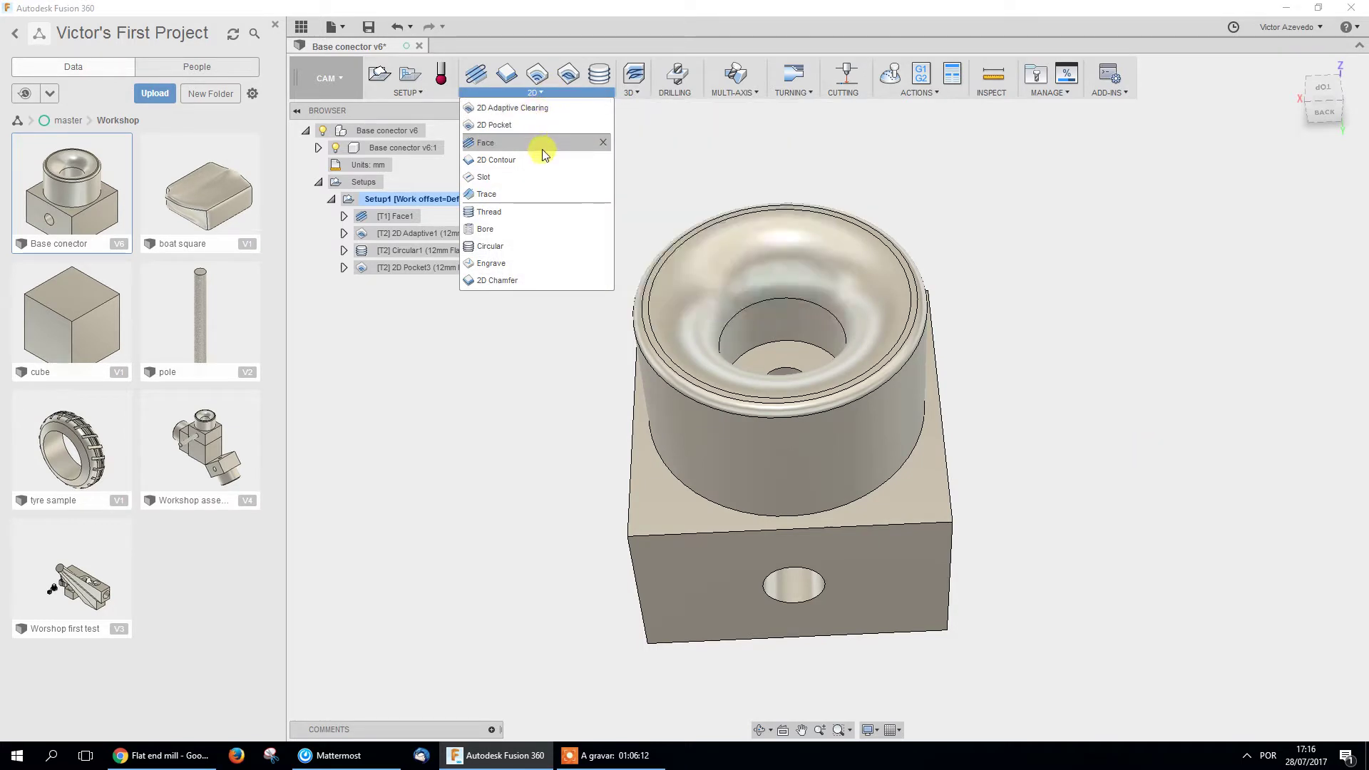
click(509, 236)
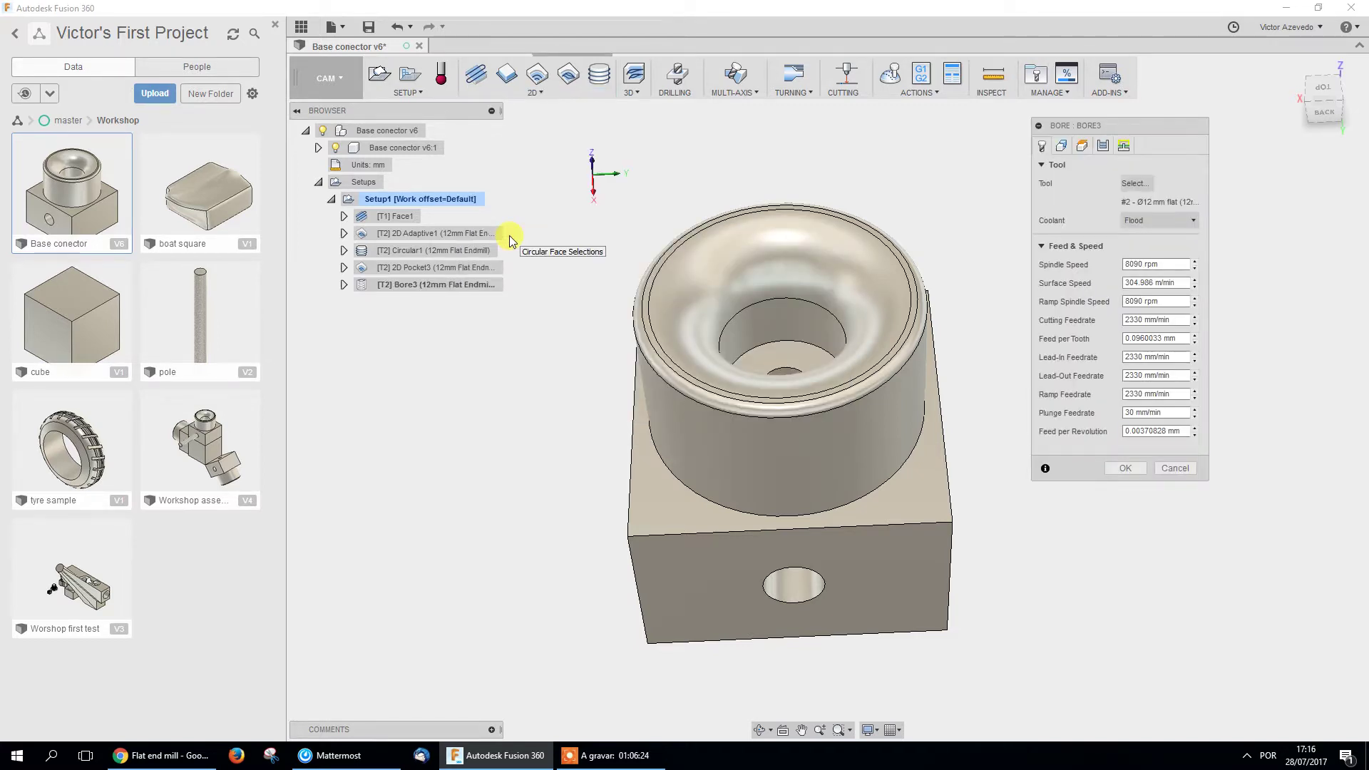
click(1155, 185)
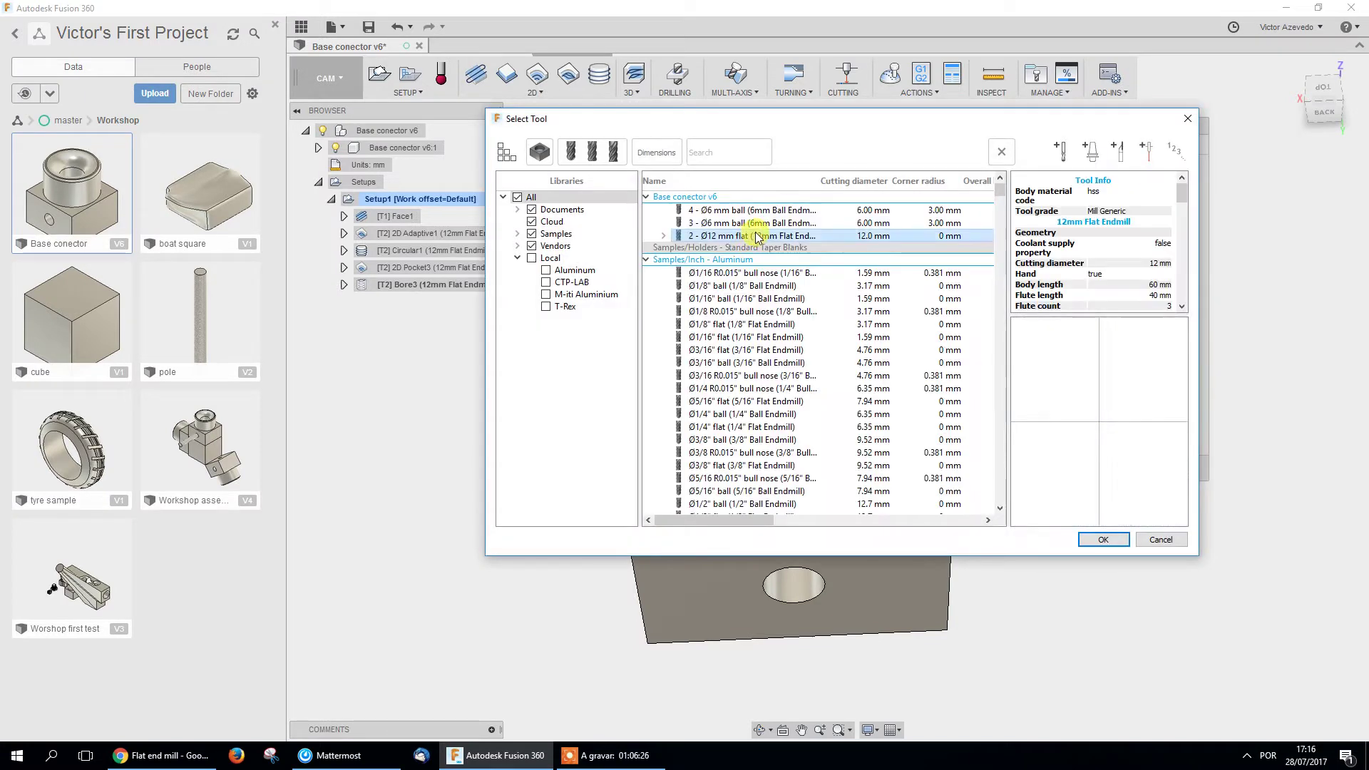
click(783, 210)
click(1103, 539)
click(1061, 145)
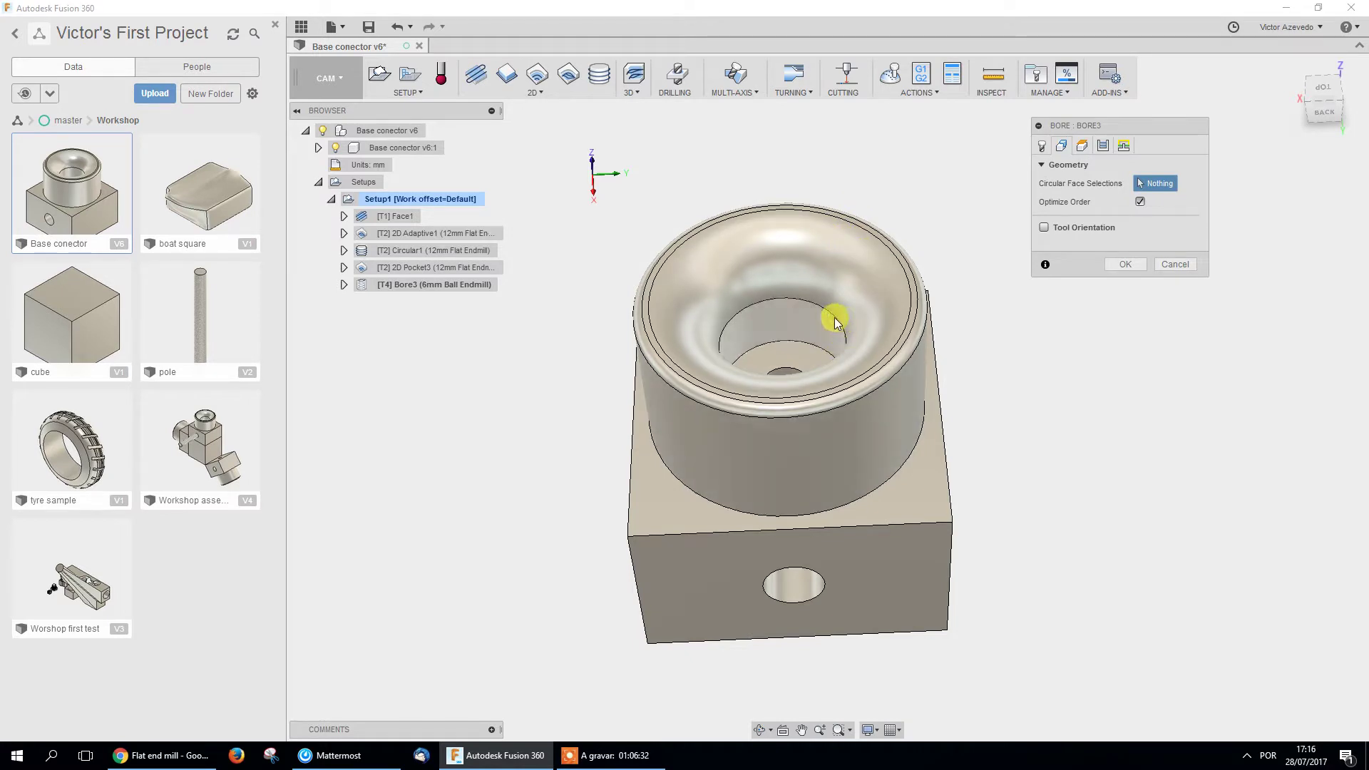
Try the outer cylindrical wall and the central hole wall as the bore's circular faces, and discard the operation.
shift+middle_drag(835, 320, 790, 384)
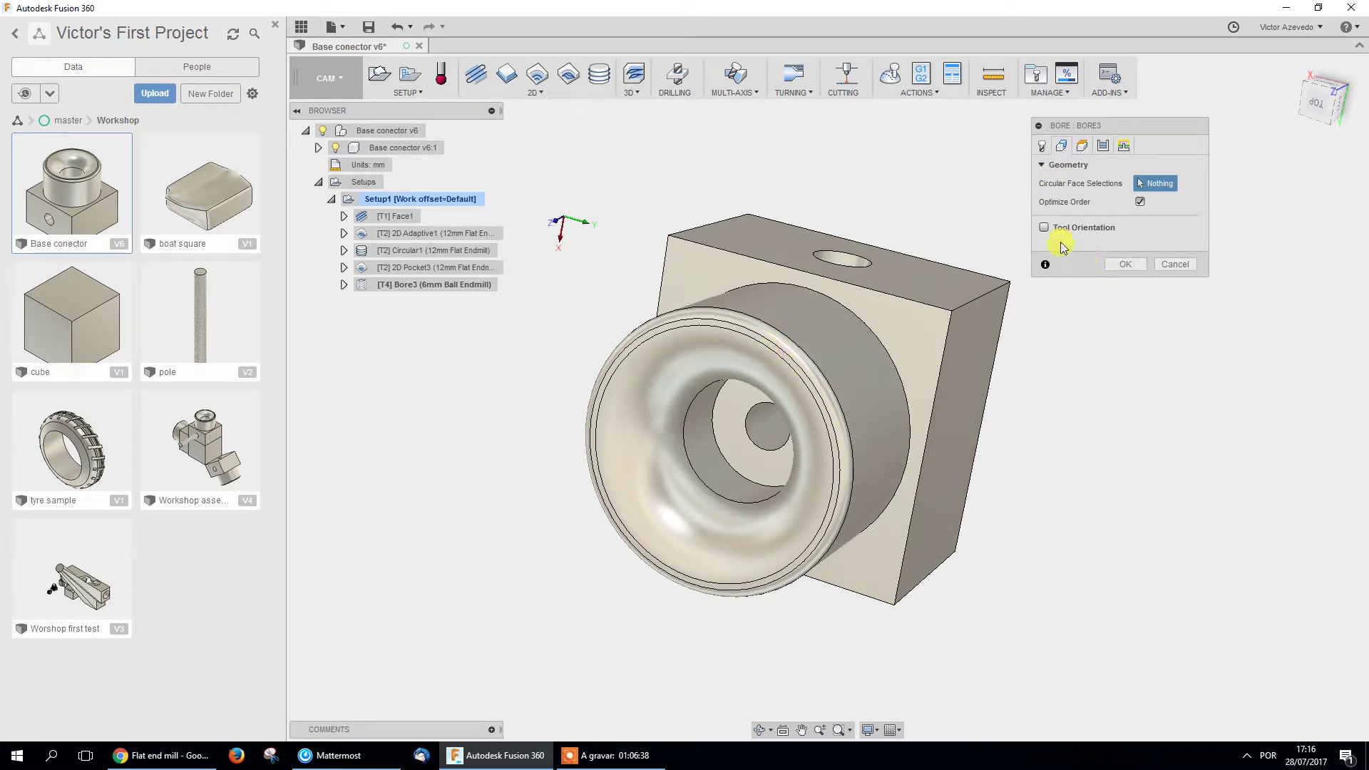
click(1043, 148)
click(1061, 146)
click(813, 355)
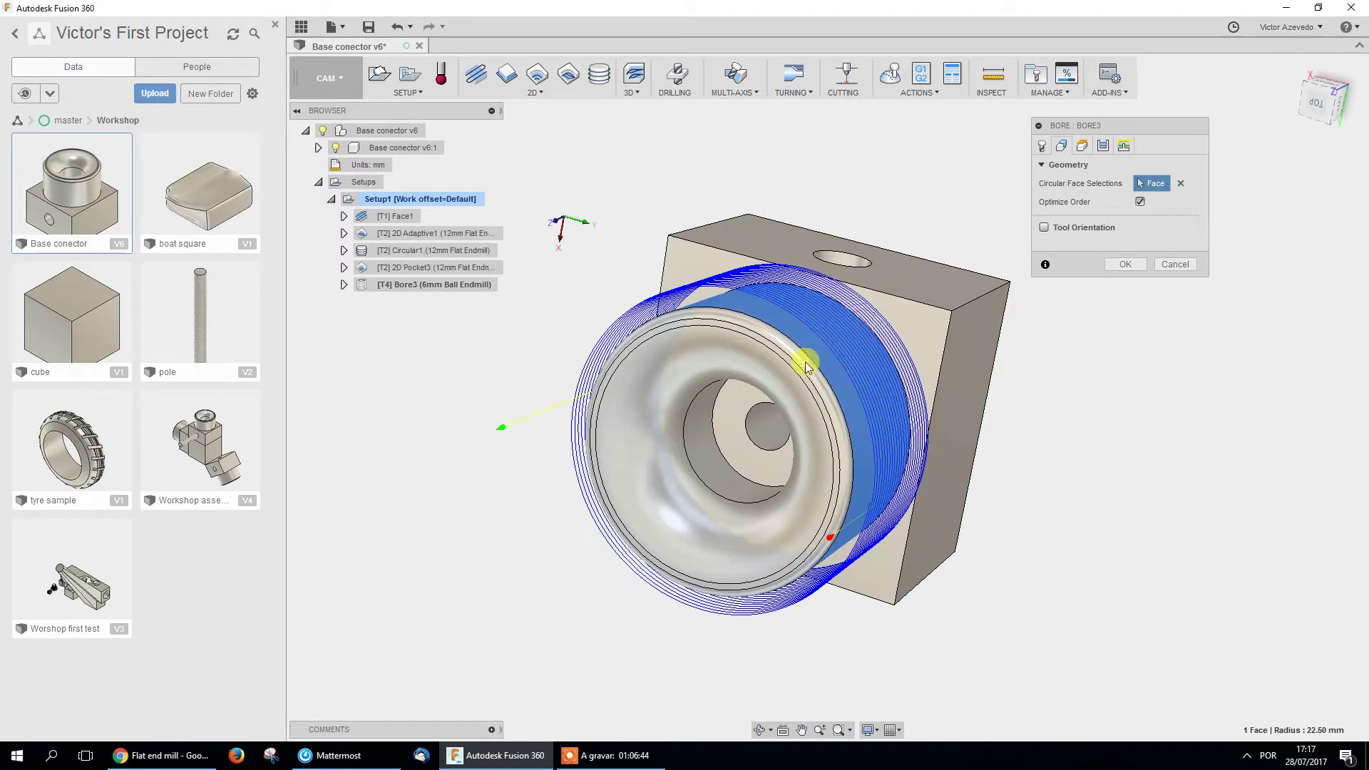
click(705, 412)
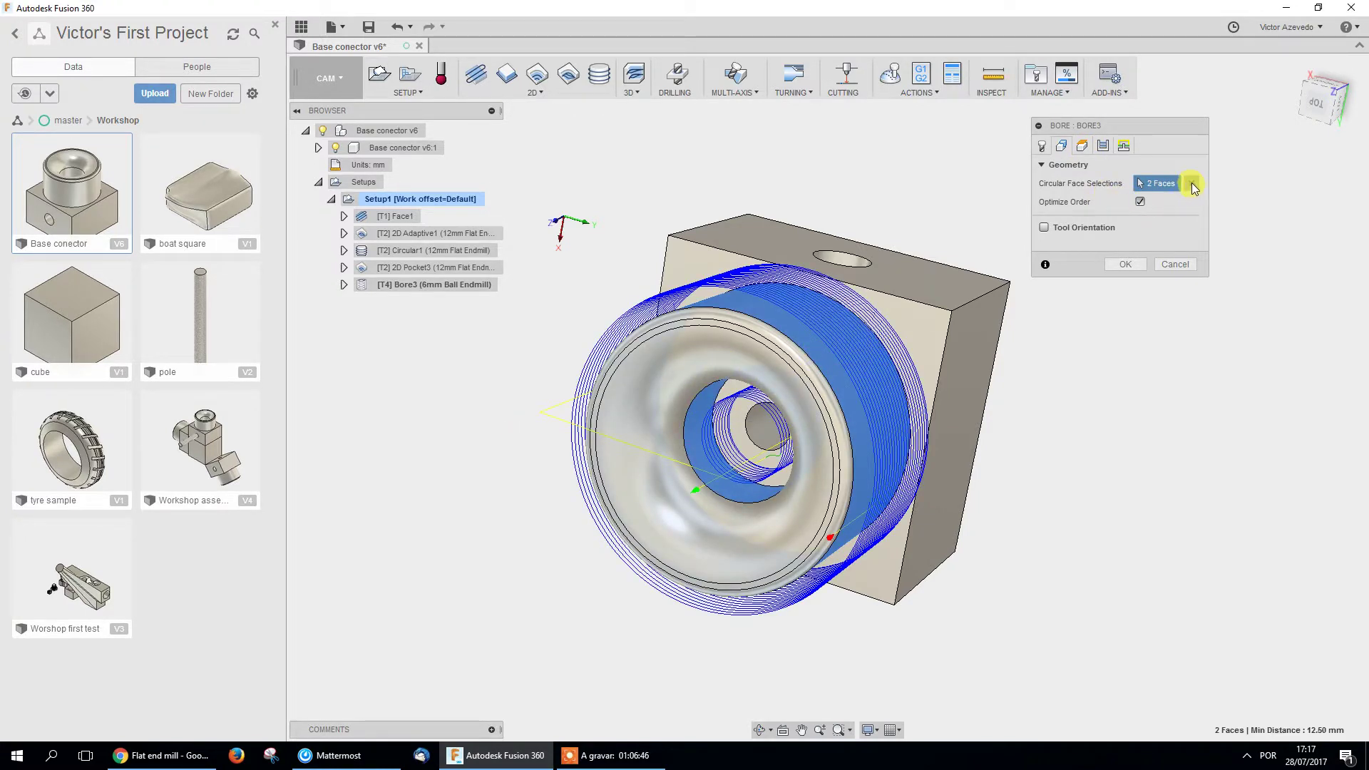
click(1175, 263)
shift+middle_drag(627, 232, 655, 207)
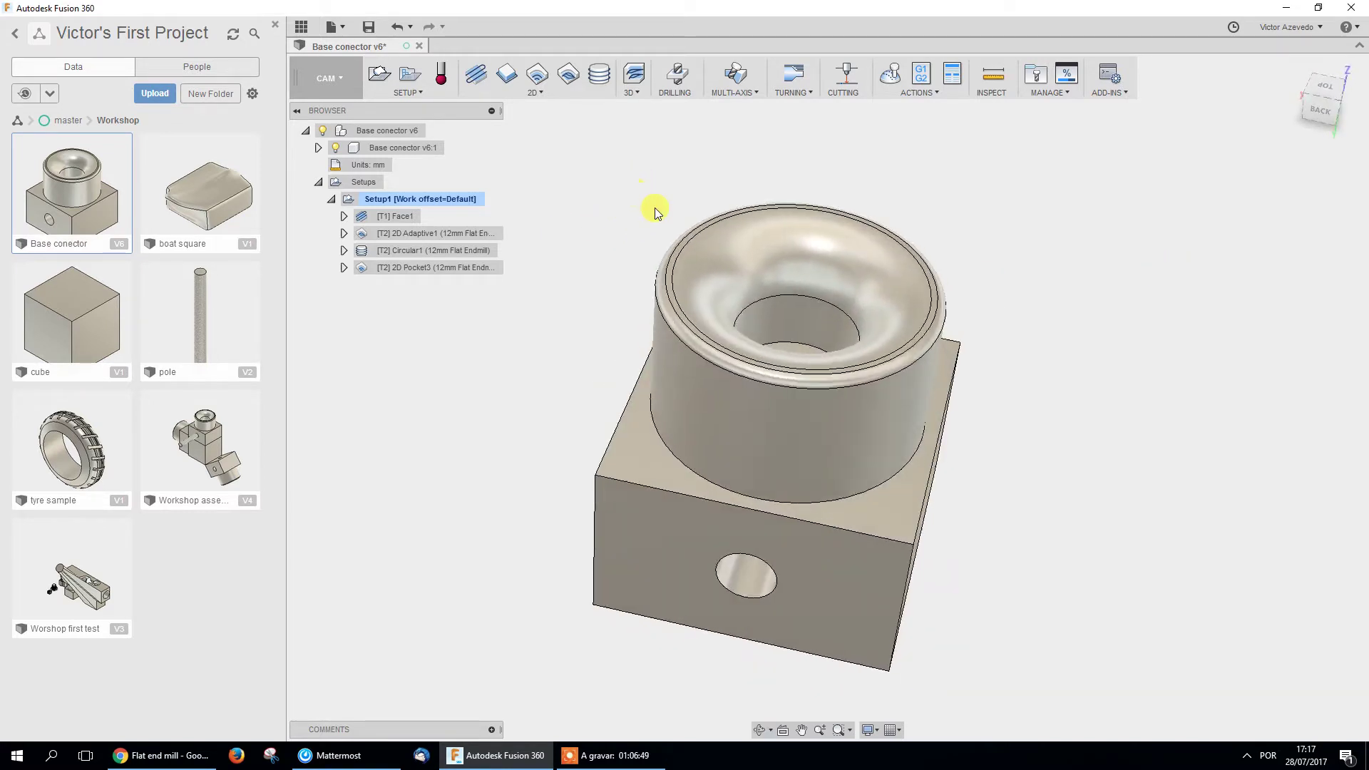
Create a 3D Scallop operation and pick two entry positions, on the outer and inner edges of the curved top recess.
click(633, 93)
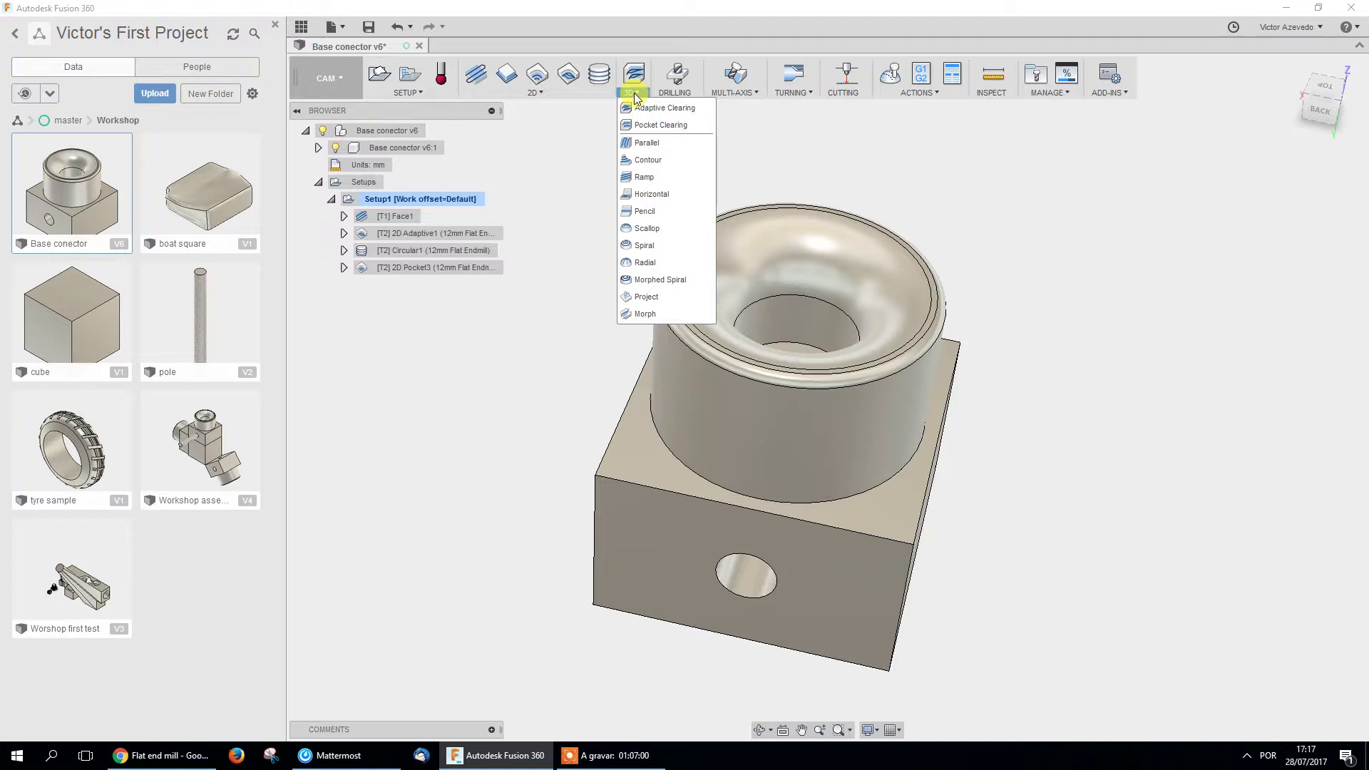
click(592, 92)
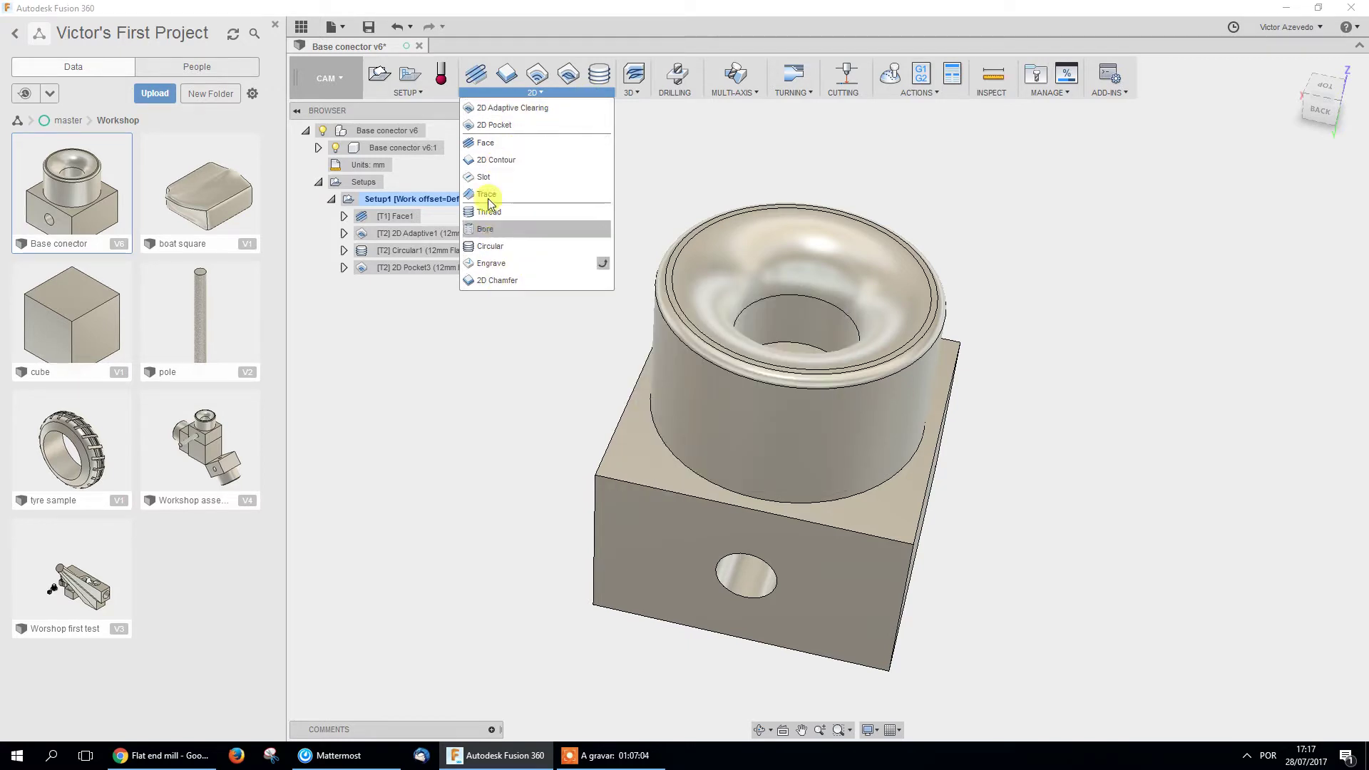
mouse_move(631, 96)
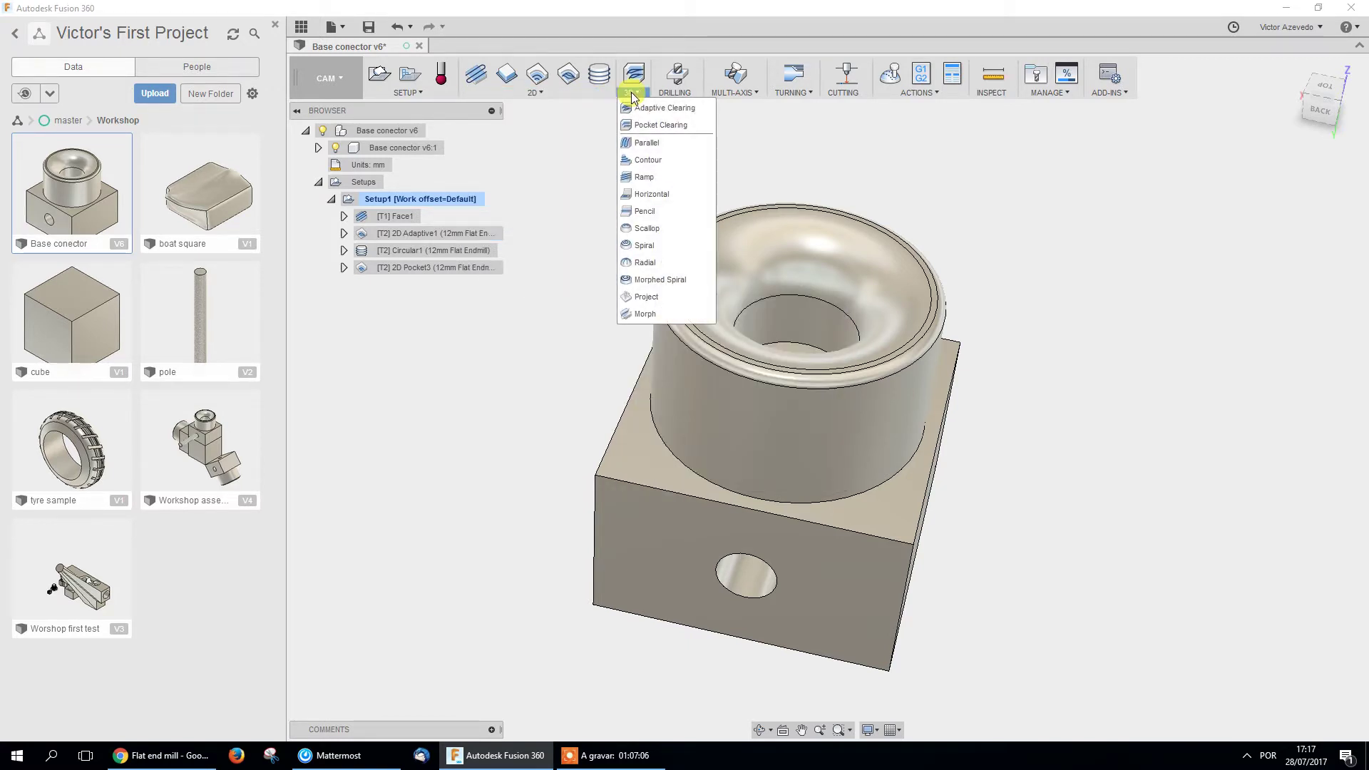
click(670, 226)
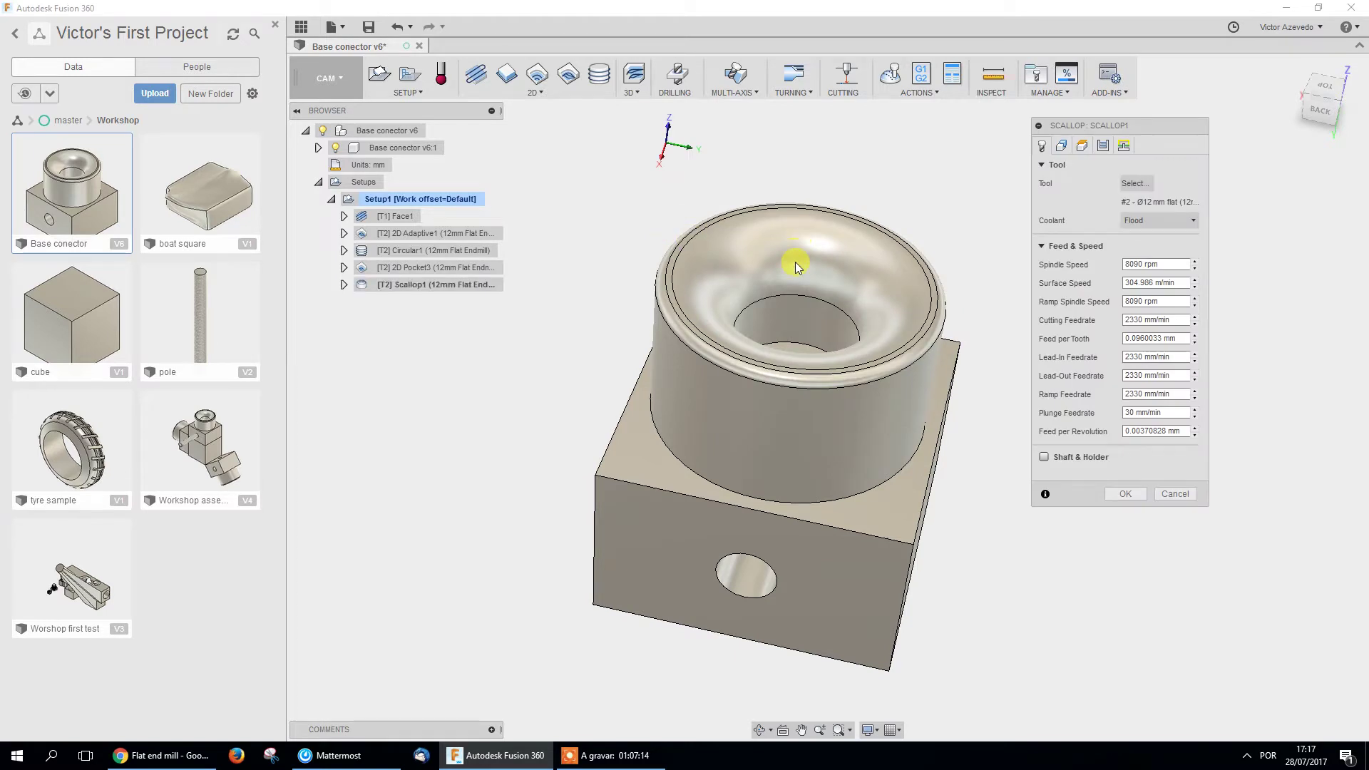
click(914, 259)
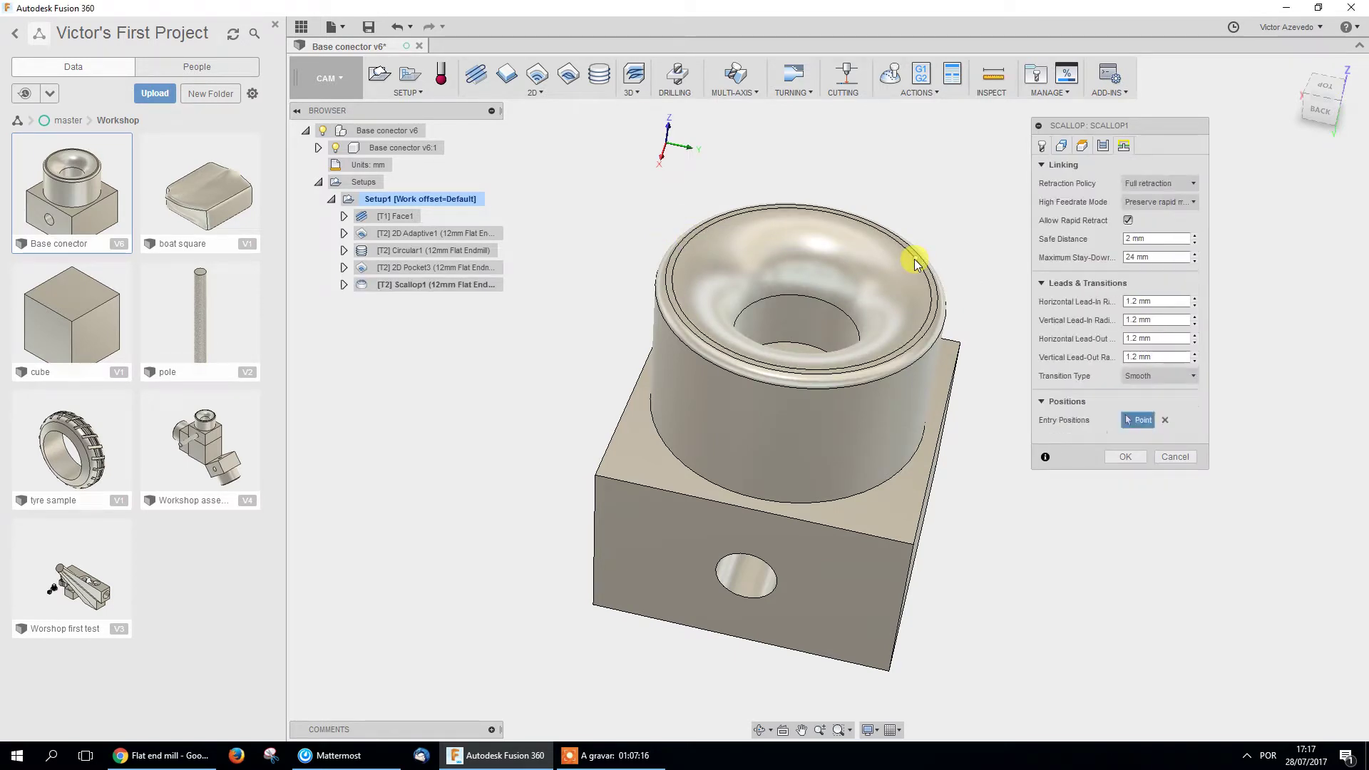
click(854, 319)
Assign tool 3, the Ø6 mm ball endmill, to the Scallop operation.
click(1049, 147)
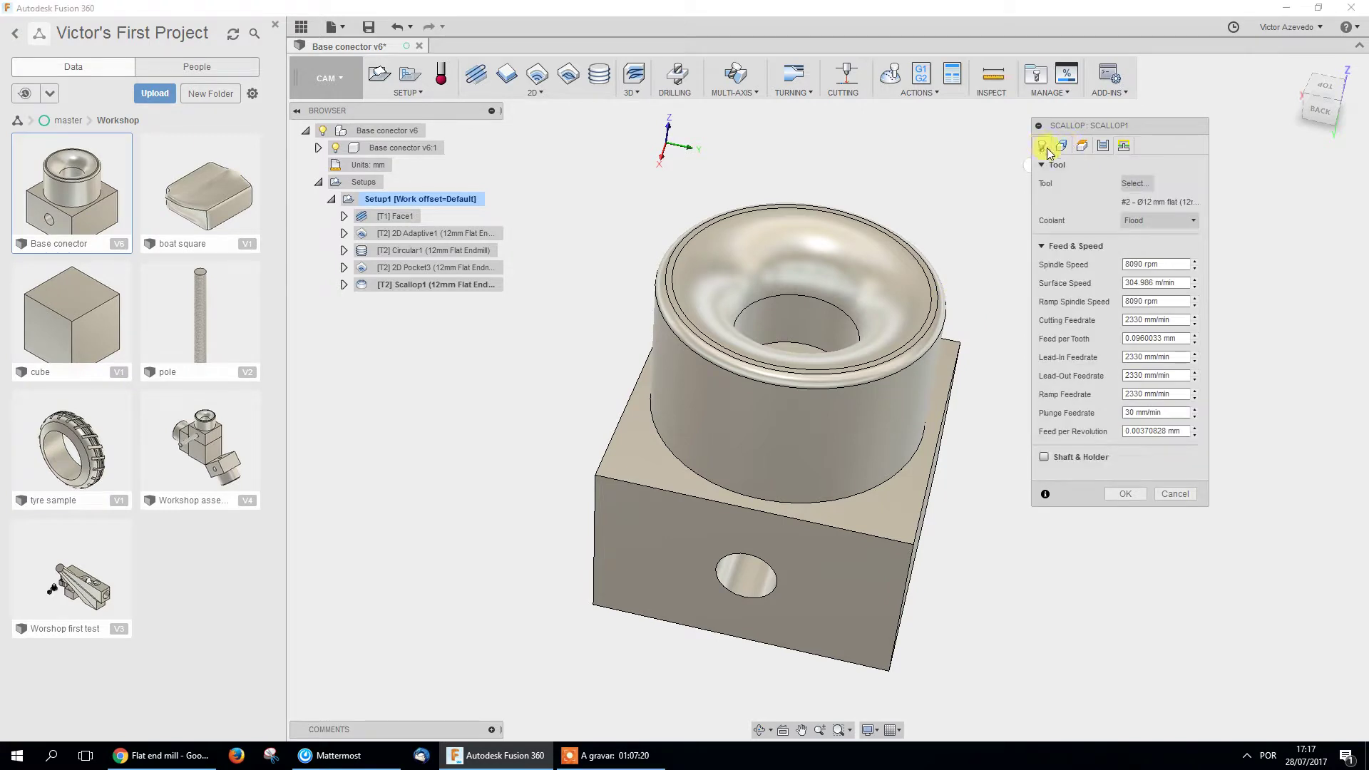
click(1139, 183)
click(1103, 540)
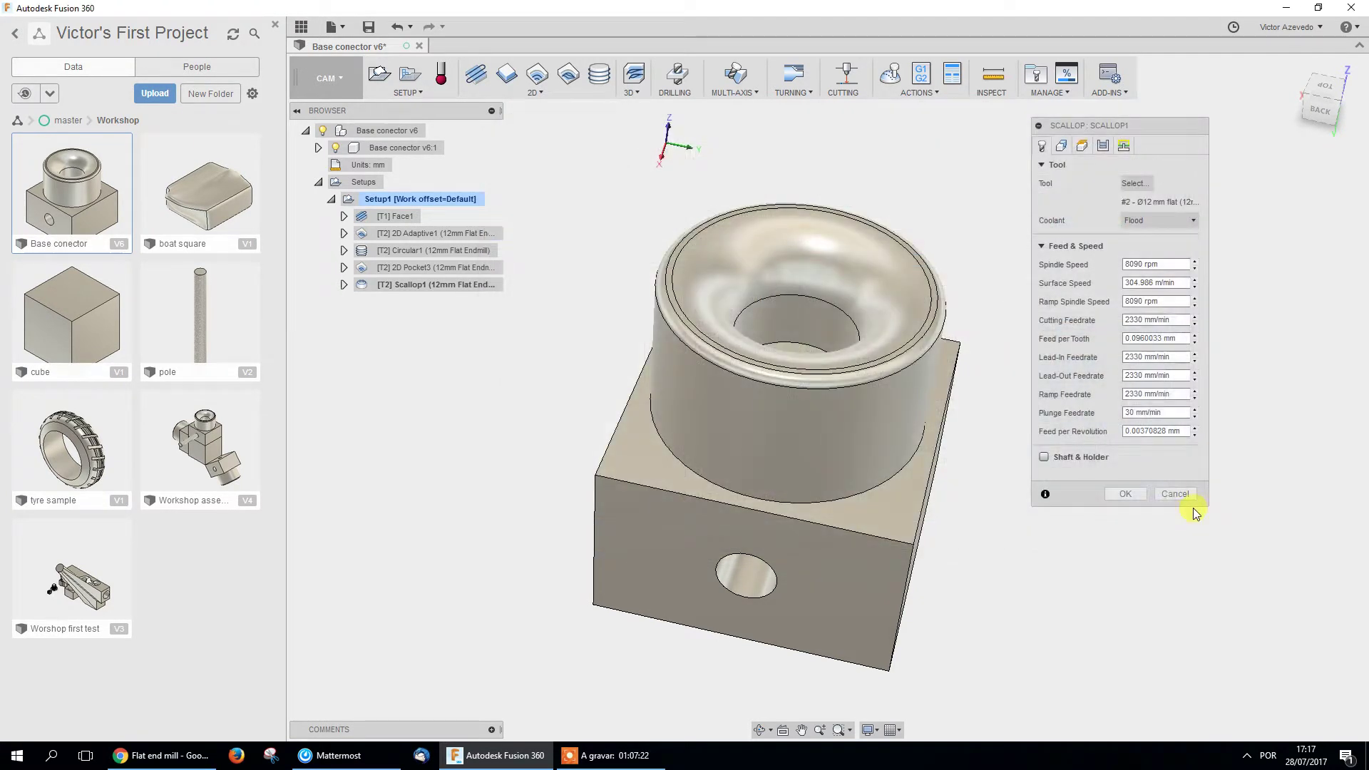
click(1136, 184)
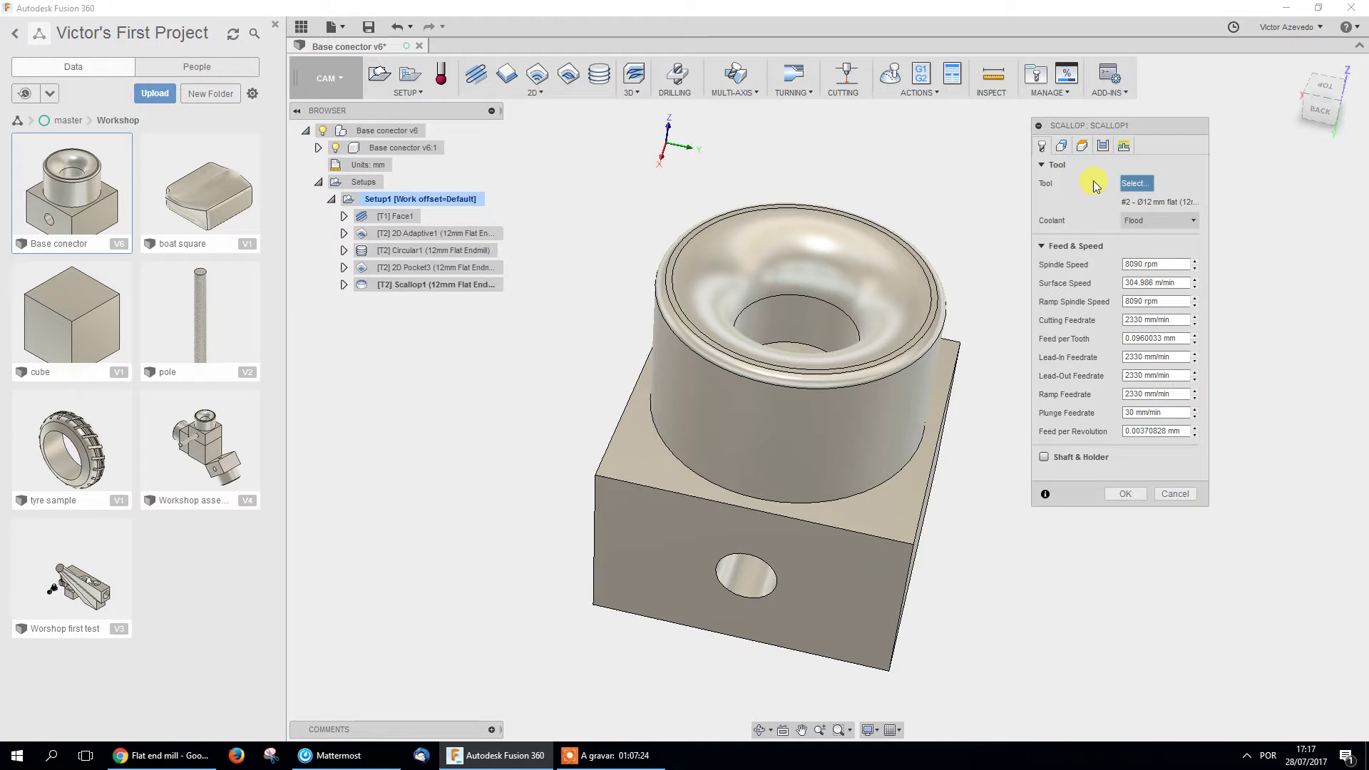
click(738, 223)
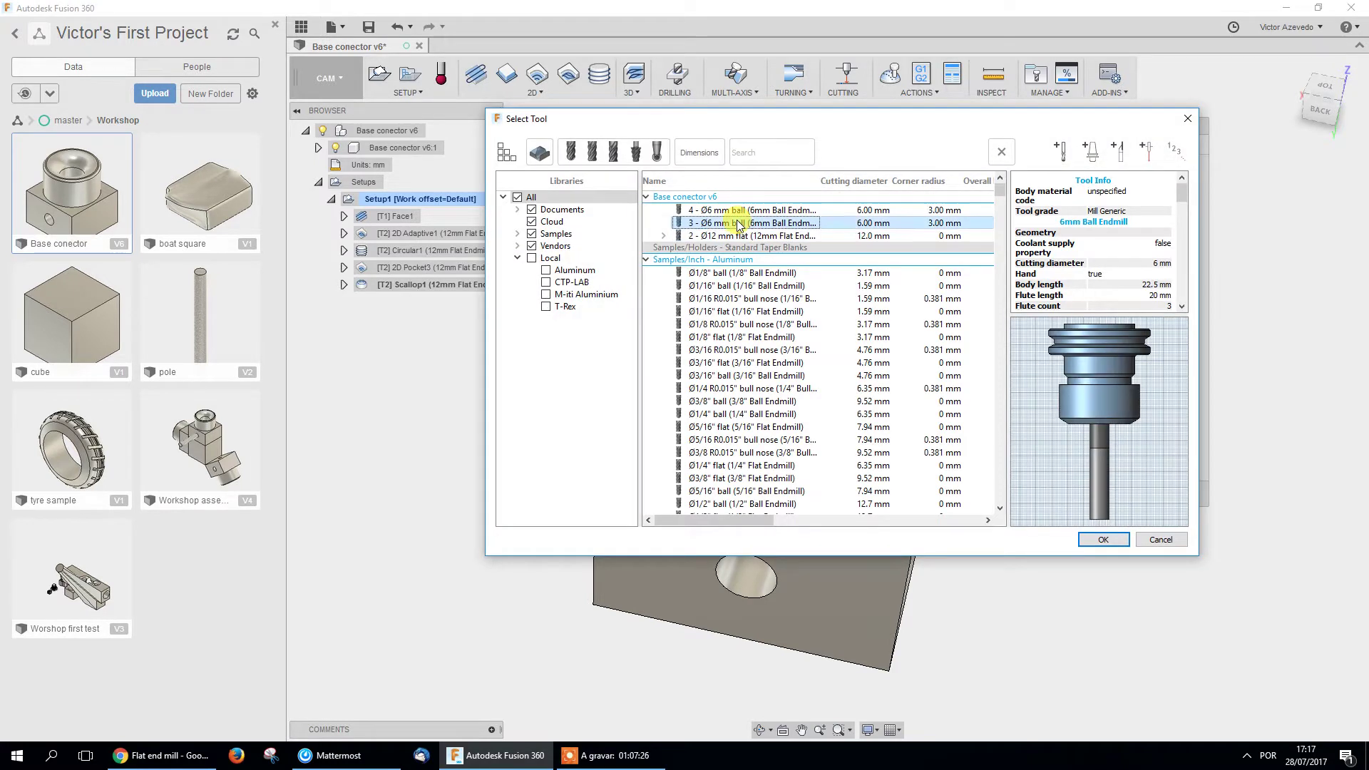
click(1105, 540)
click(1061, 146)
click(1042, 146)
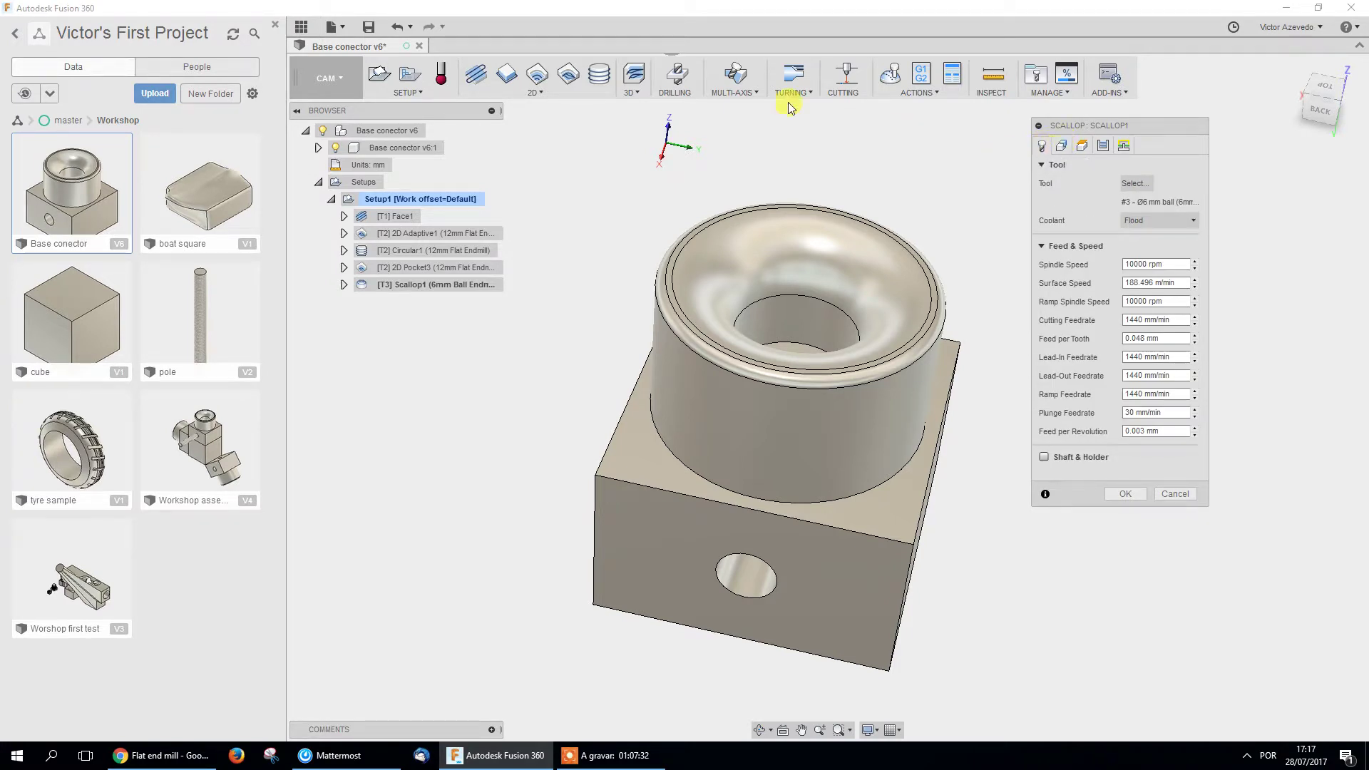
click(634, 93)
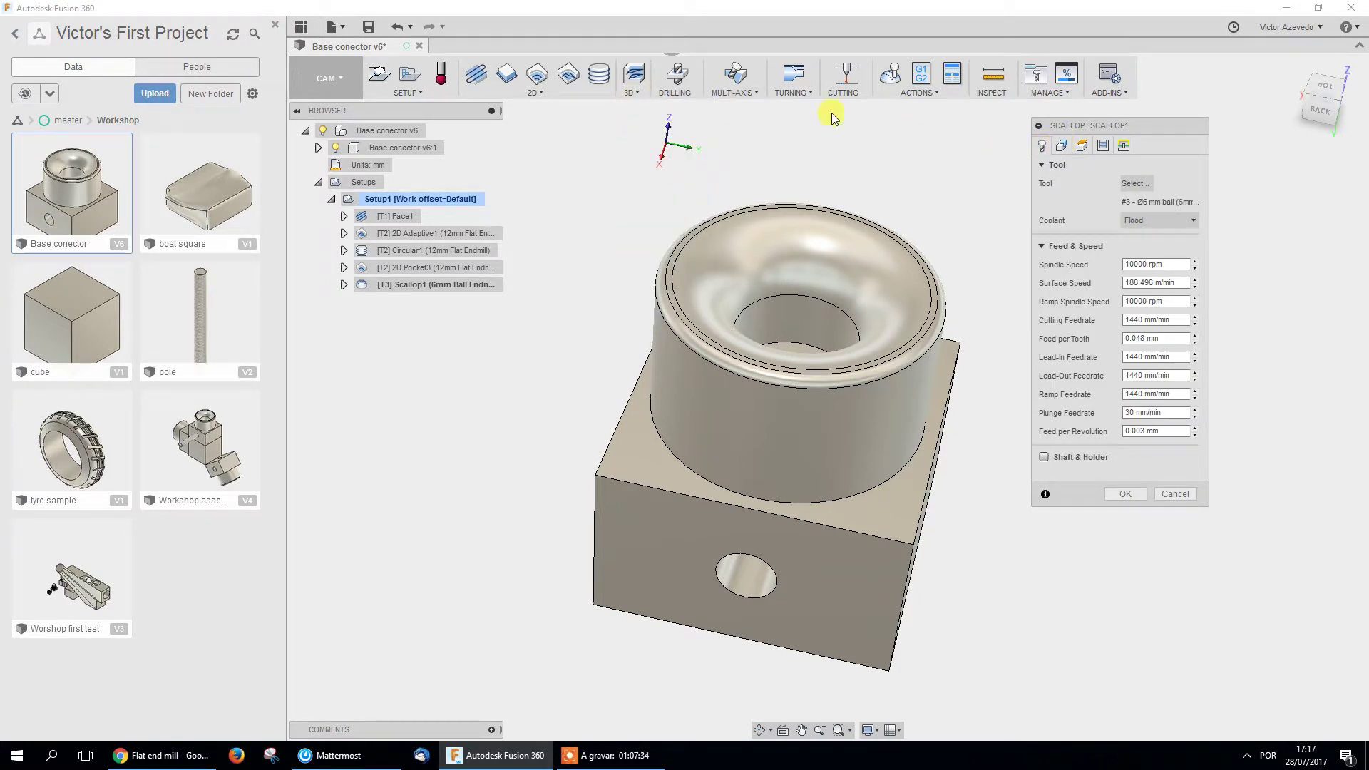
click(1135, 184)
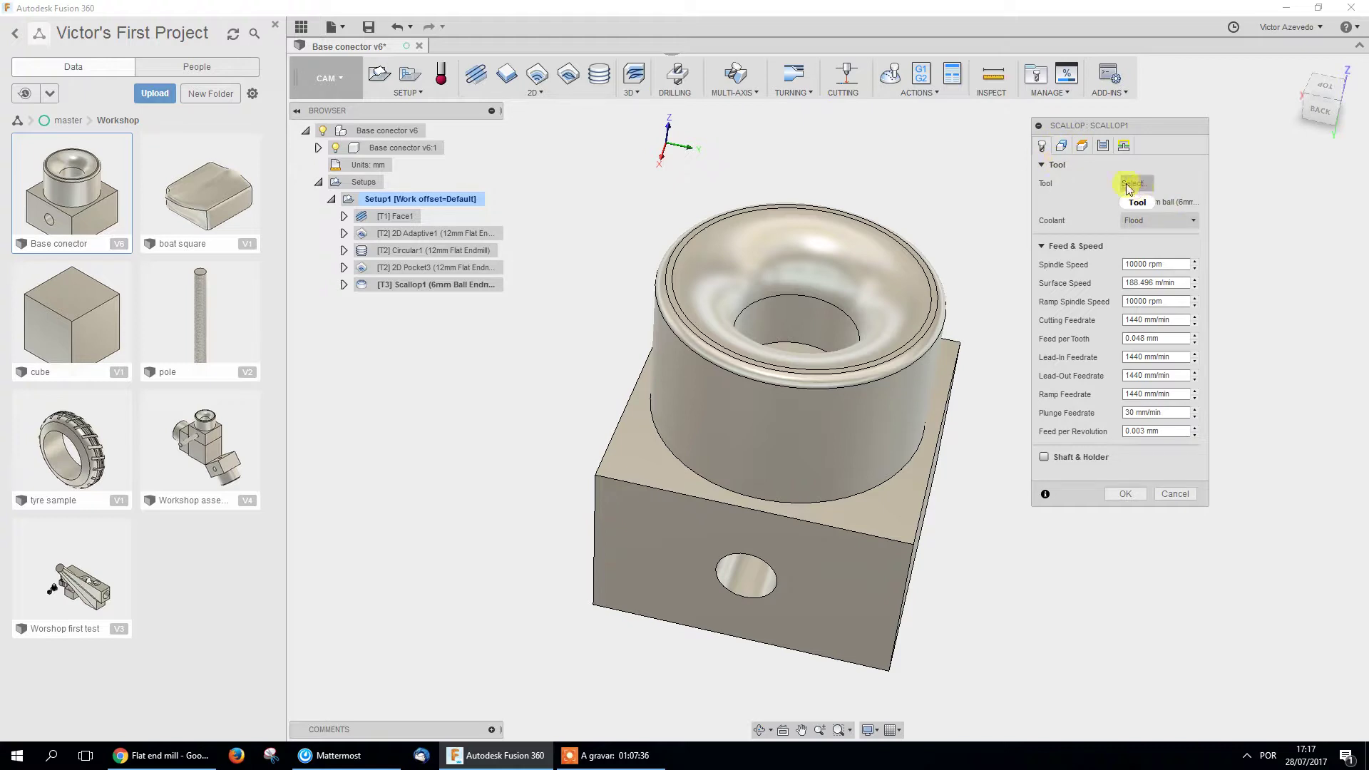
Set the Scallop machining boundary to Selection with the recess's outer rim and inner hole edge as chains, leaving Slope disabled.
click(1062, 147)
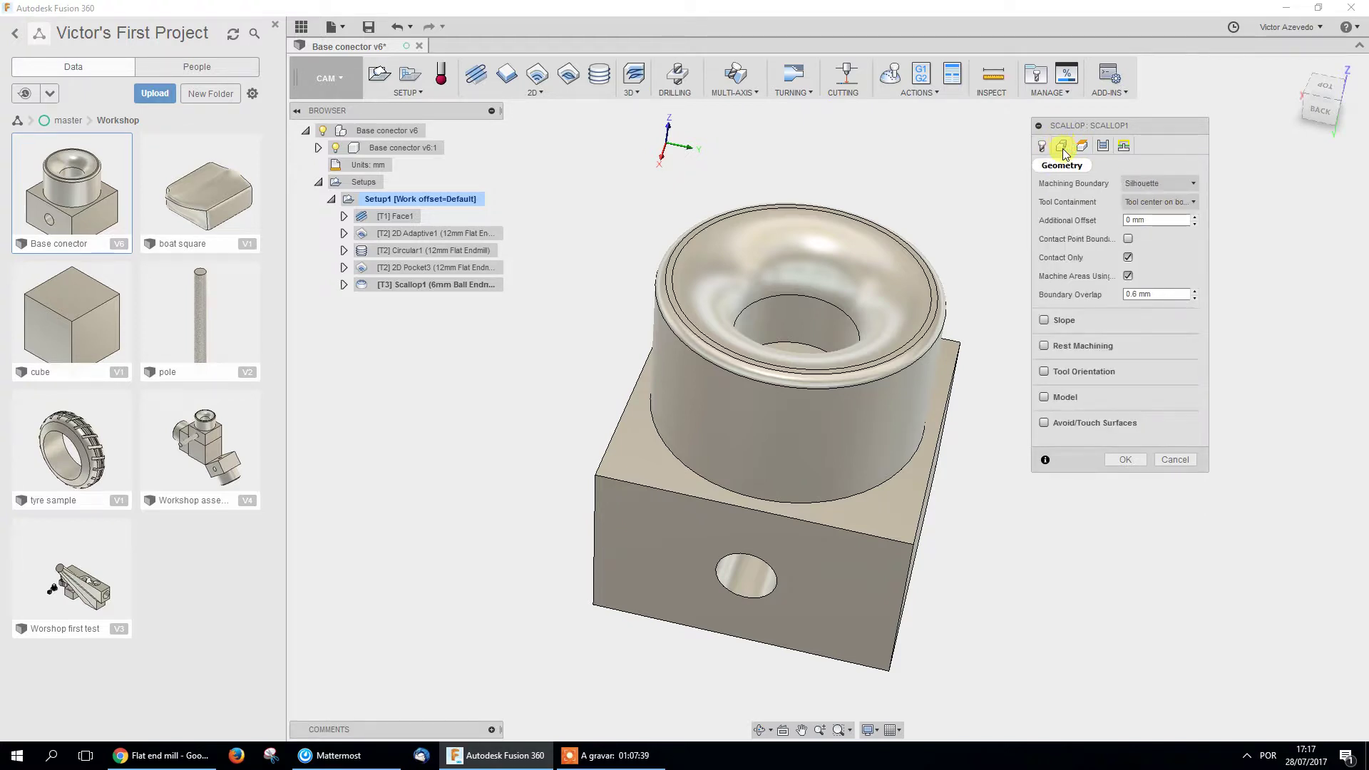
click(885, 242)
click(842, 309)
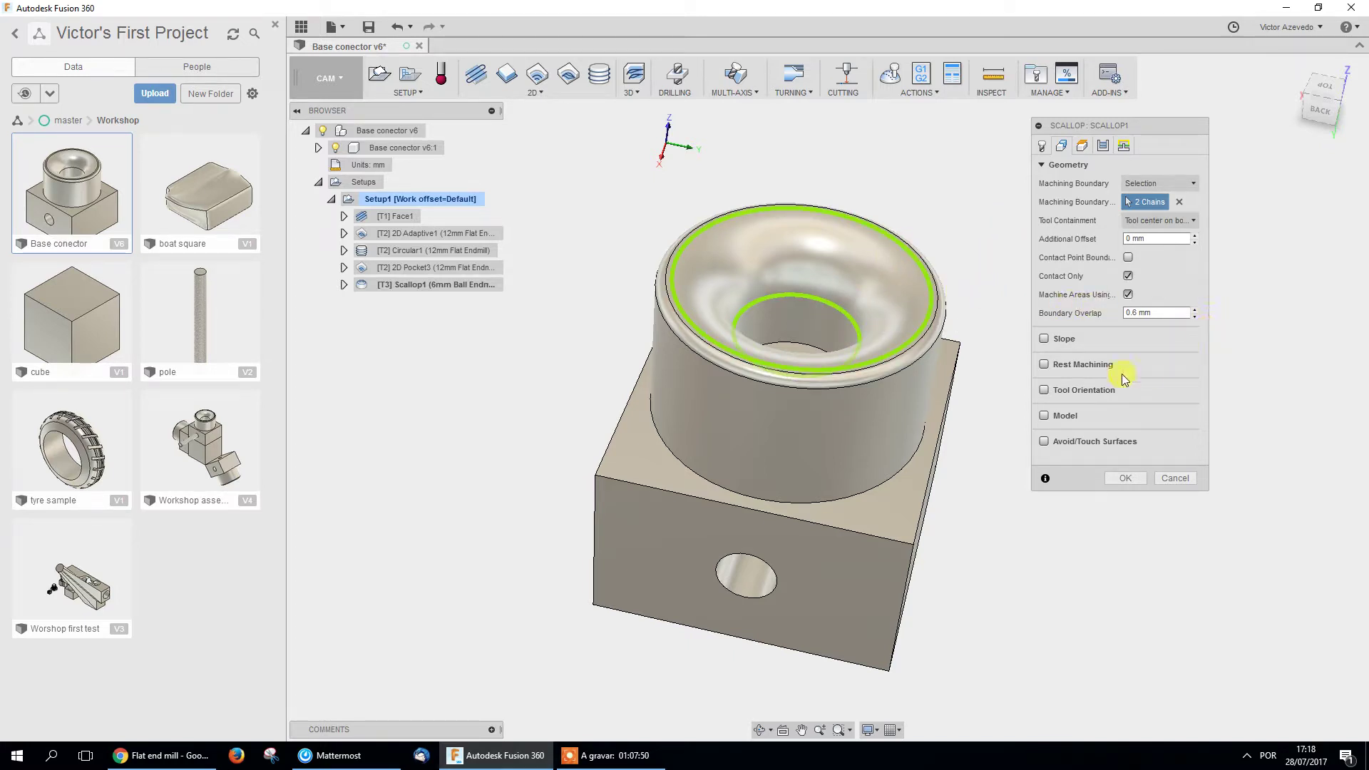
click(1044, 340)
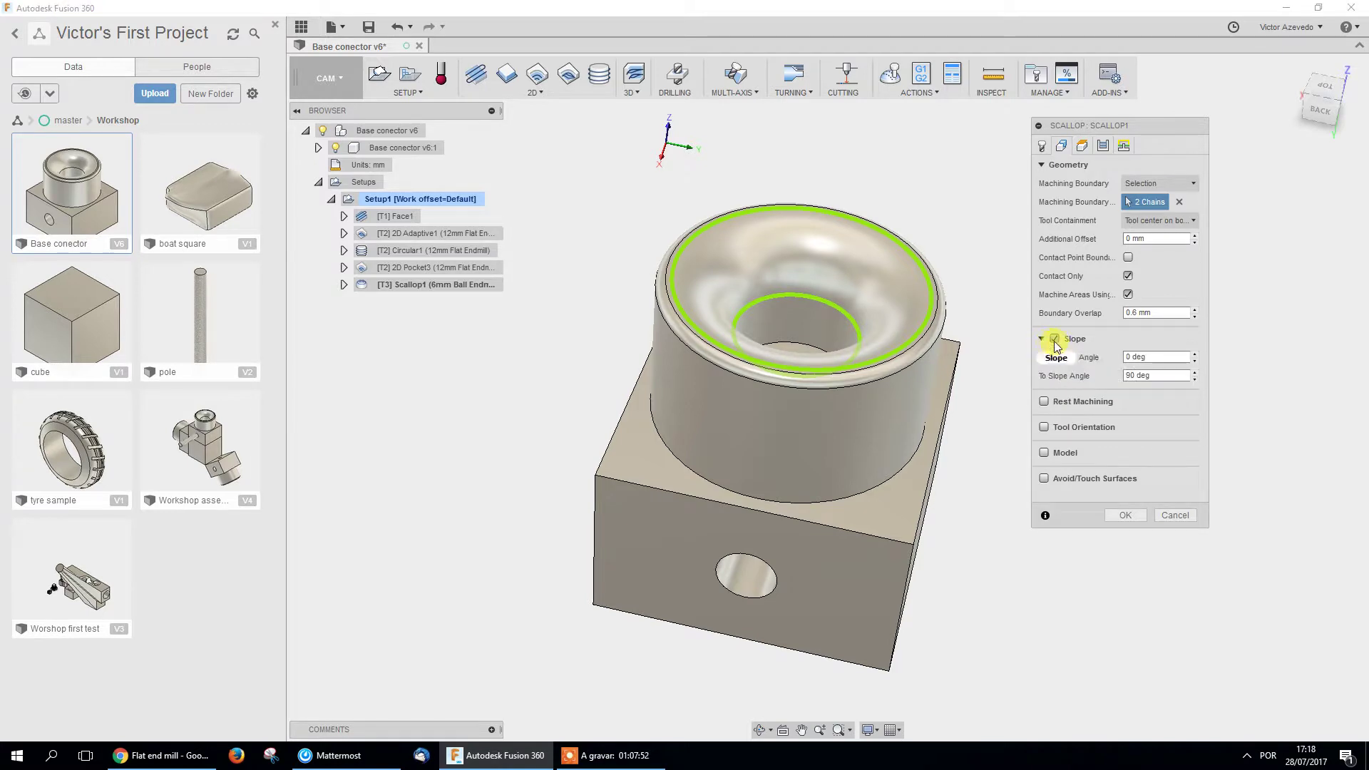
click(1044, 341)
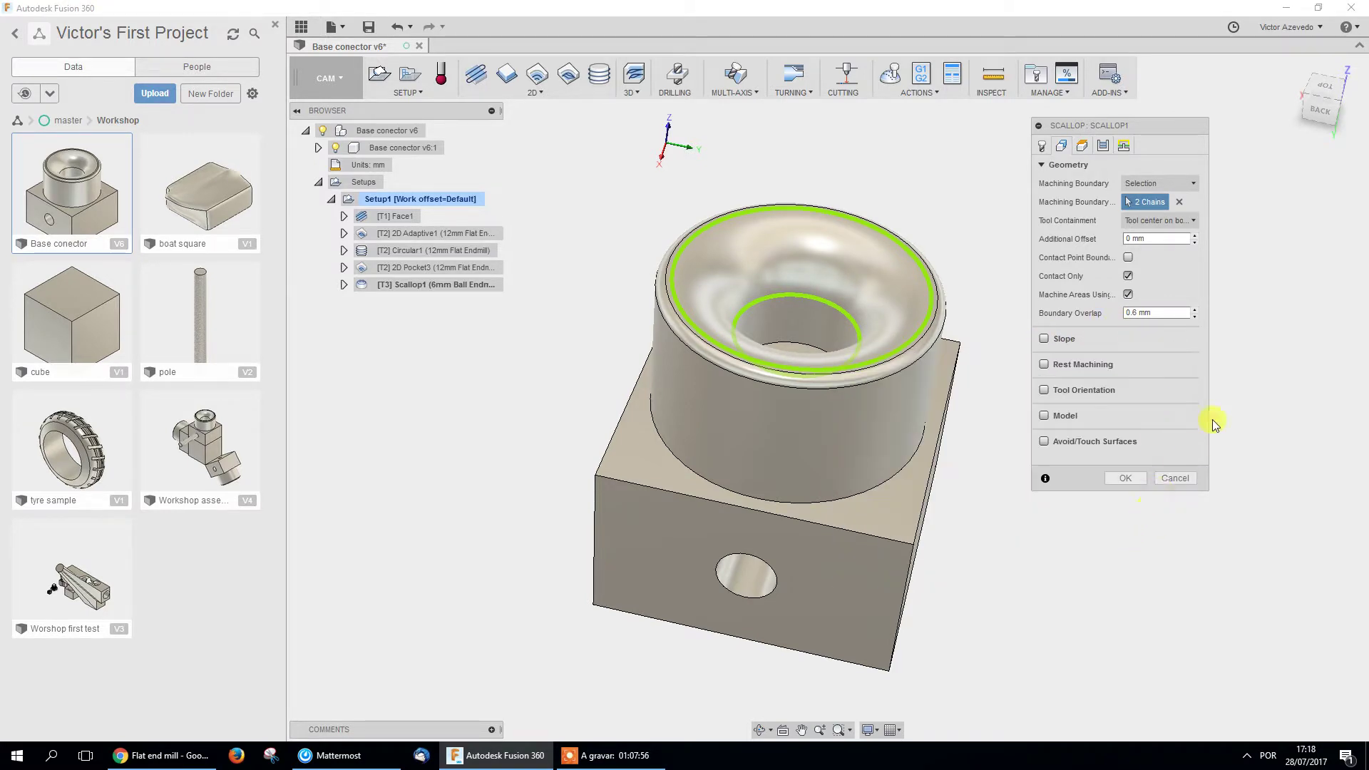
Enable Avoid/Touch Surfaces with Touch Surfaces on, select the curved recess face, and set its clearance to 0.
click(1045, 442)
click(1128, 498)
click(887, 277)
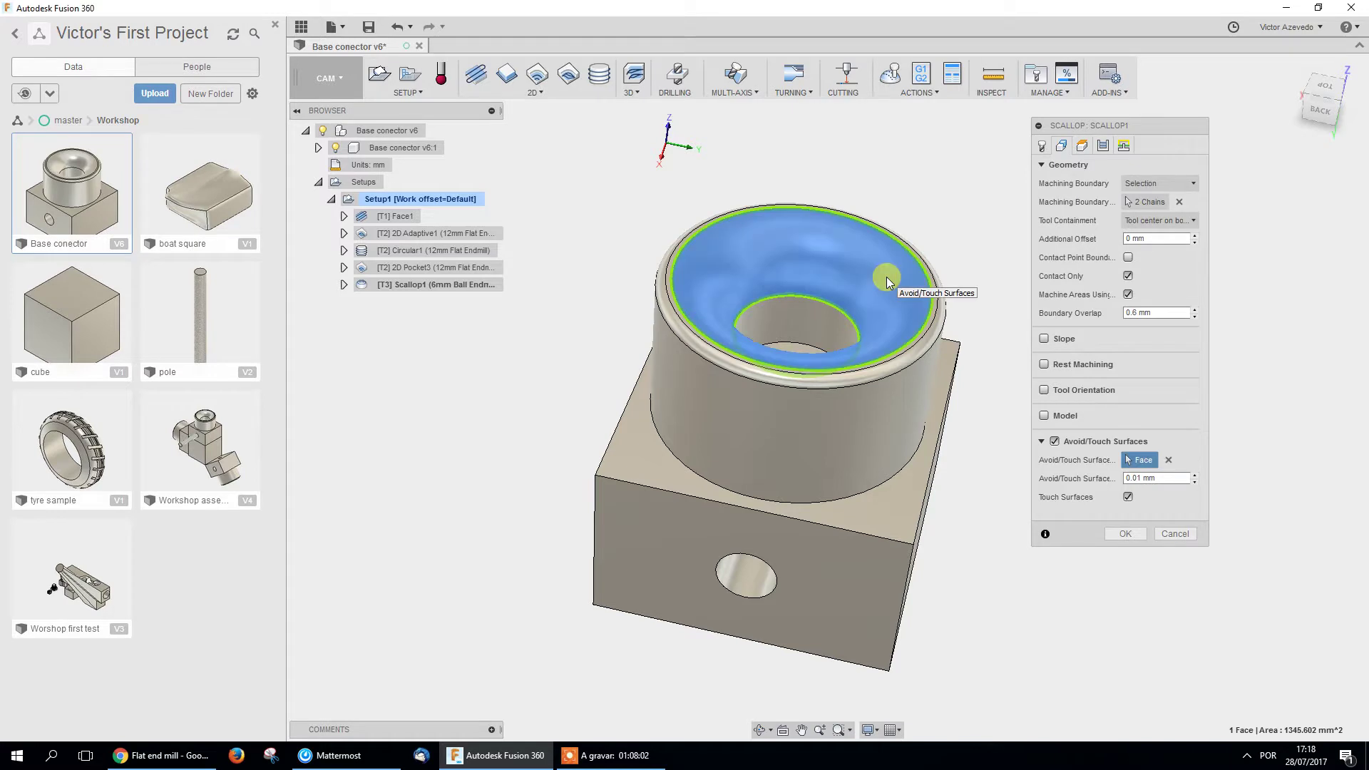
click(1147, 476)
text(0)
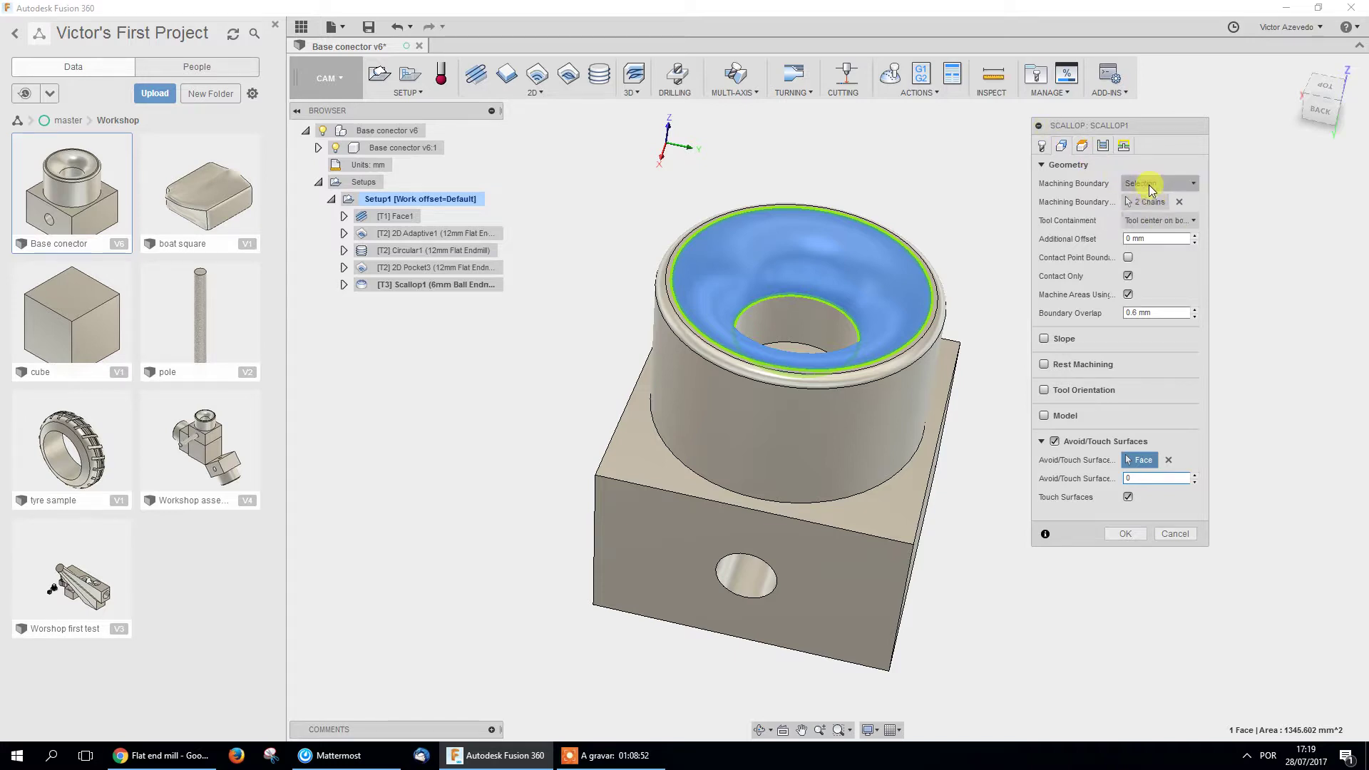
Set the Scallop stepover to 0.1 mm and the direction to One way, and generate the toolpath.
click(1103, 146)
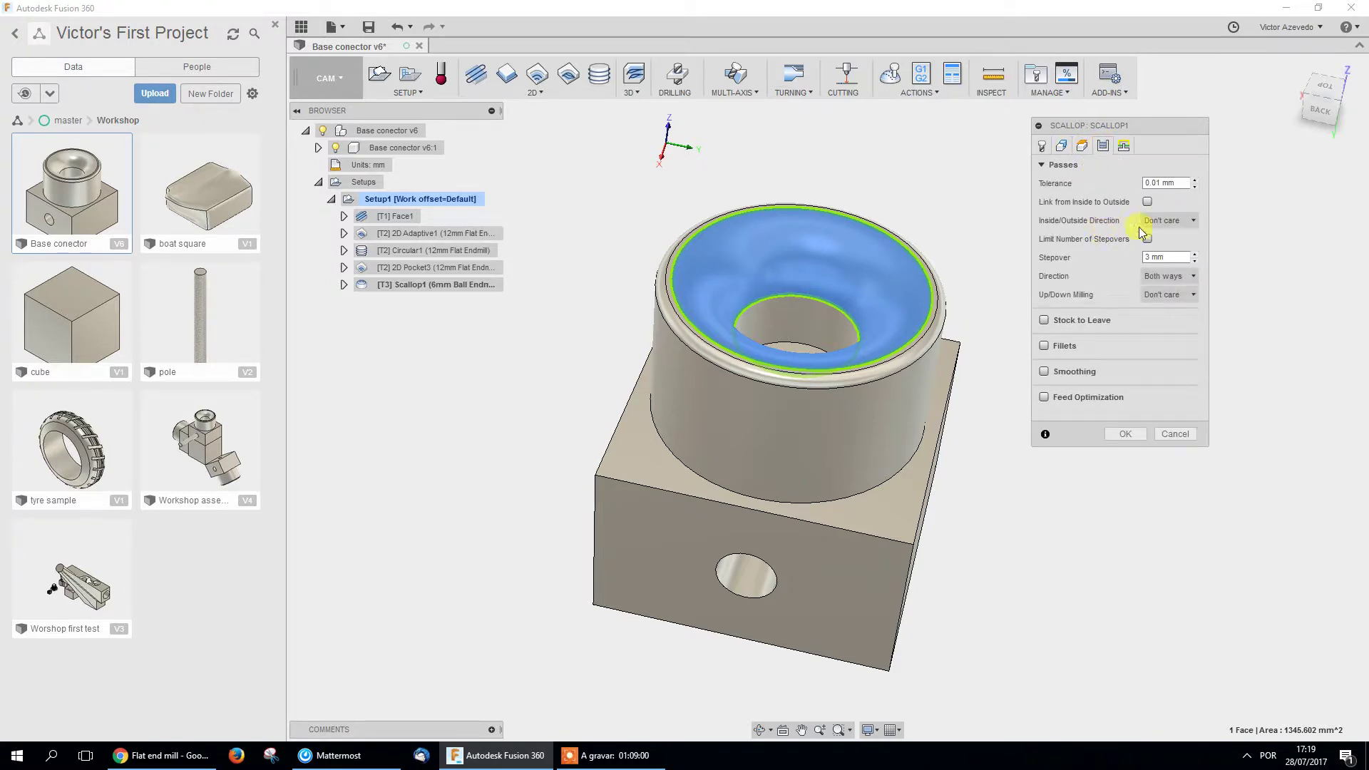
click(1168, 221)
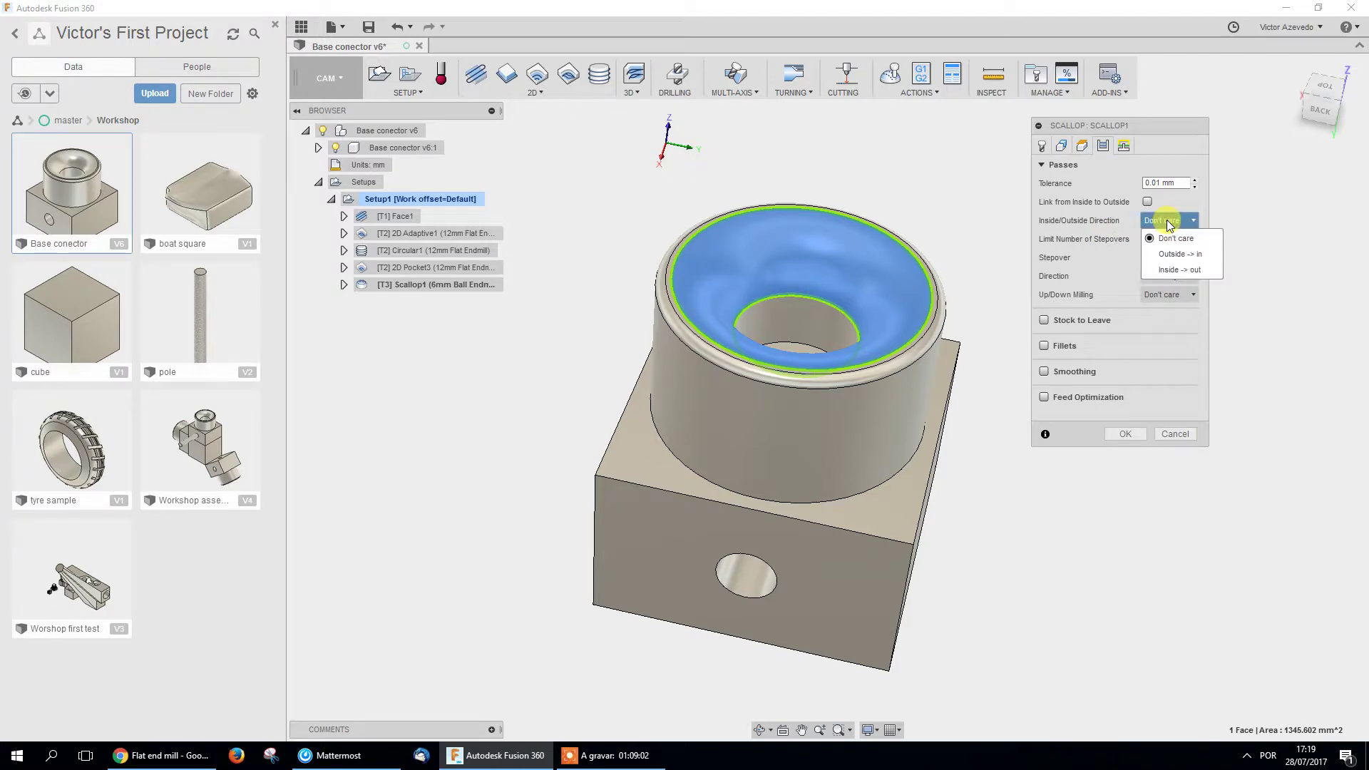
click(1170, 224)
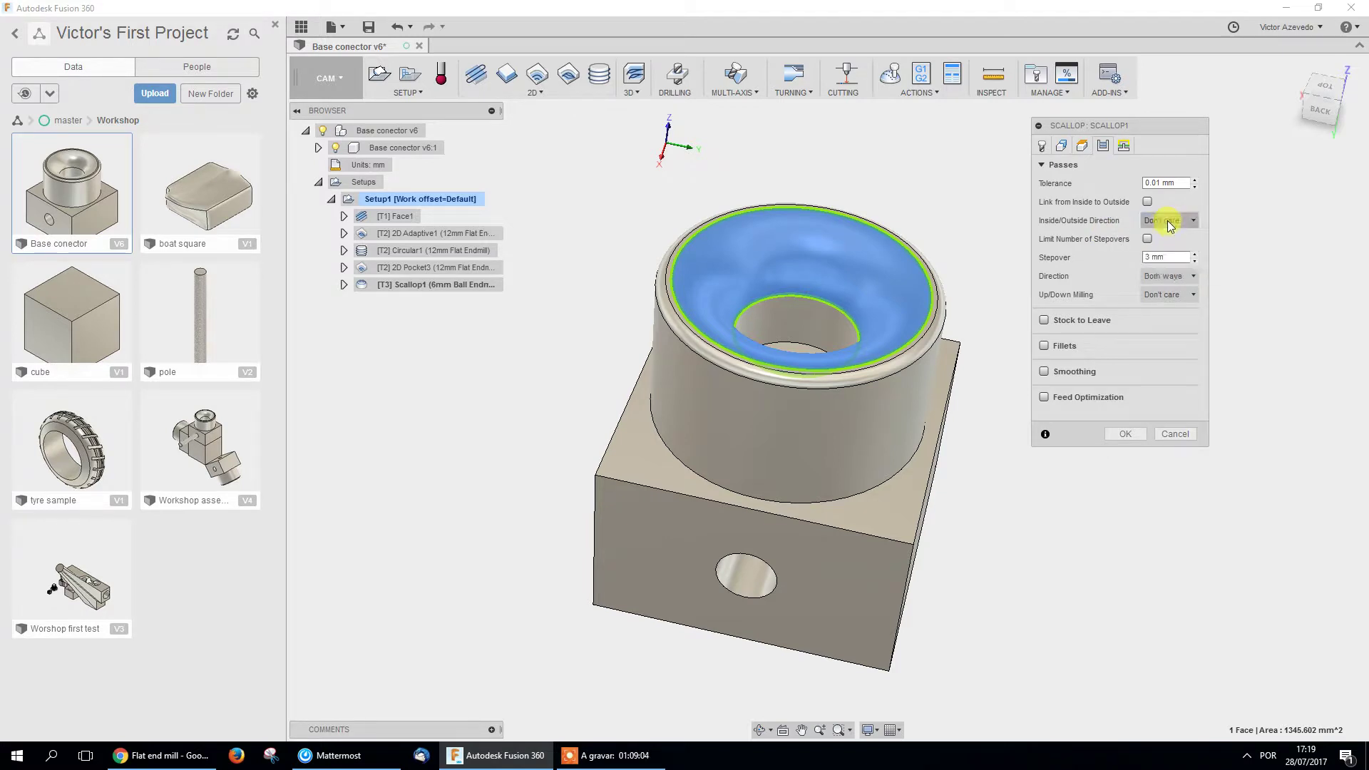
click(1169, 258)
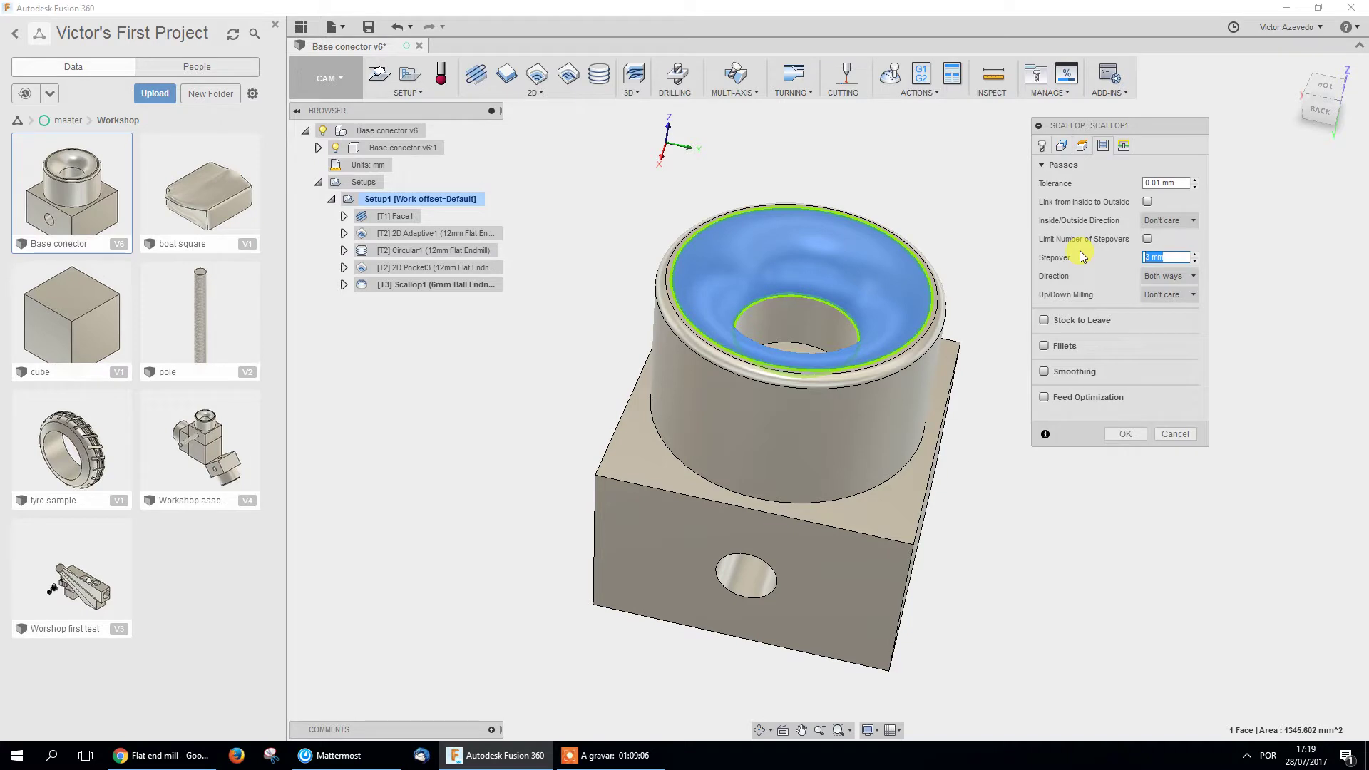
text(0.1)
click(1180, 278)
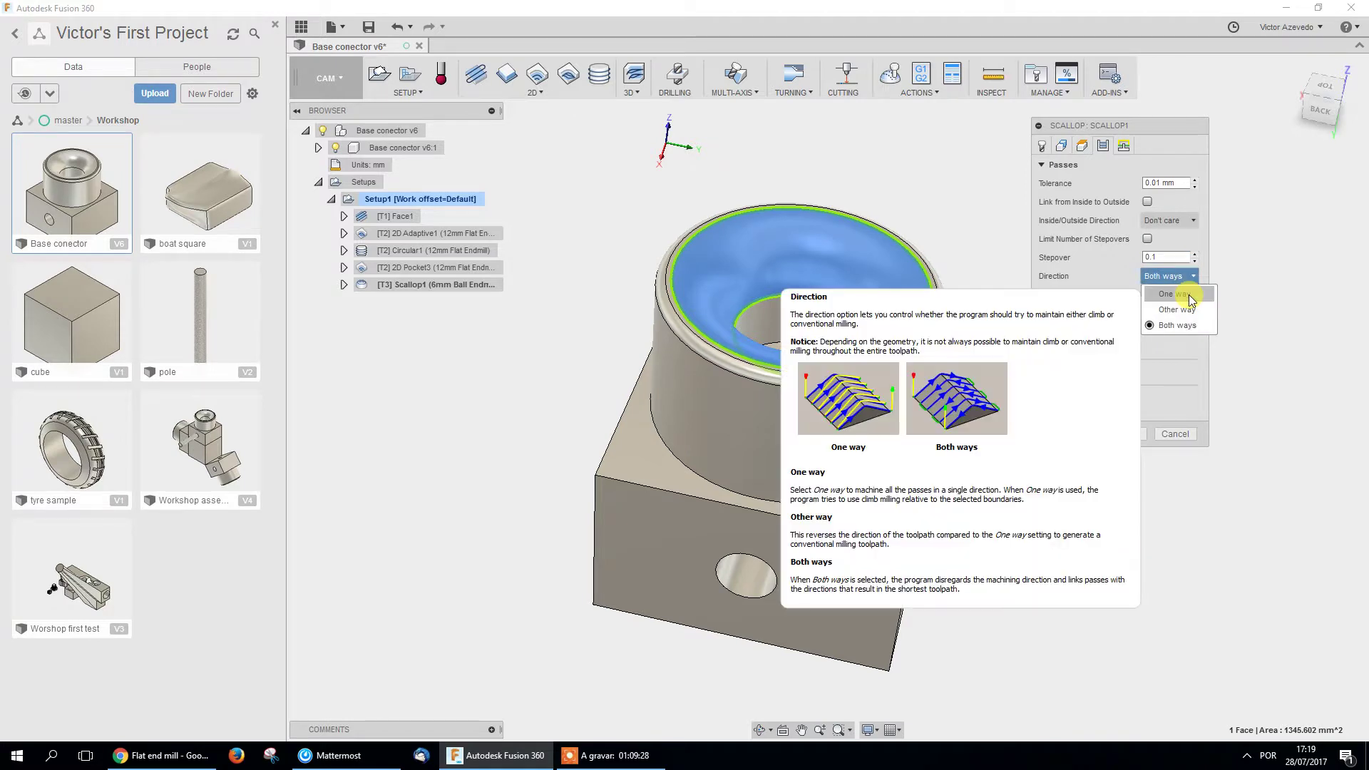
click(1192, 294)
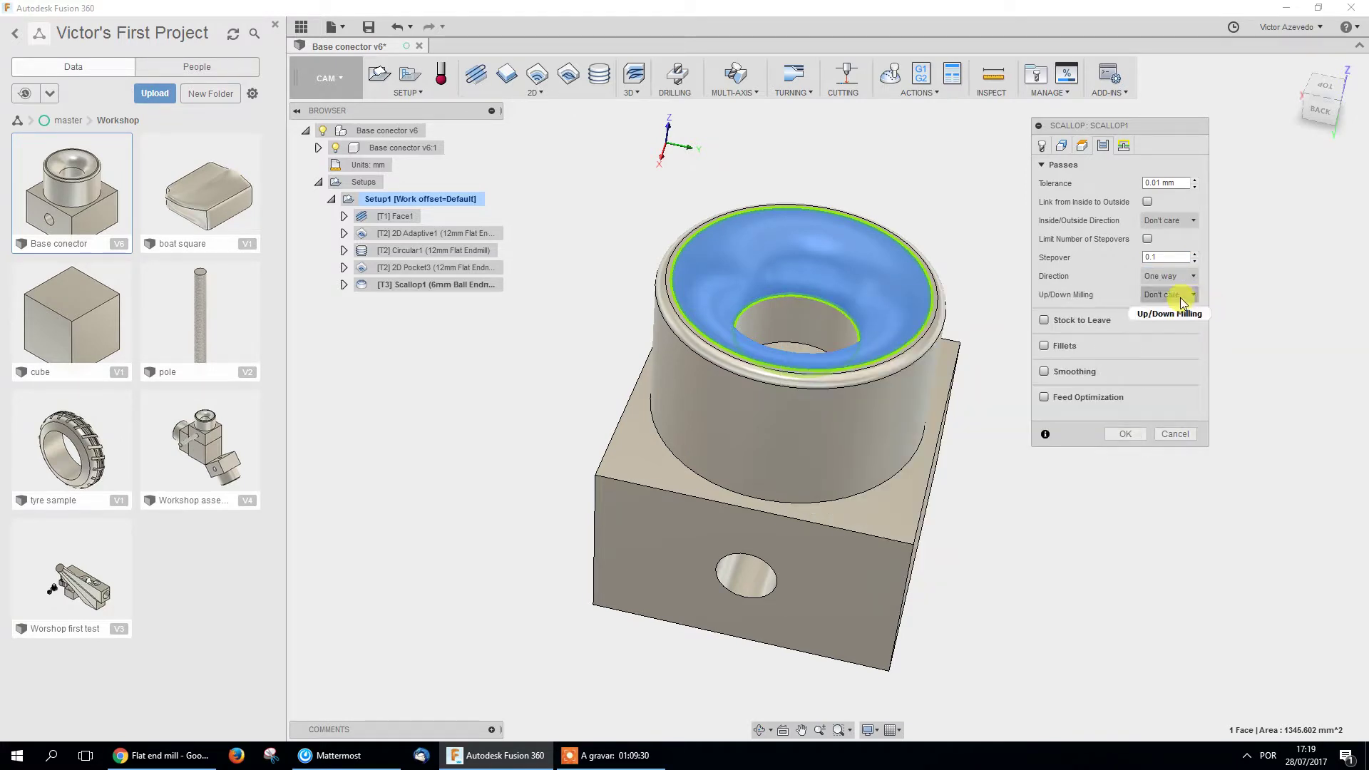
mouse_move(1179, 298)
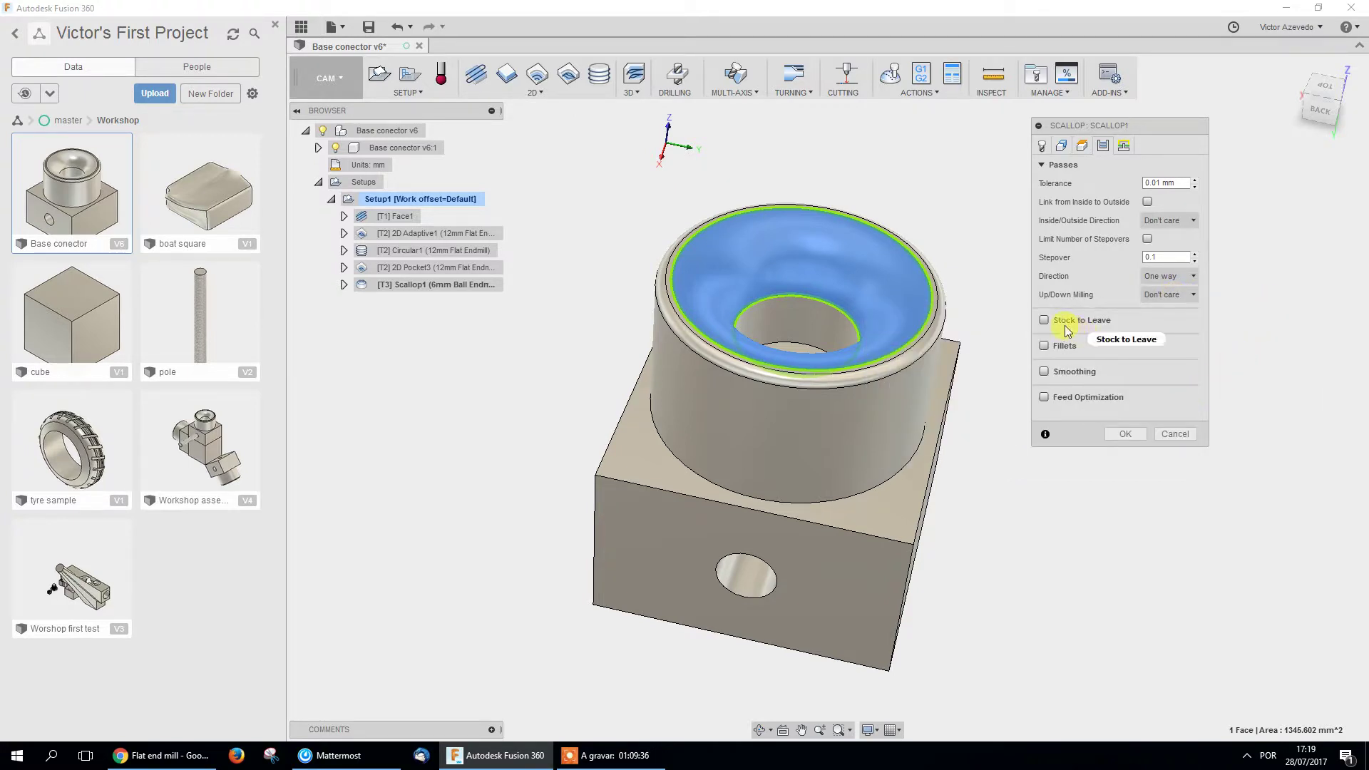
click(1125, 145)
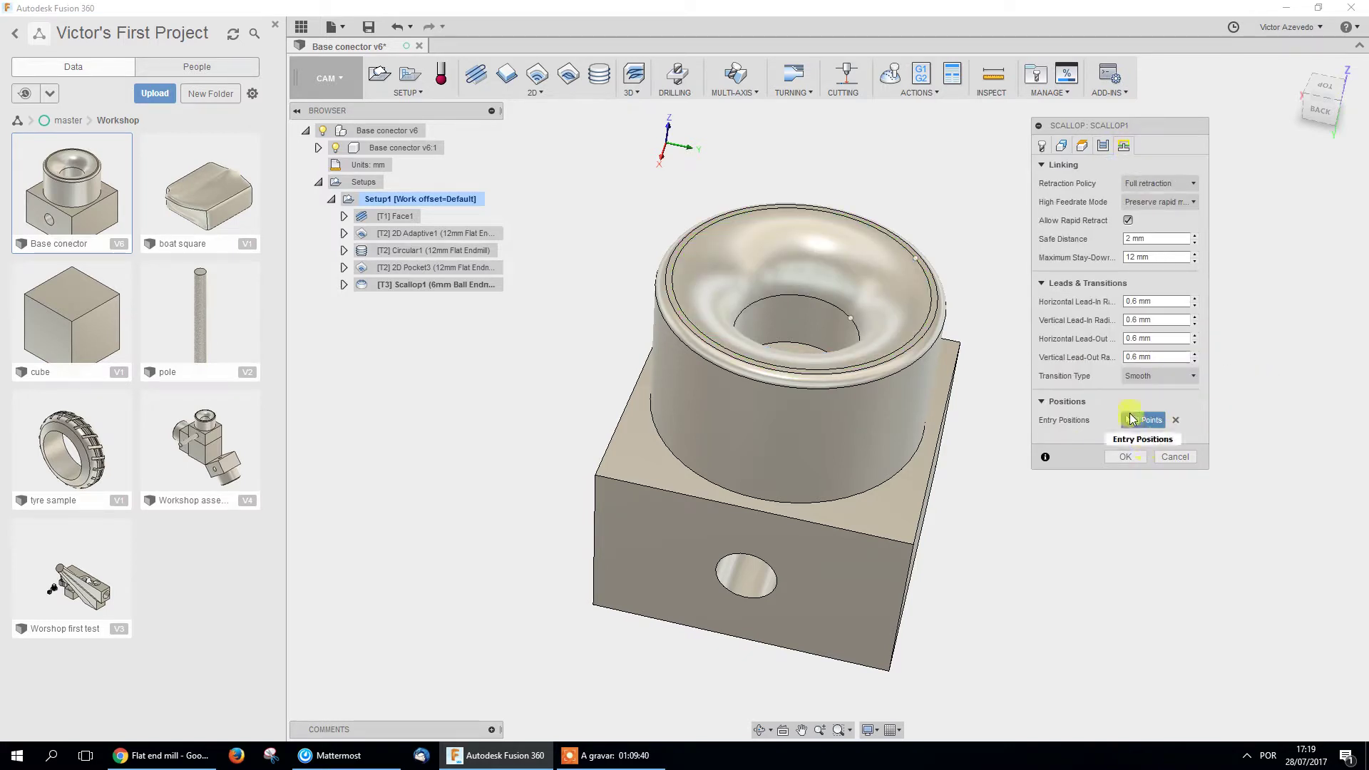
click(1127, 460)
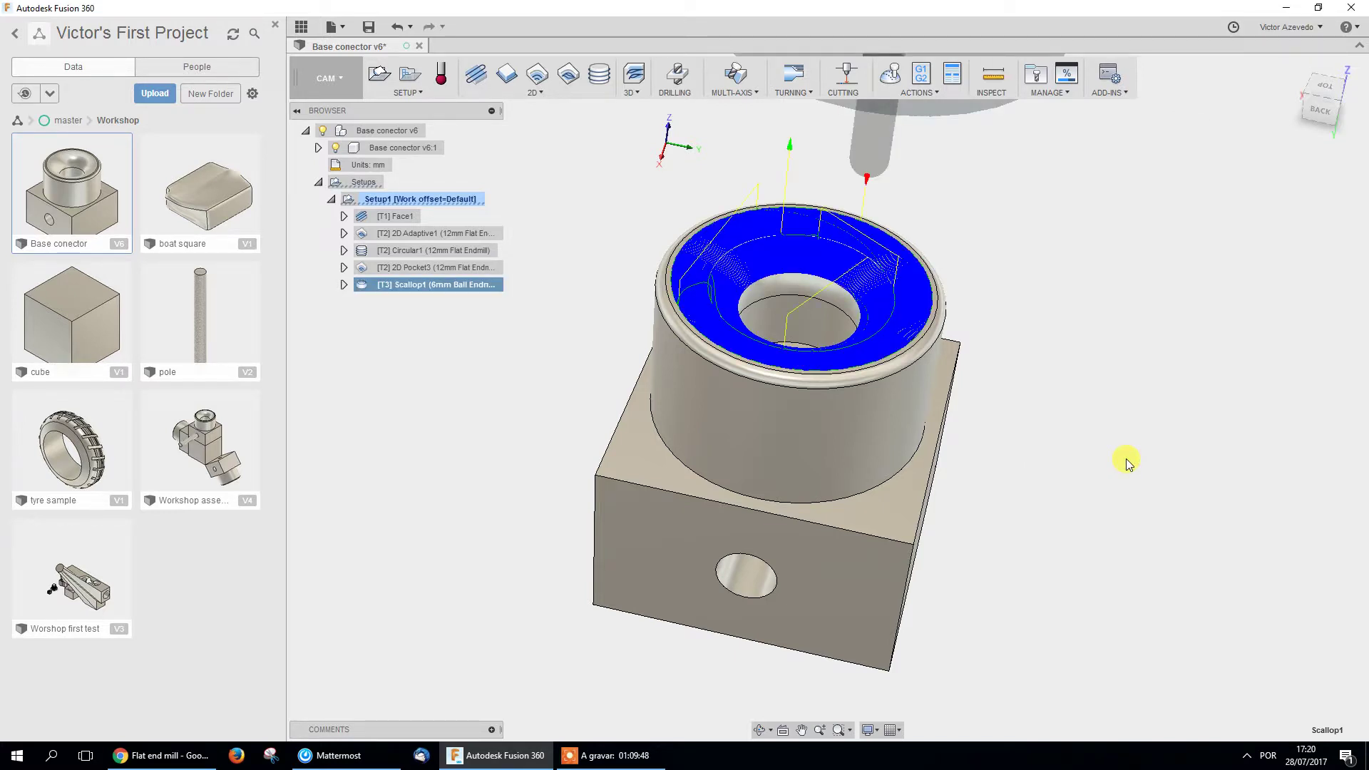
Edit the Scallop operation to clear its two entry position points and regenerate the toolpath.
right_click(507, 293)
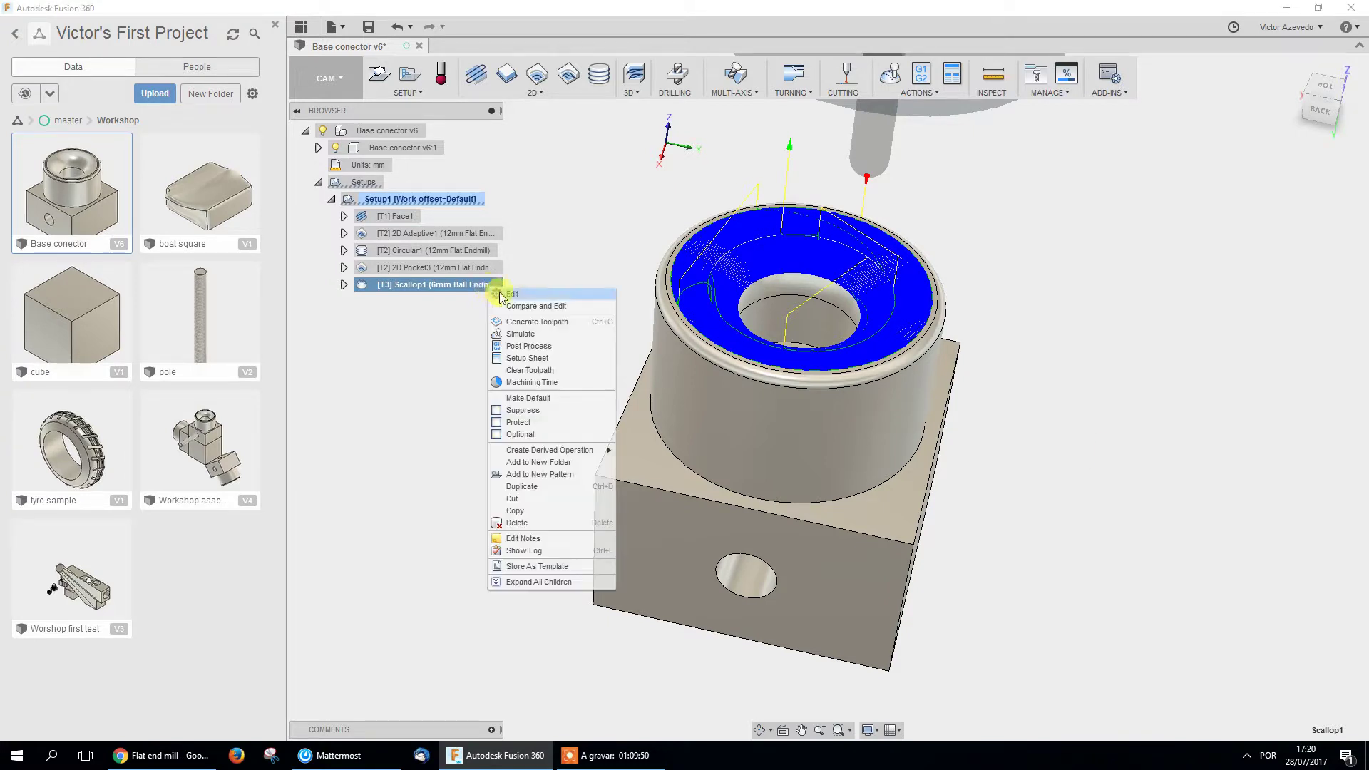
click(511, 295)
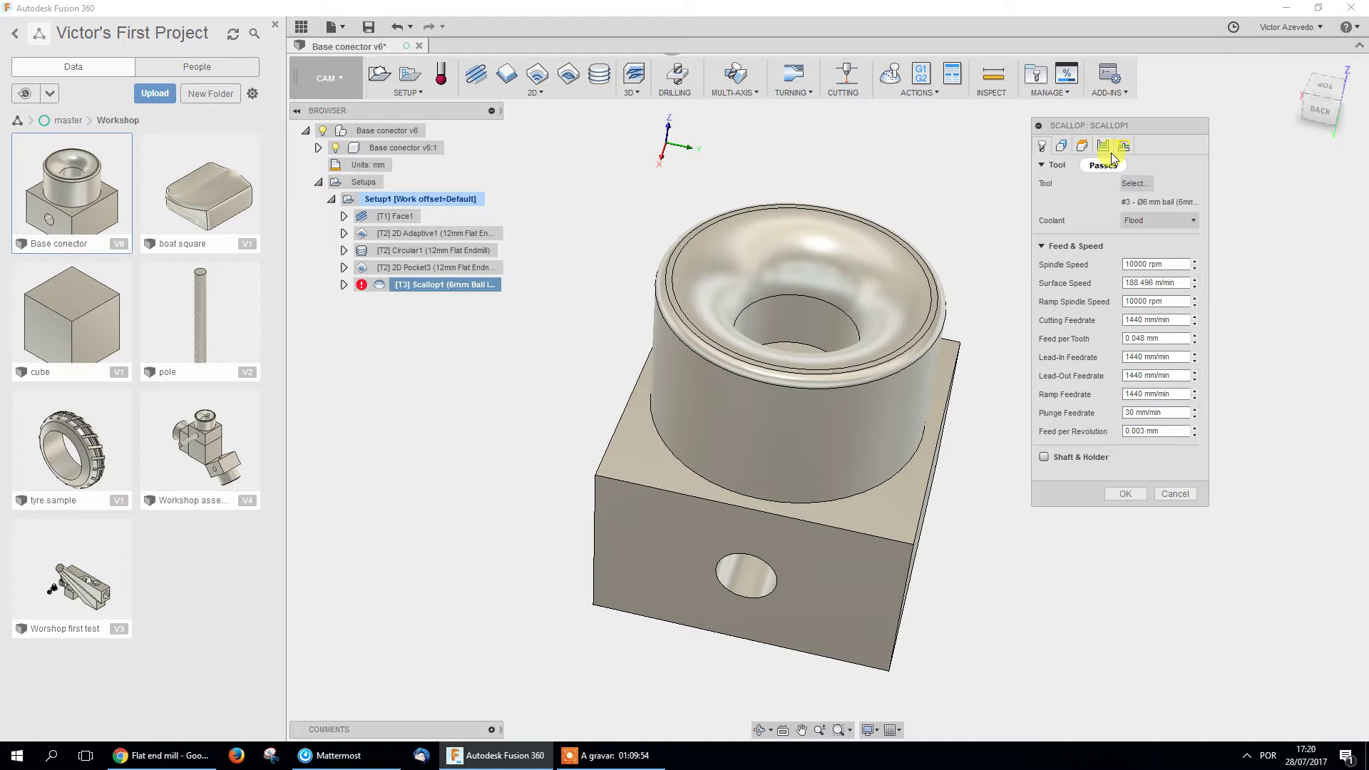
click(1110, 151)
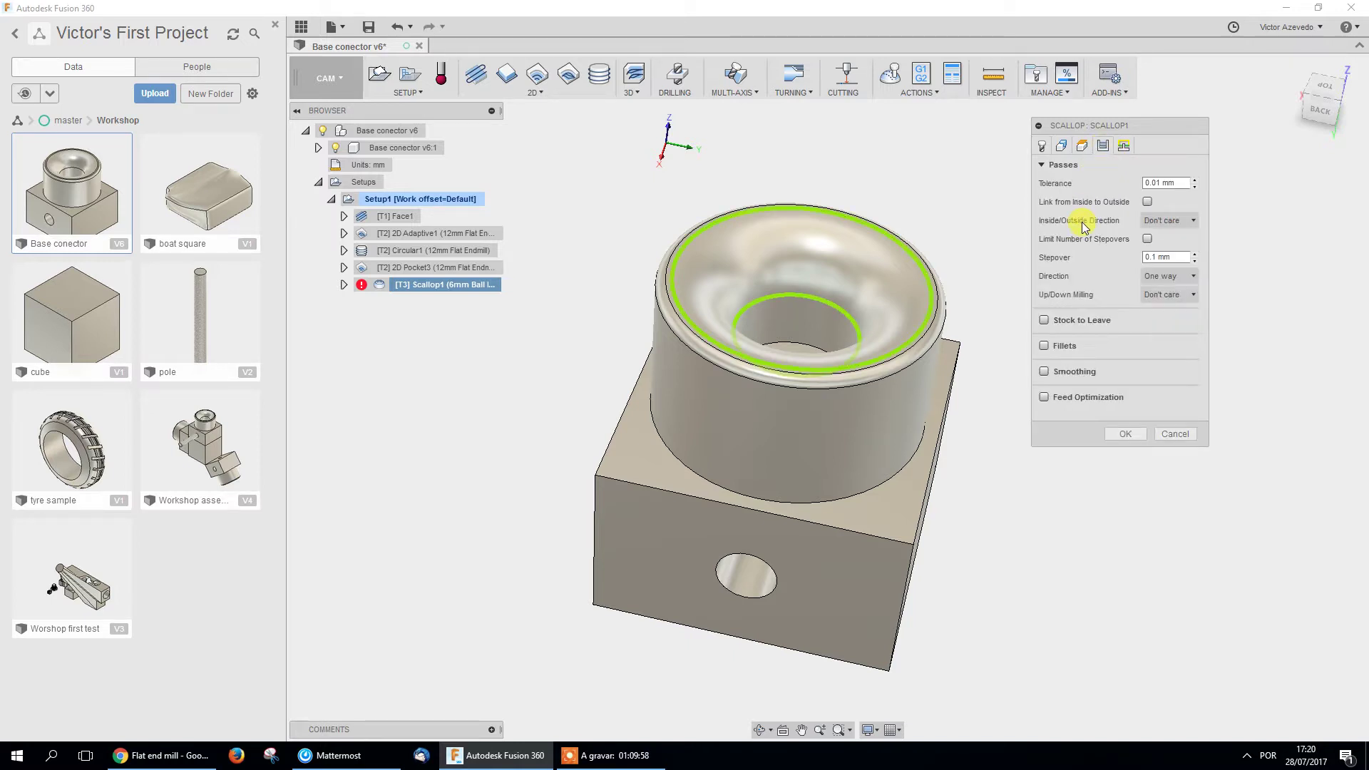
click(1083, 150)
click(1124, 145)
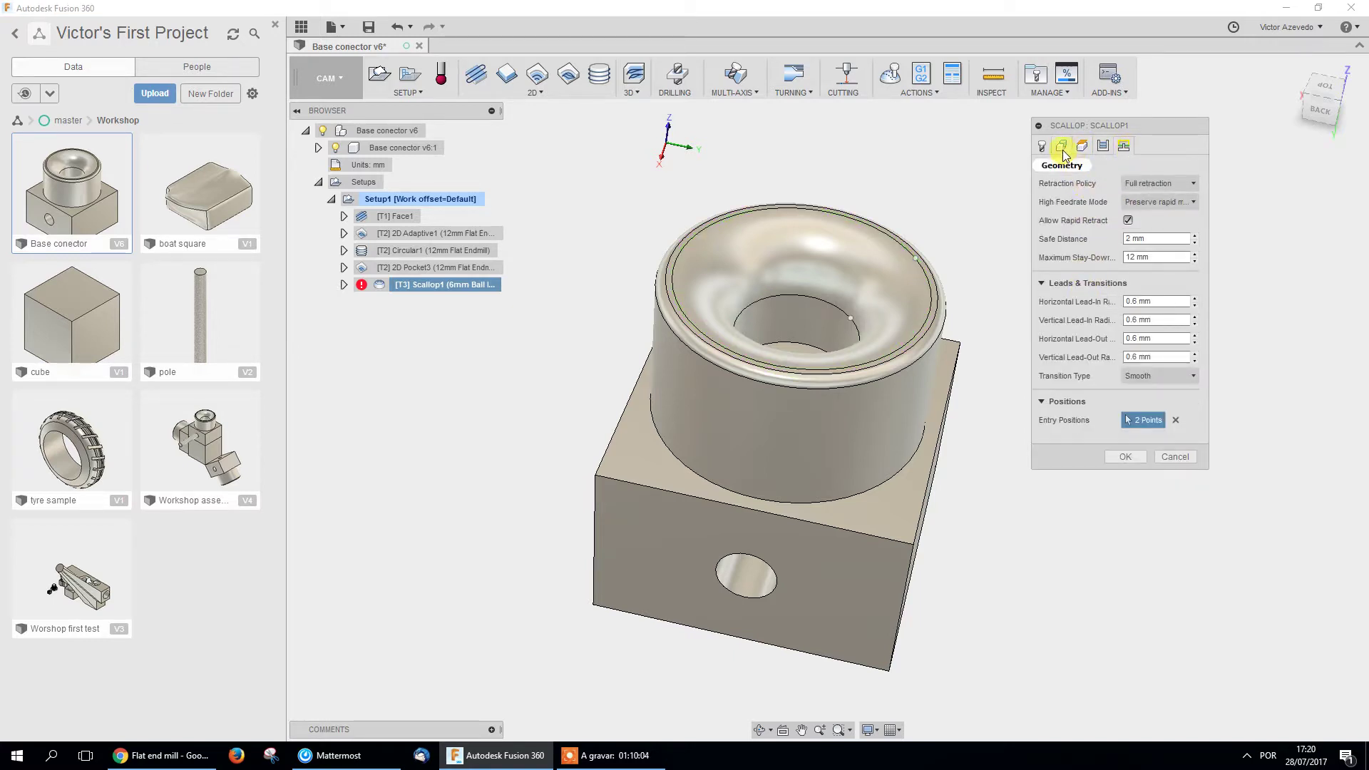
click(1176, 420)
click(1126, 456)
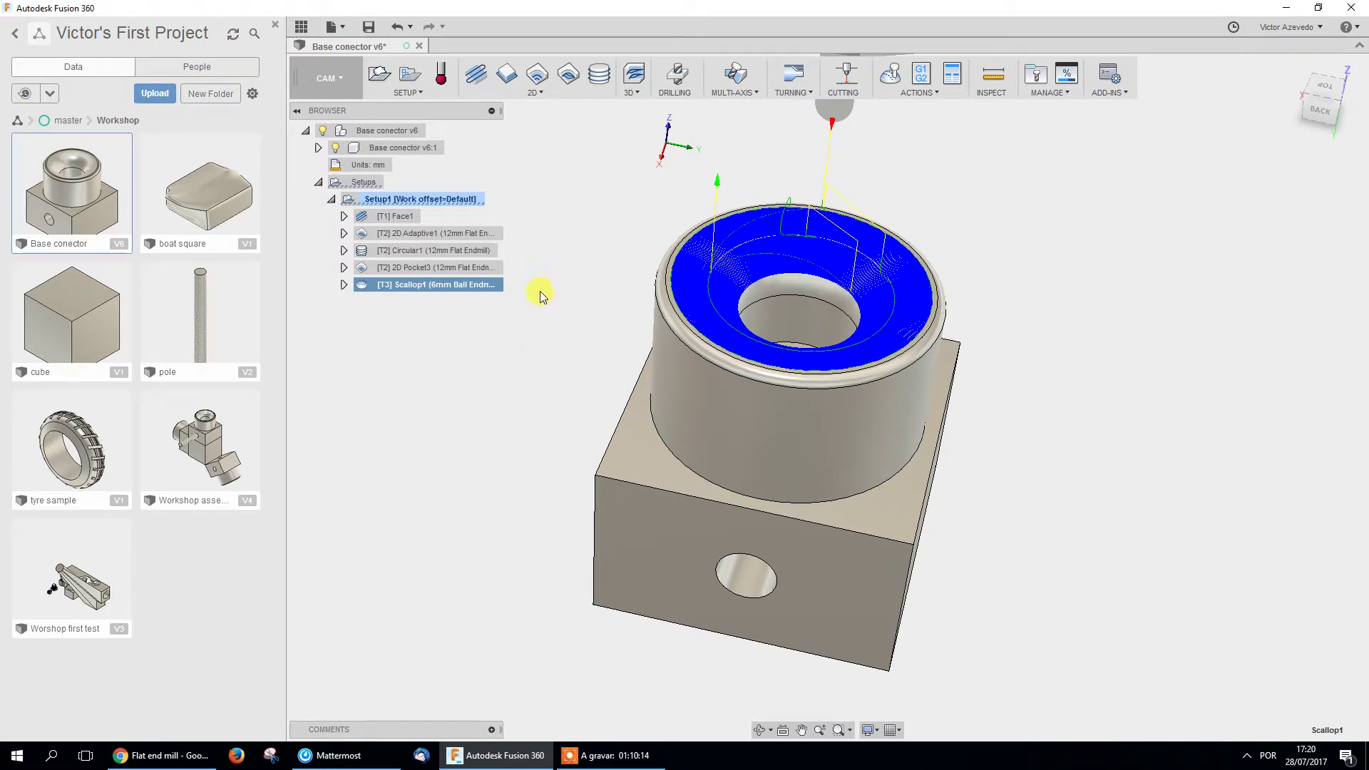
Review the Scallop operation's geometry and passes settings, and inspect its regenerated toolpath around the inner hole edge.
right_click(496, 286)
click(521, 296)
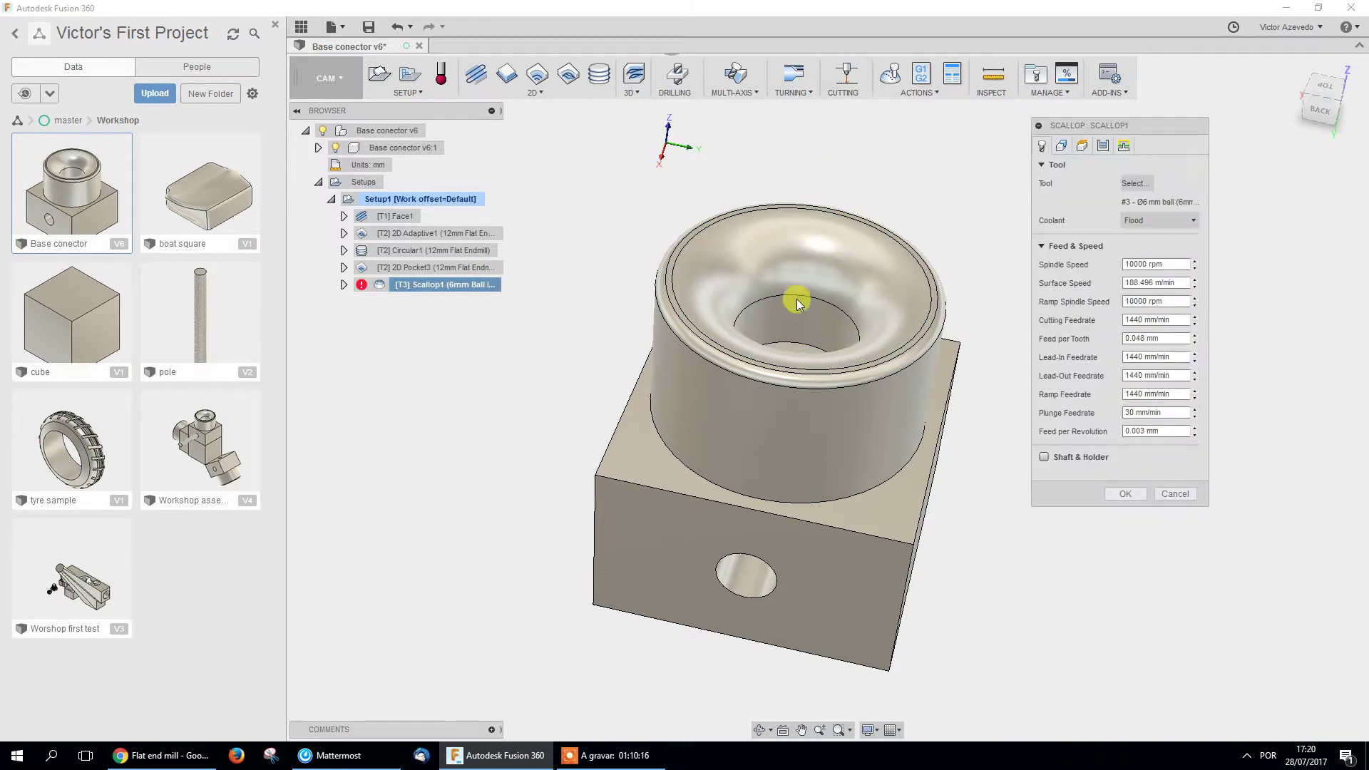
click(1061, 146)
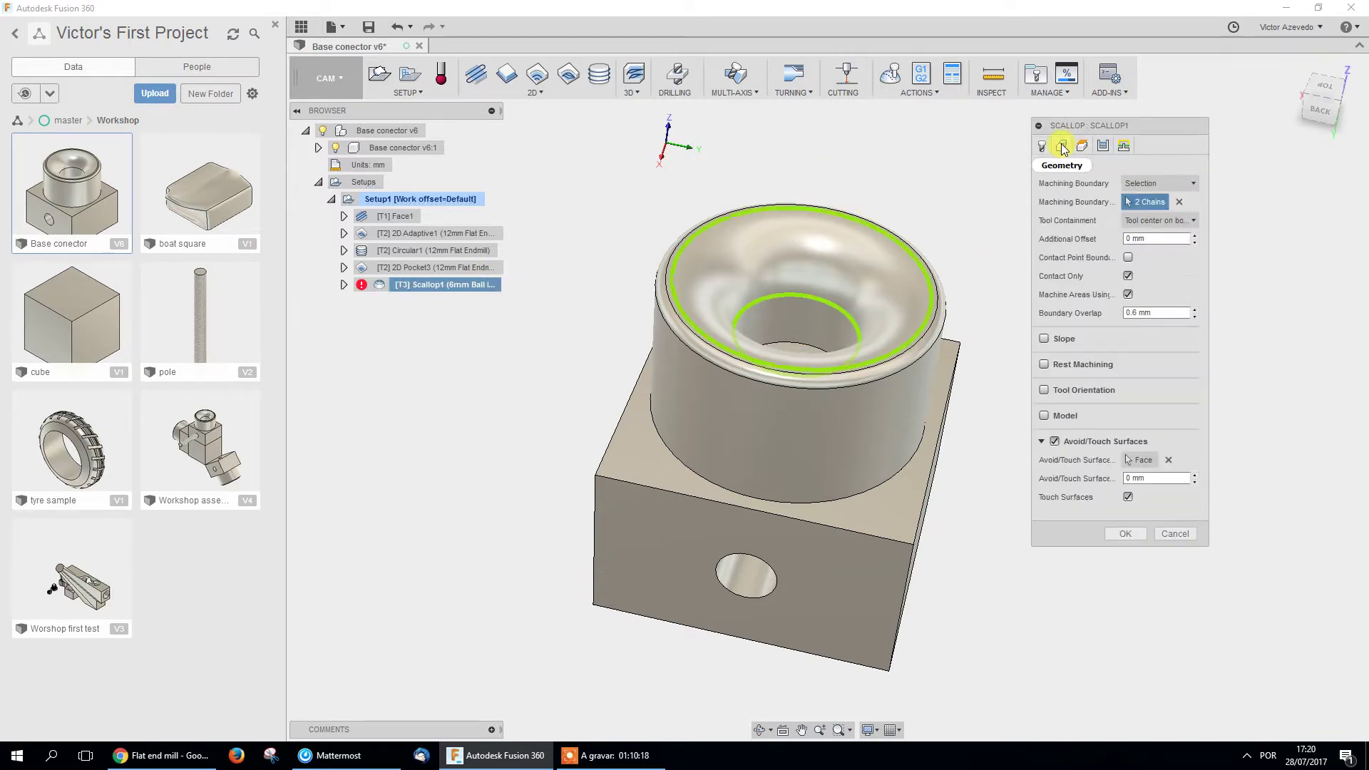
click(1106, 146)
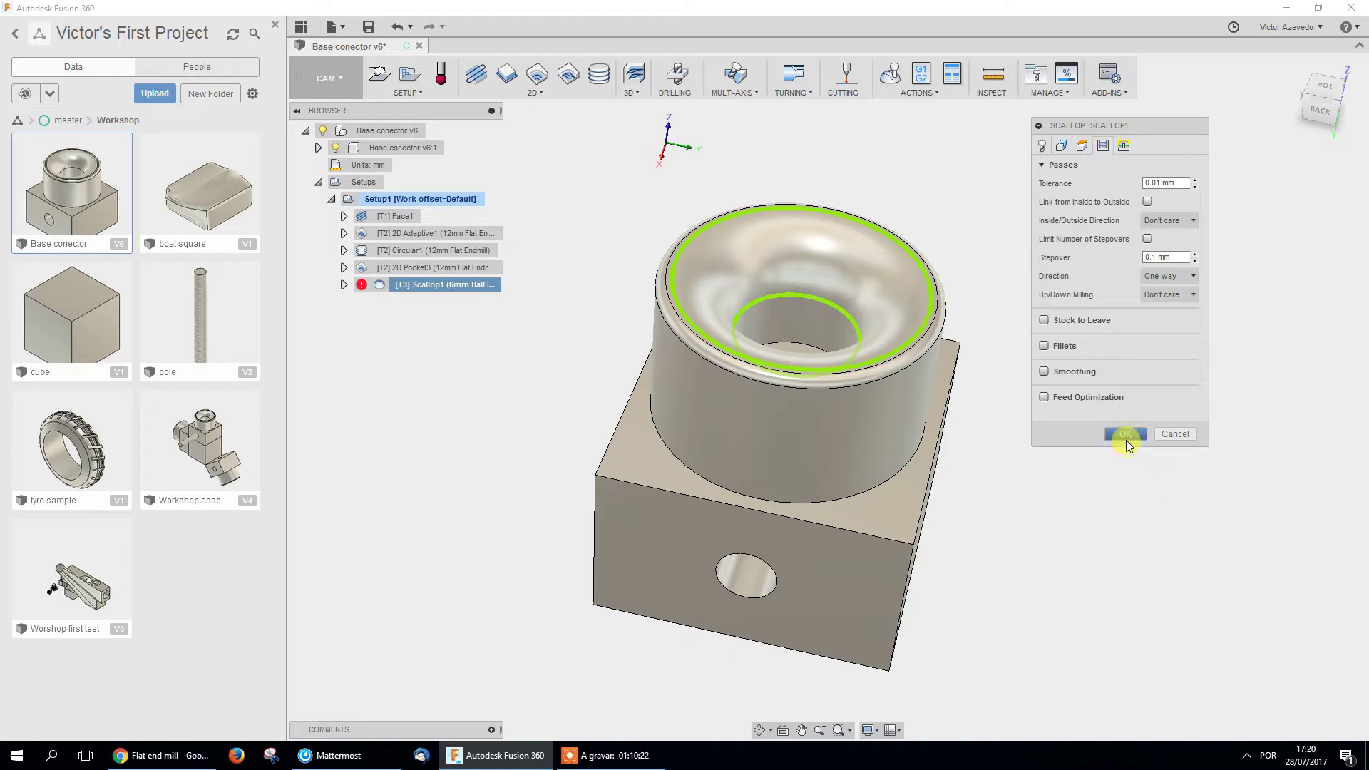
click(1061, 145)
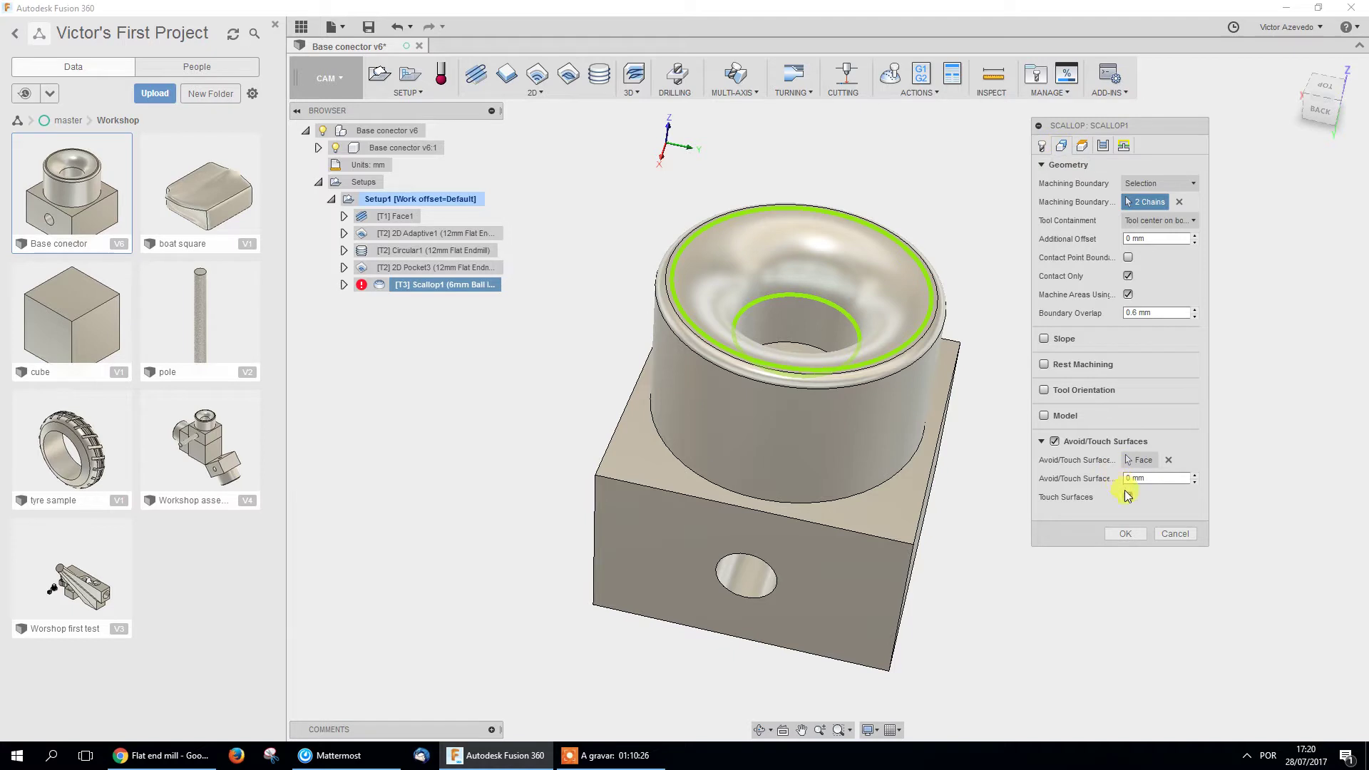
click(1127, 535)
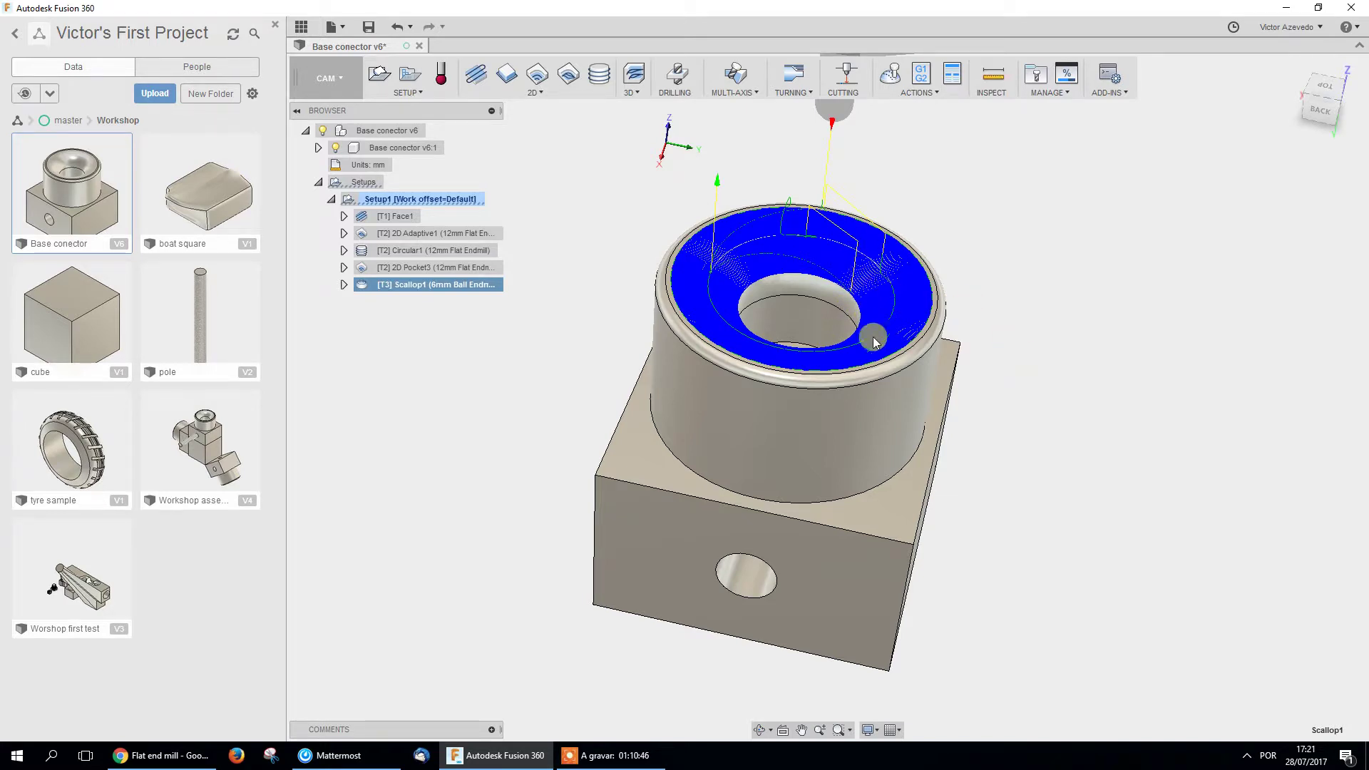
scroll(874, 319, up, 5)
scroll(739, 297, up, 3)
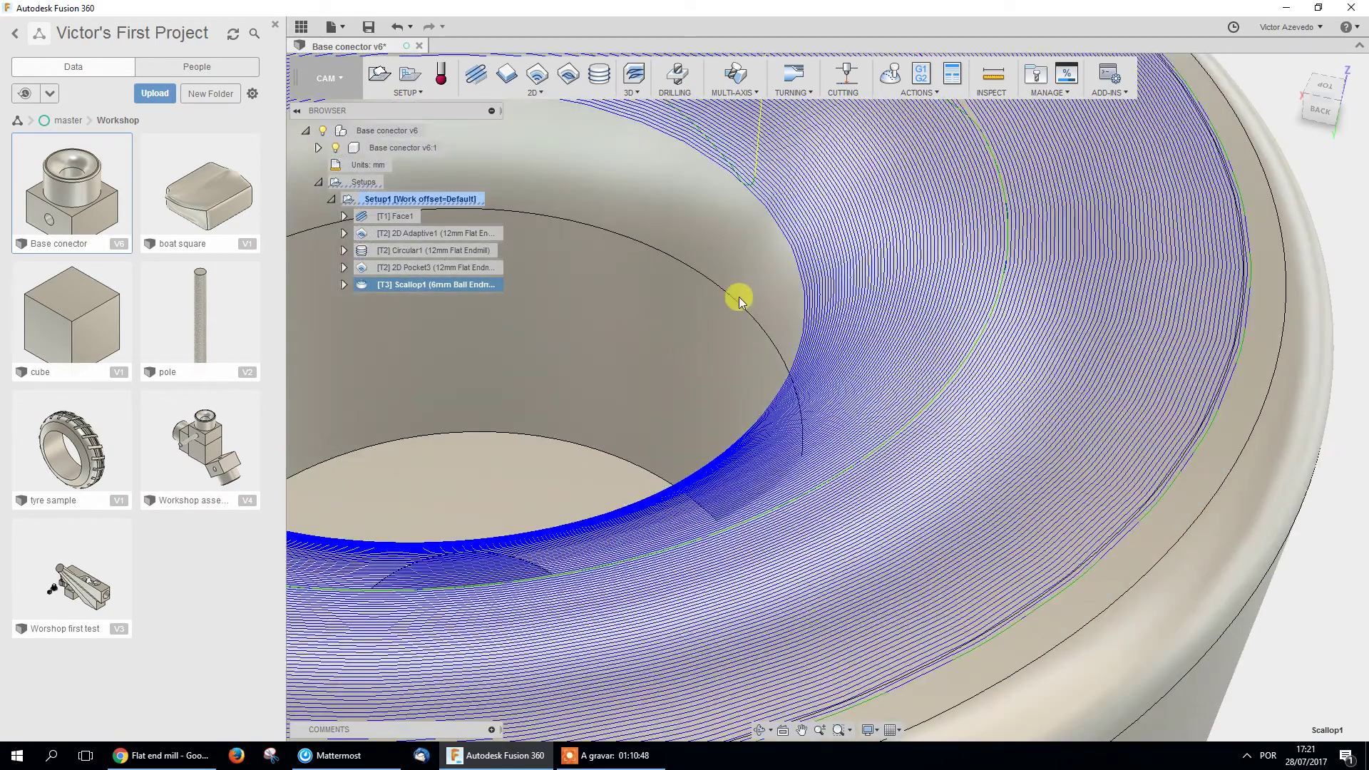
scroll(729, 314, down, 6)
shift+middle_drag(712, 324, 775, 380)
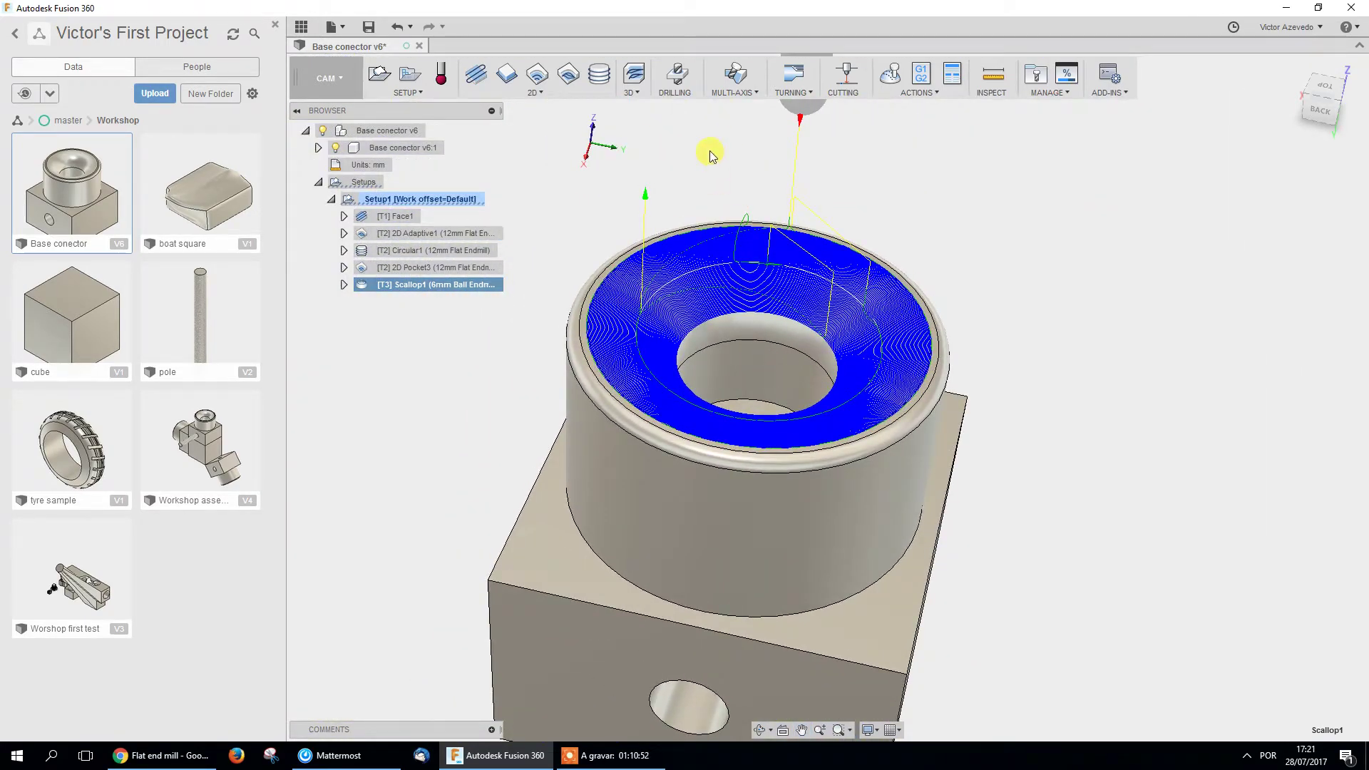
Recheck the Scallop operation's boundary chains, stepover and touch-surface settings, and accept them with Touch Surfaces enabled.
right_click(489, 284)
click(530, 288)
right_click(481, 284)
click(499, 295)
click(1060, 147)
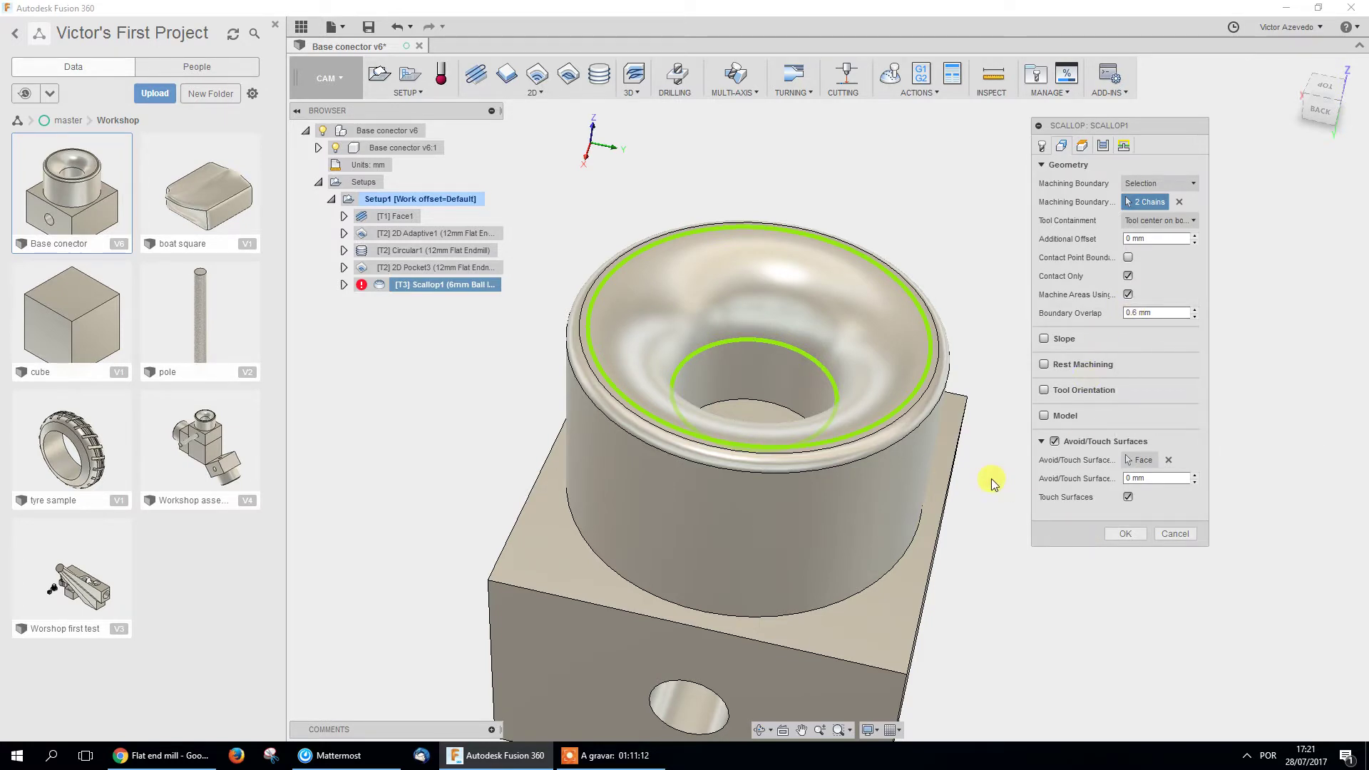
click(1104, 145)
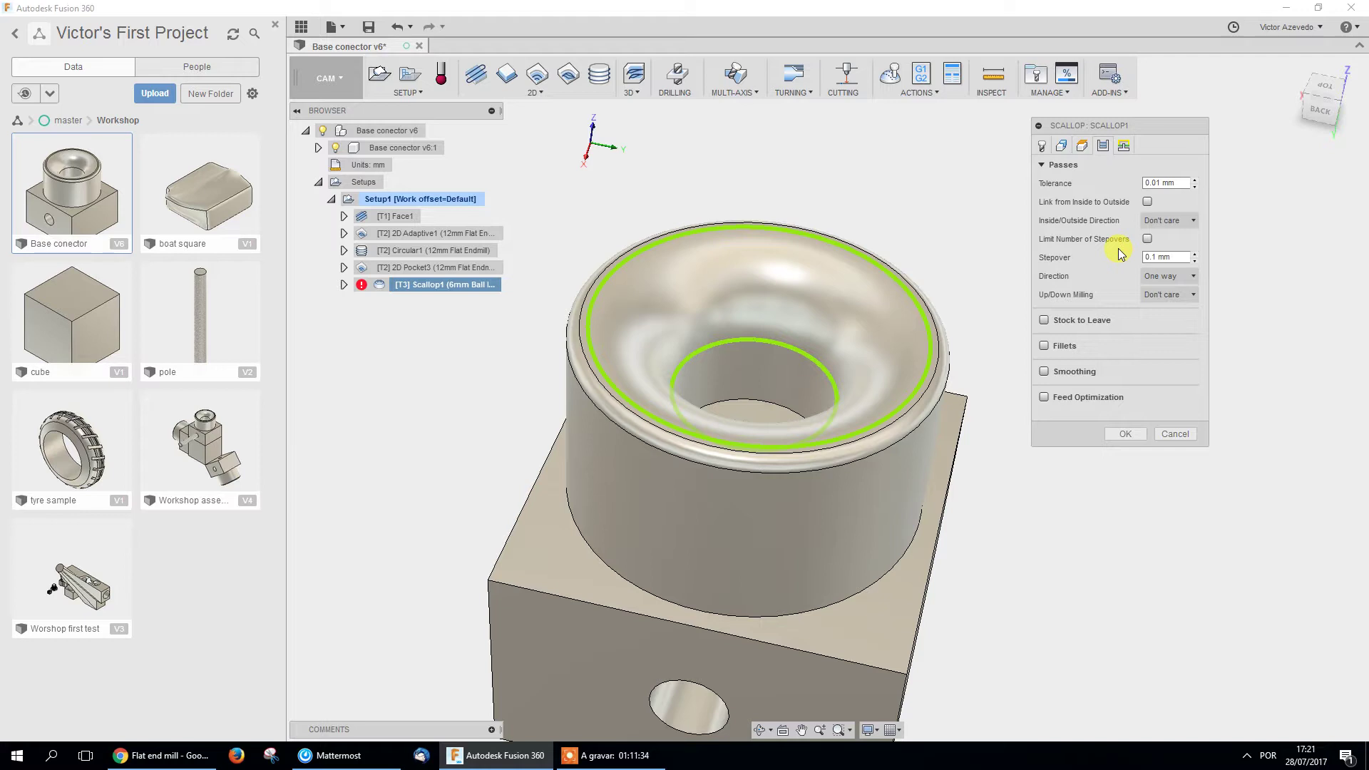
click(1063, 147)
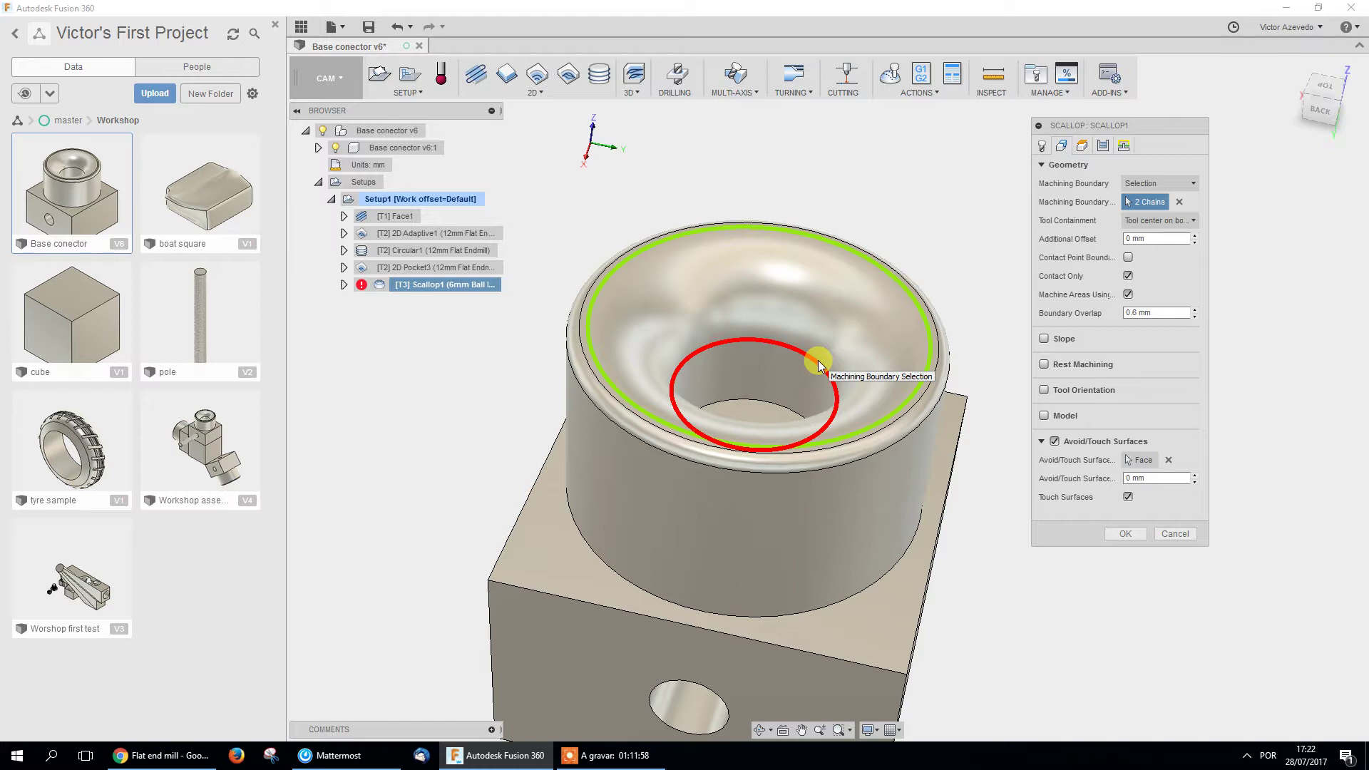
click(1128, 497)
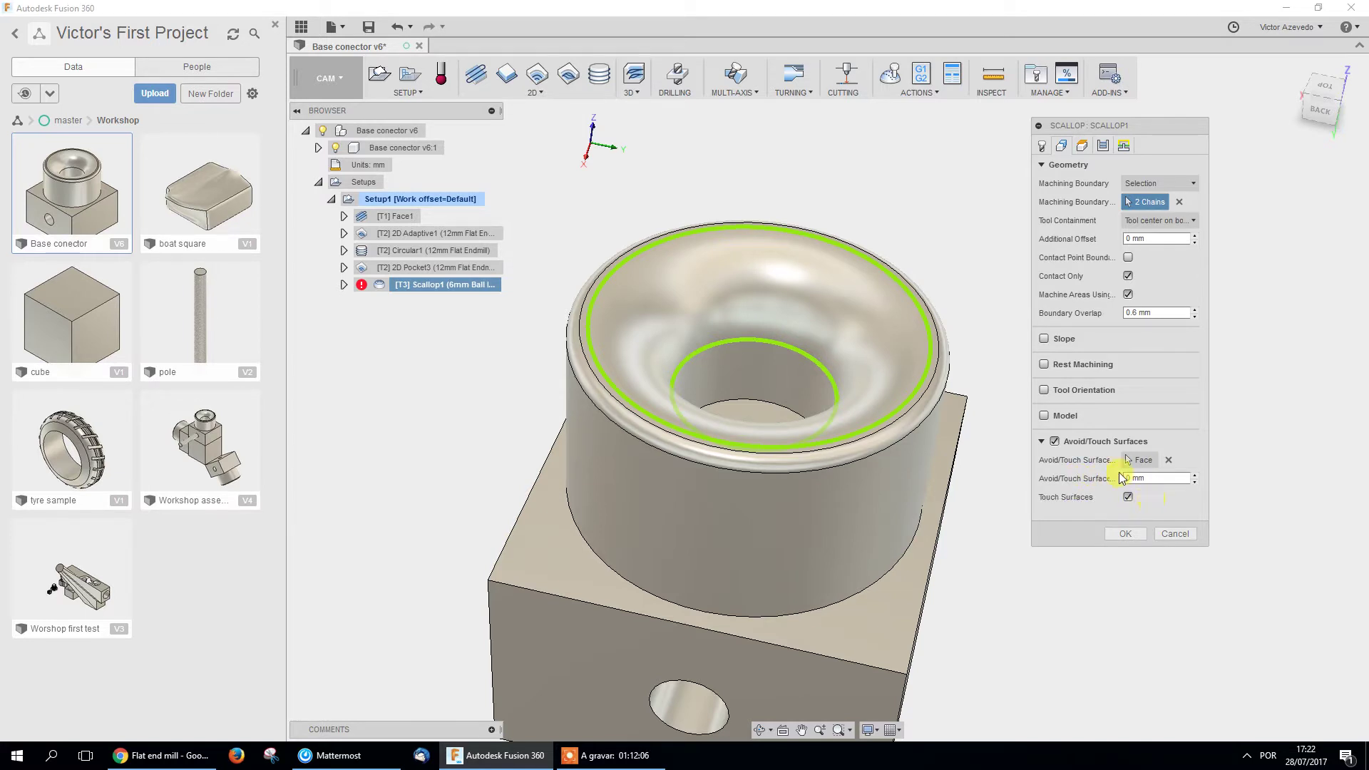
click(1128, 533)
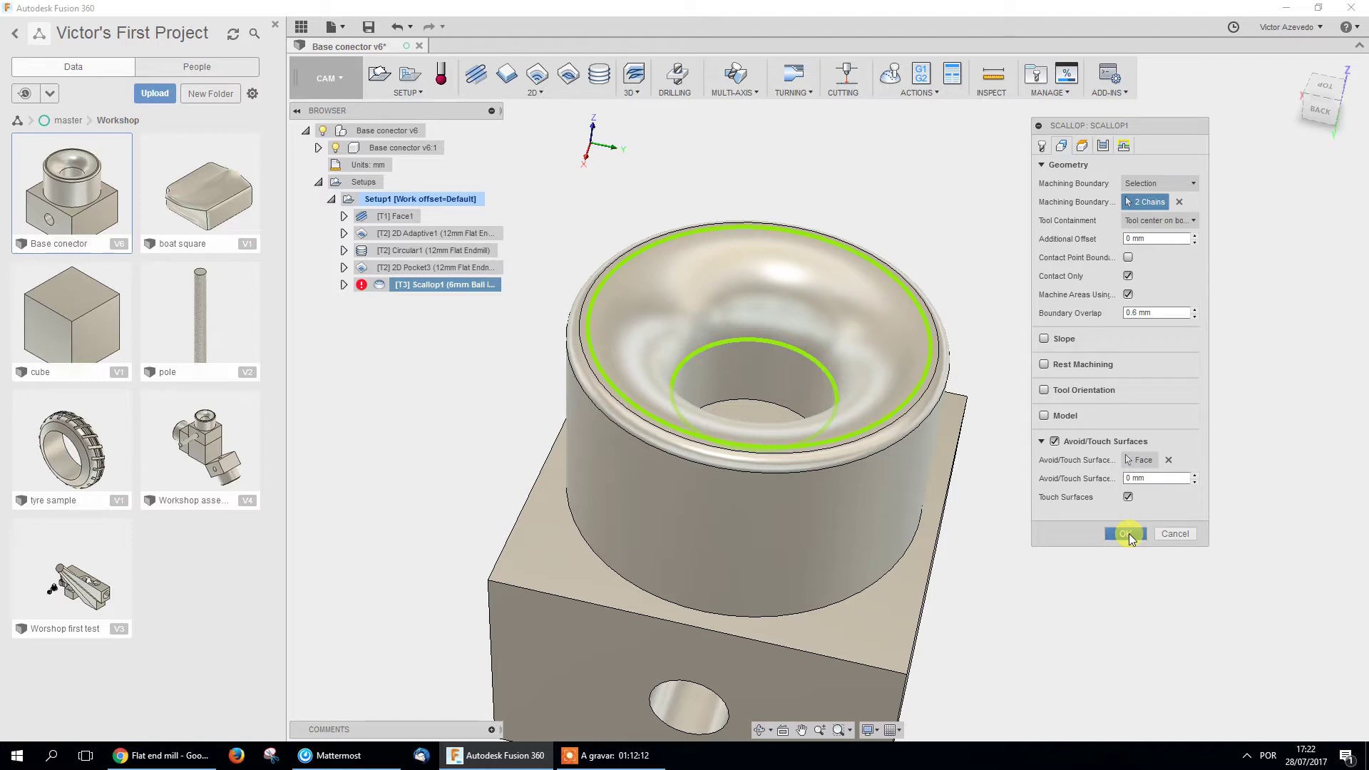
Simulate all of Setup1's operations, skipping ahead to the Scallop operation and speeding up its playback.
click(422, 200)
click(903, 77)
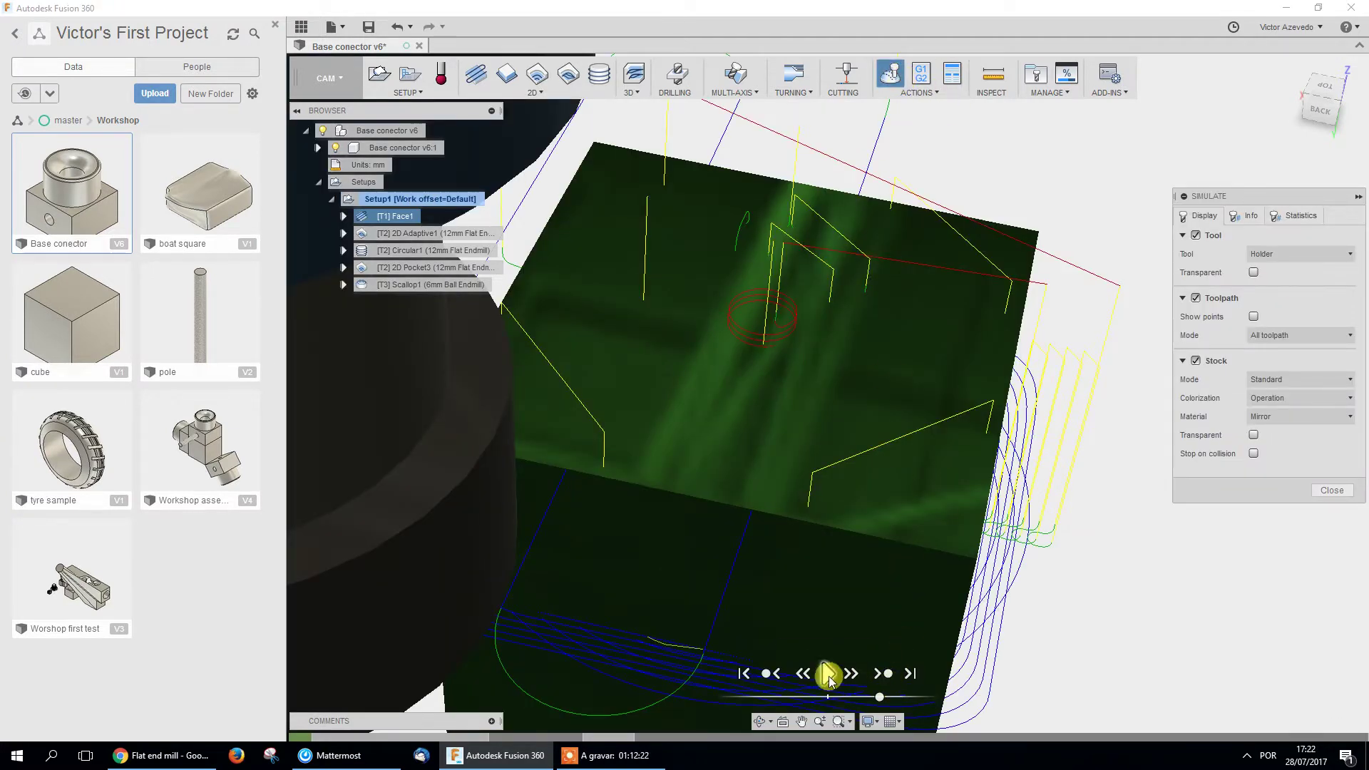
click(828, 673)
mouse_move(682, 733)
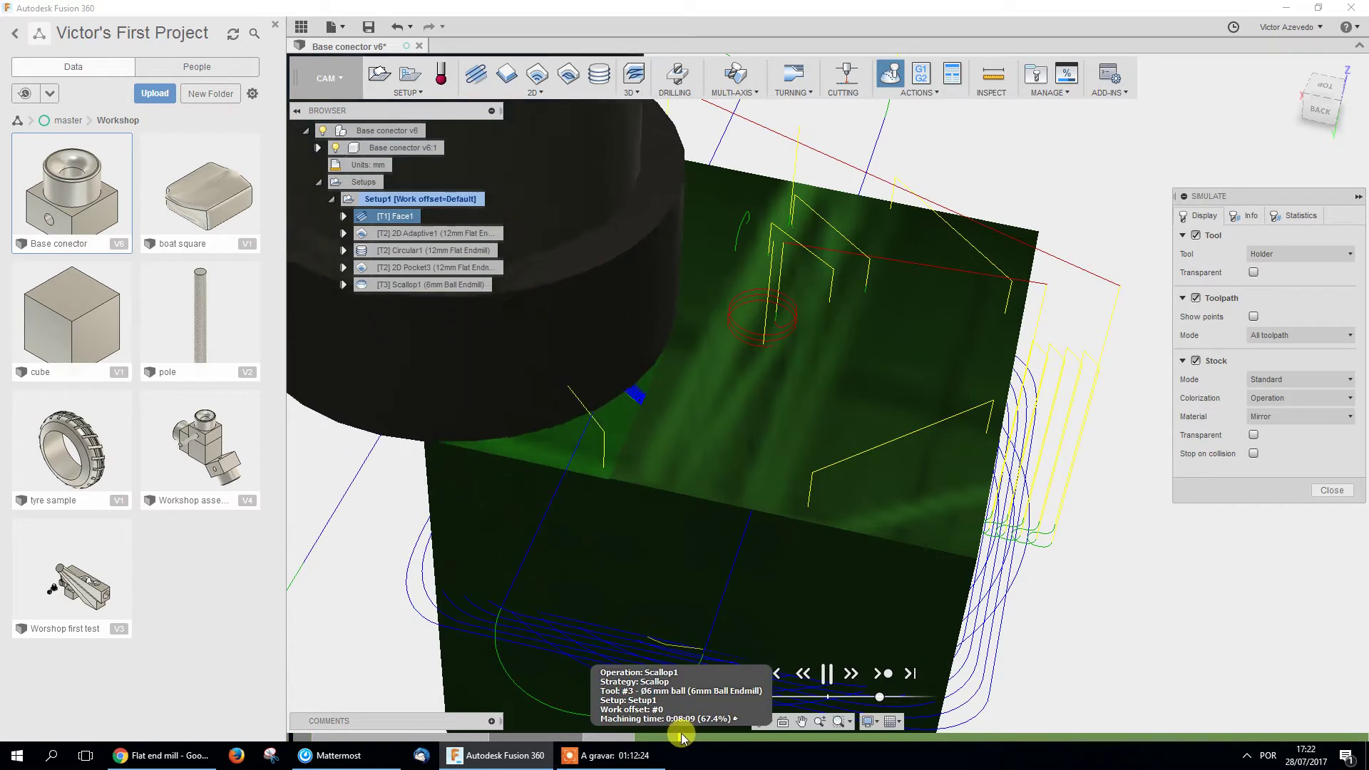
click(629, 735)
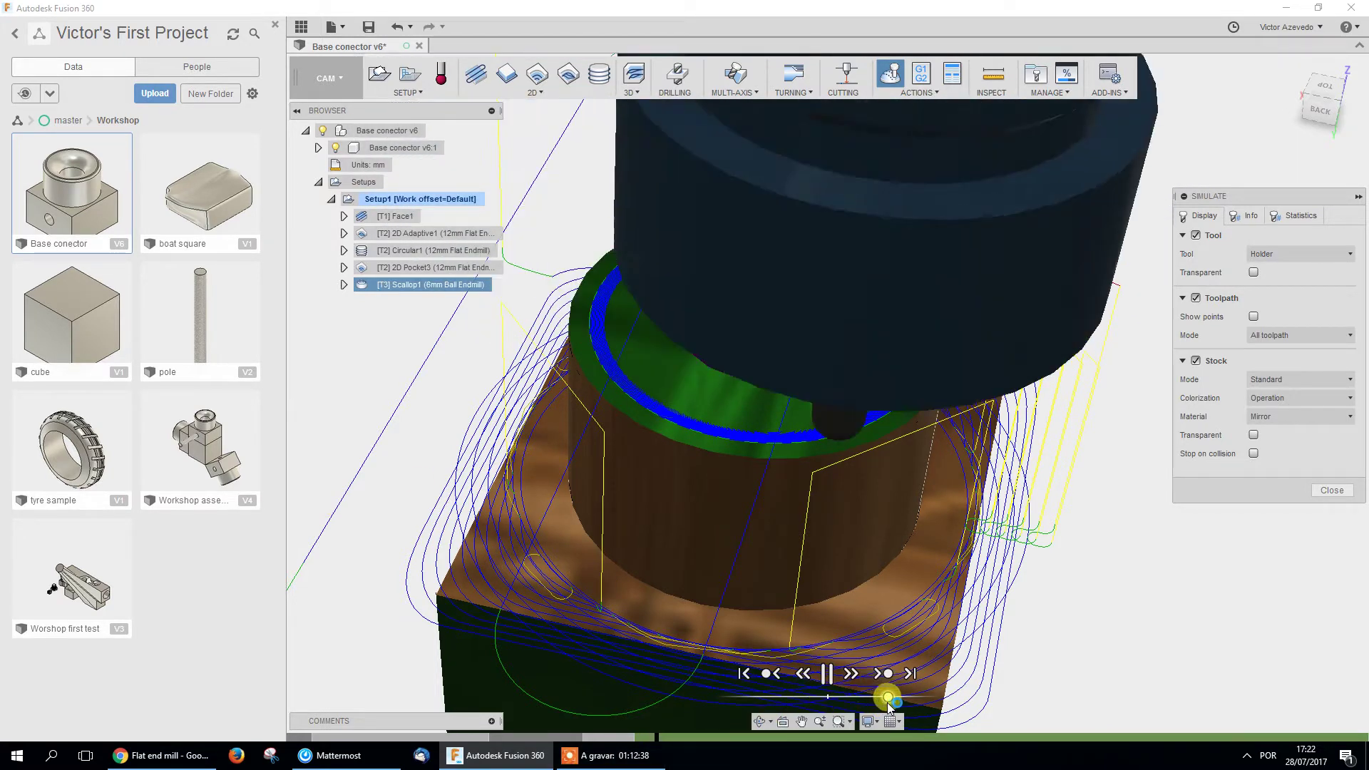
mouse_move(665, 497)
shift+middle_down()
mouse_move(667, 517)
mouse_move(684, 516)
shift+middle_up()
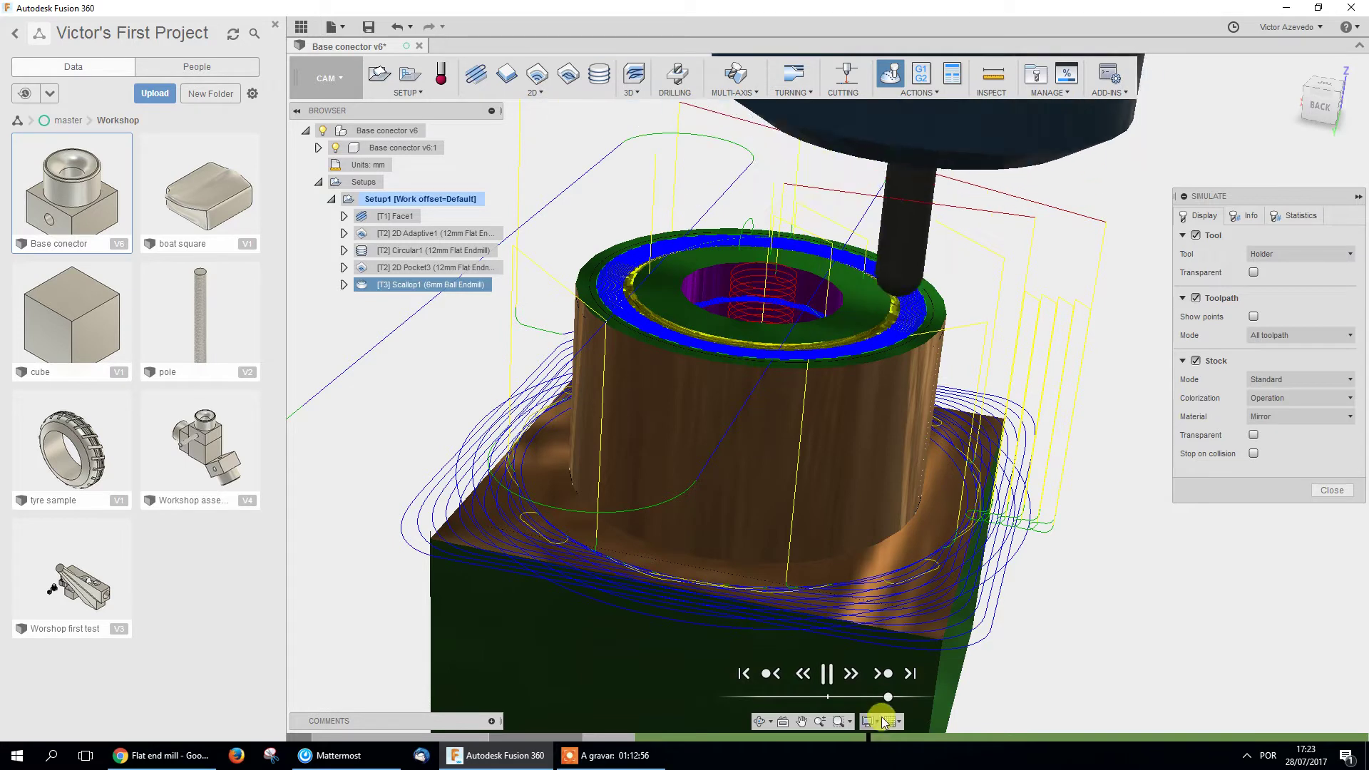
drag(889, 700, 905, 702)
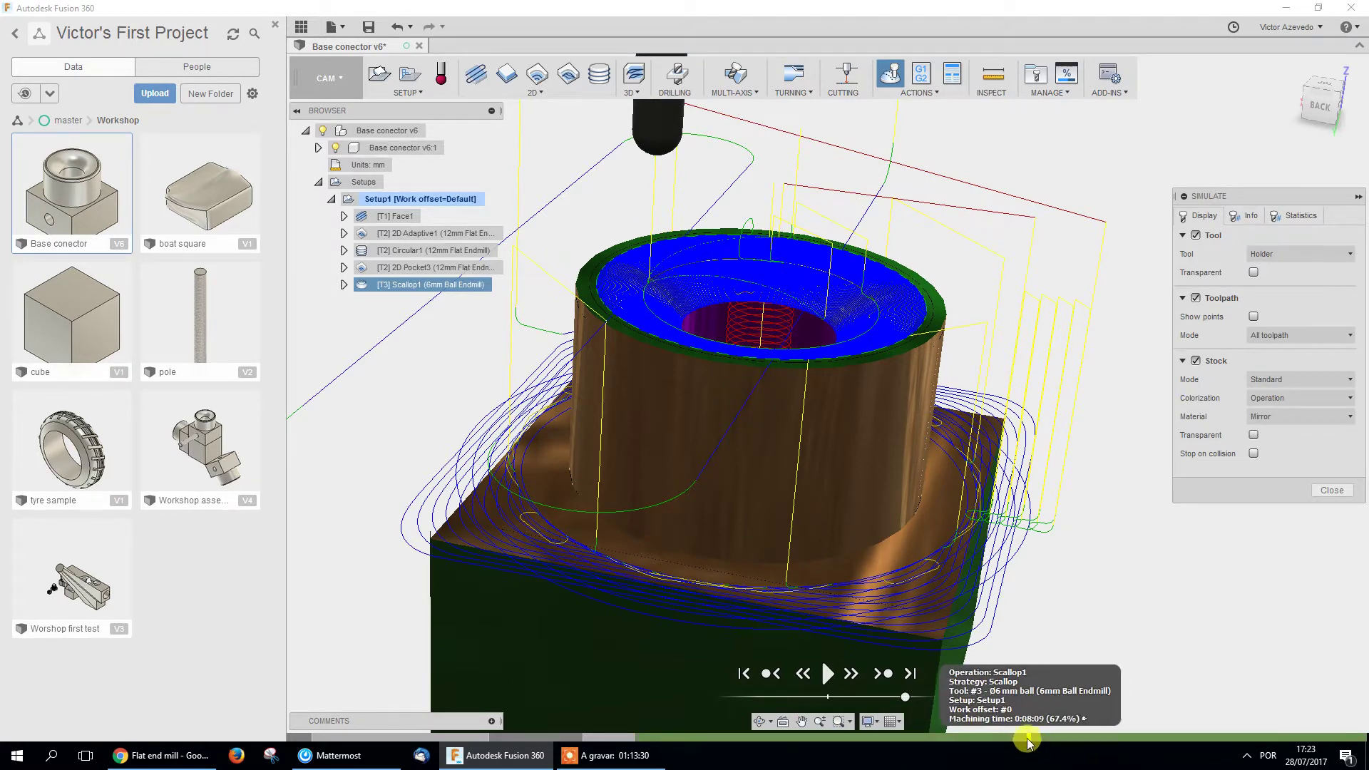
Skip to the end of the Scallop simulation and hide the tool to examine the machined recess.
click(725, 739)
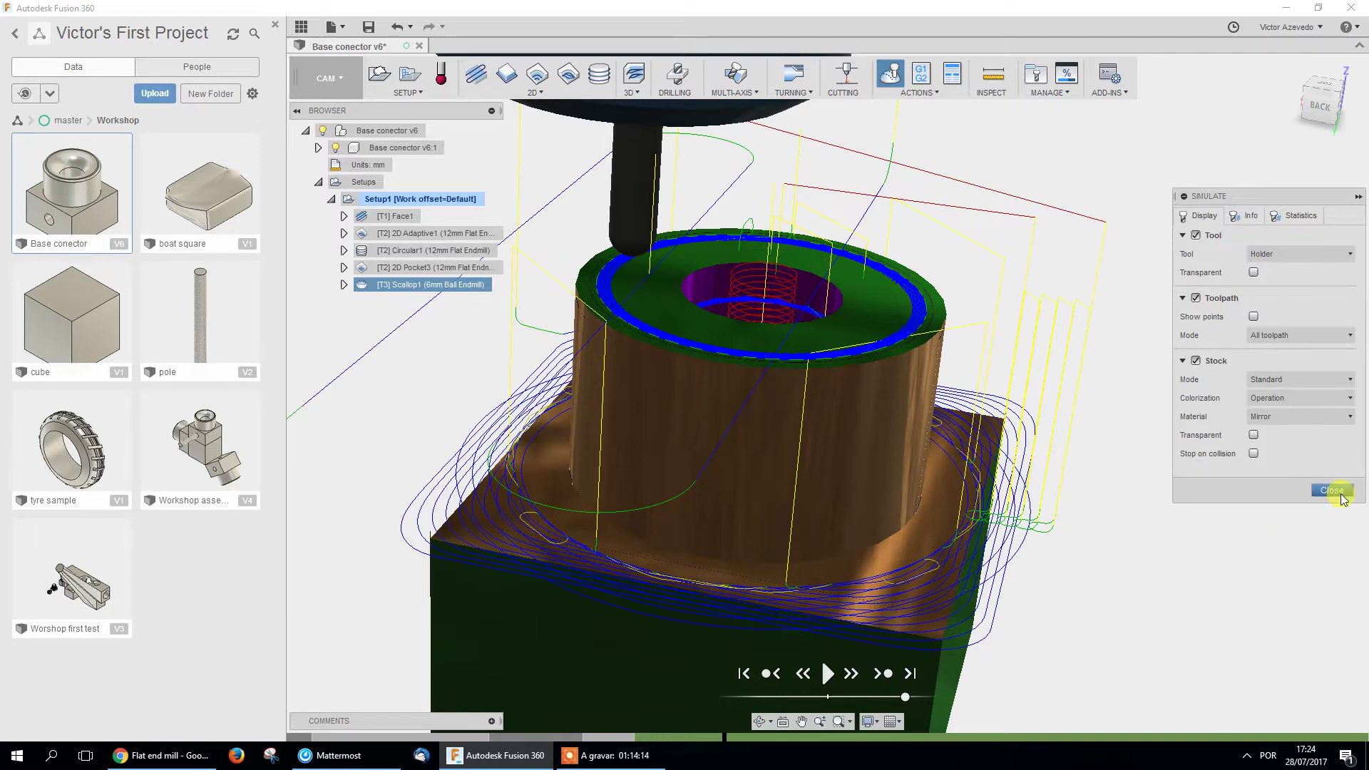
click(1360, 739)
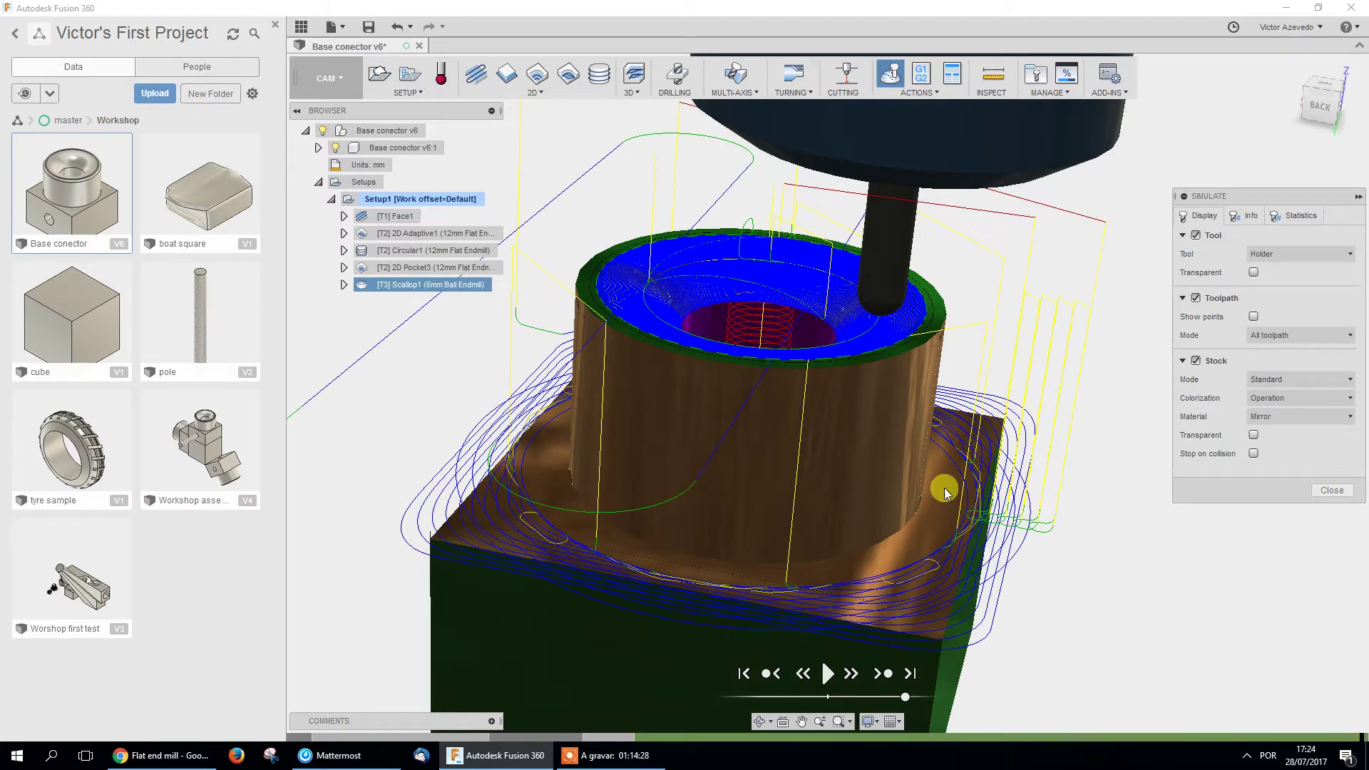
shift+middle_drag(768, 369, 789, 431)
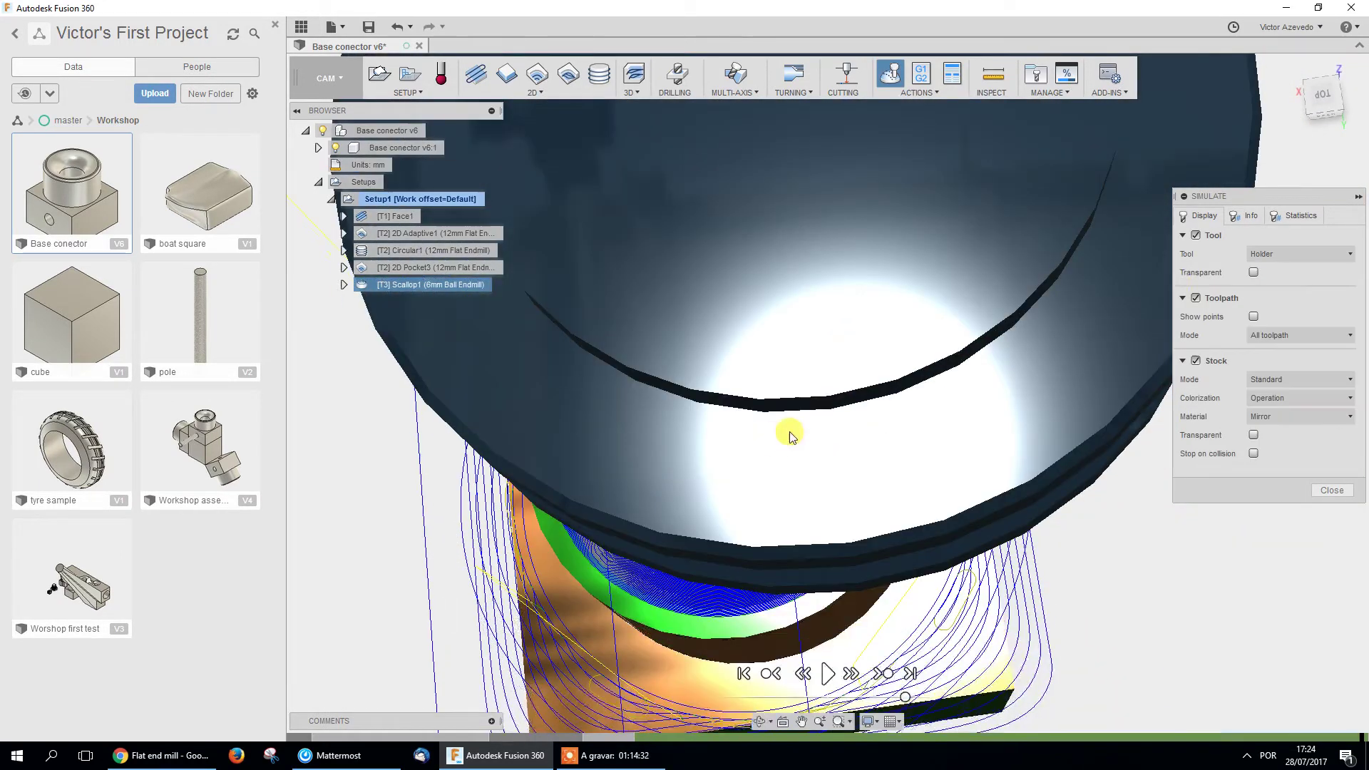
click(1196, 234)
shift+middle_drag(764, 544, 927, 499)
click(1328, 454)
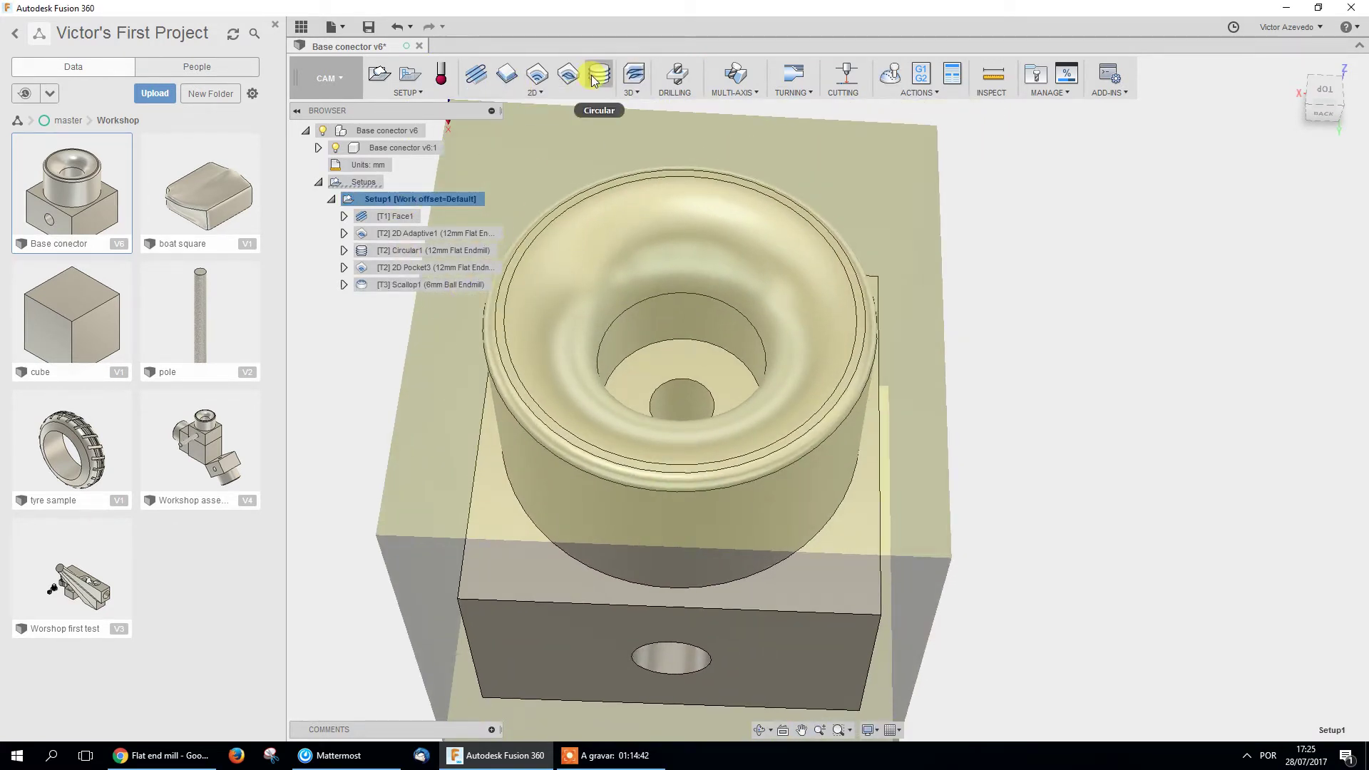
click(544, 92)
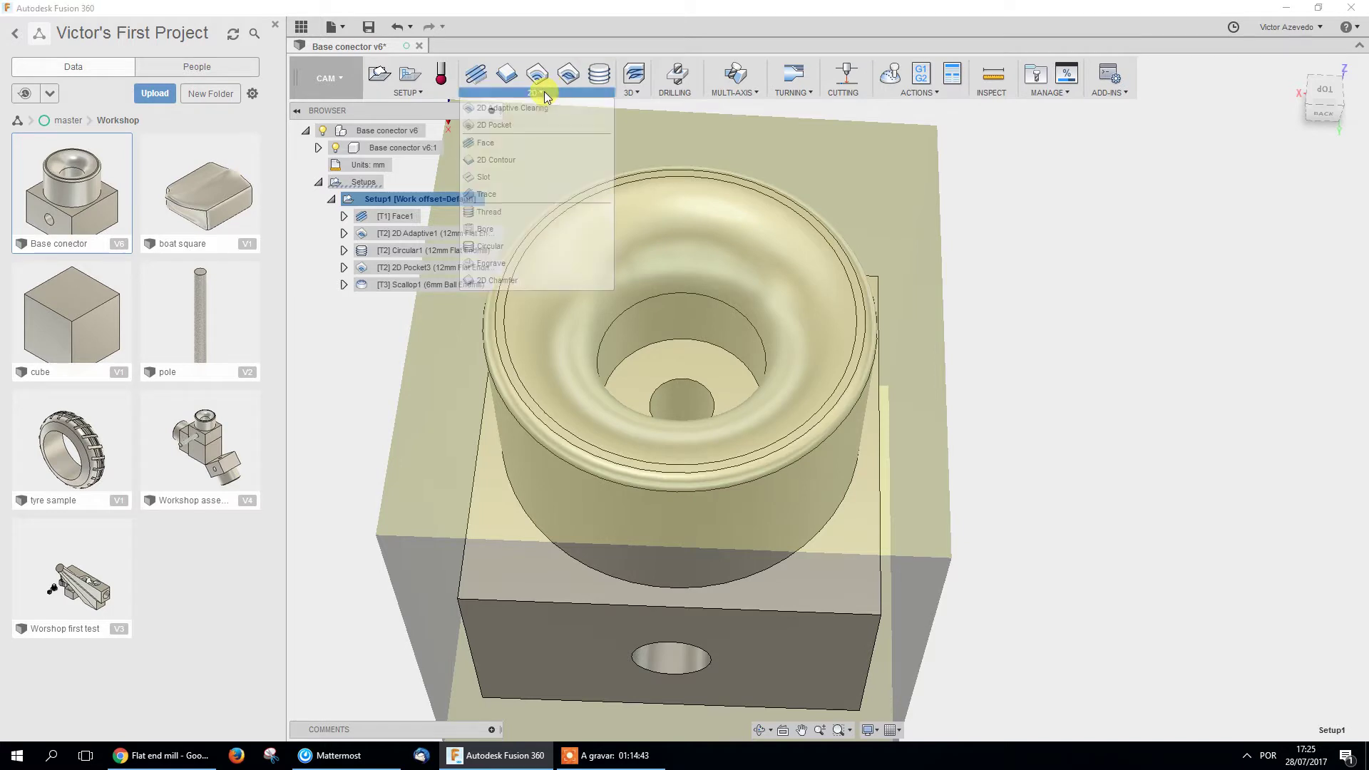
click(494, 230)
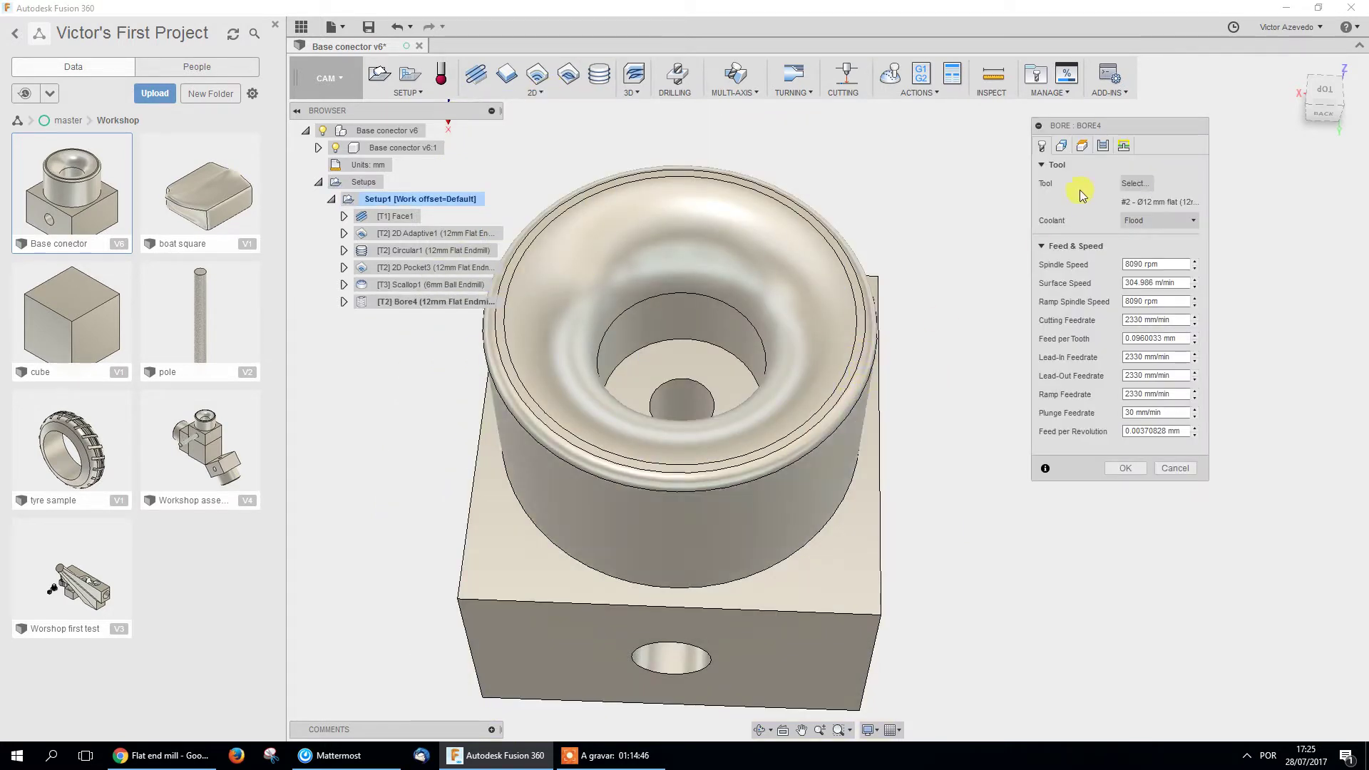
click(1135, 184)
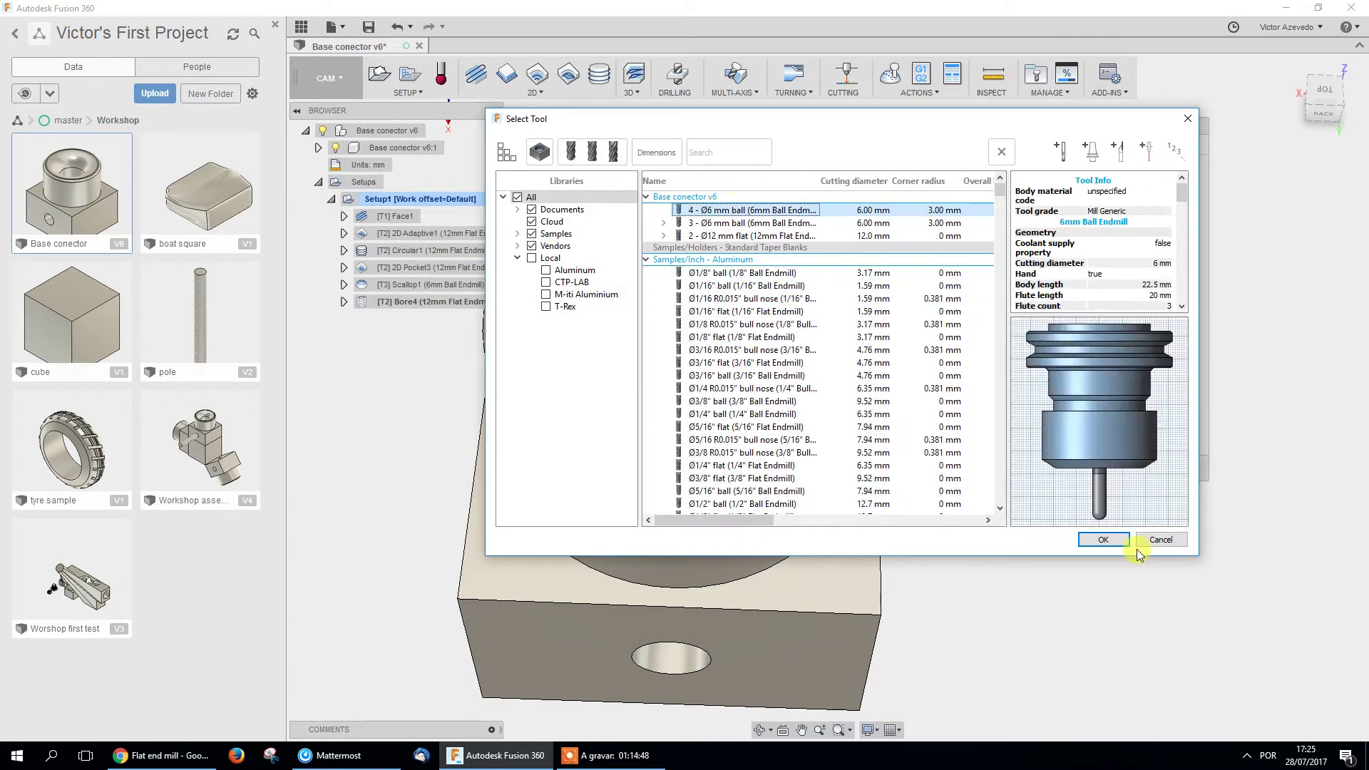
click(1103, 539)
click(1061, 145)
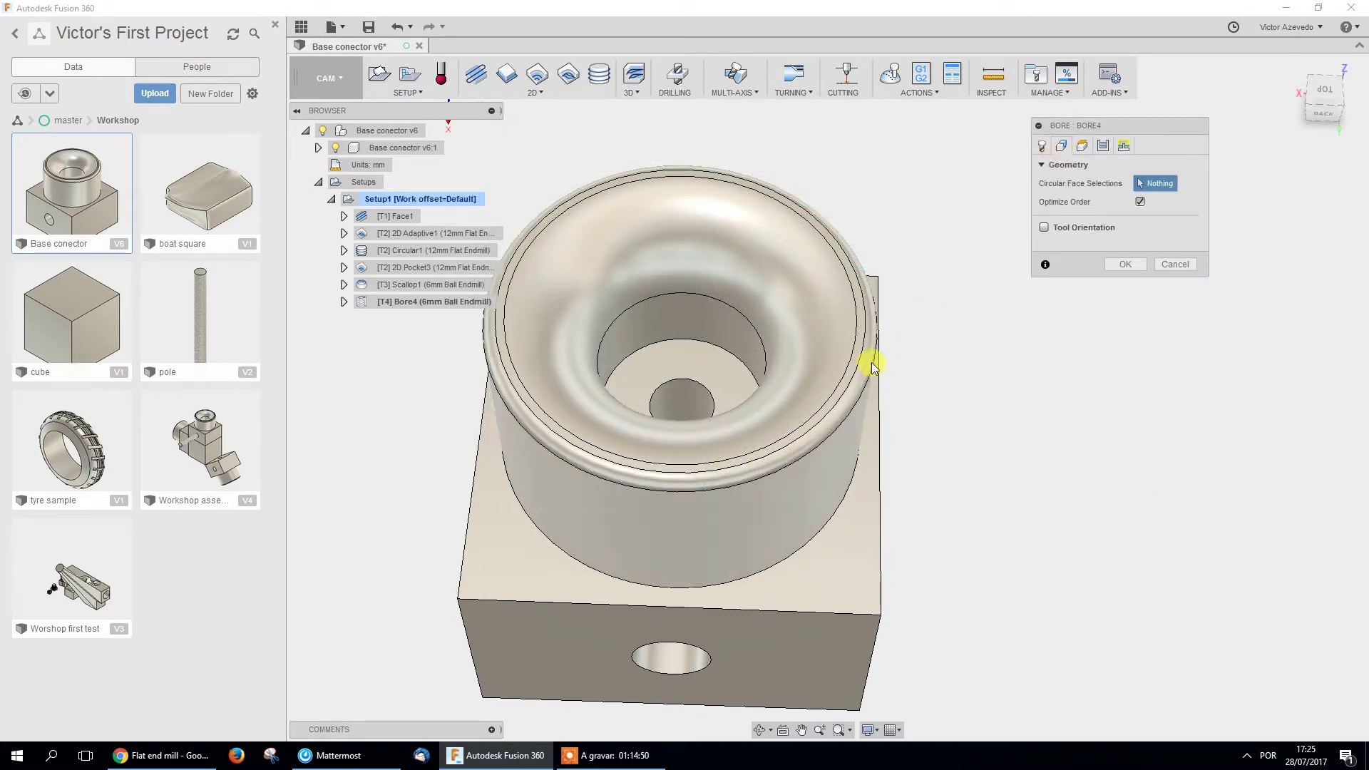
click(1162, 265)
Create a second 3D Scallop operation and assign it tool 3, the Ø6 mm ball endmill.
click(630, 92)
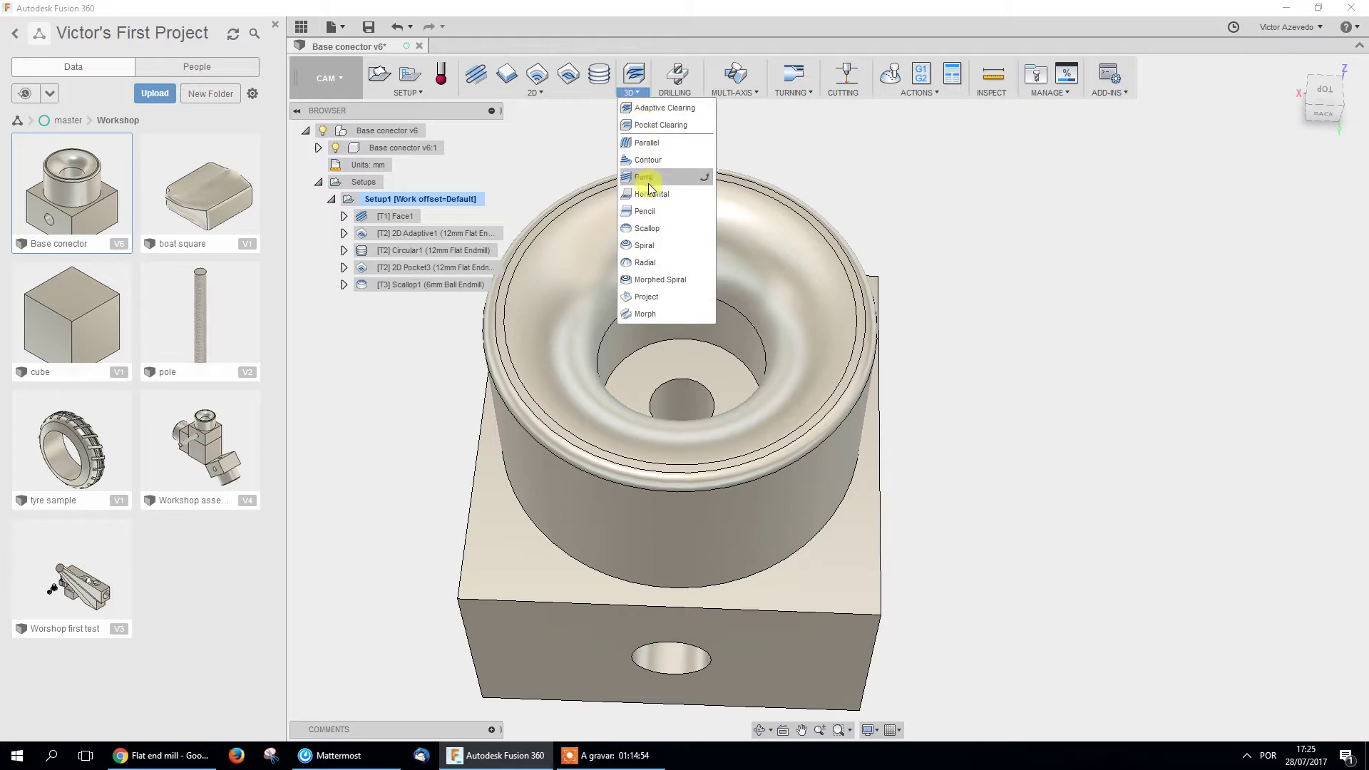
click(651, 228)
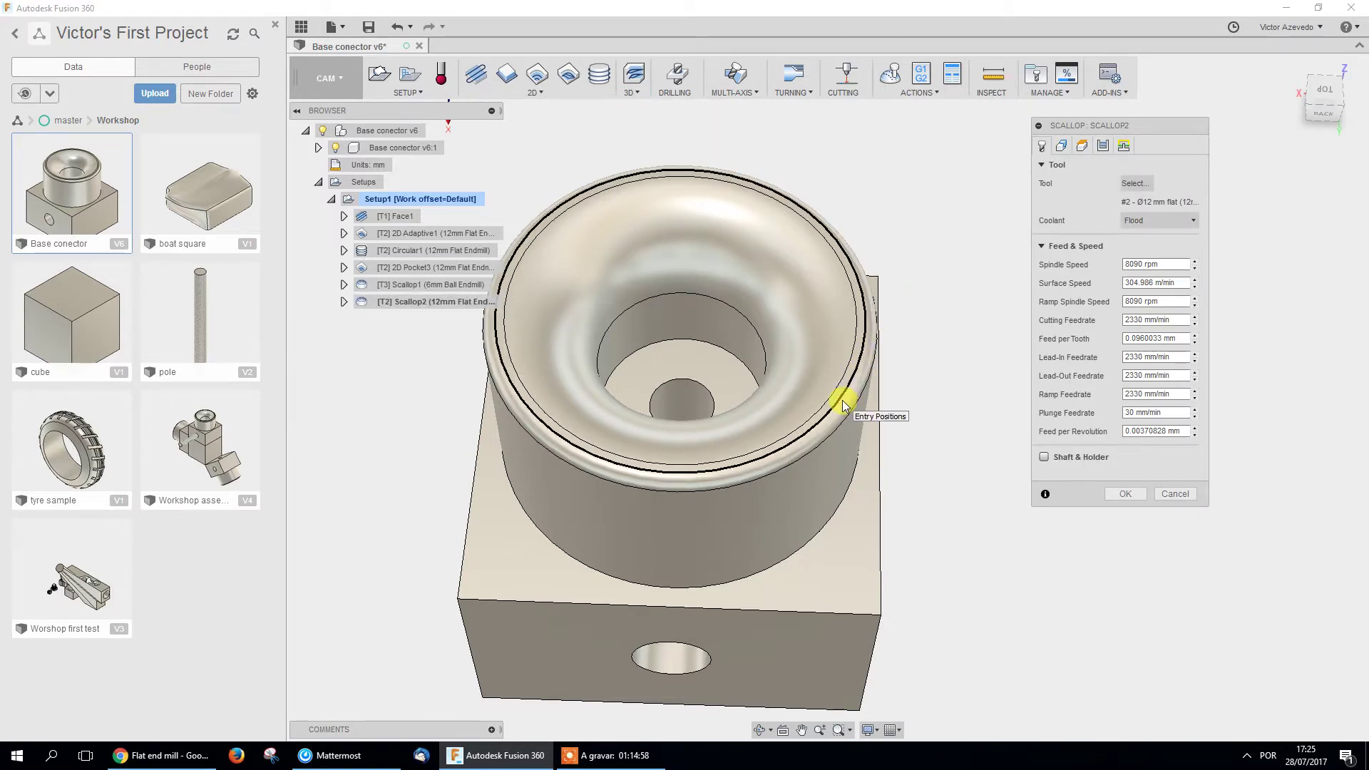
click(1135, 183)
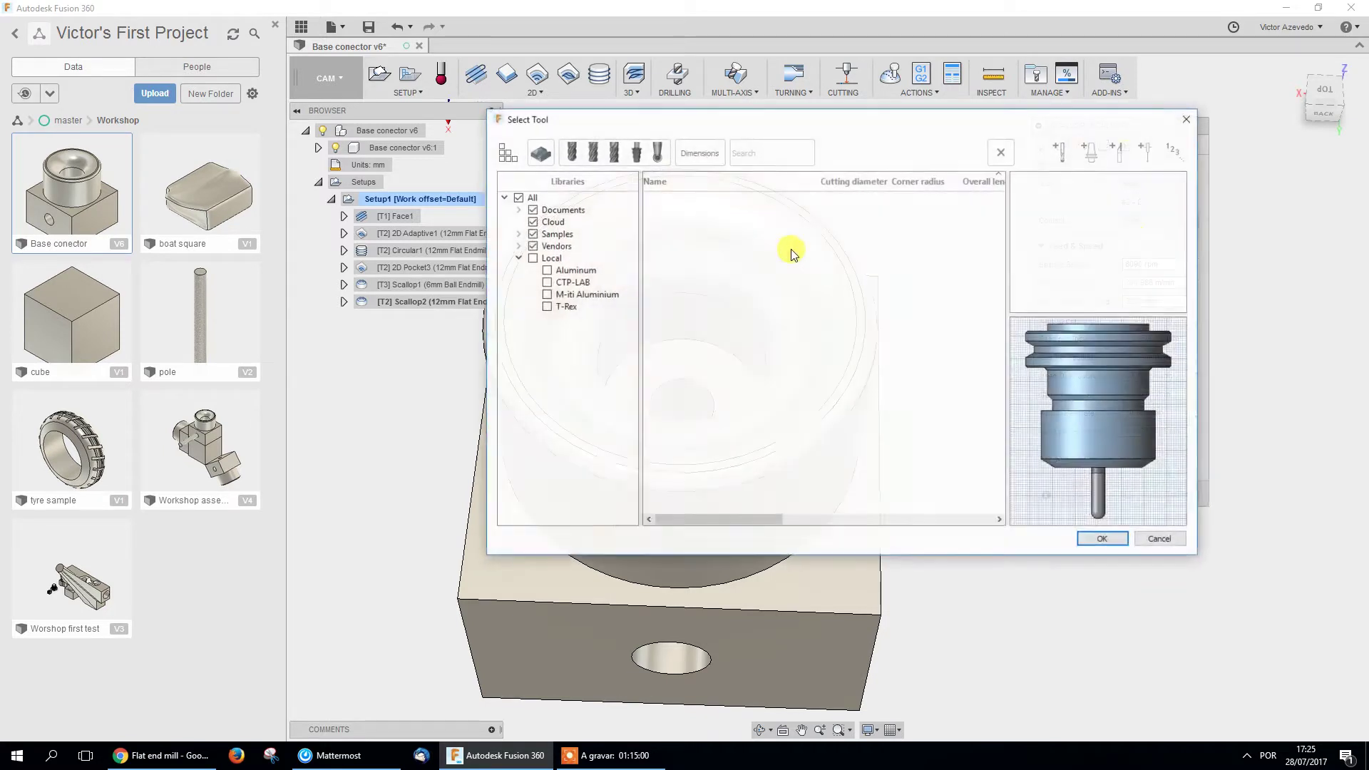
click(742, 223)
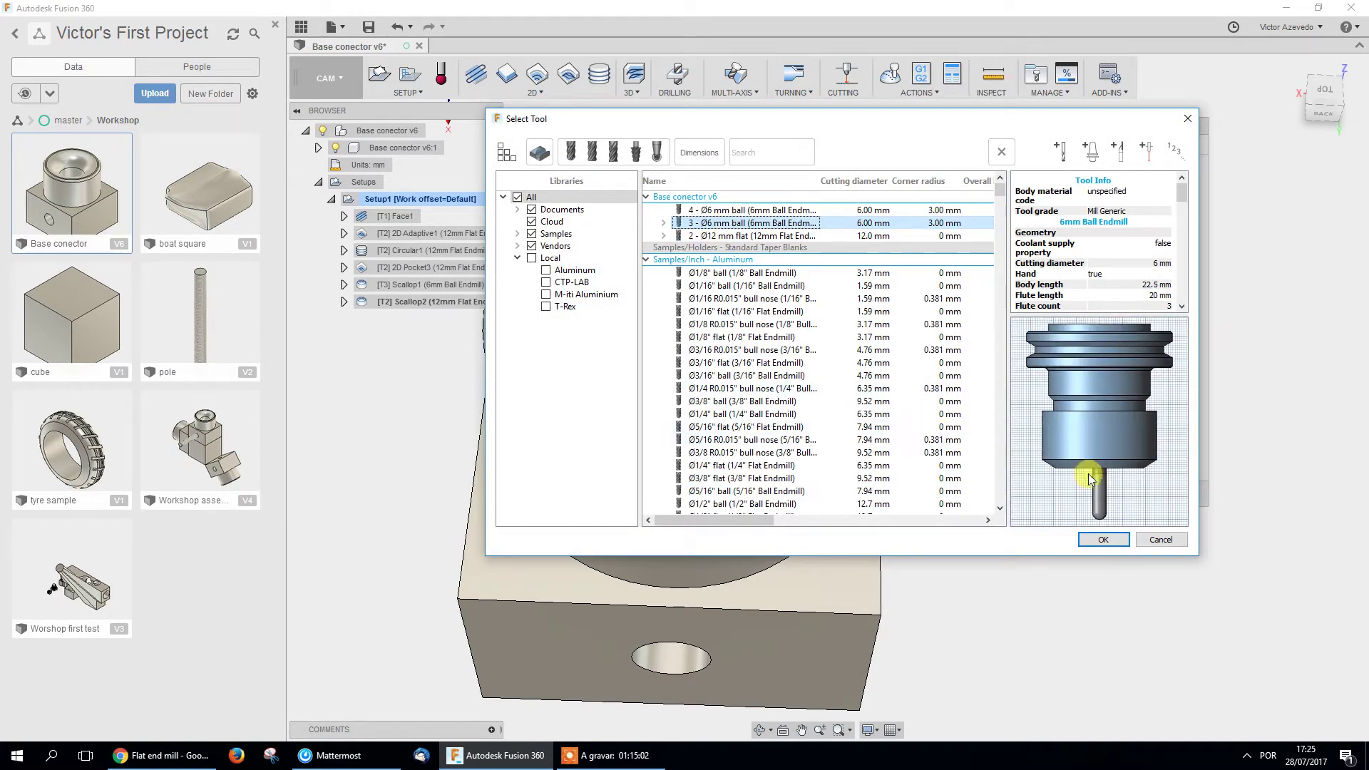
click(1107, 539)
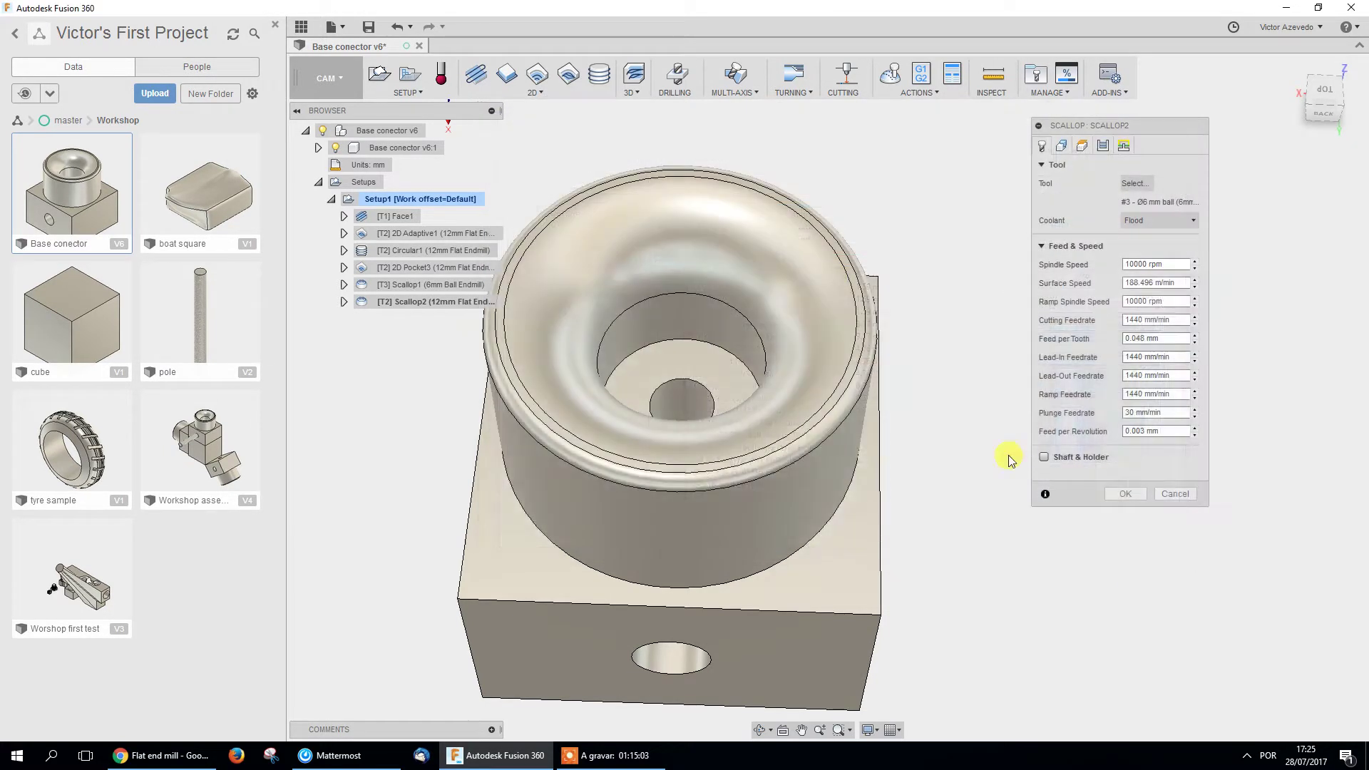
Set the second Scallop's machining boundary to Selection, using the outer and inner edge loops of the cylinder's rounded top rim.
click(864, 378)
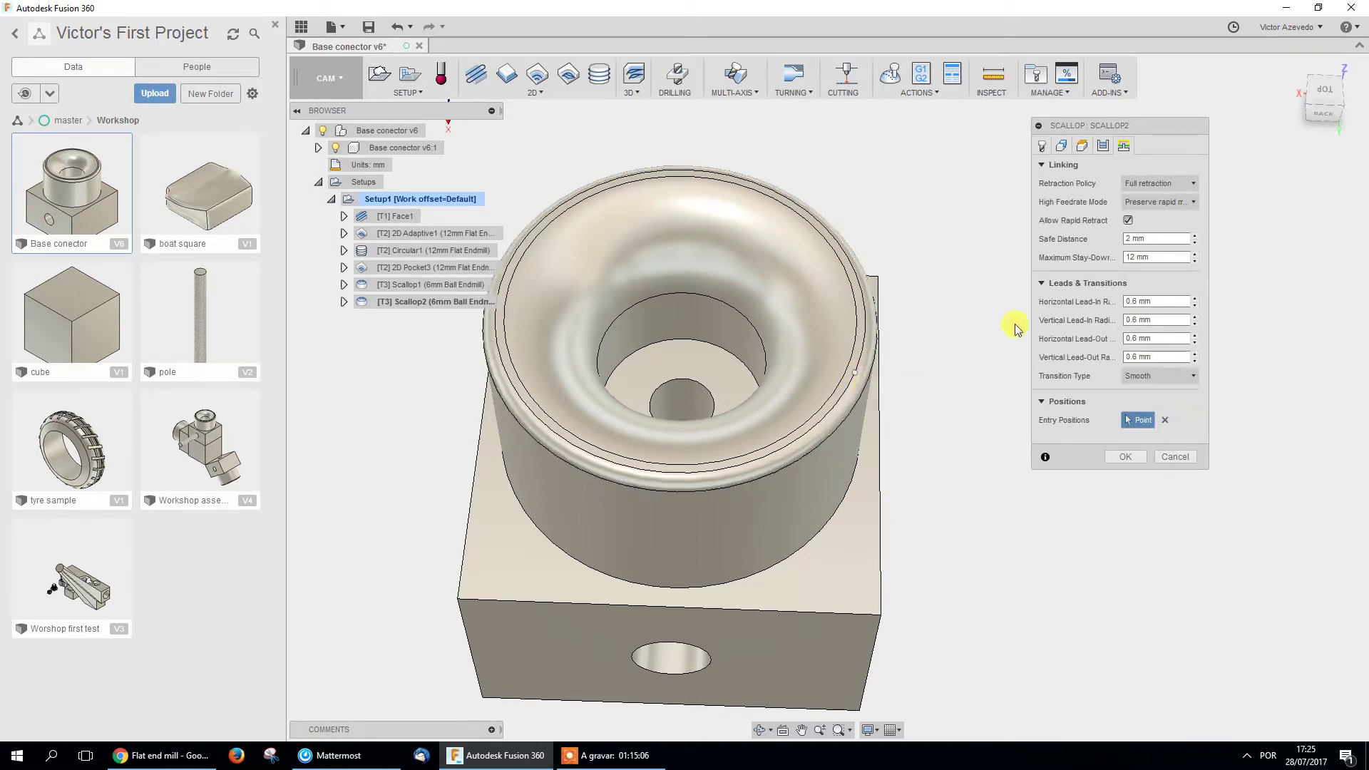
click(1062, 145)
click(1142, 183)
click(1162, 230)
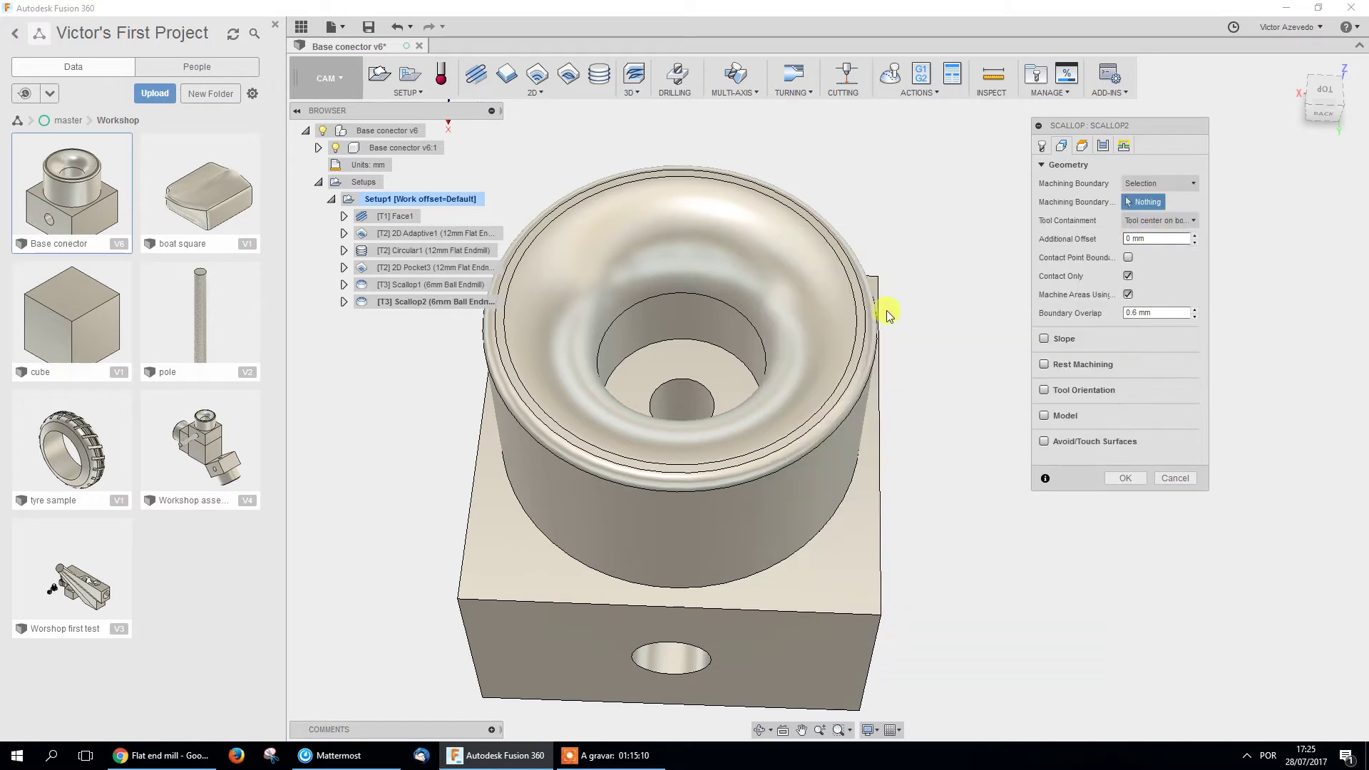
click(867, 361)
click(870, 373)
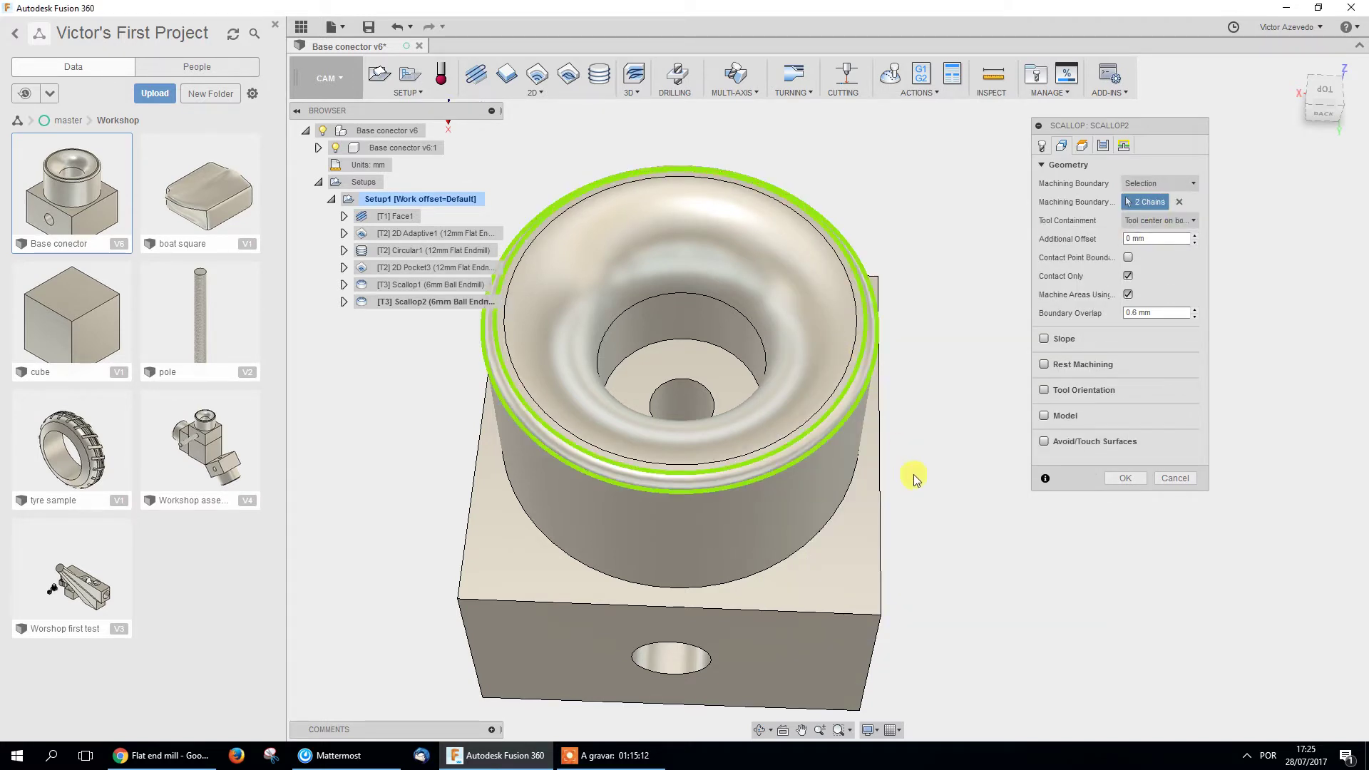
Enable Avoid/Touch Surfaces with 0 mm clearance, set the stepover to 0.1 mm, and accept the second Scallop operation.
click(1046, 442)
click(1141, 478)
text(0)
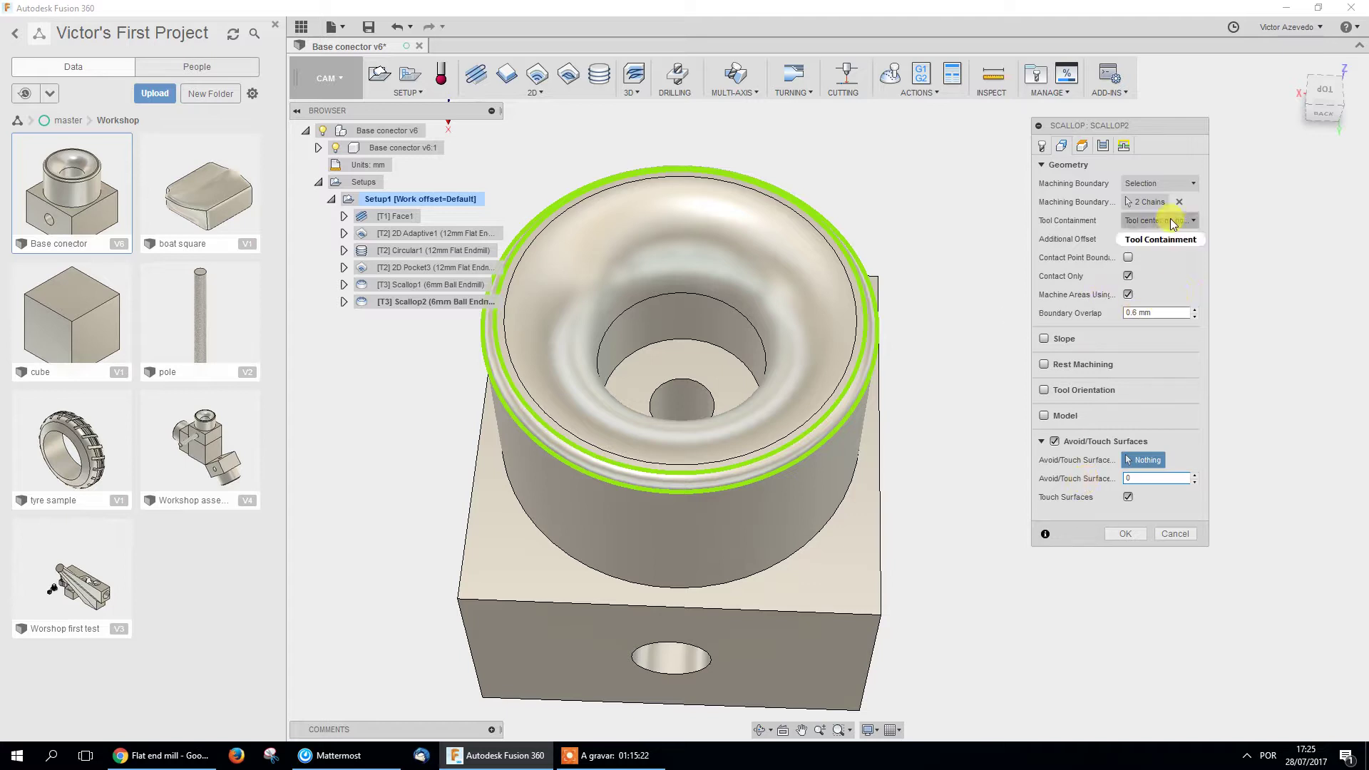
click(1102, 146)
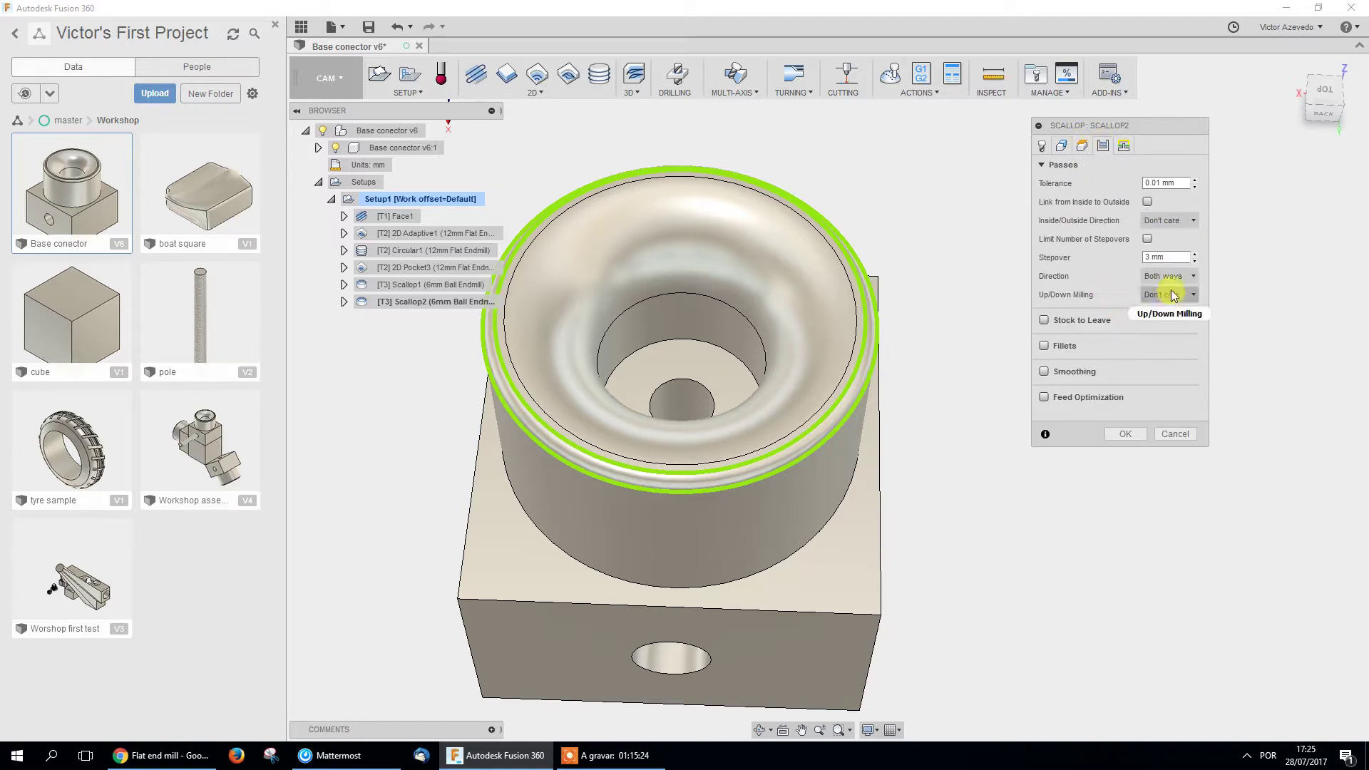
click(1164, 258)
text(0.1)
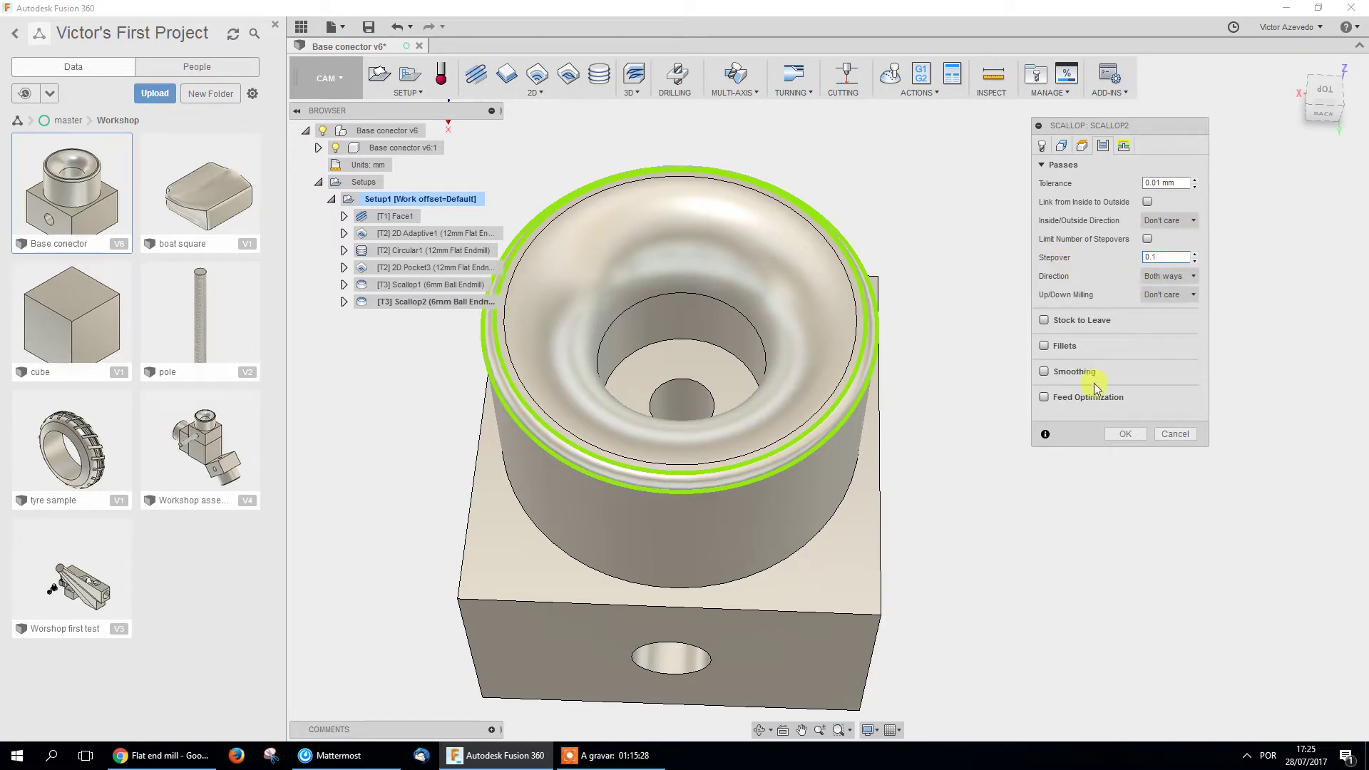
click(1126, 434)
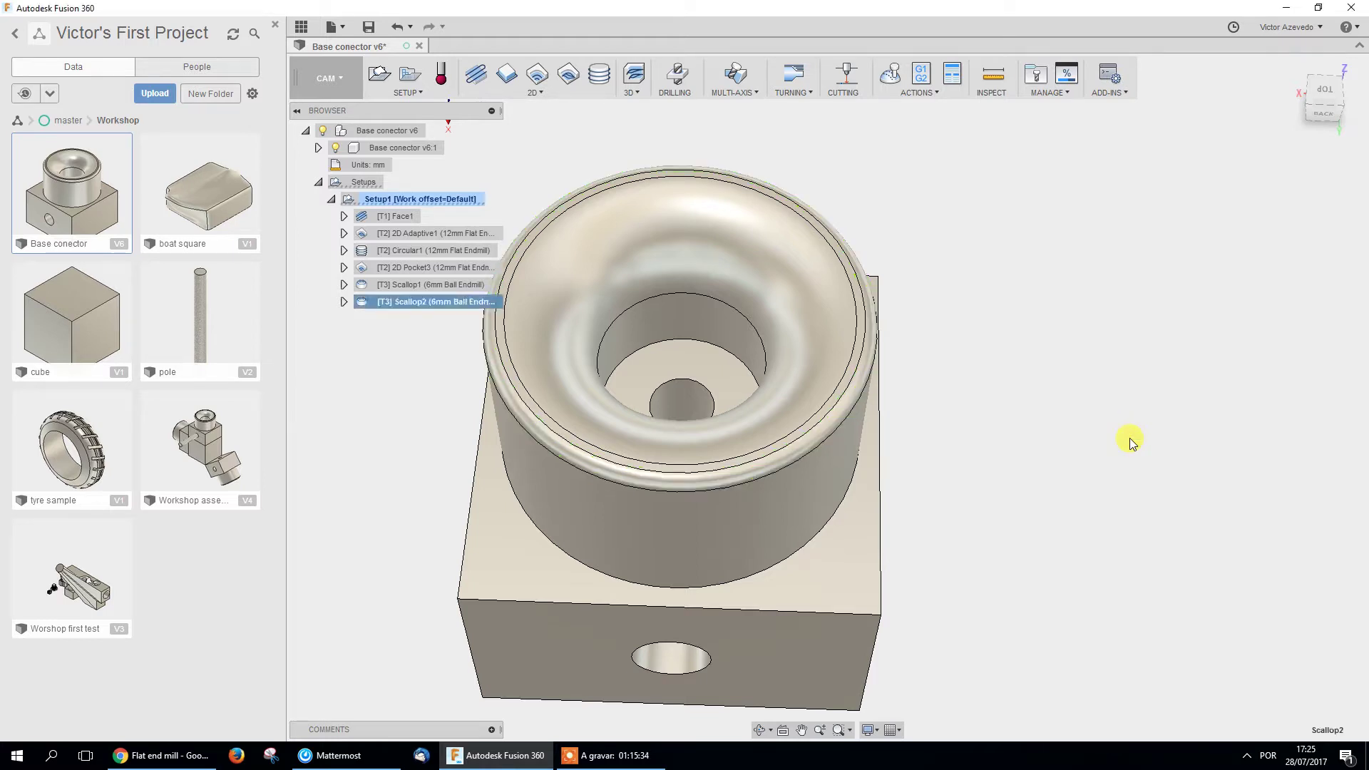
Edit Scallop2 so its bottom height comes from a selection, the lower edge of the rim fillet, with 0 mm offset.
scroll(812, 474, up, 5)
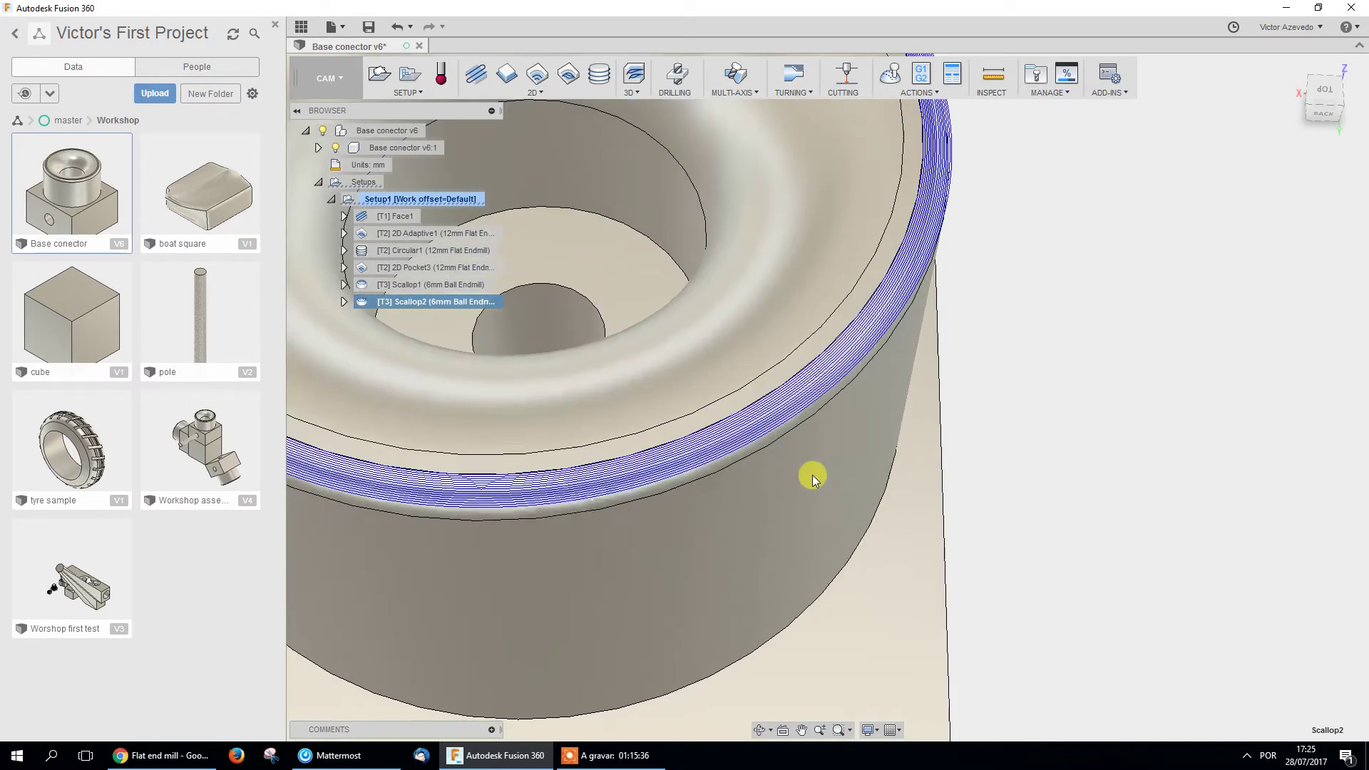
shift+middle_drag(789, 469, 794, 418)
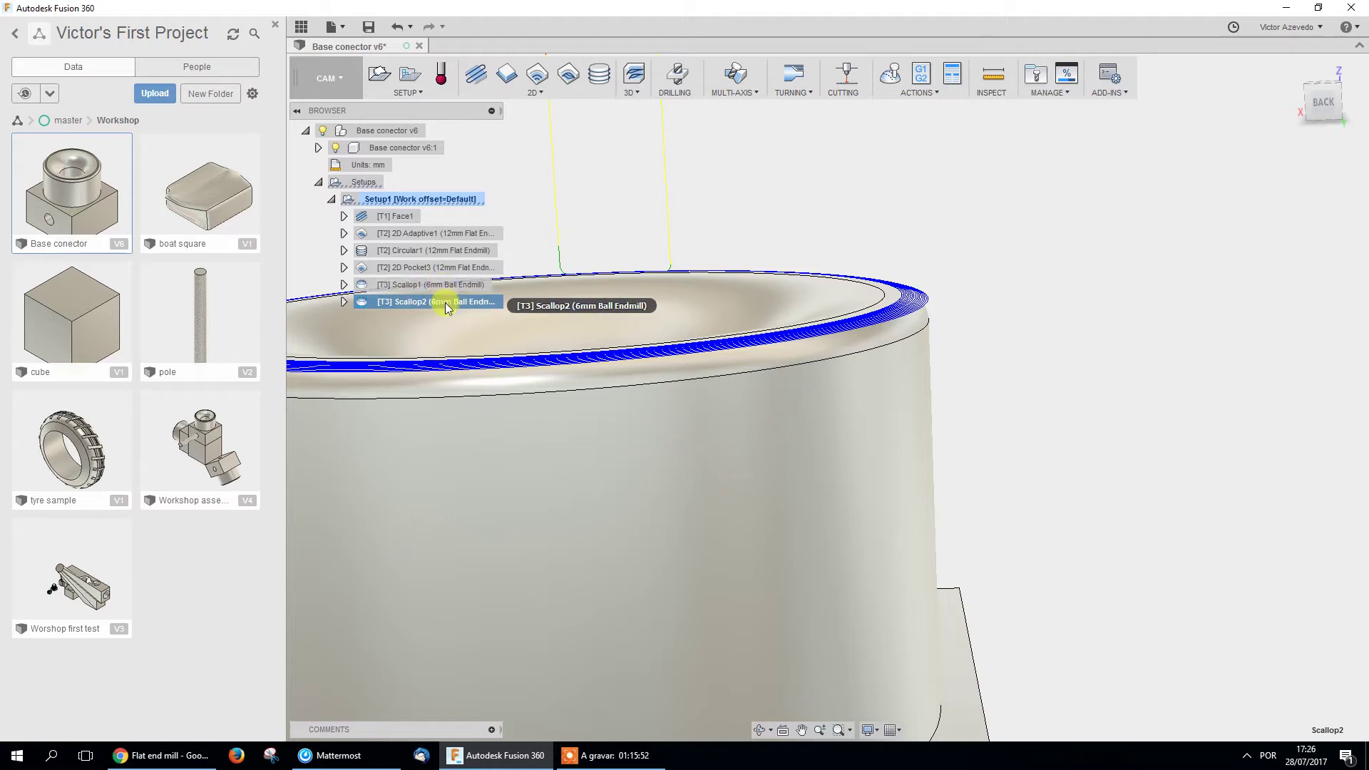
scroll(904, 345, up, 3)
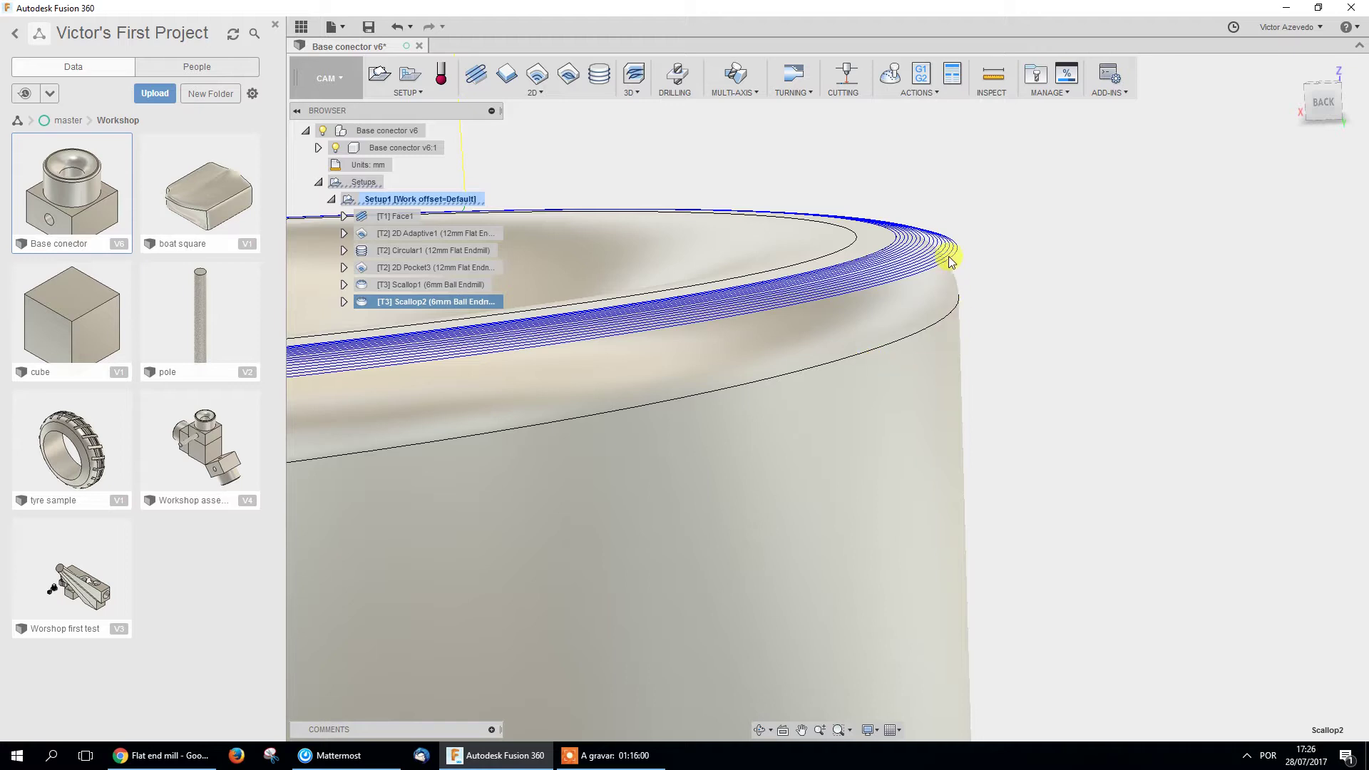
mouse_move(901, 250)
shift+middle_down()
mouse_move(874, 257)
mouse_move(884, 264)
shift+middle_up()
shift+middle_drag(571, 299, 932, 296)
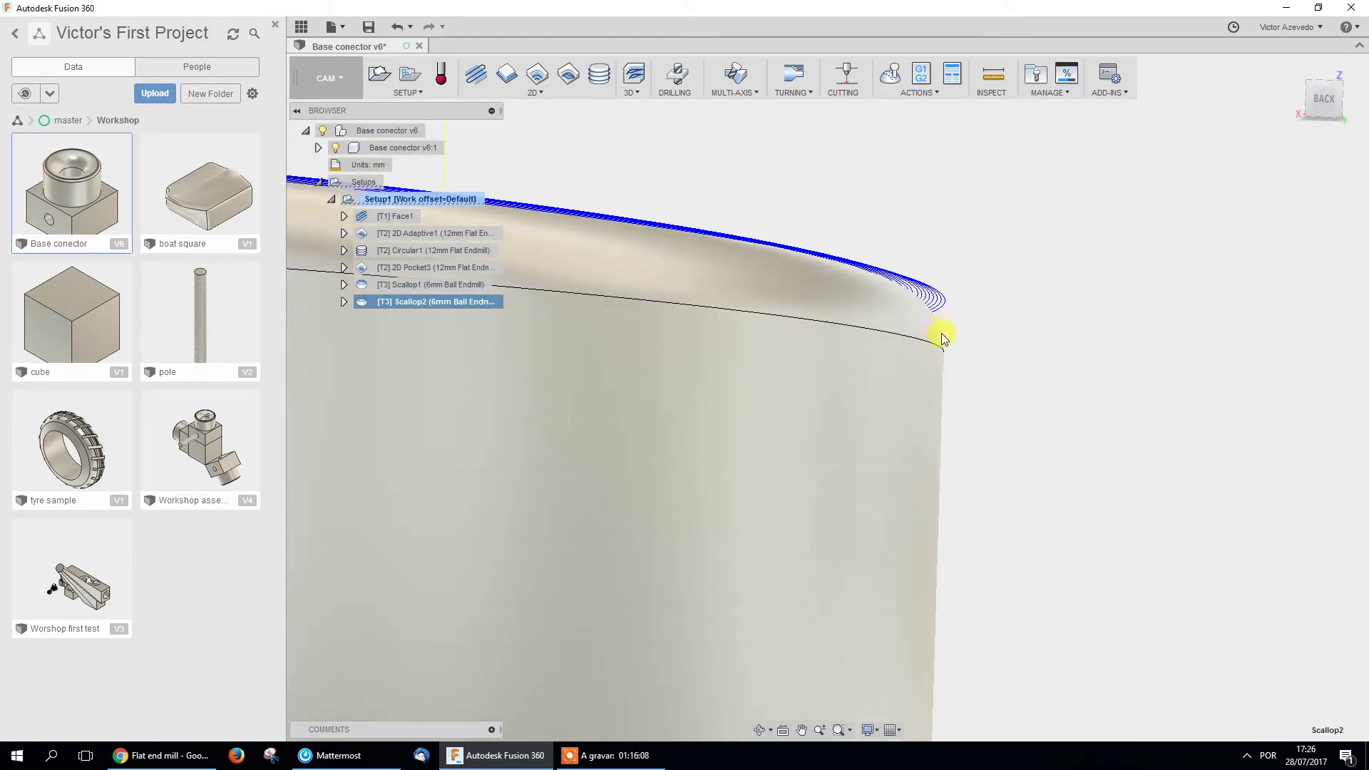
right_click(440, 301)
click(483, 306)
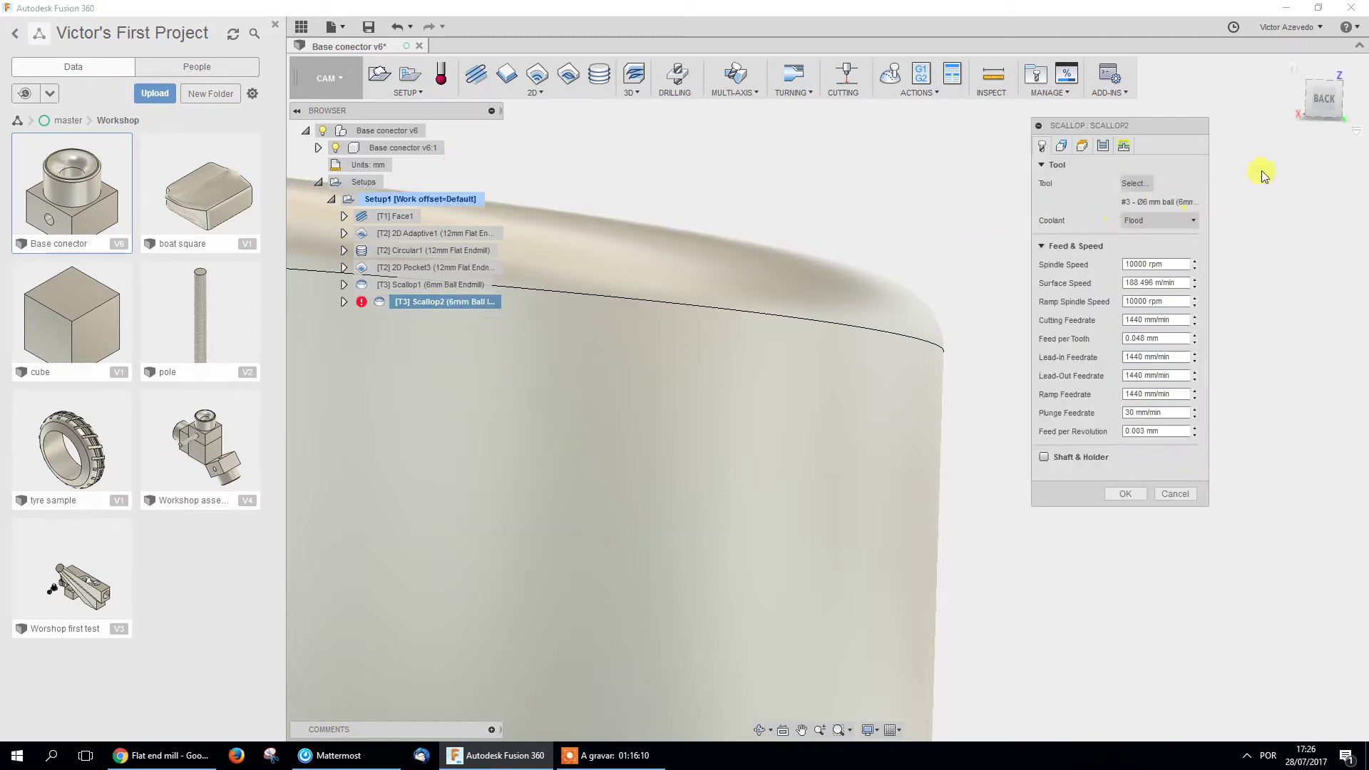
click(1082, 146)
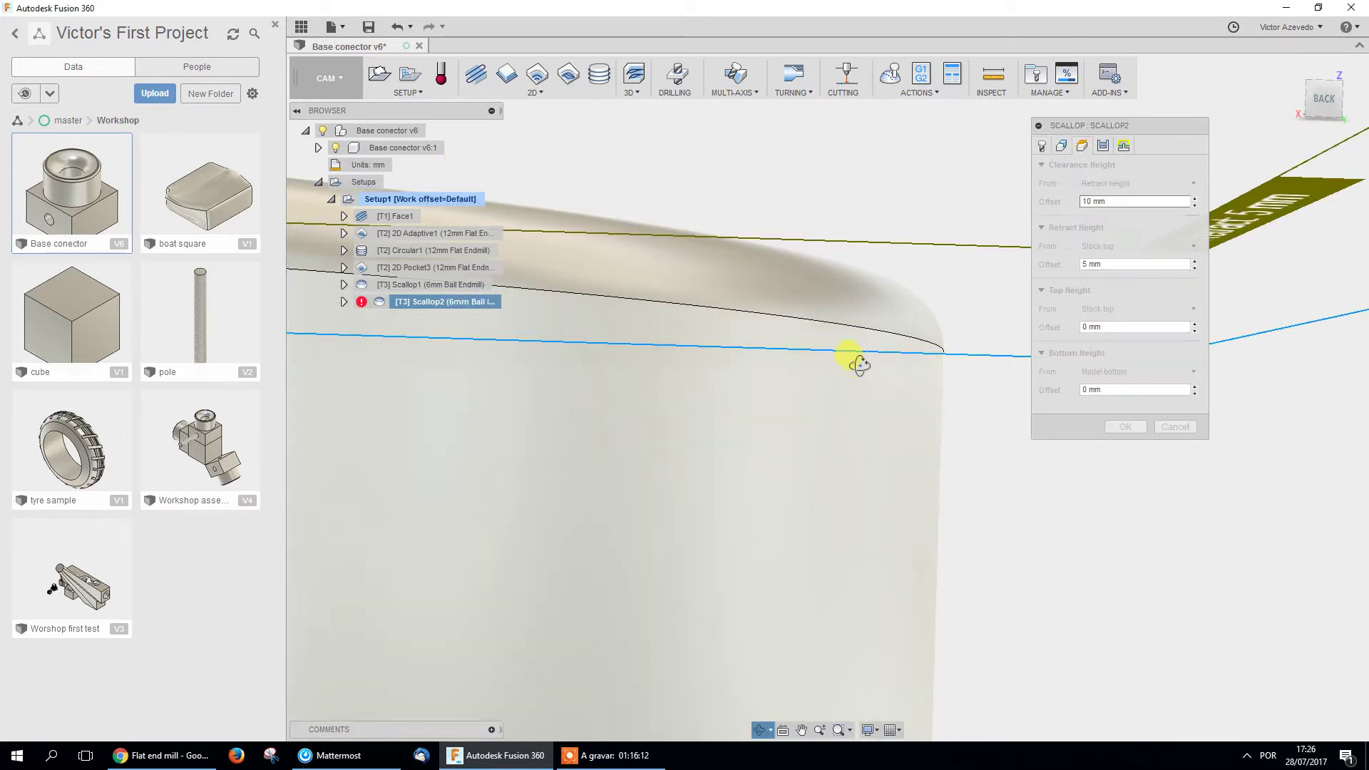
click(1298, 100)
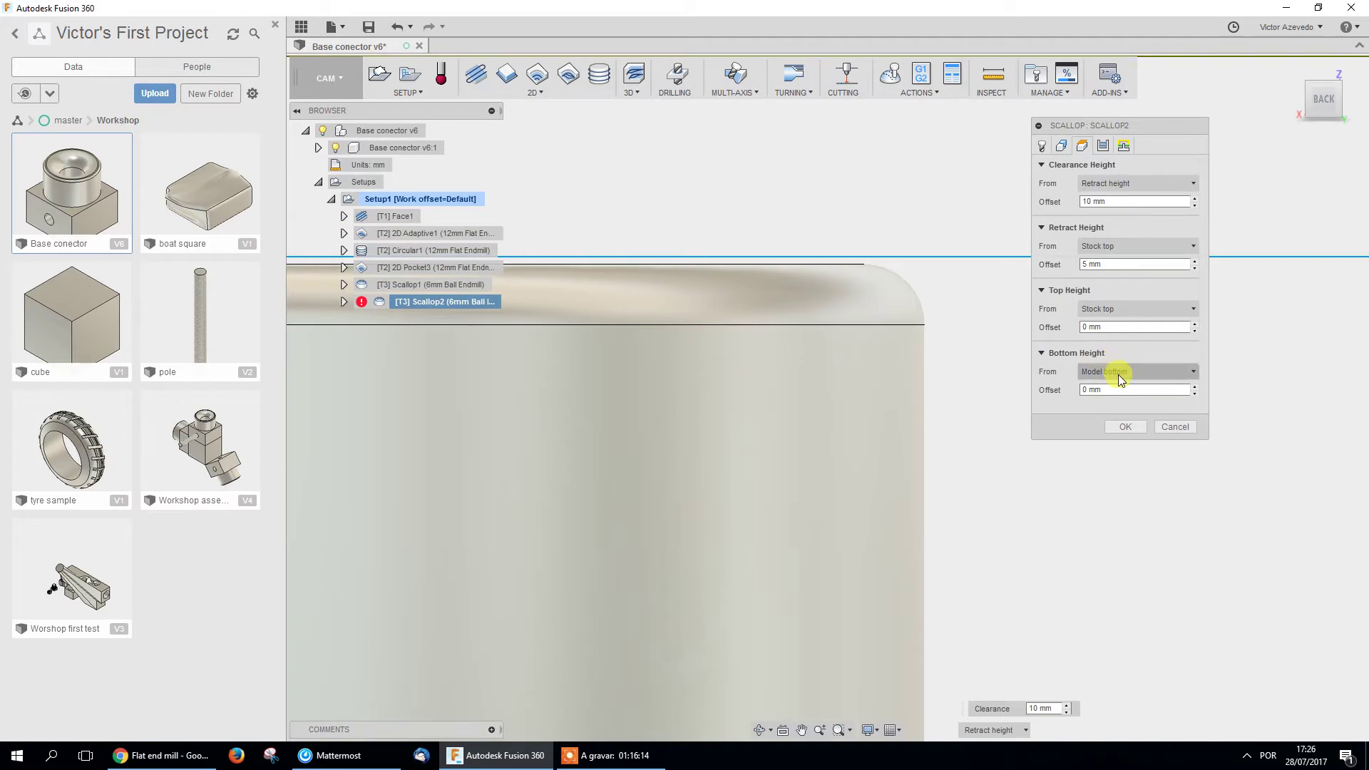
click(1118, 373)
click(1120, 373)
scroll(927, 412, down, 5)
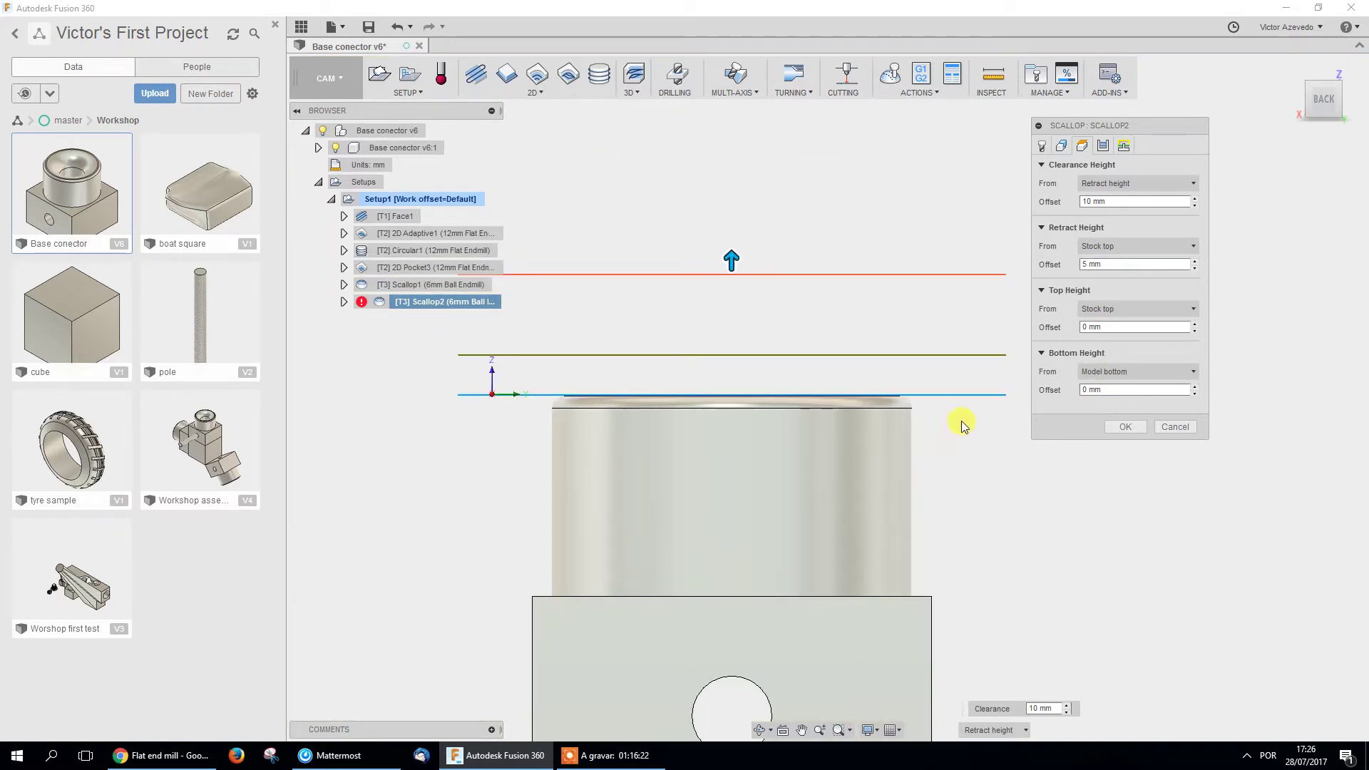
click(1091, 371)
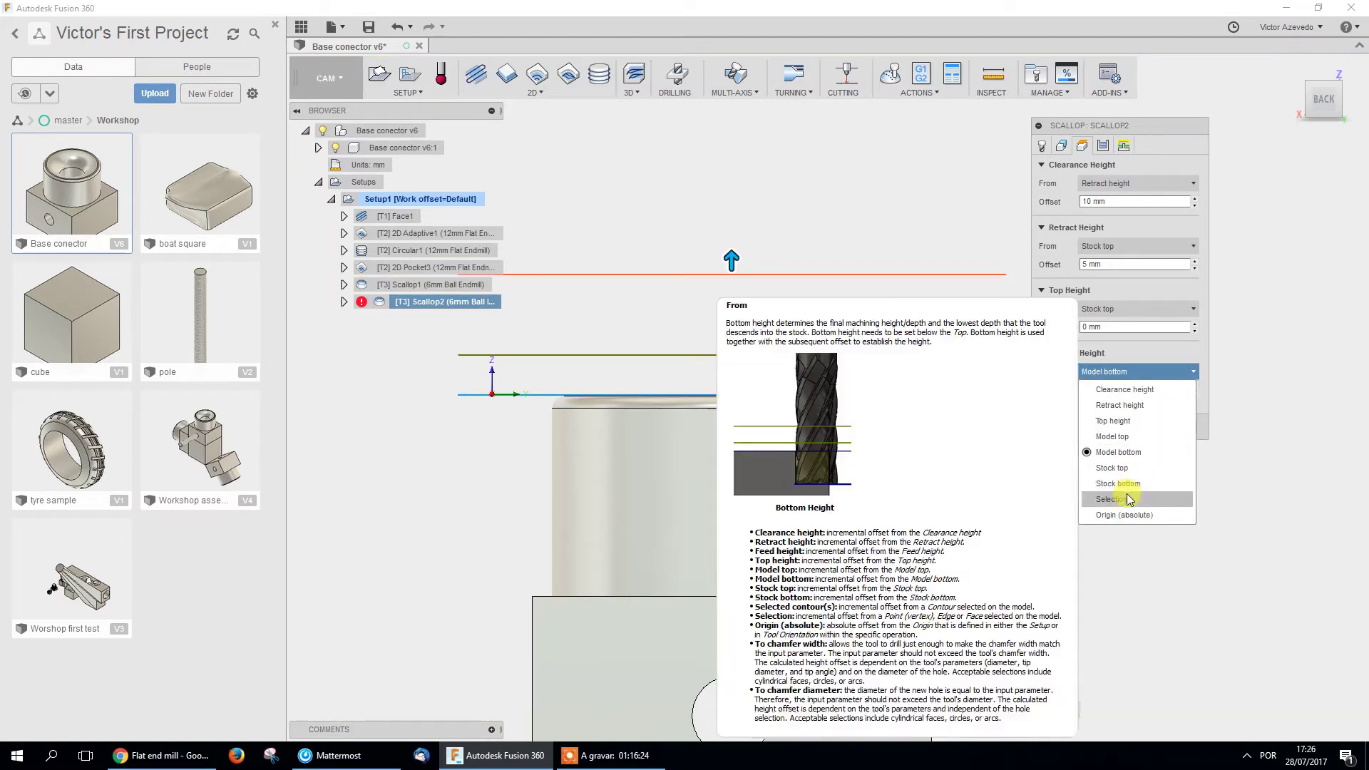
click(1129, 499)
click(789, 410)
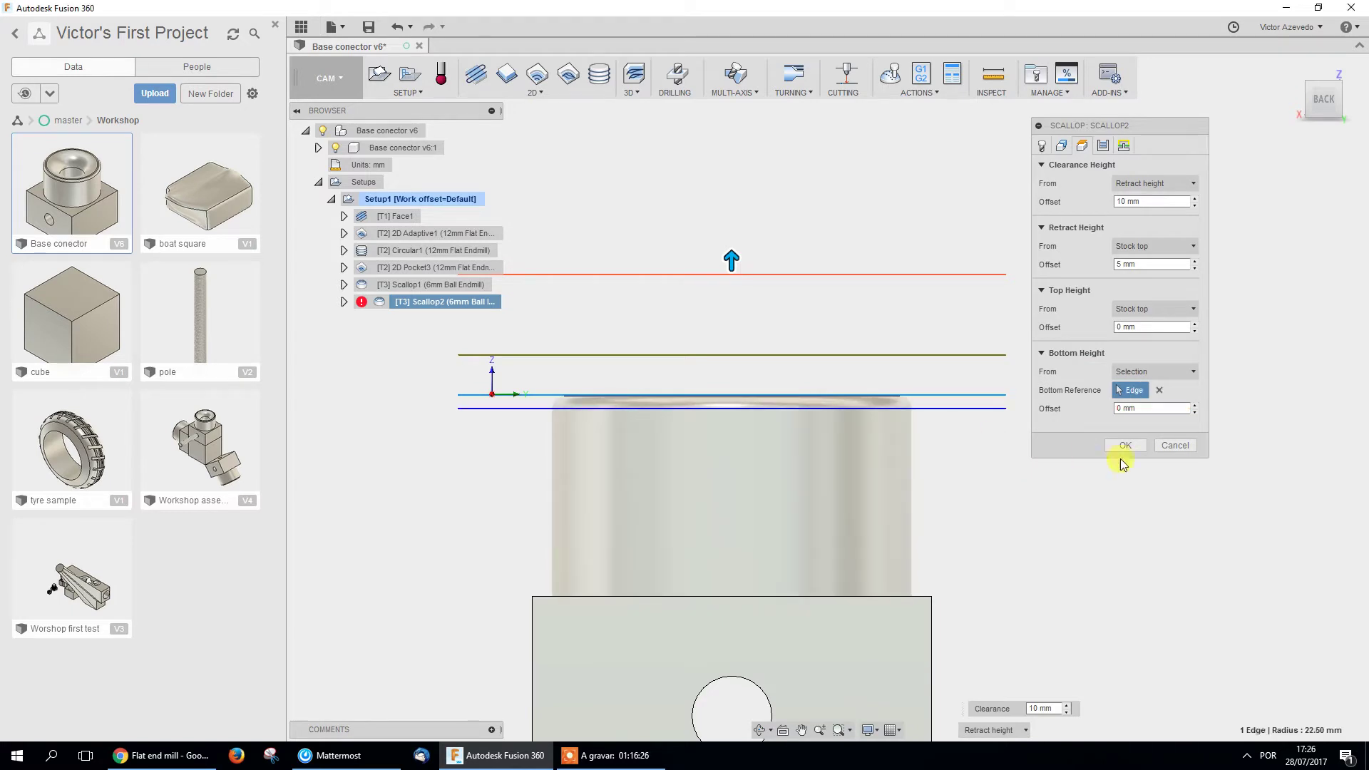
click(1125, 446)
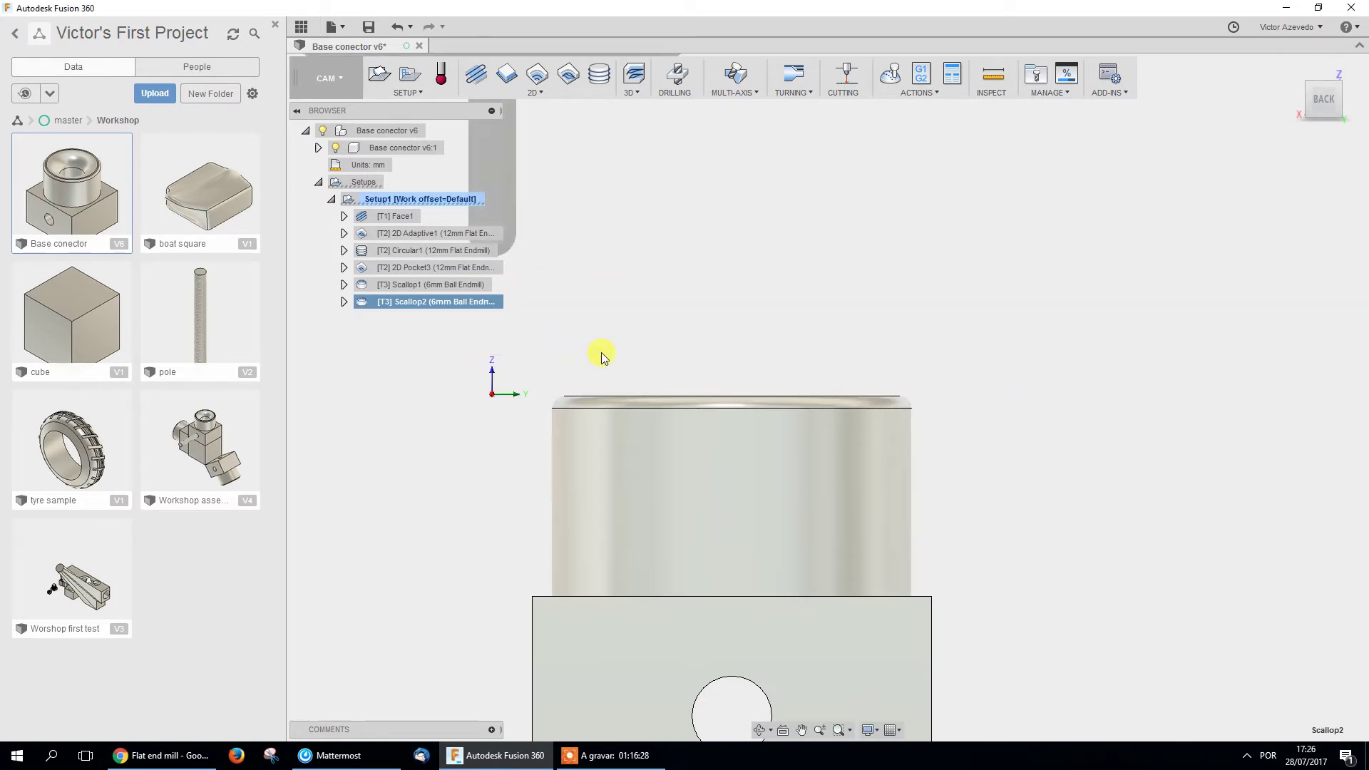
Examine the regenerated Scallop2 toolpath up close along the rim's outer fillet and from above the whole part.
scroll(888, 399, up, 5)
shift+middle_drag(883, 397, 885, 368)
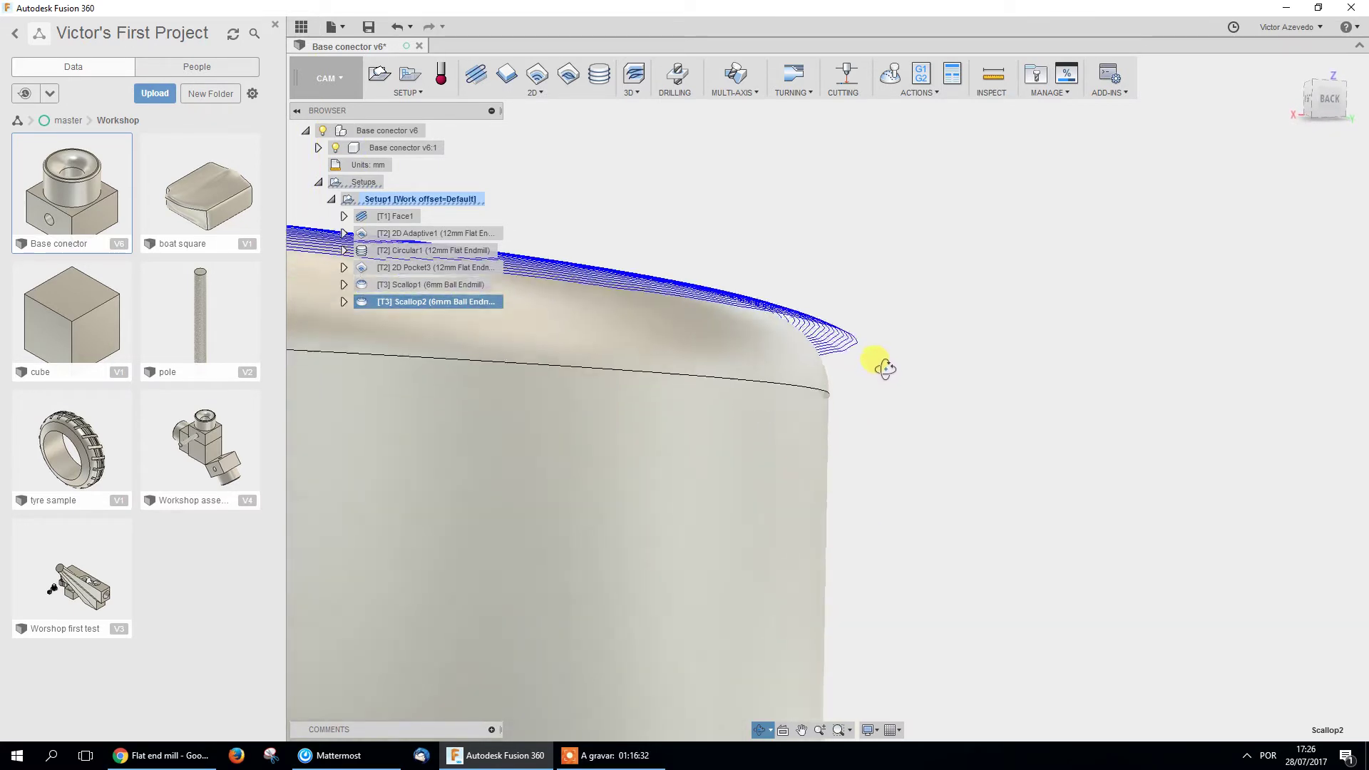
scroll(880, 364, down, 5)
scroll(492, 296, down, 3)
scroll(472, 271, down, 3)
scroll(706, 389, down, 4)
middle_drag(744, 385, 857, 317)
shift+middle_drag(763, 557, 703, 595)
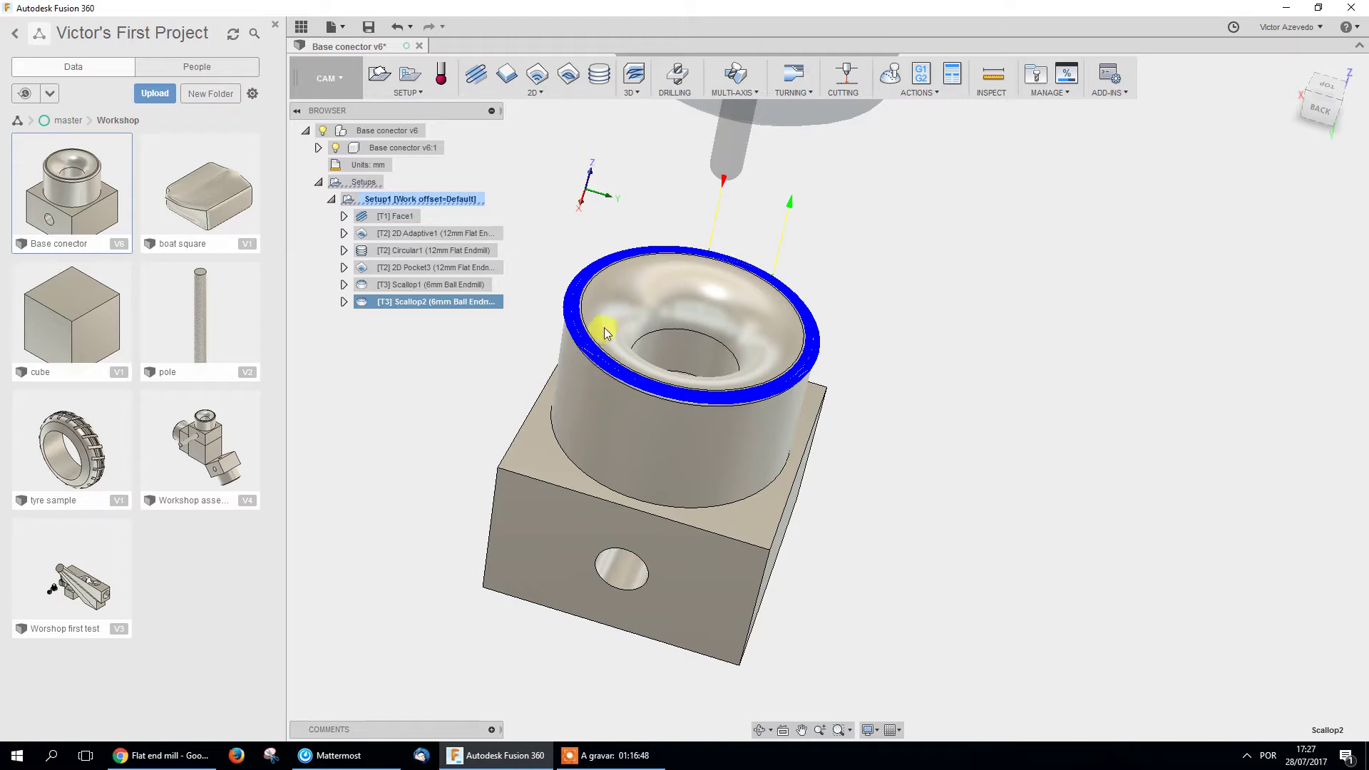
Edit Scallop2 to use the rounded rim face as its touch surface and accept the operation.
right_click(423, 305)
click(477, 319)
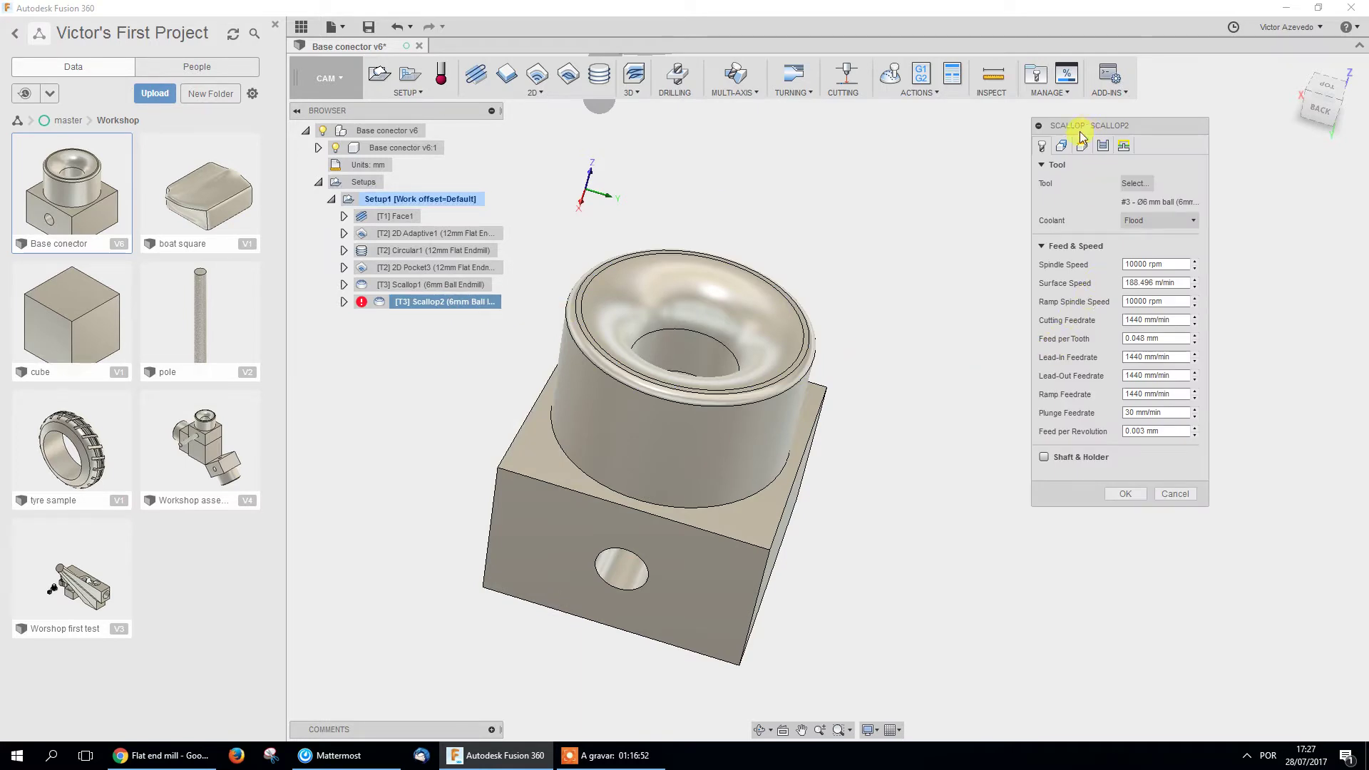
click(1061, 145)
click(1145, 459)
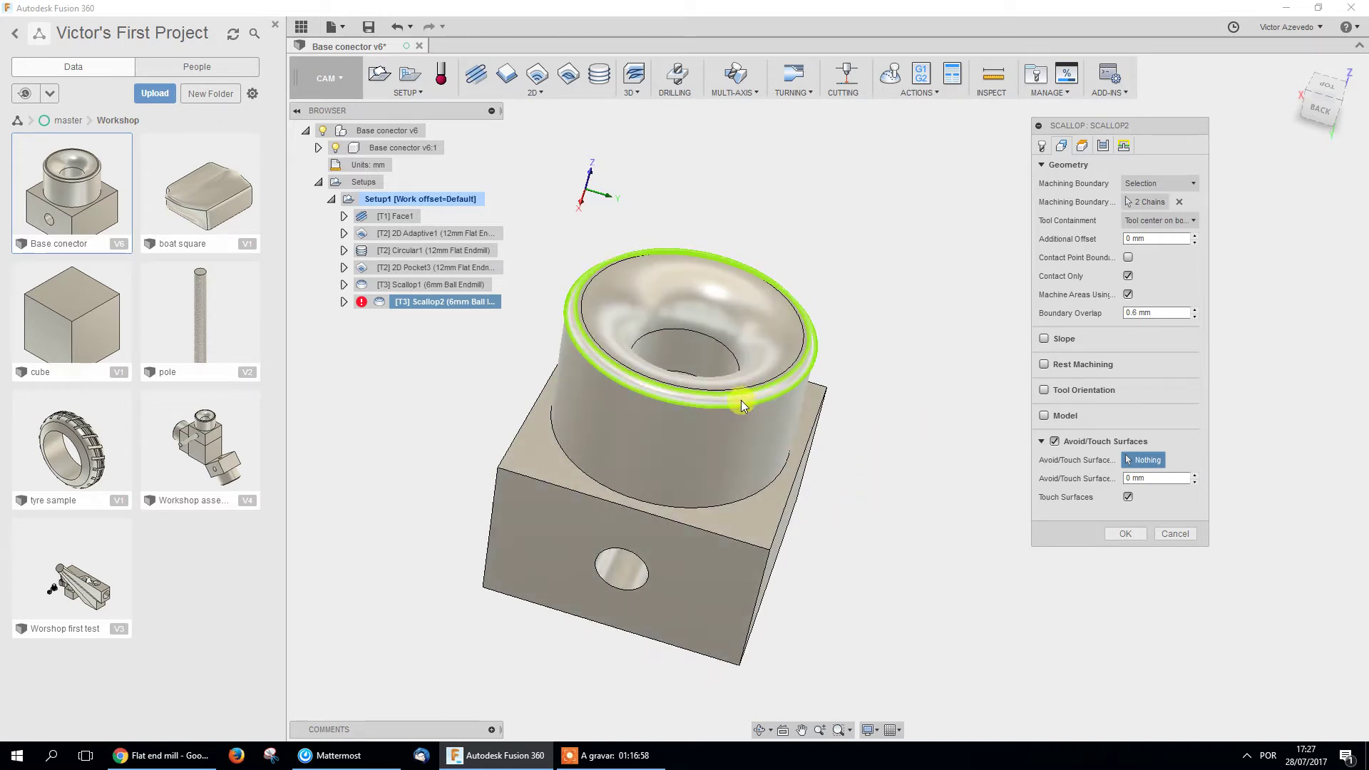
click(742, 404)
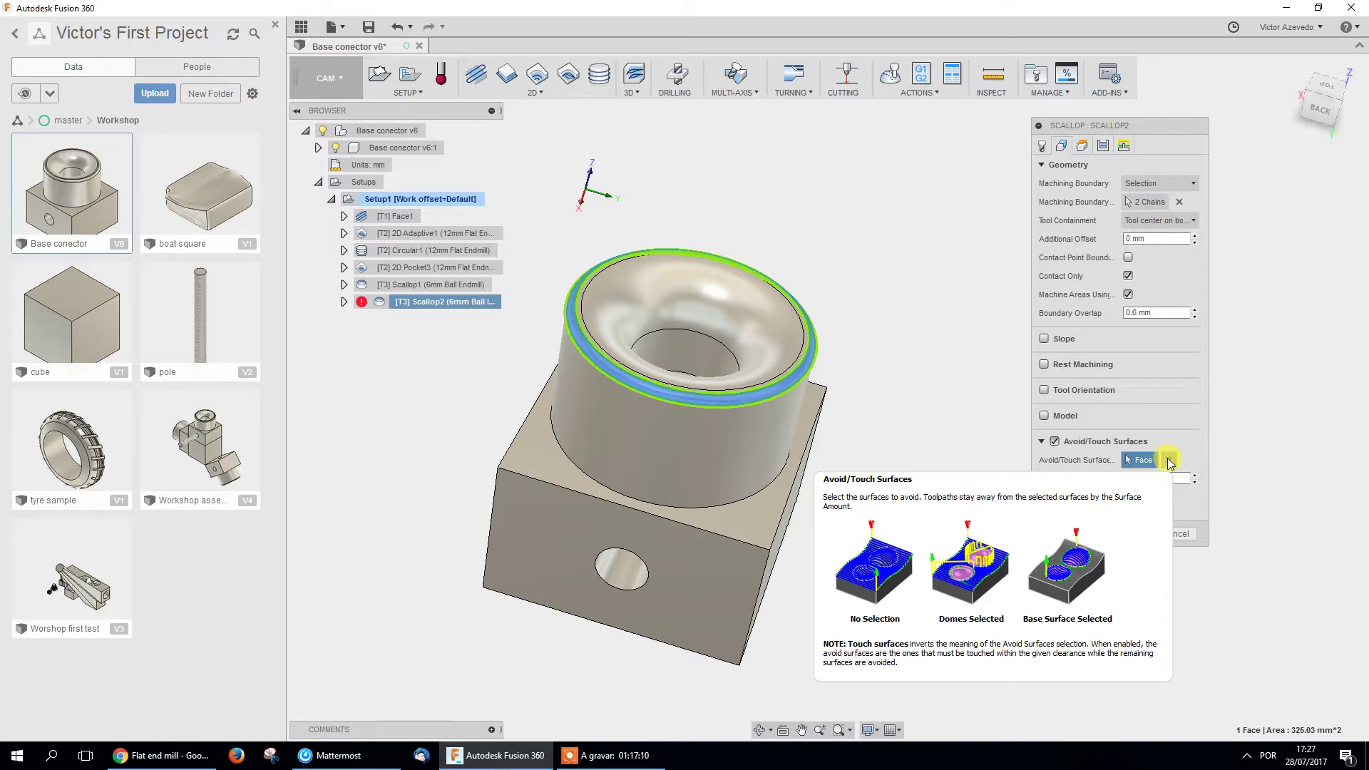
click(1118, 535)
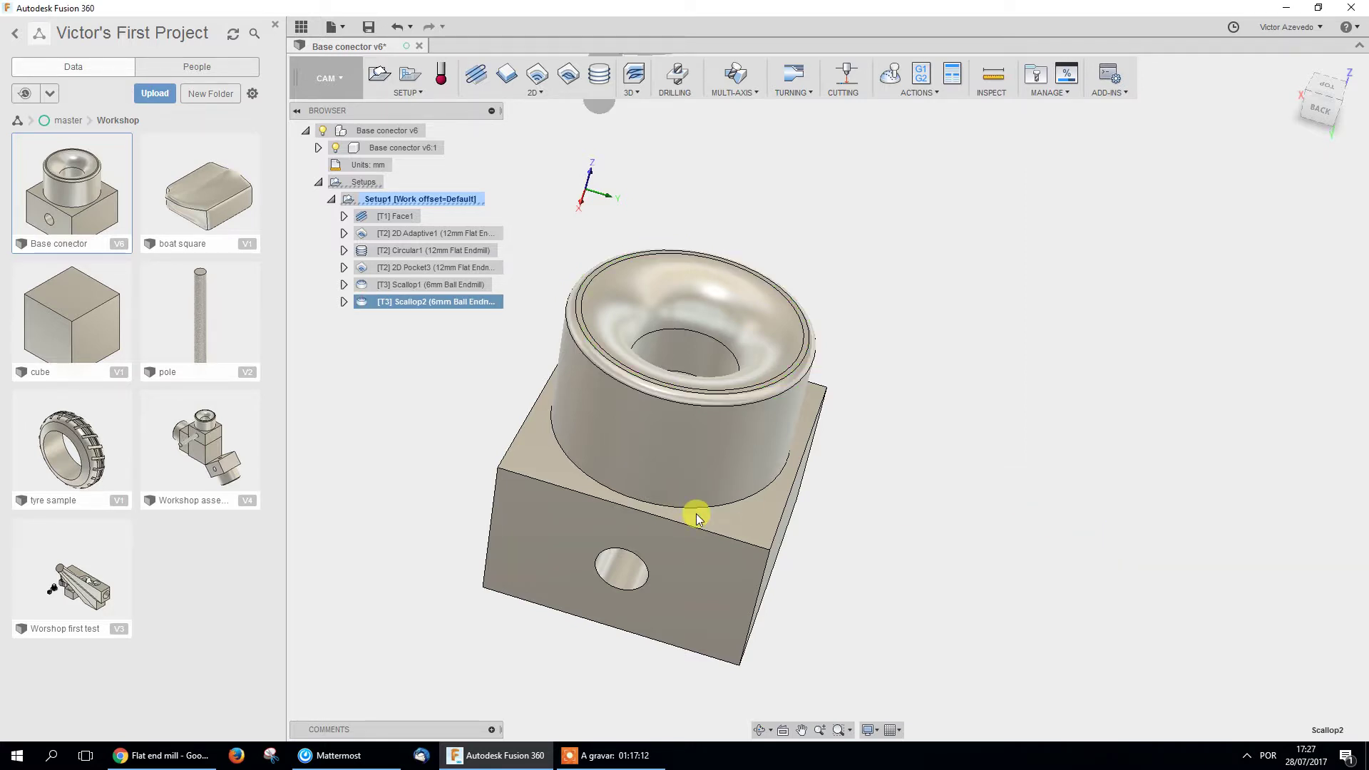
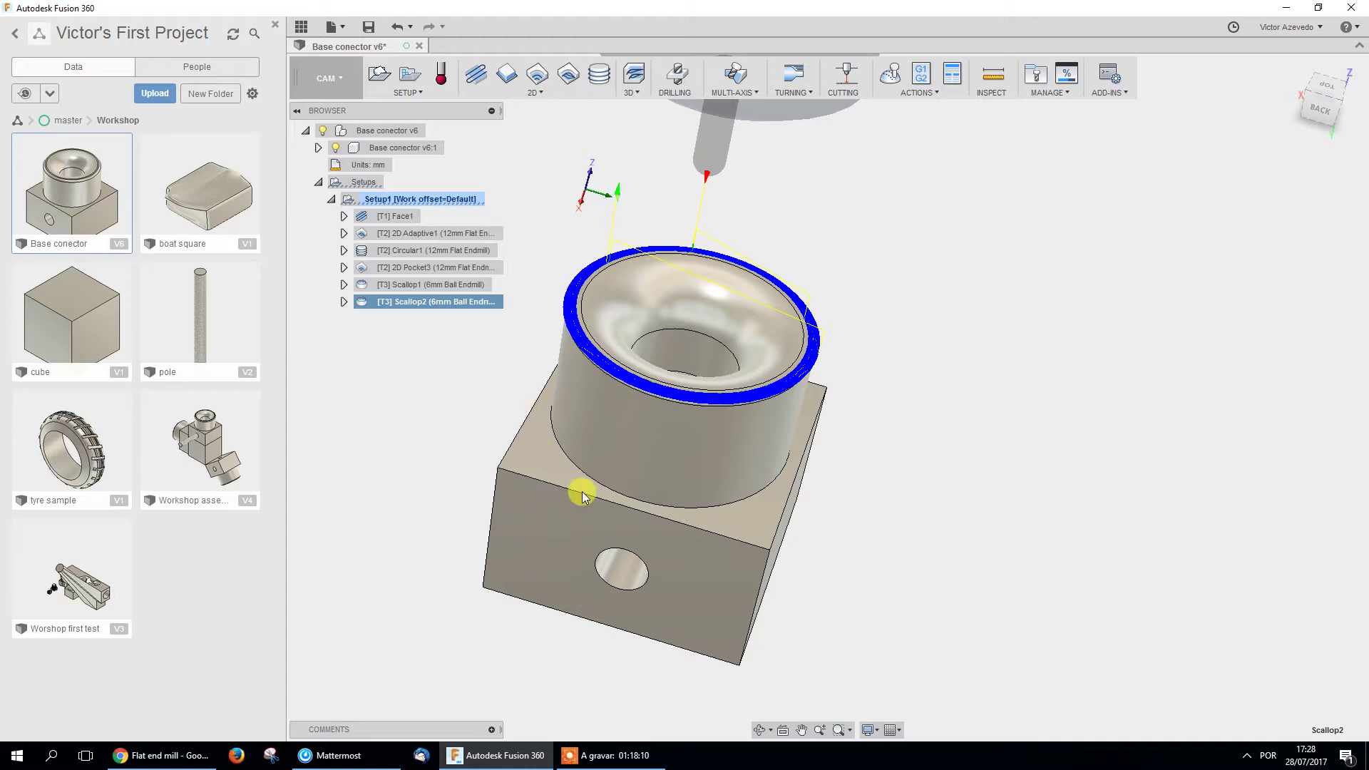
shift+middle_drag(639, 525, 535, 464)
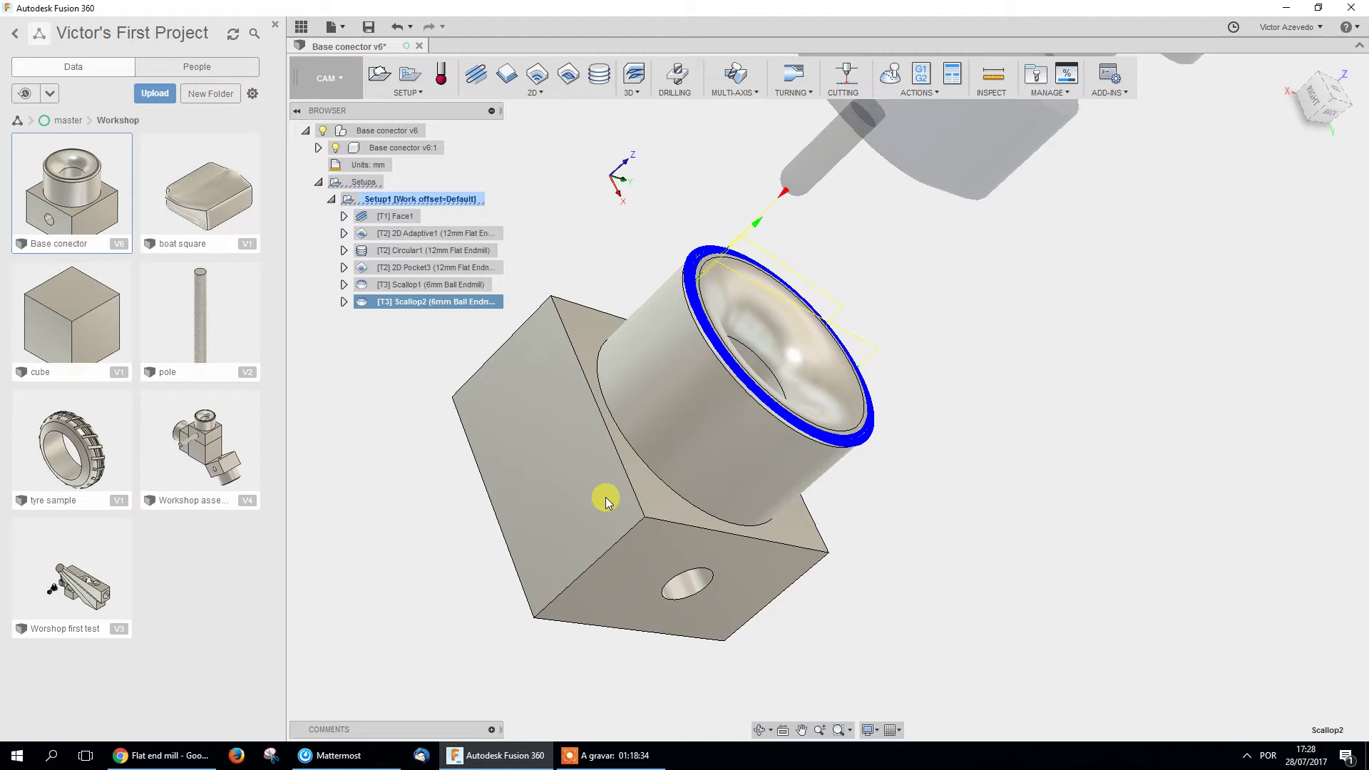
shift+middle_drag(529, 467, 446, 300)
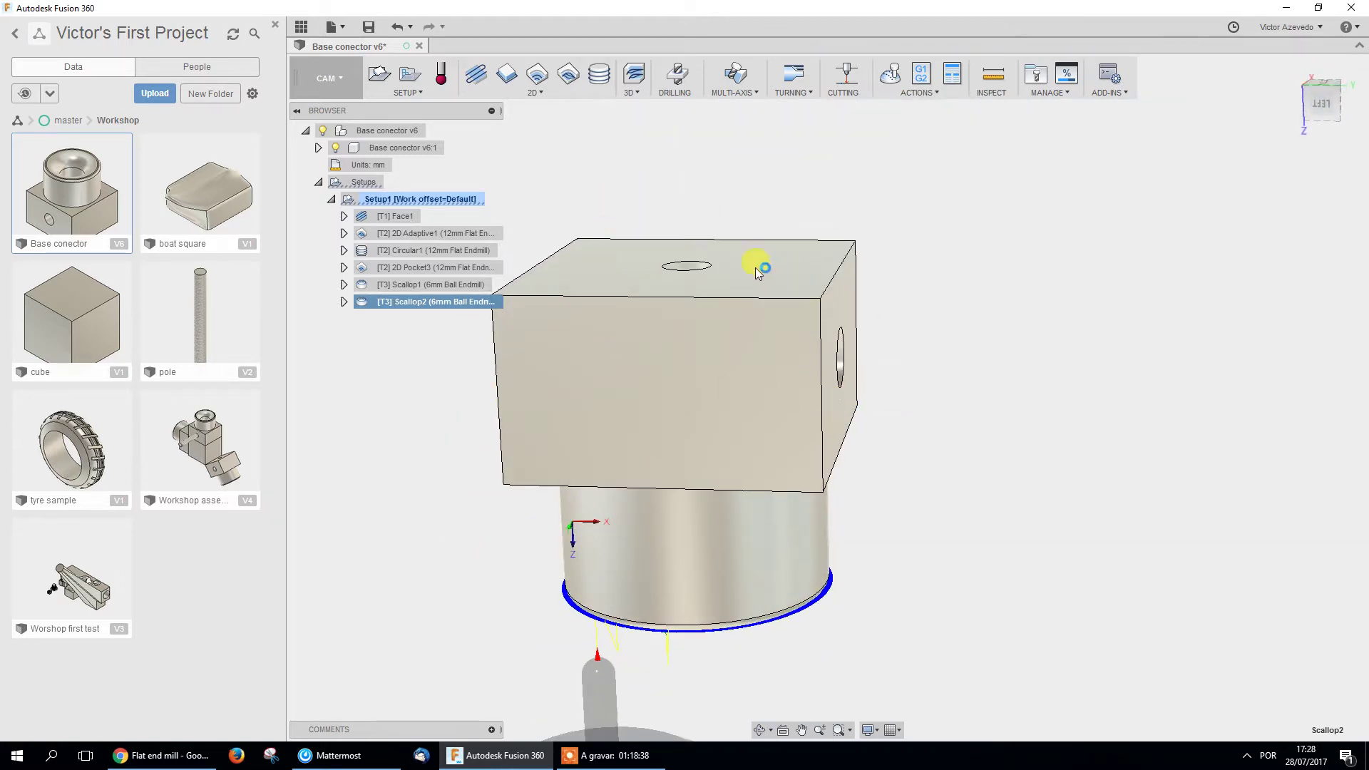
shift+middle_drag(667, 244, 524, 401)
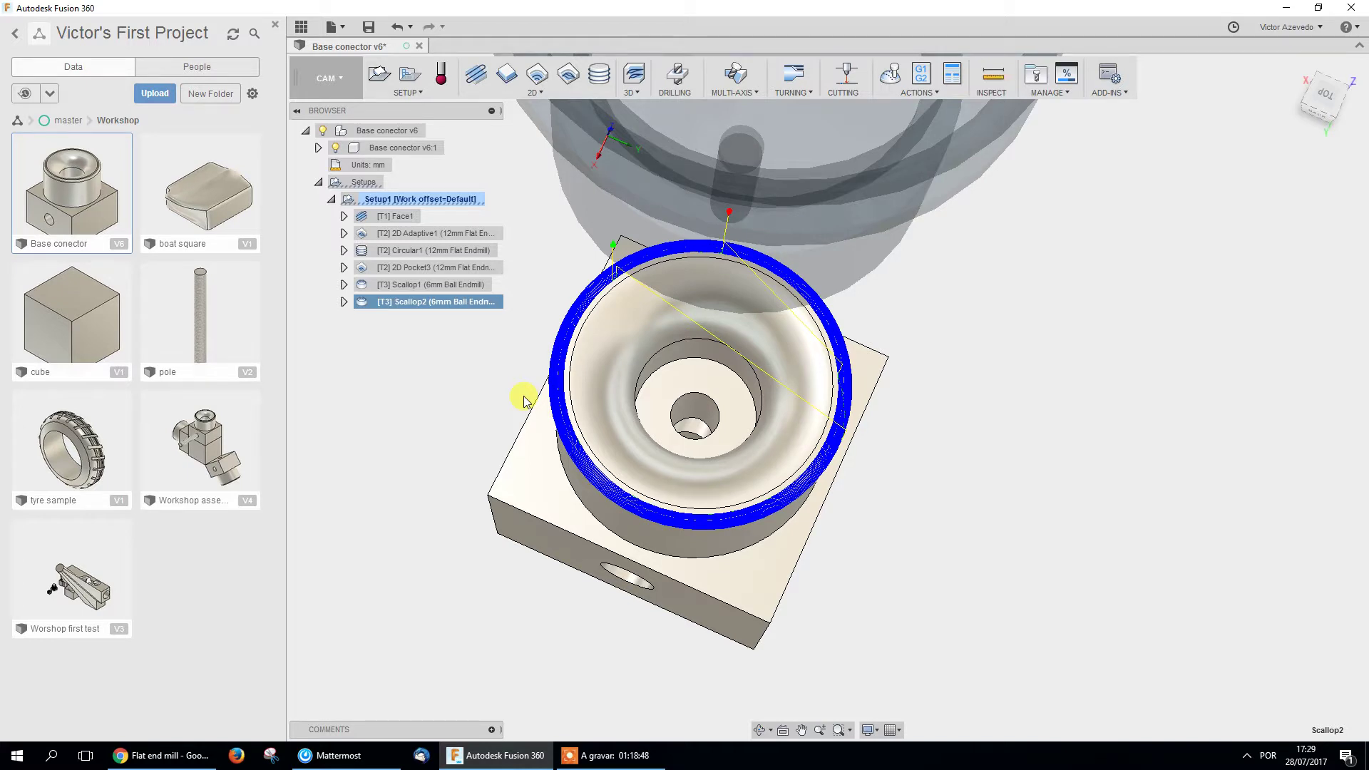
shift+middle_drag(710, 455, 758, 312)
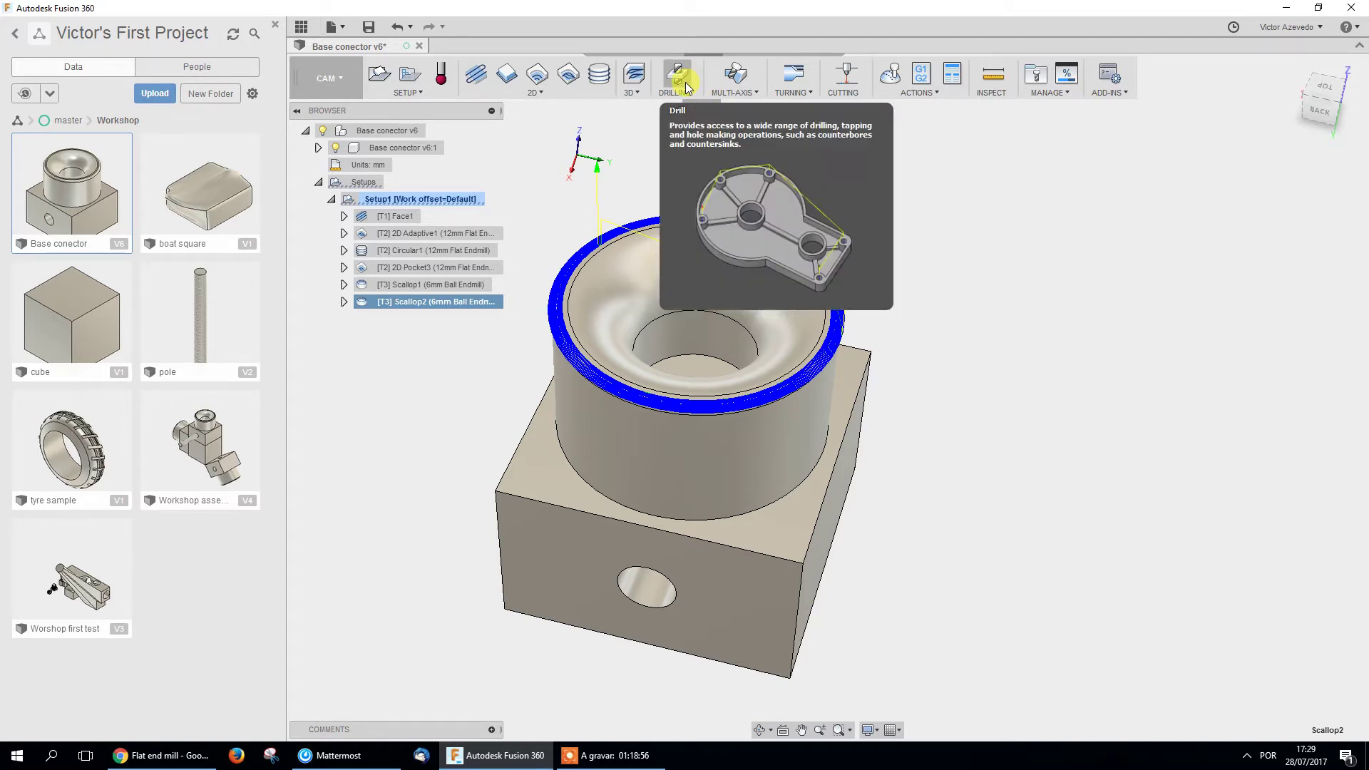
Reopen Scallop2 for editing and examine its boundary chains and the touch-surface face on the rounded rim.
shift+middle_drag(708, 386, 549, 346)
scroll(742, 425, up, 3)
right_click(468, 304)
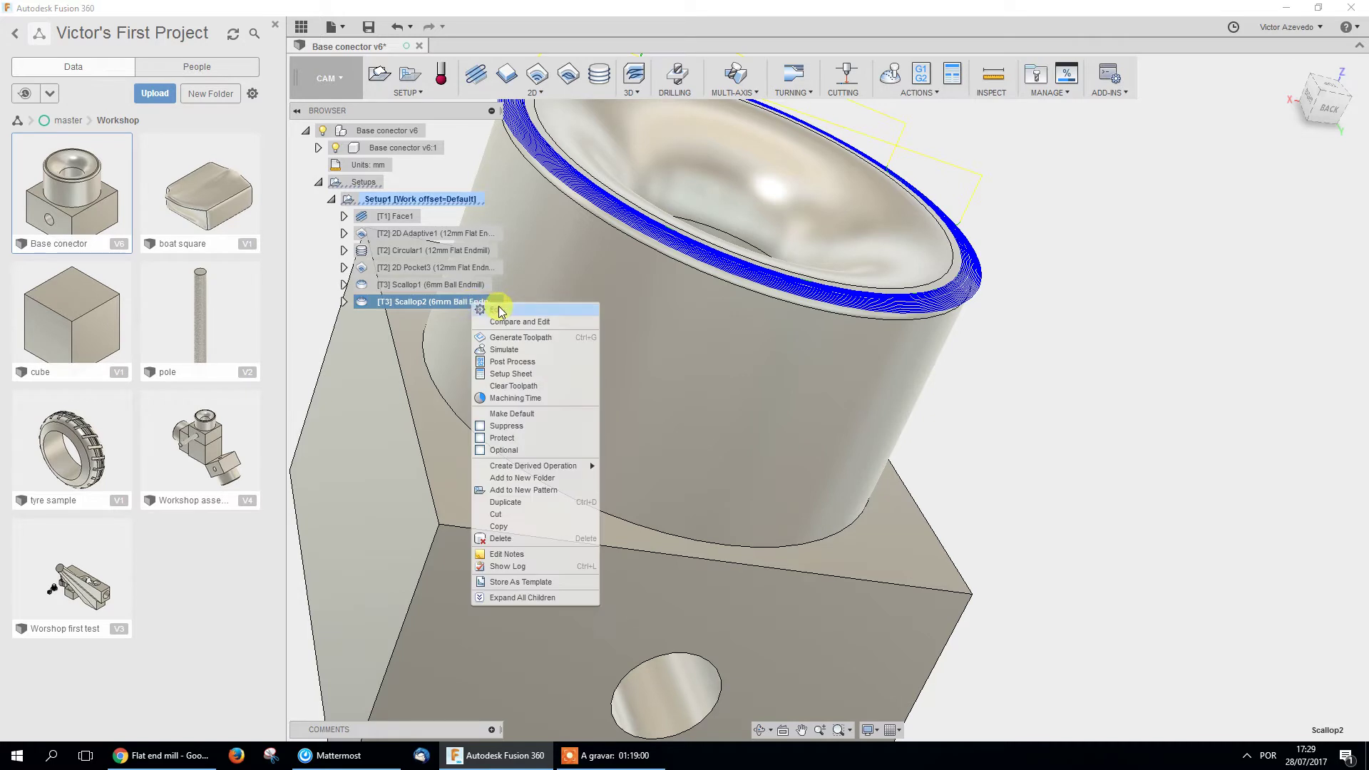
click(499, 312)
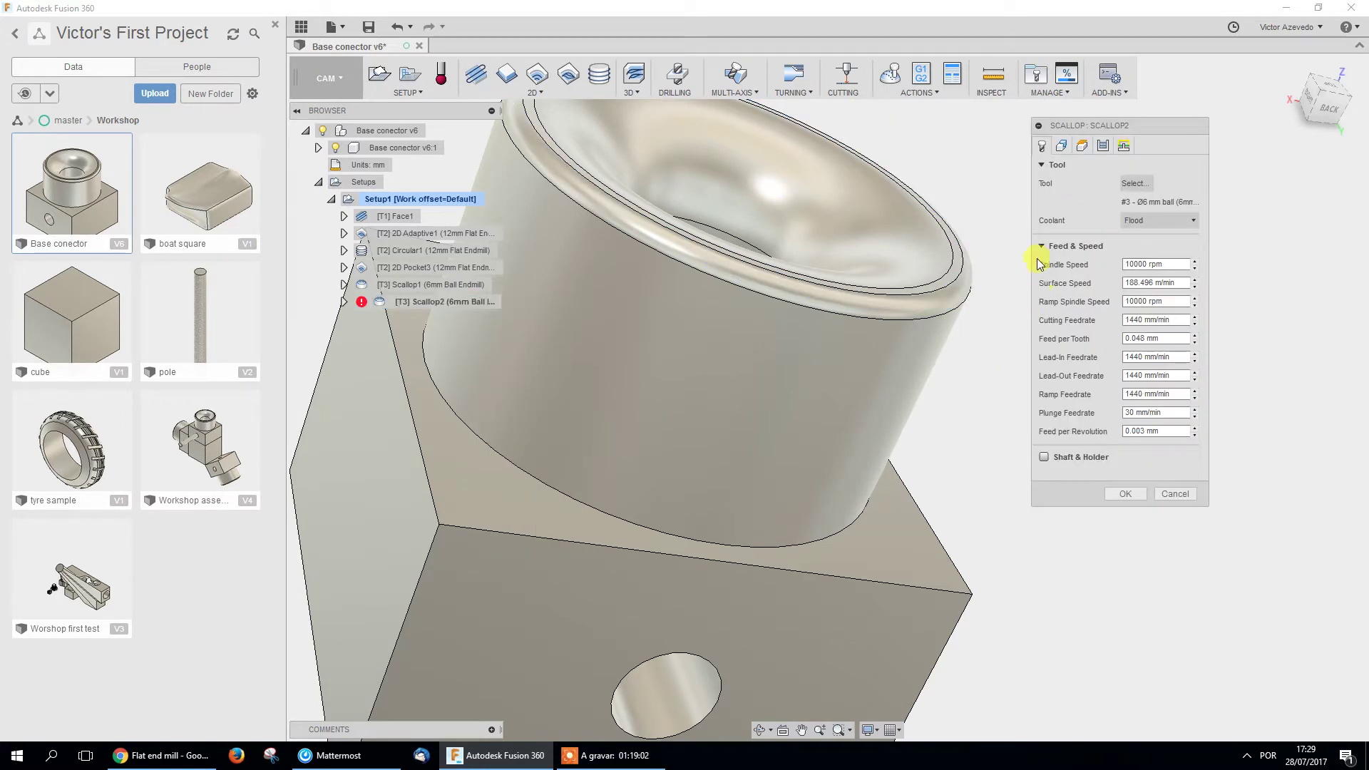
click(1063, 146)
shift+middle_drag(935, 358, 821, 471)
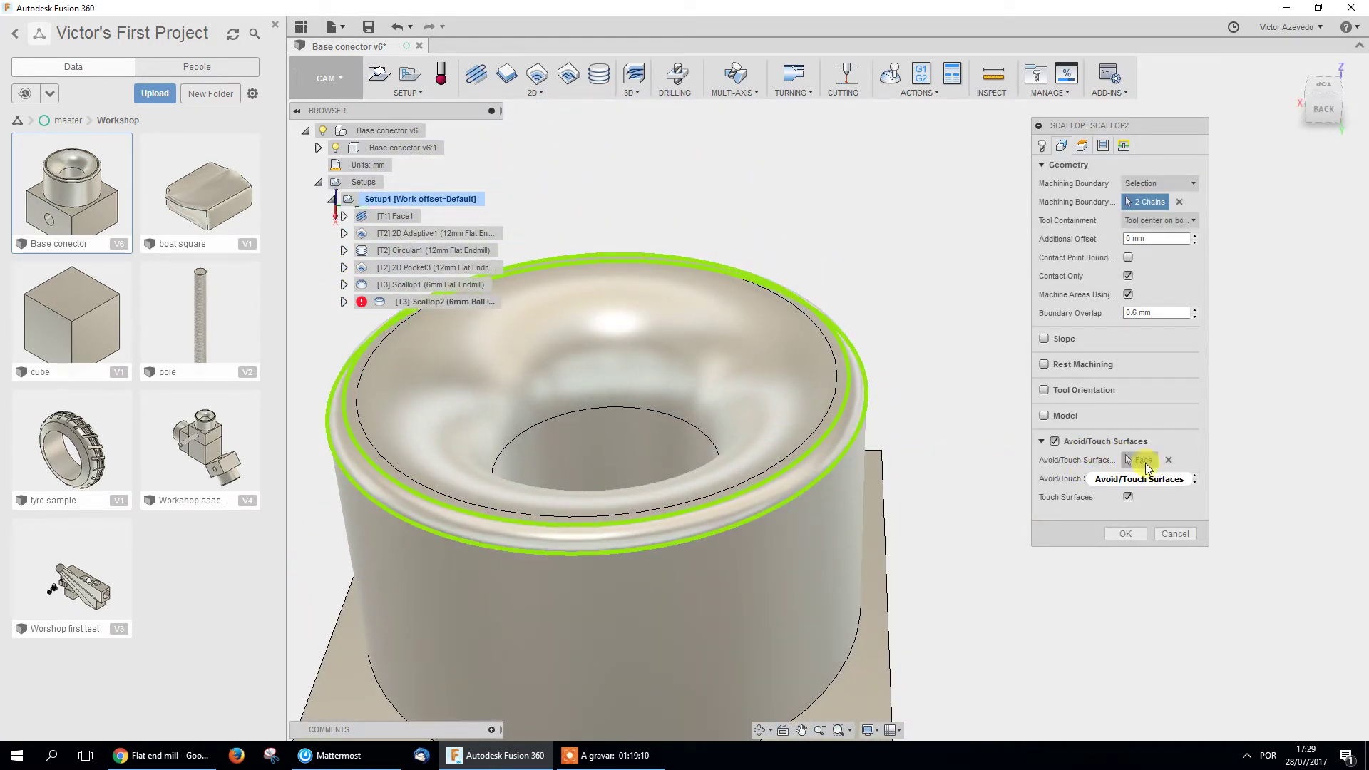
click(1144, 460)
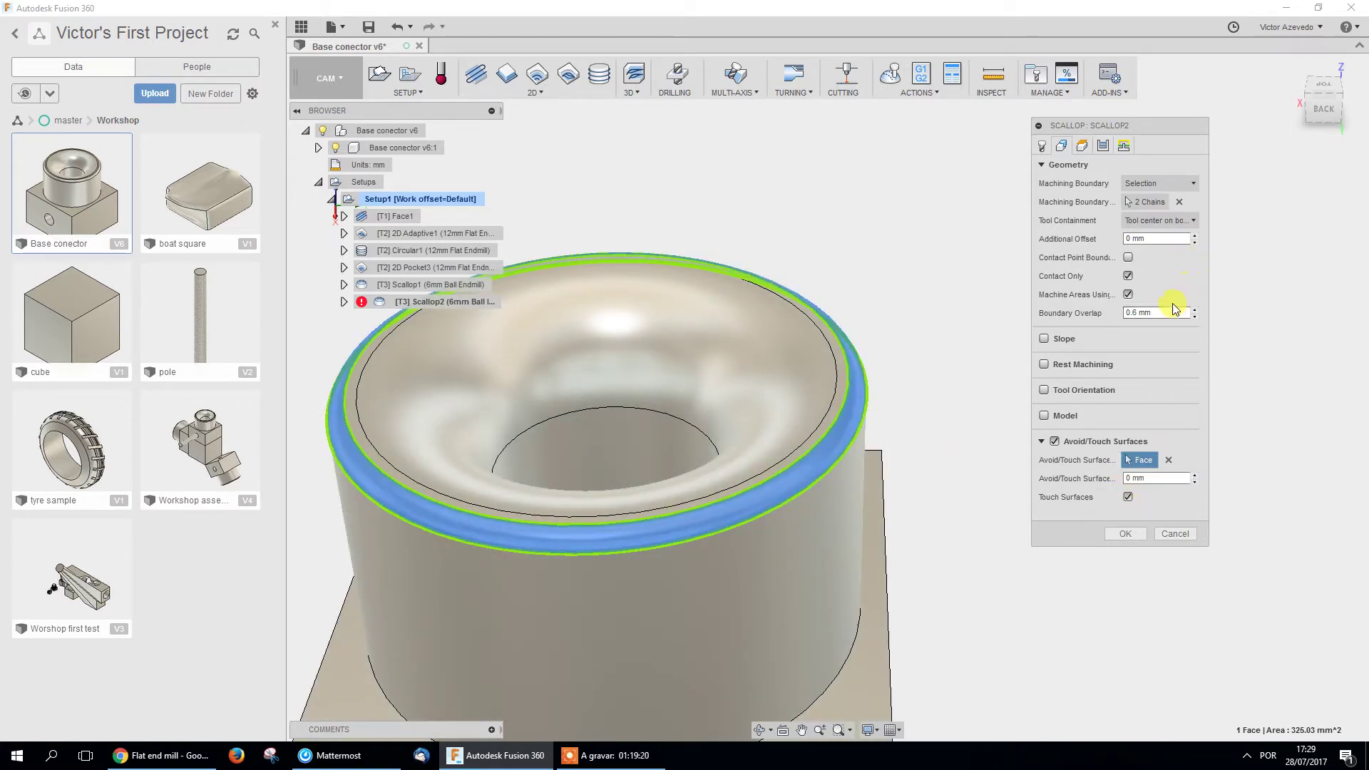
Review Scallop2's pass settings, including stepover and direction, and its linking settings, and accept the operation.
click(1103, 147)
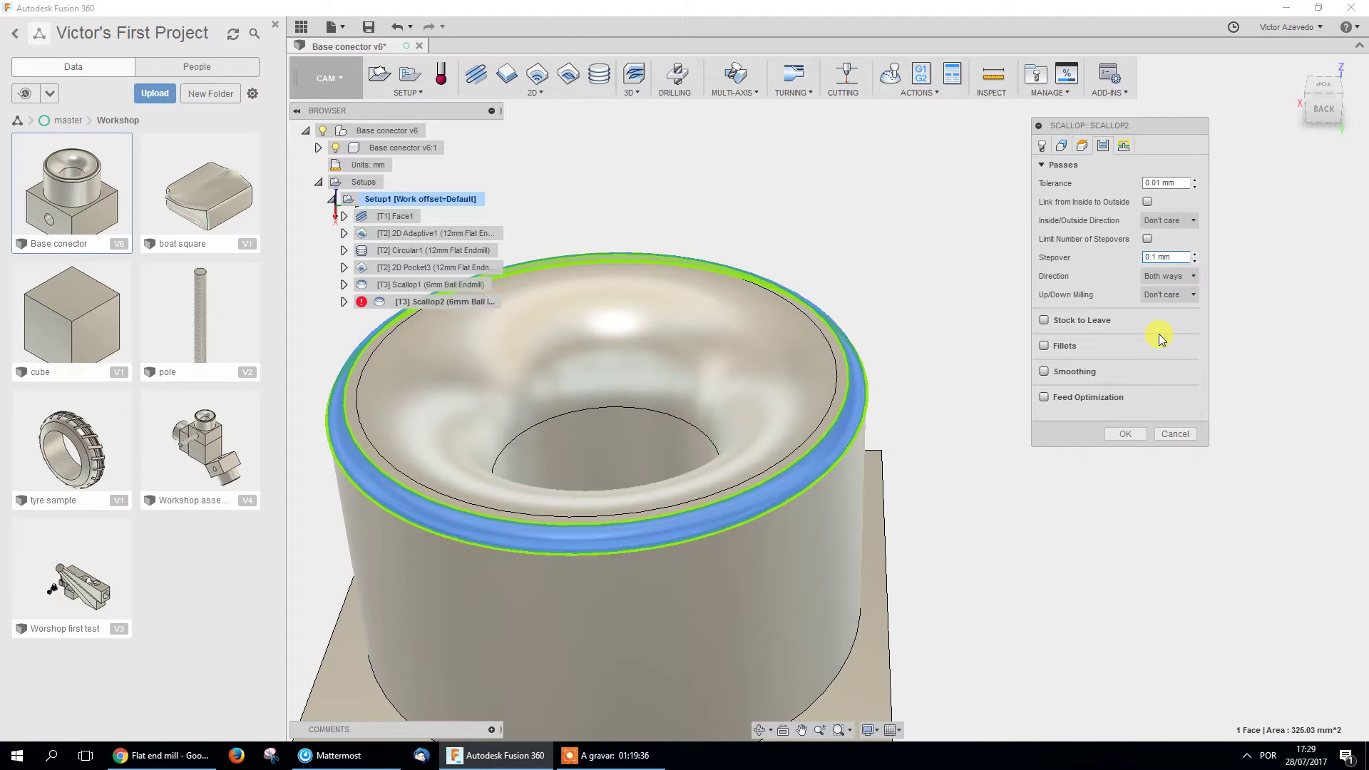
double_click(1170, 257)
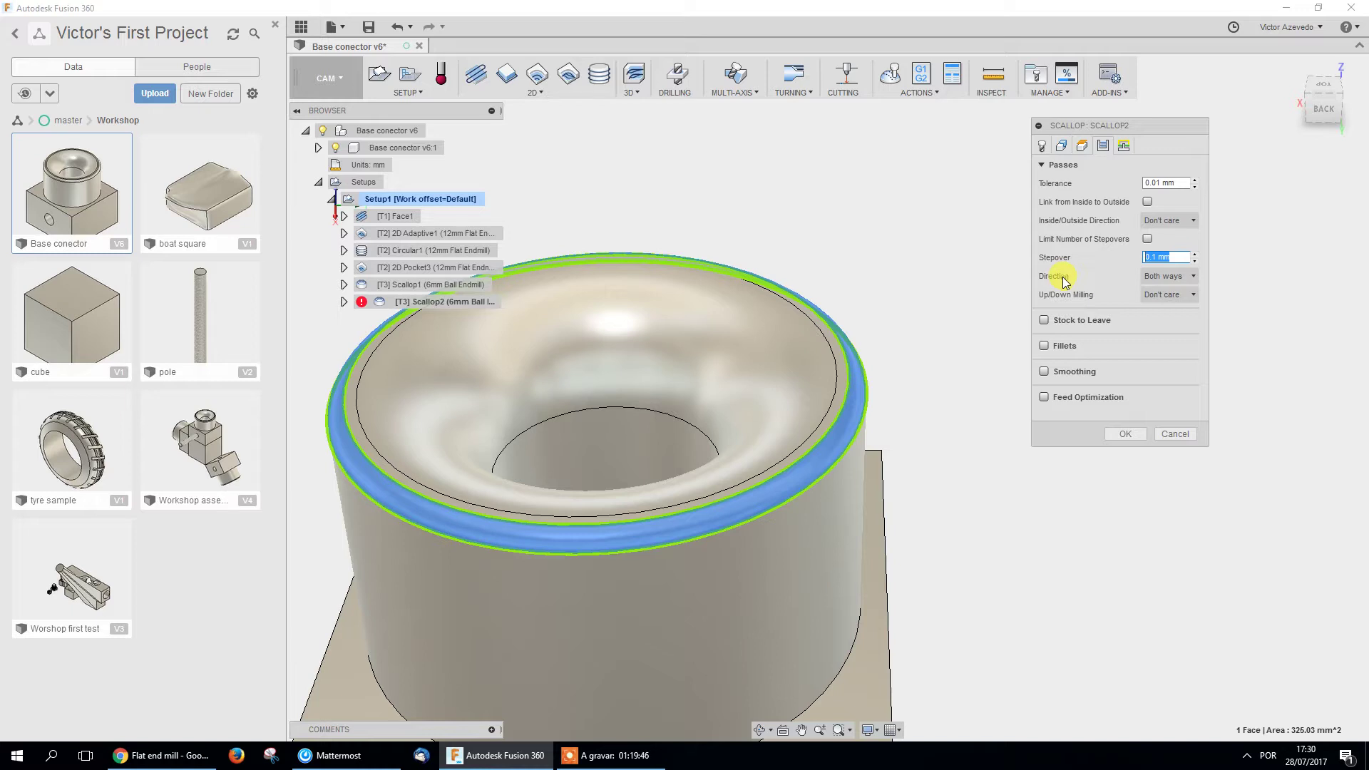
mouse_move(1167, 279)
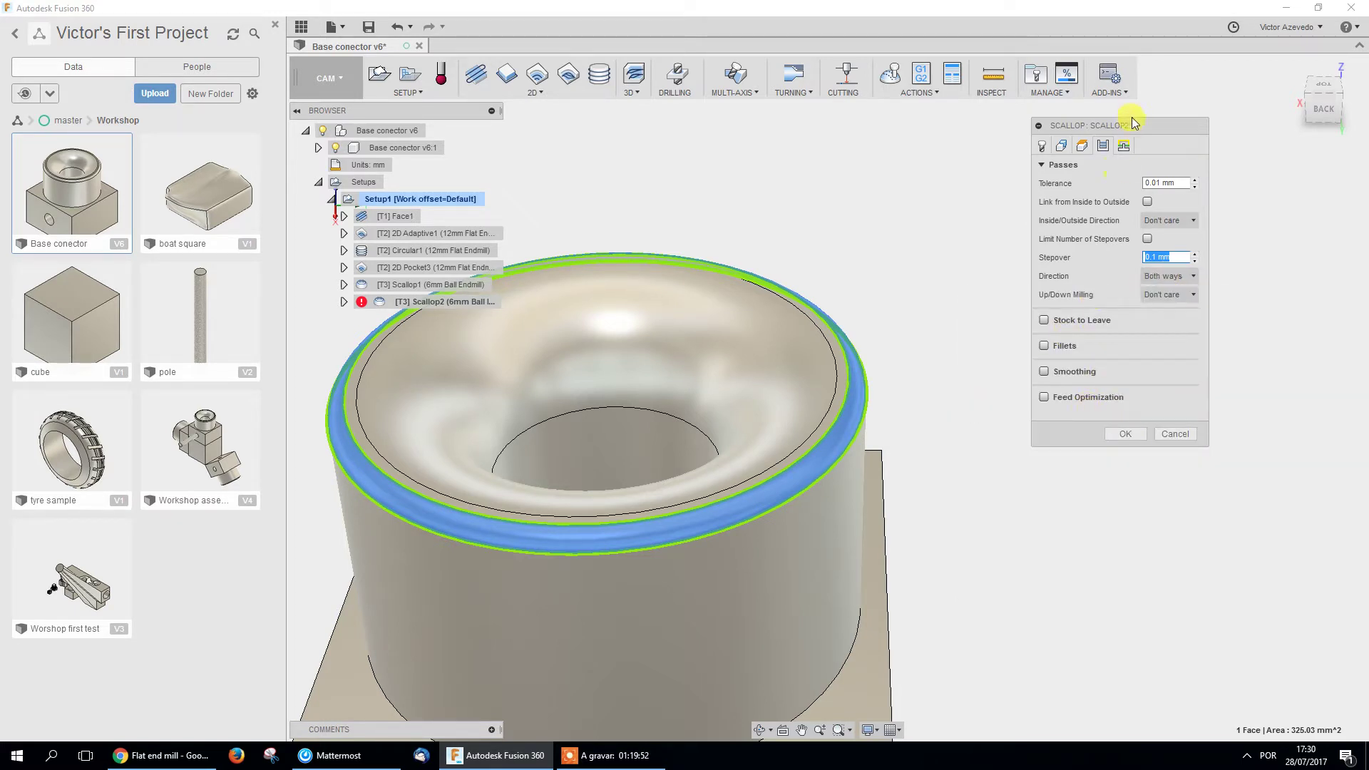
click(1126, 147)
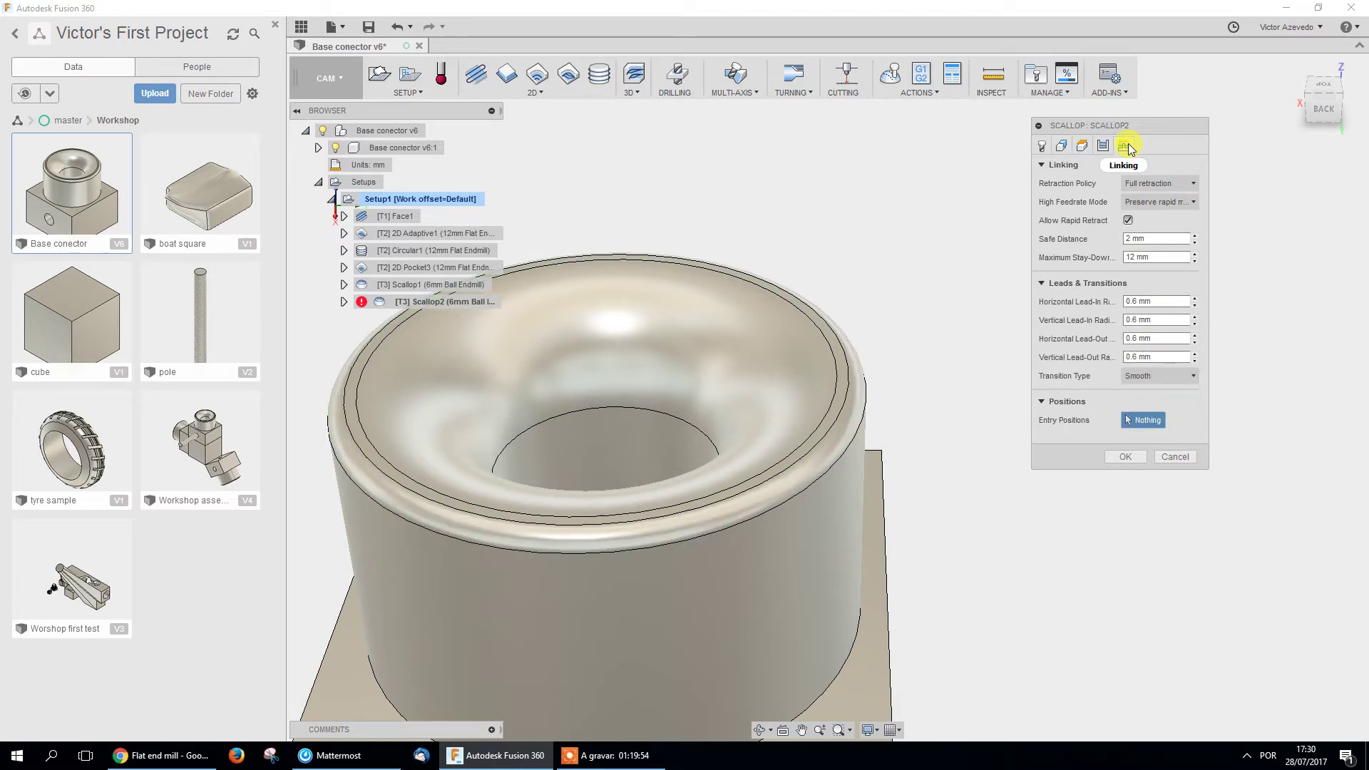
click(1129, 456)
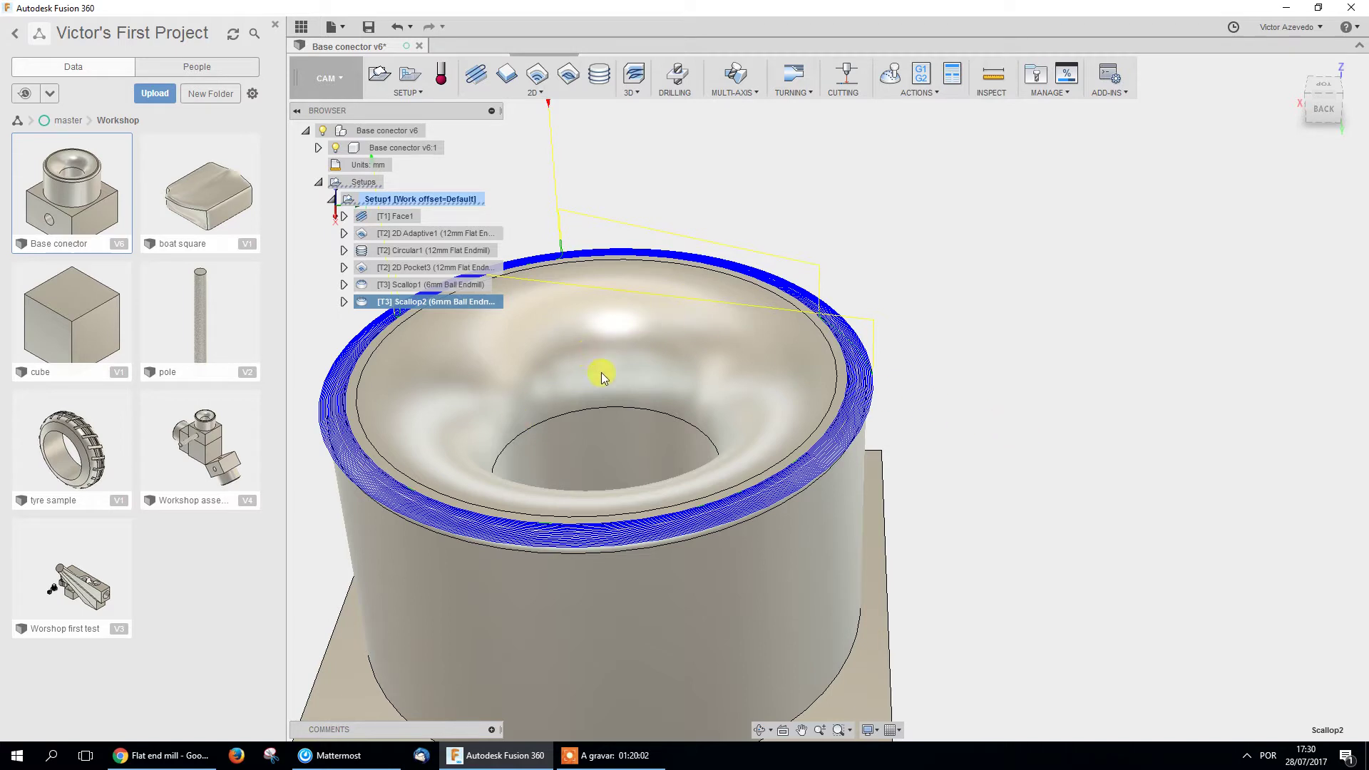
mouse_move(607, 349)
middle_down()
mouse_move(623, 321)
mouse_move(623, 370)
mouse_move(625, 349)
middle_up()
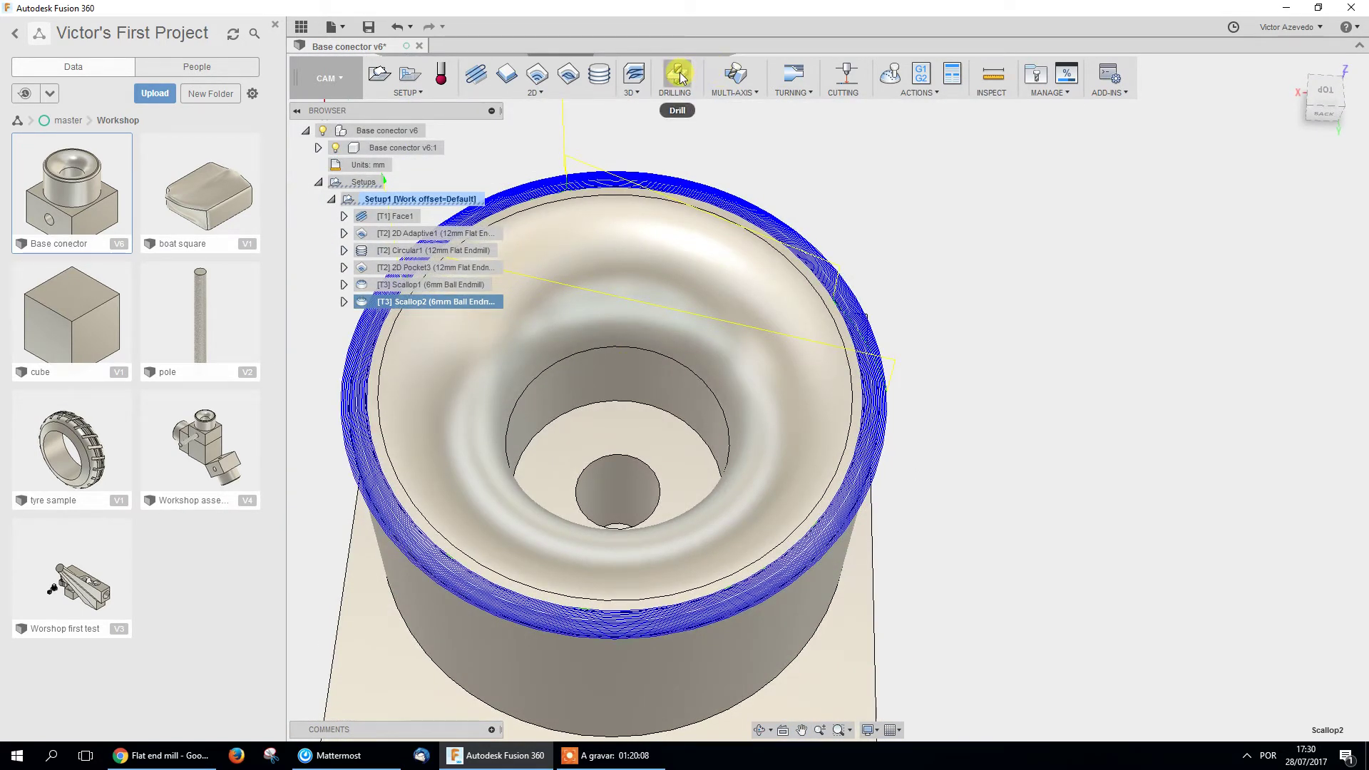
Check Scallop2's passes, boundary overlap and Avoid/Touch Surfaces settings once more and accept the operation.
right_click(467, 301)
click(506, 309)
click(1103, 147)
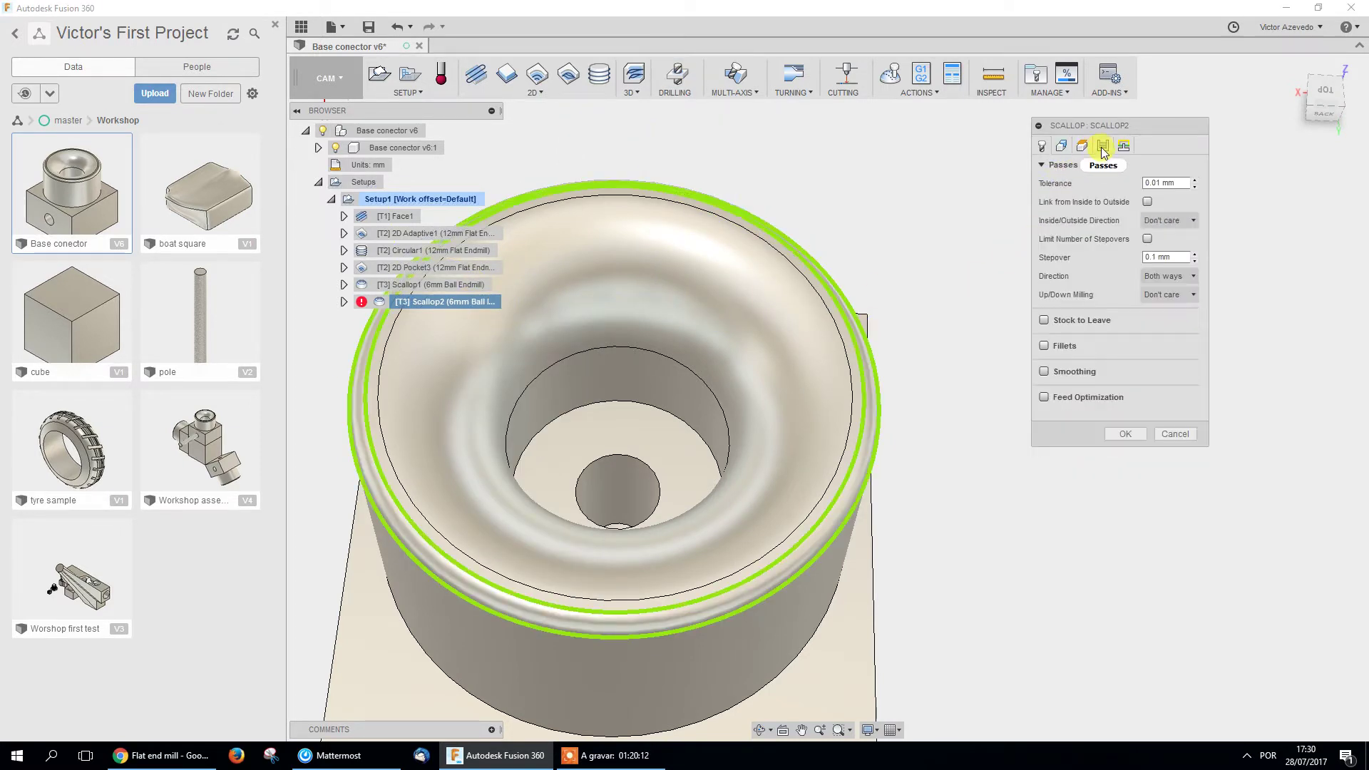
click(1064, 147)
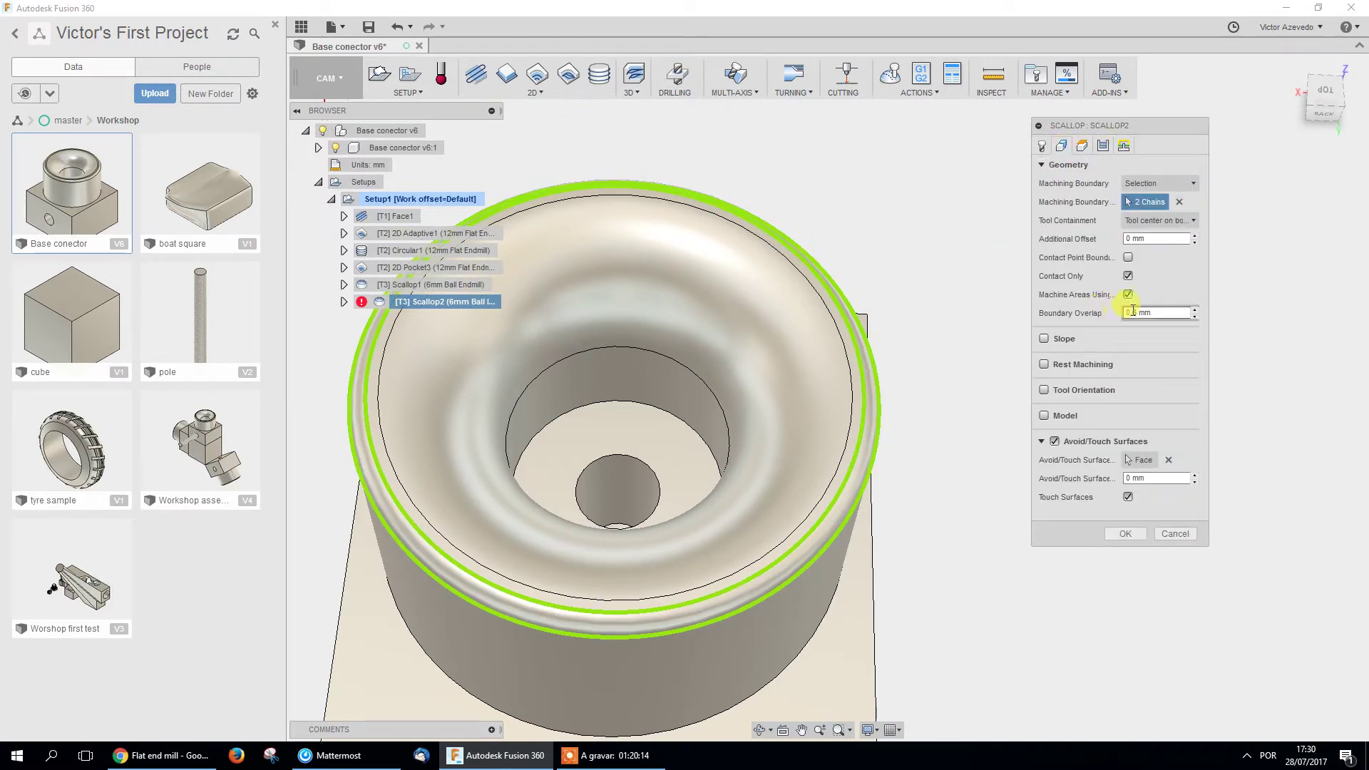
mouse_move(1176, 314)
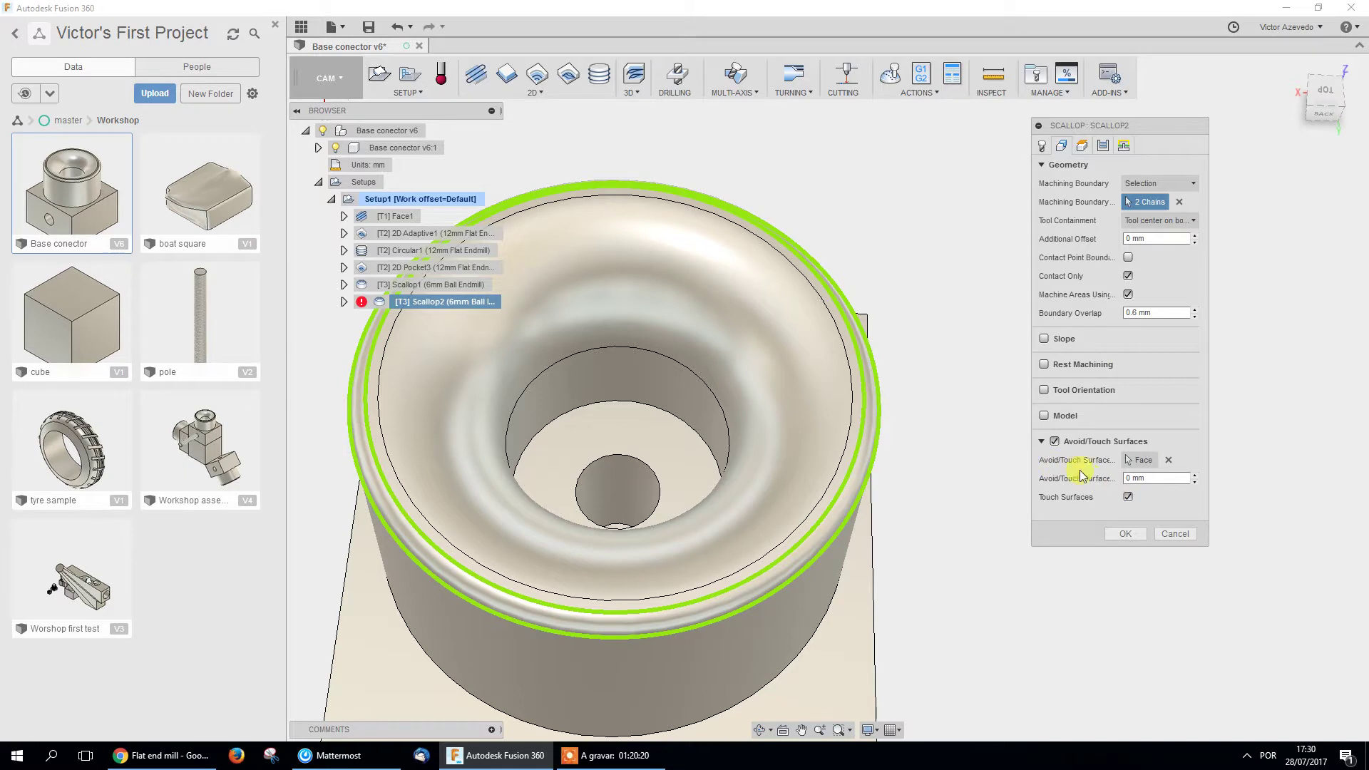
click(1134, 533)
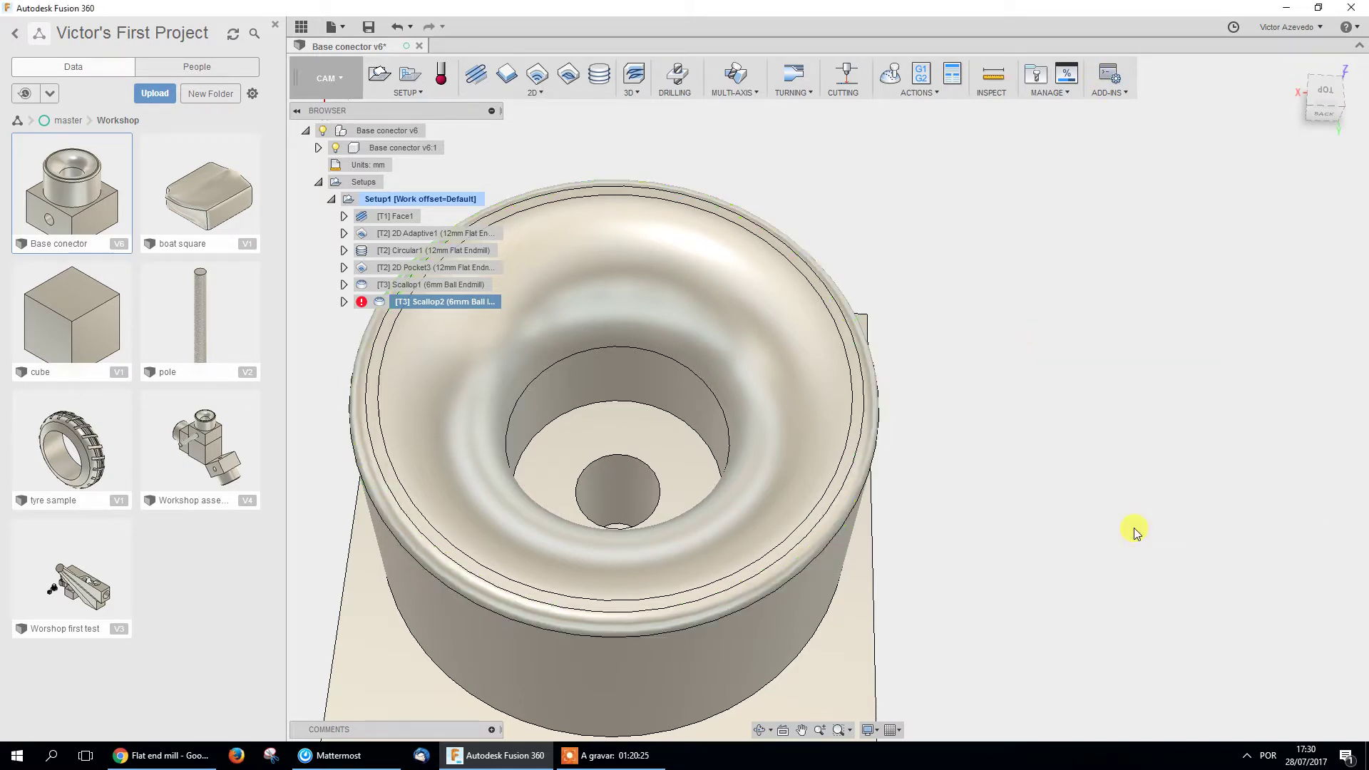
Start a Drill operation and filter the tool library to center drills only.
click(680, 73)
click(1144, 185)
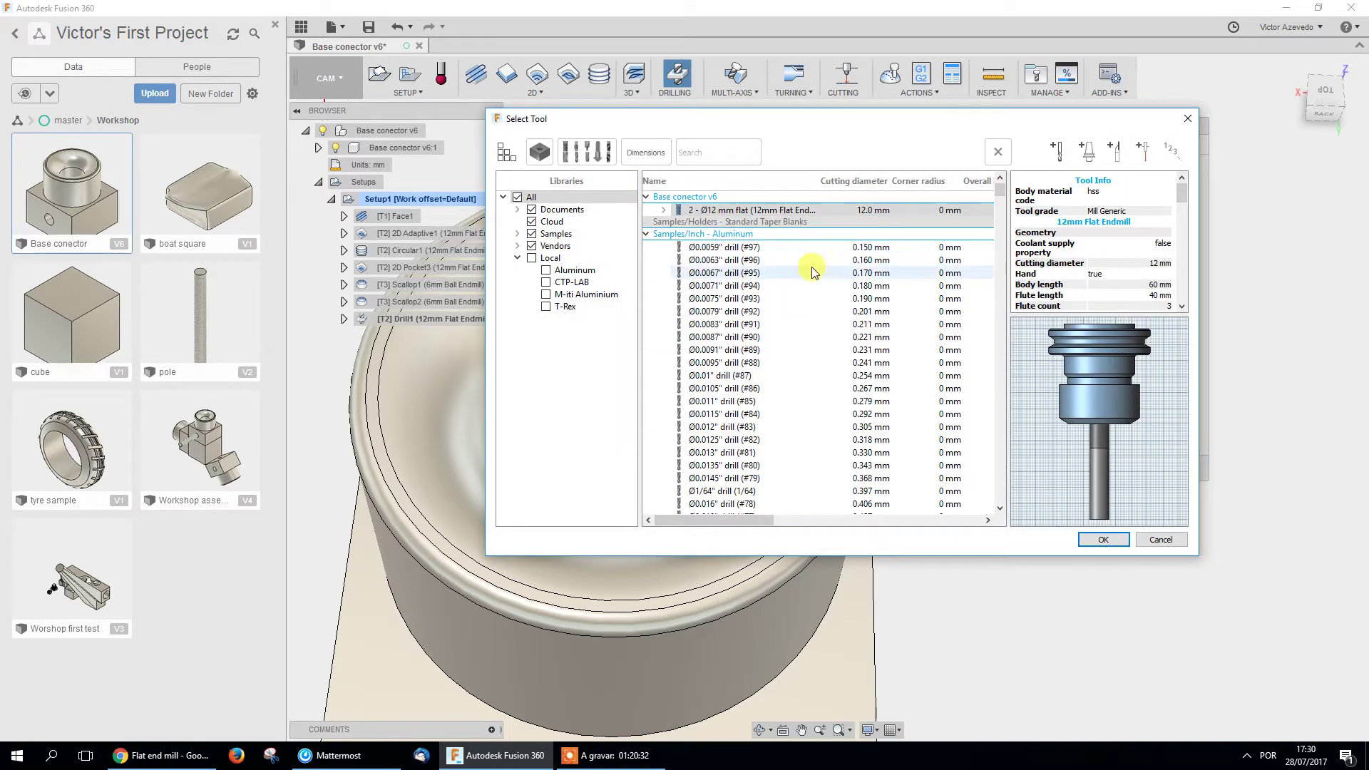
click(548, 158)
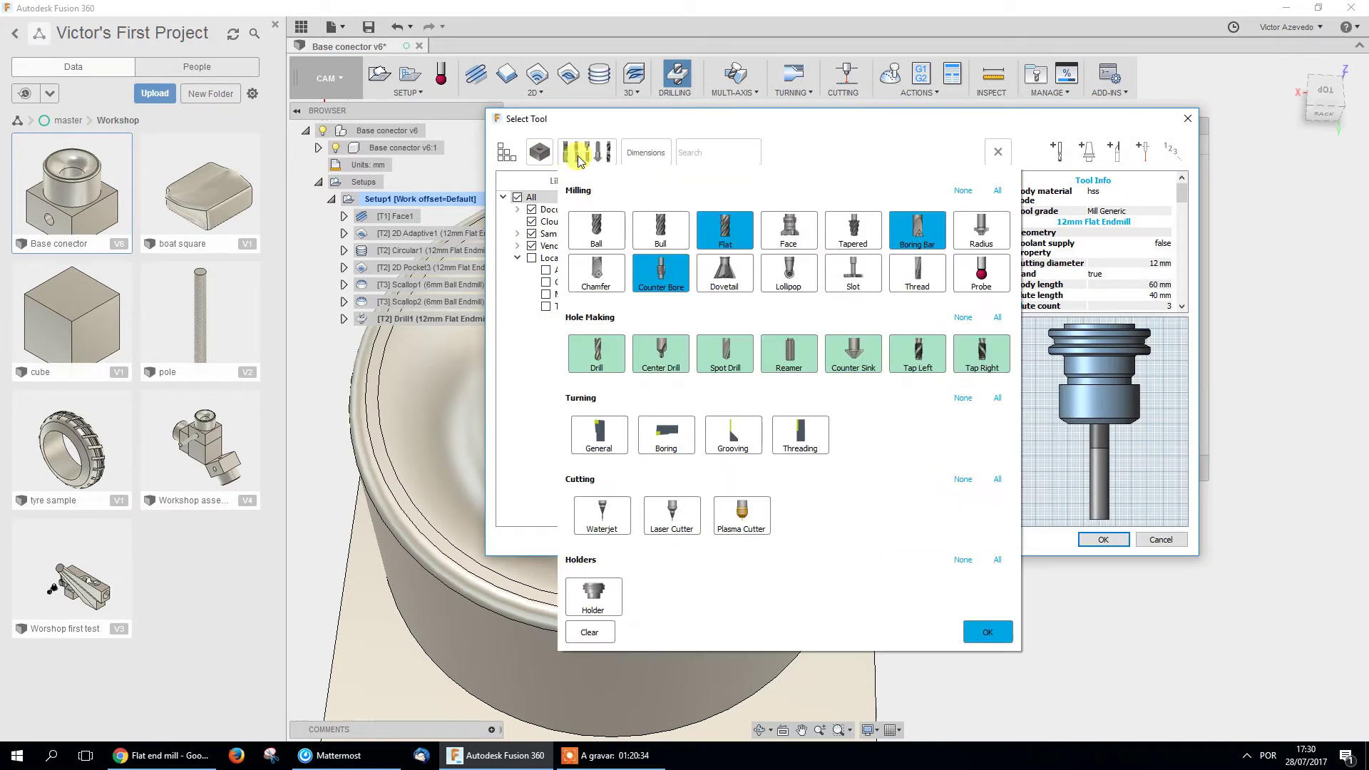
click(661, 274)
click(724, 230)
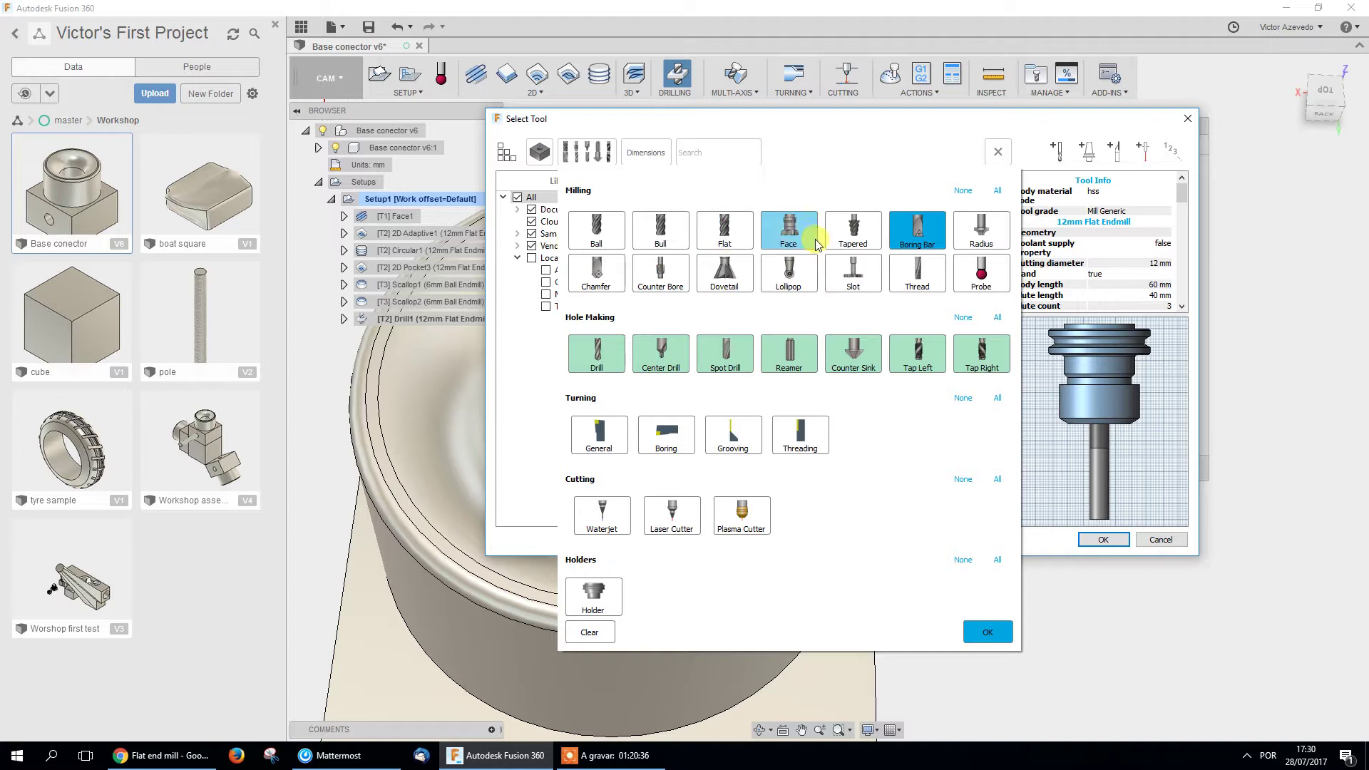
click(917, 229)
click(982, 353)
click(937, 360)
click(847, 364)
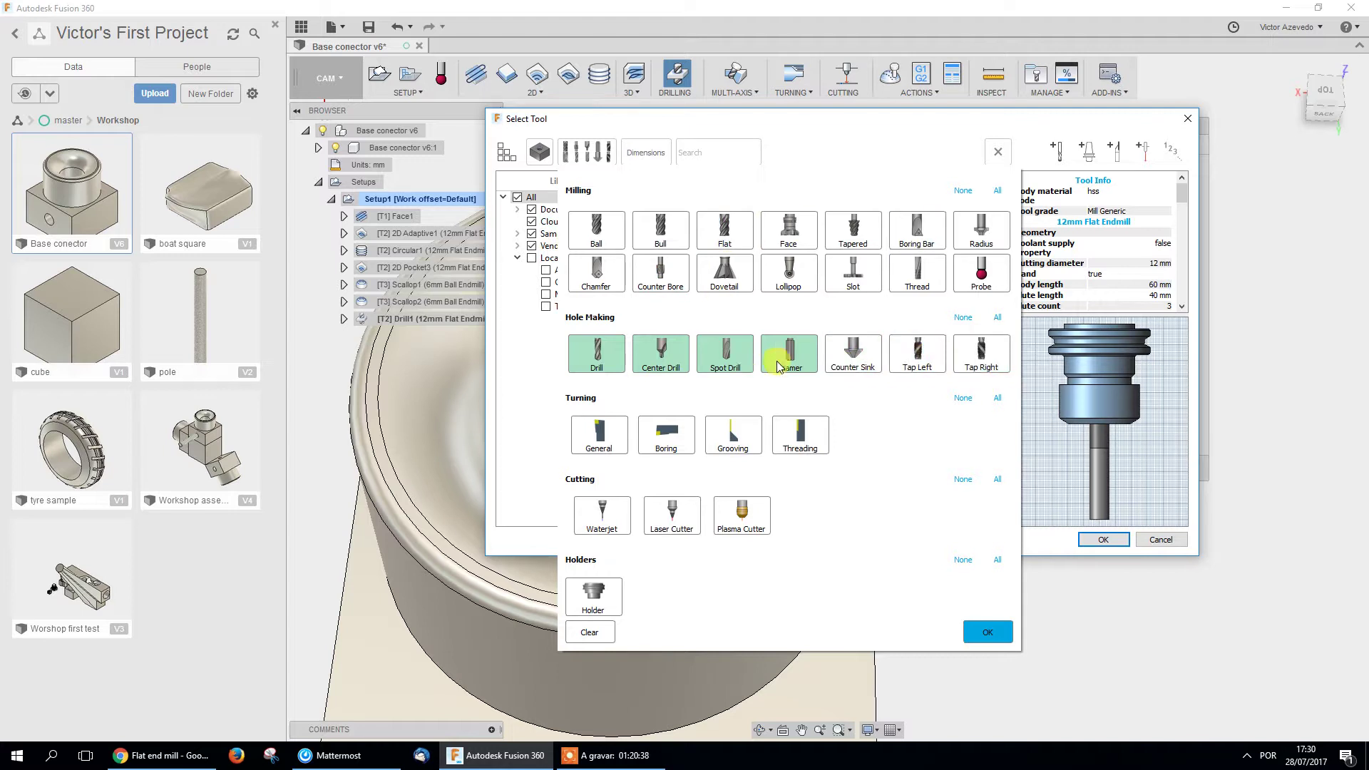
click(781, 360)
click(716, 354)
click(597, 353)
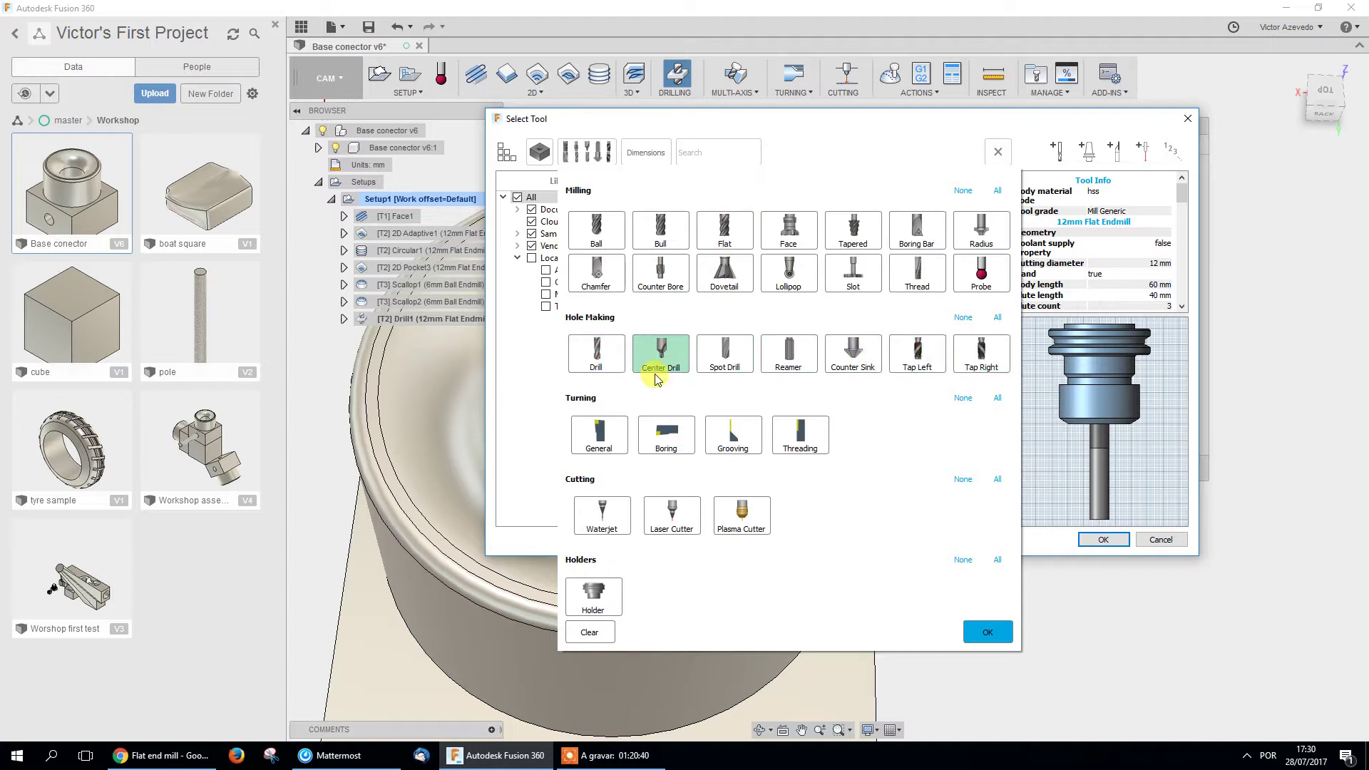
click(988, 632)
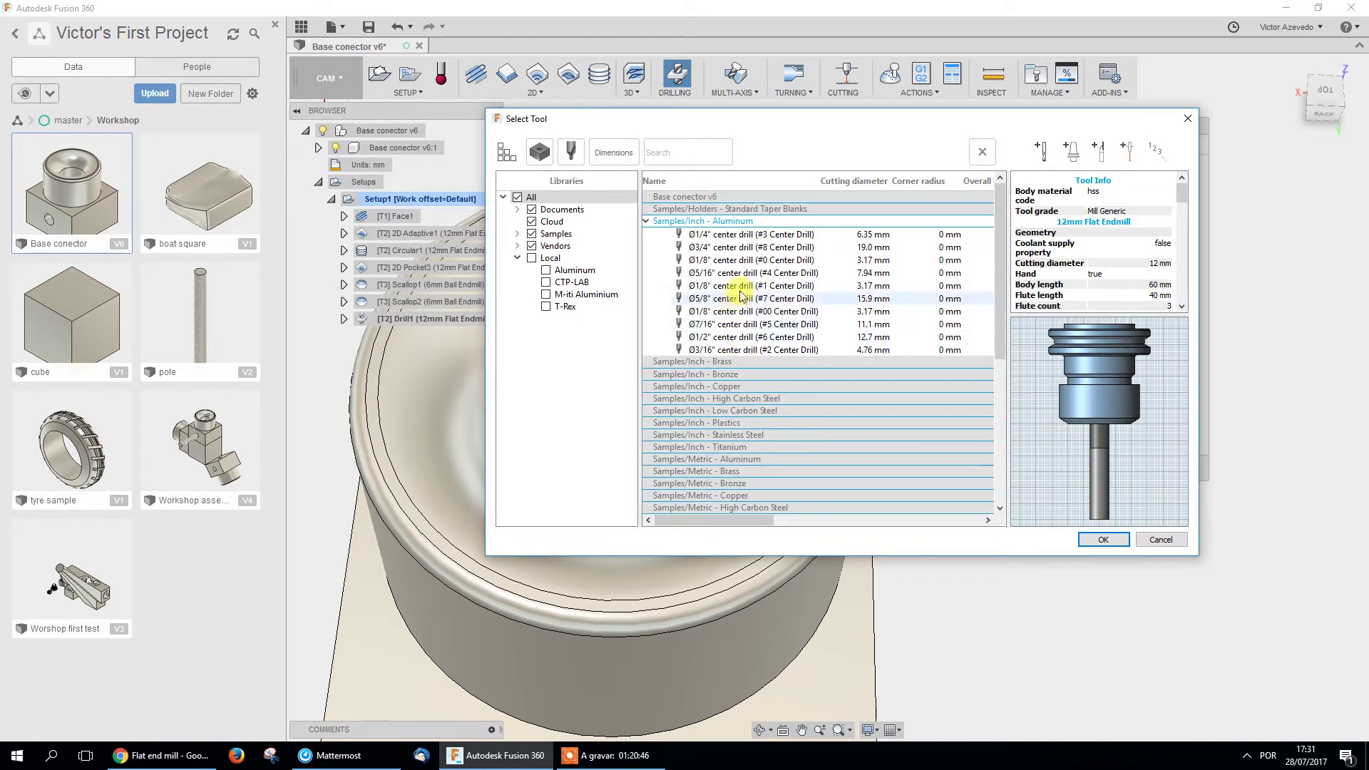
Assign the Ø1/8" #0 center drill from the inch aluminum samples and view the operation's hole geometry settings.
click(765, 235)
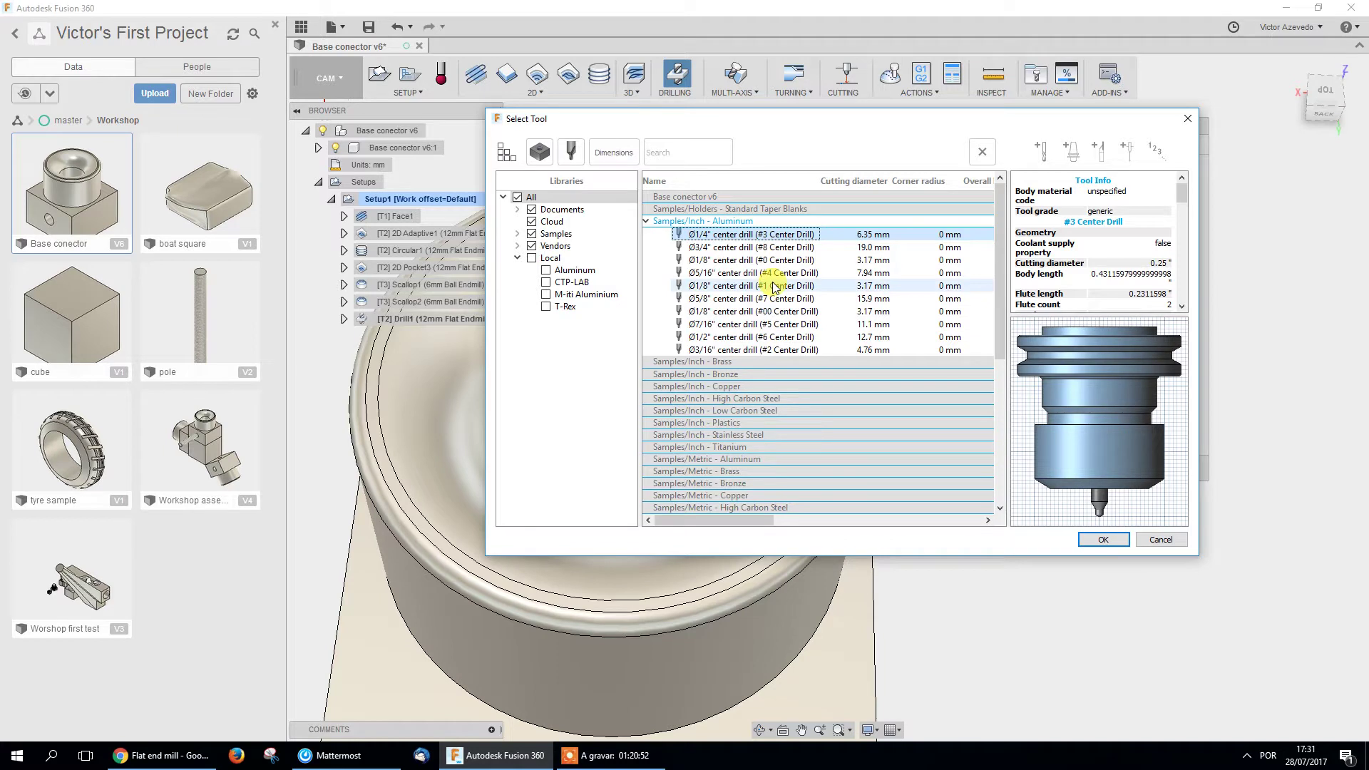
click(758, 261)
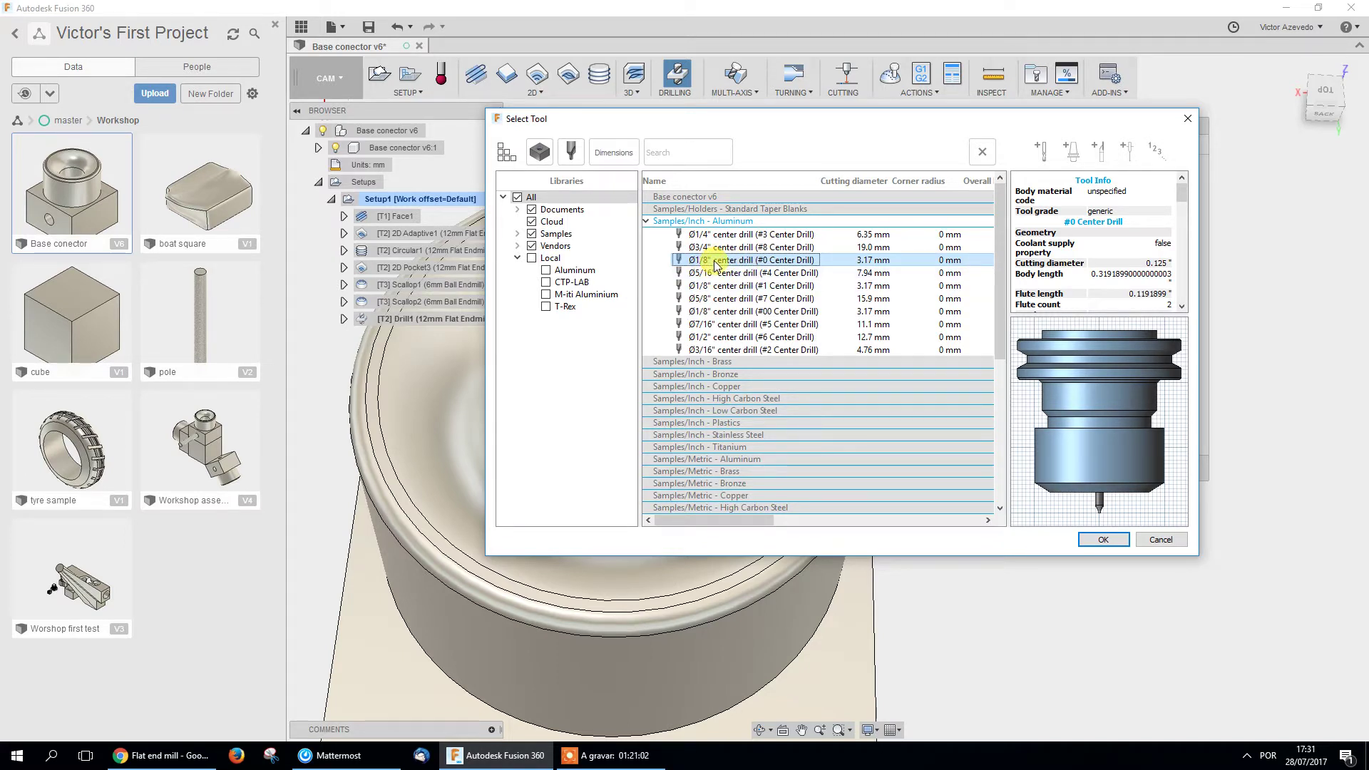
click(1104, 540)
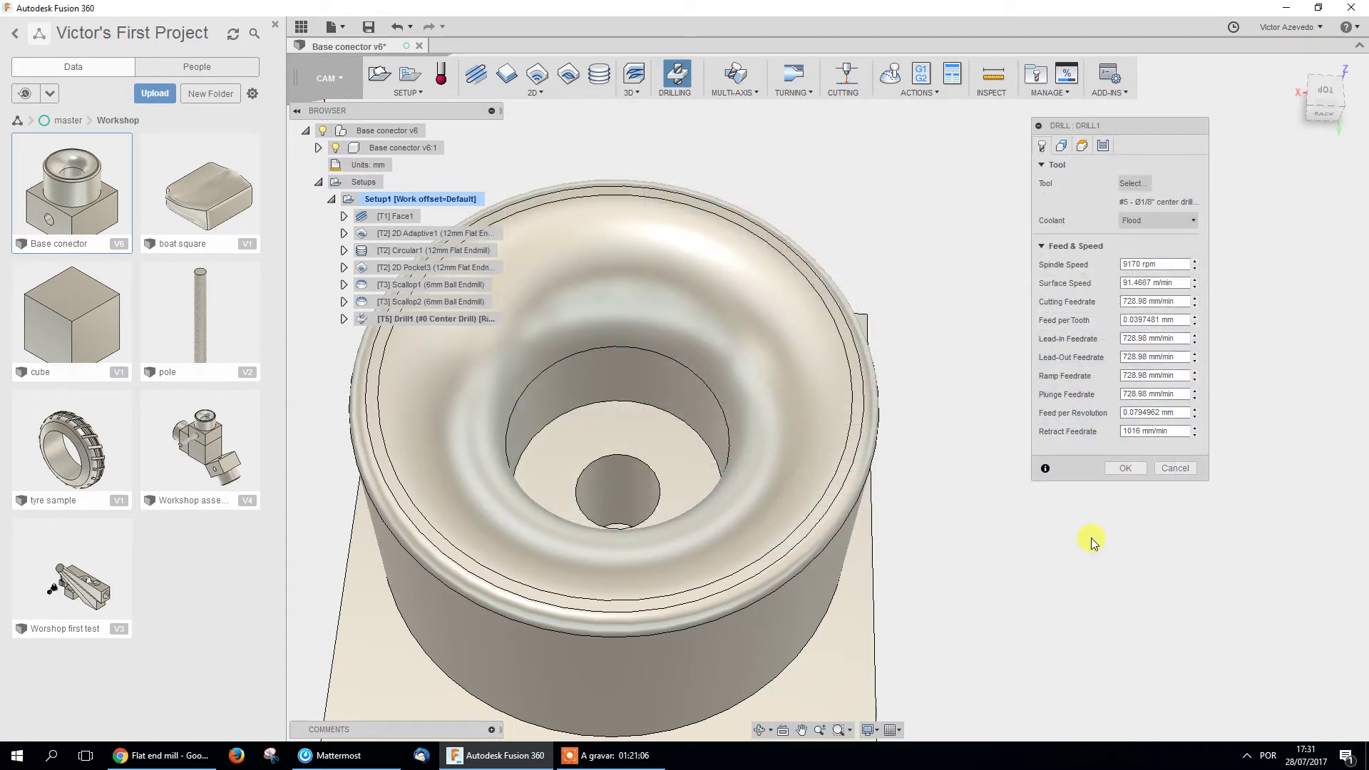
click(1062, 147)
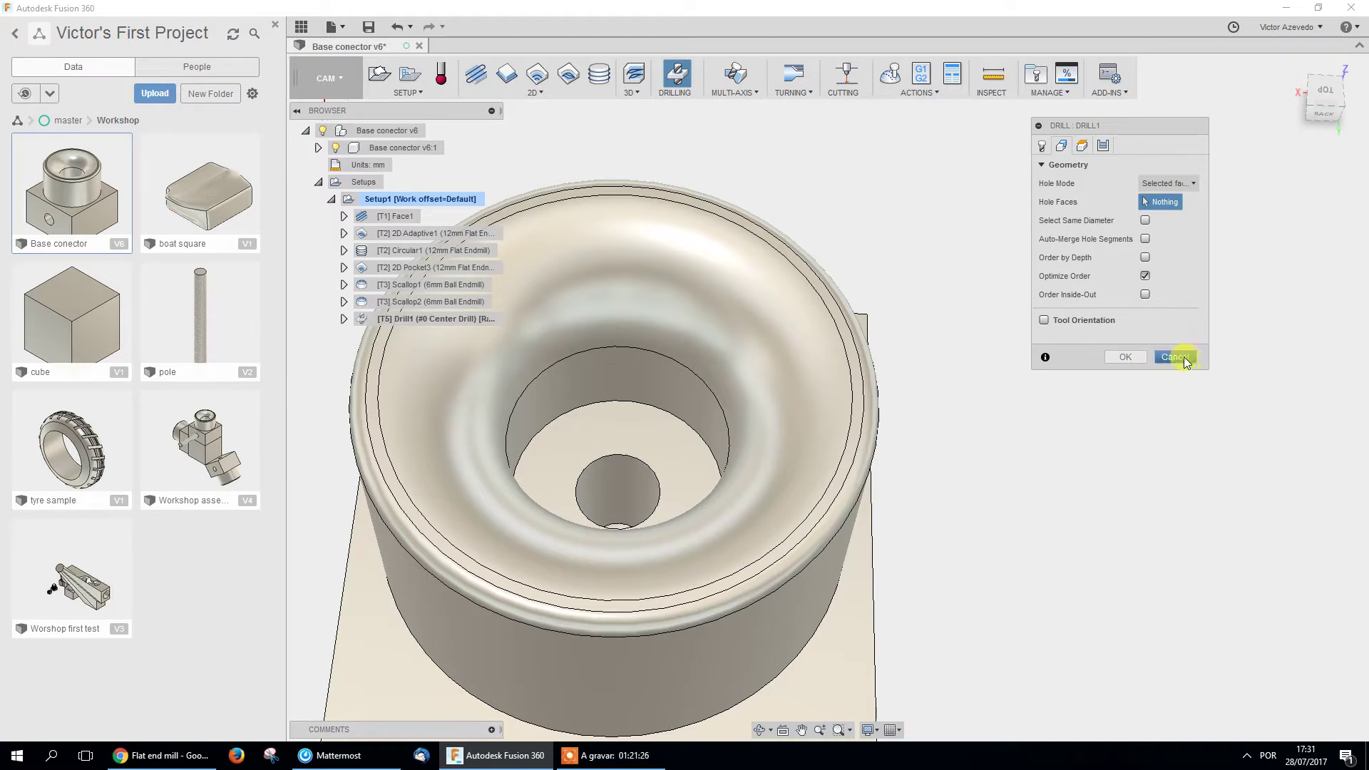
Reopen the tool selection for the Drill operation and filter the library to the plain Drill type only.
click(1042, 146)
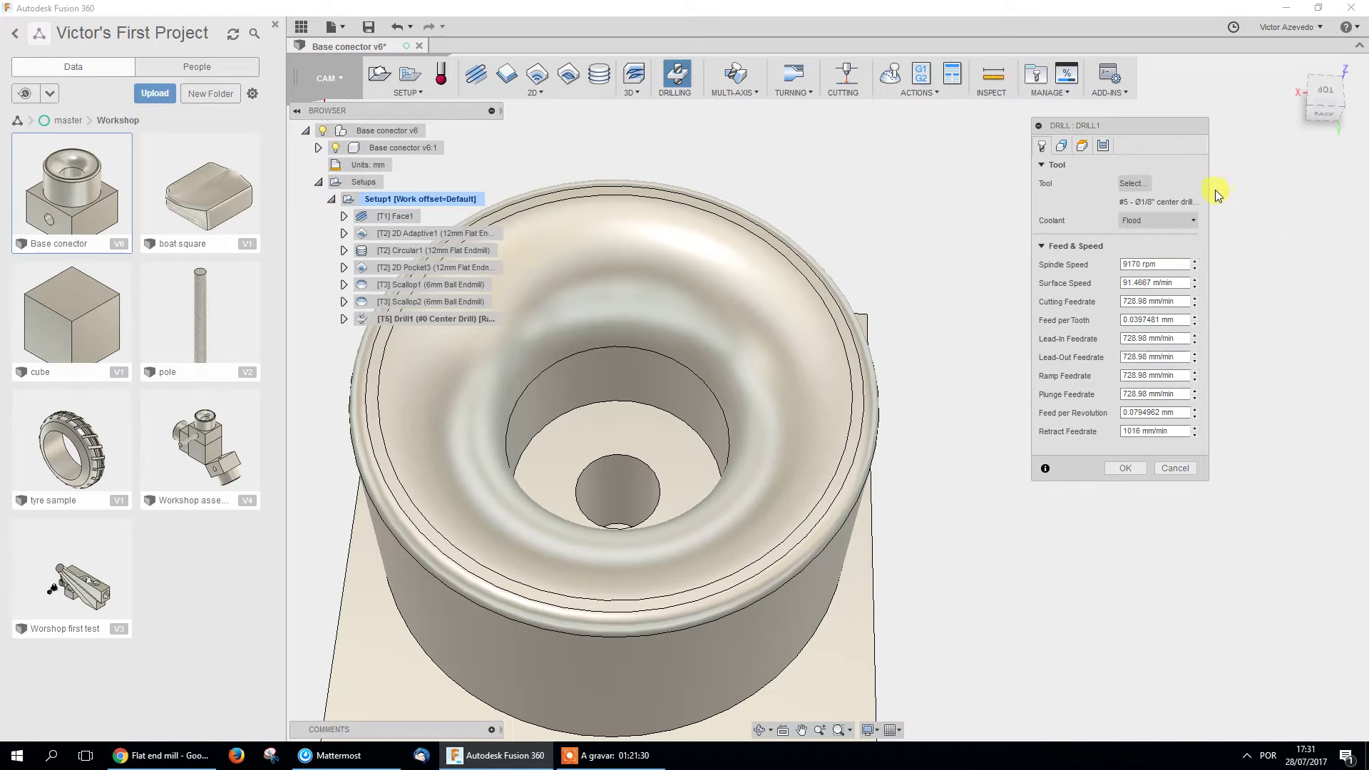
click(1139, 185)
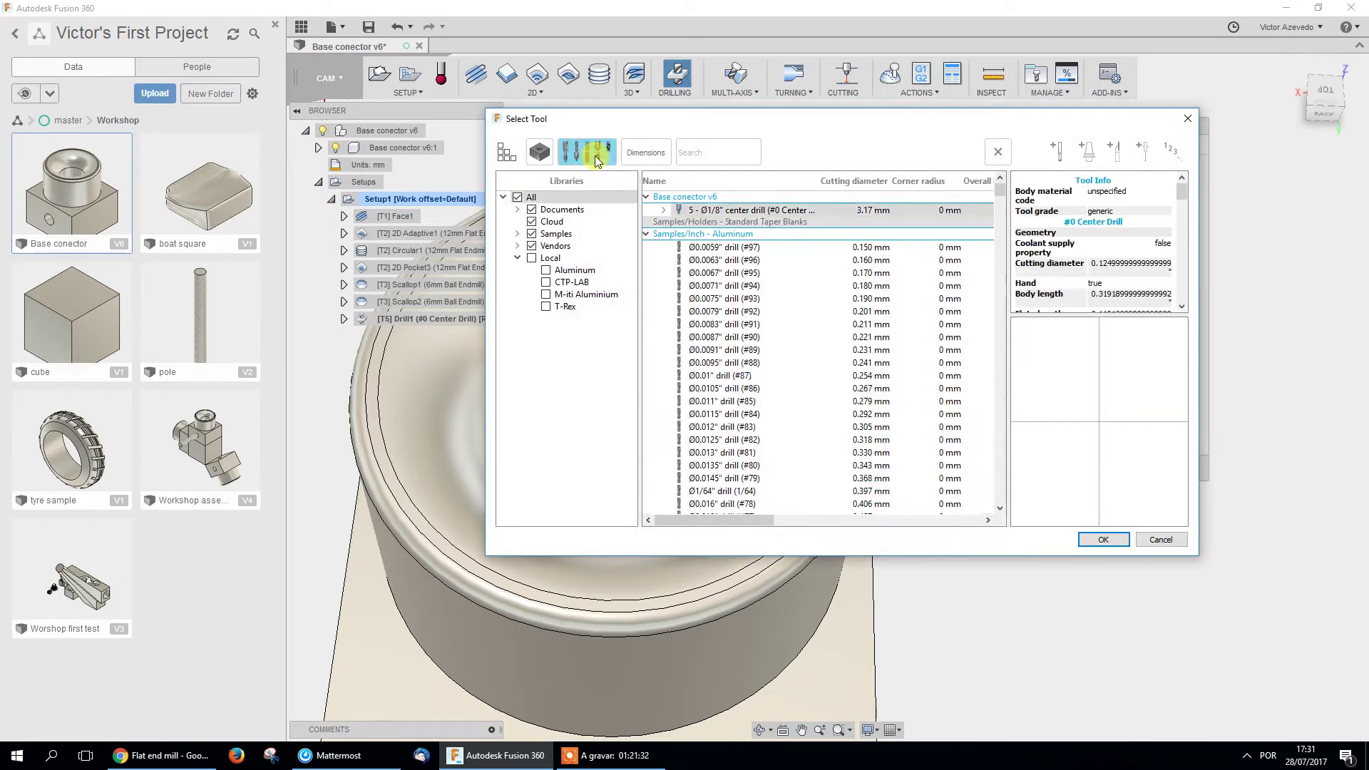
click(586, 152)
click(681, 286)
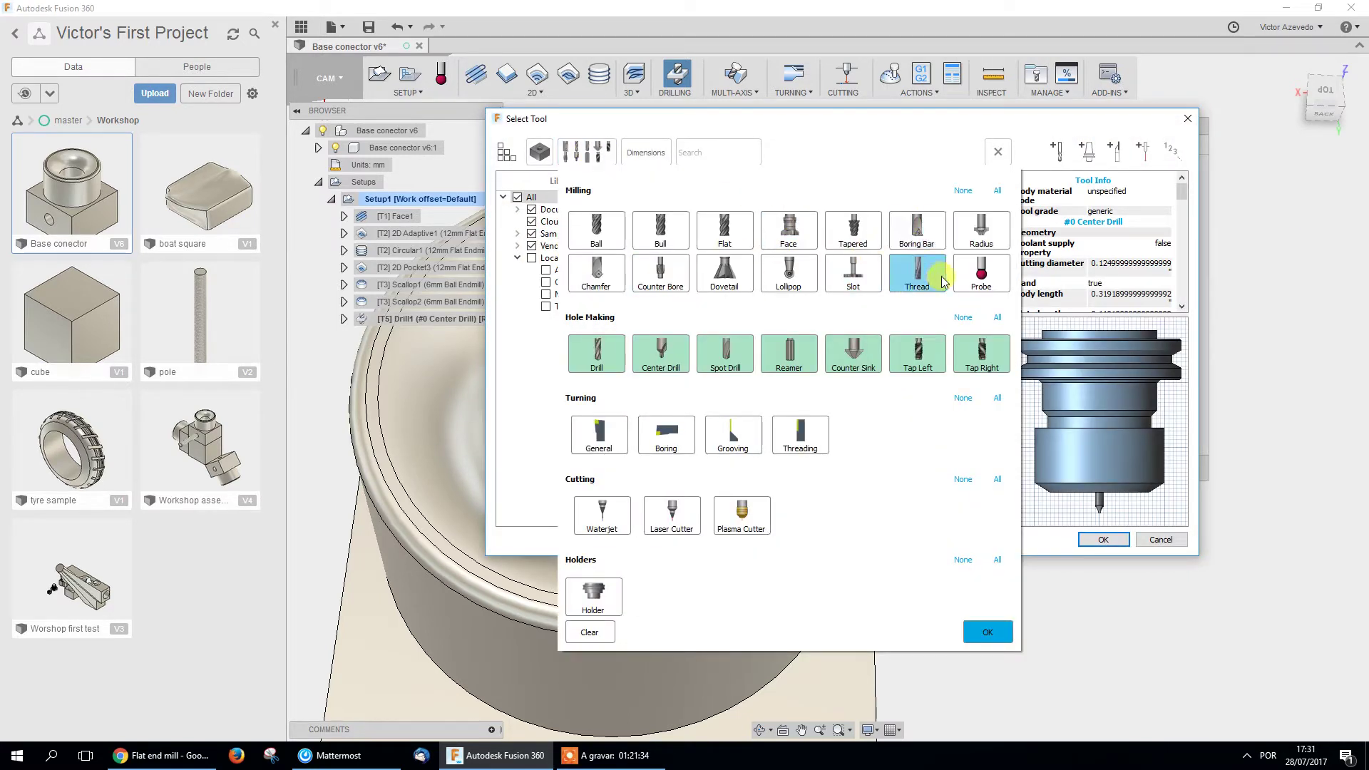
click(667, 358)
click(733, 357)
click(788, 353)
click(853, 353)
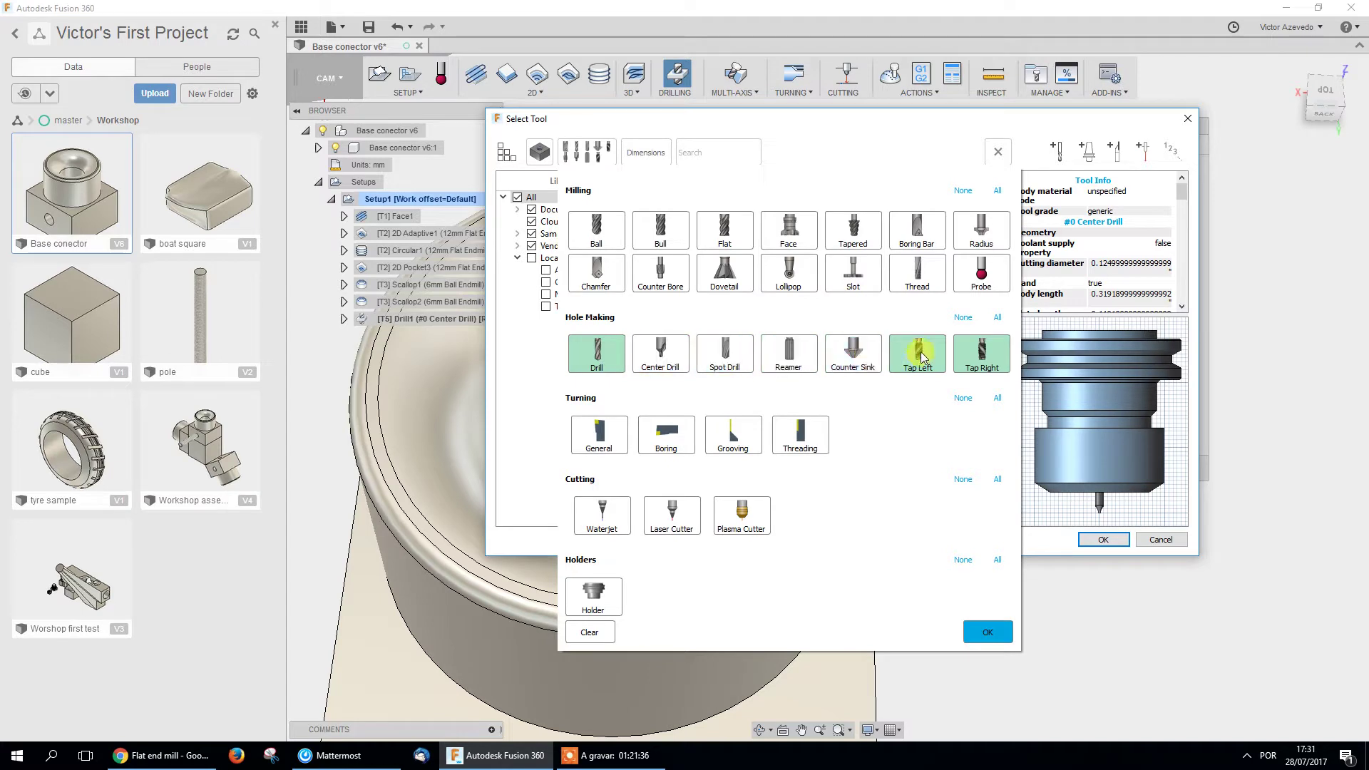
click(917, 353)
click(982, 353)
click(994, 637)
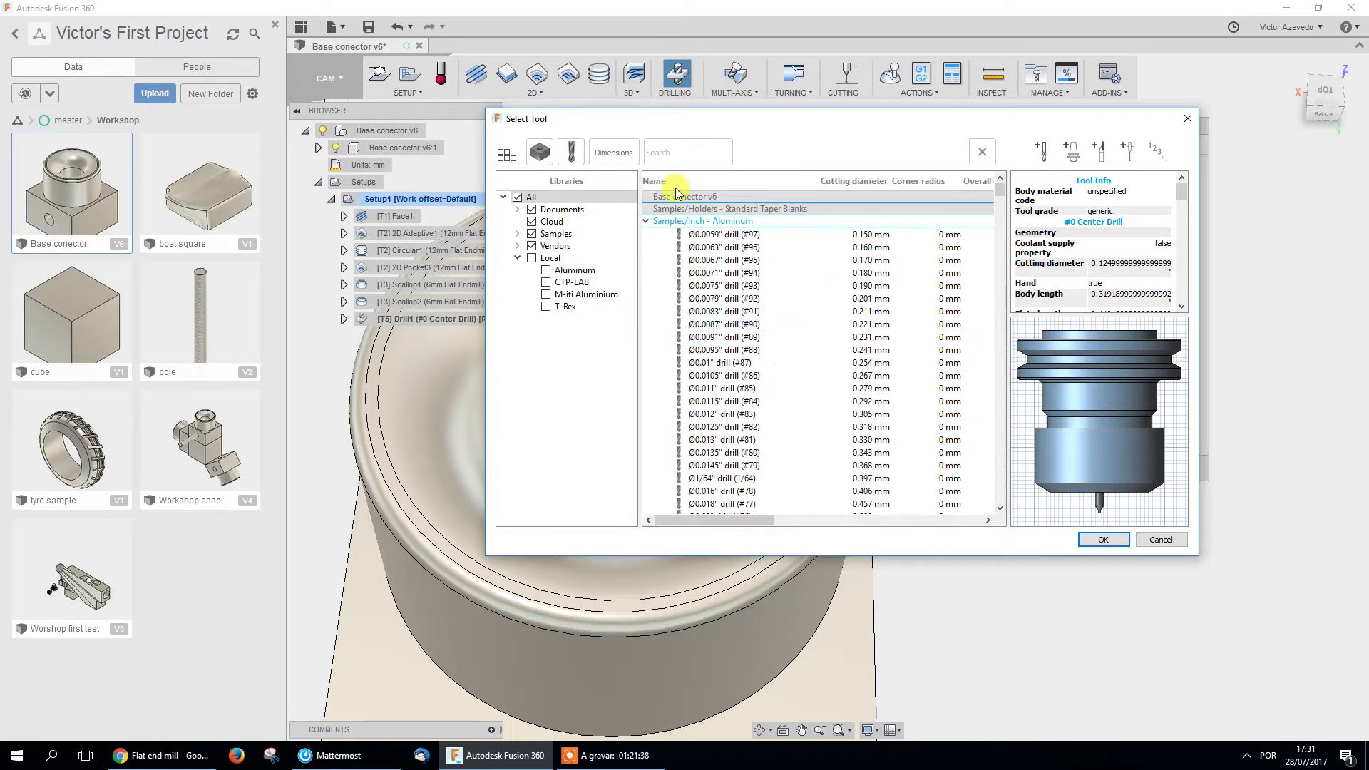
Assign the Ø8 mm drill from the metric aluminum samples as the Drill operation's tool.
drag(1000, 191, 991, 346)
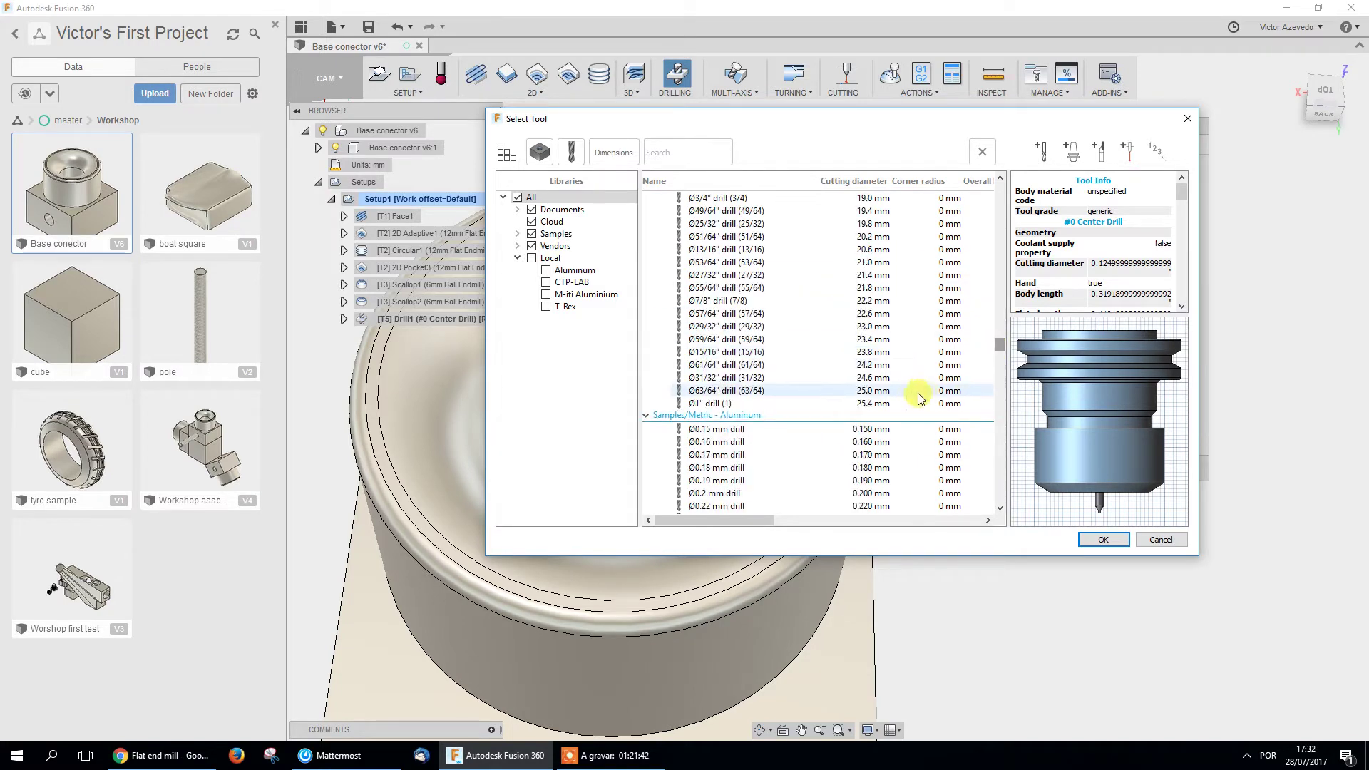
scroll(796, 385, down, 15)
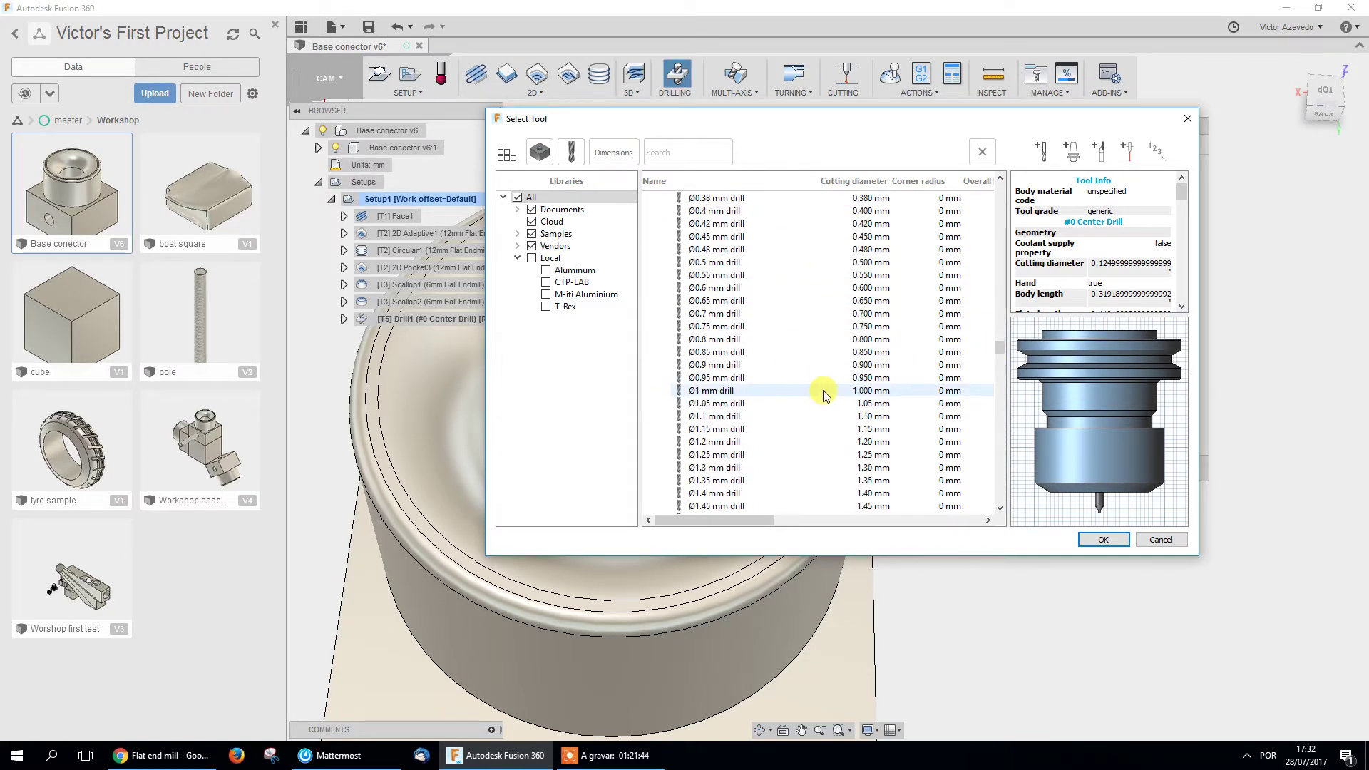
scroll(800, 388, down, 15)
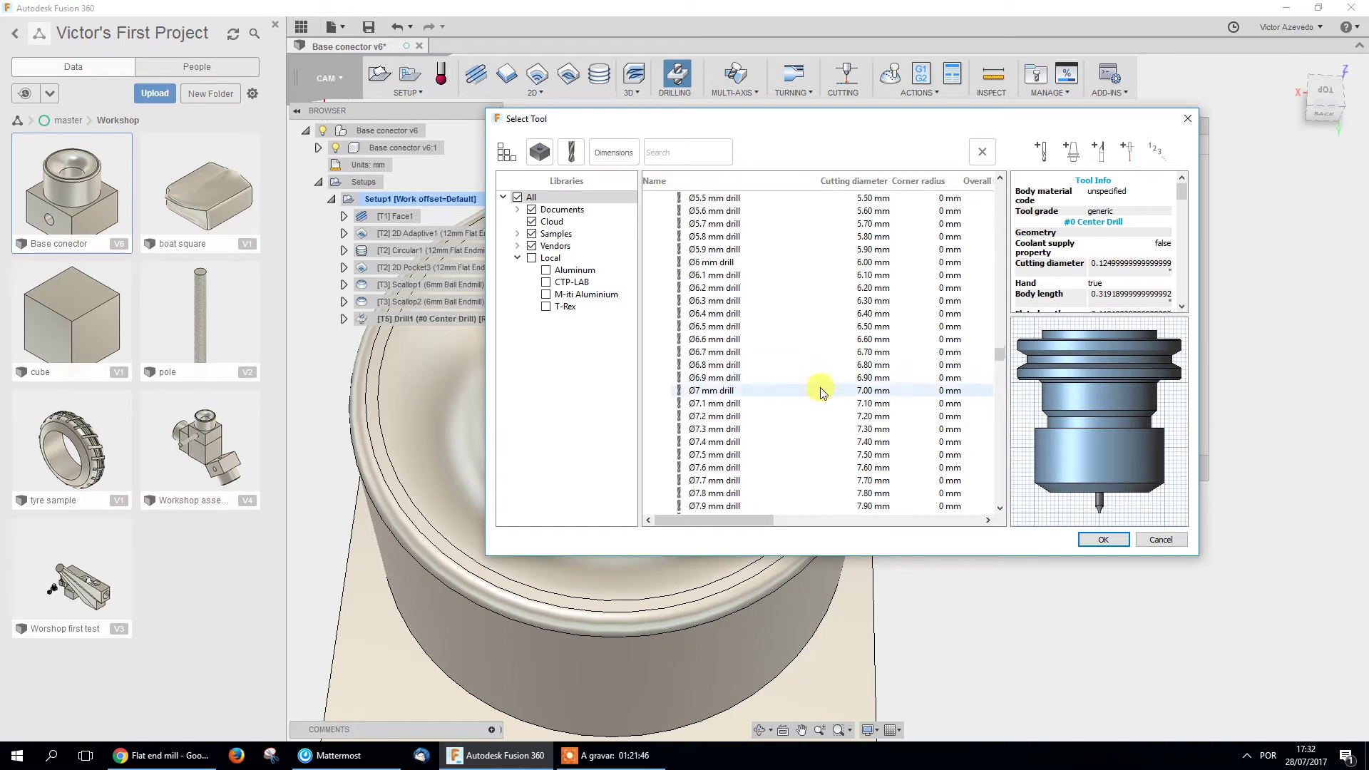
click(782, 443)
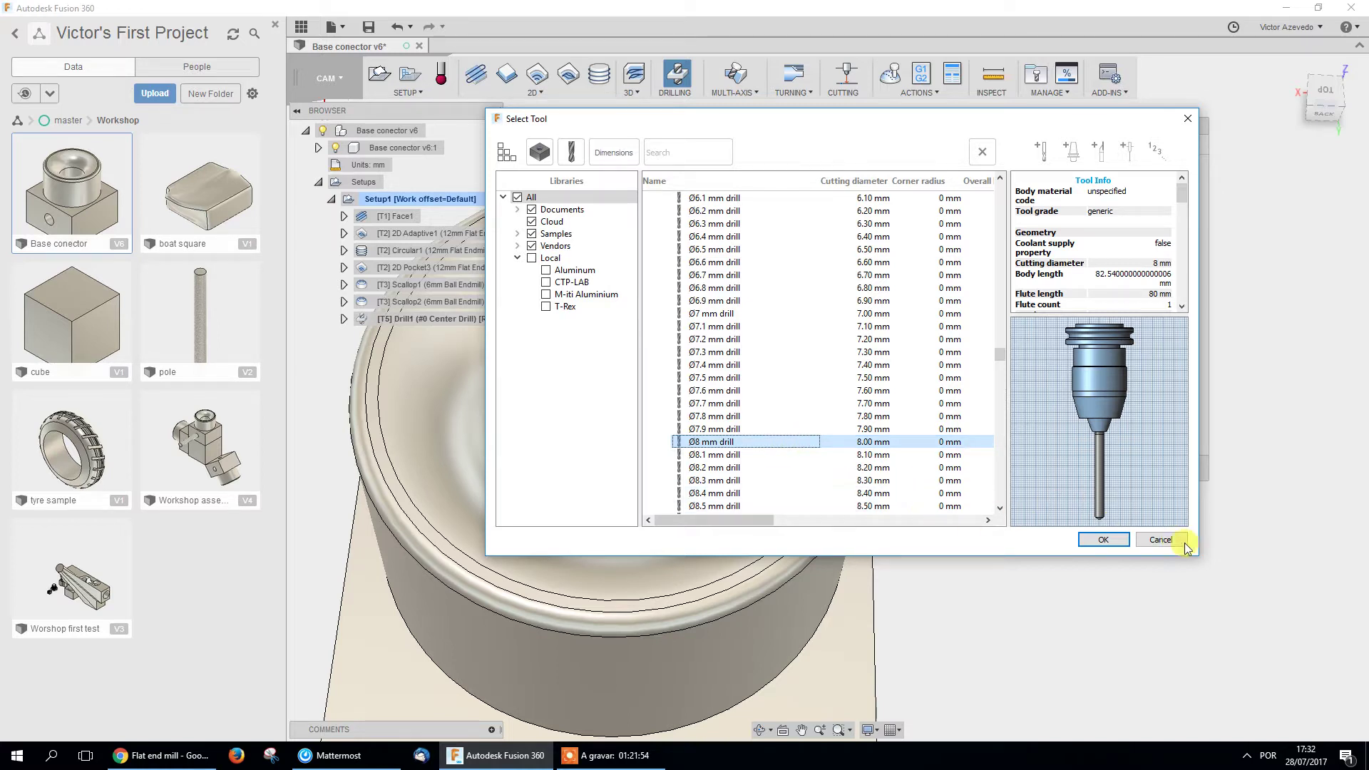
click(1104, 540)
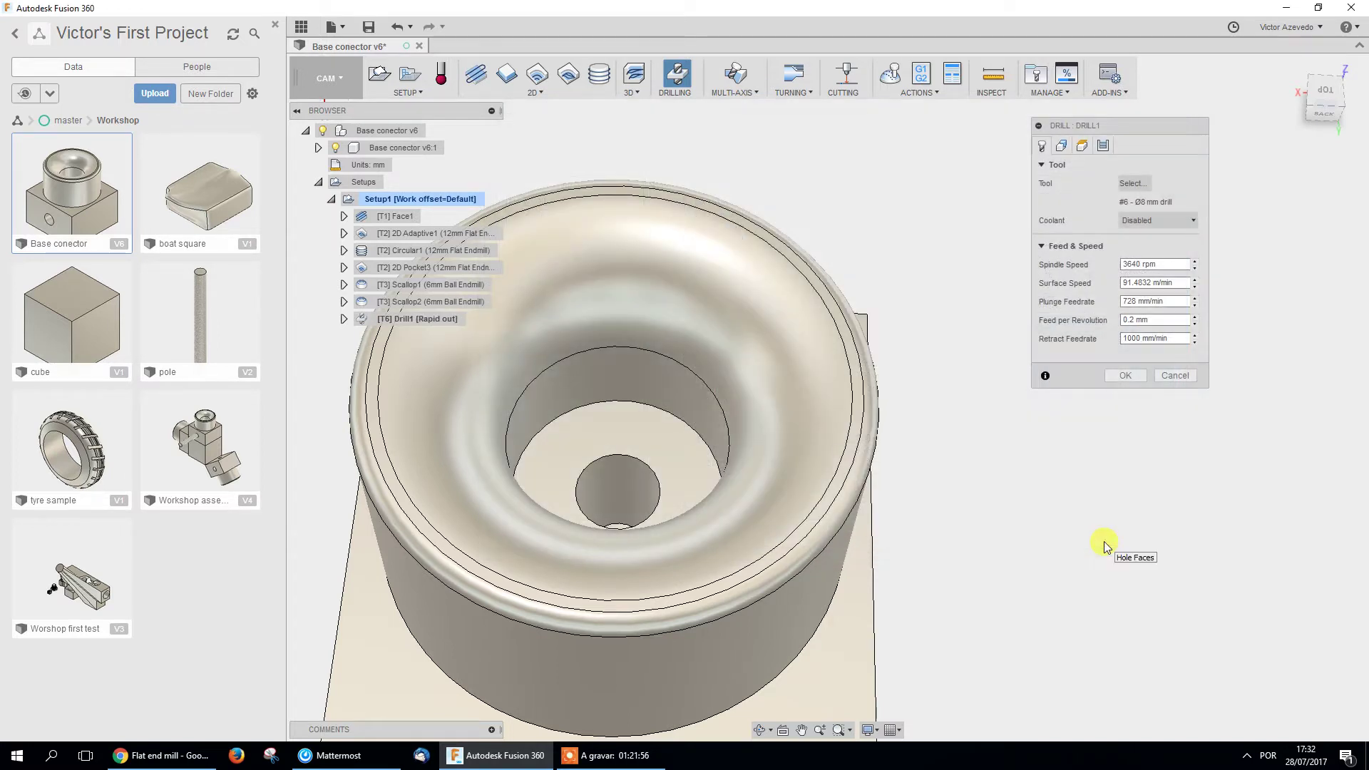
Set the Drill operation's coolant to Flood and select the cylindrical face of the small central hole to drill.
click(1141, 223)
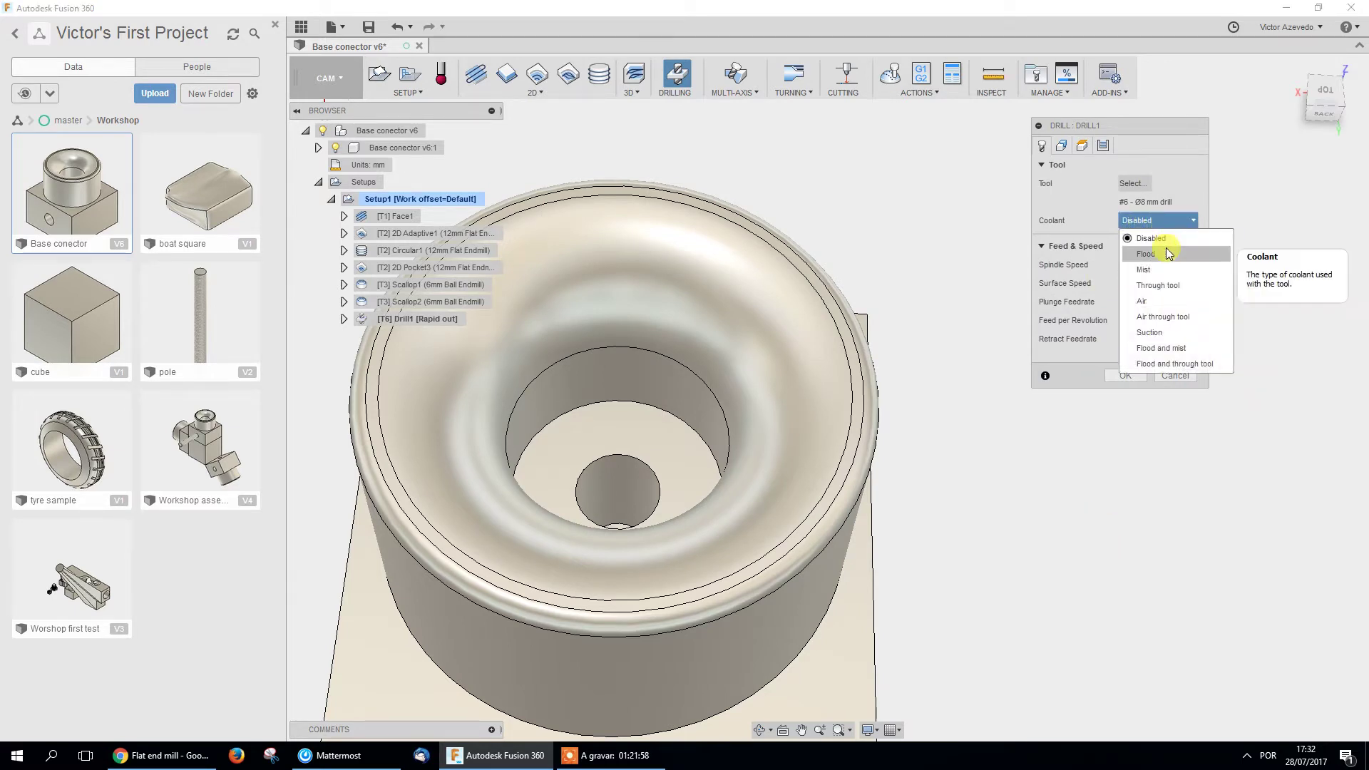
click(1170, 249)
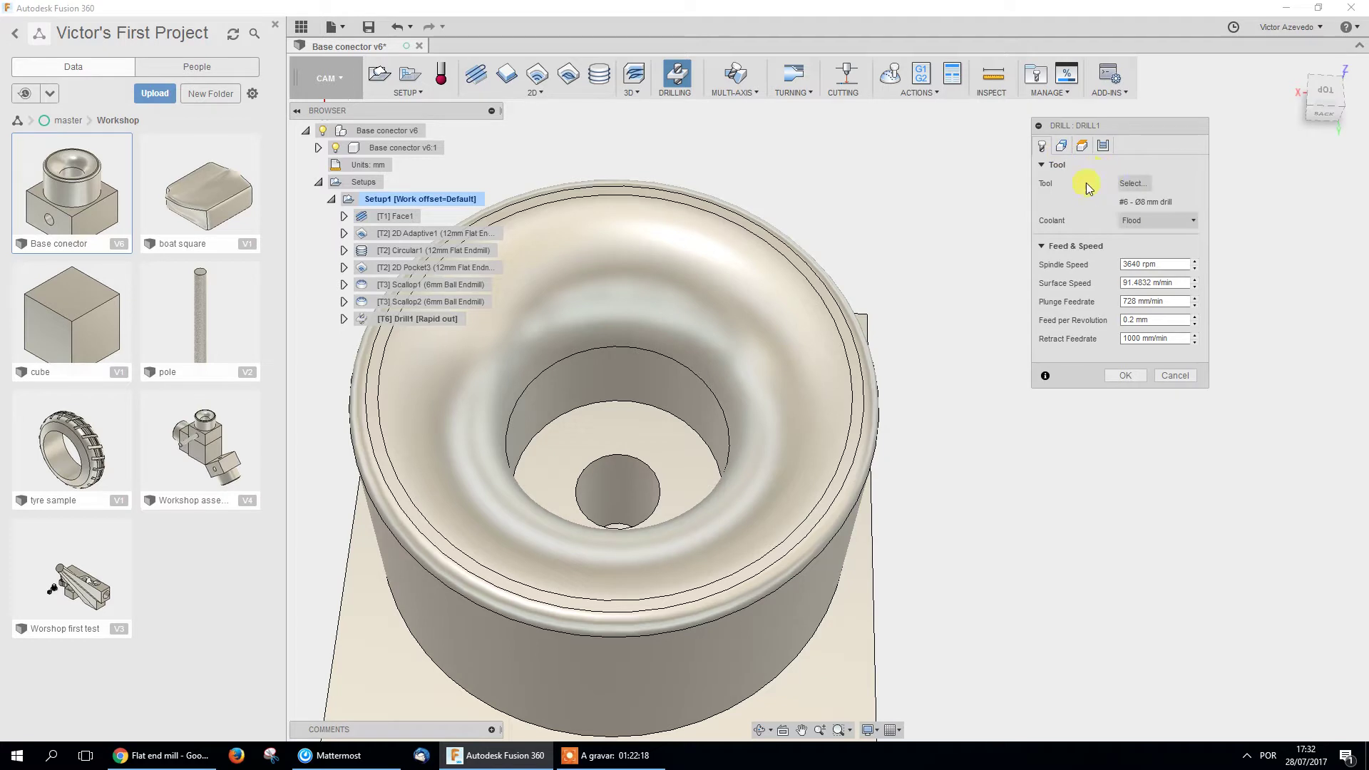
click(1063, 146)
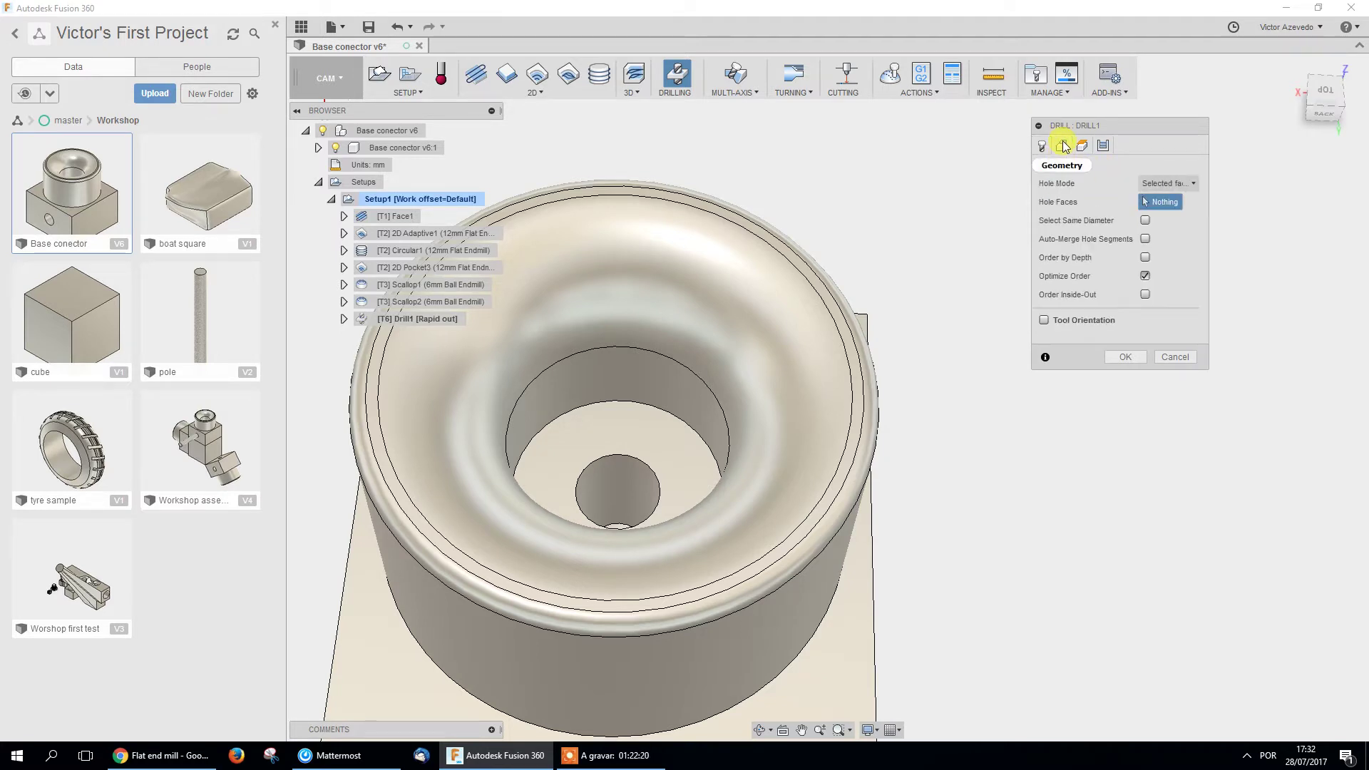
click(649, 472)
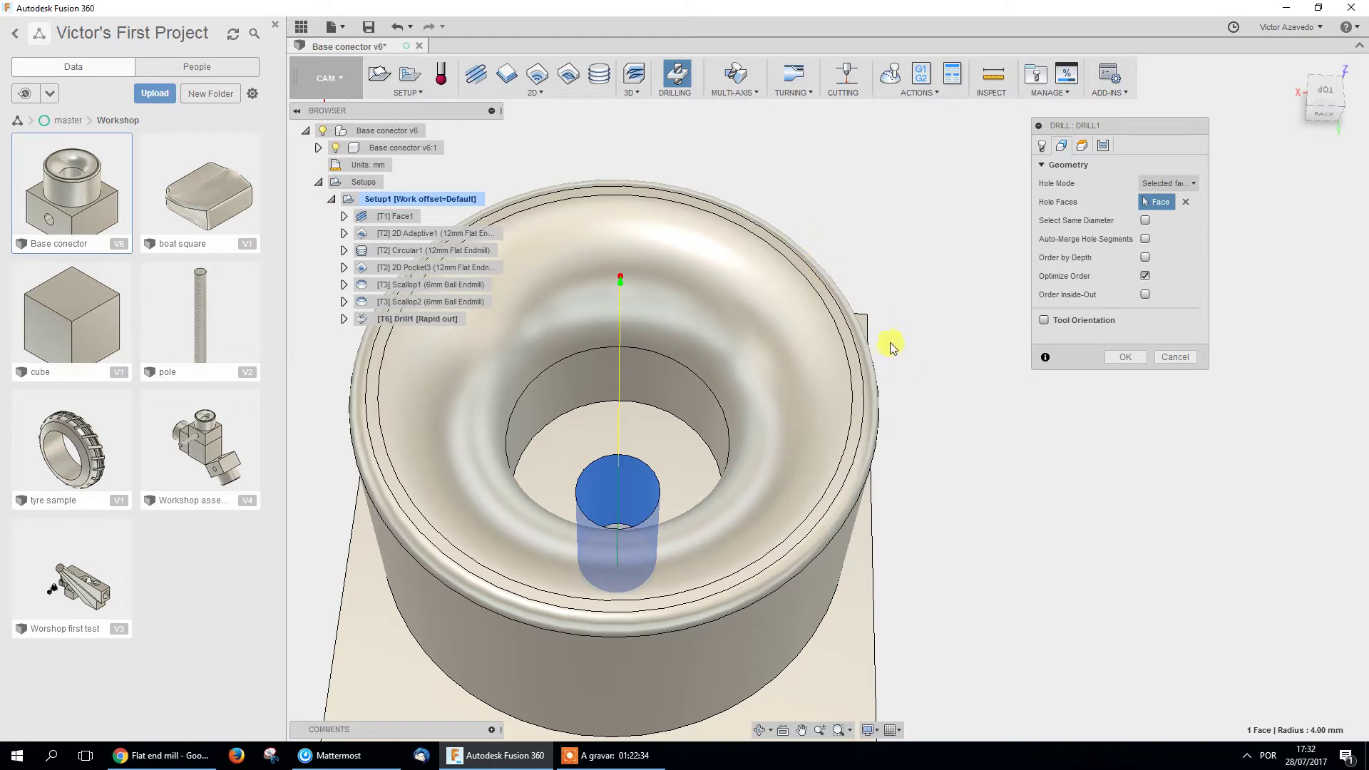
scroll(827, 371, down, 4)
scroll(827, 358, down, 1)
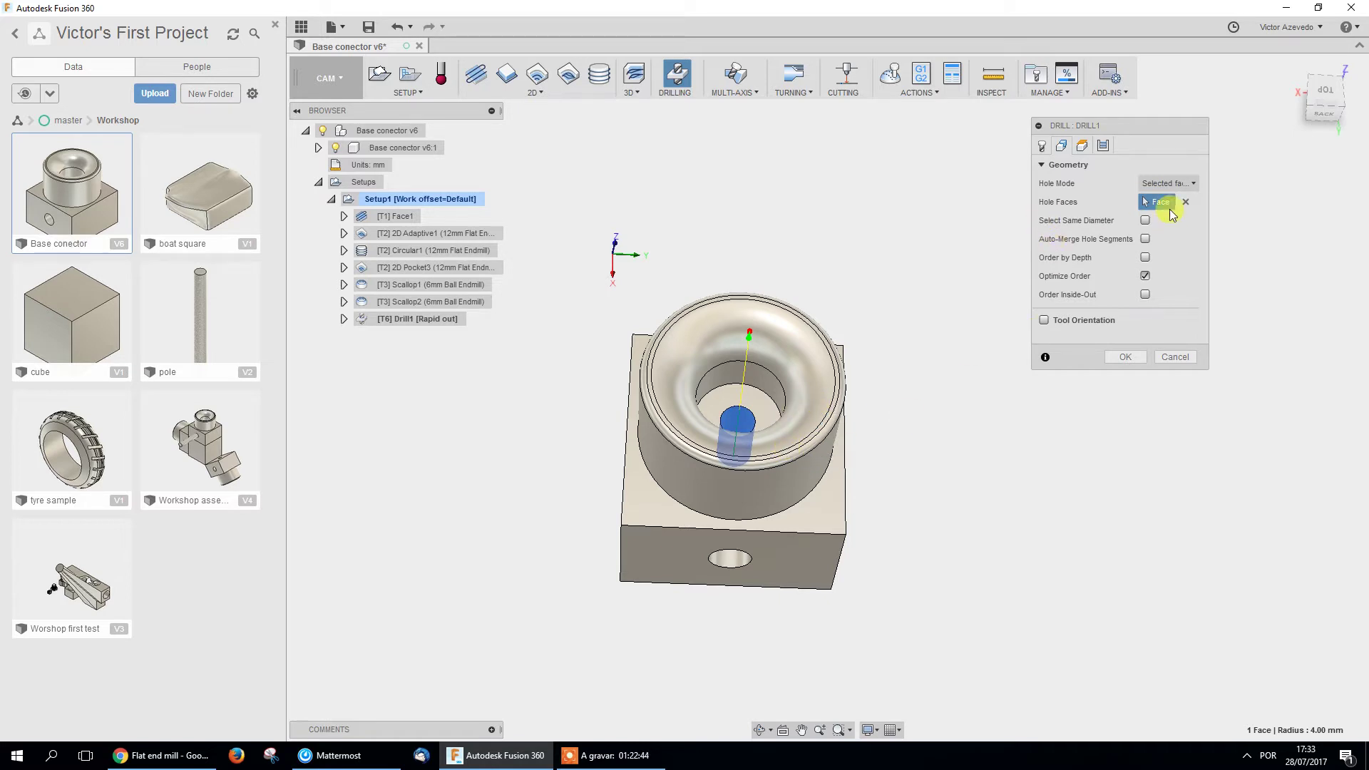
Reopen the tool library and reassign the document's Ø8 mm drill to the Drill operation.
click(1042, 147)
click(1145, 186)
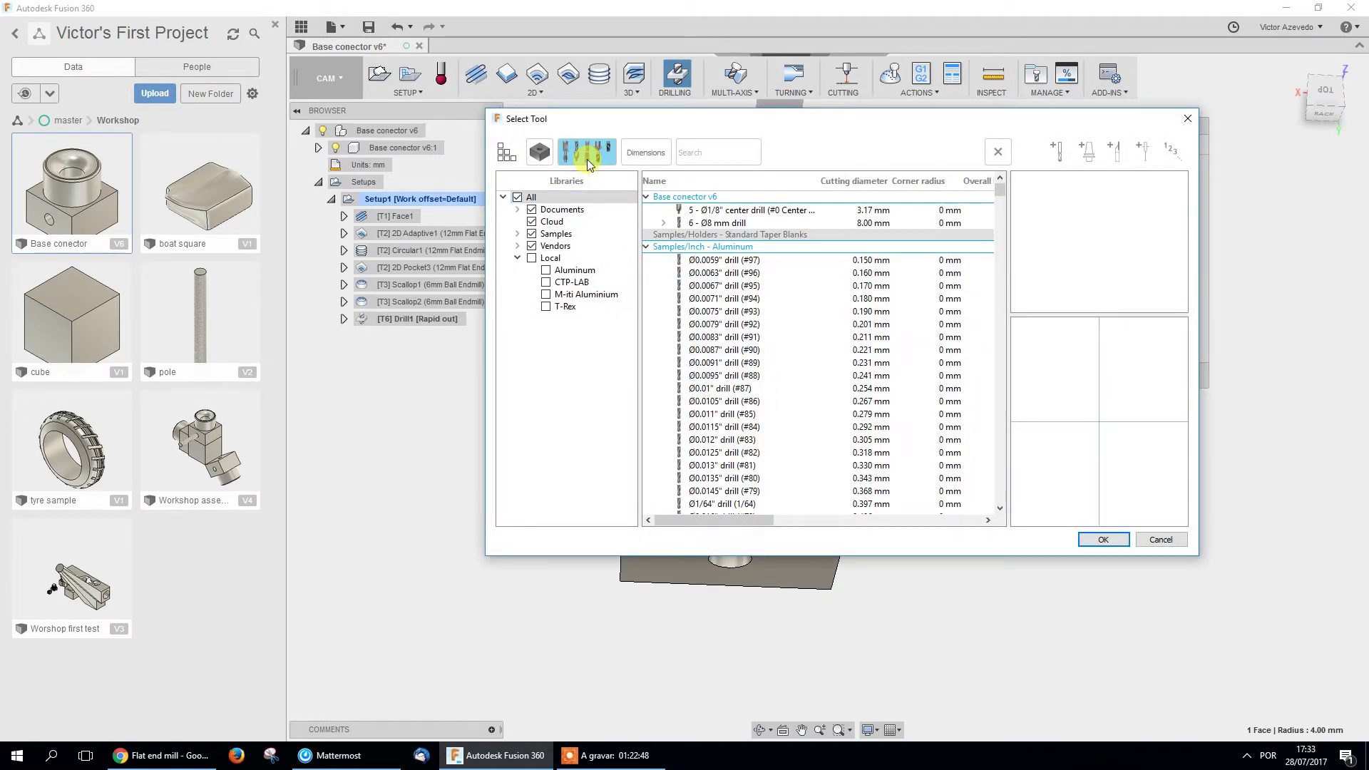
click(737, 223)
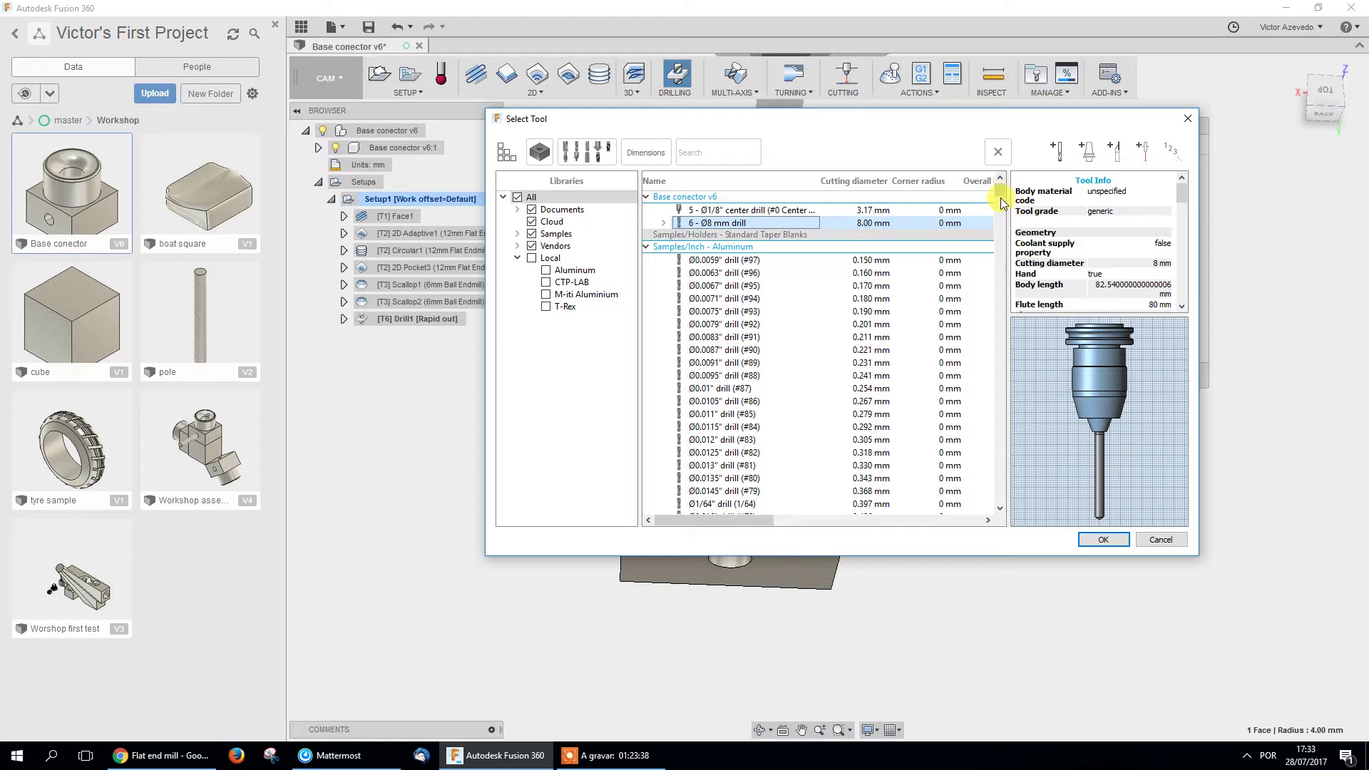
click(1105, 540)
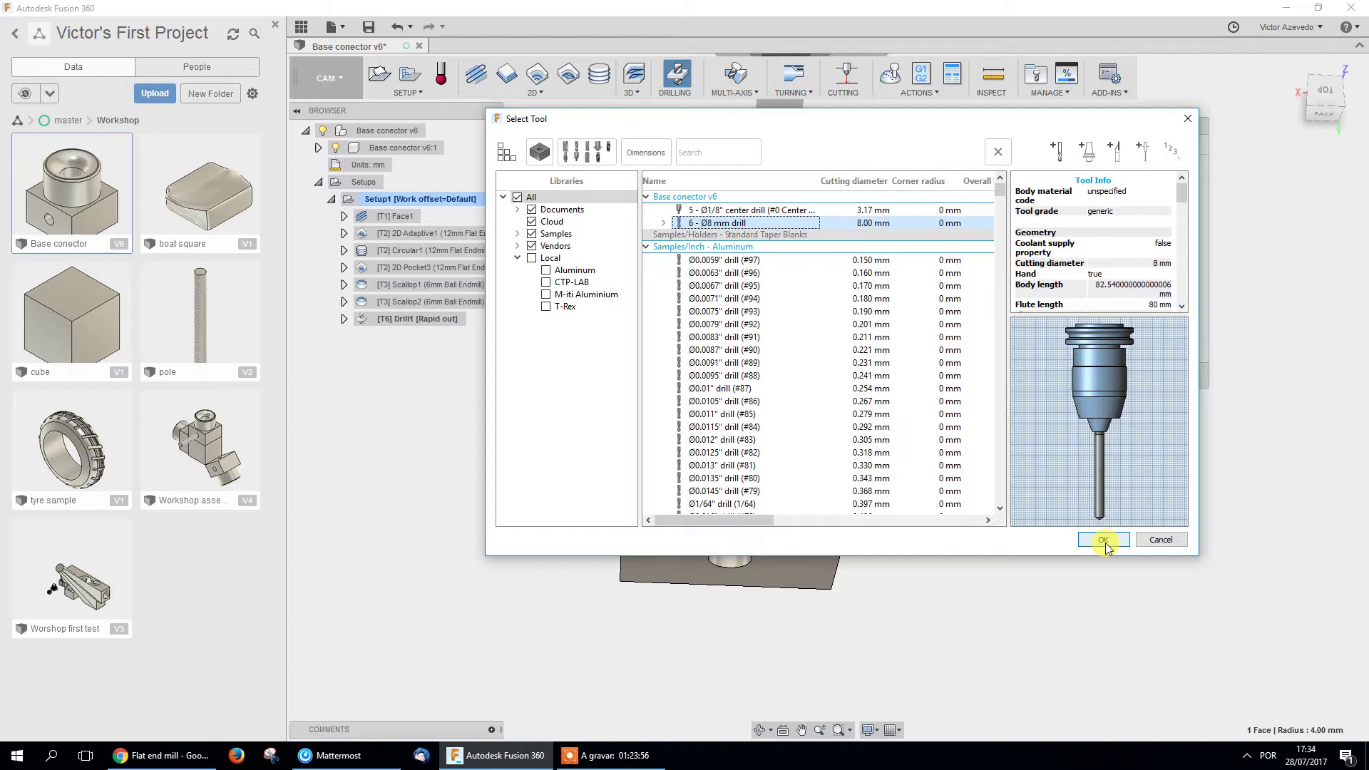
click(1104, 541)
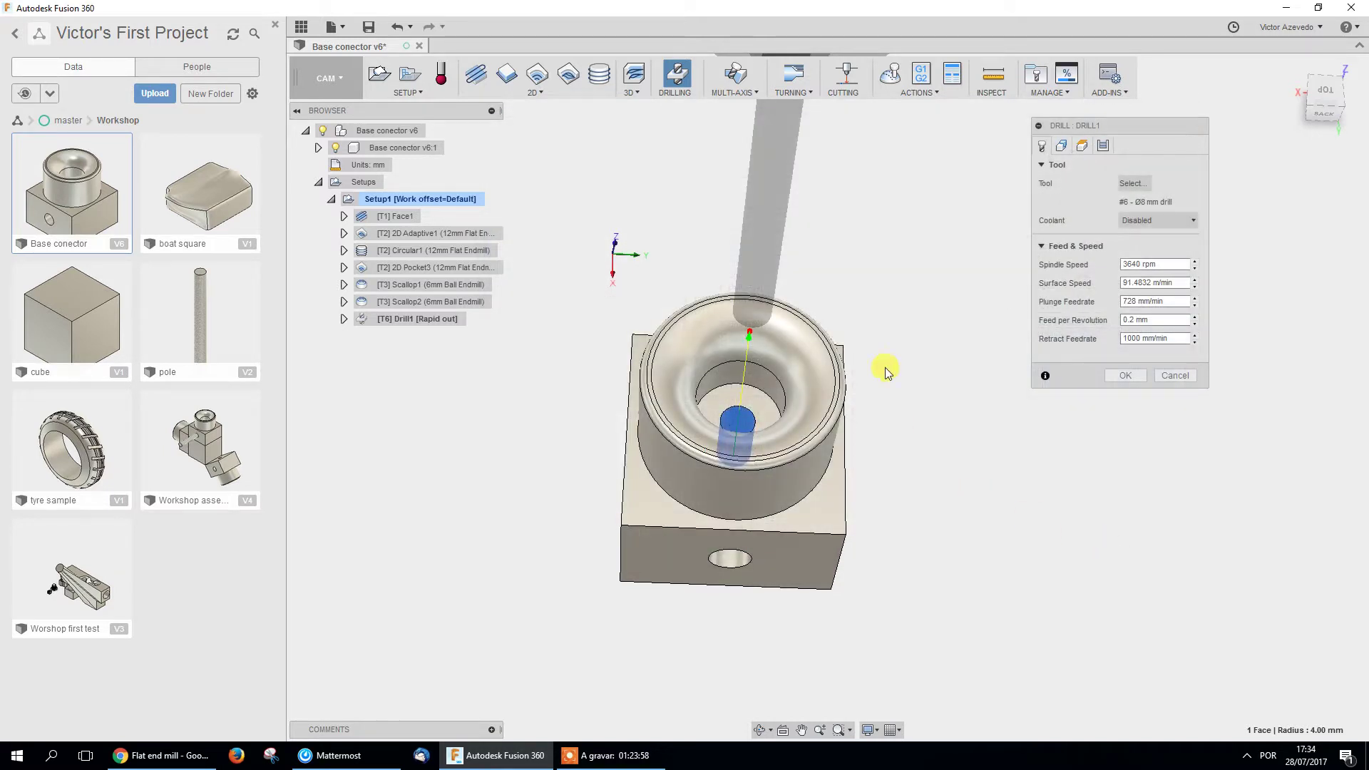
Enable Select Same Diameter for the hole faces and inspect the hole selection from the underside of the part.
click(1060, 146)
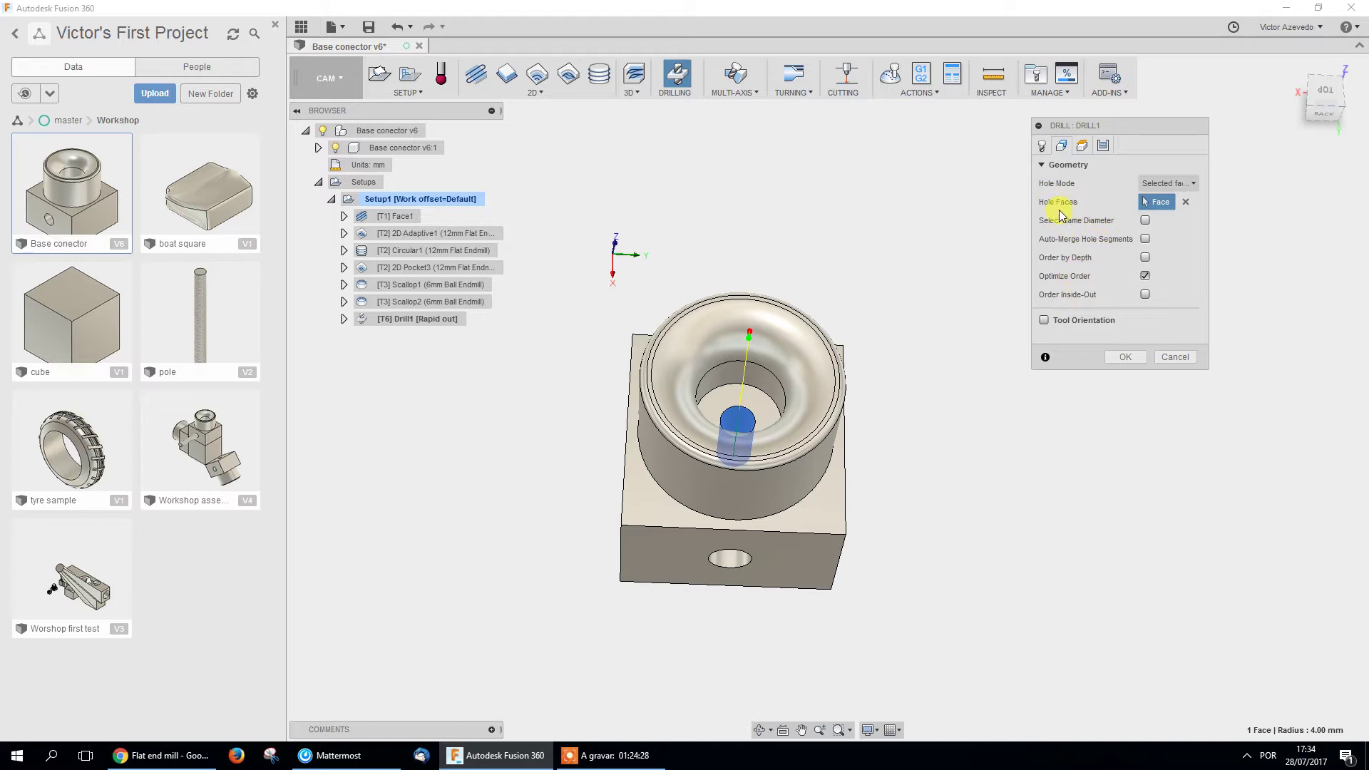
click(1082, 146)
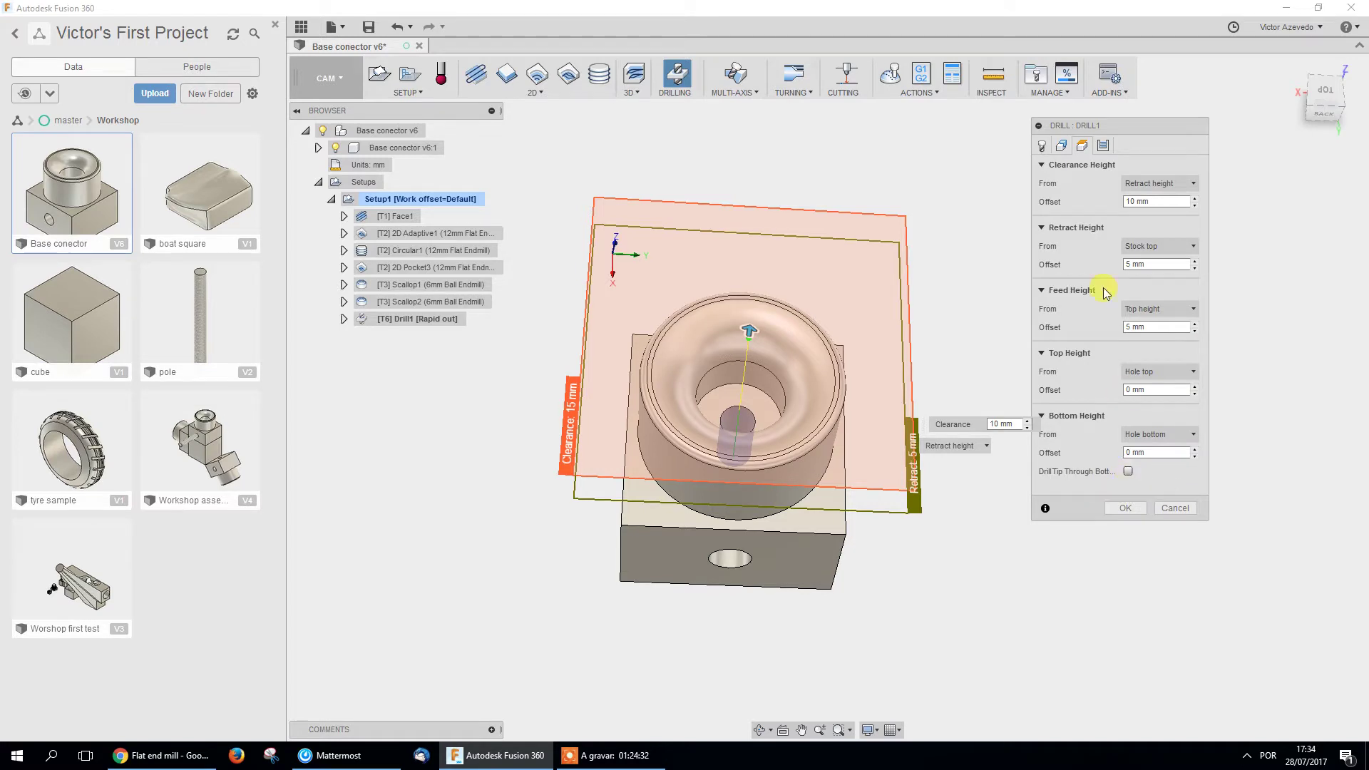
click(1065, 150)
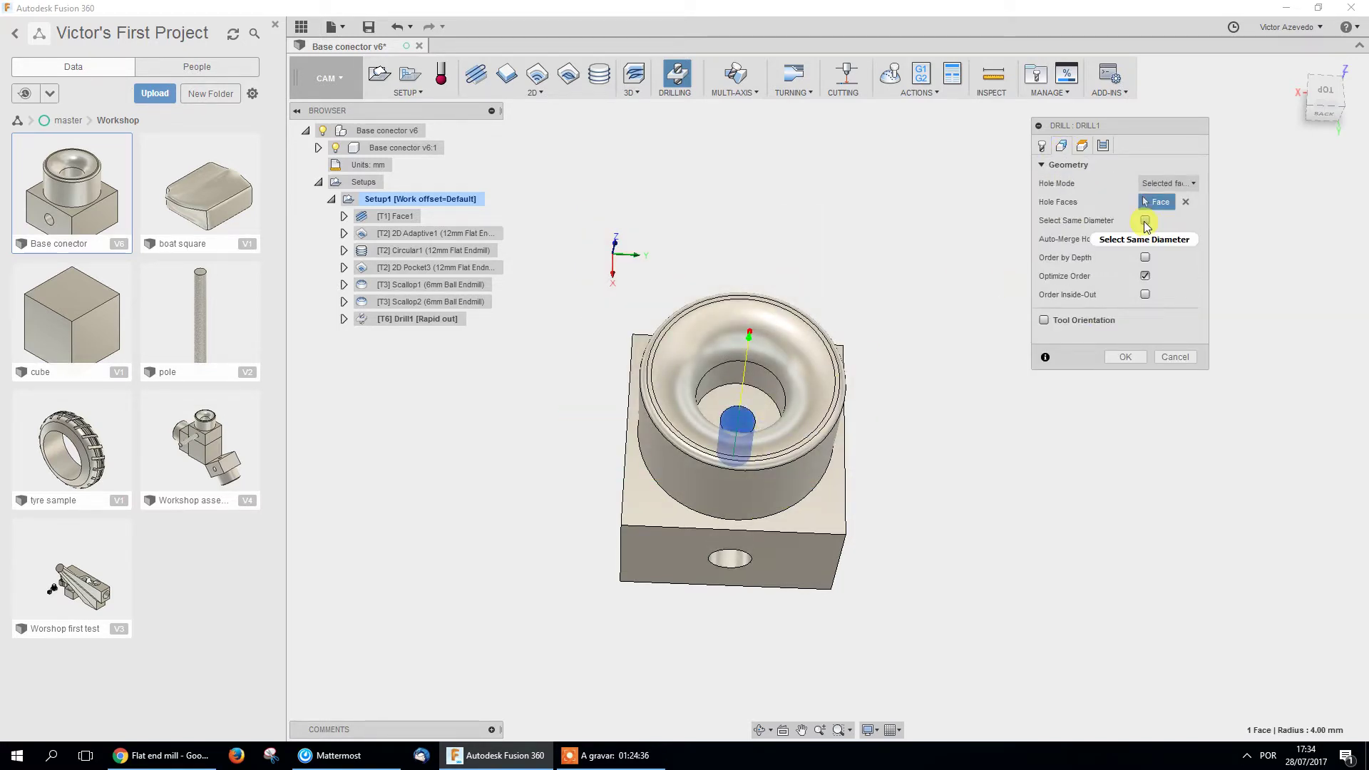
click(1146, 221)
click(1145, 221)
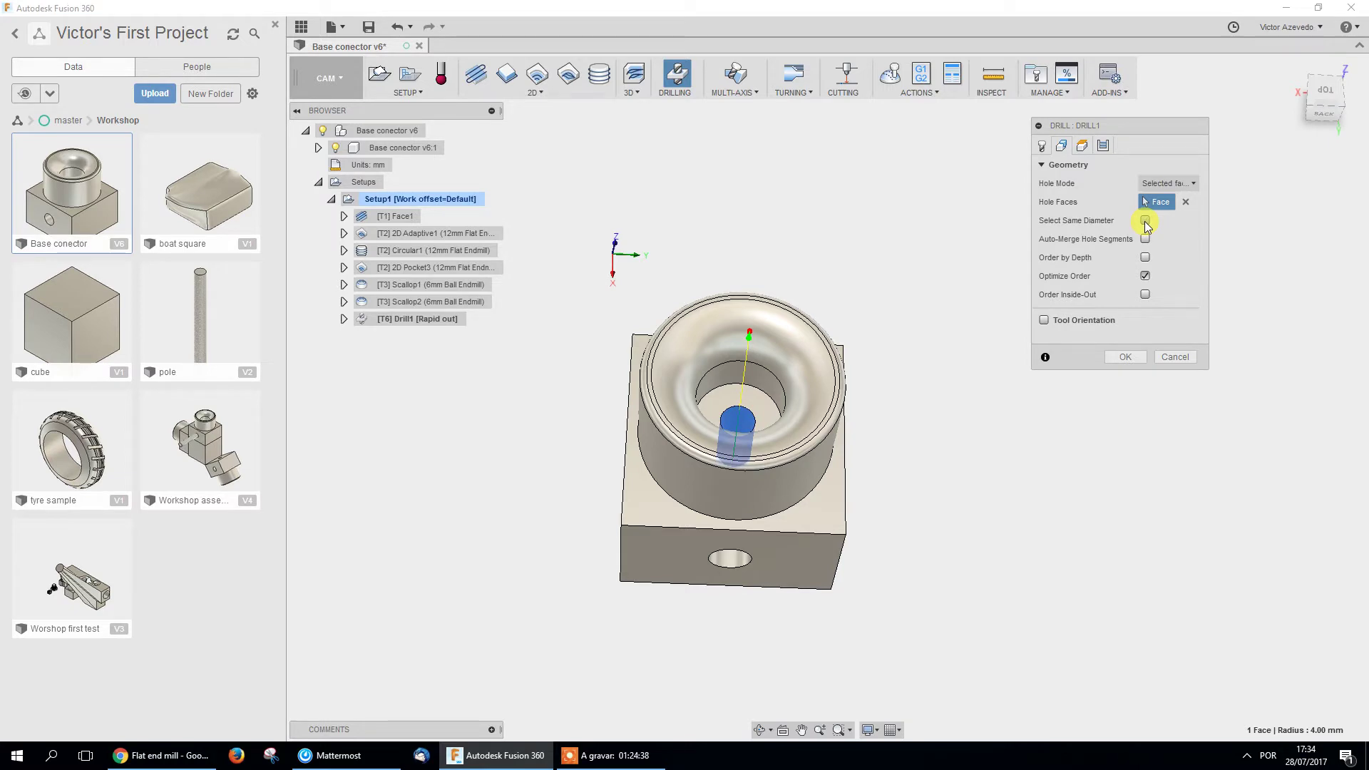
shift+middle_drag(825, 345, 834, 379)
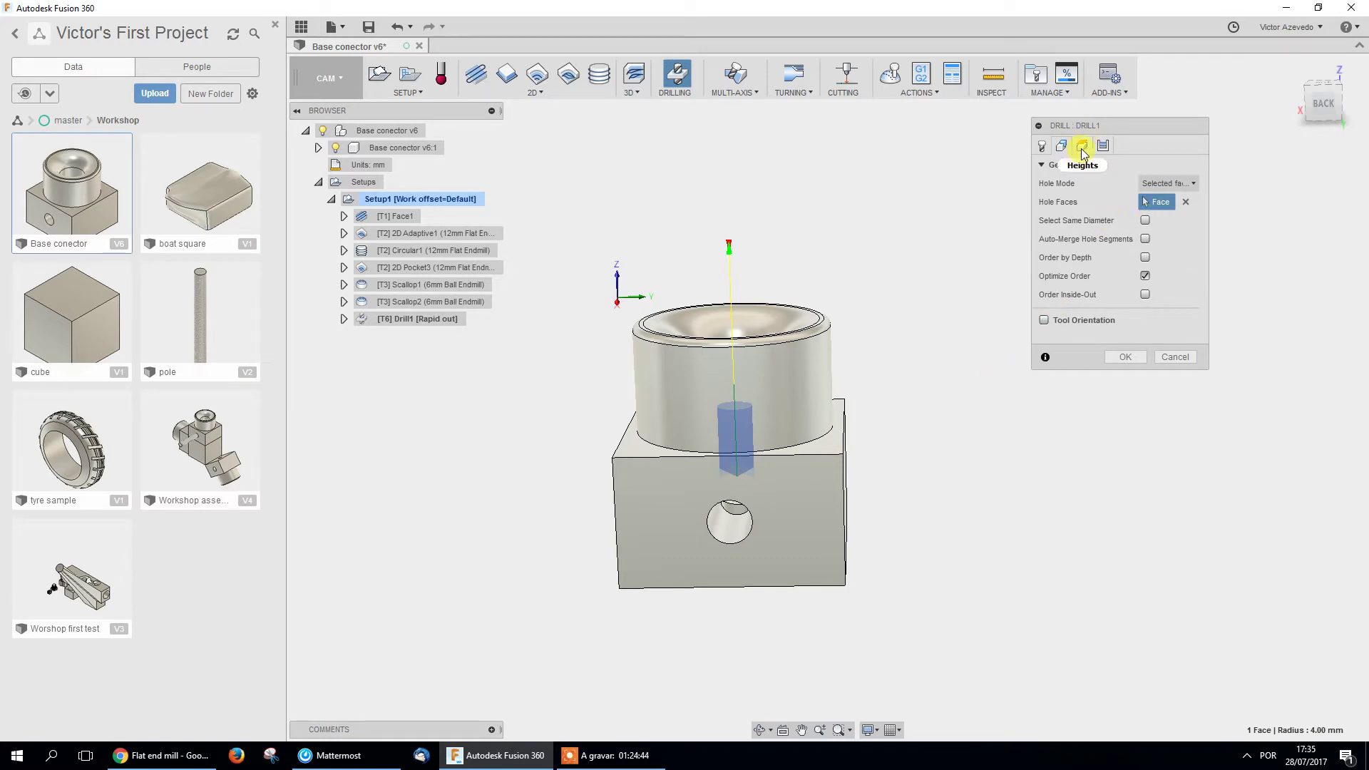
click(1146, 220)
shift+middle_drag(854, 435, 865, 355)
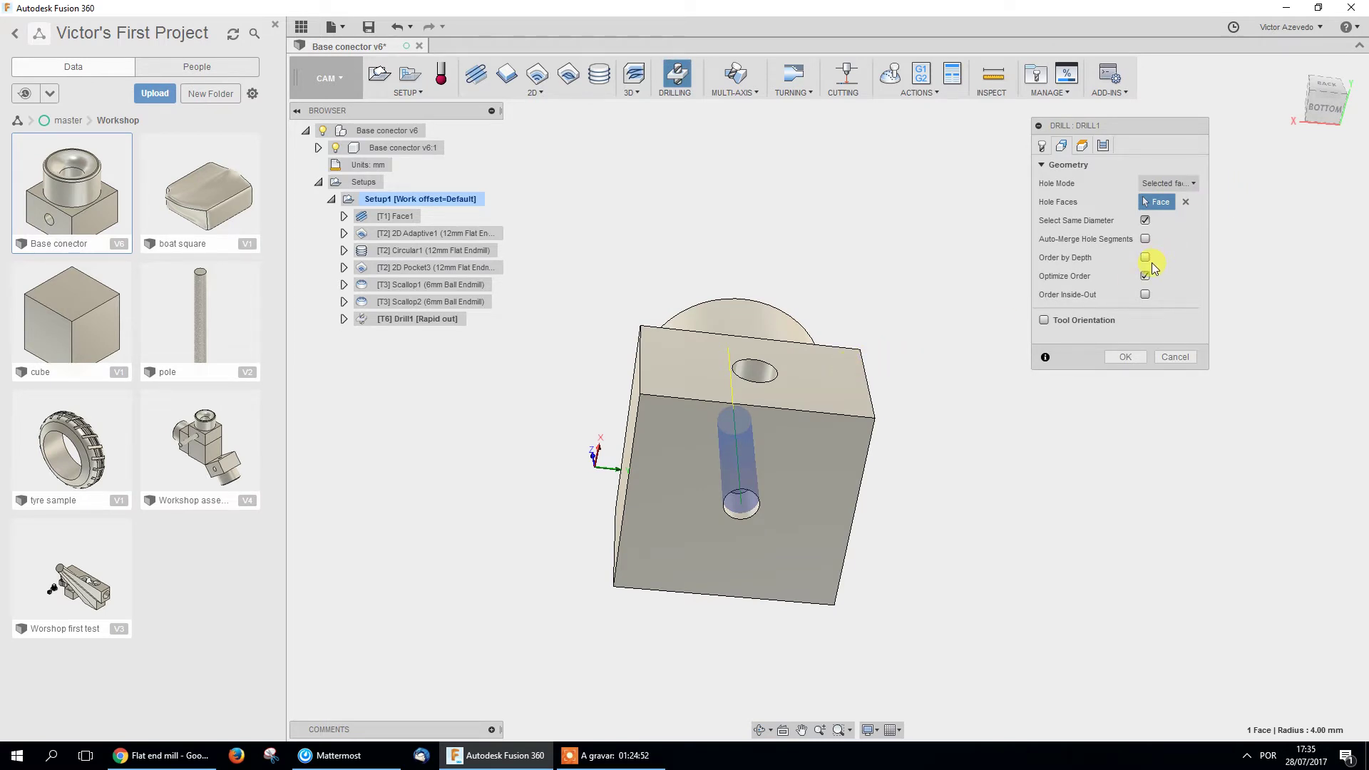
shift+middle_drag(817, 469, 825, 596)
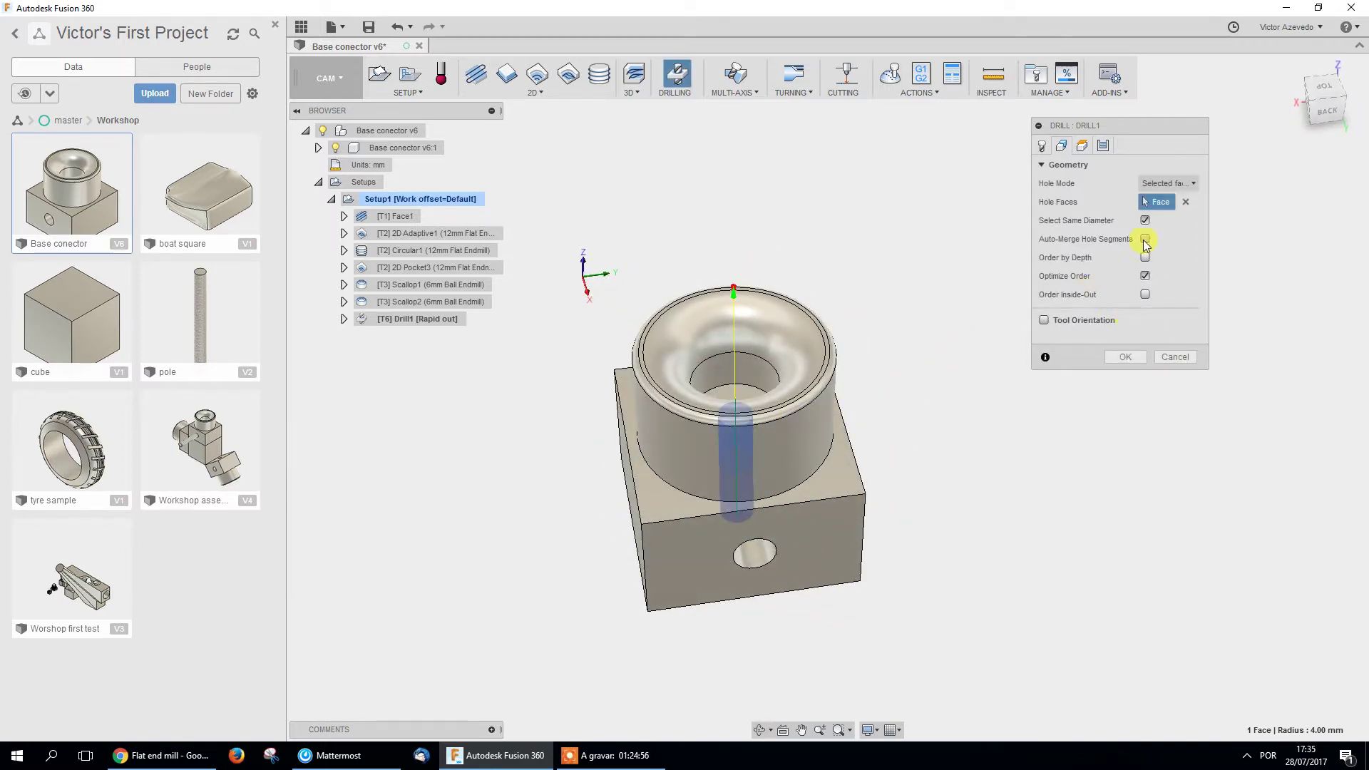
Check the drill depth at the part's bottom edge in the back view and enable Drill Tip Through Bottom.
click(1082, 146)
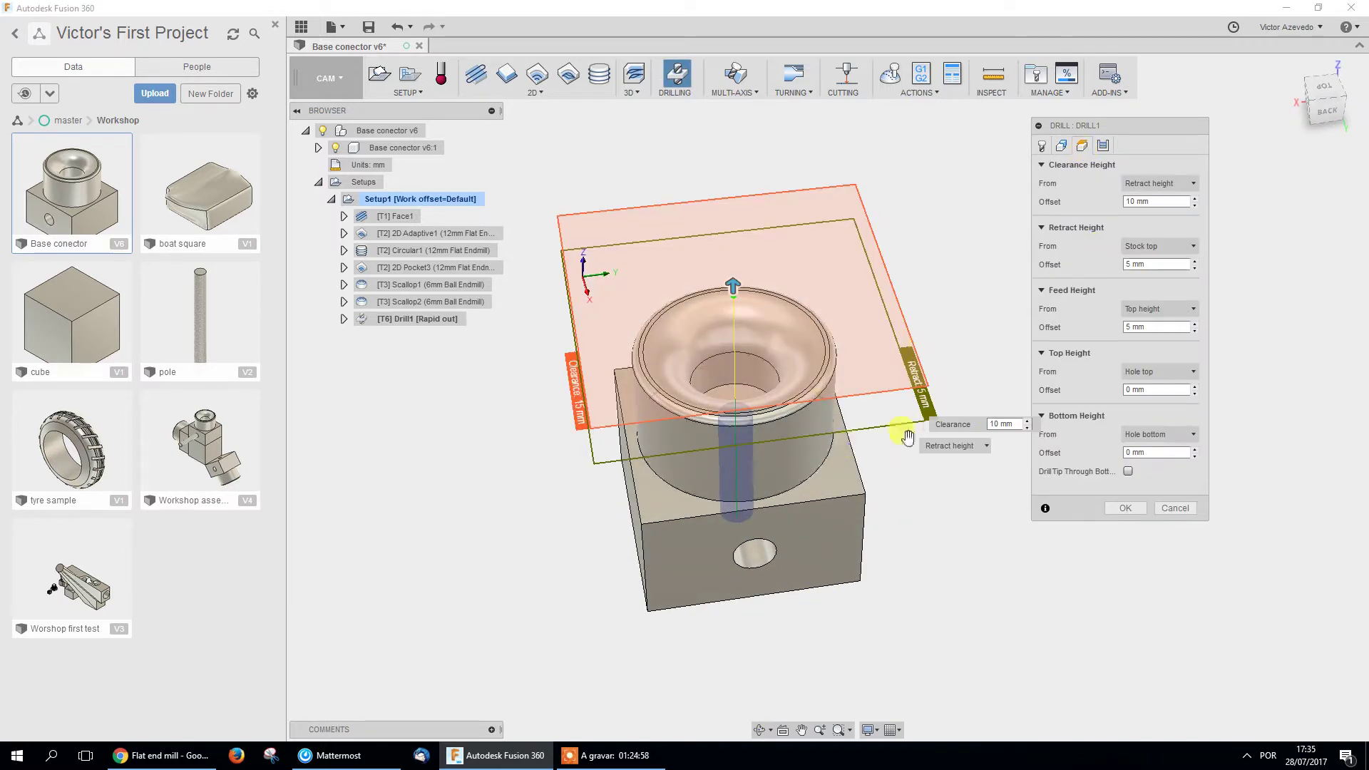
shift+middle_drag(716, 520, 696, 474)
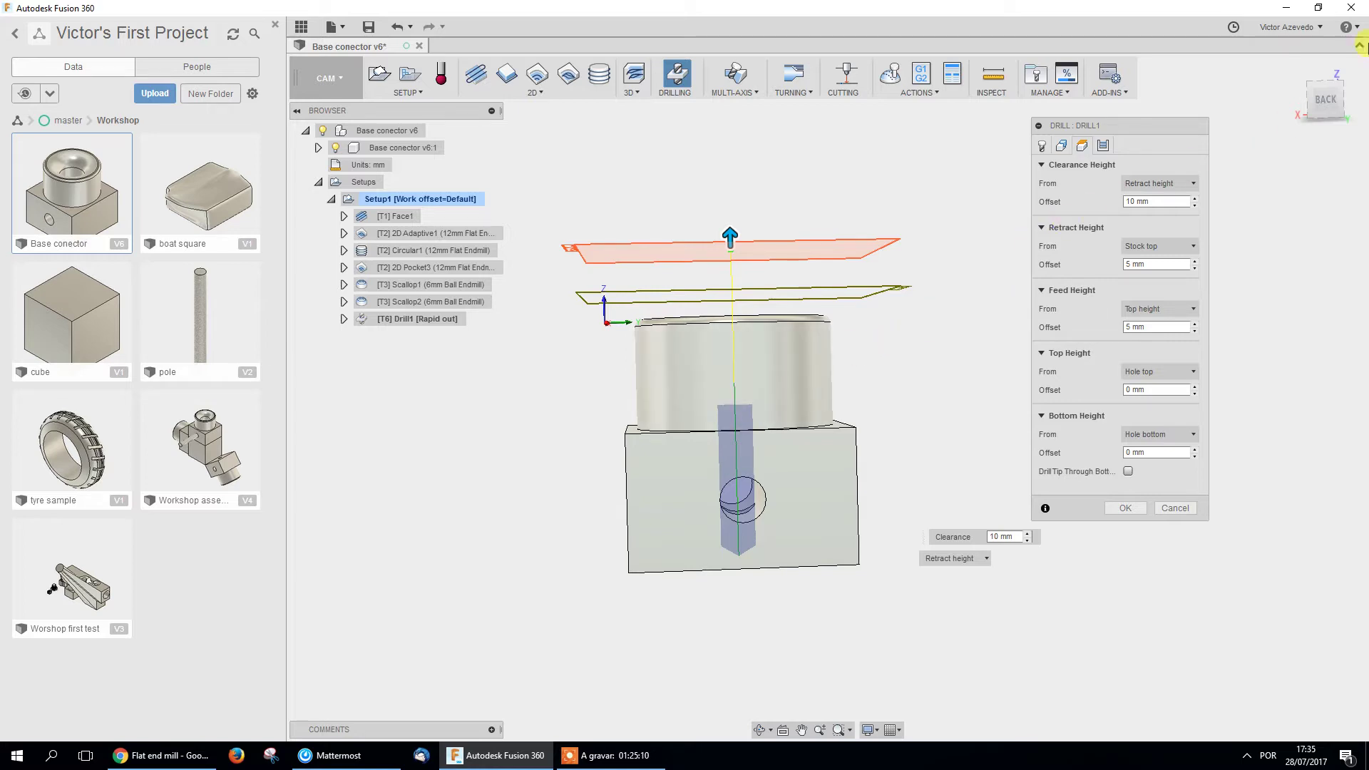
click(1325, 100)
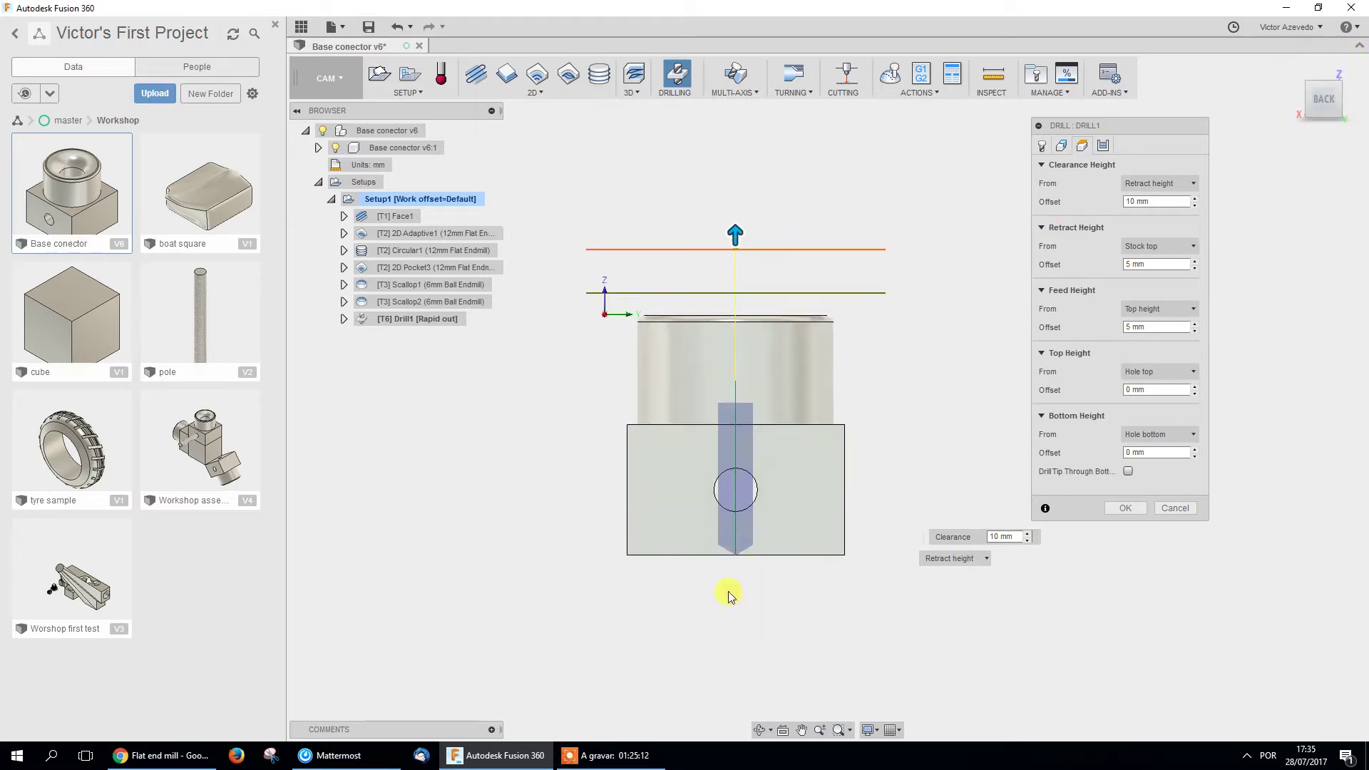
scroll(746, 558, up, 3)
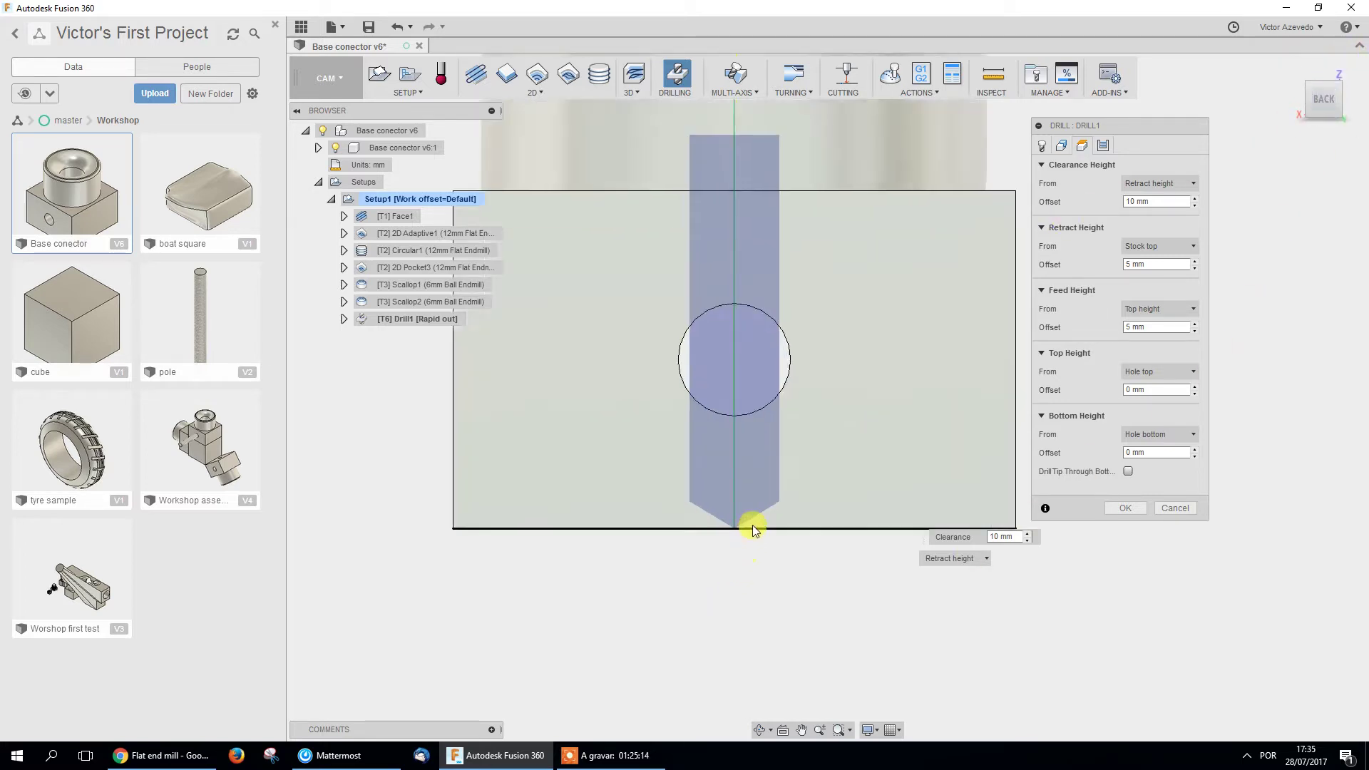
scroll(761, 520, up, 4)
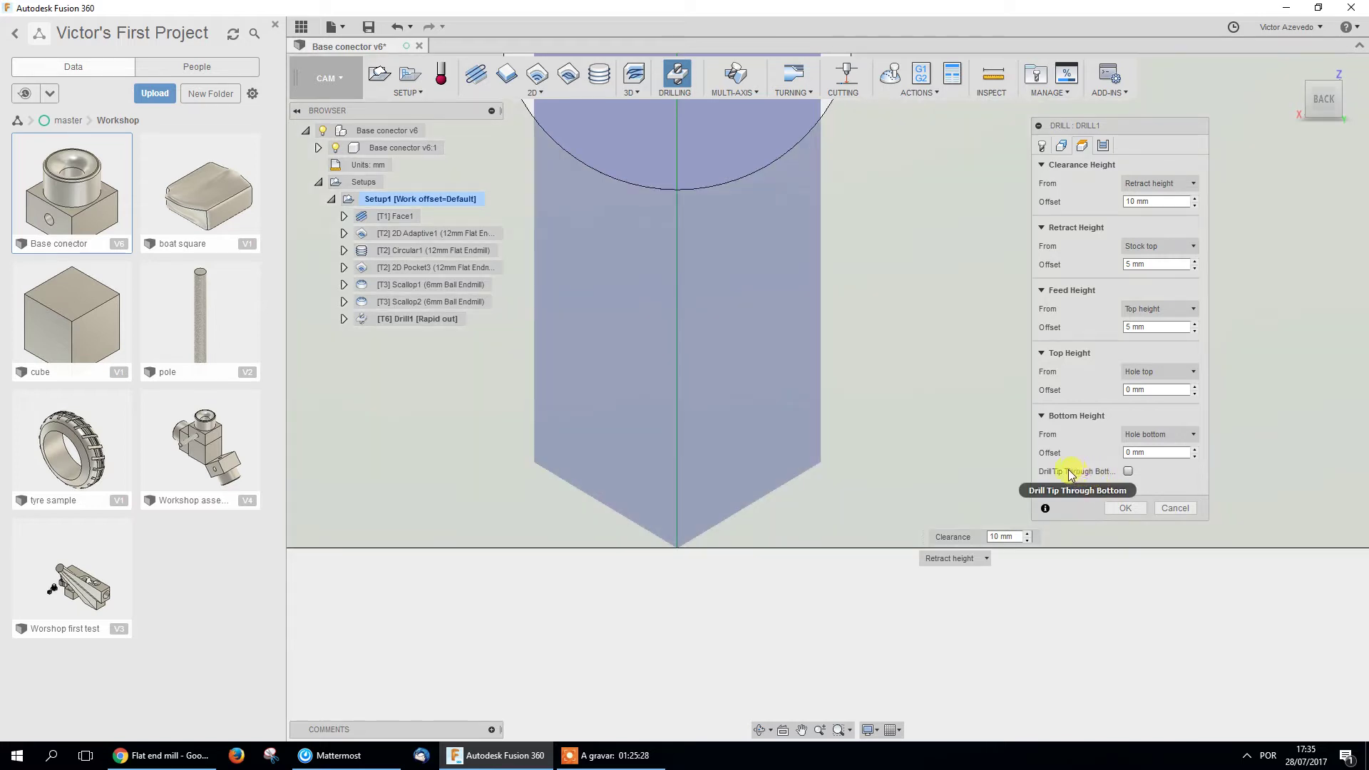
click(1127, 471)
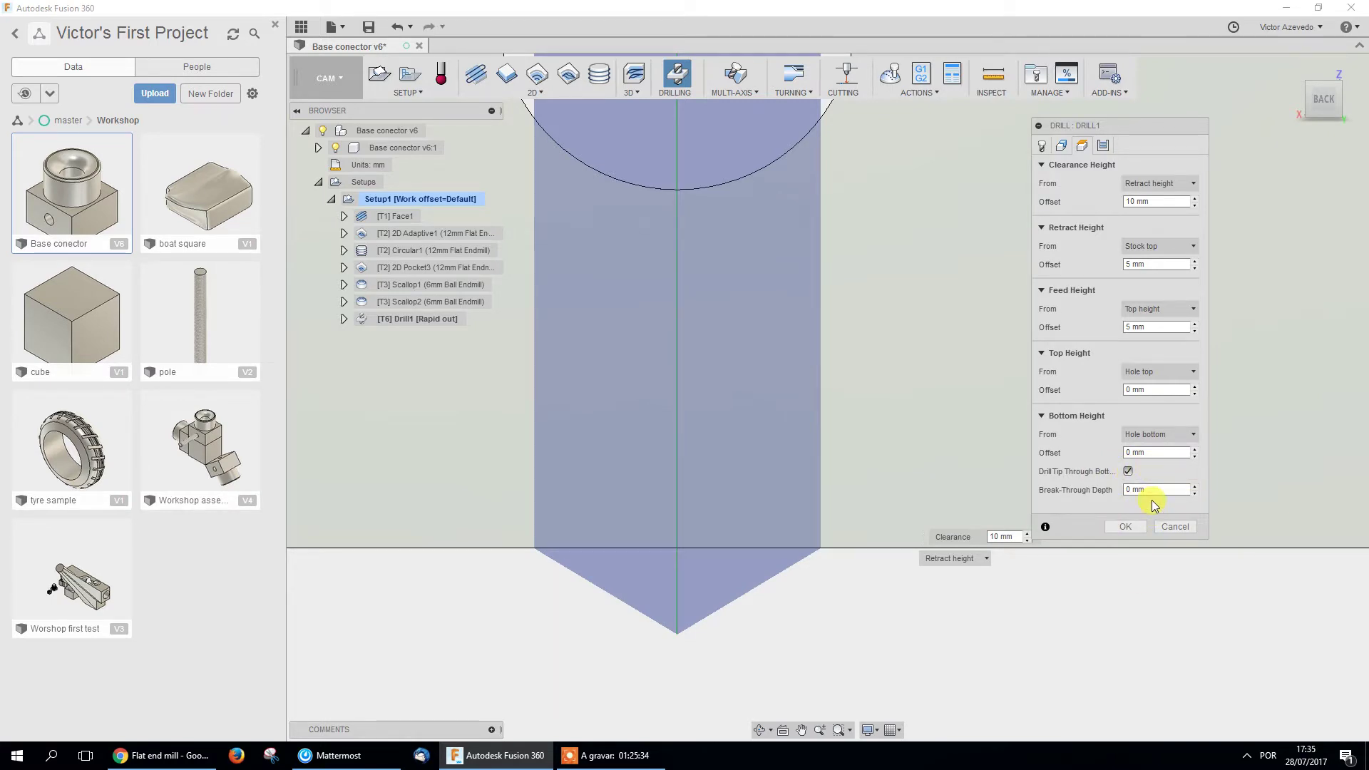
Set the cycle type to Chip breaking - partial retract, review its pecking and dwell settings, and confirm the Drill operation.
click(1104, 147)
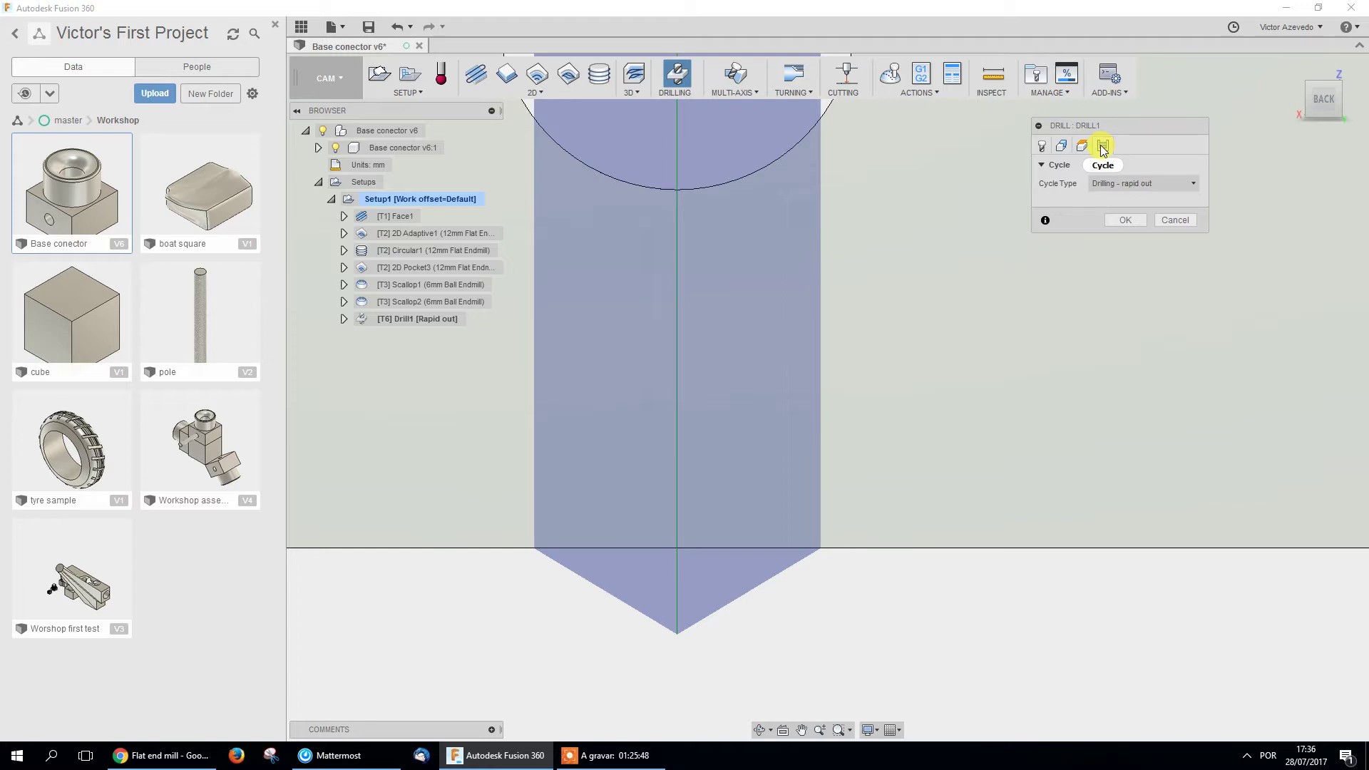
click(1122, 184)
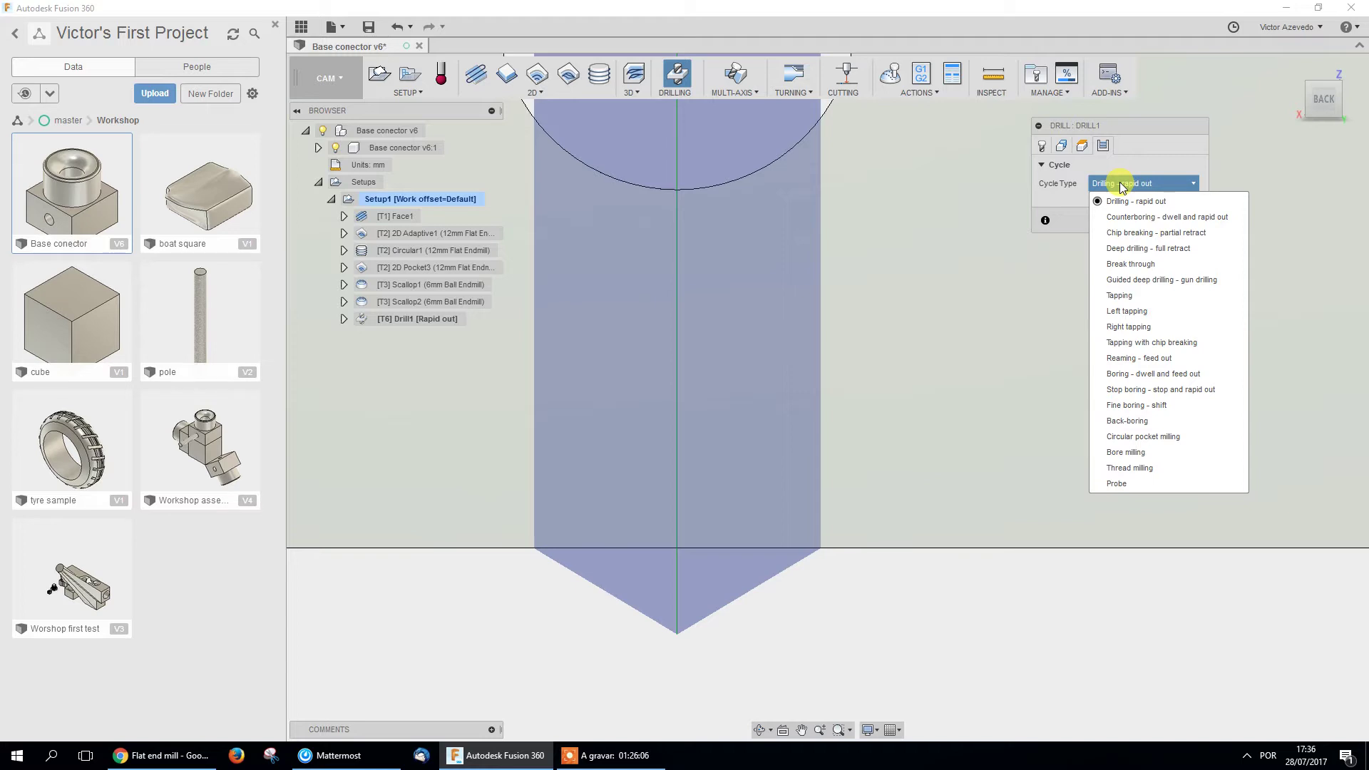
mouse_move(1173, 236)
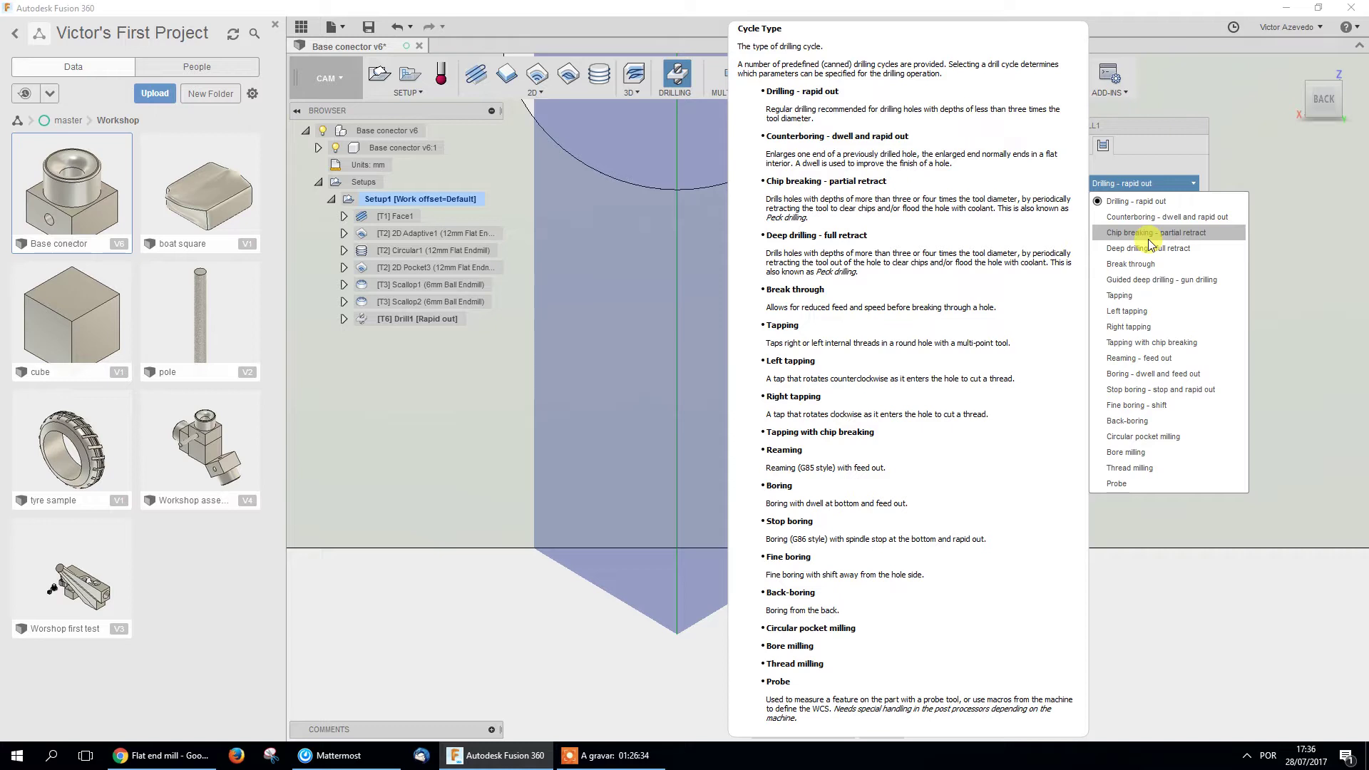
click(1150, 233)
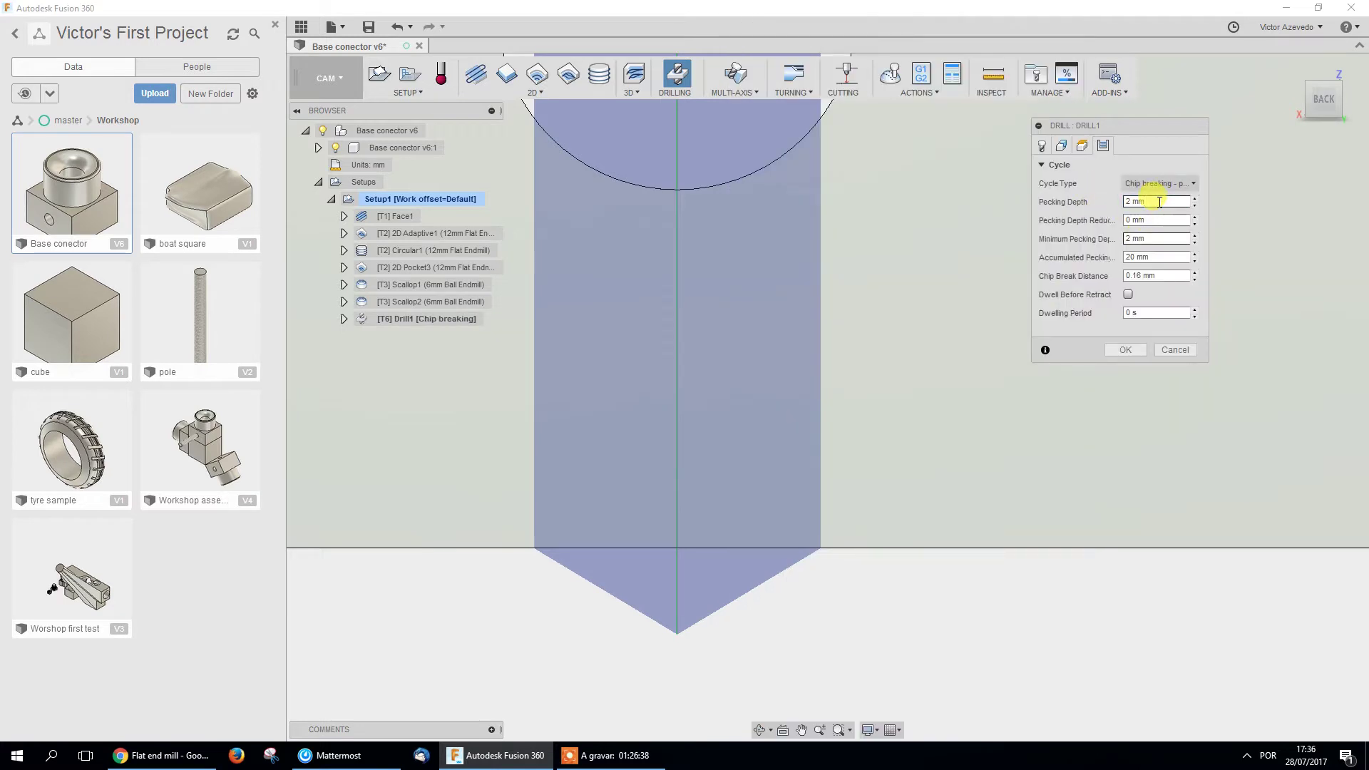
click(1159, 203)
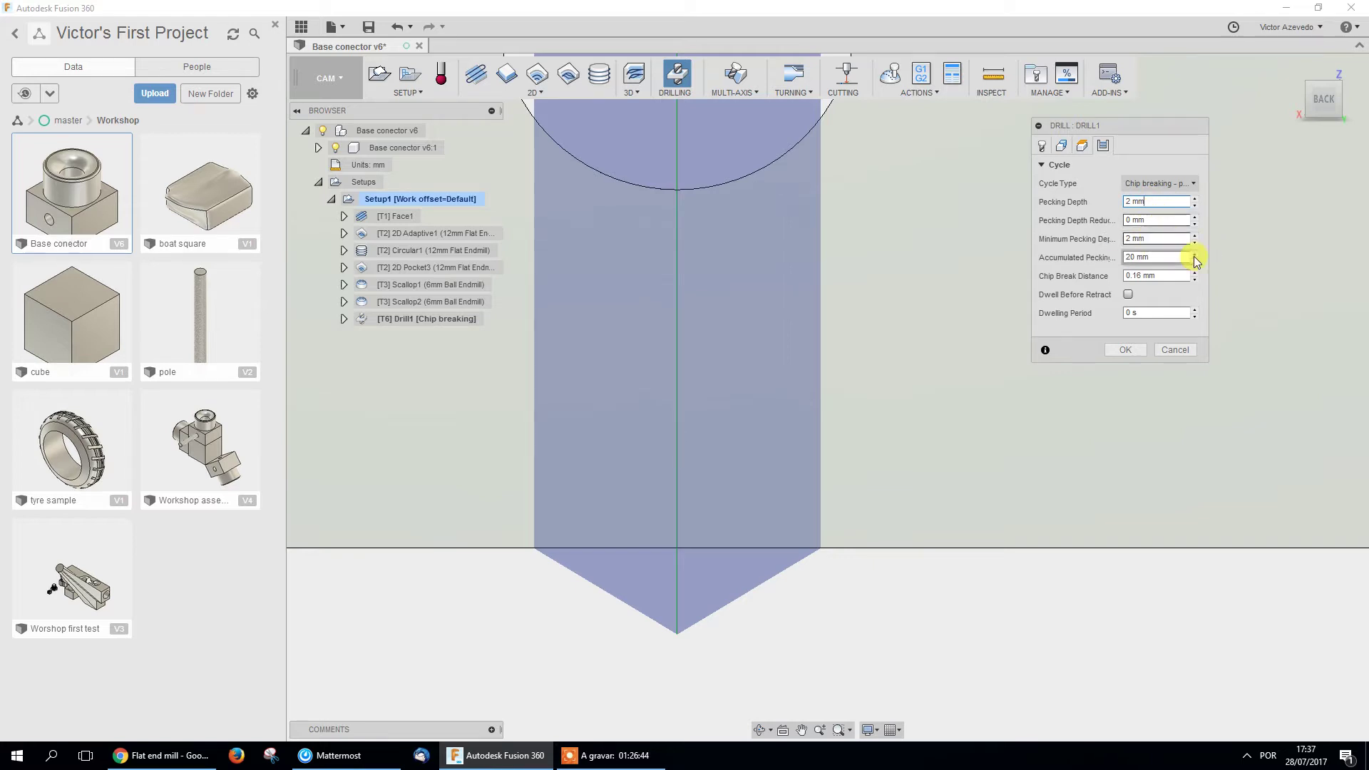
double_click(1155, 257)
click(1162, 276)
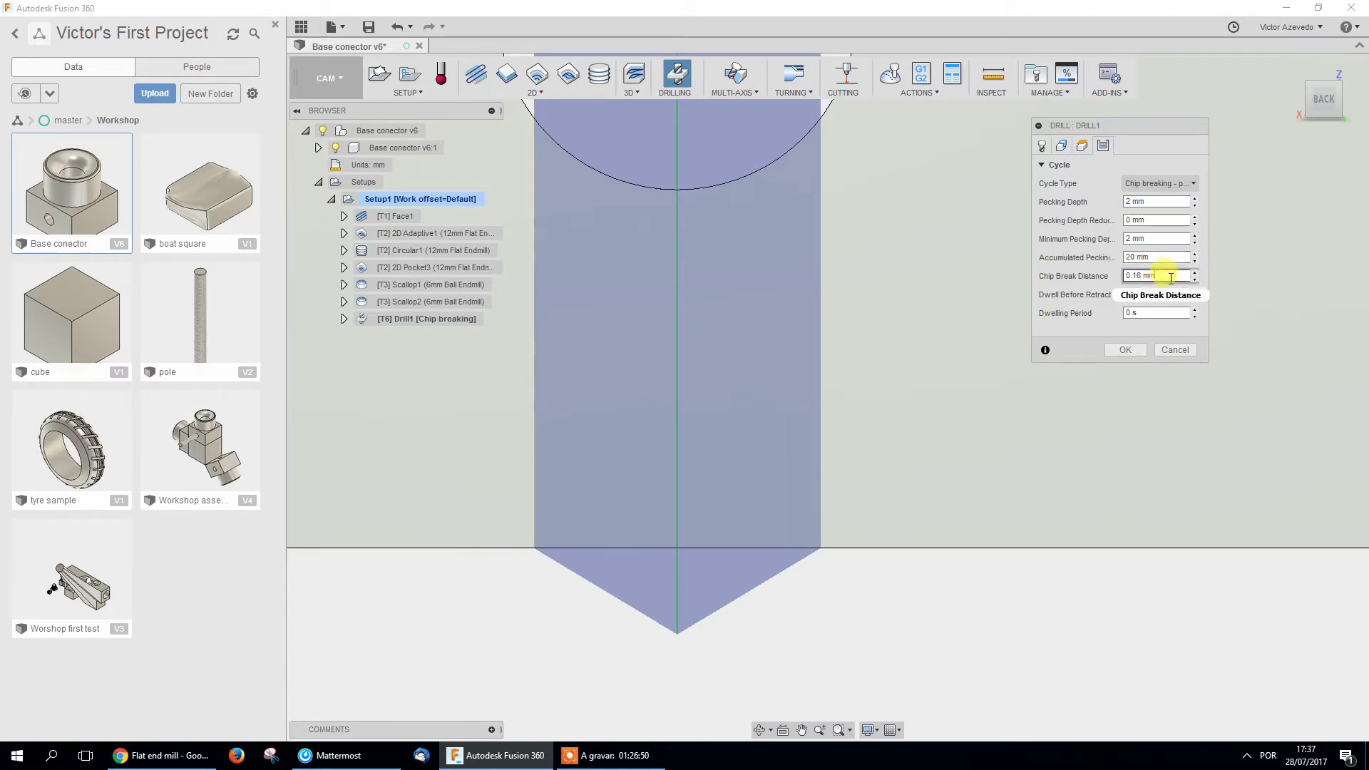
double_click(1156, 313)
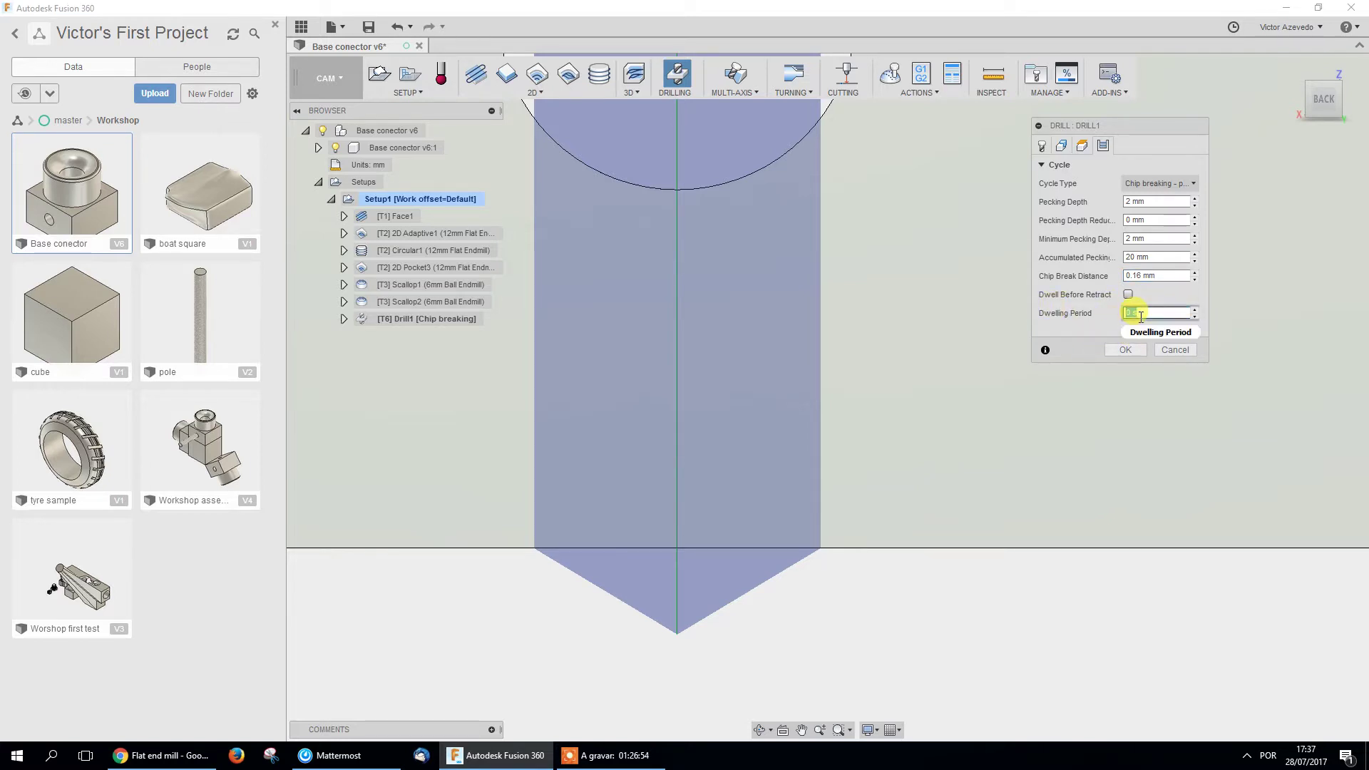
mouse_move(1141, 316)
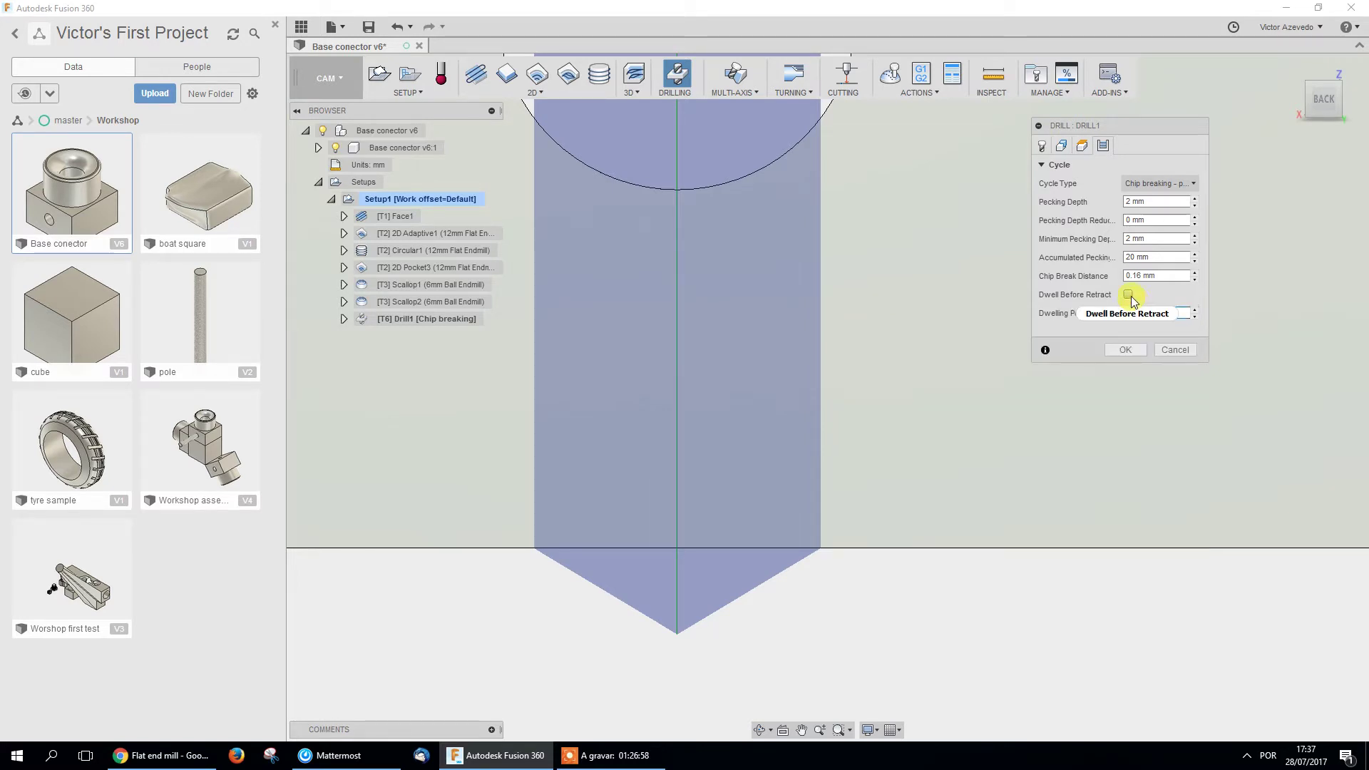
click(1128, 350)
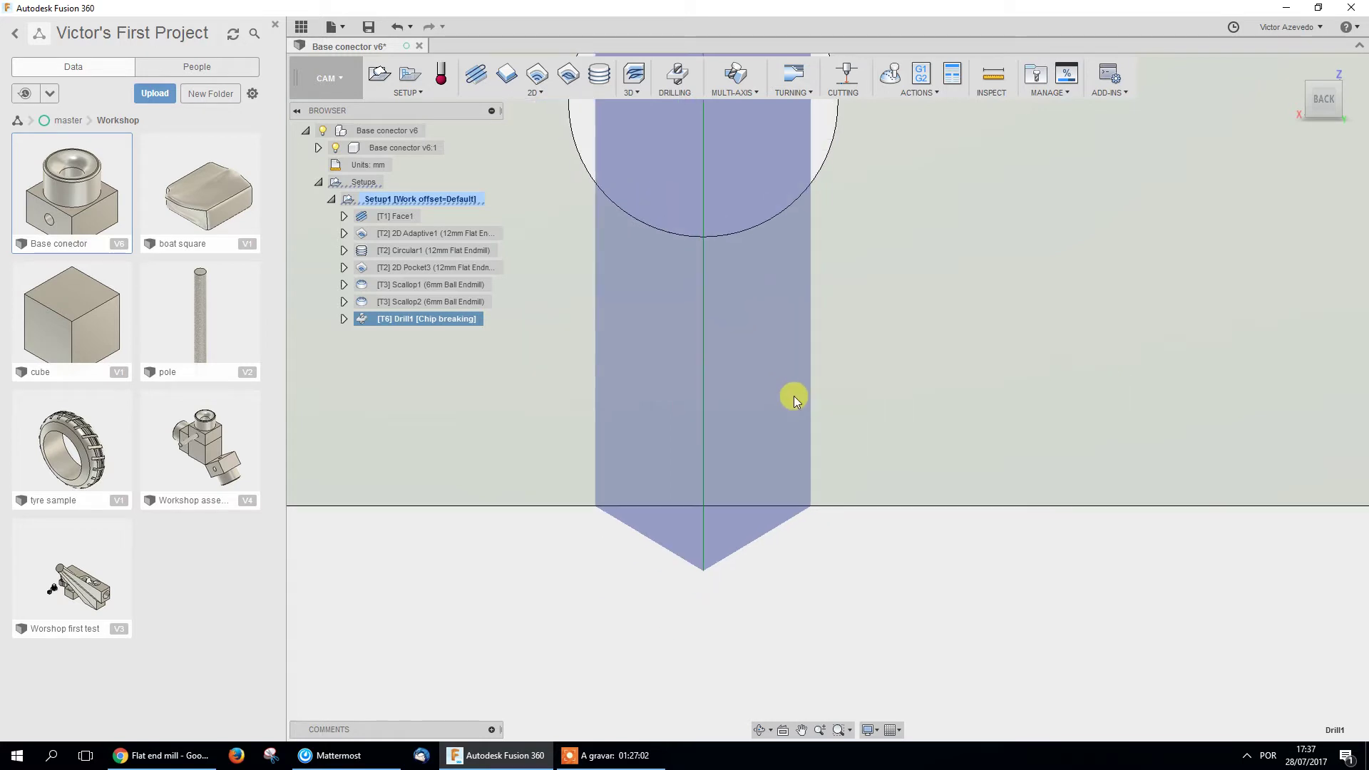
Reopen the finished Drill operation to review its cycle settings and accept them as they are.
right_click(462, 319)
click(491, 325)
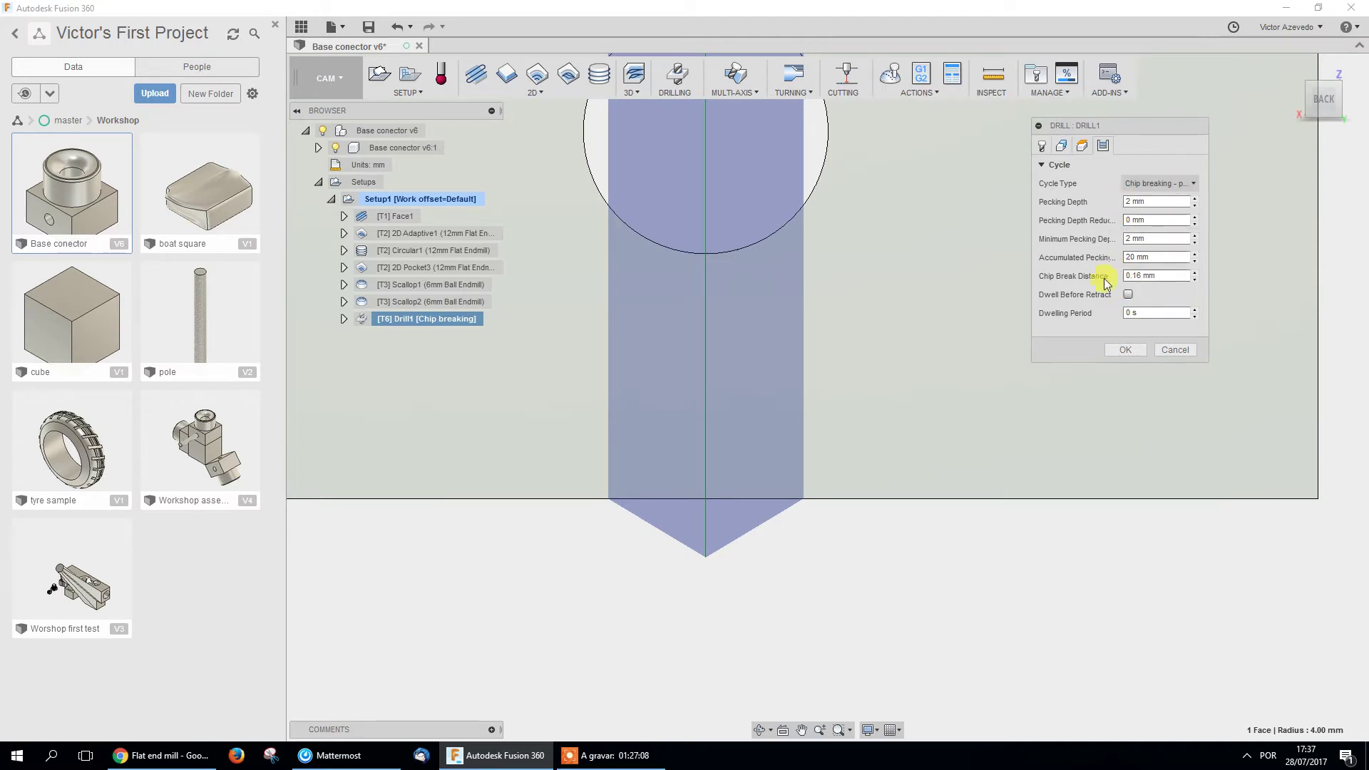
click(1125, 350)
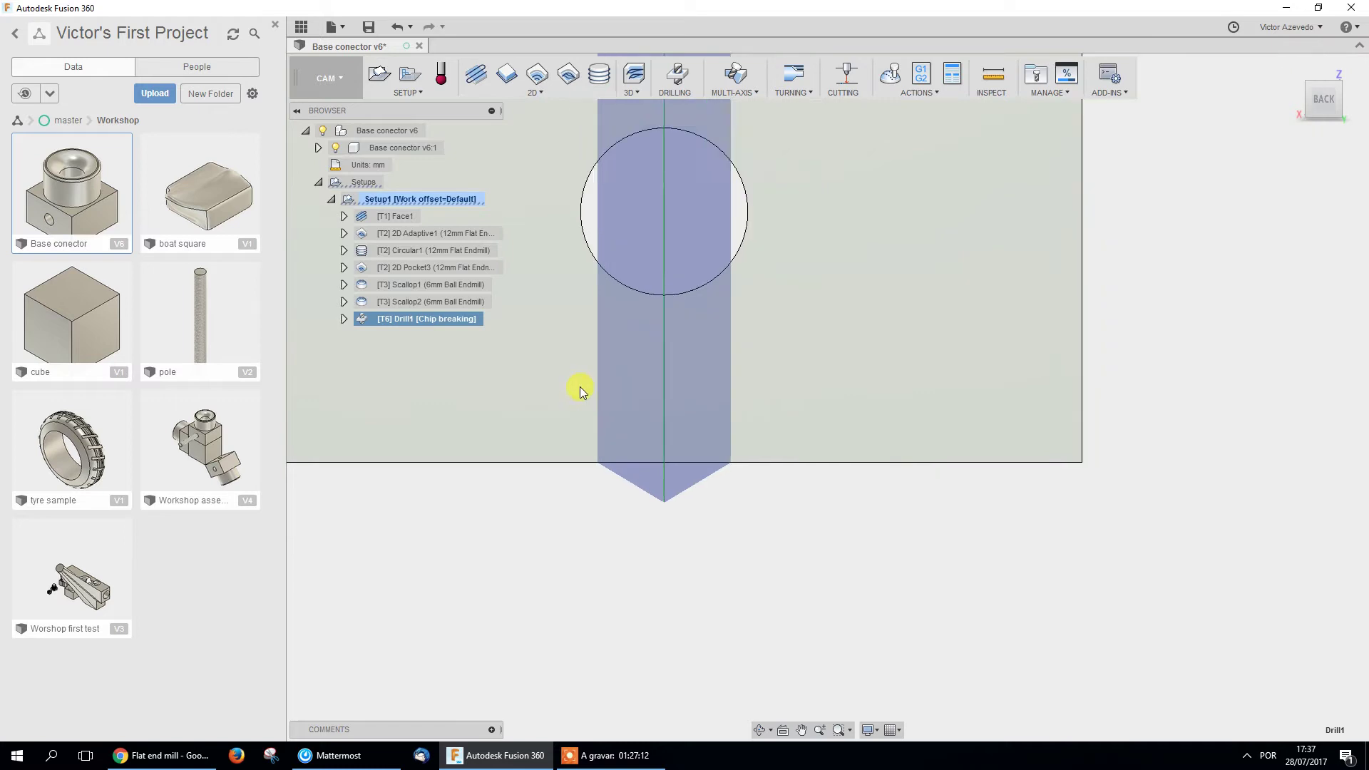
Simulate all operations of Setup1 and play the machining at maximum playback speed.
shift+middle_drag(683, 291, 734, 382)
click(456, 199)
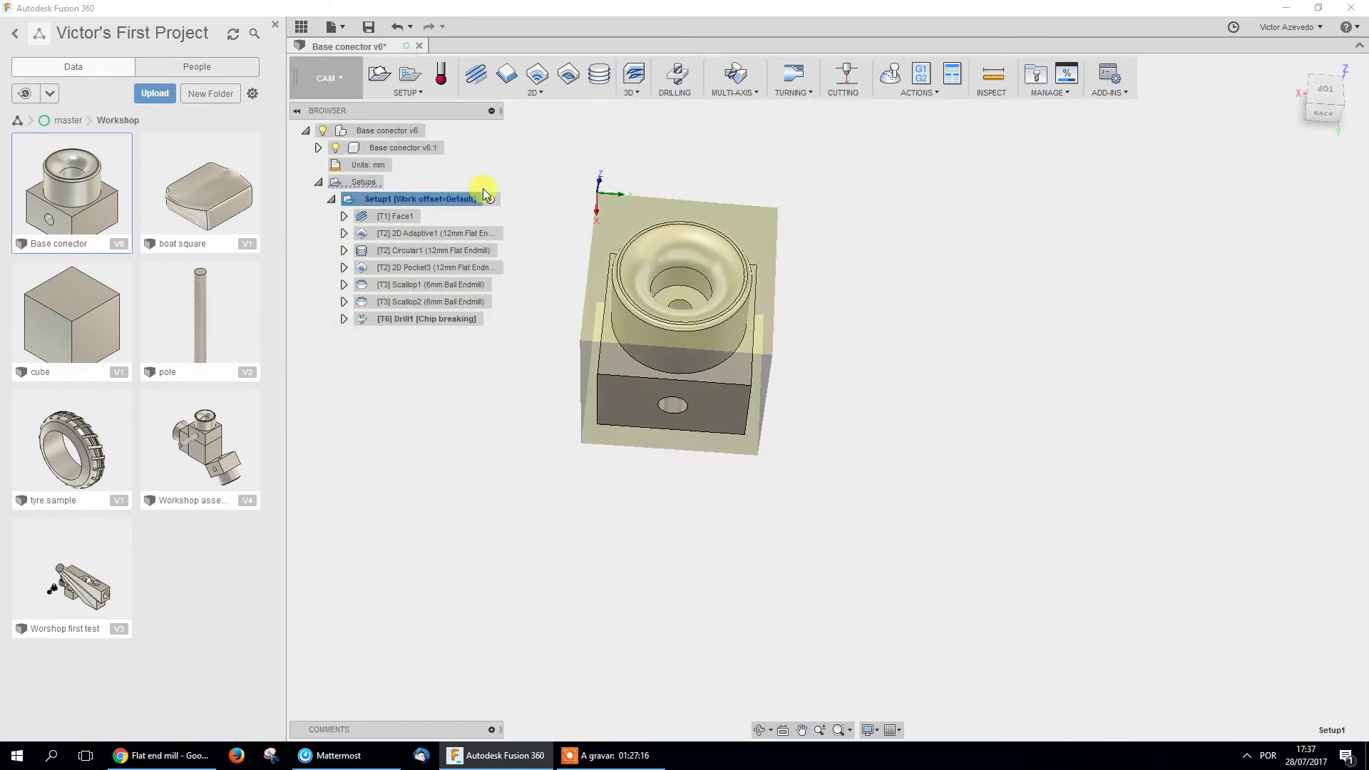
click(899, 74)
click(826, 674)
drag(853, 698, 913, 699)
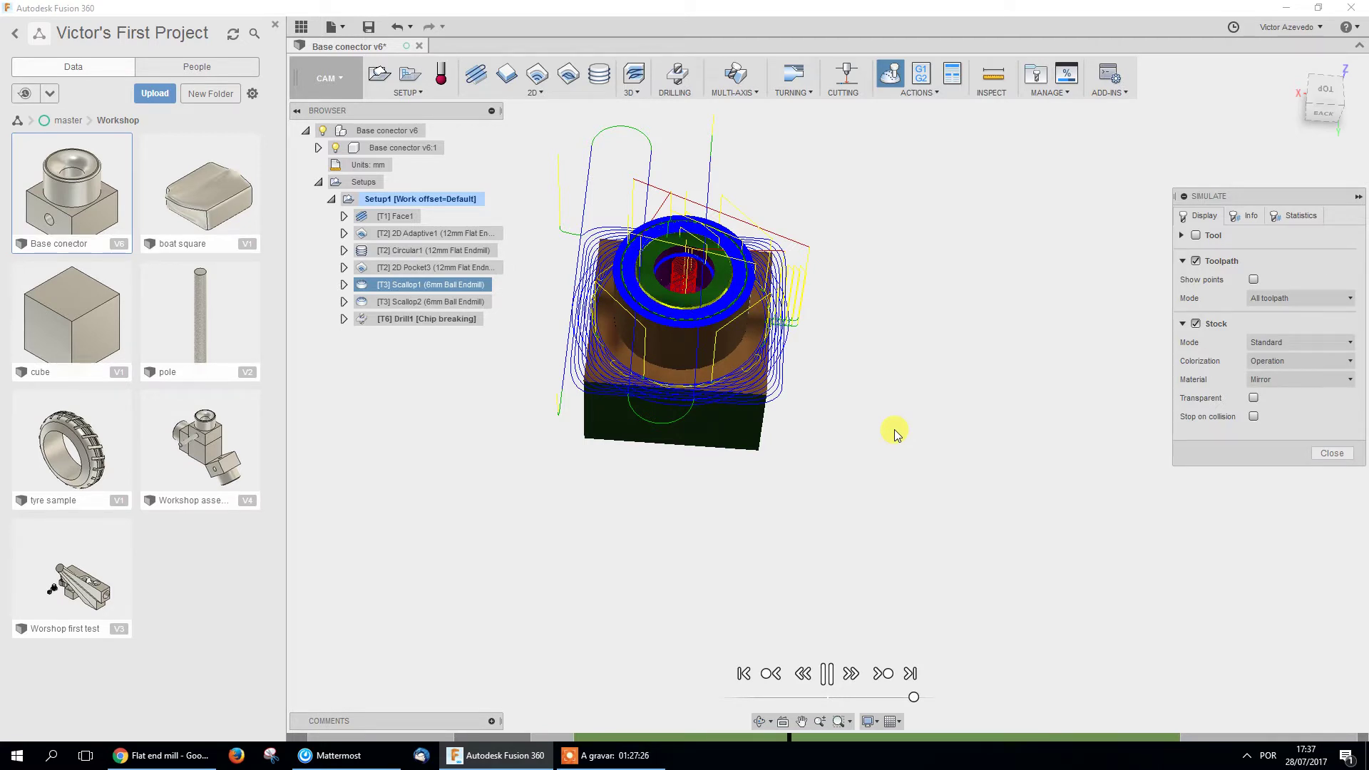
Show the tool with its holder in the simulation and check the machining statistics.
click(1196, 235)
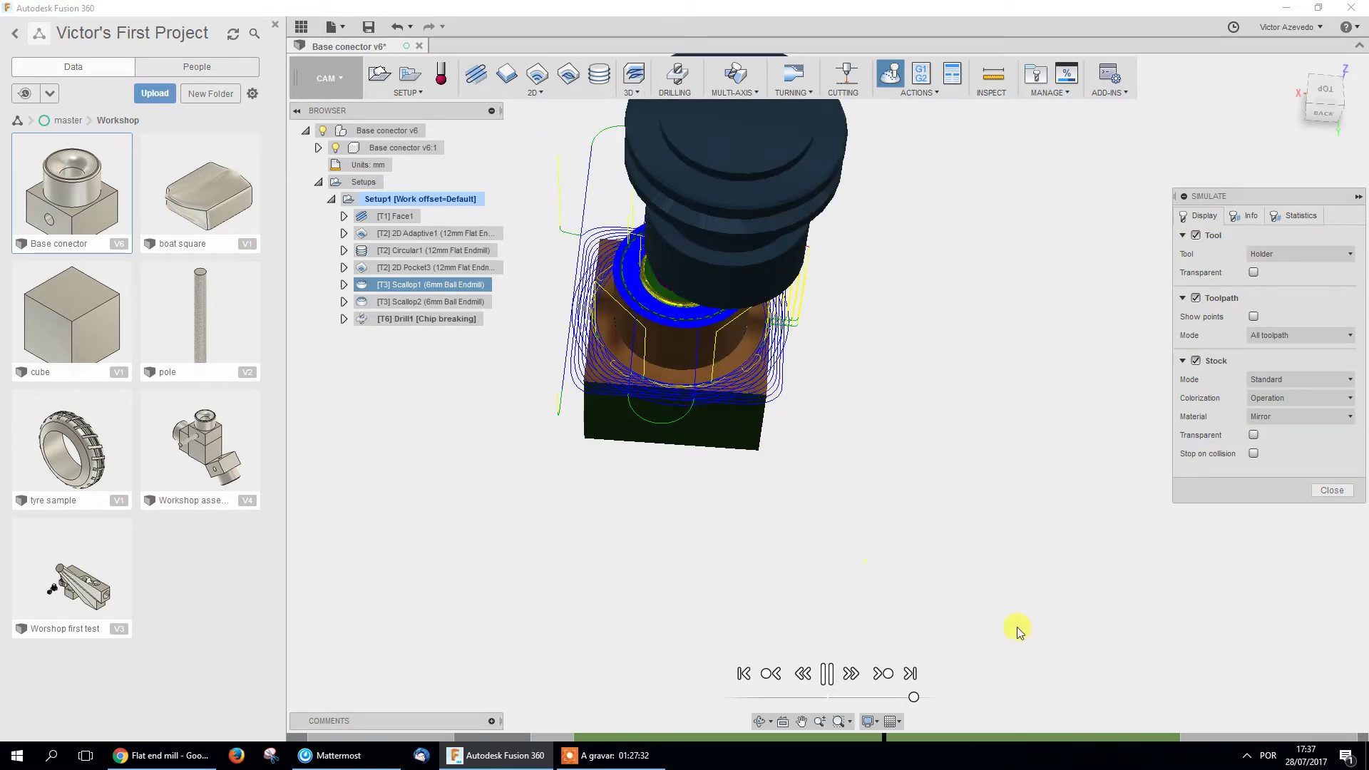
click(1301, 216)
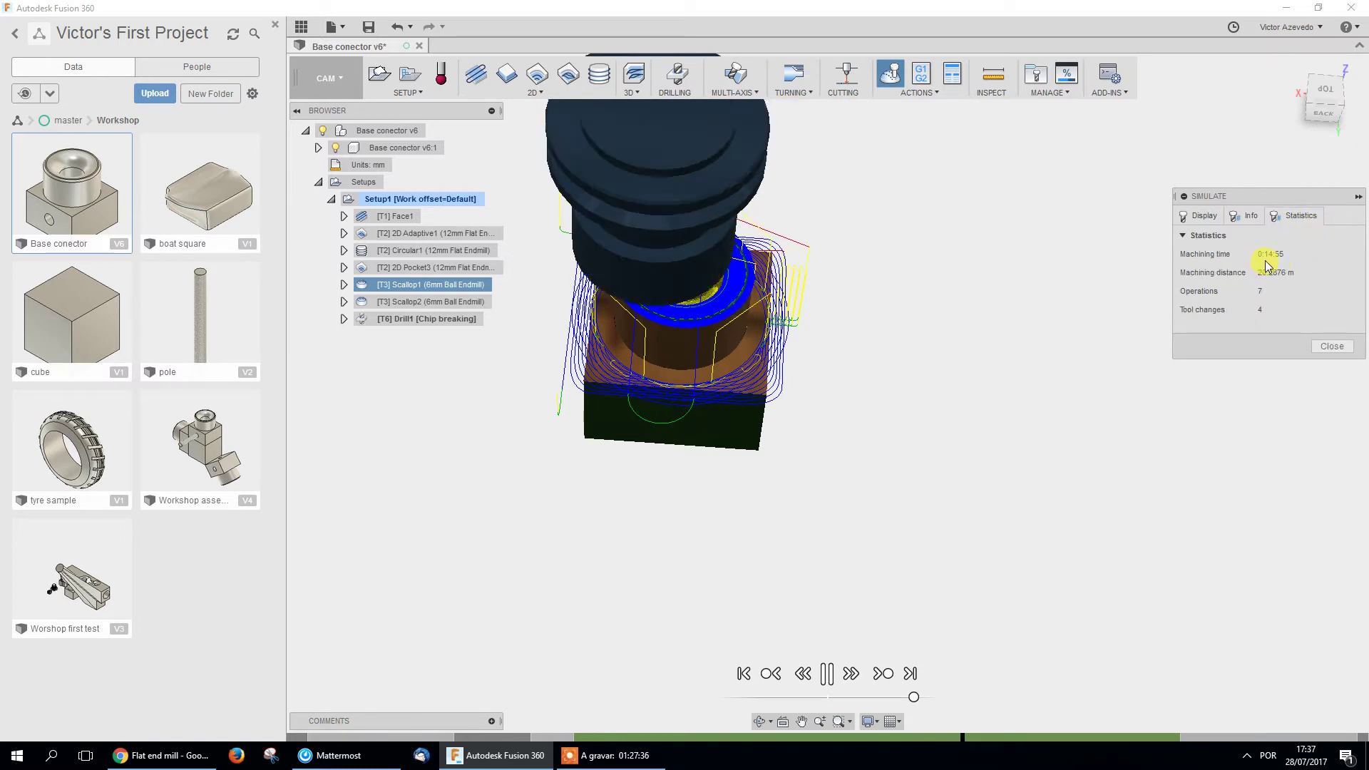
click(1203, 216)
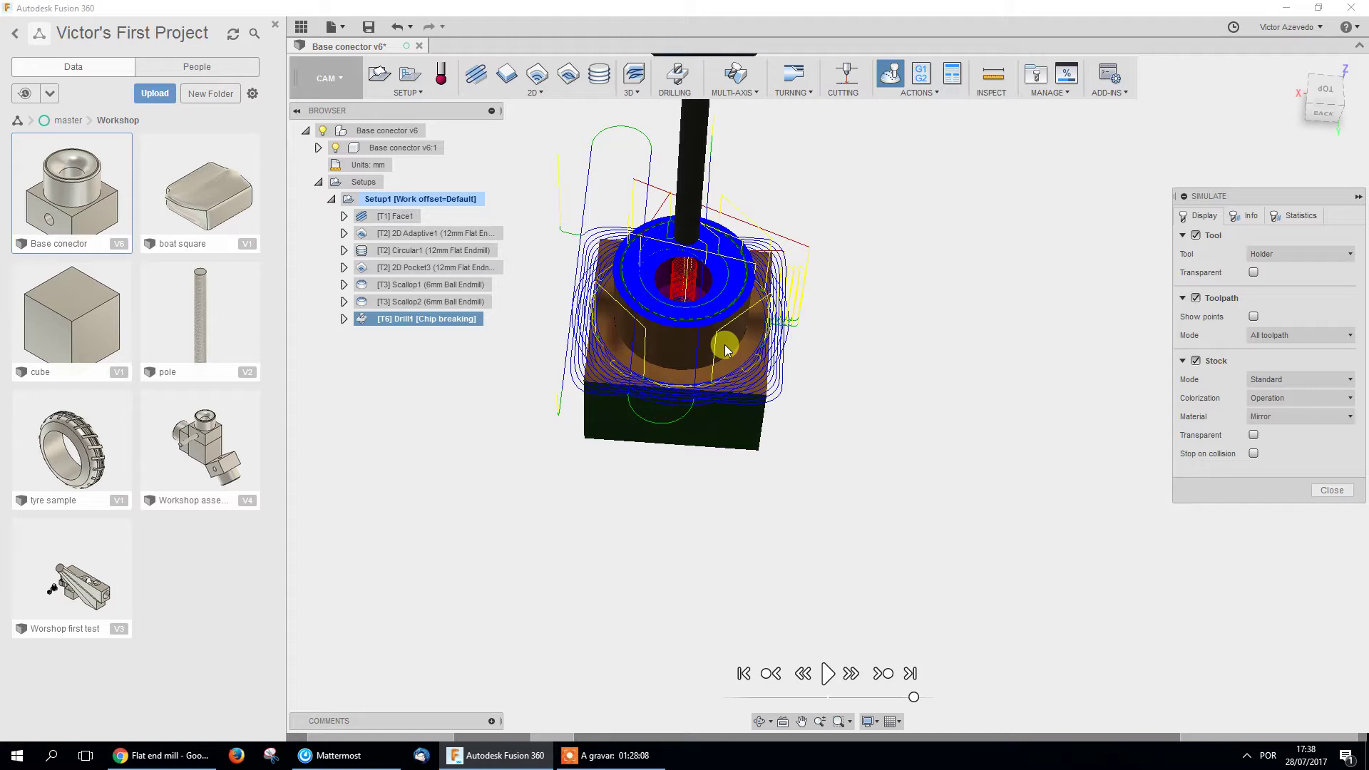
Hide the toolpaths in the simulation and play the drilling of the central hole at reduced speed.
scroll(688, 303, up, 3)
mouse_move(686, 304)
shift+middle_down()
mouse_move(687, 333)
mouse_move(904, 336)
mouse_move(831, 341)
mouse_move(675, 317)
mouse_move(687, 318)
shift+middle_up()
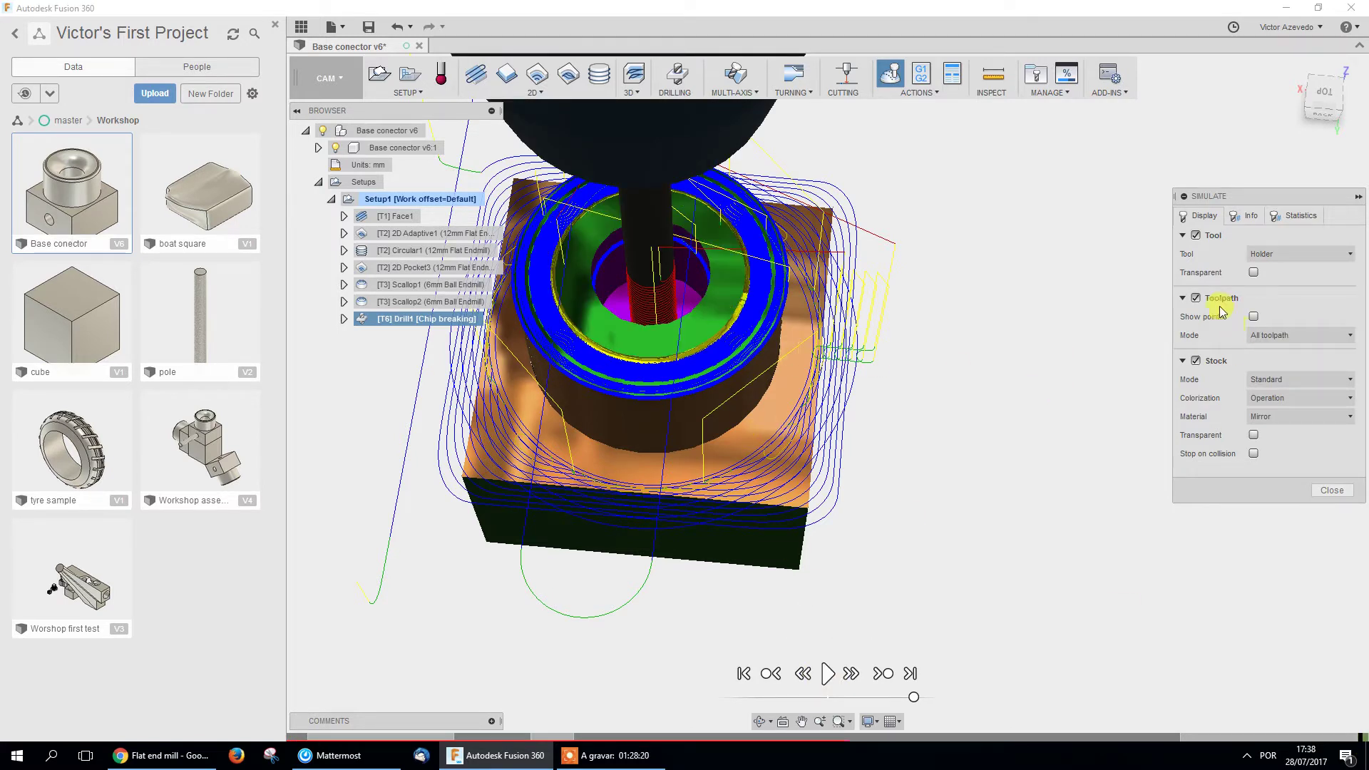
click(1196, 299)
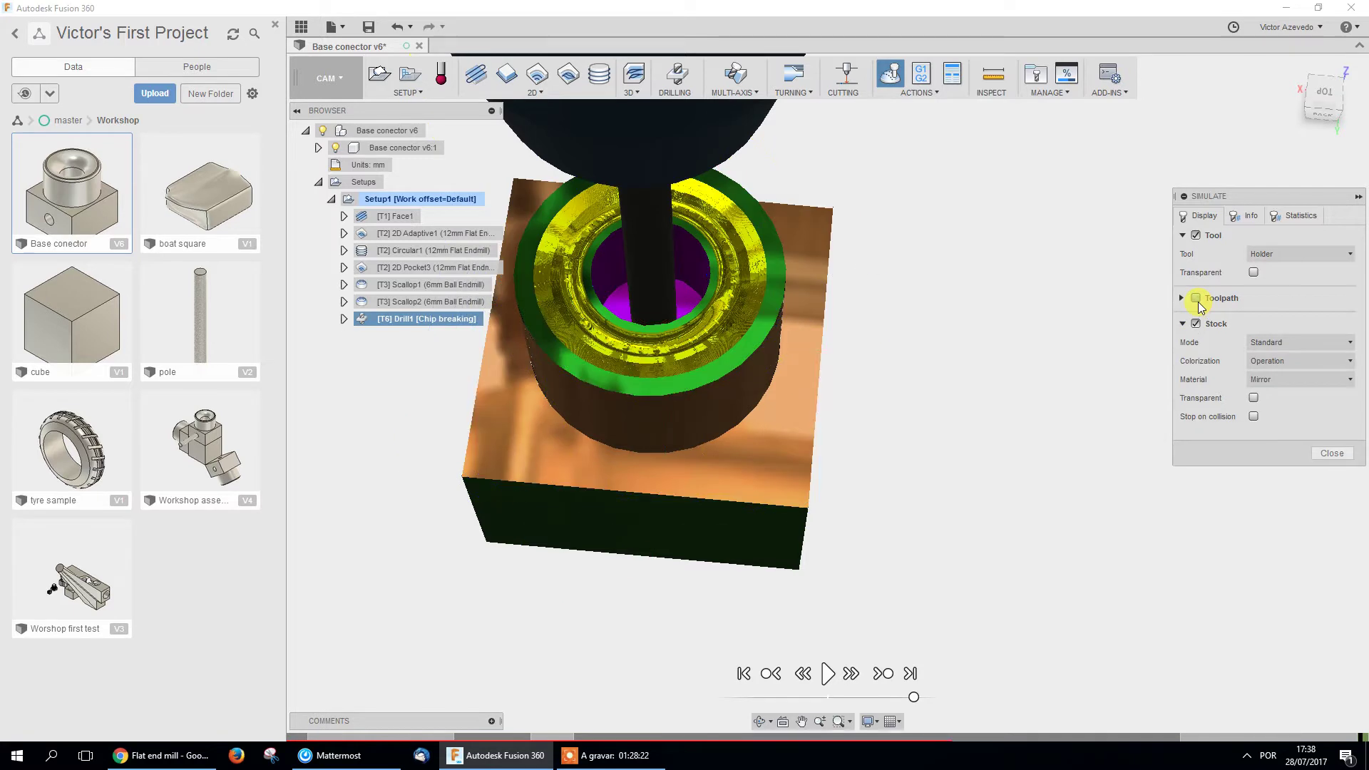
click(828, 673)
drag(908, 700, 891, 702)
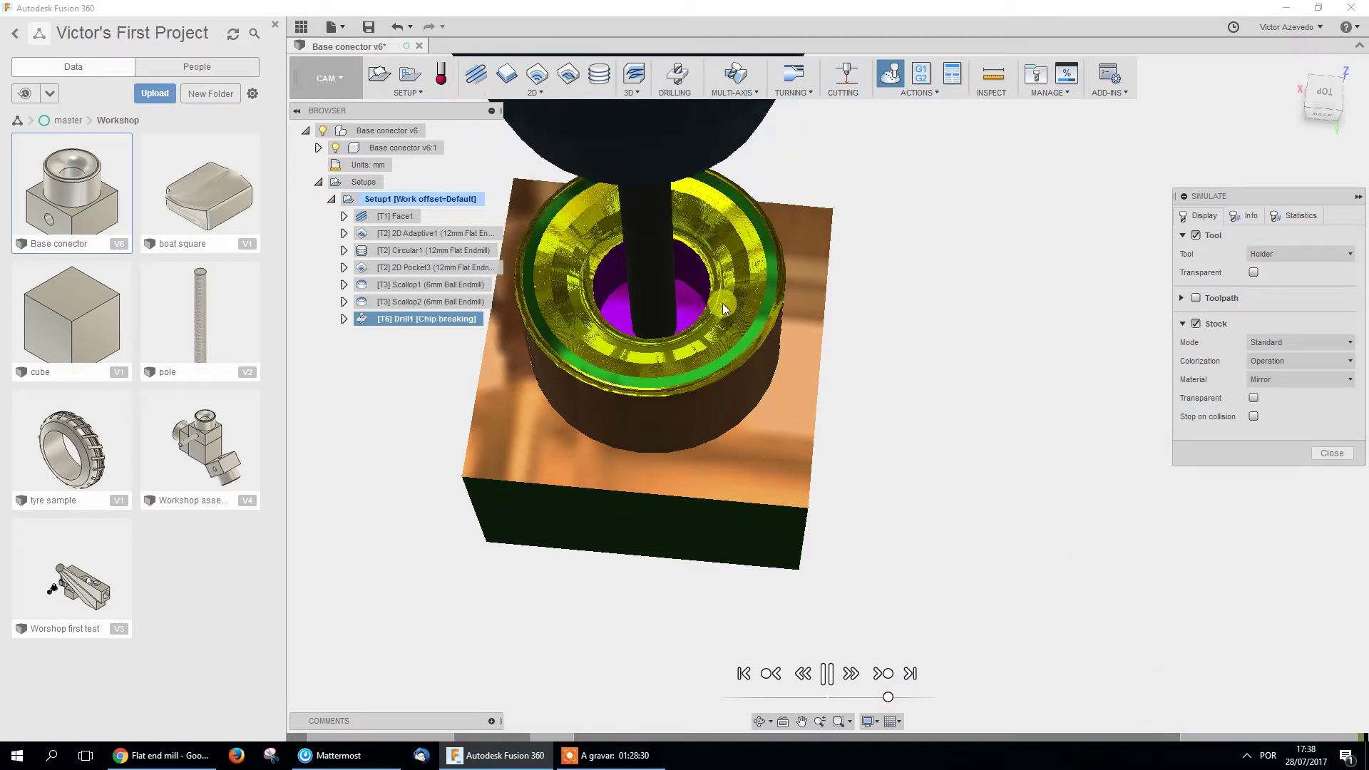
scroll(861, 465, up, 1)
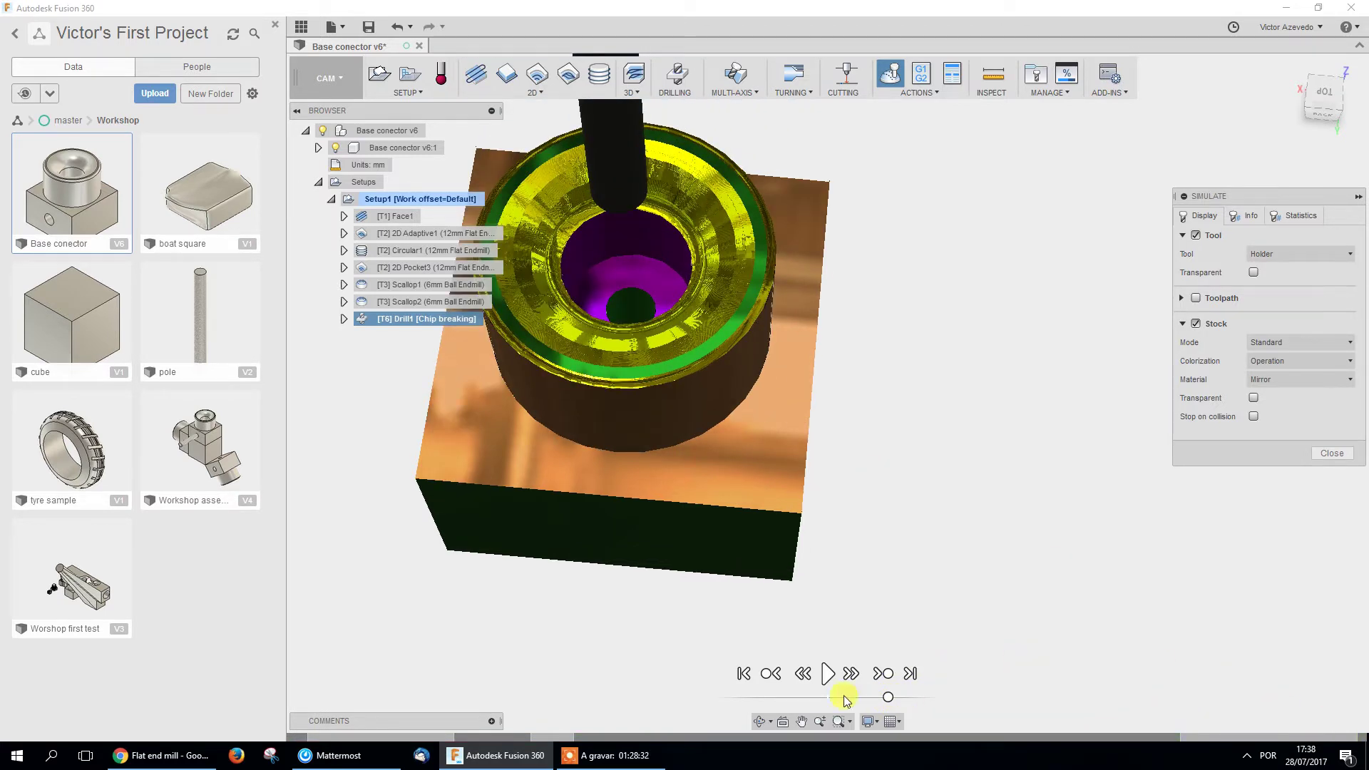
Play the simulation in reverse from the drilled hole back into the Scallop2 operation.
drag(888, 697, 806, 699)
click(828, 677)
drag(811, 700, 794, 698)
scroll(713, 390, down, 3)
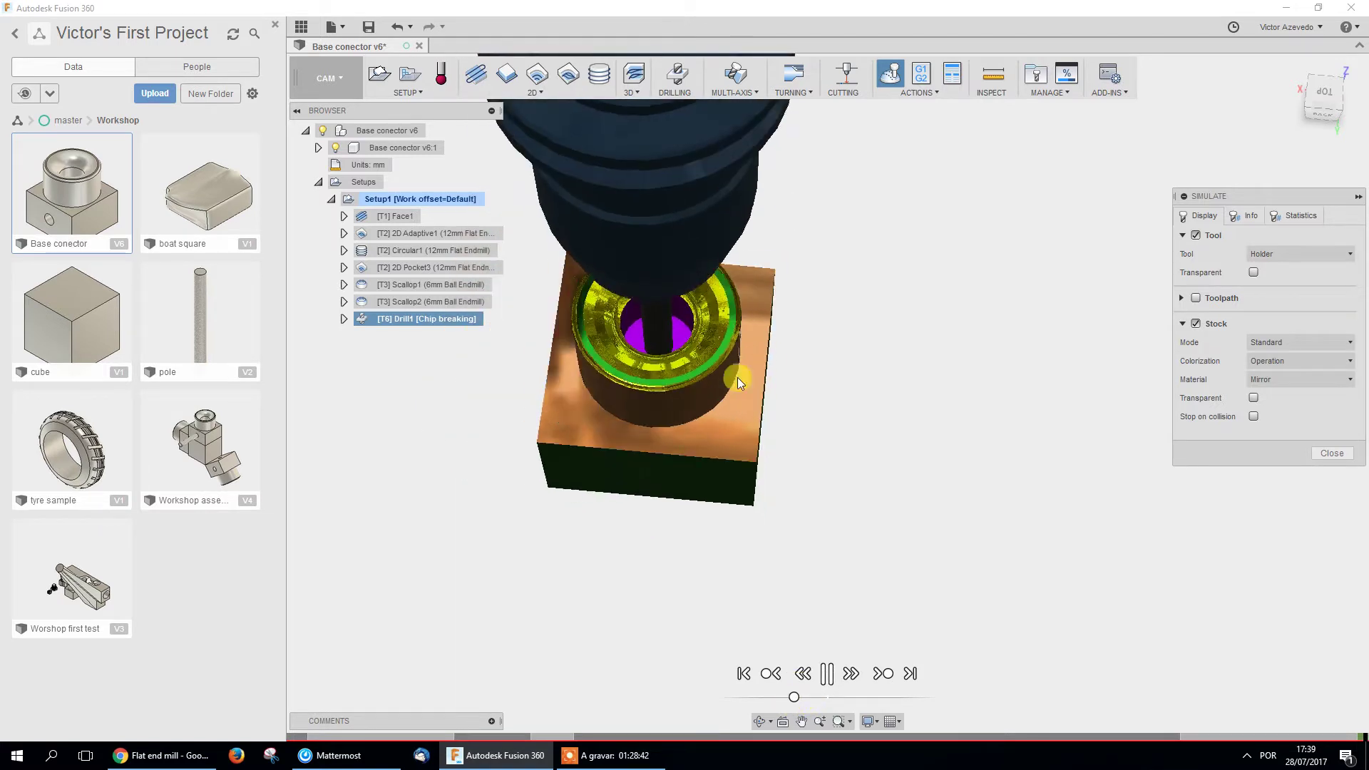
shift+middle_drag(736, 417, 734, 345)
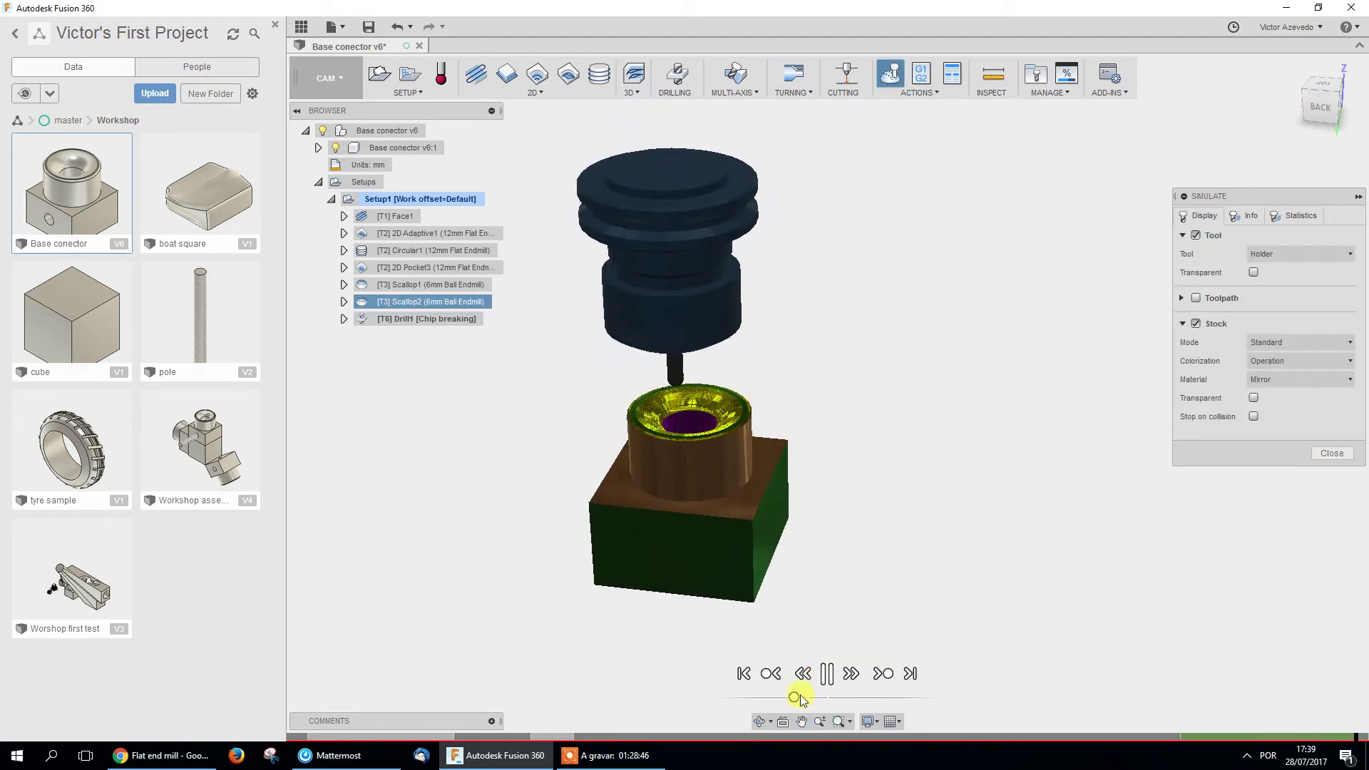
Play the simulation forward through the Drill operation to its end, and close the simulation.
drag(797, 697, 854, 699)
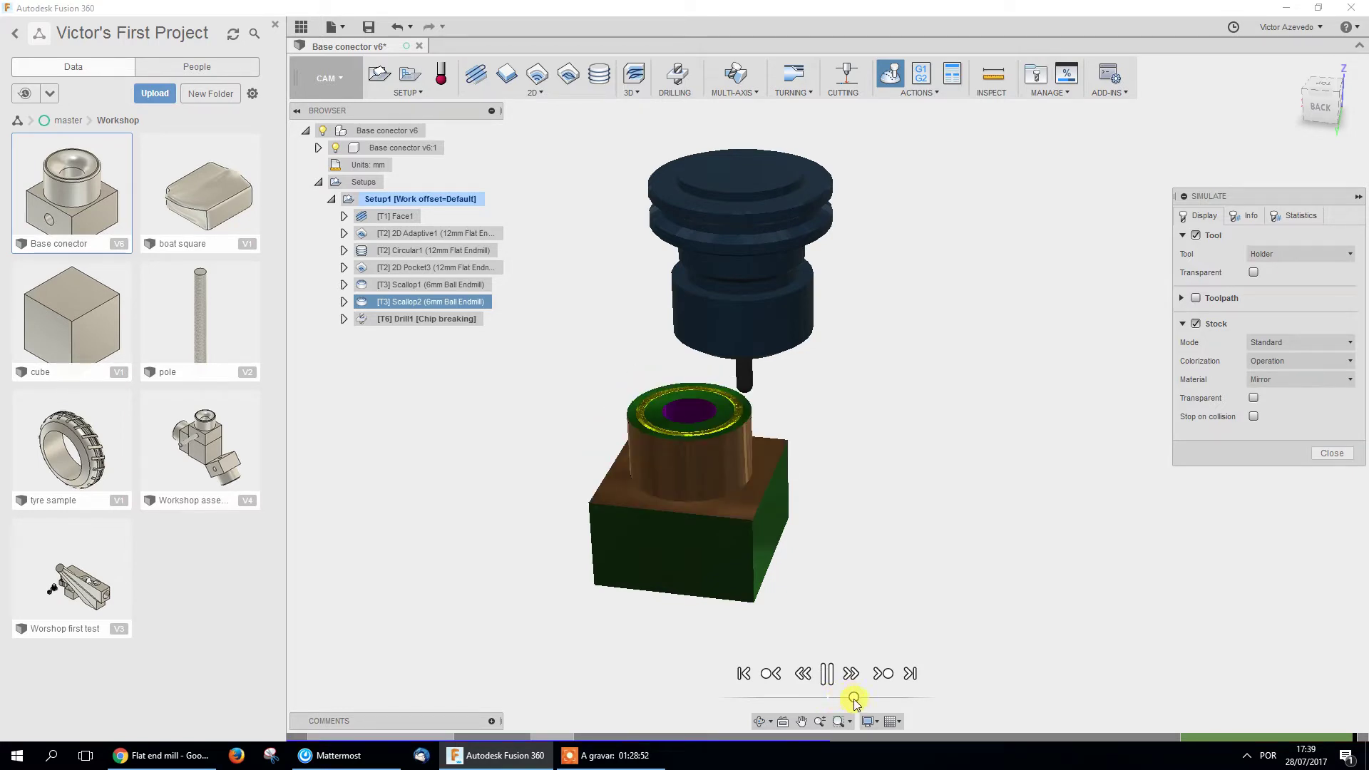
drag(855, 699, 863, 699)
shift+middle_drag(831, 459, 840, 489)
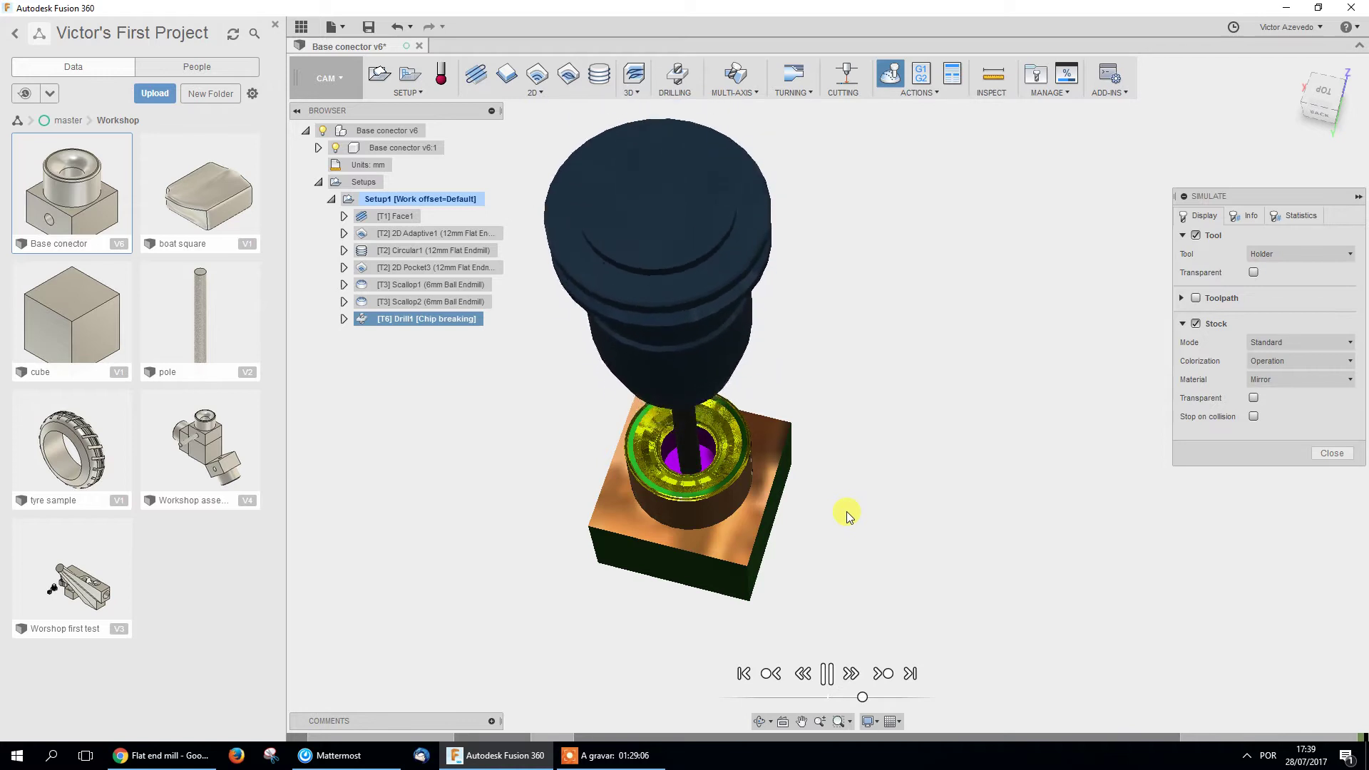
shift+middle_drag(777, 564, 729, 439)
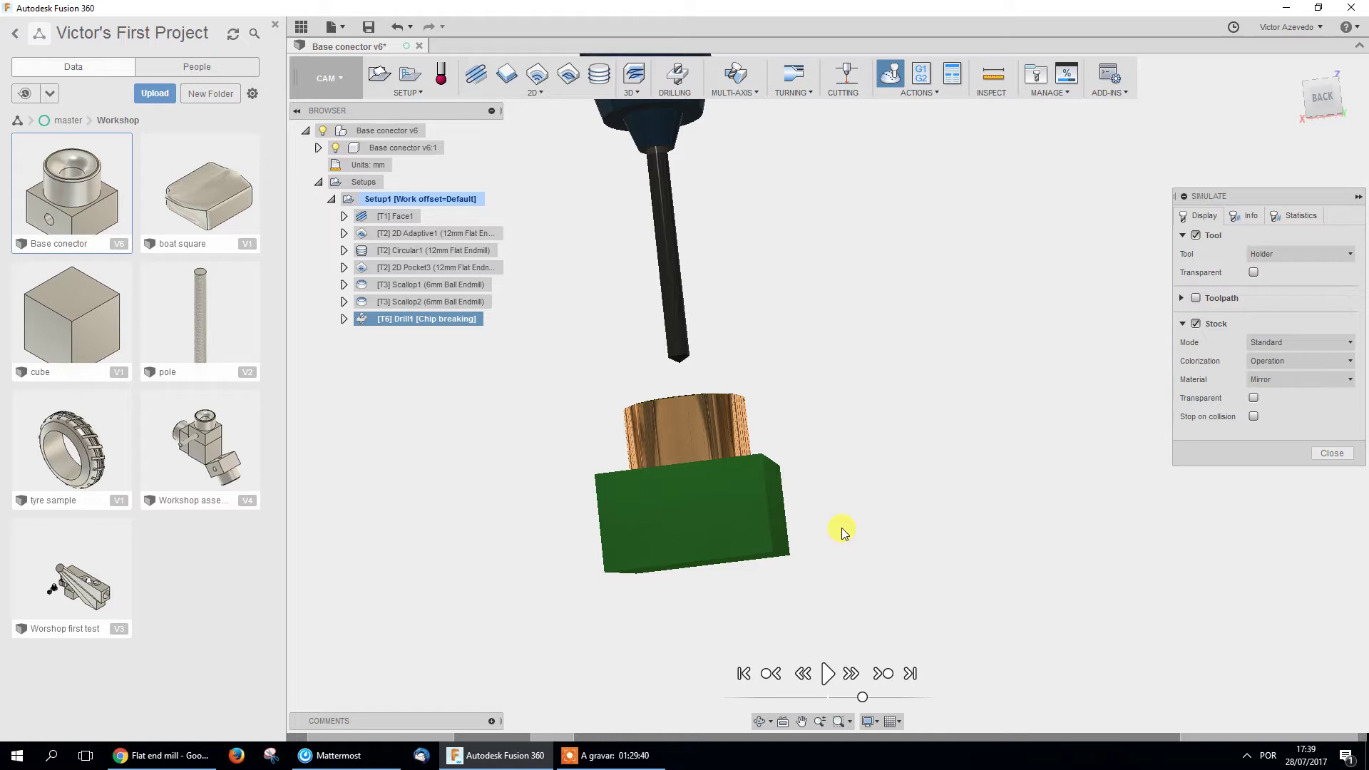
click(1332, 453)
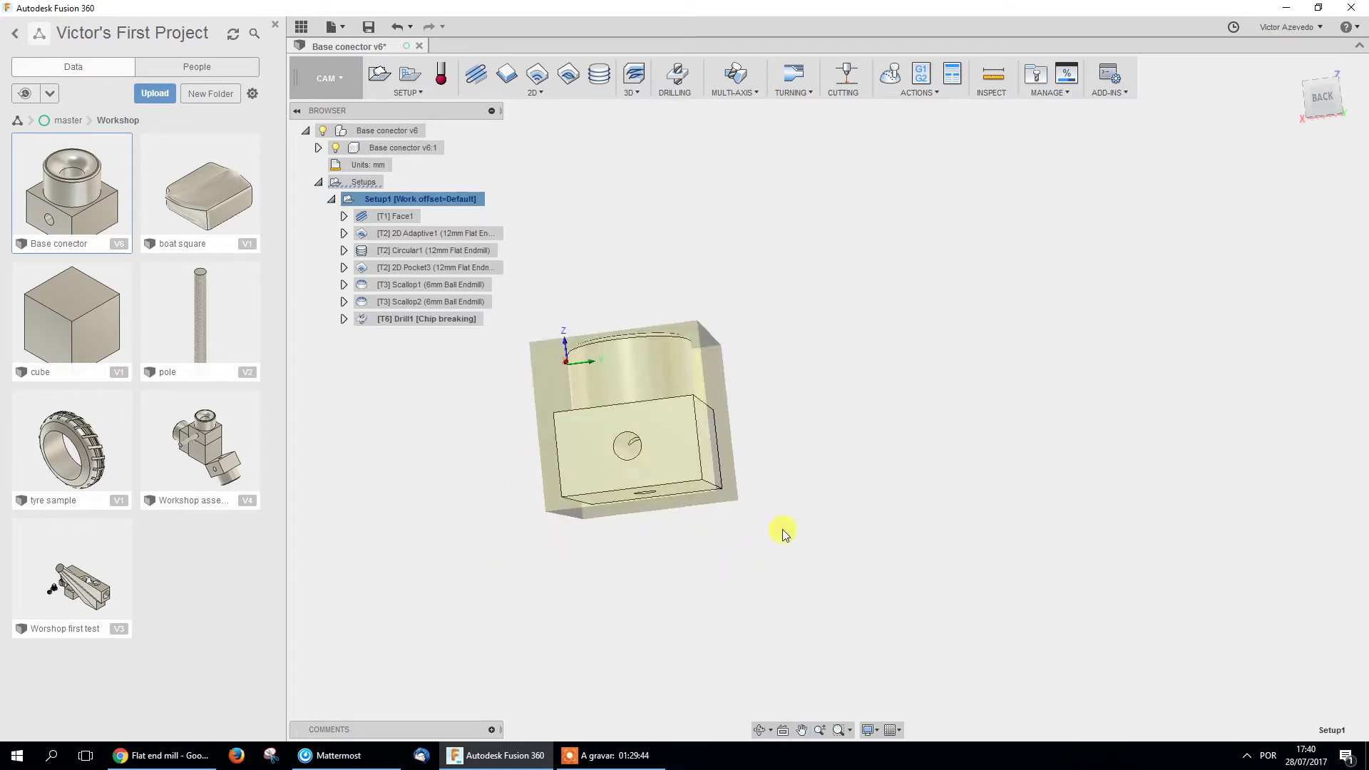
click(332, 199)
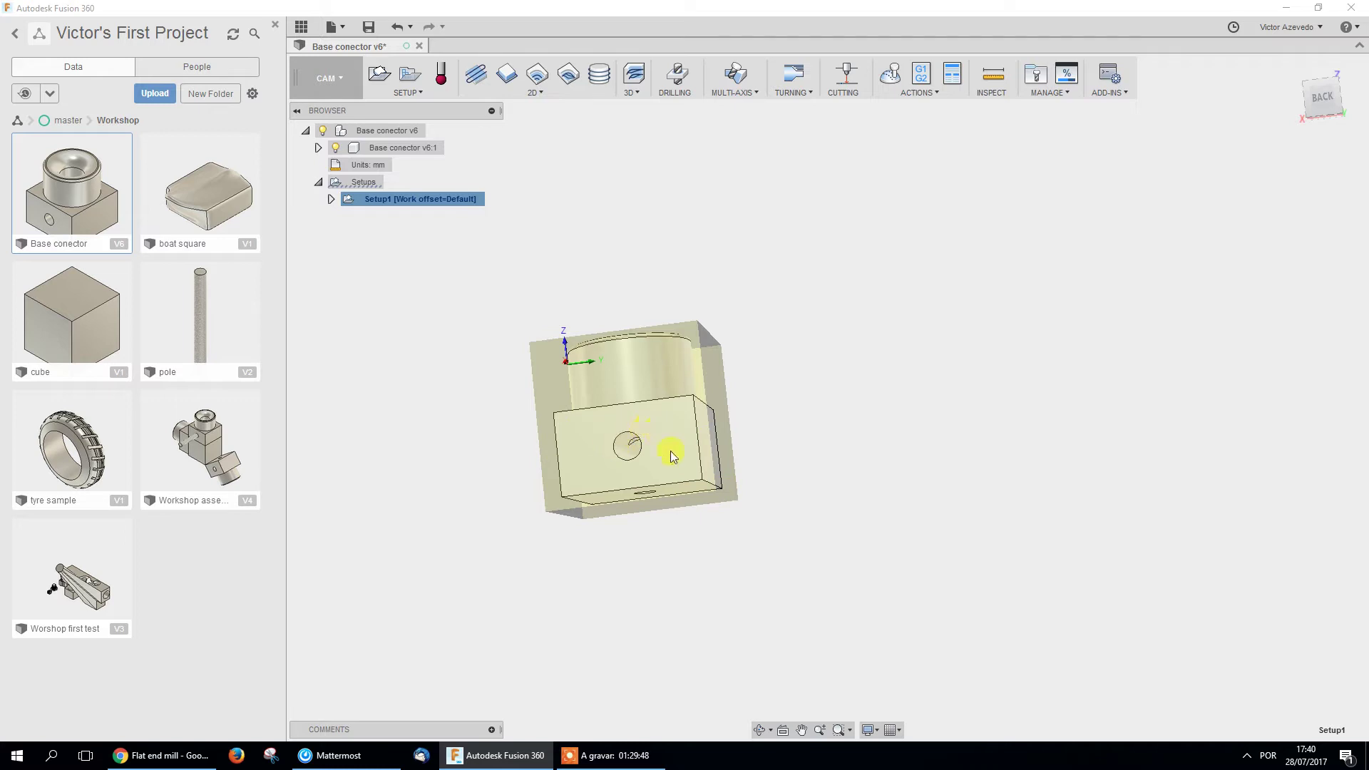
click(379, 82)
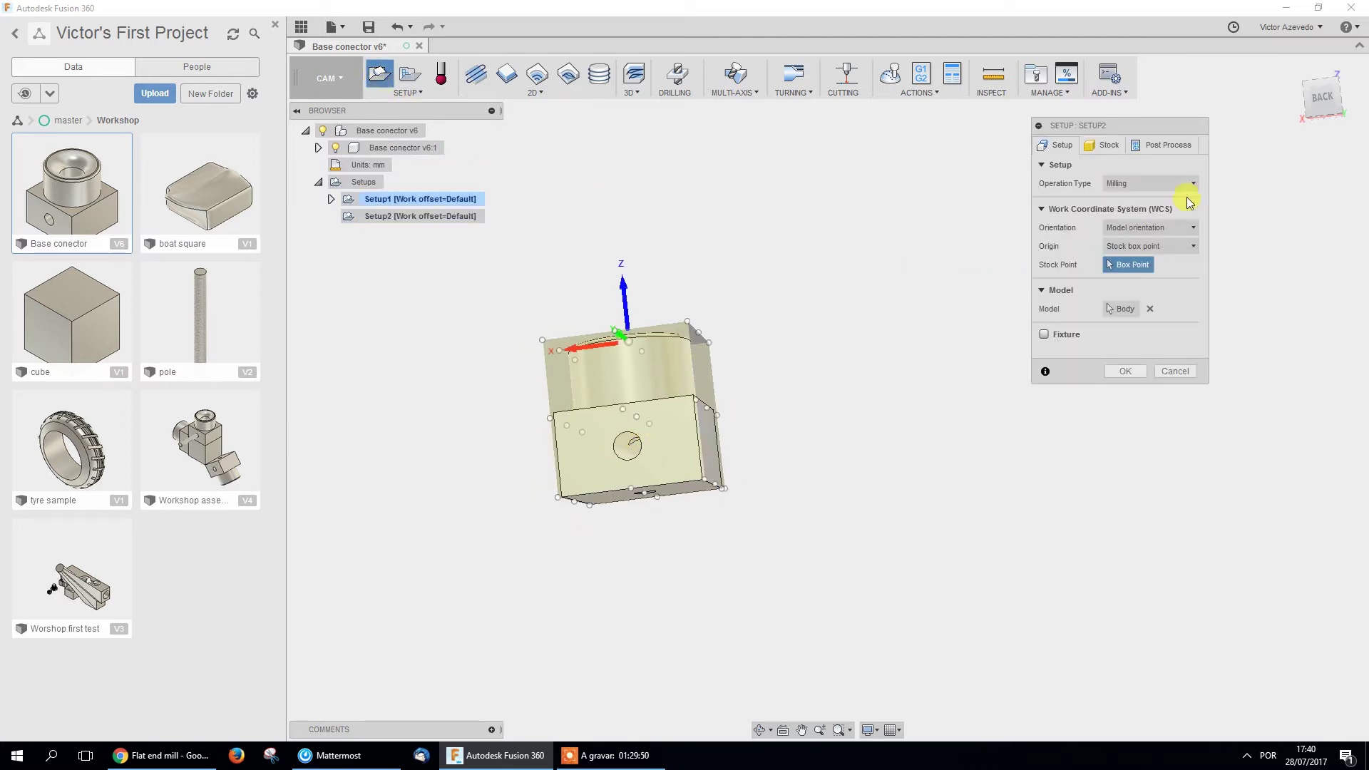
click(1142, 228)
click(1169, 261)
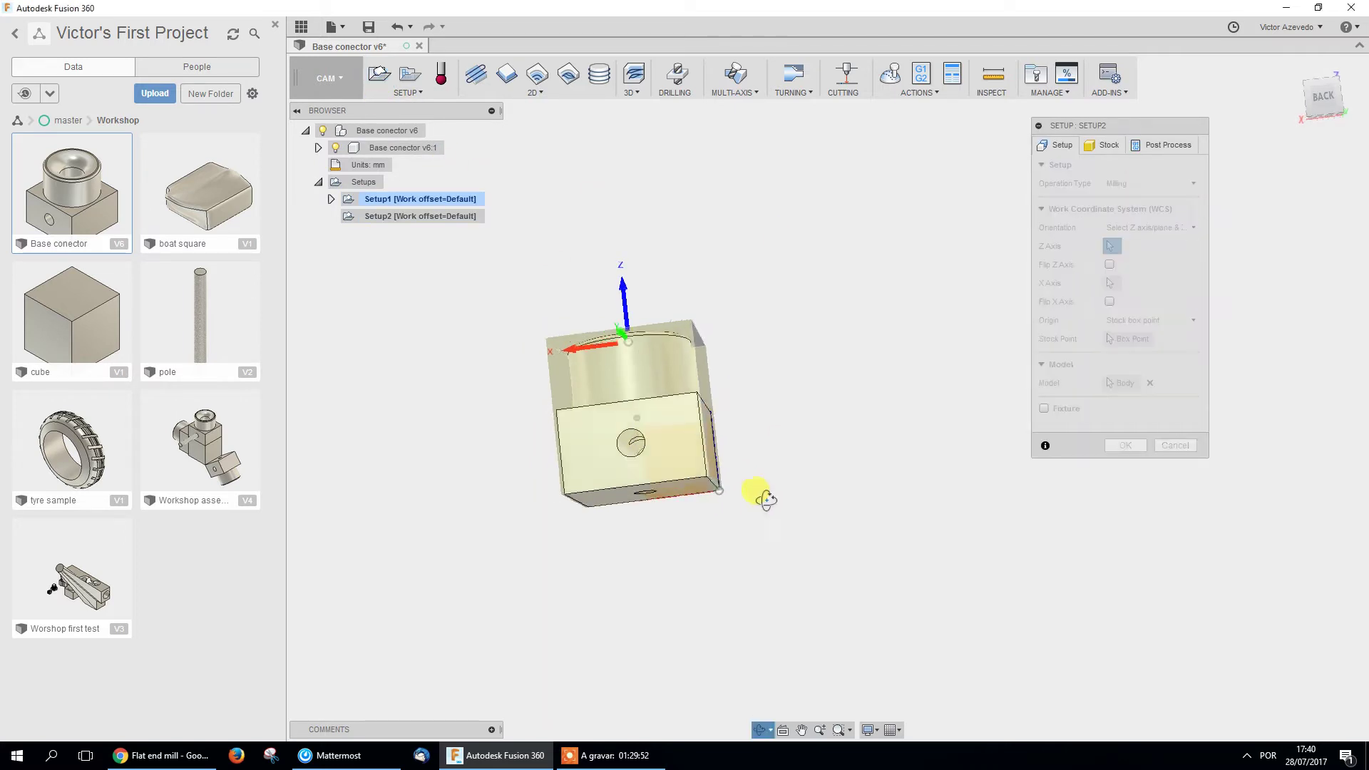
click(651, 449)
shift+middle_drag(811, 472, 593, 405)
click(593, 405)
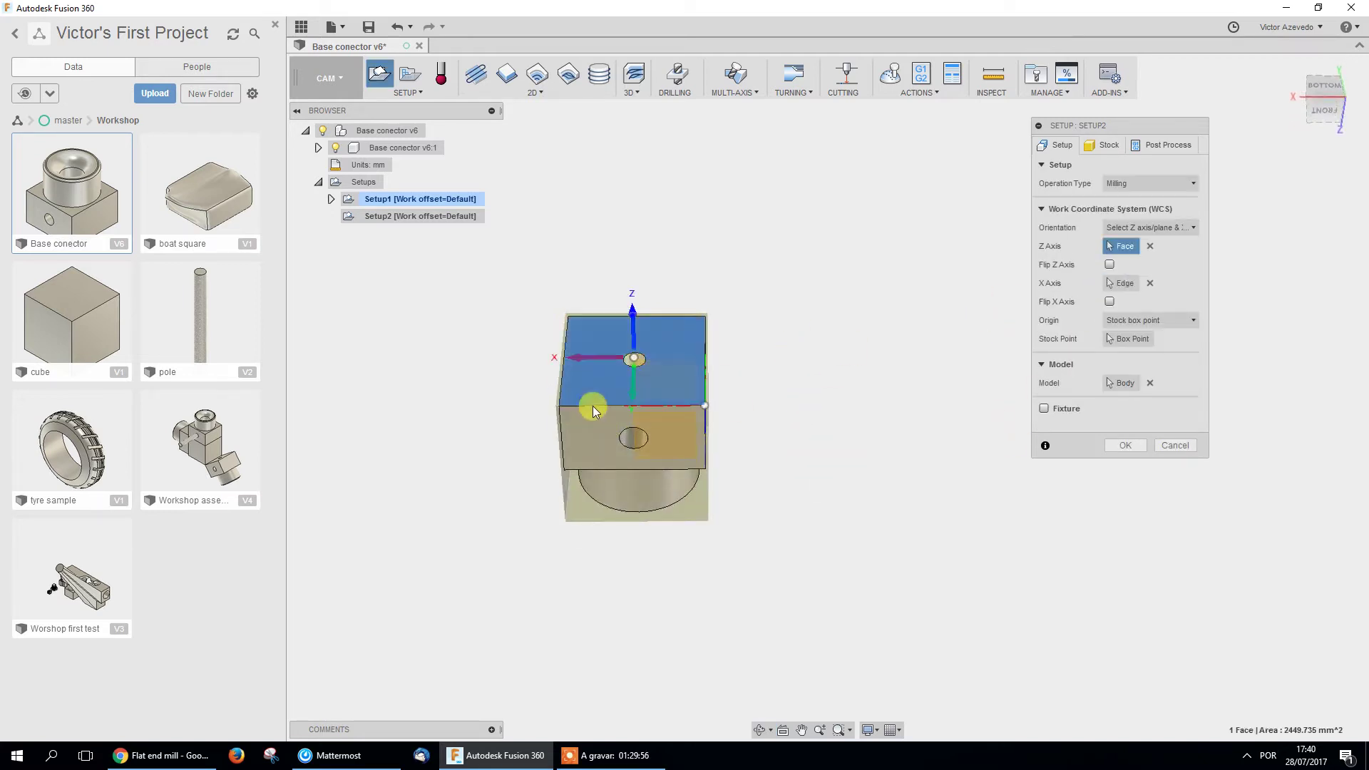
click(578, 359)
click(1129, 338)
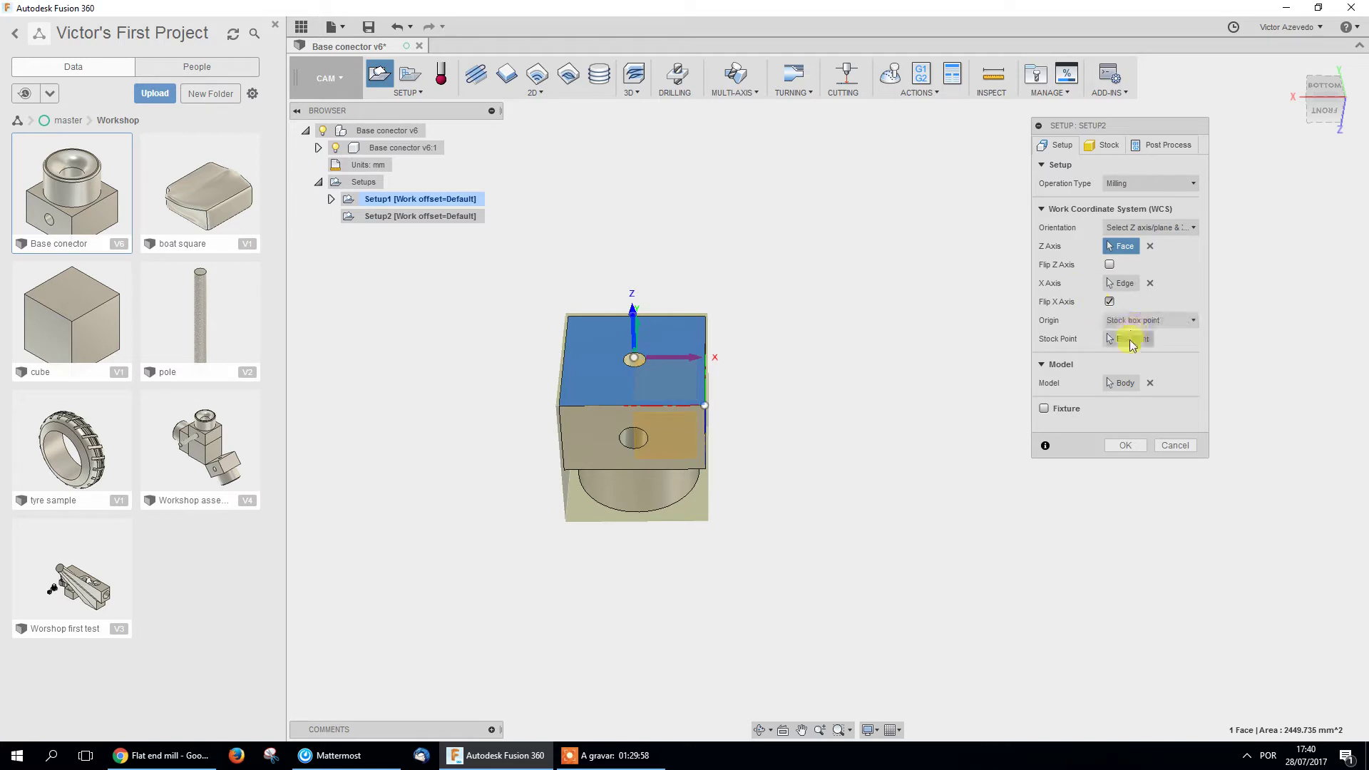
click(555, 405)
click(1106, 145)
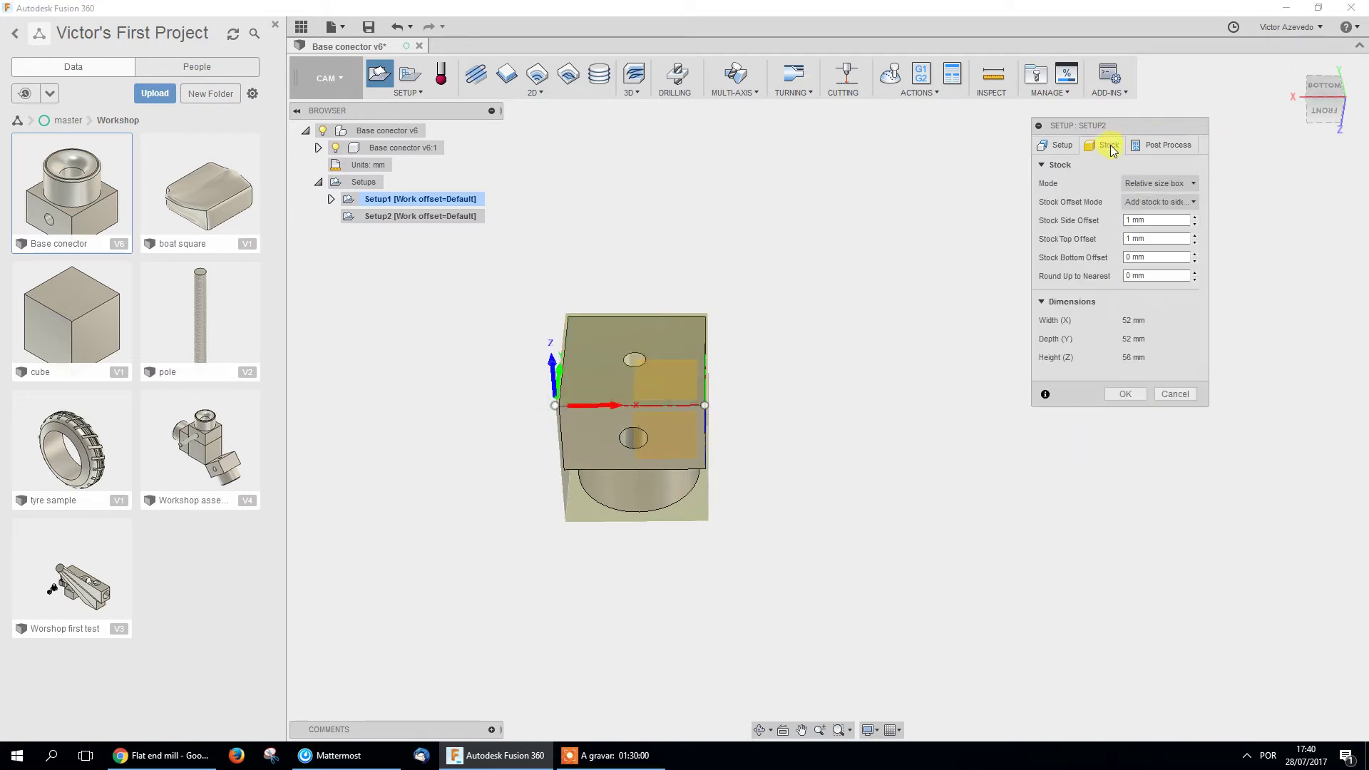
click(1156, 183)
click(1165, 204)
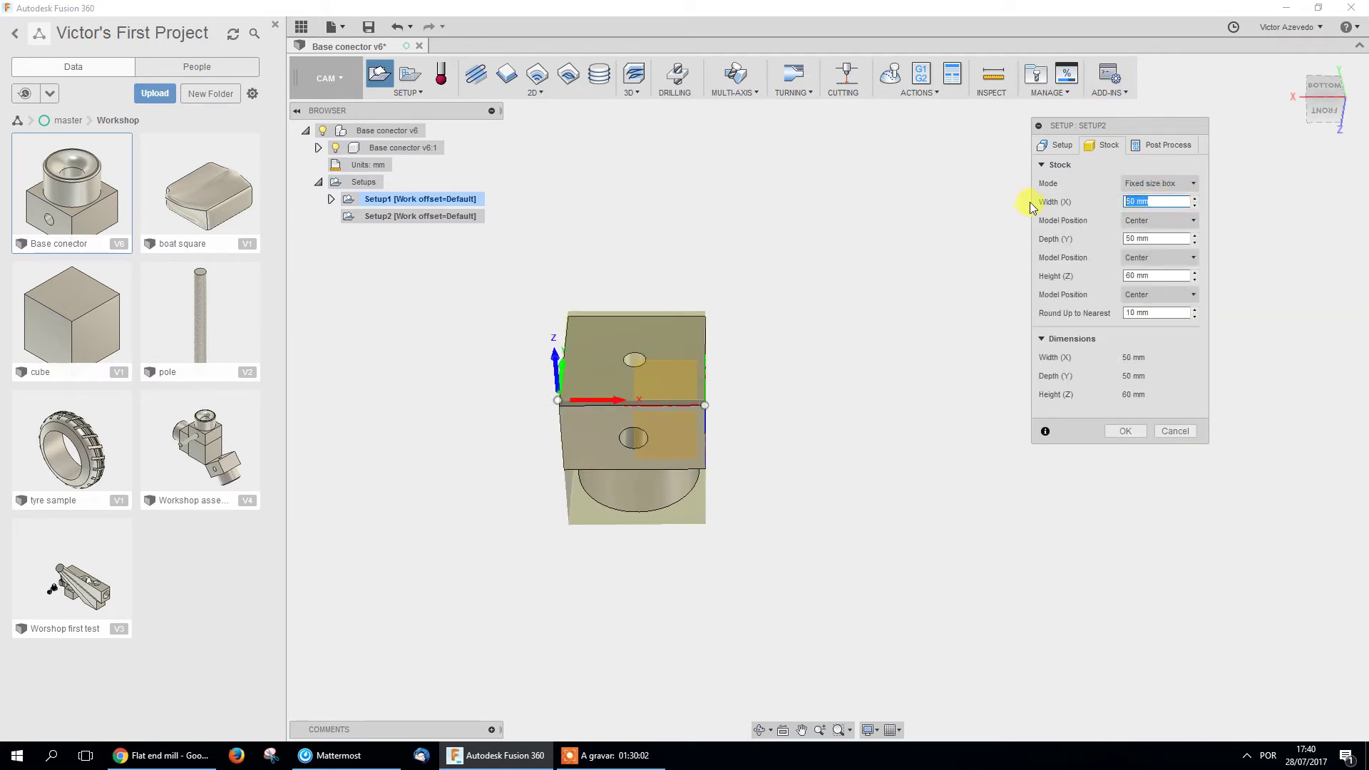
text(60)
key(Tab)
text(60)
key(Tab)
text(60)
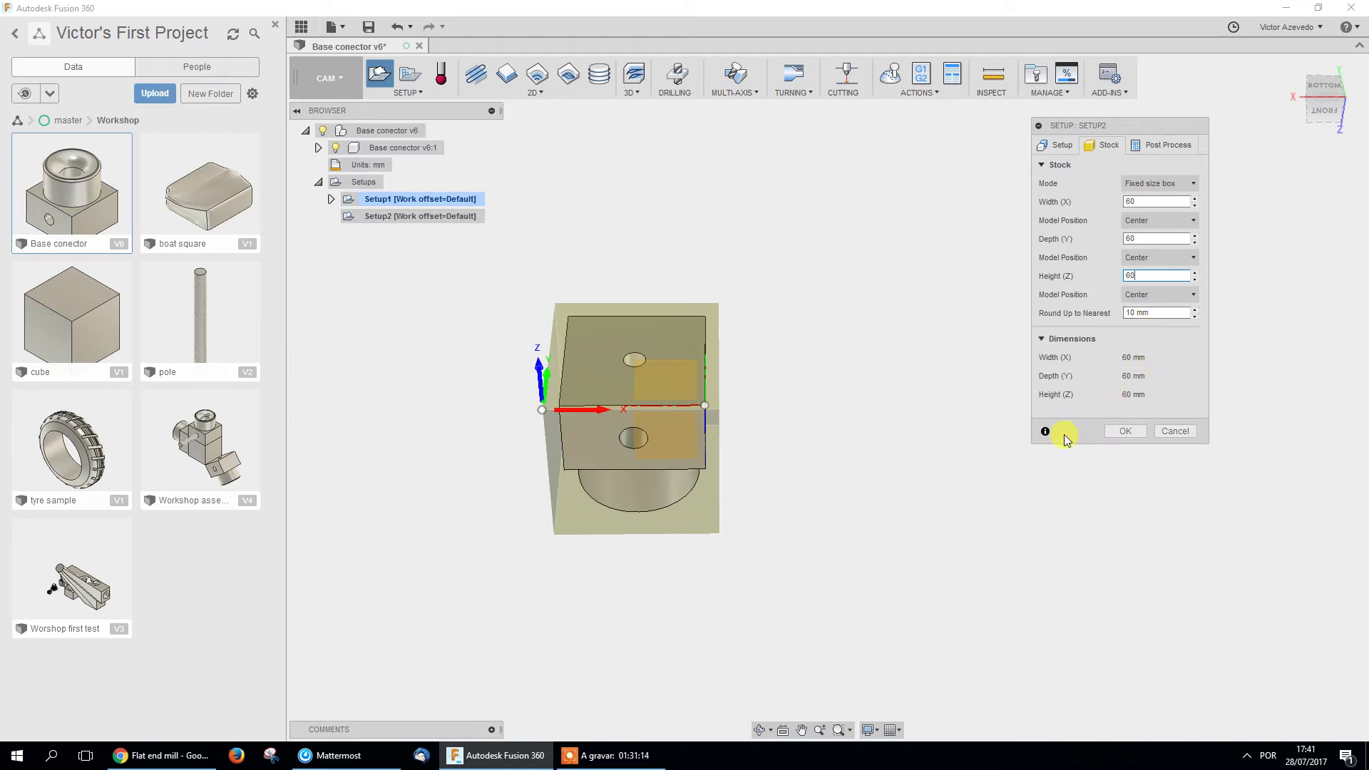
click(1175, 432)
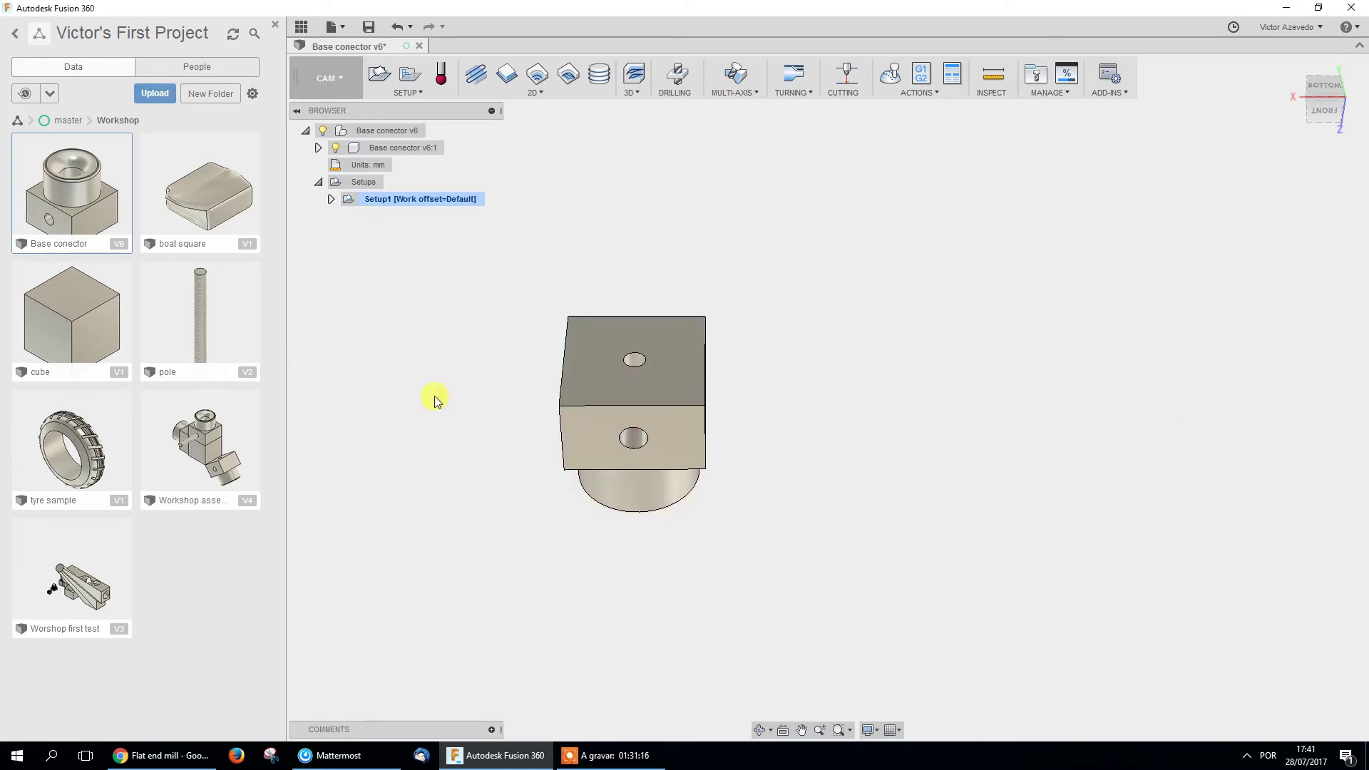
Duplicate Setup1 together with all its operations.
shift+middle_drag(522, 236, 595, 313)
drag(595, 314, 622, 421)
click(331, 199)
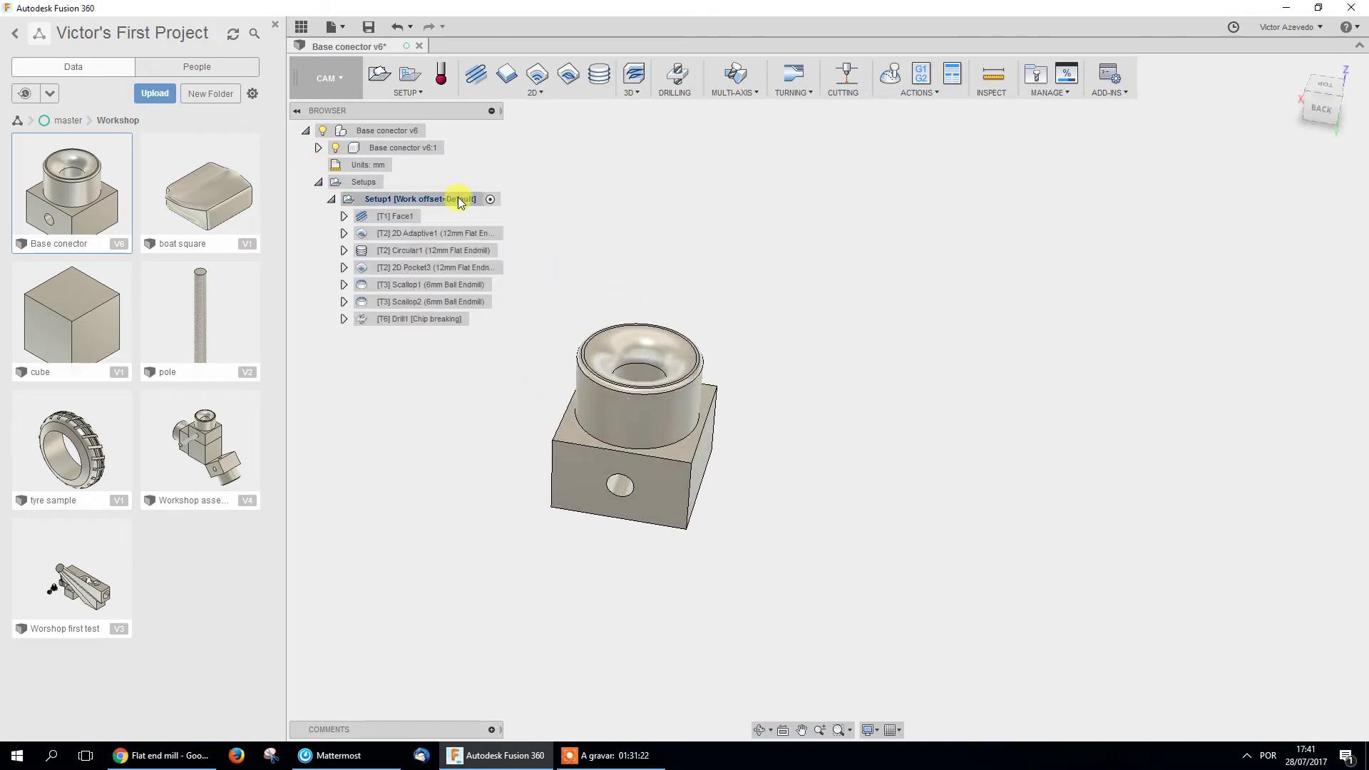
click(458, 200)
shift+middle_drag(746, 502, 706, 450)
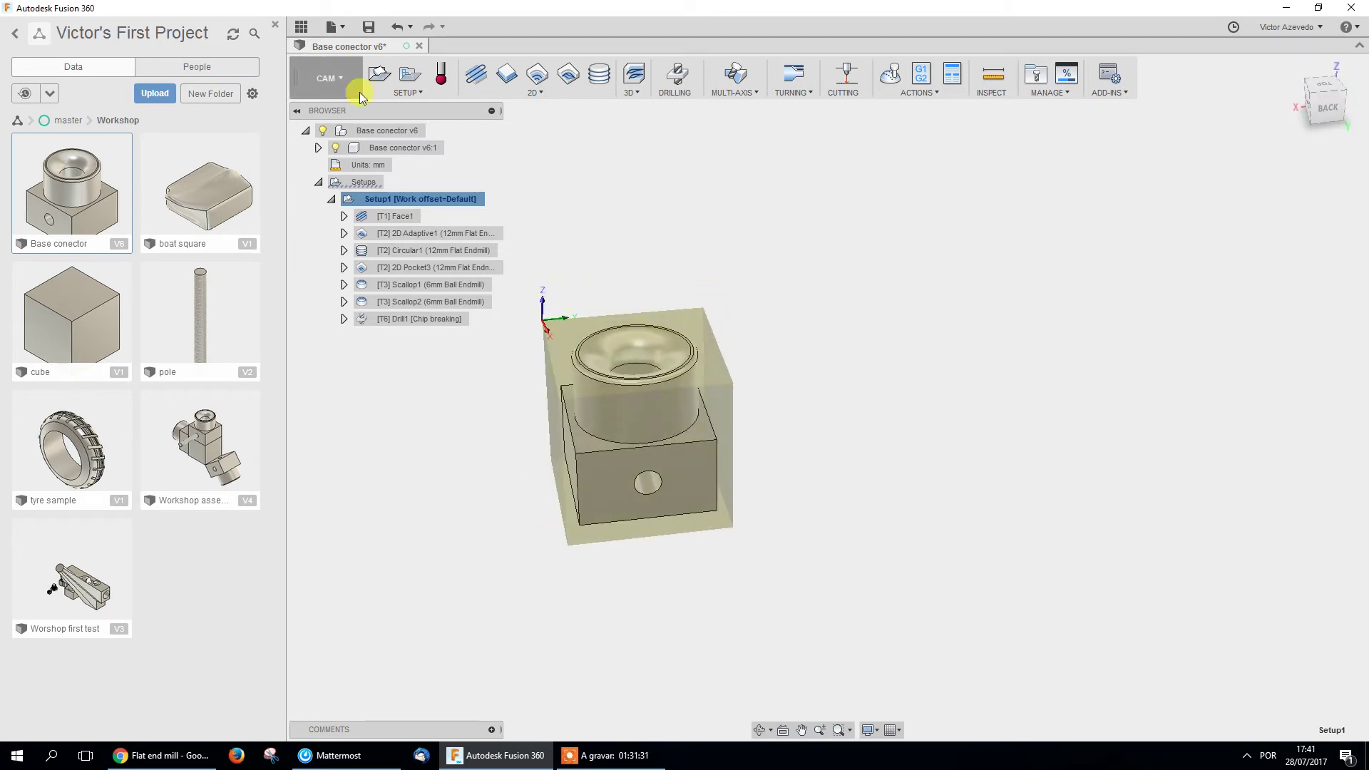
click(331, 199)
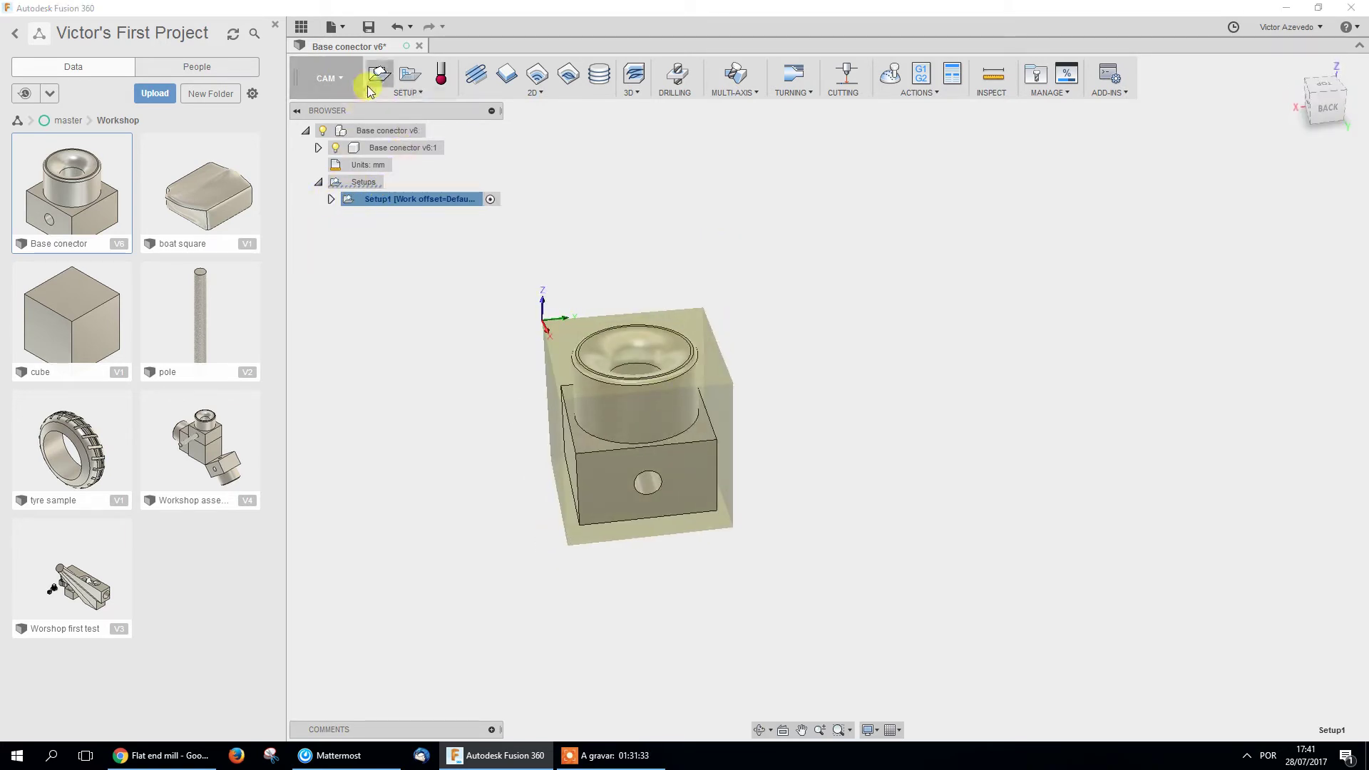
right_click(404, 201)
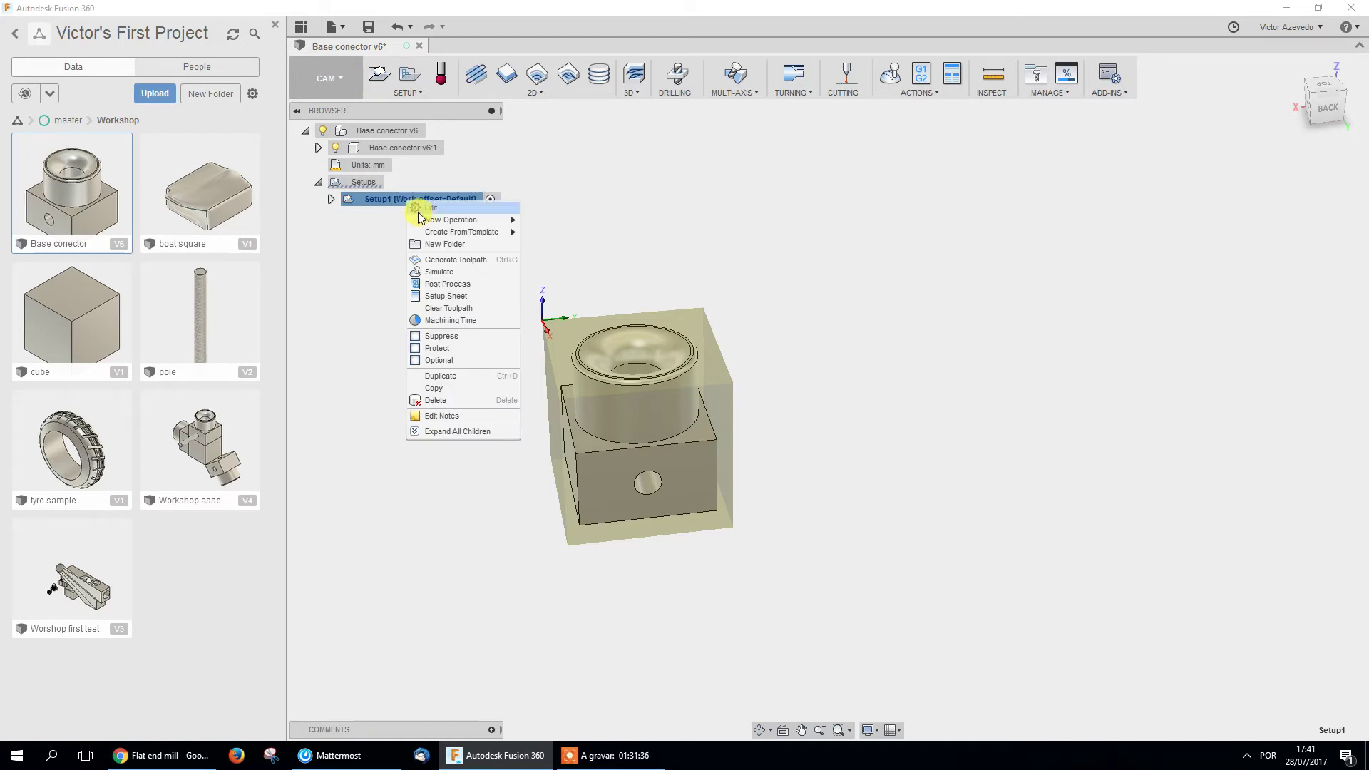
click(462, 395)
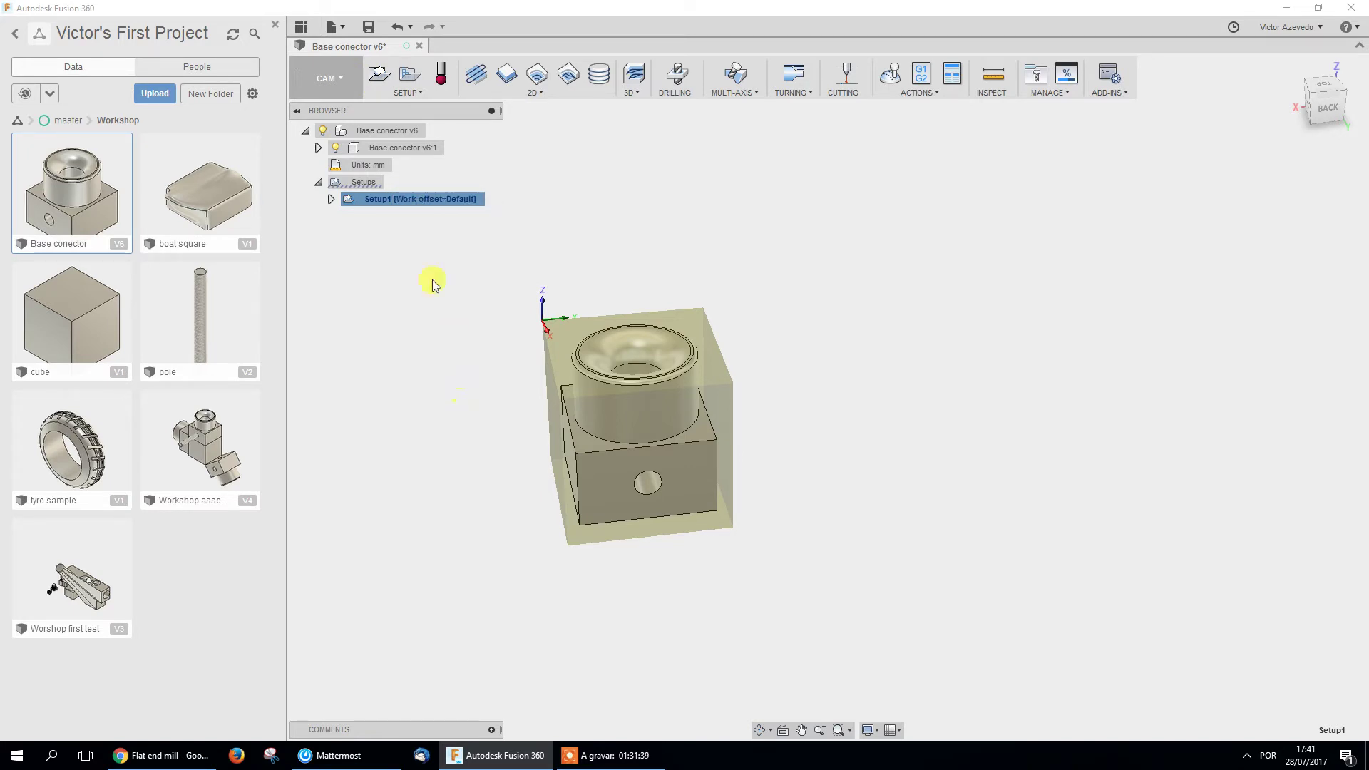
right_click(395, 199)
click(451, 375)
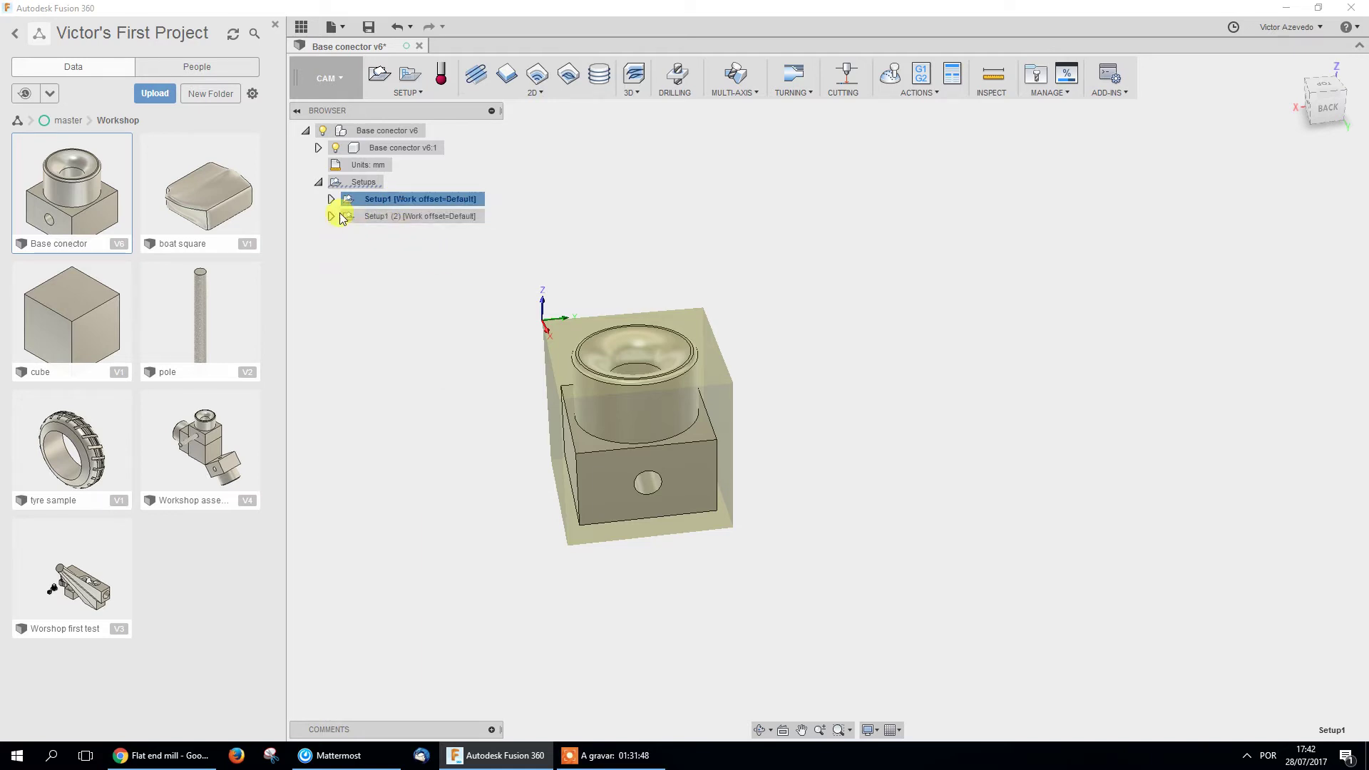
Delete all the operations in the duplicated setup, from the chip-breaking drill up to the facing operation.
click(475, 217)
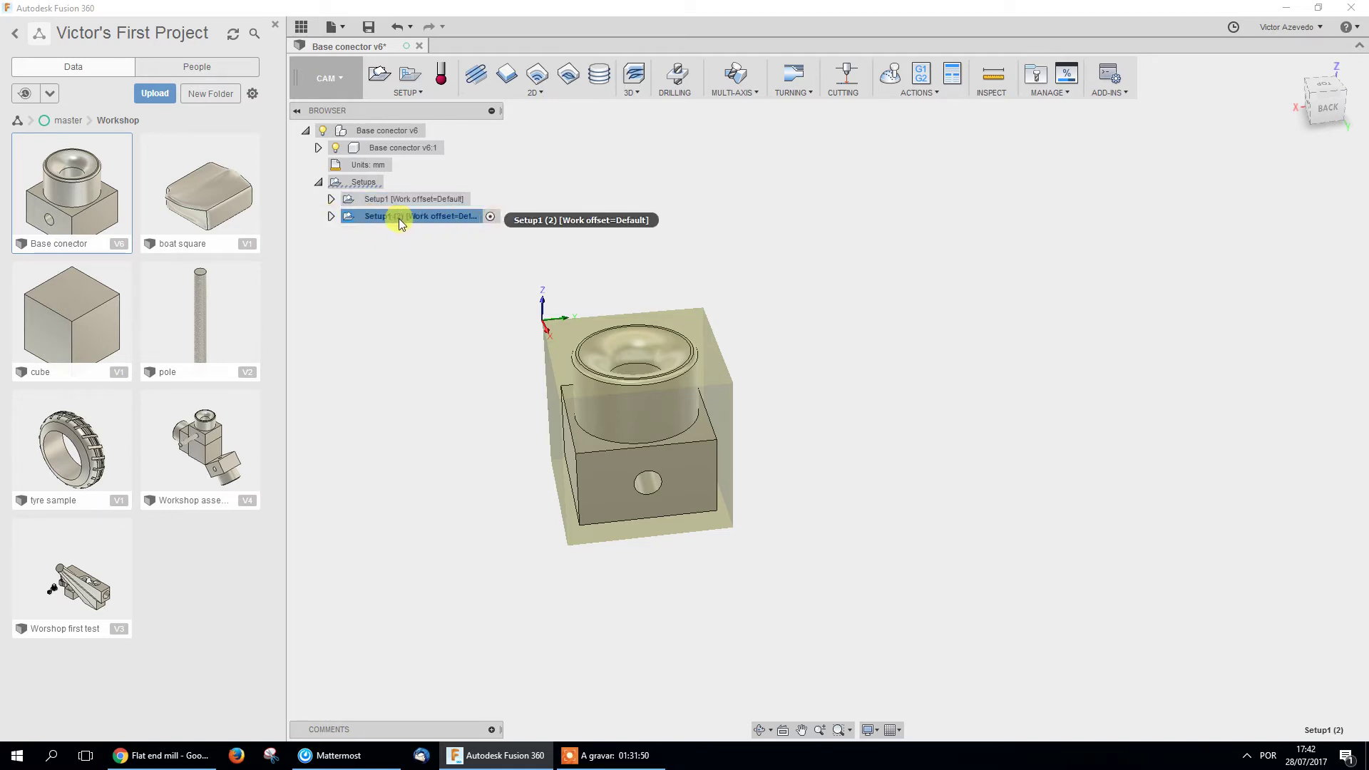
click(331, 217)
click(416, 337)
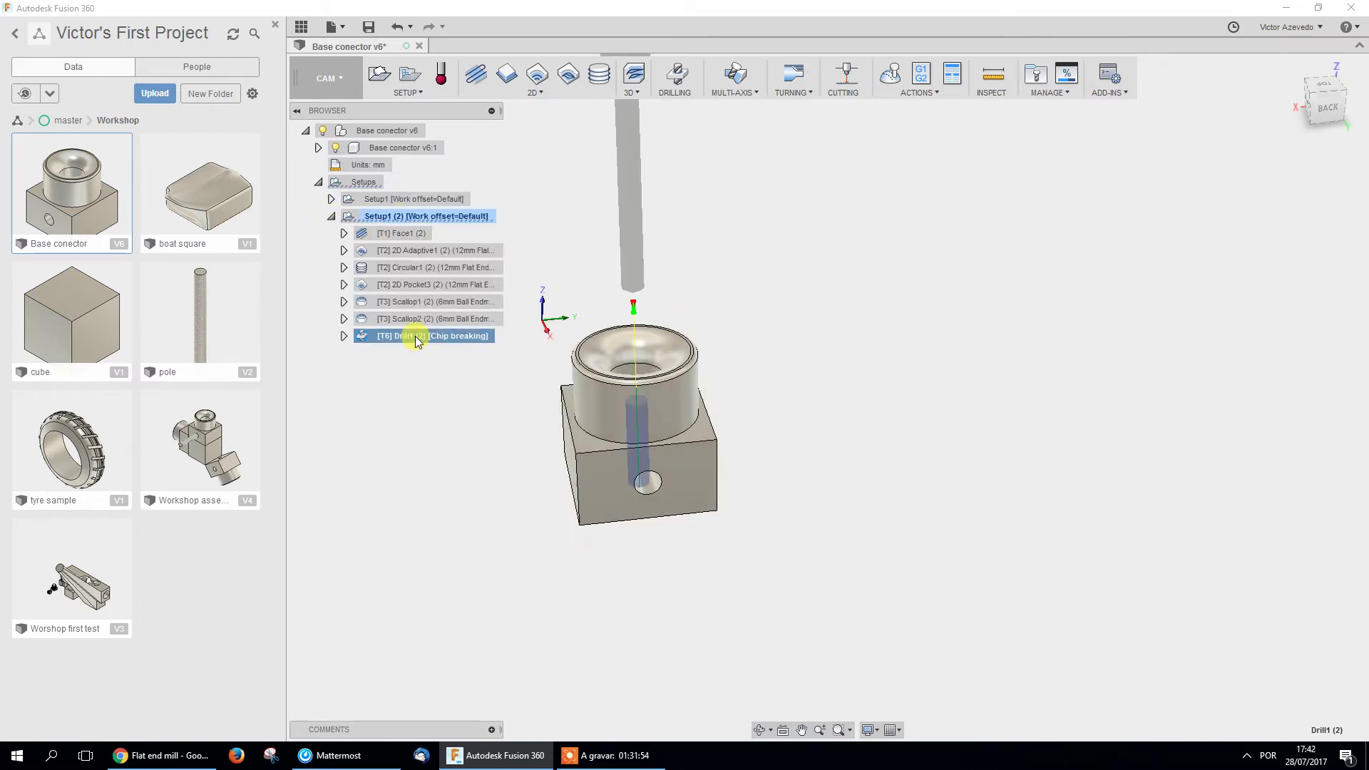
key(Delete)
click(408, 318)
key(Delete)
click(405, 302)
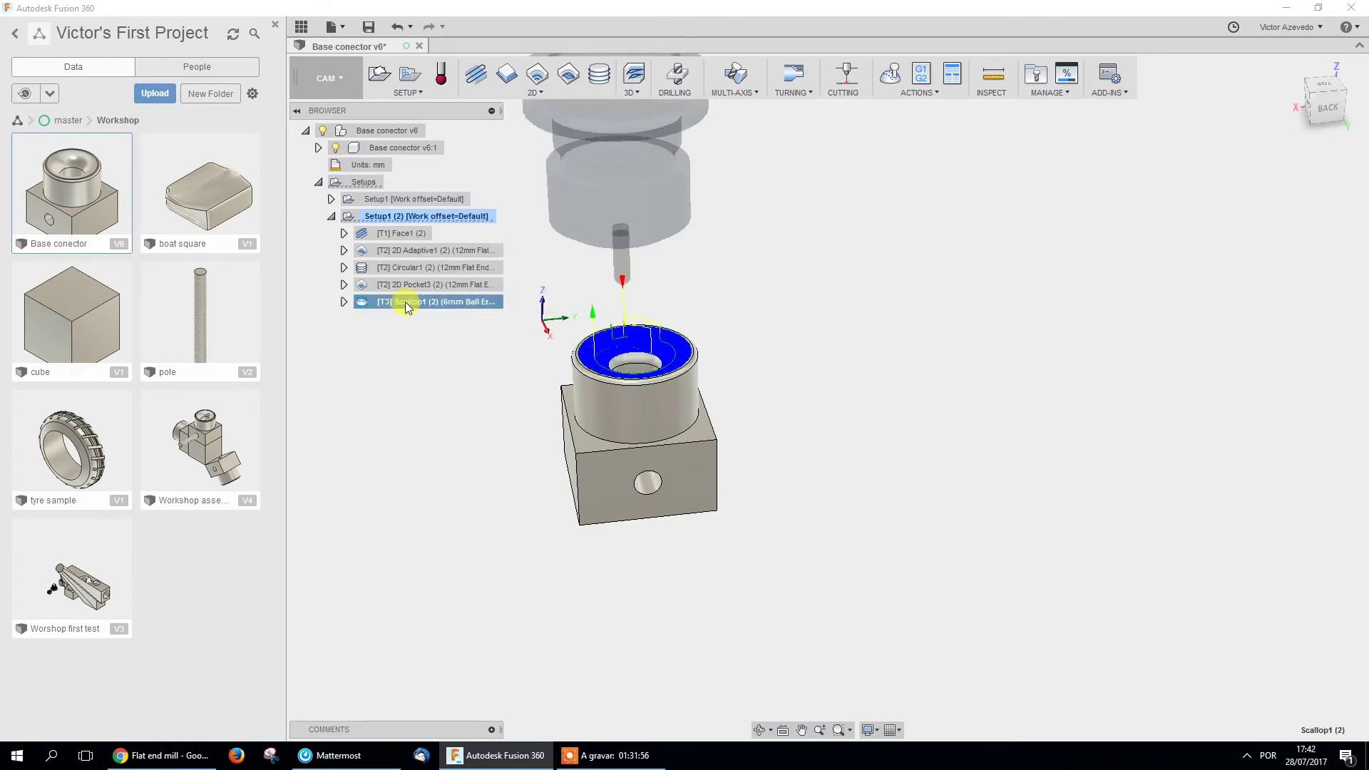
key(Delete)
click(405, 269)
key(Delete)
click(404, 254)
key(Delete)
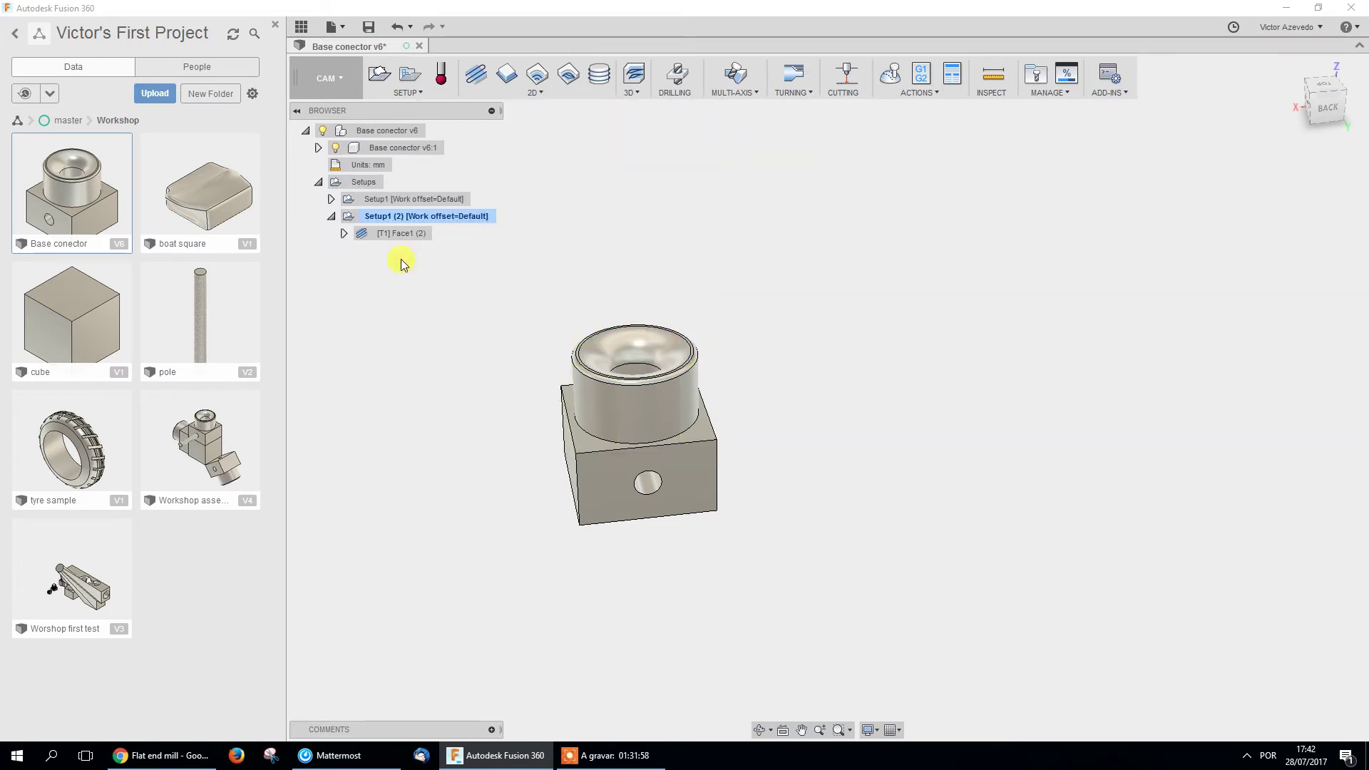
click(384, 237)
key(Delete)
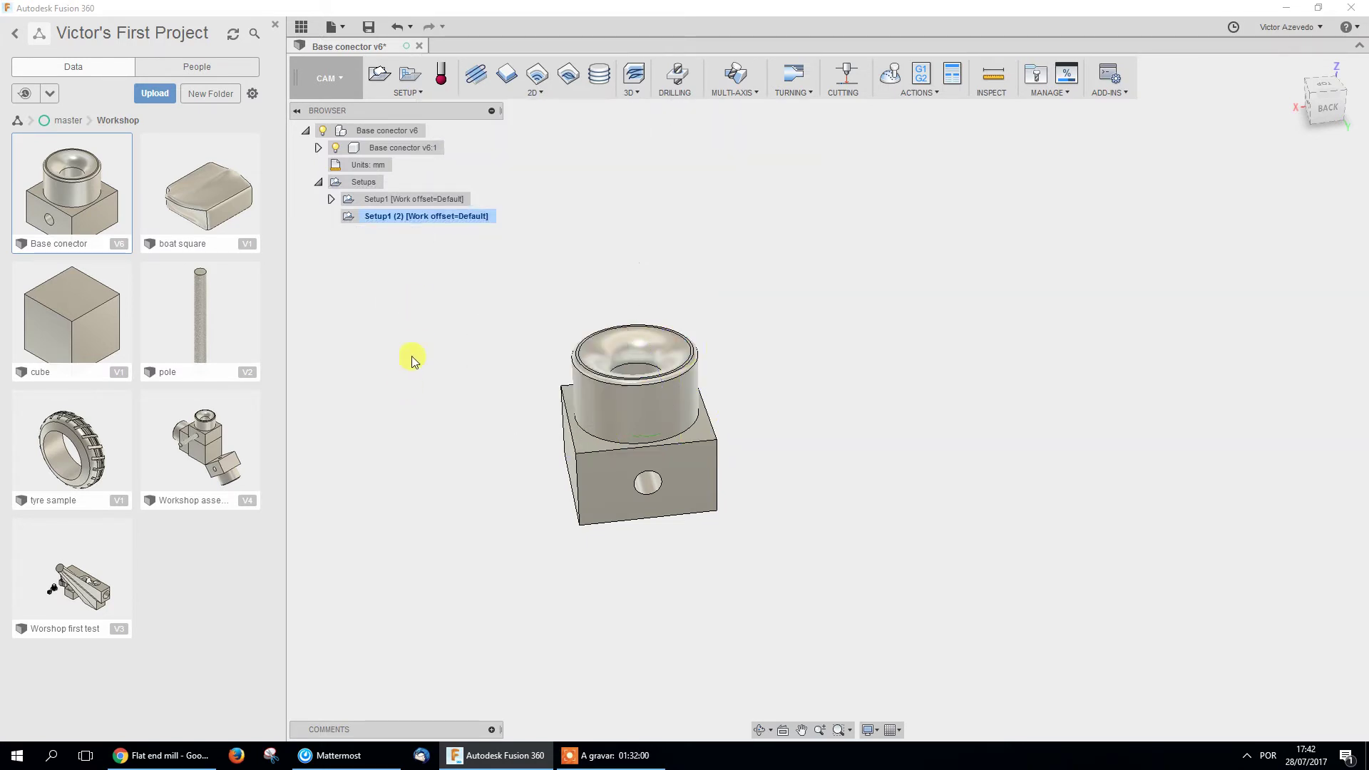
Edit the duplicated setup and orient its Z axis by the flat bottom face of the square base.
double_click(401, 215)
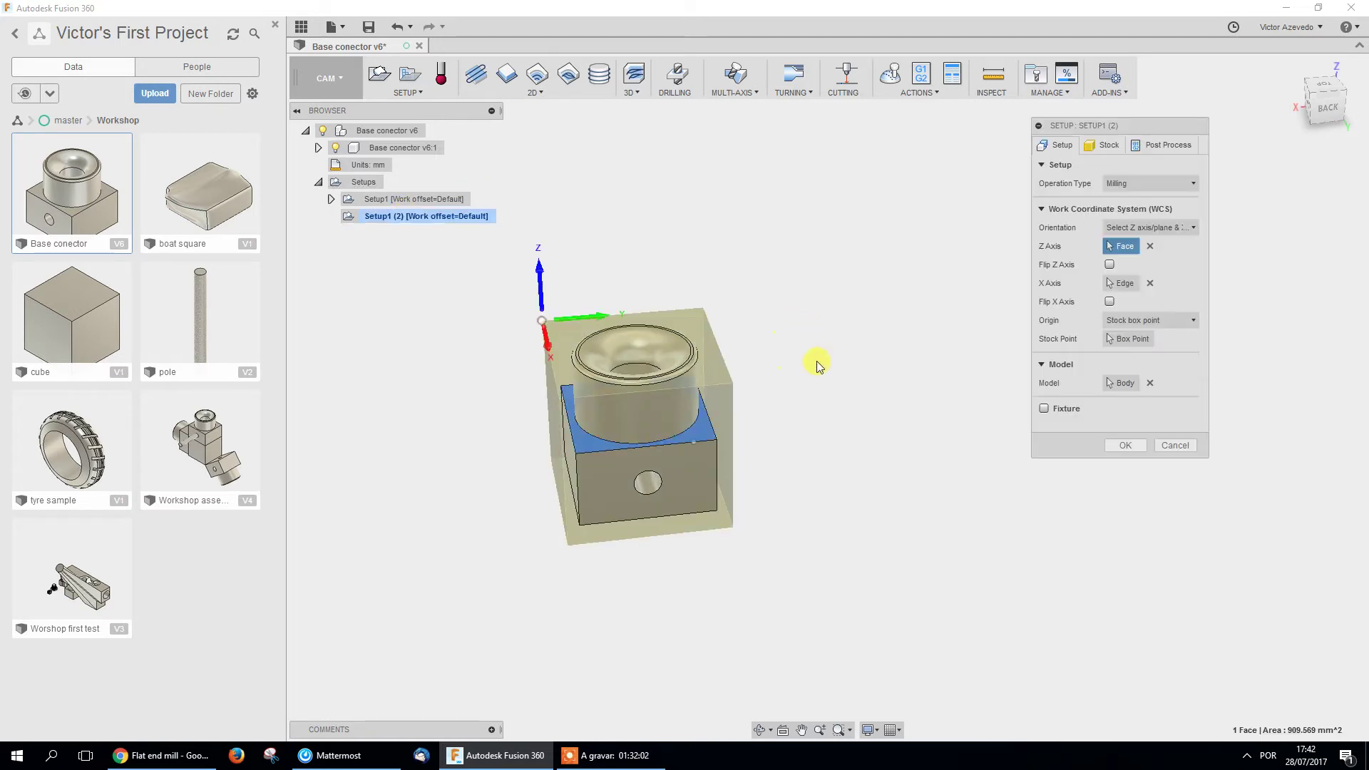
drag(827, 445, 819, 296)
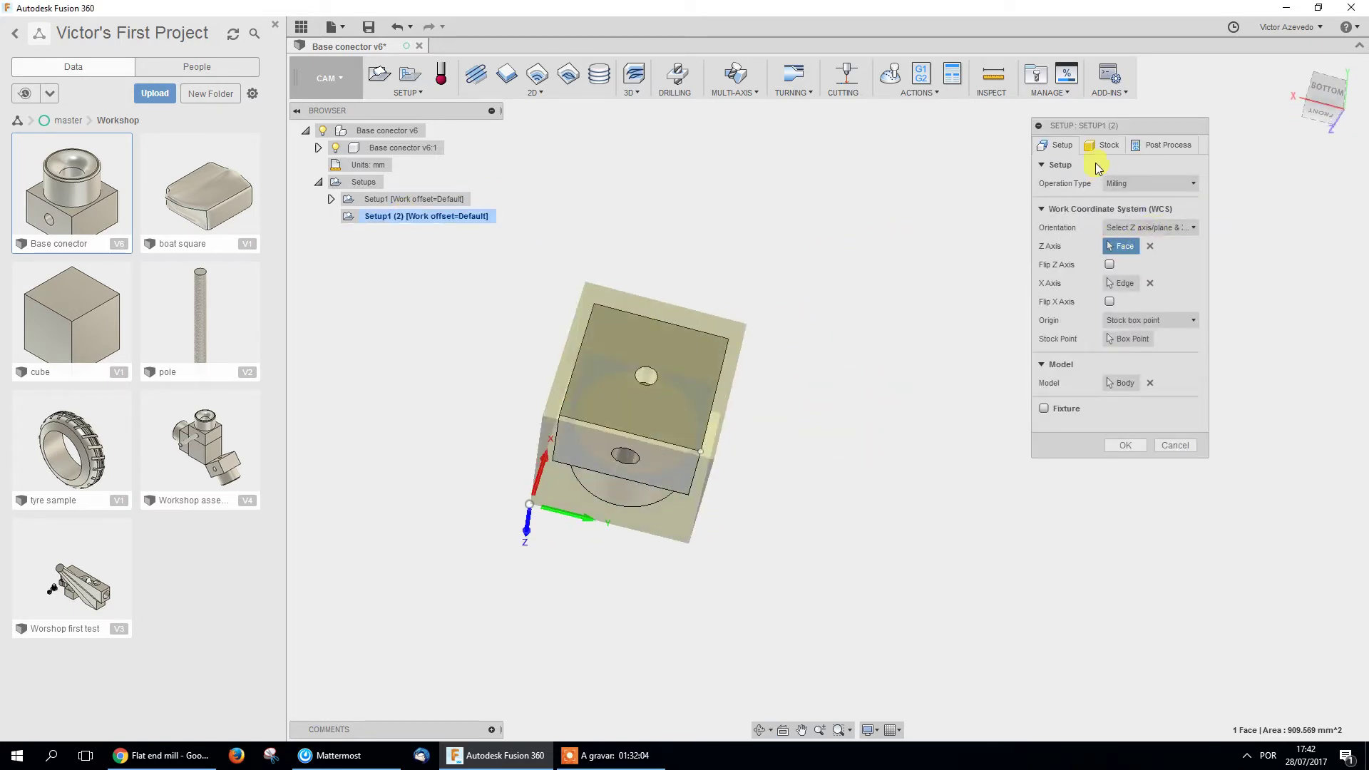
click(1140, 186)
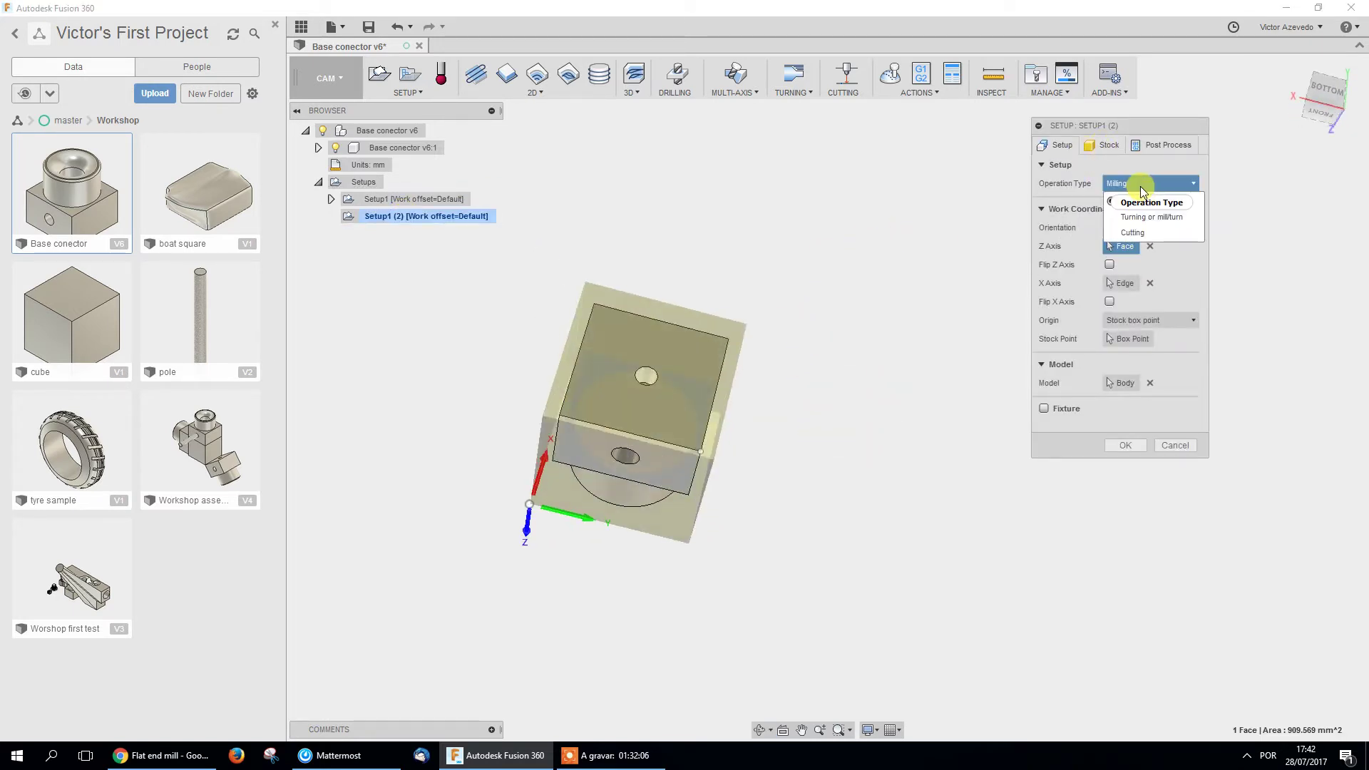
click(1140, 186)
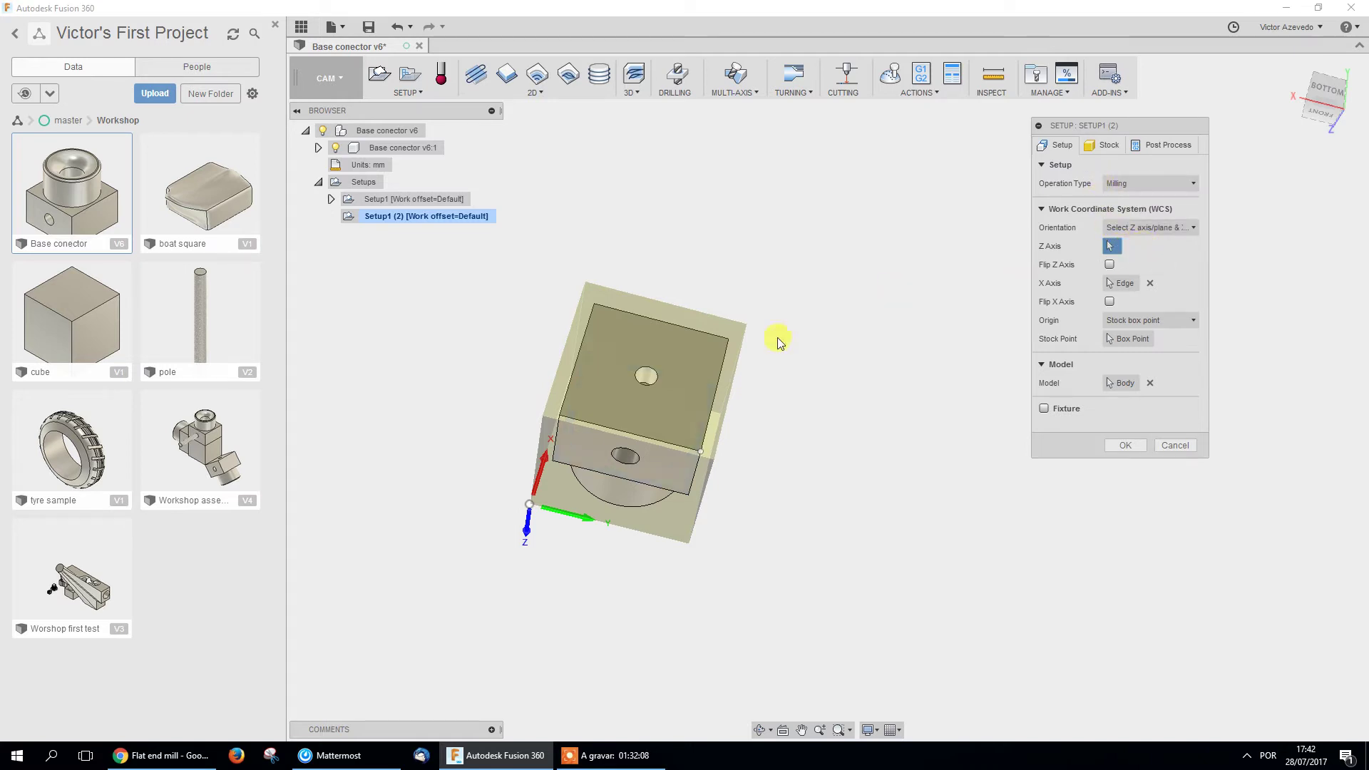
click(670, 348)
shift+middle_drag(707, 406, 656, 412)
Align the setup's X axis with a straight edge of the bottom face and flip its direction.
click(1127, 285)
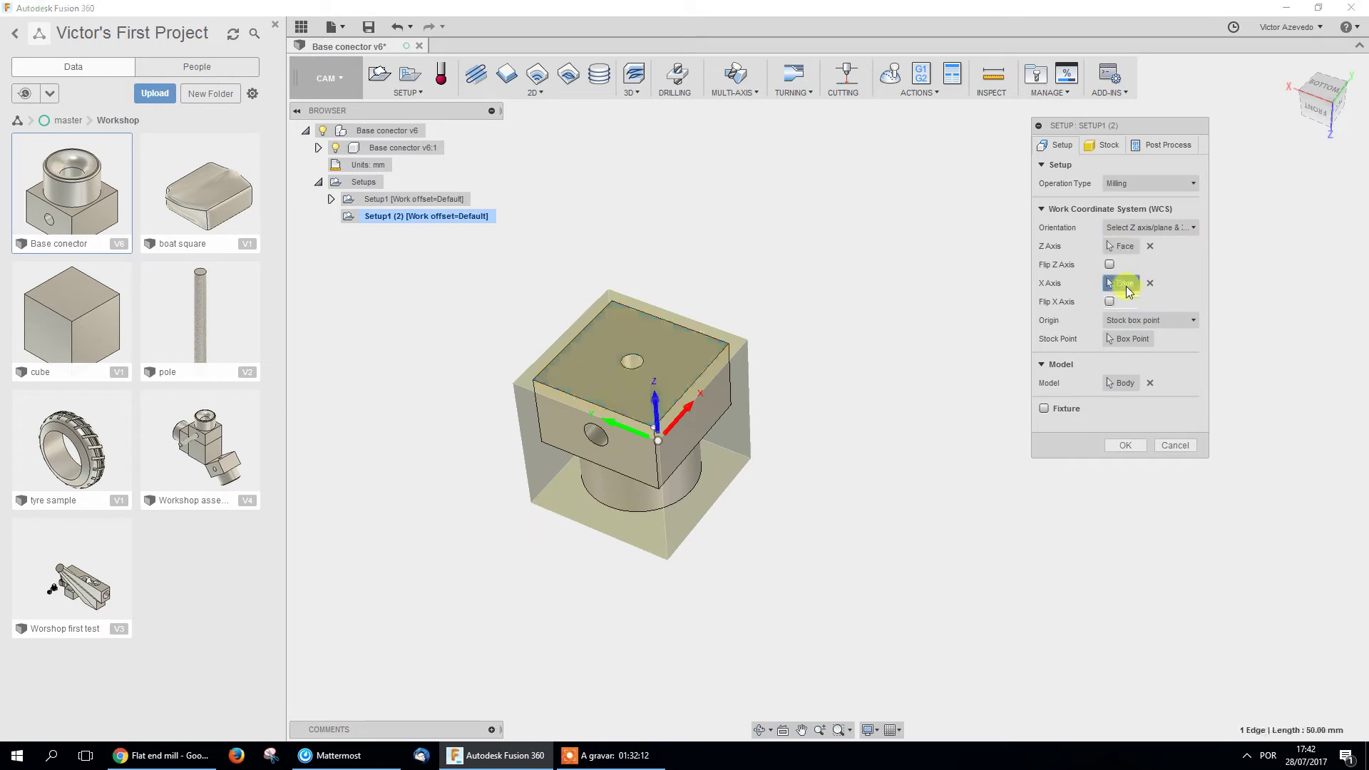
click(597, 405)
click(700, 324)
shift+middle_drag(615, 422, 752, 435)
Place the setup's origin on a corner box point of the stock on the bottom-face side.
click(1125, 339)
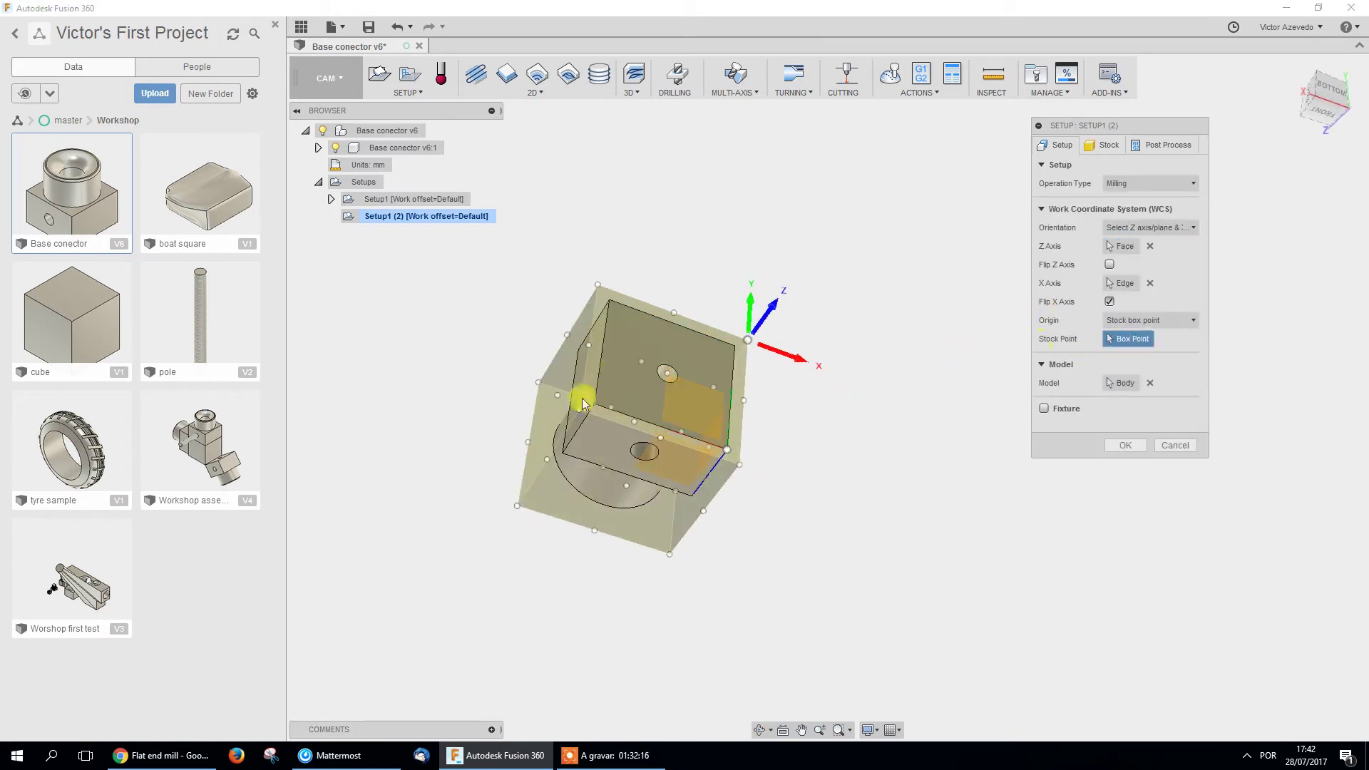
click(582, 410)
shift+middle_drag(582, 412, 742, 378)
Set the stock height's model position to Offset from bottom (-Z) and accept the setup.
click(1108, 145)
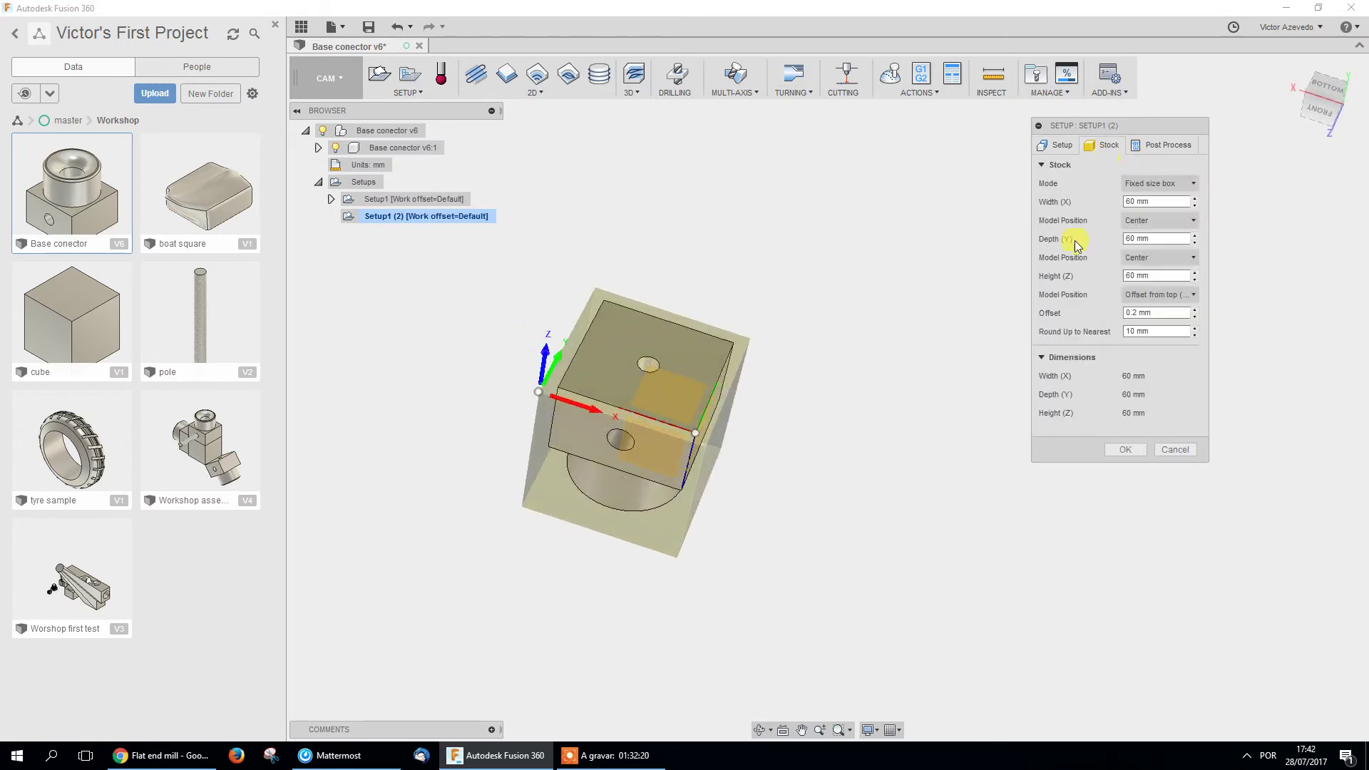
shift+middle_drag(782, 510, 802, 454)
click(1170, 295)
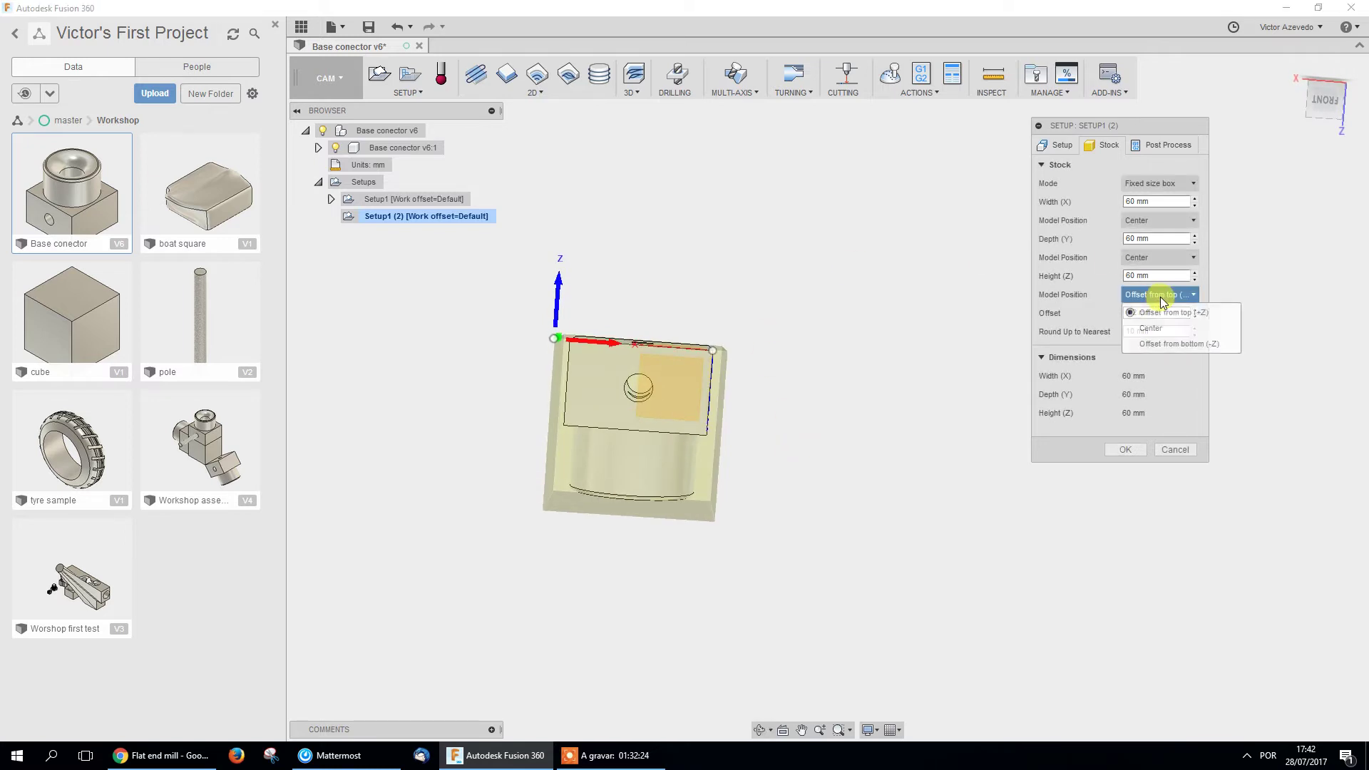
click(1184, 345)
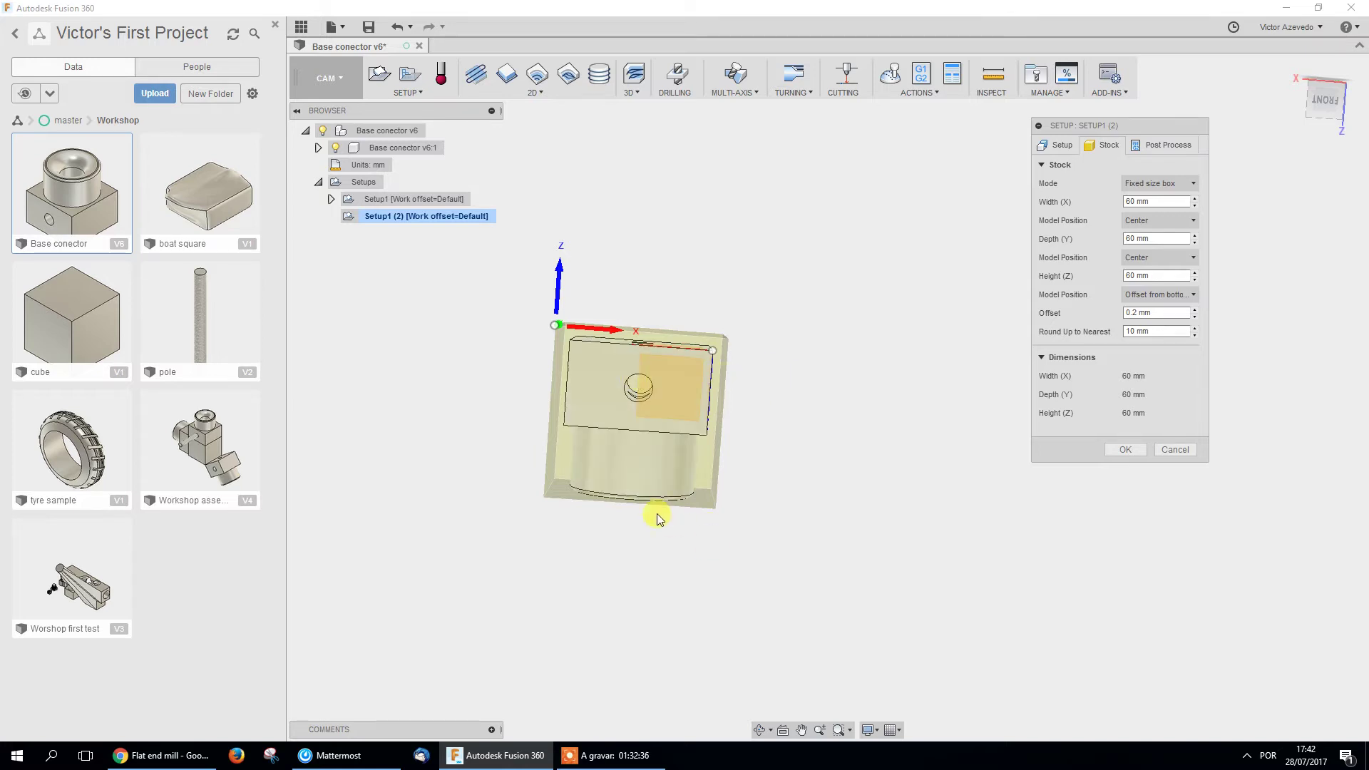
click(1141, 315)
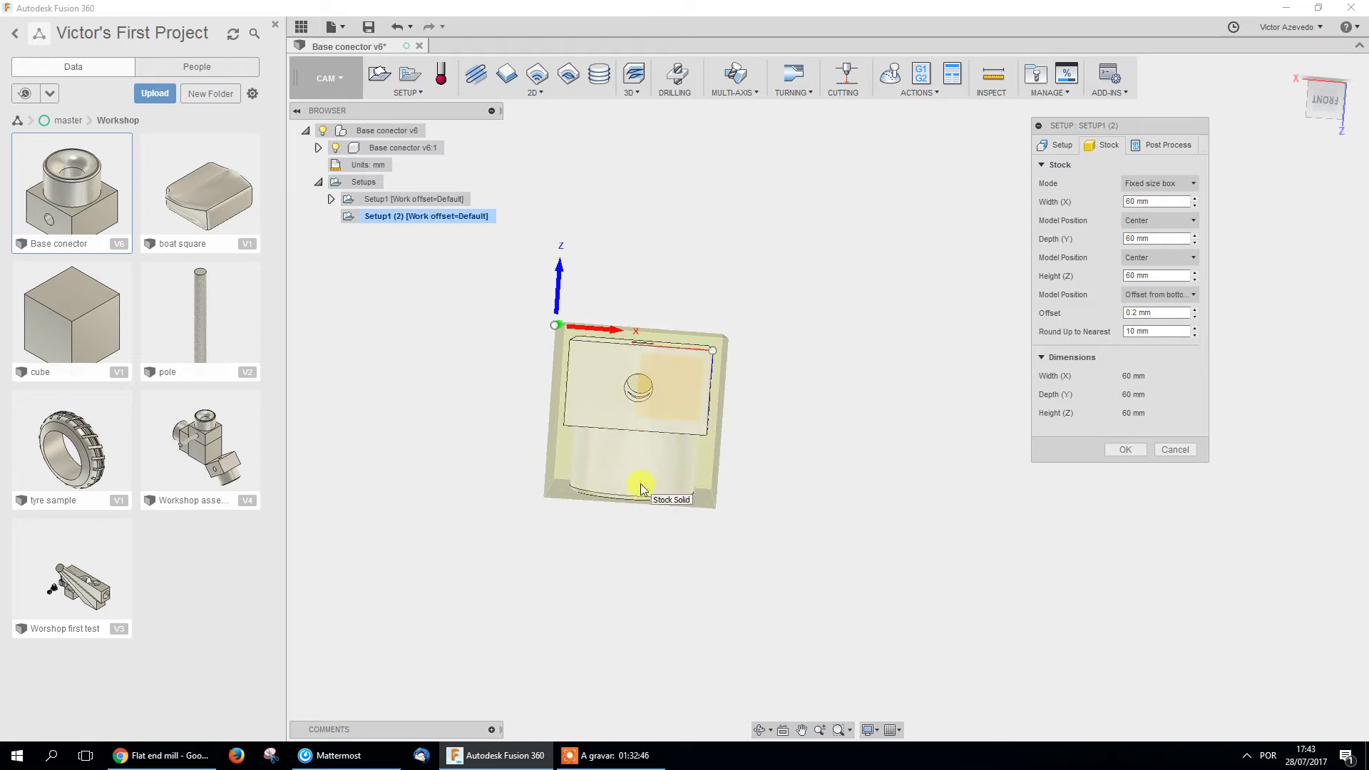
click(1128, 451)
Add a Face operation to the duplicated setup using the 50 mm face mill.
shift+middle_drag(657, 245, 628, 228)
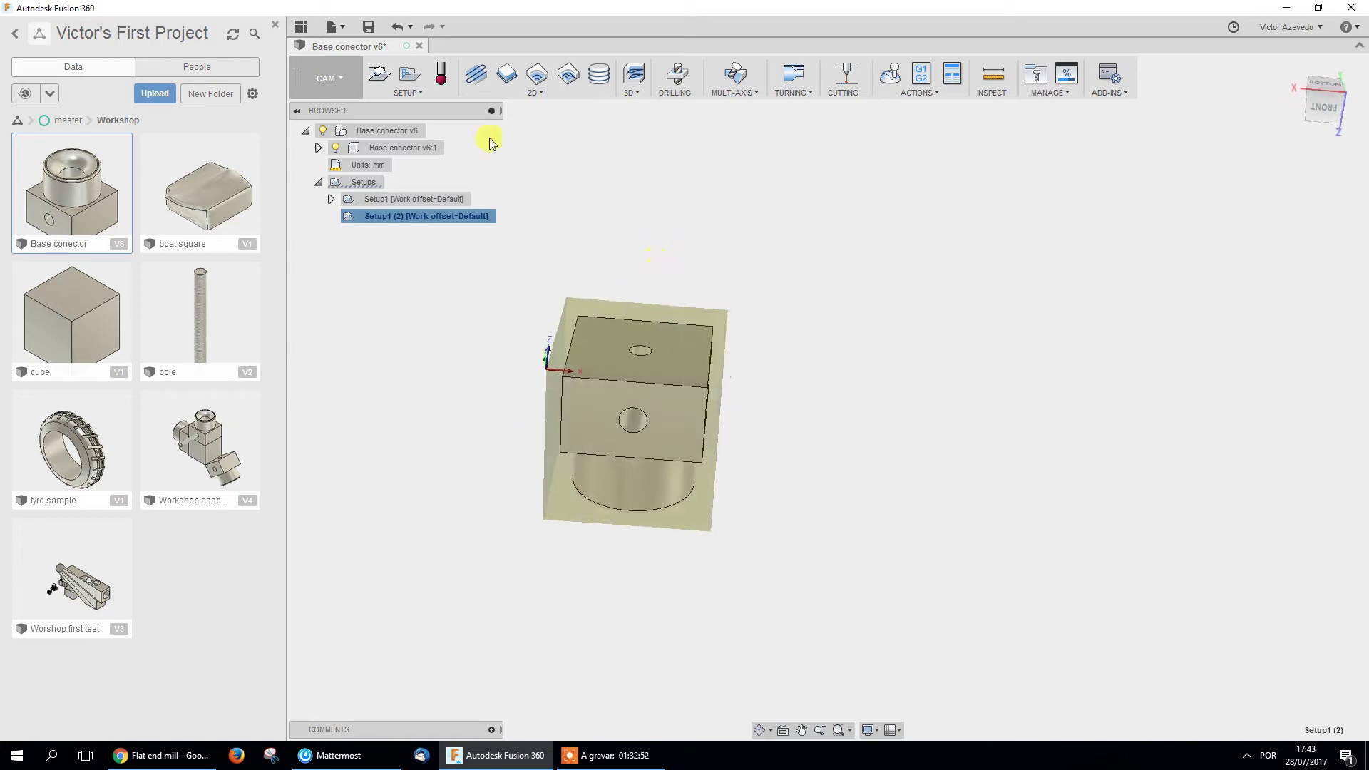
click(476, 74)
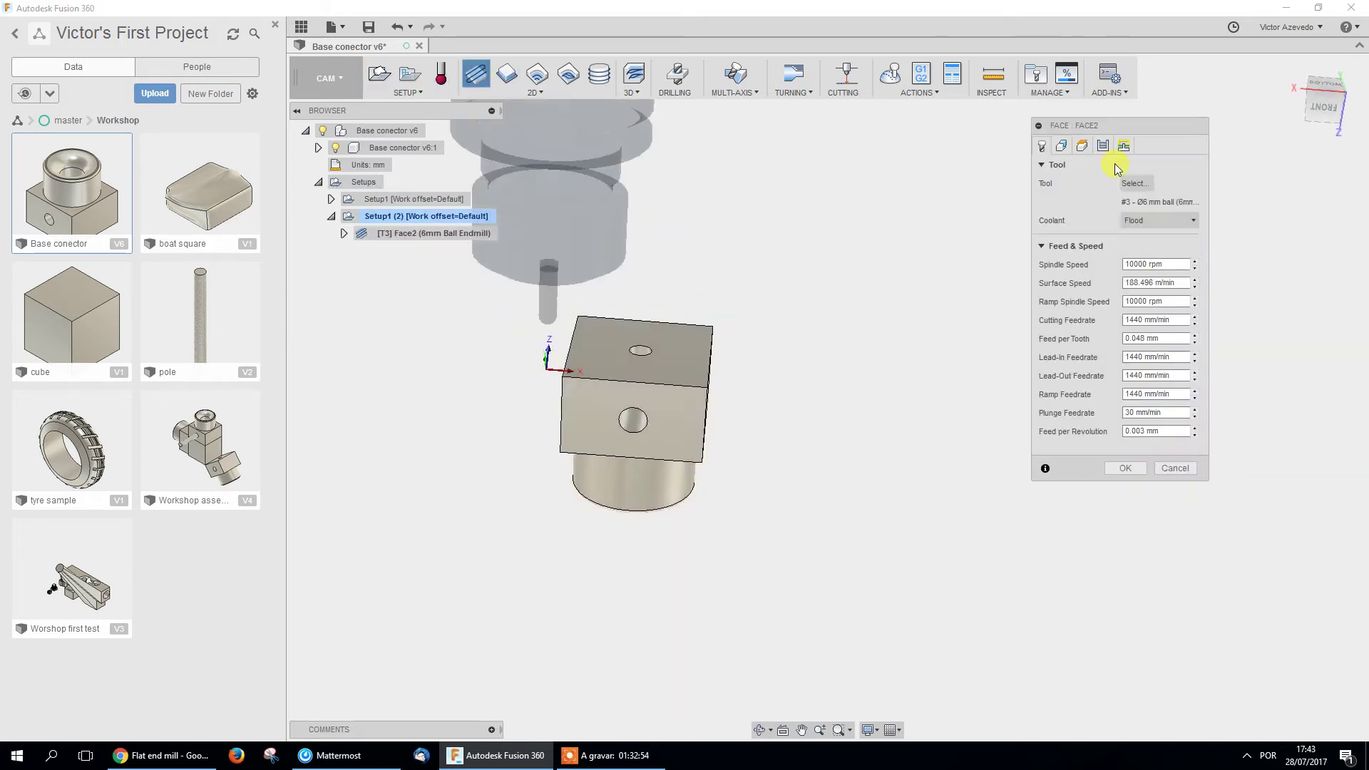
click(1137, 184)
click(720, 248)
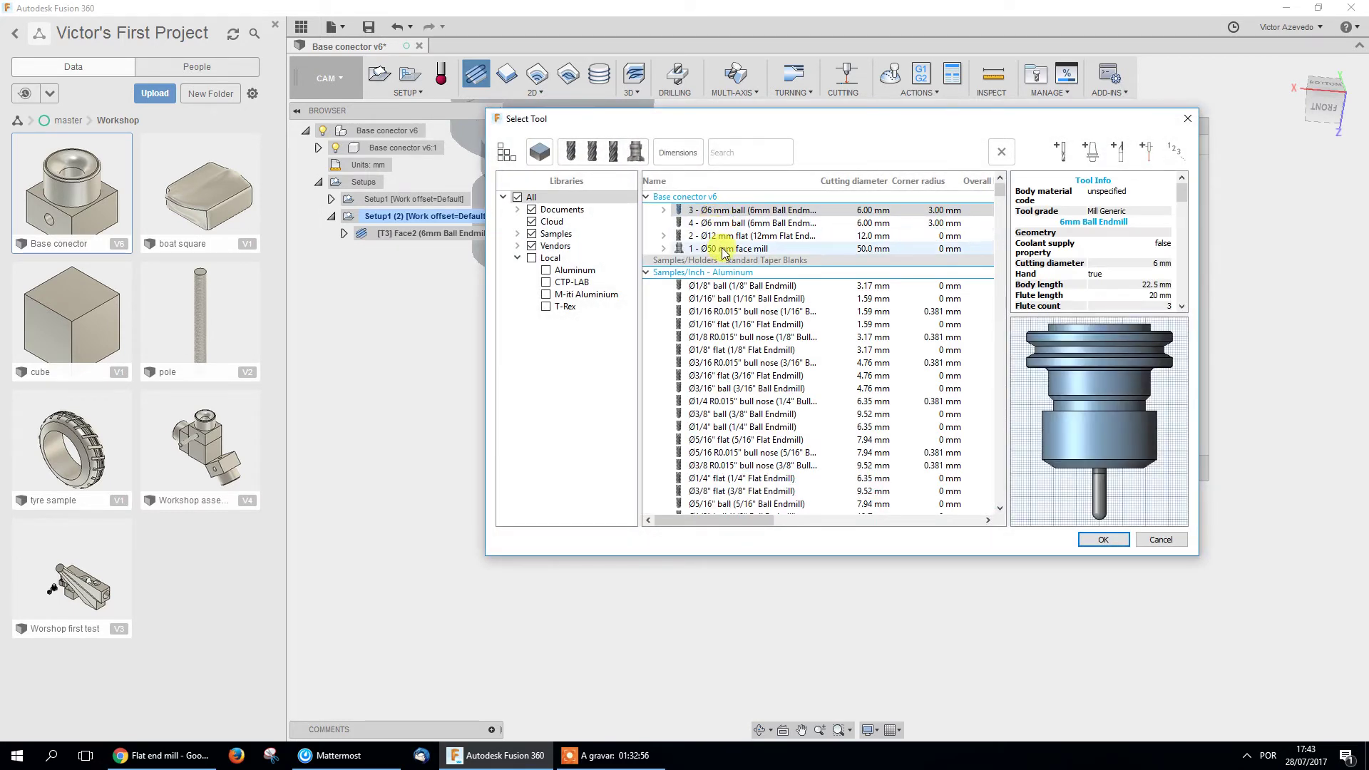
click(1082, 540)
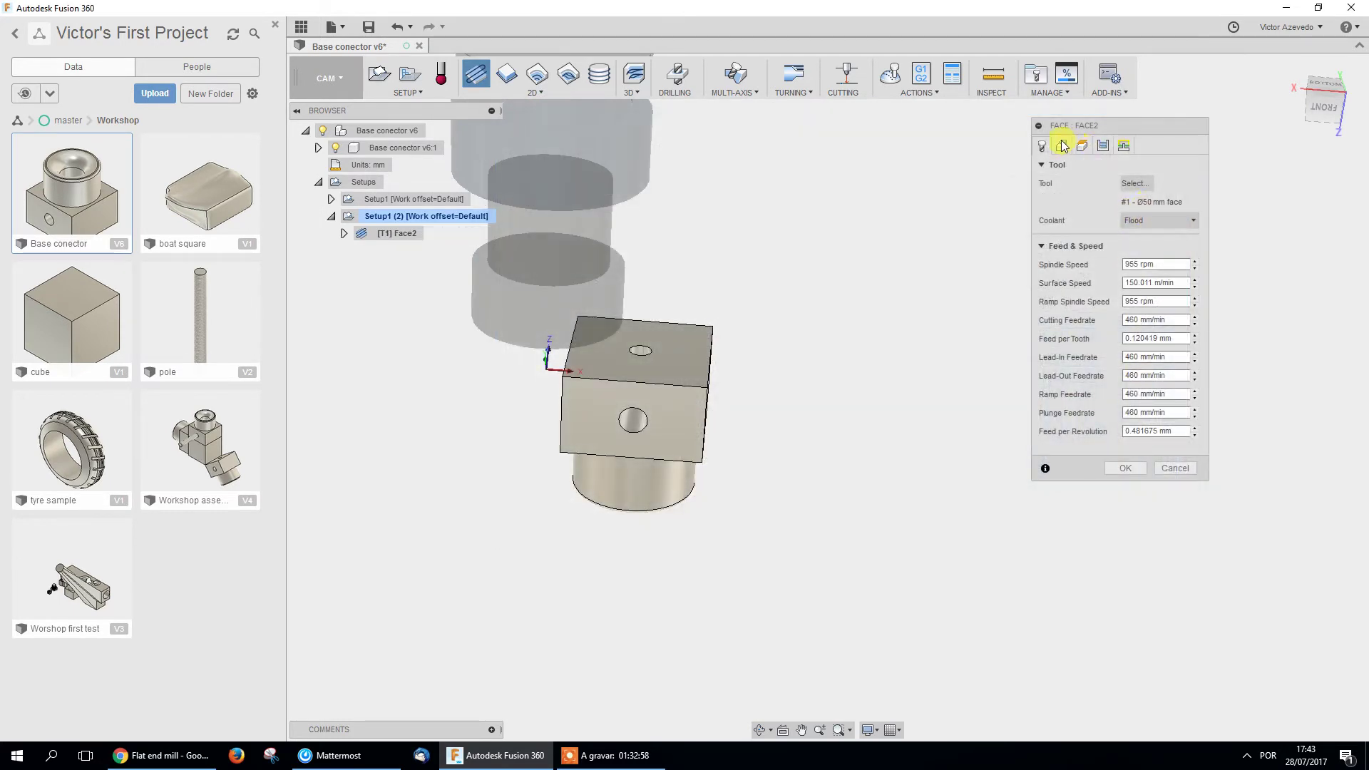
Set the facing stepover to 25 mm and enable multiple depths with a maximum stepdown of 1.5 mm.
click(1061, 145)
shift+middle_drag(864, 285, 831, 360)
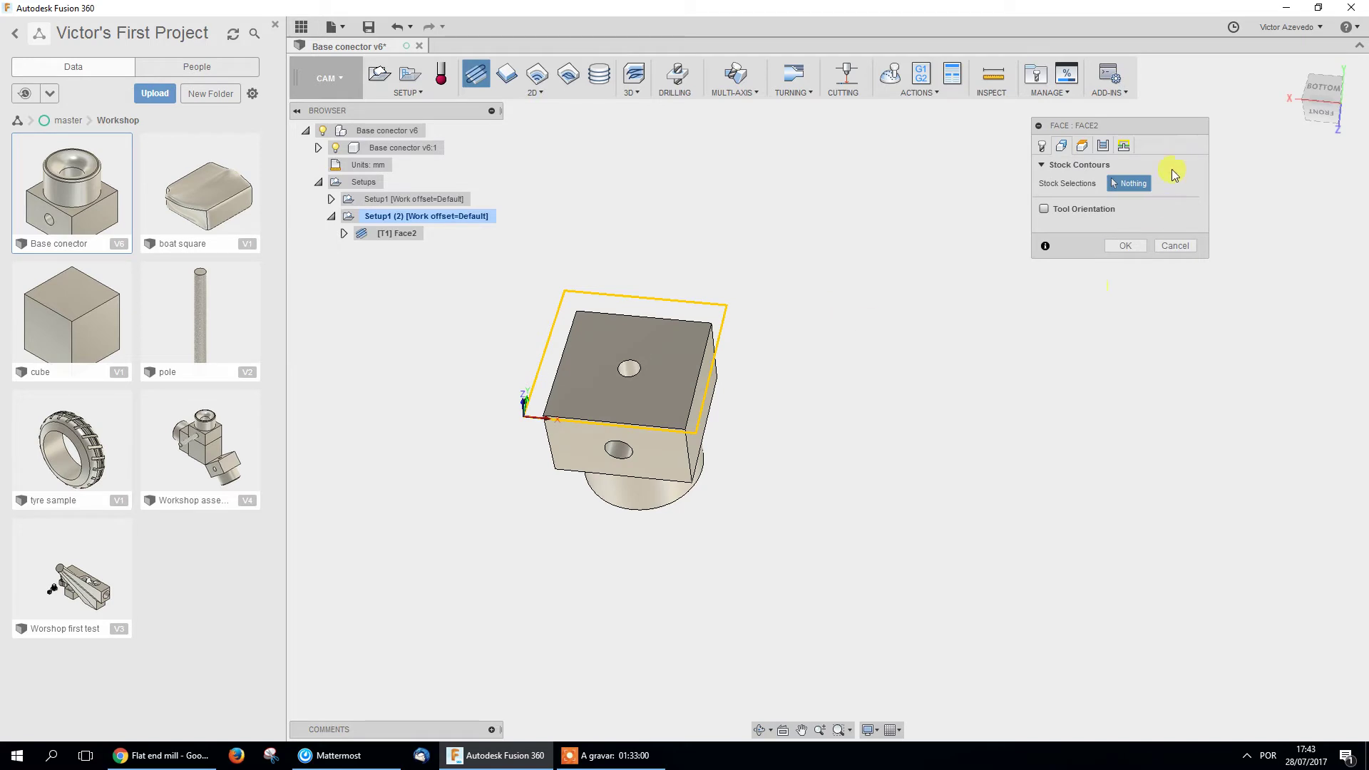
click(1105, 146)
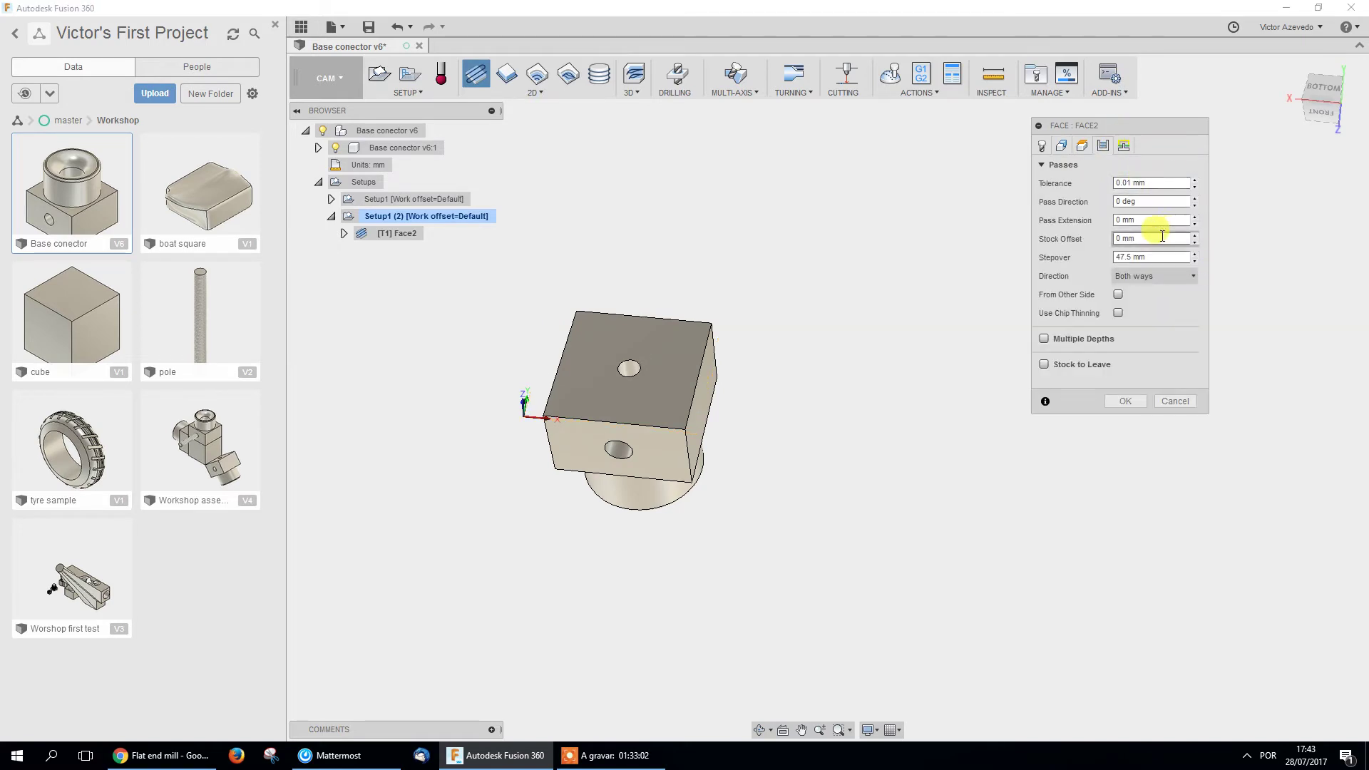
triple_click(1153, 258)
text(25)
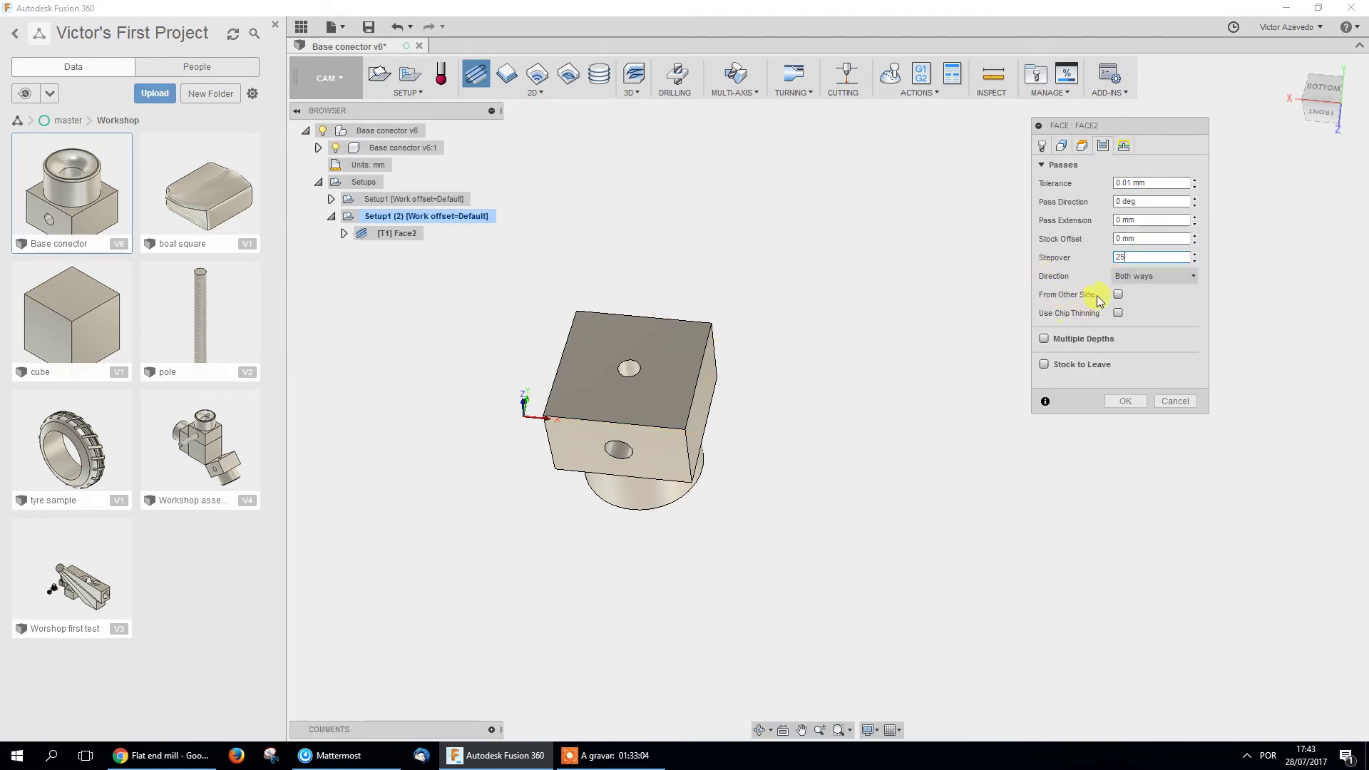
click(1054, 340)
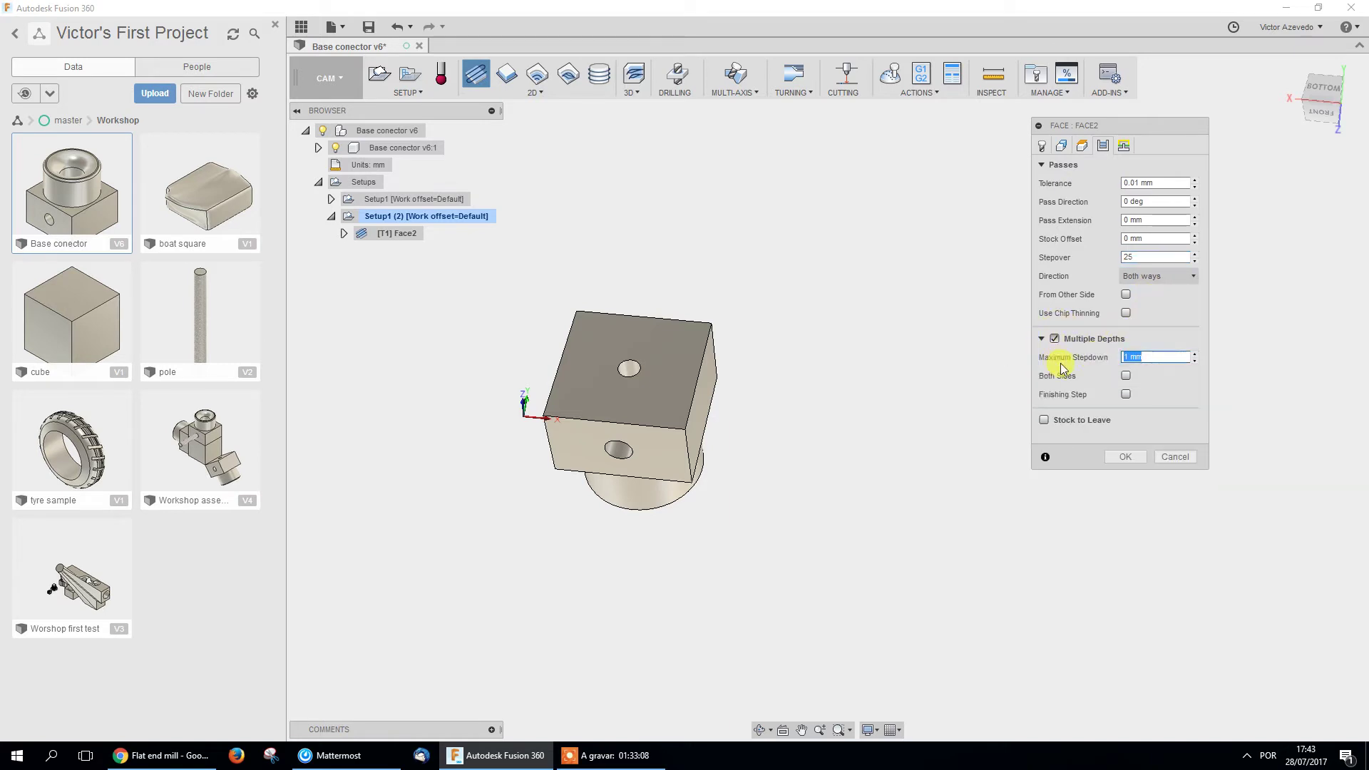
text(1.5)
Review the Face operation's tool, stock contour, height and stepdown settings.
click(1041, 145)
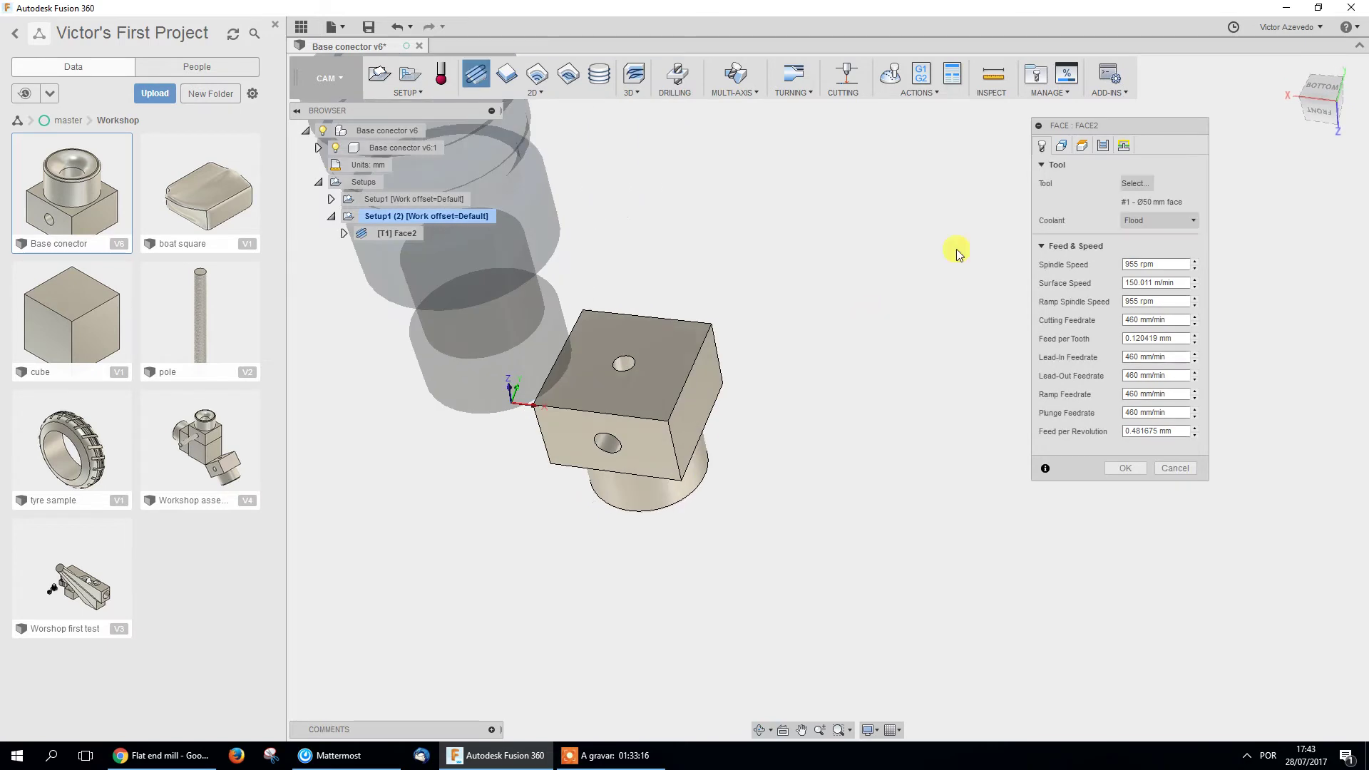
click(1142, 185)
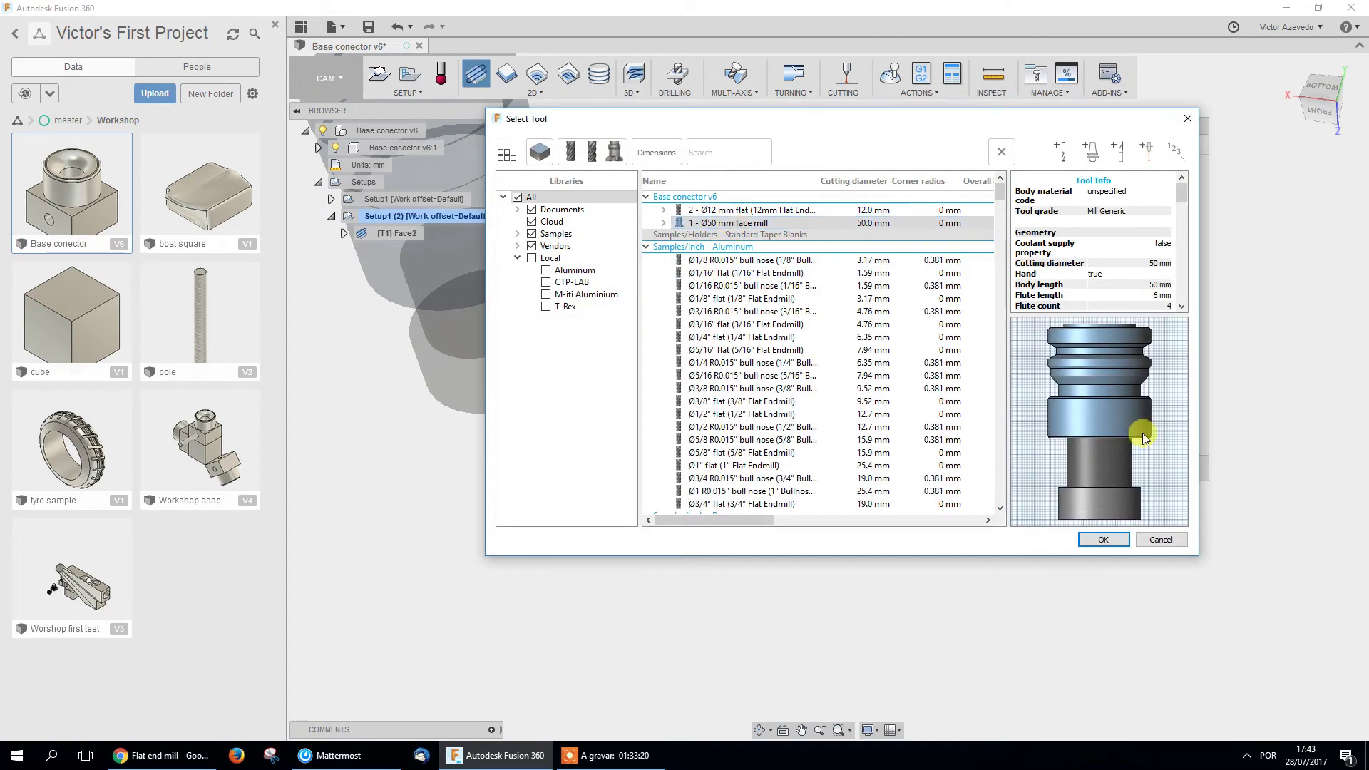
click(1106, 541)
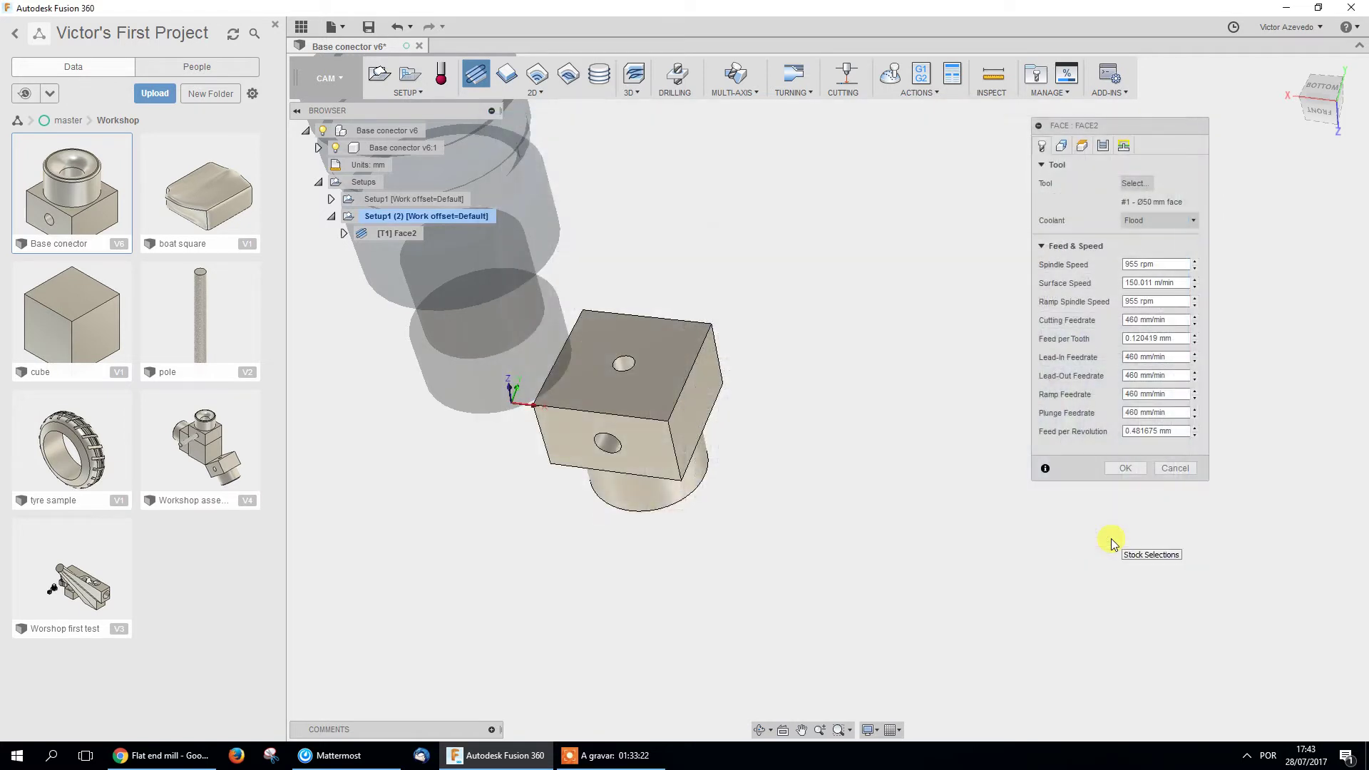
click(1067, 147)
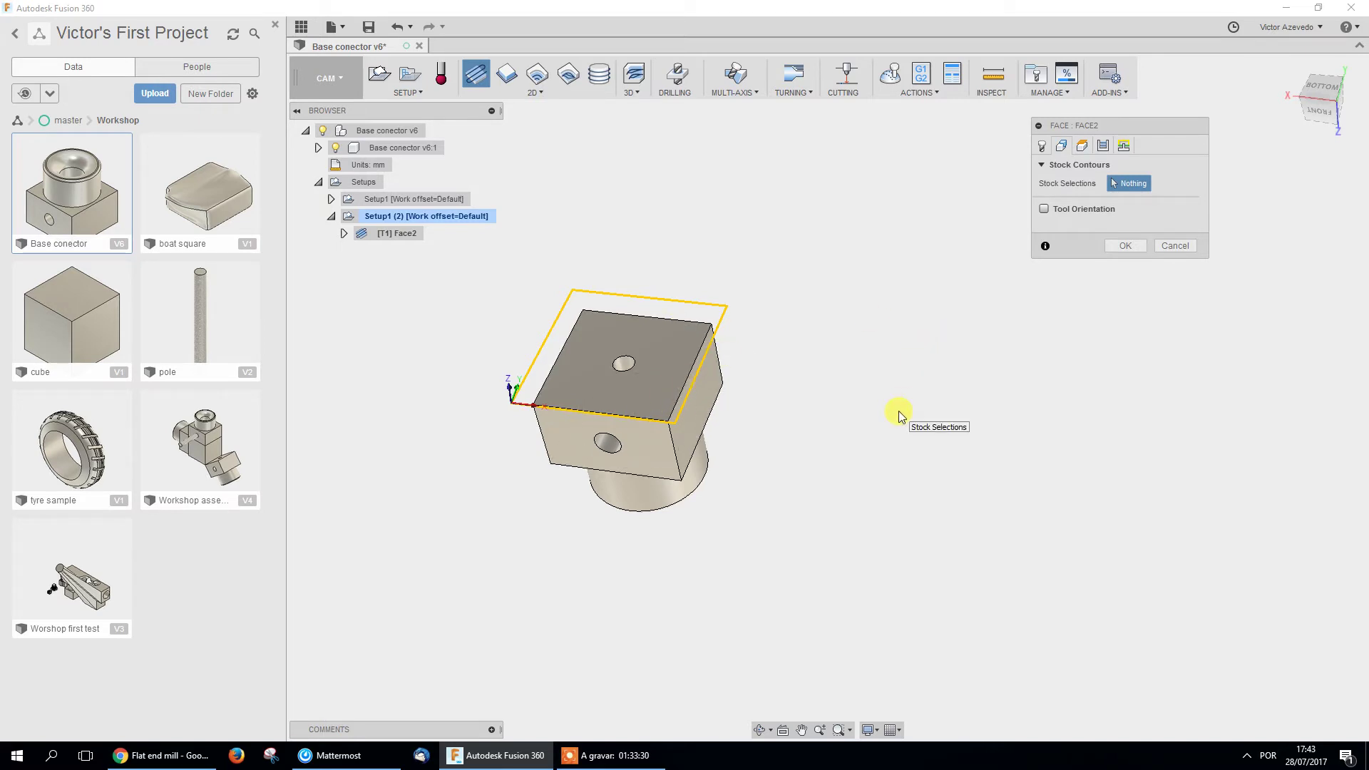
click(1084, 145)
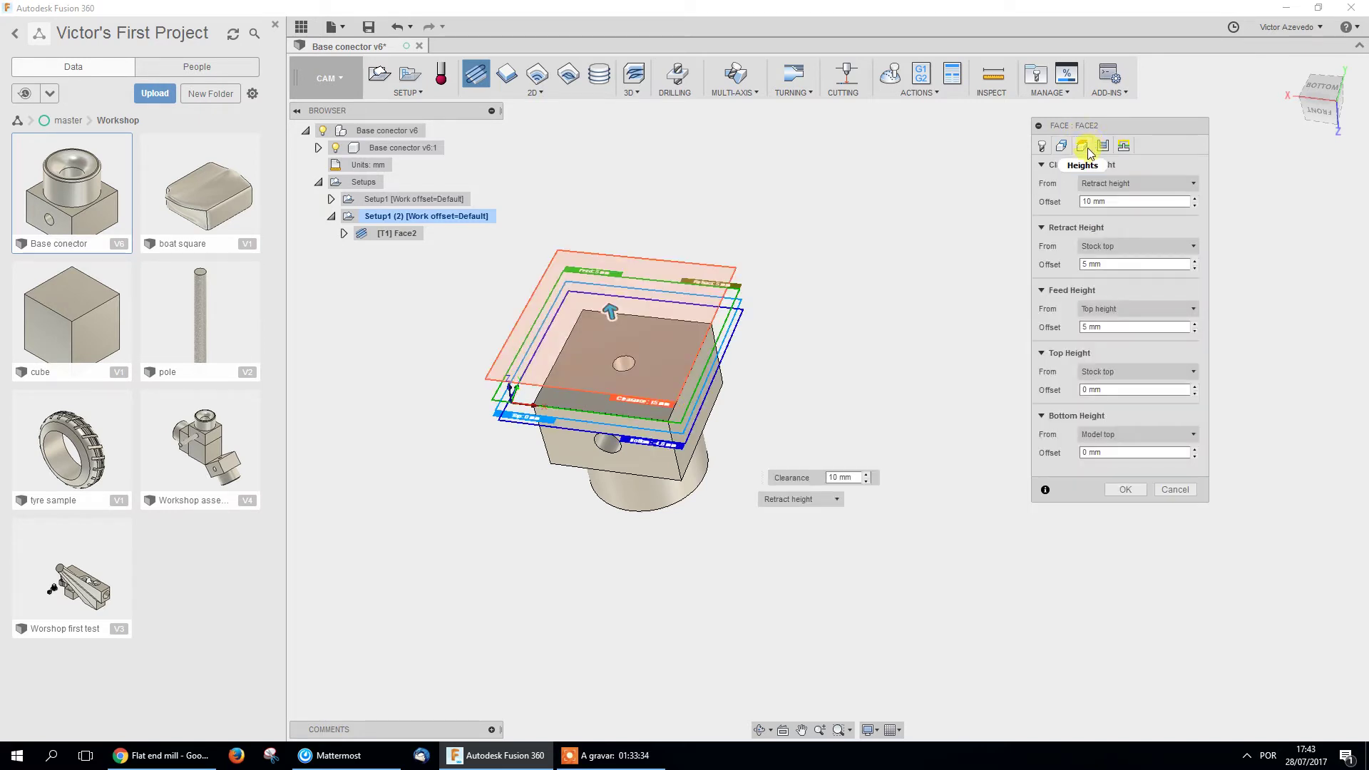
click(1103, 146)
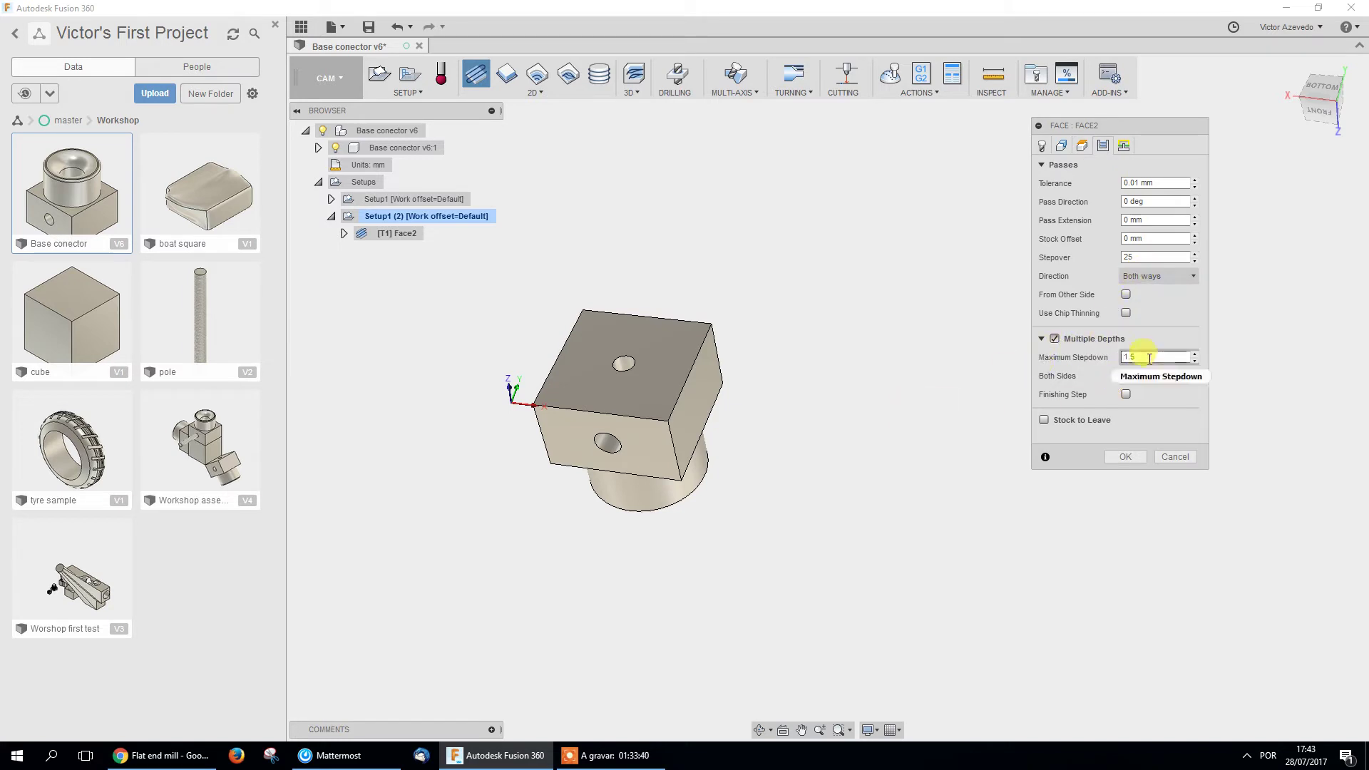
mouse_move(1149, 359)
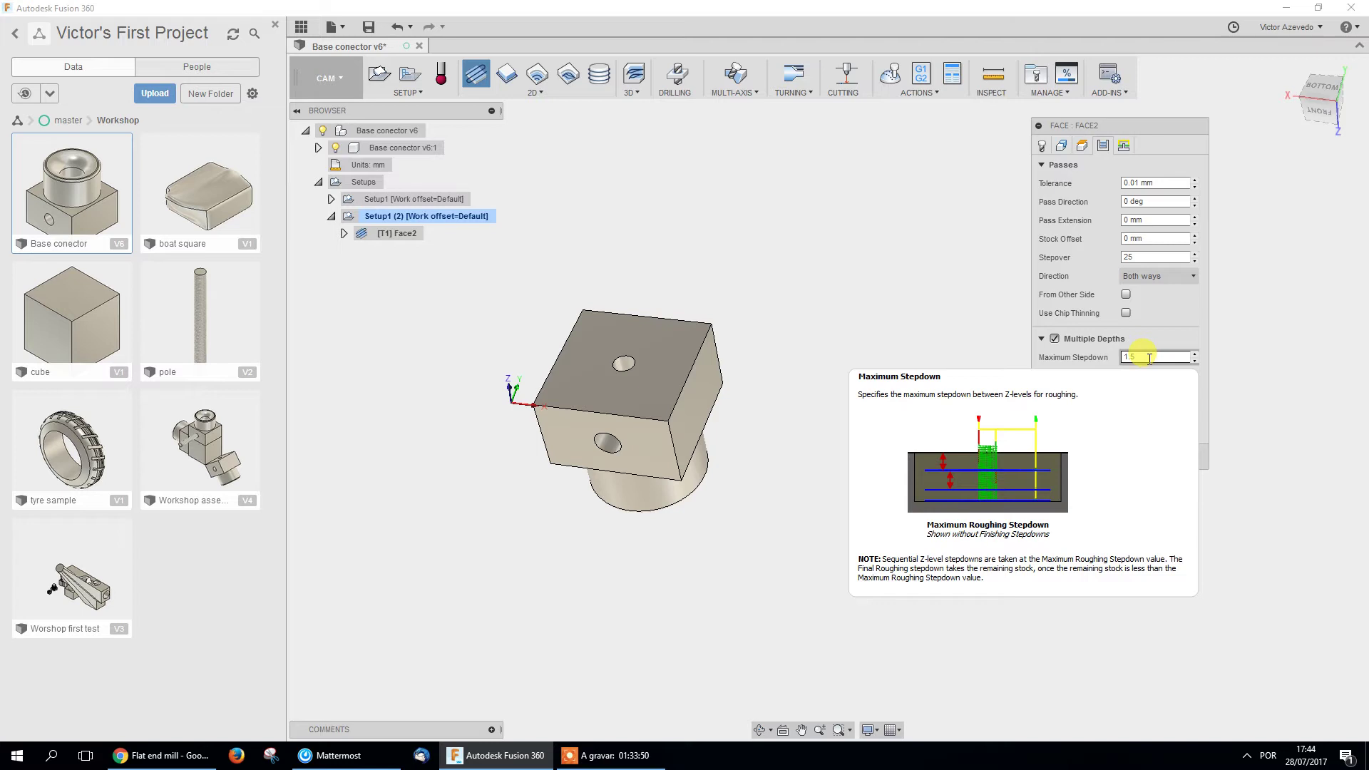
Set the facing pass extension to 20 mm and accept the operation to generate its toolpath.
click(1149, 258)
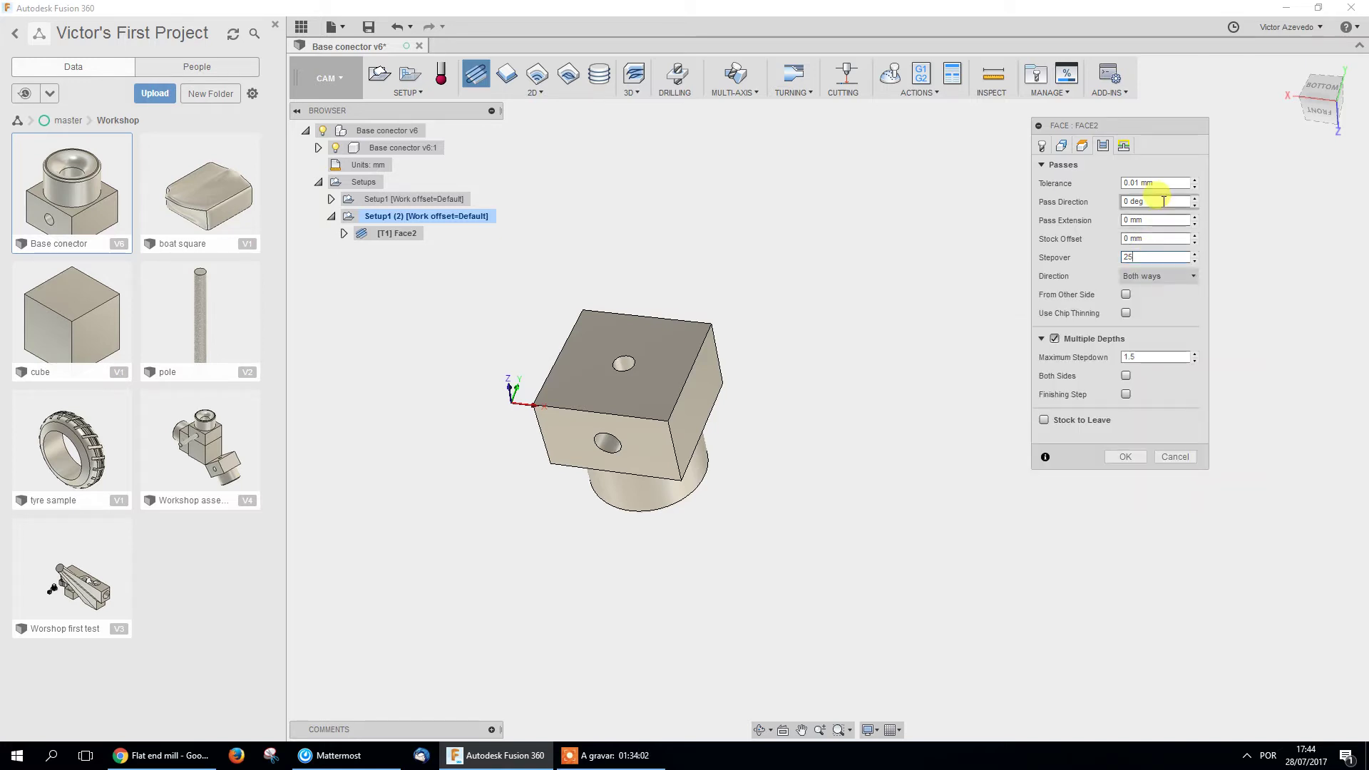
click(1133, 220)
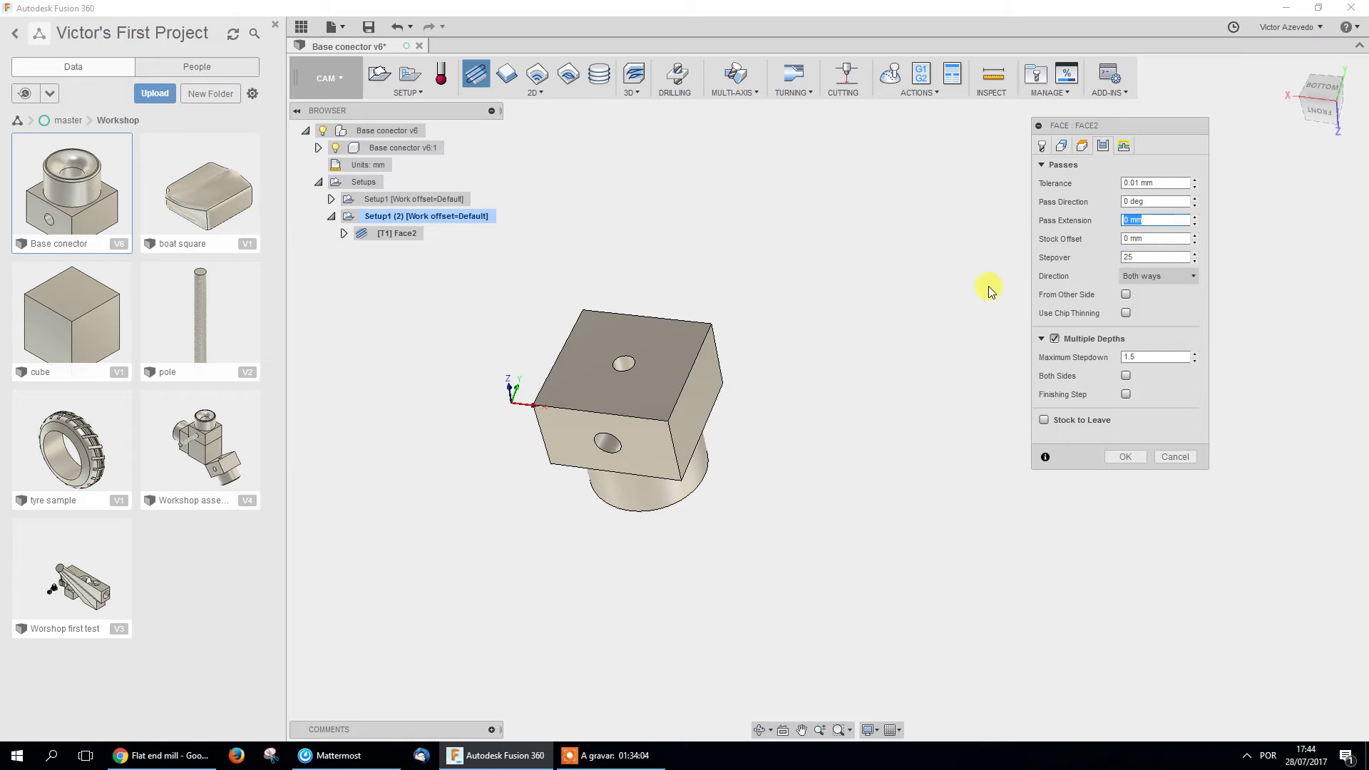
text(20)
click(1125, 147)
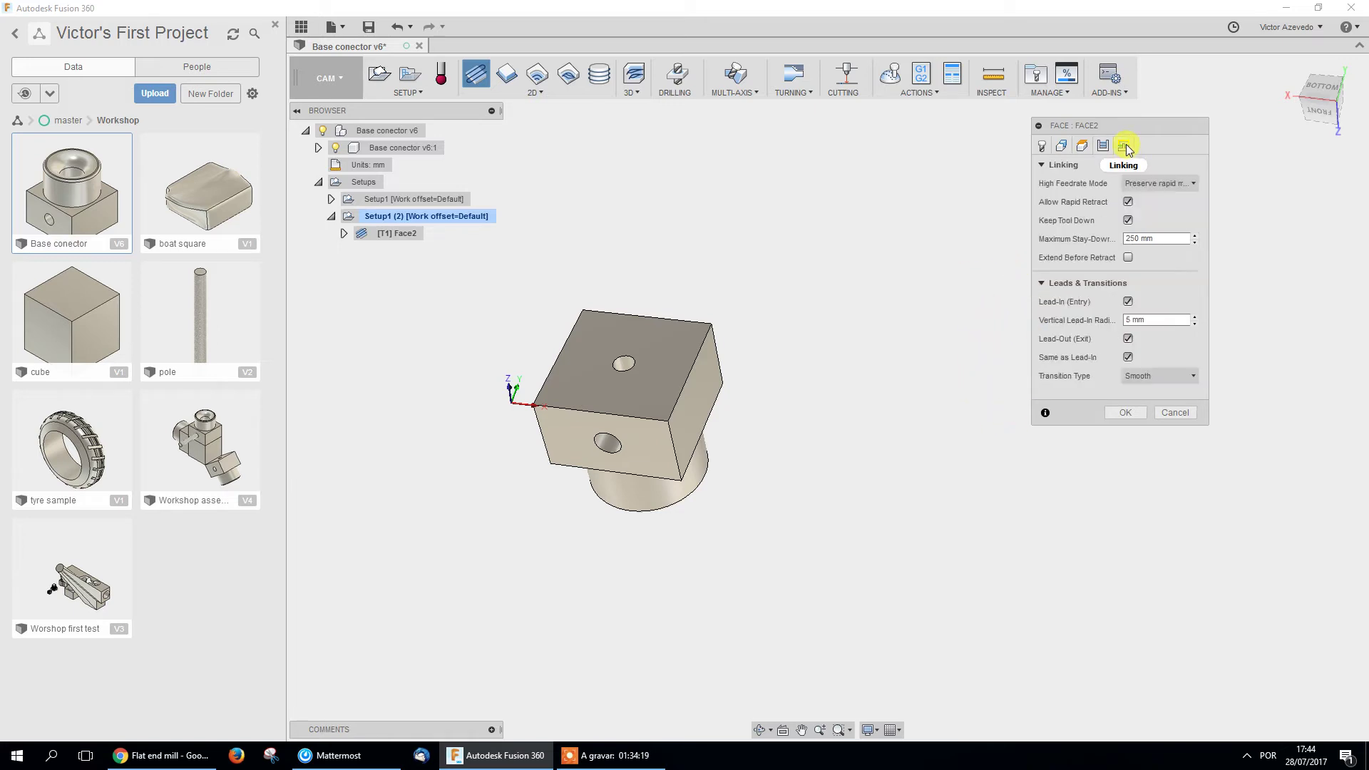
click(1134, 413)
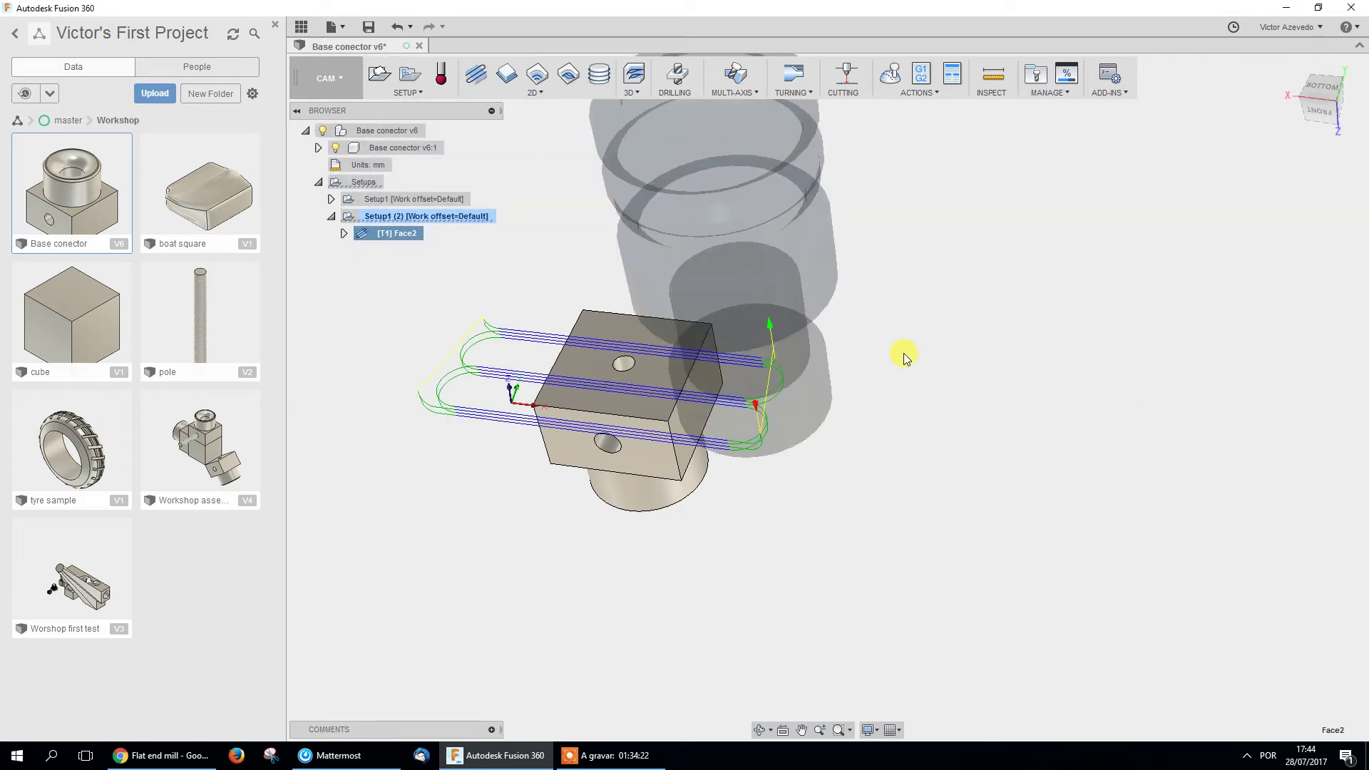
Examine the facing toolpath and the duplicated setup's stock around the base from several angles.
shift+middle_drag(773, 504, 813, 489)
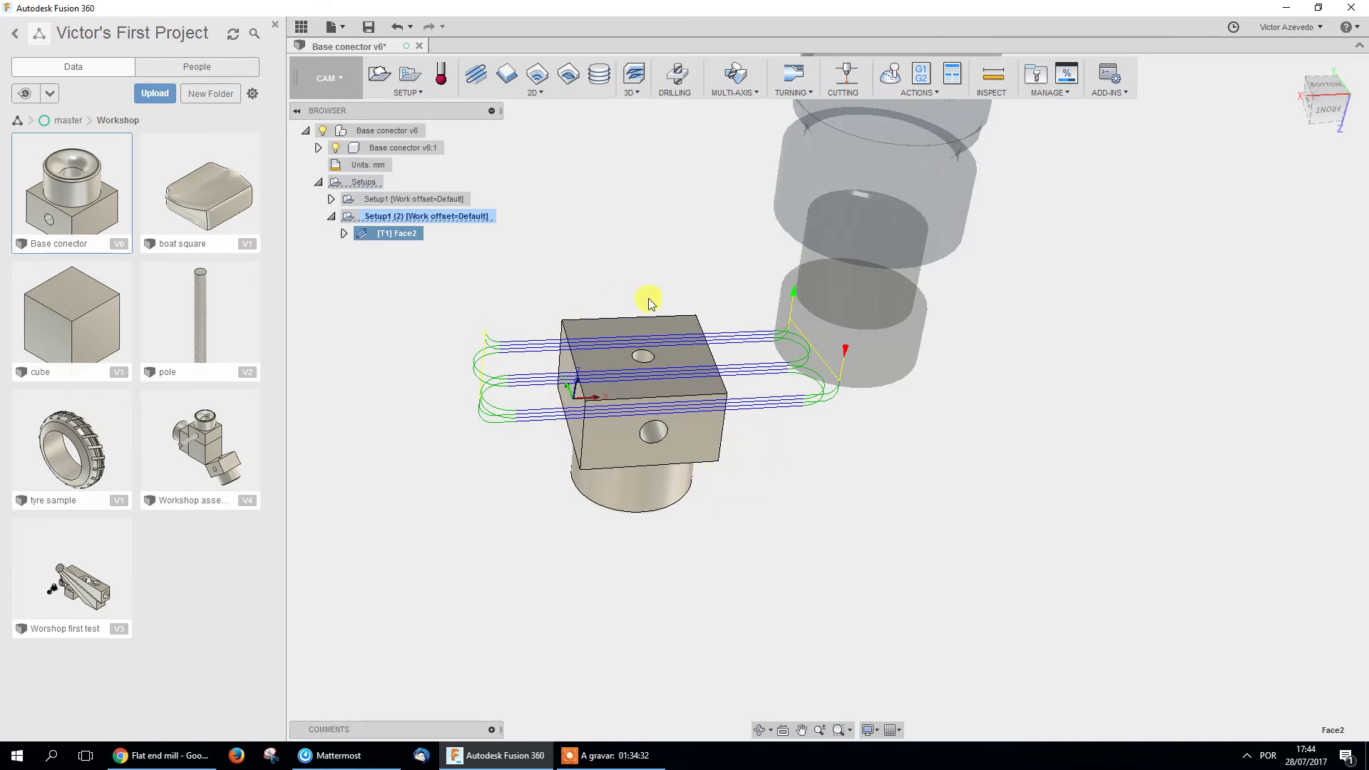
scroll(682, 452, up, 1)
scroll(543, 425, down, 1)
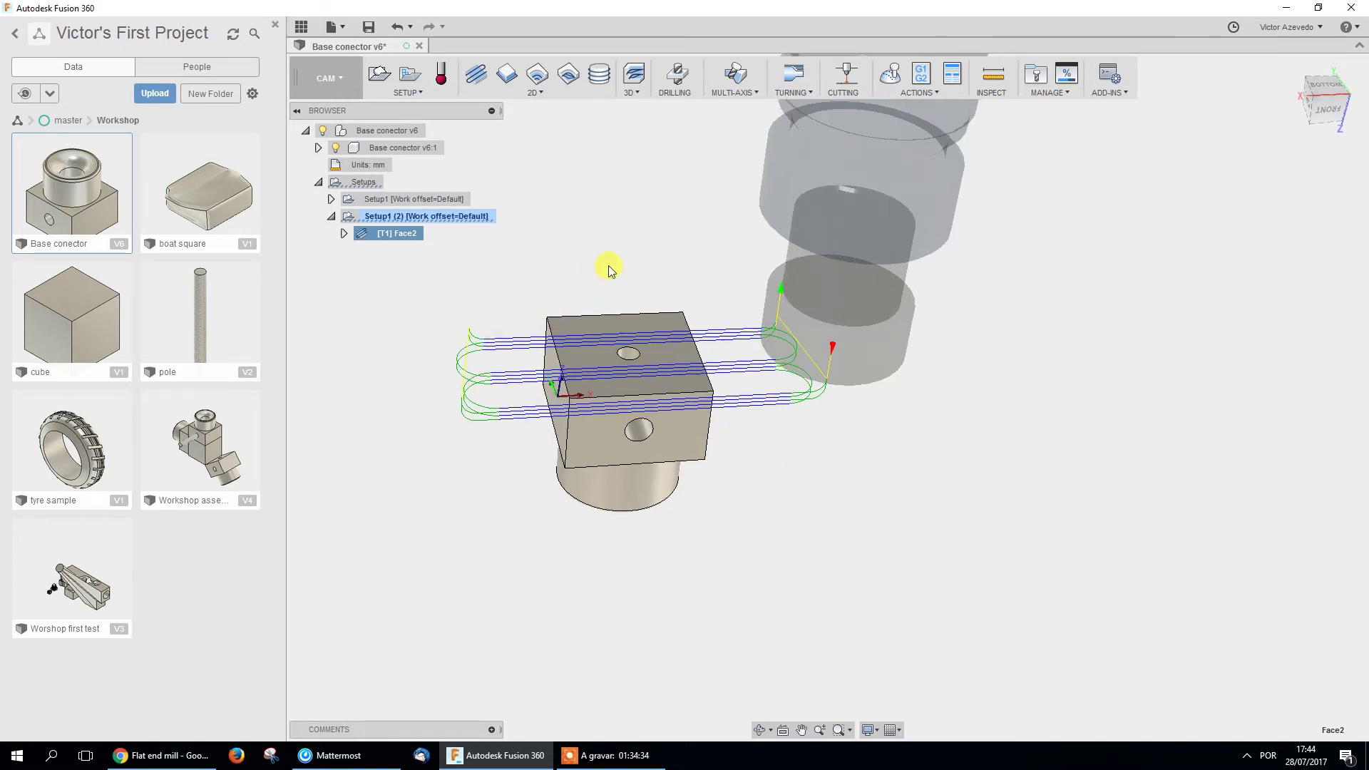
scroll(628, 353, up, 1)
shift+middle_drag(688, 346, 666, 392)
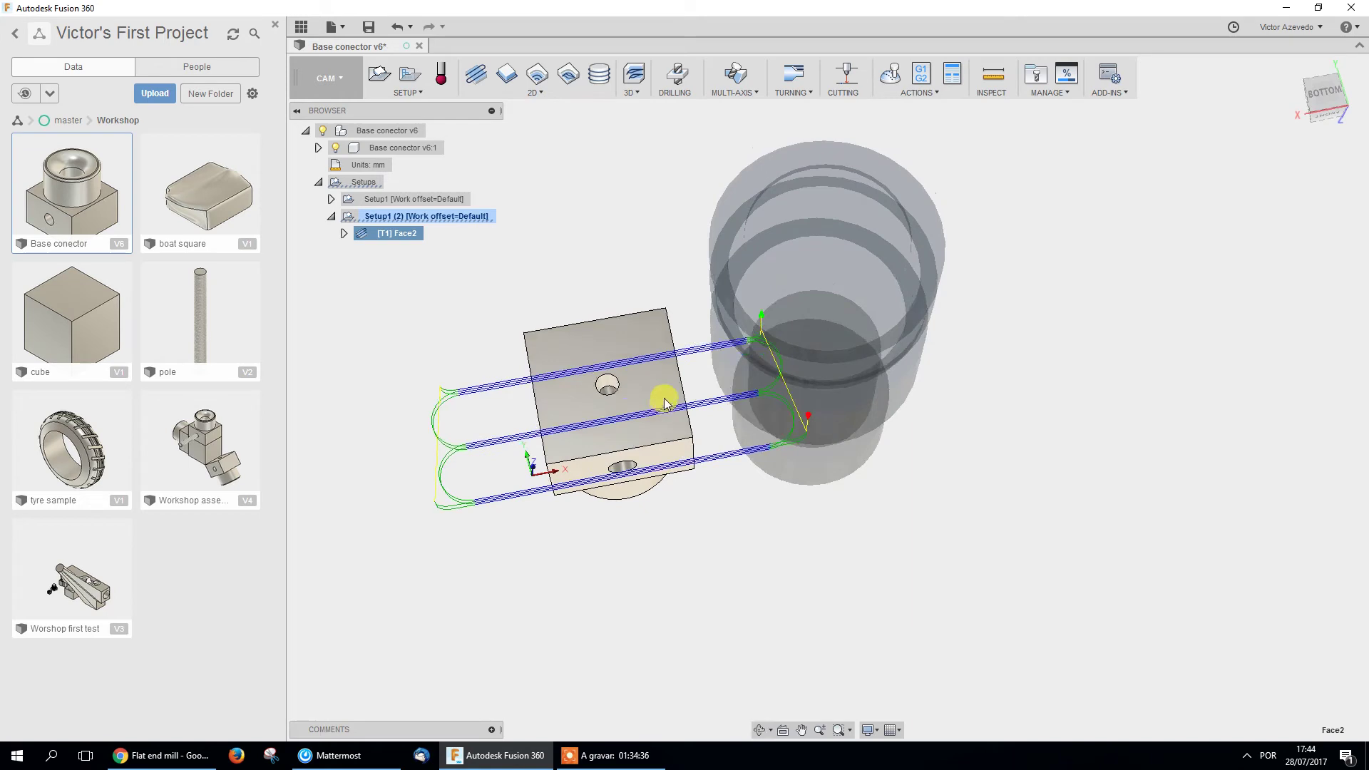
click(414, 223)
shift+middle_drag(825, 327, 713, 392)
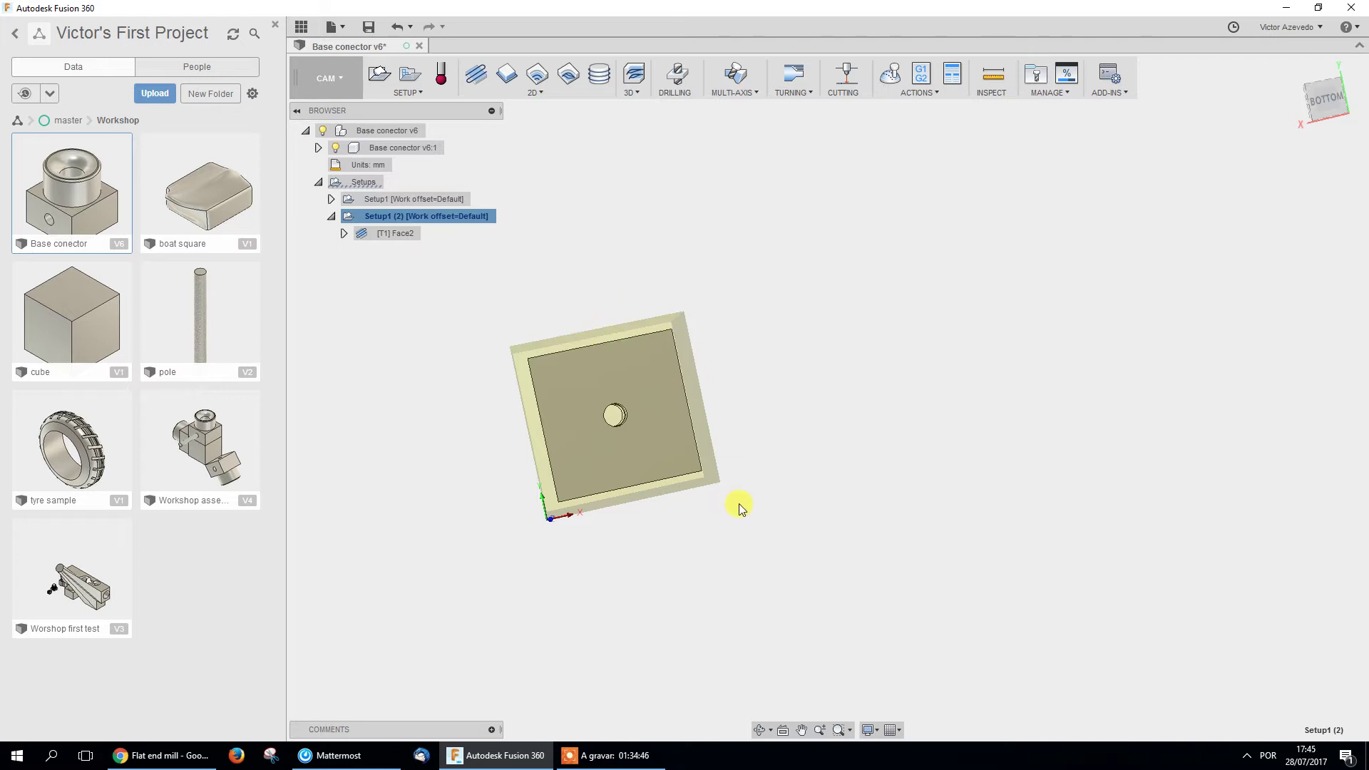
shift+middle_drag(593, 603, 559, 544)
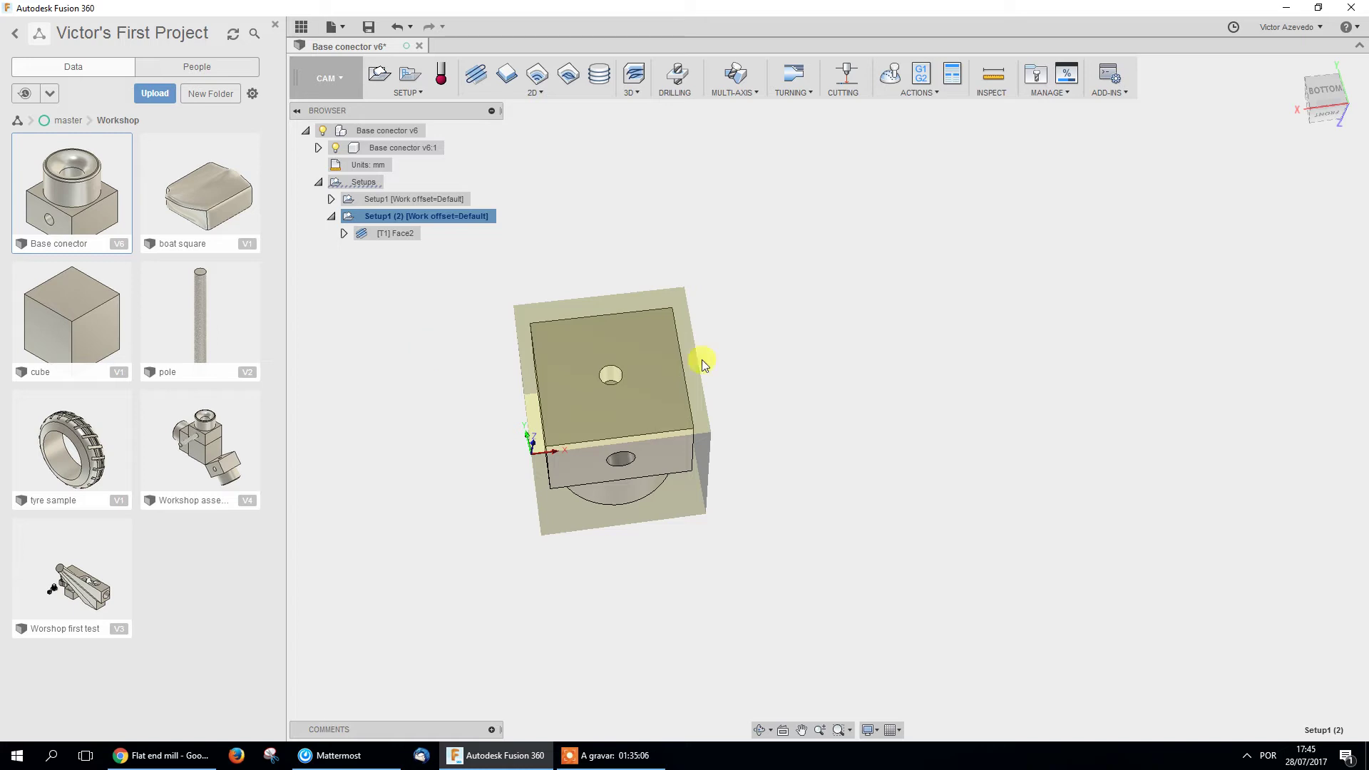
Start a 2D Adaptive operation in the flipped setup using tool #2, the 12 mm flat end mill.
click(569, 80)
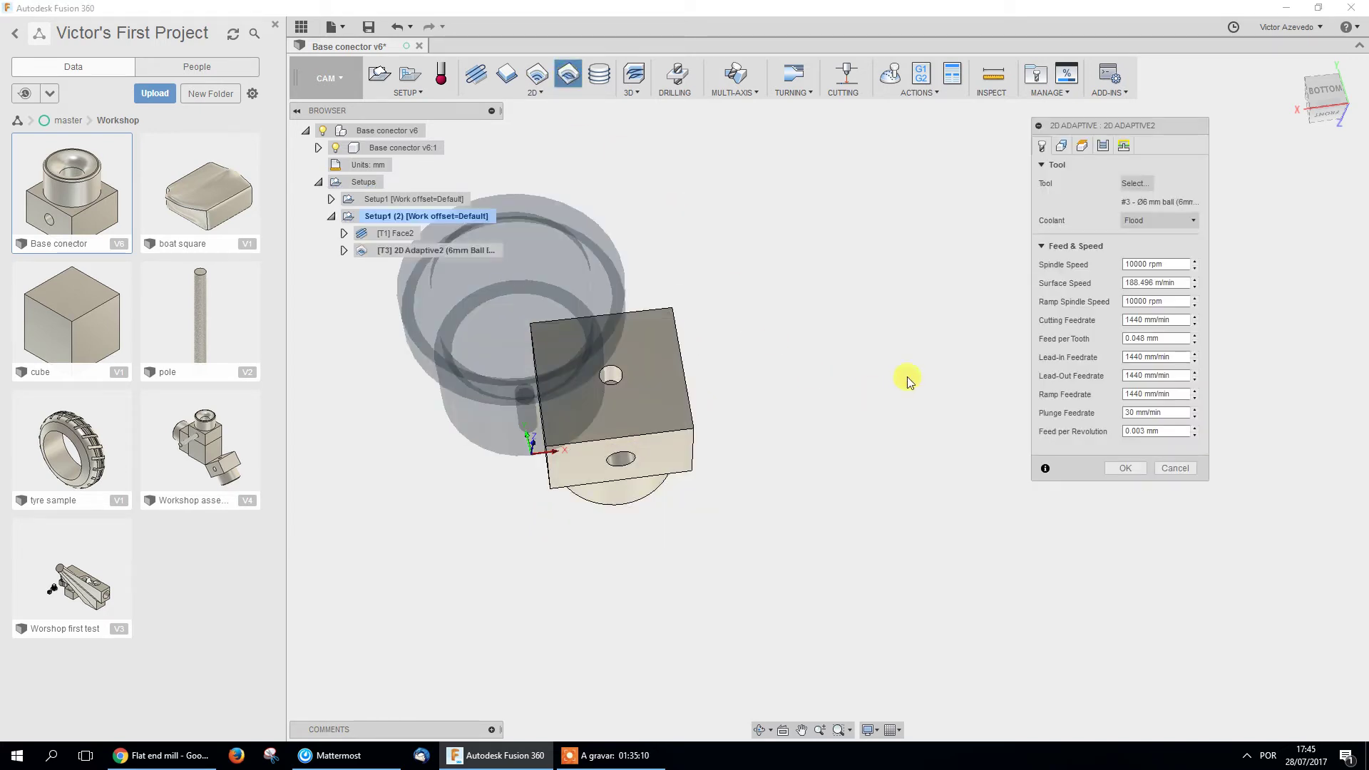
click(1135, 183)
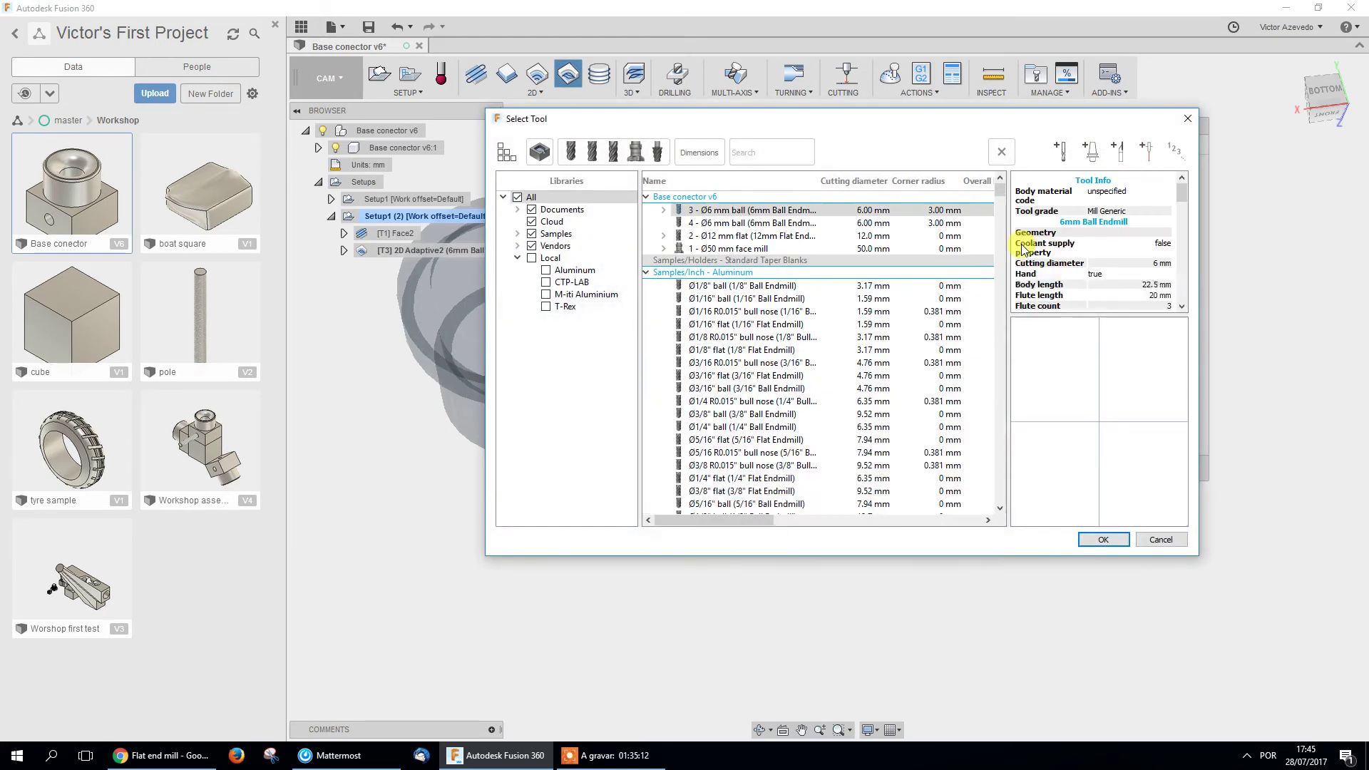
click(759, 235)
click(1103, 539)
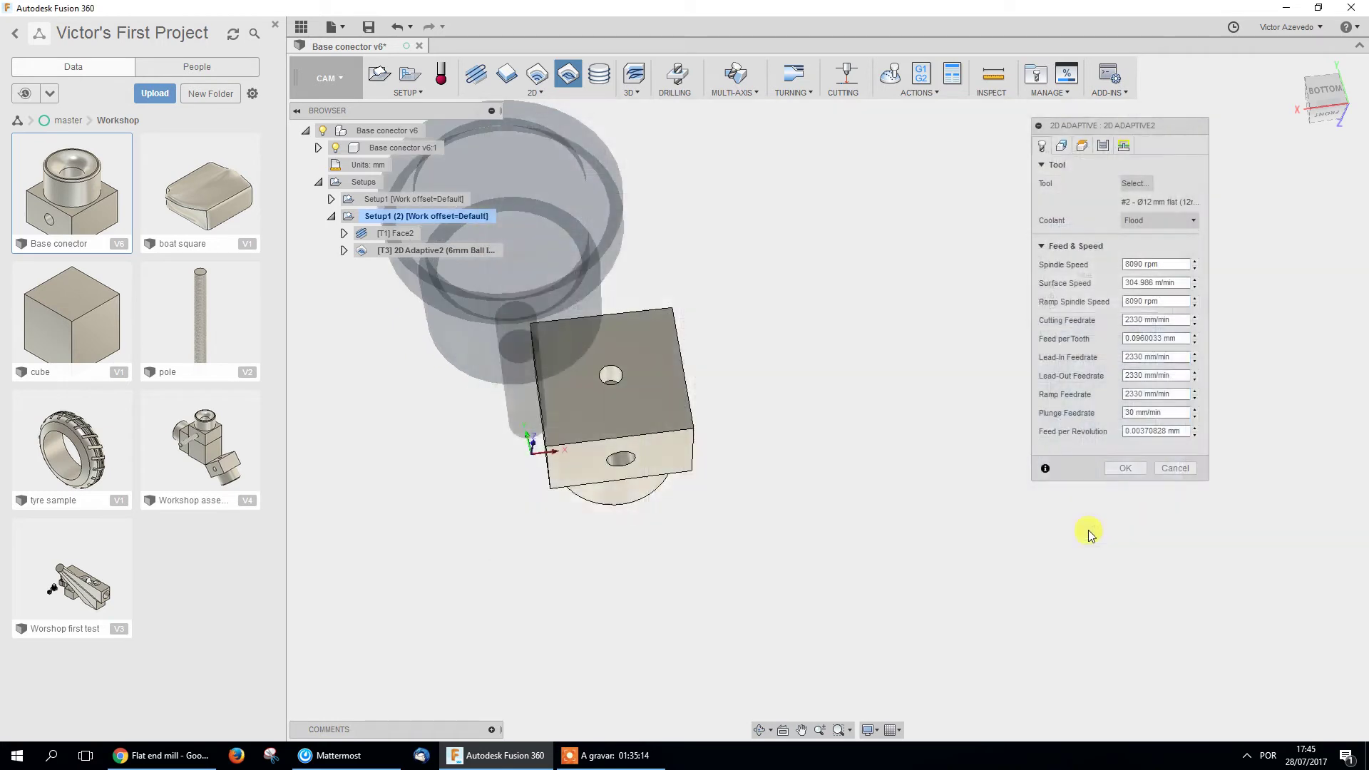
Choose the square base's edge chain on the cylinder side as the adaptive operation's pocket geometry.
click(1061, 145)
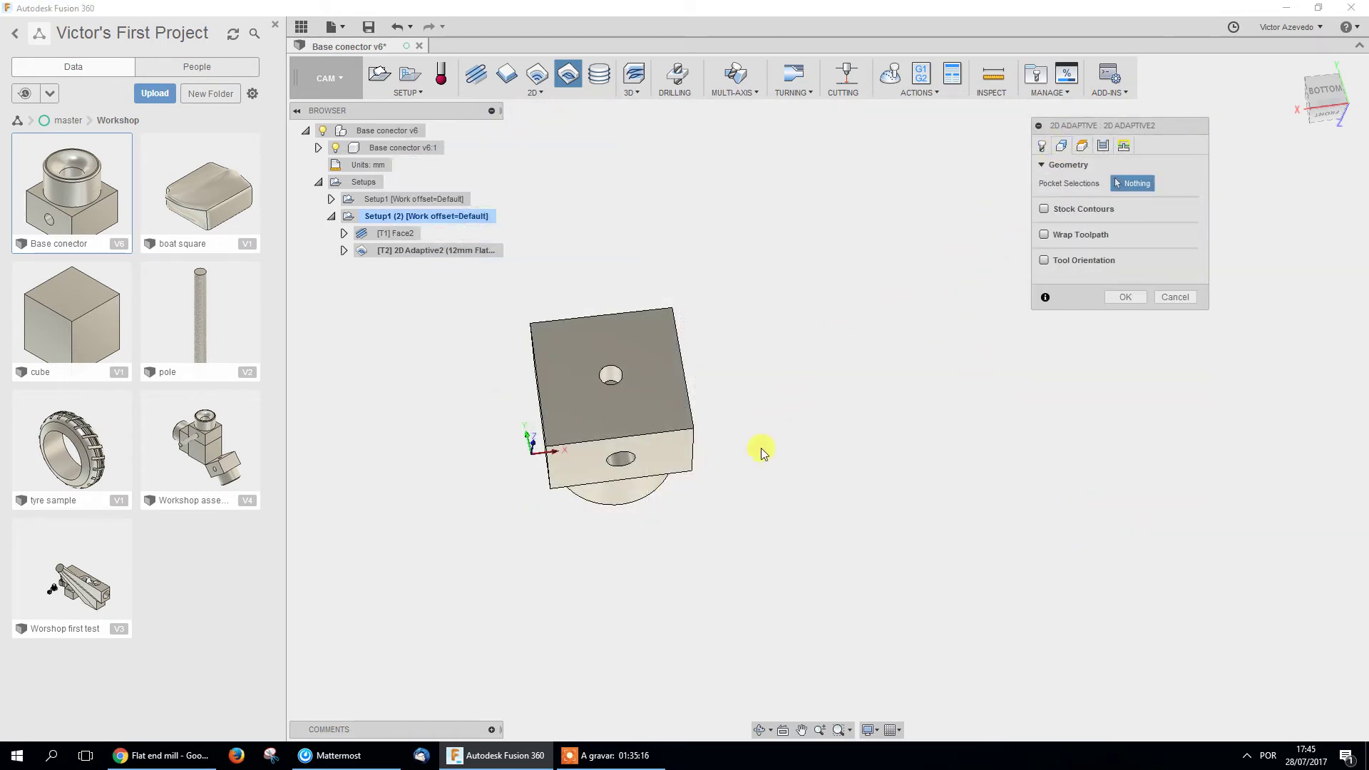
click(686, 476)
shift+middle_drag(819, 467, 726, 459)
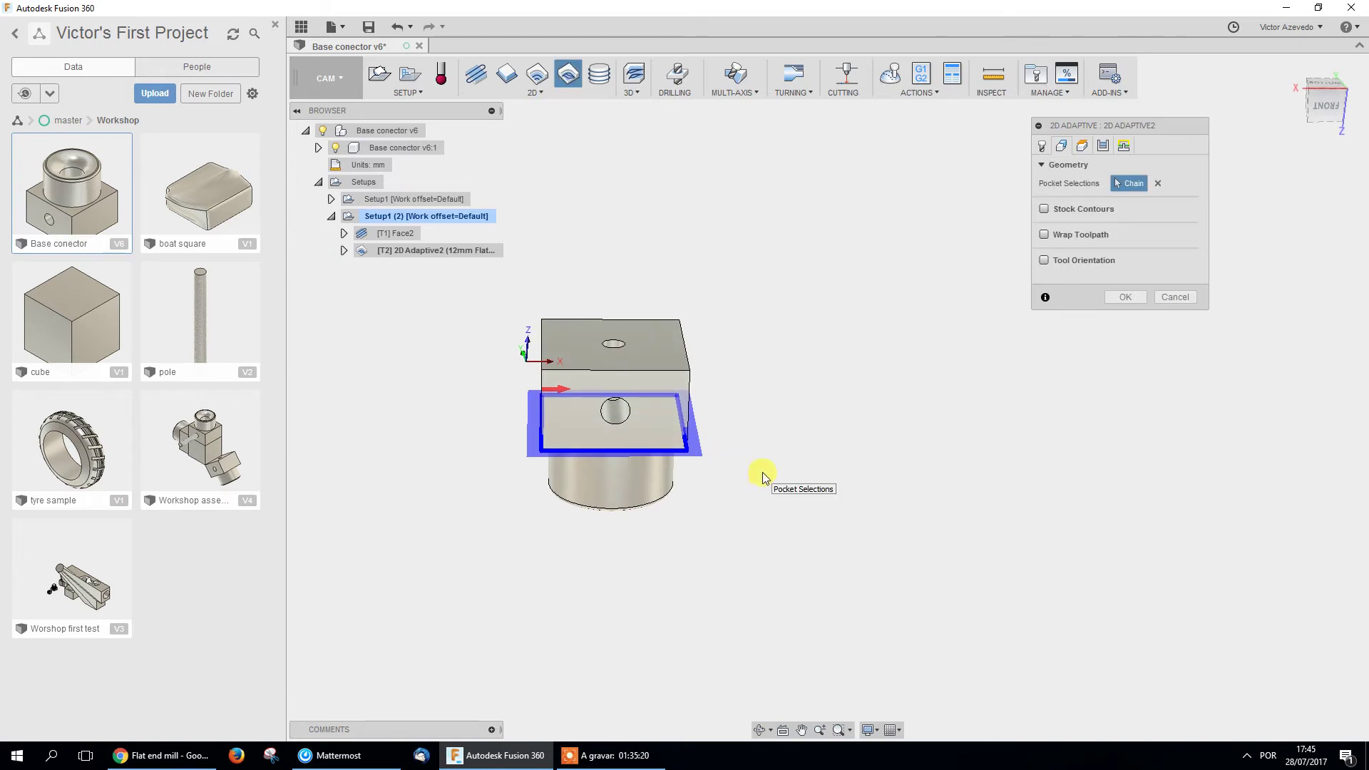
Set the adaptive tolerance to 0.01 mm and optimal load to 1, disable stock to leave, and generate the toolpath.
click(1103, 146)
click(1161, 201)
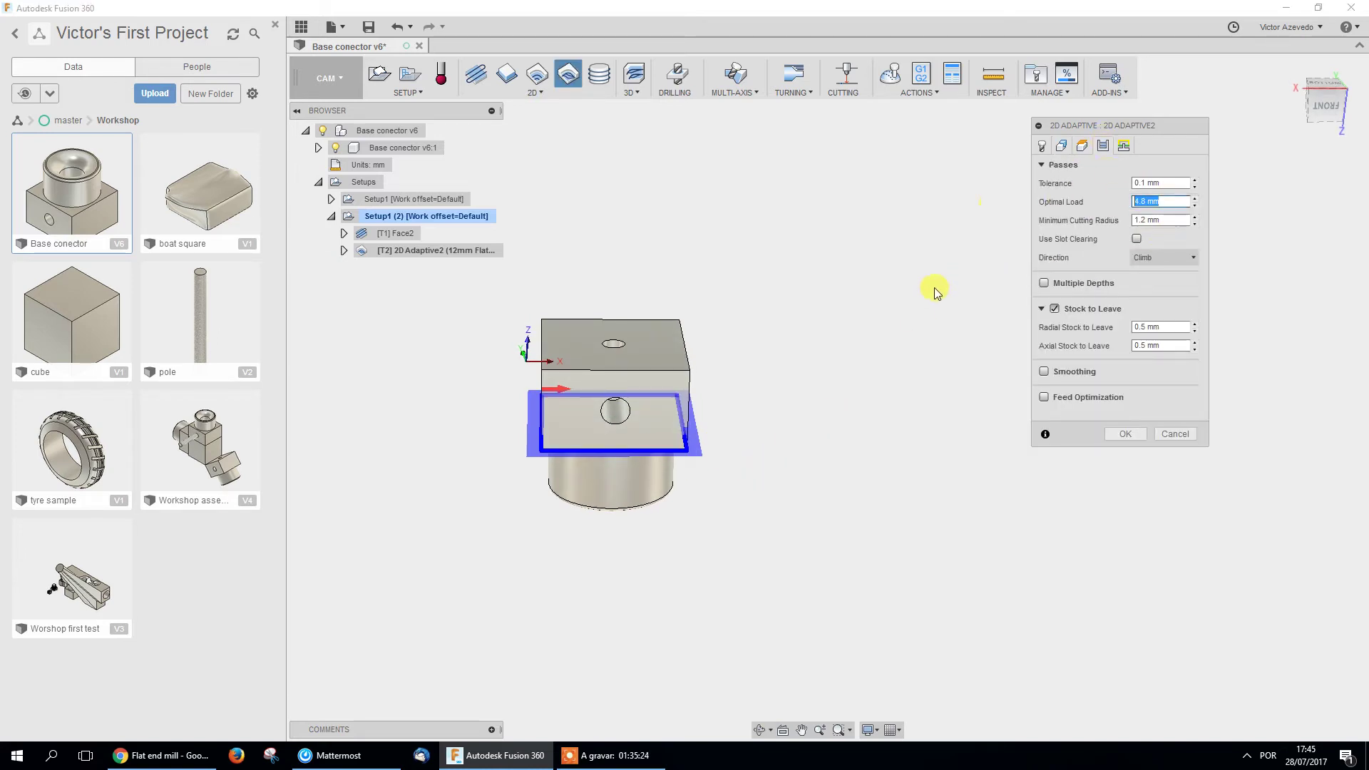
text(1)
click(1054, 310)
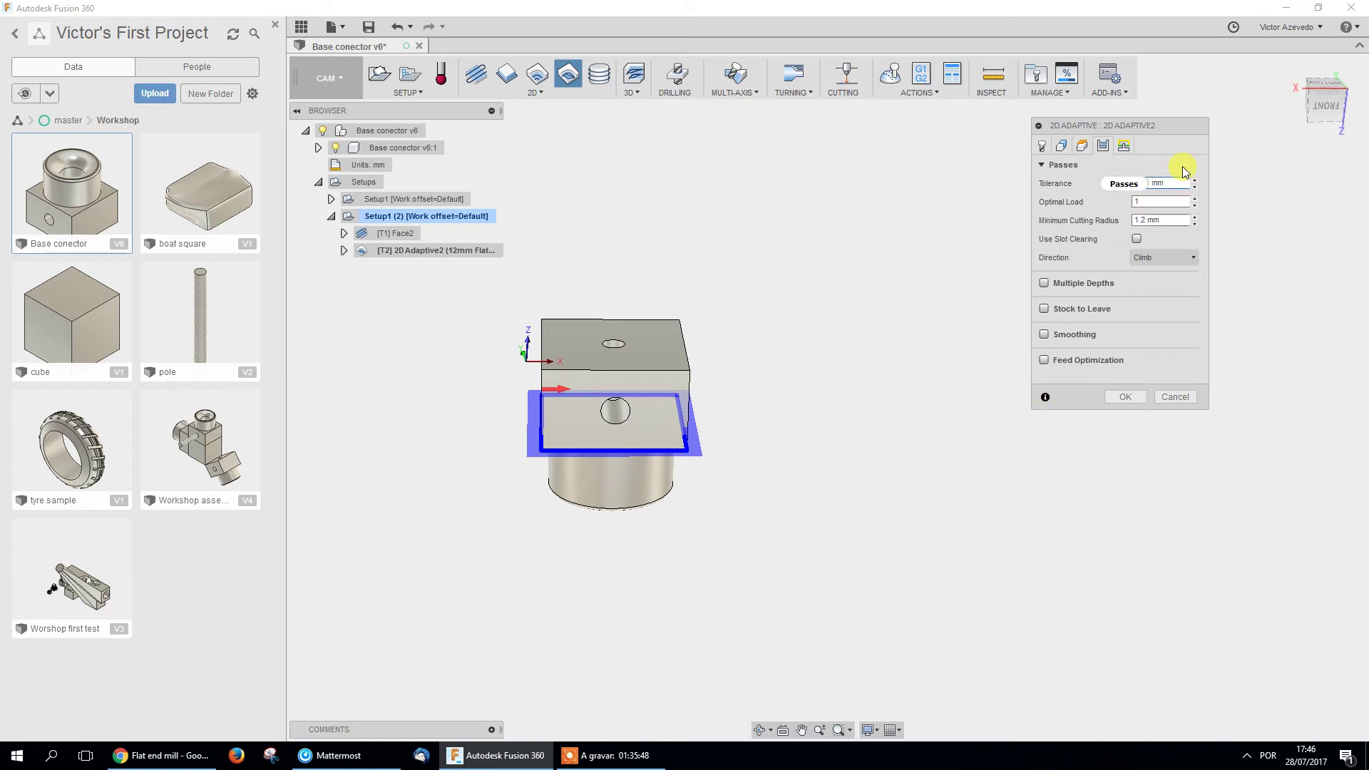
click(1166, 200)
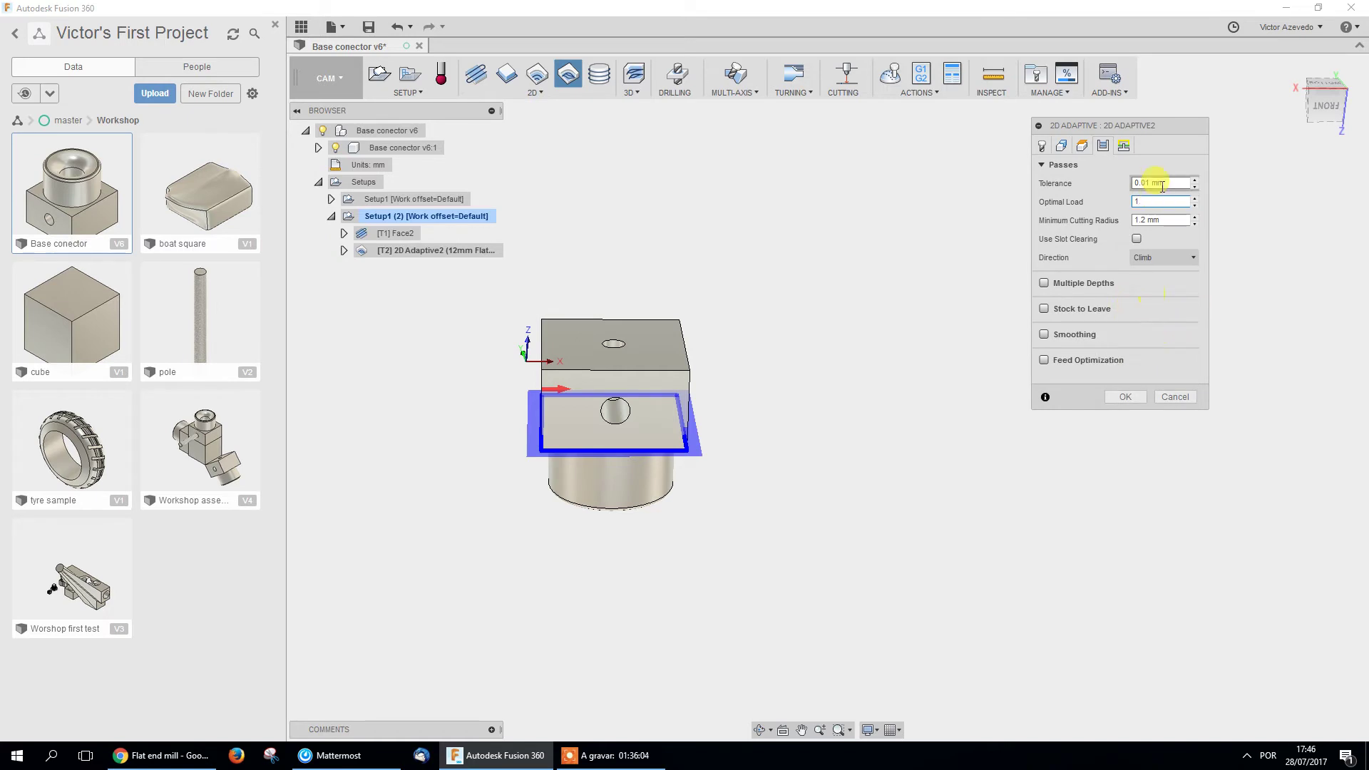
mouse_move(1144, 183)
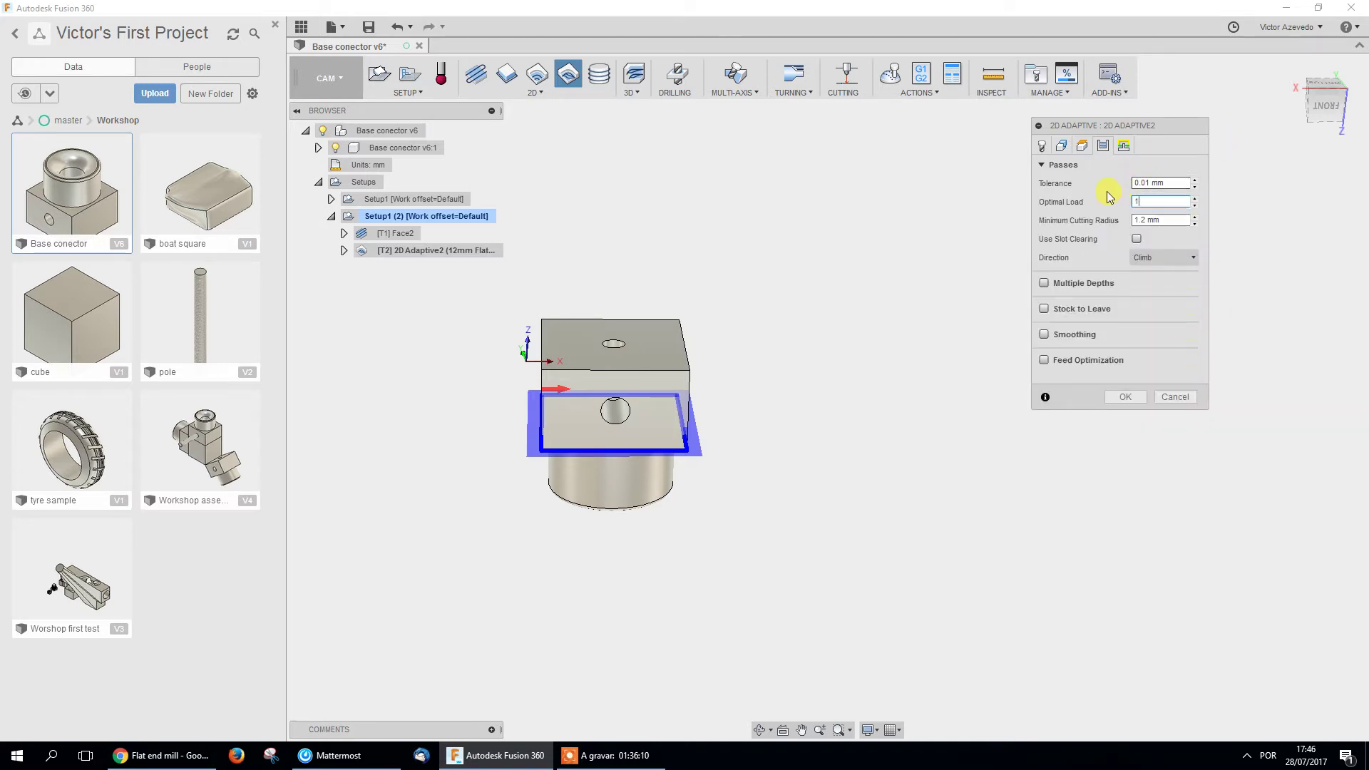
click(1122, 145)
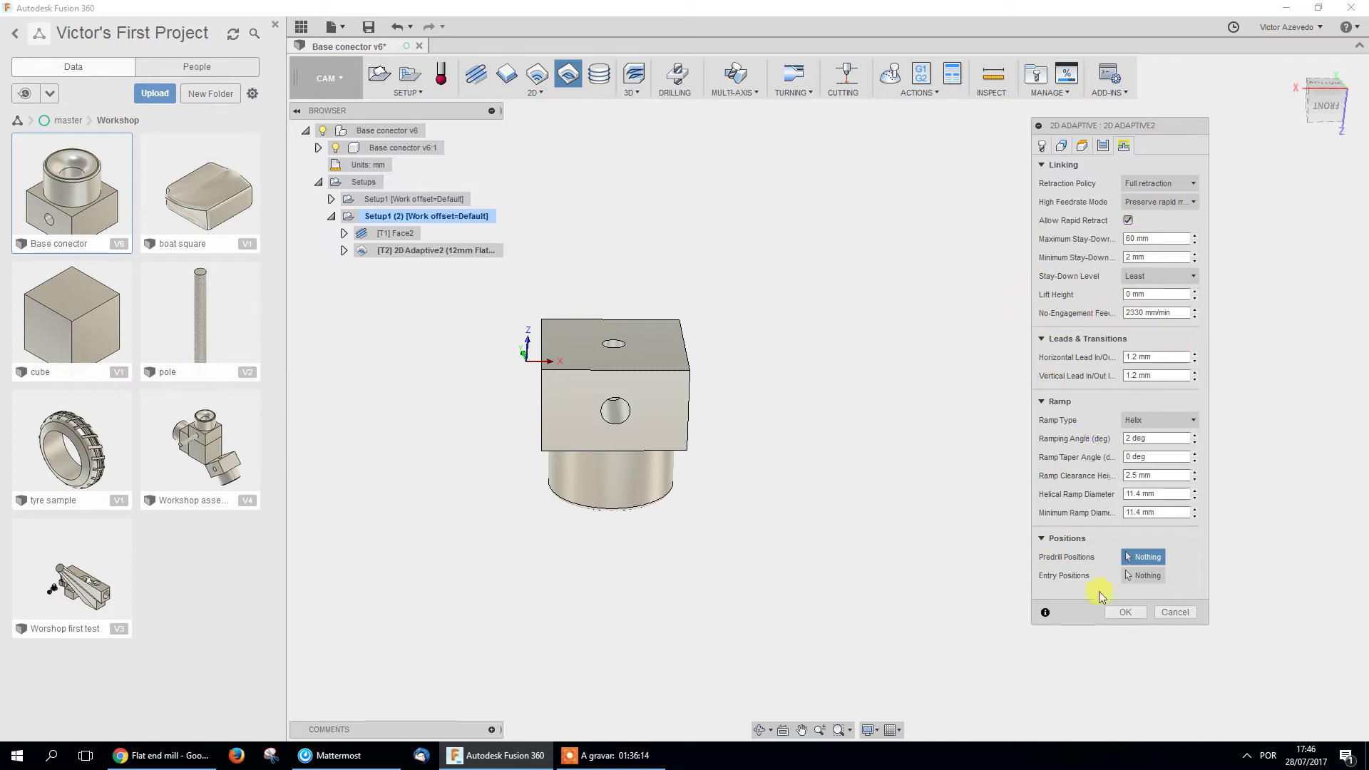
click(1126, 612)
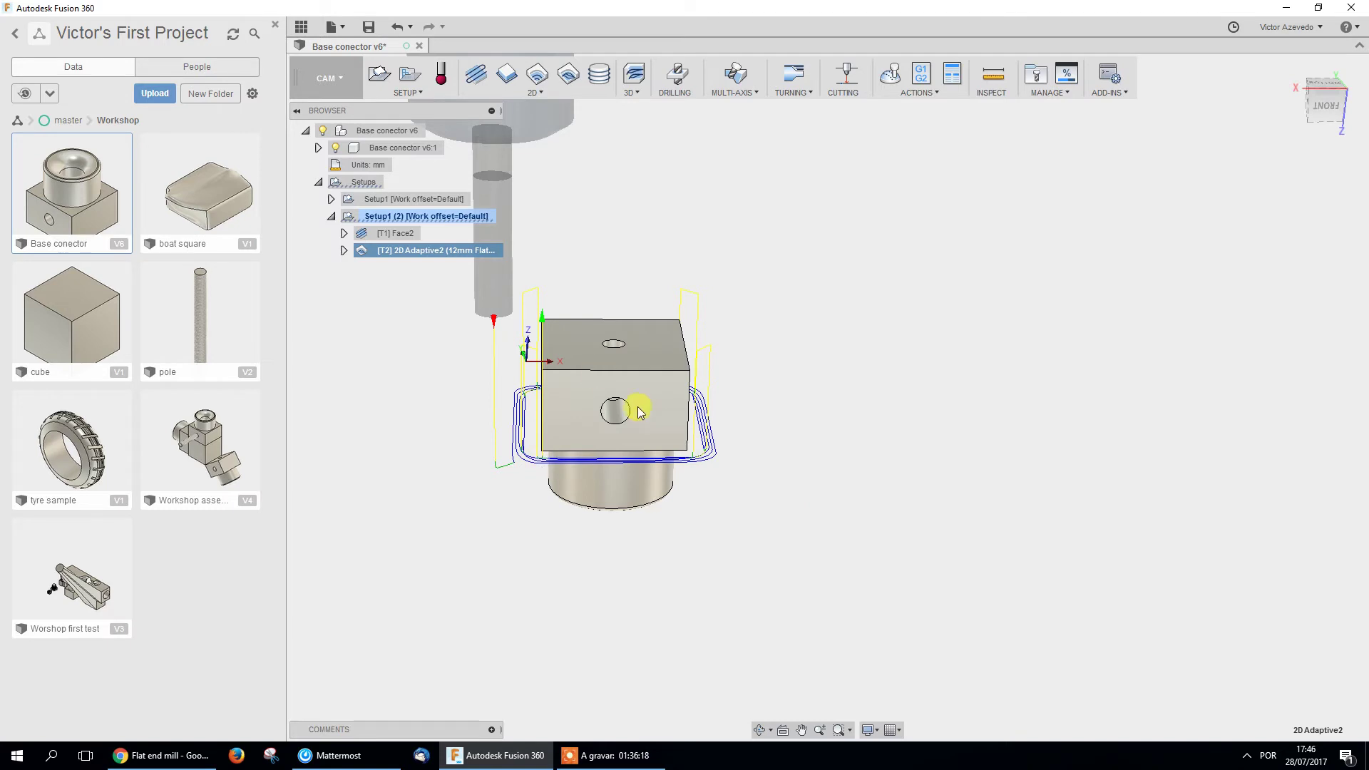
Simulate the flipped setup's facing and adaptive operations on its stock at increased speed.
click(428, 217)
click(890, 74)
click(826, 673)
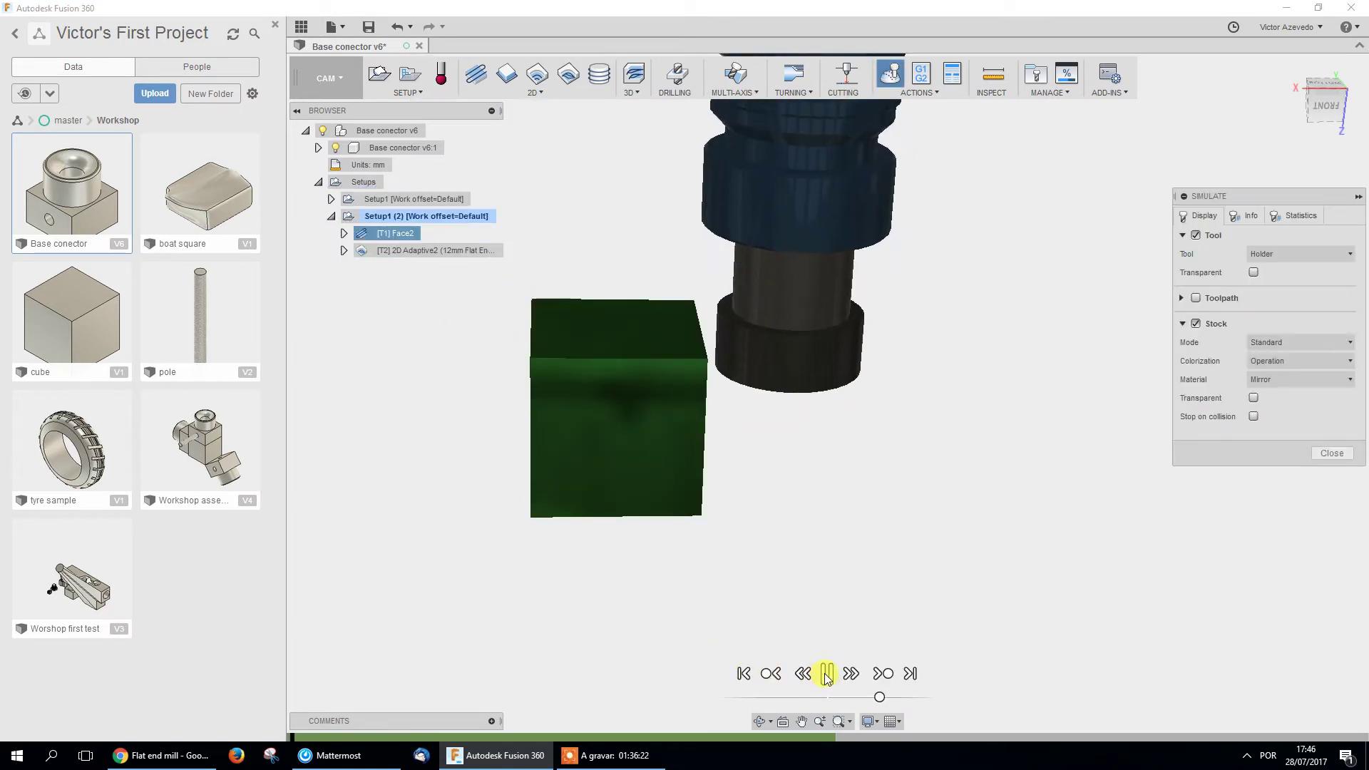
drag(880, 699, 897, 698)
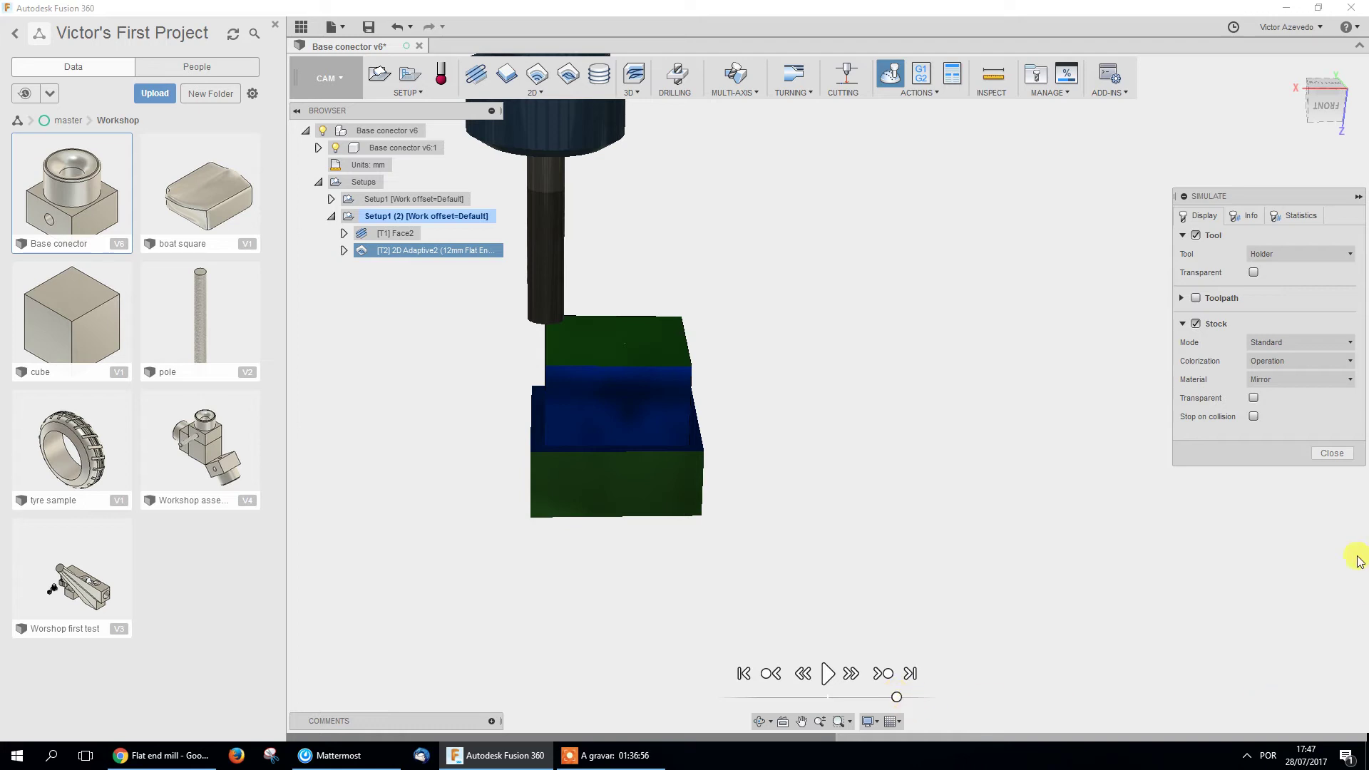
click(1331, 454)
Simulate both setups in sequence, varying the playback speed and inspecting the machined part from several angles.
click(400, 200)
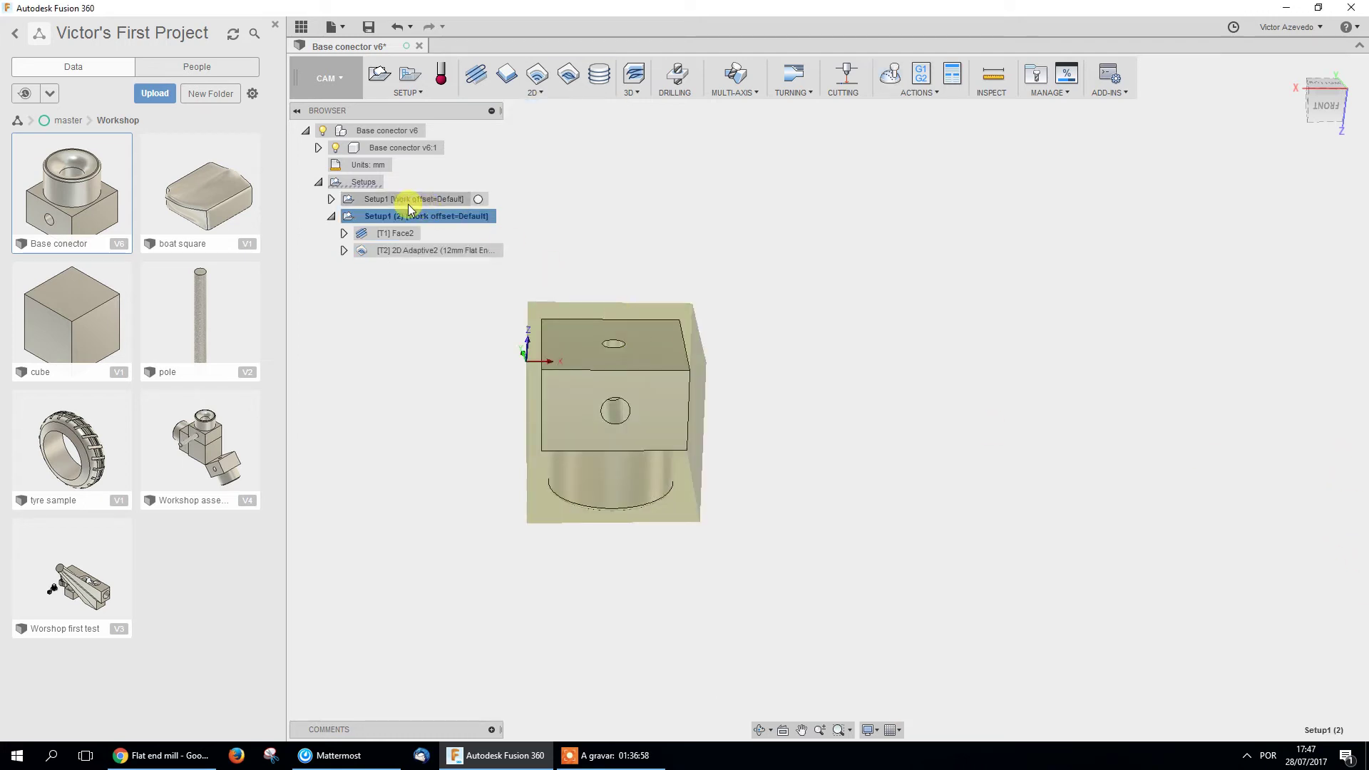
click(398, 216)
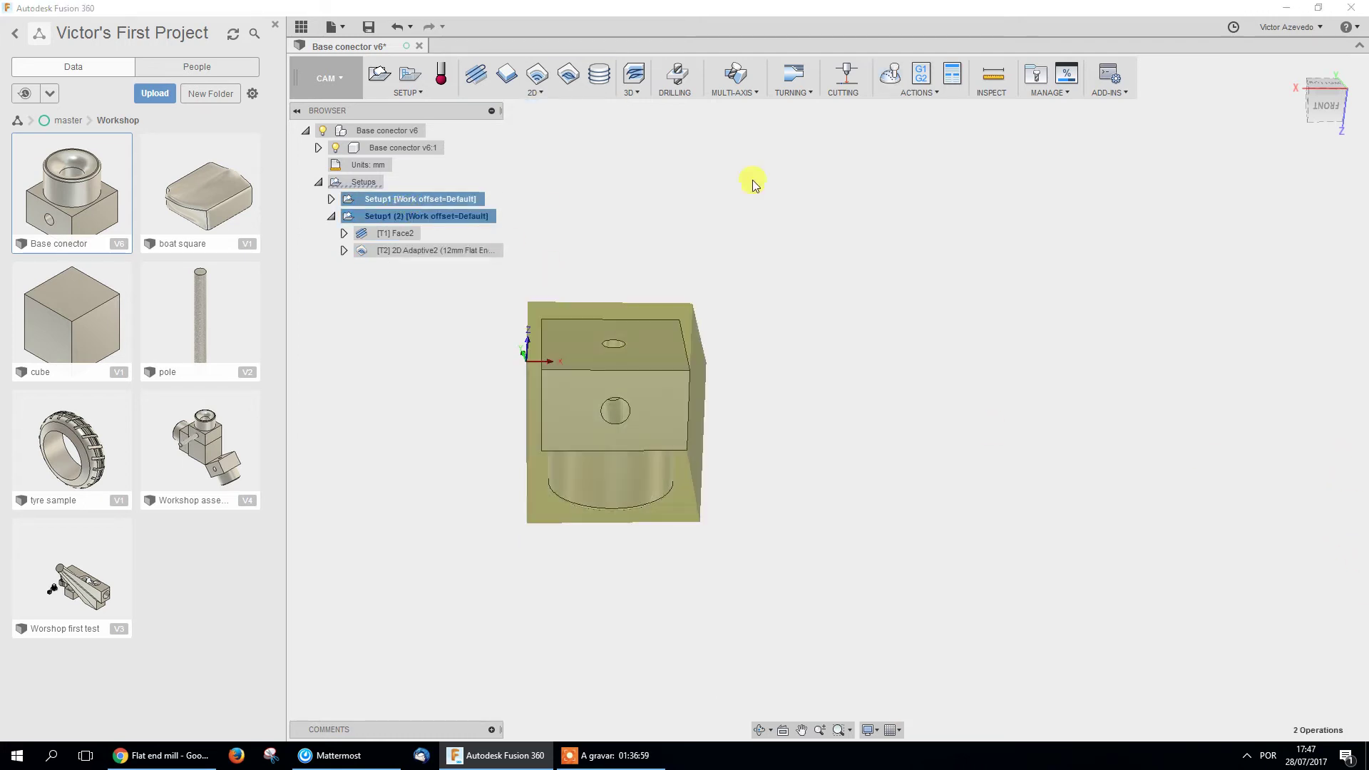
click(891, 75)
click(828, 675)
shift+middle_drag(657, 566, 673, 354)
drag(880, 695, 914, 700)
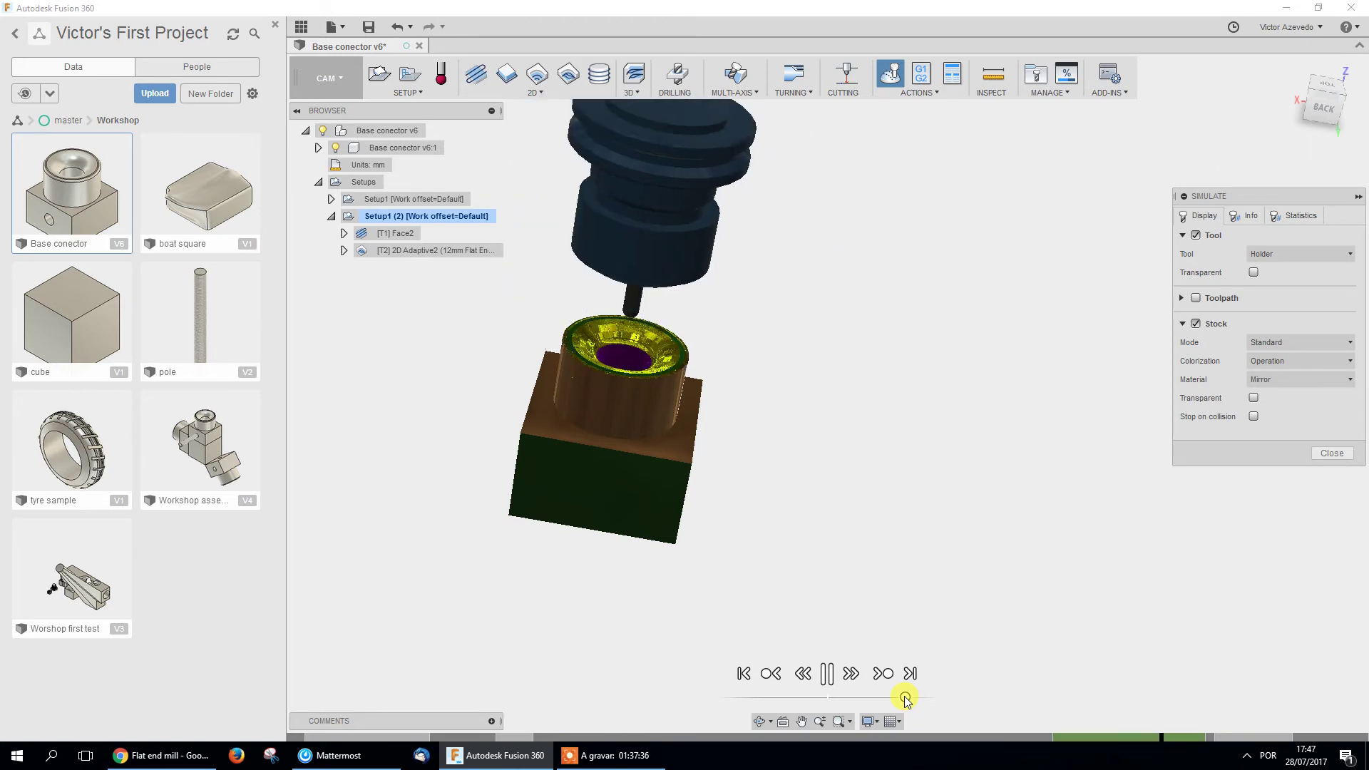
drag(907, 701, 873, 703)
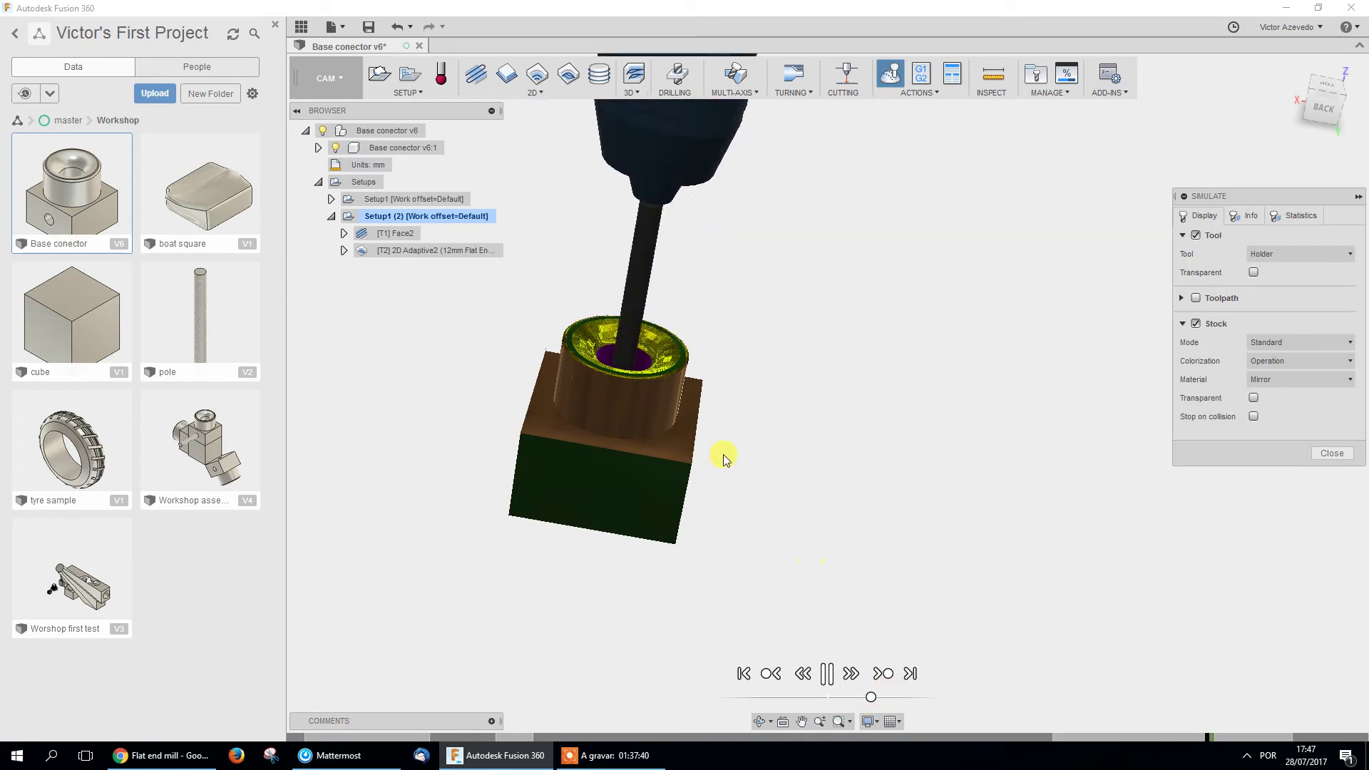
shift+middle_drag(651, 535, 746, 375)
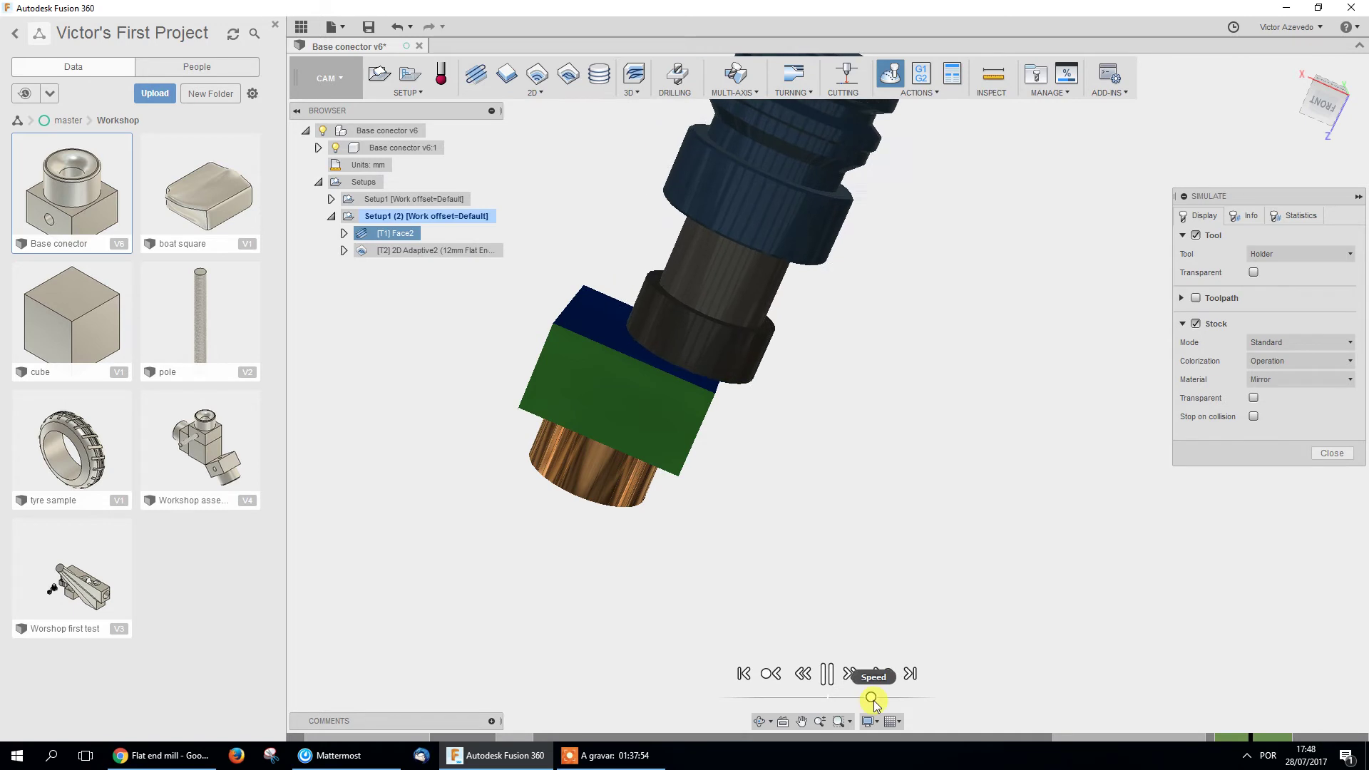
shift+middle_drag(523, 390, 482, 432)
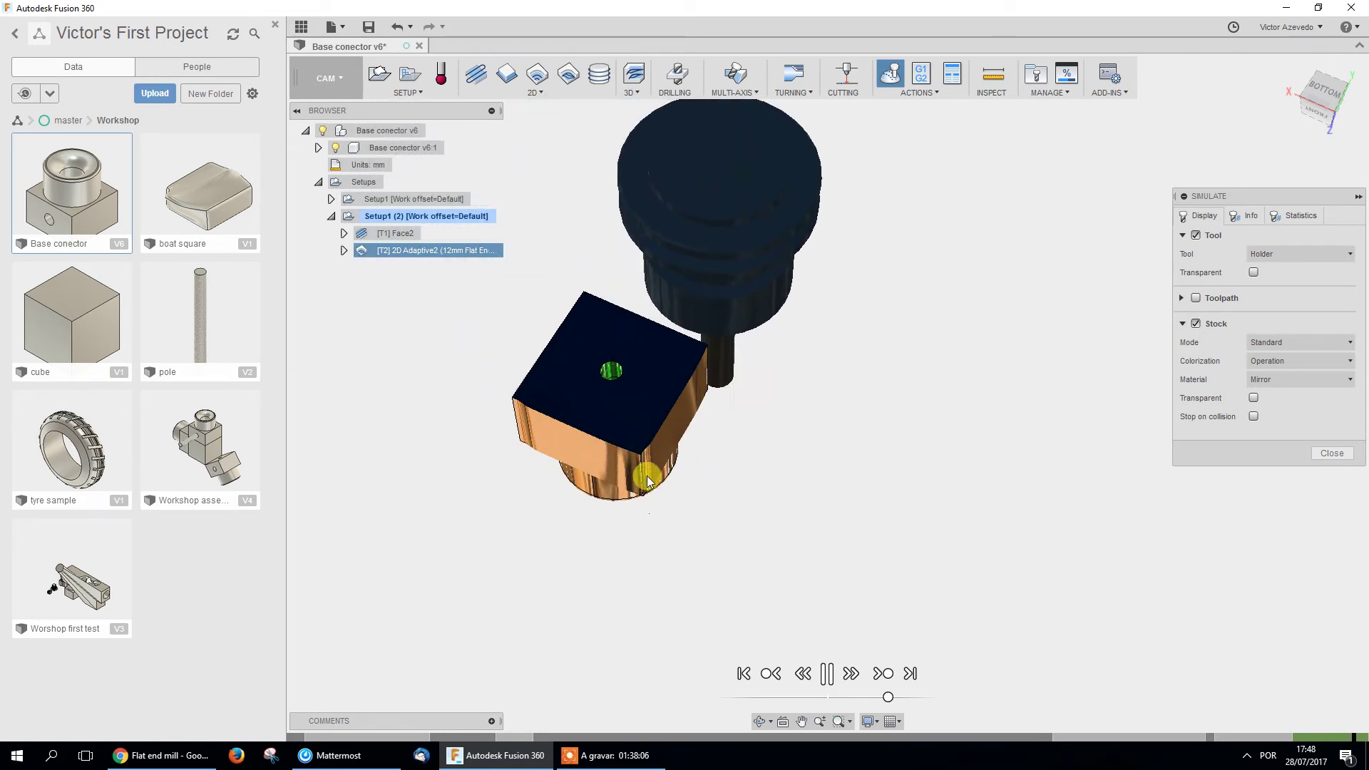
shift+middle_drag(647, 480, 738, 481)
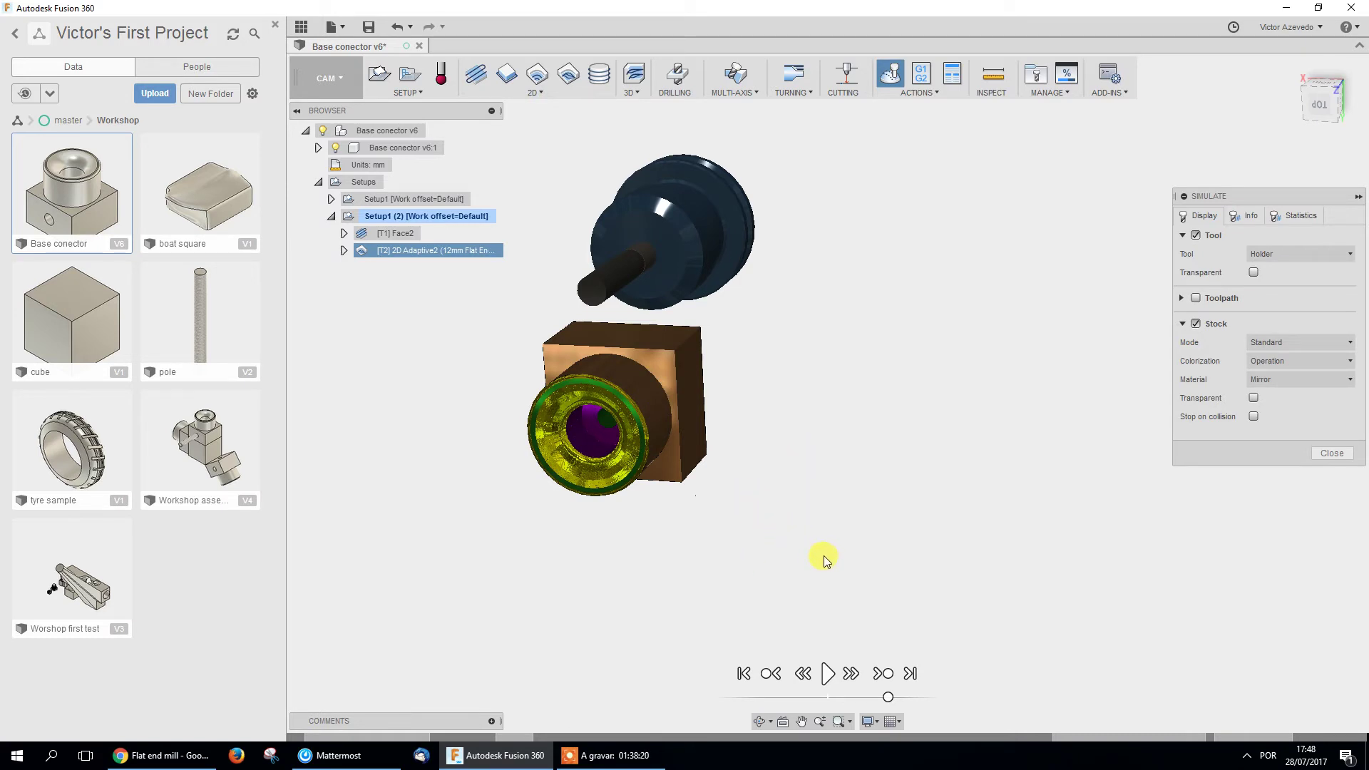
click(1332, 453)
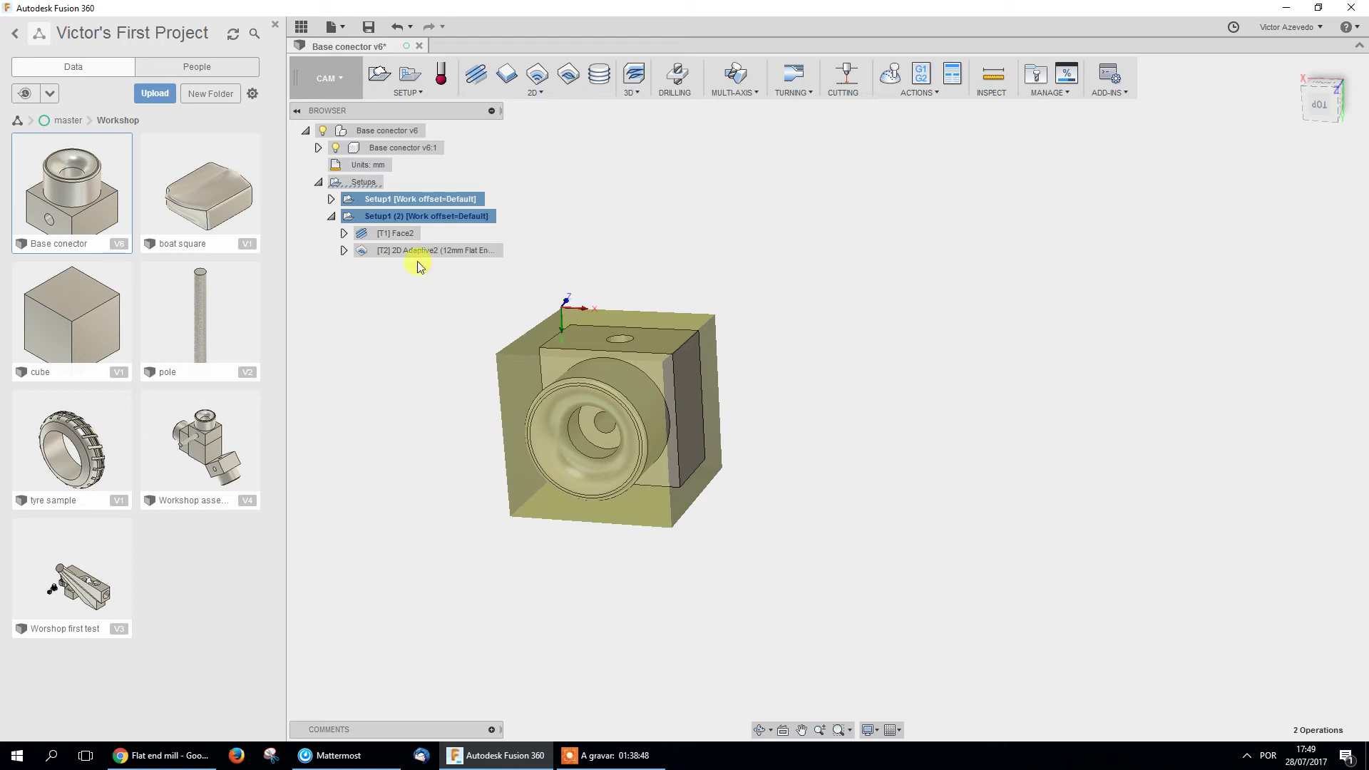
Collapse the flipped setup's operations in the browser and save the design.
shift+middle_drag(370, 408, 372, 462)
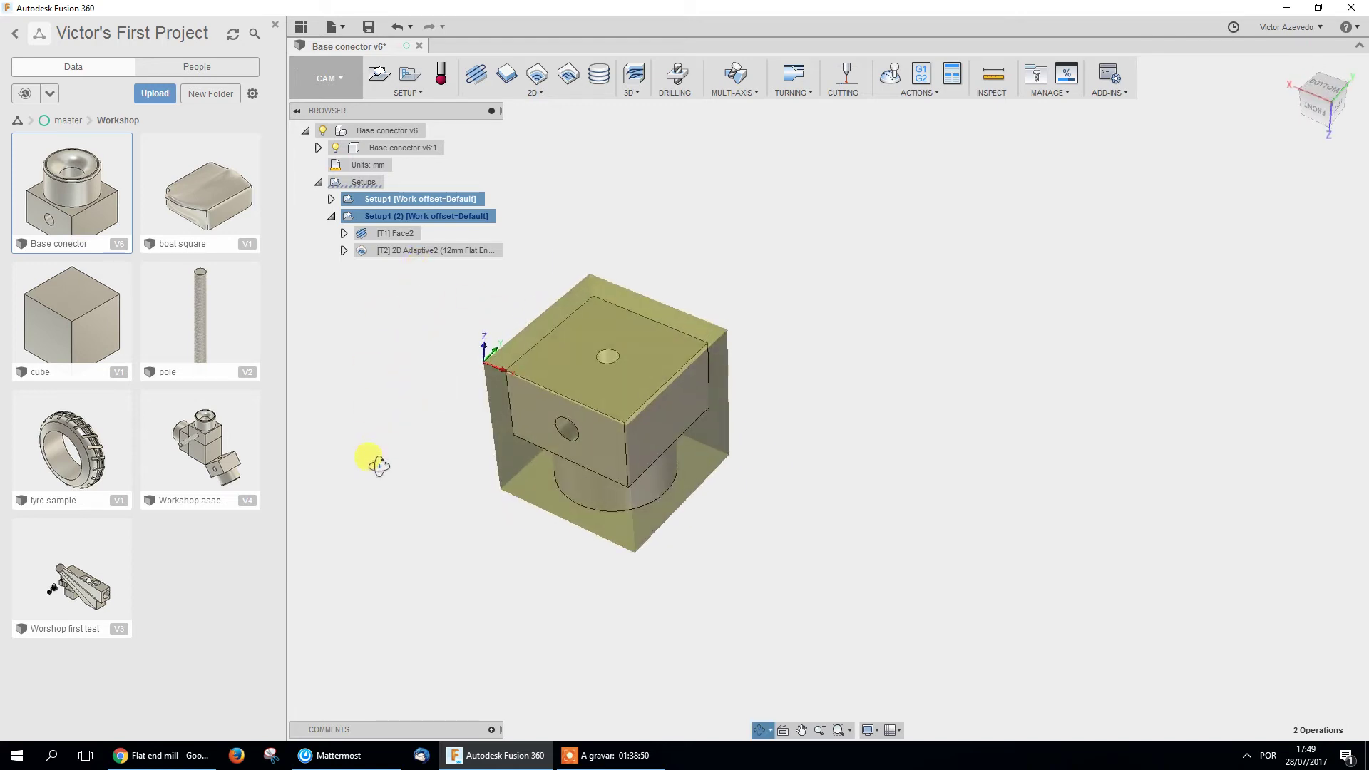
mouse_move(382, 520)
shift+middle_down()
mouse_move(408, 509)
mouse_move(400, 500)
shift+middle_up()
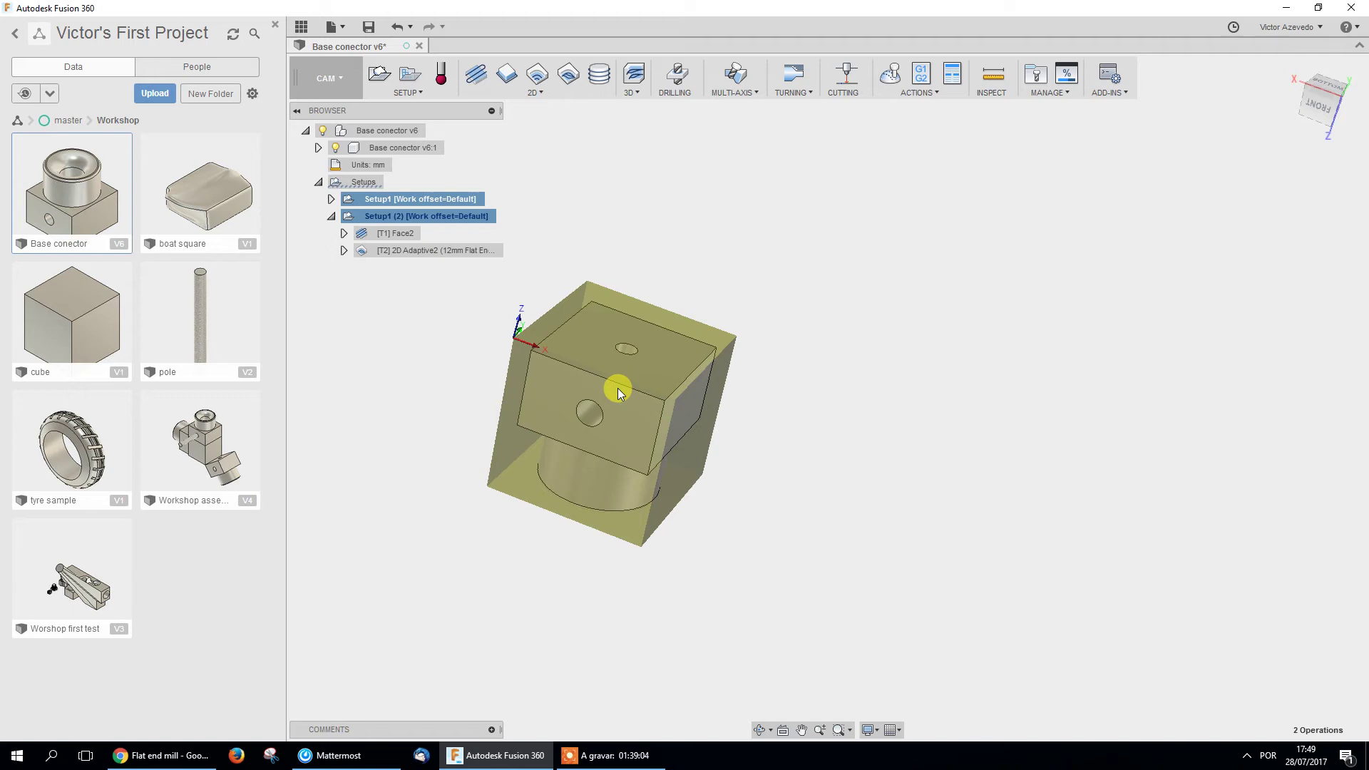
click(331, 216)
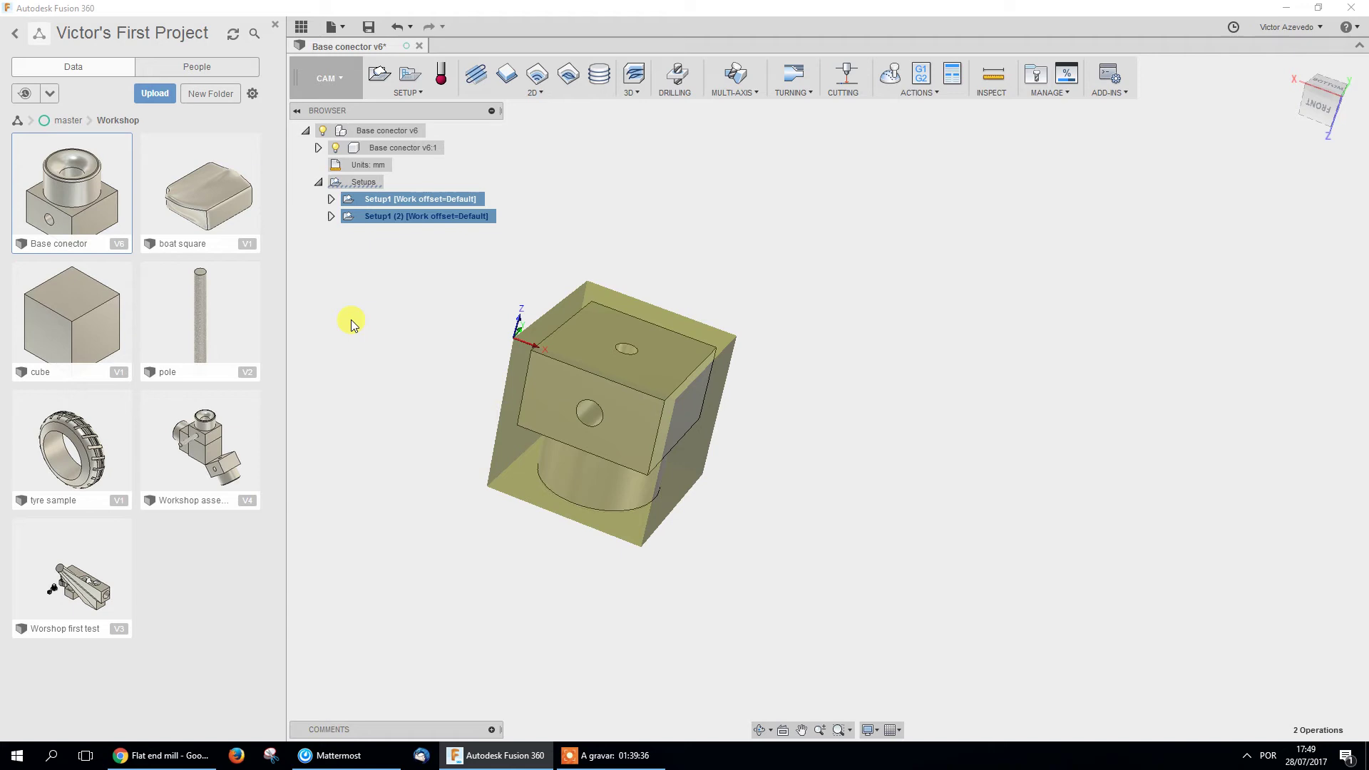
shift+middle_drag(623, 266, 389, 319)
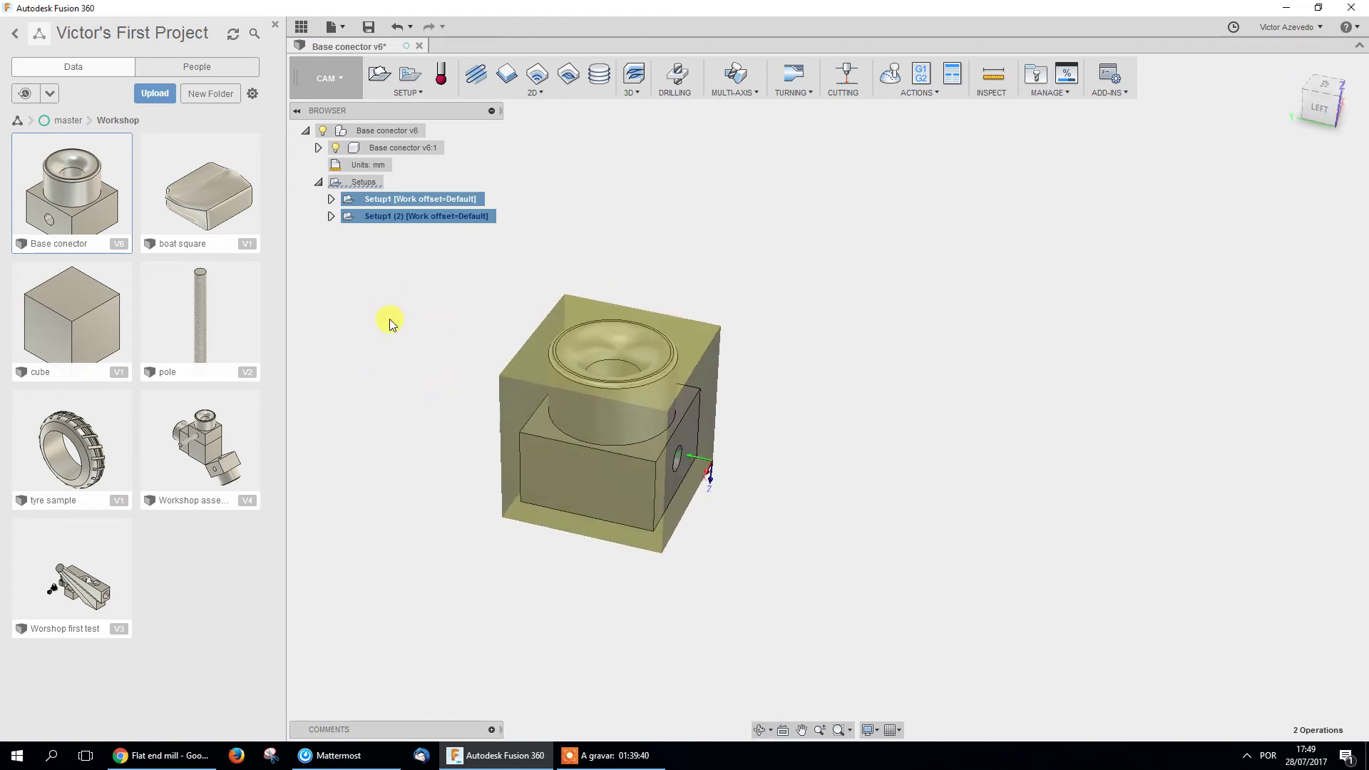
click(369, 27)
click(676, 390)
Create a third milling setup with Z normal to the base's shoulder face, X along its edge, and origin at an upper stock corner.
click(379, 74)
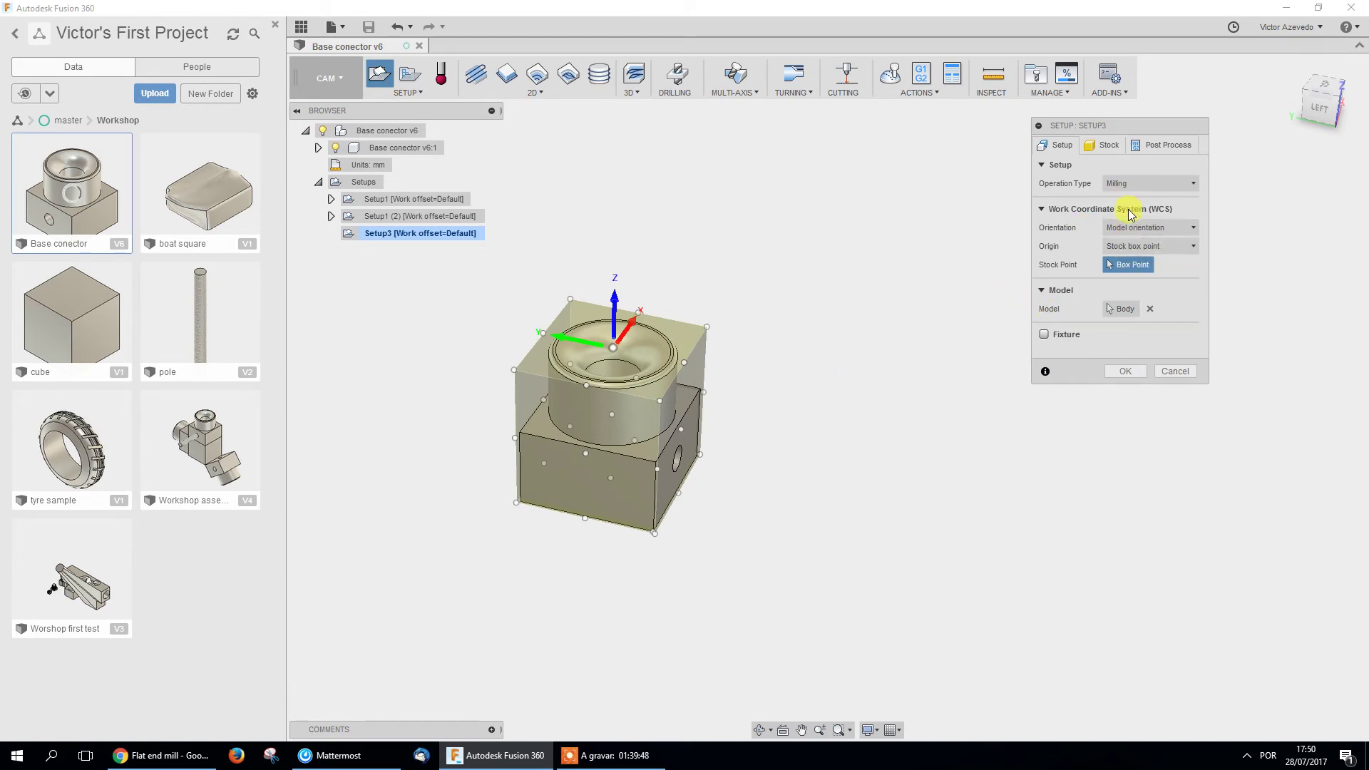
click(1151, 227)
click(1162, 263)
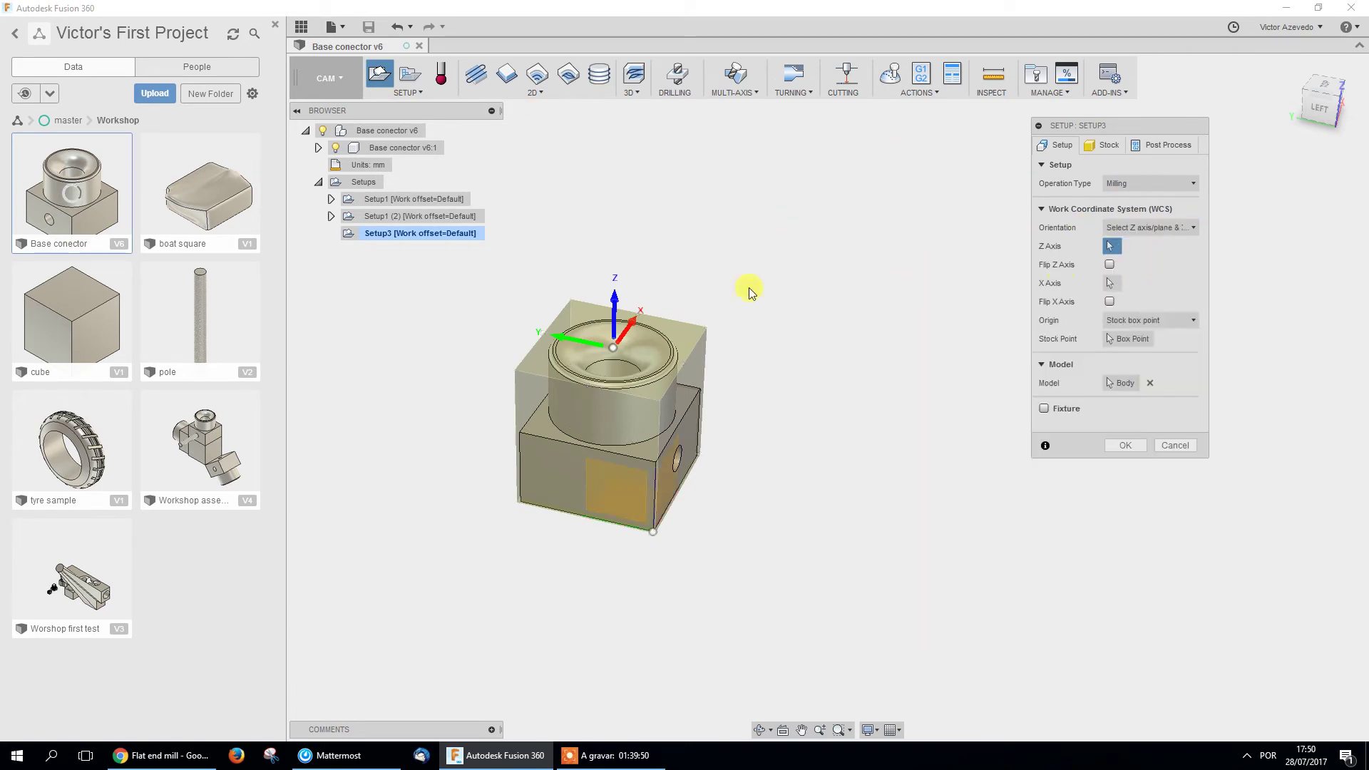
click(650, 471)
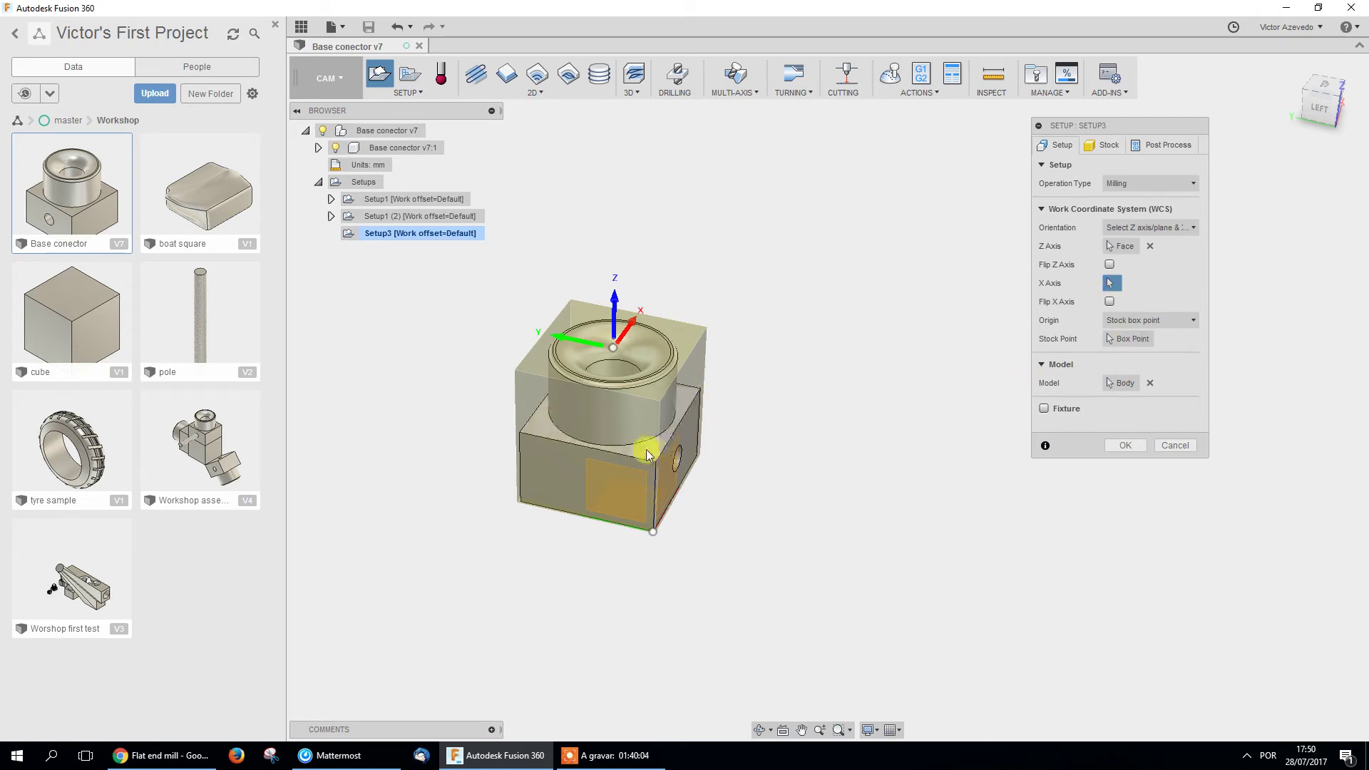
click(617, 457)
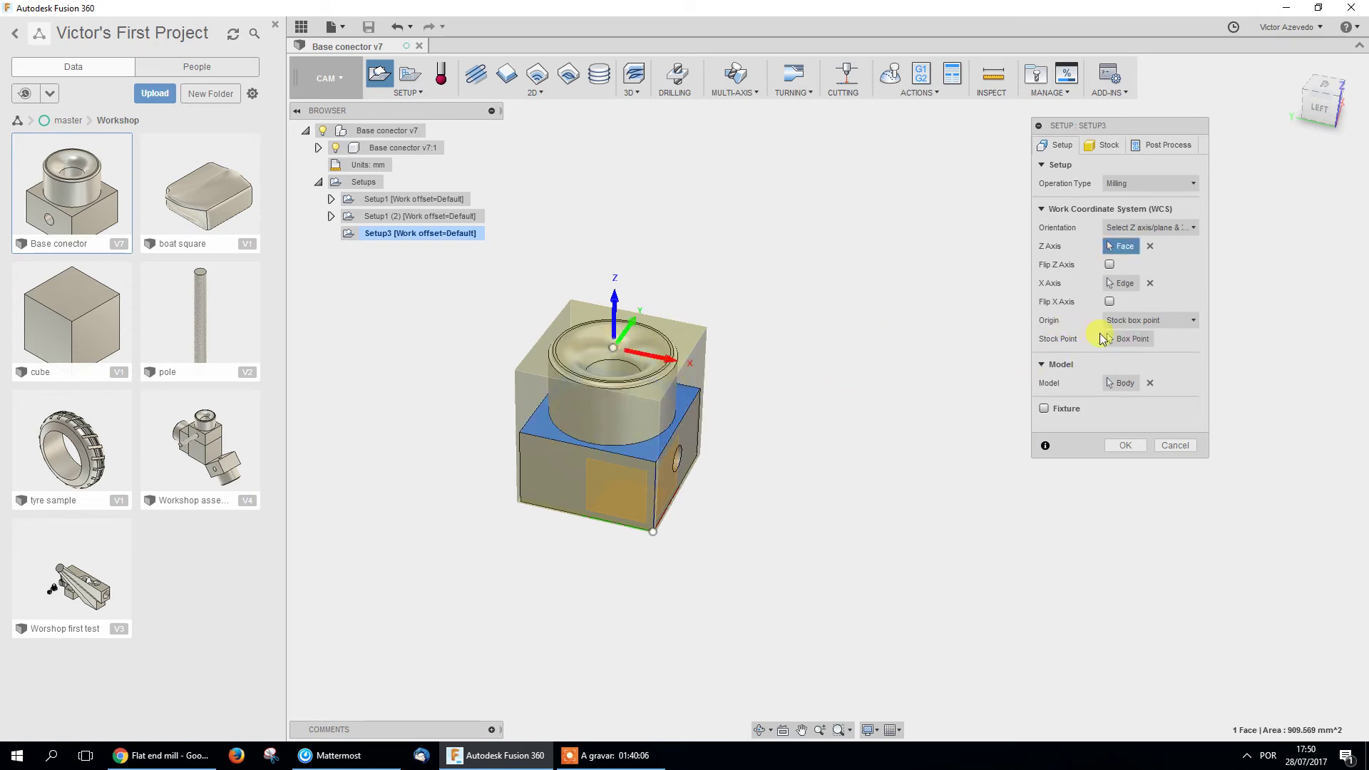
click(513, 370)
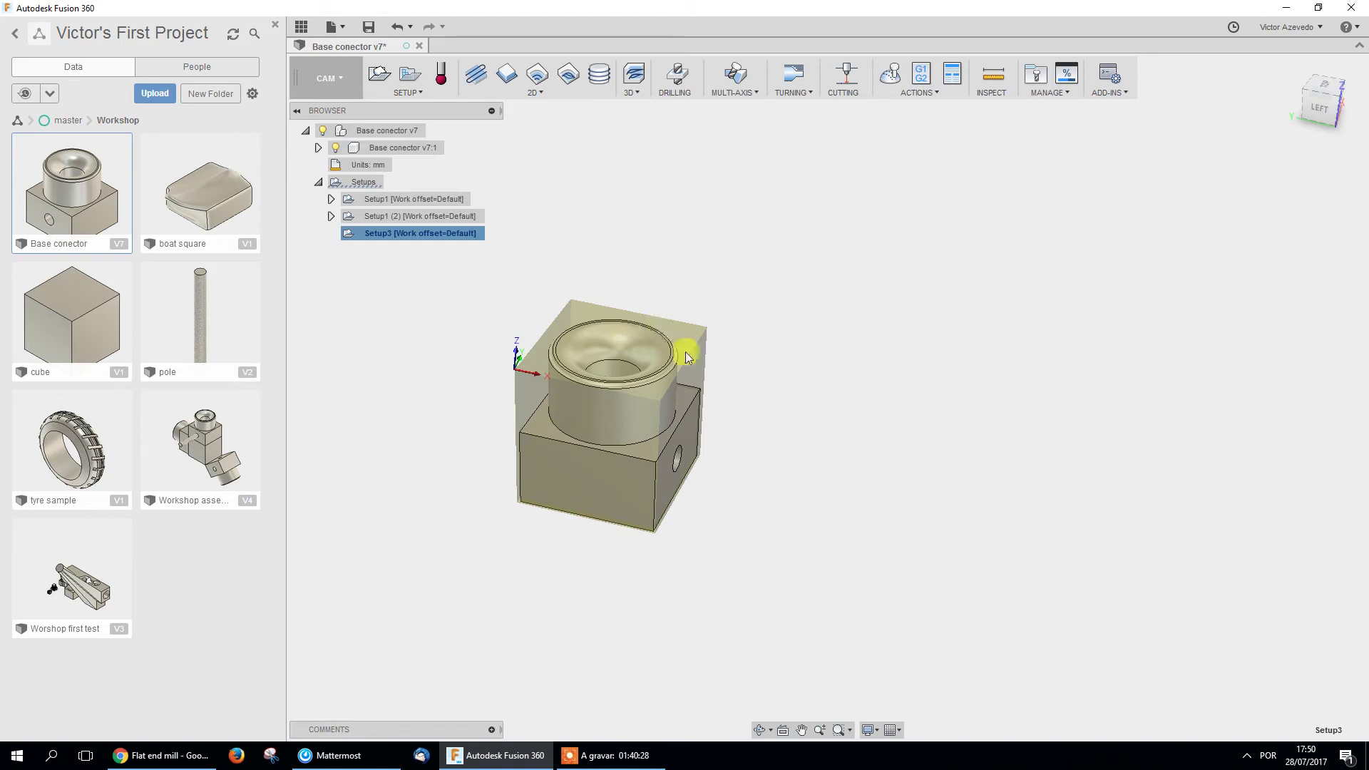
Edit the third setup and redefine its Z axis using the underside face of the square base.
right_click(434, 235)
click(449, 244)
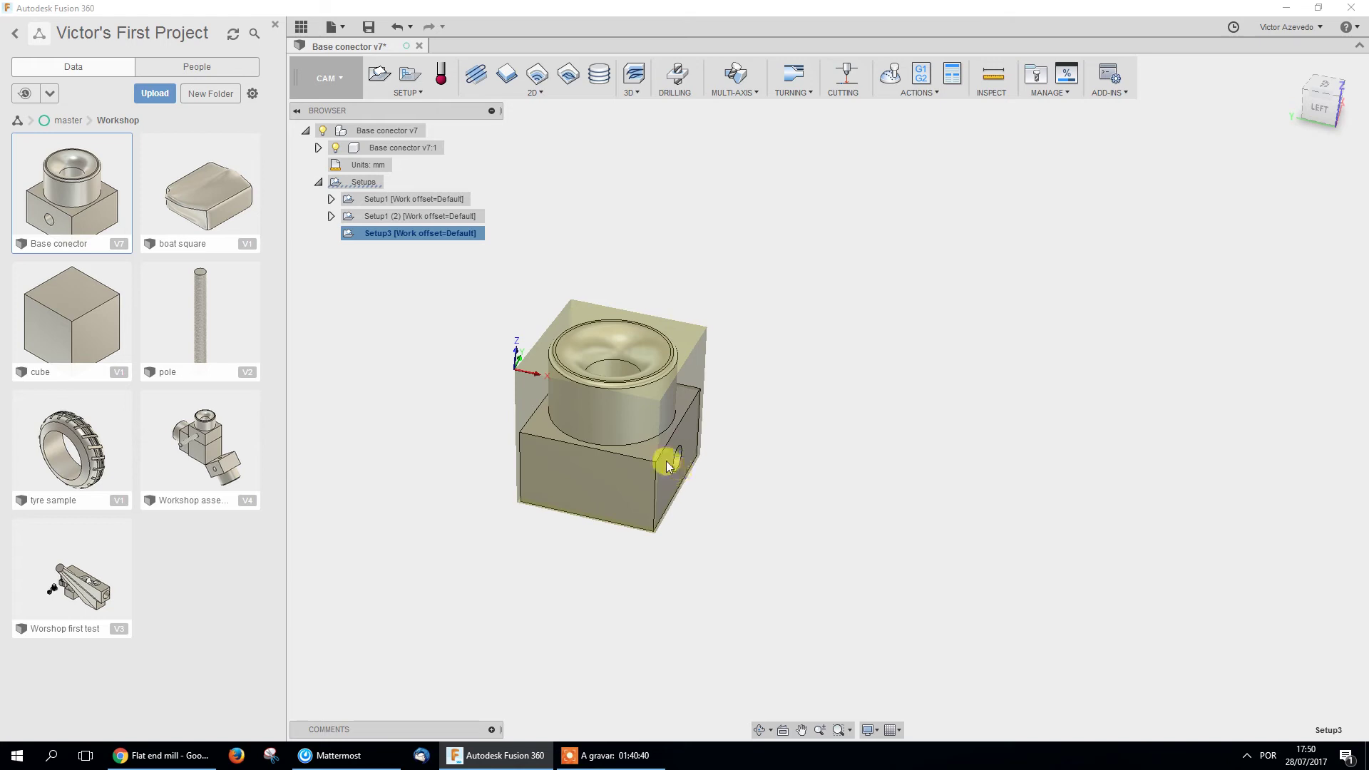
middle_drag(615, 520, 480, 526)
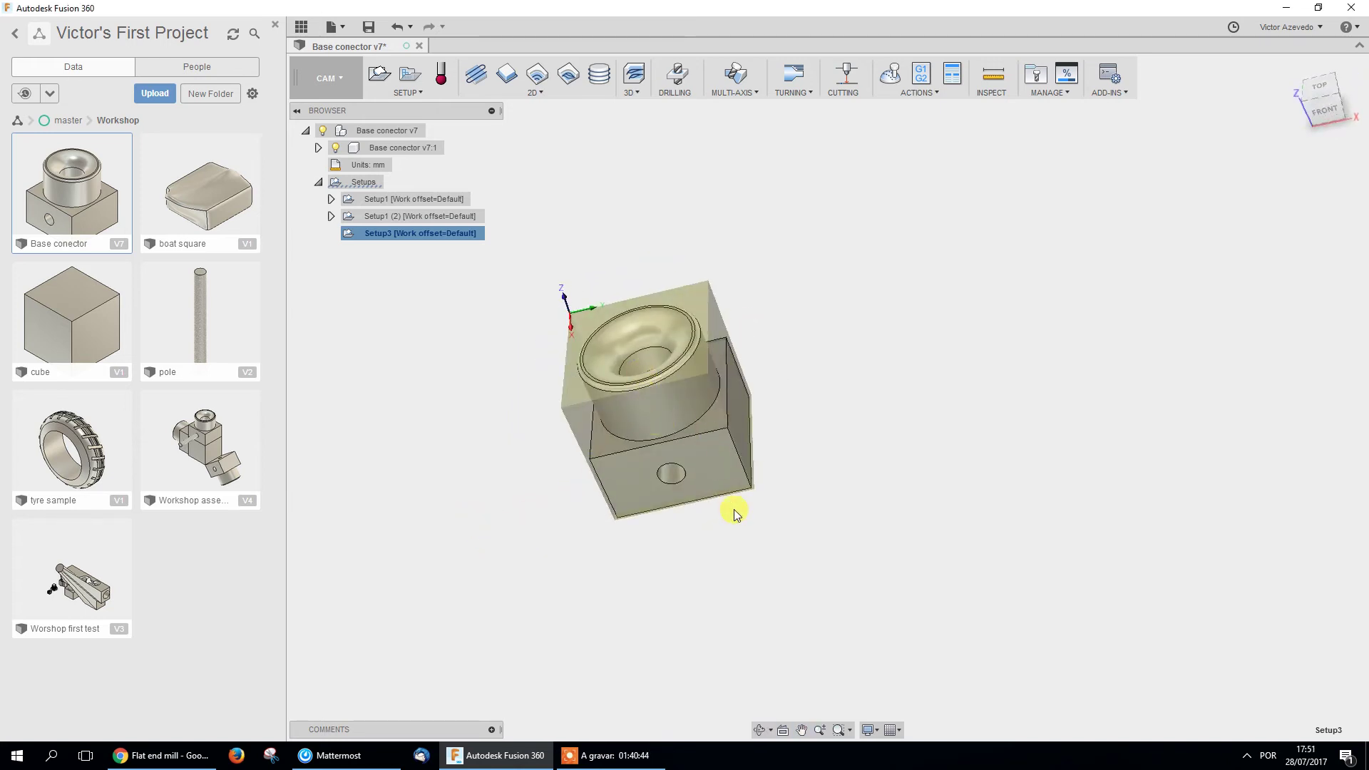
shift+middle_drag(782, 556, 842, 435)
right_click(462, 231)
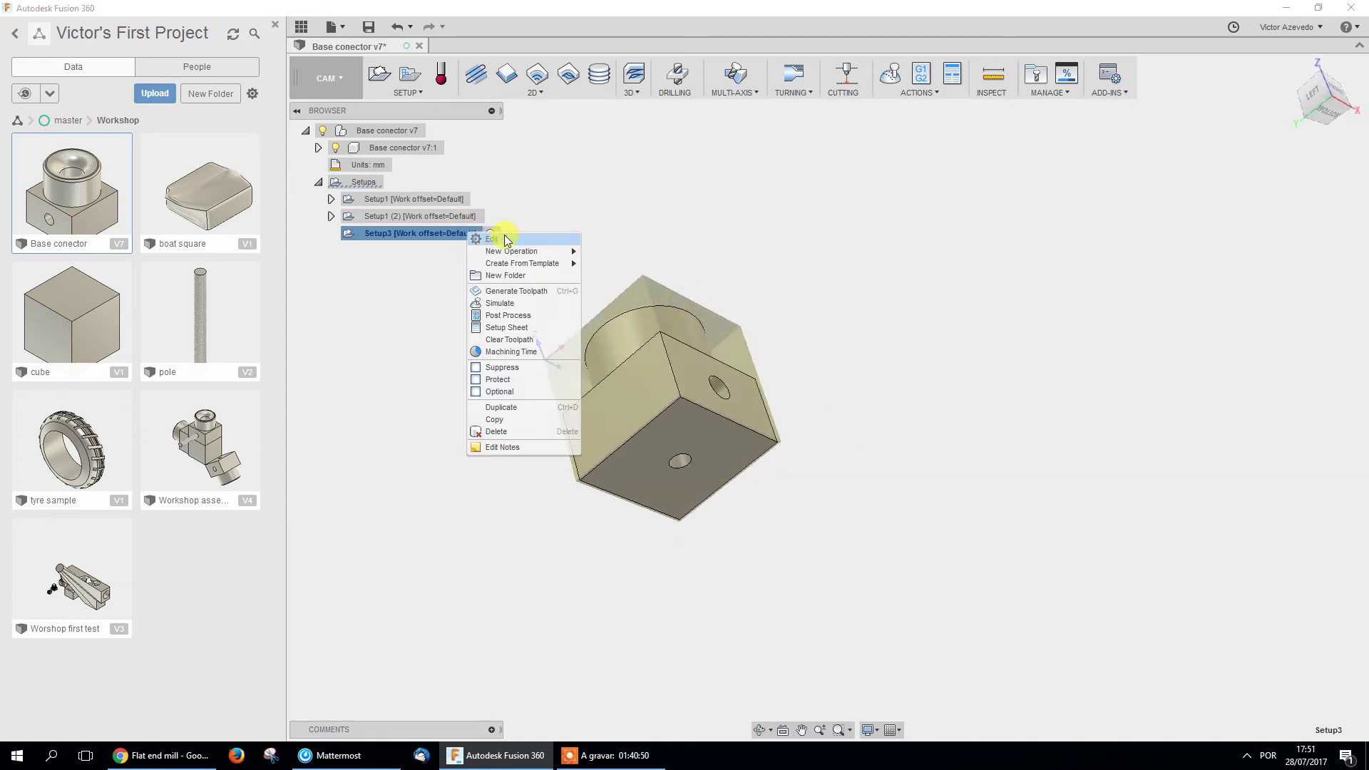
click(505, 236)
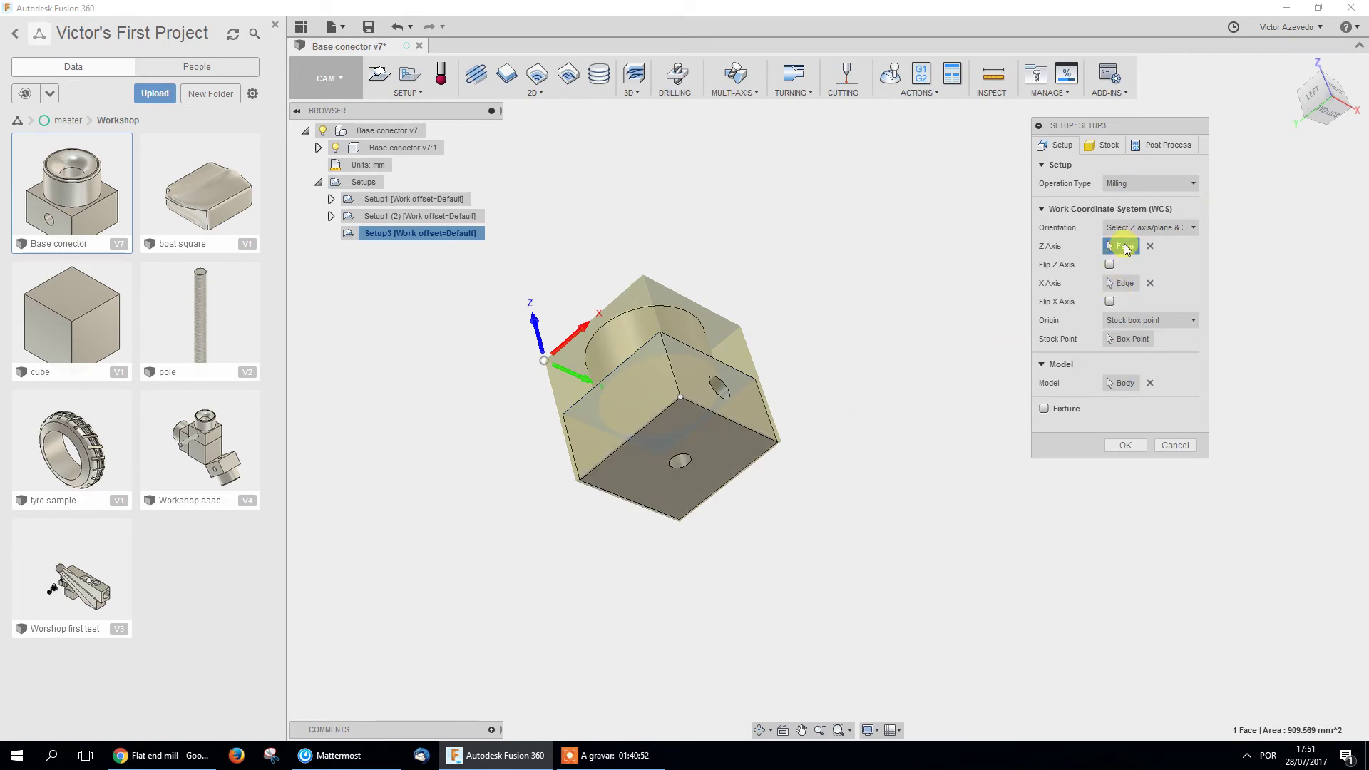
click(661, 439)
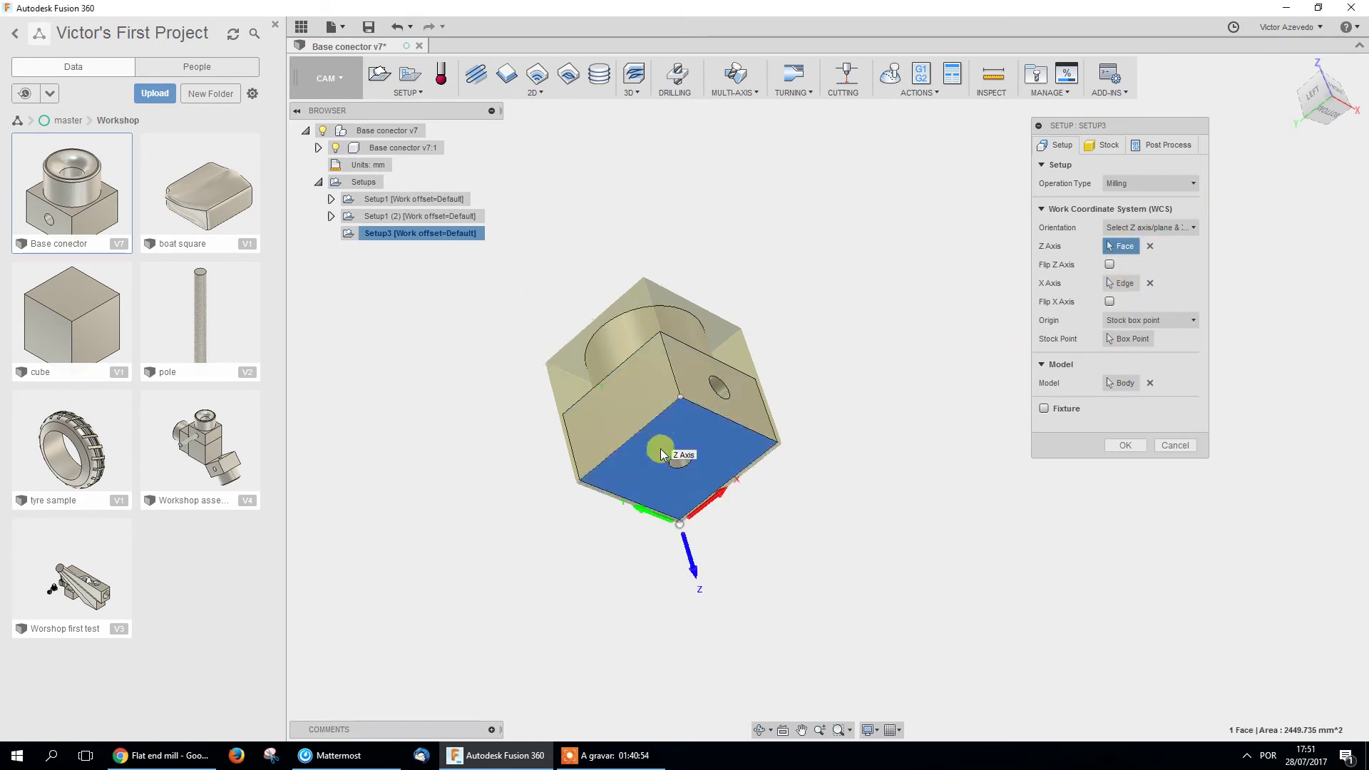
Cancel the third setup's edit and compare the stock and axis orientations of the three setups.
shift+middle_drag(520, 499, 451, 439)
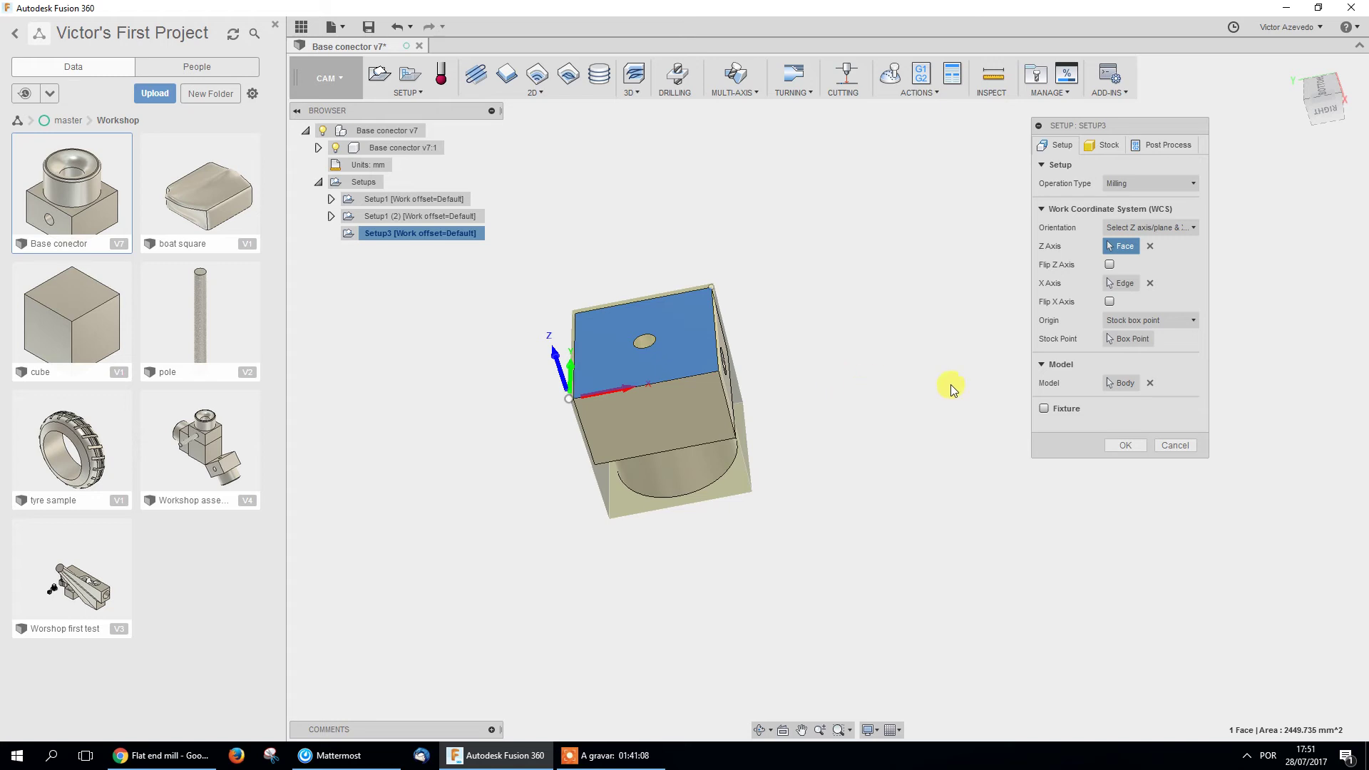
click(1189, 447)
shift+middle_drag(606, 250, 571, 421)
click(420, 203)
click(428, 218)
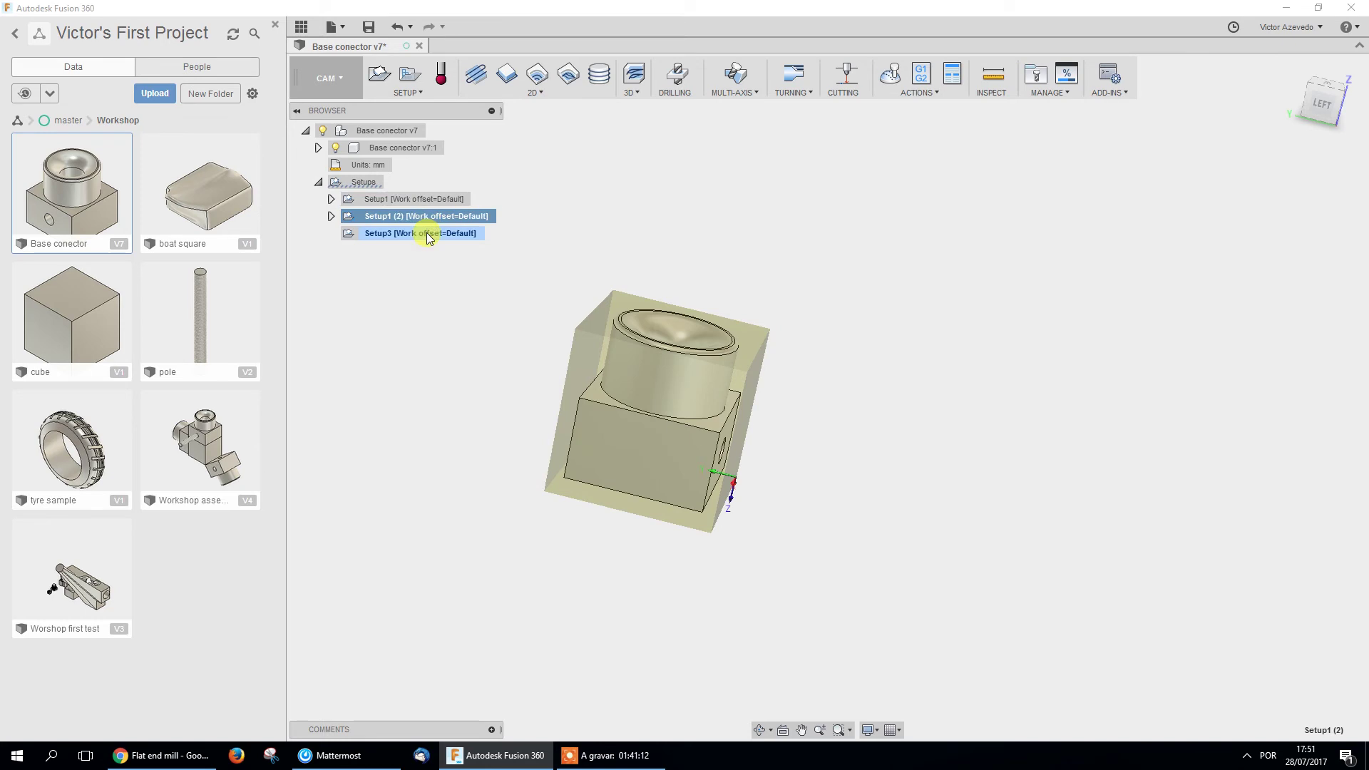
click(452, 202)
shift+middle_drag(600, 285, 568, 467)
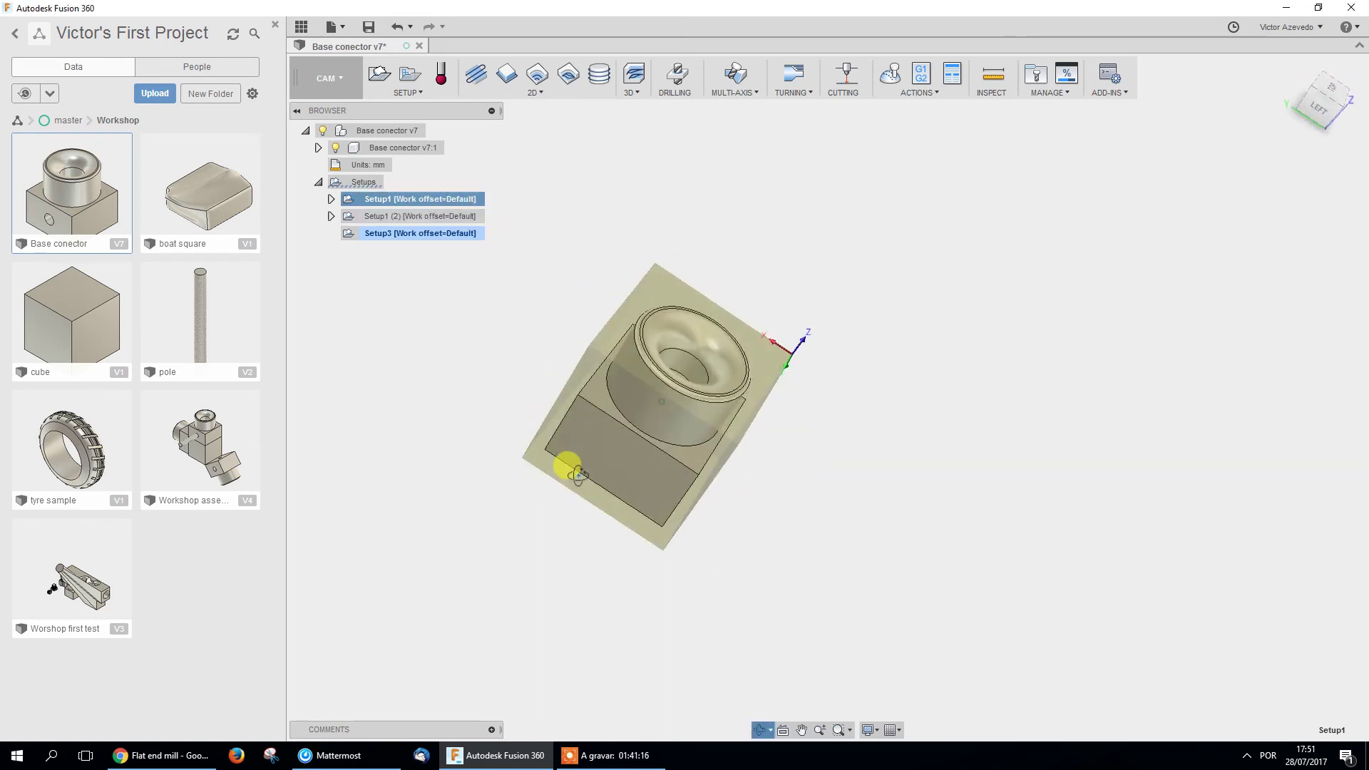
click(452, 235)
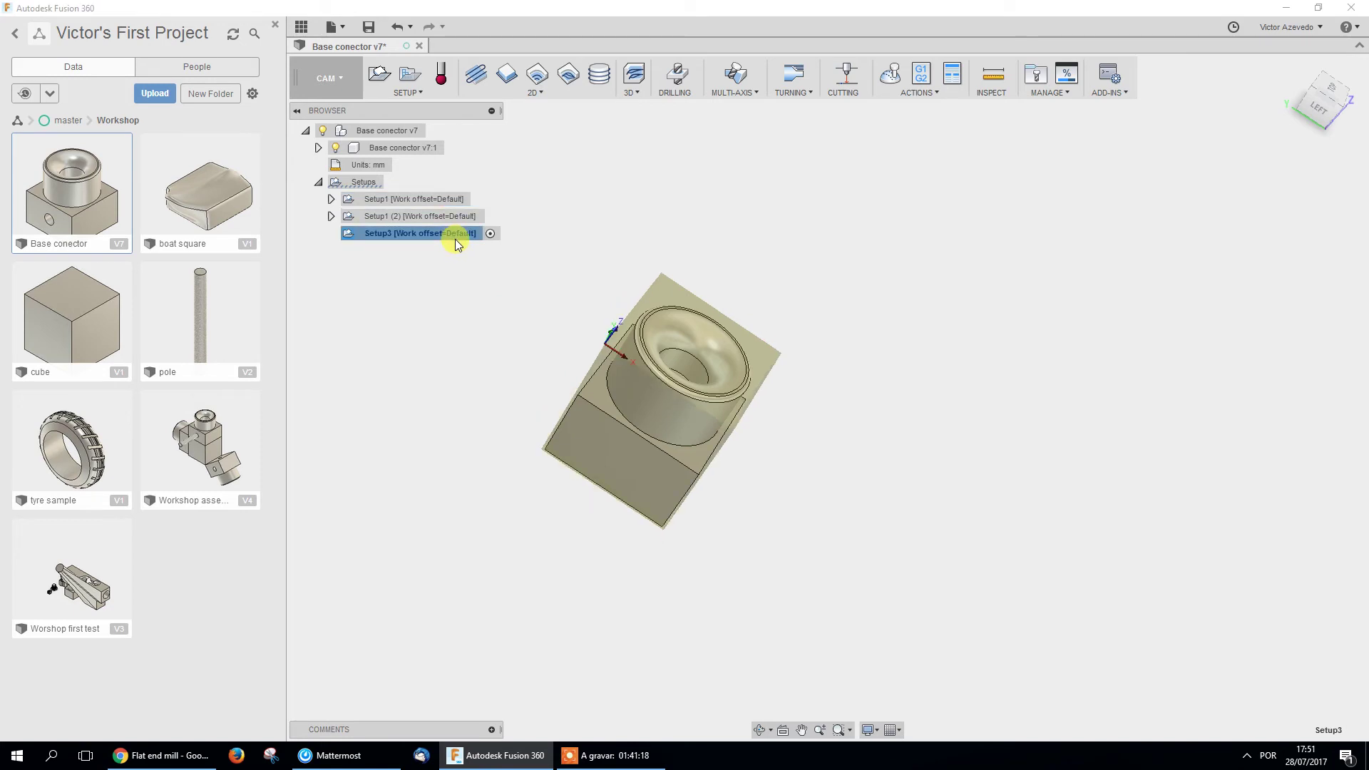
Edit the third setup and try redefining its Z axis from the base's underside face with the direction flipped.
right_click(455, 238)
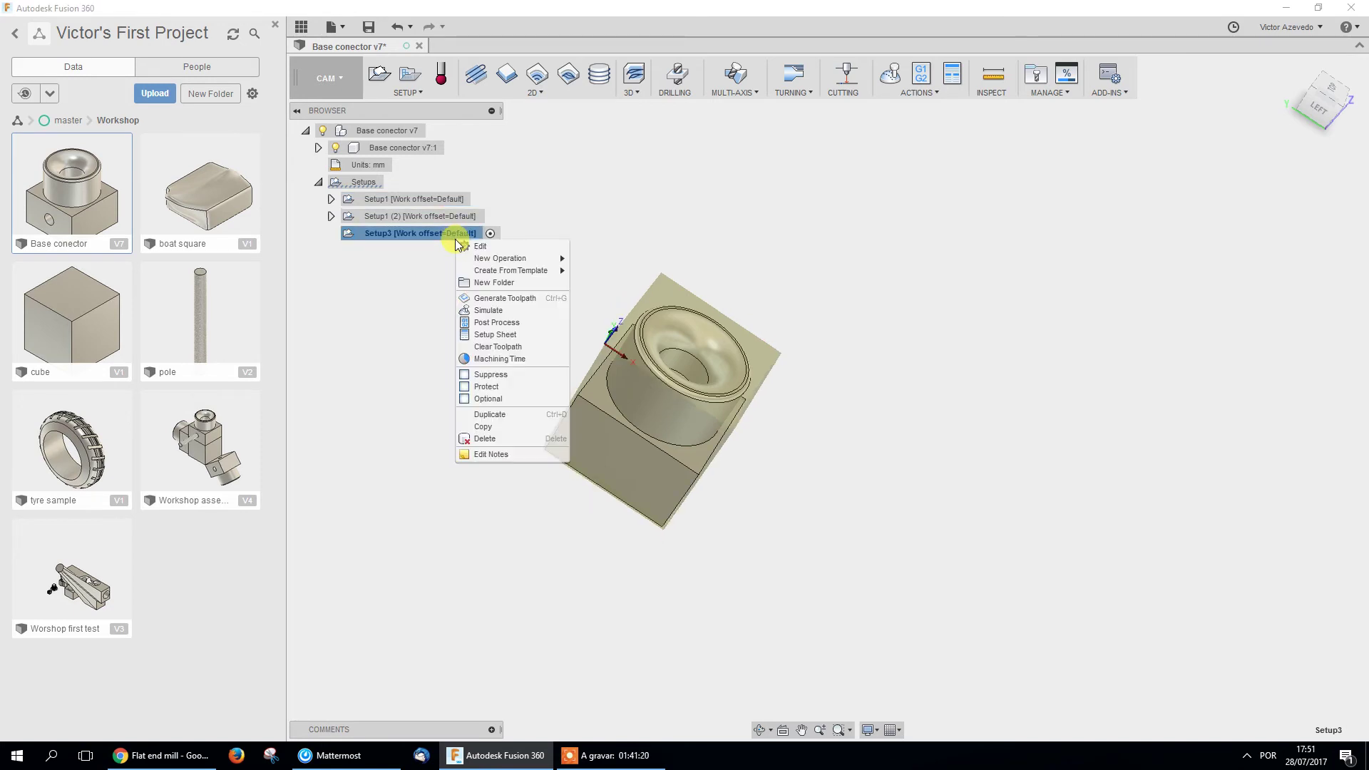
click(474, 243)
shift+middle_drag(902, 374, 840, 406)
scroll(814, 512, up, 1)
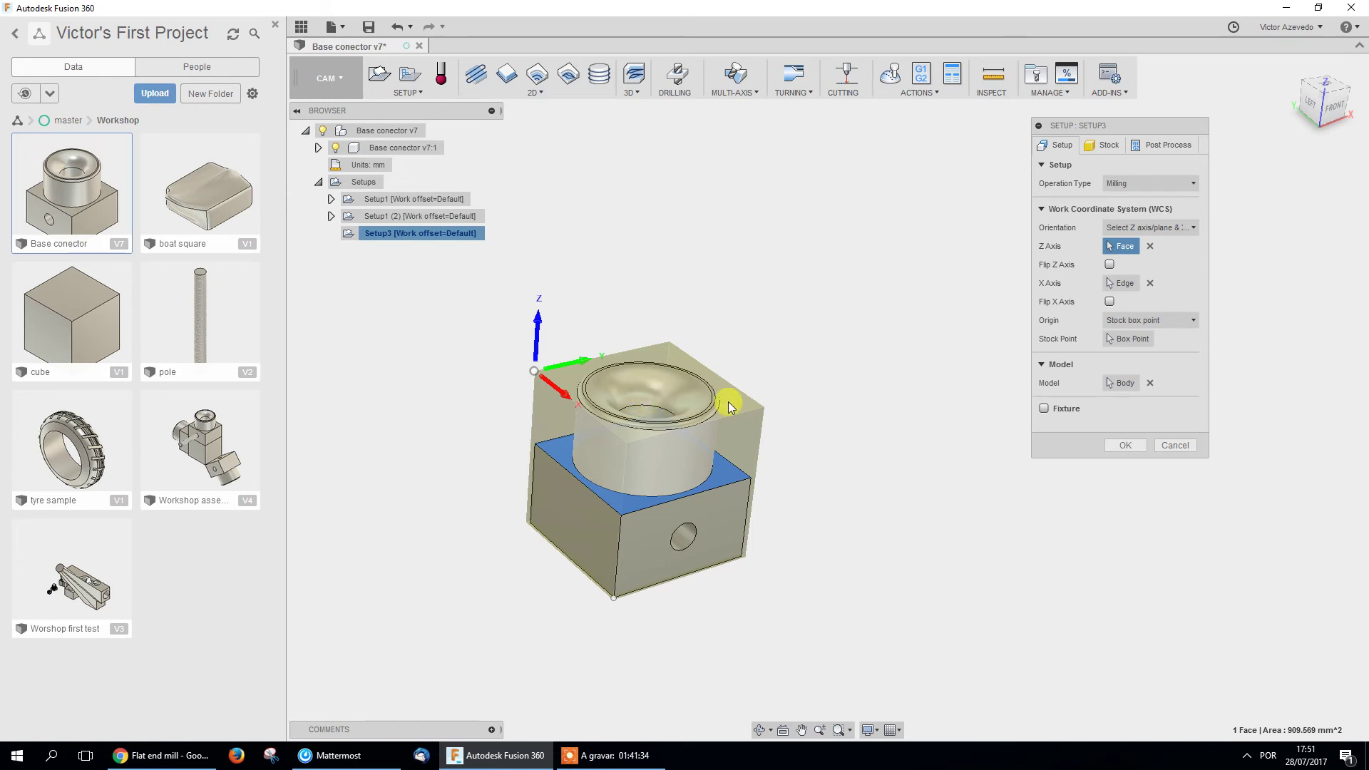
click(1150, 246)
shift+middle_drag(663, 468, 649, 438)
click(650, 437)
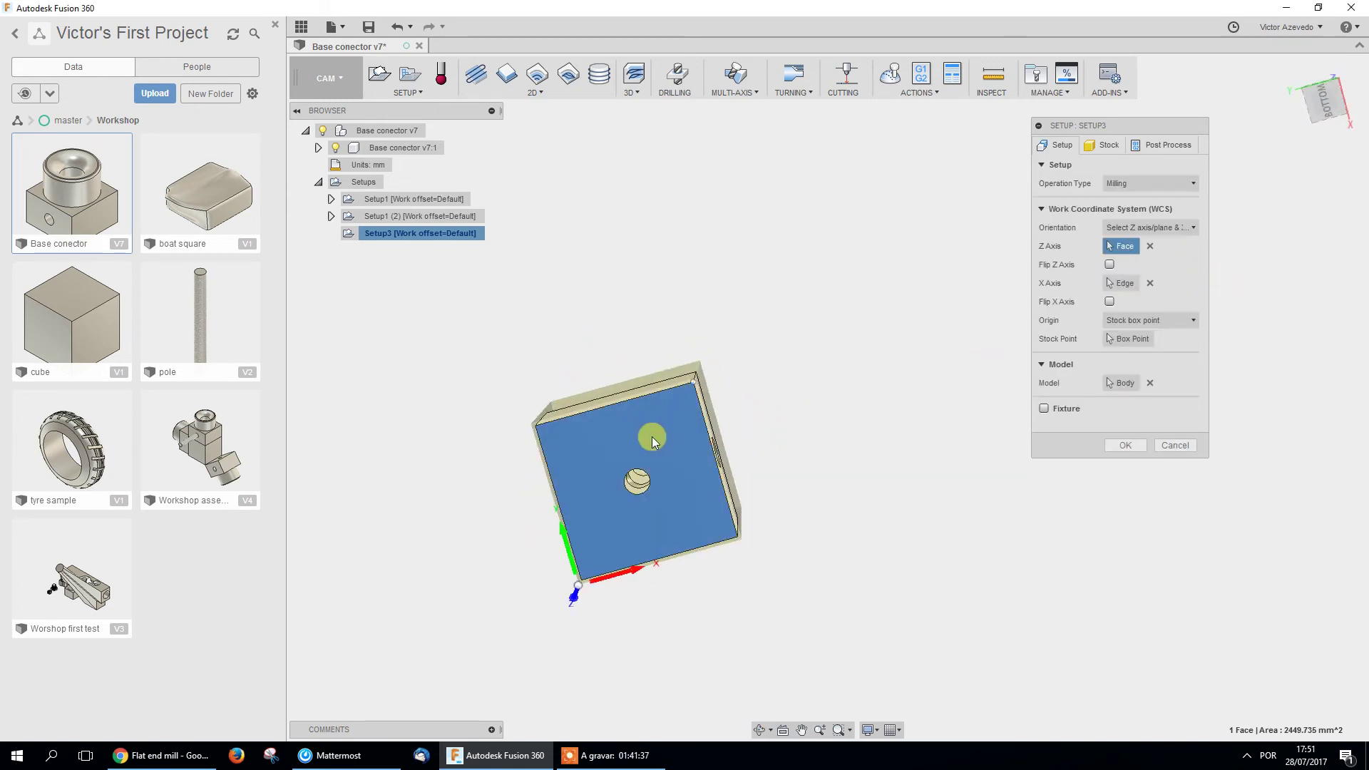
click(571, 602)
shift+middle_drag(663, 405, 664, 525)
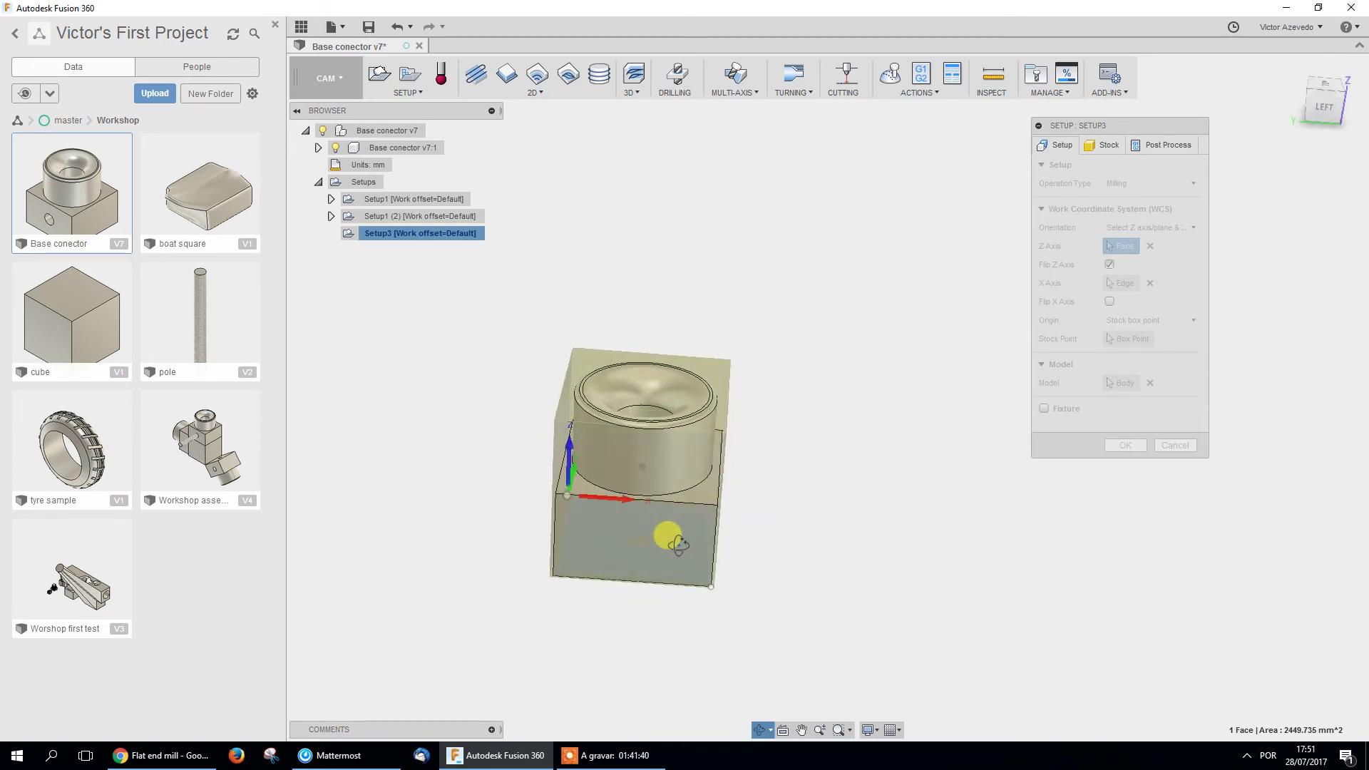
Try two upper stock corners as the third setup's origin and discard the edit.
click(1128, 339)
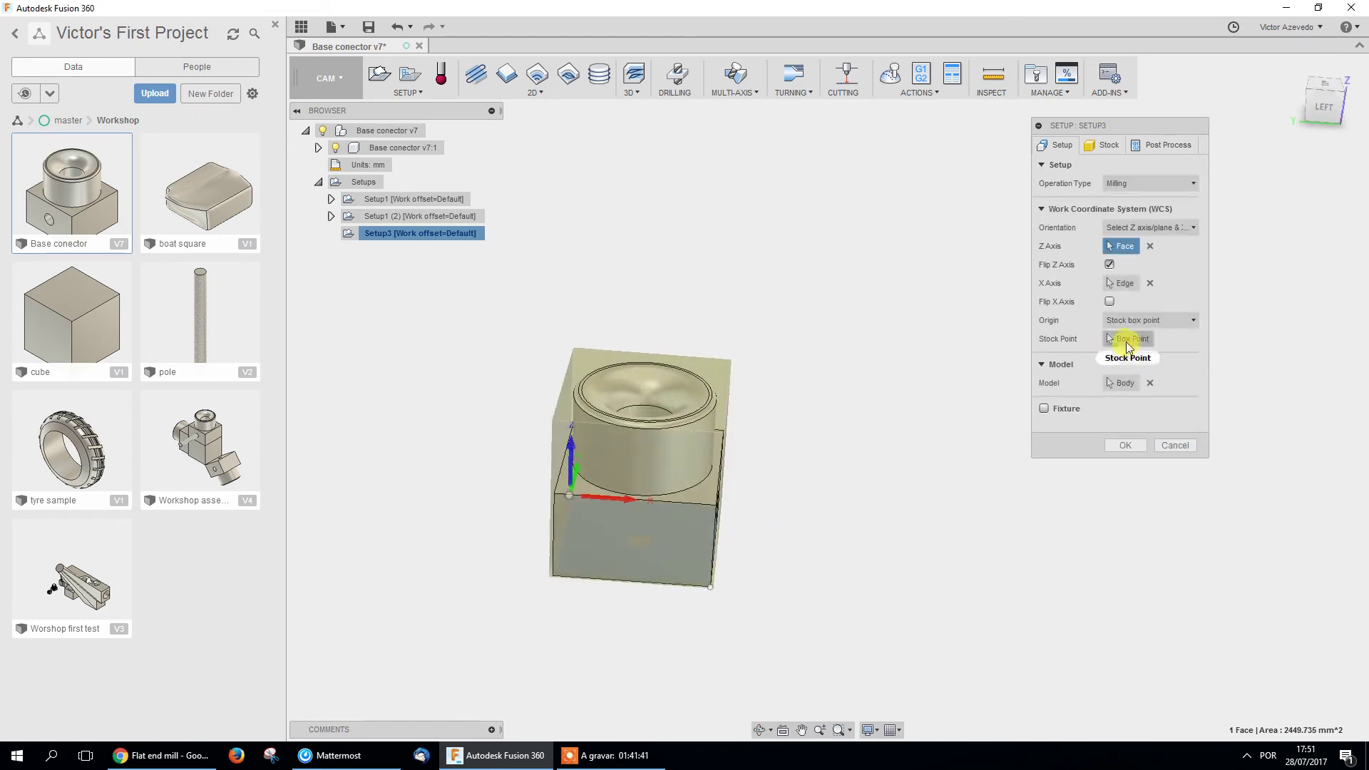
click(574, 348)
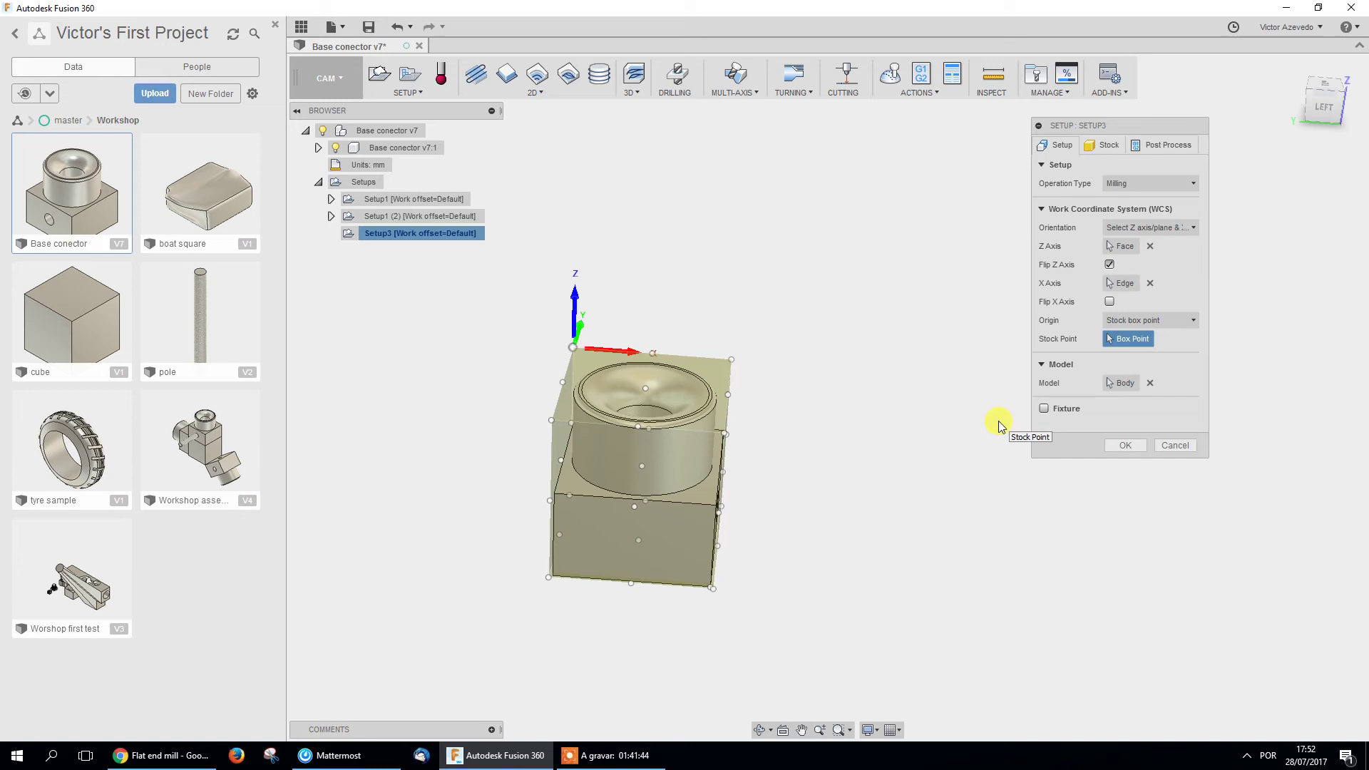
click(551, 420)
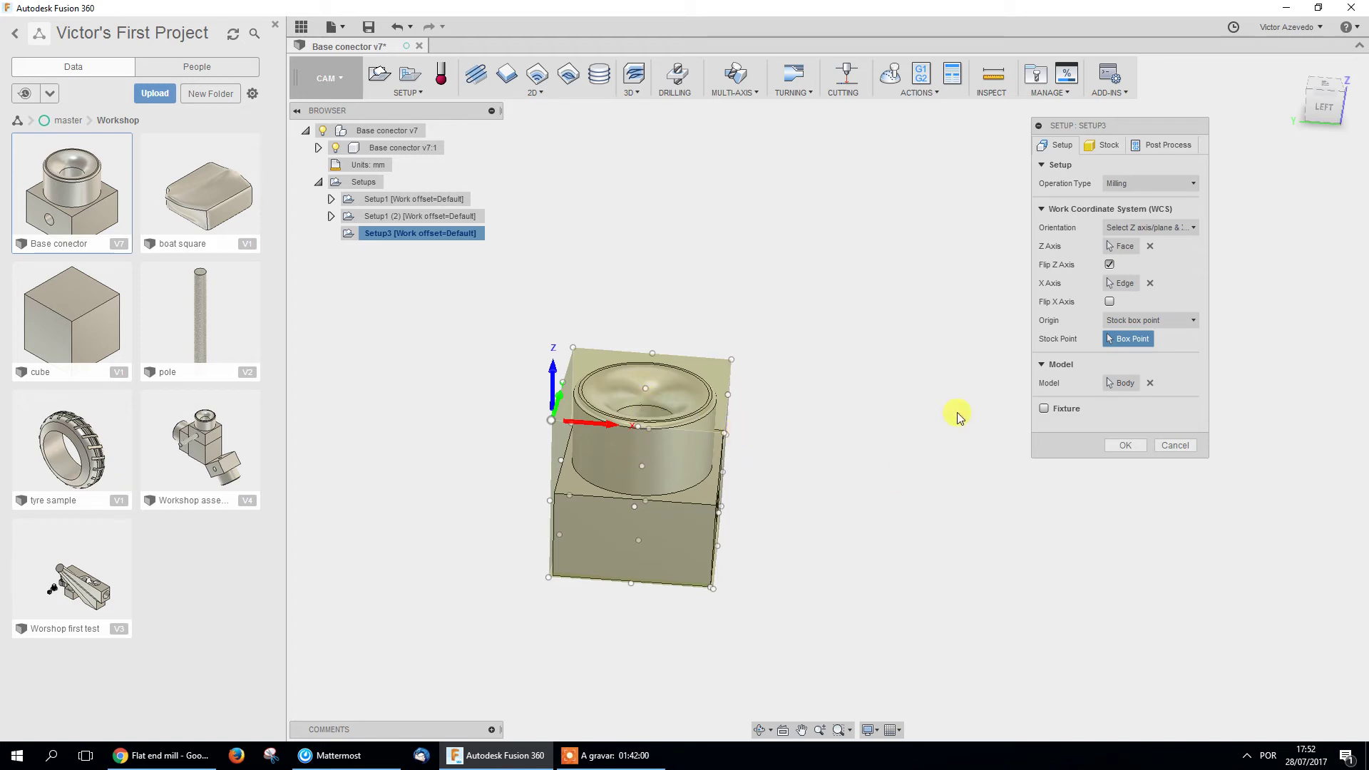
click(1173, 444)
Edit the flipped setup and reselect the square base's underside face as its Z axis.
click(447, 216)
shift+middle_drag(735, 390, 630, 727)
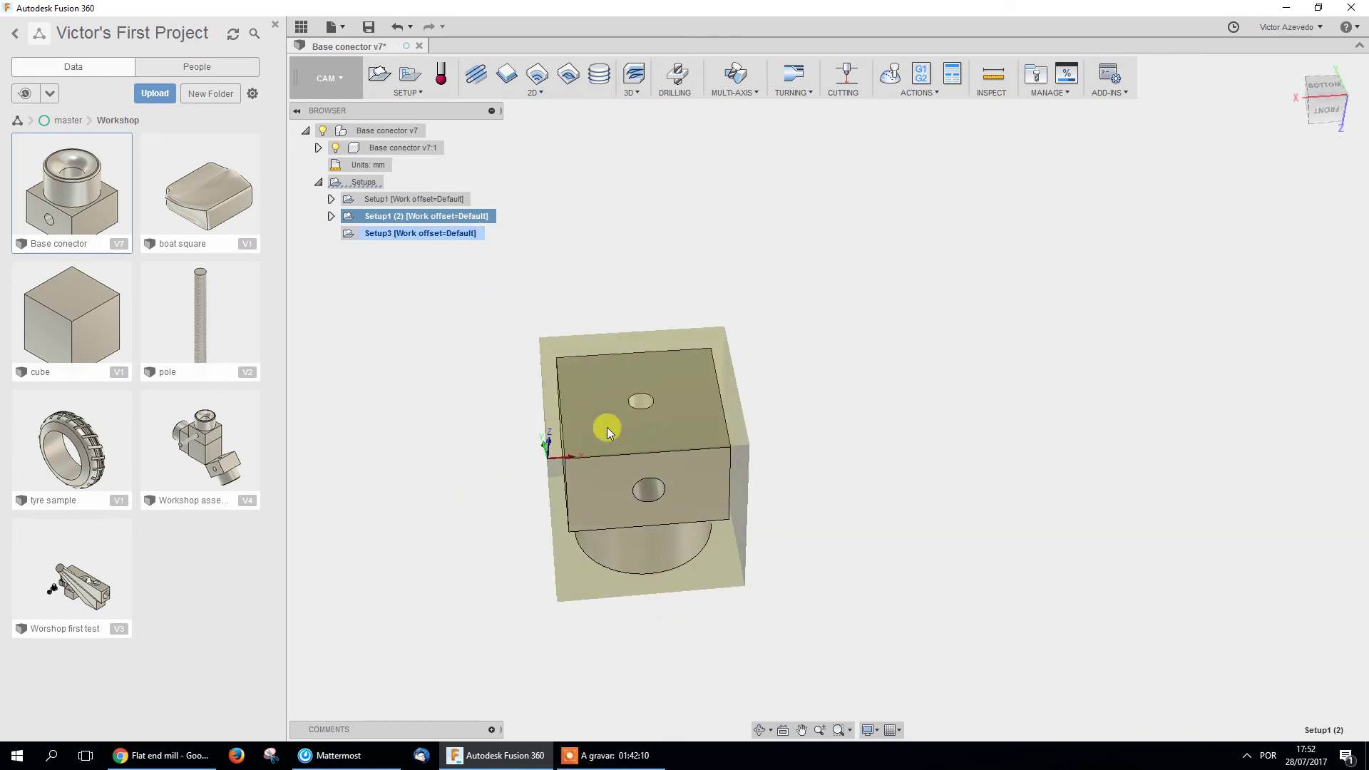
mouse_move(633, 450)
shift+middle_down()
mouse_move(605, 511)
mouse_move(624, 484)
mouse_move(623, 387)
mouse_move(624, 463)
shift+middle_up()
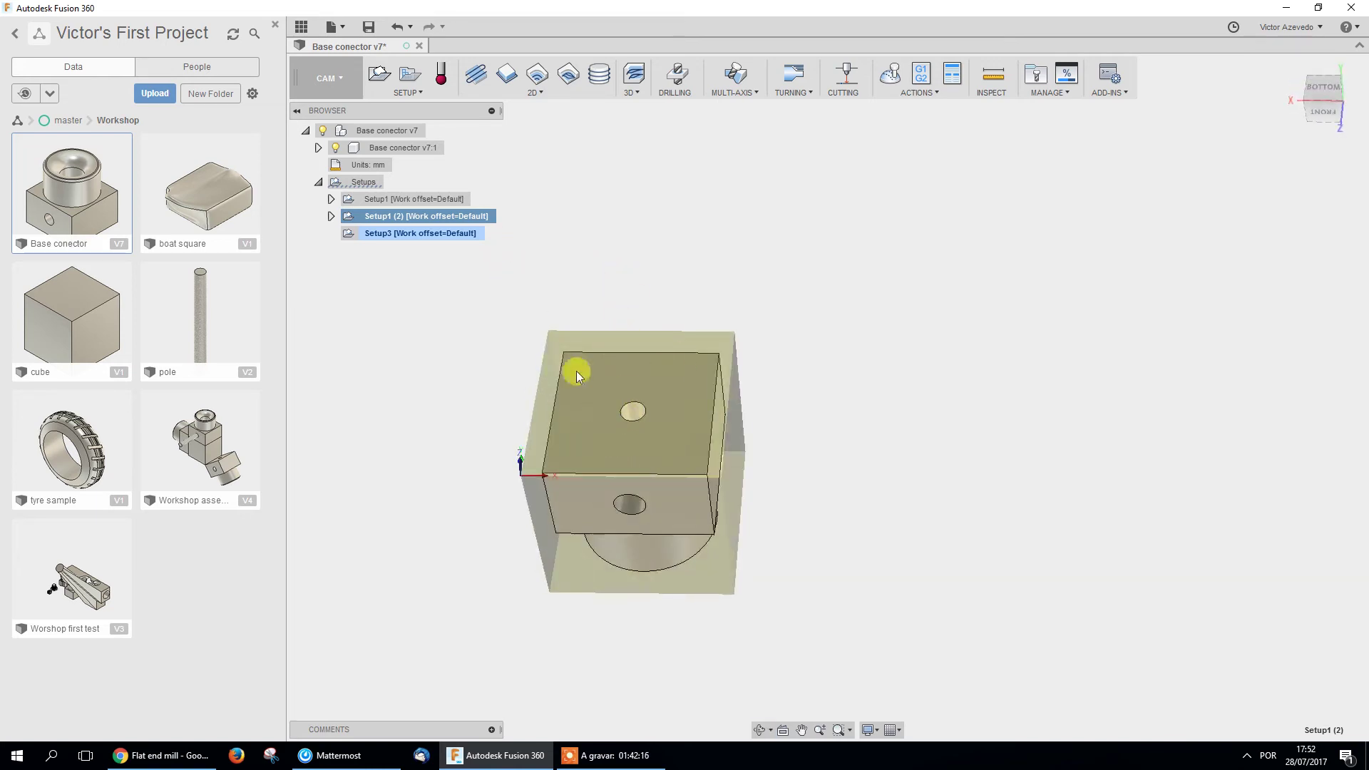
right_click(453, 217)
click(491, 232)
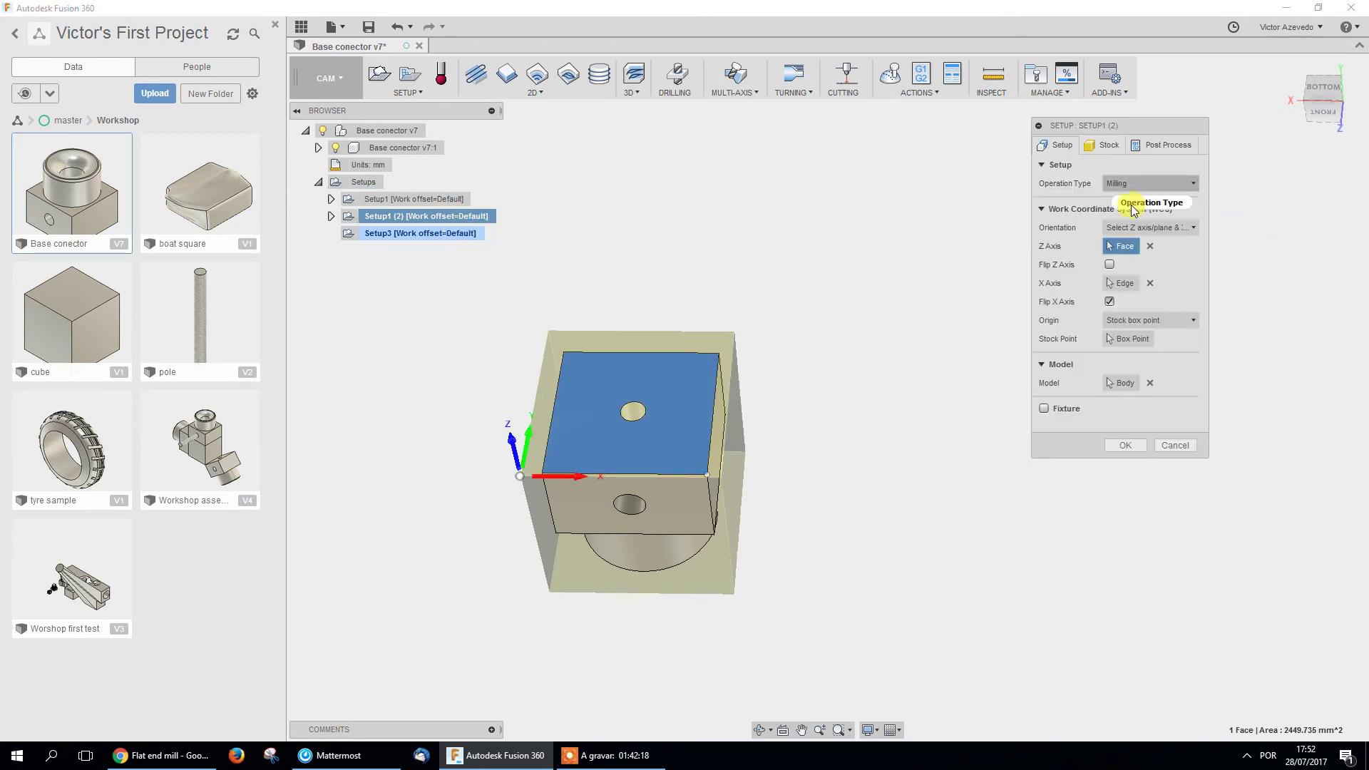
click(1150, 246)
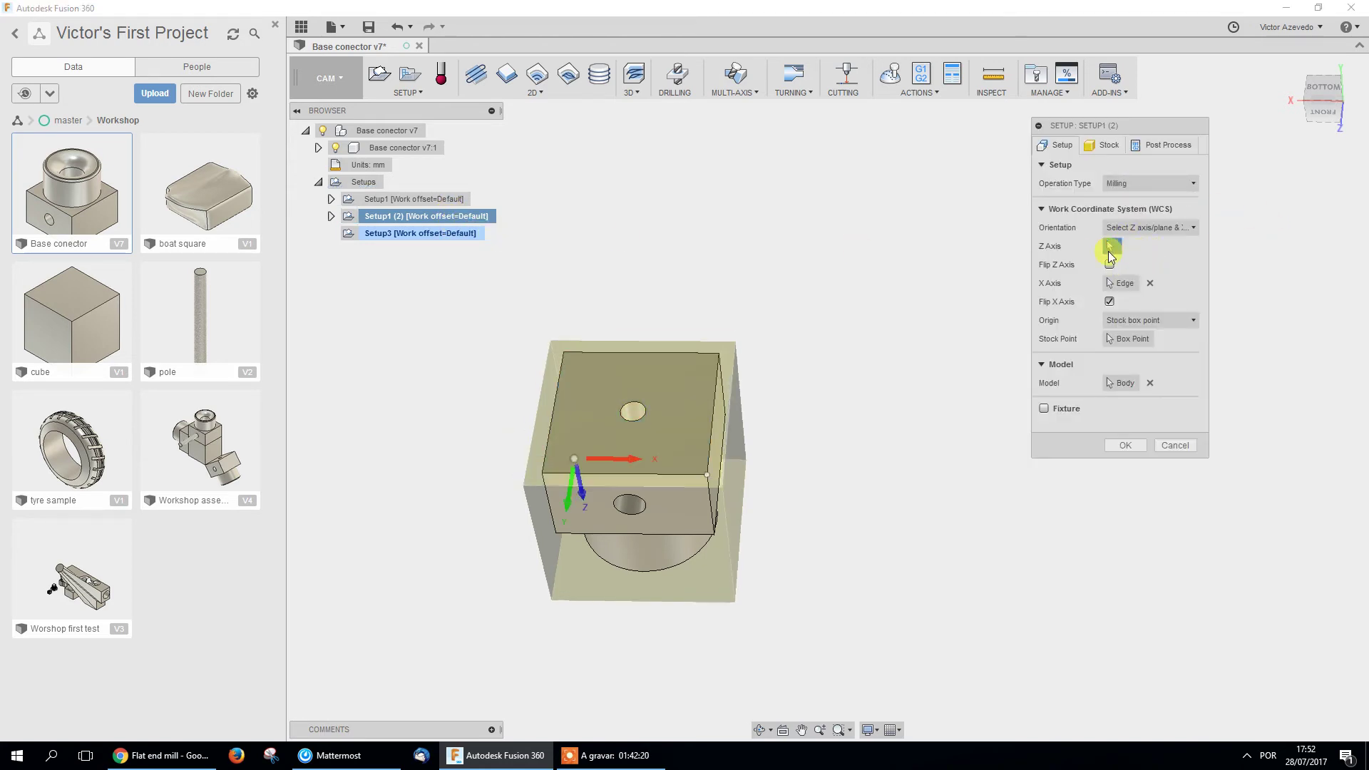
click(667, 422)
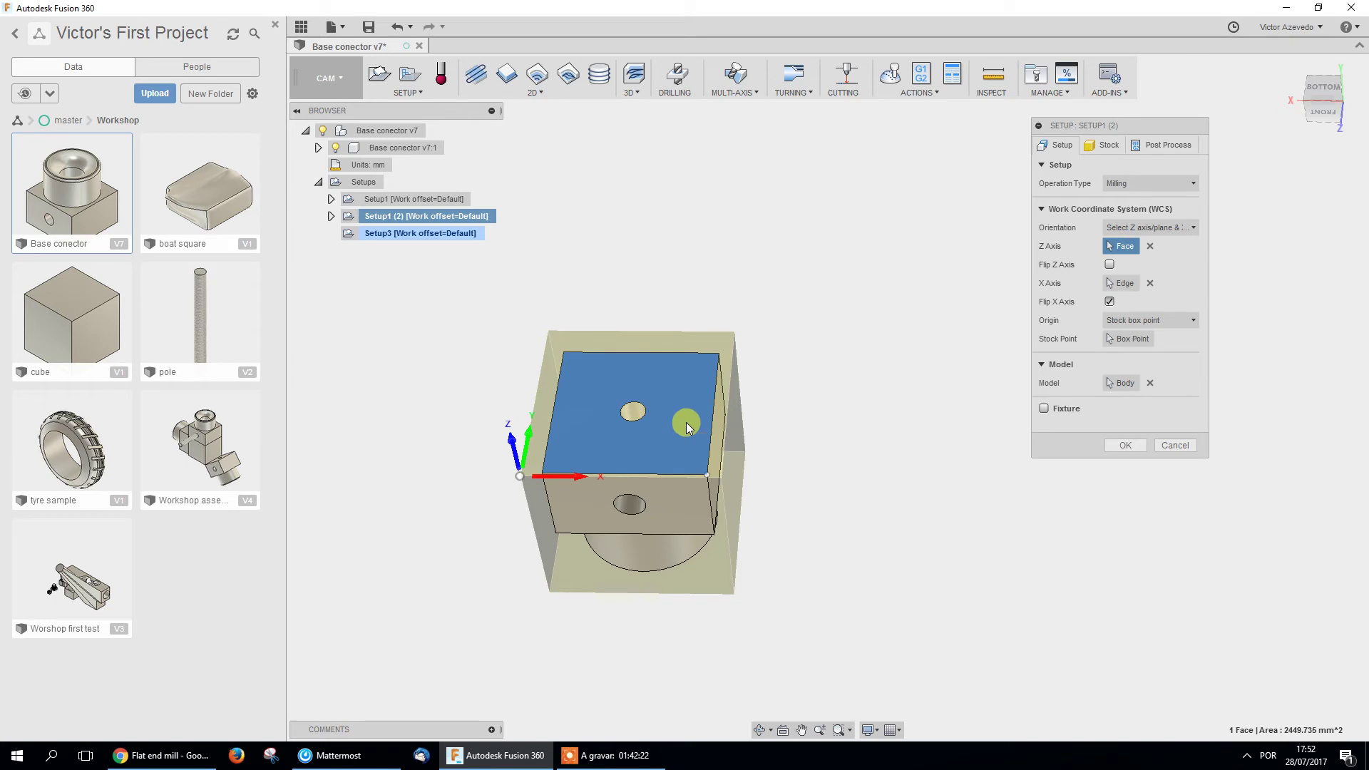
click(1110, 446)
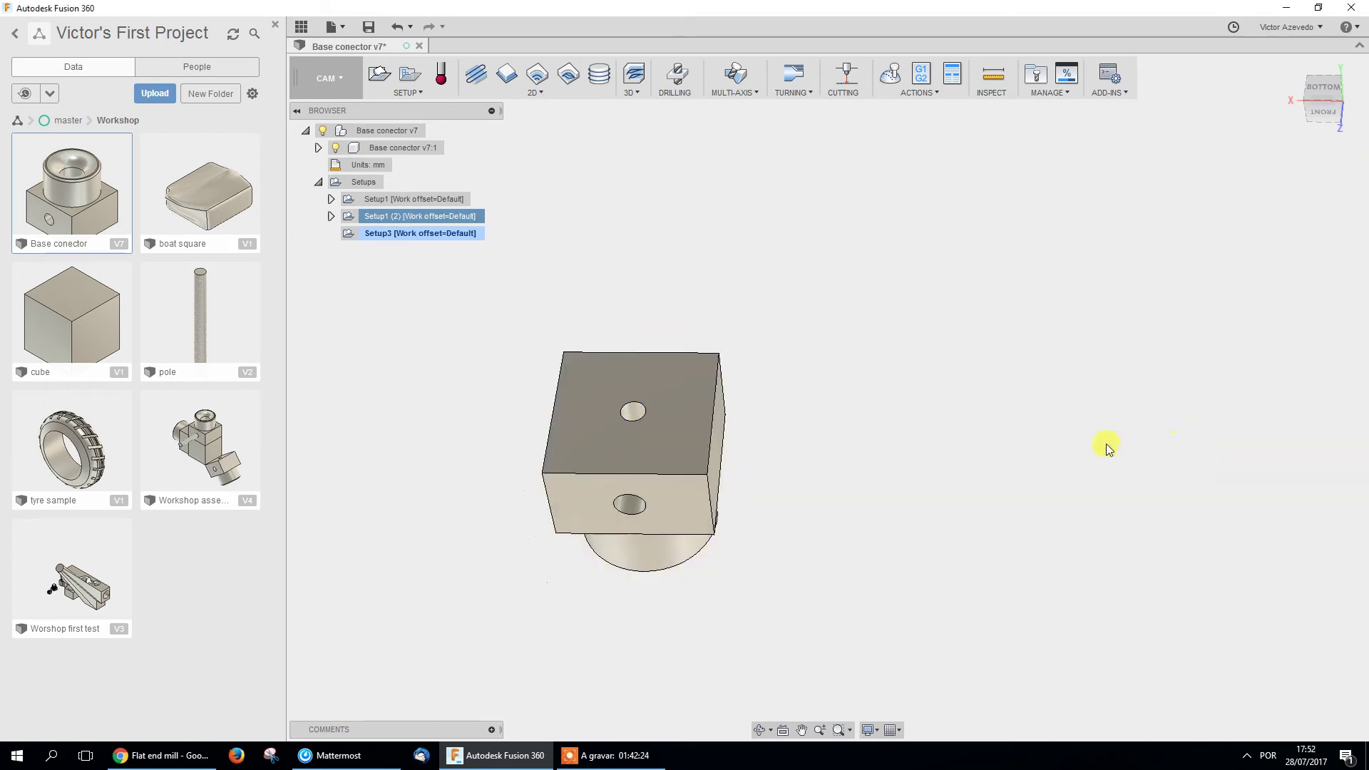
Start a 3D Adaptive Clearing operation in the third setup using the 12 mm flat end mill.
click(428, 233)
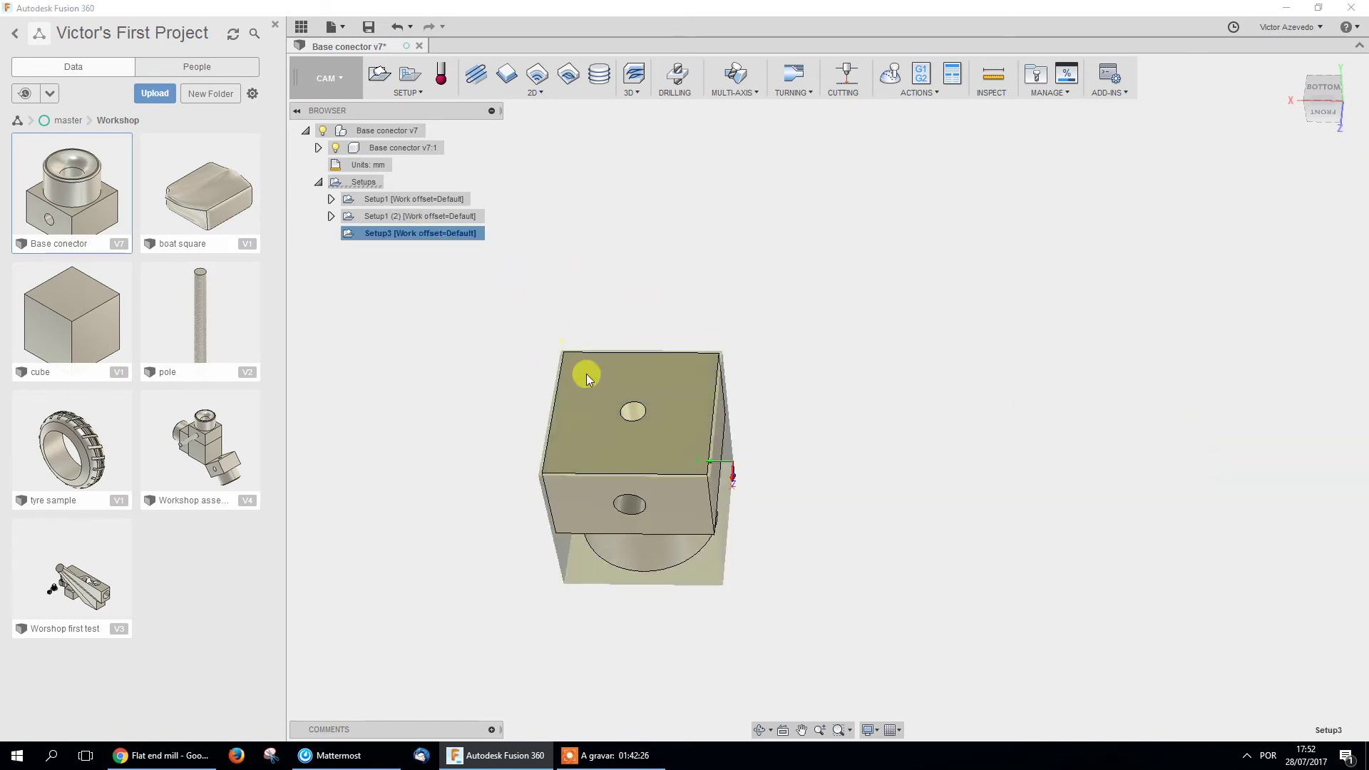
shift+middle_drag(522, 278, 421, 620)
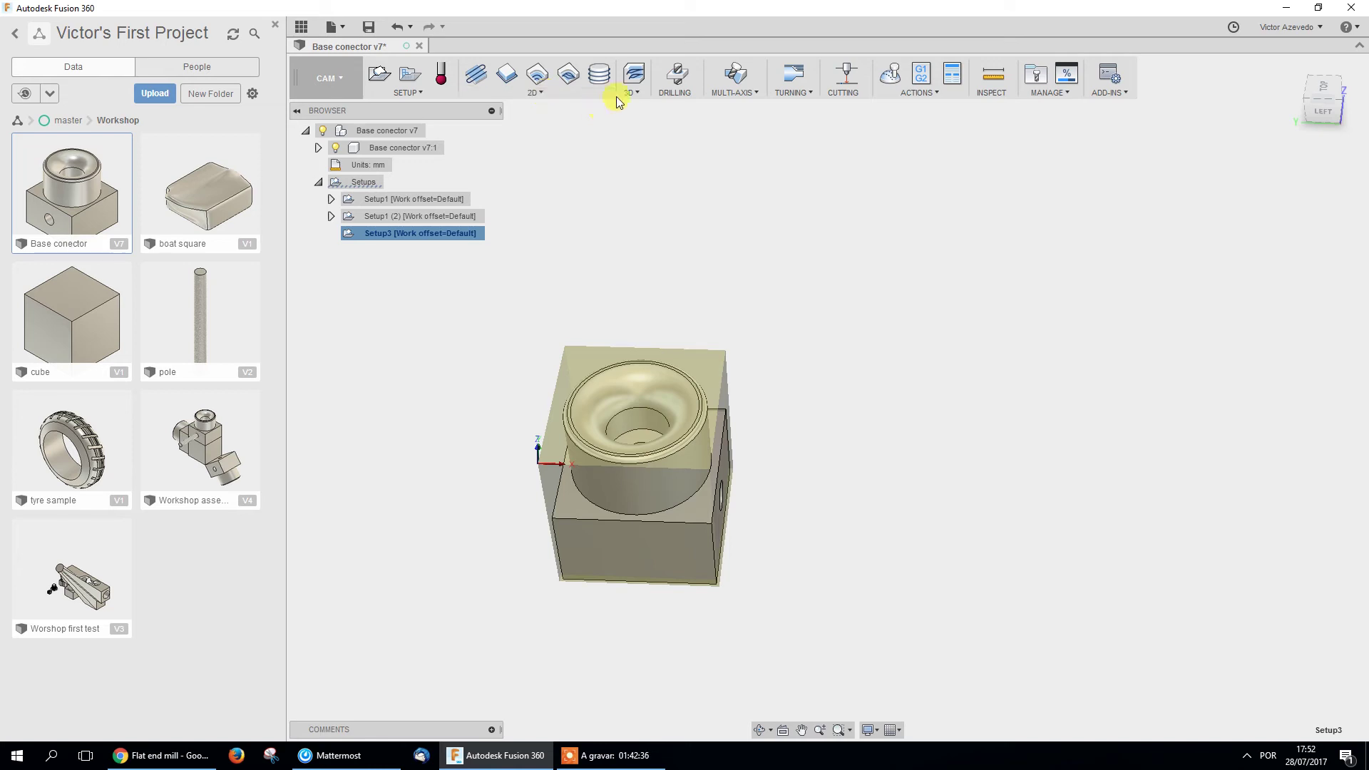
click(644, 93)
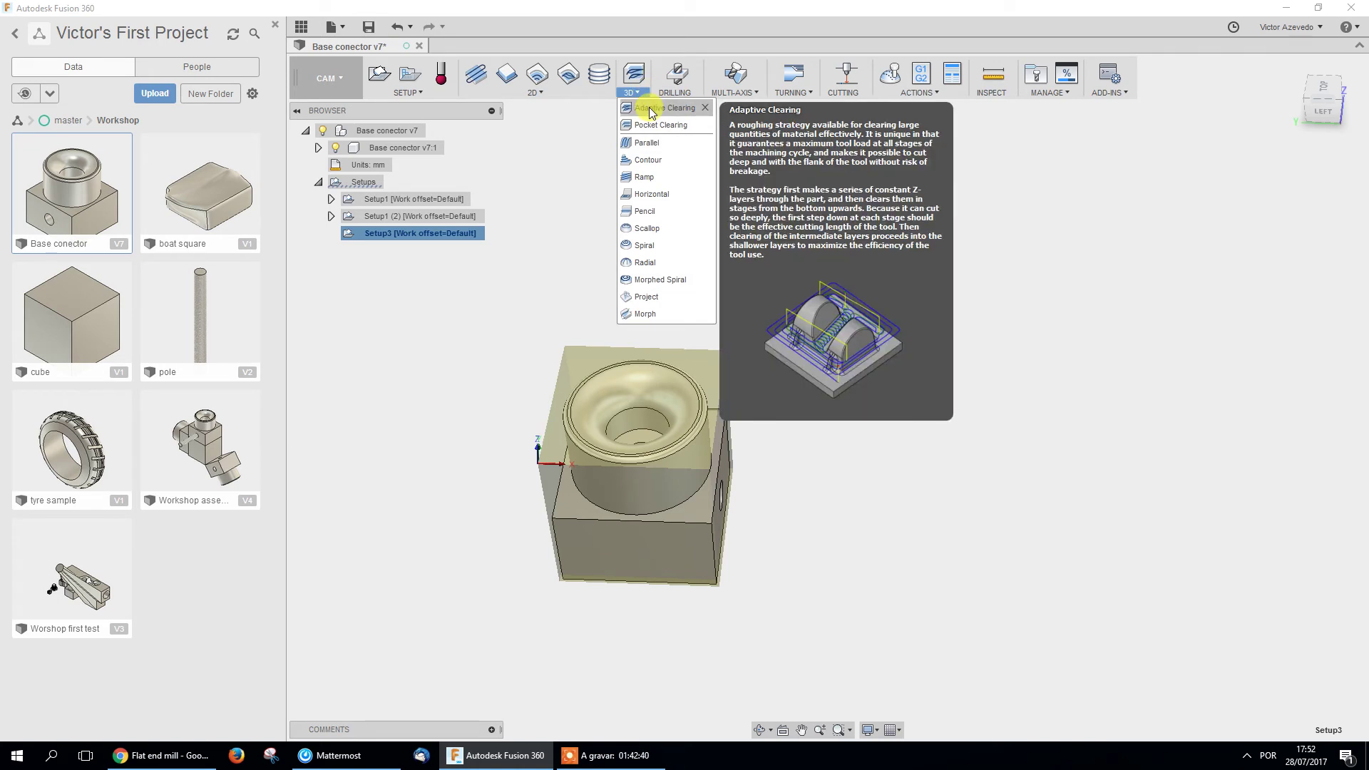
click(651, 109)
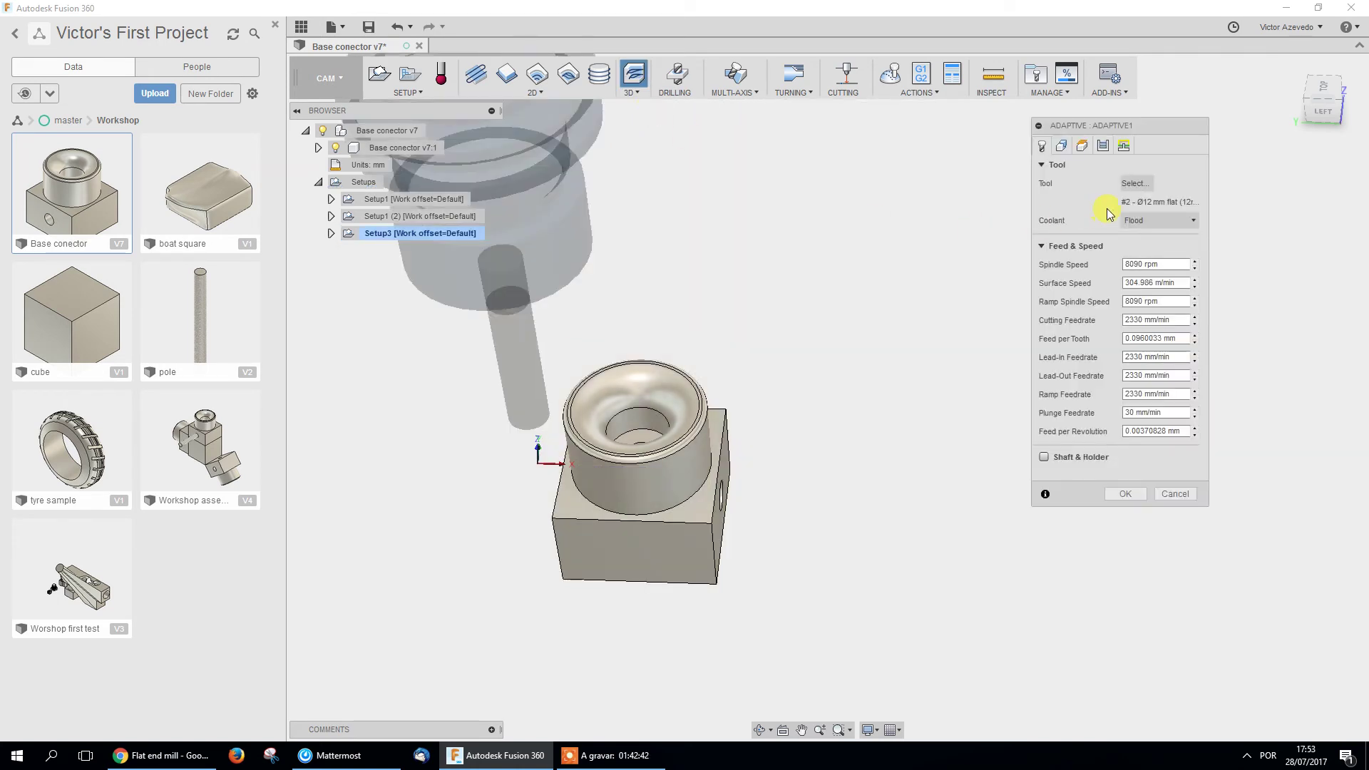
click(1136, 183)
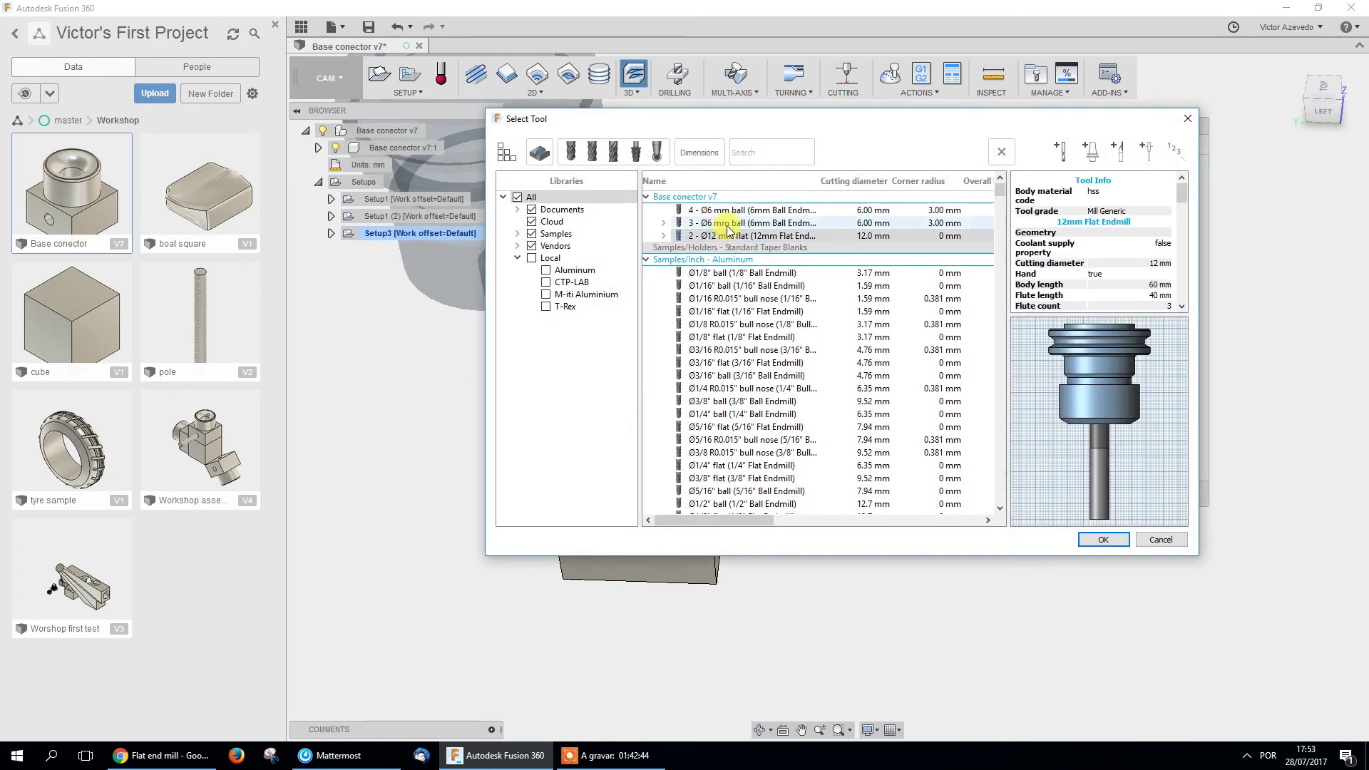
click(1103, 541)
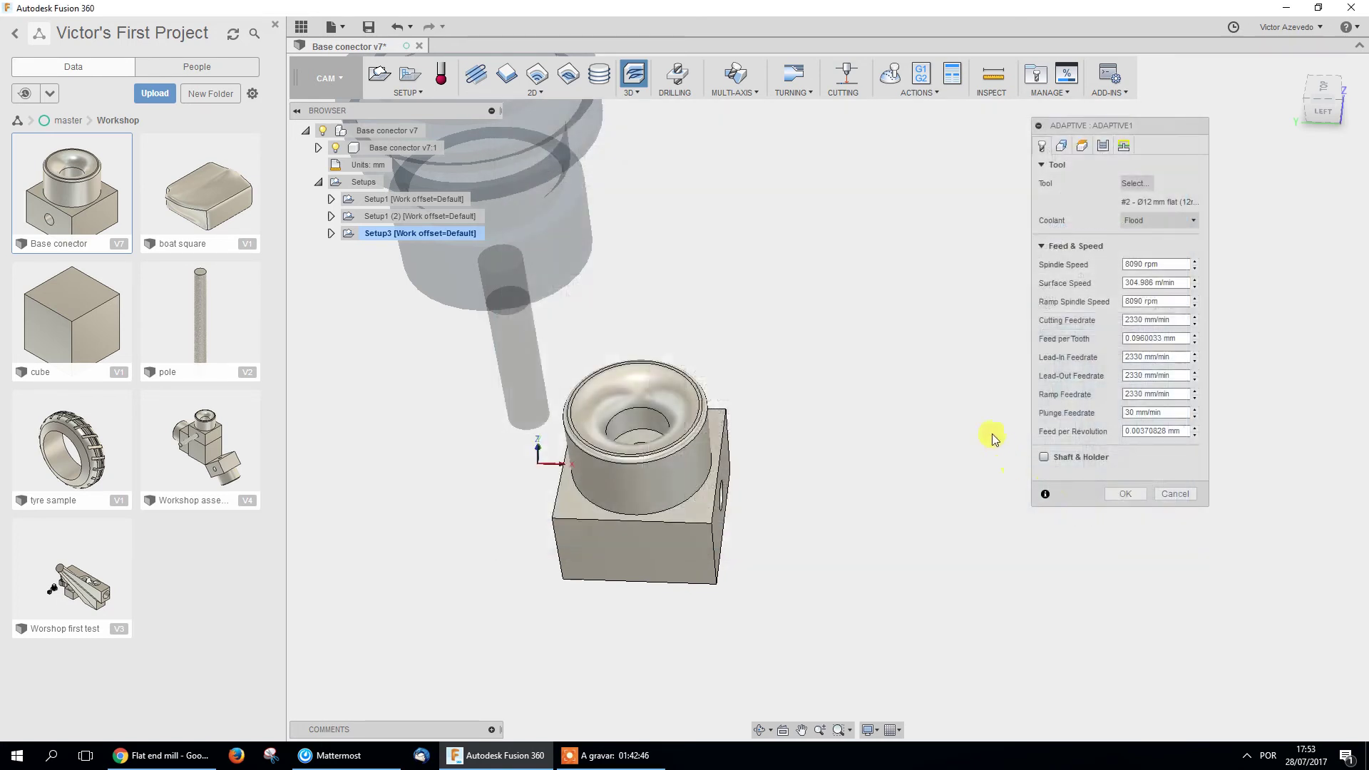
Try the square shoulder's edge loop as the stock contour, clear the selection, and keep the machining boundary at None.
click(1061, 145)
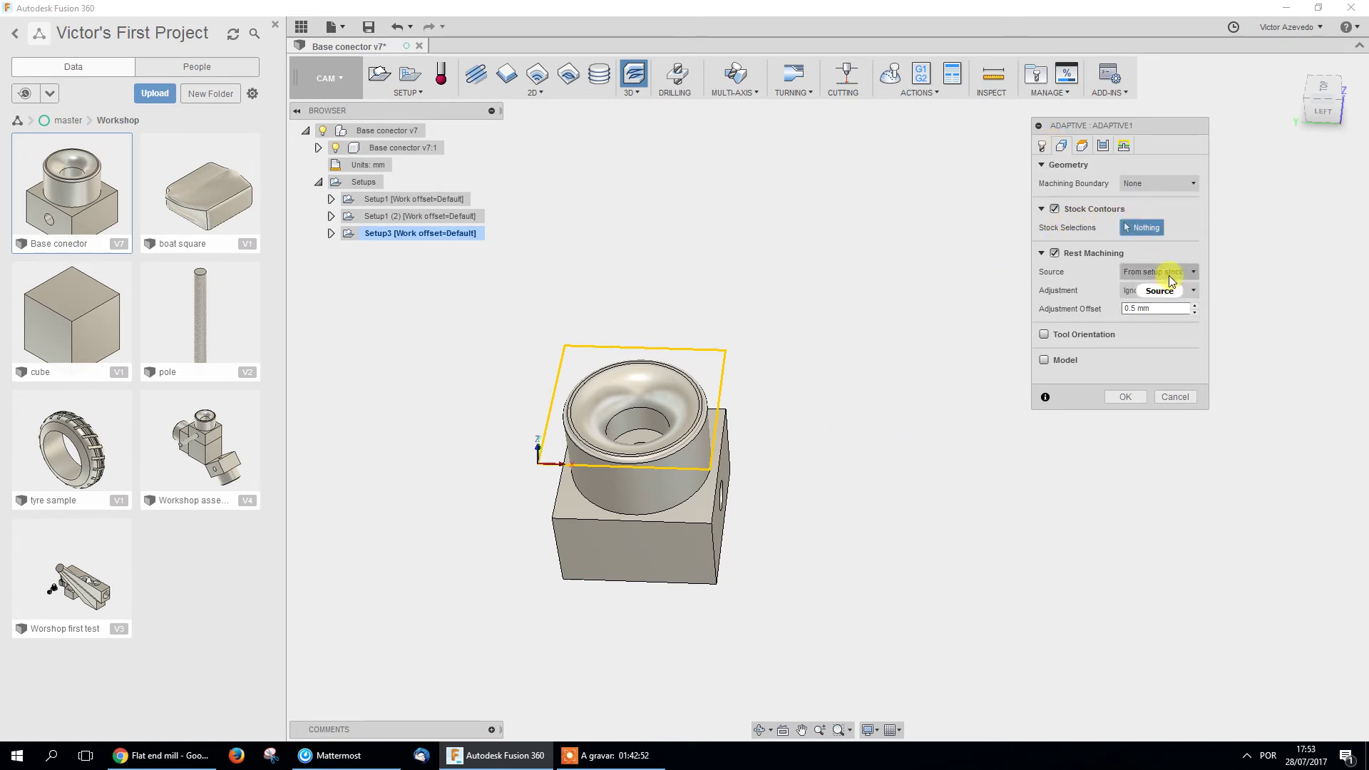
click(701, 522)
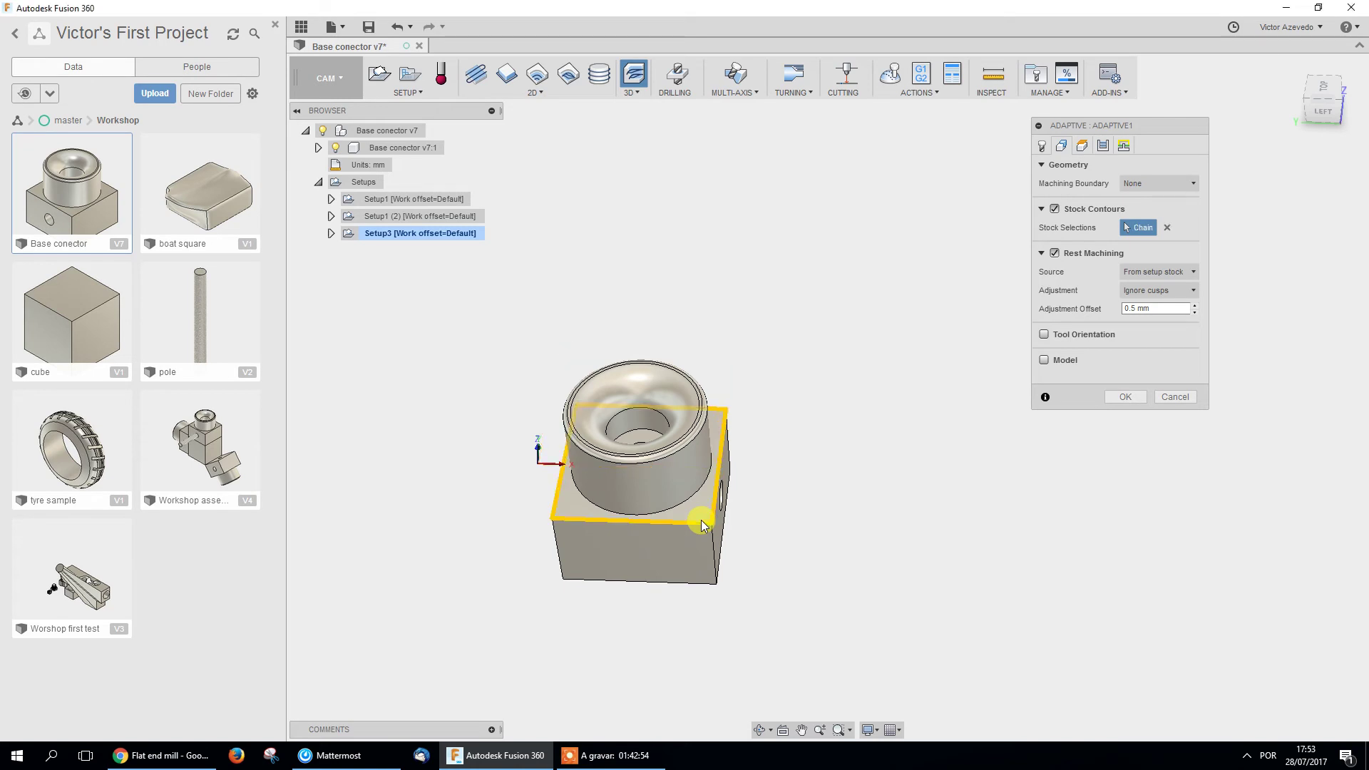
click(1145, 188)
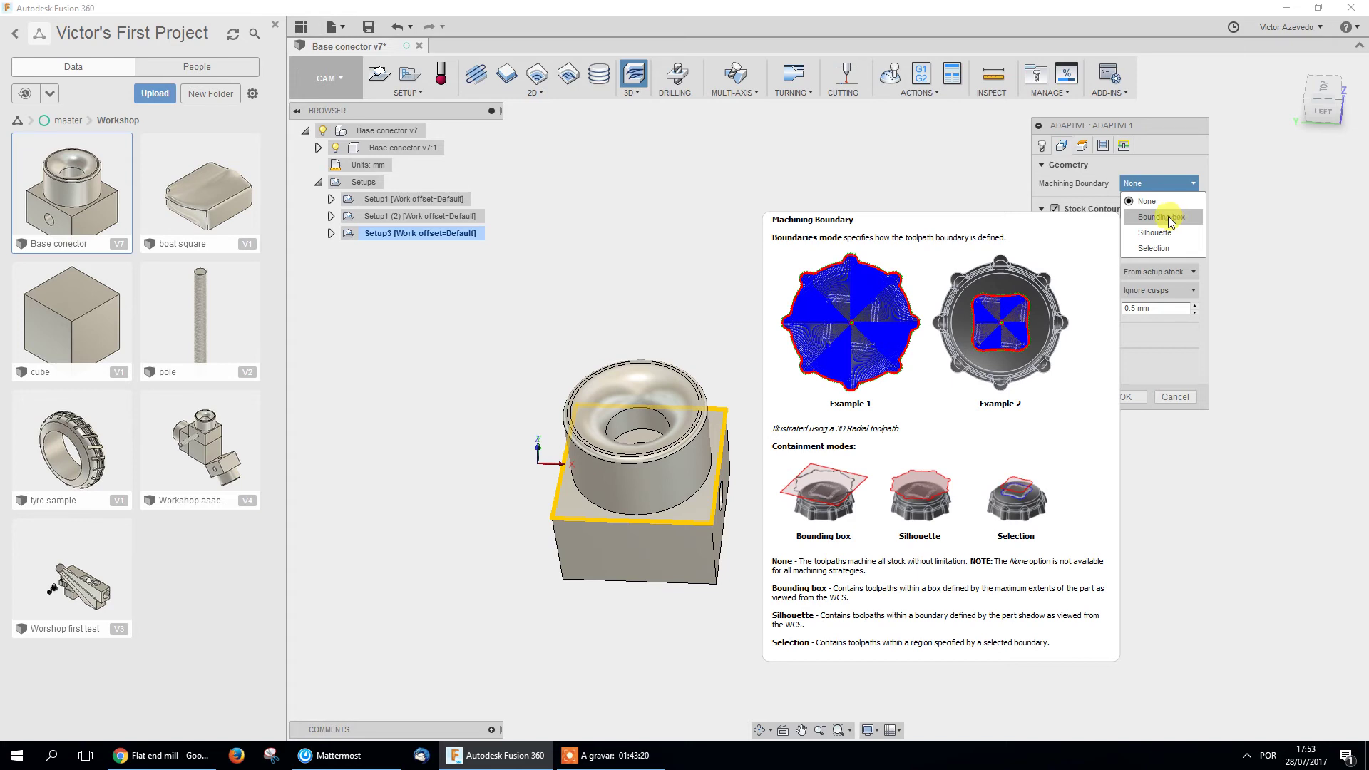
click(1175, 202)
click(1167, 227)
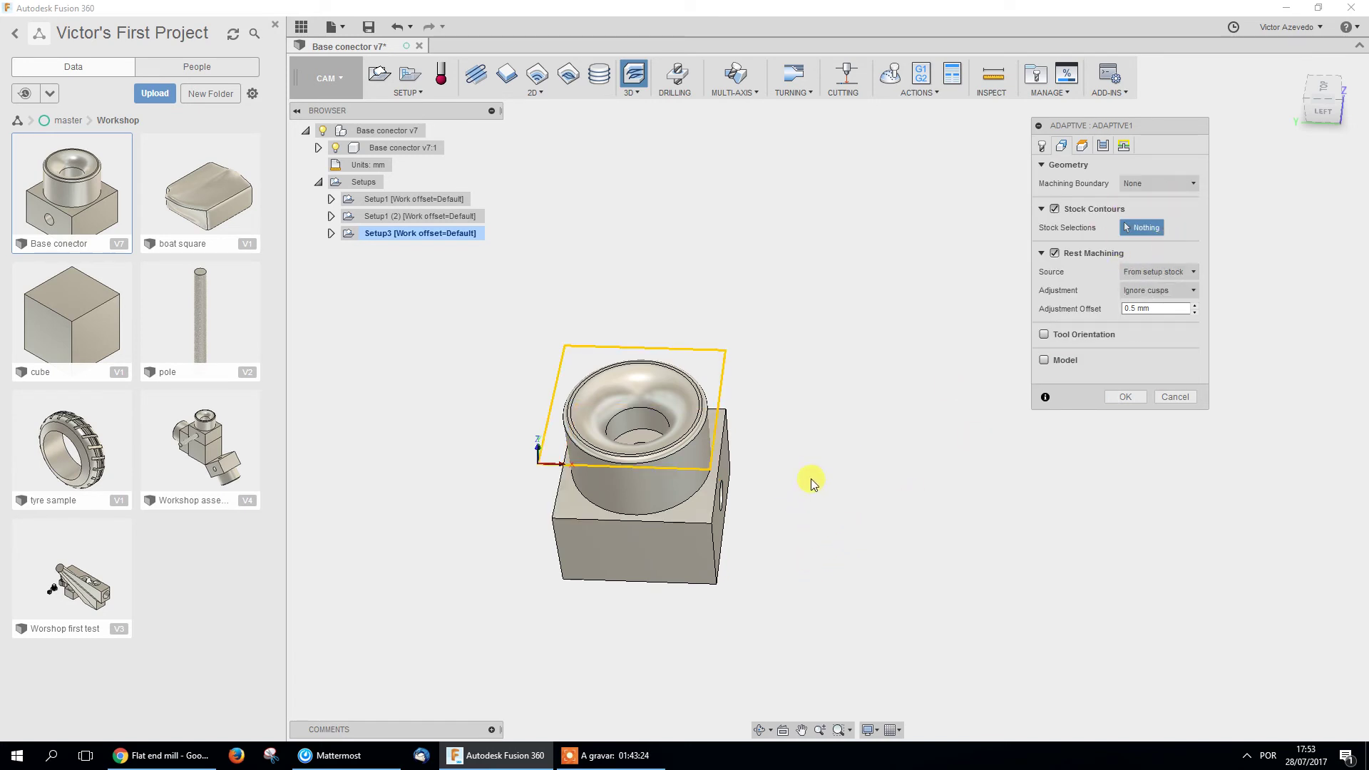
click(1055, 209)
click(1054, 209)
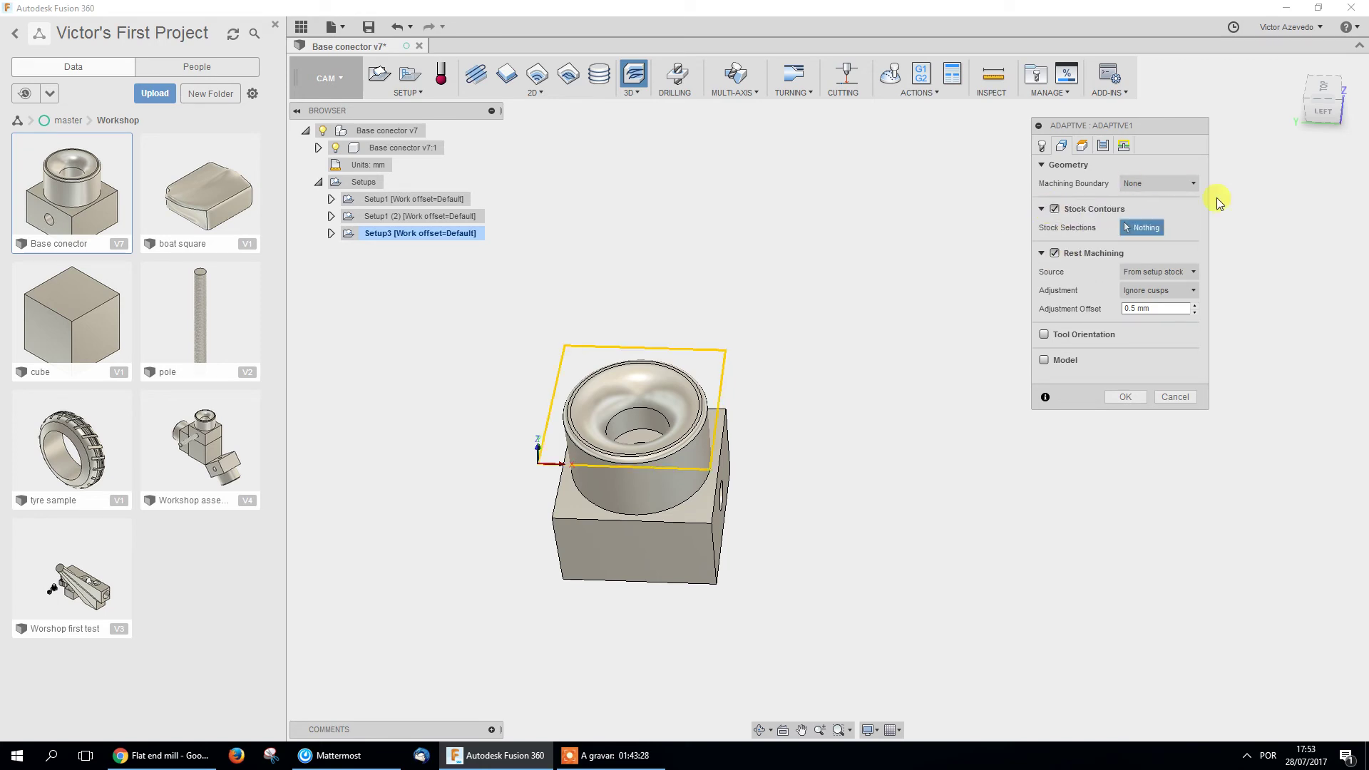
Examine the rest machining source options and keep the source as From setup stock.
click(1162, 272)
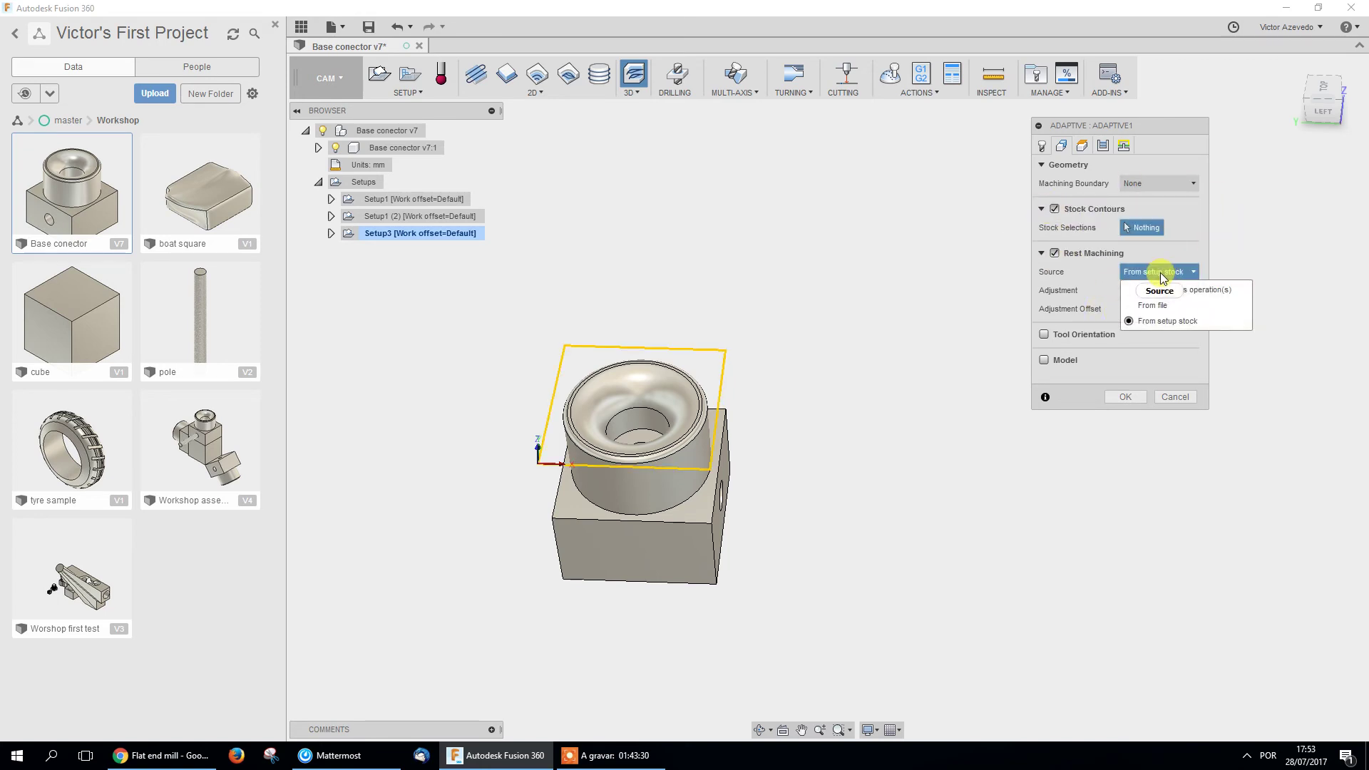
click(1161, 275)
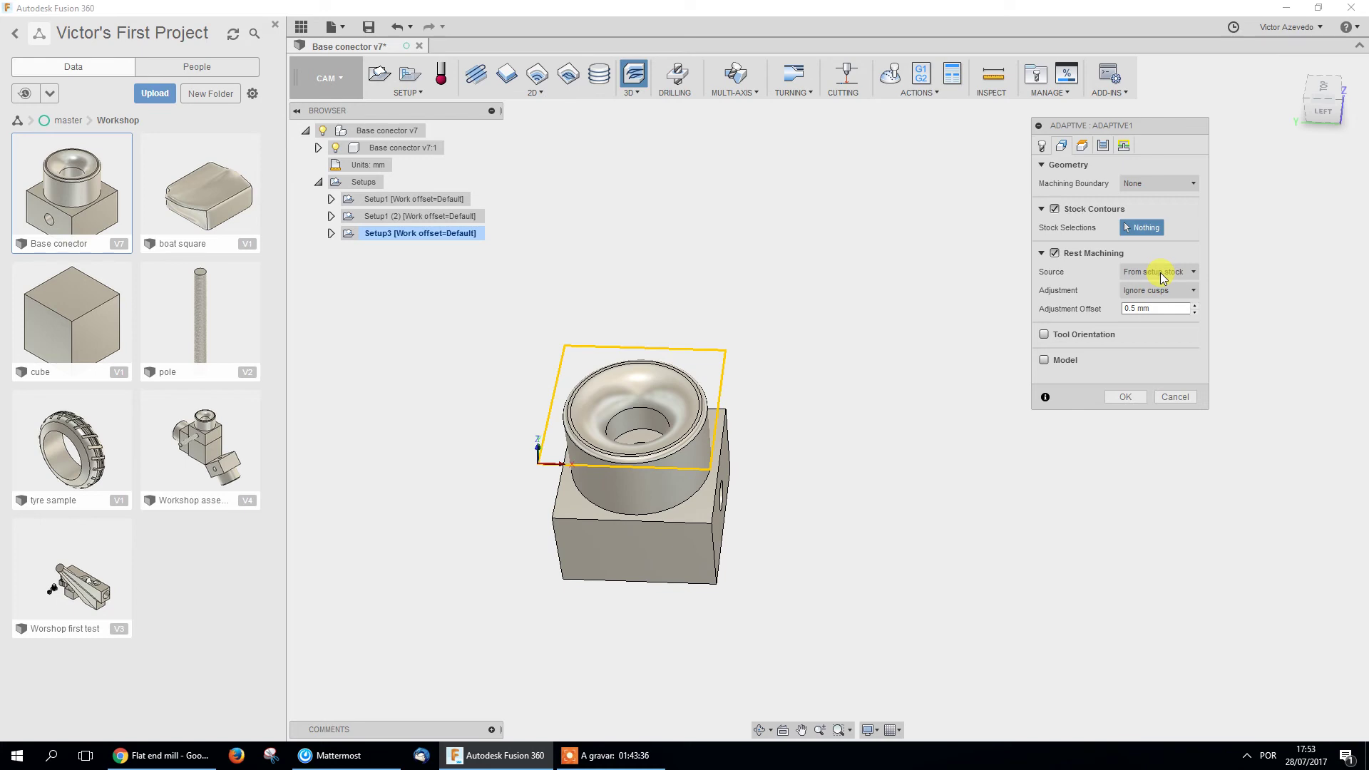
click(1160, 272)
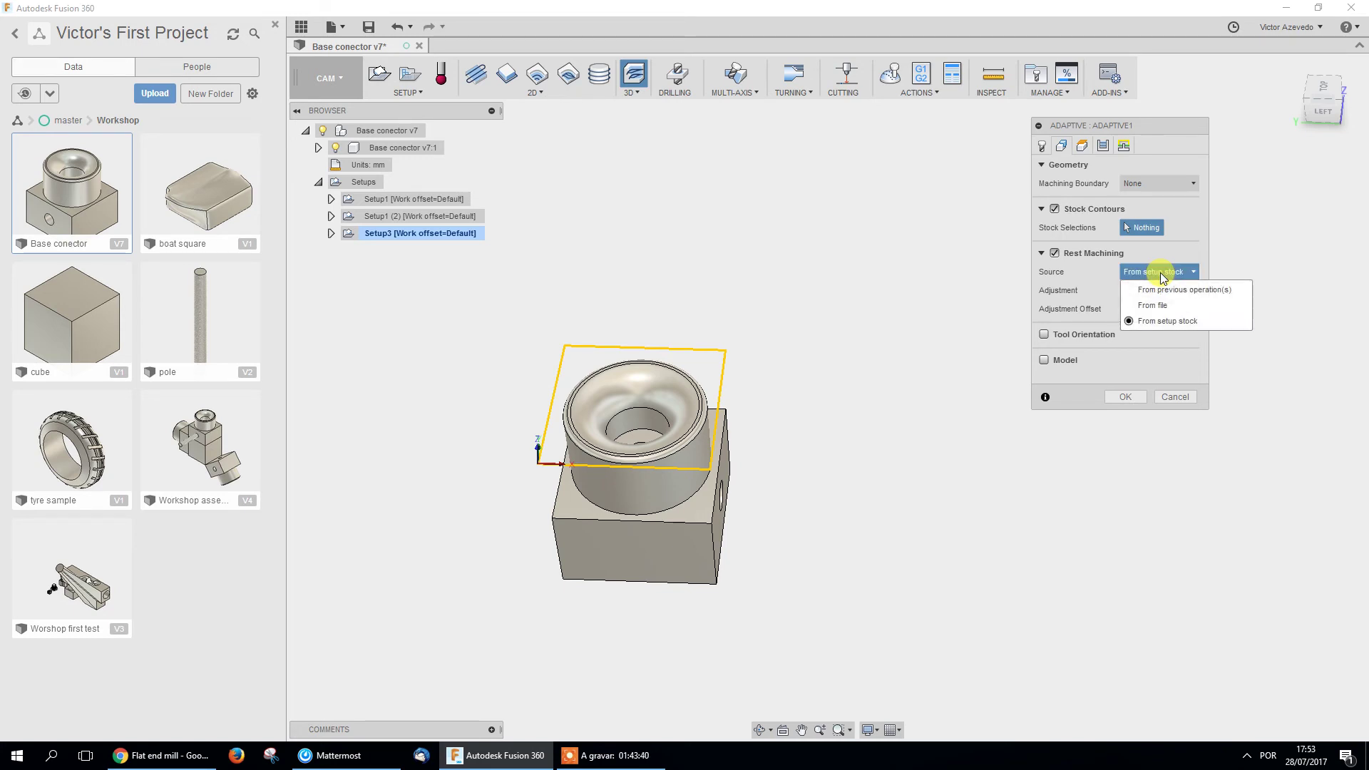
click(1161, 273)
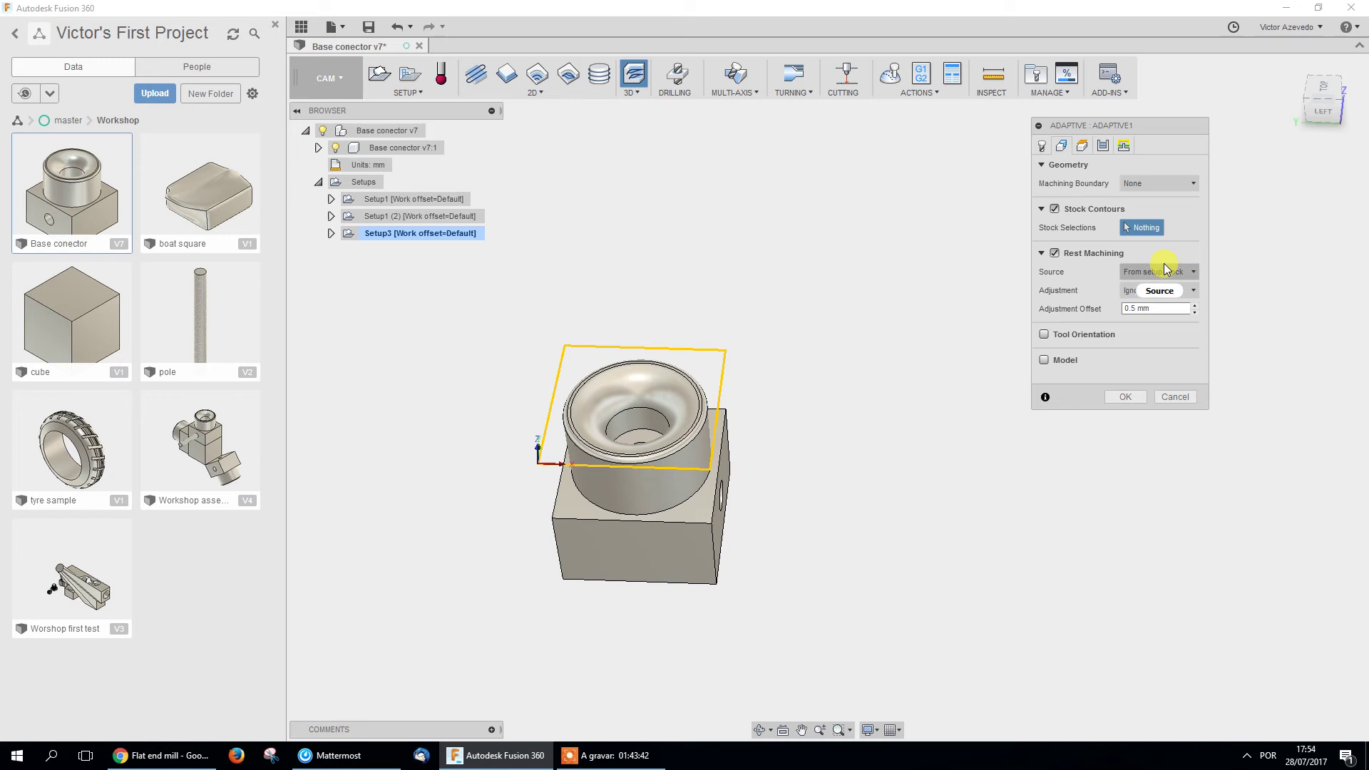
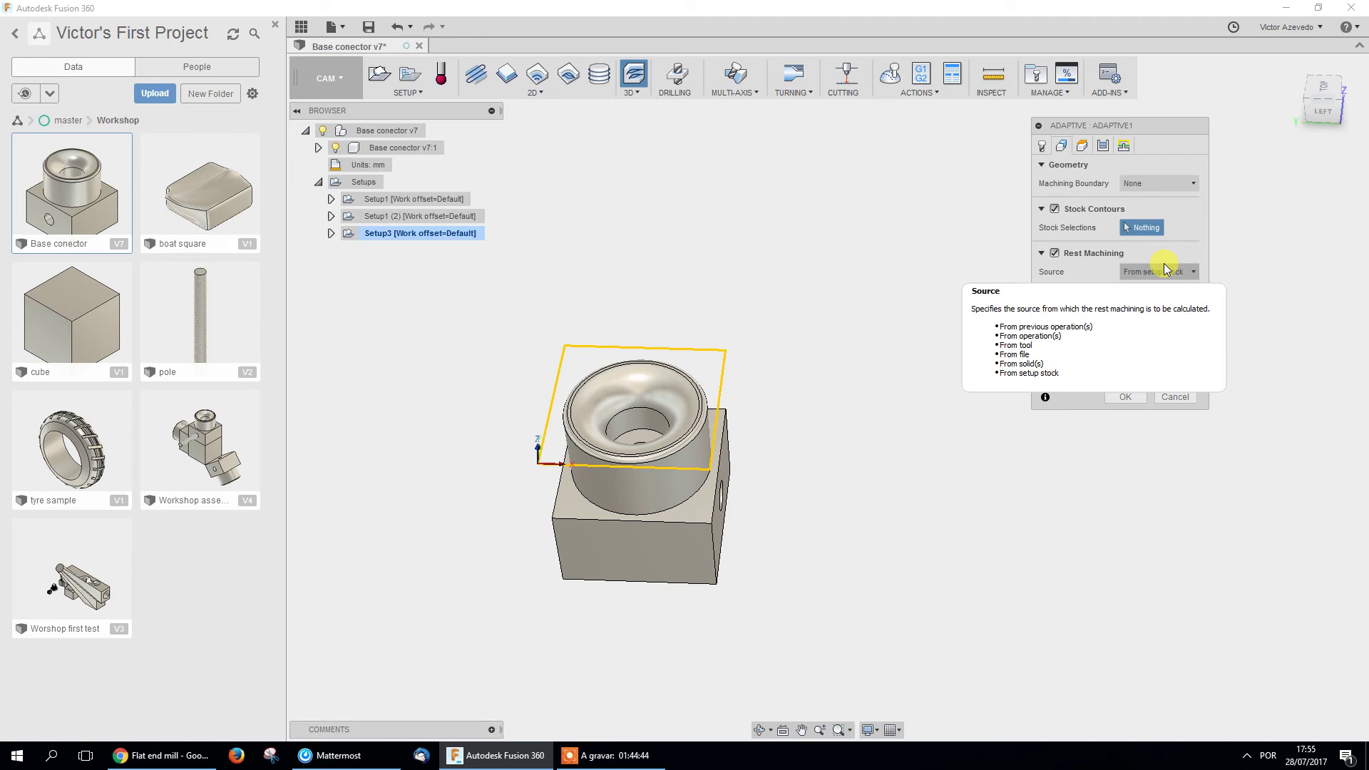
click(1166, 270)
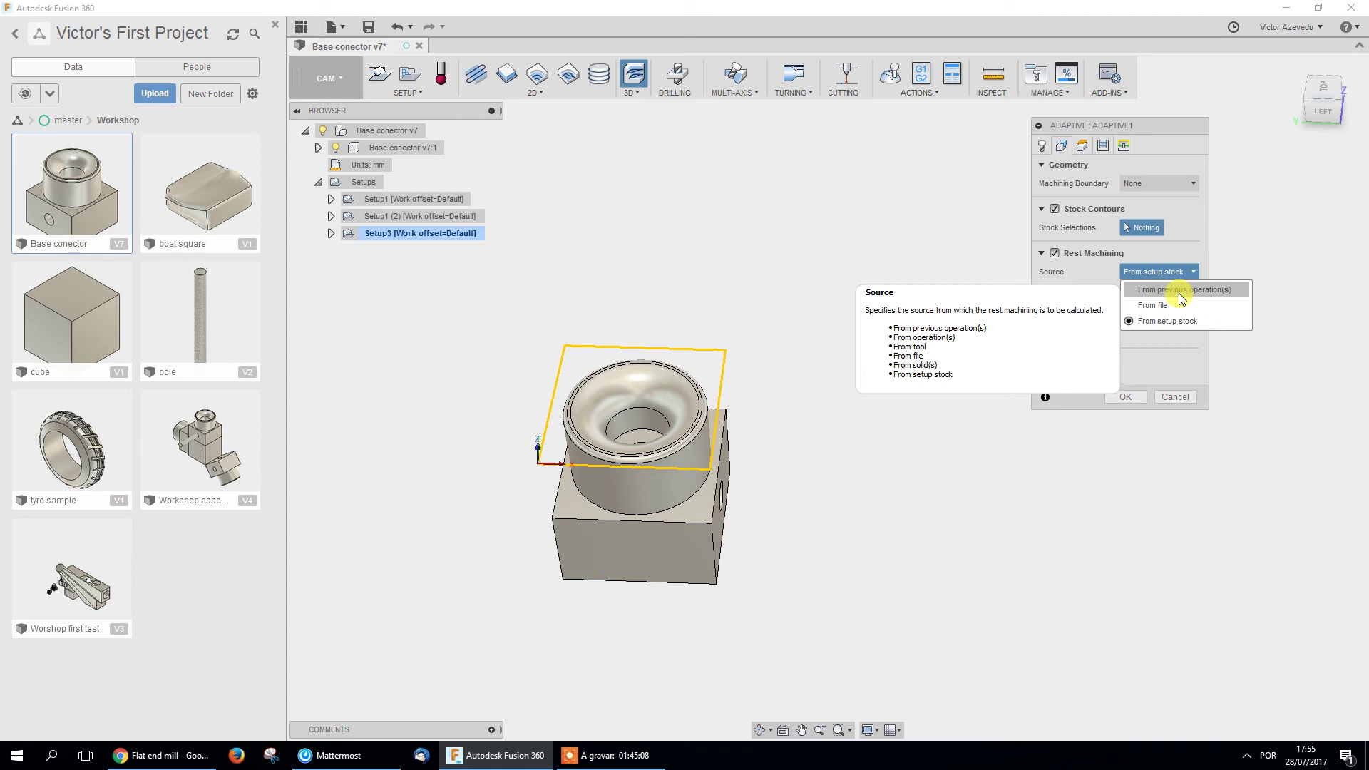
click(1177, 321)
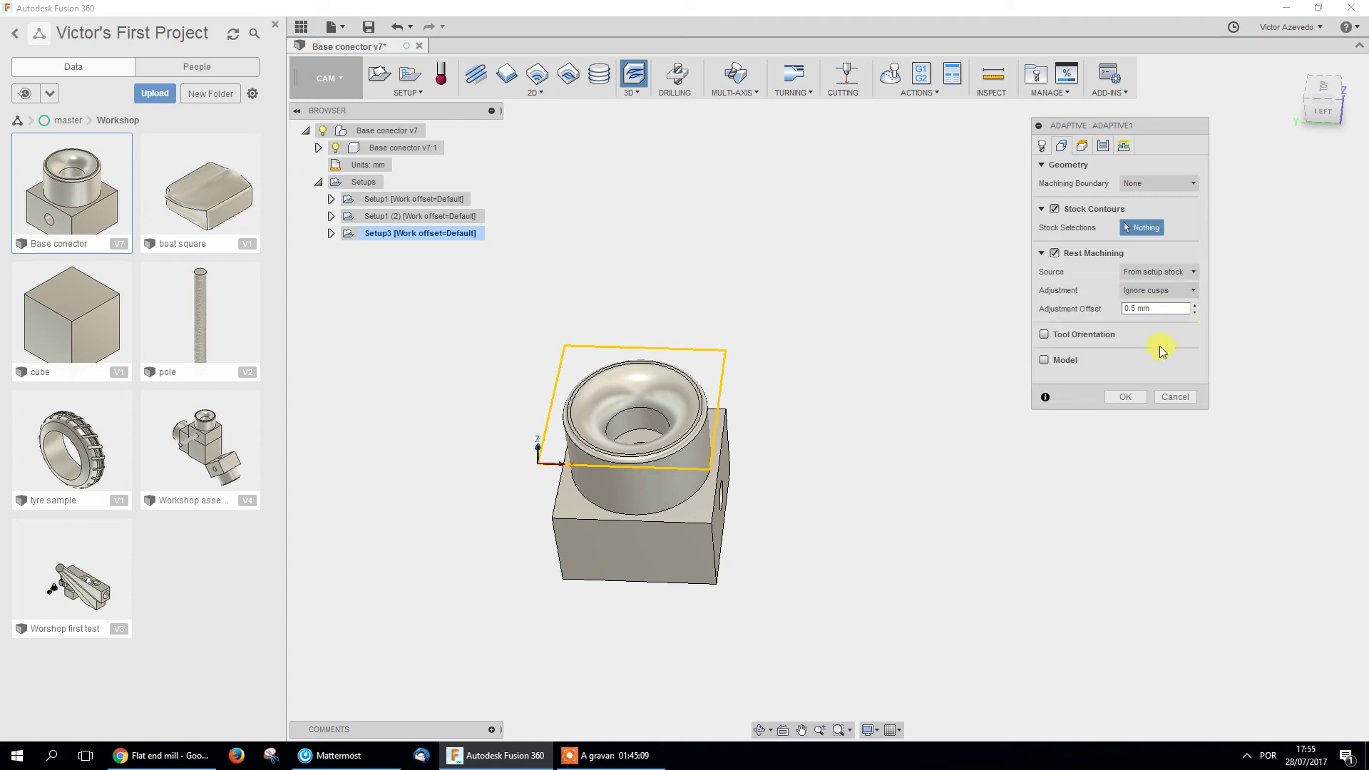
Add the connector body as the operation's model surface and set the bottom height to 26 mm above the model bottom.
click(1045, 360)
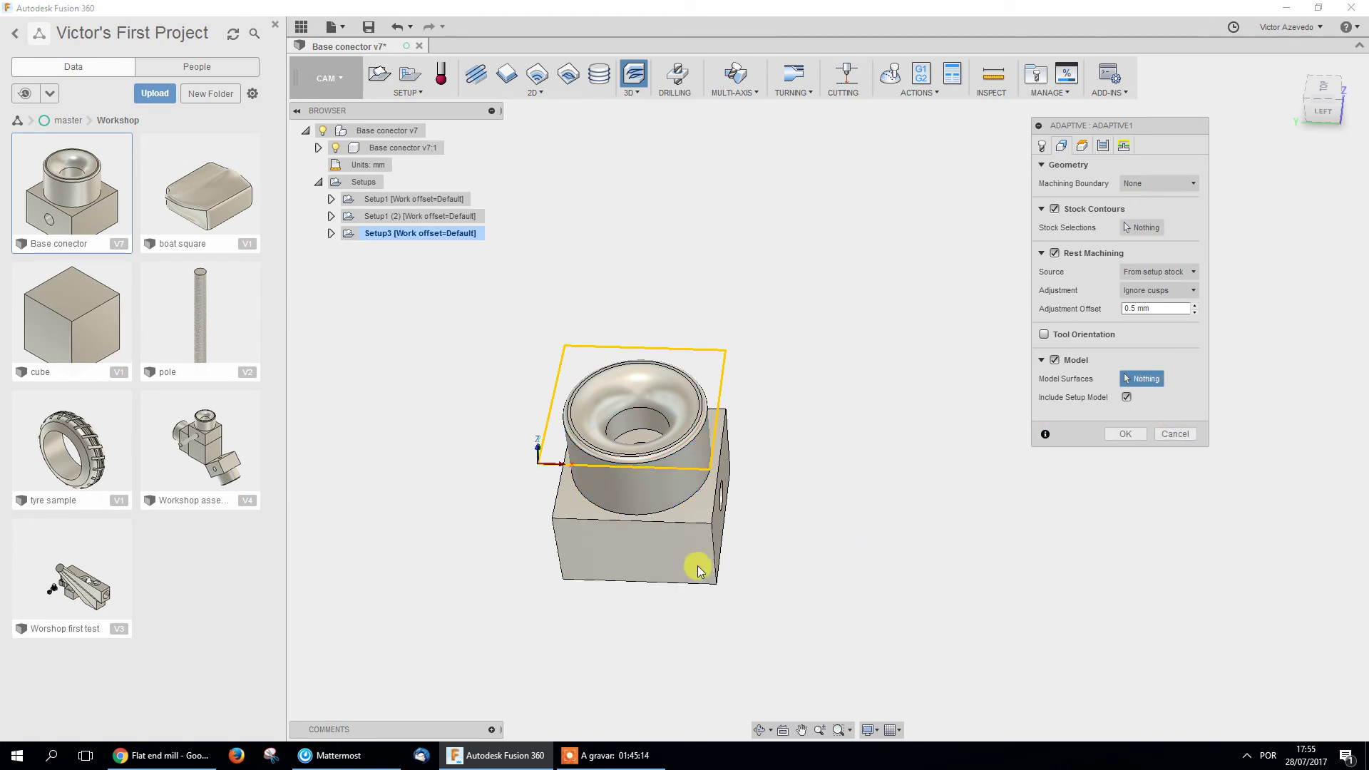
click(709, 523)
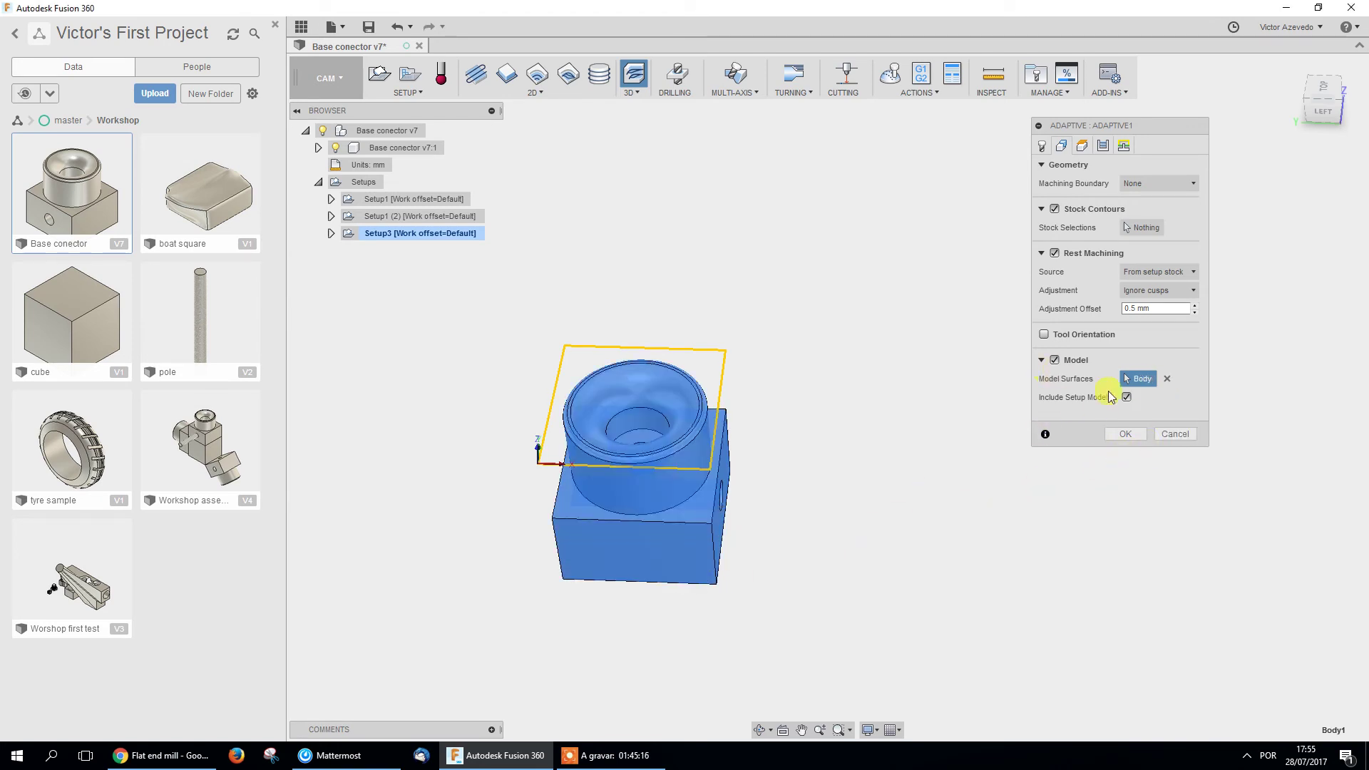
click(1082, 147)
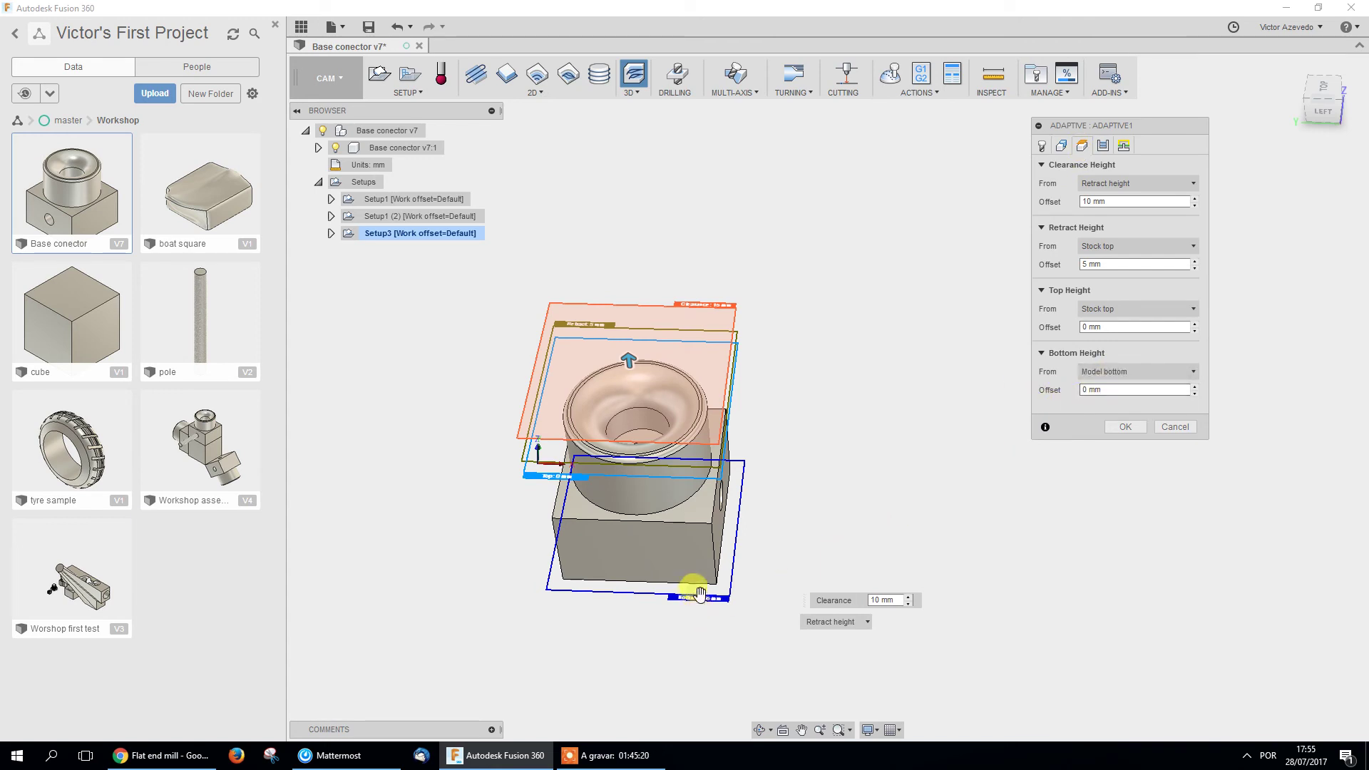
click(1300, 127)
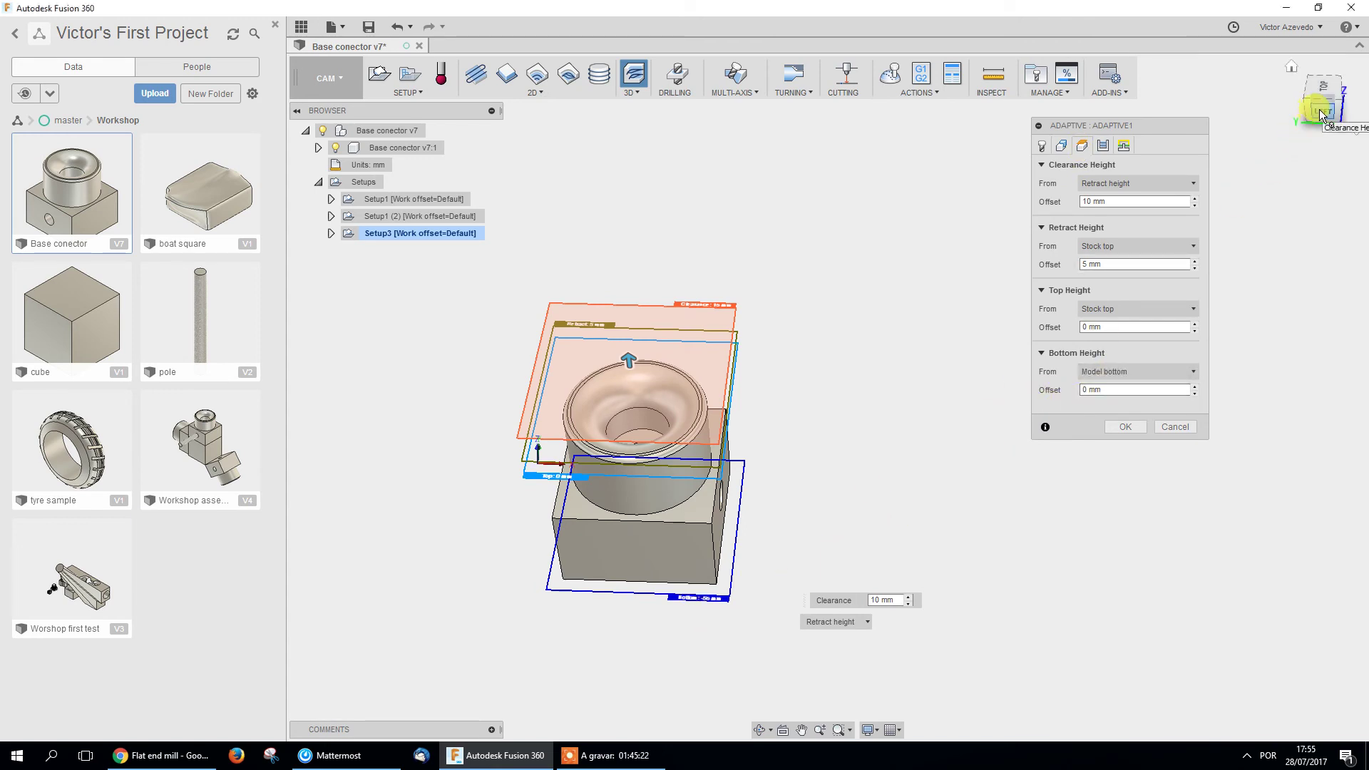
drag(729, 542, 735, 448)
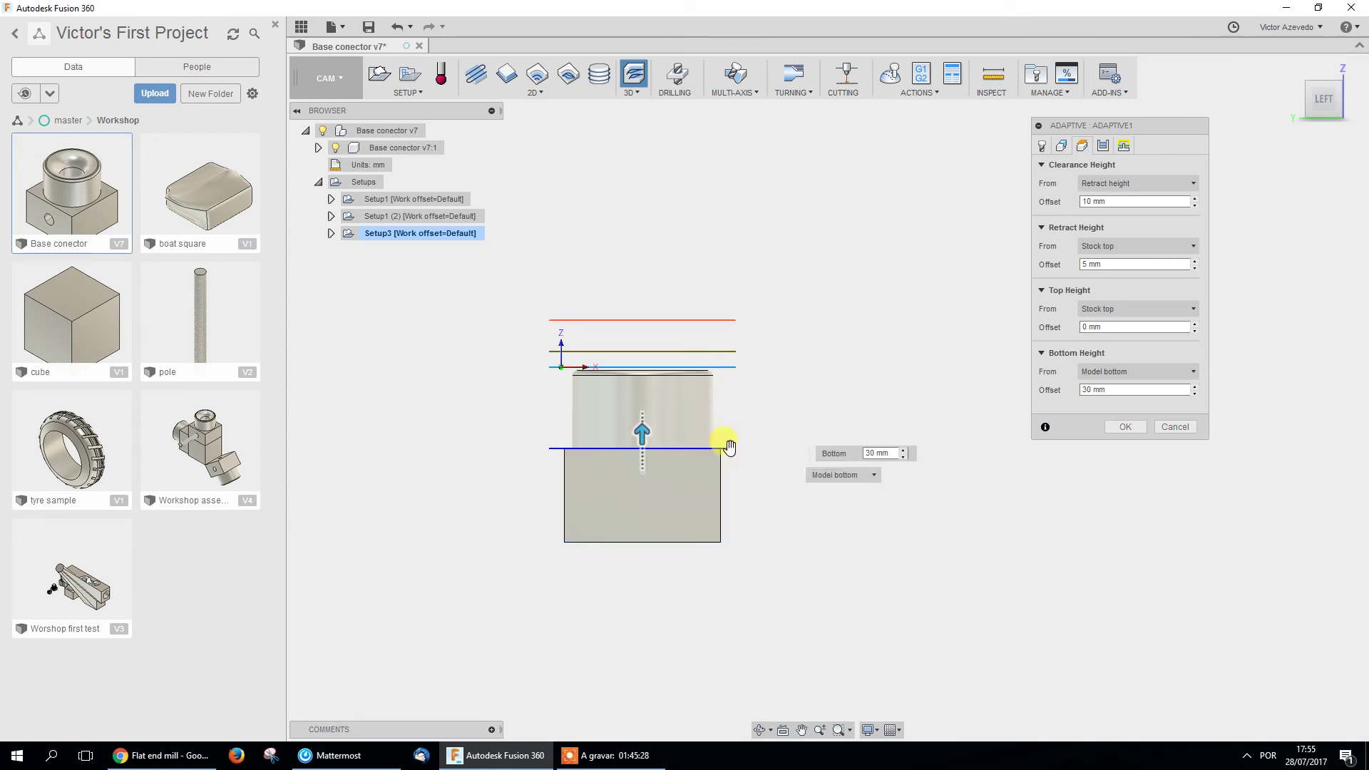
drag(729, 448, 734, 480)
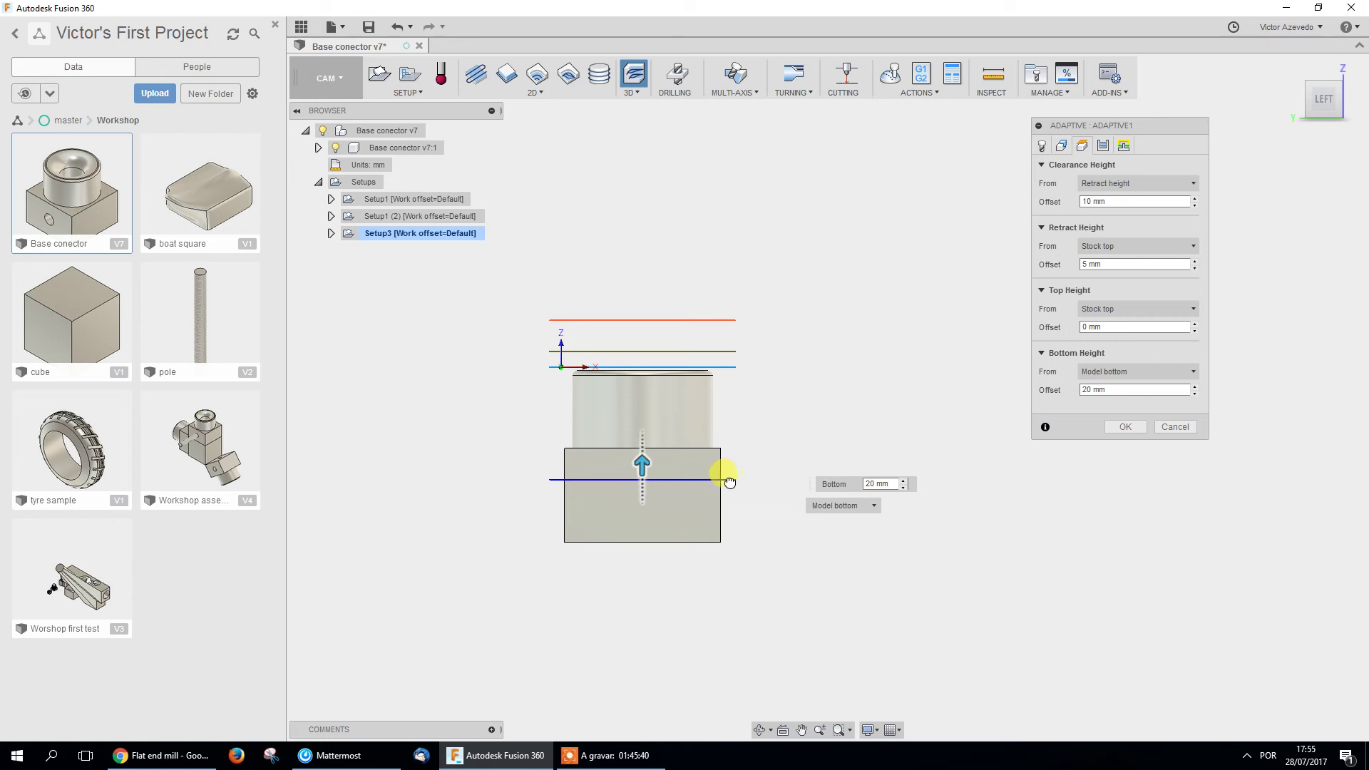
drag(735, 476, 733, 462)
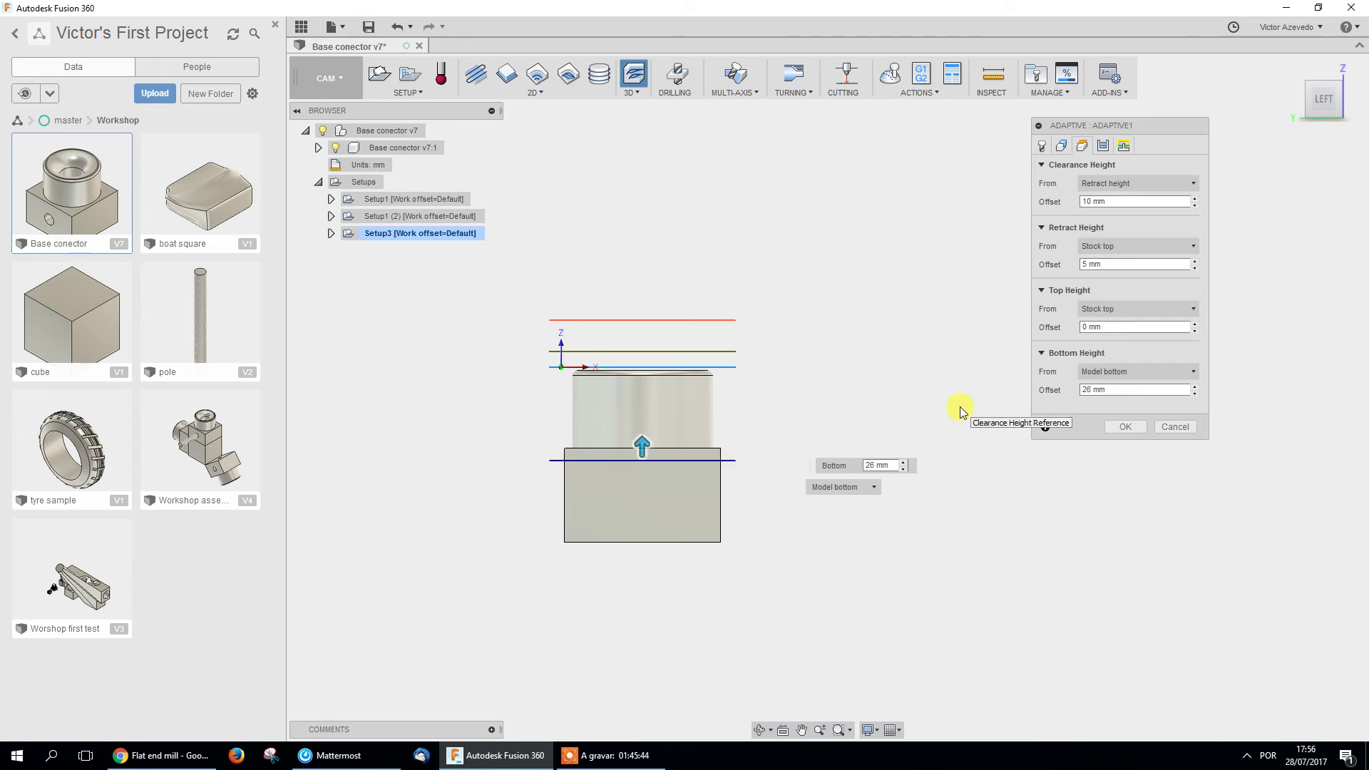
Set the optimal load to 1 mm and maximum roughing stepdown to 40 mm, disable Stock to Leave, and generate the adaptive toolpath.
click(1103, 147)
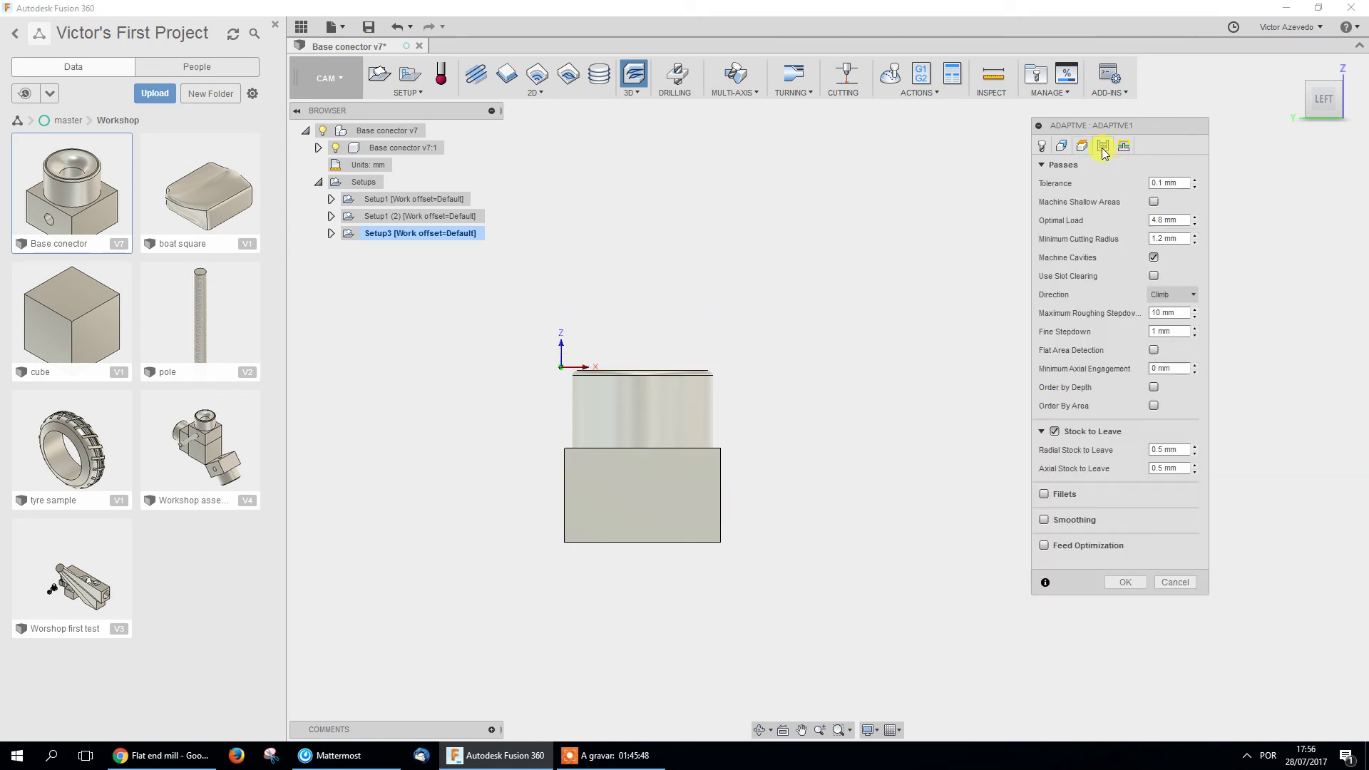
click(1185, 220)
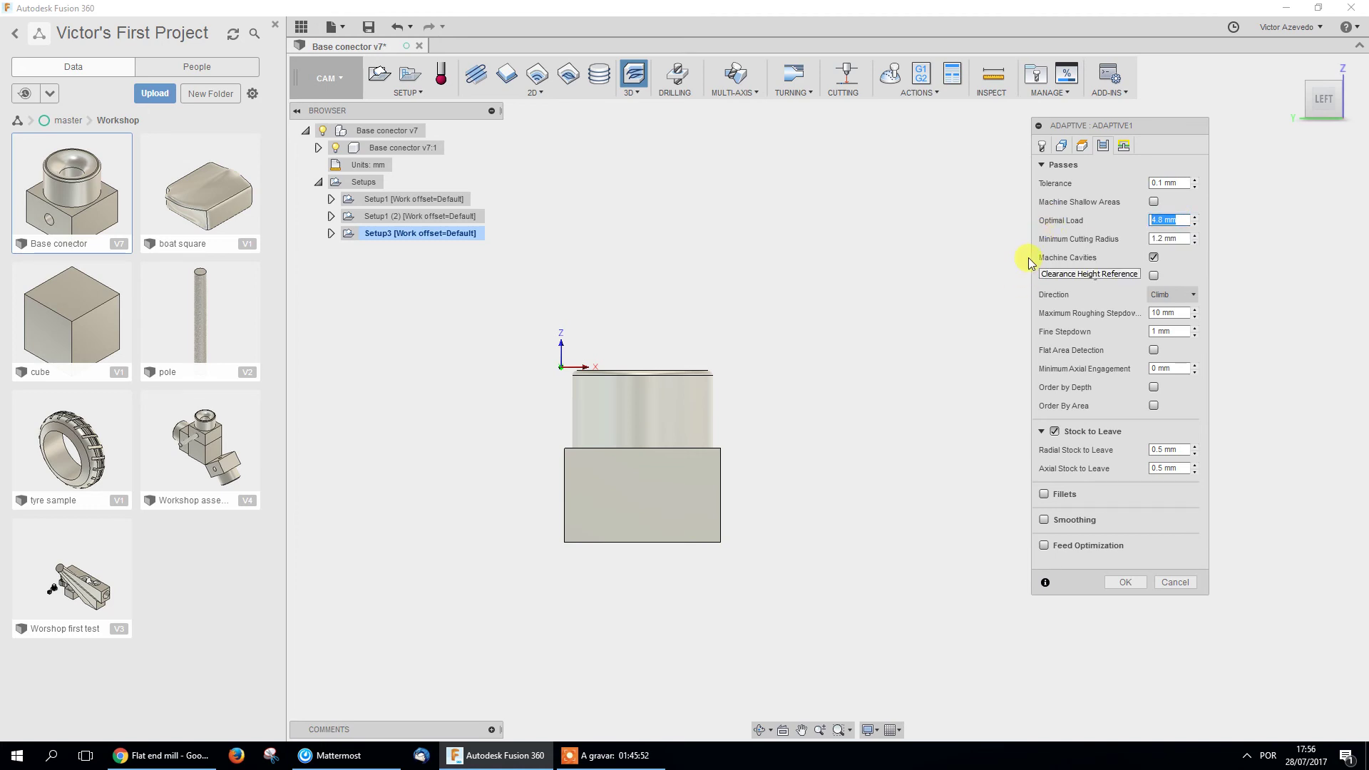
text(1)
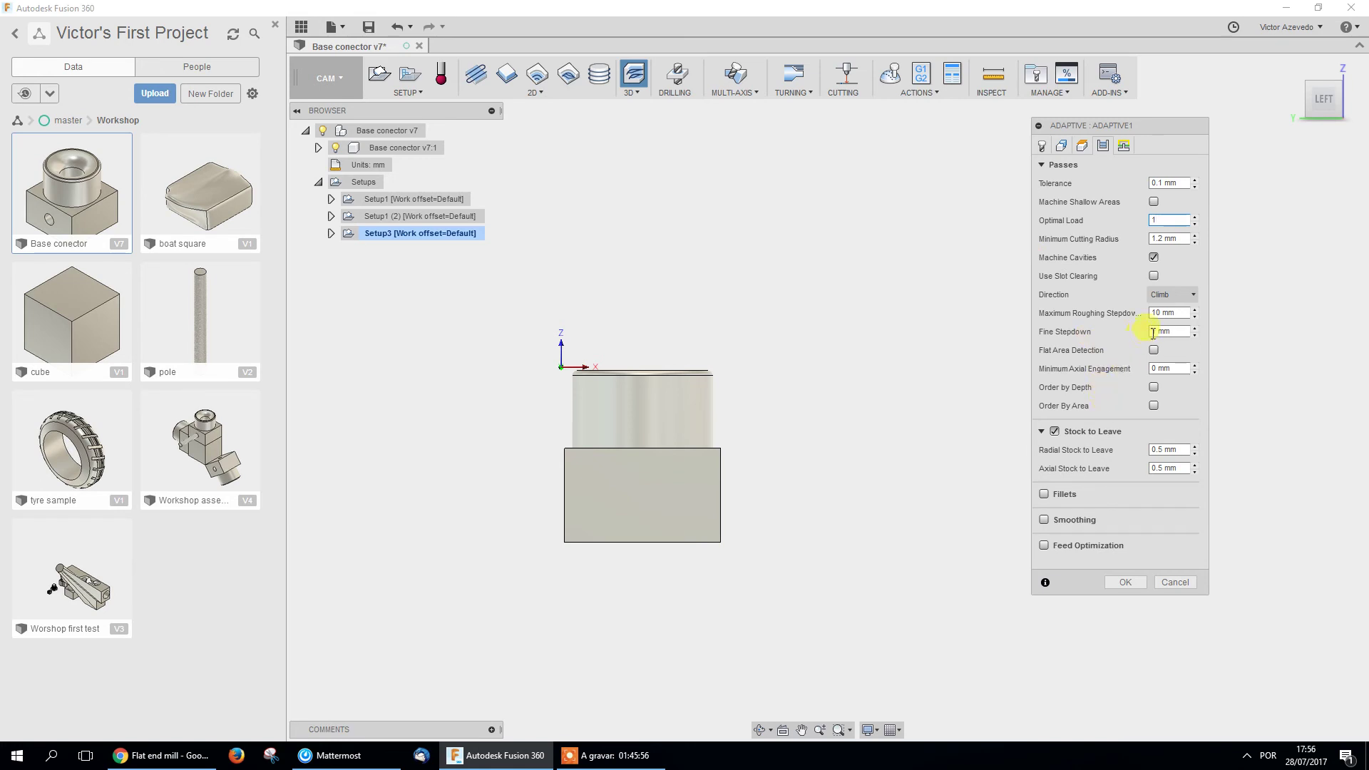
click(1055, 432)
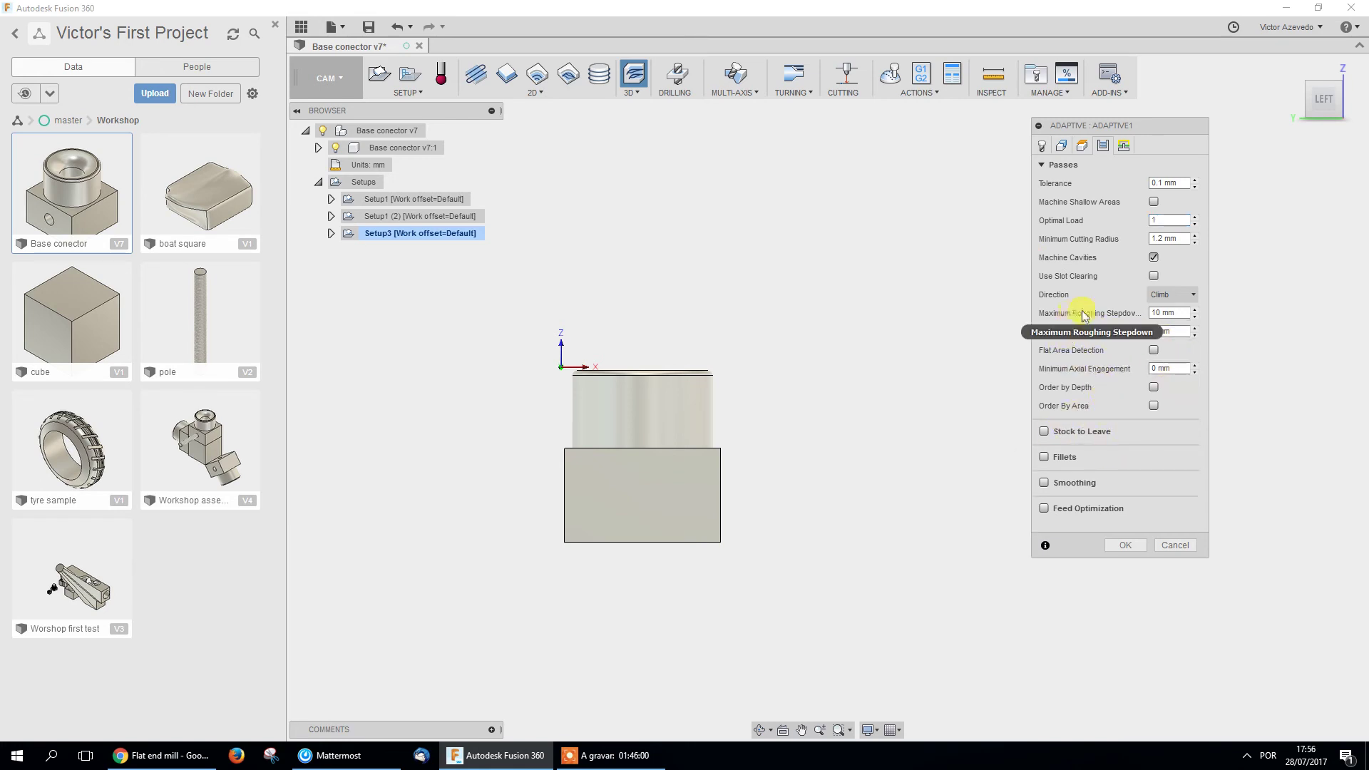
click(1161, 313)
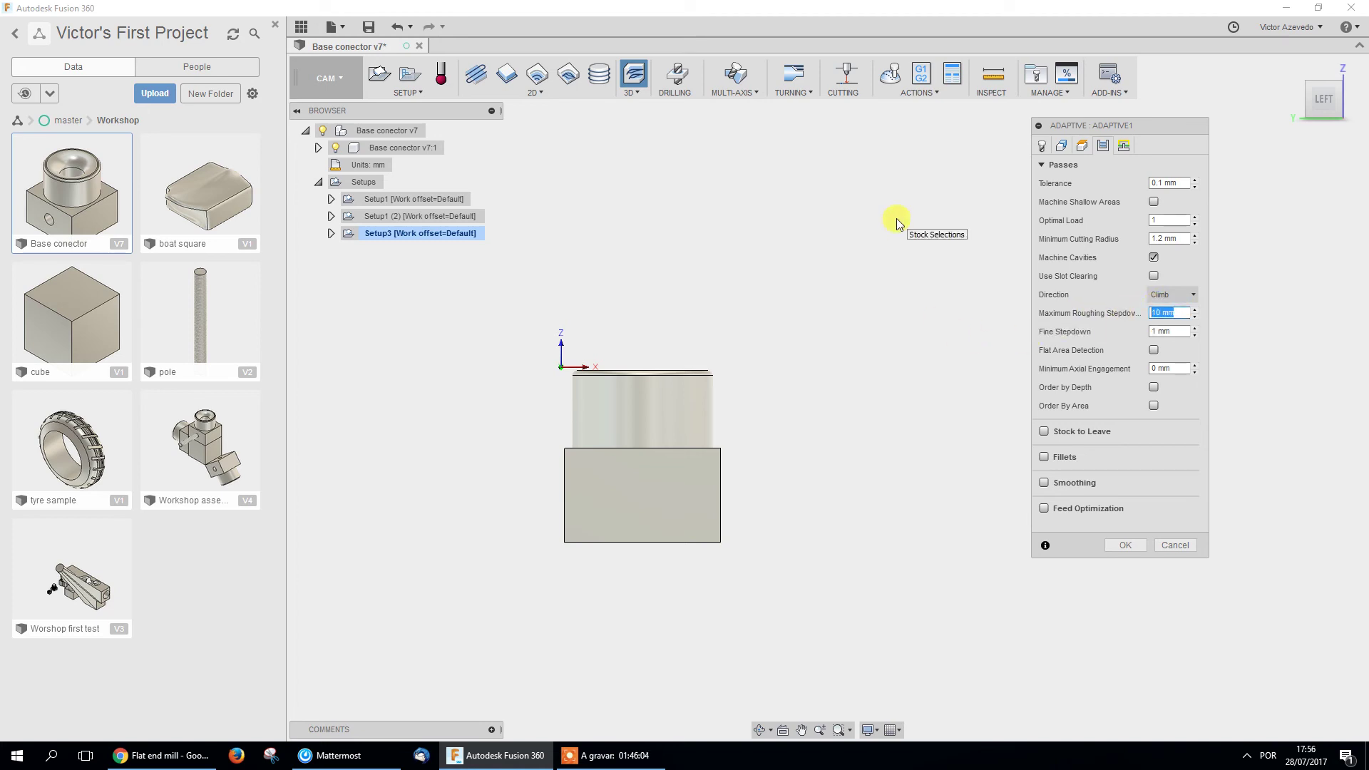
text(40)
click(1126, 151)
click(1123, 613)
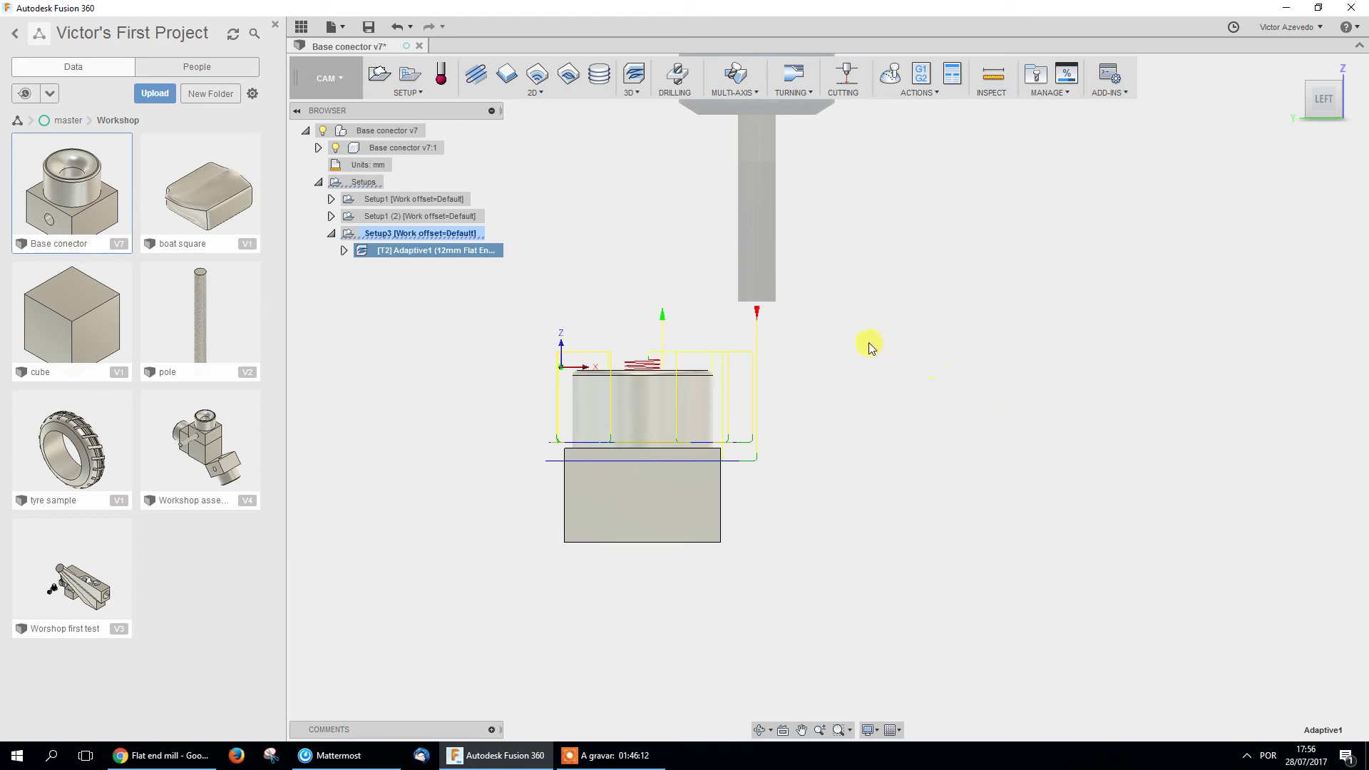
Edit the adaptive operation, set its helical ramp diameter to 8 mm, adjust the minimum ramp diameter, and regenerate the toolpath.
shift+middle_drag(887, 353, 902, 438)
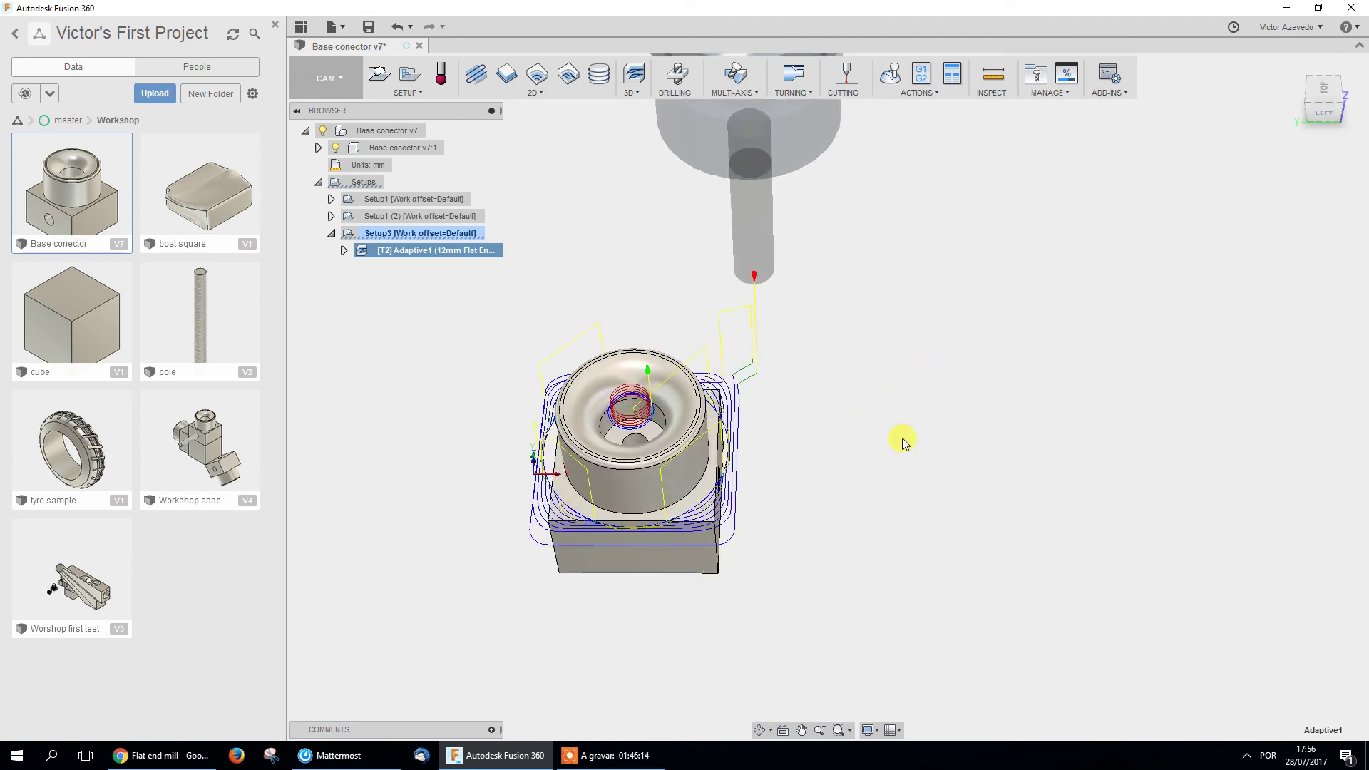
right_click(431, 250)
click(451, 255)
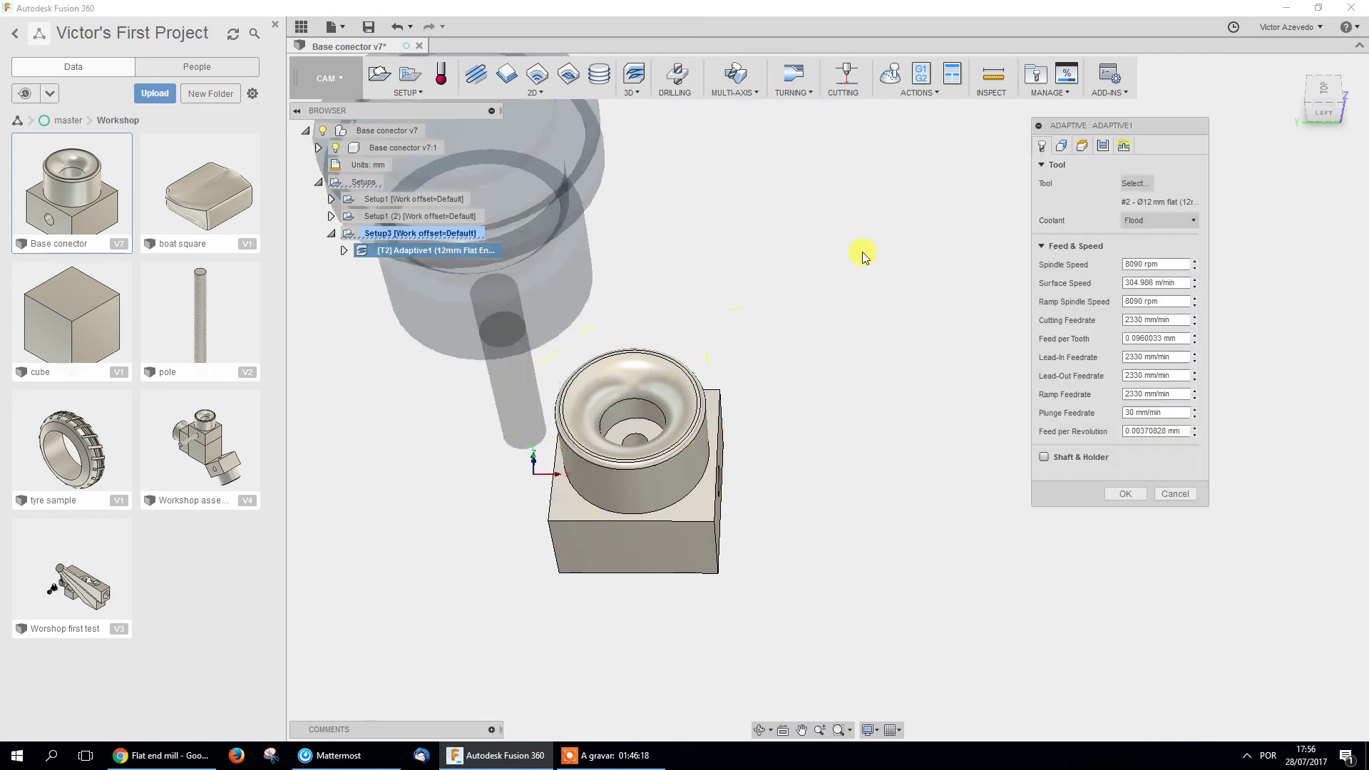
click(1124, 146)
drag(1164, 493, 1027, 493)
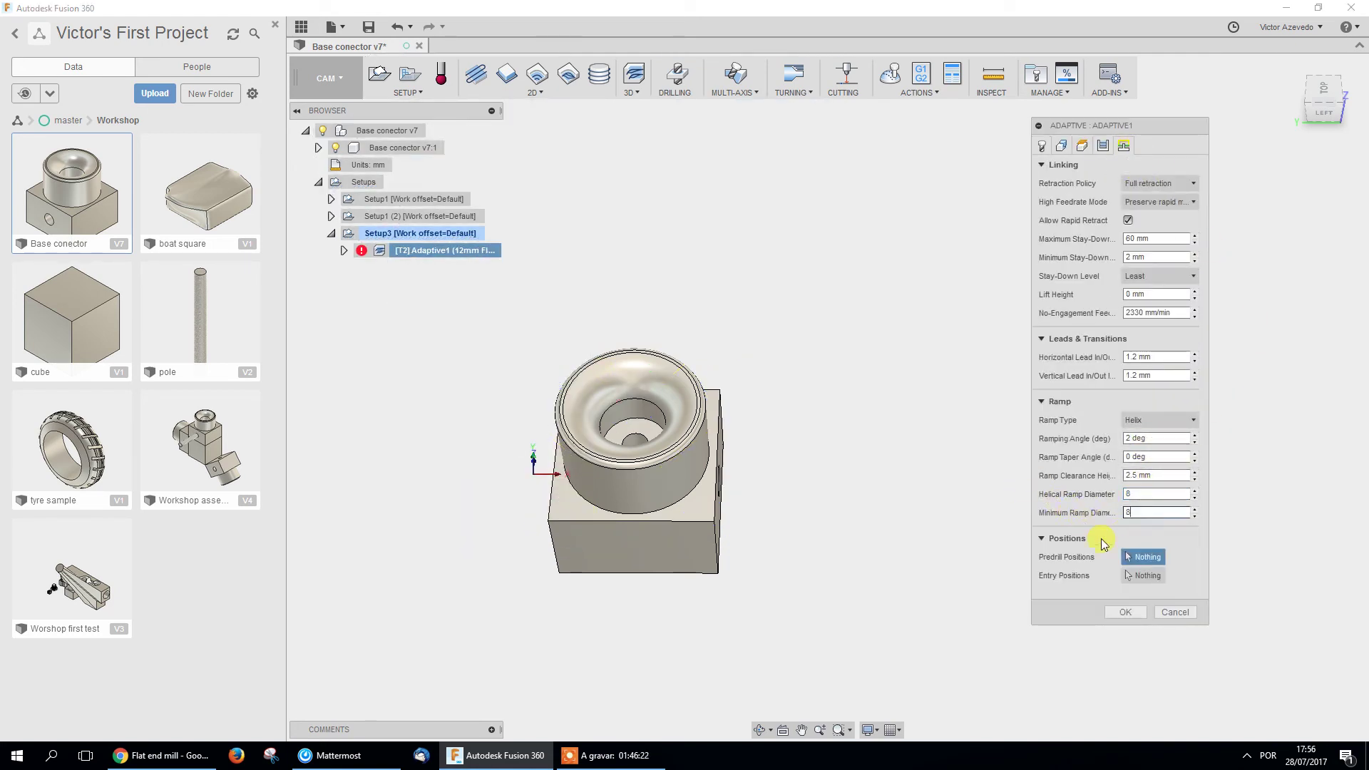
click(1125, 612)
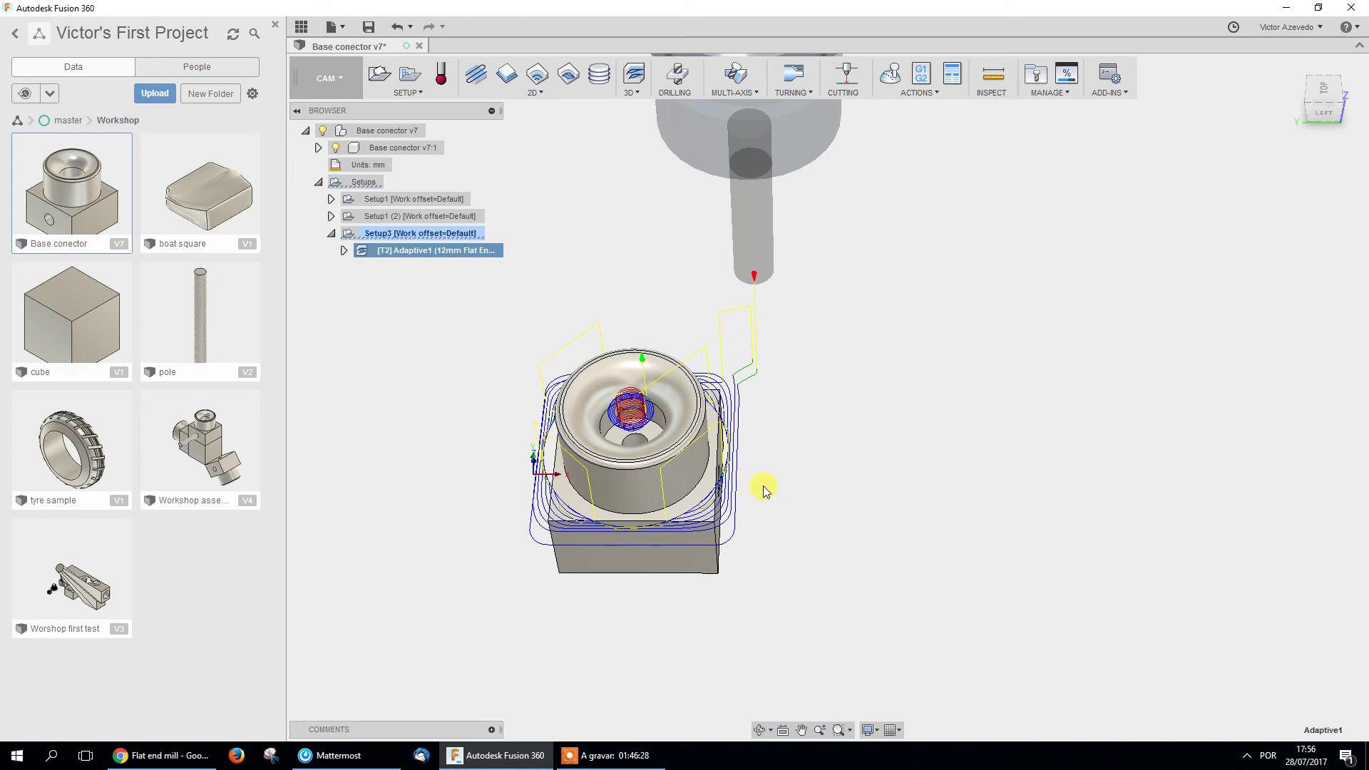
Simulate the third setup's machining on the stock and close the simulation.
mouse_move(785, 477)
shift+middle_down()
mouse_move(791, 403)
mouse_move(794, 467)
shift+middle_up()
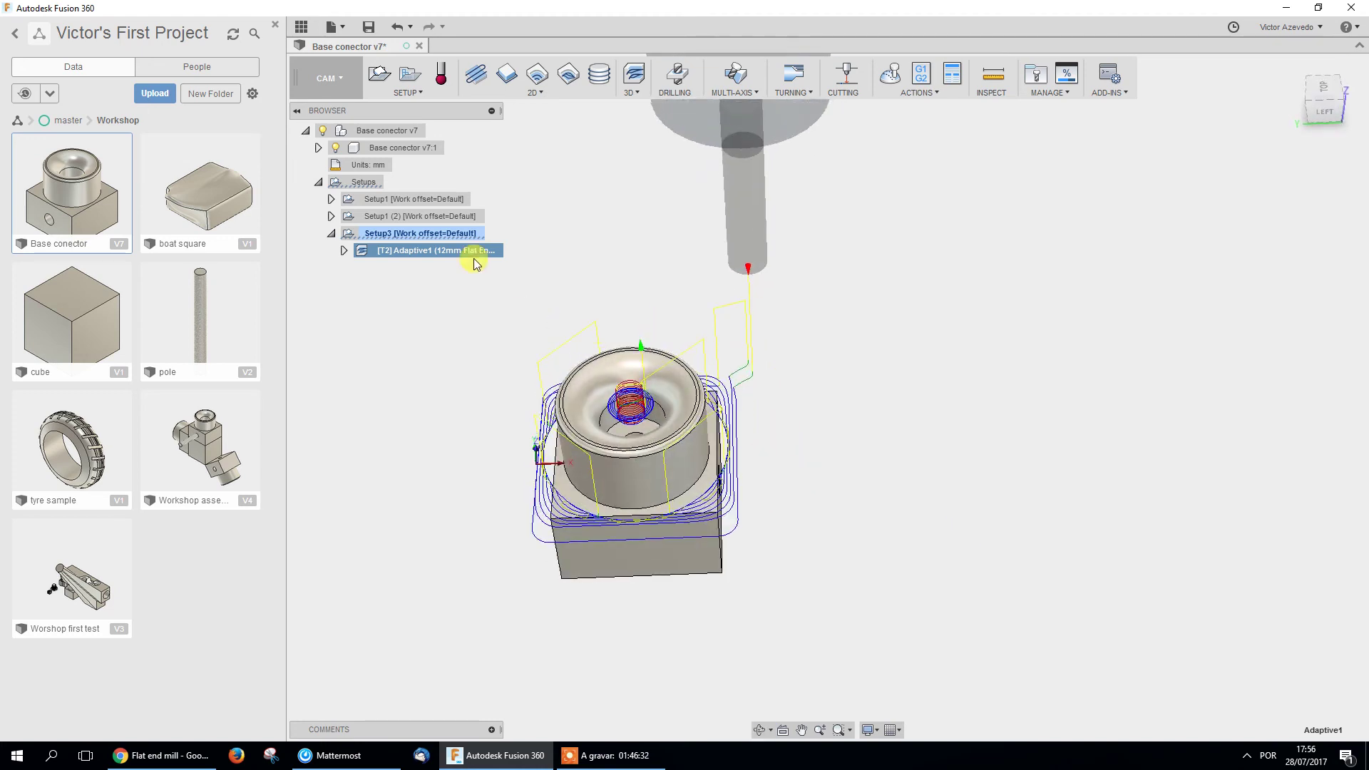
click(437, 234)
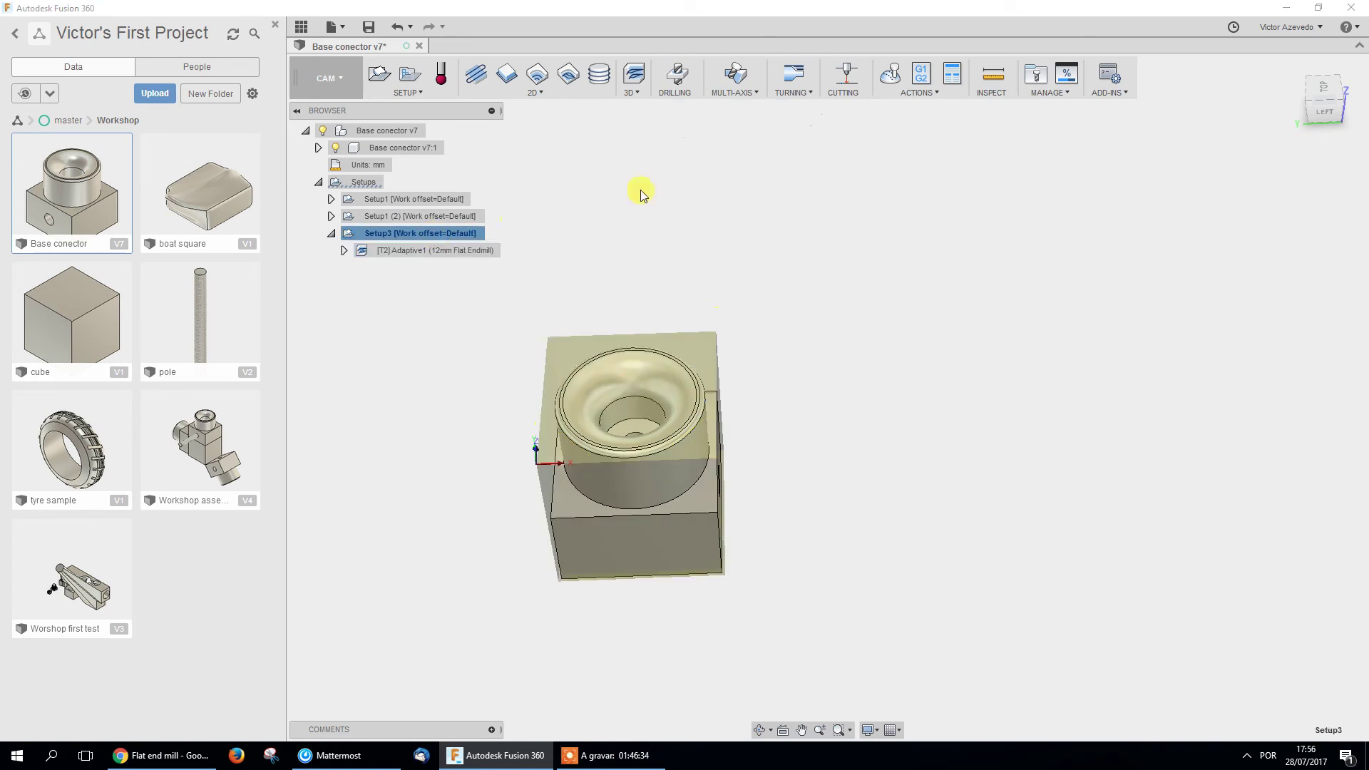
click(892, 77)
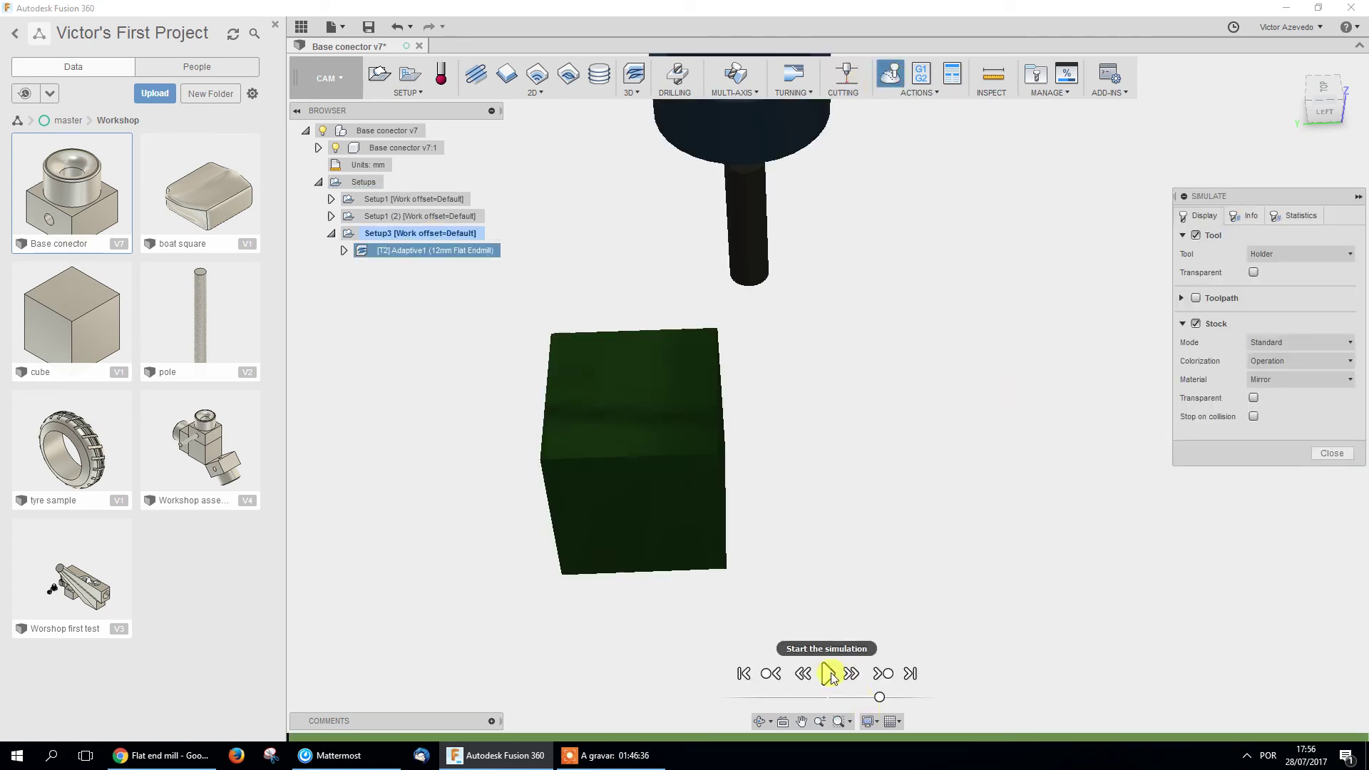
click(829, 674)
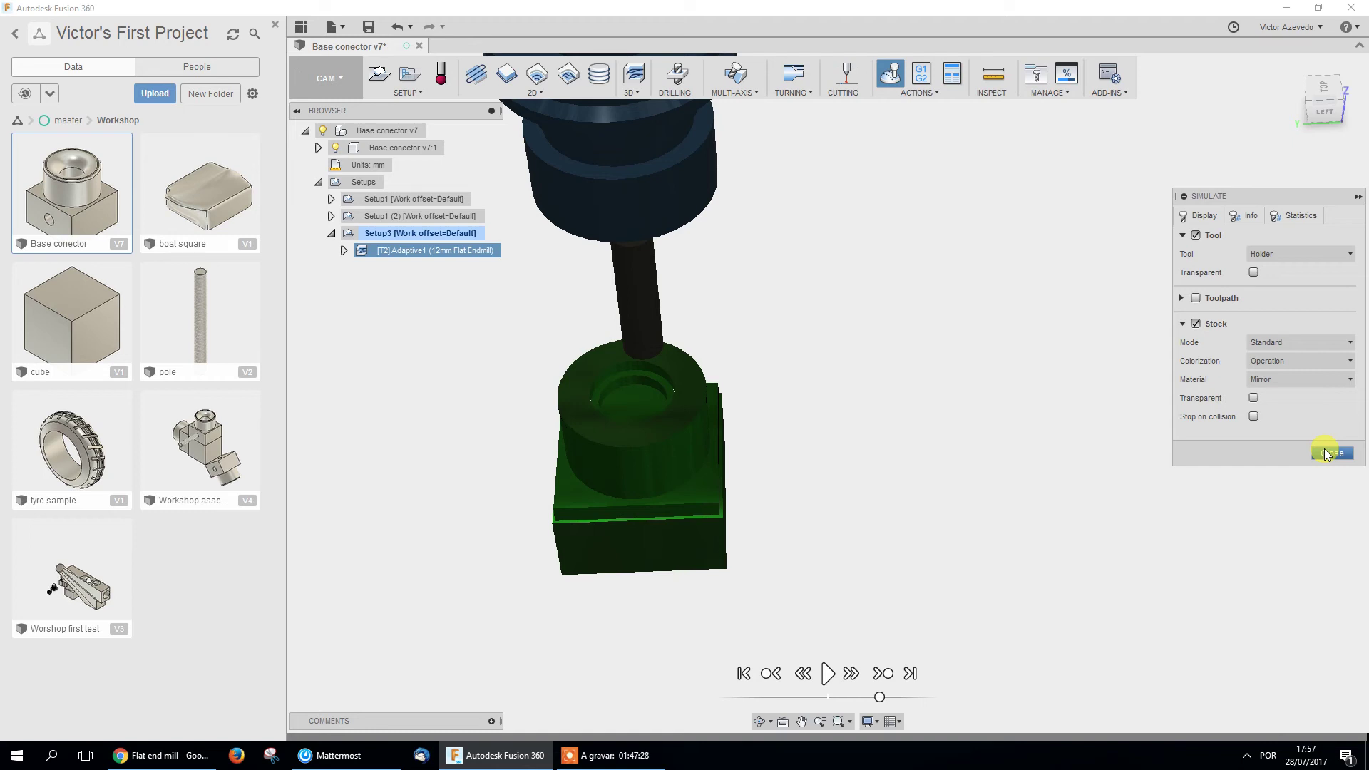
mouse_move(1195, 735)
click(1330, 453)
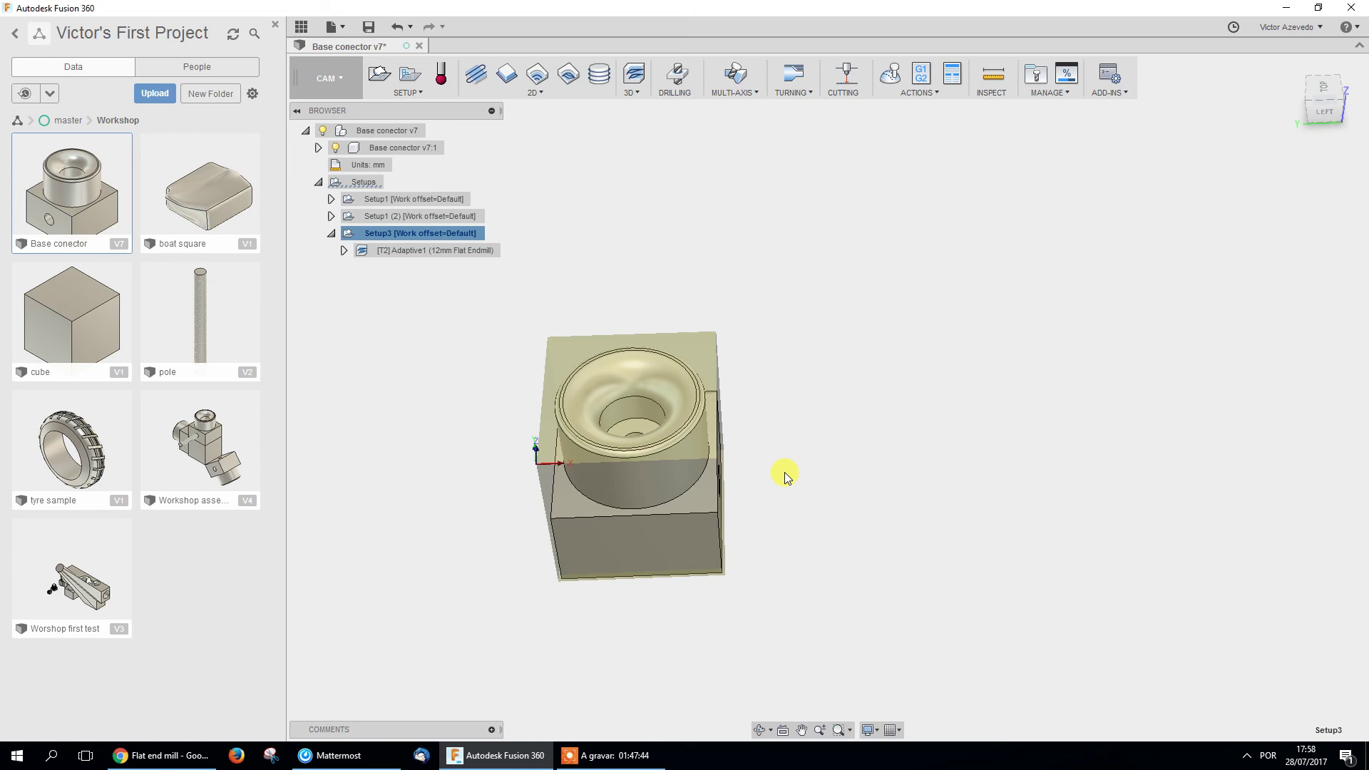
Review the operations in the first two setups and look over the available 3D milling strategies.
click(394, 215)
click(332, 216)
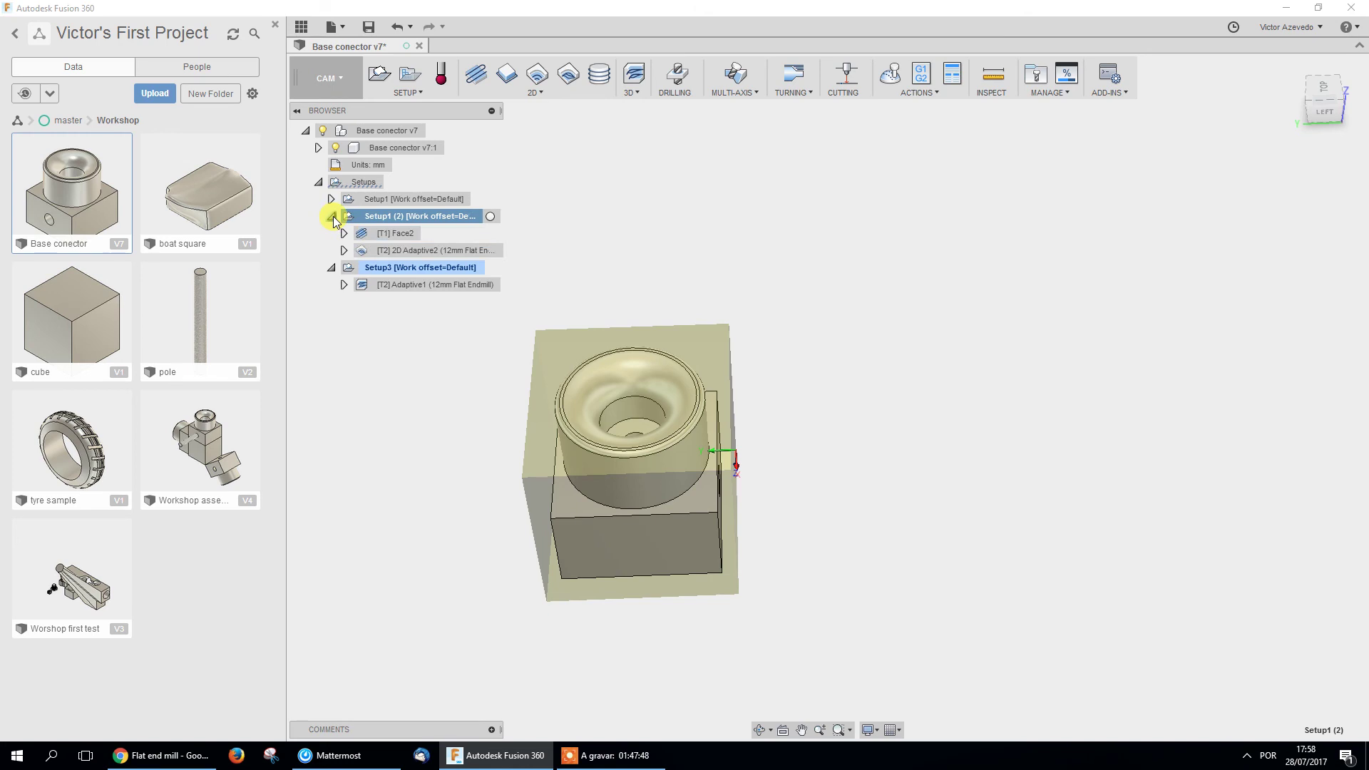
click(331, 199)
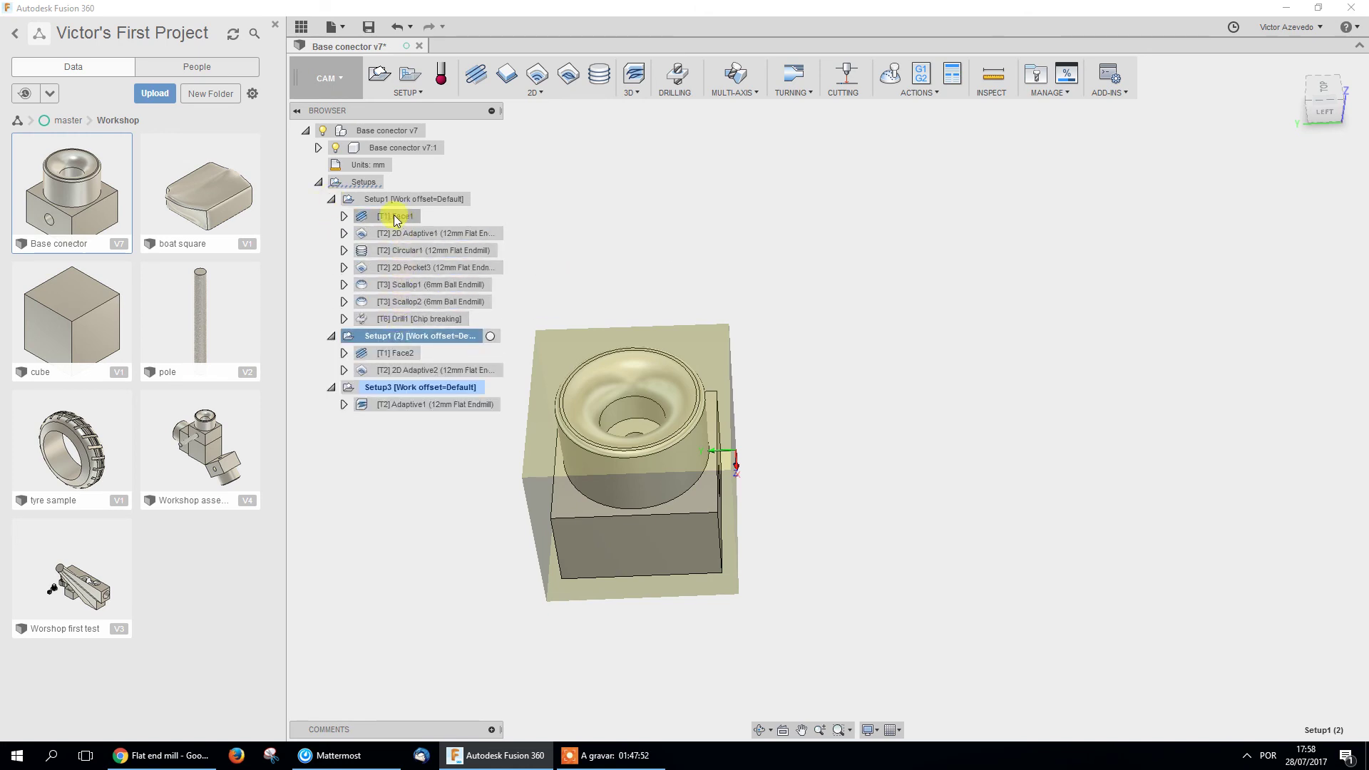
click(331, 199)
click(331, 217)
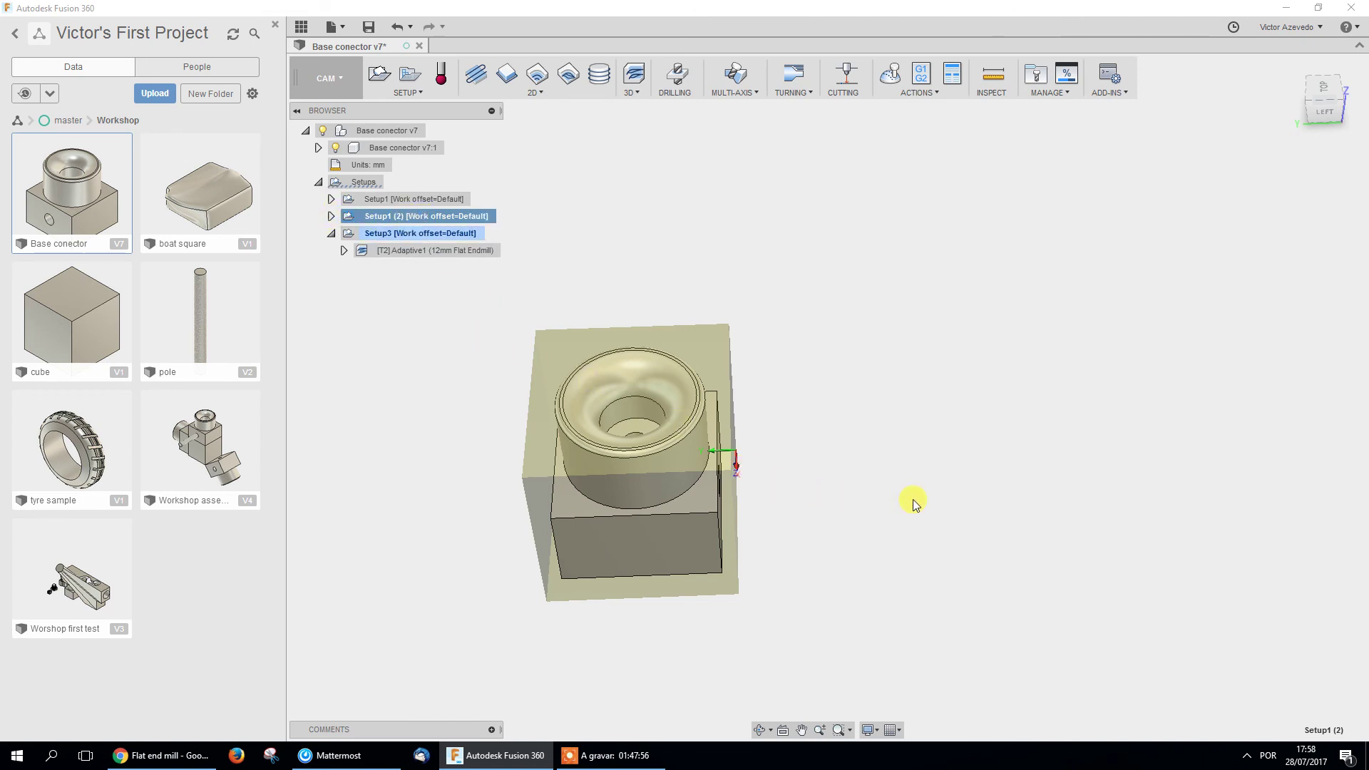
click(880, 513)
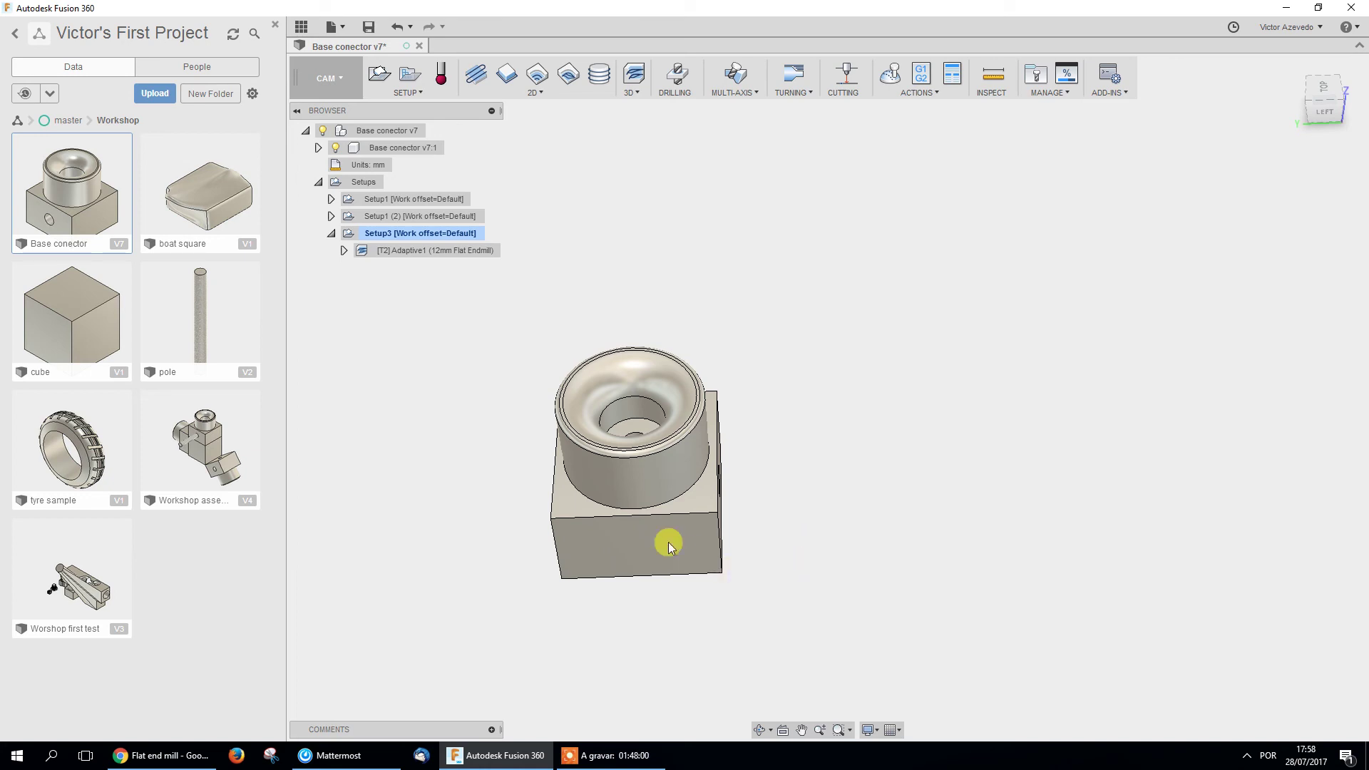
click(632, 94)
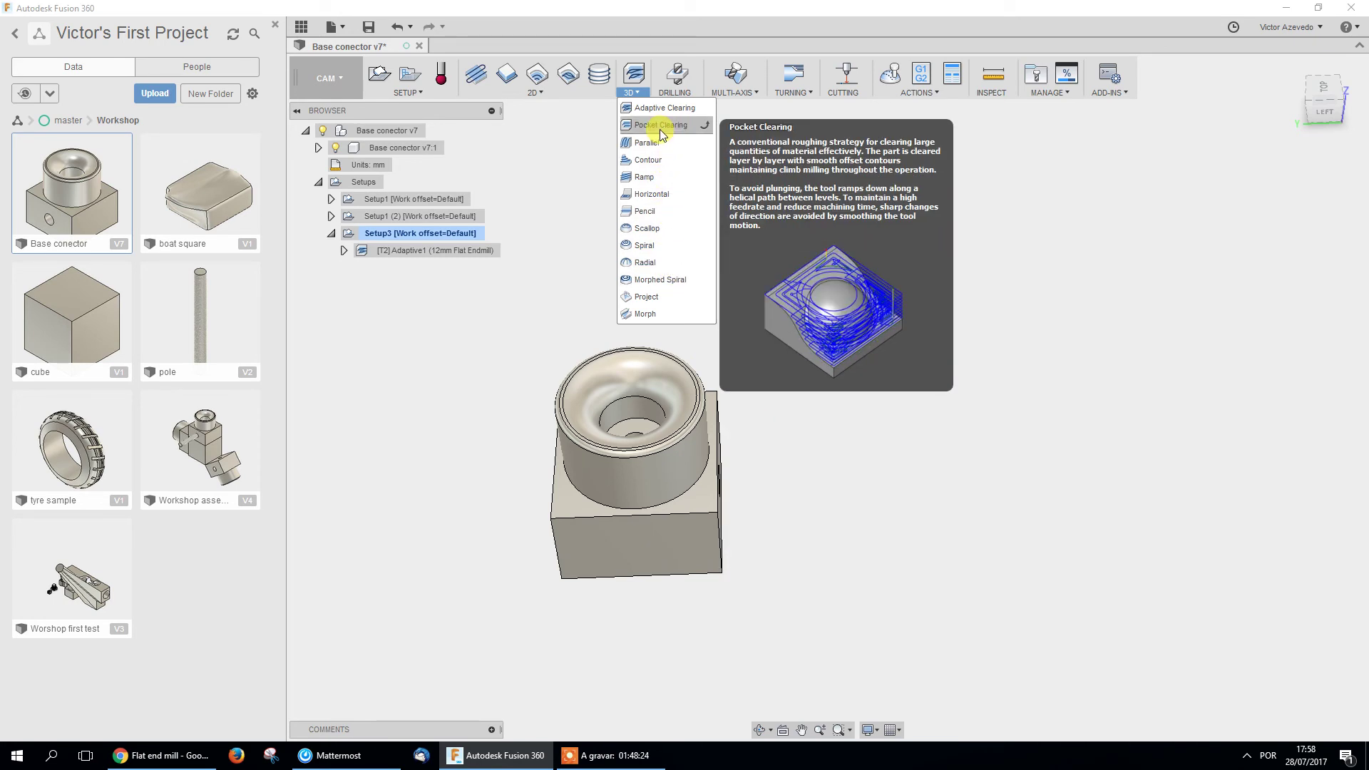
click(681, 98)
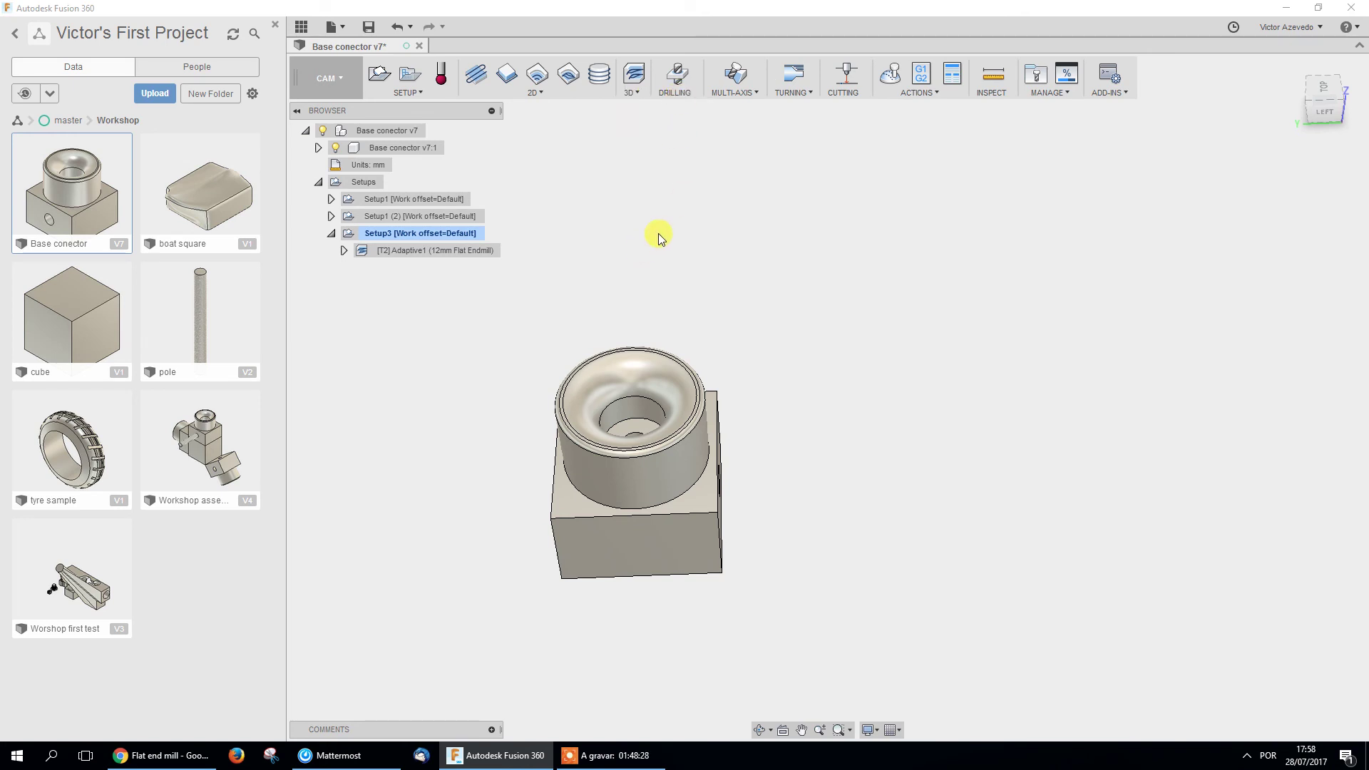
Save the base connector design as a new version.
click(369, 27)
click(683, 391)
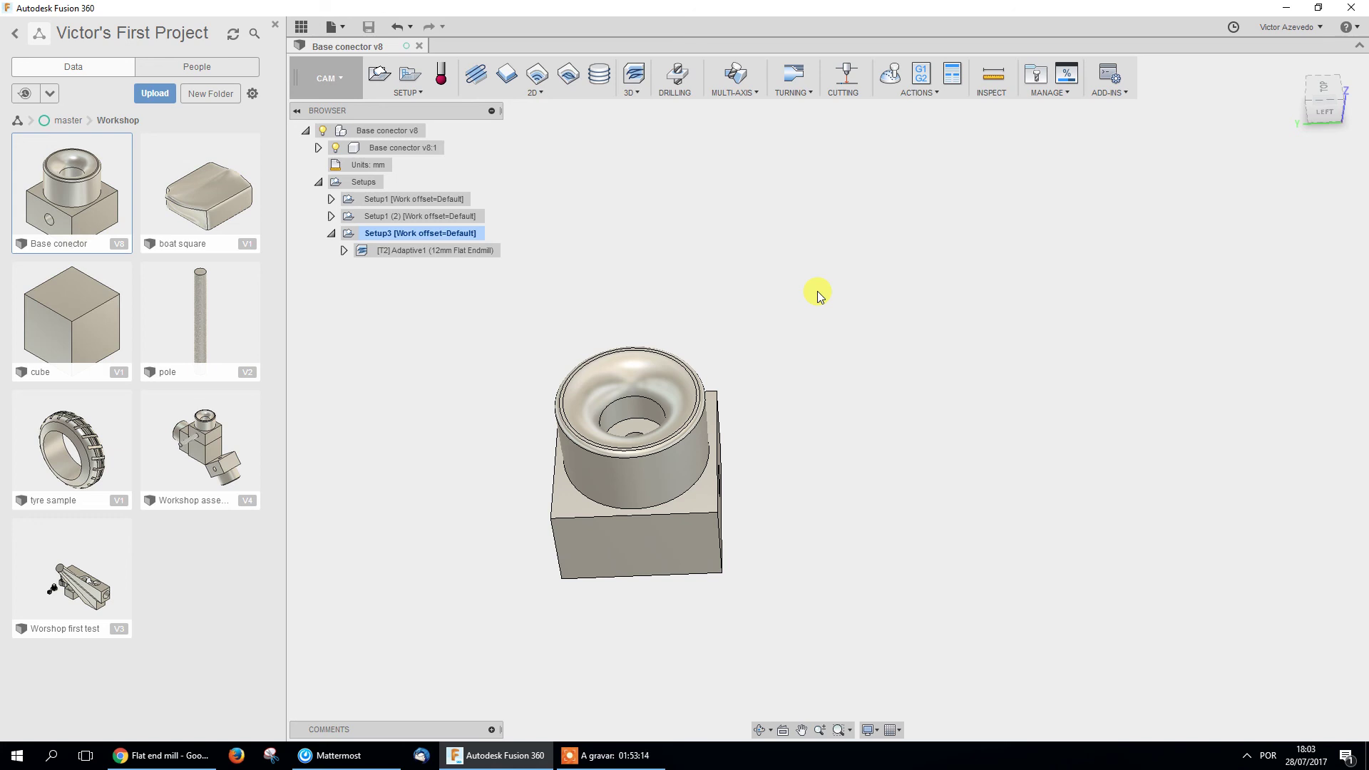
click(606, 755)
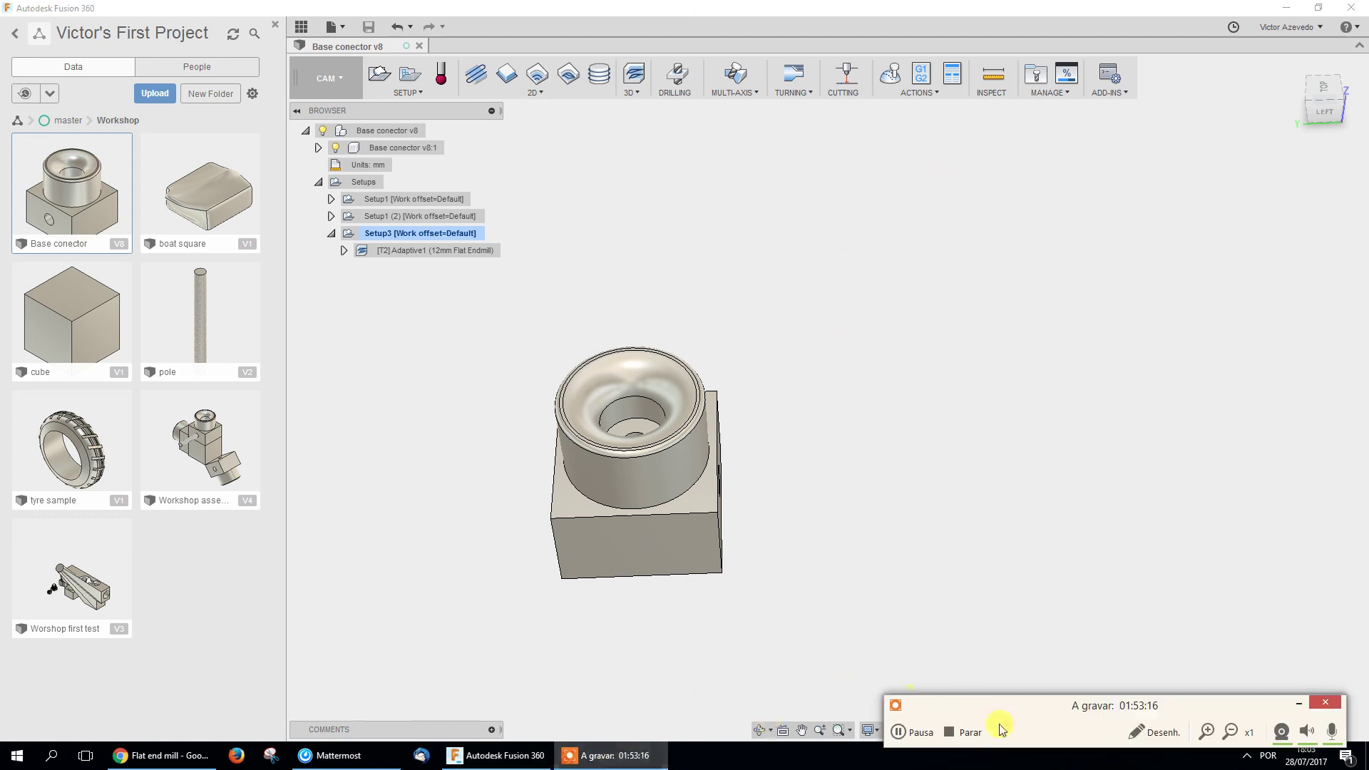